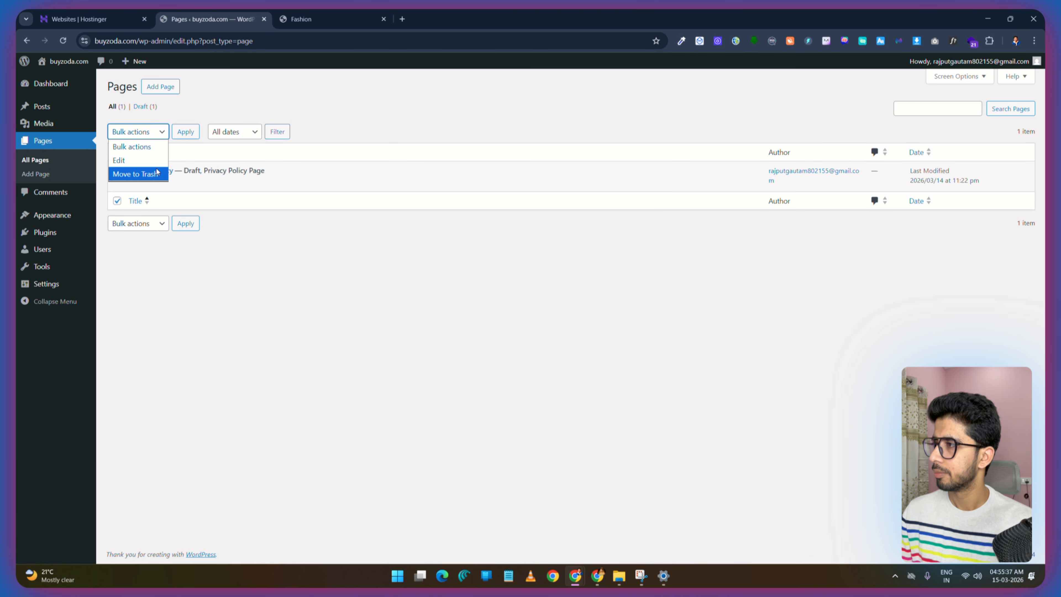
Step: Move the Privacy Policy draft page to the trash and permanently delete it from there
click(180, 133)
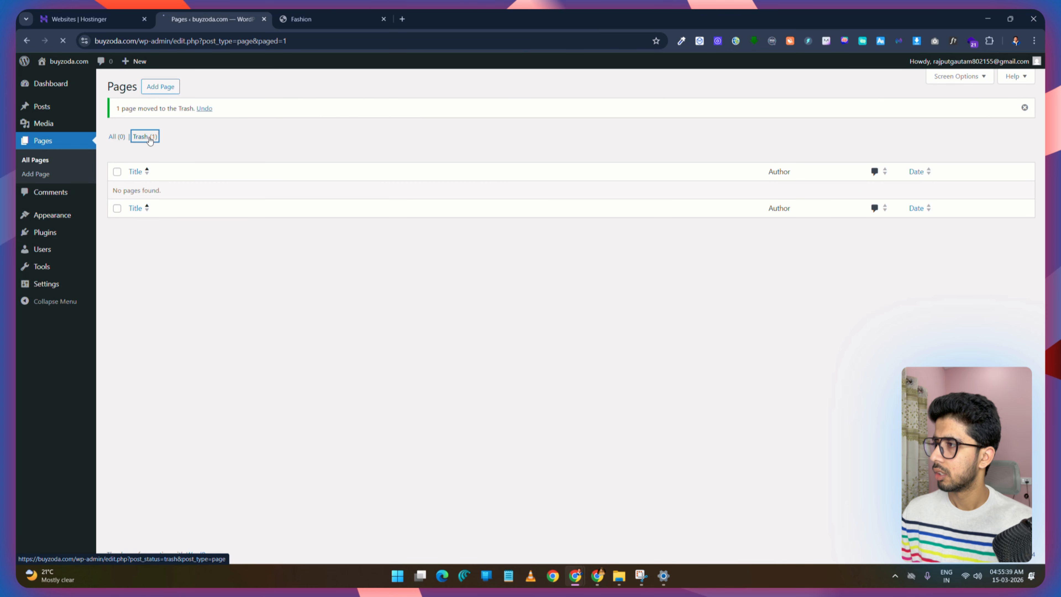
click(142, 135)
click(117, 152)
click(146, 132)
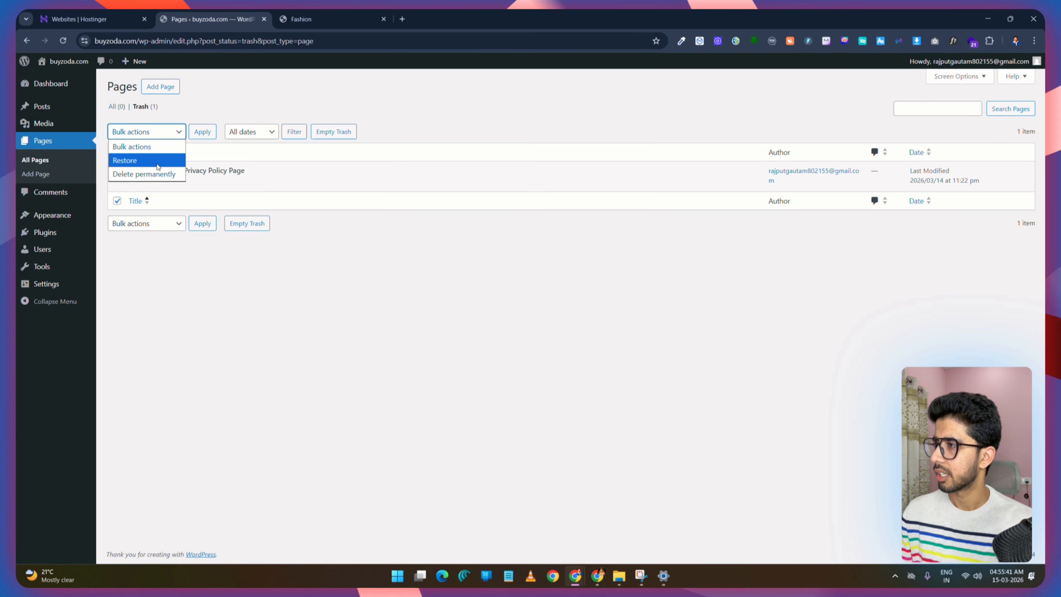
click(142, 173)
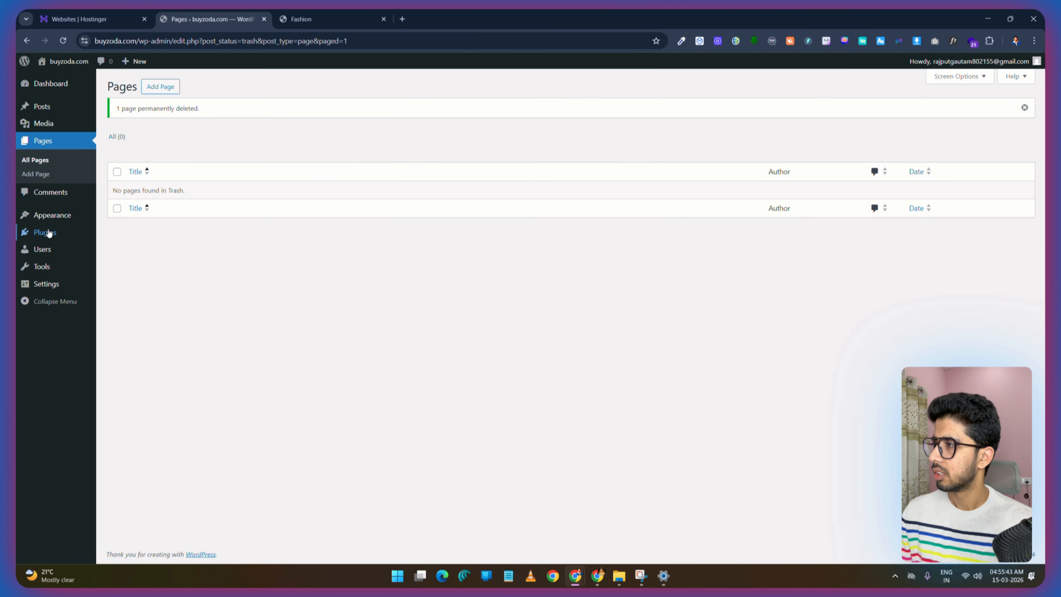
Step: Move the "Hello world!" post to the trash
click(48, 107)
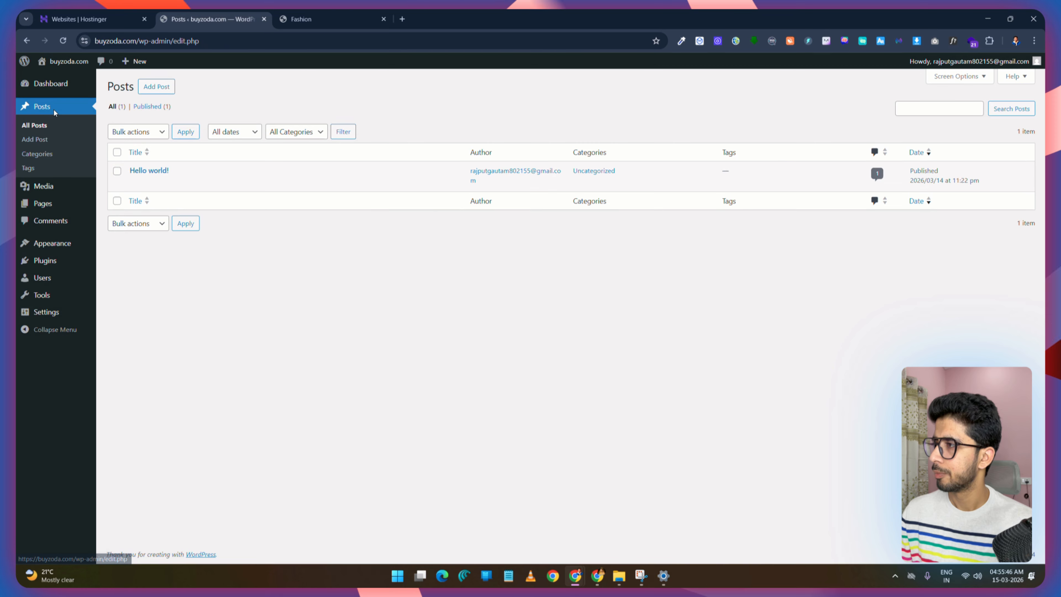
click(117, 152)
click(138, 131)
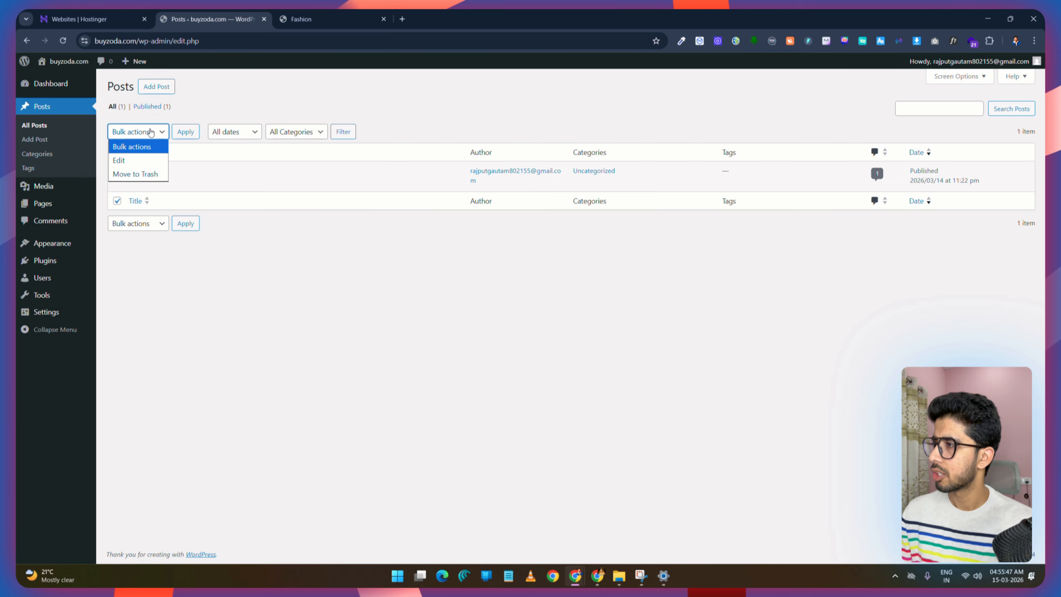
click(138, 173)
click(185, 132)
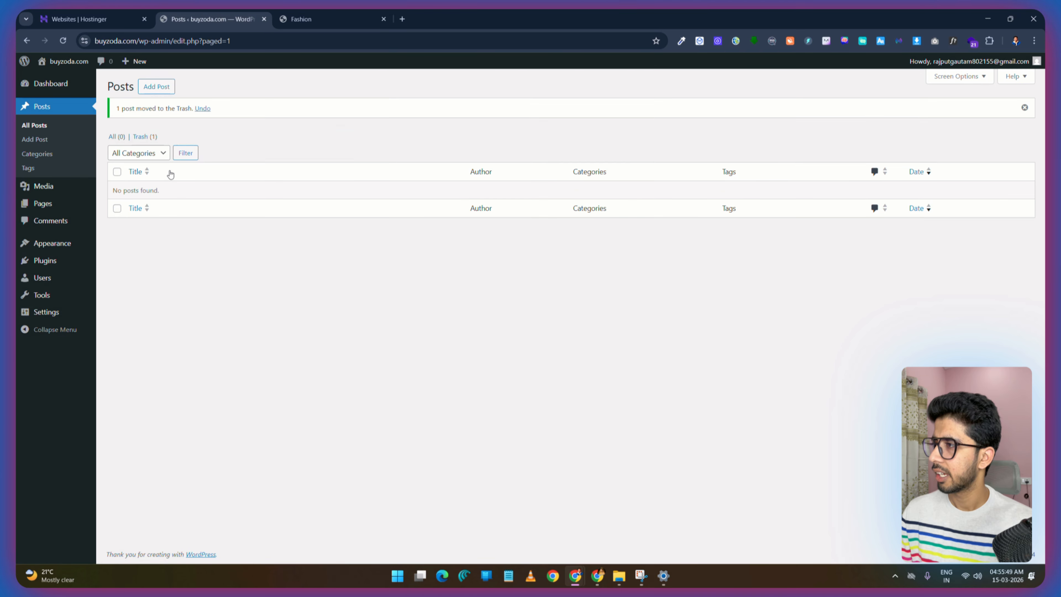
Step: Permanently delete the trashed "Hello world!" post and refresh the posts list
click(149, 137)
click(117, 152)
click(169, 132)
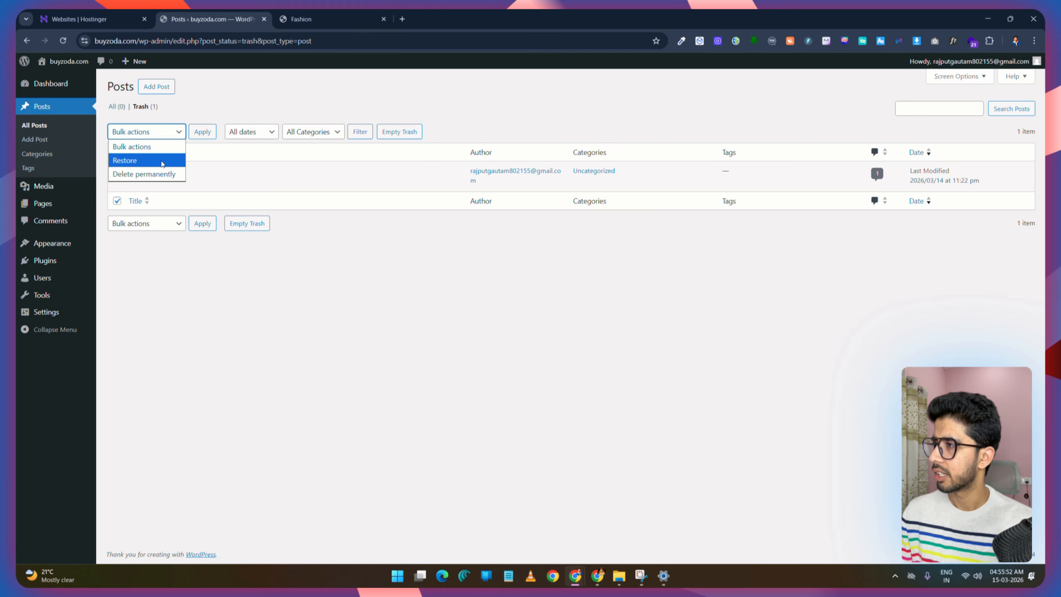
click(158, 173)
click(202, 132)
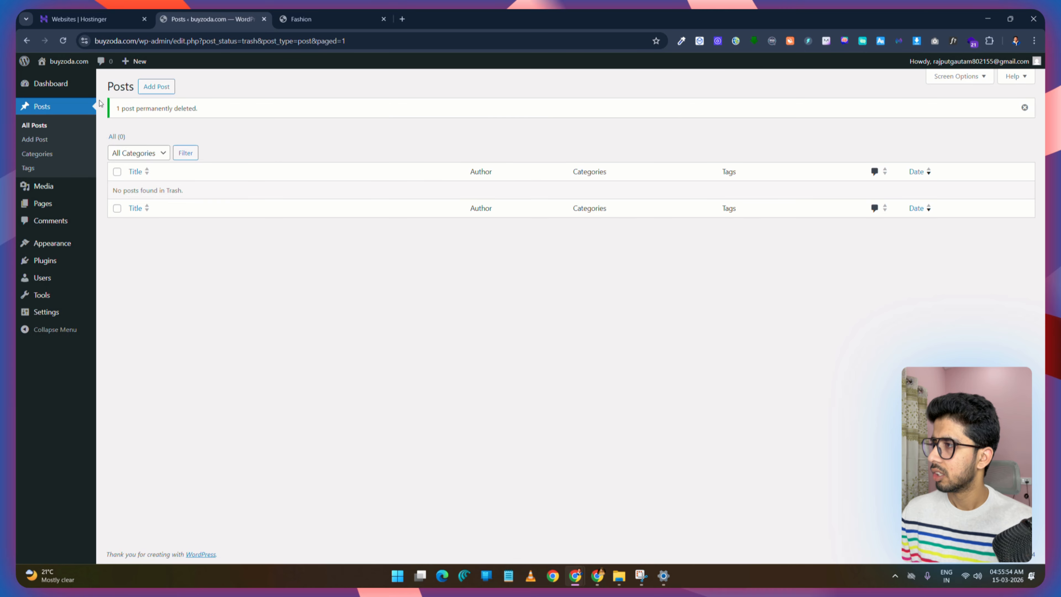
click(63, 40)
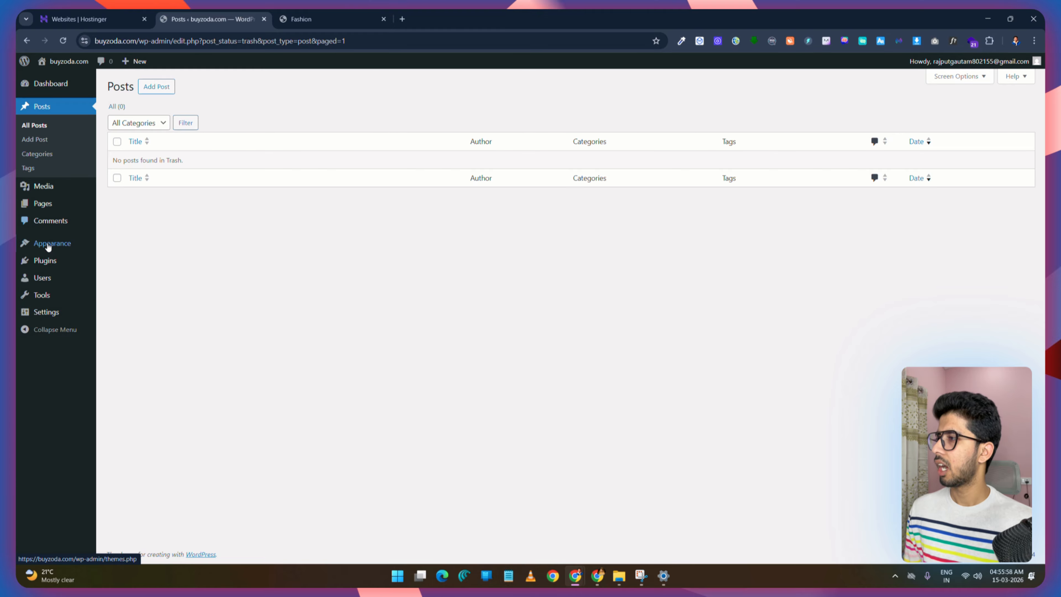
Step: Install the Astra theme from the popular themes in the theme directory
mouse_move(53, 243)
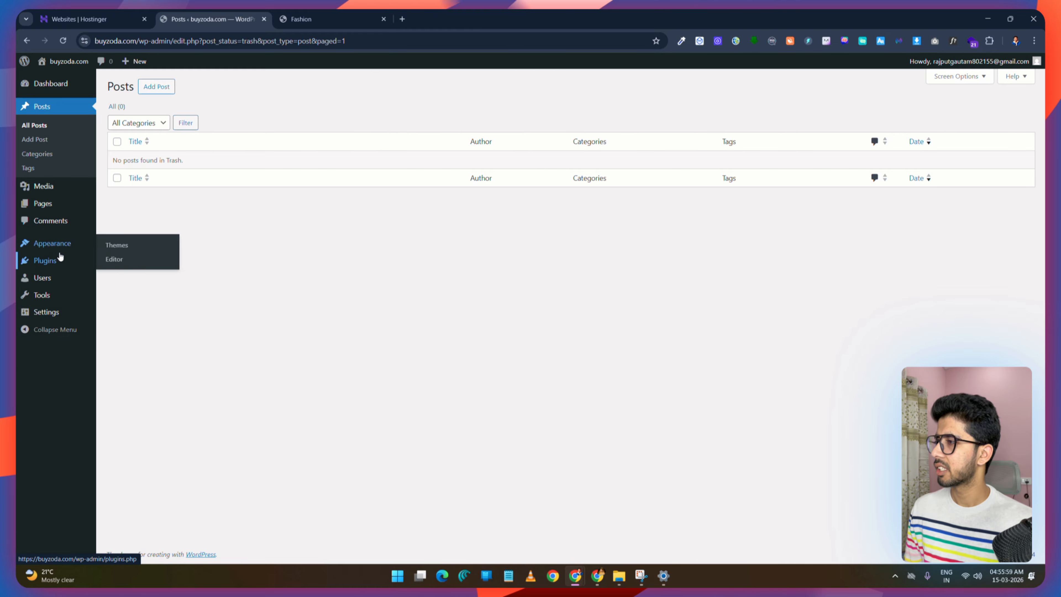
click(144, 244)
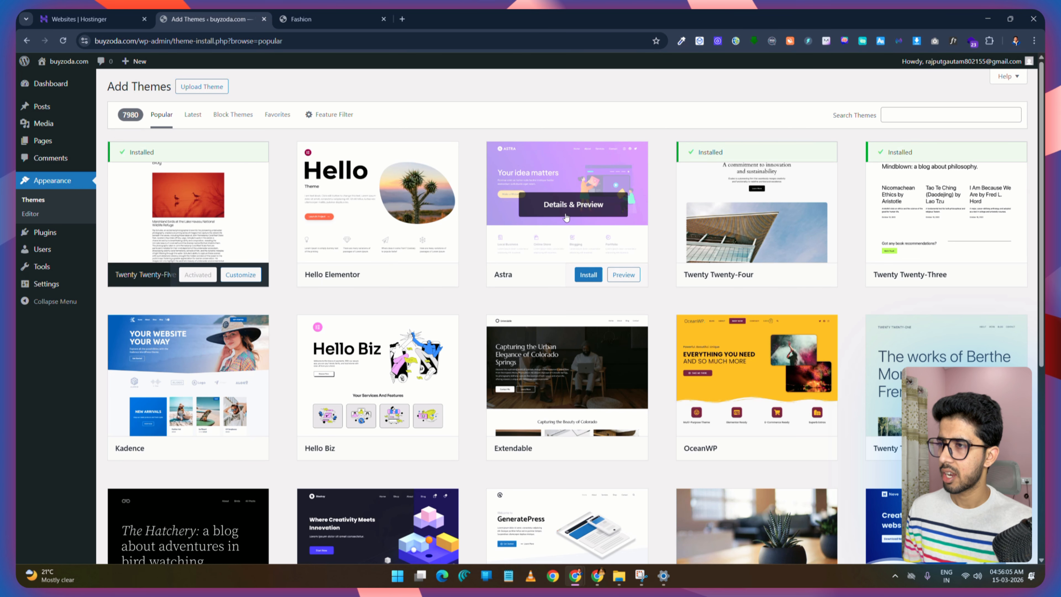
click(588, 274)
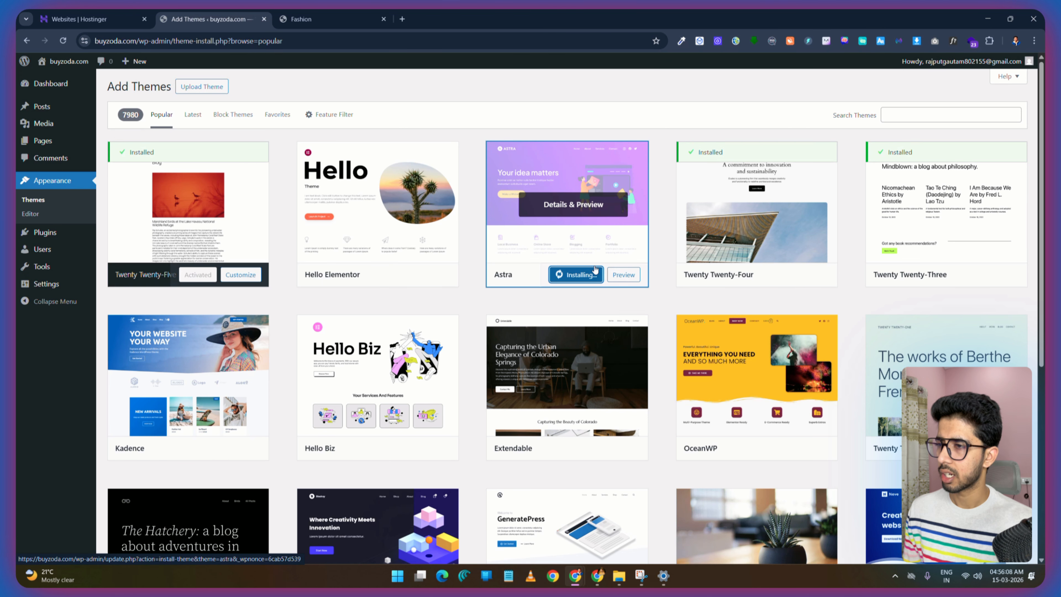
Step: Return to the installed themes, activate Astra and dismiss its welcome banner
click(33, 199)
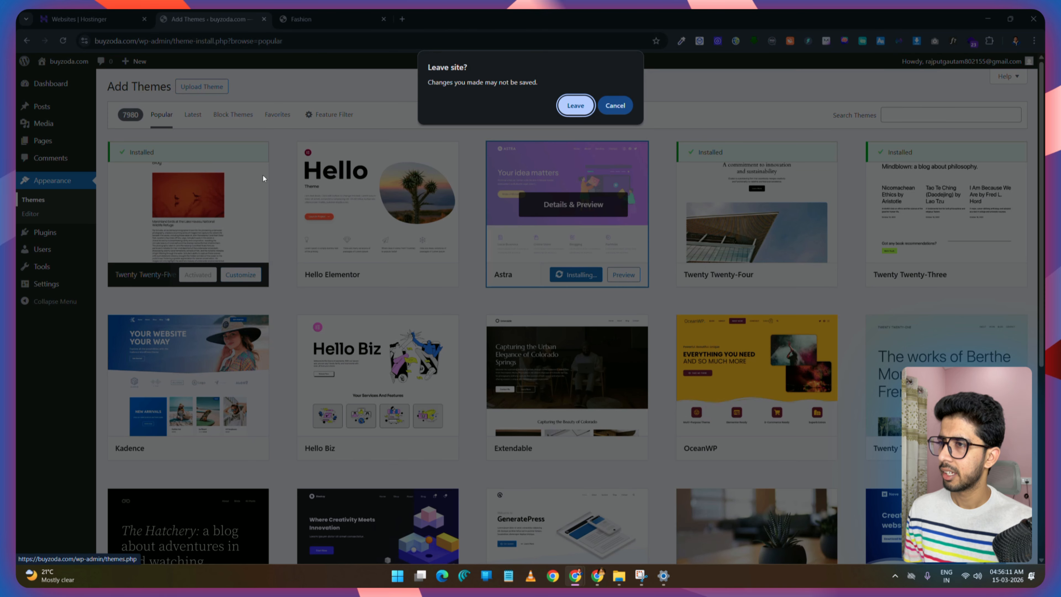
key(Return)
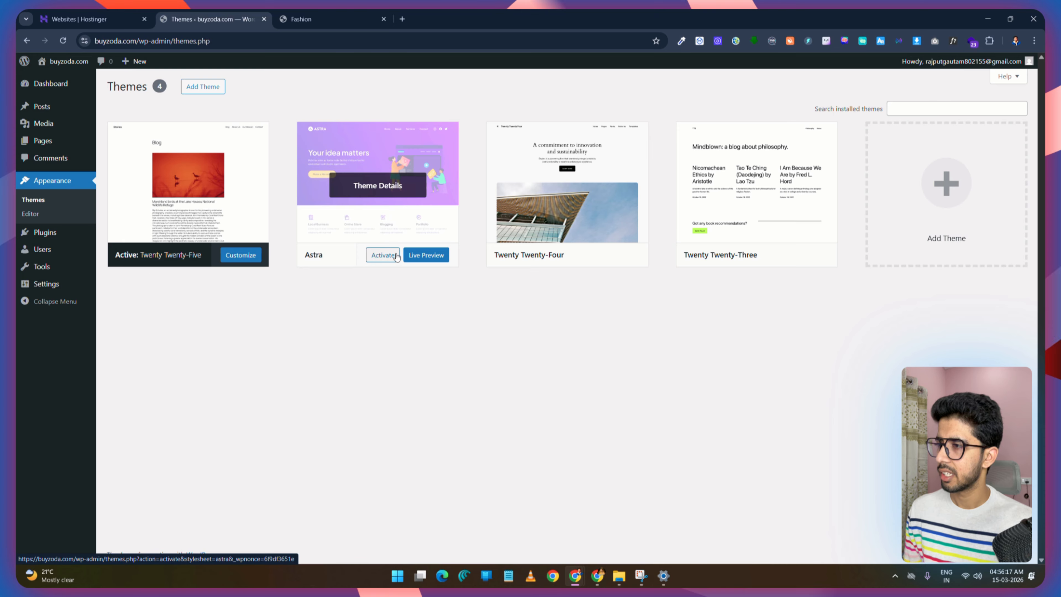
click(383, 256)
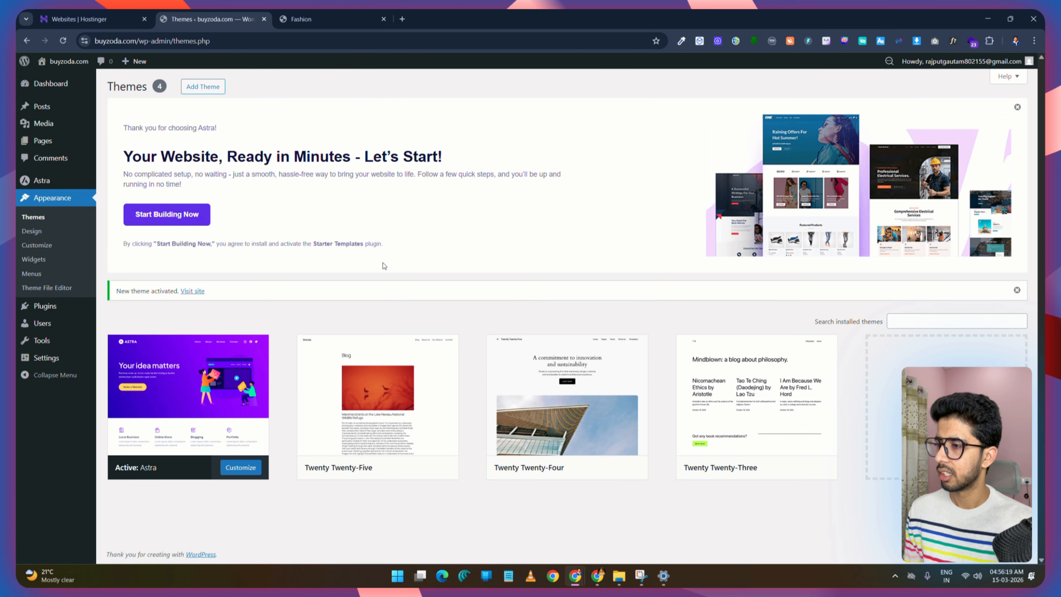
click(1016, 108)
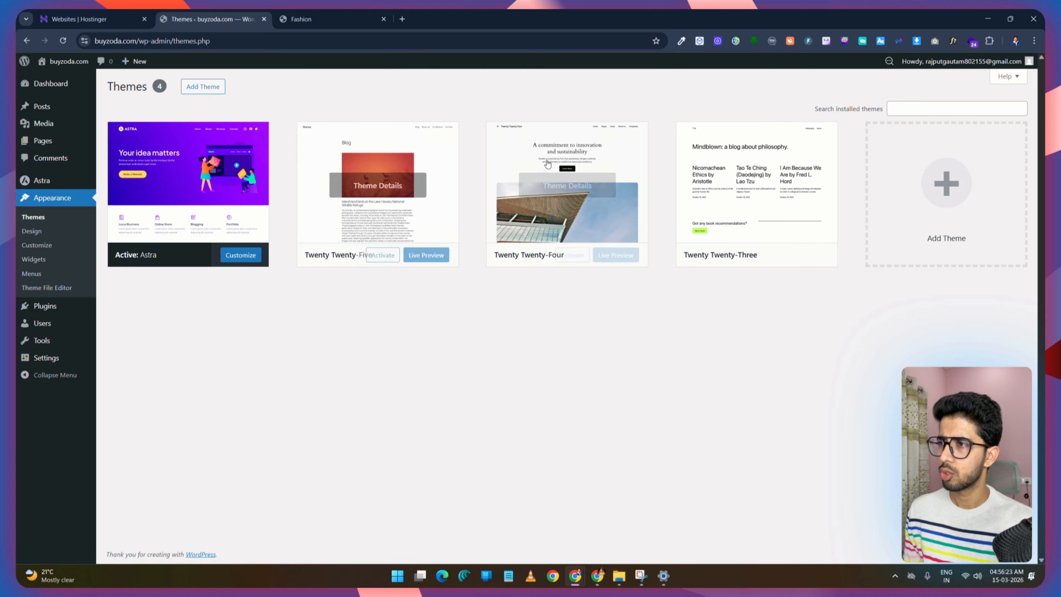
Step: Delete the unused themes Twenty Twenty-Five, Twenty Twenty-Four and Twenty Twenty-Three
click(426, 189)
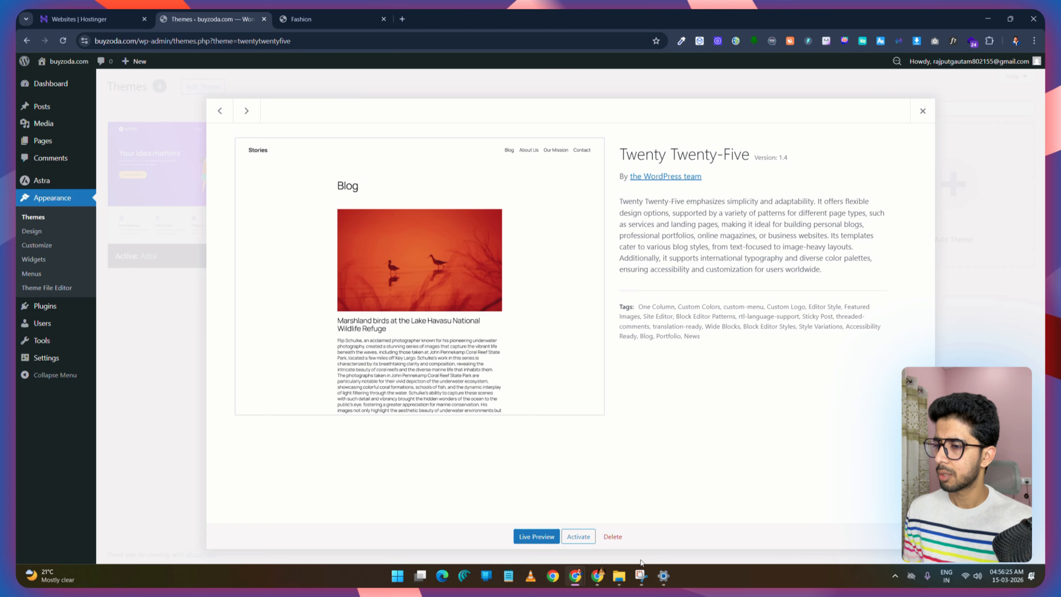
click(612, 536)
click(576, 125)
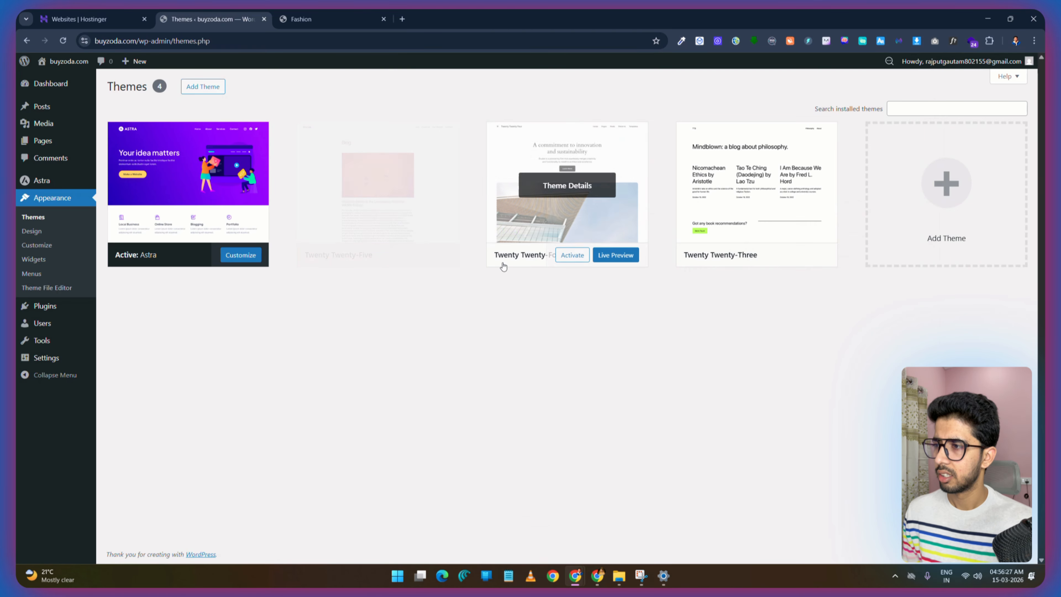
click(504, 264)
click(612, 536)
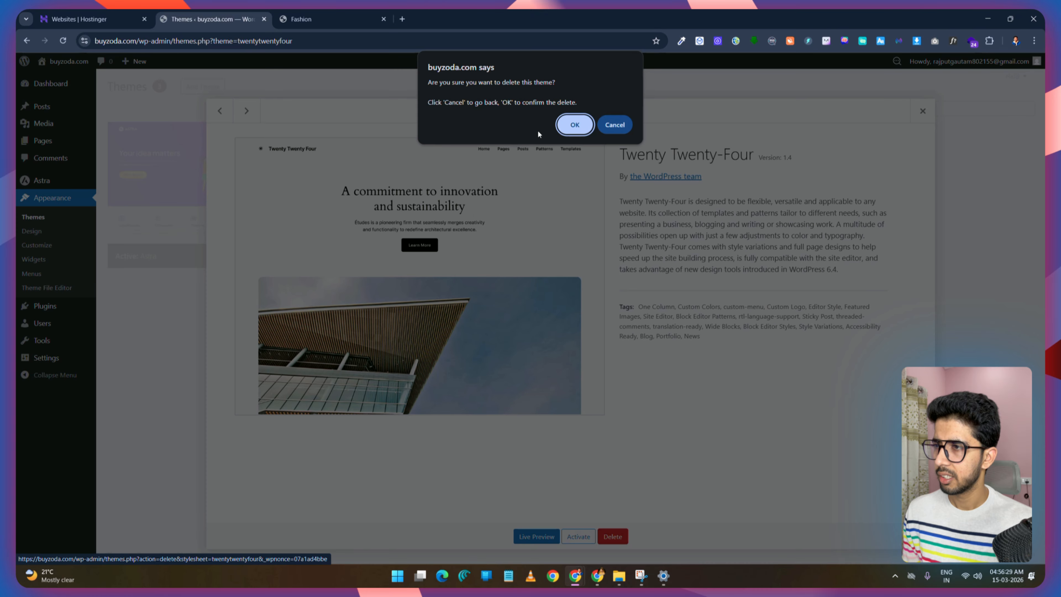
click(574, 124)
click(376, 188)
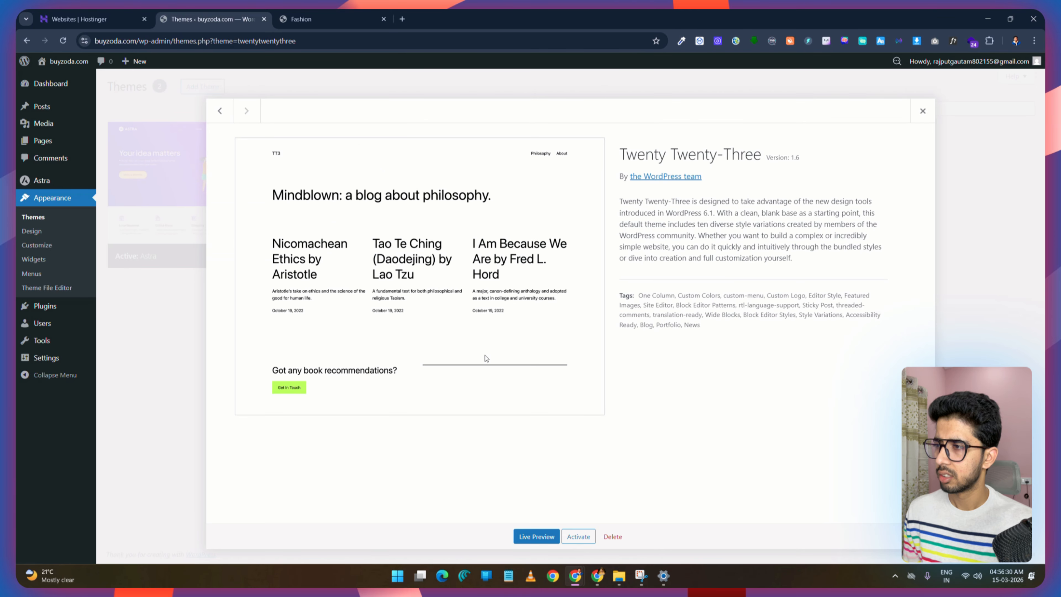
click(614, 538)
click(576, 125)
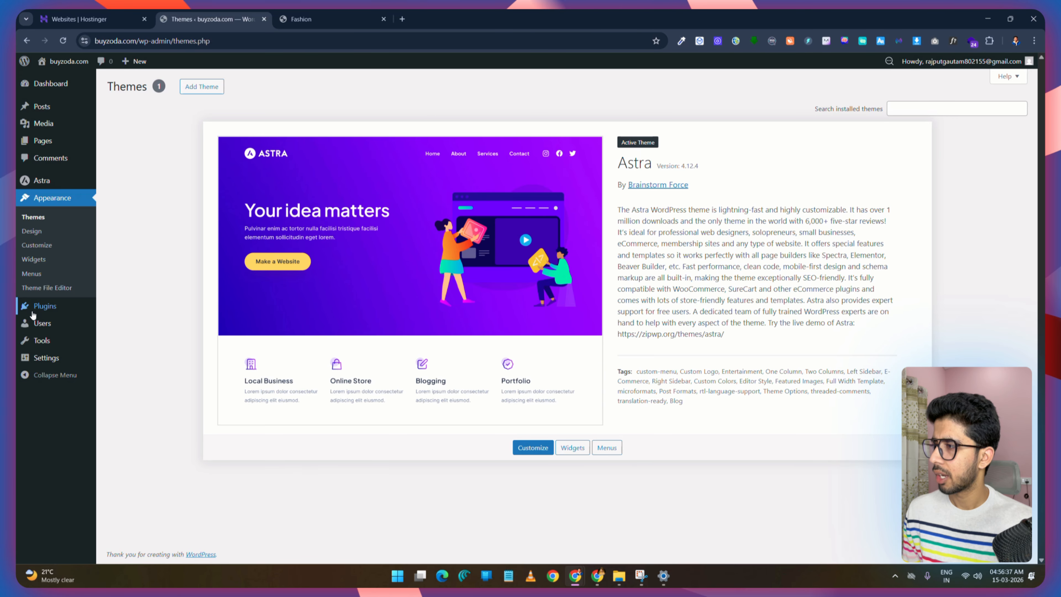
Step: Search the plugin directory for "elementor" and install the Elementor Website Builder plugin
mouse_move(50, 308)
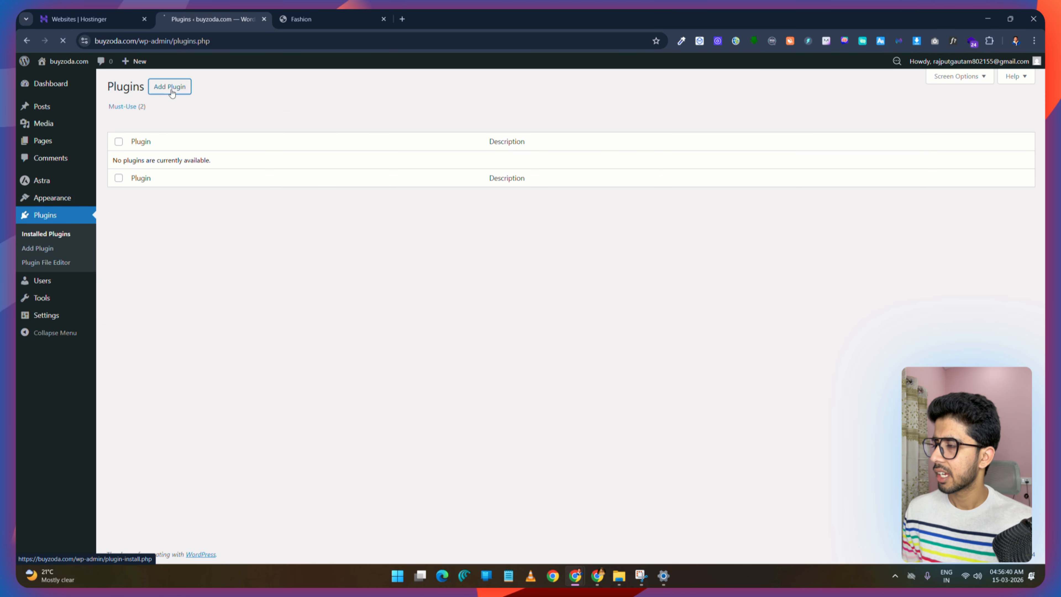
click(171, 86)
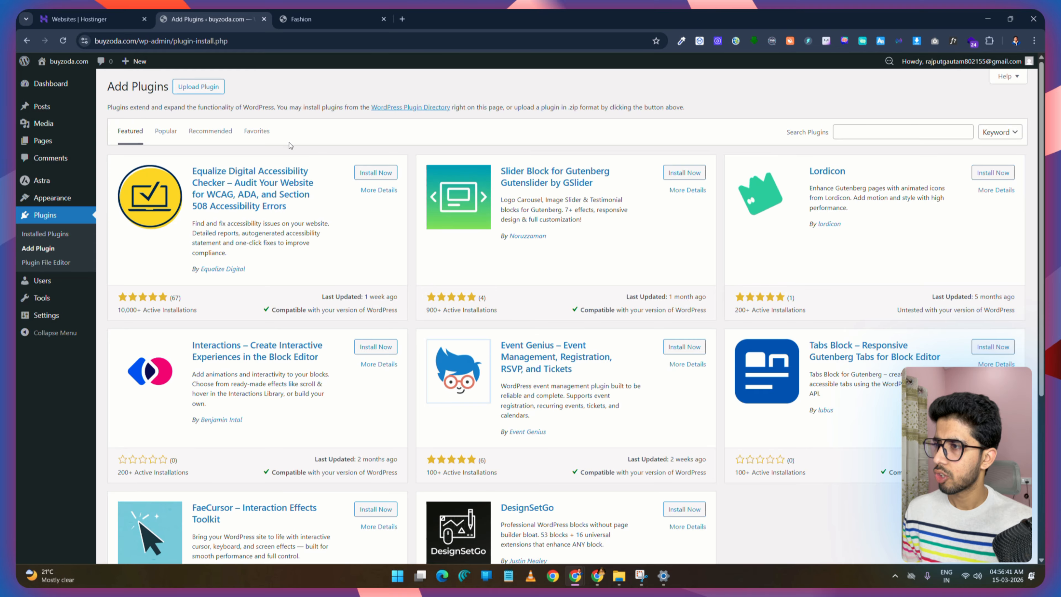
click(902, 132)
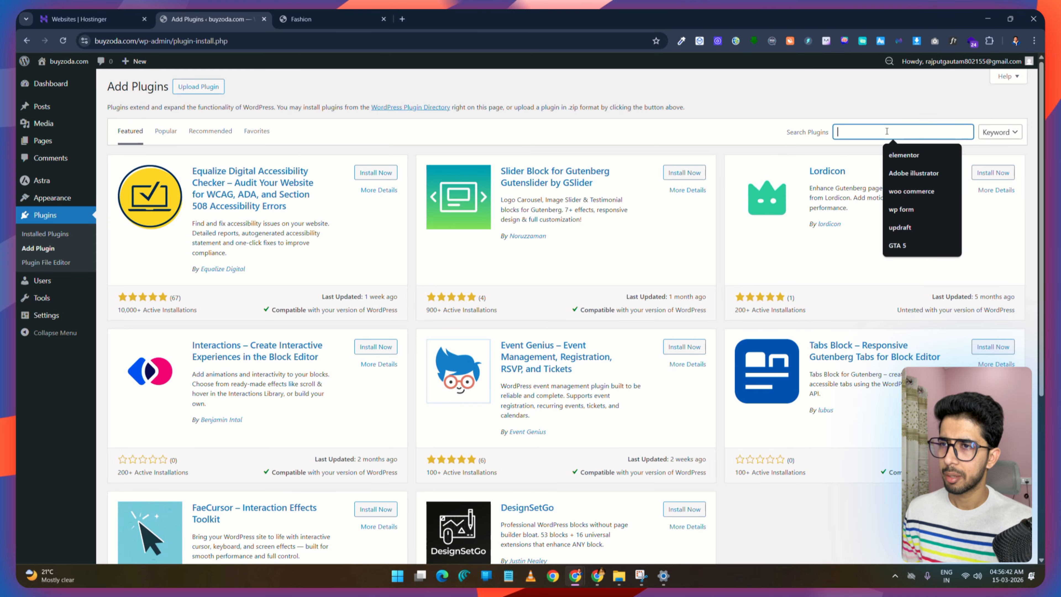
click(911, 156)
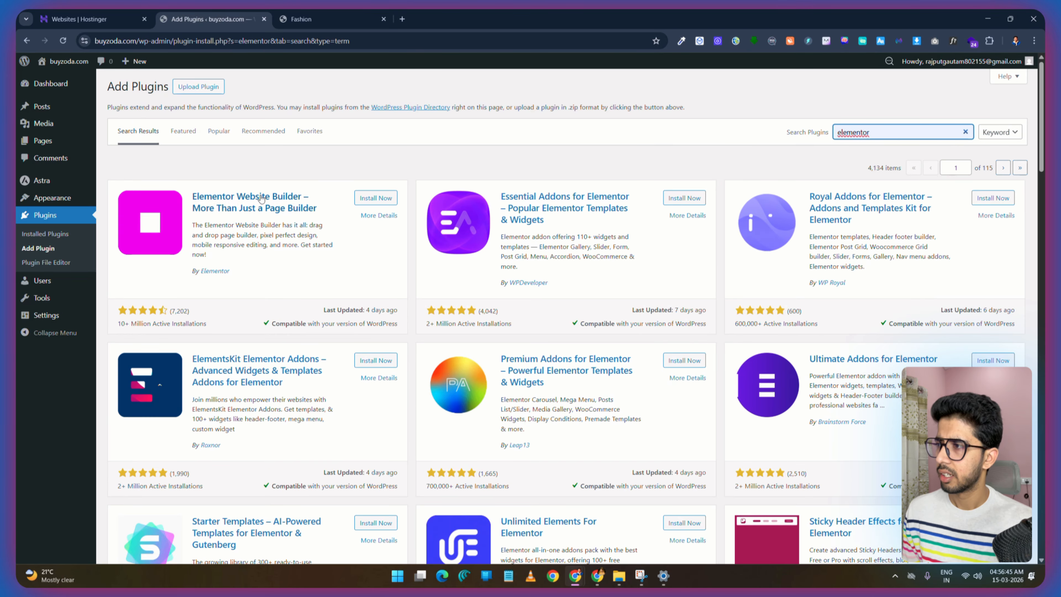
click(375, 198)
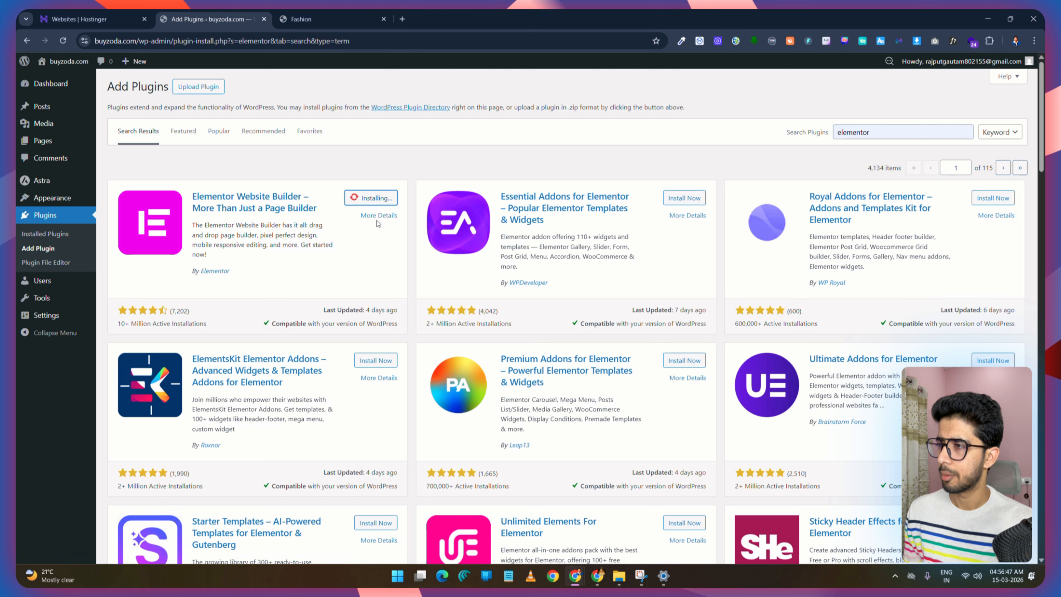
Step: Search the plugin directory for "woocommerce", then install and activate the WooCommerce plugin
double_click(832, 135)
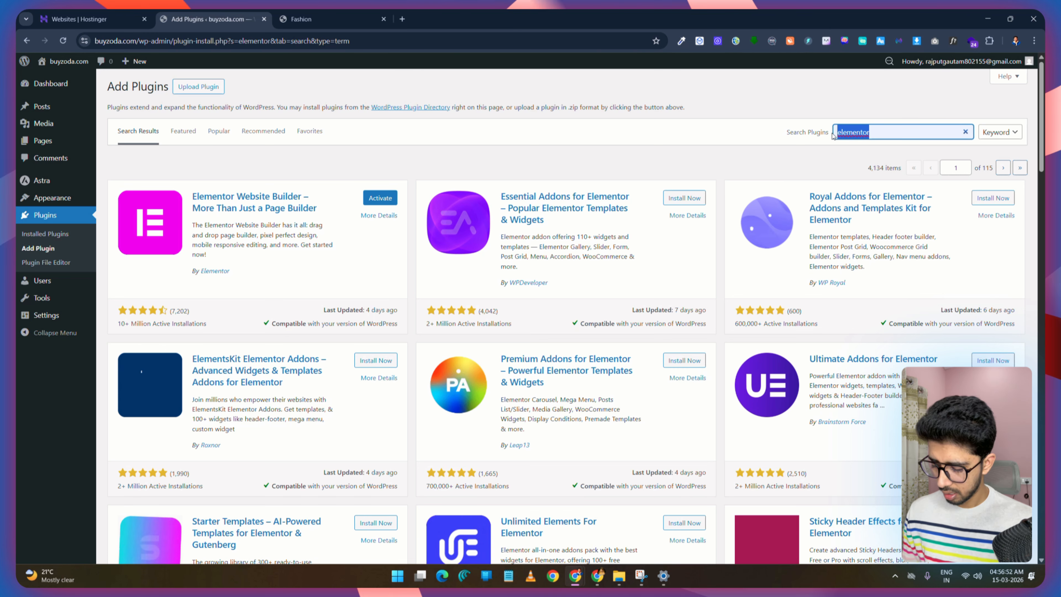
text(woocommerce)
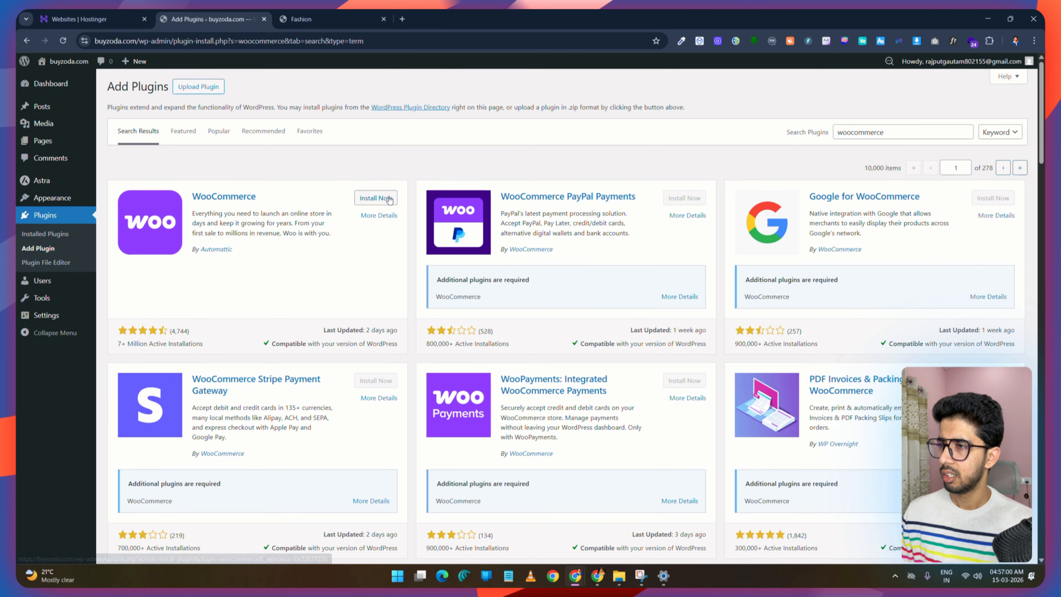
click(368, 198)
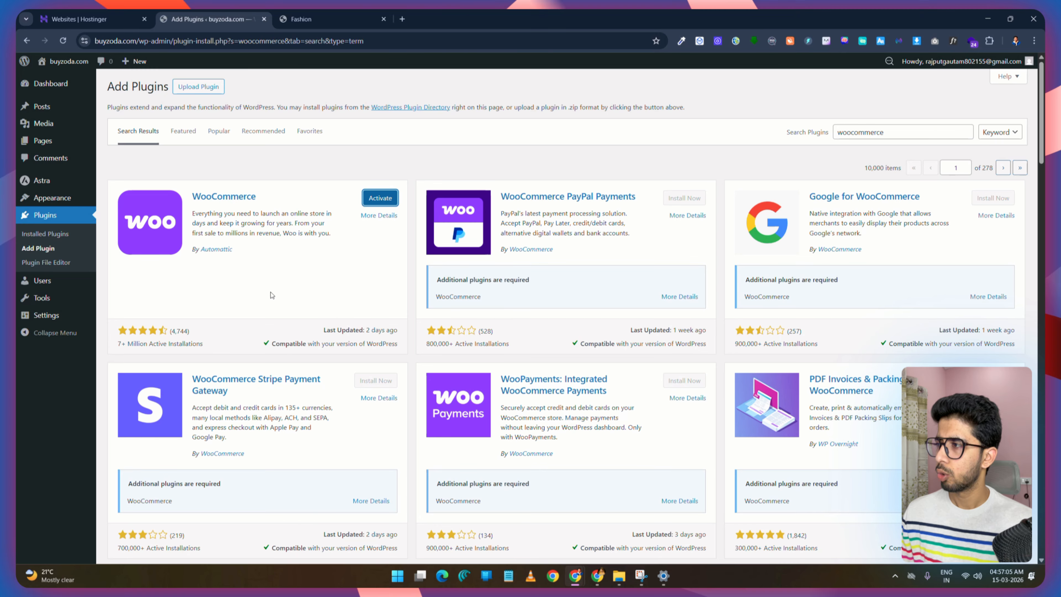
click(380, 198)
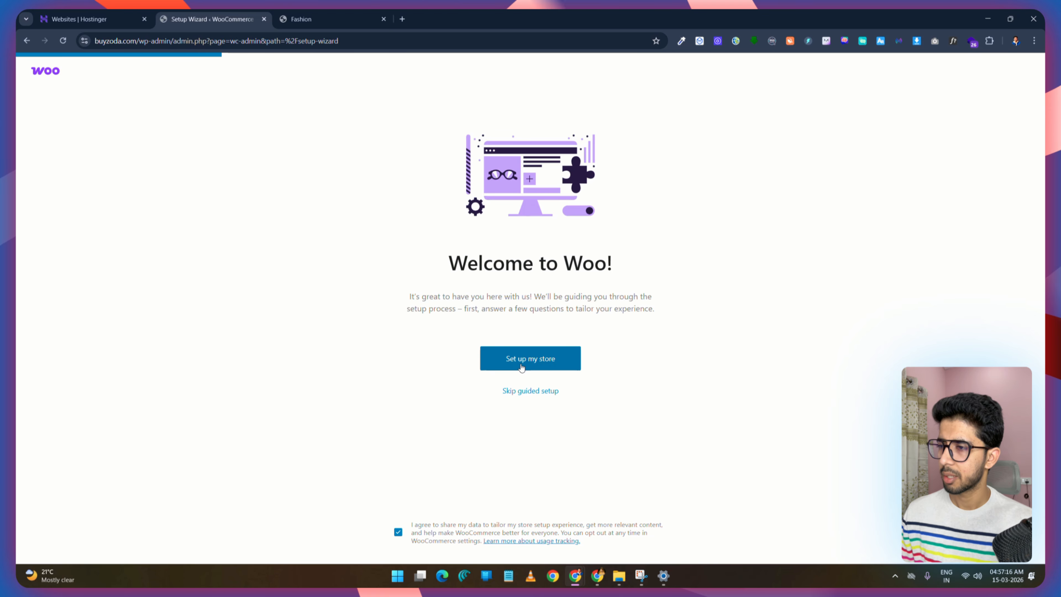
Step: Start the guided WooCommerce store setup and continue with "I'm just starting my business" as the user profile
click(543, 359)
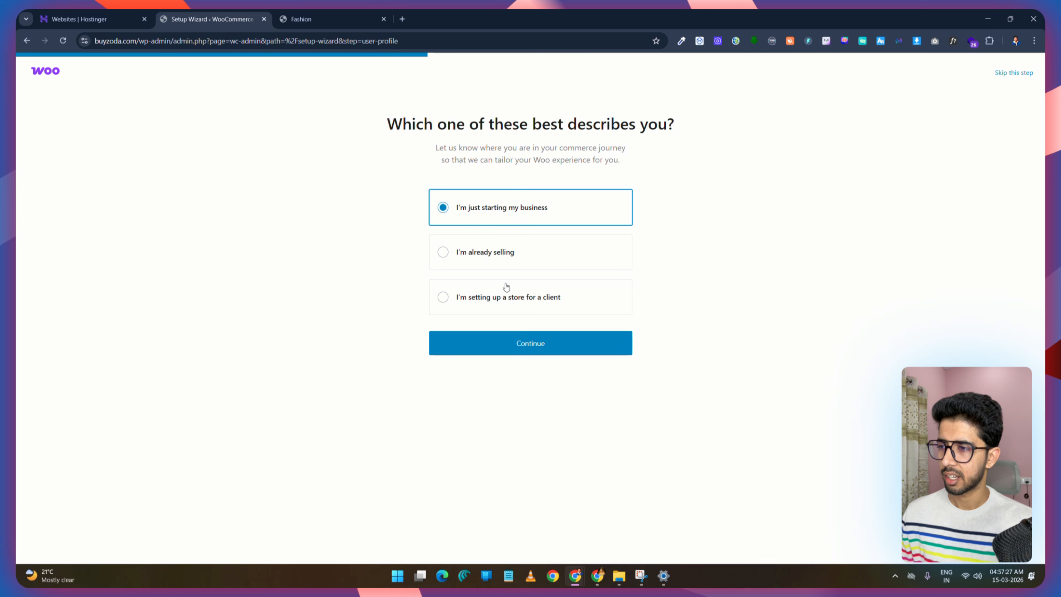
click(531, 346)
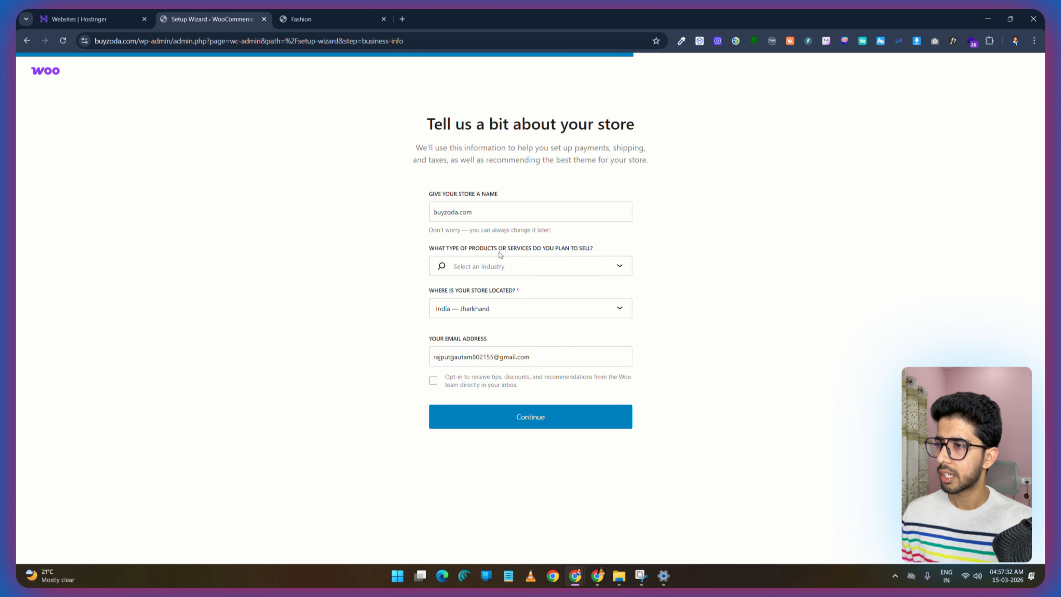
Step: Set the store's industry to Other and its location to India — Bihar, and continue the store setup
click(620, 269)
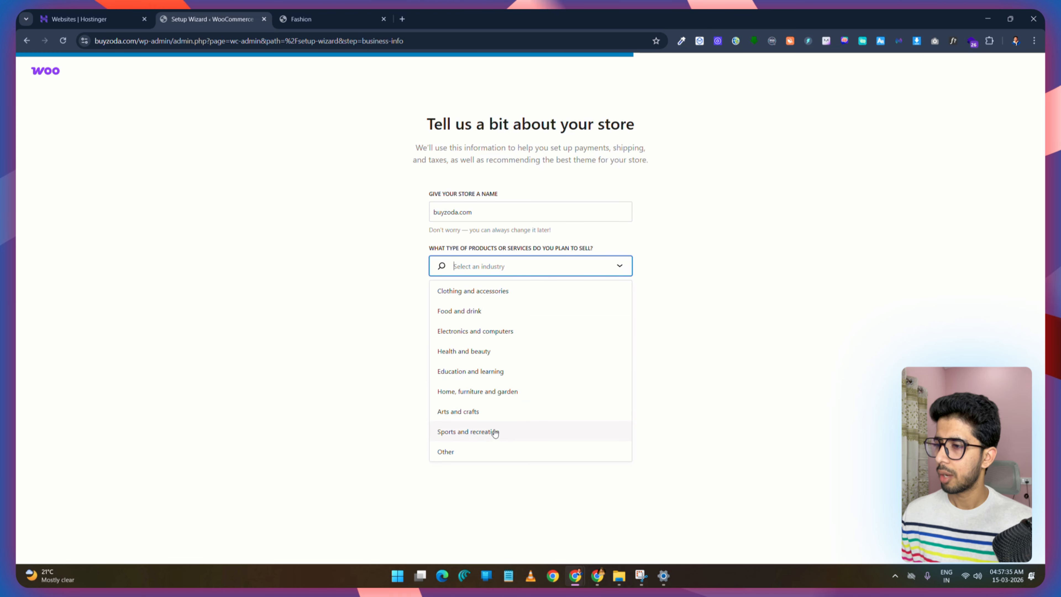
click(458, 451)
click(545, 309)
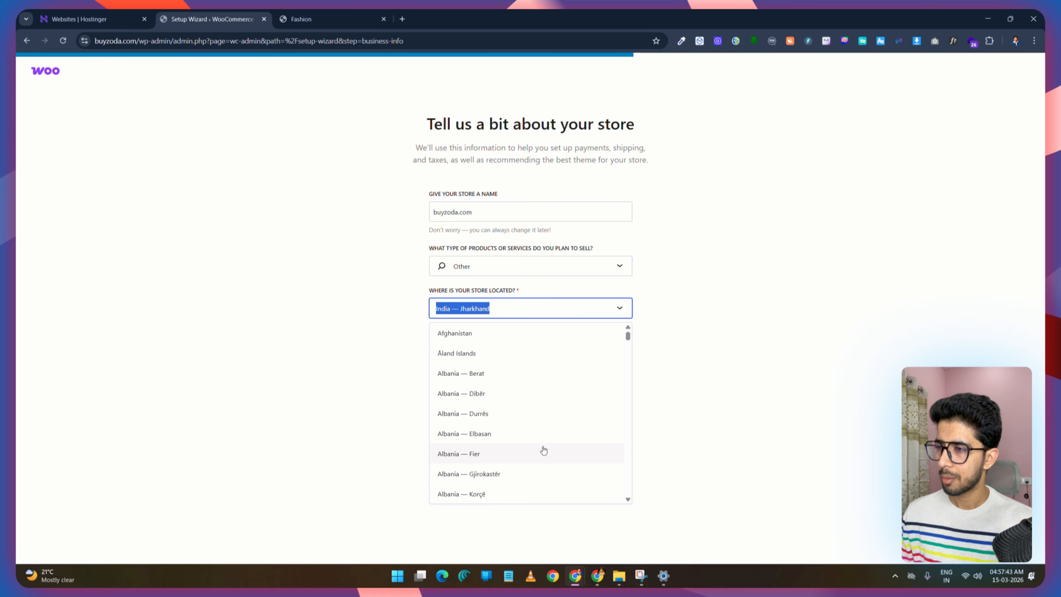
scroll(543, 450, down, 3)
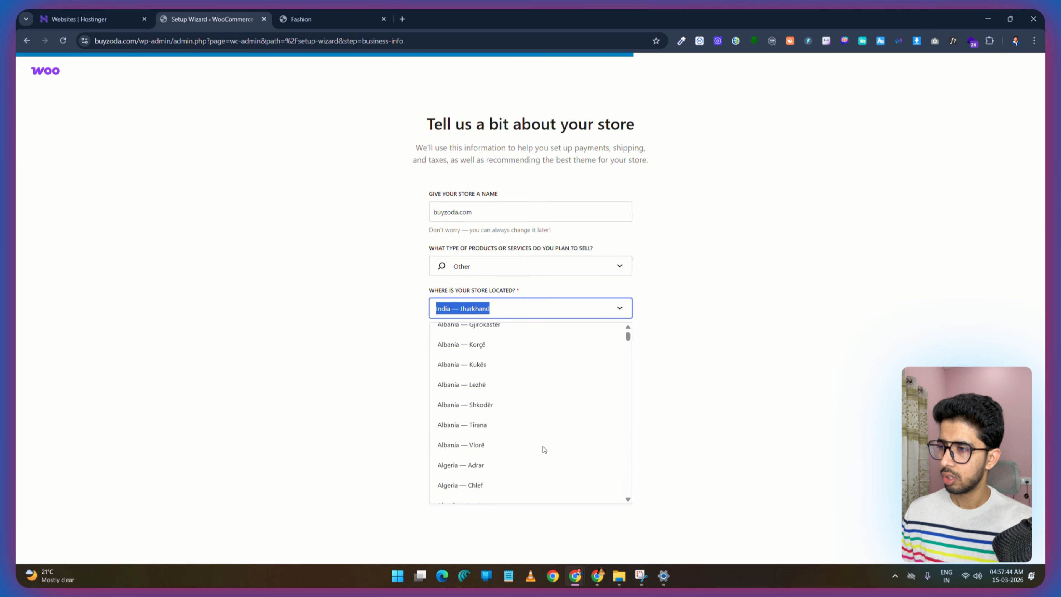
scroll(542, 446, up, 3)
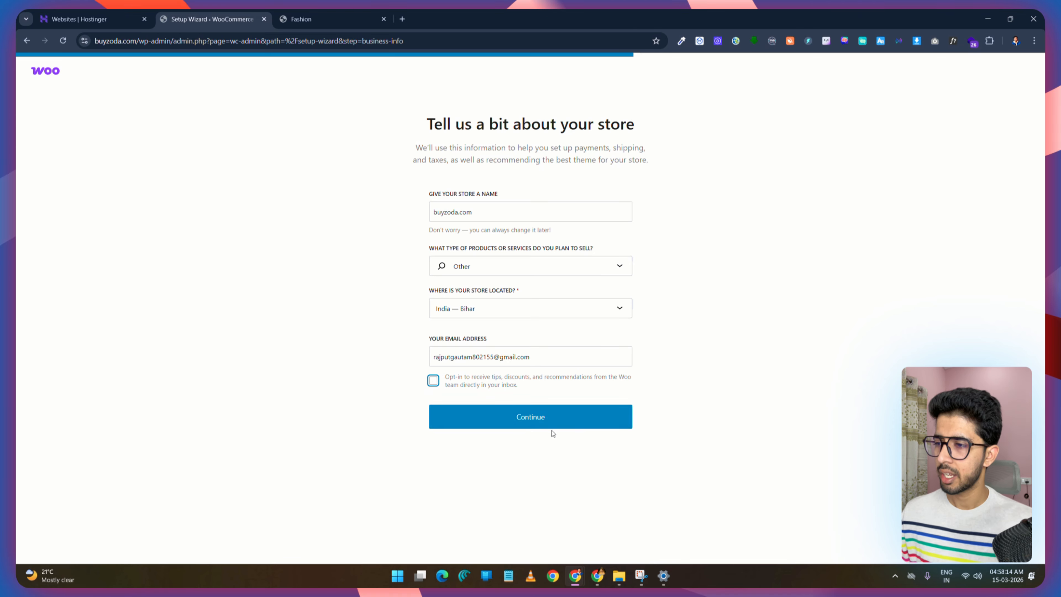
click(525, 424)
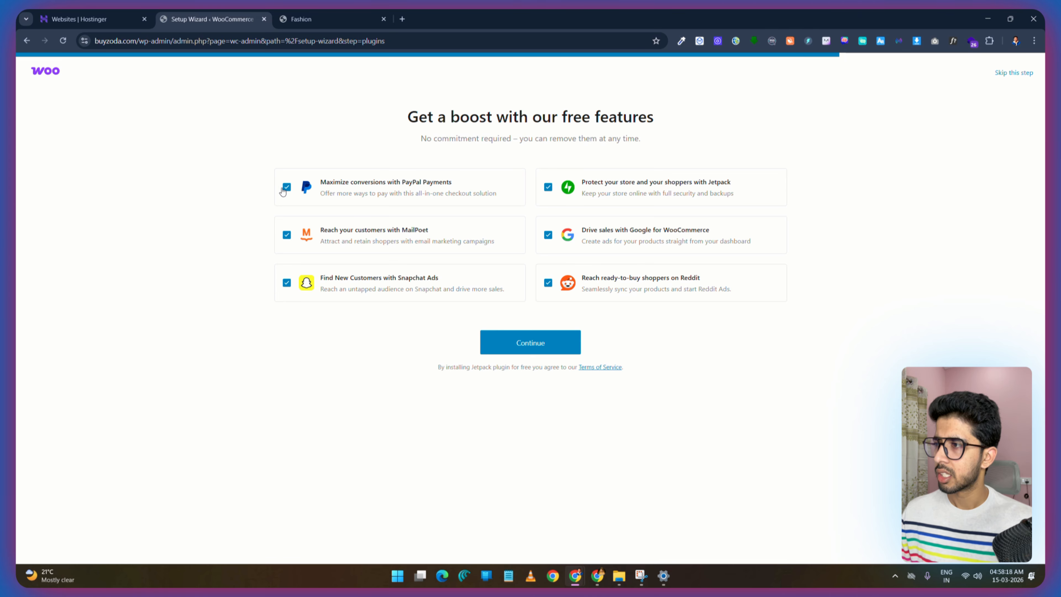
Step: Deselect all the offered free features, including PayPal Payments, MailPoet, Snapchat Ads, Jetpack, Google and Reddit, and finish the store setup
click(287, 235)
click(287, 282)
click(548, 283)
click(548, 187)
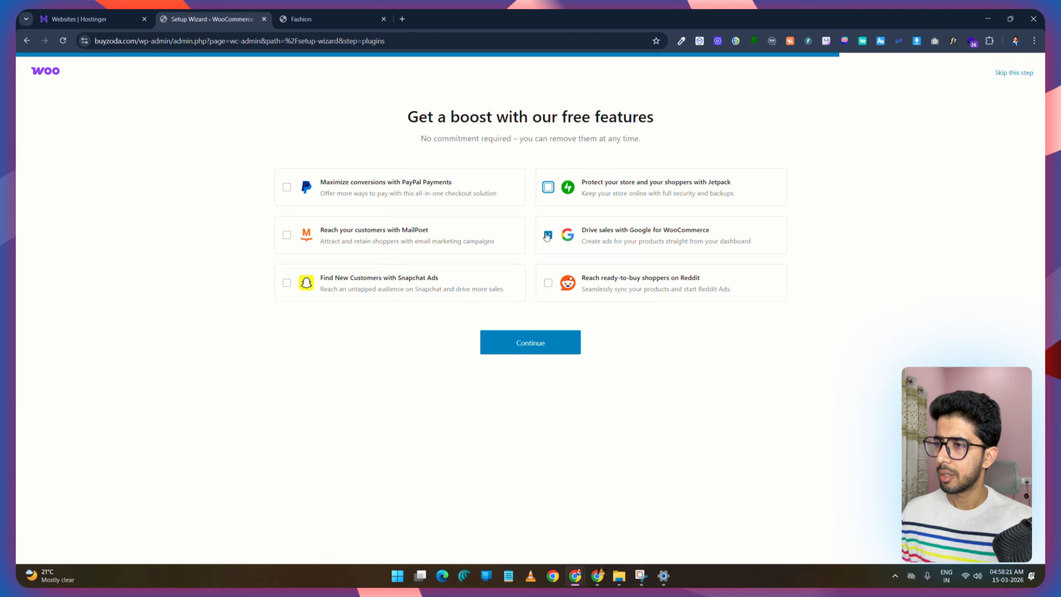
click(548, 235)
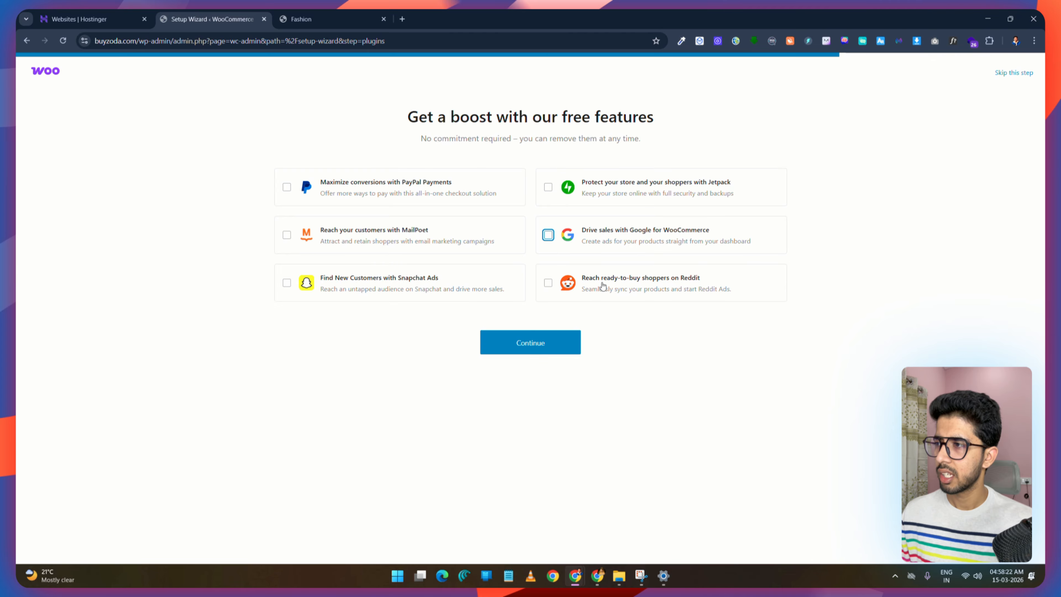
click(542, 348)
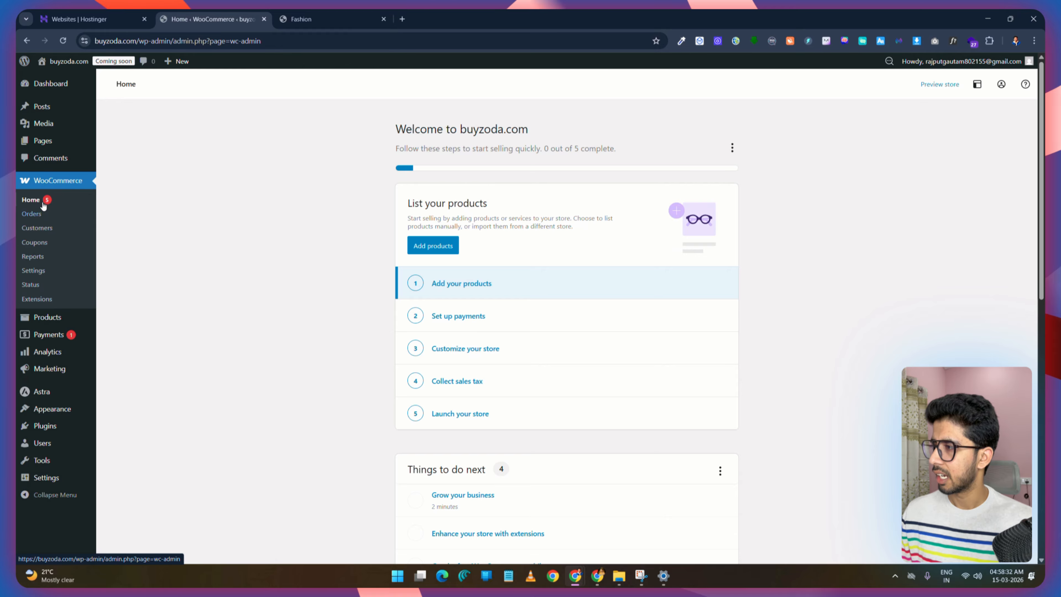
Step: Open the site's general settings and set the tagline to "buyzoda"
mouse_move(48, 321)
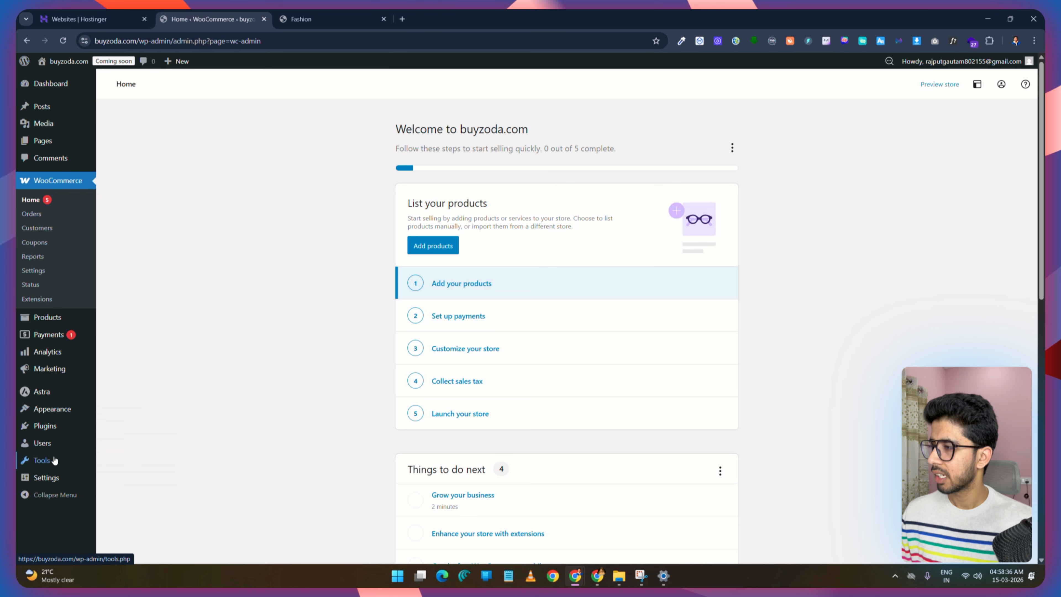
mouse_move(46, 477)
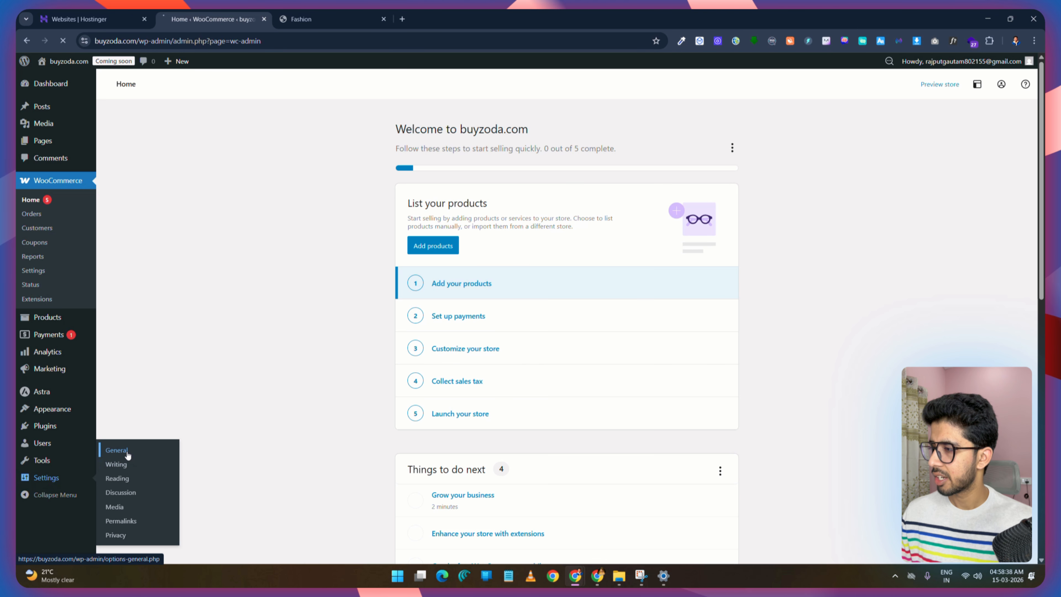
click(117, 450)
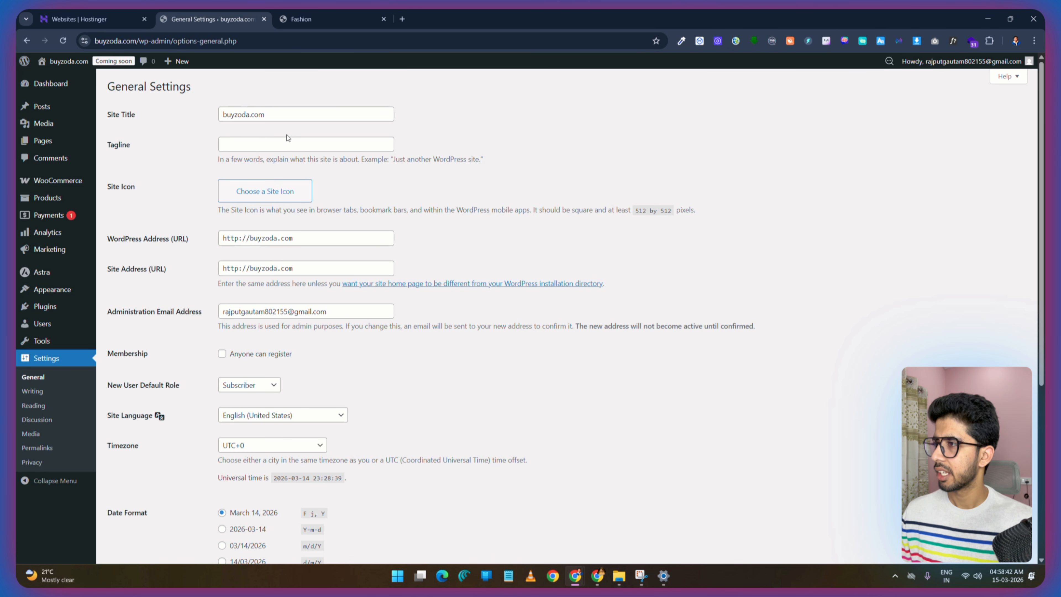
double_click(248, 115)
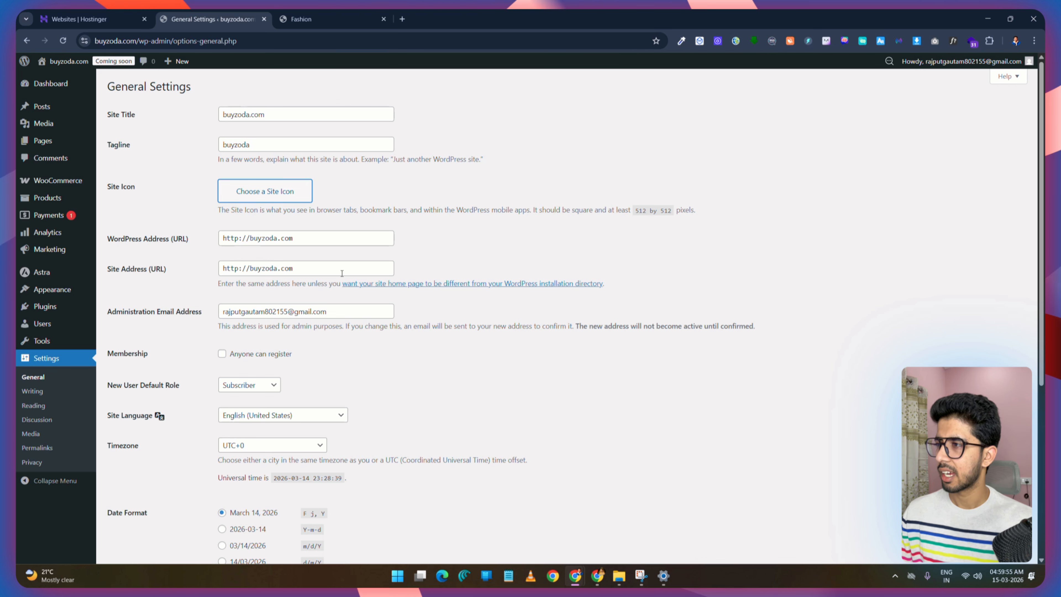
Step: Upload the "Circle Logo final" image as the site icon and save the general settings
click(265, 195)
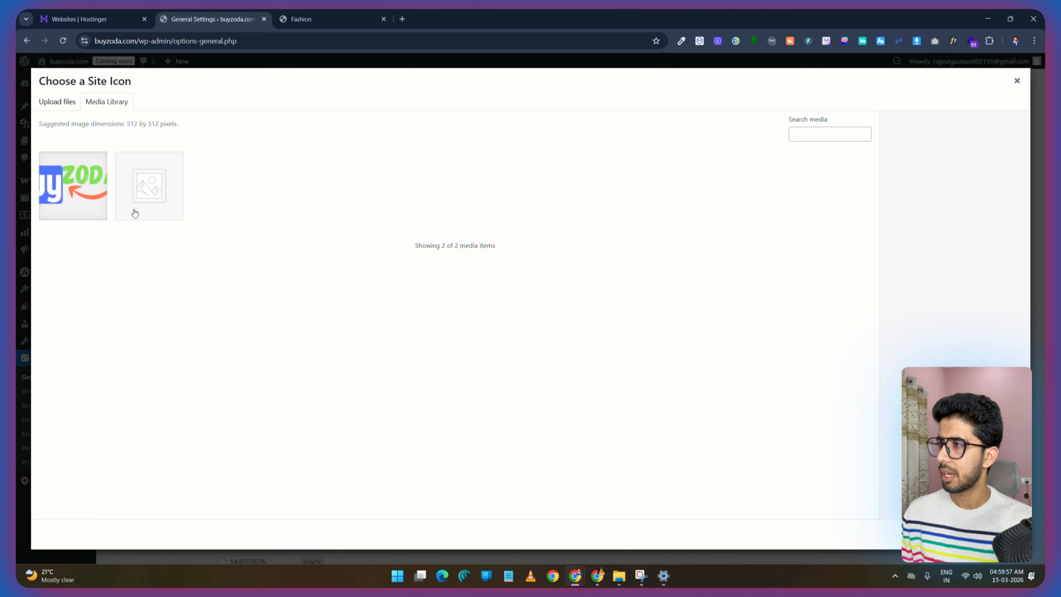
click(58, 102)
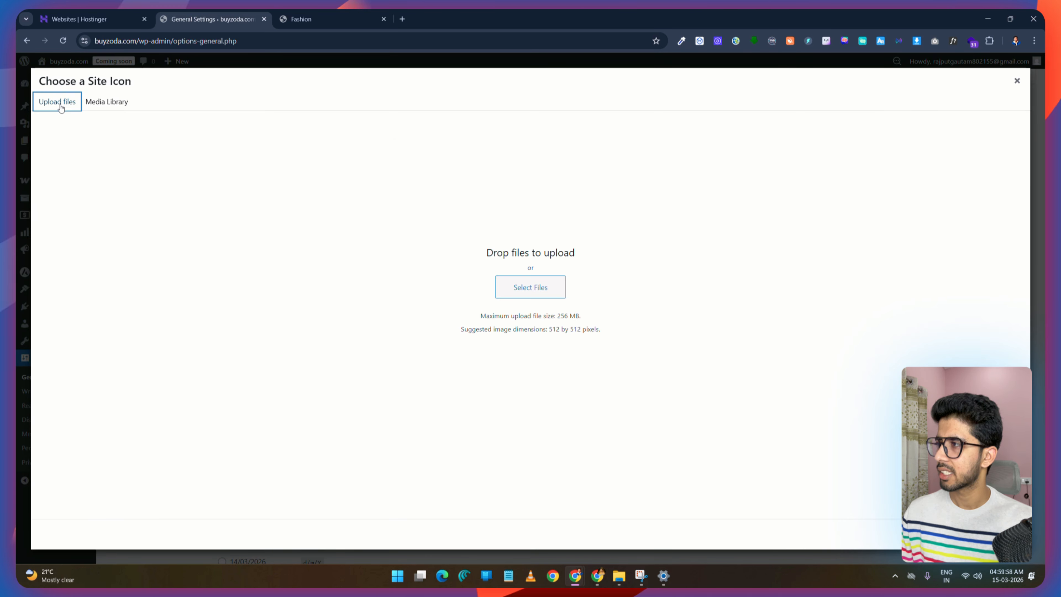
click(544, 292)
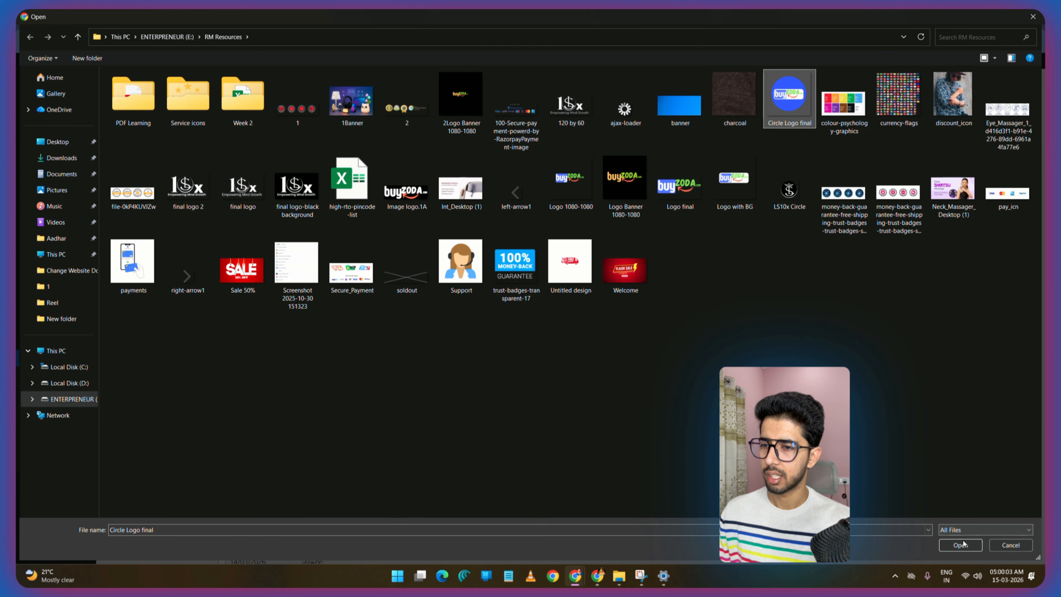
click(961, 545)
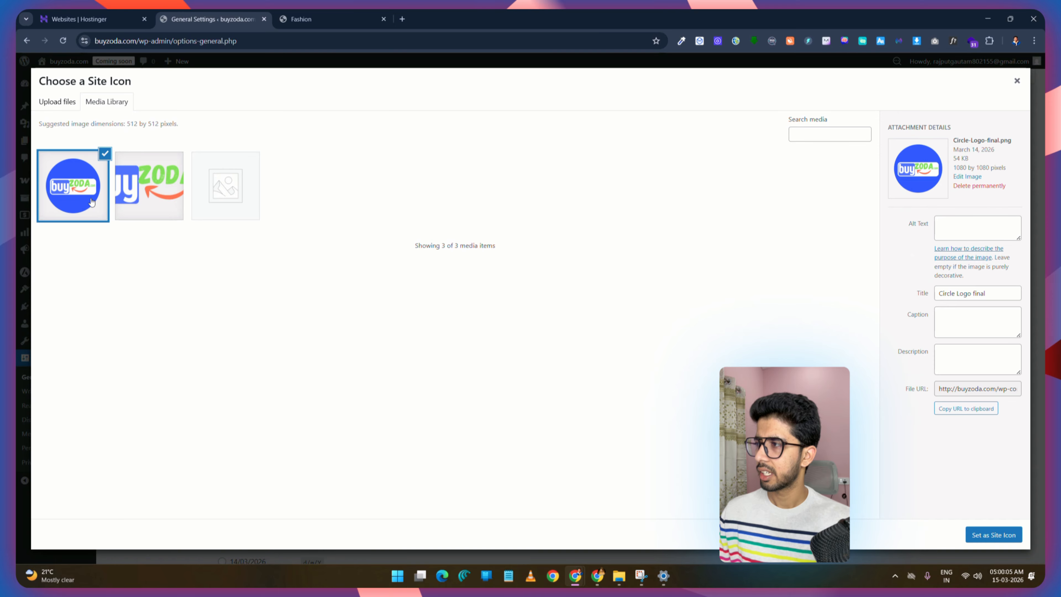
click(994, 535)
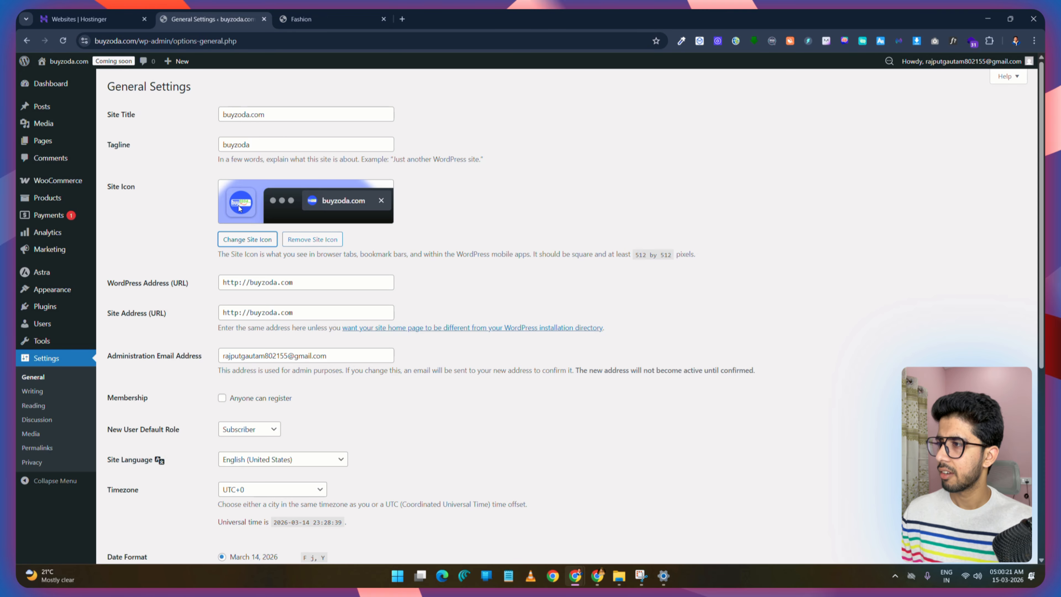
scroll(285, 230, down, 1)
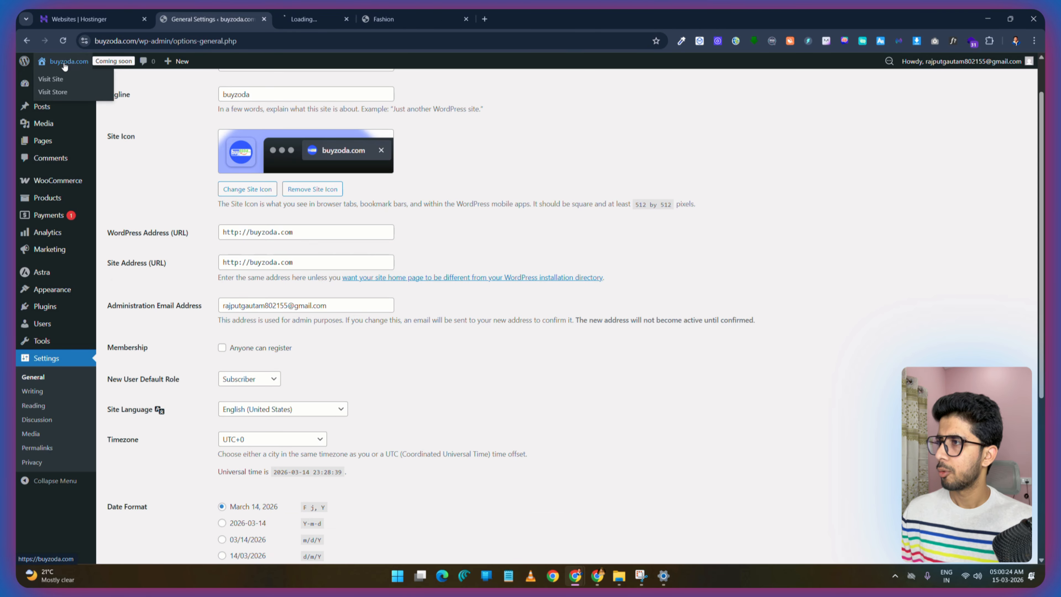
scroll(483, 307, down, 5)
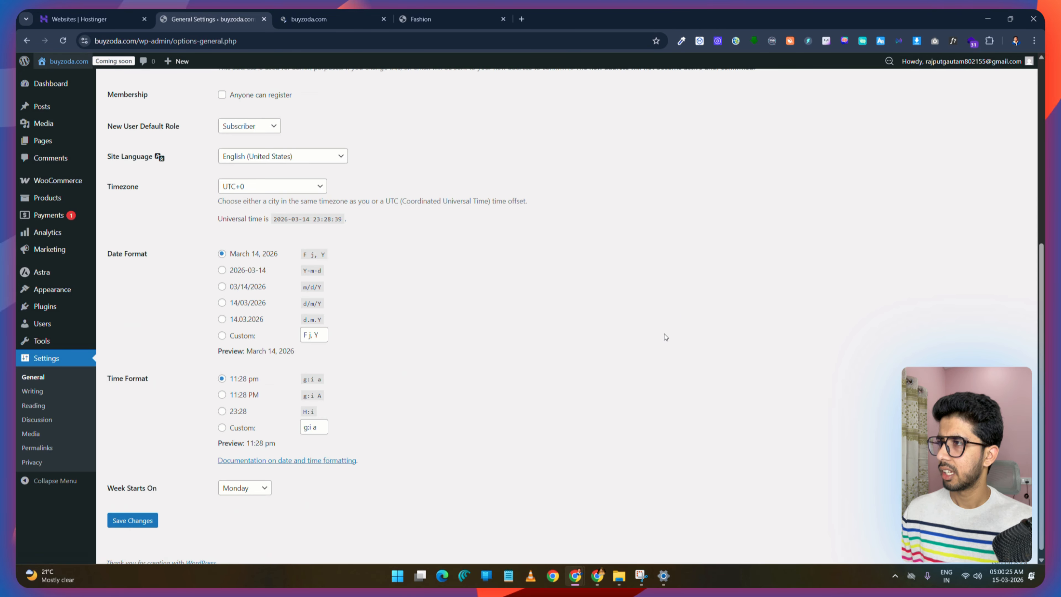
click(133, 511)
Step: Check the Fashion demo page and the site's own front page, and return to the general settings
click(416, 16)
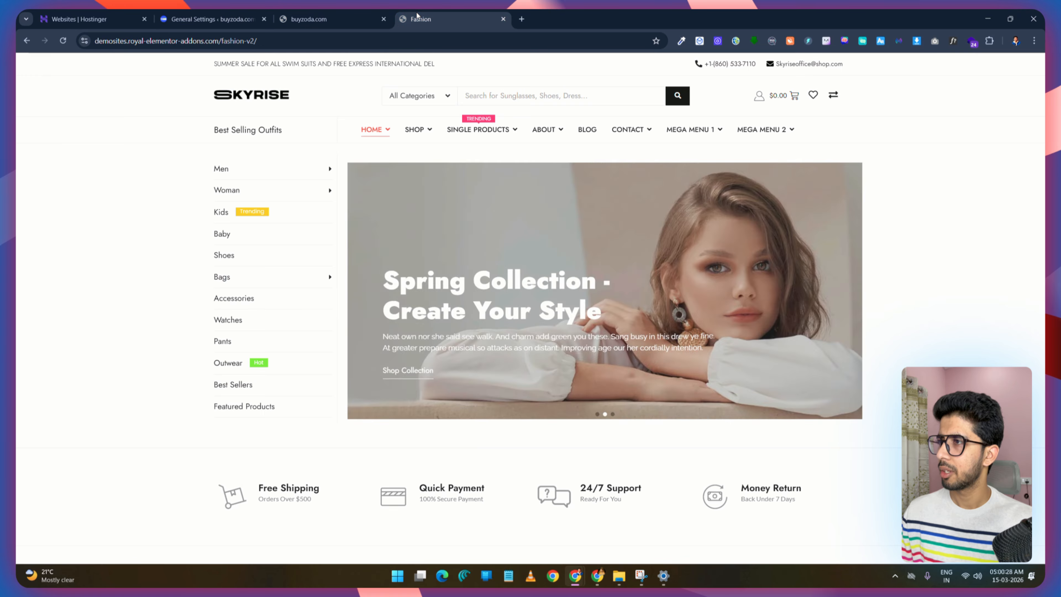
click(334, 17)
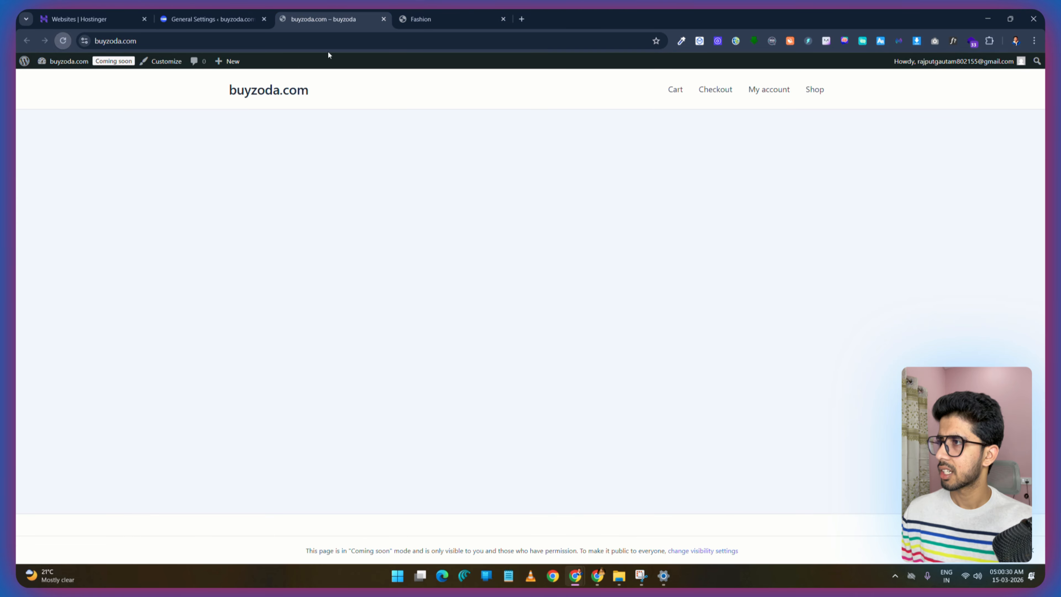
click(206, 14)
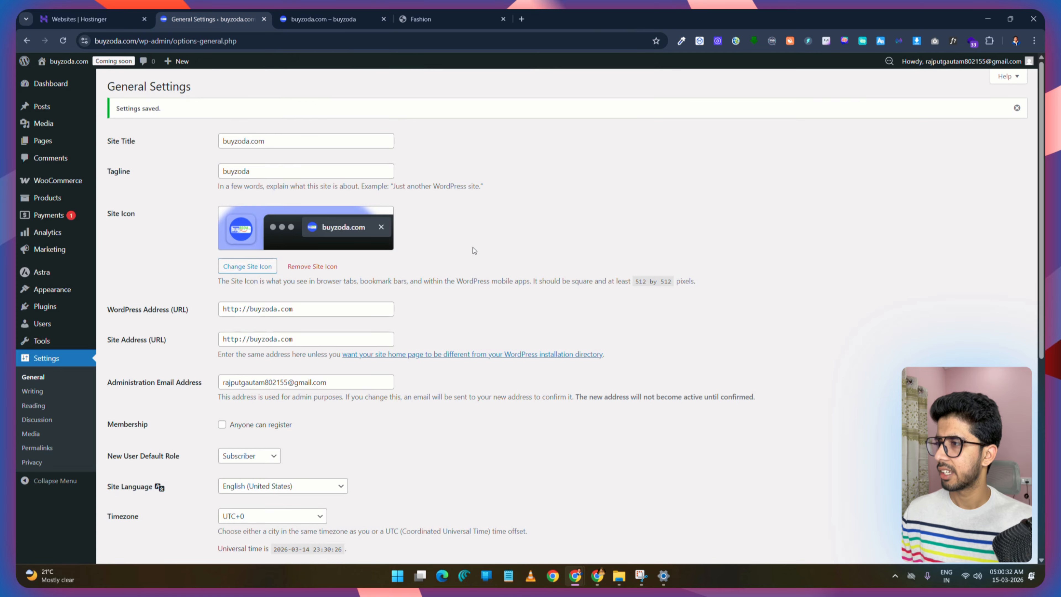
Step: Allow anyone to register on the site and set the timezone to Kolkata
scroll(108, 218, down, 4)
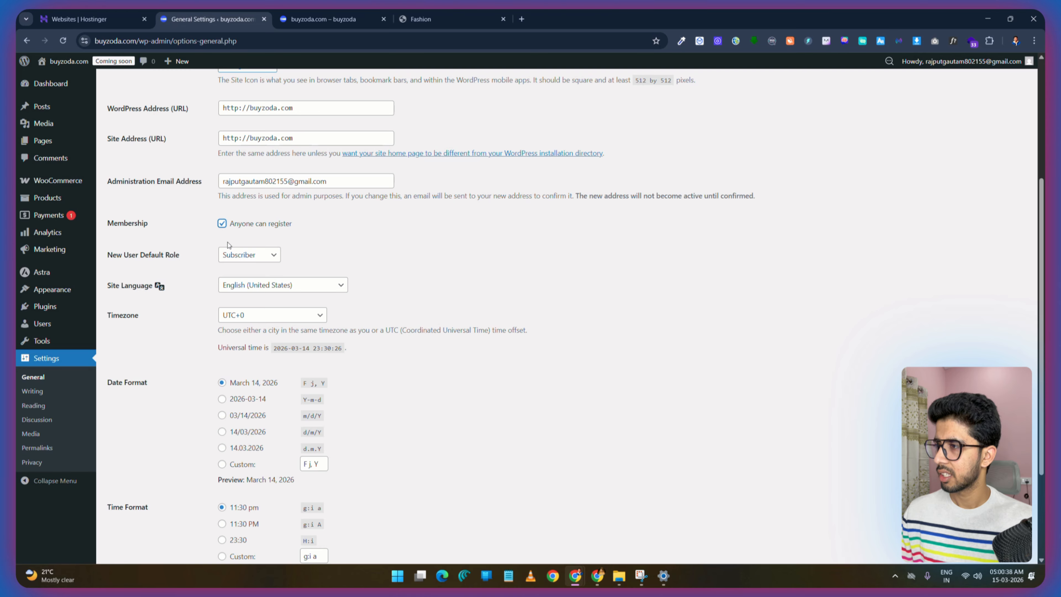
click(278, 315)
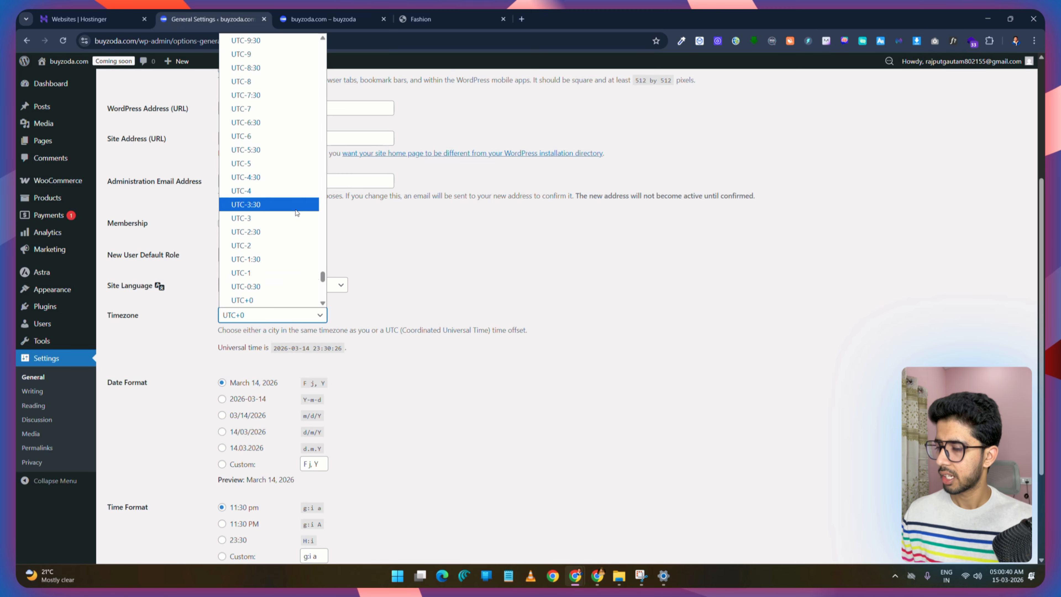
scroll(268, 250, up, 20)
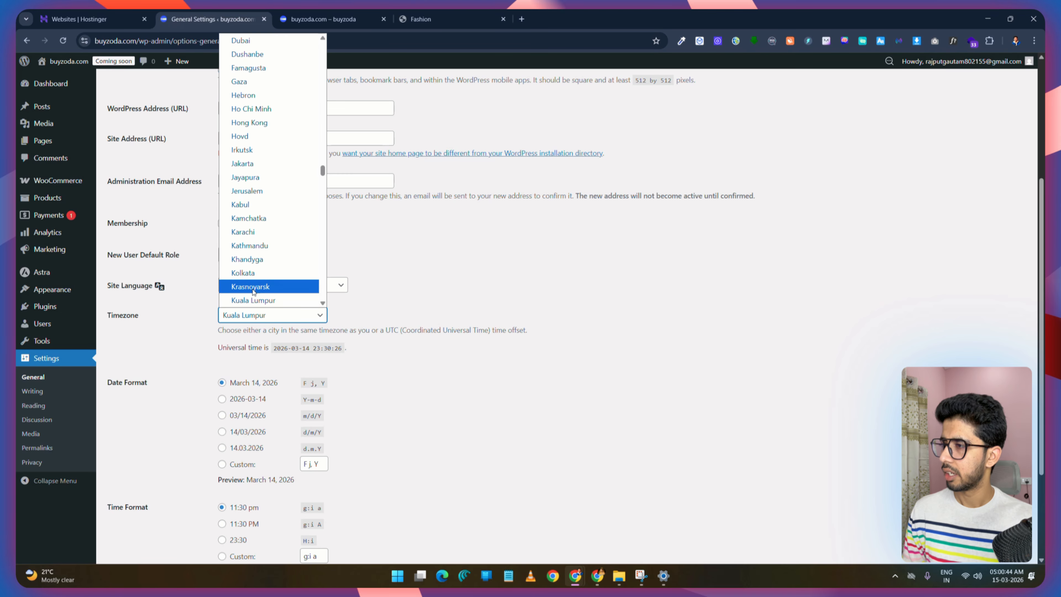
click(242, 272)
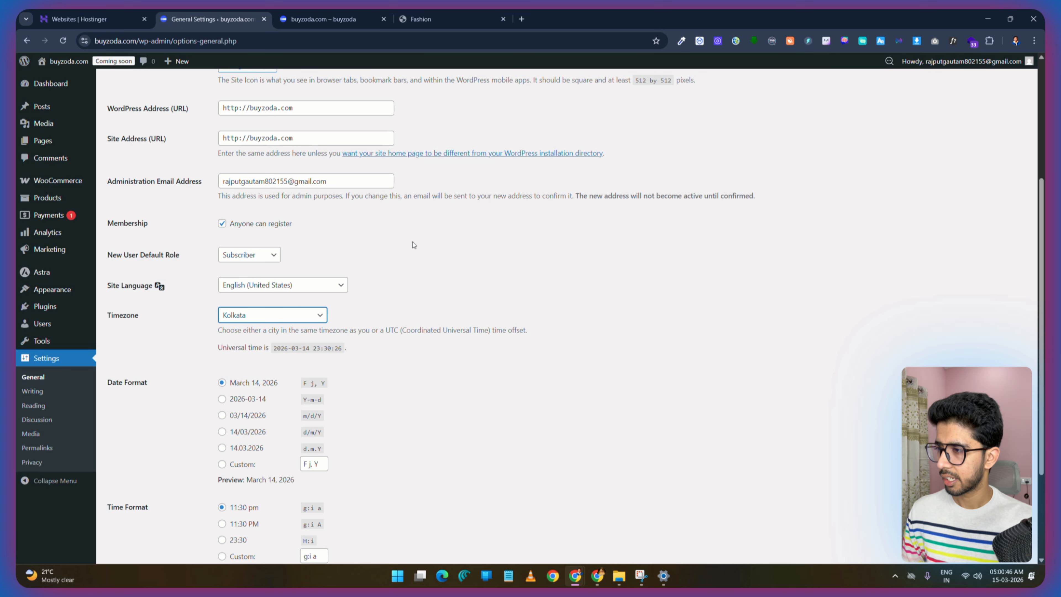
Step: Set the date format to m/d/Y and the time format to g:i A, and save the general settings
scroll(351, 417, down, 3)
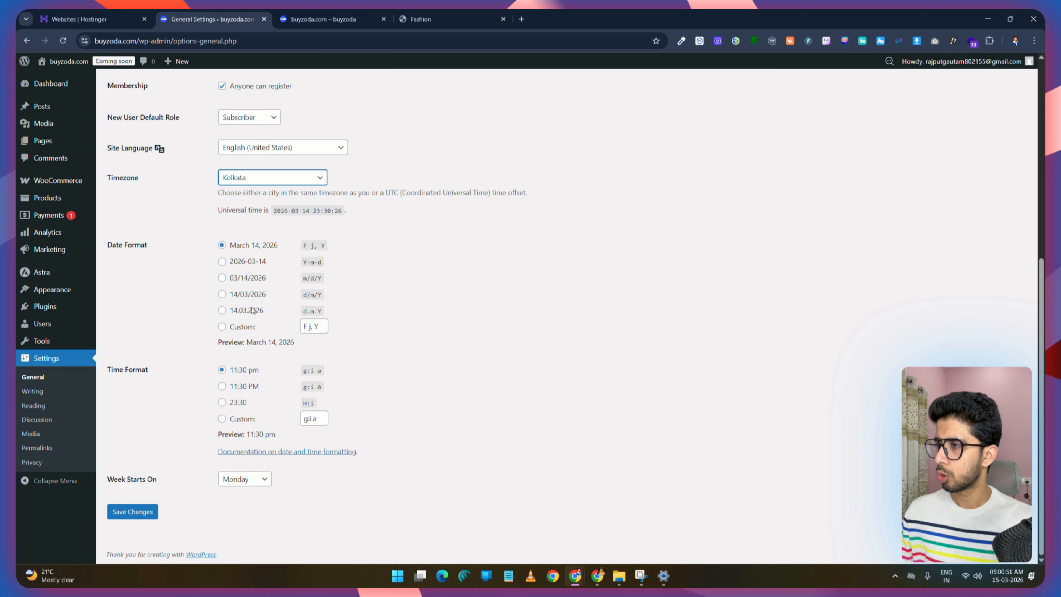
click(223, 278)
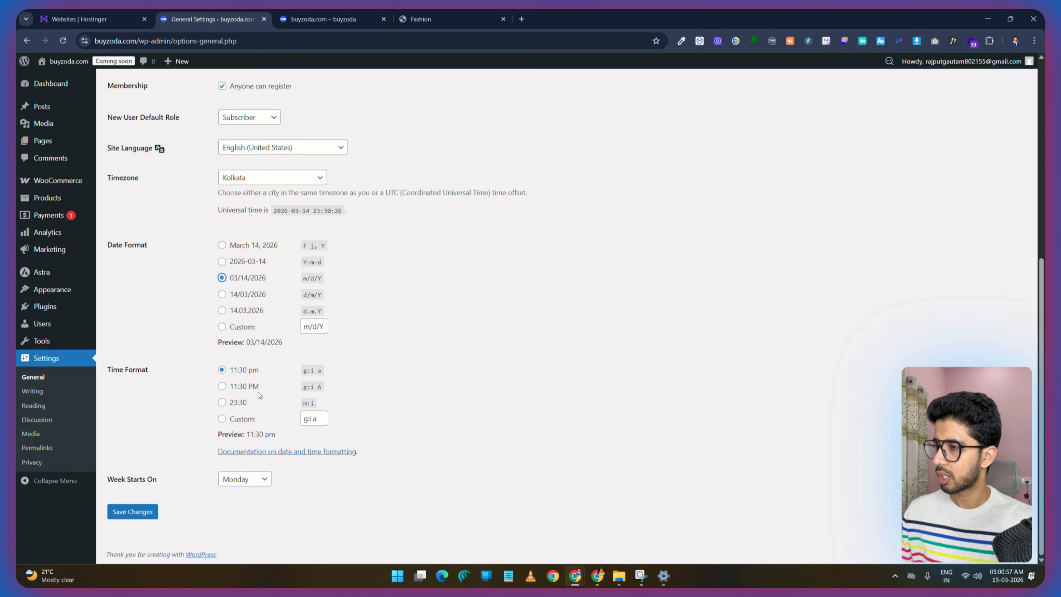
click(222, 386)
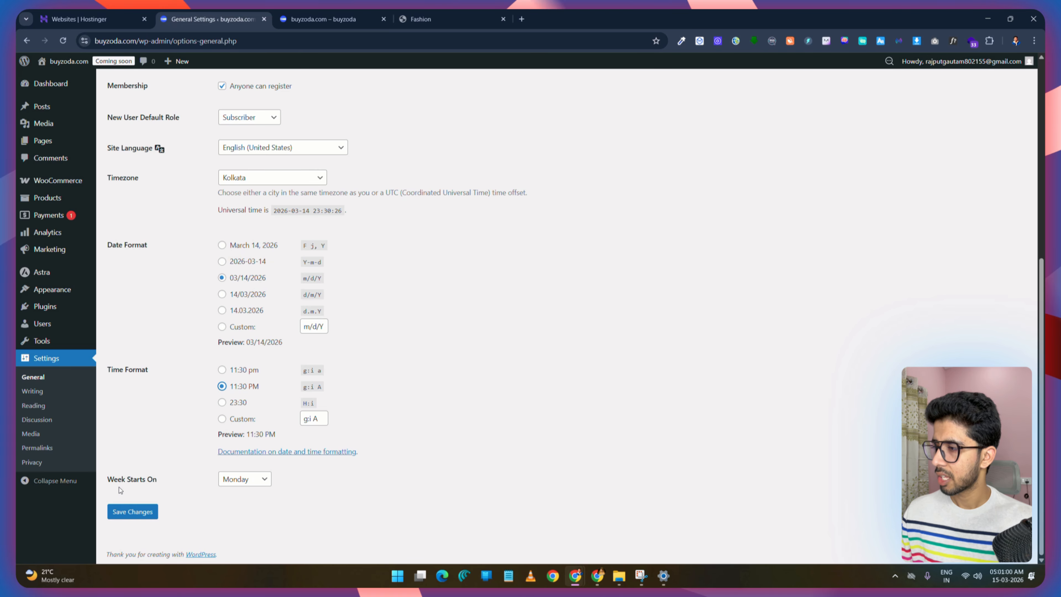
drag(159, 480, 95, 481)
click(454, 445)
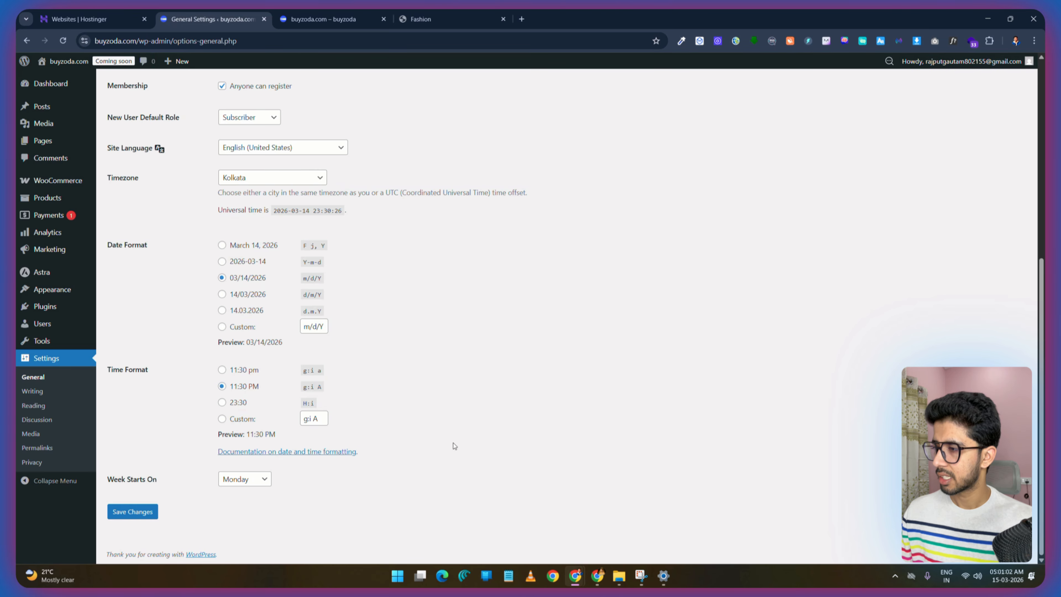
click(131, 513)
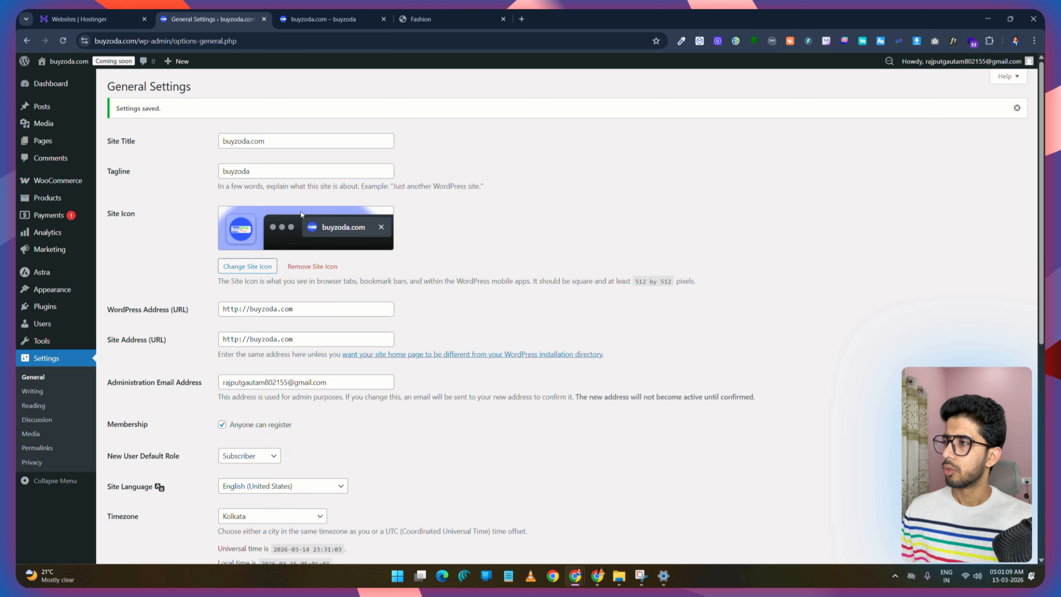
Step: Look over the writing settings, and open the reading settings
click(33, 390)
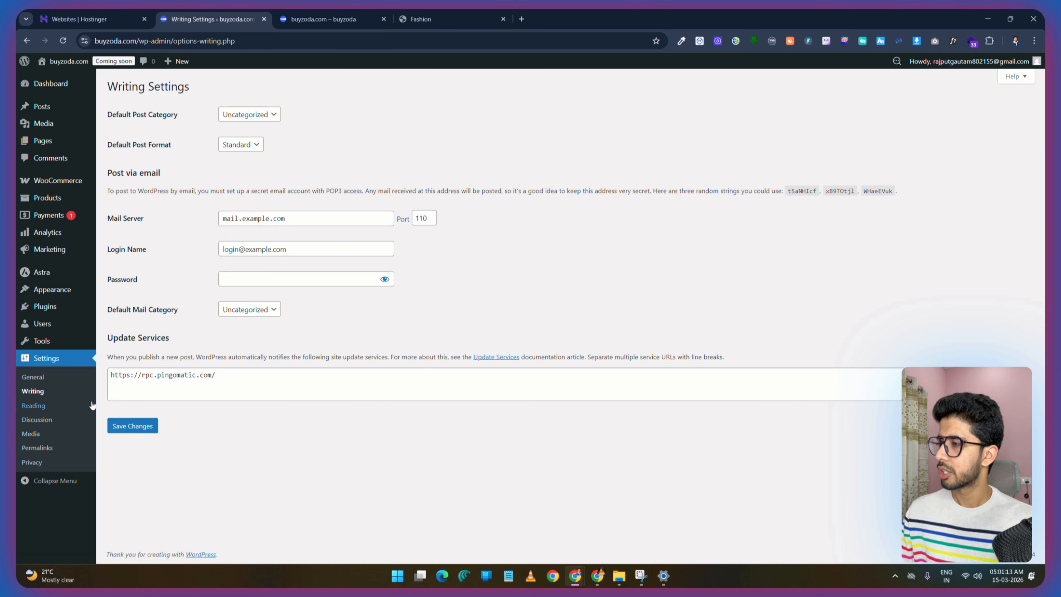
click(34, 405)
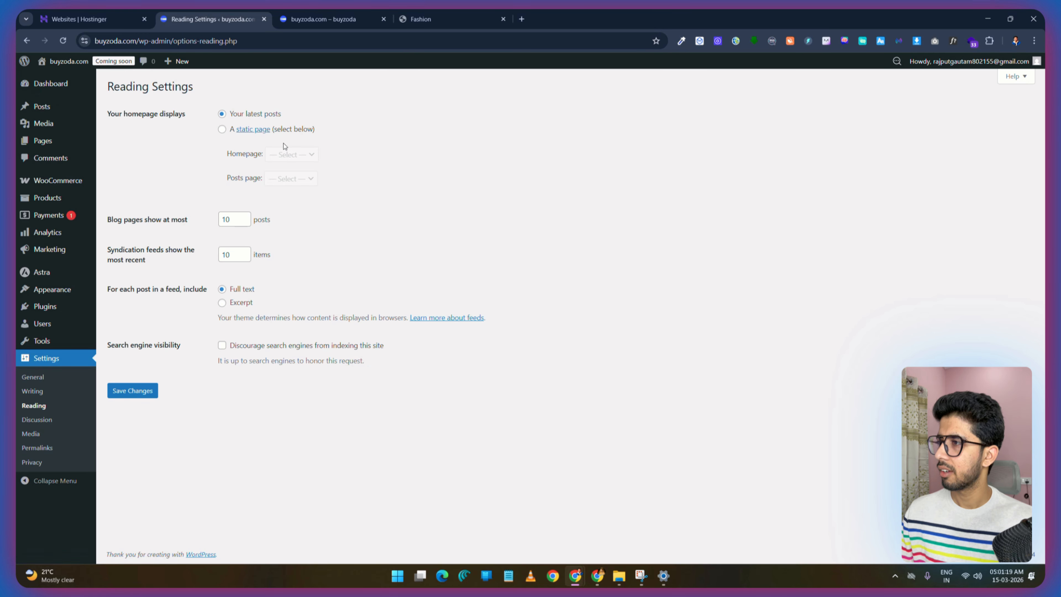
click(221, 129)
click(291, 154)
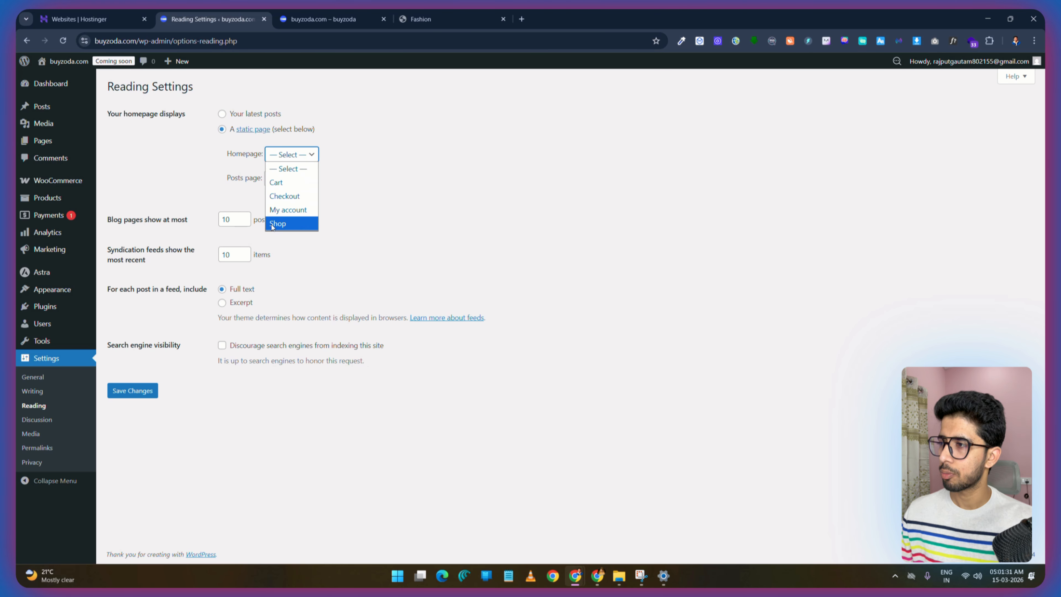
click(321, 230)
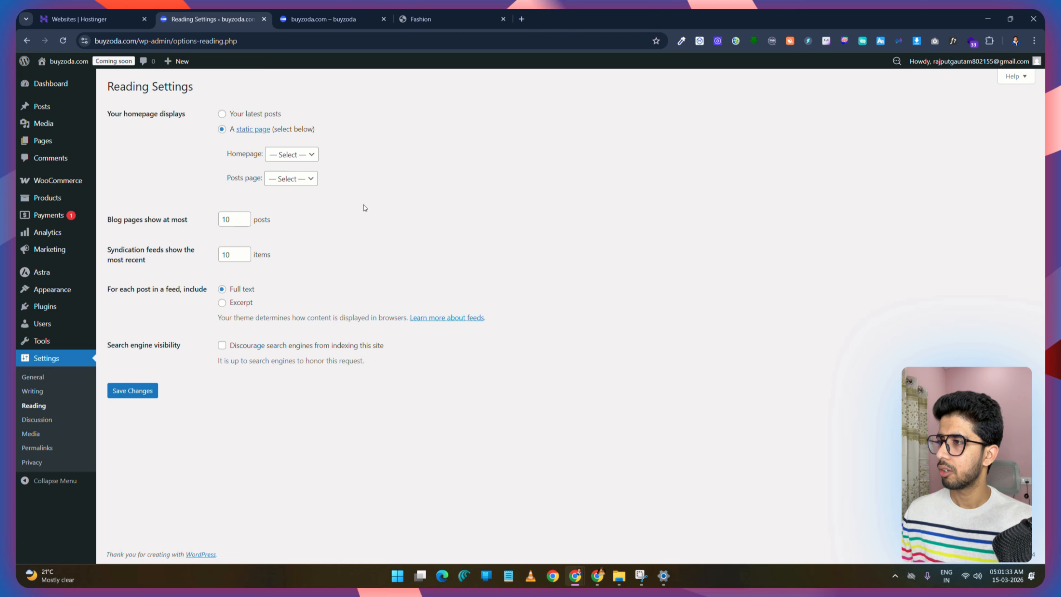
click(309, 182)
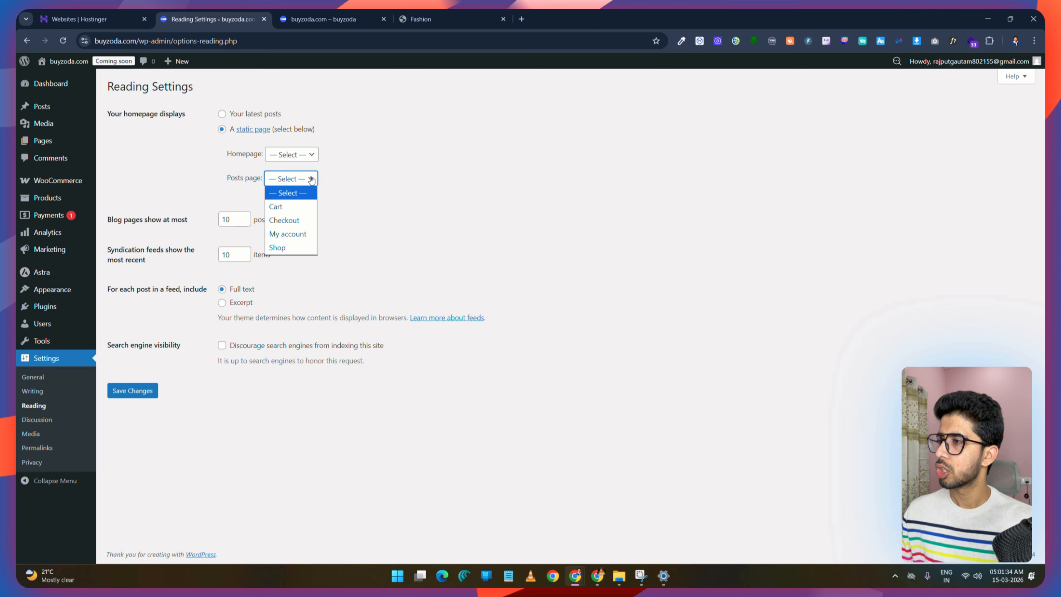
click(397, 220)
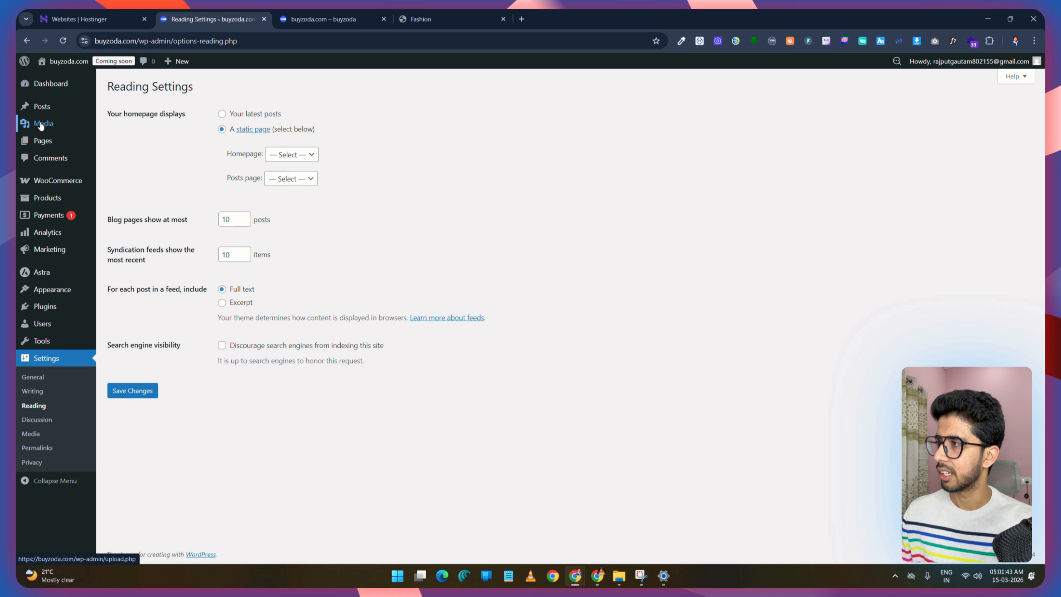
Step: Add a new page titled "Home" and set its Astra container layout to Full Width
mouse_move(49, 144)
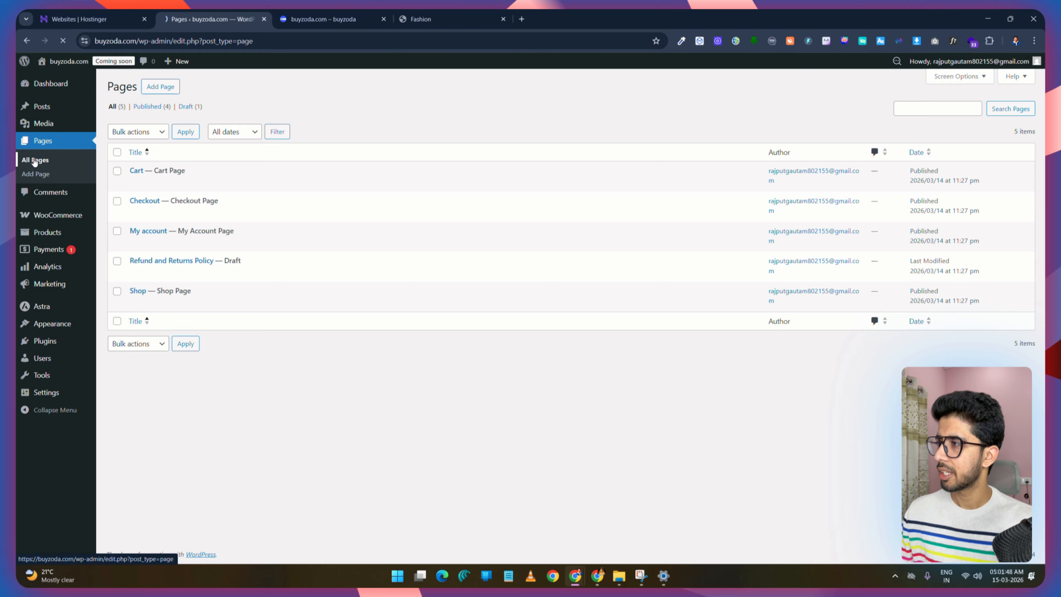
click(165, 89)
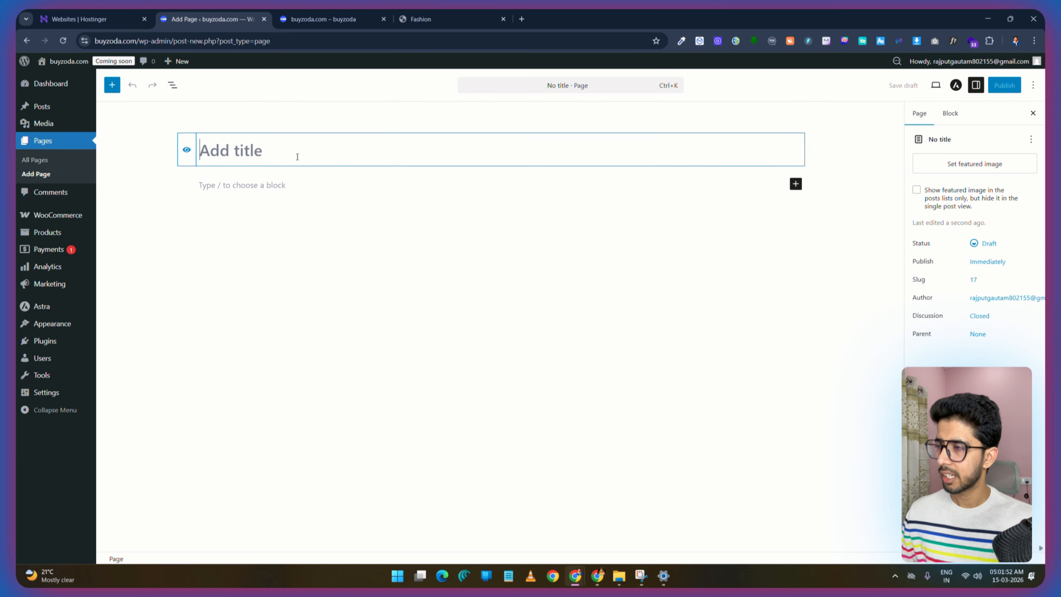
text(Home)
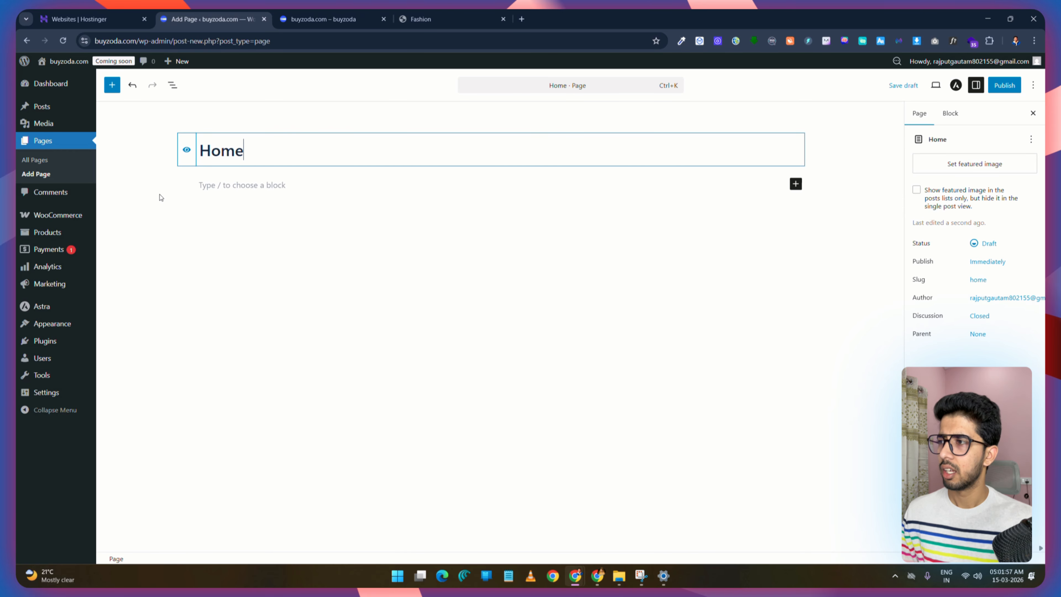
click(955, 86)
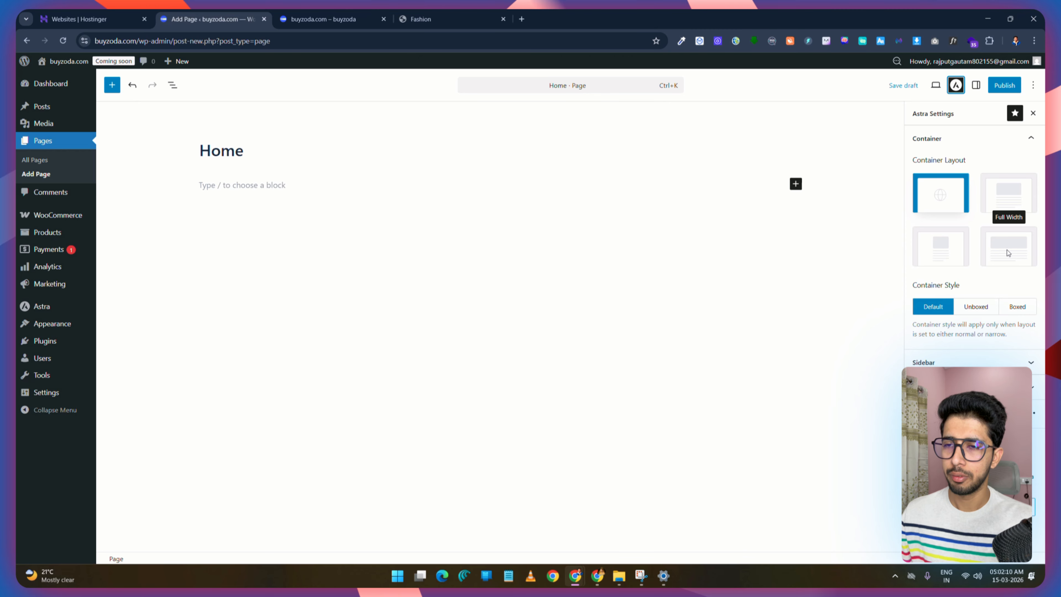
click(1007, 252)
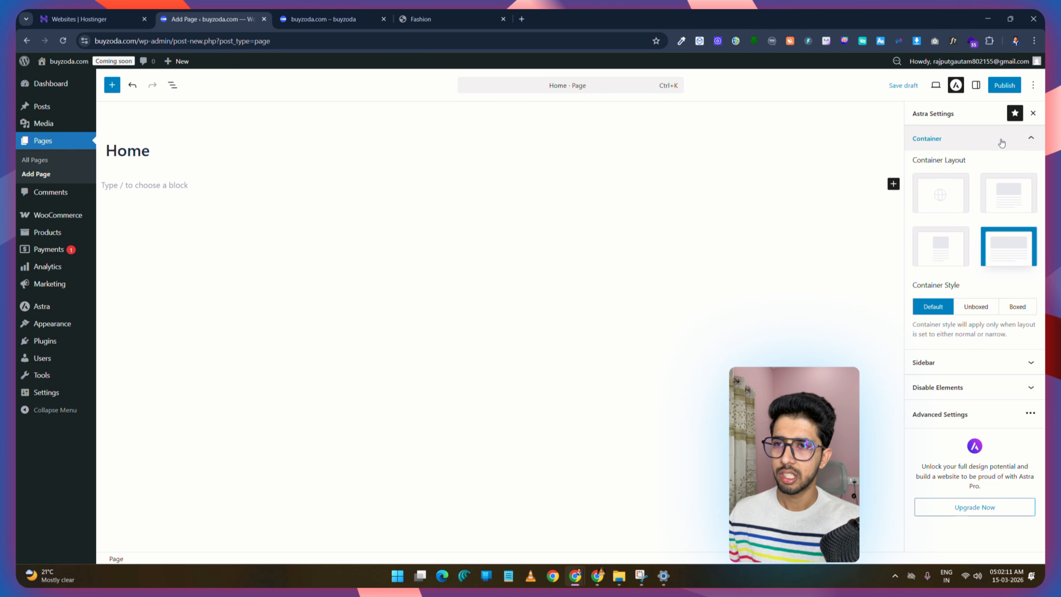
Step: Set the Home page's sidebar layout to No Sidebar and disable its banner area
click(999, 140)
click(997, 167)
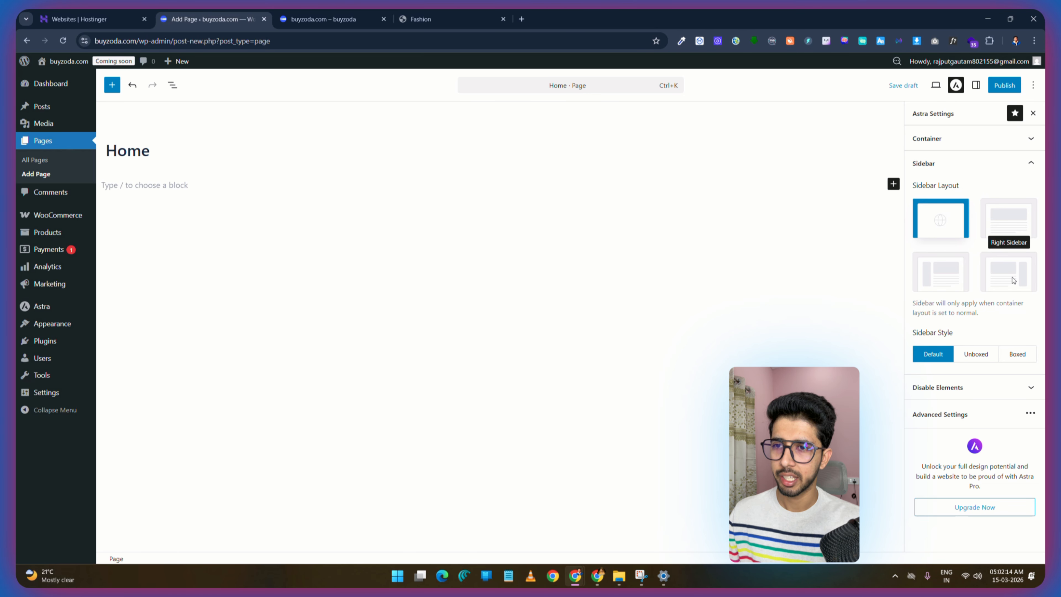
click(1008, 220)
click(1000, 162)
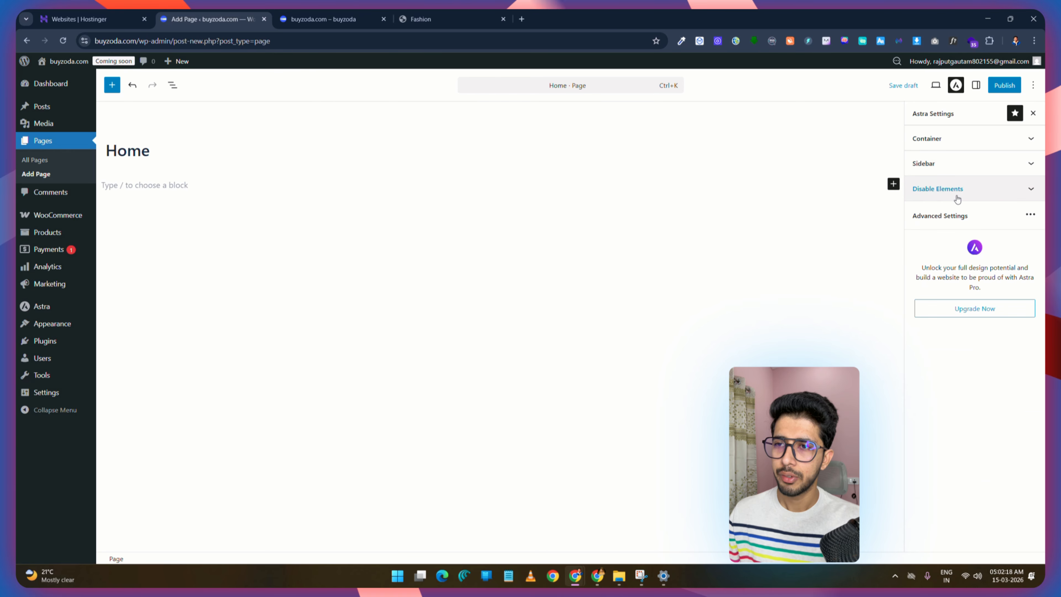
click(1000, 192)
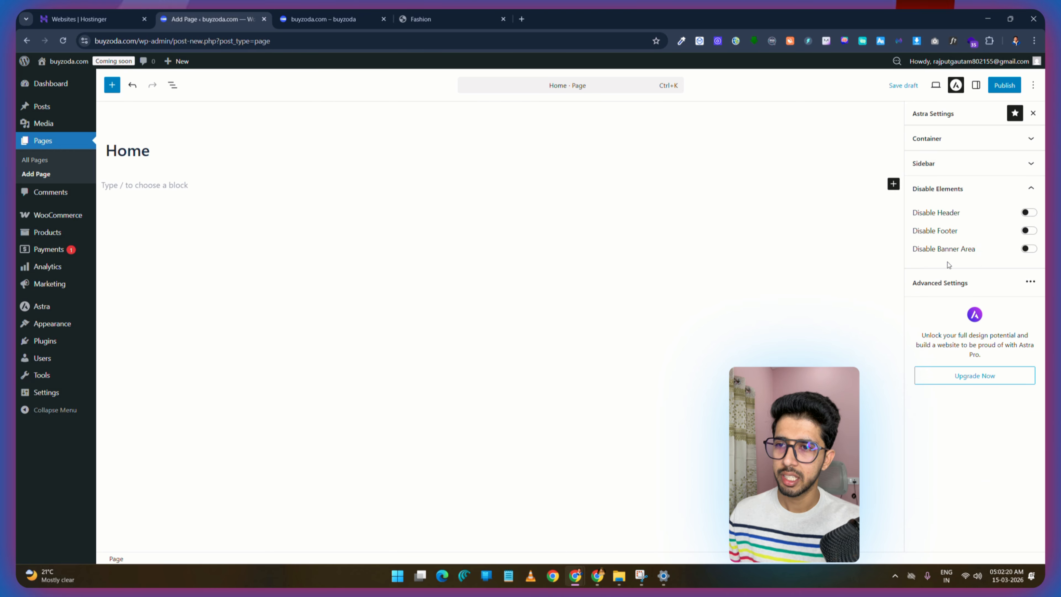
click(1031, 249)
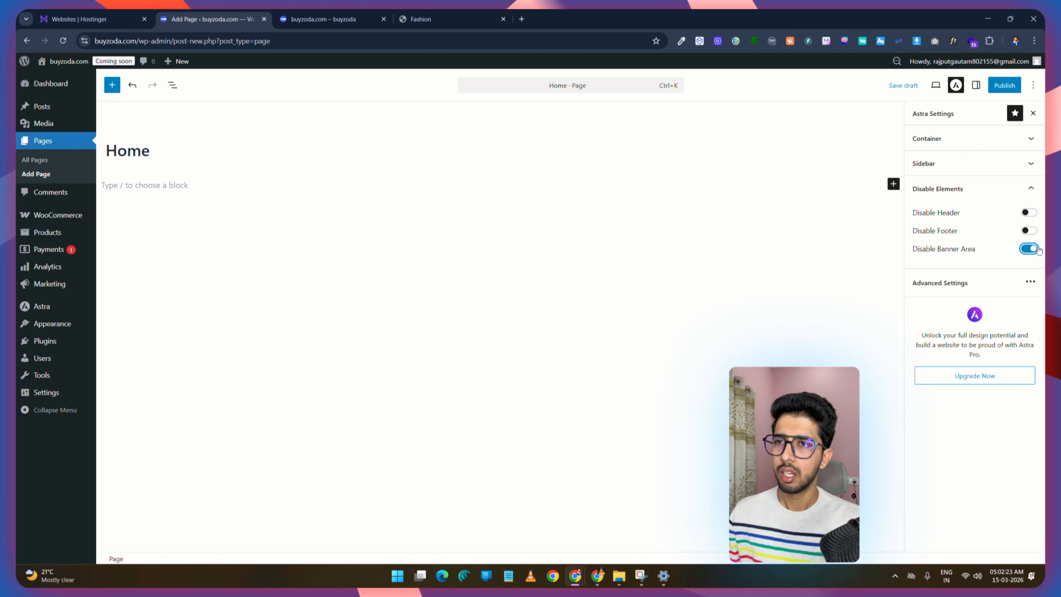
Step: Publish the Home page with public visibility and close the publishing summary
click(1005, 85)
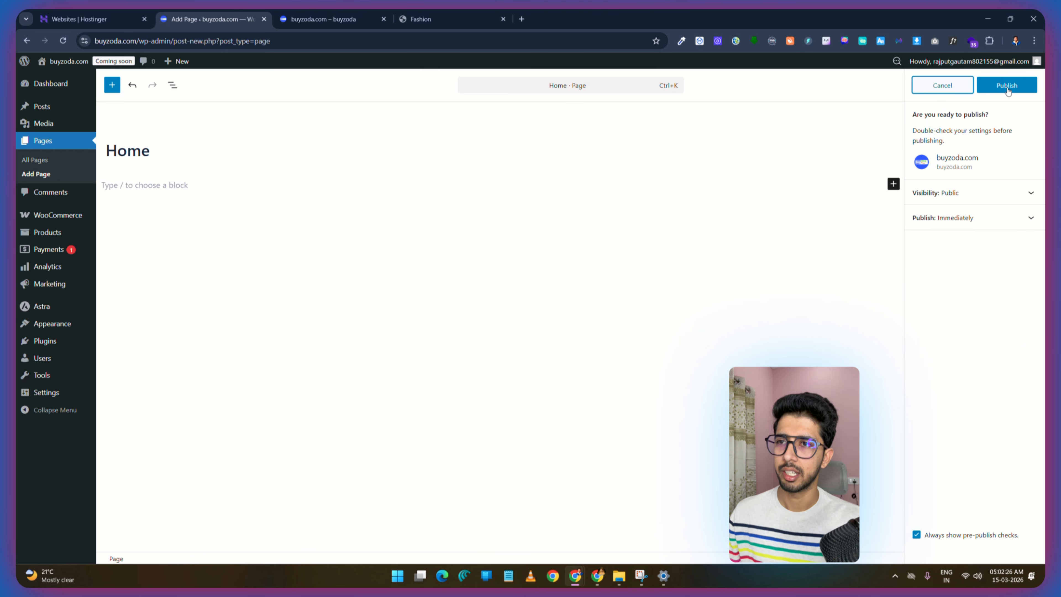
click(1007, 88)
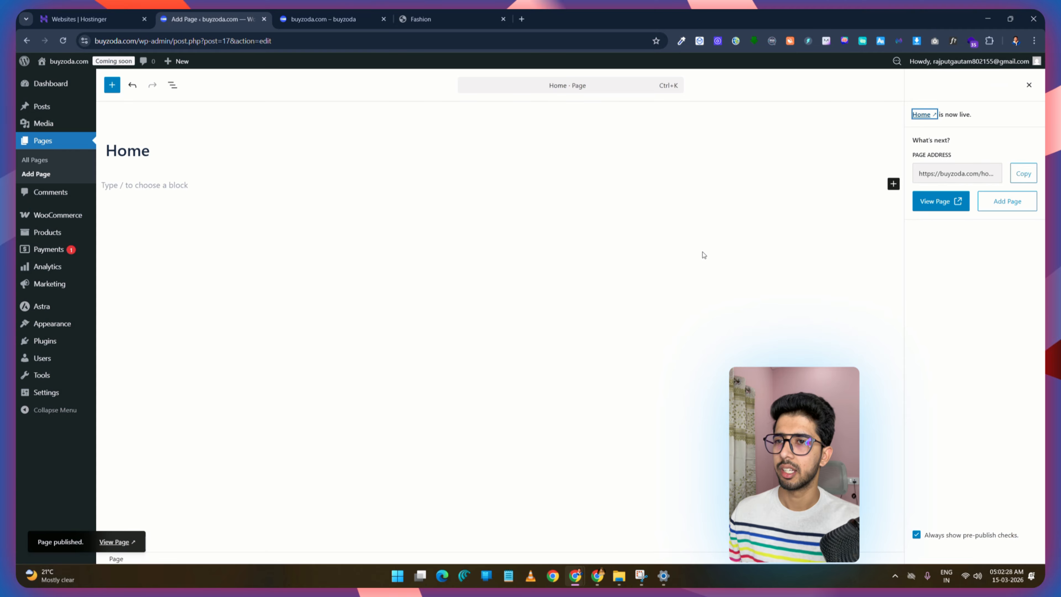
click(1029, 85)
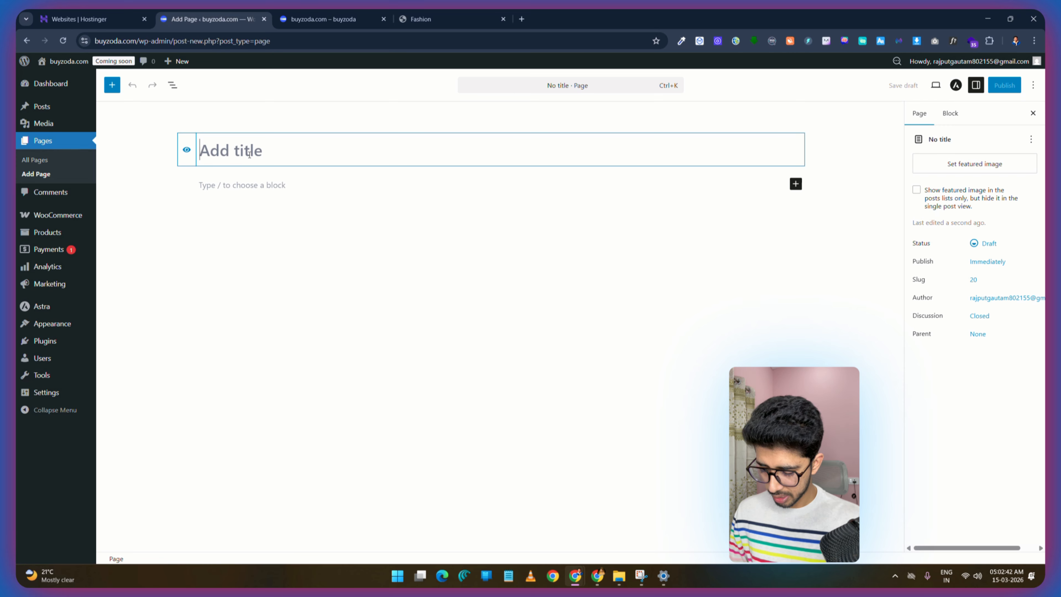
Step: Title a new page "Privacy Policy" and set its Astra container layout to Full Width
text(ivacy Policy)
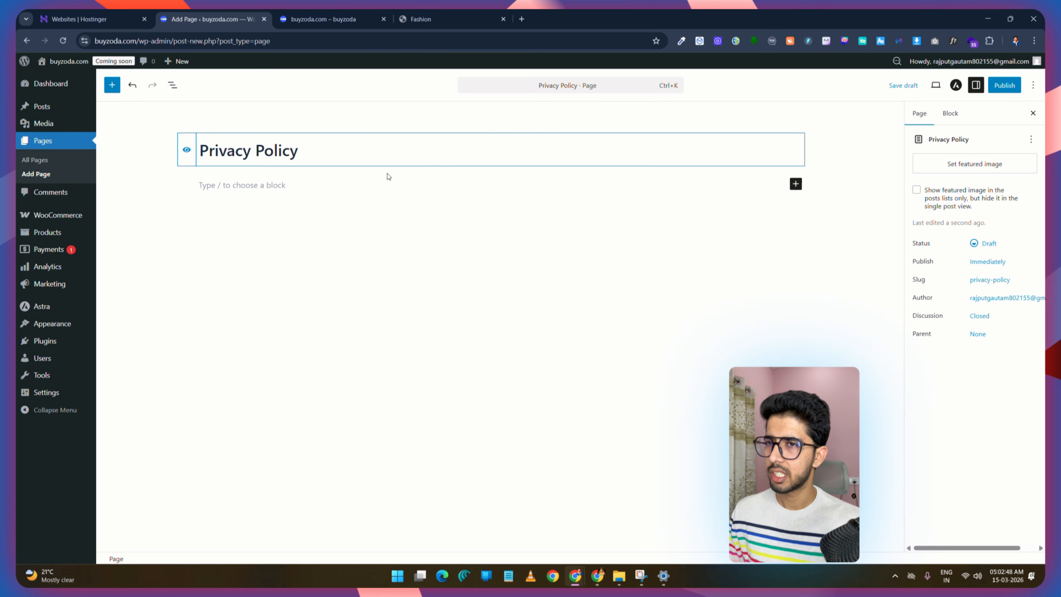
click(955, 85)
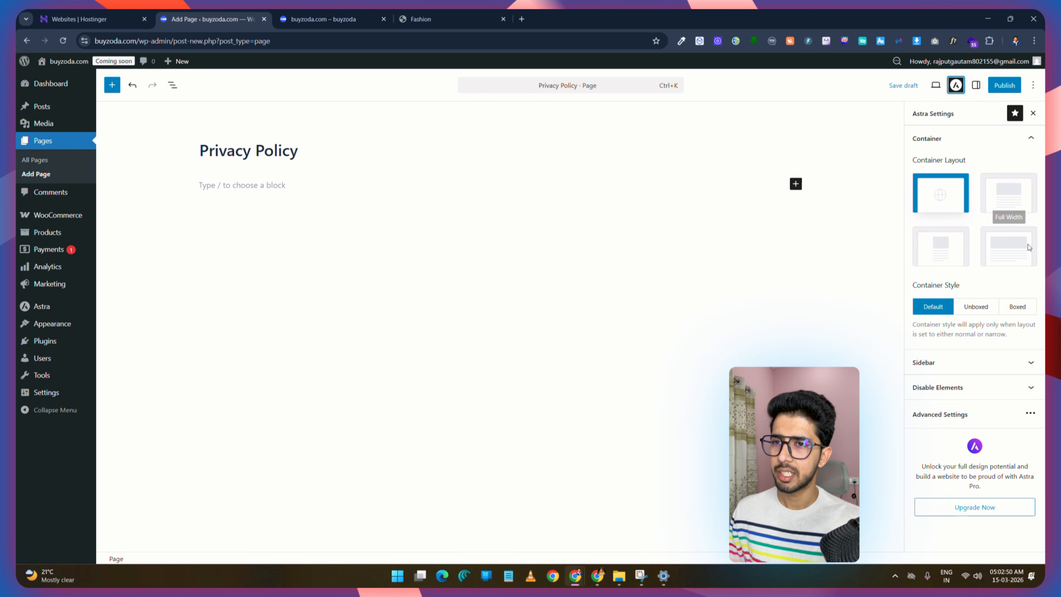
click(967, 138)
Step: Set the Privacy Policy page to No Sidebar with the banner area disabled, and publish it
click(971, 162)
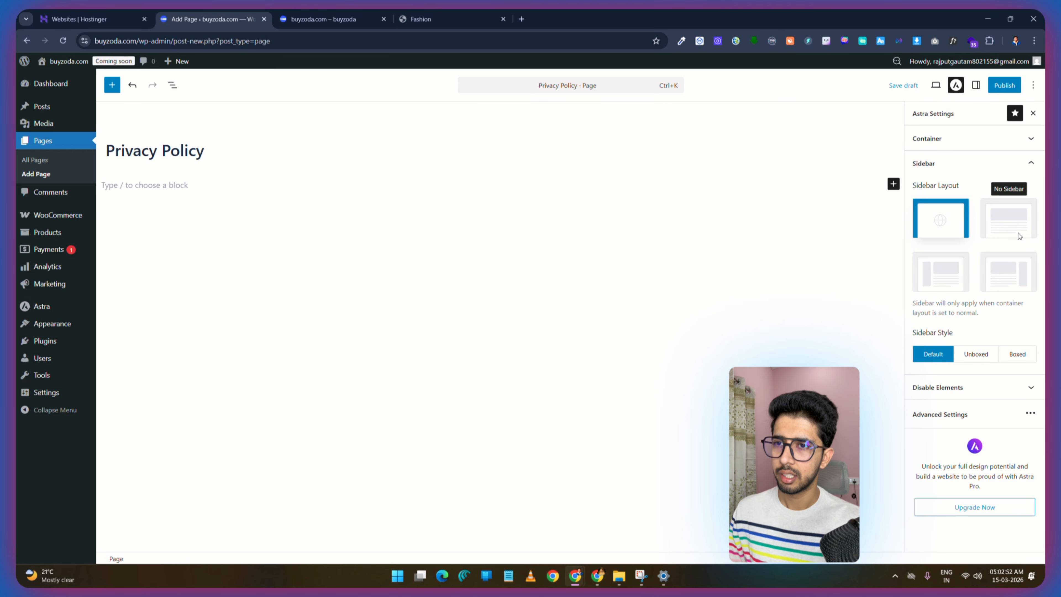
click(1016, 230)
click(966, 164)
click(975, 188)
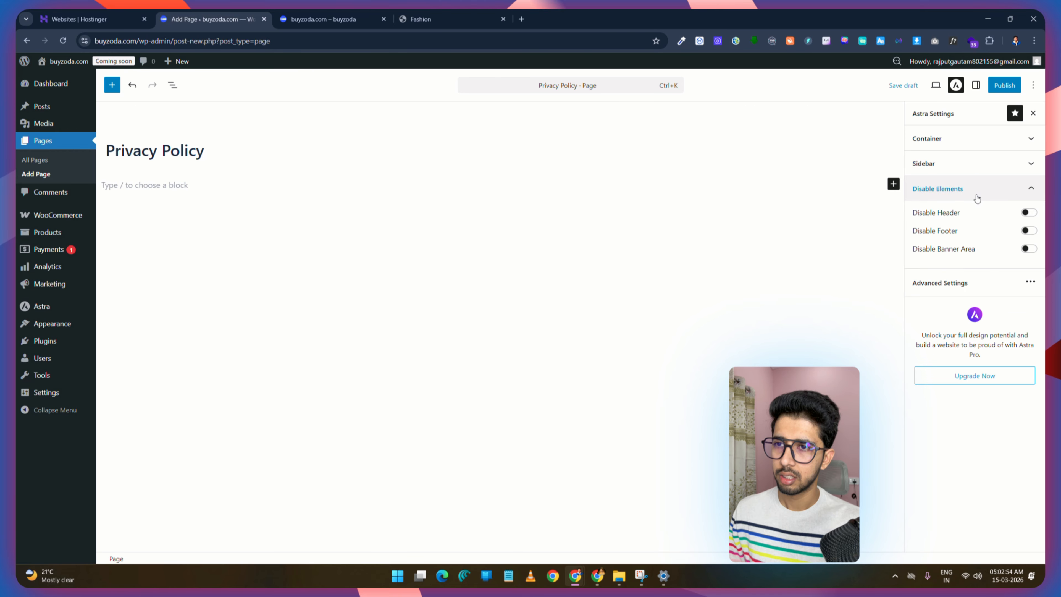
click(1030, 250)
click(1004, 84)
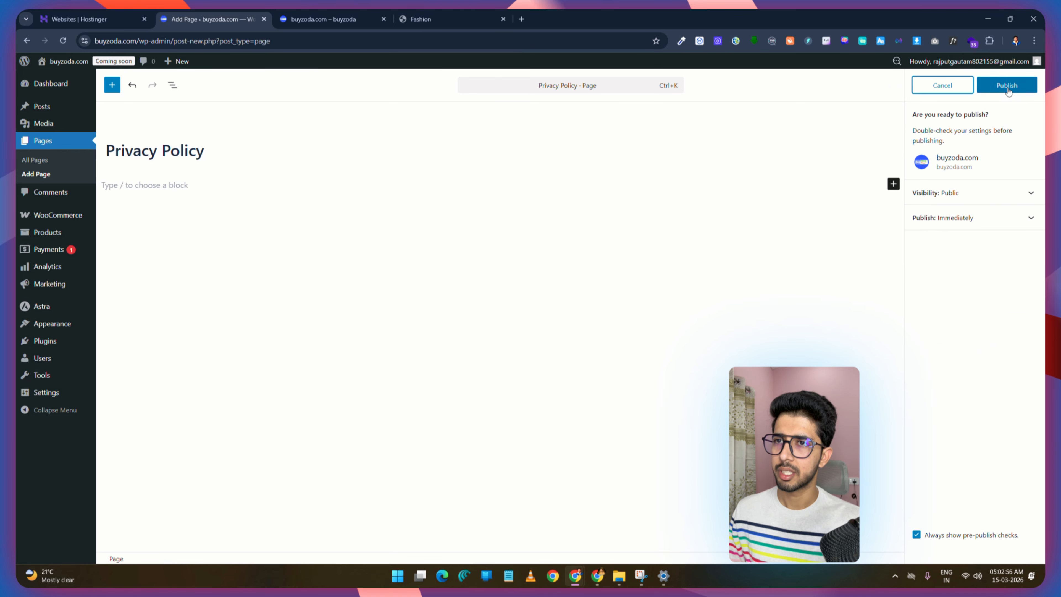
click(1004, 83)
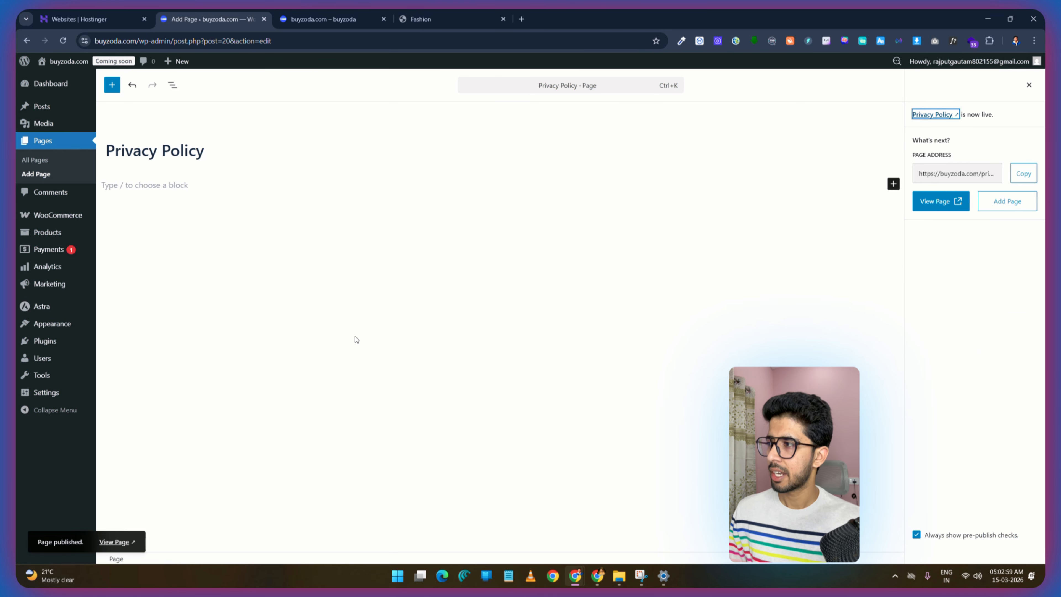
Step: In the reading settings, make the homepage display the static page Home and save the changes
mouse_move(46, 395)
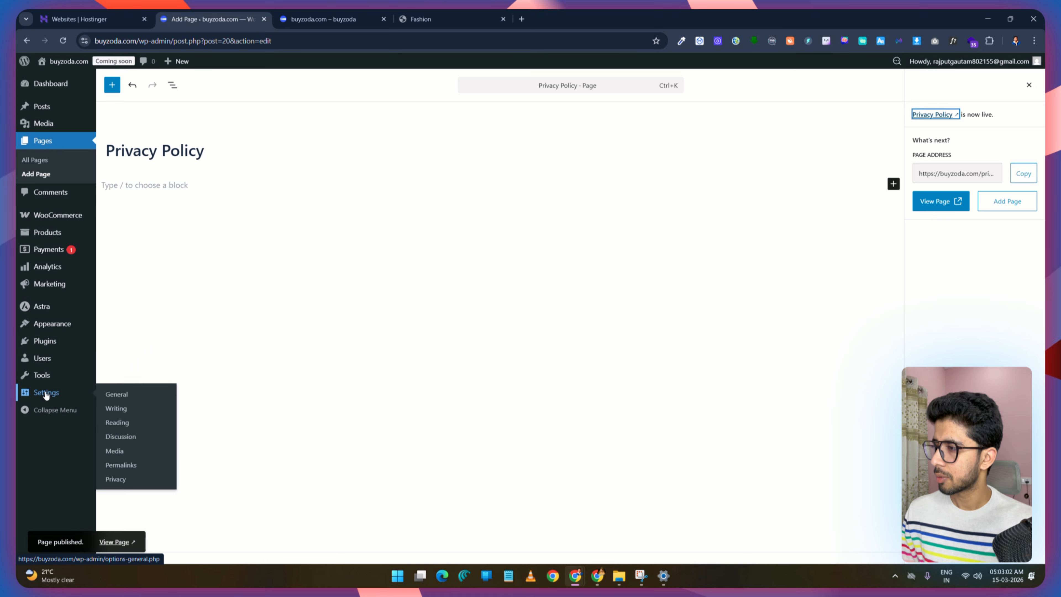
click(117, 423)
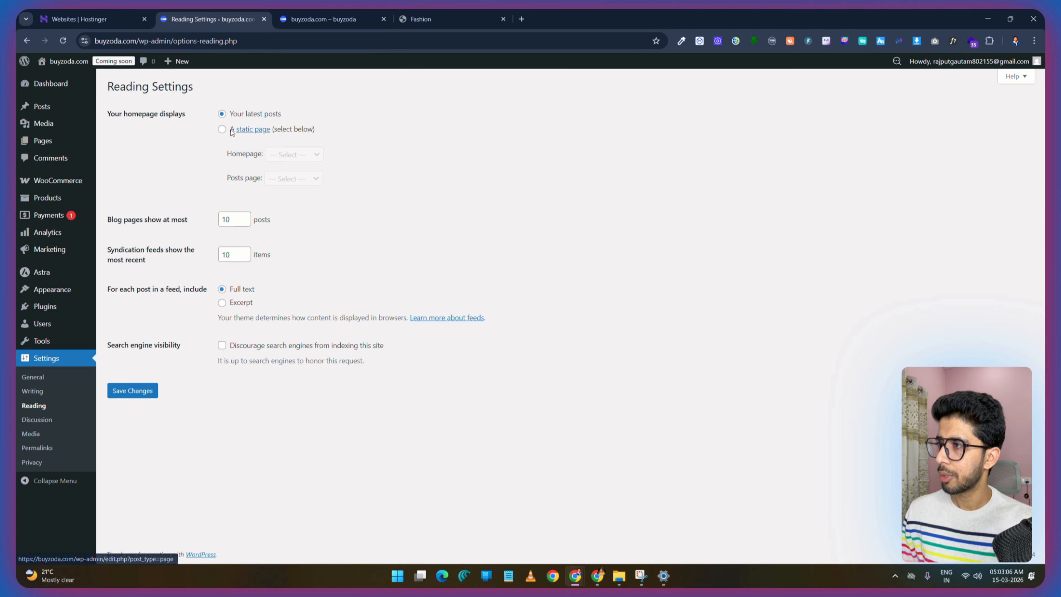
click(222, 129)
drag(237, 154, 253, 153)
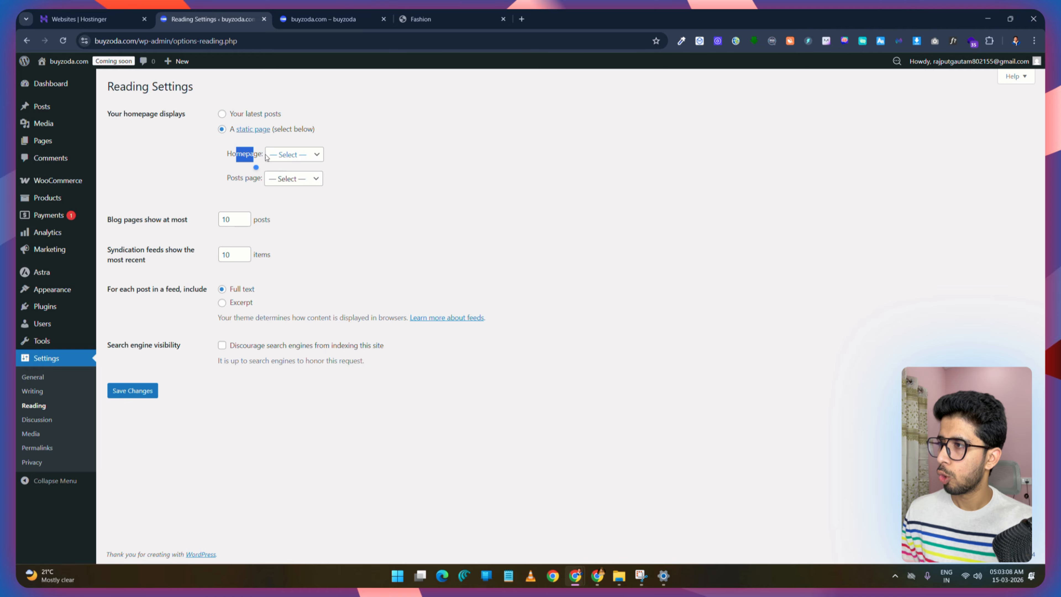
click(306, 155)
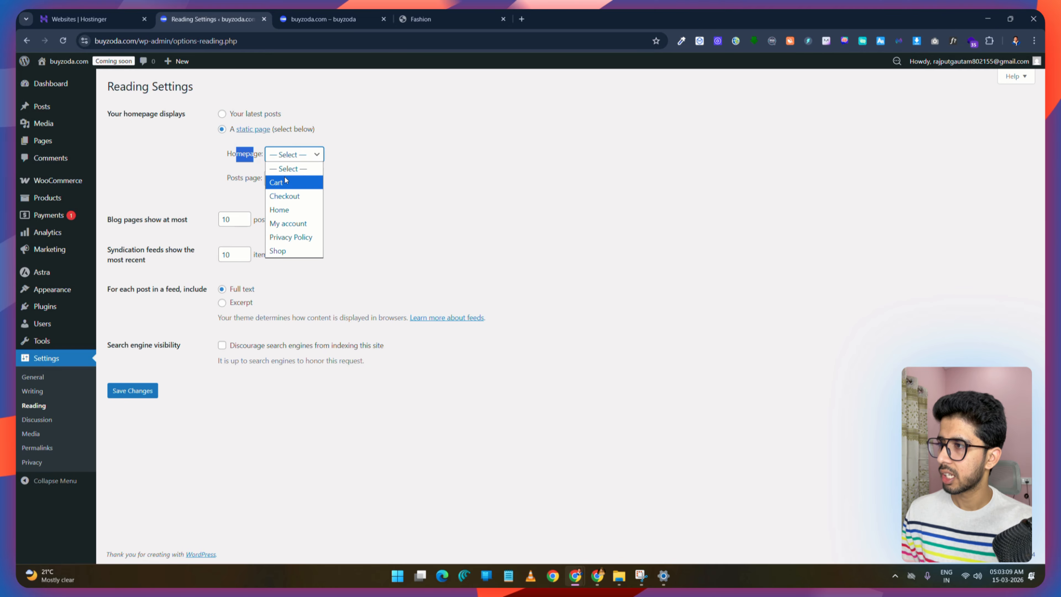
click(294, 210)
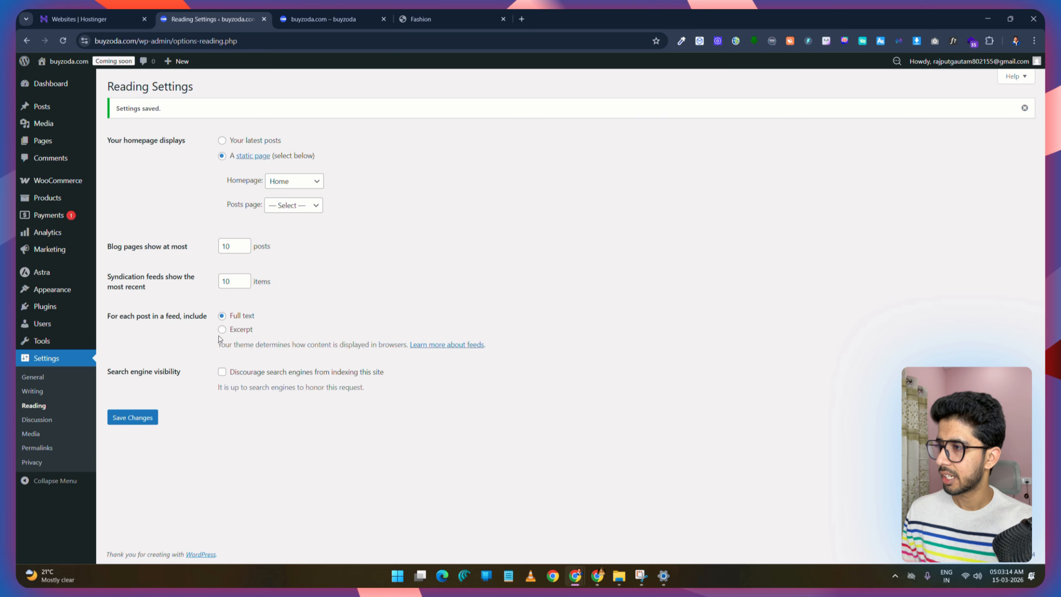
Step: Review the discussion settings through to the avatar options, and look at the media settings
click(36, 419)
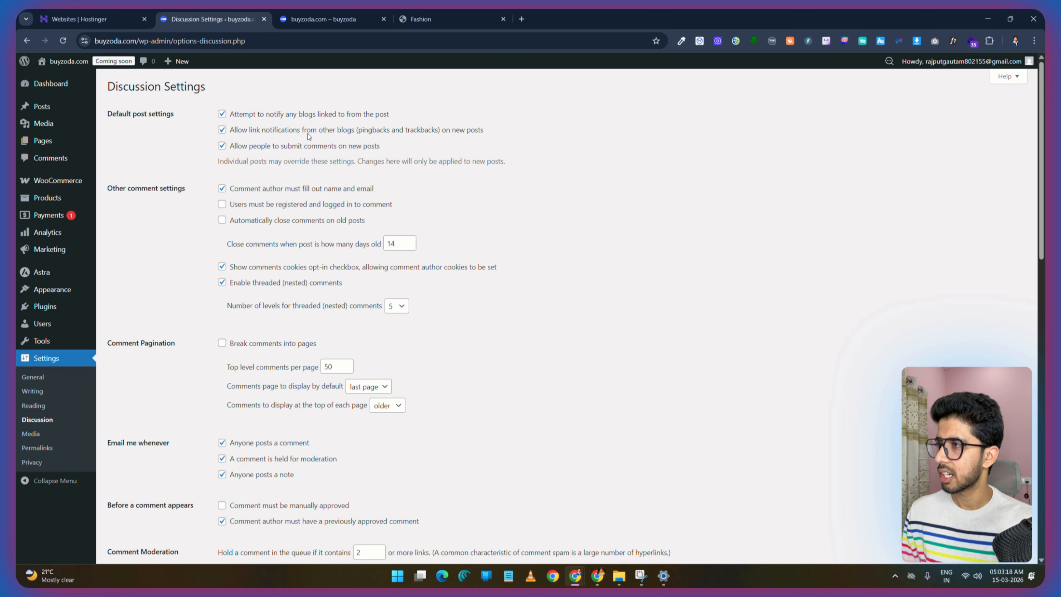
scroll(309, 137, down, 3)
scroll(296, 144, down, 6)
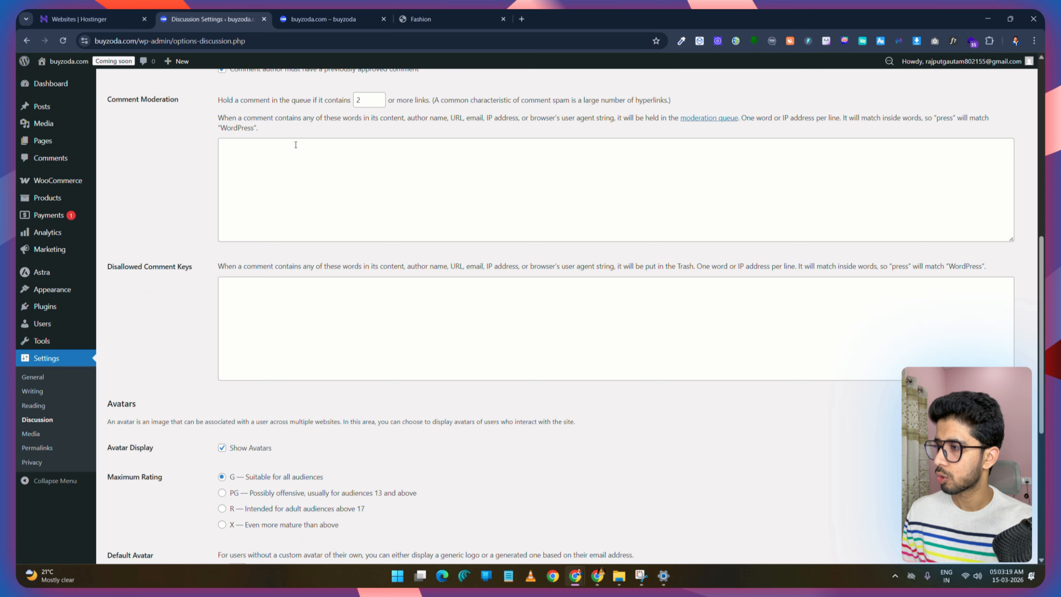
scroll(328, 314, down, 5)
scroll(328, 314, down, 3)
click(31, 434)
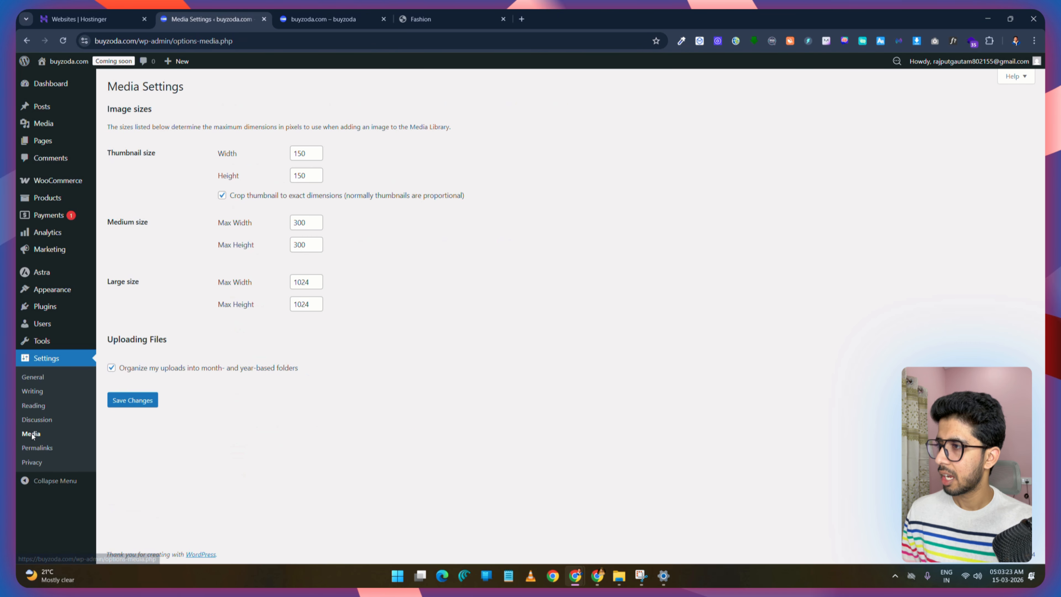
Step: Set the permalink structure to Post name, keeping the custom product base "product/", and save the permalink settings
click(36, 448)
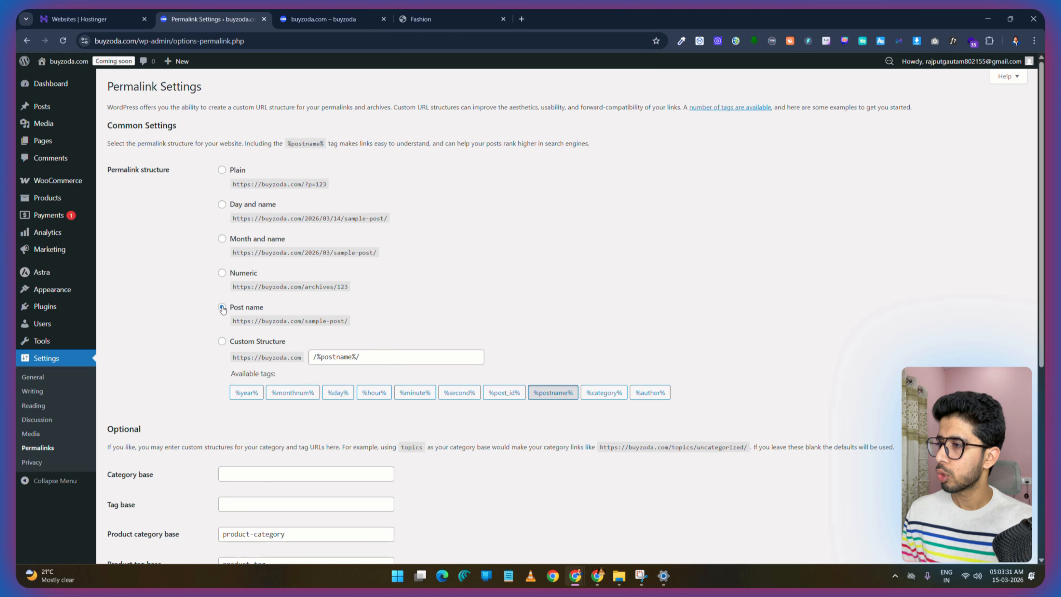
scroll(221, 309, down, 6)
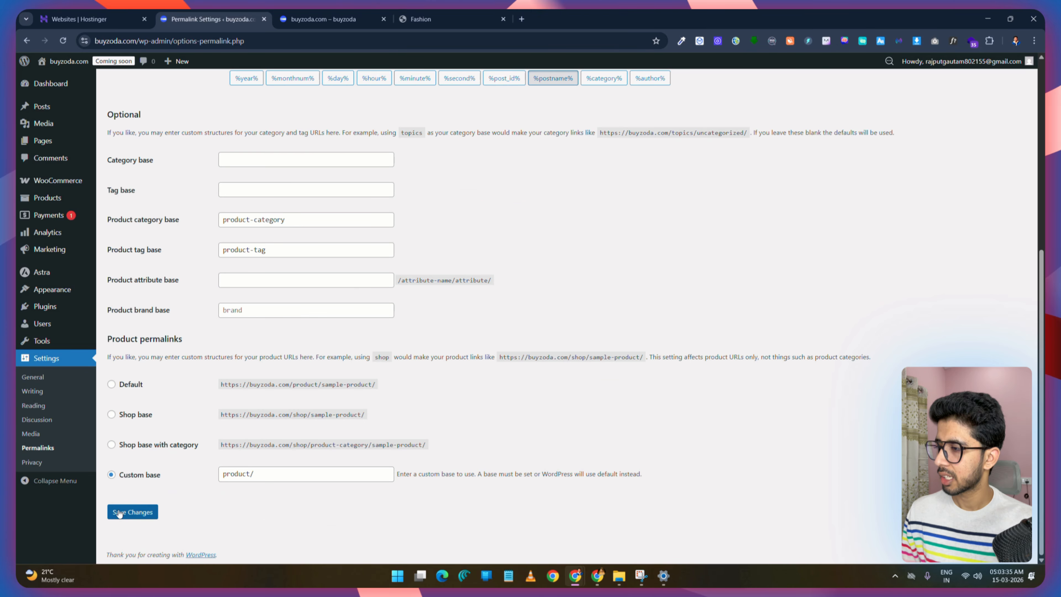
click(119, 512)
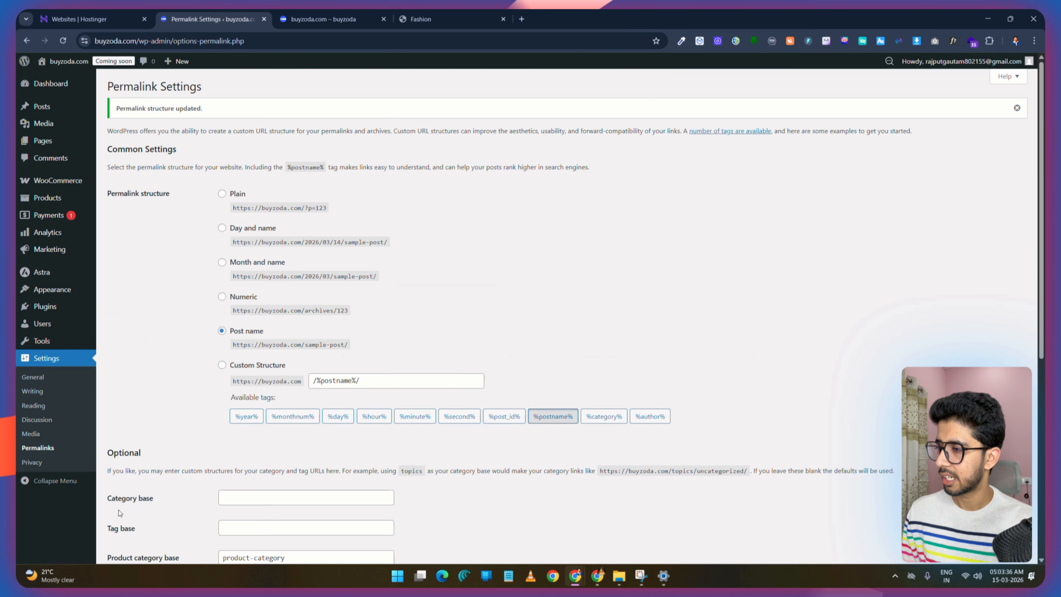
Step: In the privacy settings, choose Privacy Policy as the site's privacy policy page
click(32, 463)
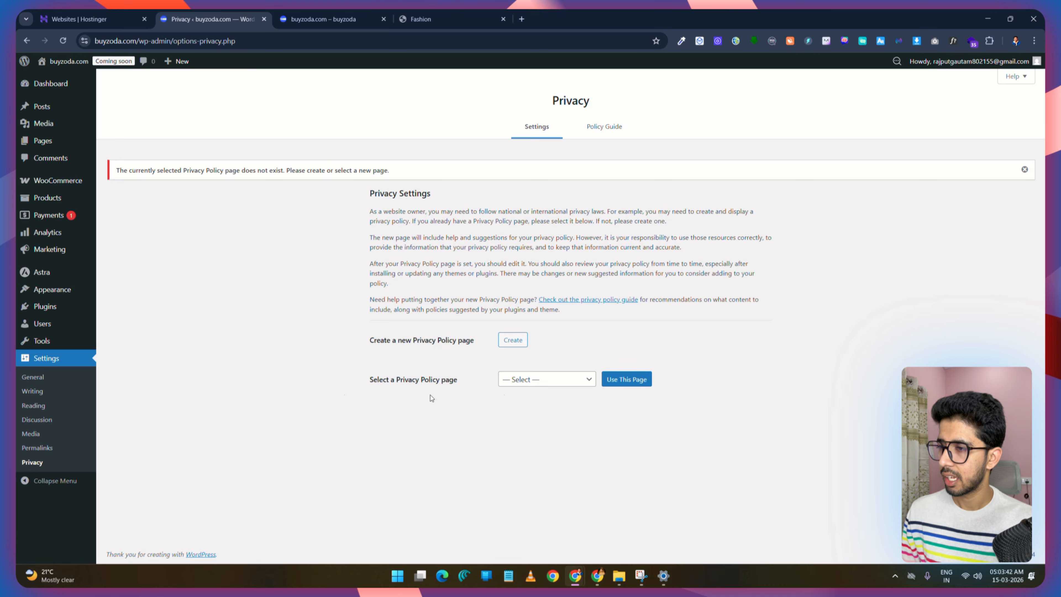
click(568, 381)
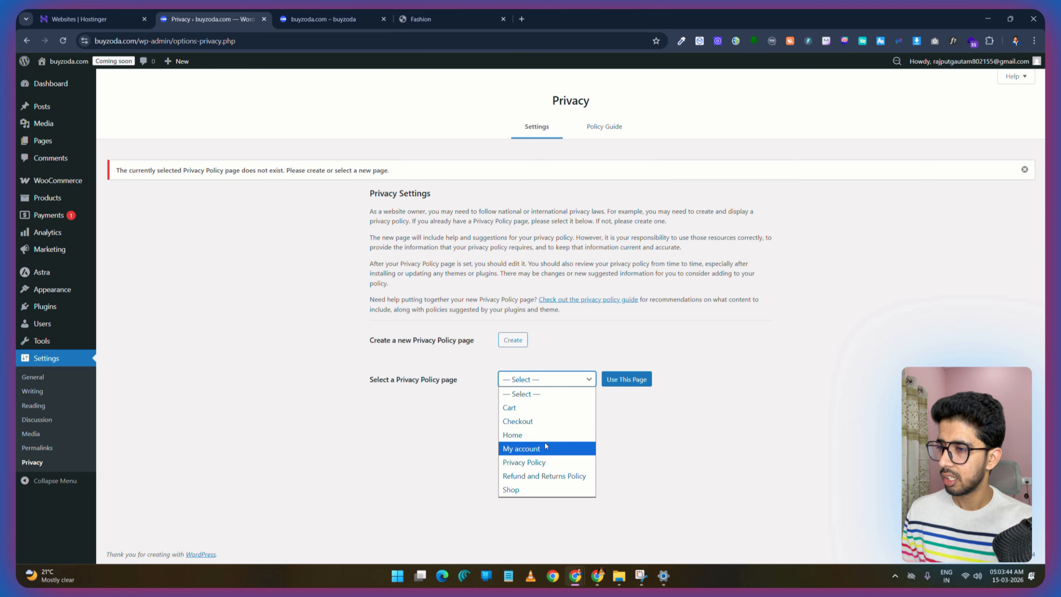
click(523, 462)
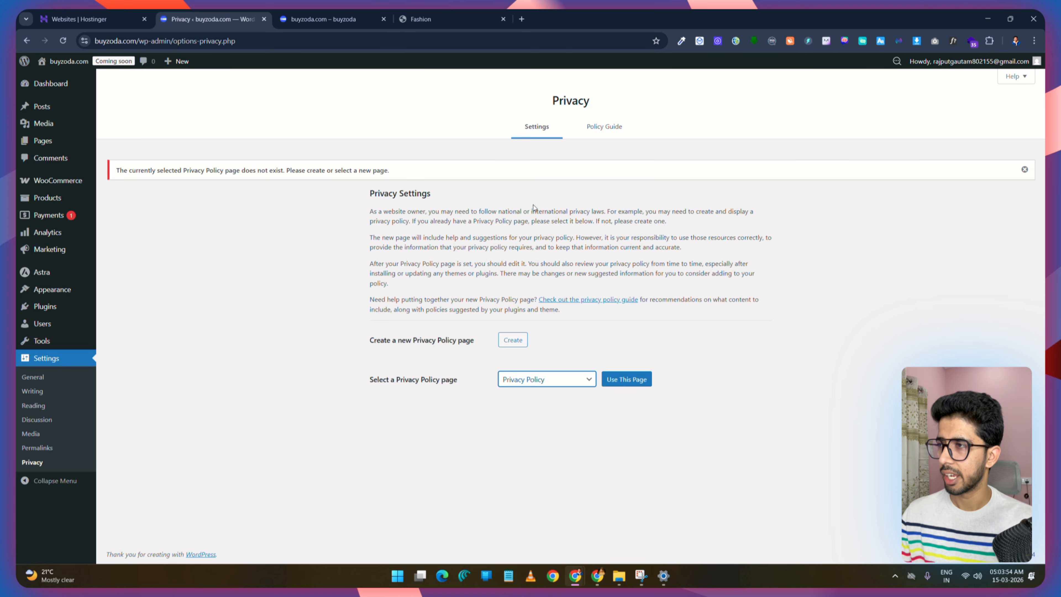
Step: In the WooCommerce general settings, dismiss the Astra notice and fill in the store's address lines, city and postcode
mouse_move(68, 180)
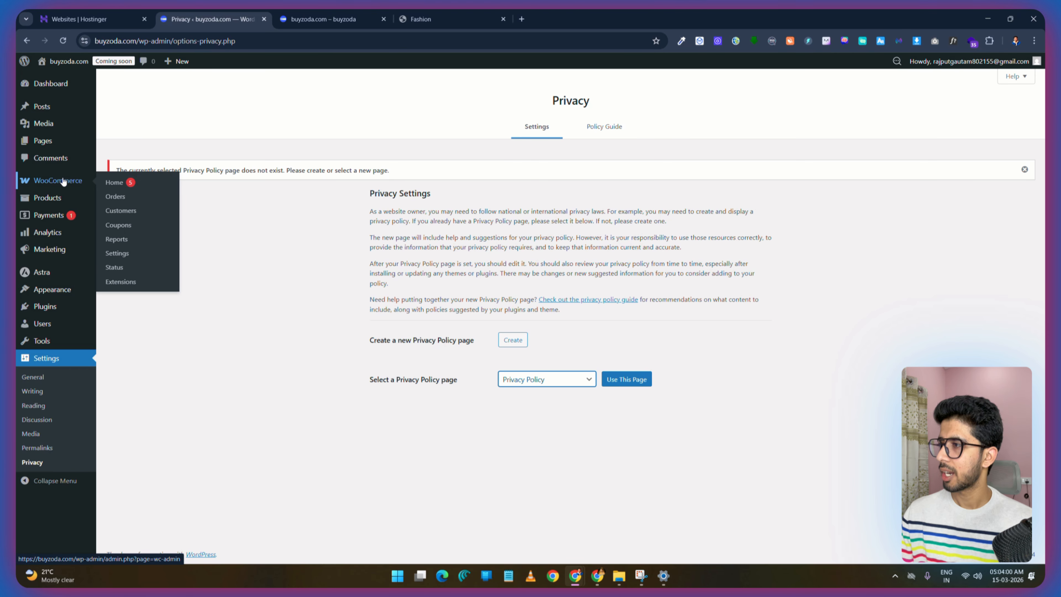
click(117, 253)
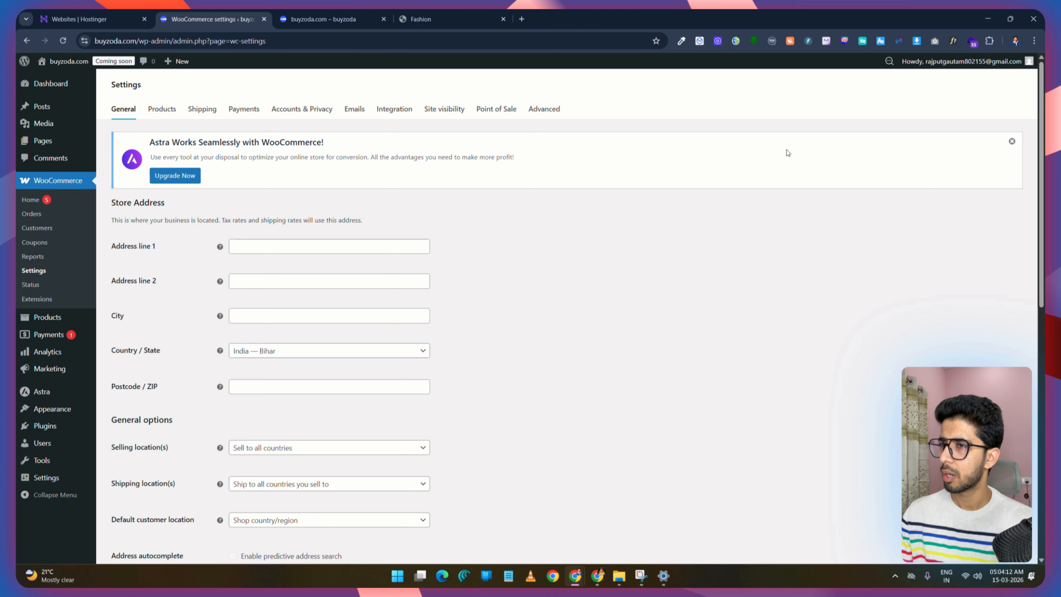
click(1011, 142)
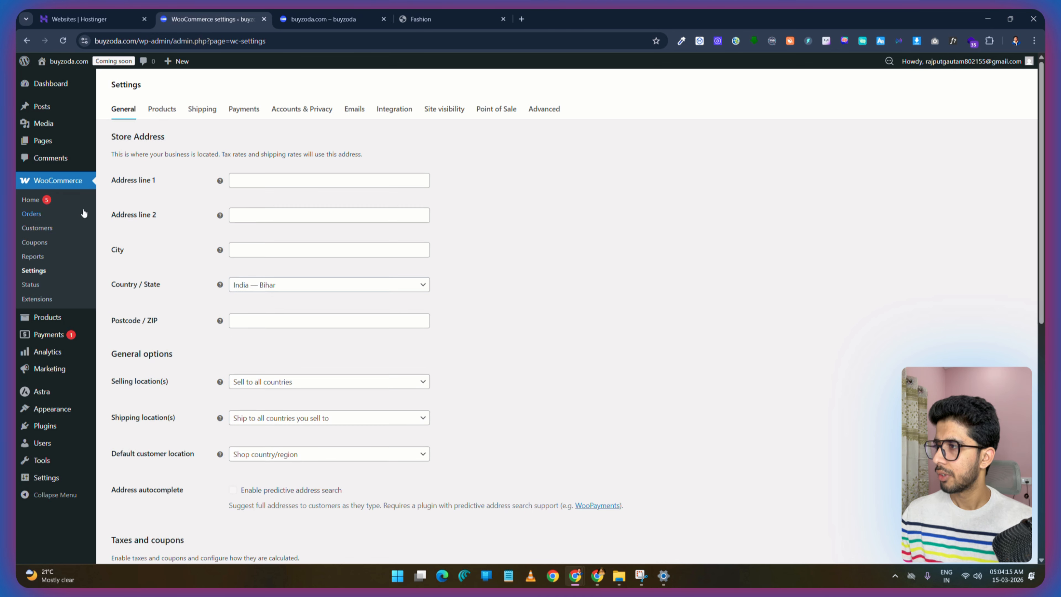
click(246, 180)
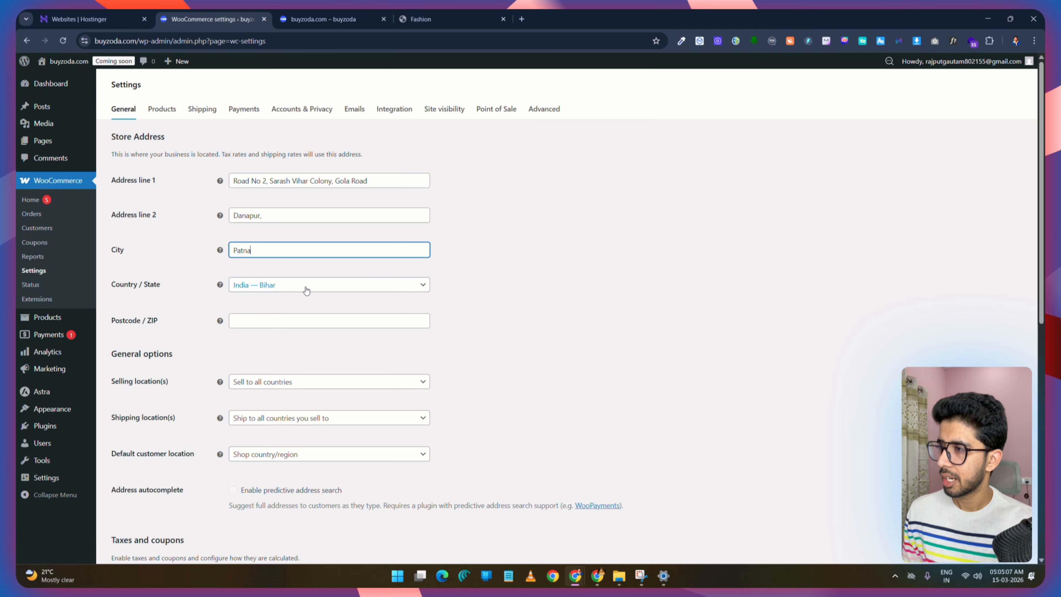
click(285, 324)
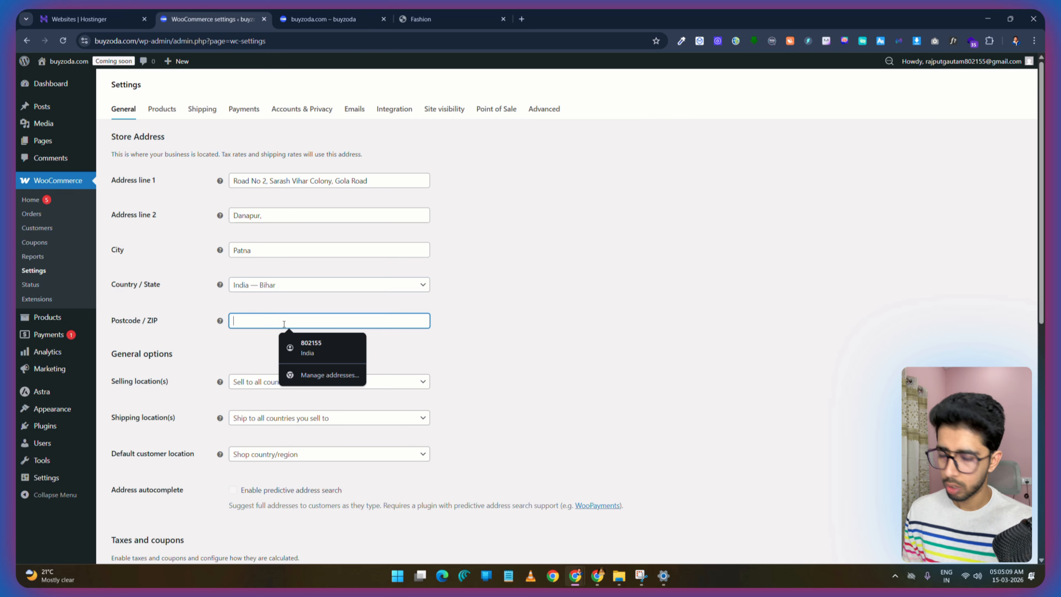
text(801503)
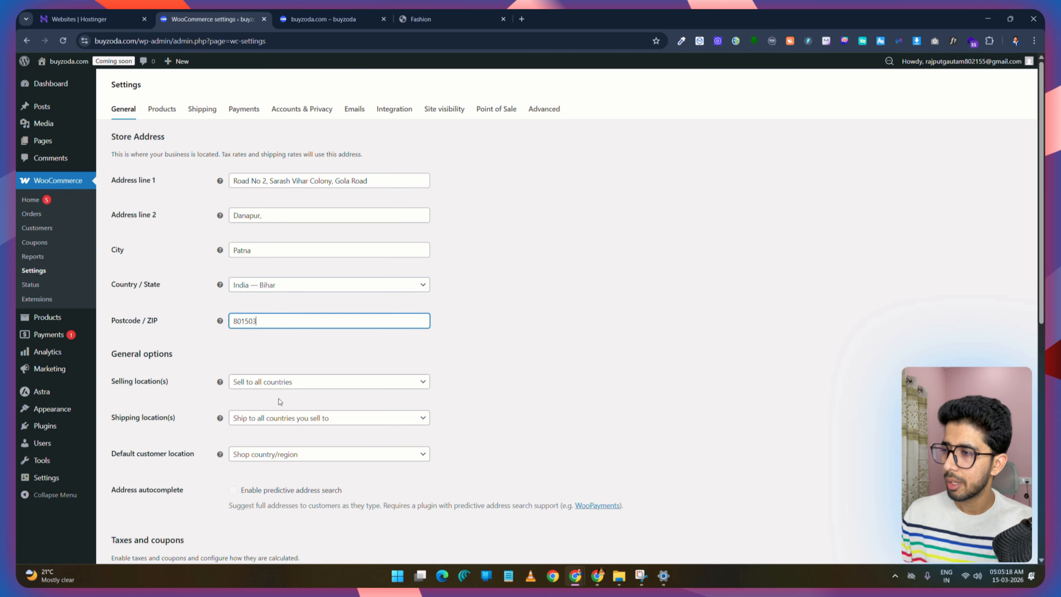
Step: Set the selling locations to Sell to specific countries and add India as the only country
click(330, 389)
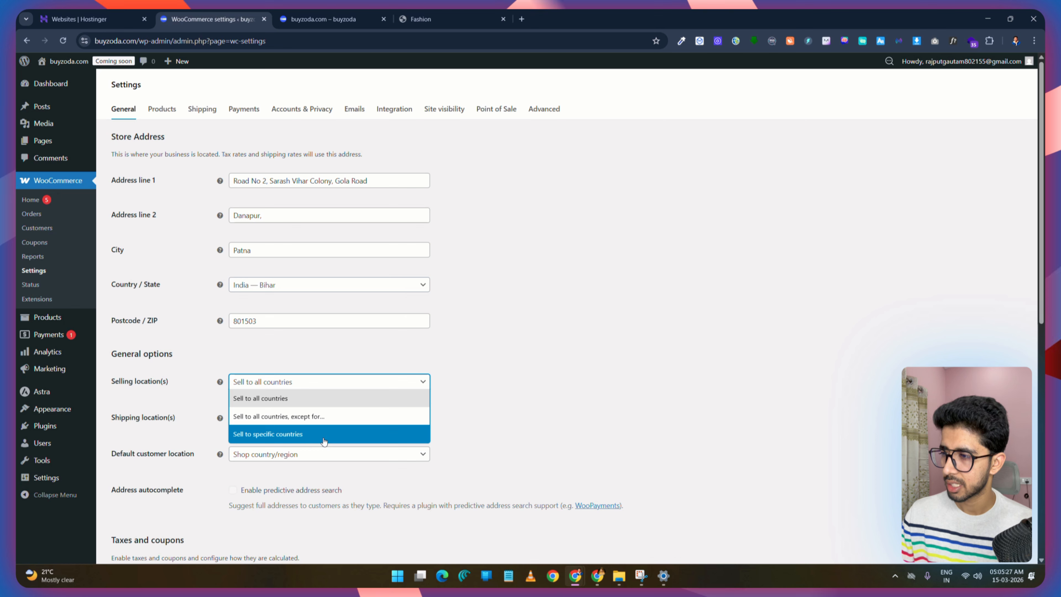
click(291, 438)
click(275, 419)
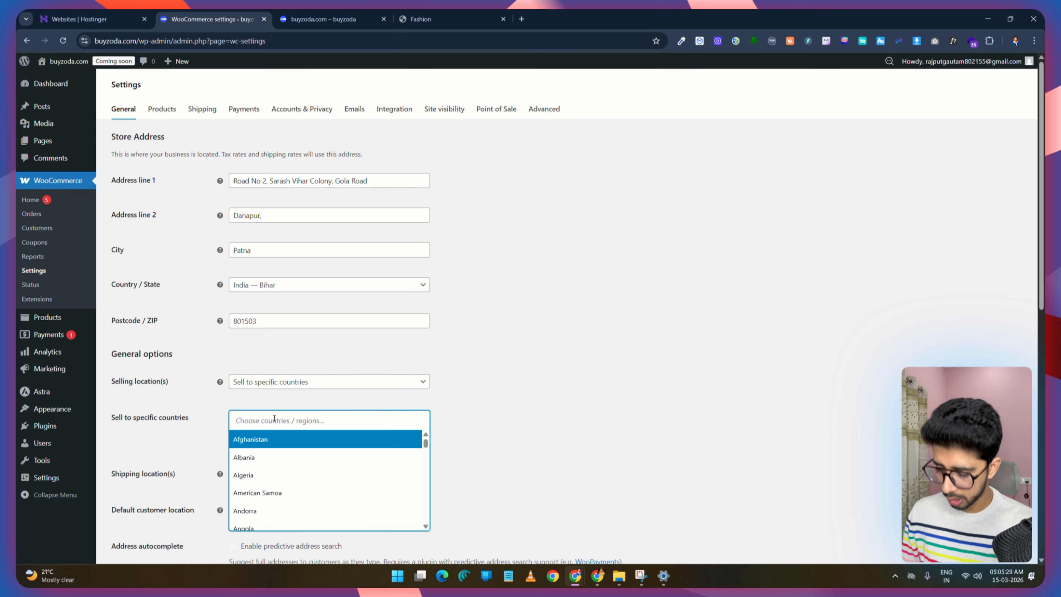
text(india)
key(Down)
key(Return)
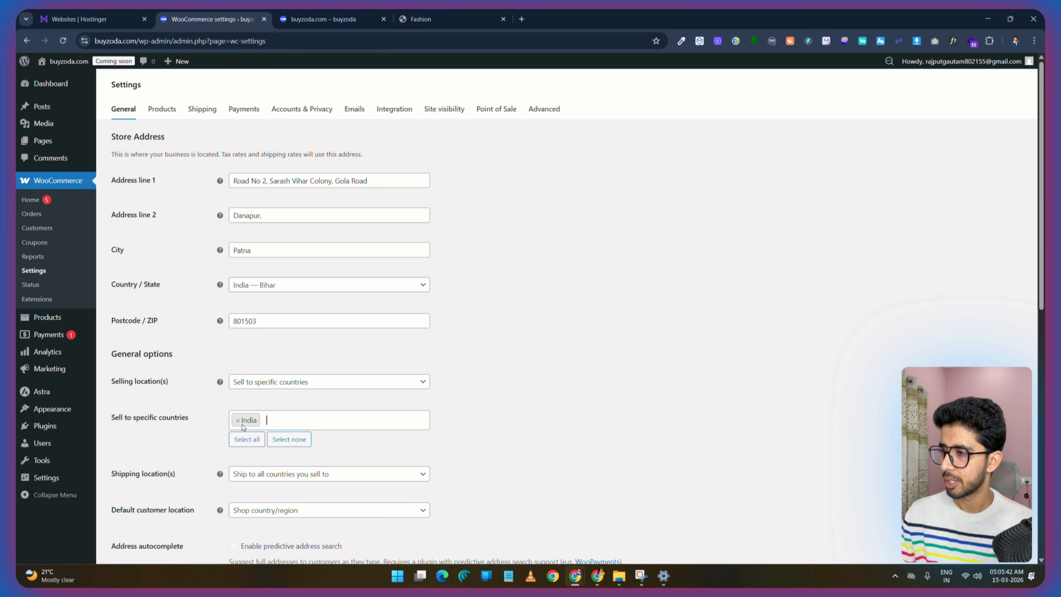
Step: Set the shipping locations to Ship to specific countries only with India, and choose Shop country/region as the default customer location
scroll(242, 427, down, 5)
click(272, 273)
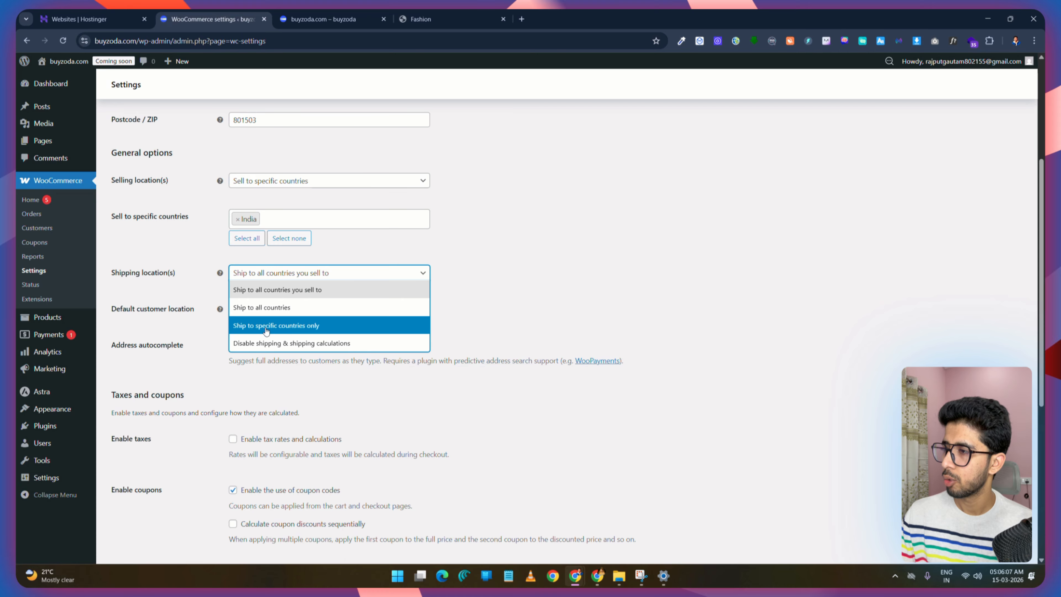
click(333, 325)
click(275, 315)
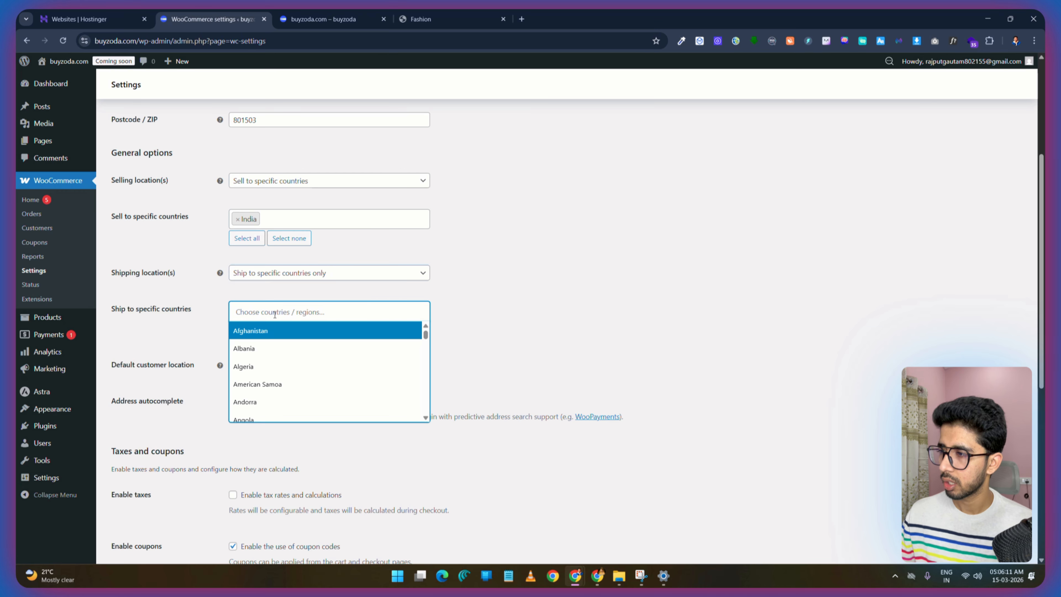
text(india)
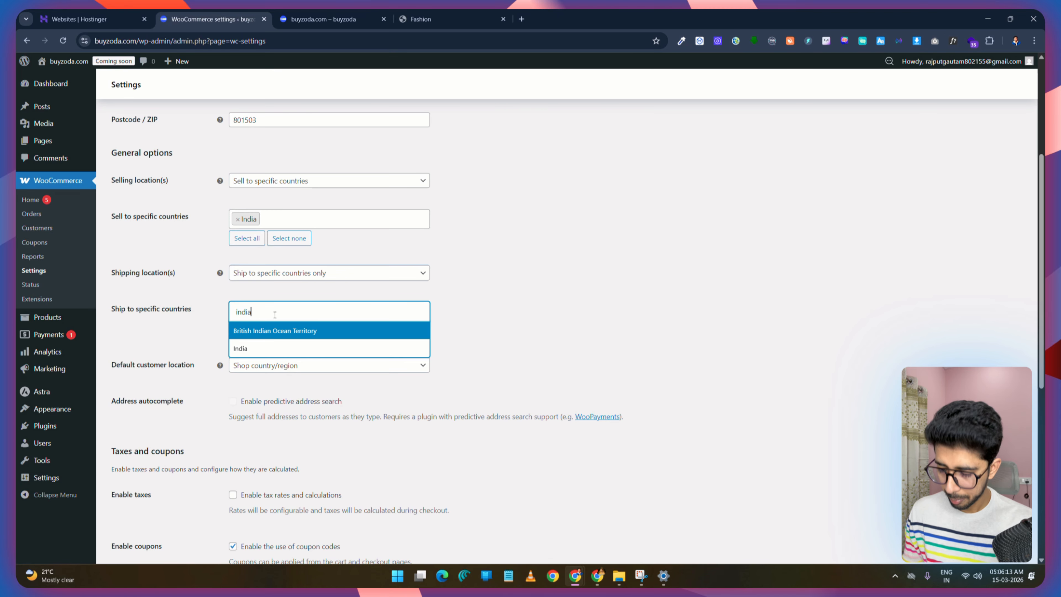
click(263, 348)
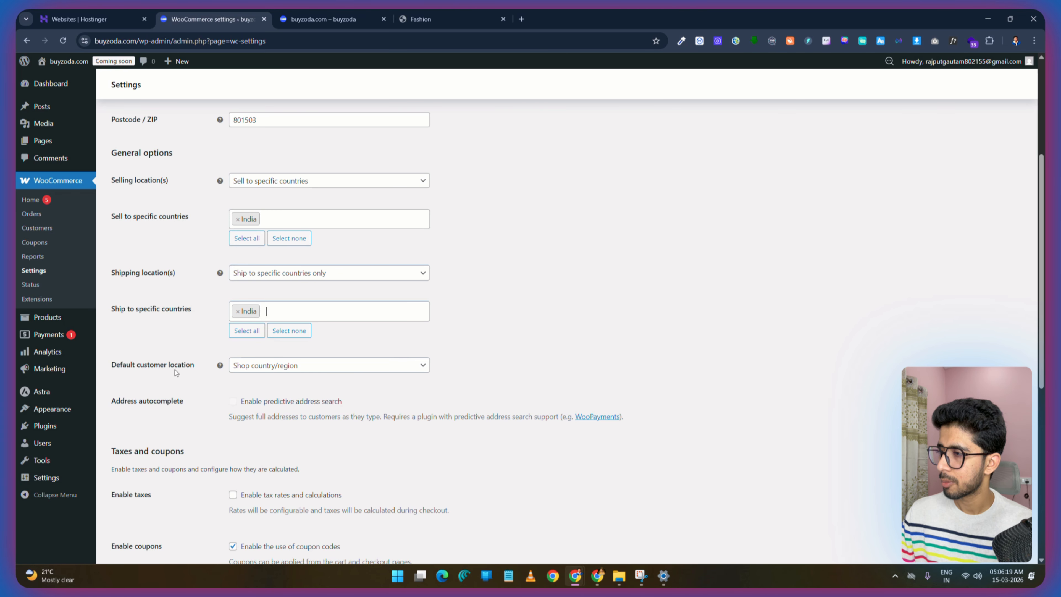
click(288, 365)
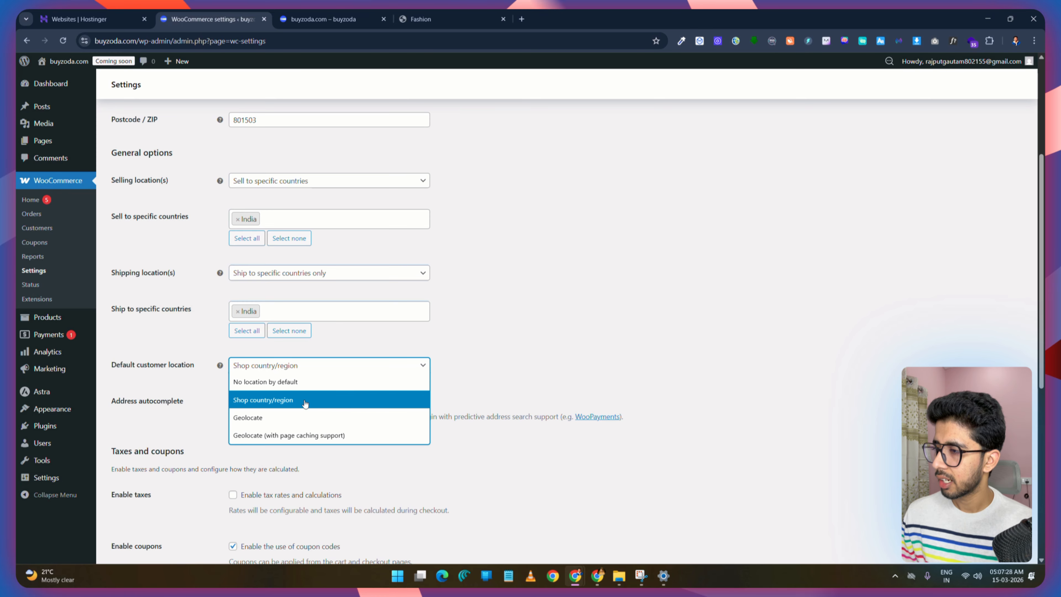
click(290, 400)
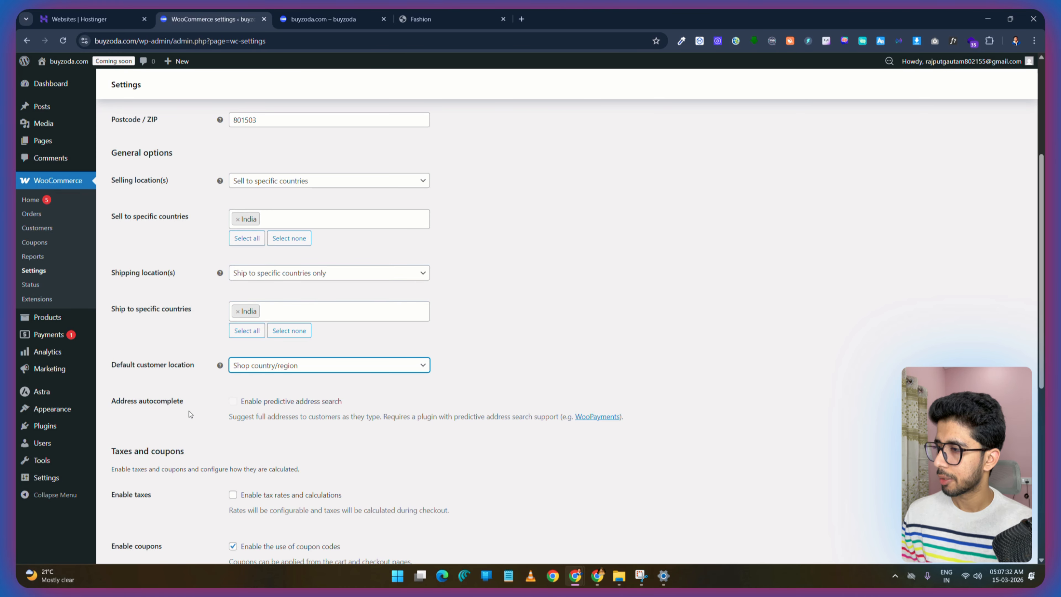
Step: Enable the sequential calculation of coupon discounts and save the general store settings
scroll(189, 410, down, 2)
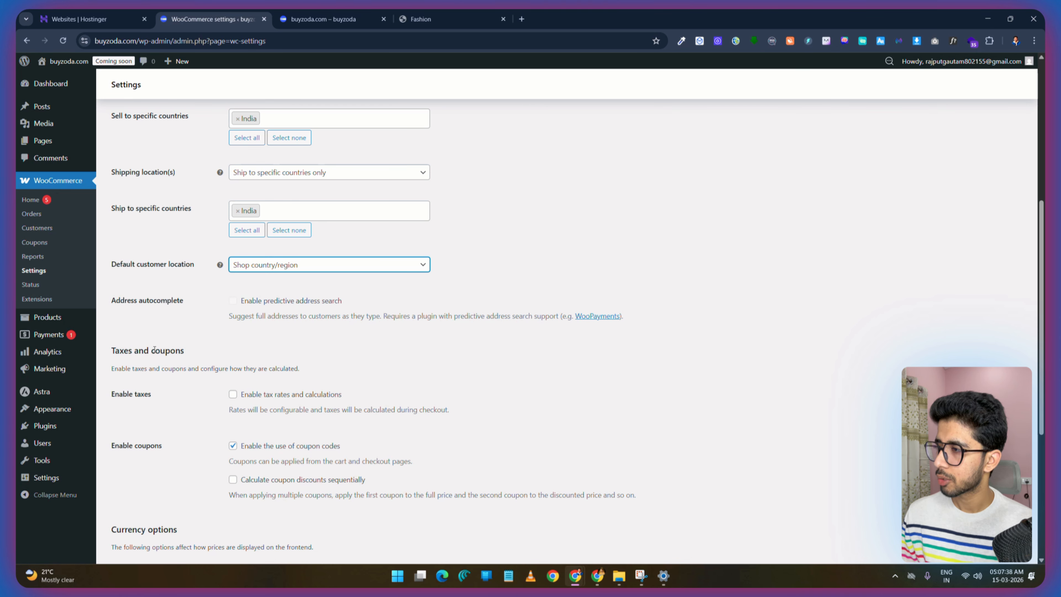
scroll(247, 341, down, 4)
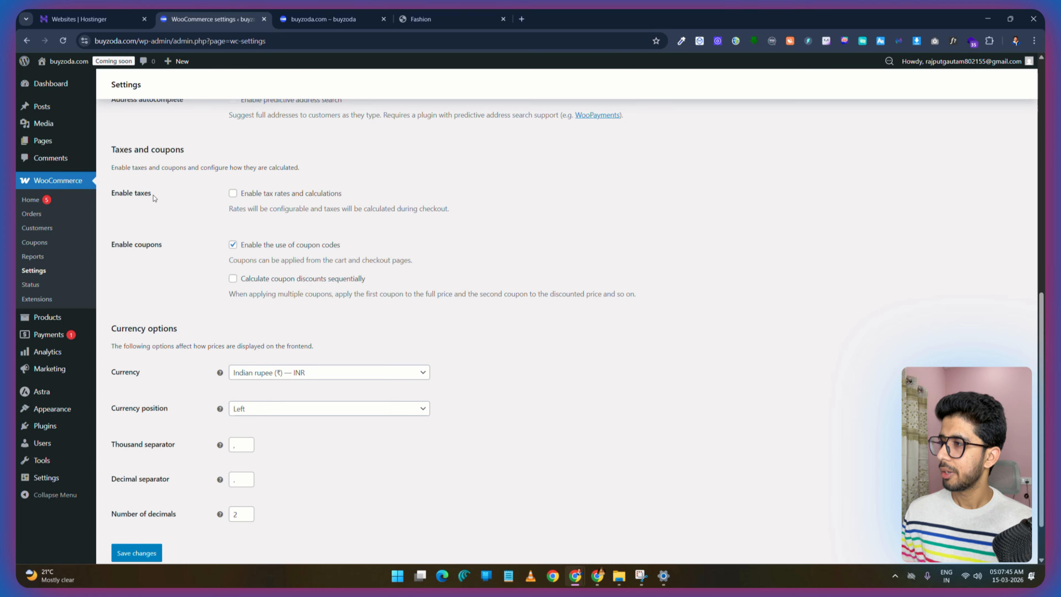
drag(153, 197, 111, 195)
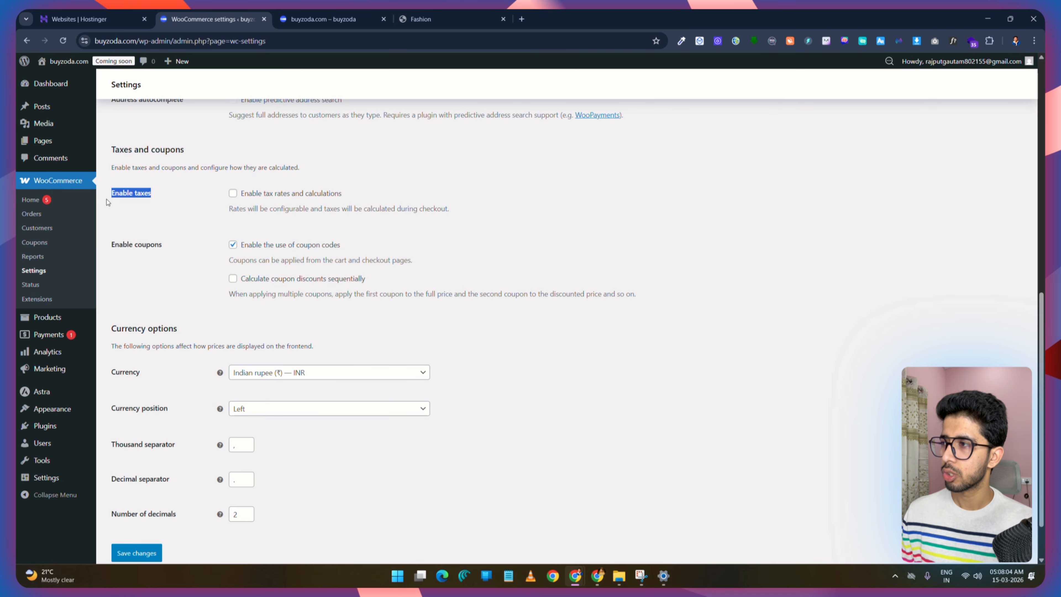
click(144, 248)
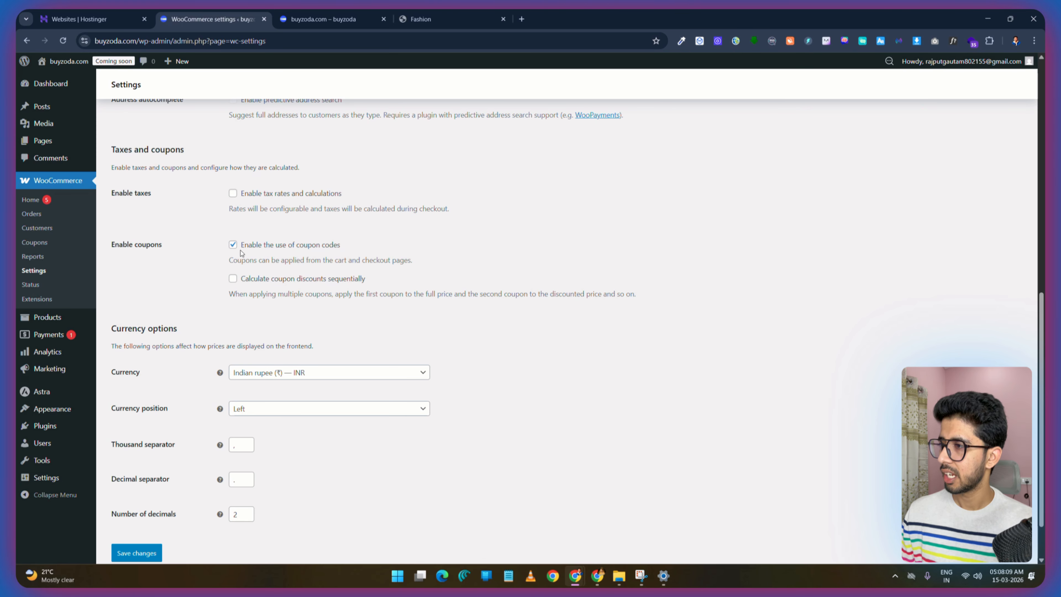
scroll(299, 284, down, 2)
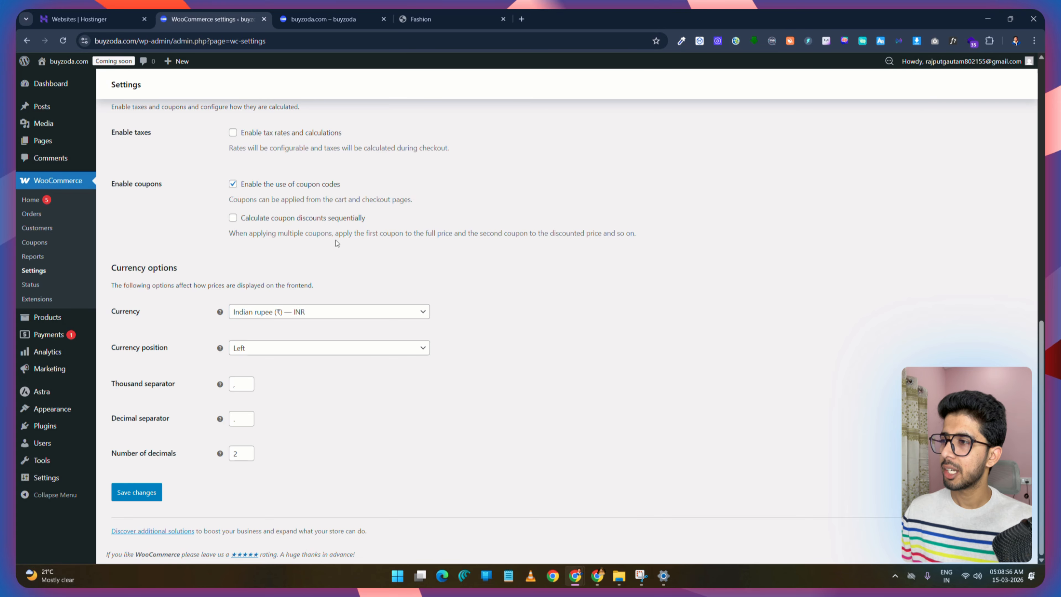
drag(334, 237, 411, 237)
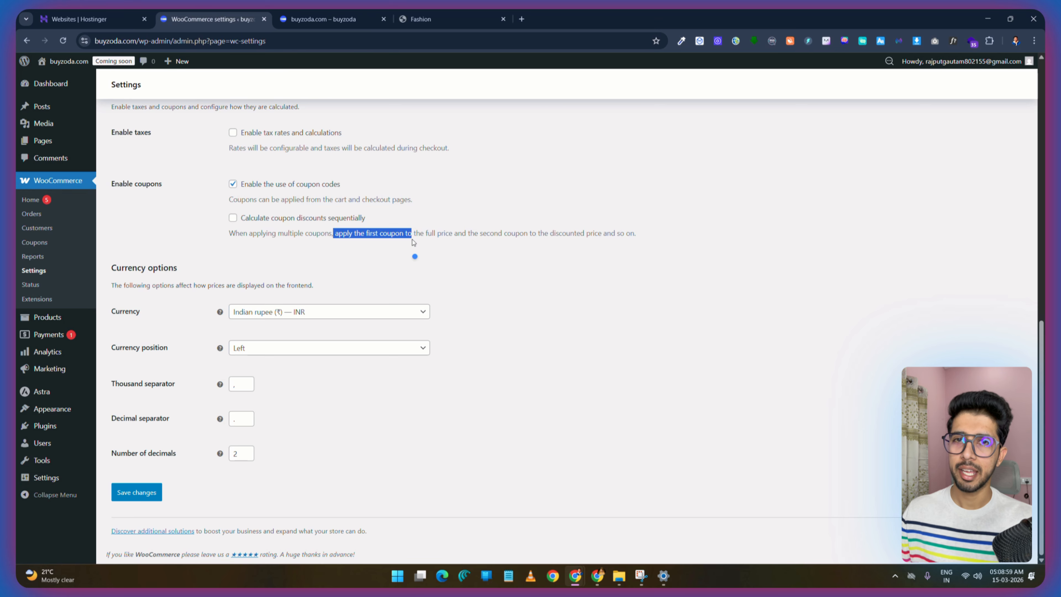
click(233, 219)
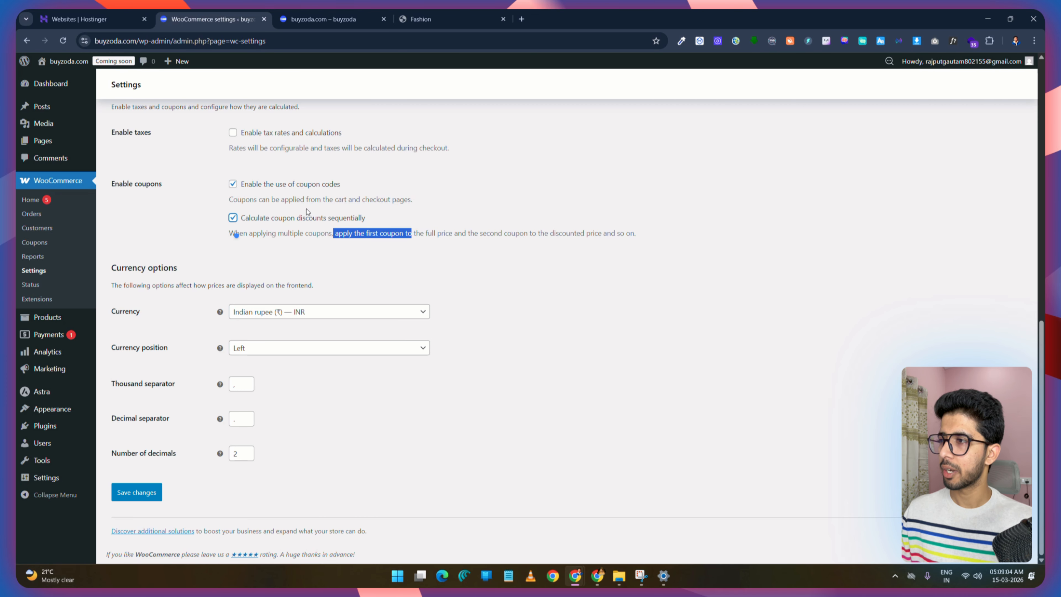
click(199, 300)
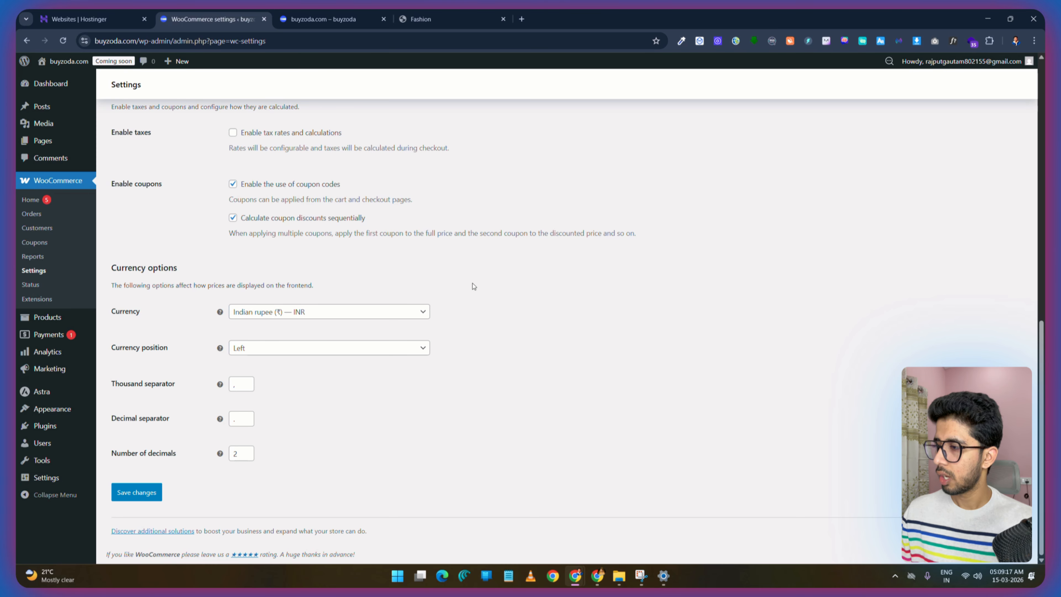
click(137, 493)
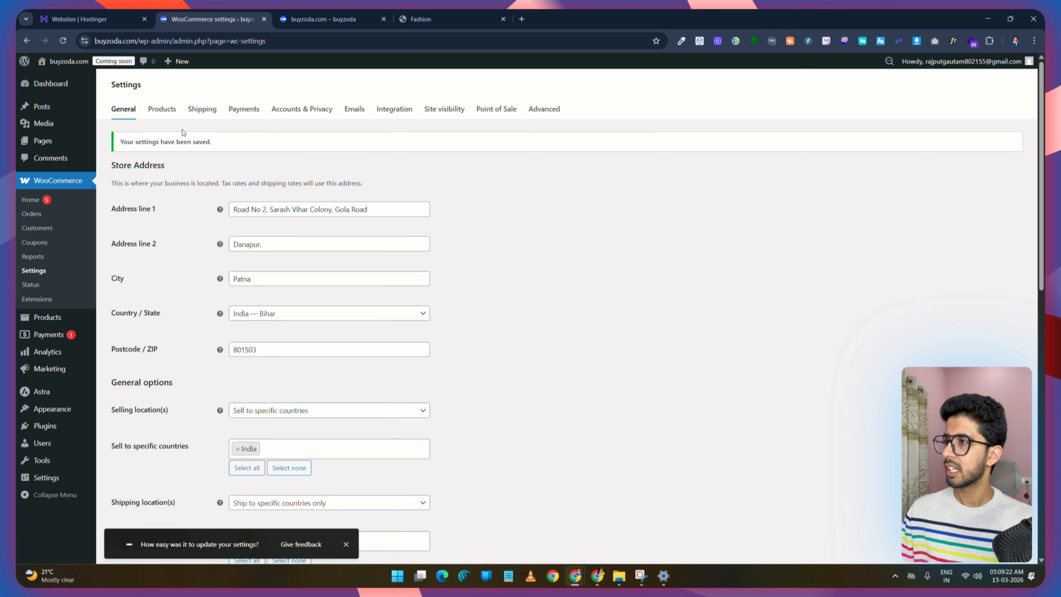
Step: Review the WooCommerce product settings, including the shop page choice, add to cart behaviour, measurement units, reviews and ratings
click(162, 111)
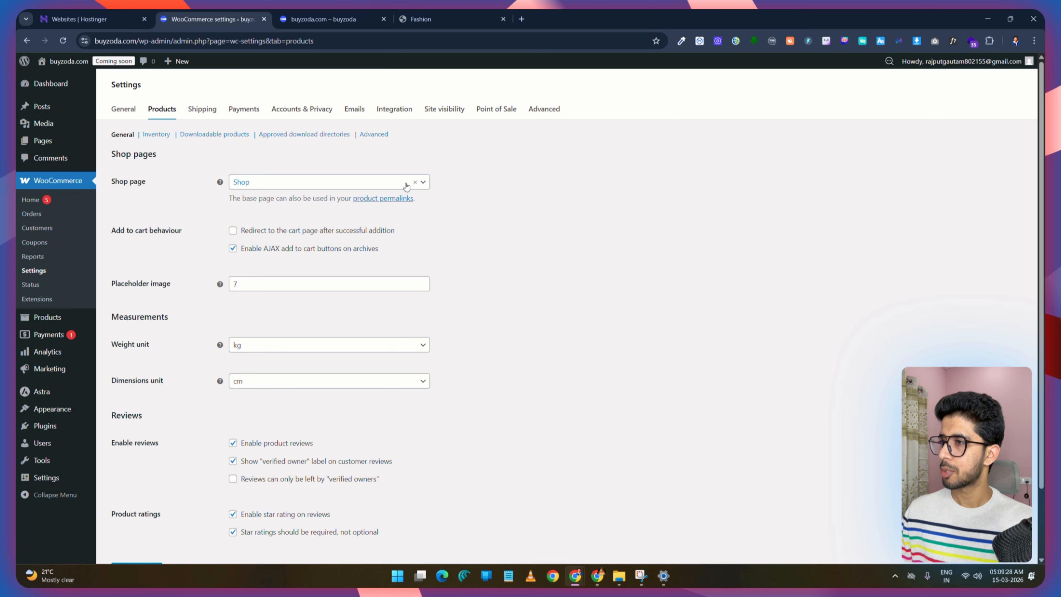
click(325, 184)
click(325, 187)
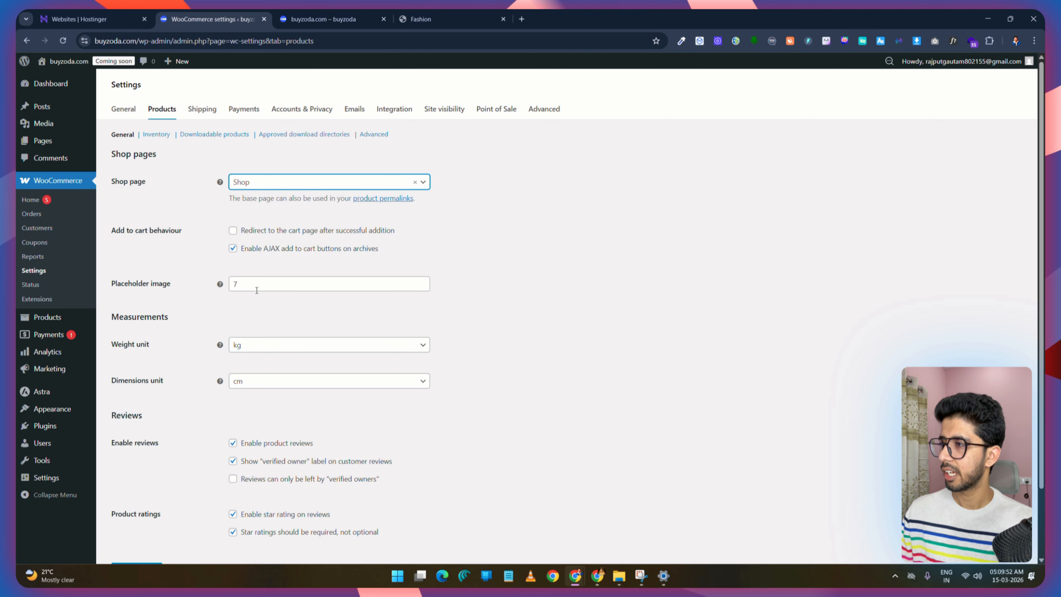
scroll(131, 322, down, 2)
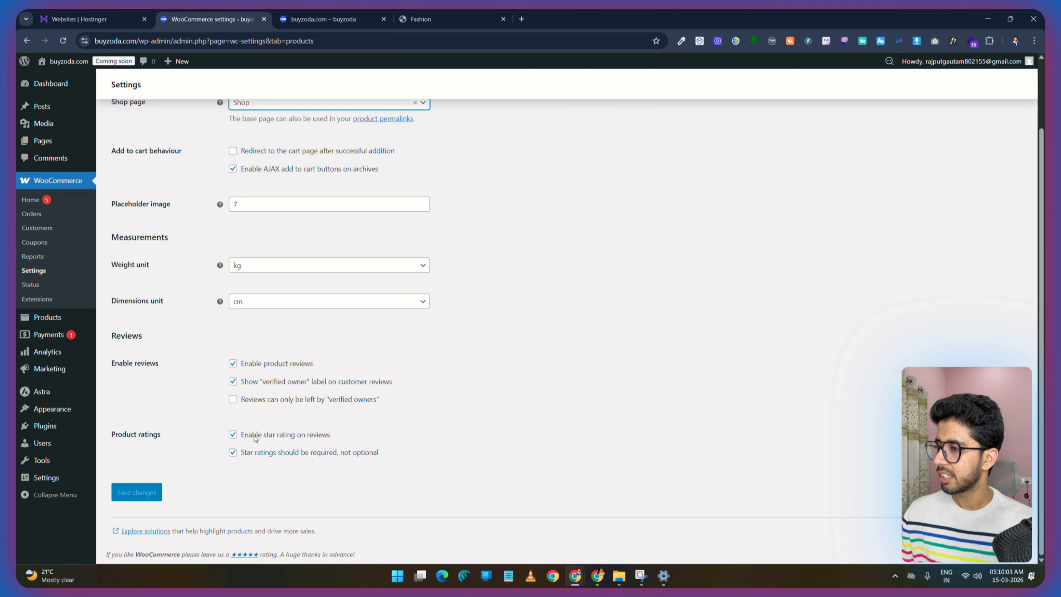
scroll(209, 111, up, 2)
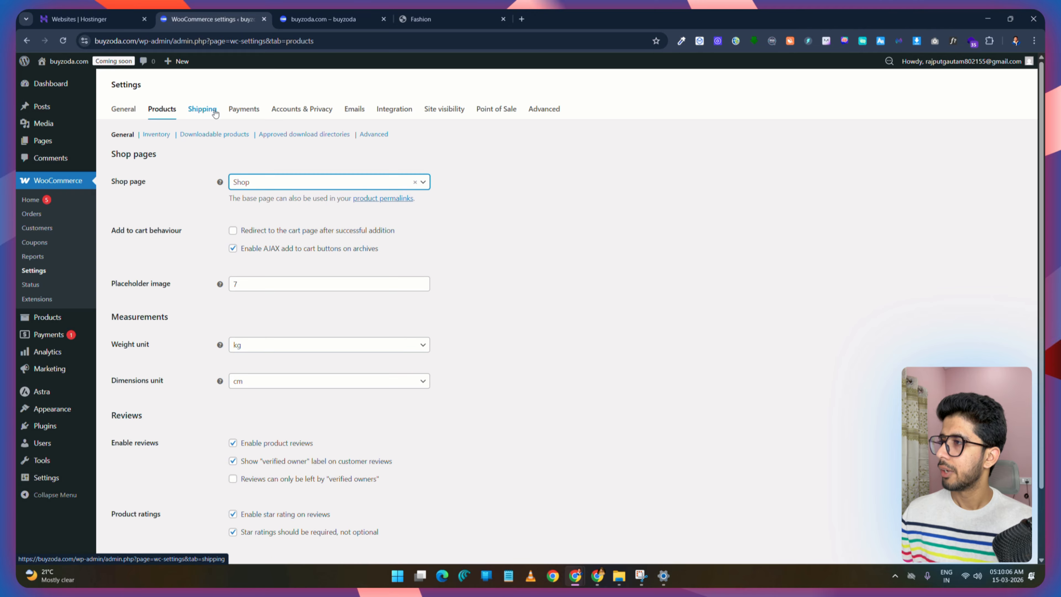
Step: Open the WooCommerce shipping zones and go through the introductory tour until it is closed
click(203, 109)
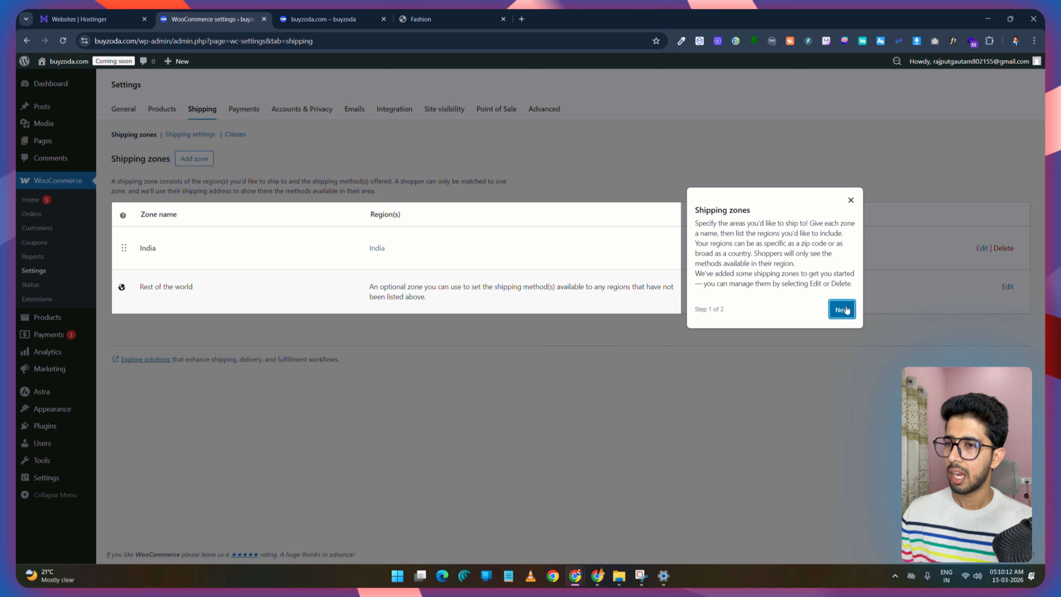
click(841, 310)
click(652, 304)
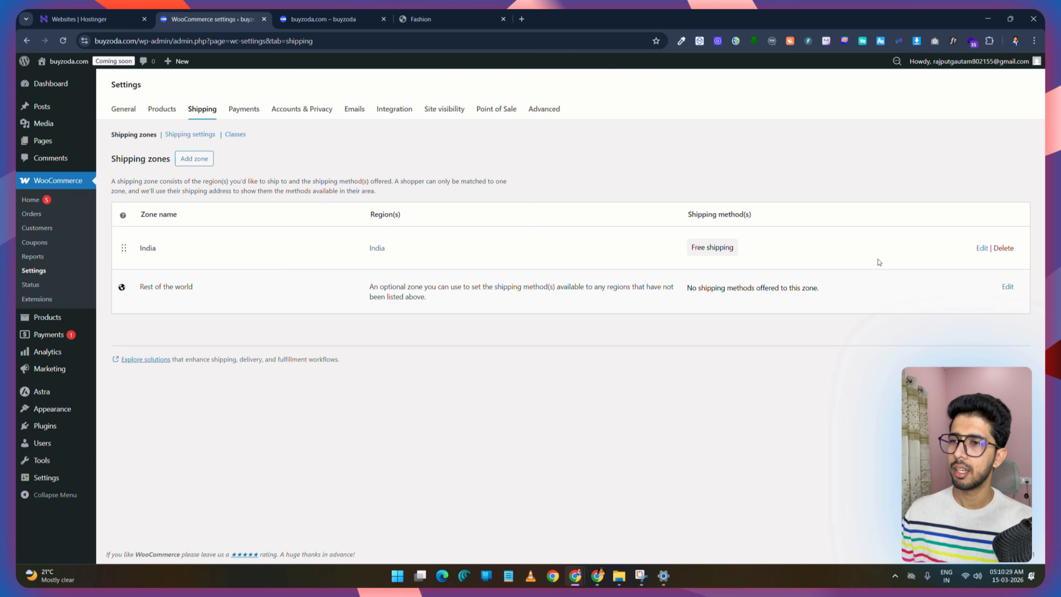
Step: Start adding a Flat rate shipping method to the India shipping zone
click(983, 249)
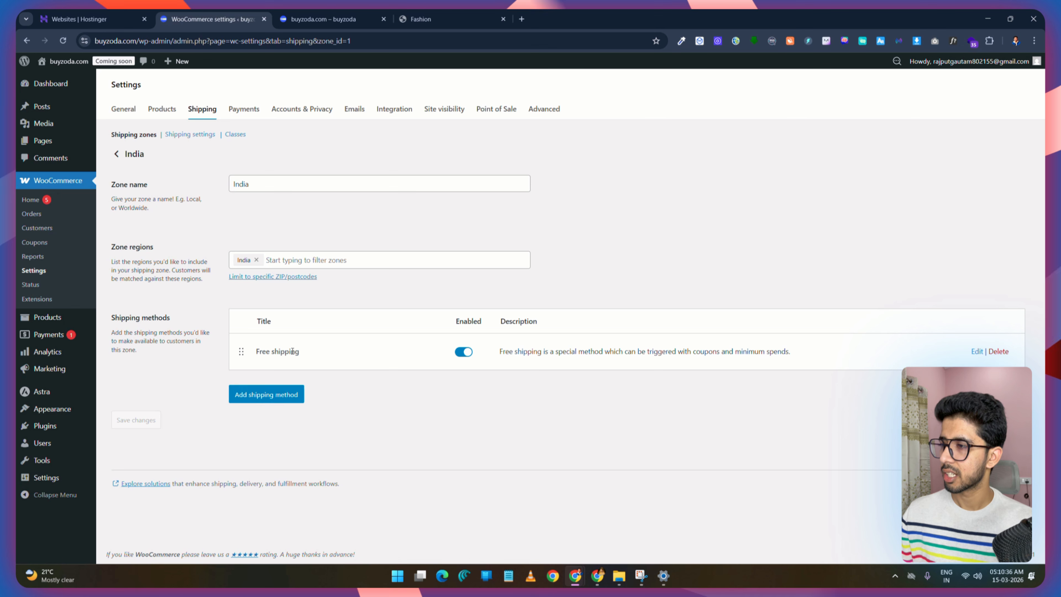
drag(301, 351, 255, 352)
click(259, 397)
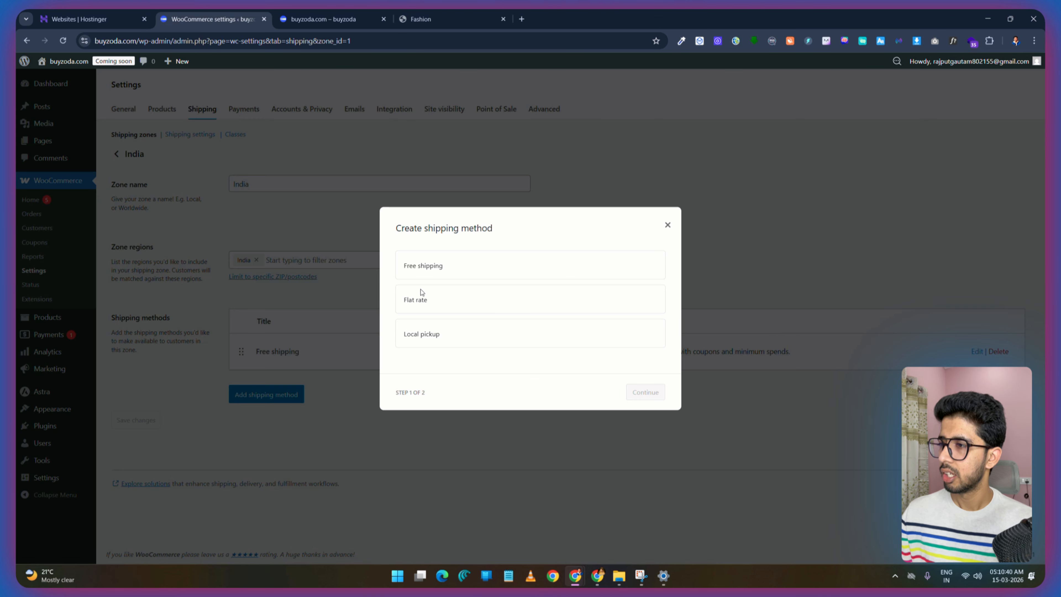
click(444, 277)
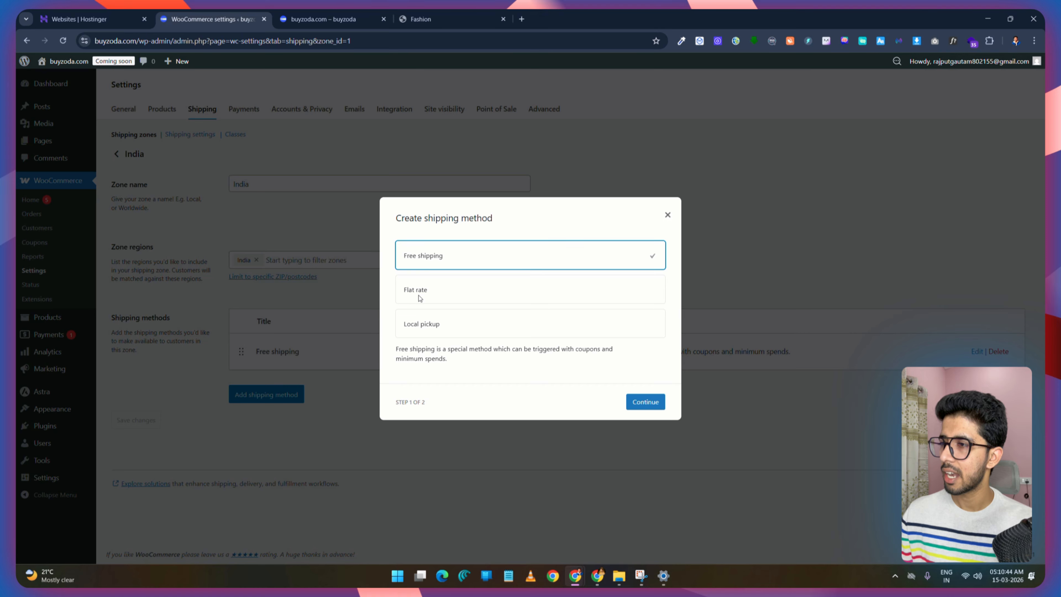
click(465, 297)
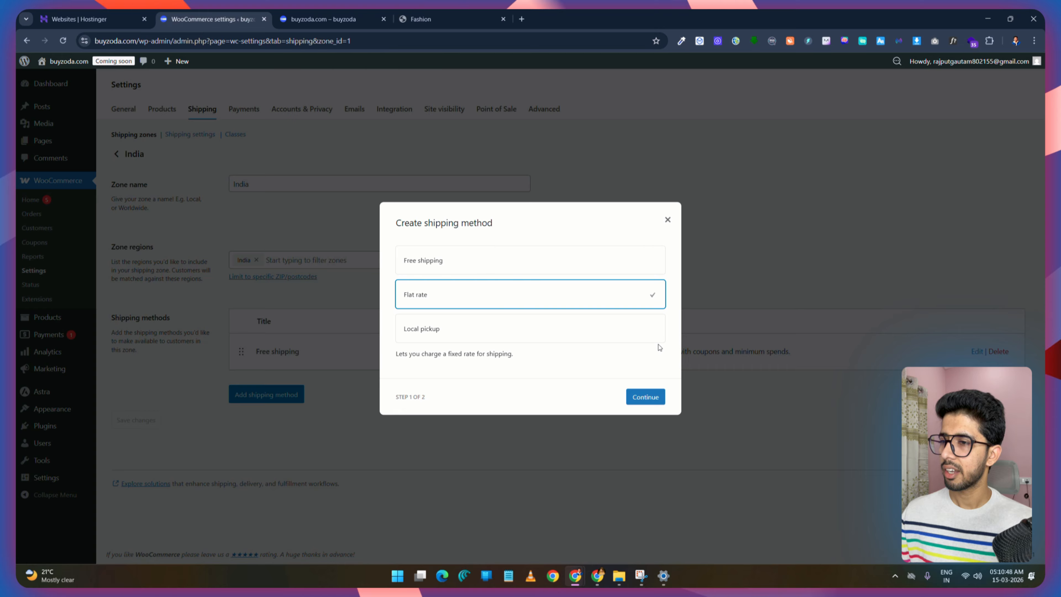
click(645, 396)
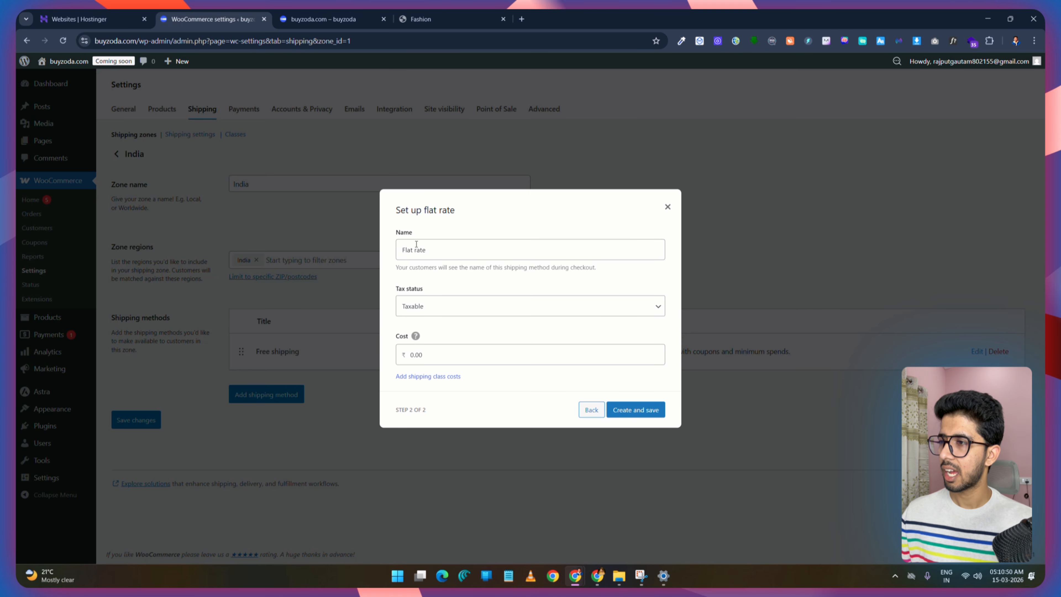
Step: Name the flat rate method Fast Delivery, set its tax status to None and cost to ₹60, save it, and return to the zone list
click(427, 250)
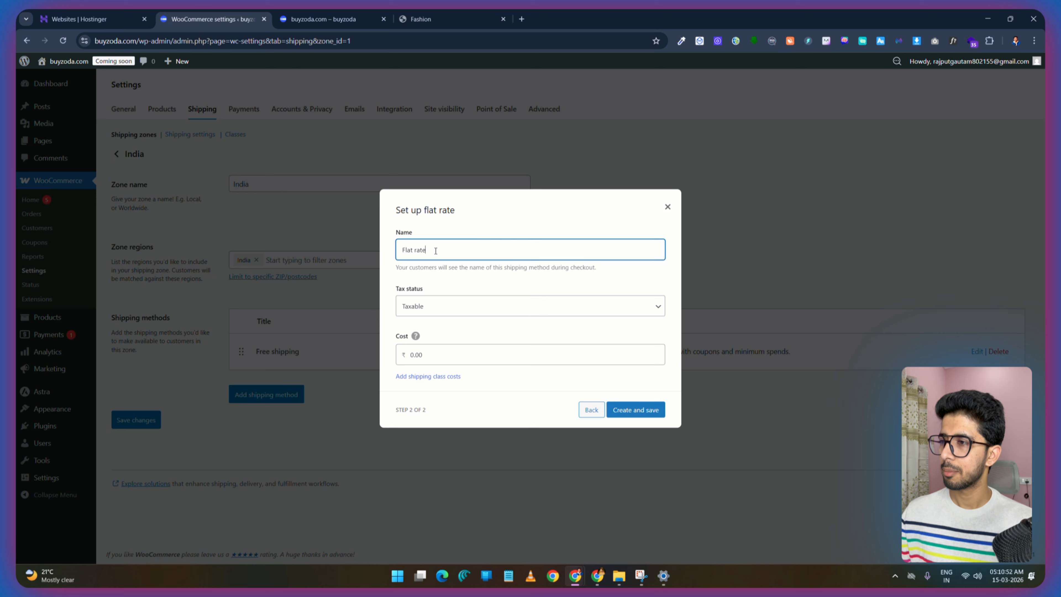
text(Fast Delivery)
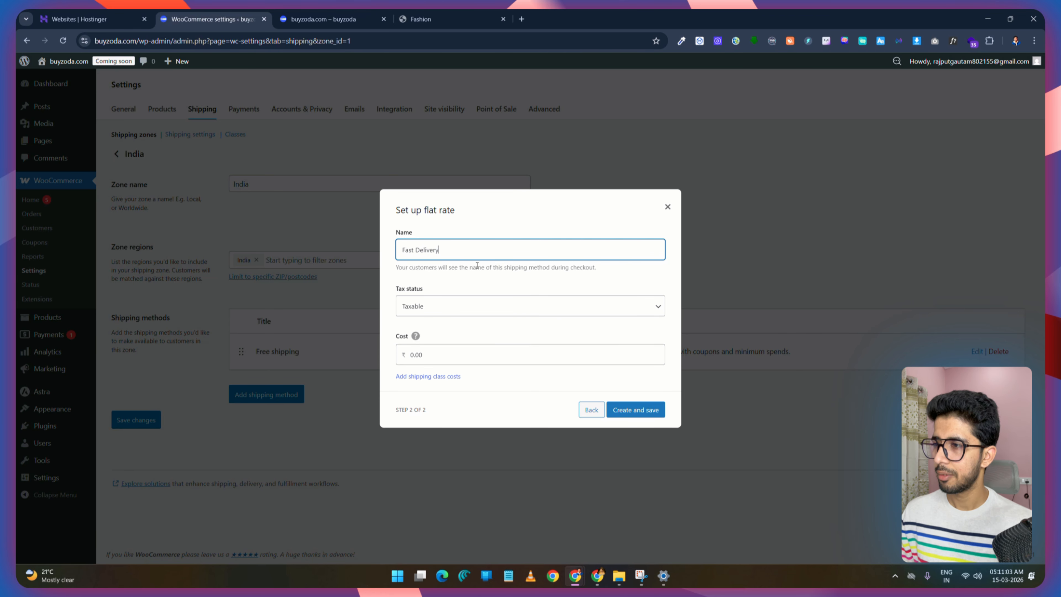
click(459, 308)
click(488, 335)
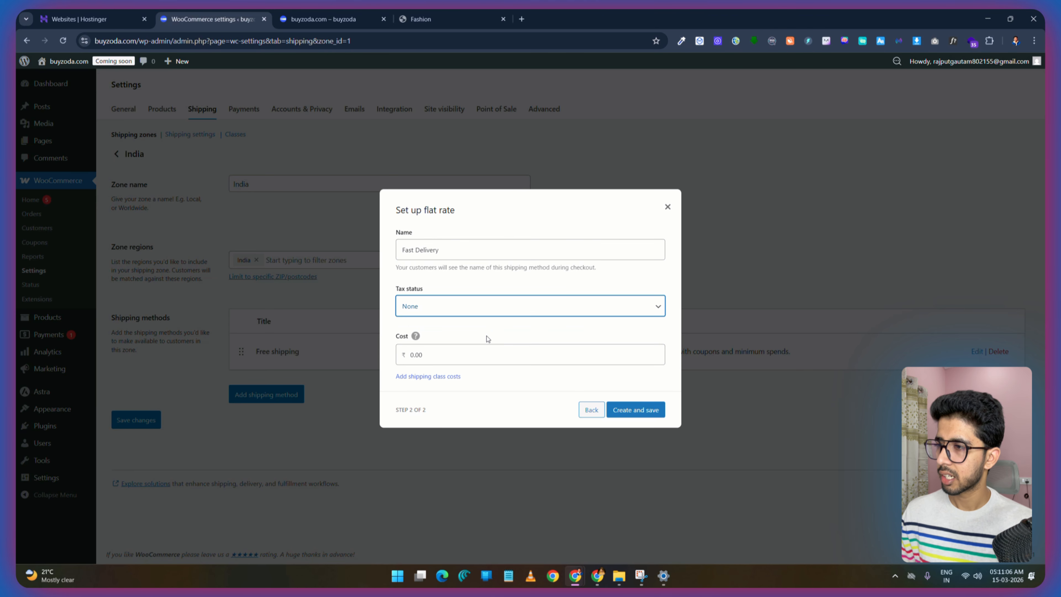
double_click(419, 359)
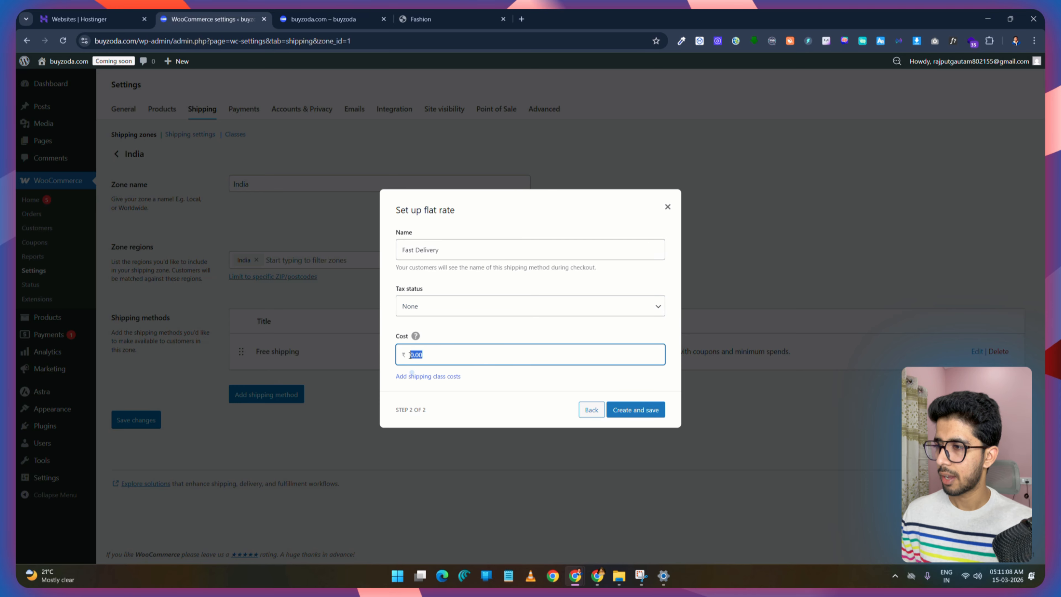
text(60)
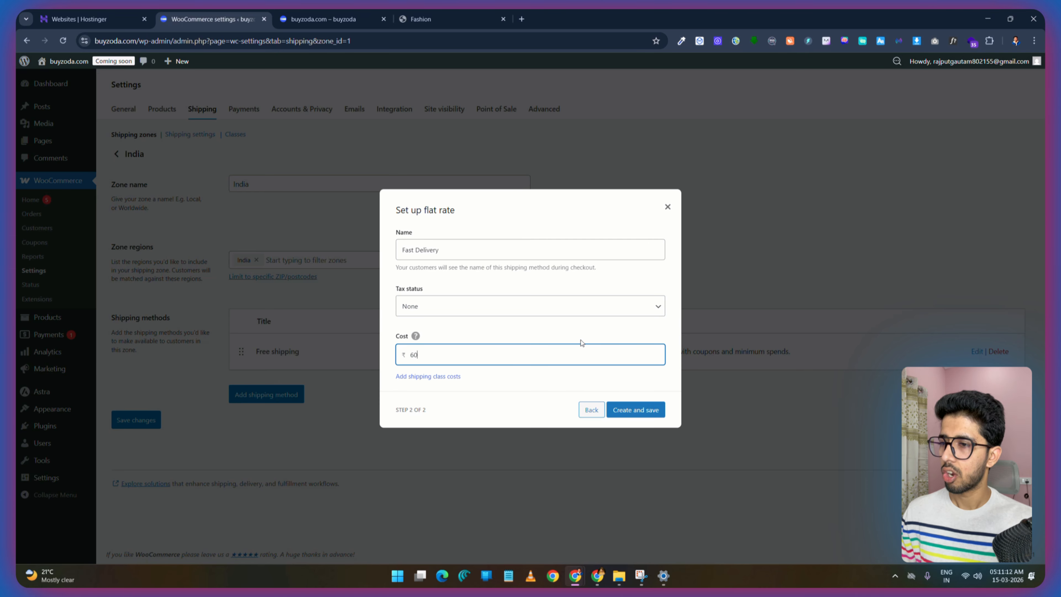
click(635, 409)
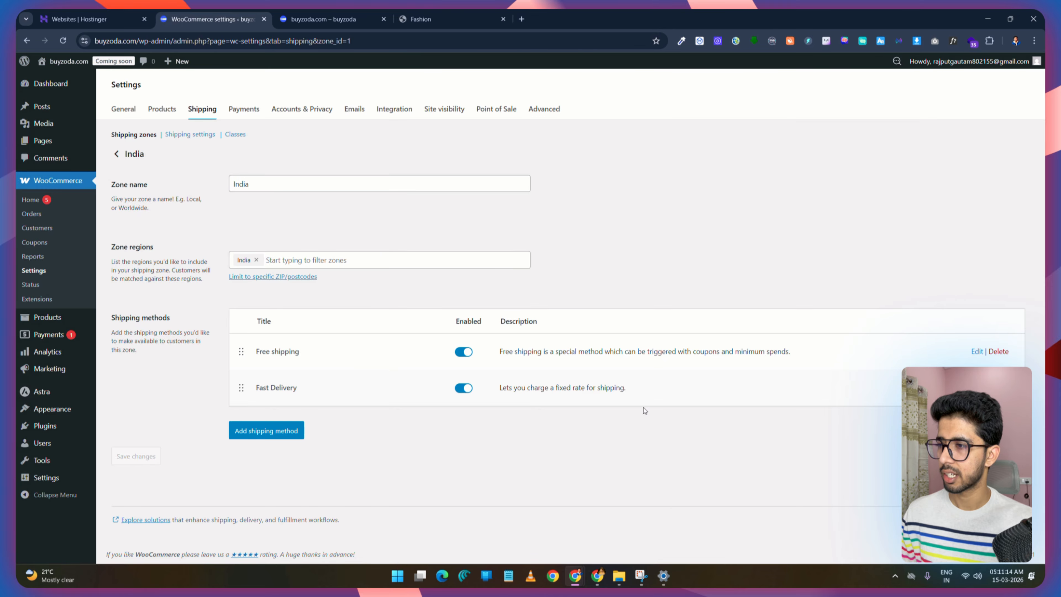
drag(301, 387, 256, 387)
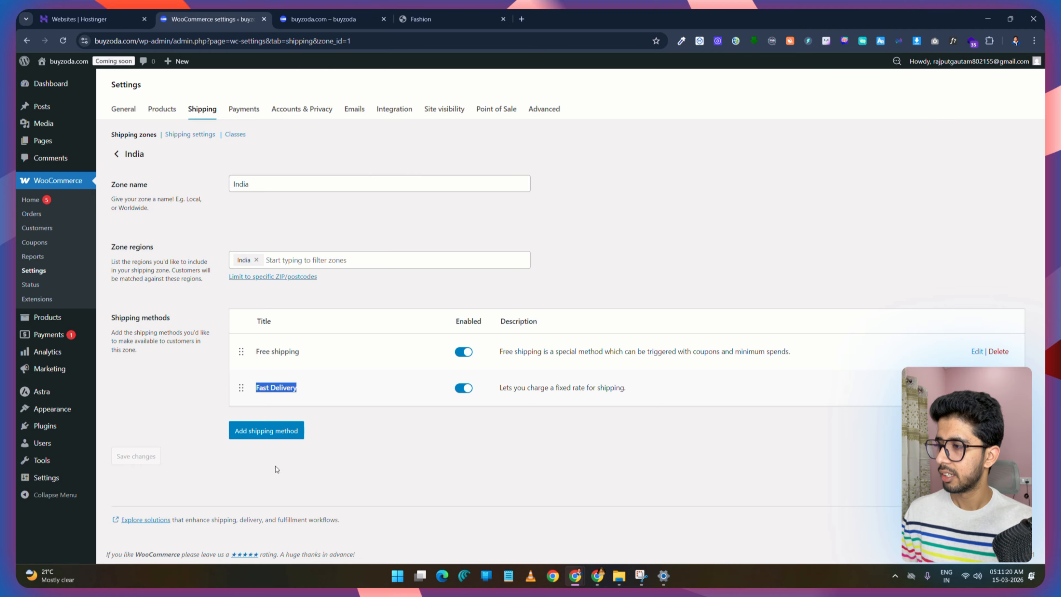
click(116, 153)
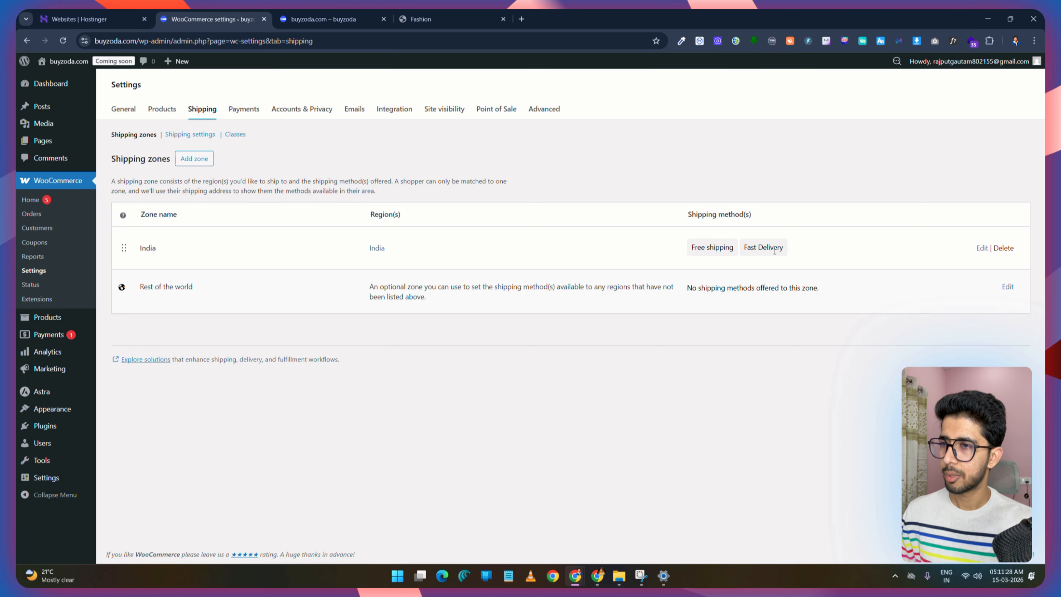
Step: Expand the additional payment options, and enable Cash on delivery among the offline payment methods
click(248, 112)
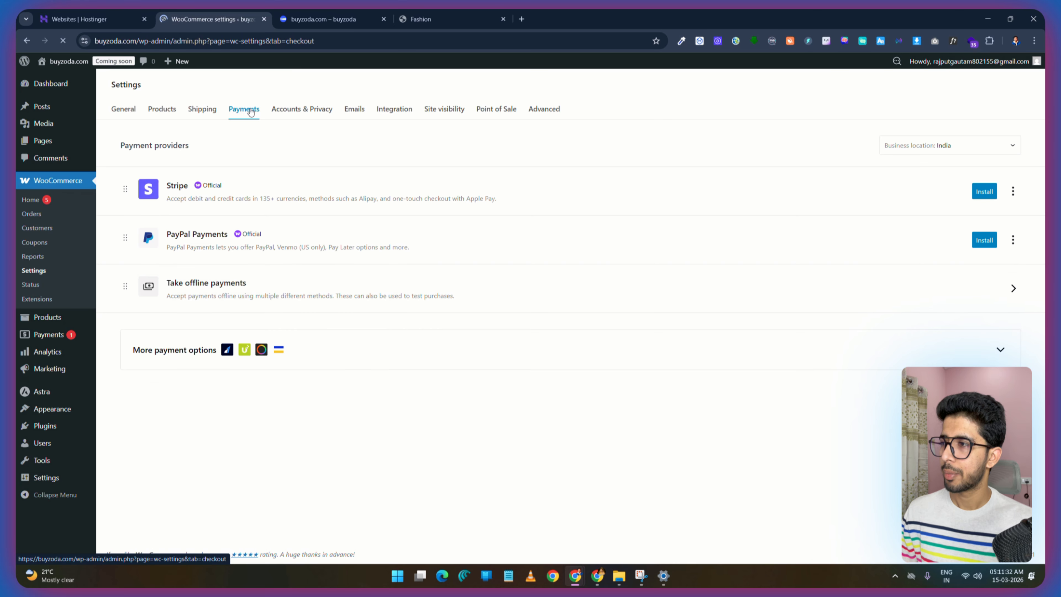
click(453, 351)
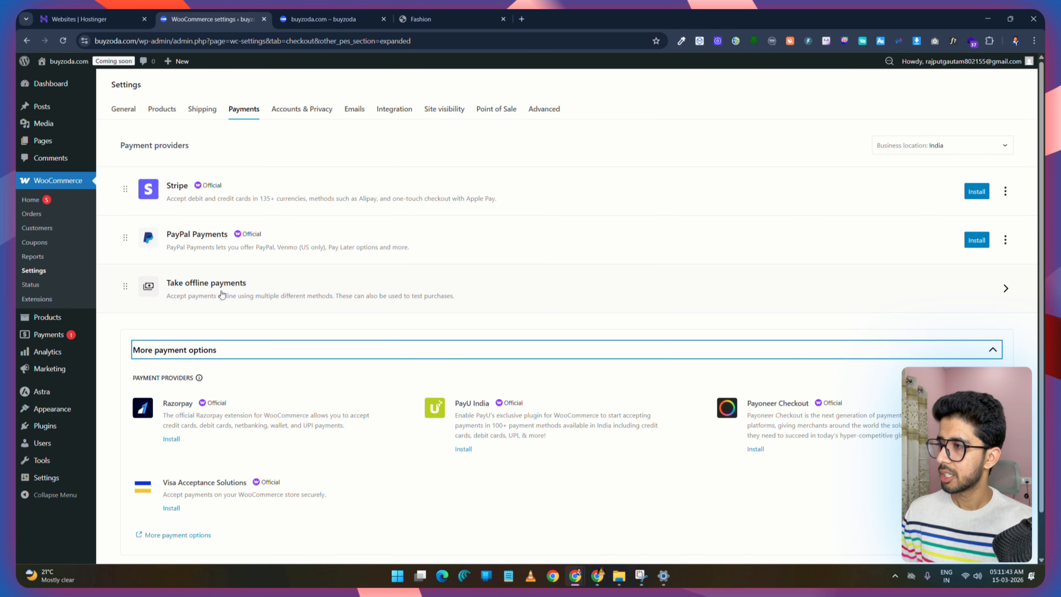
click(759, 300)
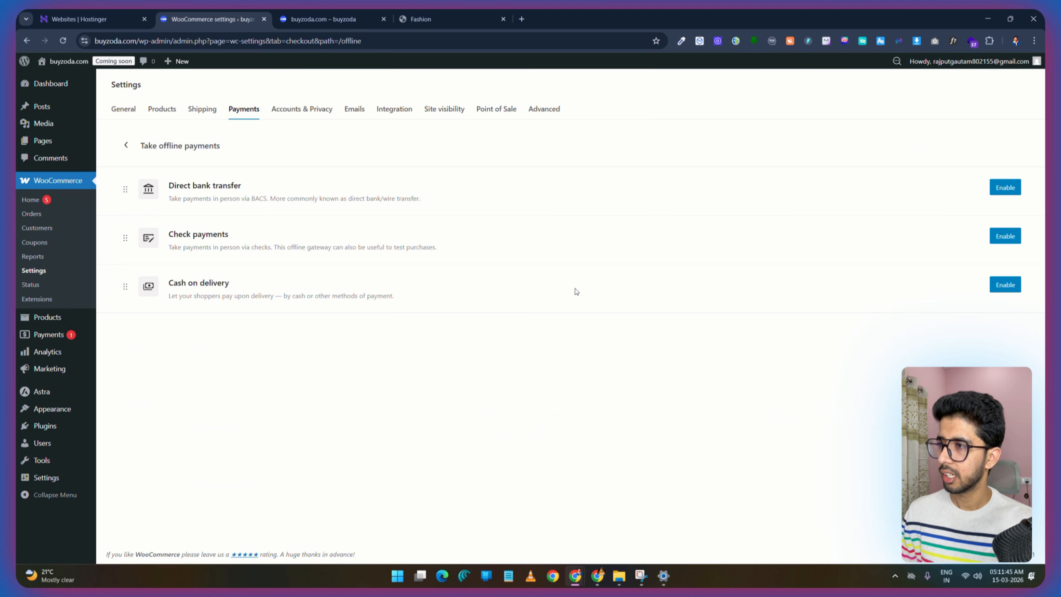
click(1005, 285)
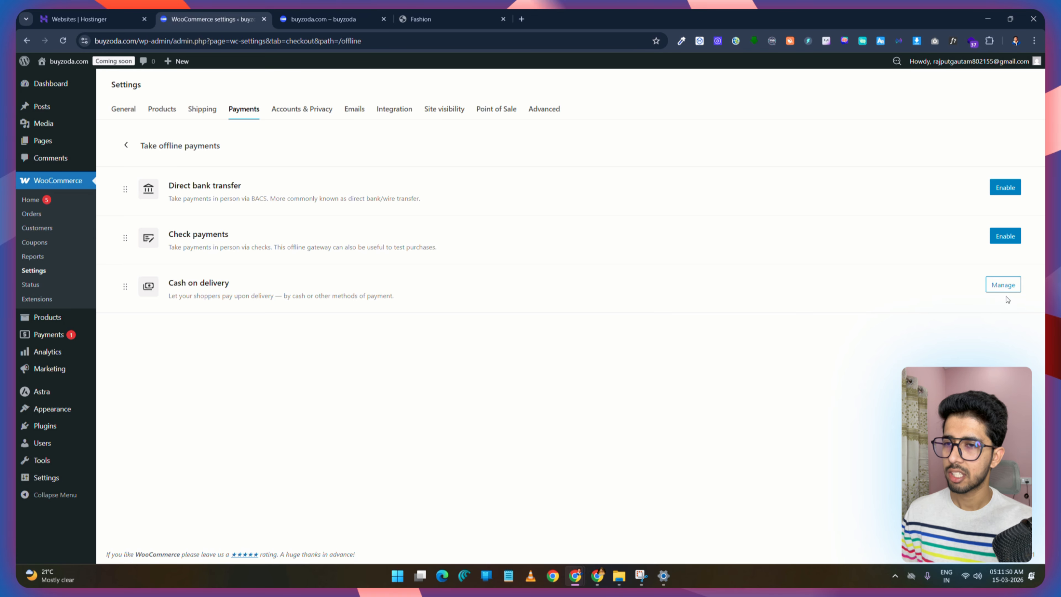
Step: Review the WooCommerce accounts and privacy settings, and open the integration and site visibility settings
click(305, 109)
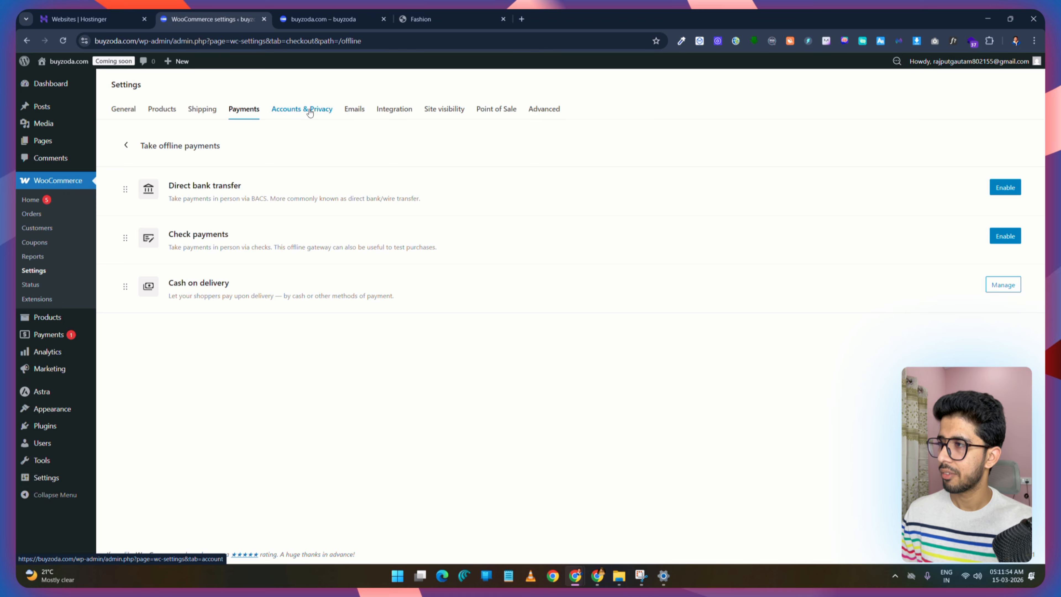
scroll(285, 194, down, 8)
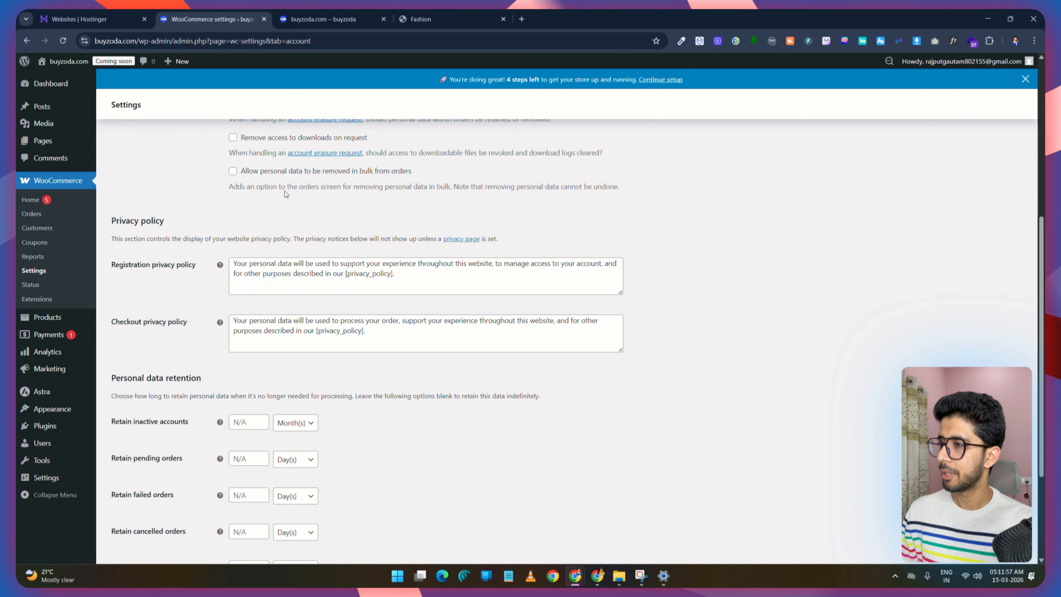
scroll(285, 194, up, 10)
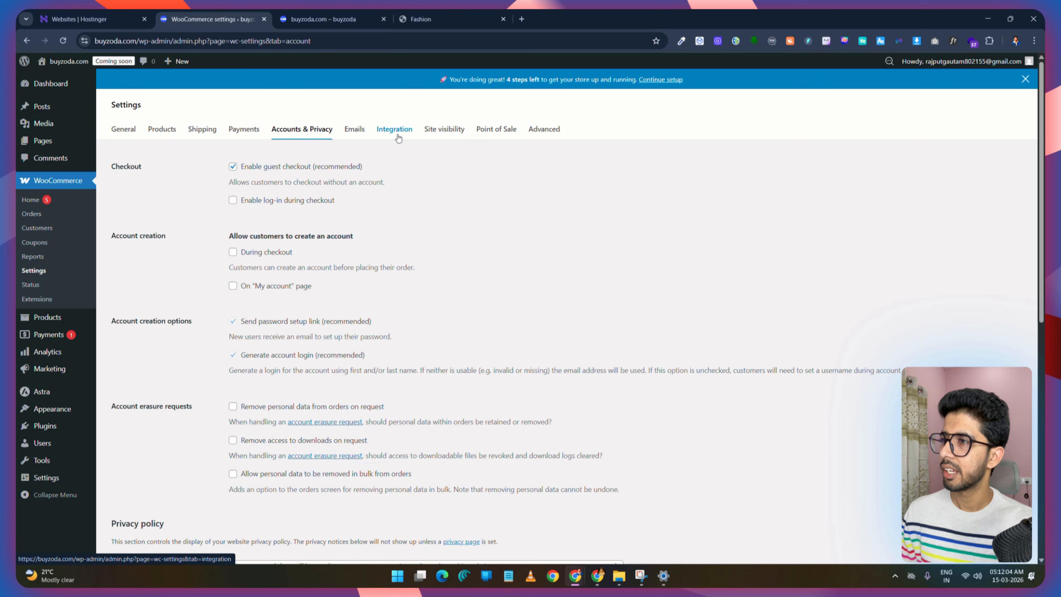
click(390, 138)
click(450, 129)
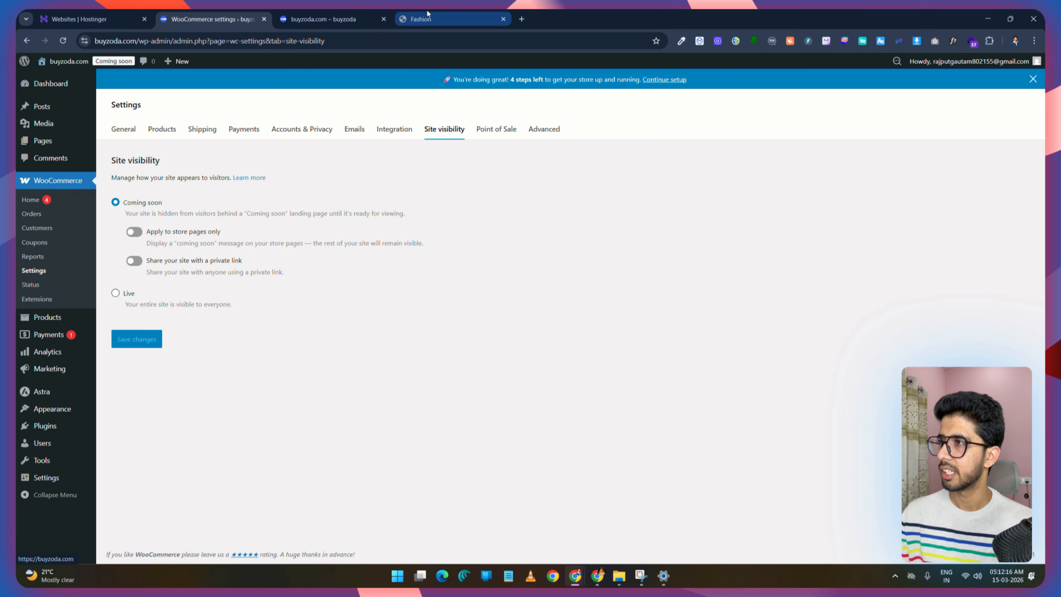
Step: Check the site's front page and select Live as the site visibility
click(339, 20)
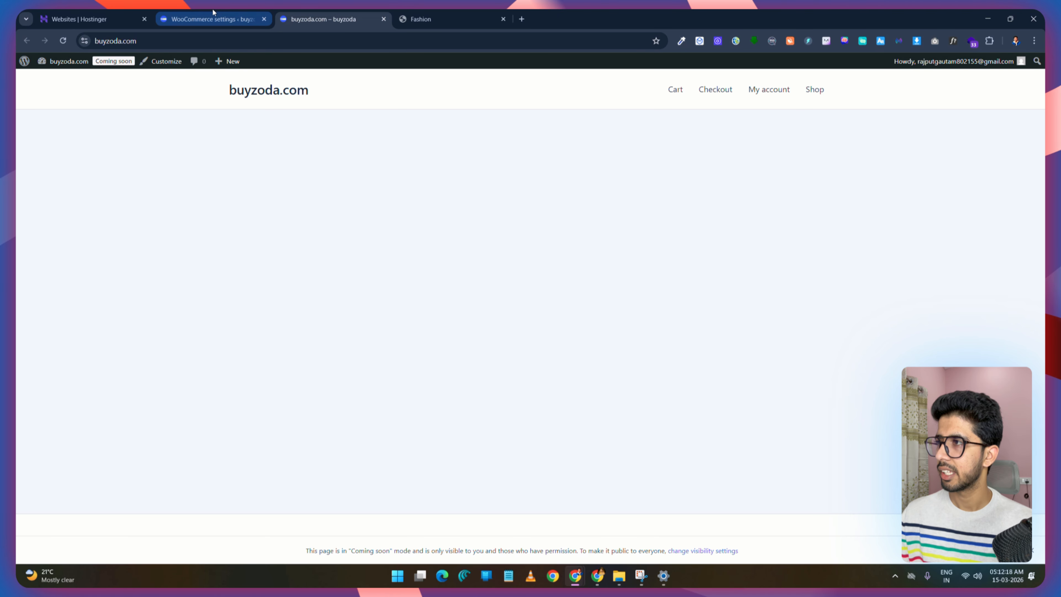
click(211, 18)
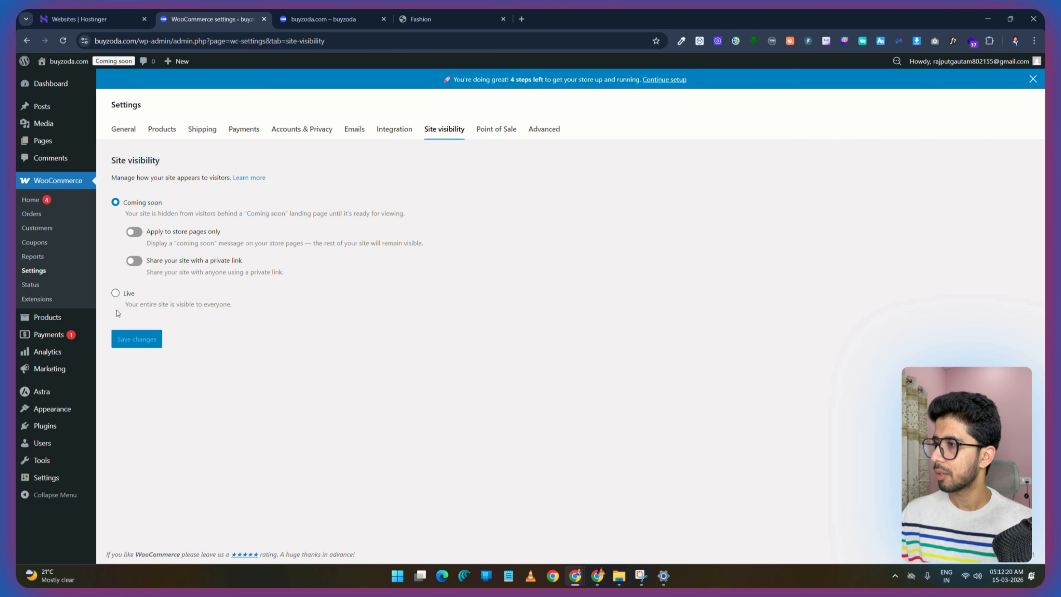
click(116, 293)
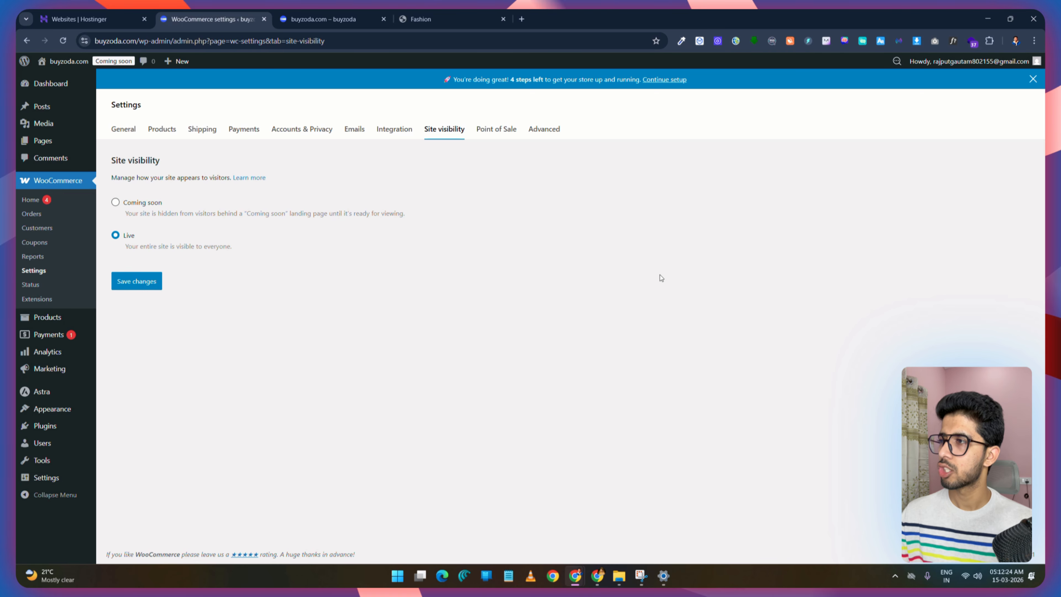
Step: View buyzoda.com as a logged-out visitor in an incognito window, and close that window
click(315, 21)
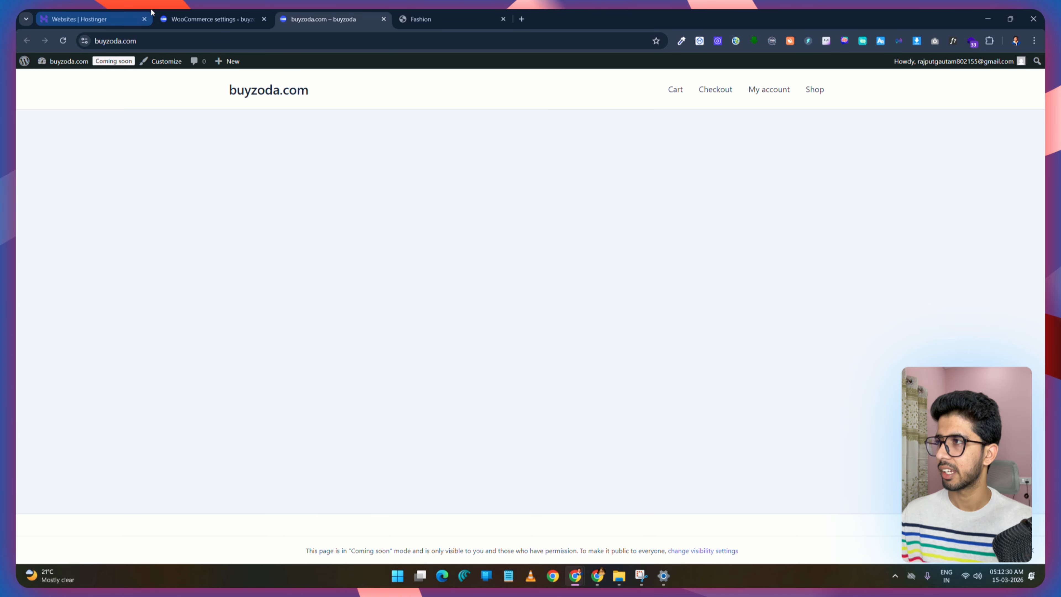
click(1034, 41)
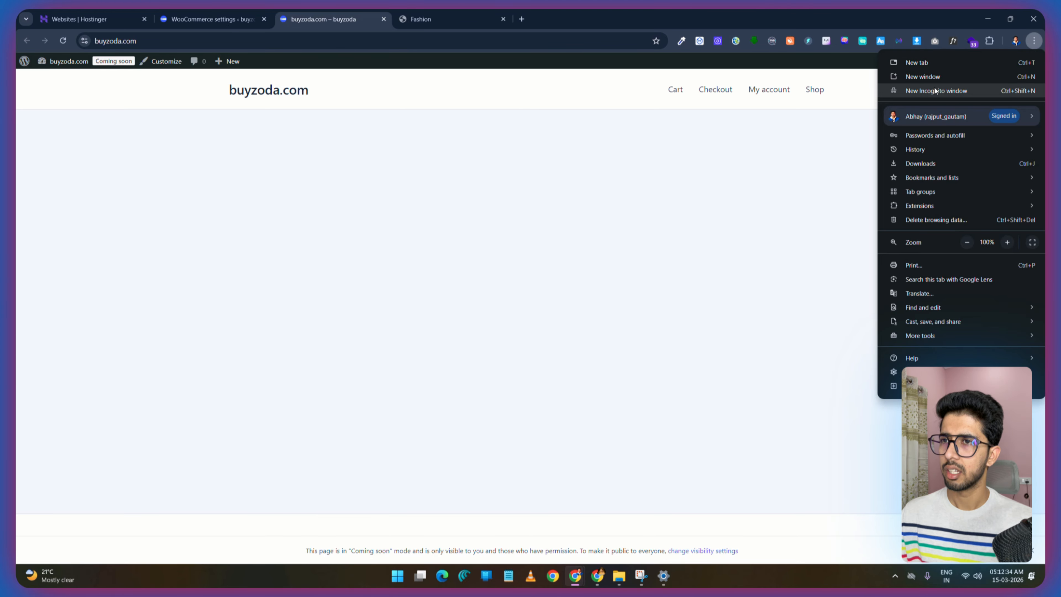
click(949, 90)
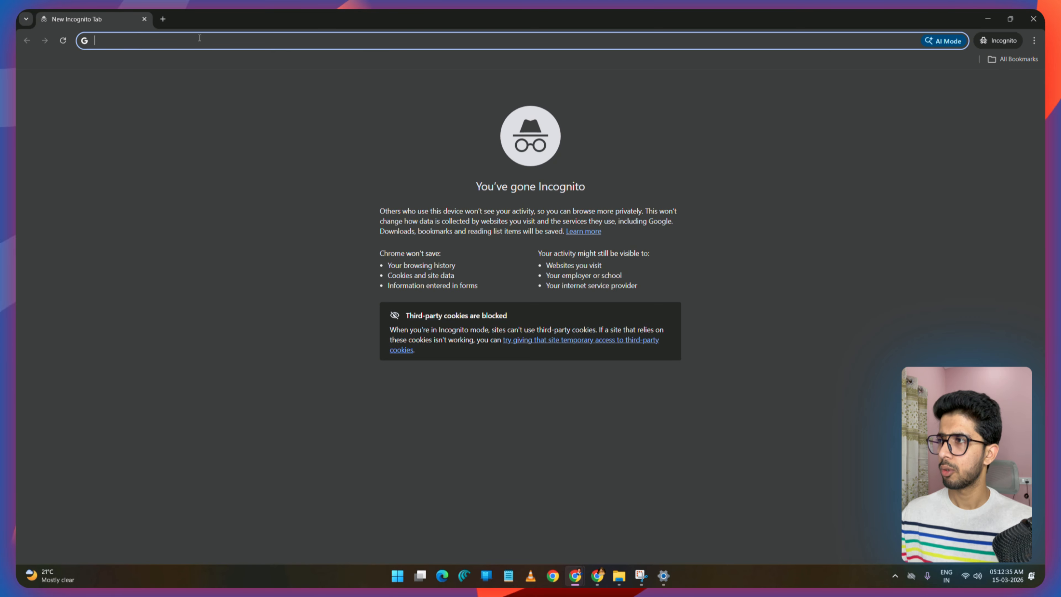
text(buyz)
click(145, 62)
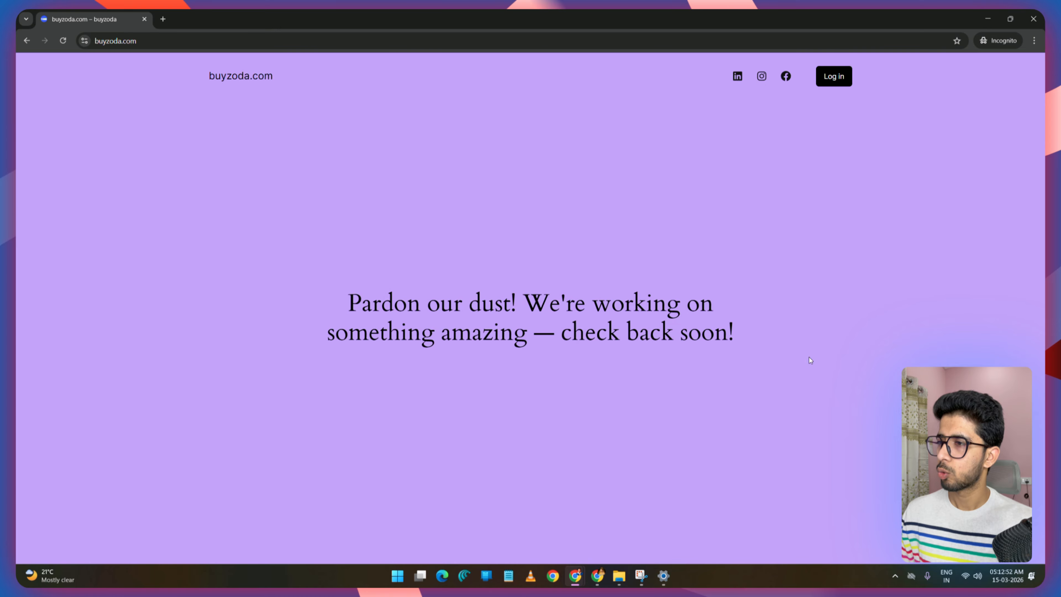
click(145, 20)
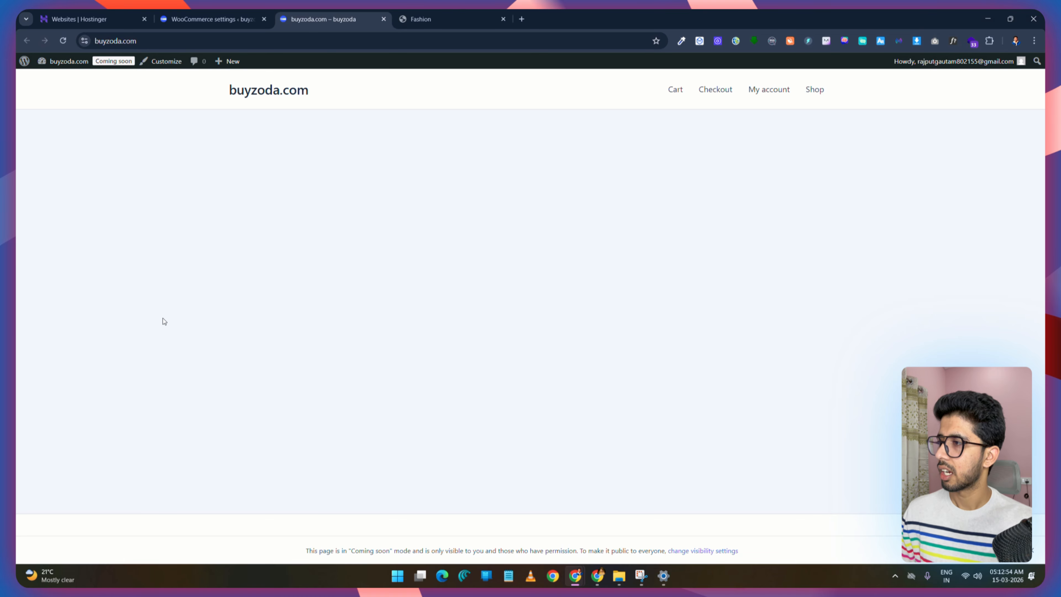
Step: Save the Live site visibility and reload buyzoda.com in a new incognito window
click(216, 21)
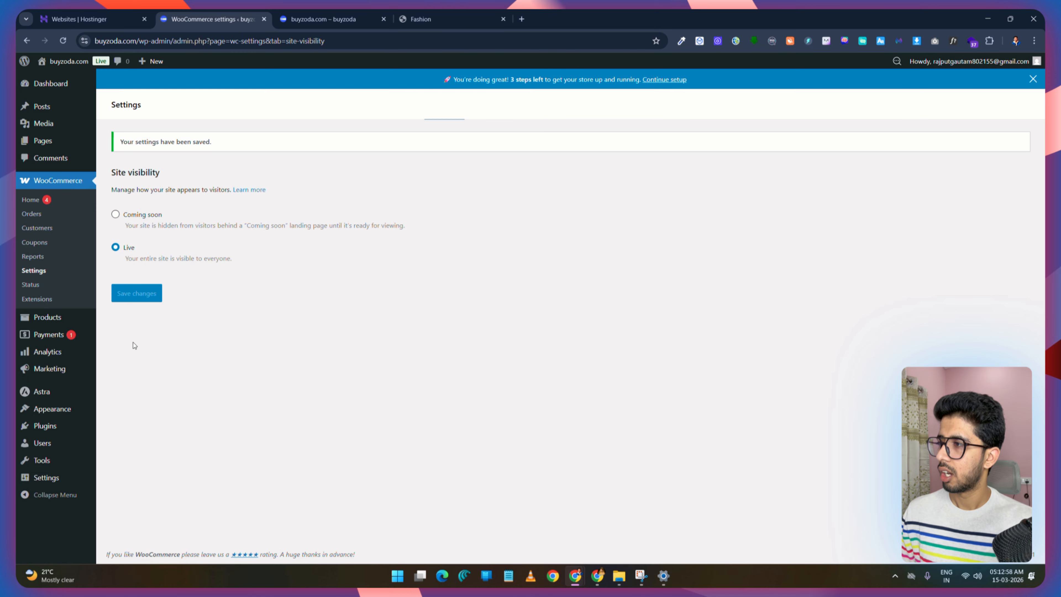
click(1034, 40)
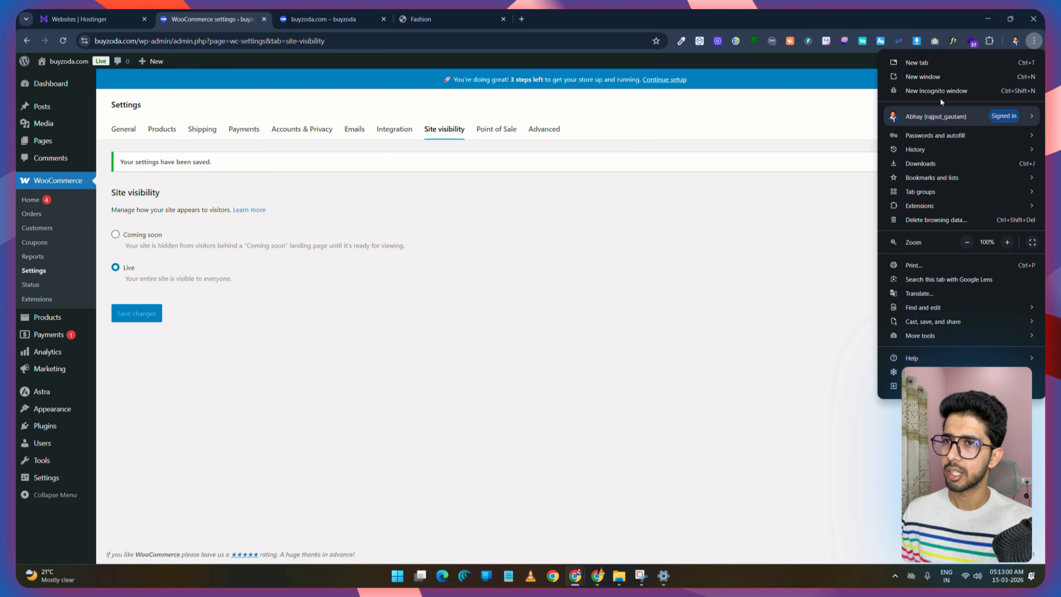
click(919, 91)
text(buyzoda.com)
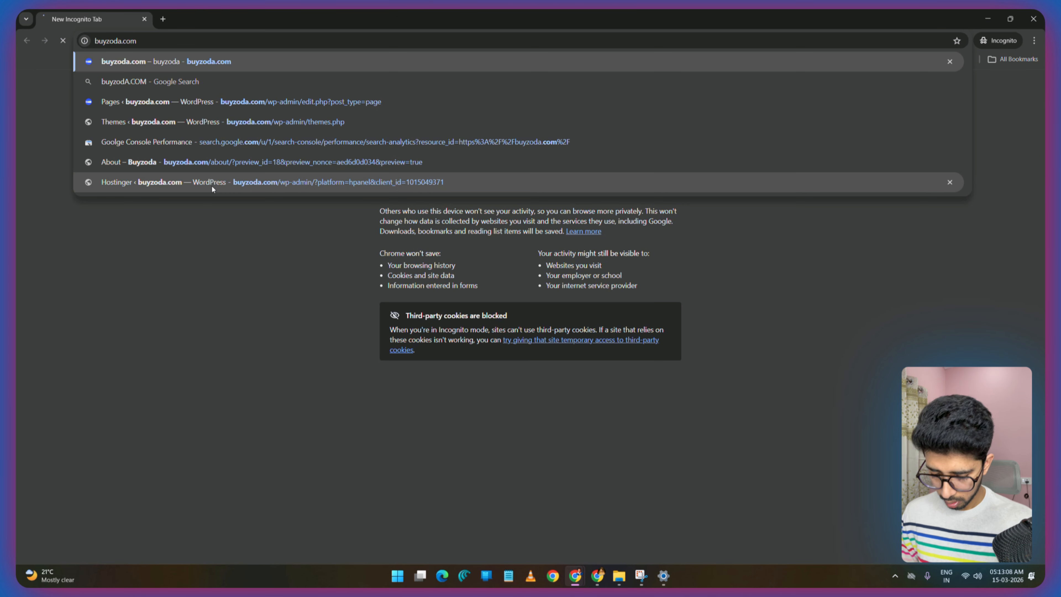
key(Return)
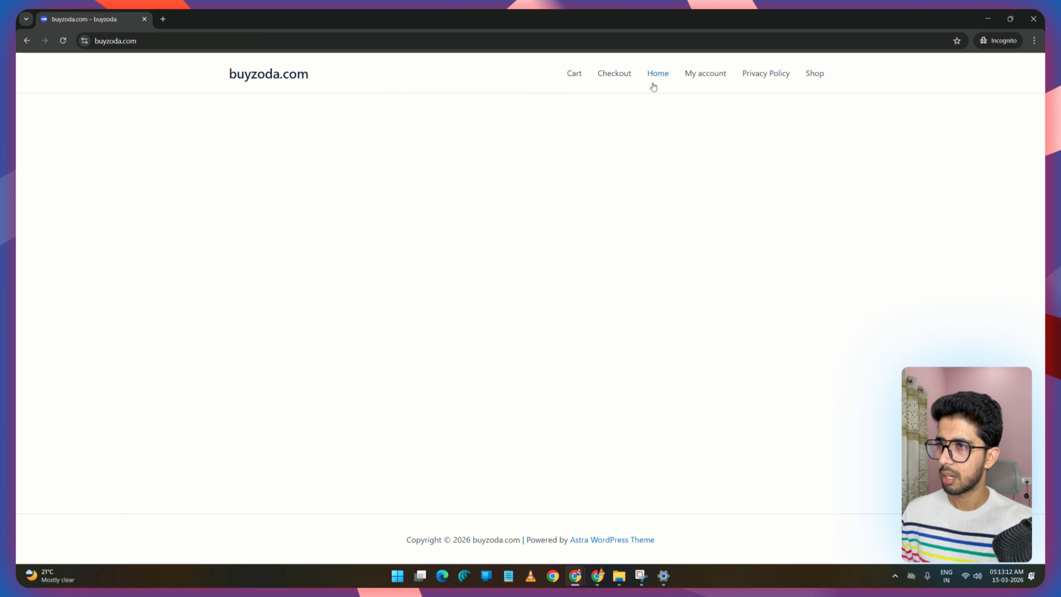
Step: Close the incognito window, set the site visibility back to Coming soon and save the changes
click(145, 19)
click(116, 234)
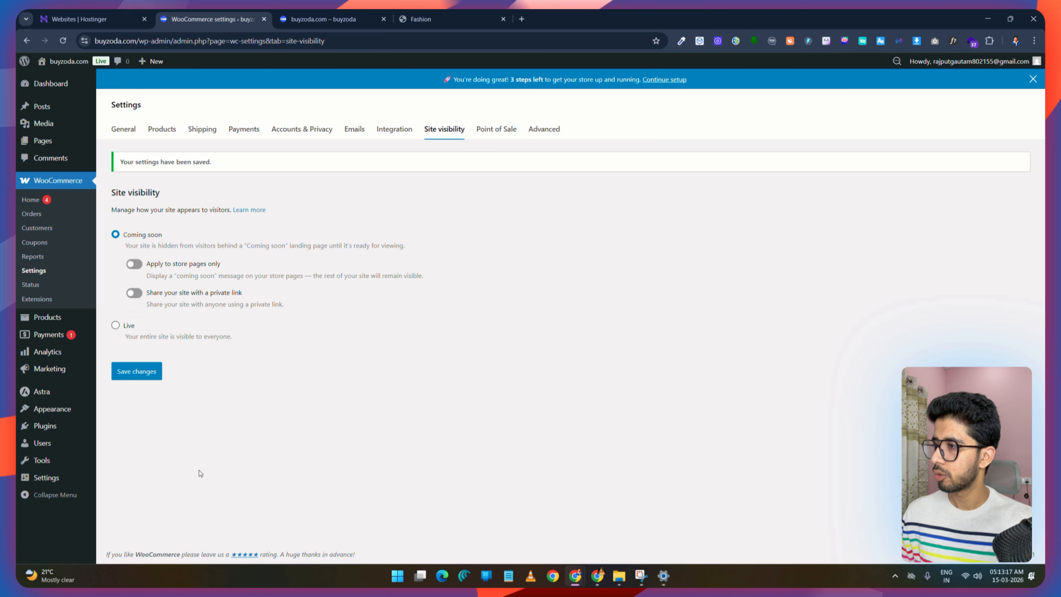
click(137, 368)
click(631, 352)
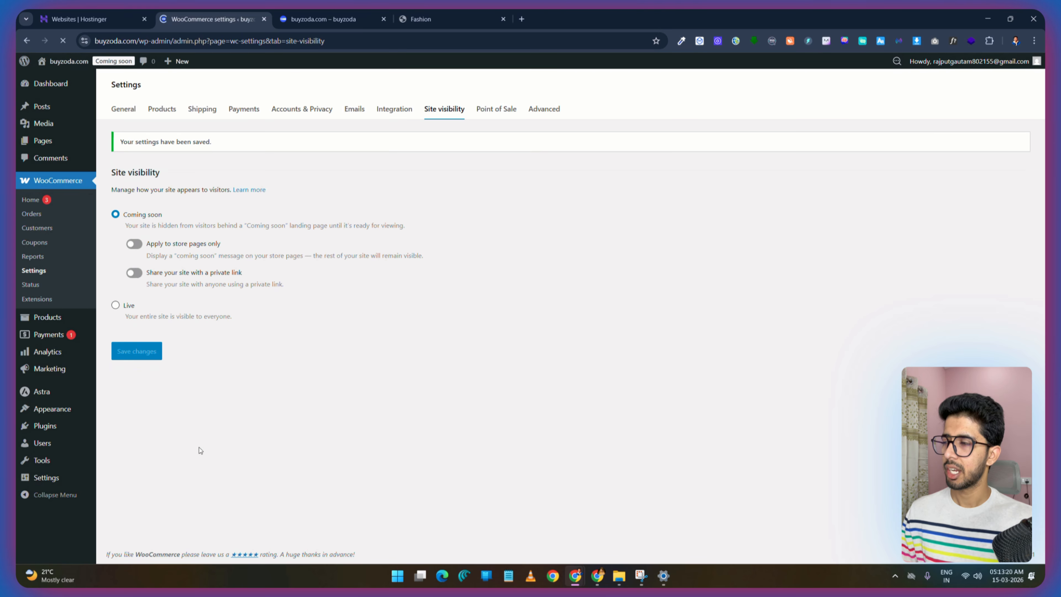
Step: Examine the Point of Sale store details and the Advanced page setup, including the Terms and conditions page selection
click(501, 131)
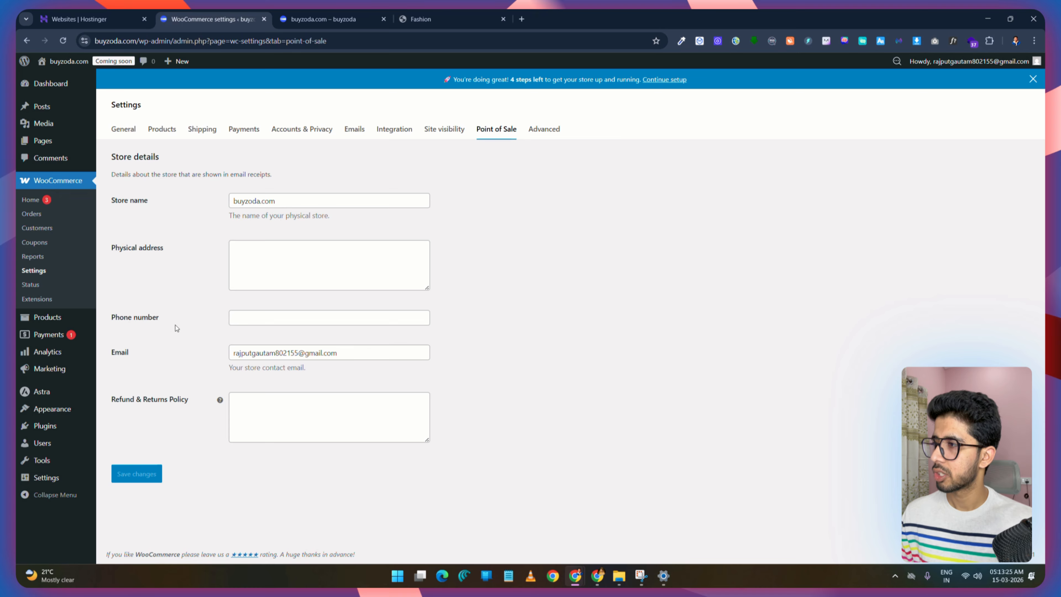
click(273, 256)
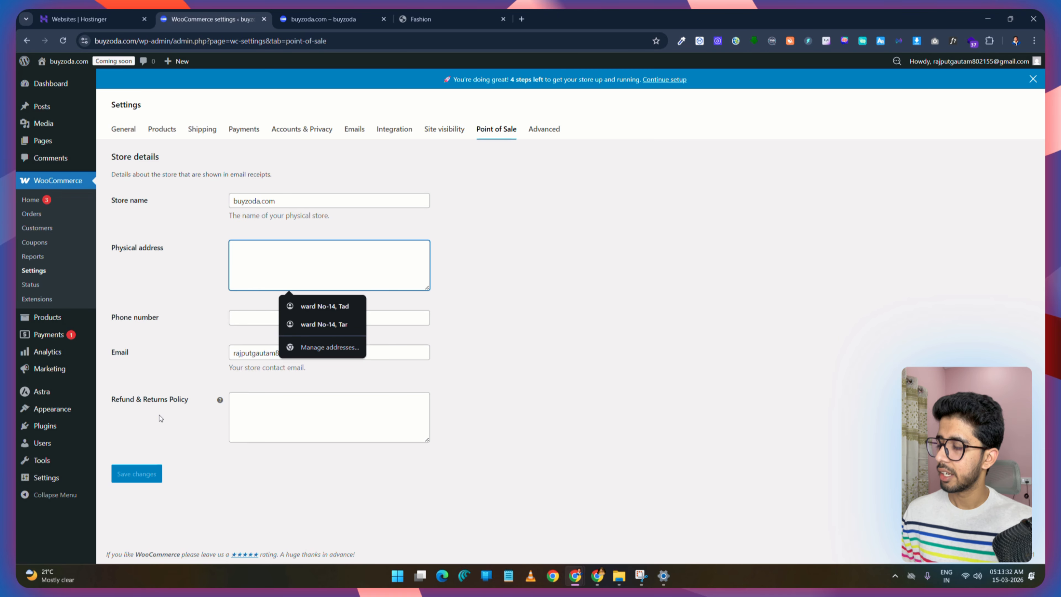
click(319, 402)
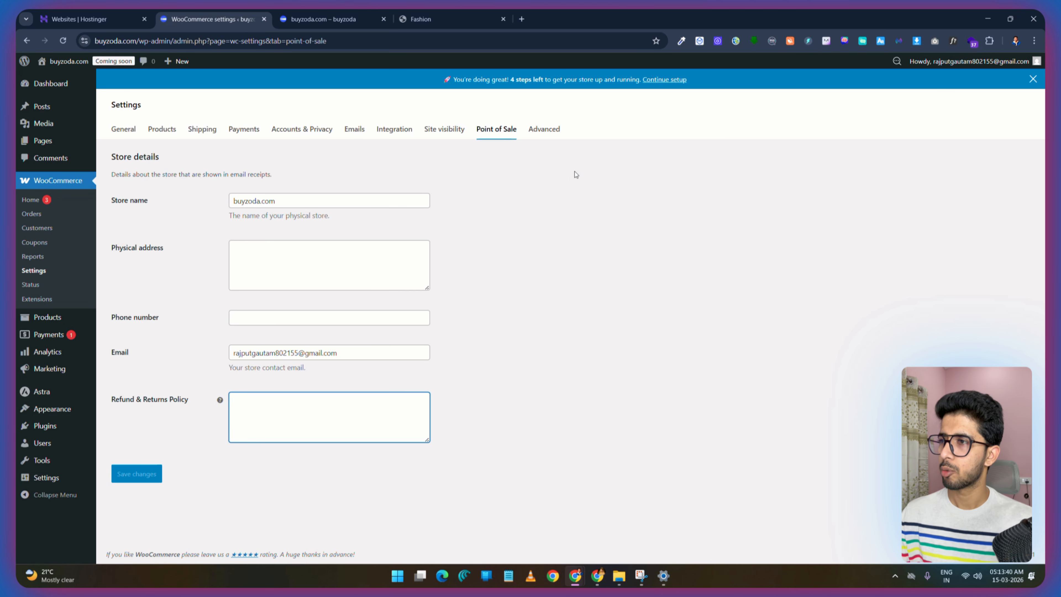
click(544, 130)
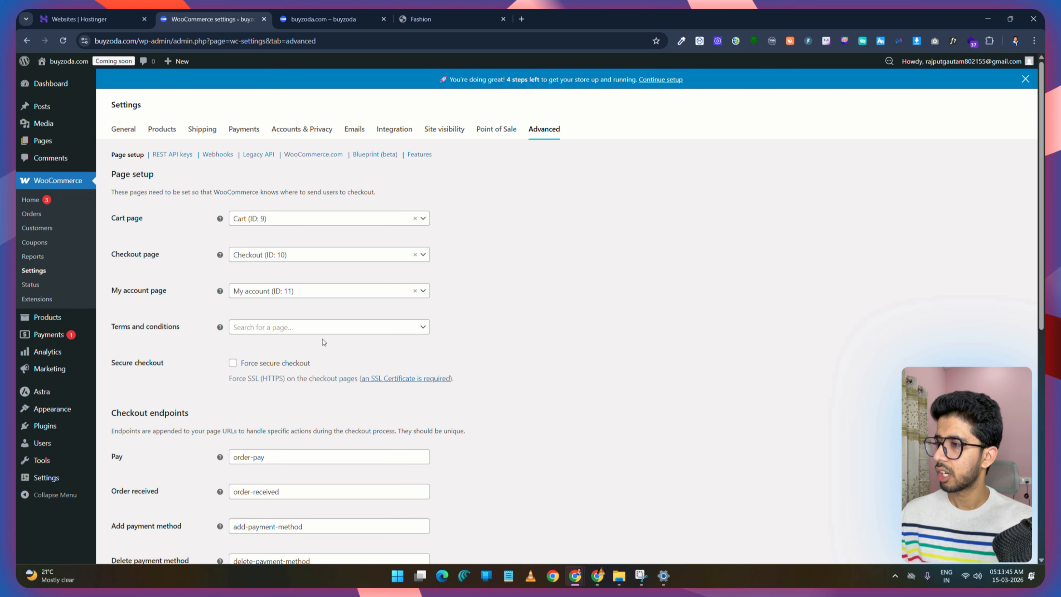
click(264, 331)
click(263, 330)
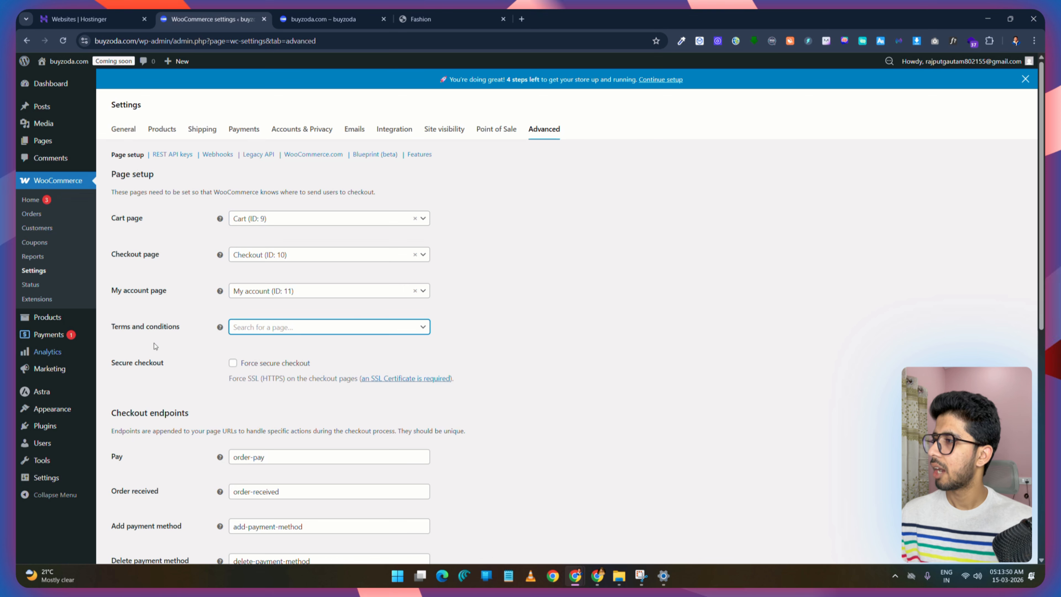
Step: Add a new page titled "Terms and Conditions"
click(48, 142)
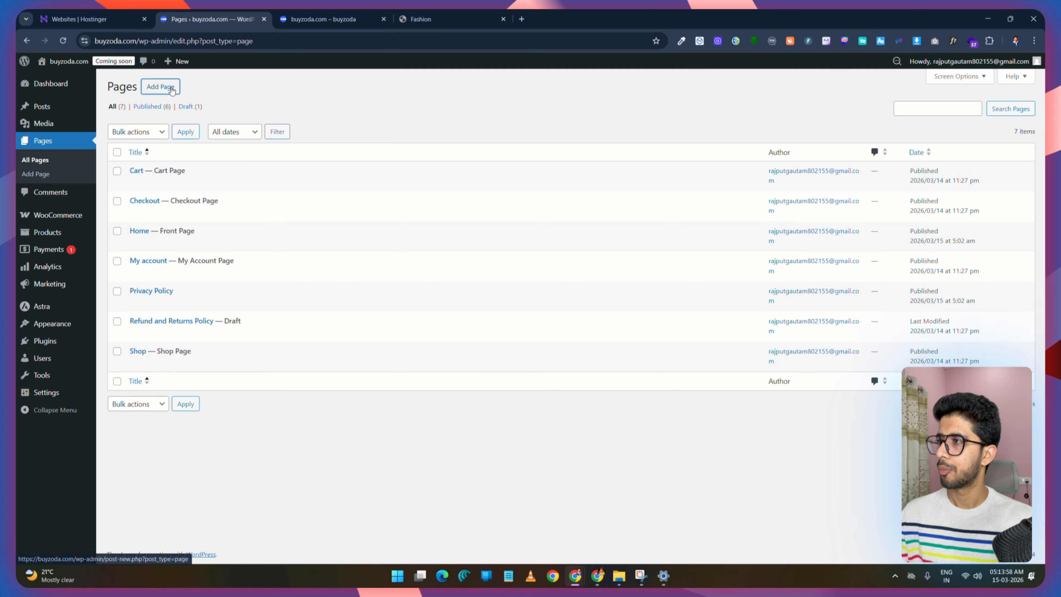
click(160, 86)
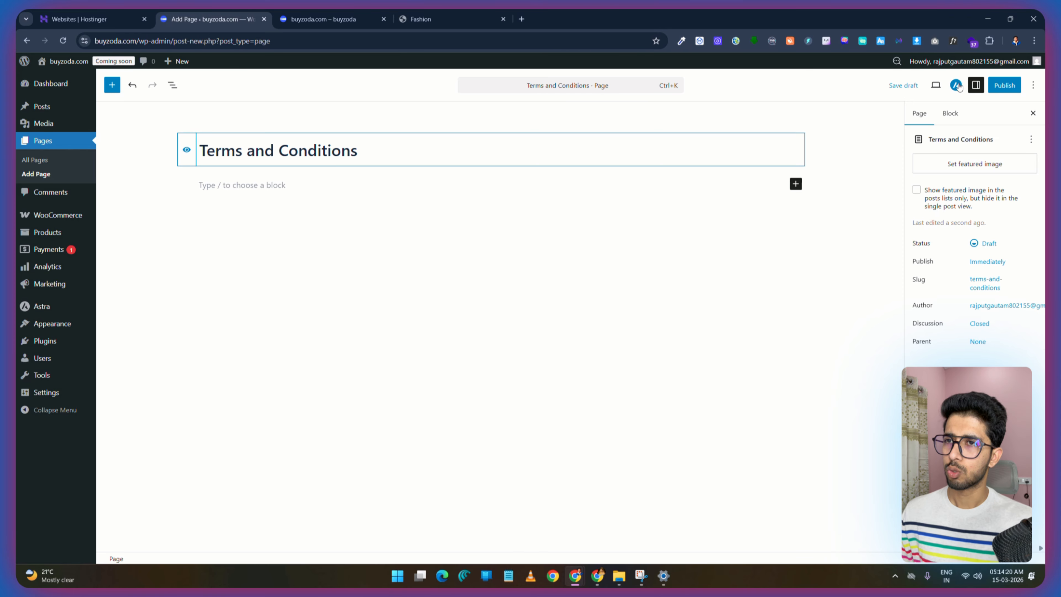
Step: Give the page a full-width container with no sidebar and a disabled banner area in its Astra settings, and publish it
click(956, 85)
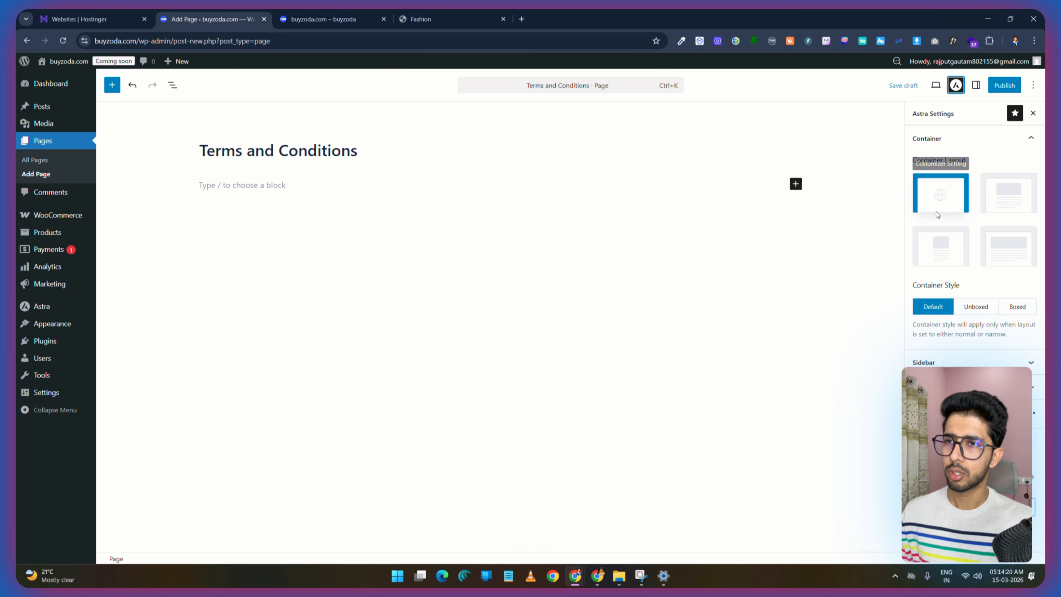
click(1020, 254)
click(953, 140)
click(956, 163)
click(1005, 221)
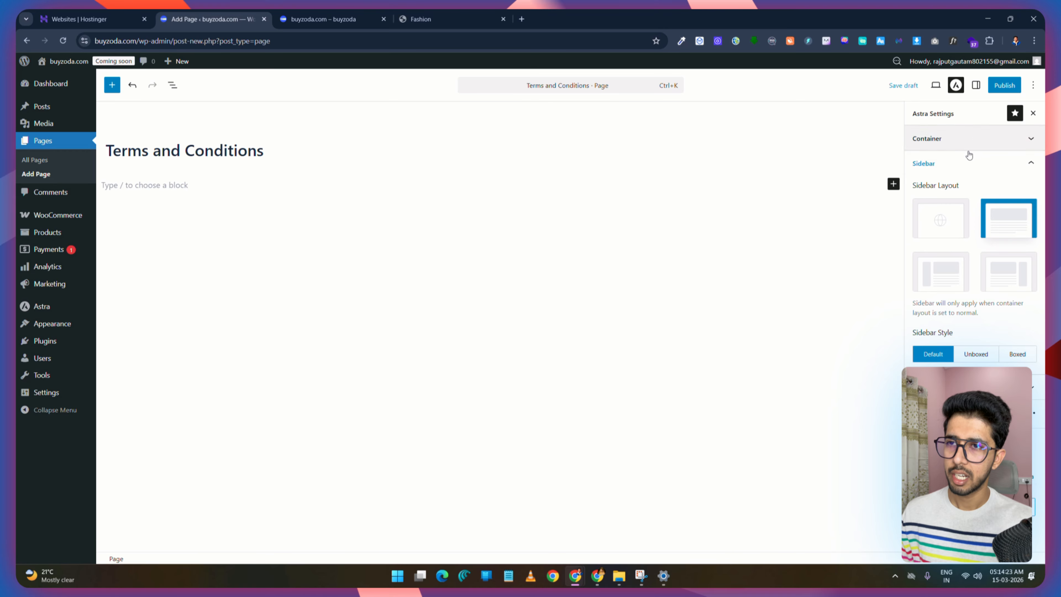
click(969, 164)
click(976, 191)
click(1029, 249)
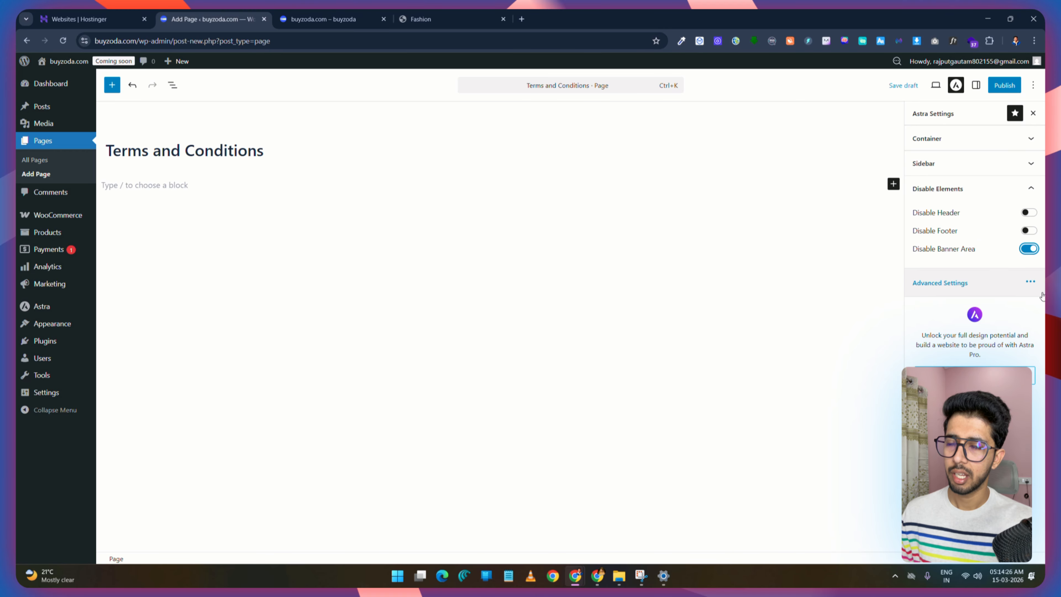
click(1004, 86)
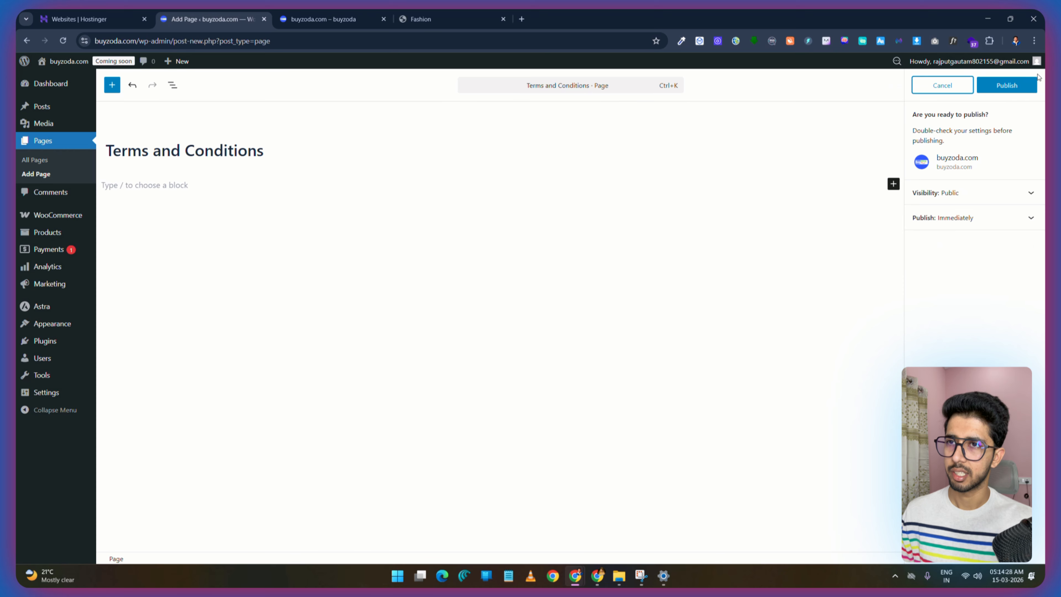
click(1031, 84)
Step: Assign Terms and Conditions as the store's terms page in WooCommerce's Advanced page setup and save the changes
mouse_move(80, 215)
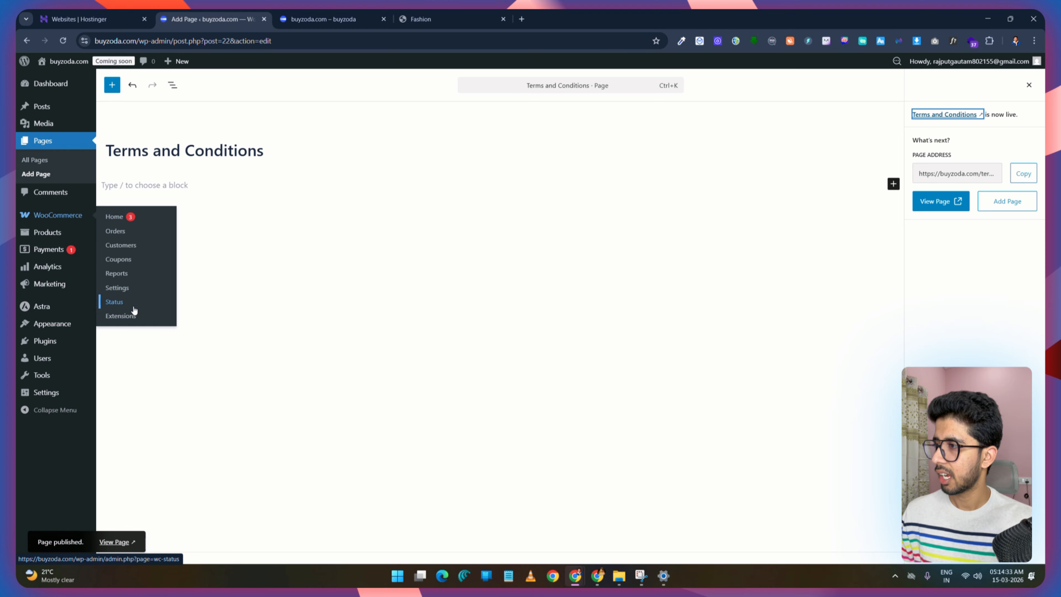
click(117, 288)
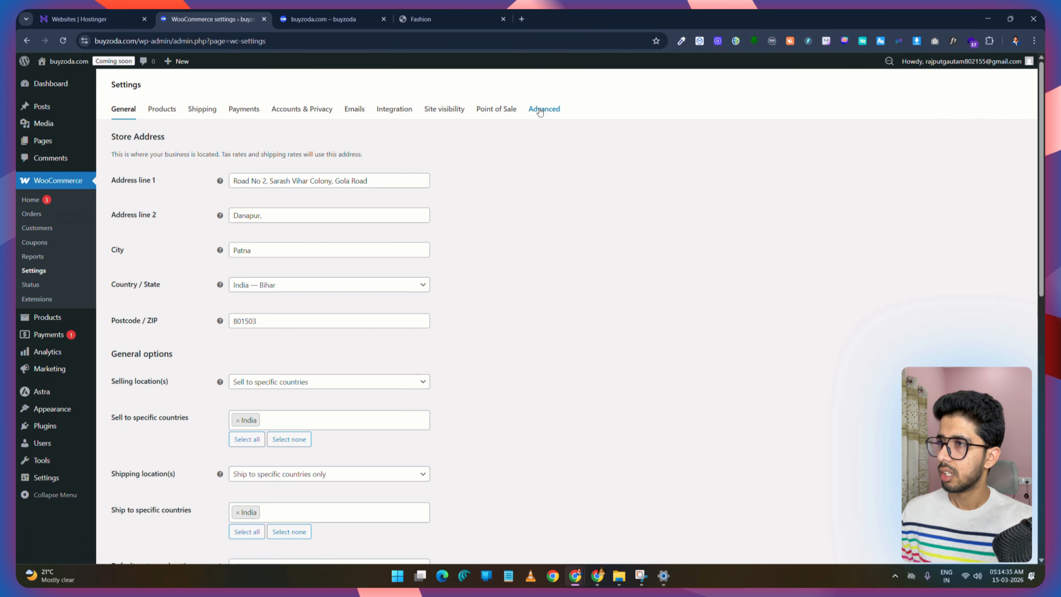
click(540, 130)
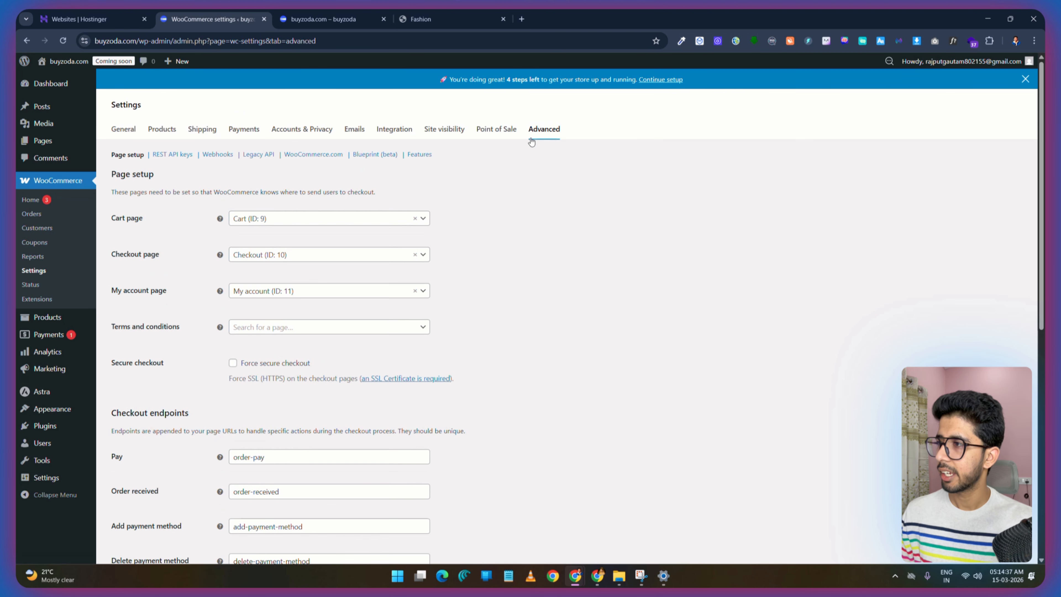
click(280, 330)
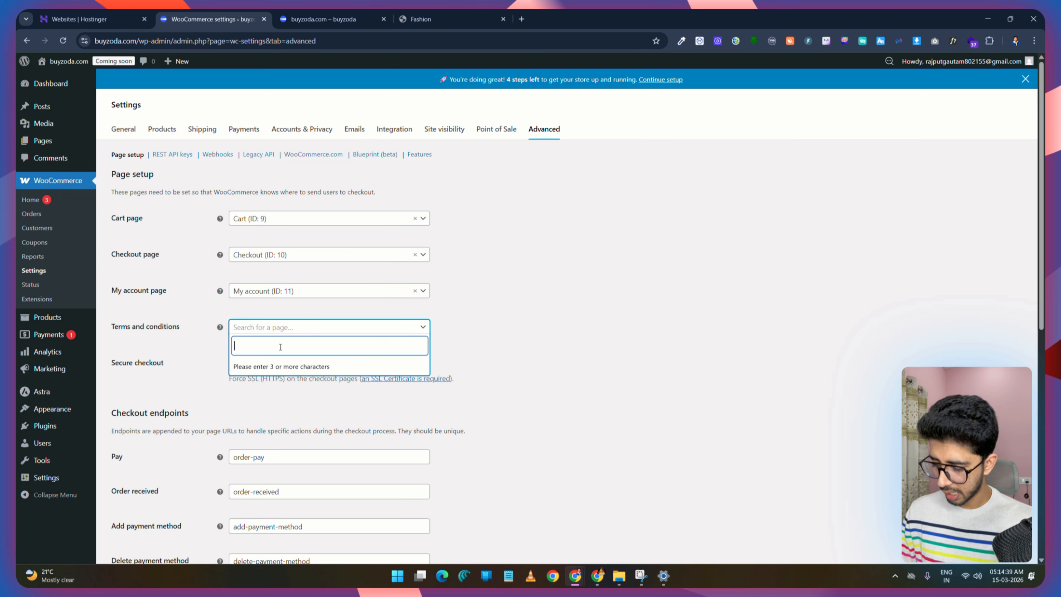
text(ter)
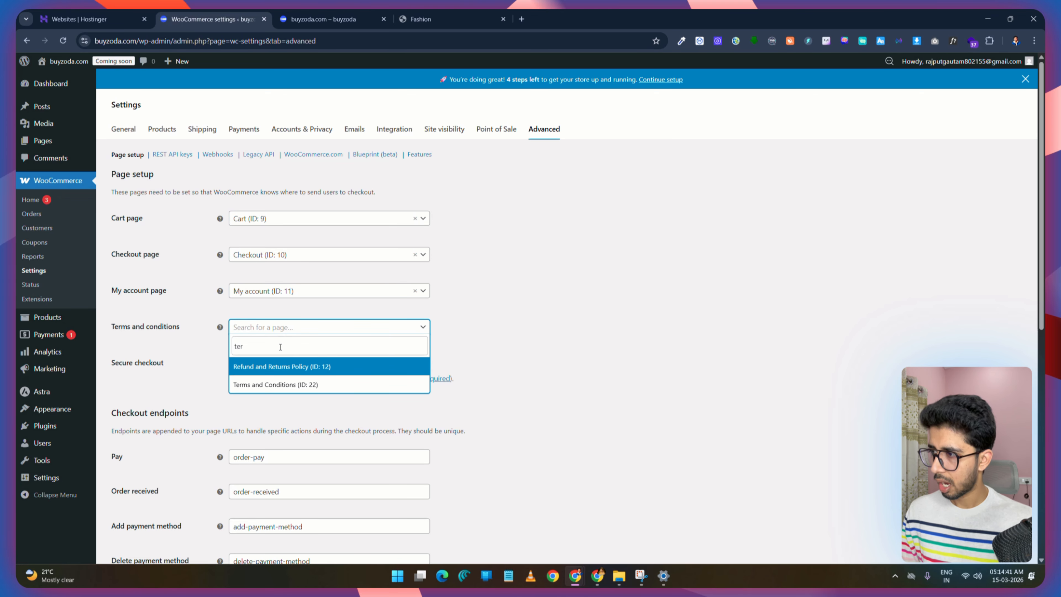
click(278, 384)
scroll(292, 335, down, 3)
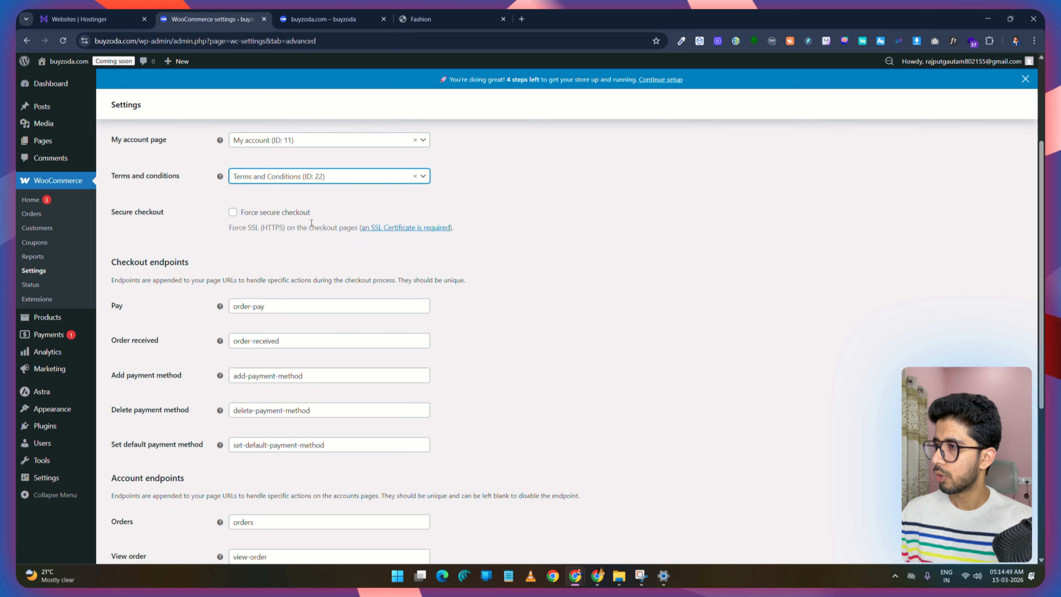
scroll(304, 244, down, 2)
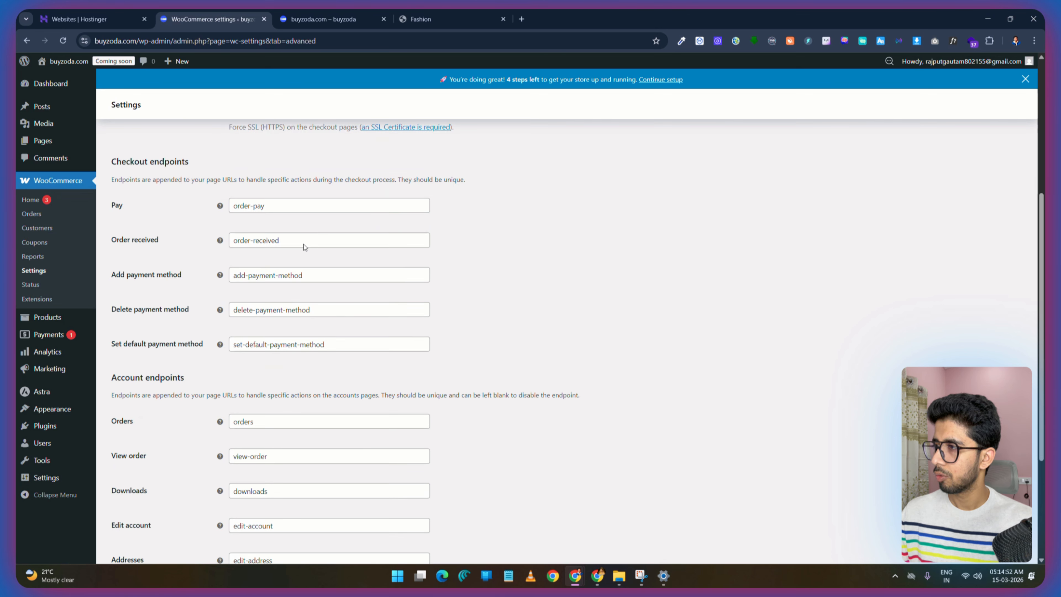
scroll(276, 264, down, 4)
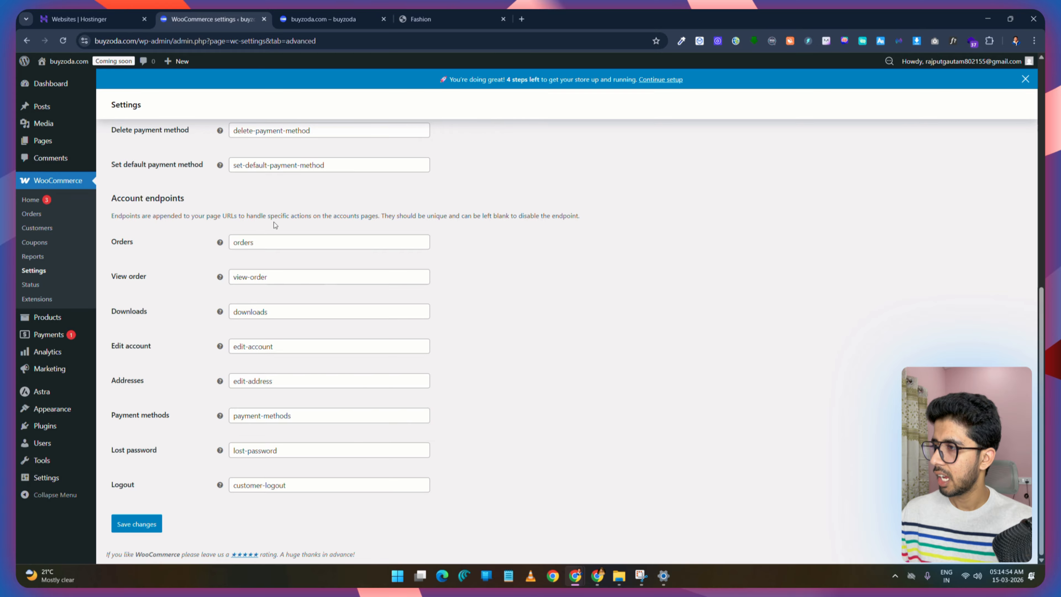
scroll(269, 251, up, 3)
scroll(268, 243, down, 3)
click(136, 523)
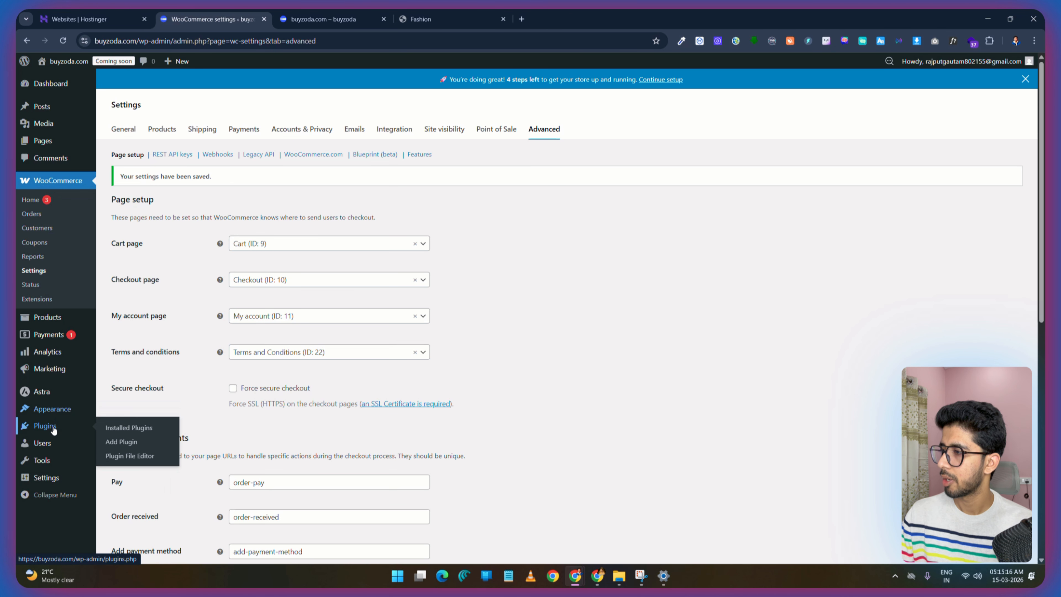
Step: Activate the installed Elementor plugin
click(43, 431)
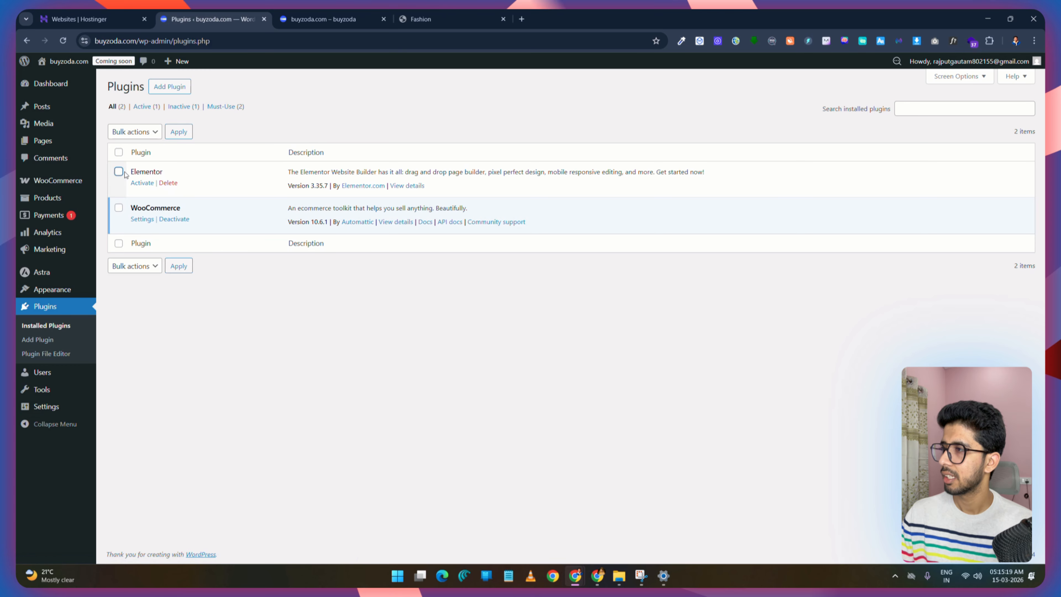
click(142, 182)
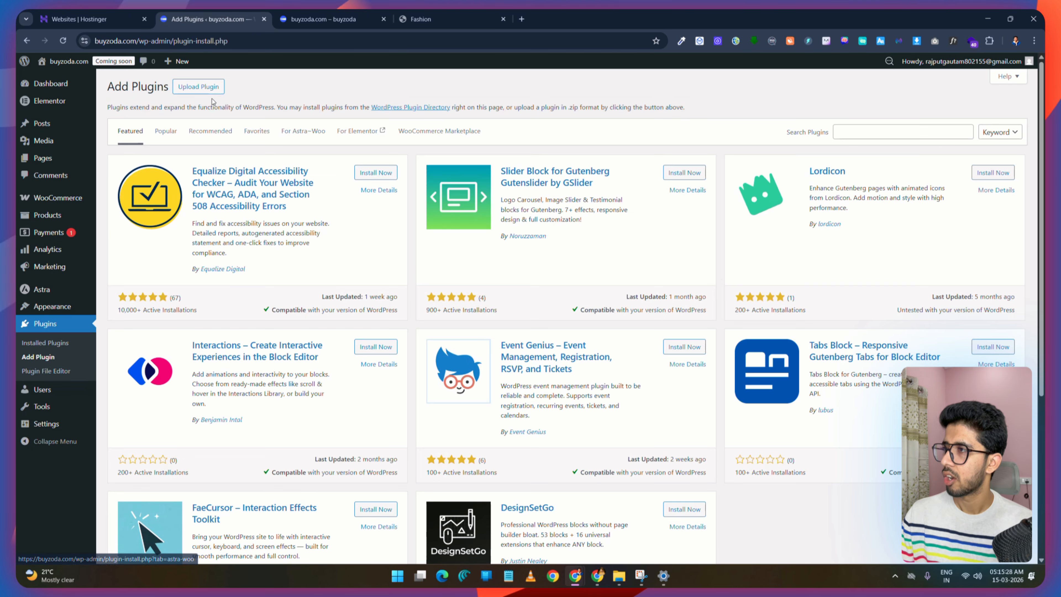
Step: Upload the pro-elementor zip from the Downloads folder as a plugin, and install and activate PRO Elements
click(200, 88)
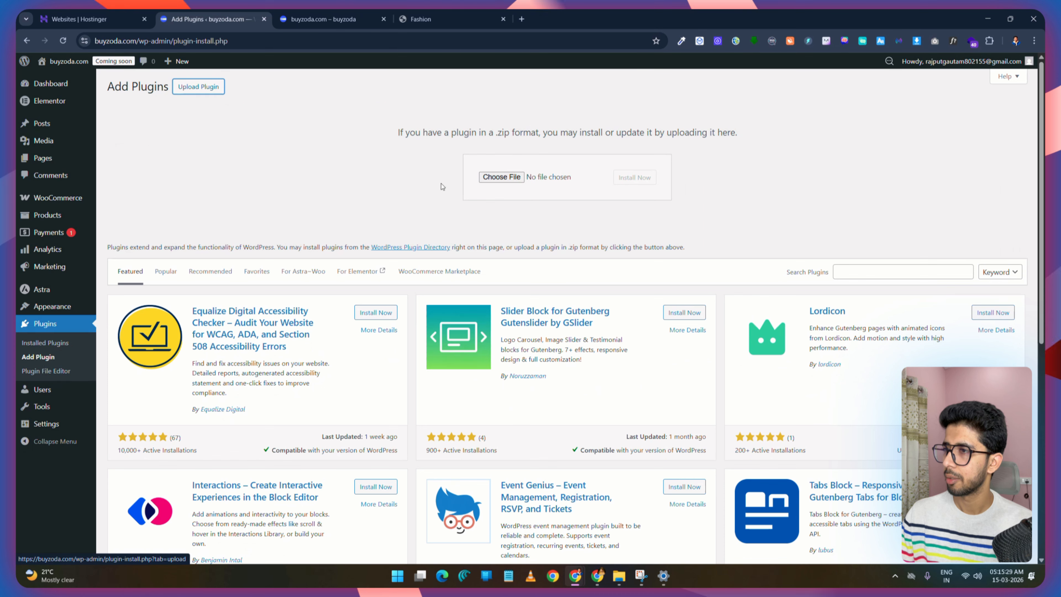
click(494, 177)
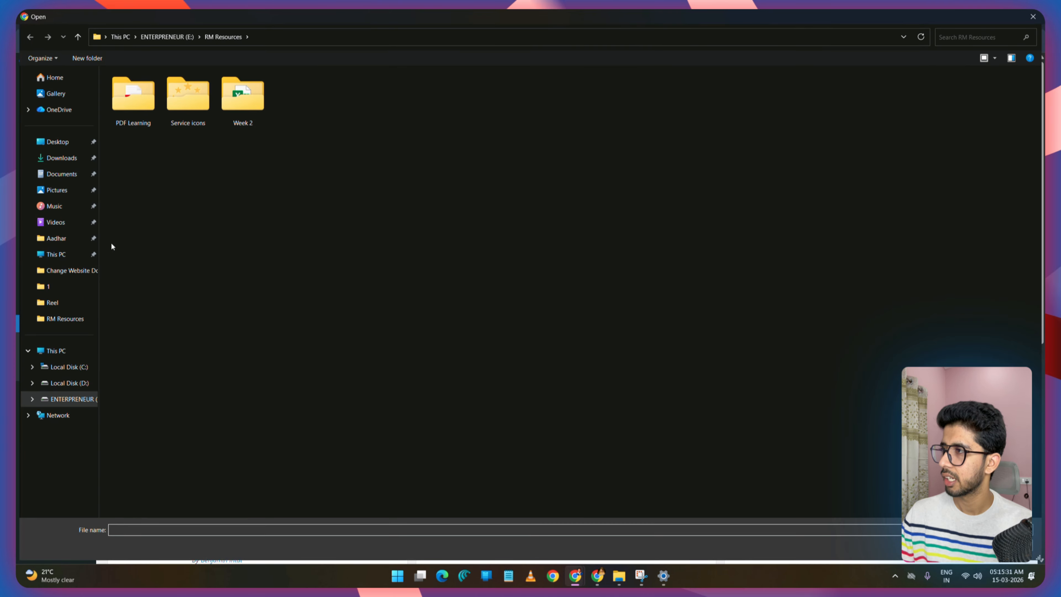
click(62, 158)
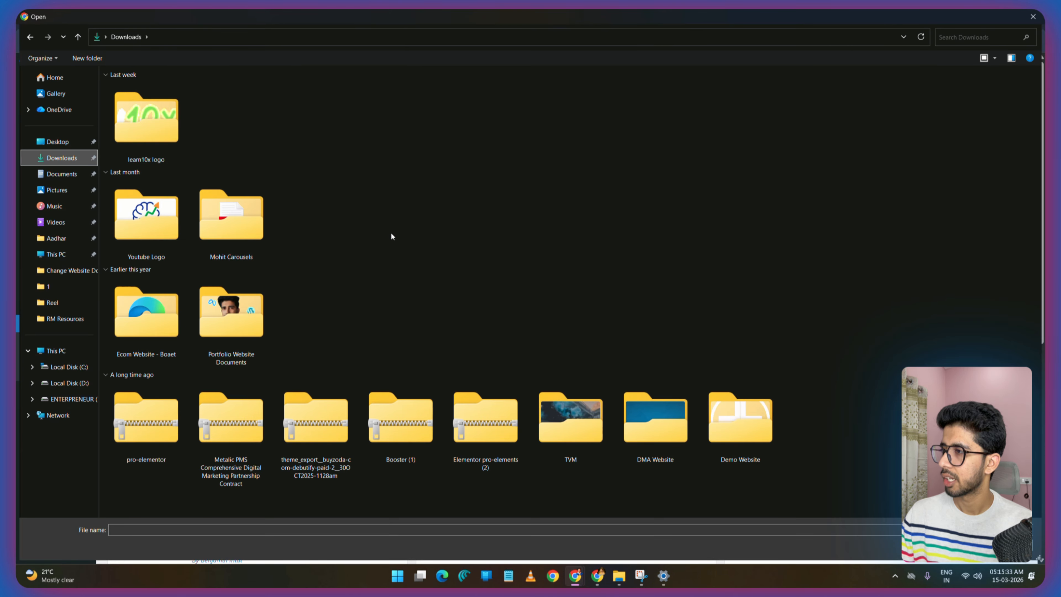
click(138, 460)
double_click(138, 460)
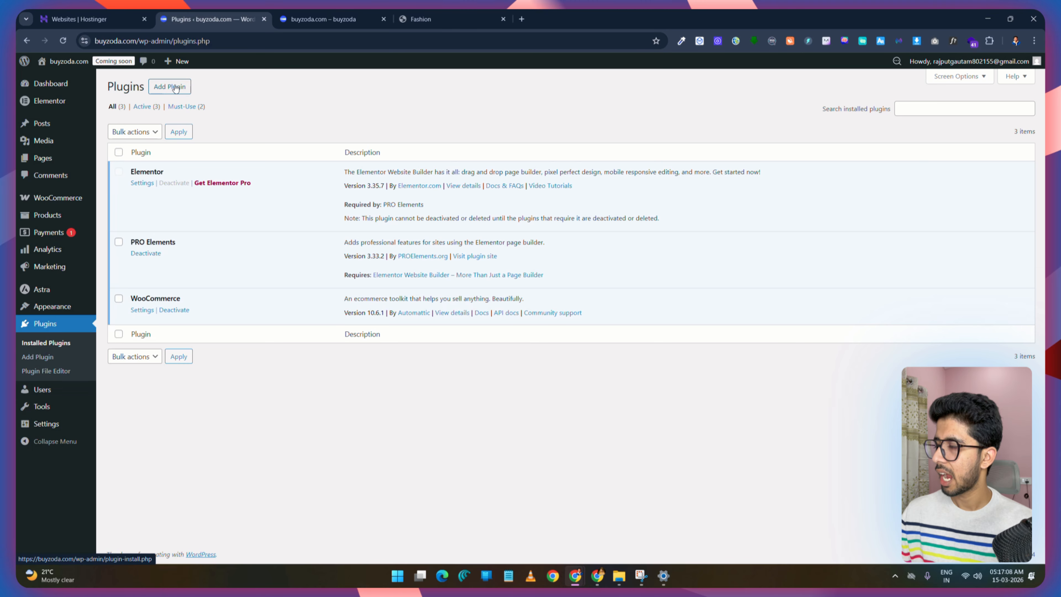
Step: Search the plugin directory for "elementor", install and activate ElementsKit Elementor Addons, and reload the installed plugins list
click(176, 87)
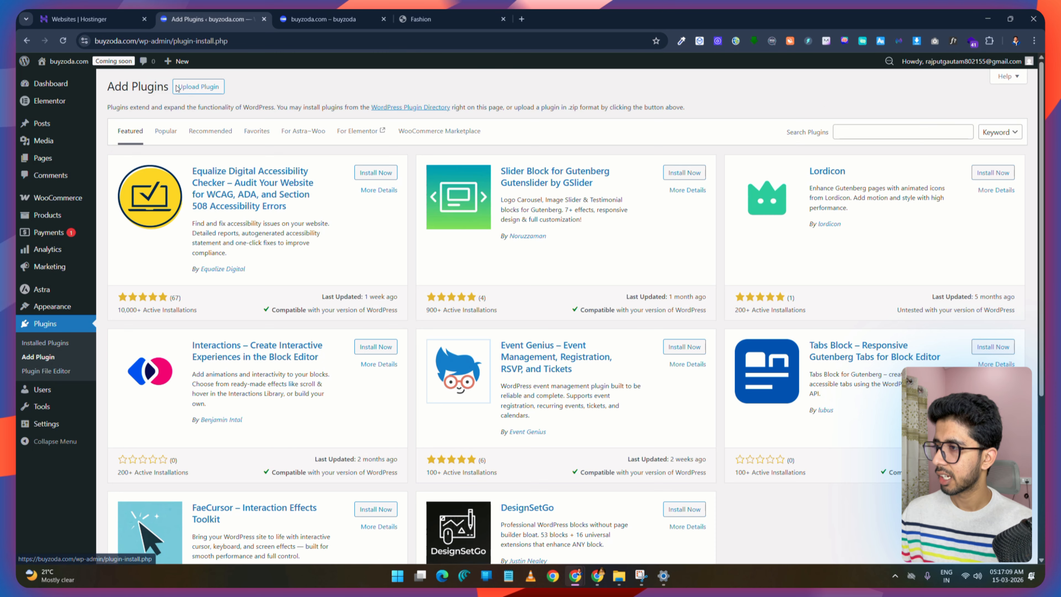
click(879, 132)
click(894, 155)
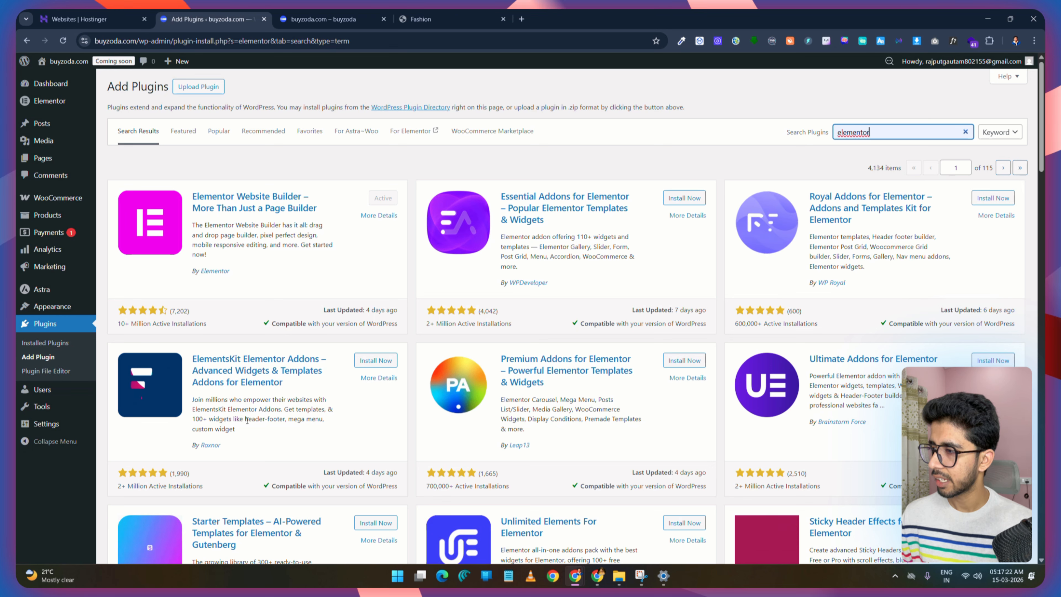
drag(246, 419, 244, 437)
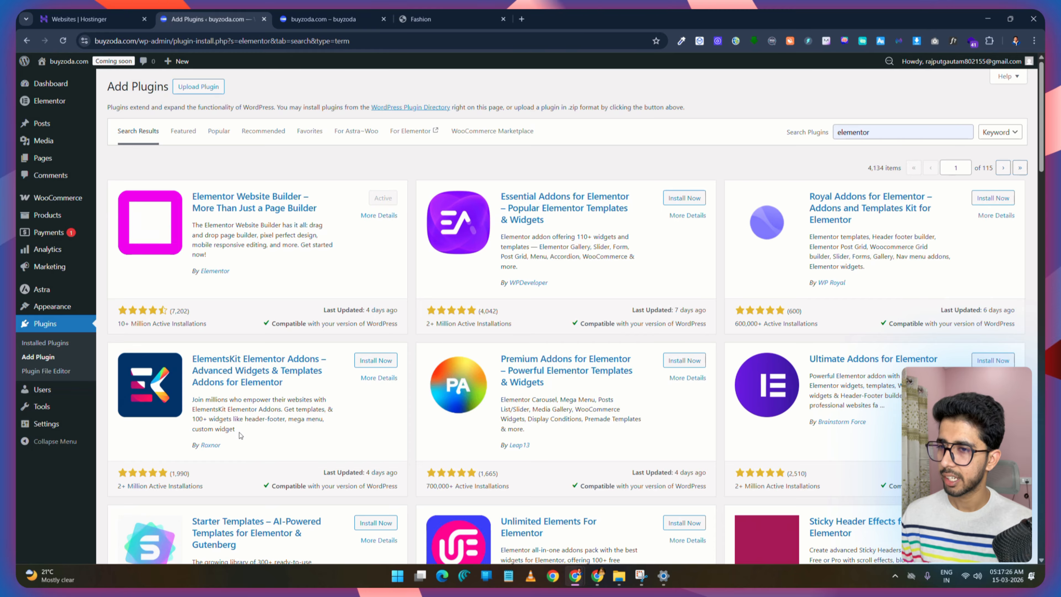
click(386, 361)
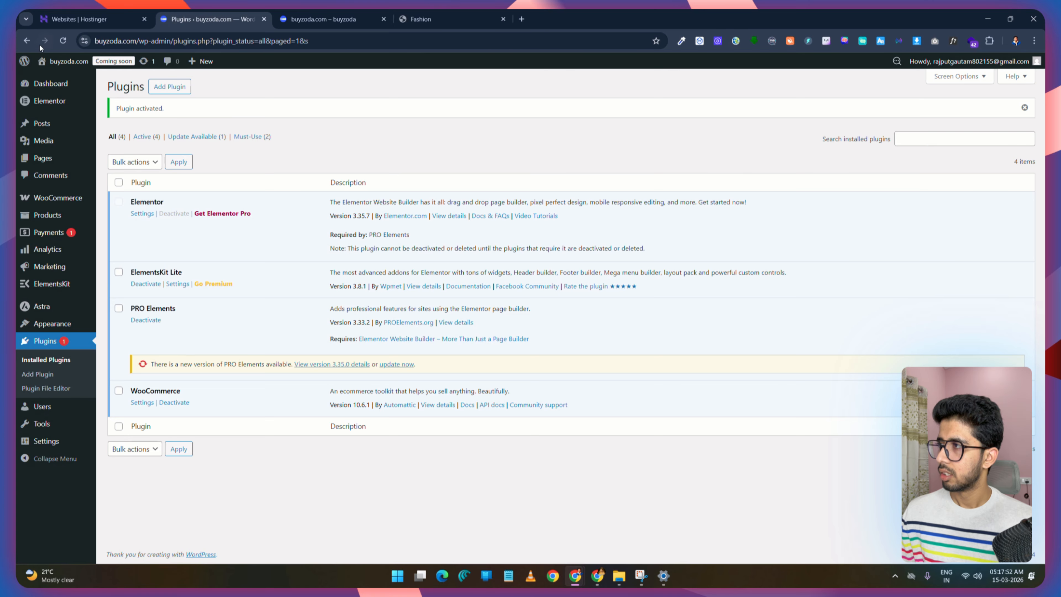
click(62, 43)
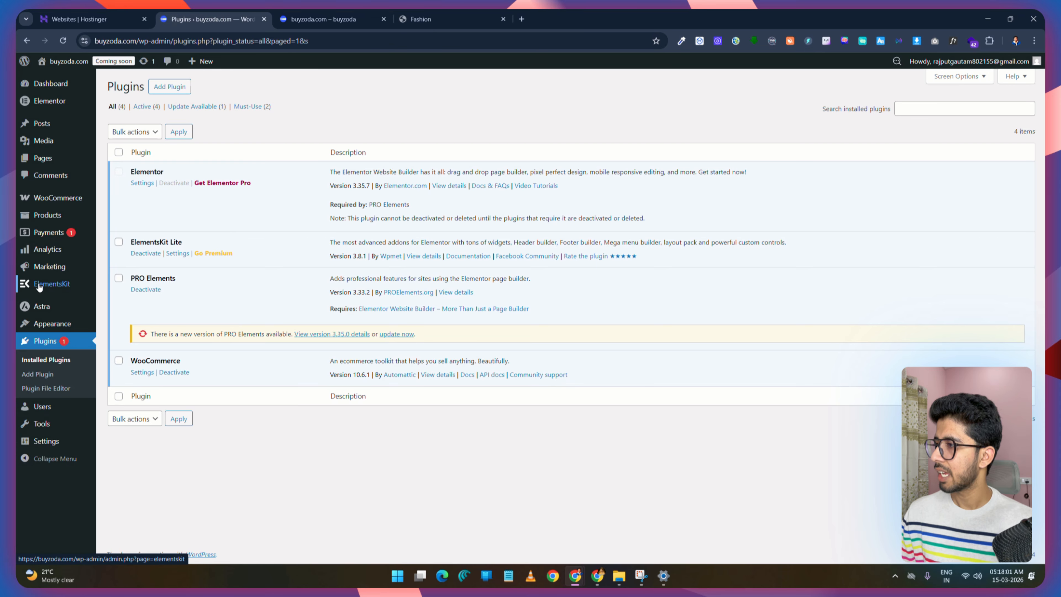
Step: Open the ElementsKit setup and enable the Contact Form7, Fluent Forms and WPForms widgets in the Form group
mouse_move(44, 287)
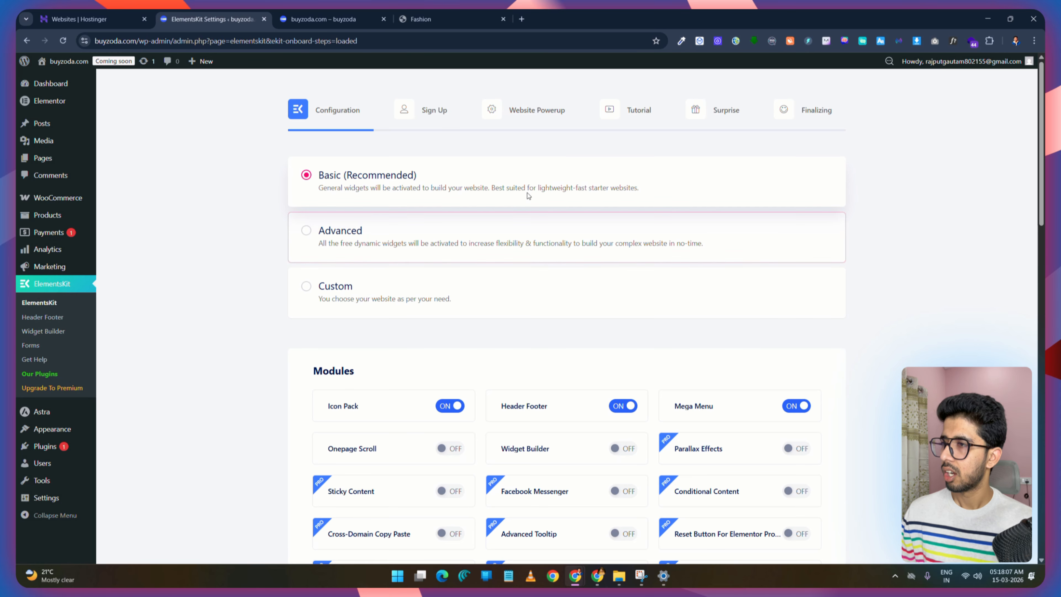
scroll(621, 246, down, 15)
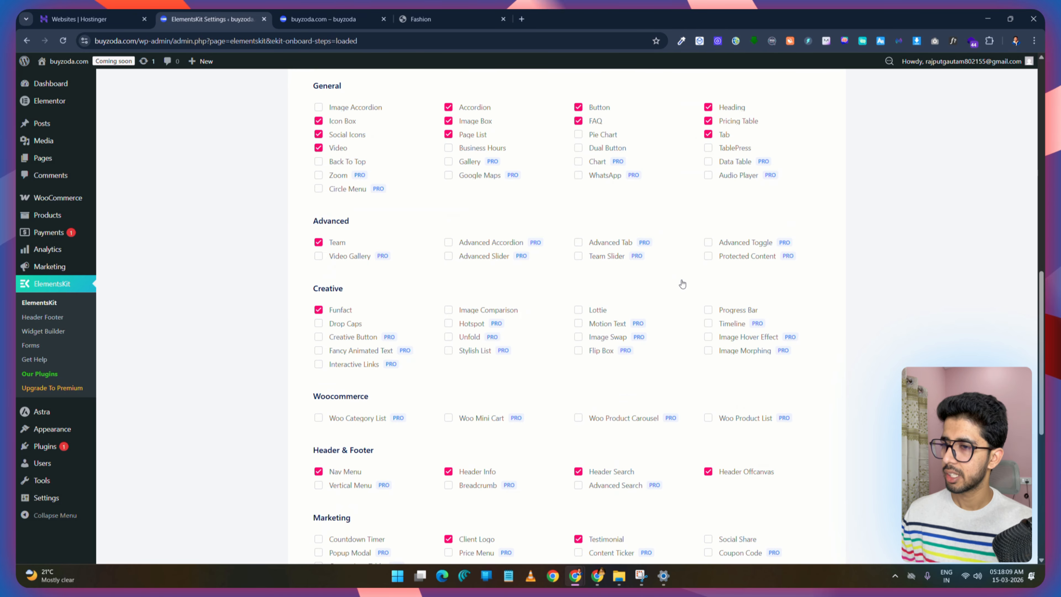
scroll(682, 284, down, 9)
scroll(682, 284, up, 3)
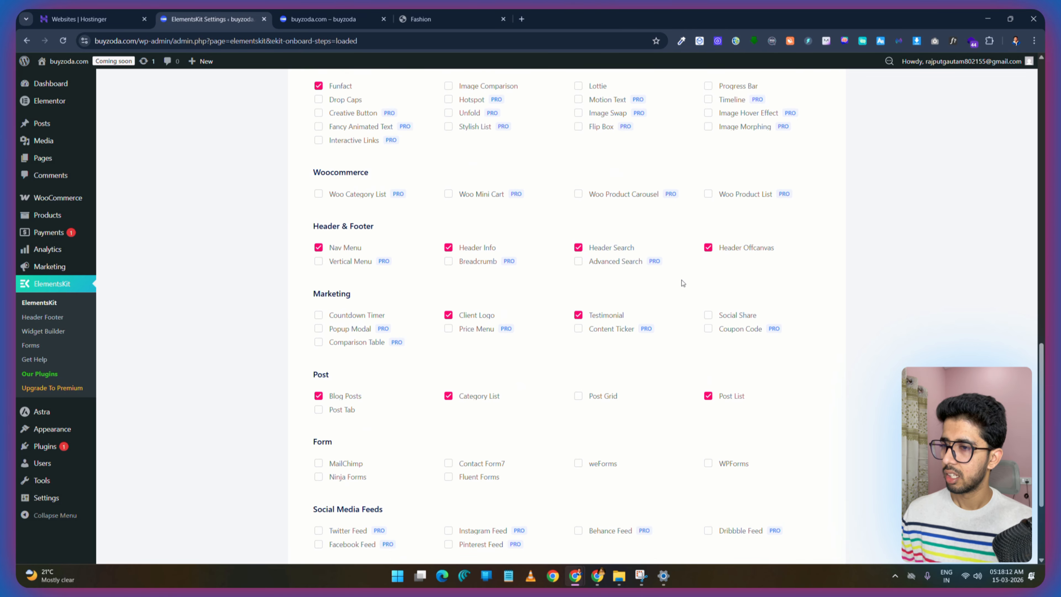
scroll(682, 283, down, 3)
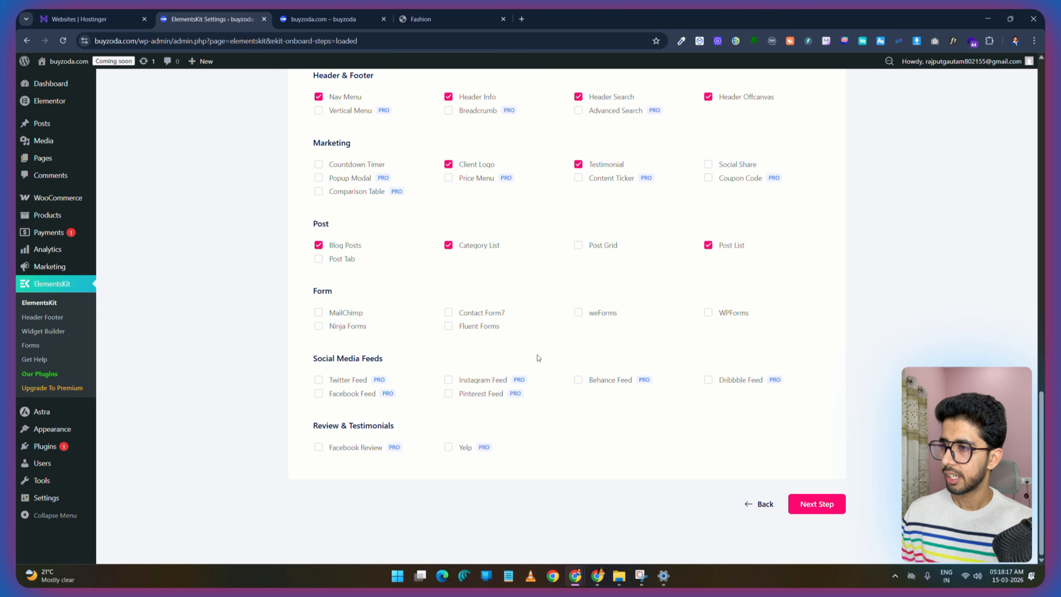
click(449, 313)
click(448, 326)
click(578, 312)
click(709, 313)
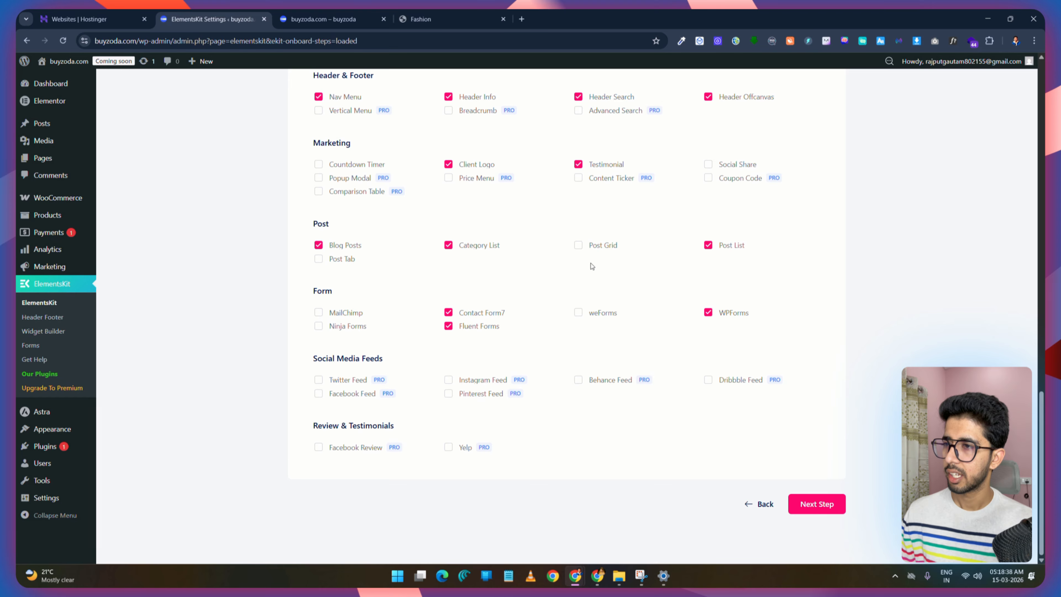
Step: Enable the Post Grid widget in the Post group and the Social Share and Countdown Timer widgets in the Marketing group
click(579, 245)
scroll(685, 232, up, 2)
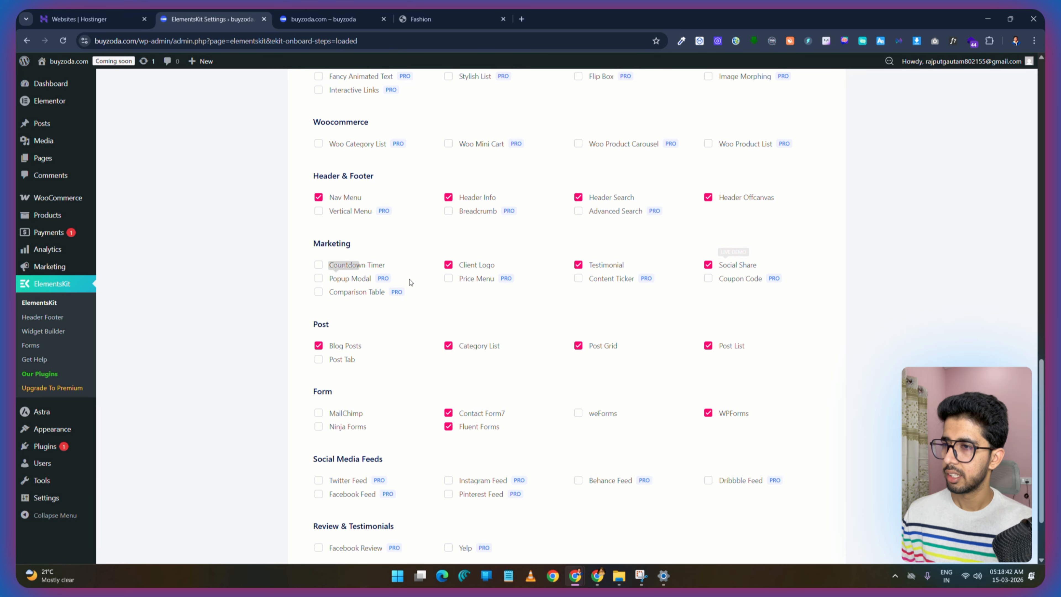
click(319, 264)
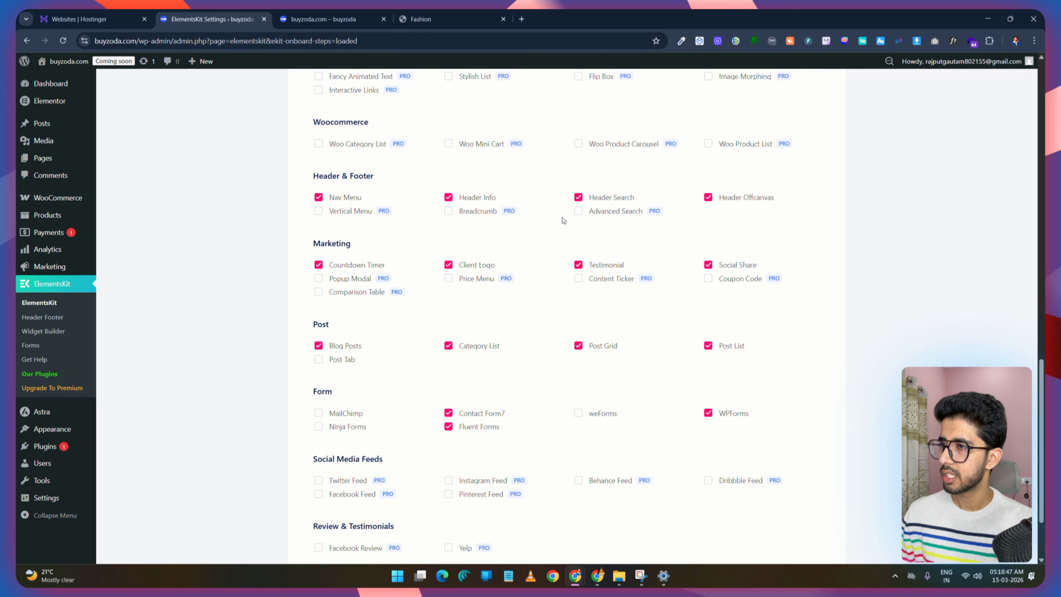
Step: Enable the Progress Bar, Lottie, Image Comparison and Drop Caps widgets in the Creative group
scroll(350, 196, up, 1)
scroll(623, 201, up, 3)
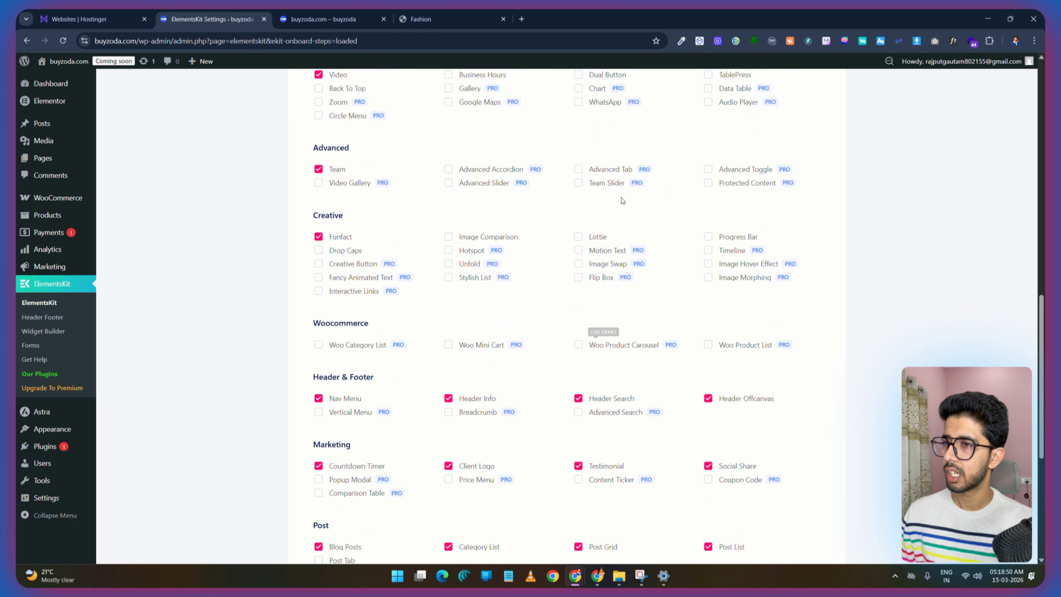
click(708, 237)
click(578, 237)
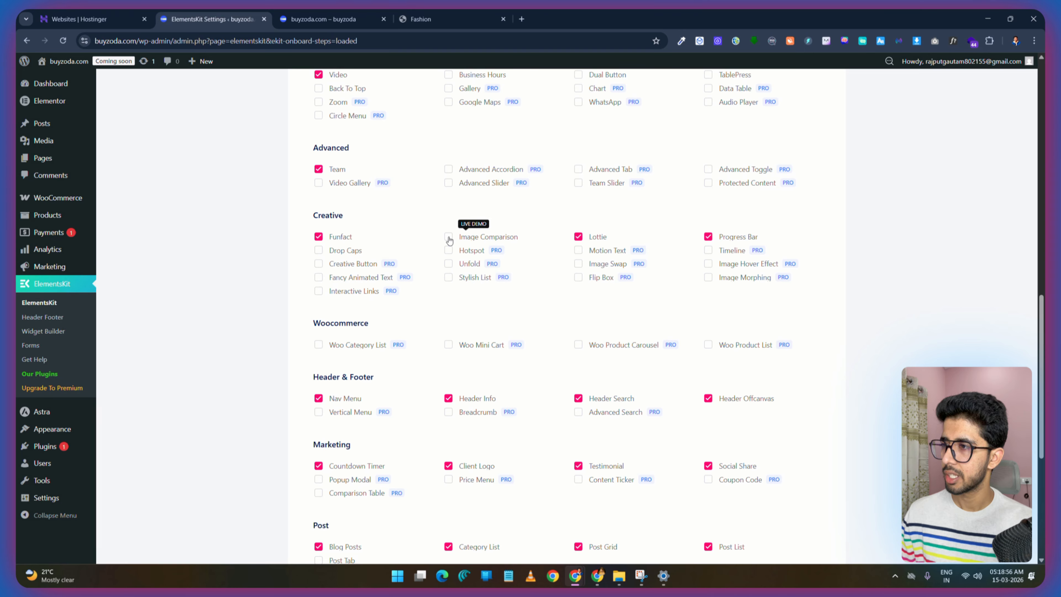
click(318, 250)
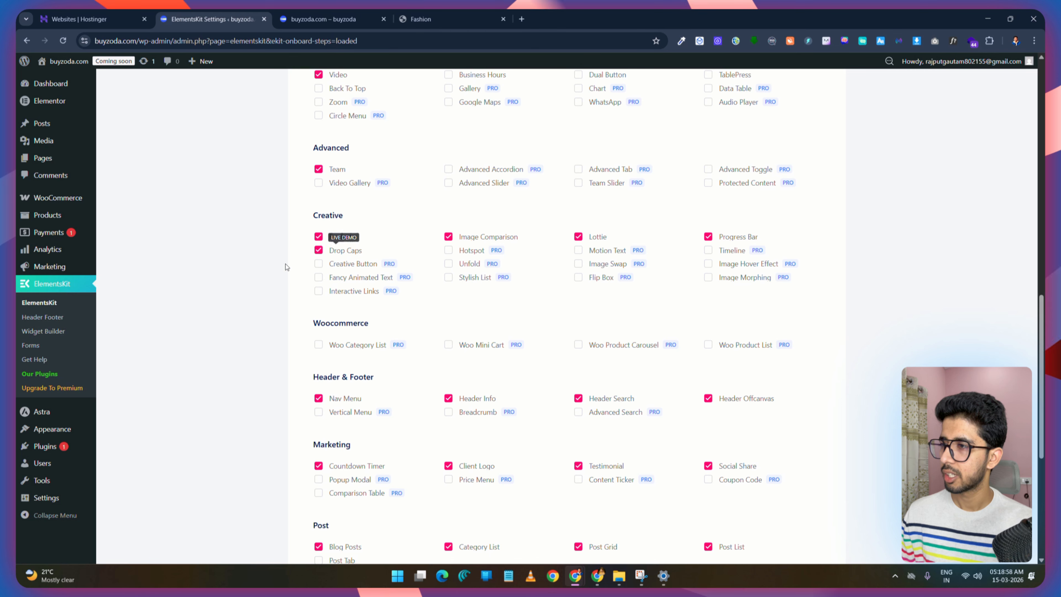
Step: Enable the Dual Button and TablePress widgets in the General group and proceed to the setup's sign-up stage
scroll(783, 224, up, 5)
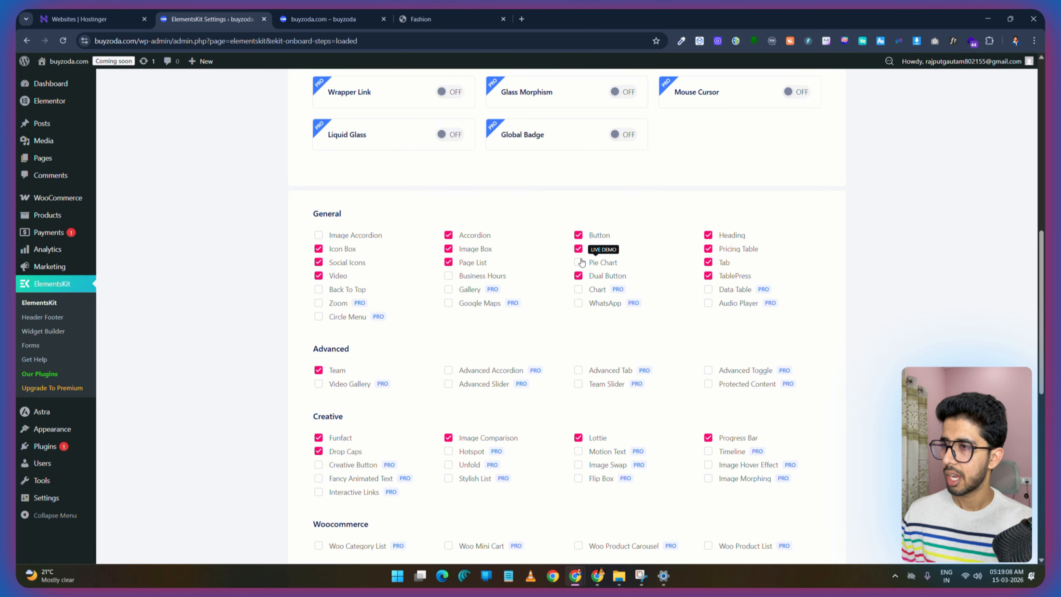
scroll(659, 227, up, 10)
scroll(660, 226, down, 20)
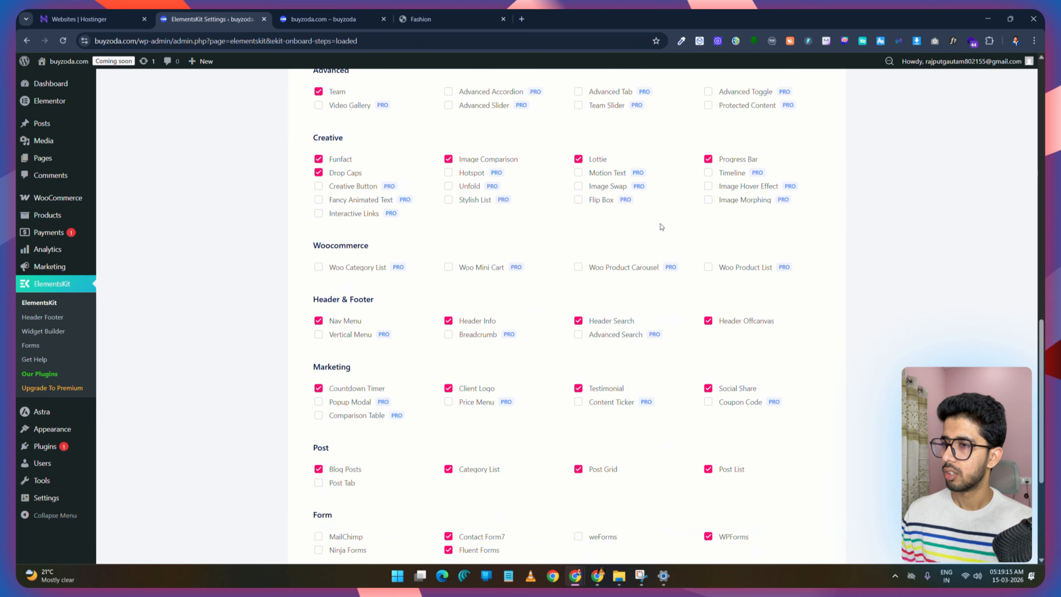
click(817, 504)
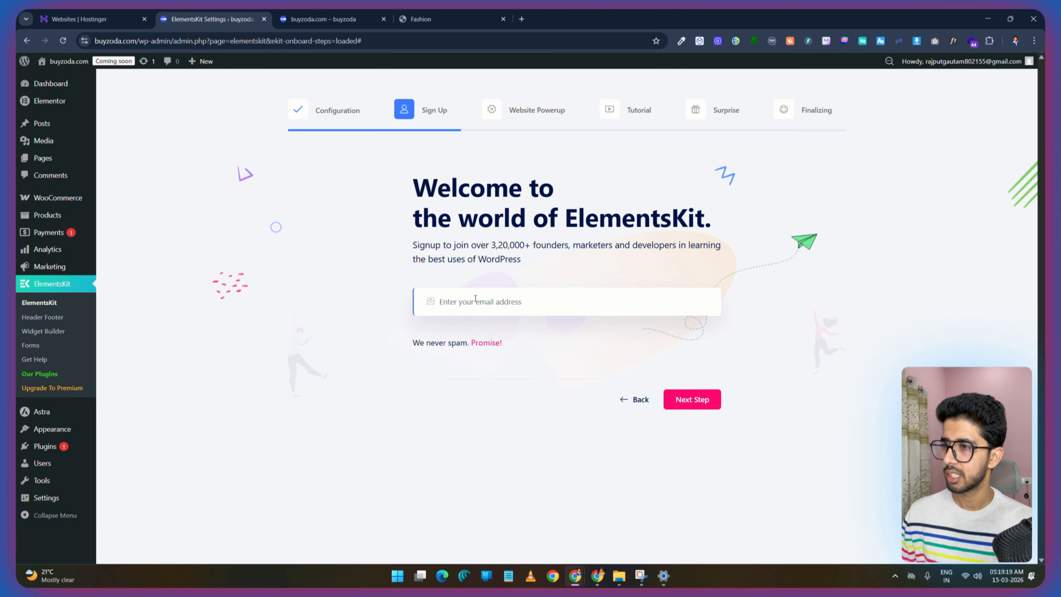
Step: Complete the remaining ElementsKit setup stages without entering an email or enabling extra plugins, and dismiss the dashboard's promotional notices
click(706, 404)
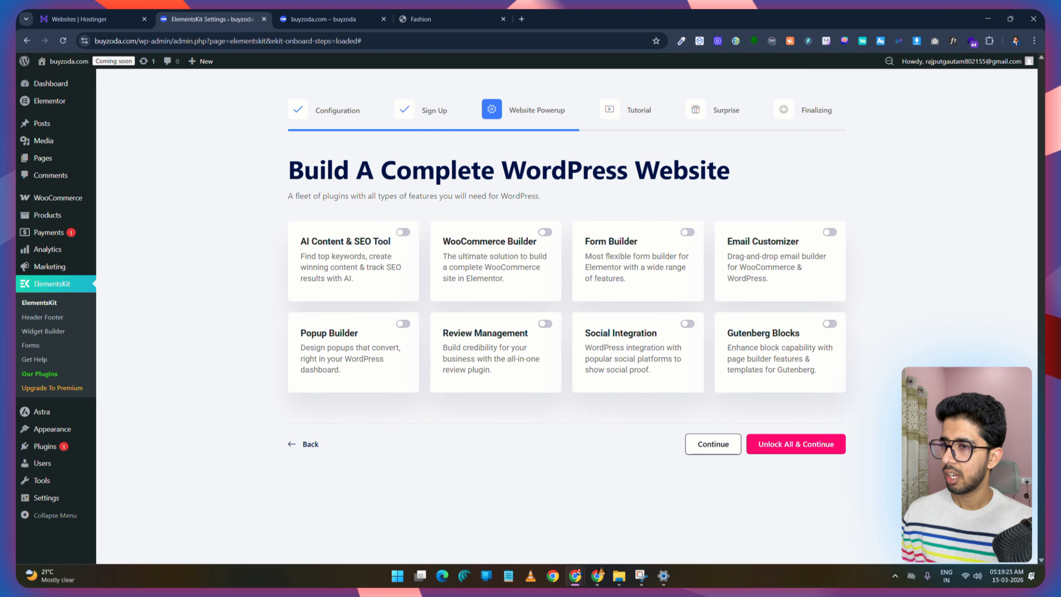
click(736, 451)
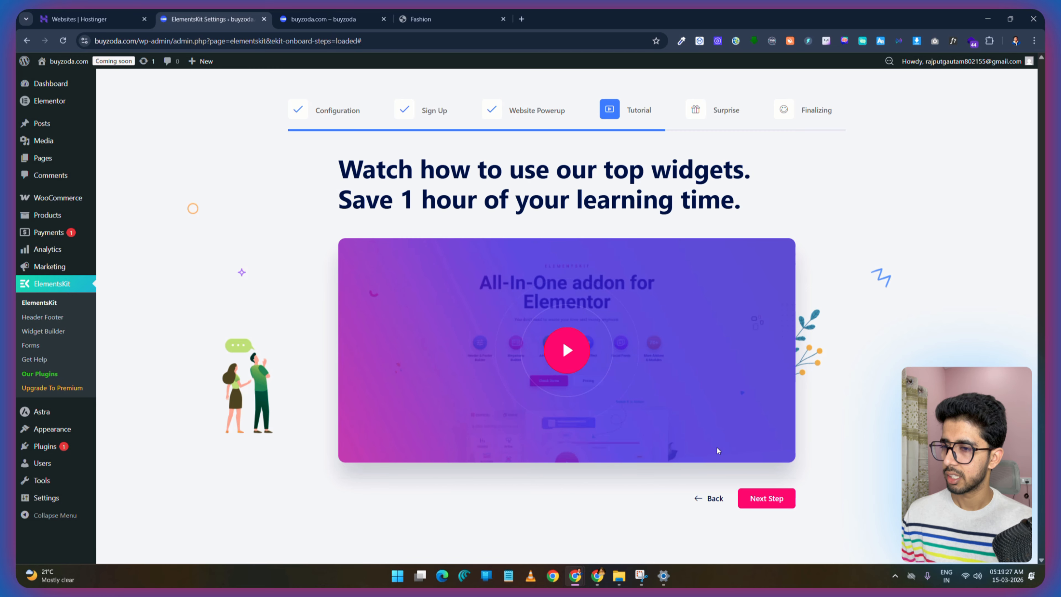
click(708, 498)
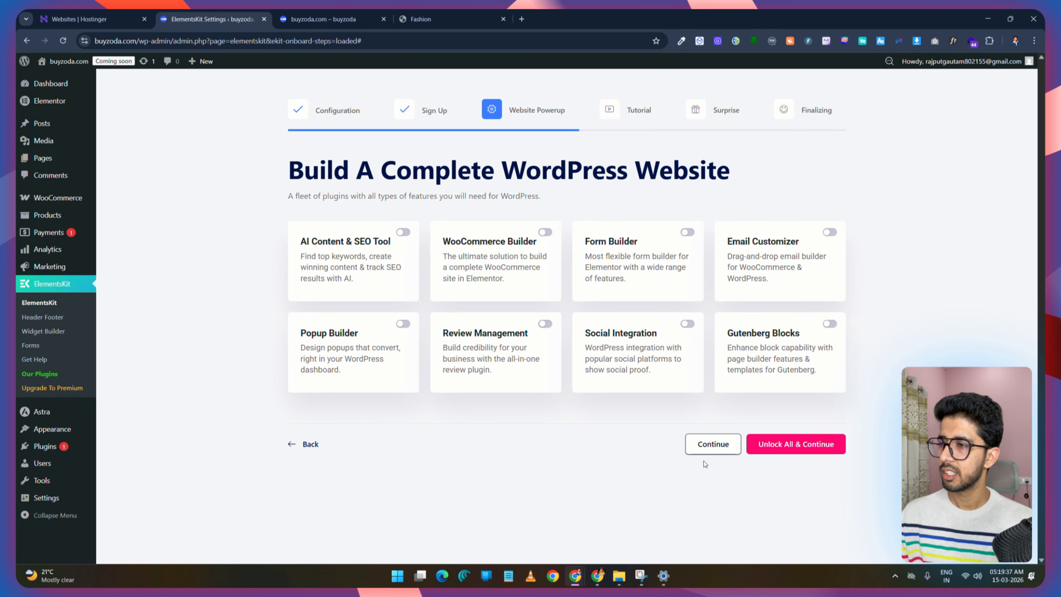
click(713, 444)
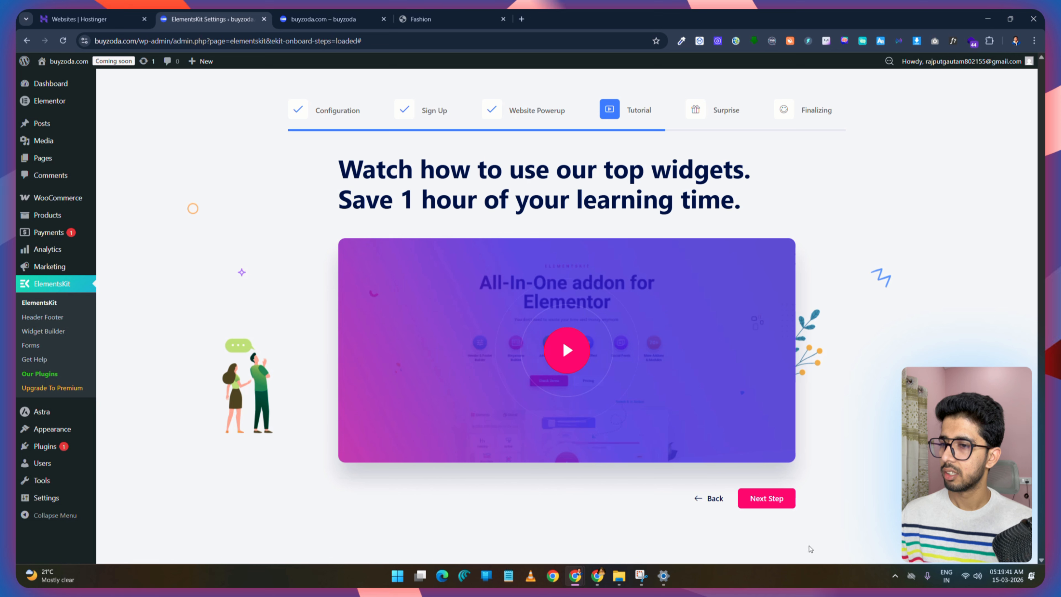
click(773, 505)
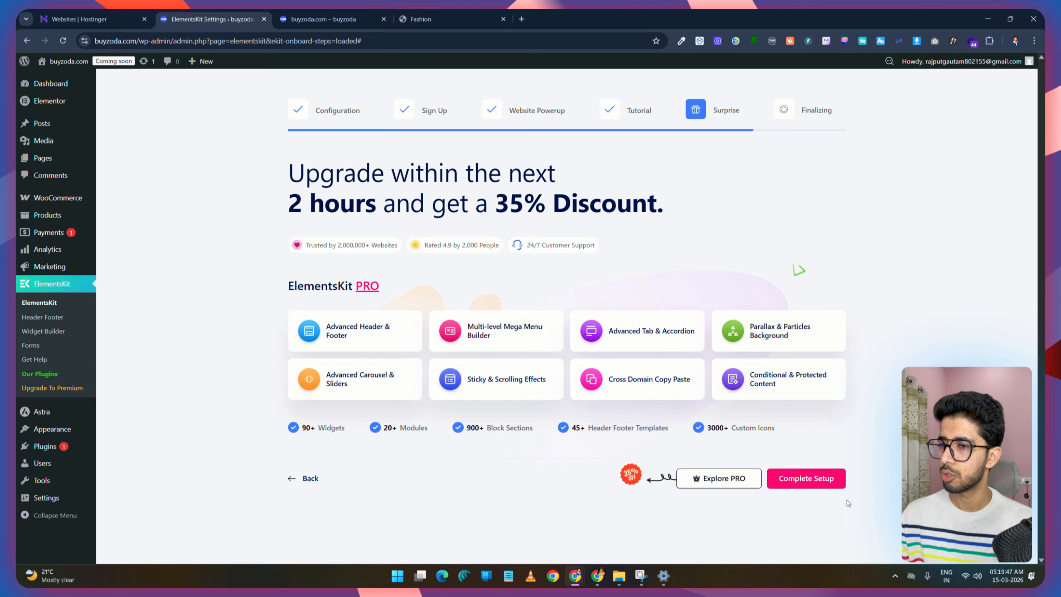
click(826, 481)
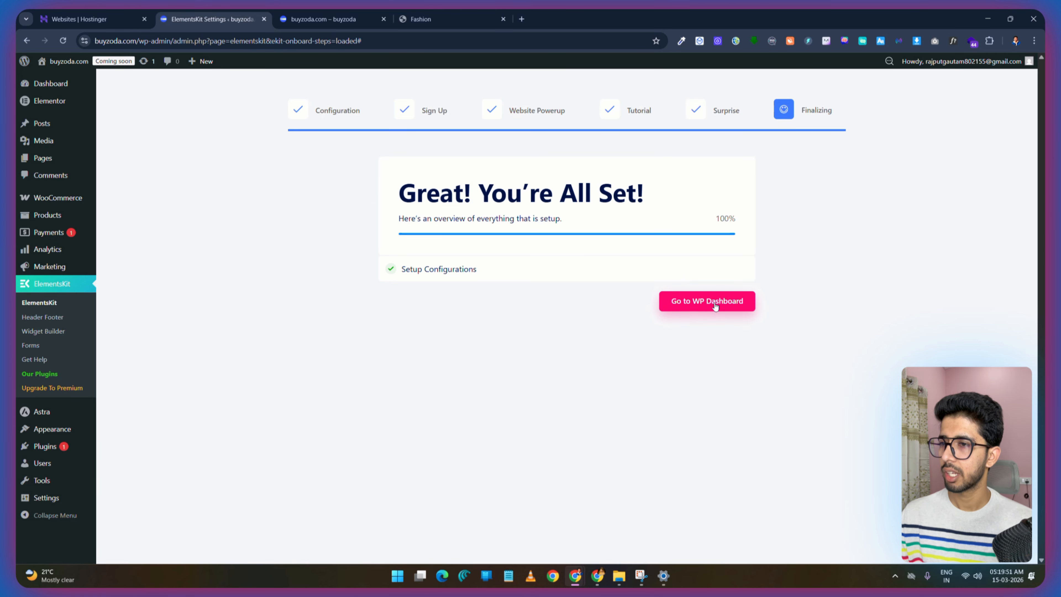
click(706, 302)
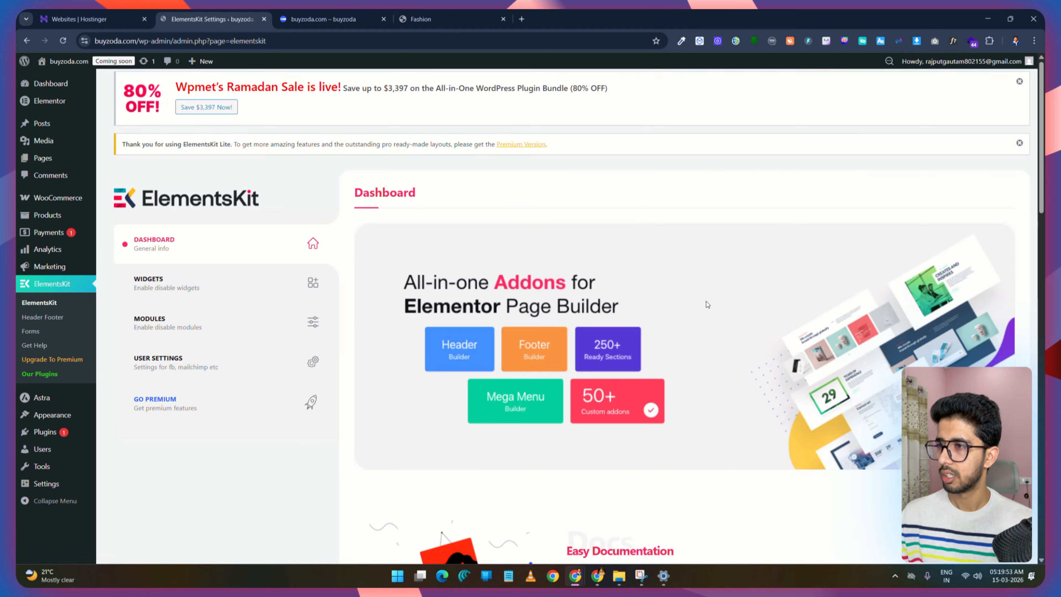
click(1019, 82)
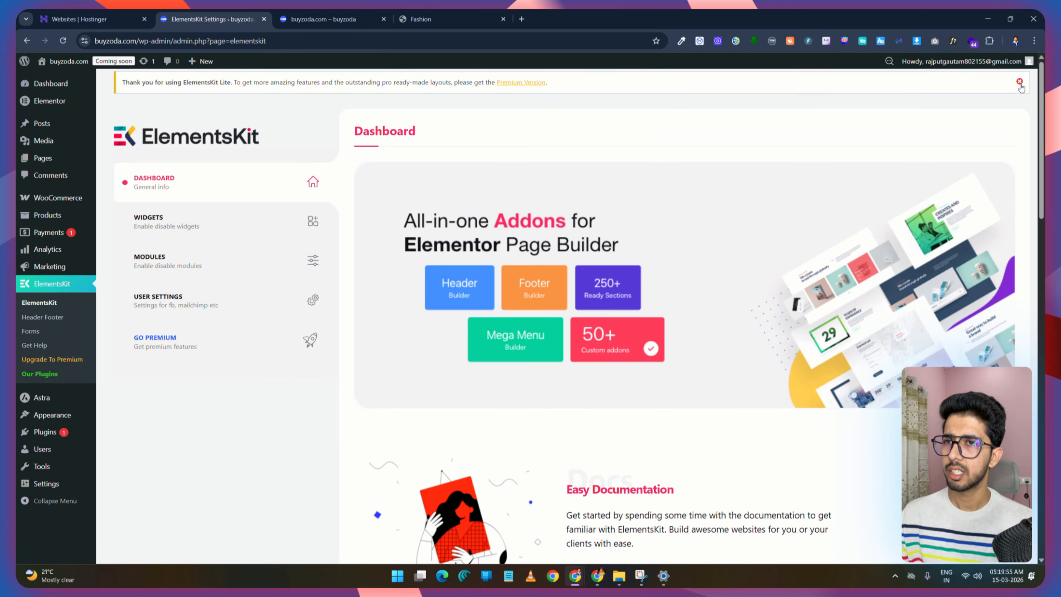
click(1017, 84)
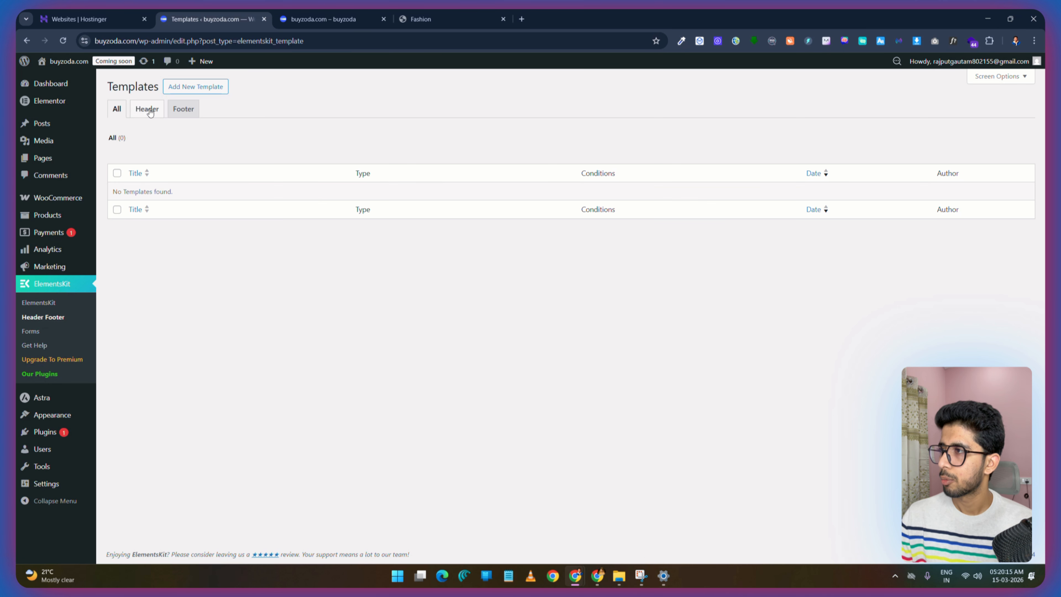
Step: Create an active ElementsKit template titled Header, with type Header and condition Entire Site, and save it
click(206, 88)
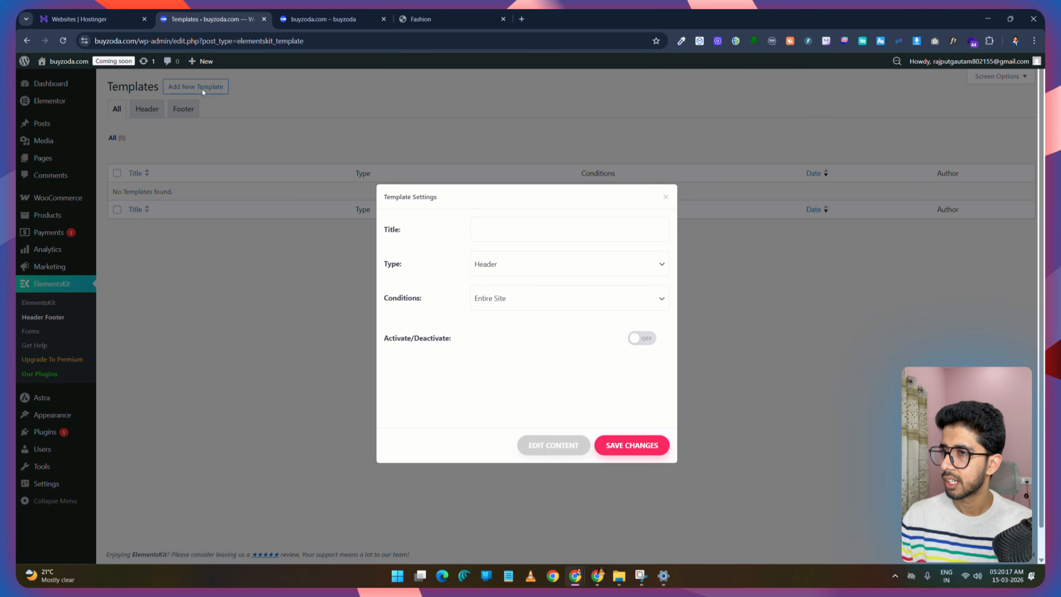
click(506, 228)
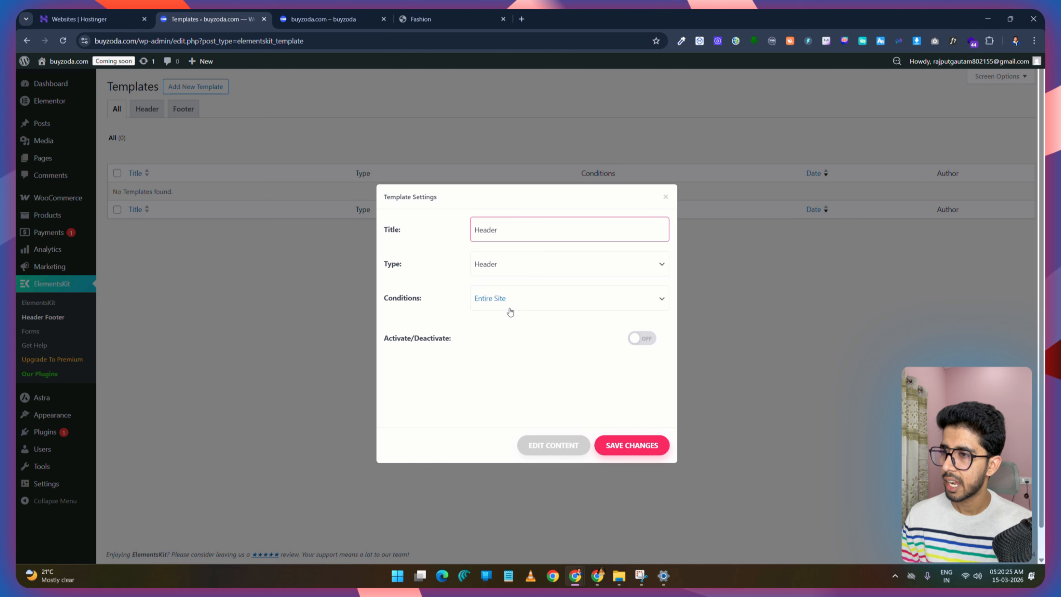
right_click(439, 357)
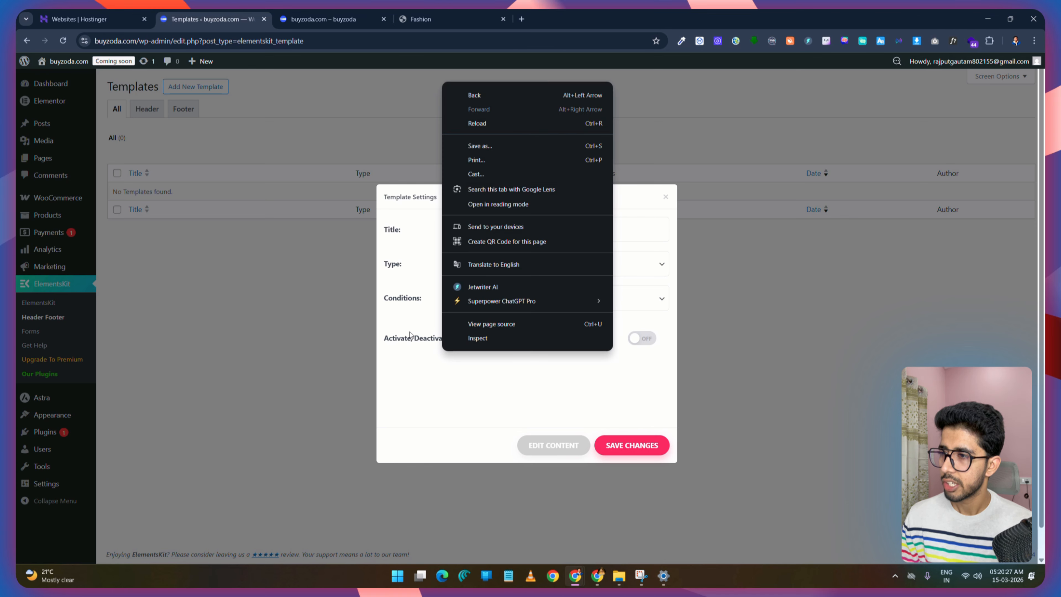
click(422, 375)
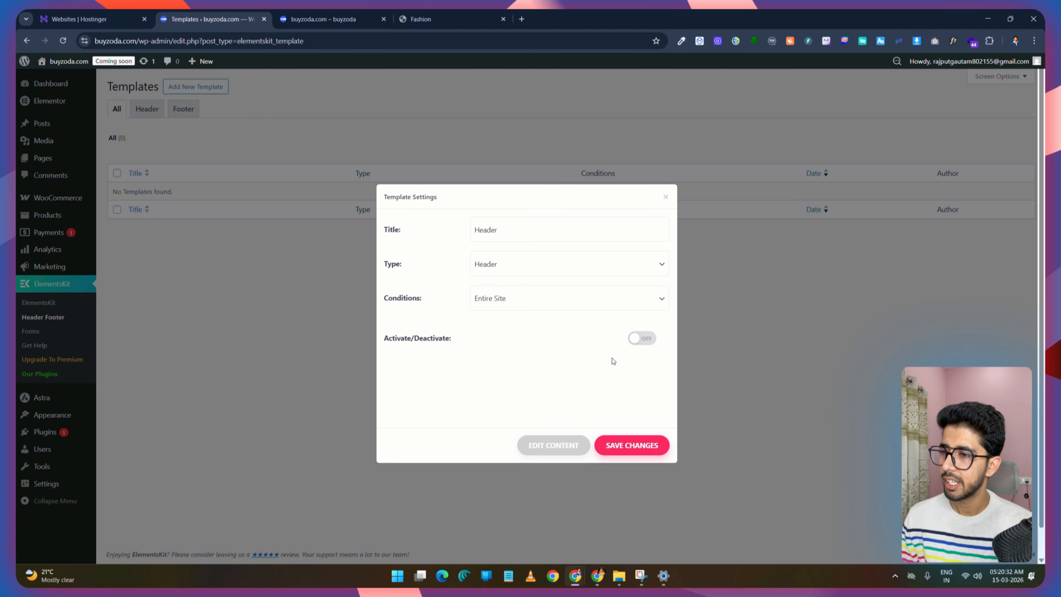
click(652, 339)
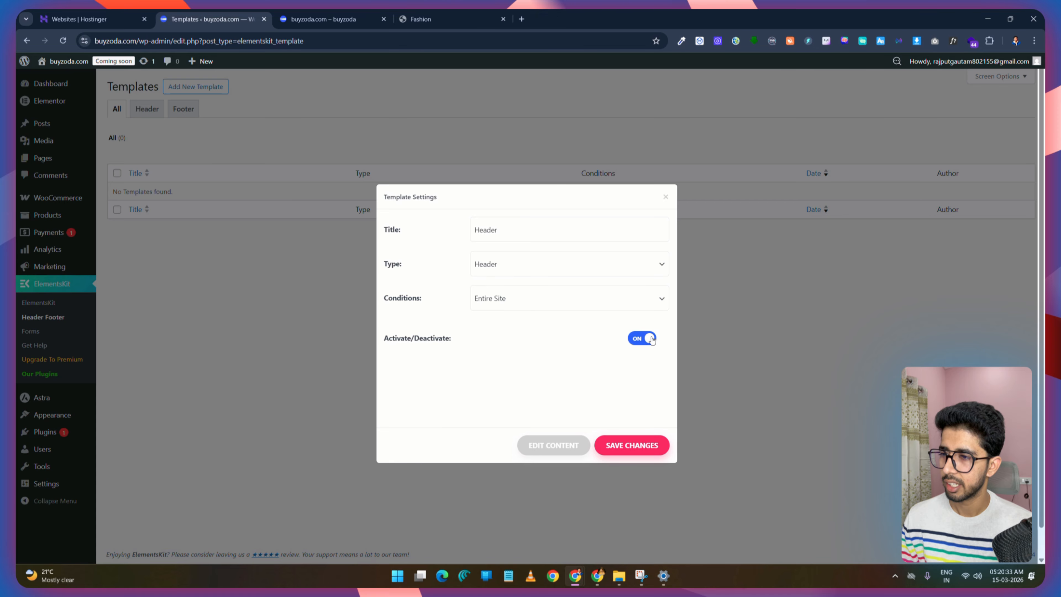
click(631, 445)
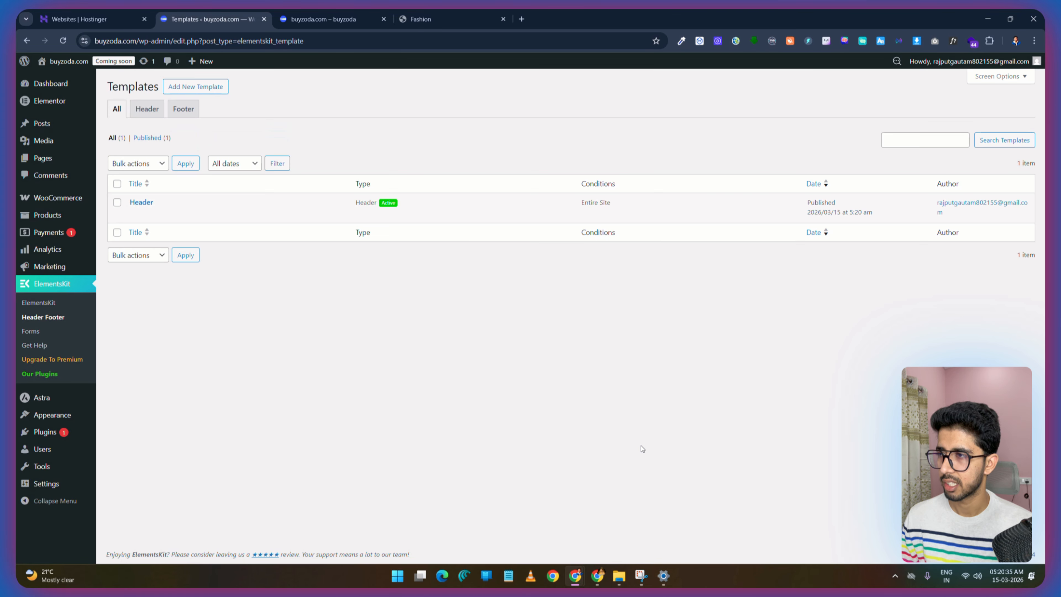
Step: Open the Header template for editing in a new browser tab and switch to it
mouse_move(125, 211)
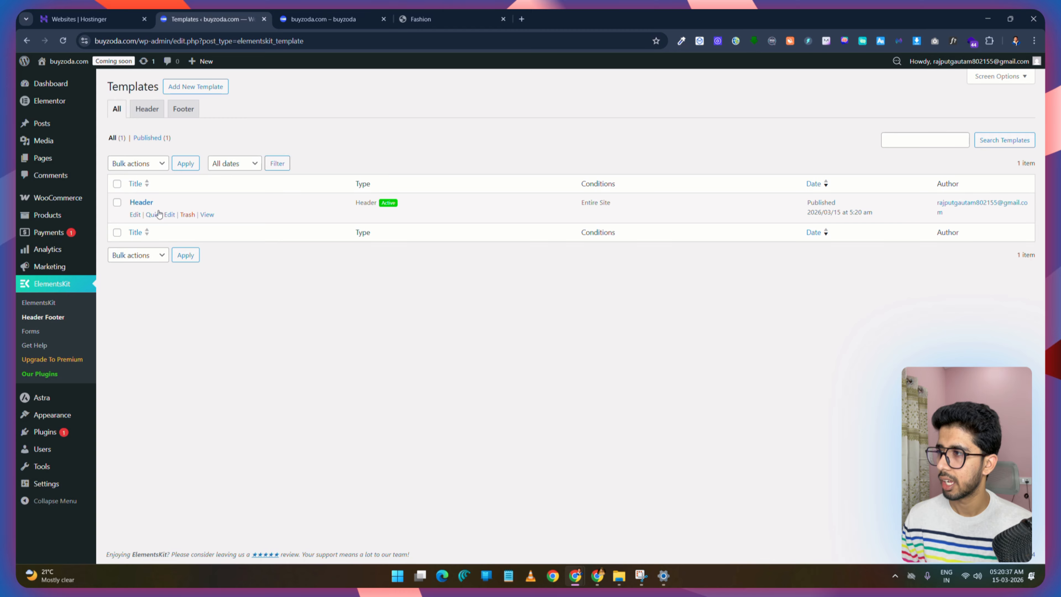
right_click(131, 216)
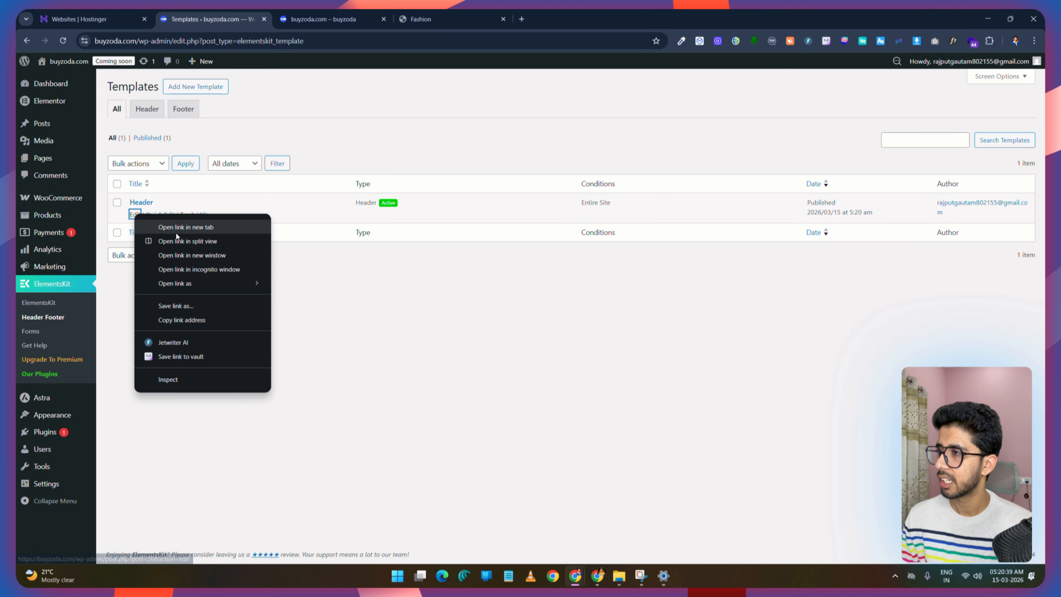
click(191, 226)
click(319, 19)
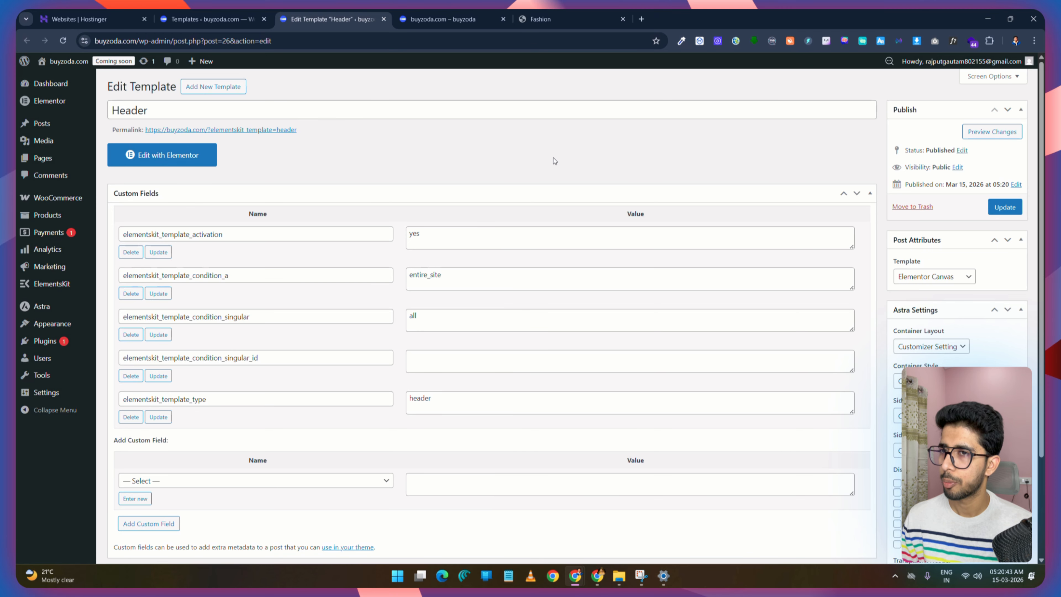
Step: Set the Header template's container layout to Full Width in the Astra settings and check the container style options
scroll(1015, 213, down, 3)
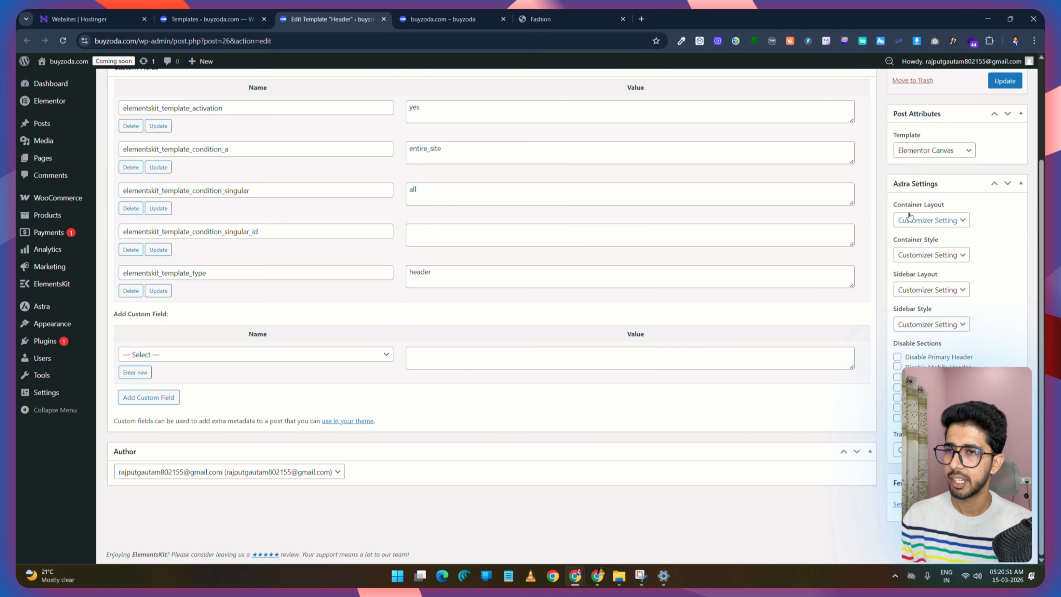
click(958, 221)
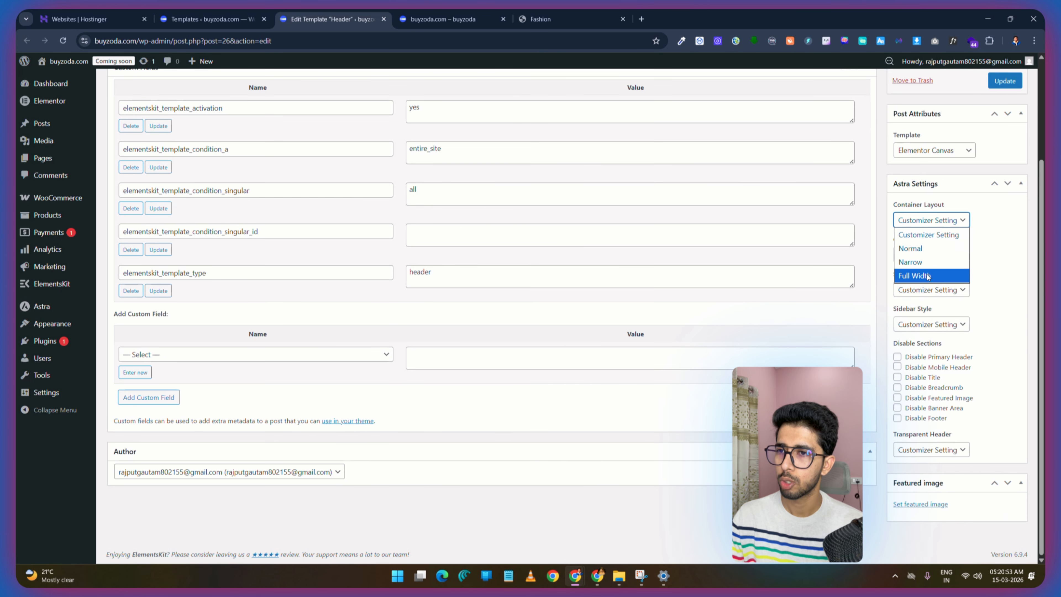
click(926, 277)
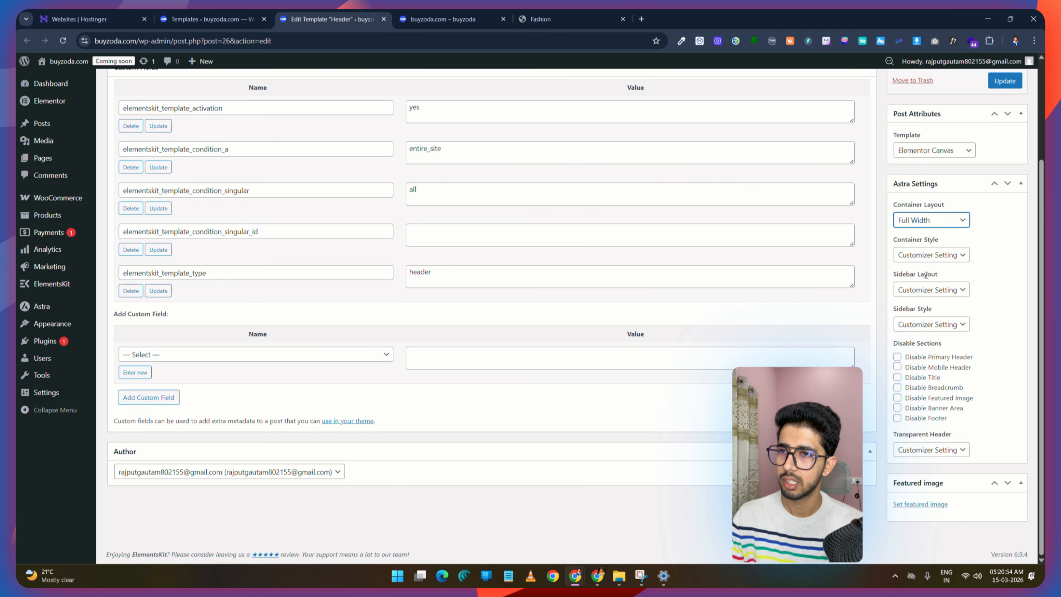
click(947, 256)
click(947, 256)
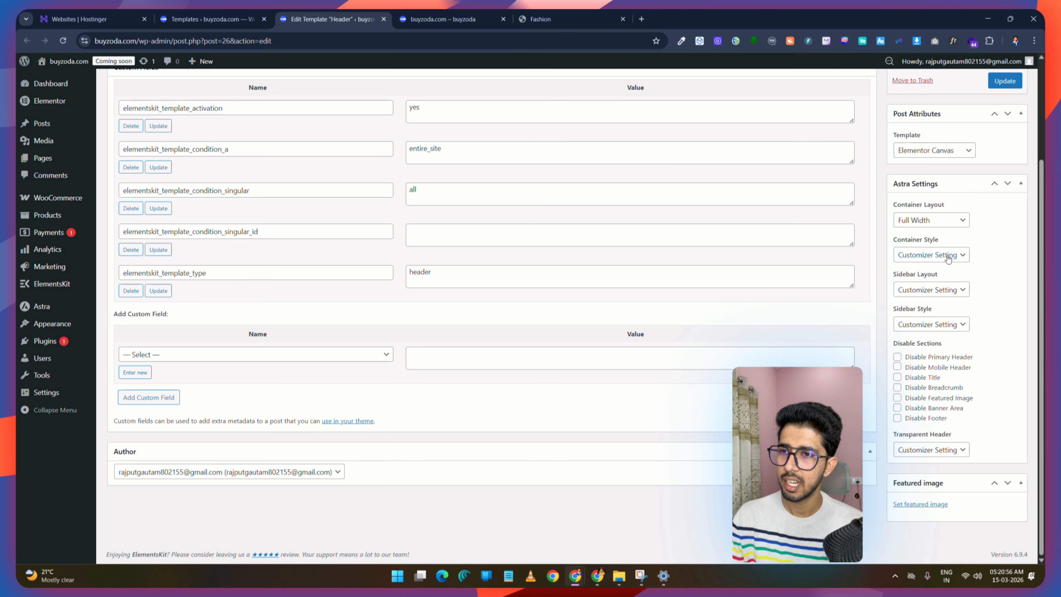
Step: Set the Header template's sidebar layout to No Sidebar, disable its title, breadcrumb, featured image and banner area, and update the template
click(956, 290)
click(946, 344)
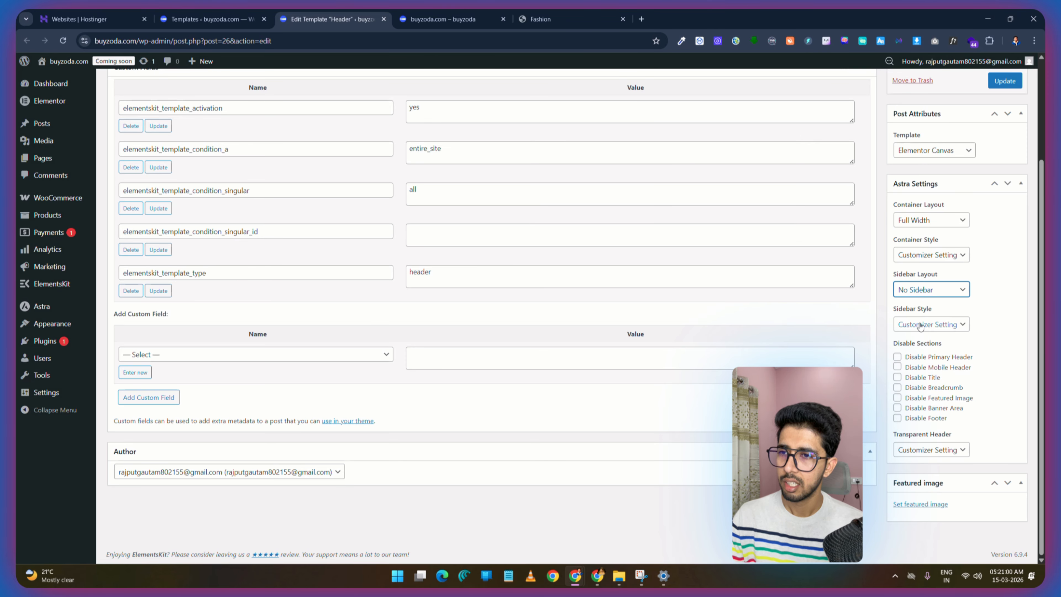
click(959, 325)
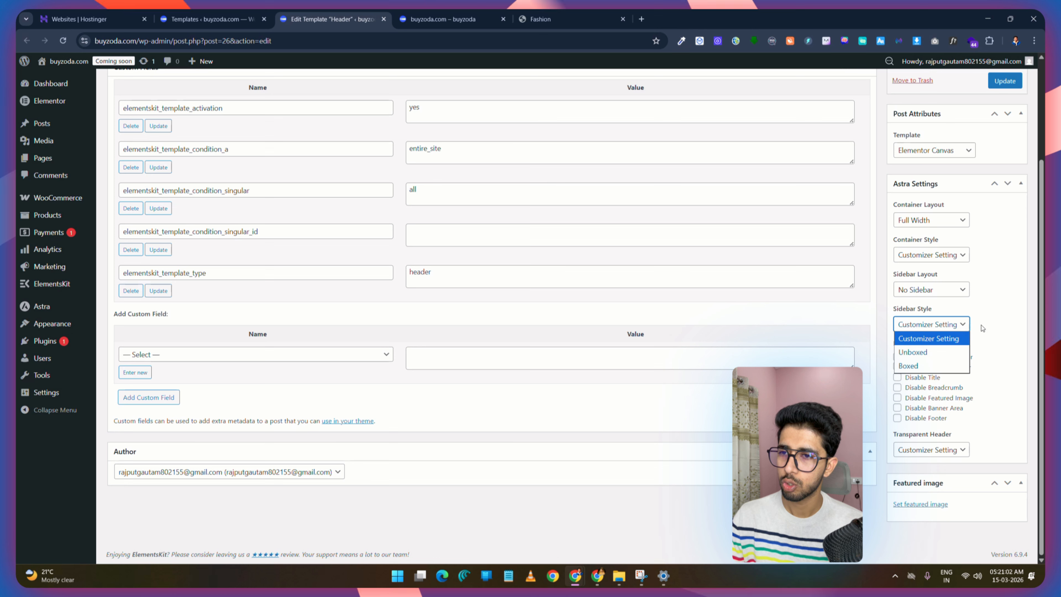
click(959, 325)
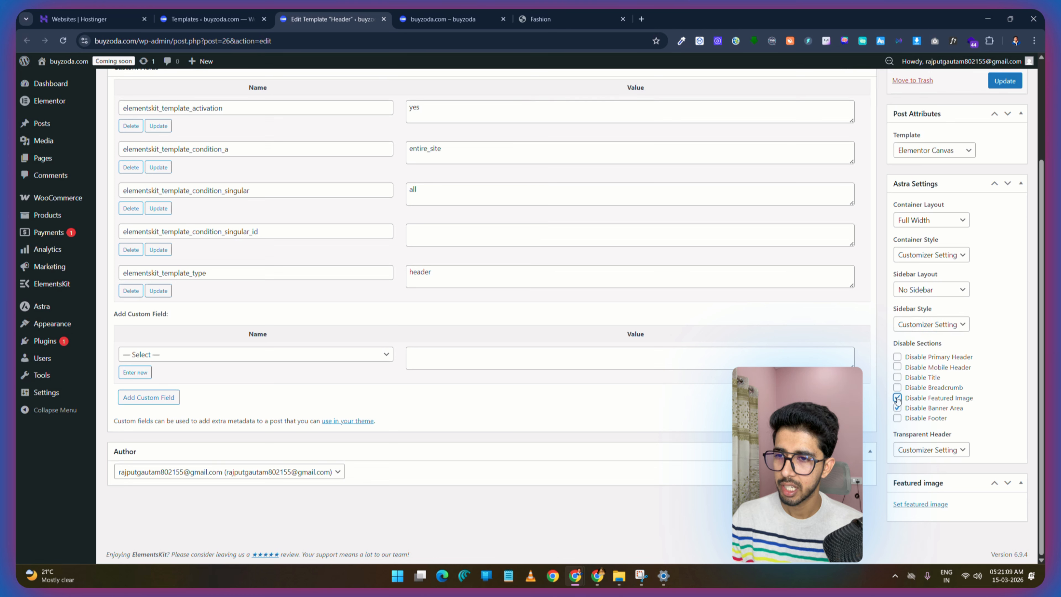
click(897, 387)
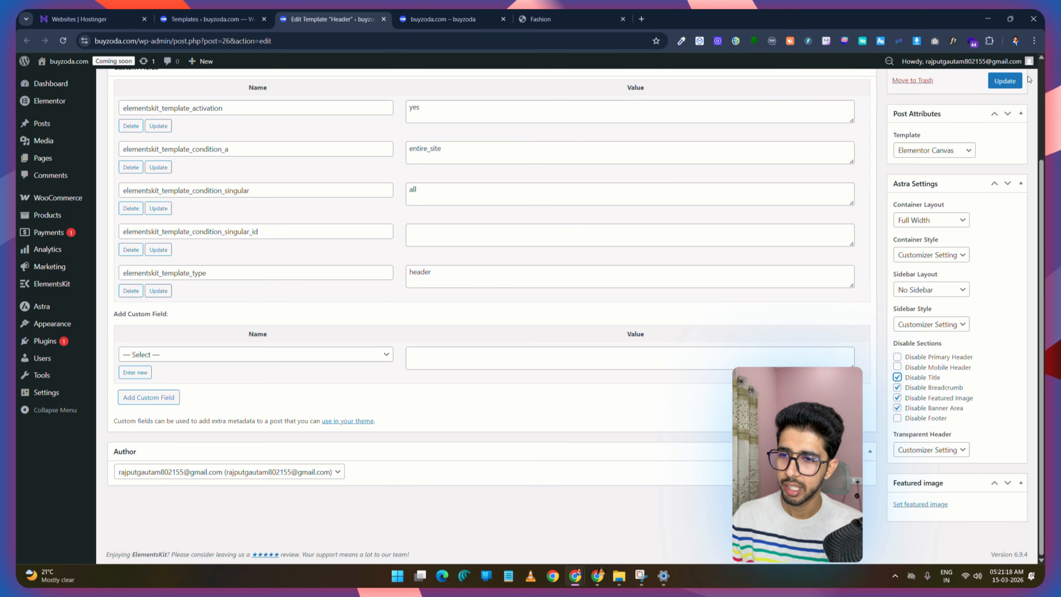
click(1004, 81)
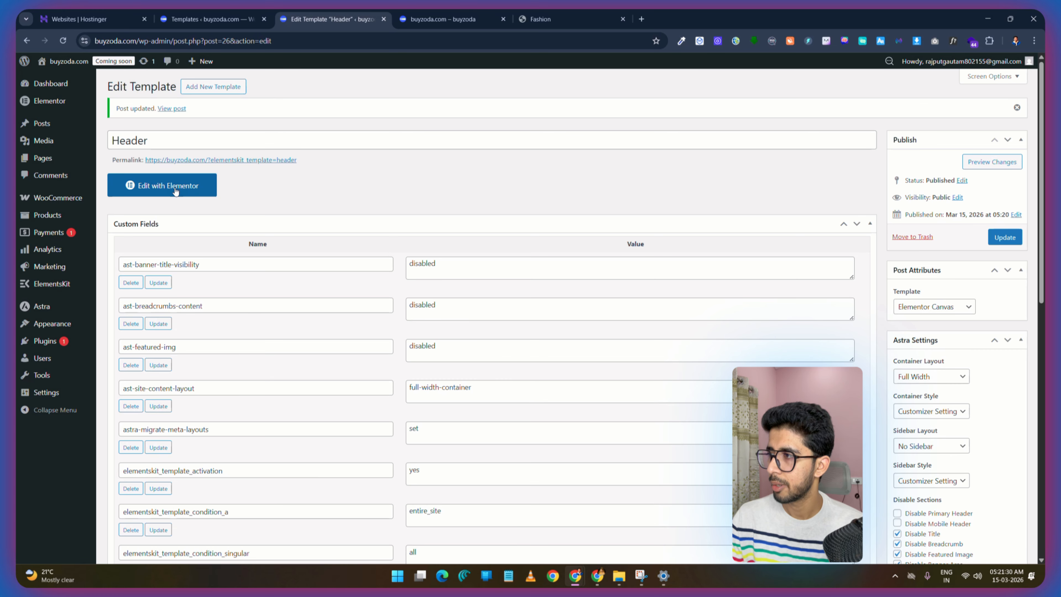
Step: Open the Header template in Elementor, reorder the Fashion demo tab directly before it, and dismiss the AI notification and Structure panel
click(175, 187)
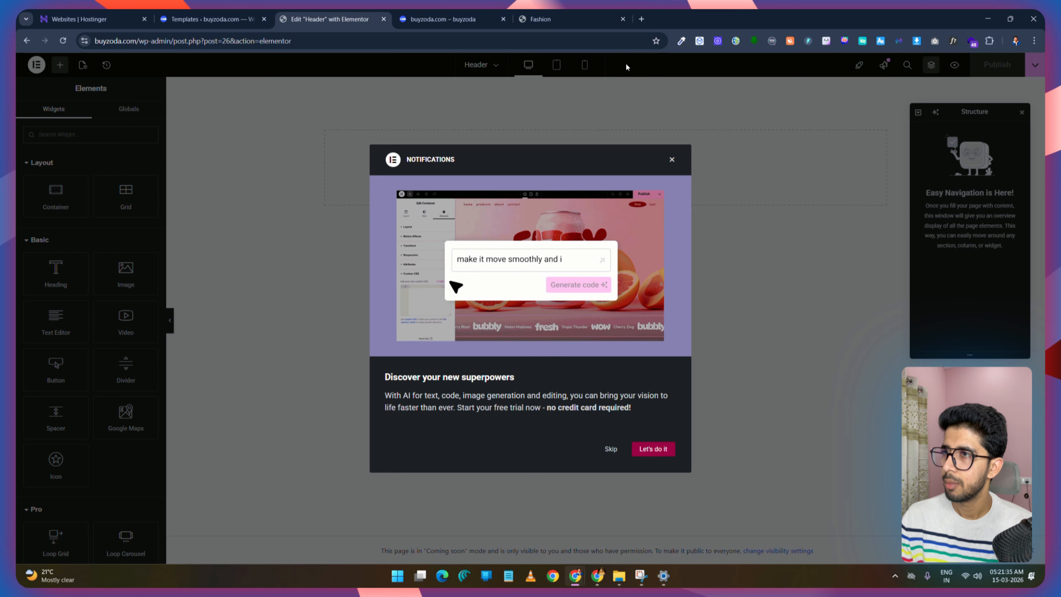
drag(613, 23, 293, 21)
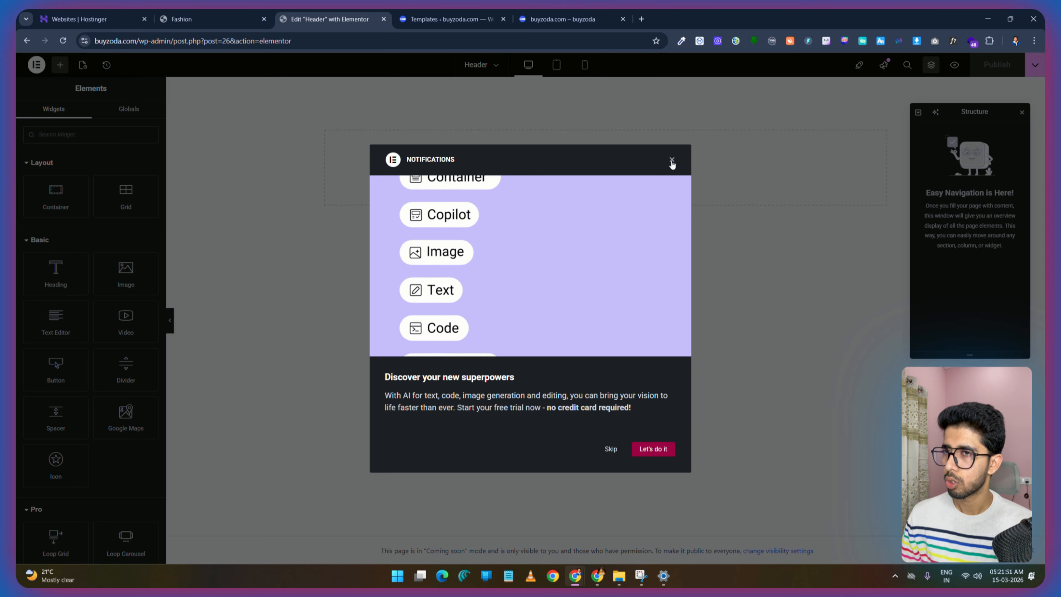
click(670, 160)
click(1023, 114)
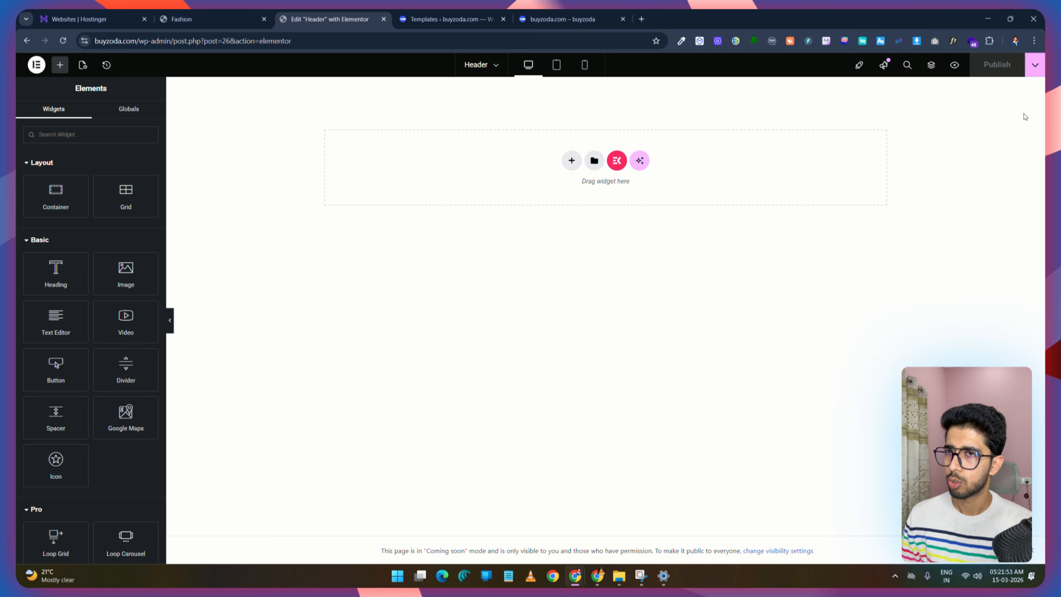
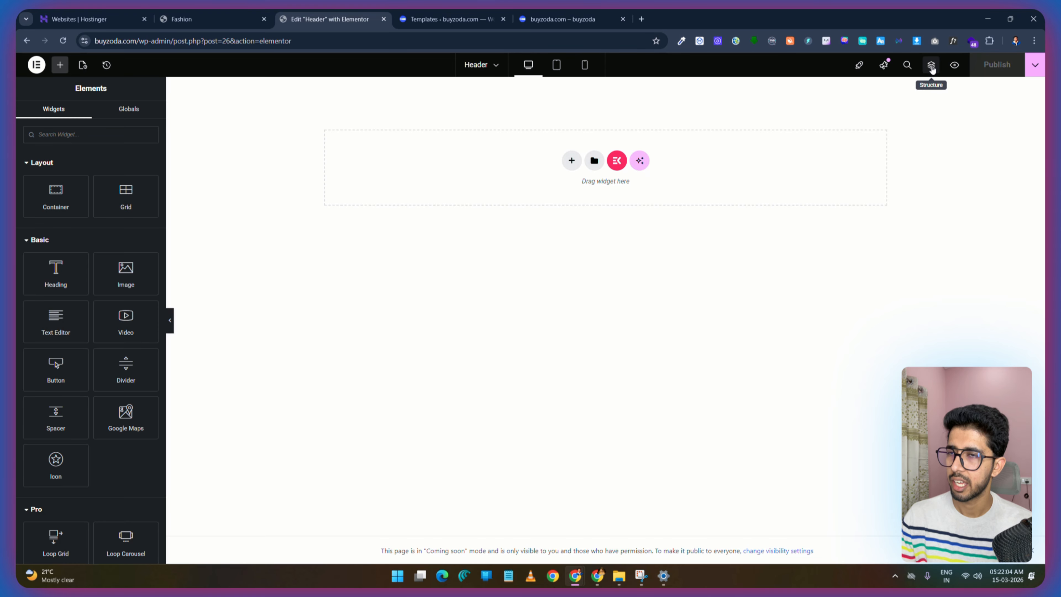
Step: Show the Structure panel again, place it beside the widget panel, and glance at the Fashion demo for reference
click(932, 69)
drag(961, 110, 271, 264)
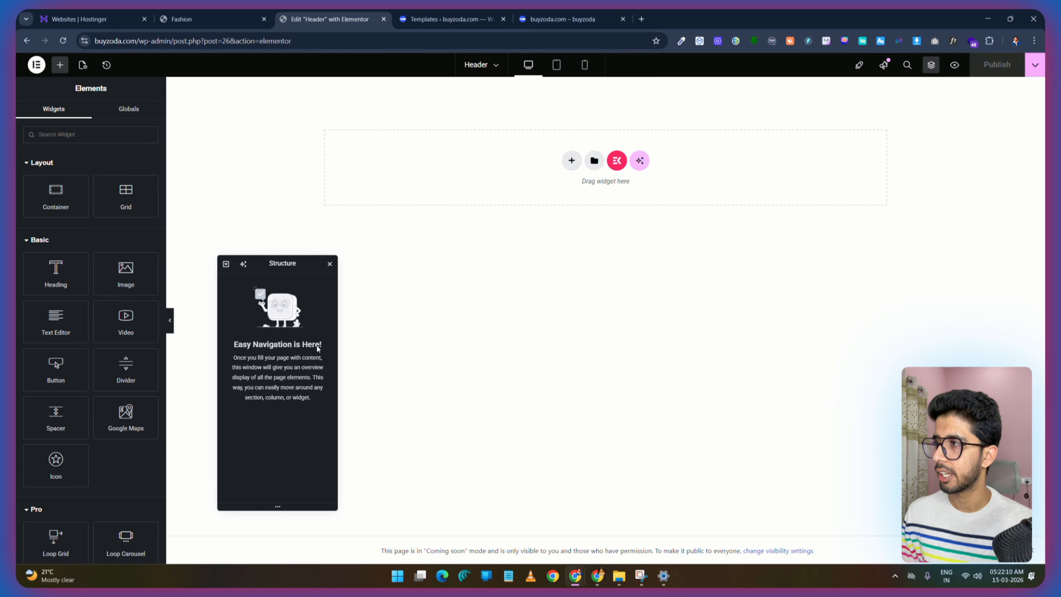
click(212, 13)
click(330, 25)
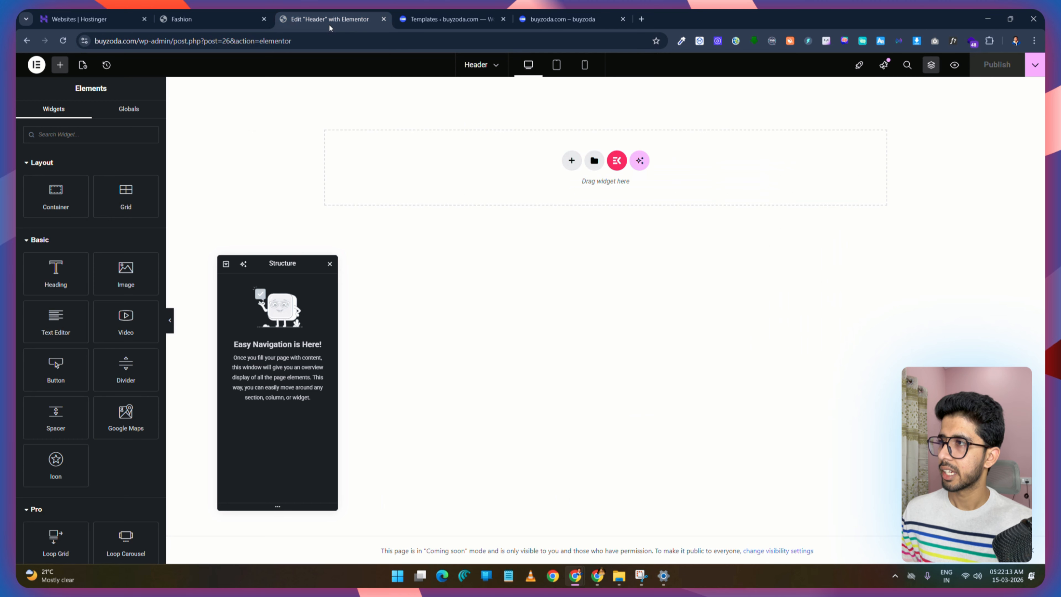
Step: Add a single flexbox container with row direction to the header and set its boxed width to 1250 px
click(571, 161)
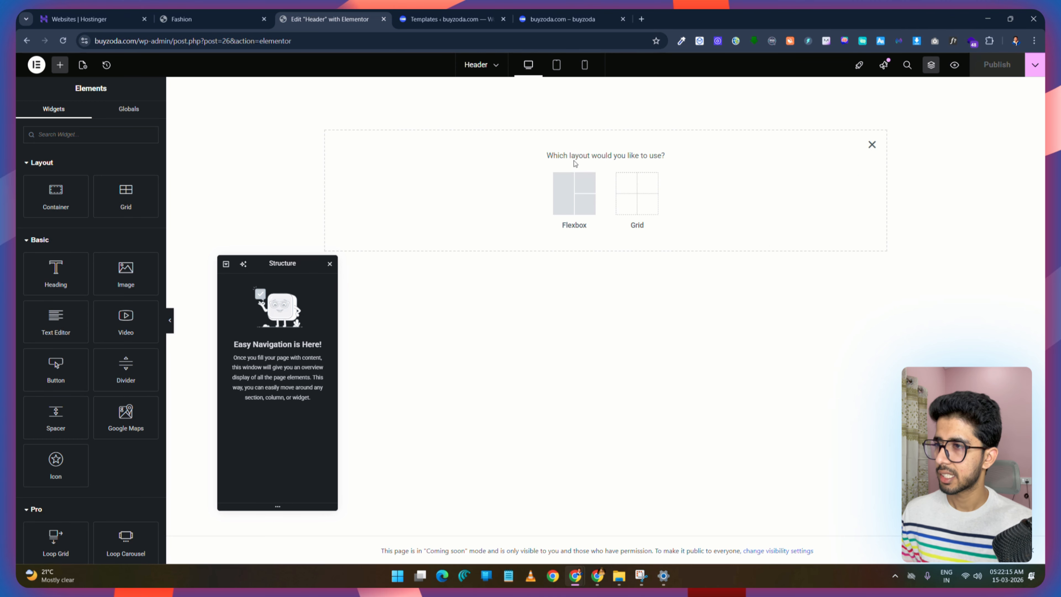
click(563, 201)
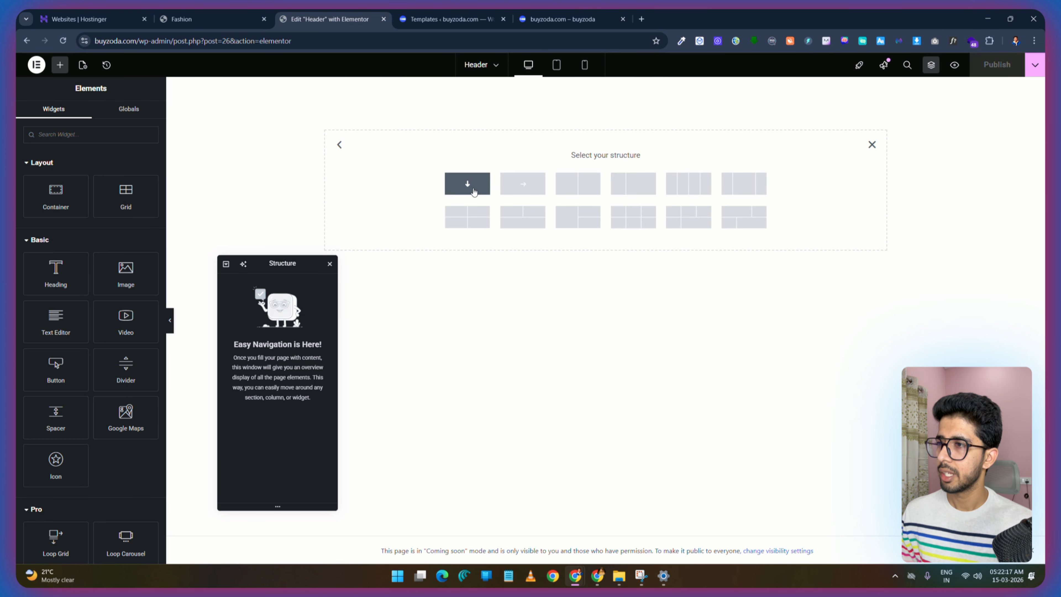
click(525, 186)
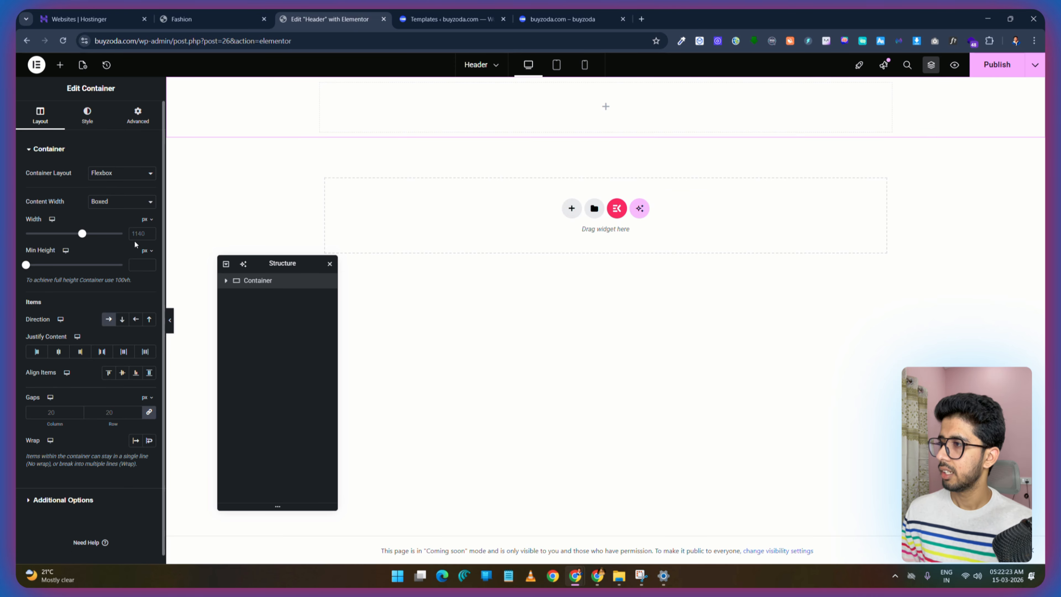
double_click(142, 234)
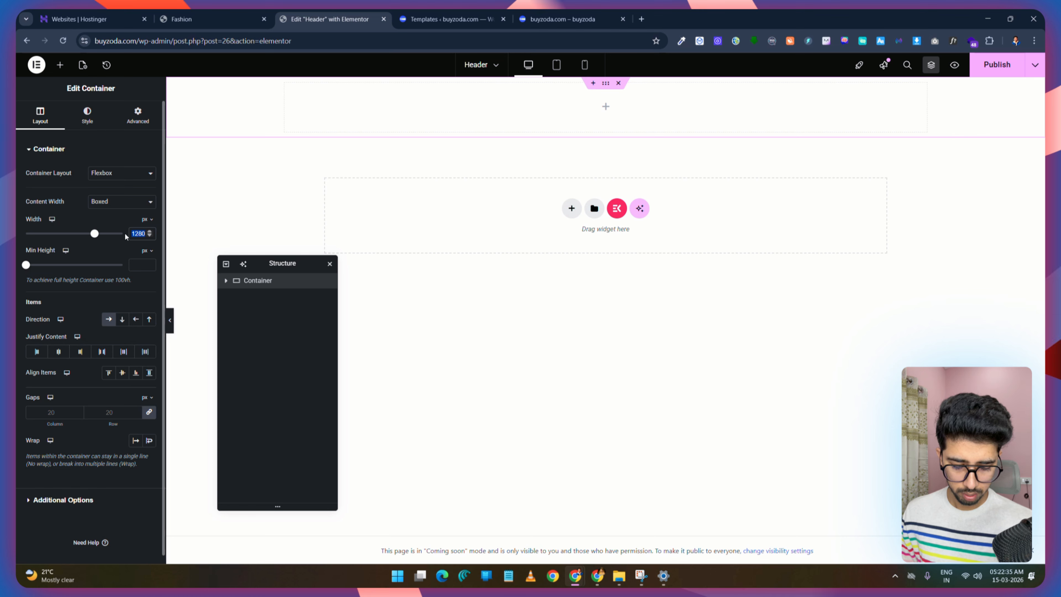
text(1250)
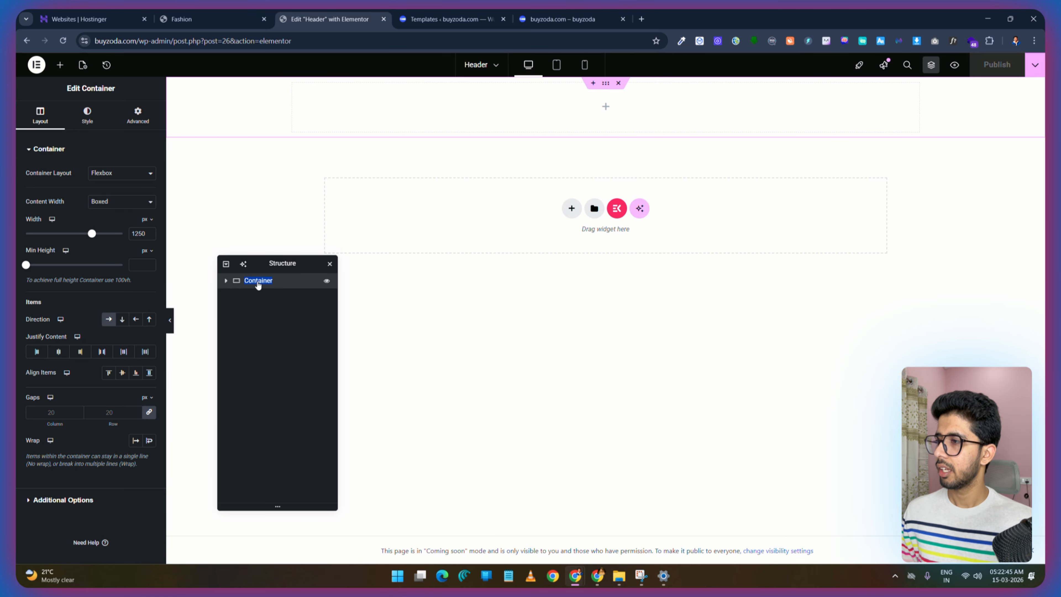
Step: Rename the header's container as 1st Section in the structure
text(1)
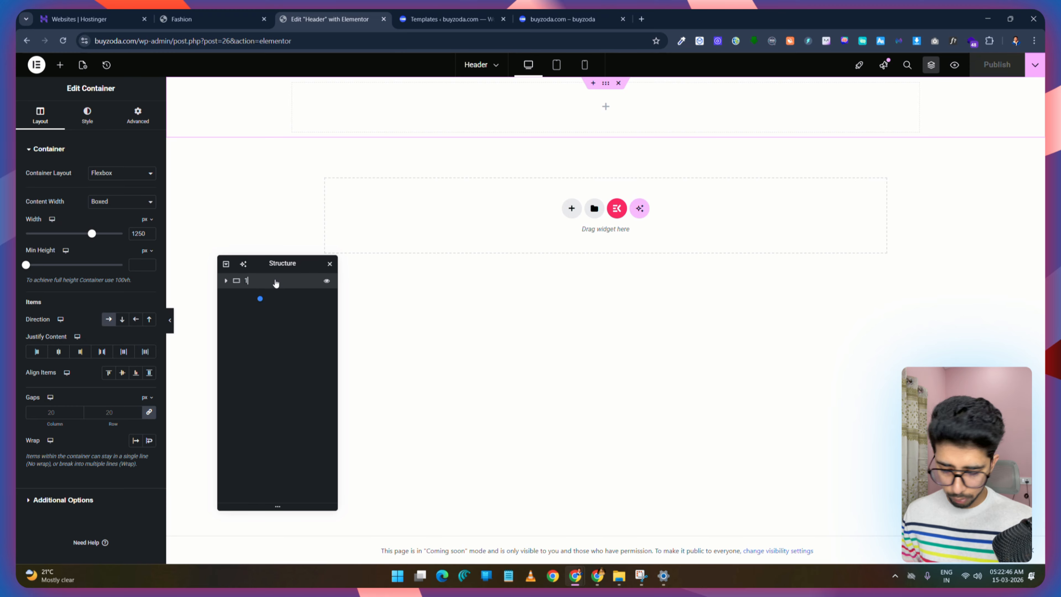
text(st Section)
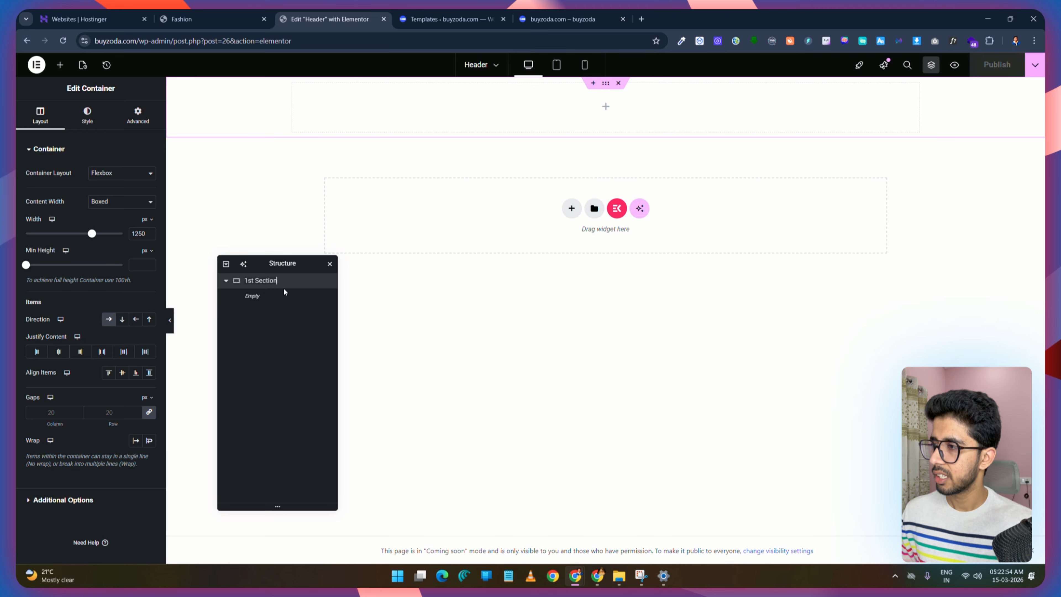
click(273, 335)
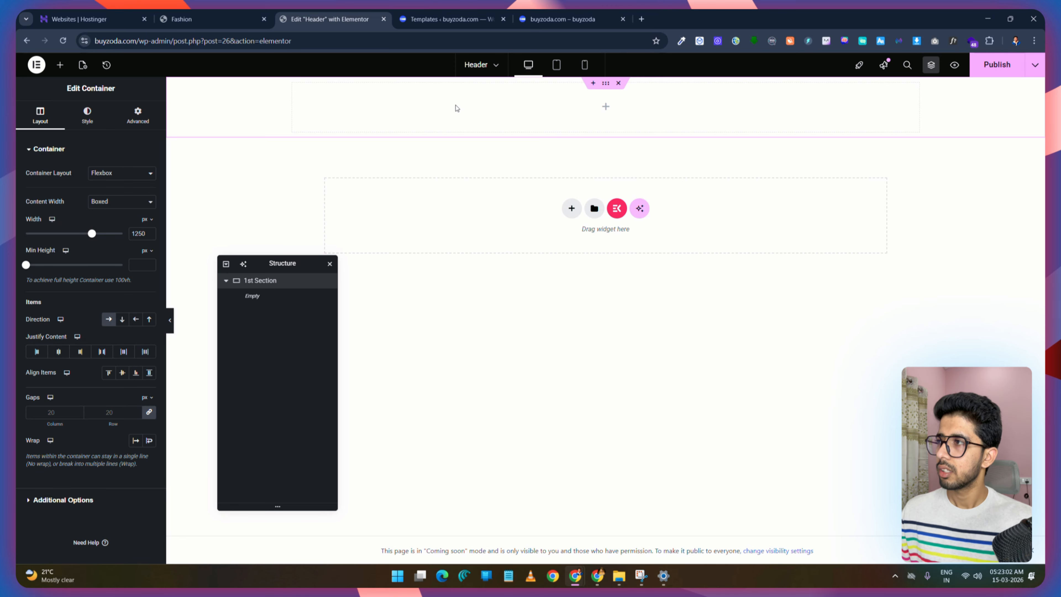
Step: Check the Fashion demo's header rows, then duplicate the 1st Section container and rename the copy as 2nd Section
click(204, 12)
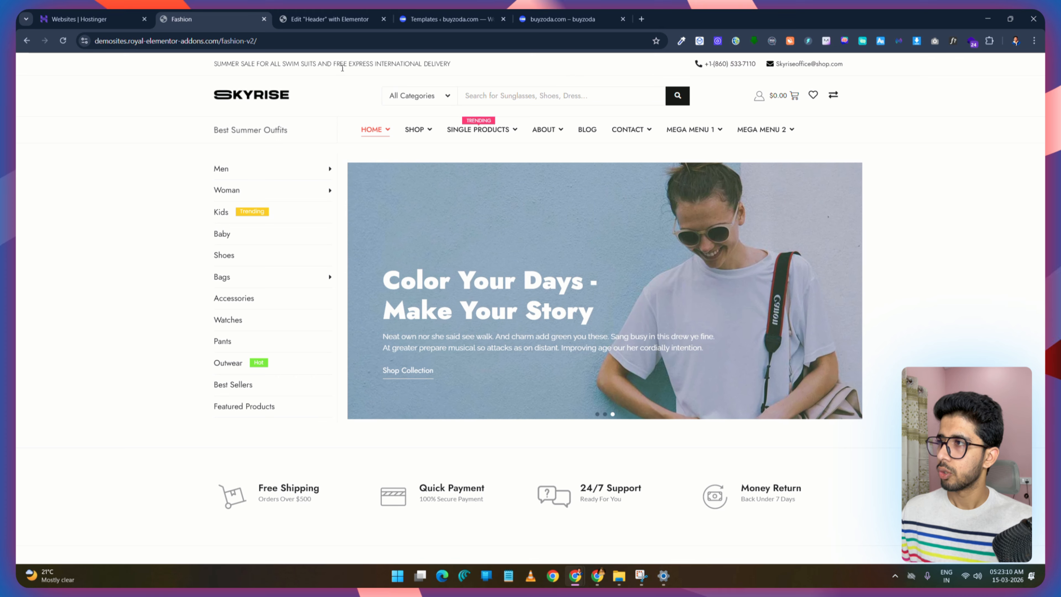
click(329, 19)
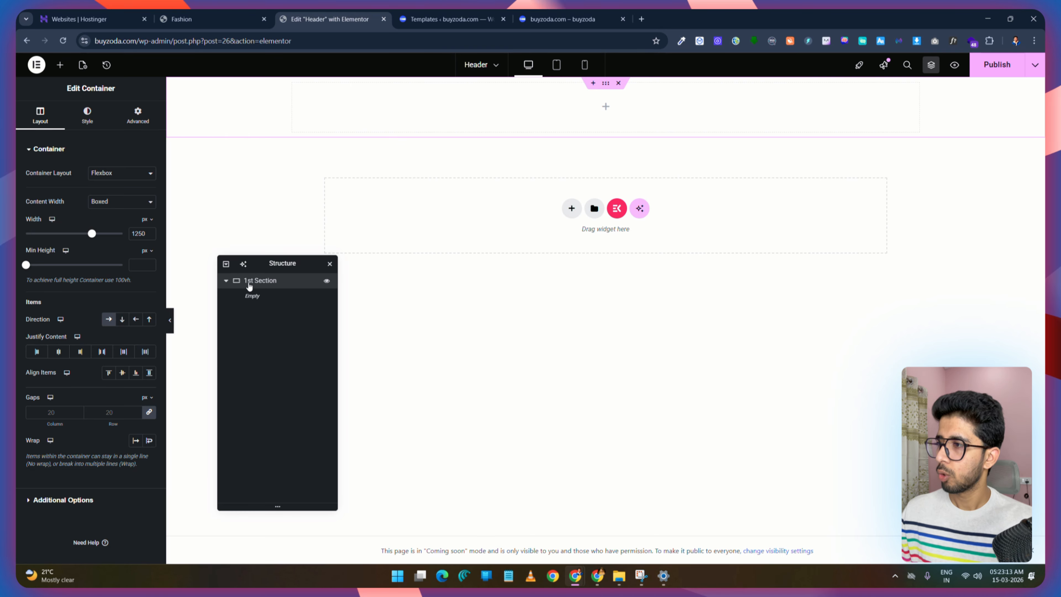
right_click(258, 285)
click(281, 310)
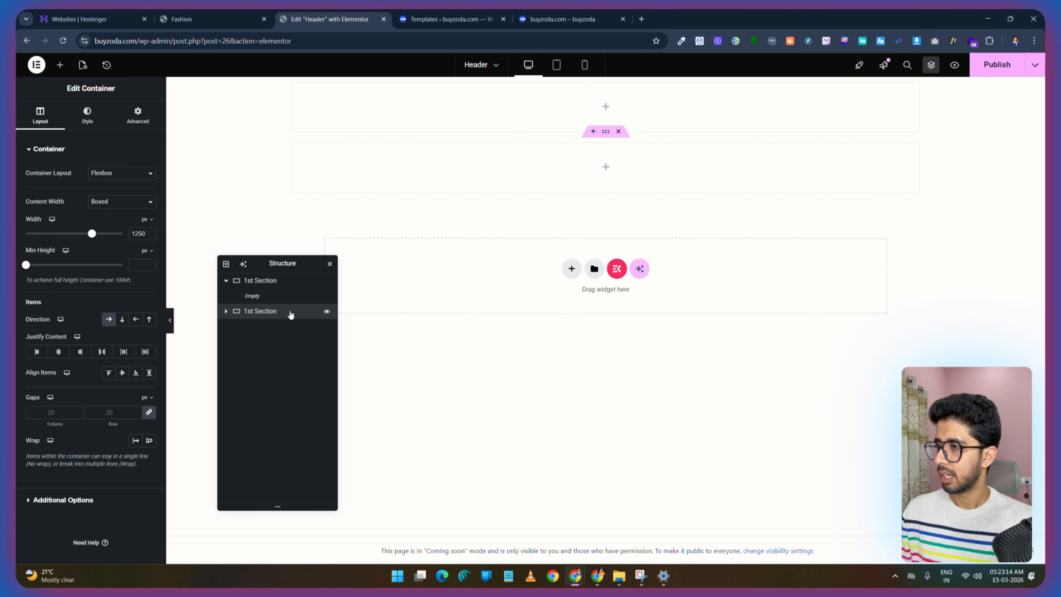
double_click(254, 313)
click(252, 312)
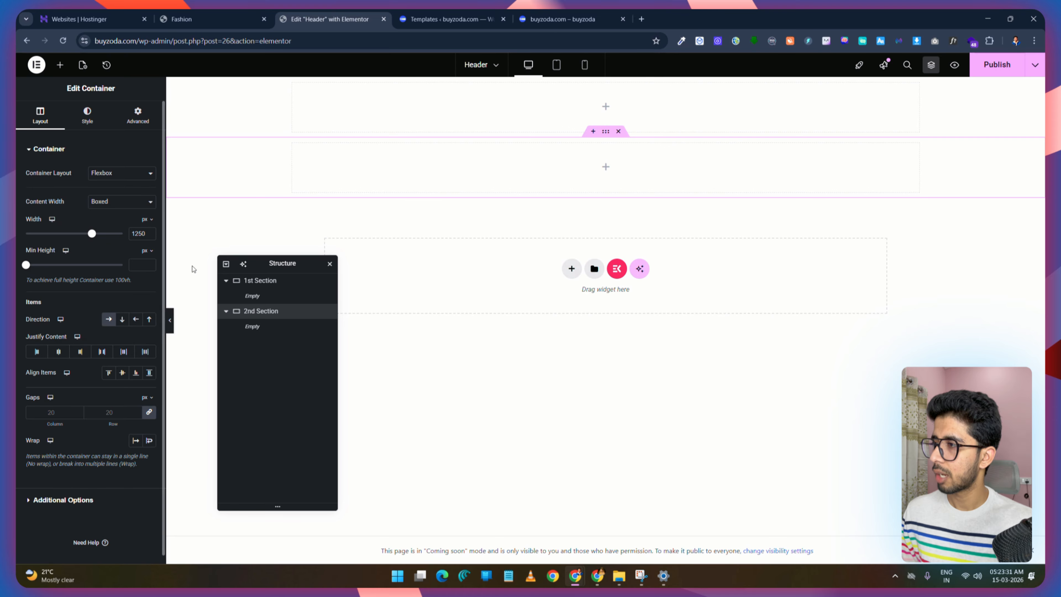
Step: Set the padding and margin of the 1st Section container to 0 on all sides
click(241, 280)
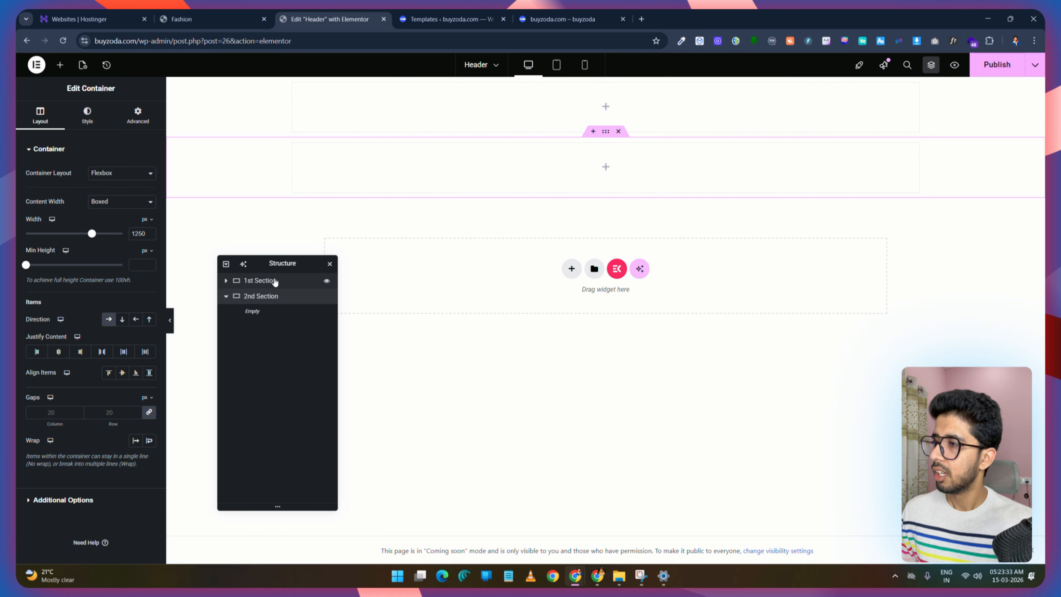
click(268, 285)
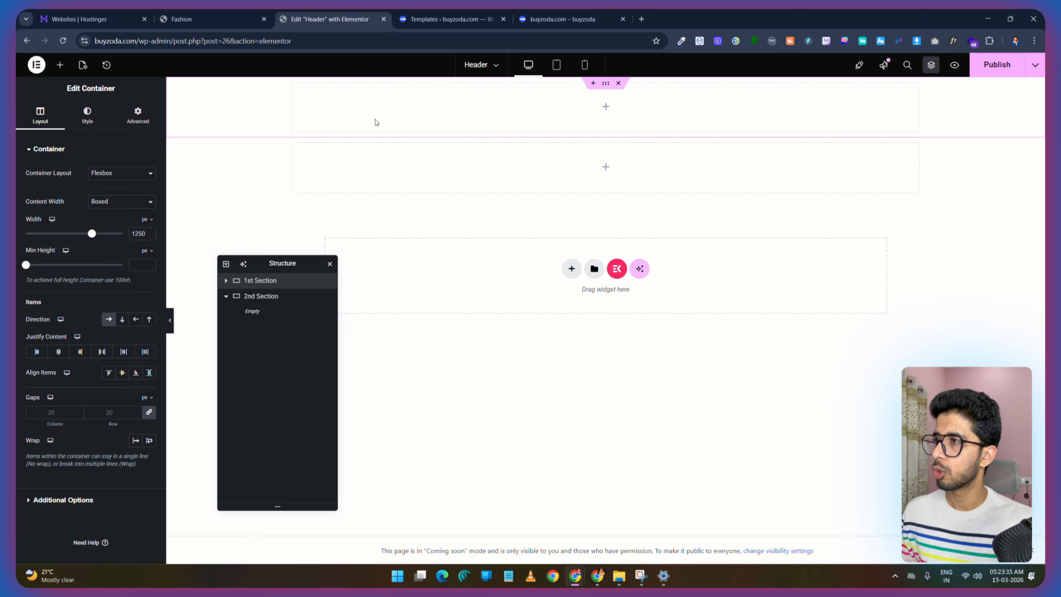
click(134, 116)
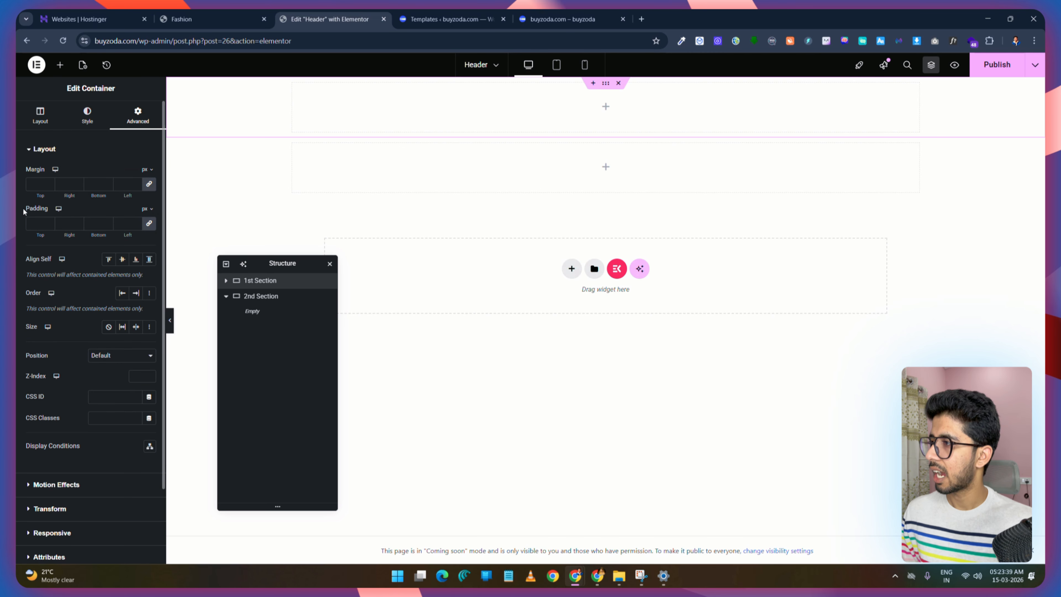
click(148, 225)
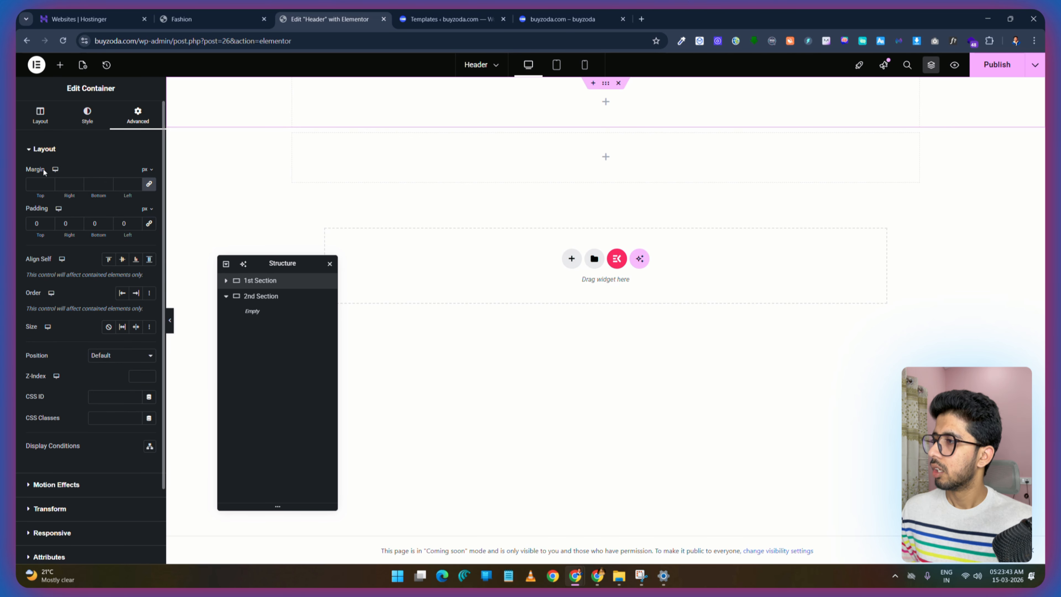
click(148, 184)
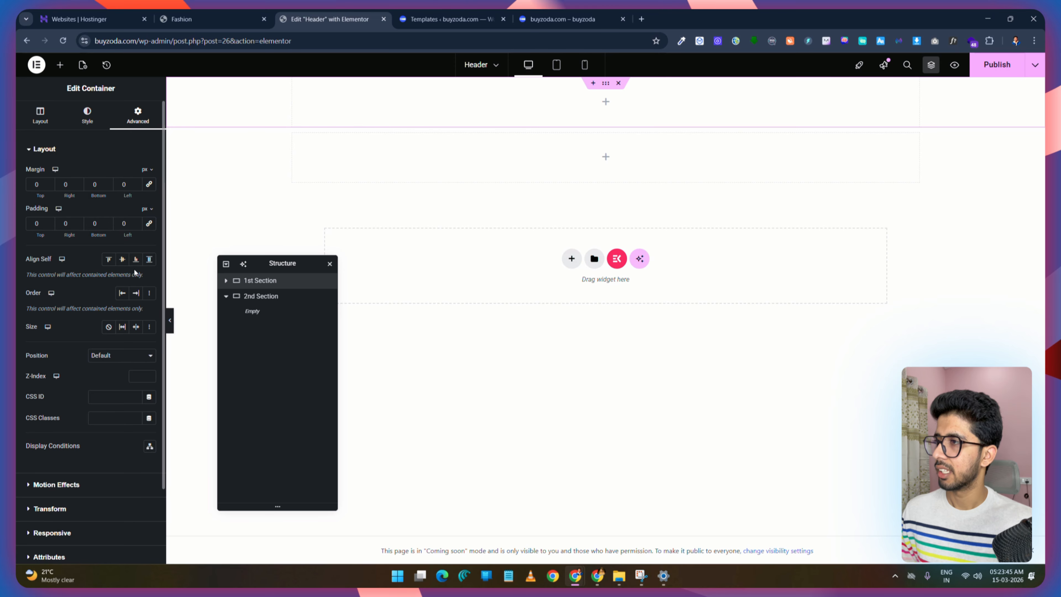
Step: Check the demo's announcement bar, place a new container inside 1st Section and set its width to 50%
click(225, 19)
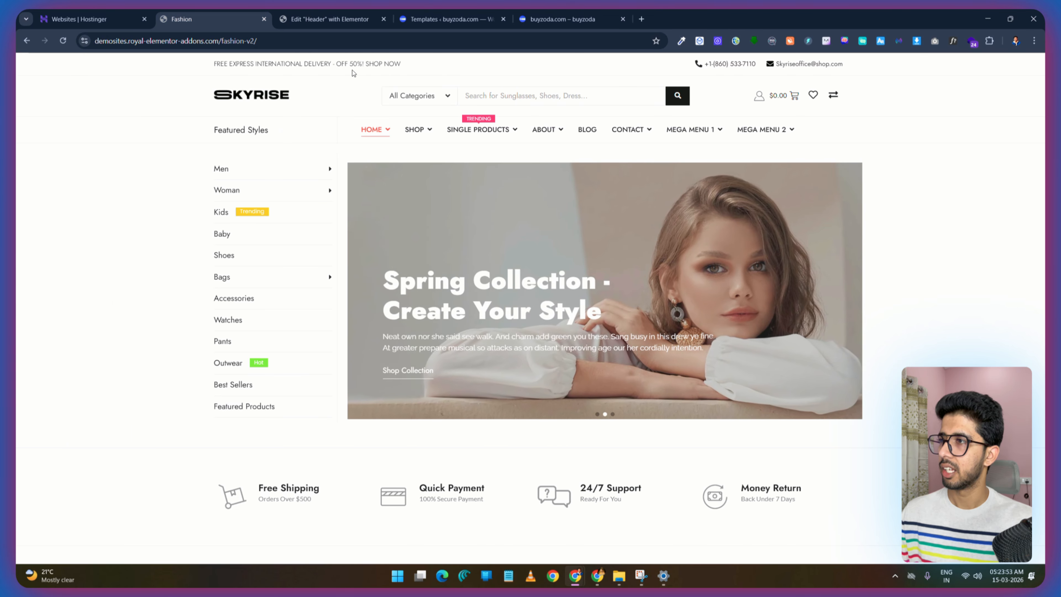
click(329, 19)
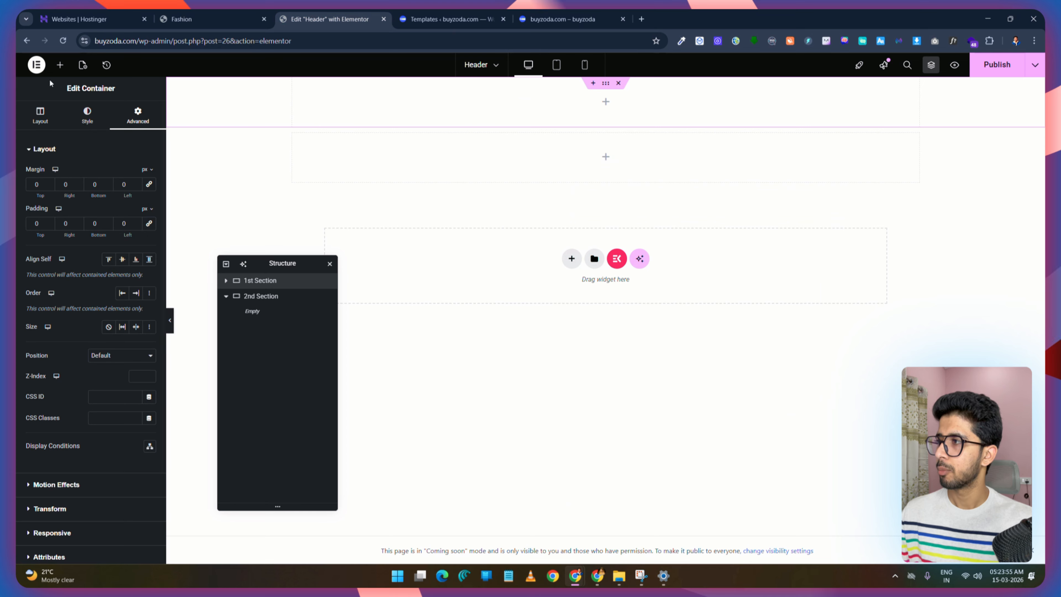
click(61, 65)
drag(55, 193, 466, 107)
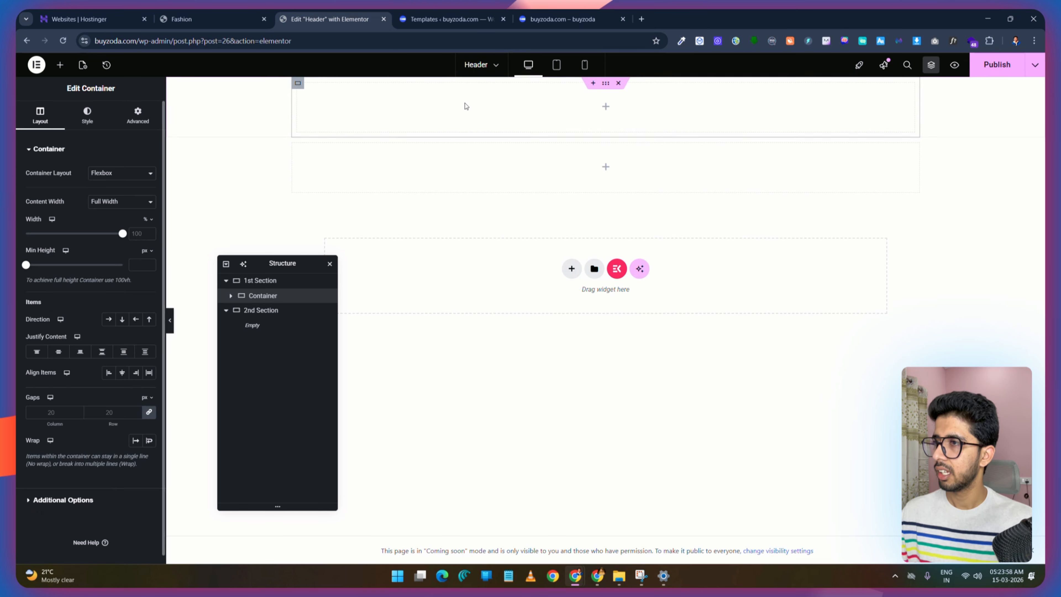
click(138, 233)
text(50)
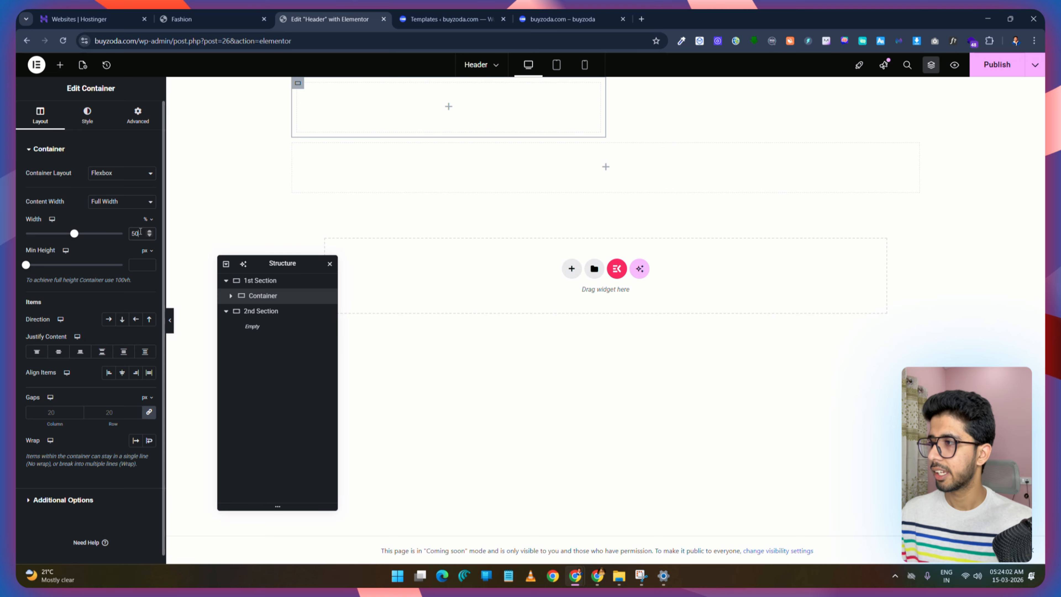
Step: Duplicate the 50% container inside 1st Section and switch to the Fashion demo to view its announcement bar
right_click(260, 298)
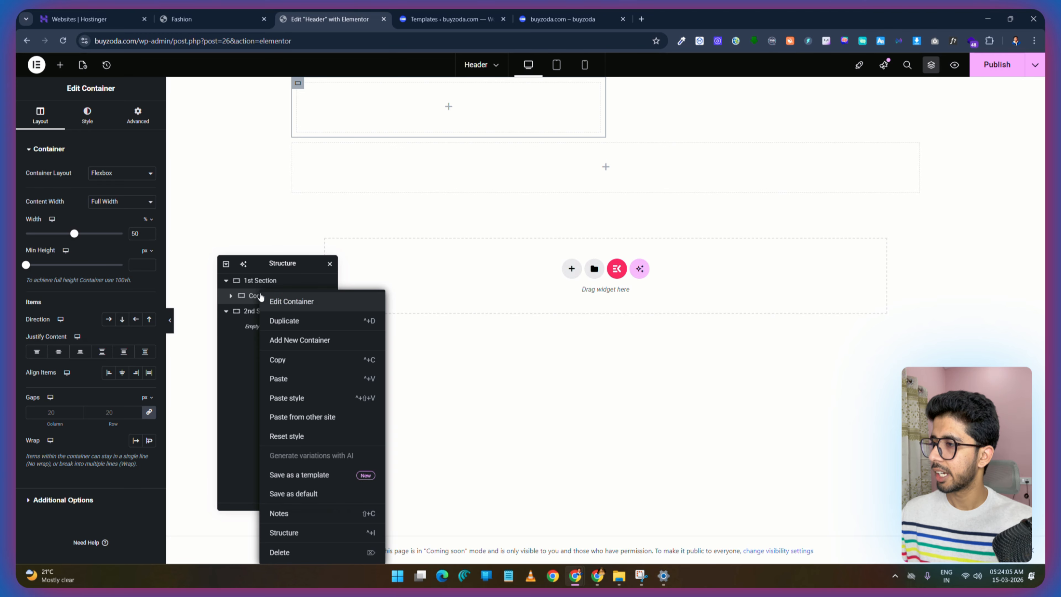
click(299, 322)
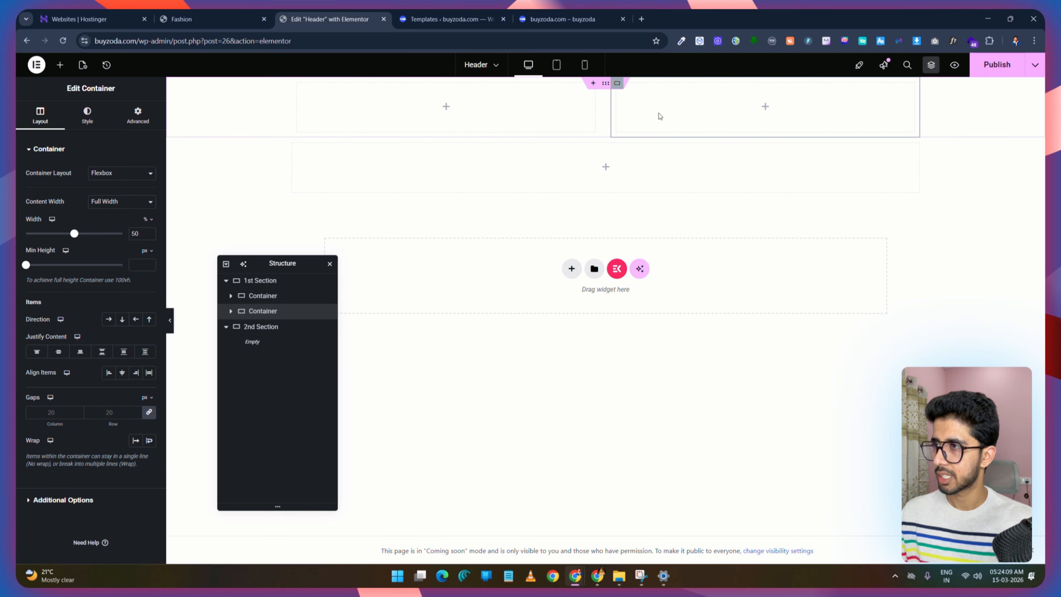
key(ctrl+shift+Tab)
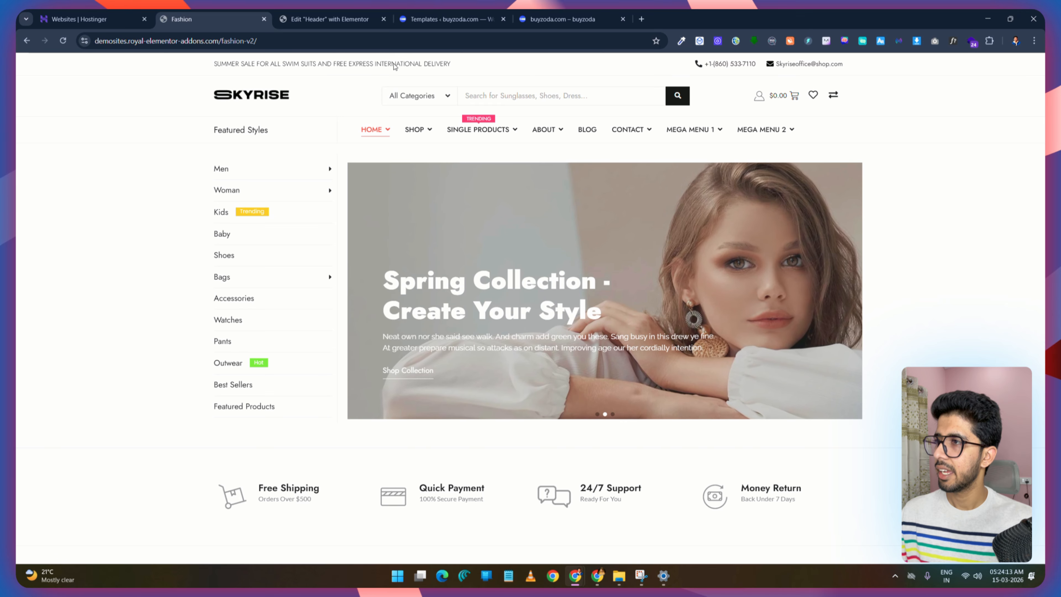
Step: Return to the header editor, search the widgets for "animat" and place an Animated Headline in the first container of 1st Section
click(319, 13)
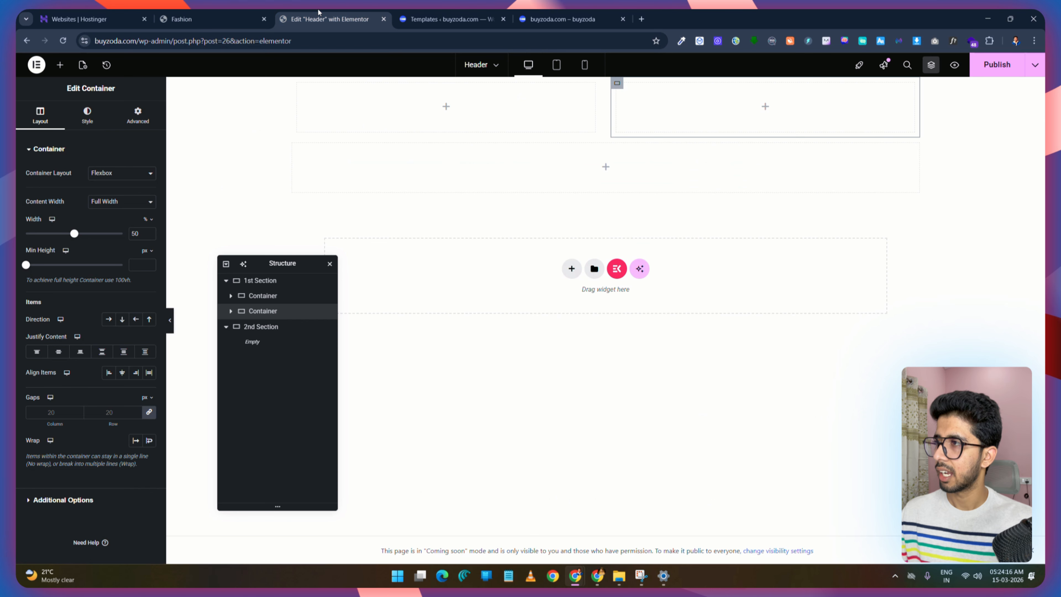
click(60, 65)
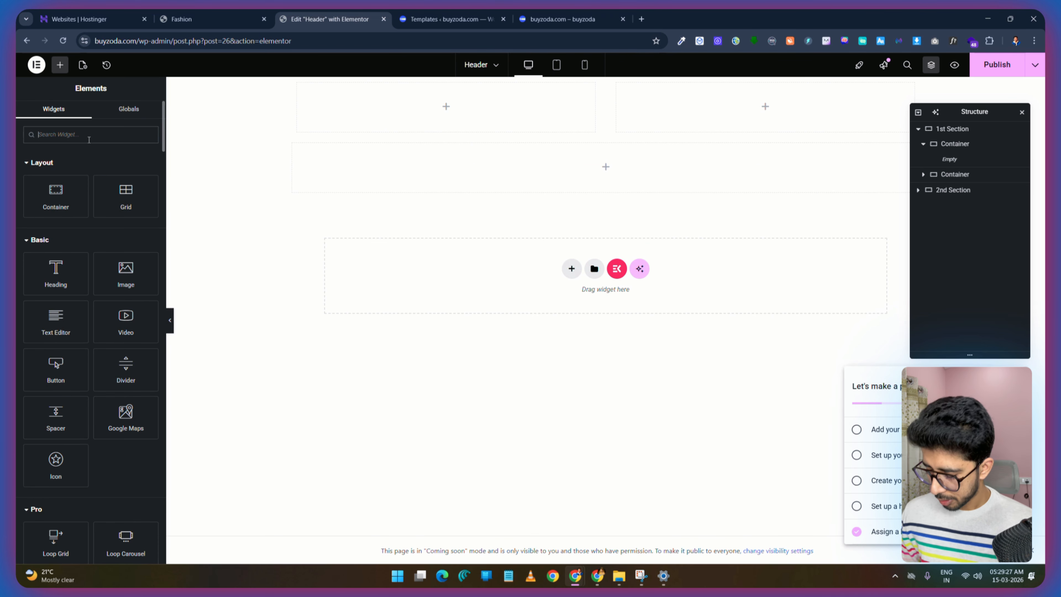
text(animat)
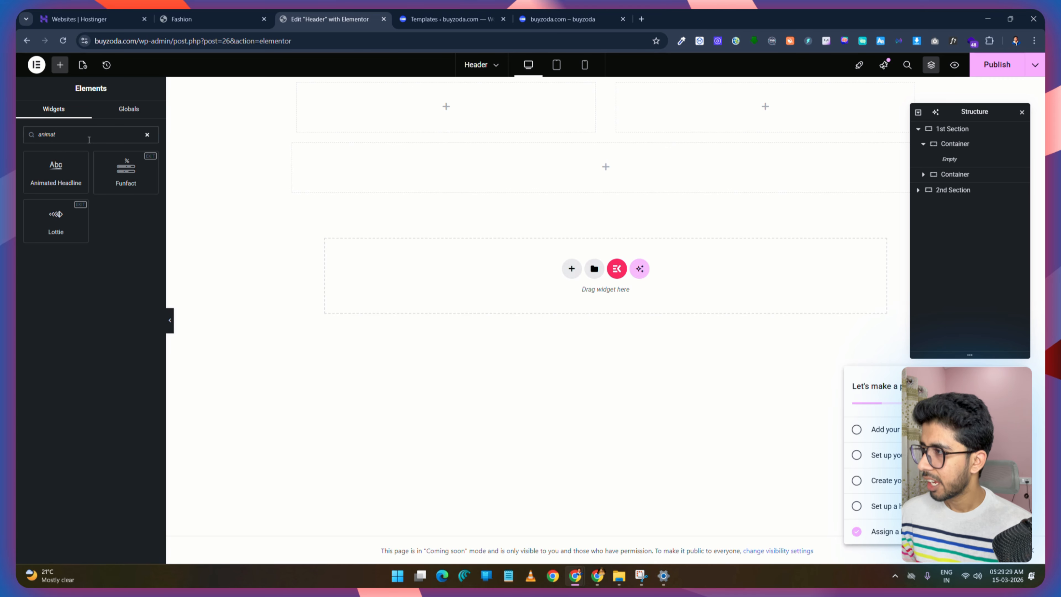
drag(55, 176, 456, 115)
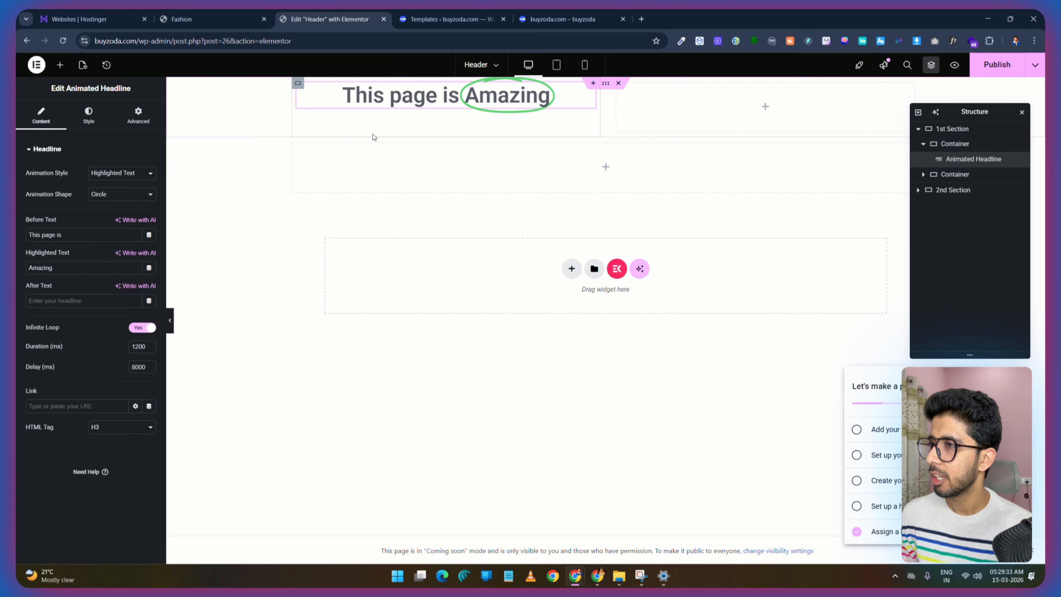
Step: Set the headline's animation style to Rotating Text and clear its before text and default rotating words
click(136, 173)
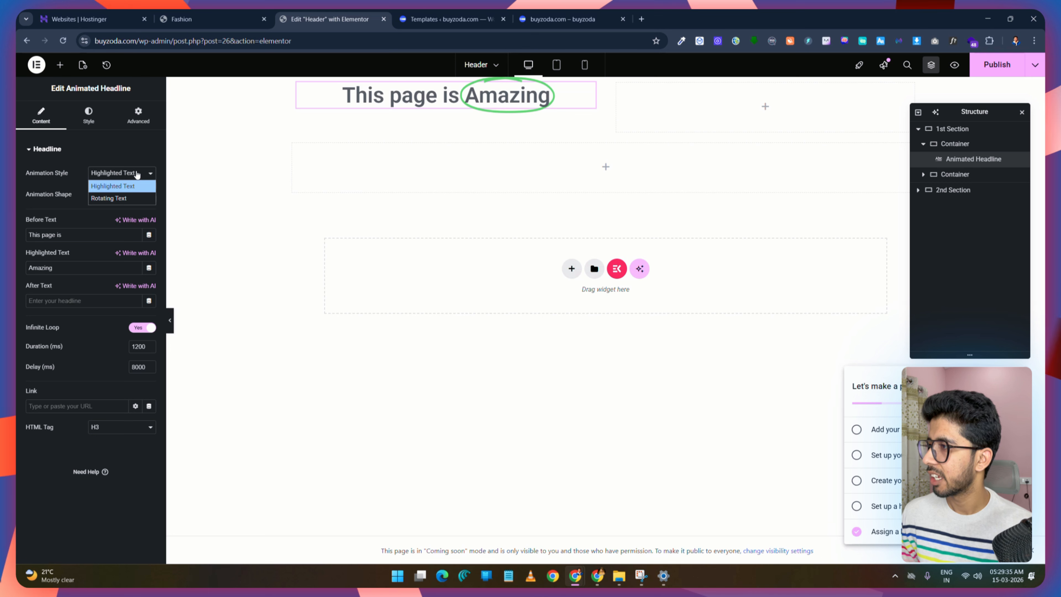
click(125, 199)
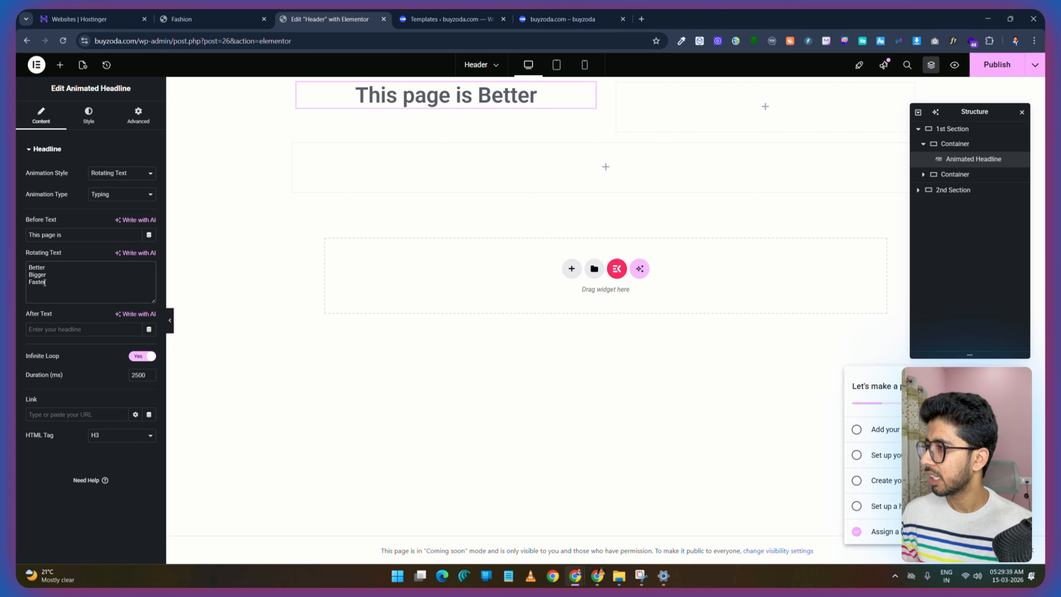
drag(63, 234, 37, 234)
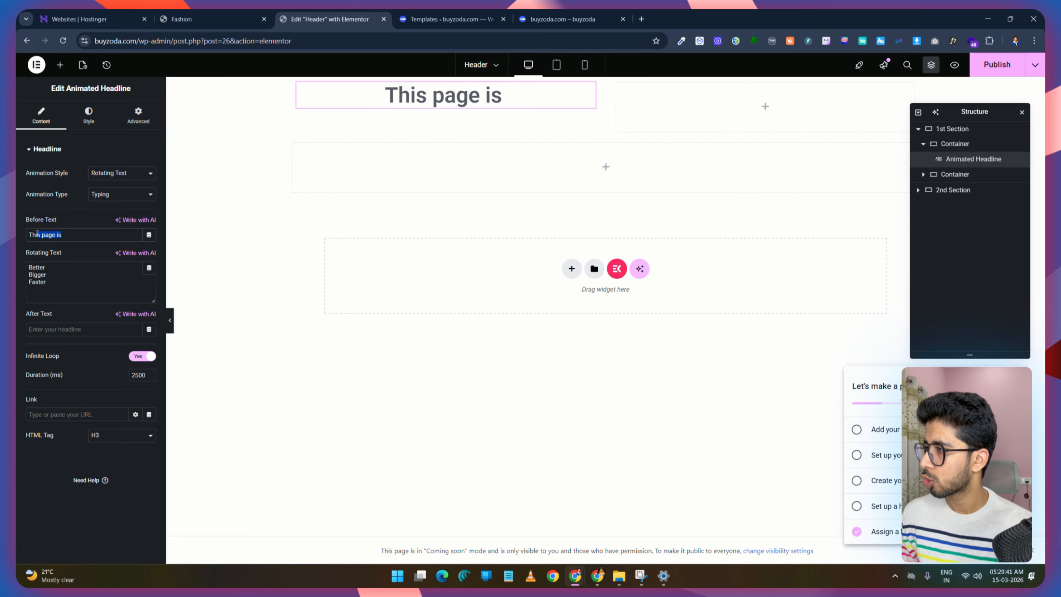
key(BackSpace)
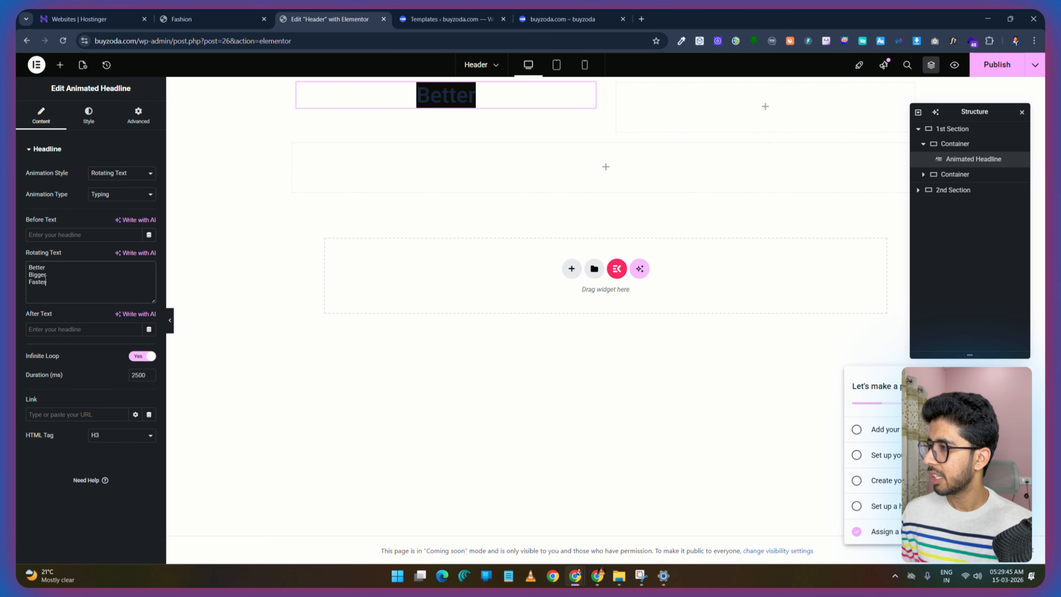
key(BackSpace)
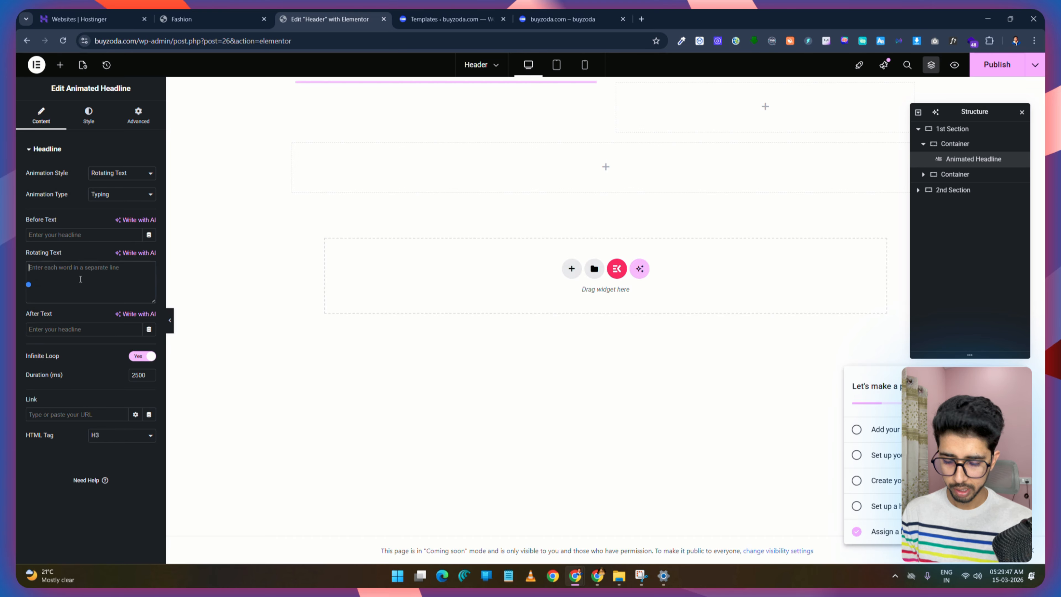
Step: Try to copy the Fashion demo's moving announcement text into the headline's rotating text
click(216, 14)
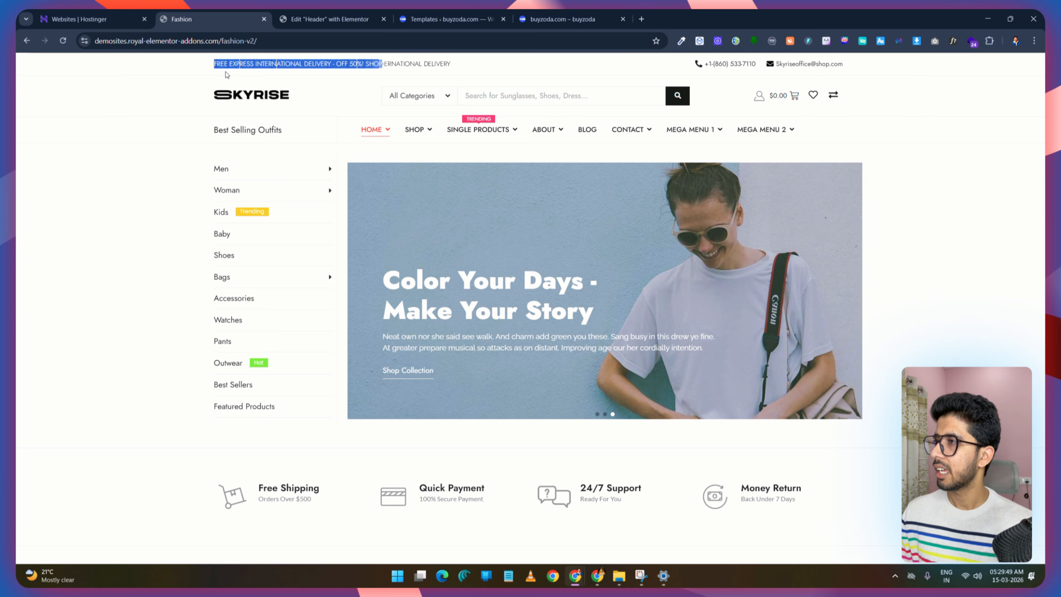
click(414, 66)
drag(215, 64, 400, 65)
right_click(396, 64)
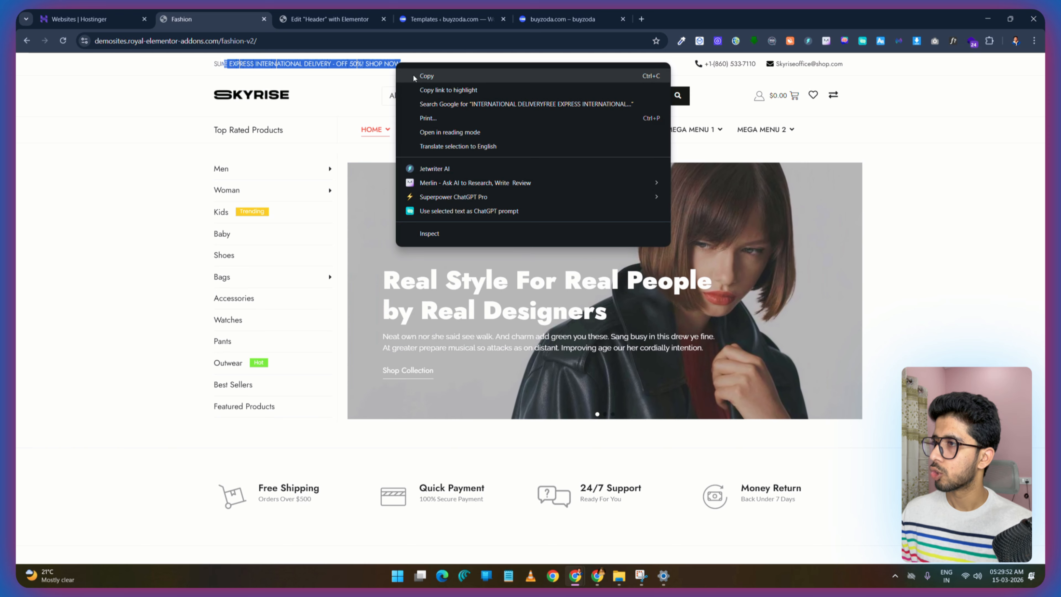
click(414, 76)
click(330, 19)
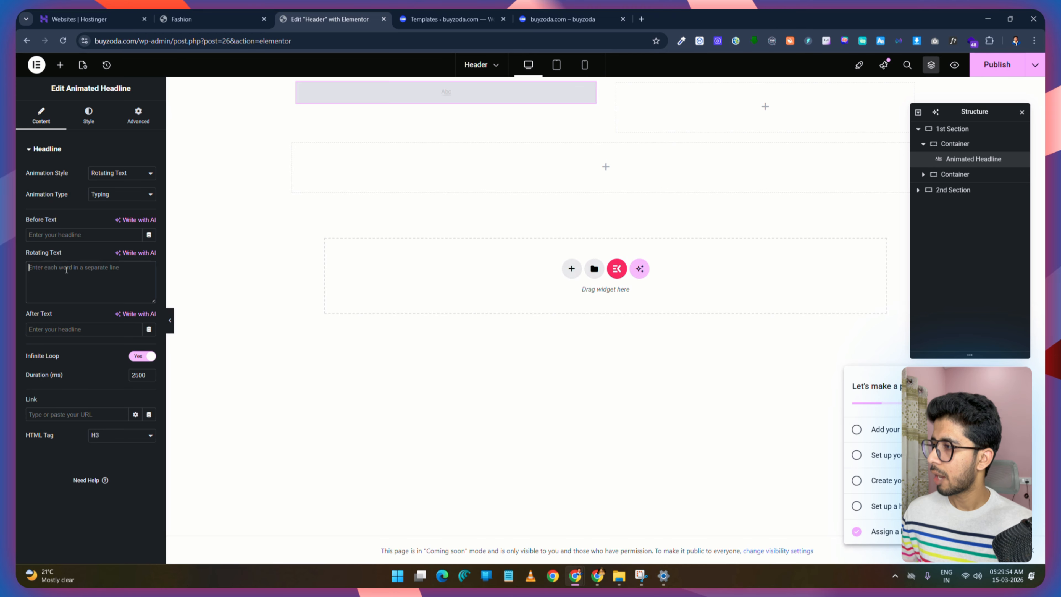
key(ctrl+v)
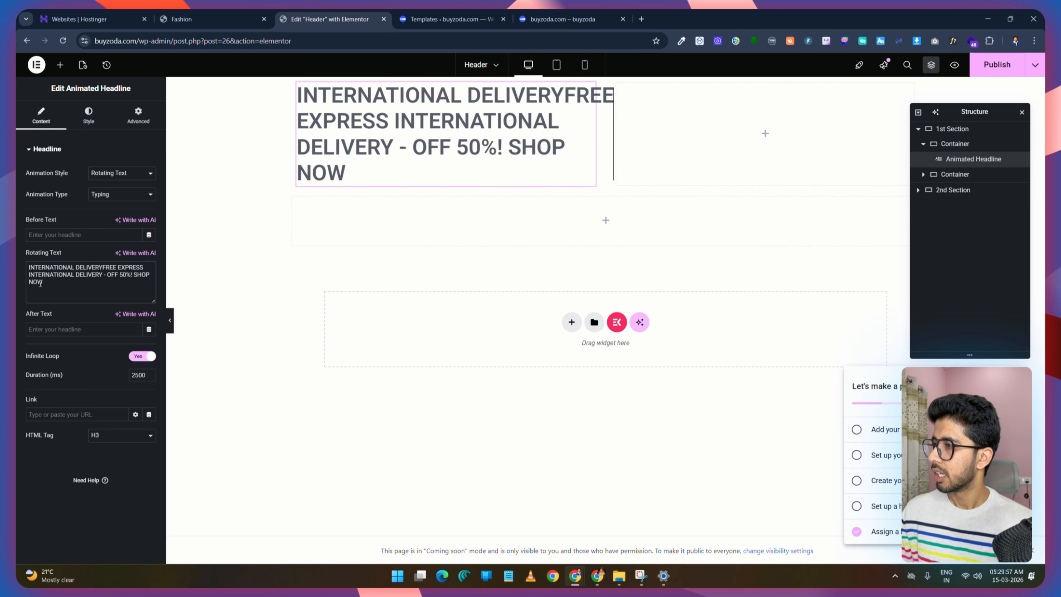
key(Return)
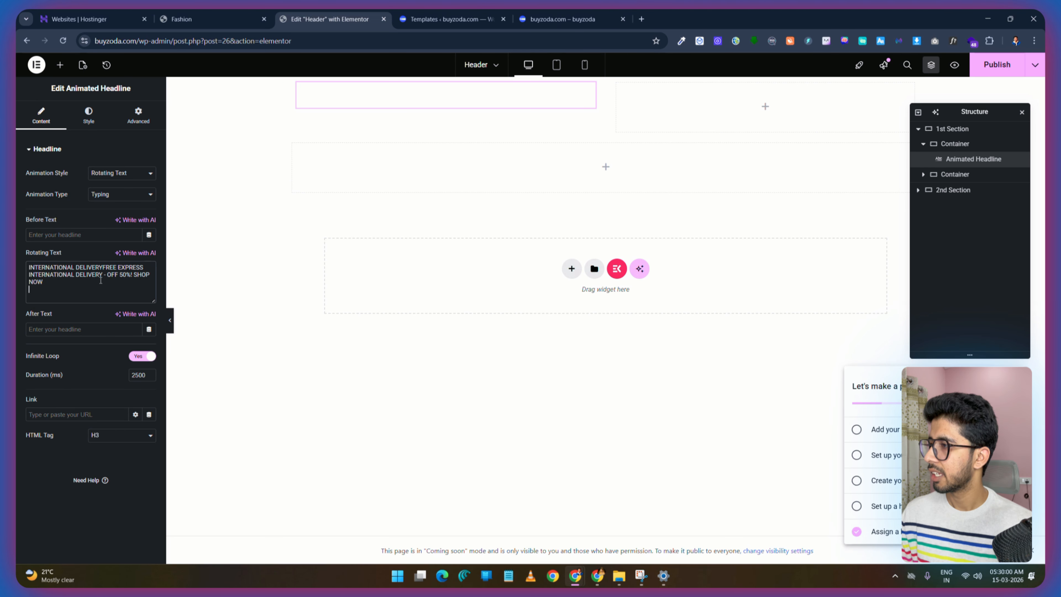
Step: Copy both complete announcements from the Fashion demo and replace the headline's entire rotating text with them
click(217, 19)
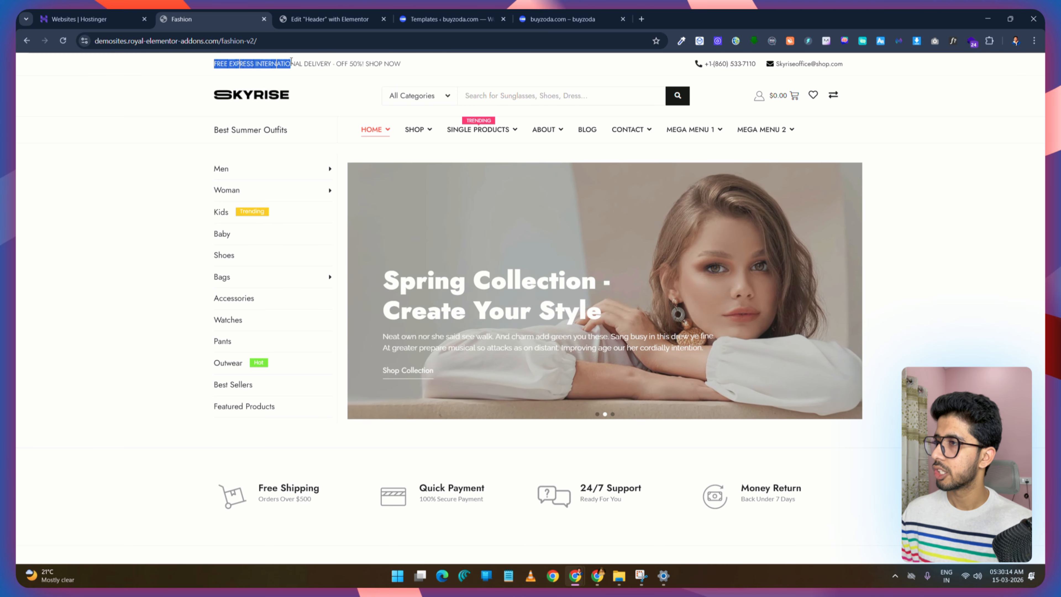
drag(411, 64, 213, 64)
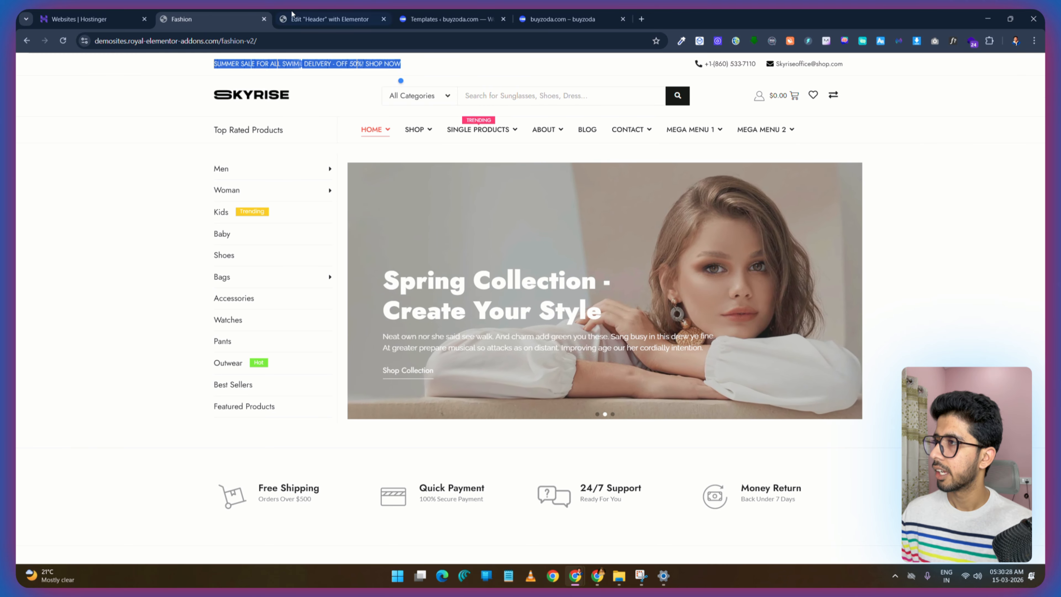
click(309, 15)
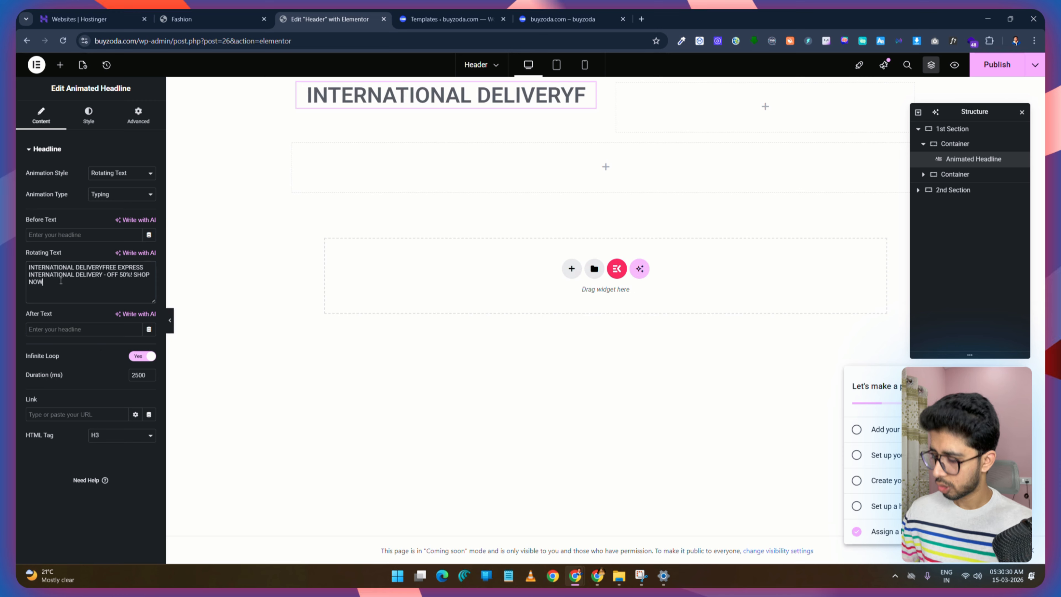
key(ctrl+a)
key(ctrl+v)
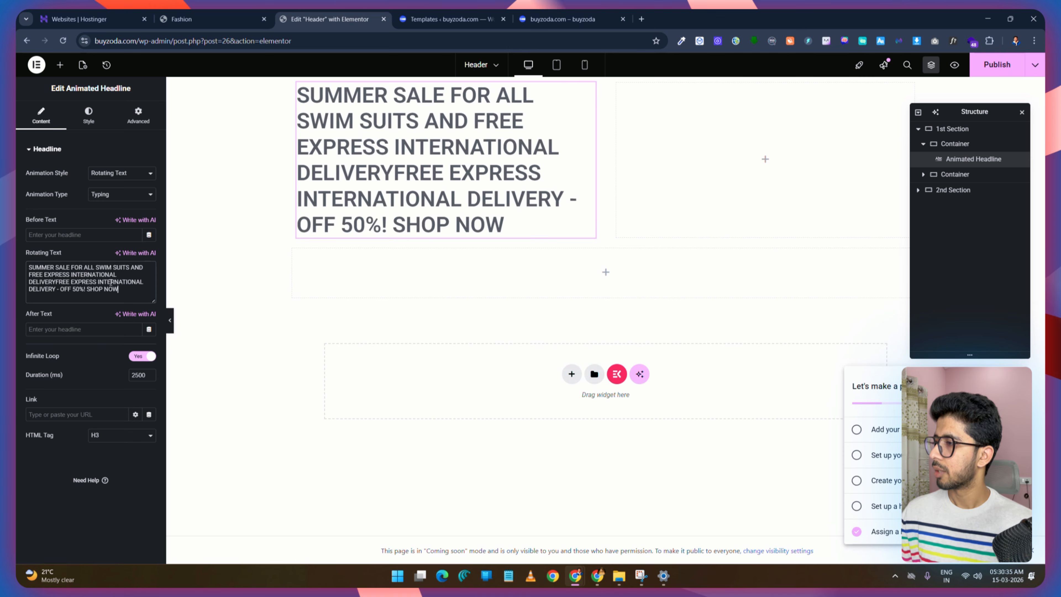
Step: Set the headline's text typography to size 11 px and weight 400 (Normal)
click(88, 115)
click(149, 236)
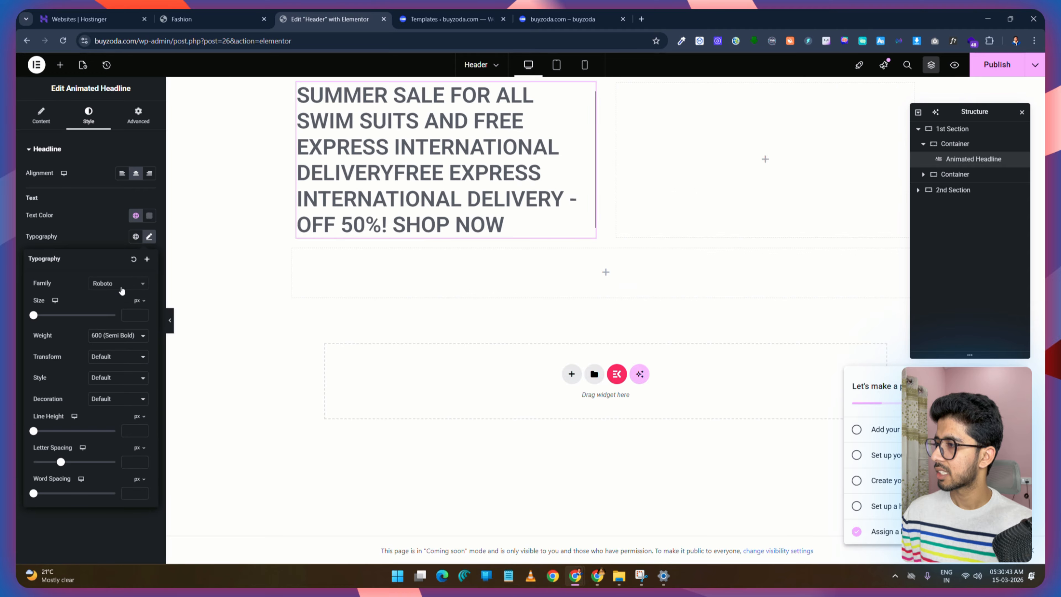
click(127, 317)
text(11)
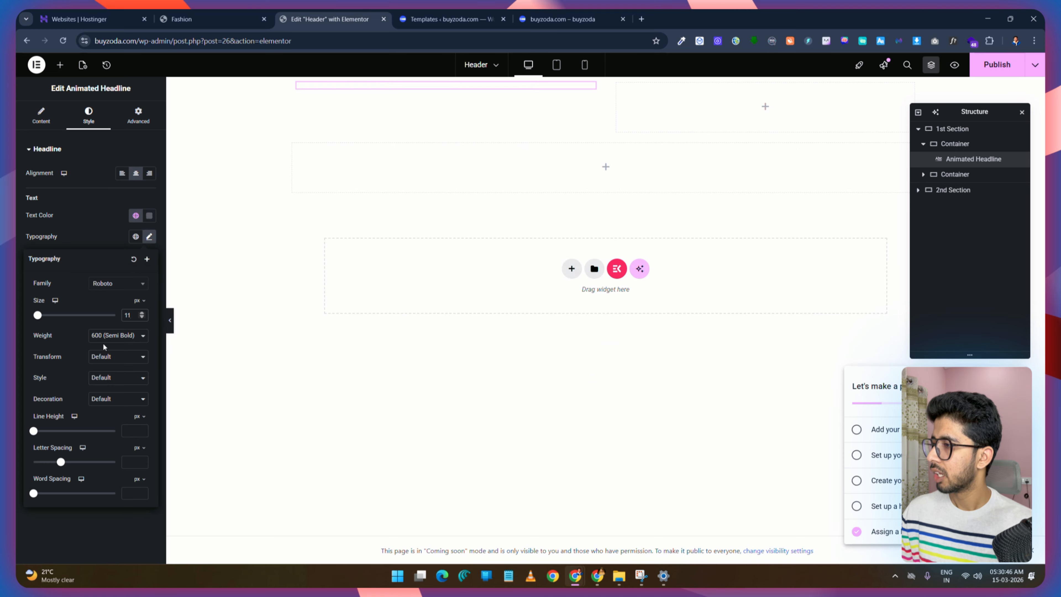
click(104, 336)
click(97, 207)
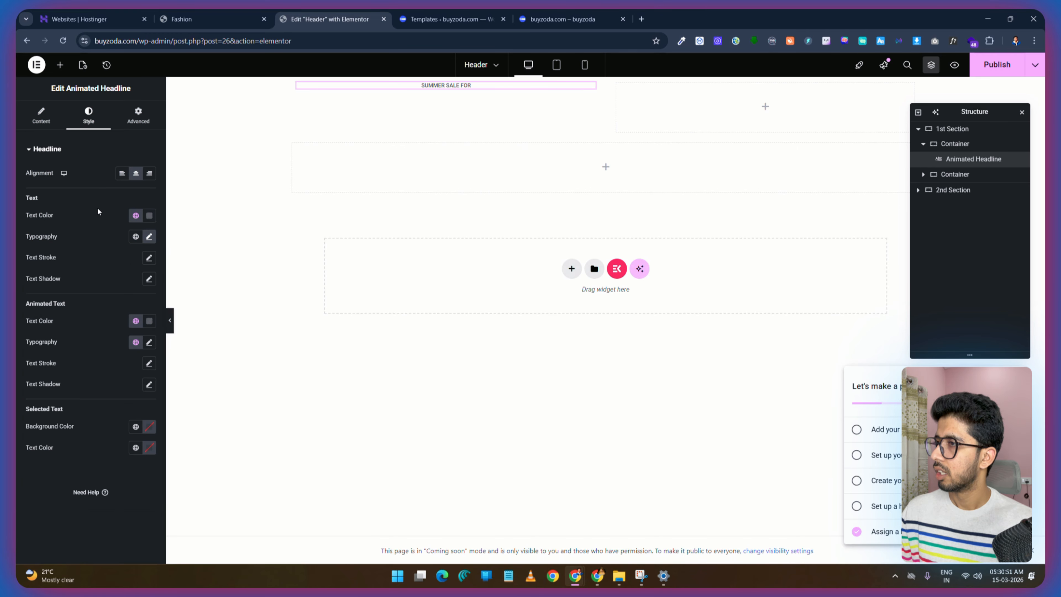
Step: Change the headline's animation type to Wave
click(41, 115)
click(132, 198)
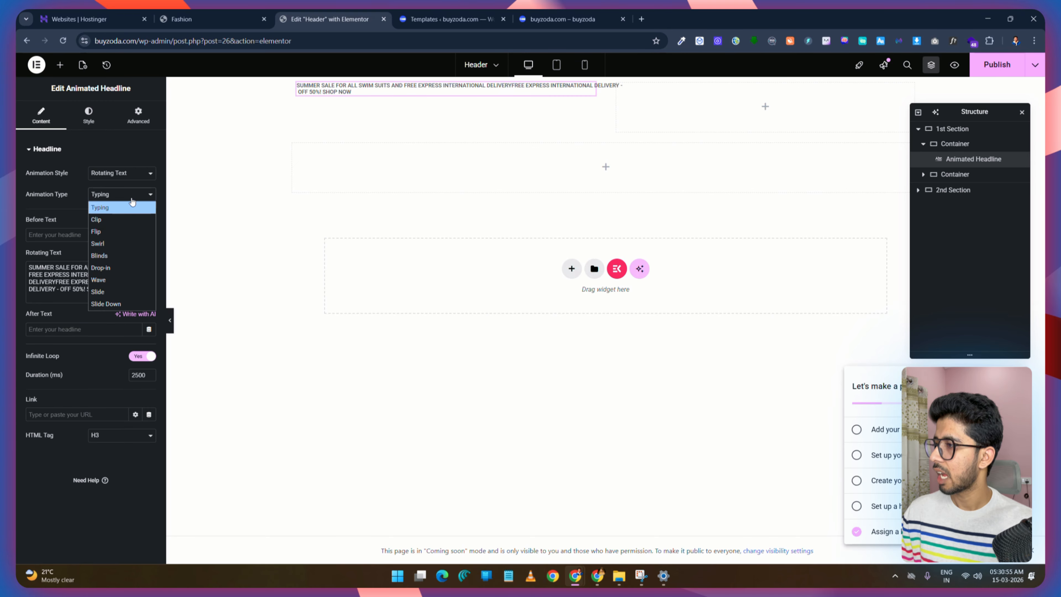
click(111, 277)
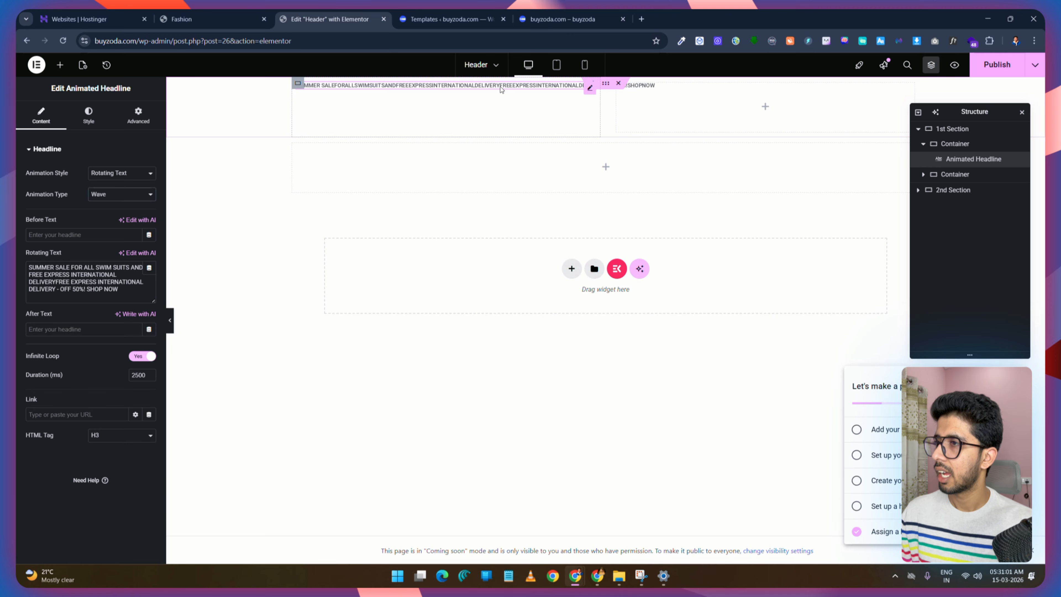
Step: Split the rotating text before "FREE EXPRESS INTERNATIONAL DELIVERY - OFF 50%! SHOP NOW", add a blank line between the announcements and compare with the Fashion demo
click(56, 282)
key(Return)
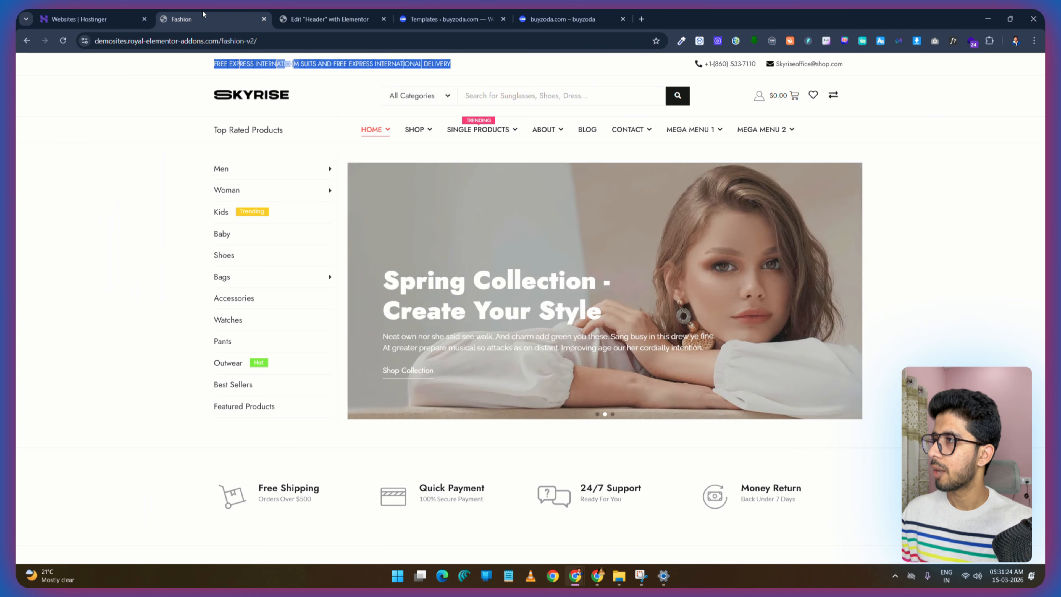
click(188, 19)
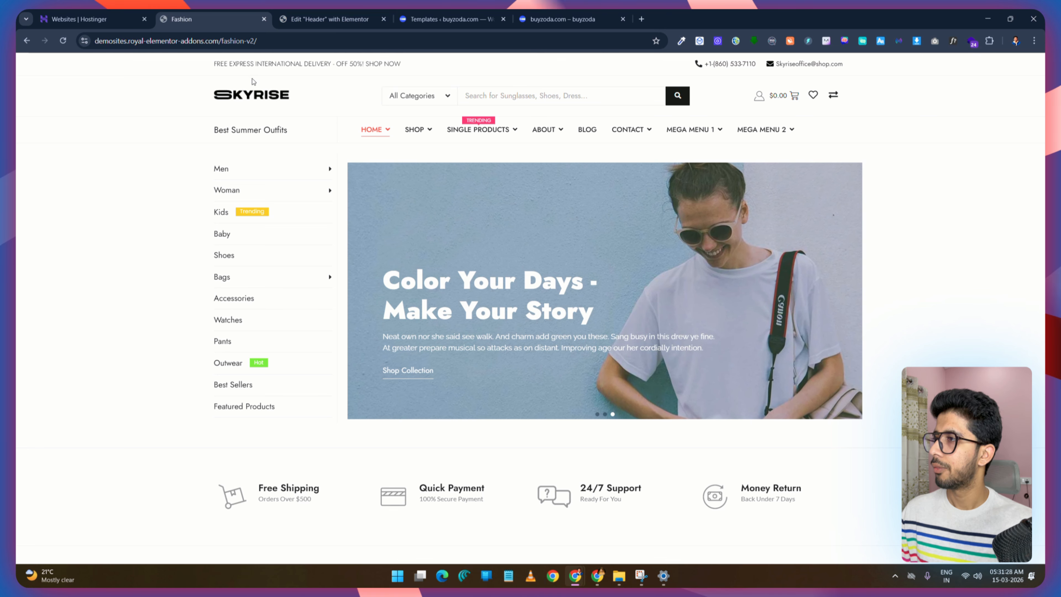
click(308, 14)
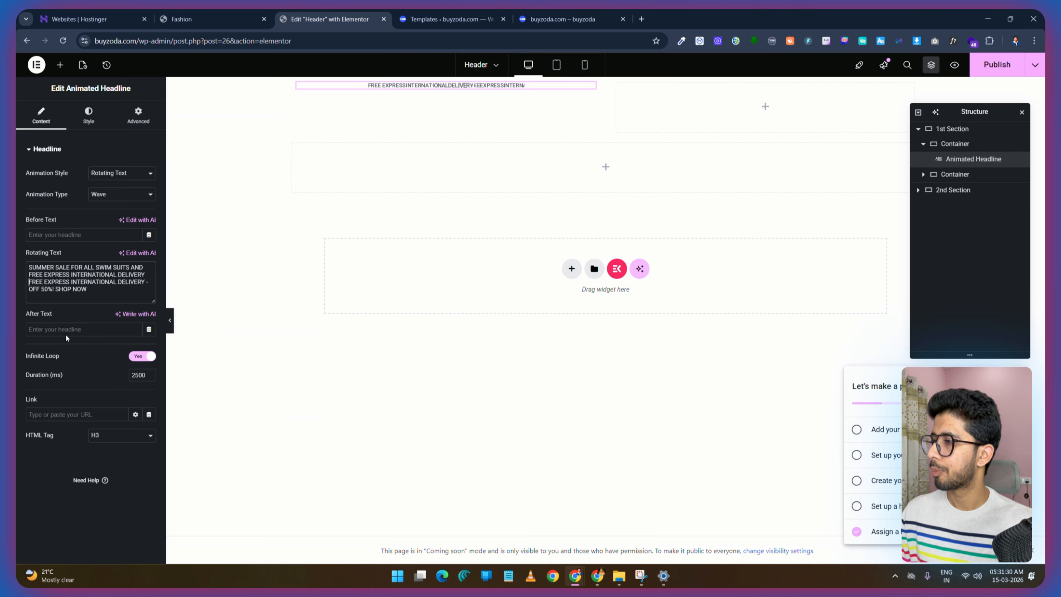
key(Return)
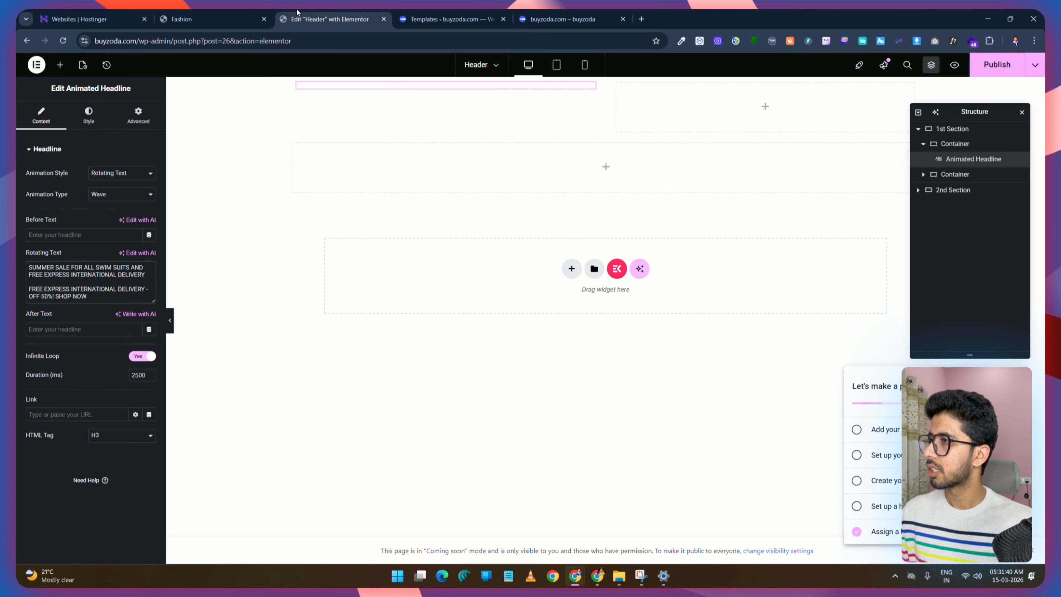
click(234, 16)
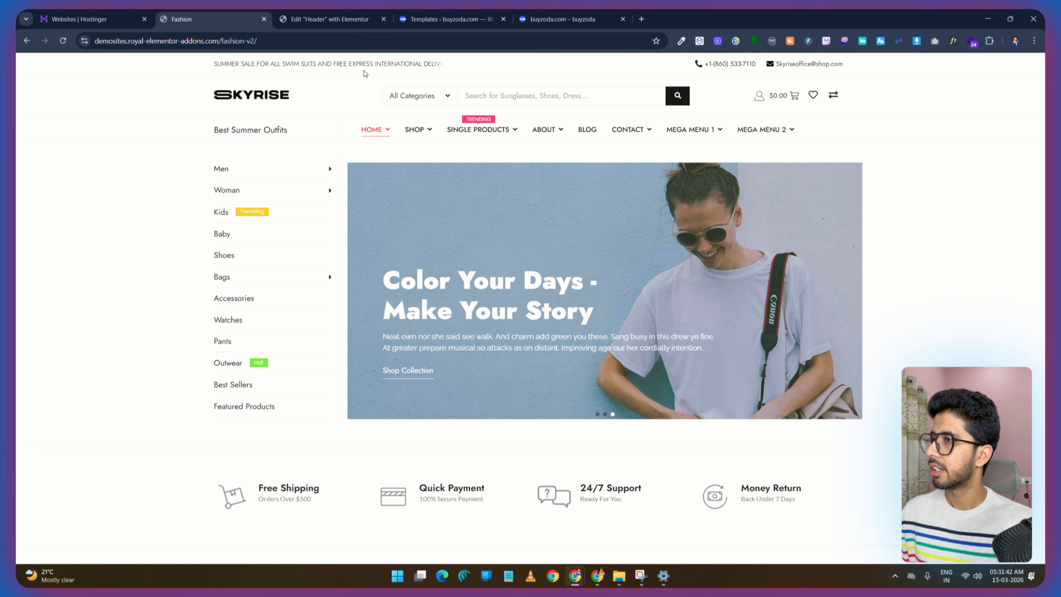
click(328, 19)
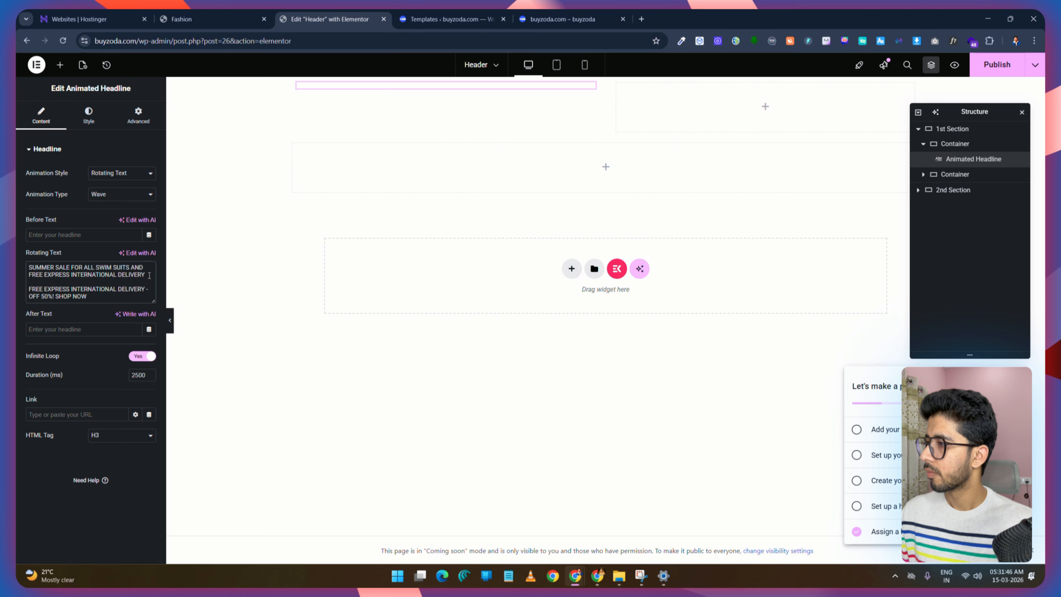
Step: Set the animated text's font weight to 400 (Normal) and publish the header
click(89, 114)
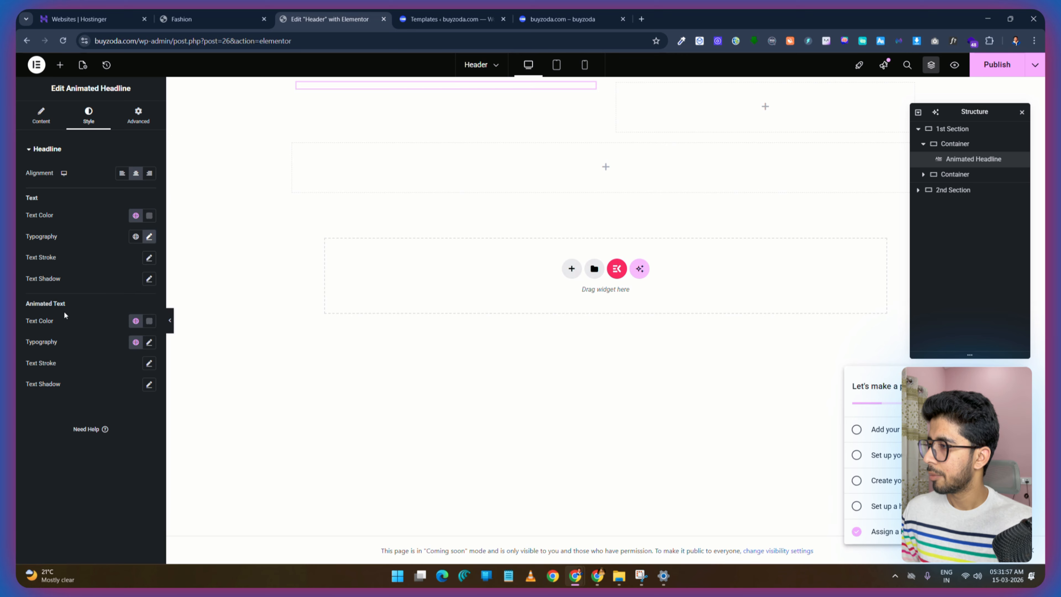
drag(70, 308, 31, 308)
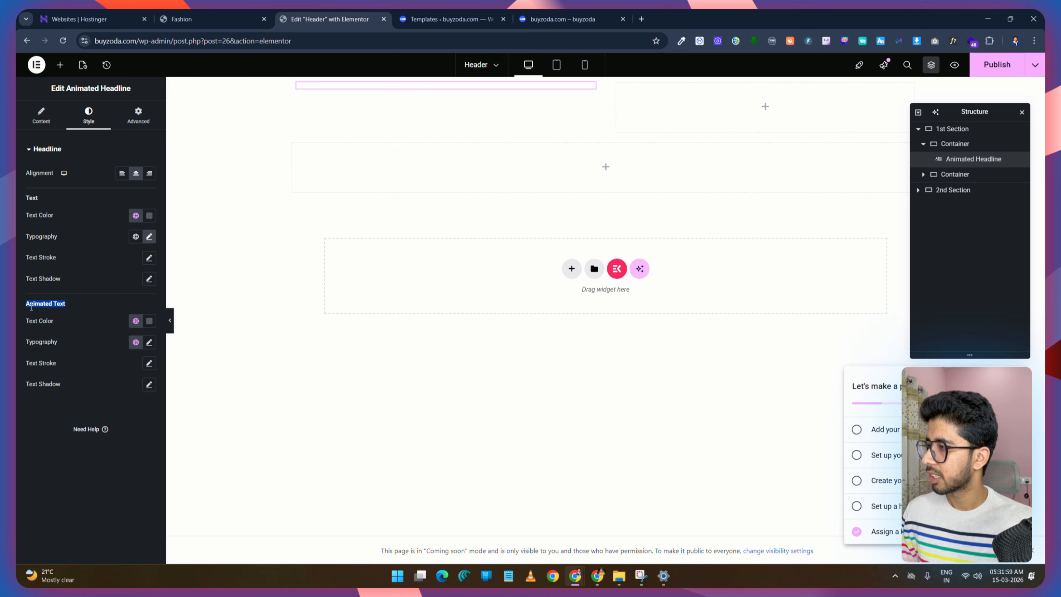
click(148, 343)
click(115, 409)
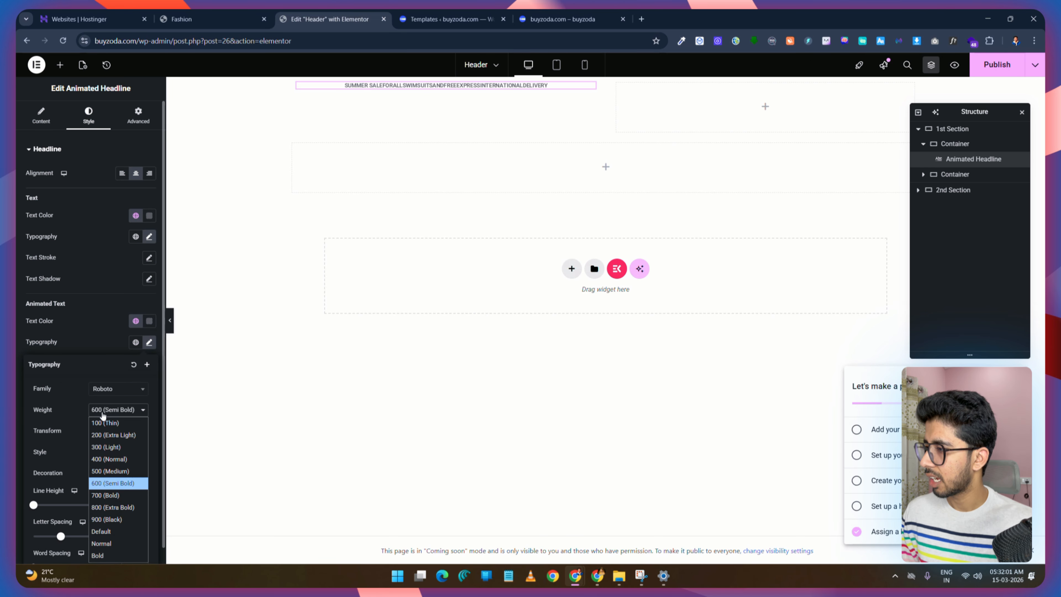
click(115, 459)
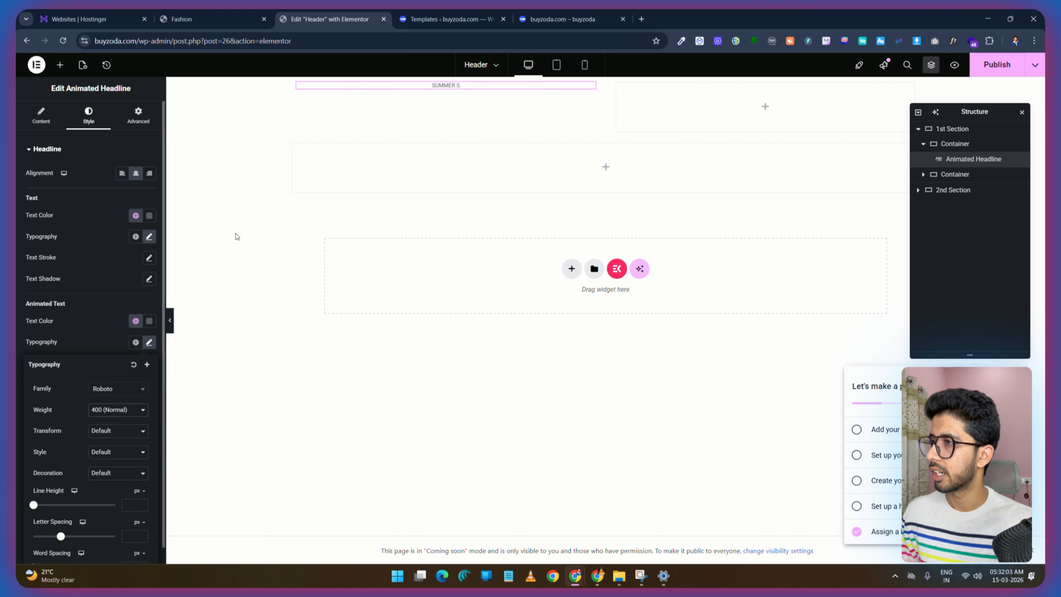
click(1010, 66)
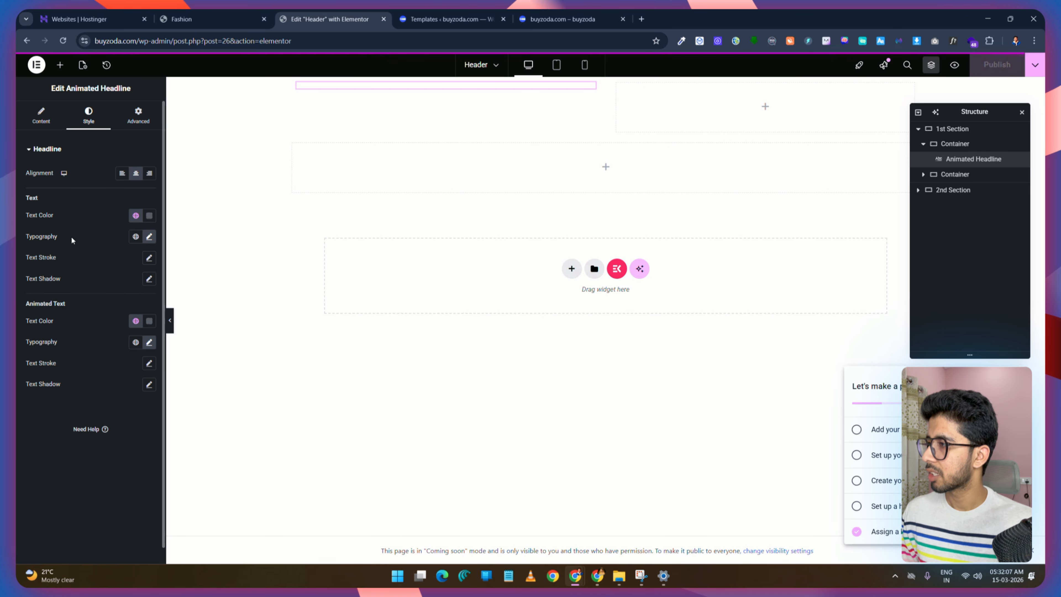
Step: Set the headline's text typography size to 12 px
click(148, 237)
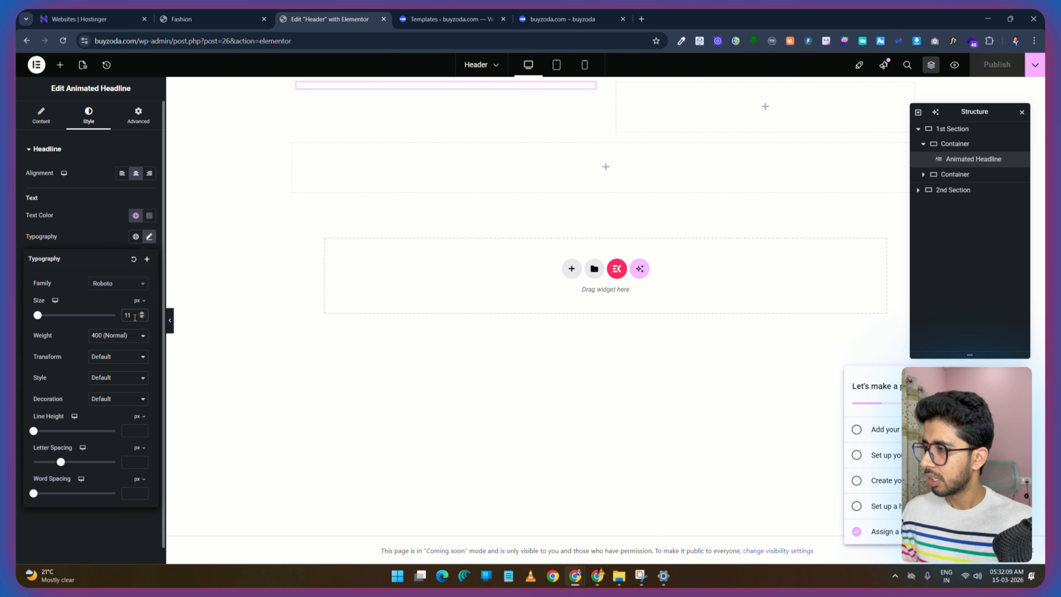
key(BackSpace)
text(2)
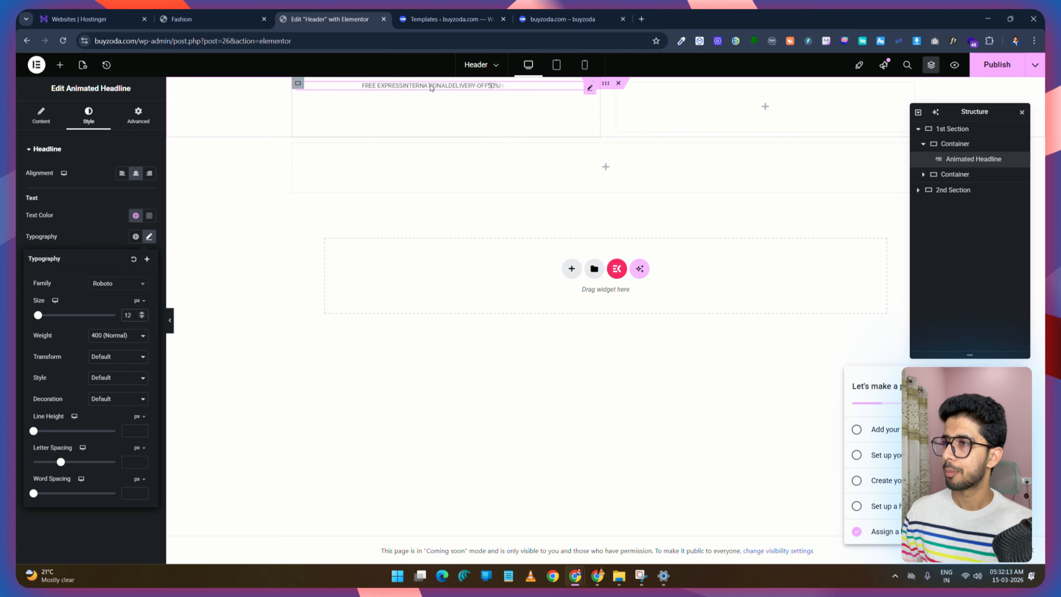
Step: Remove the blank line between the two announcements in the headline's rotating text and publish the header
click(41, 121)
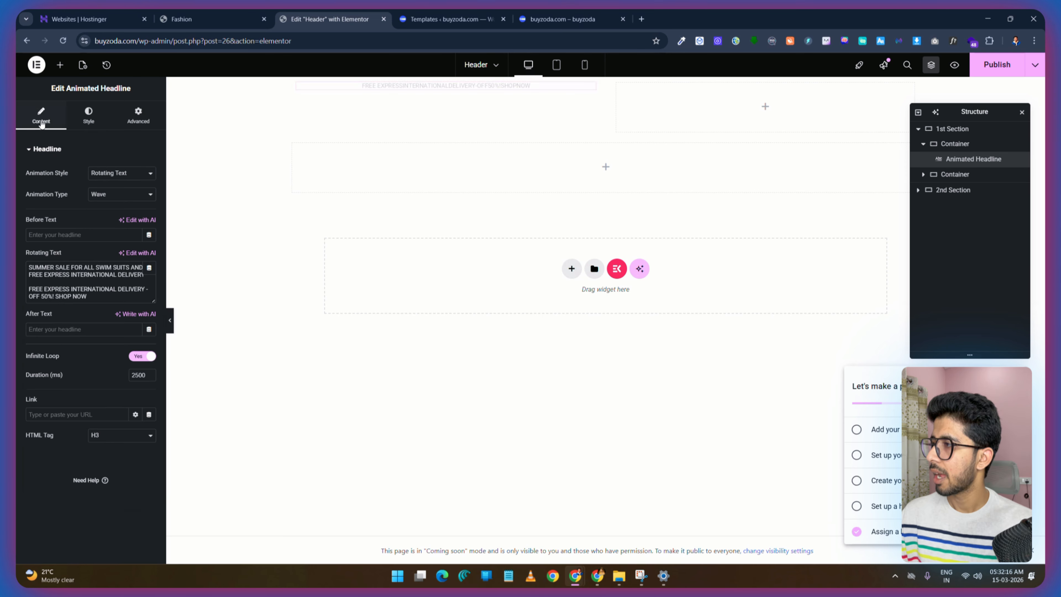
click(33, 281)
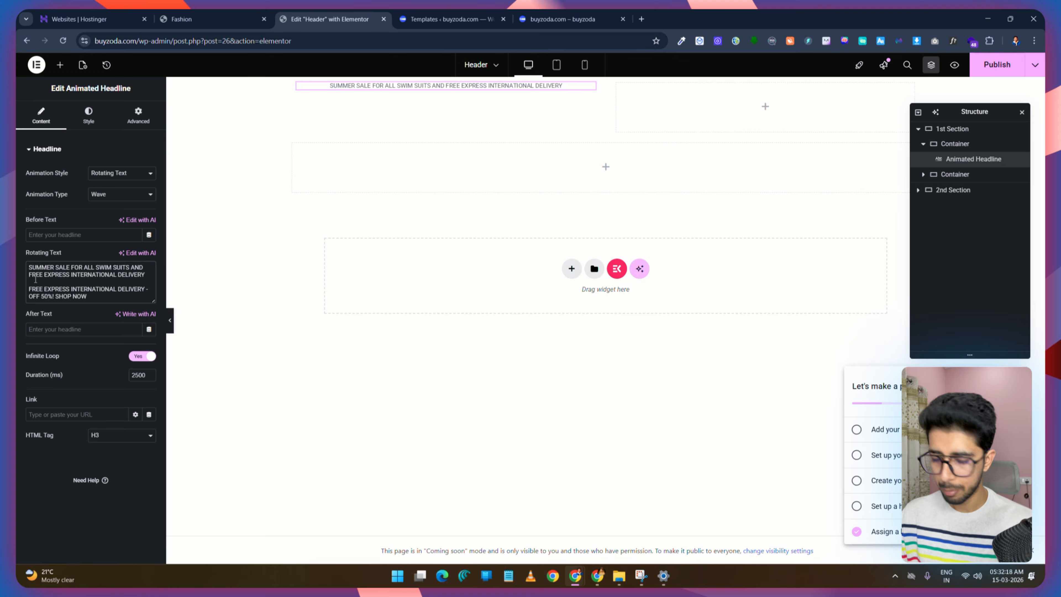
key(BackSpace)
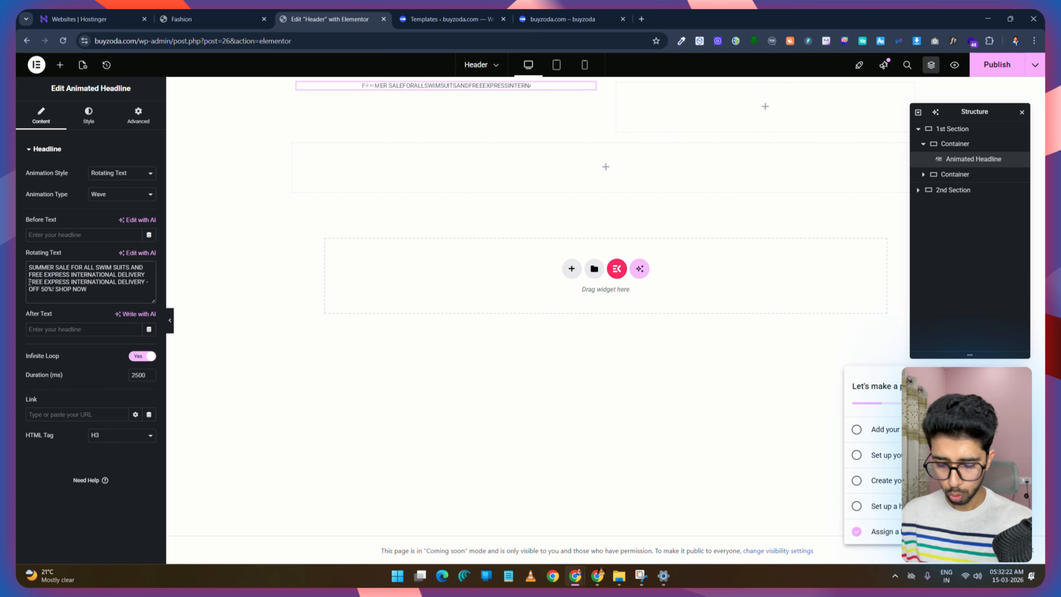
key(Delete)
key(Return)
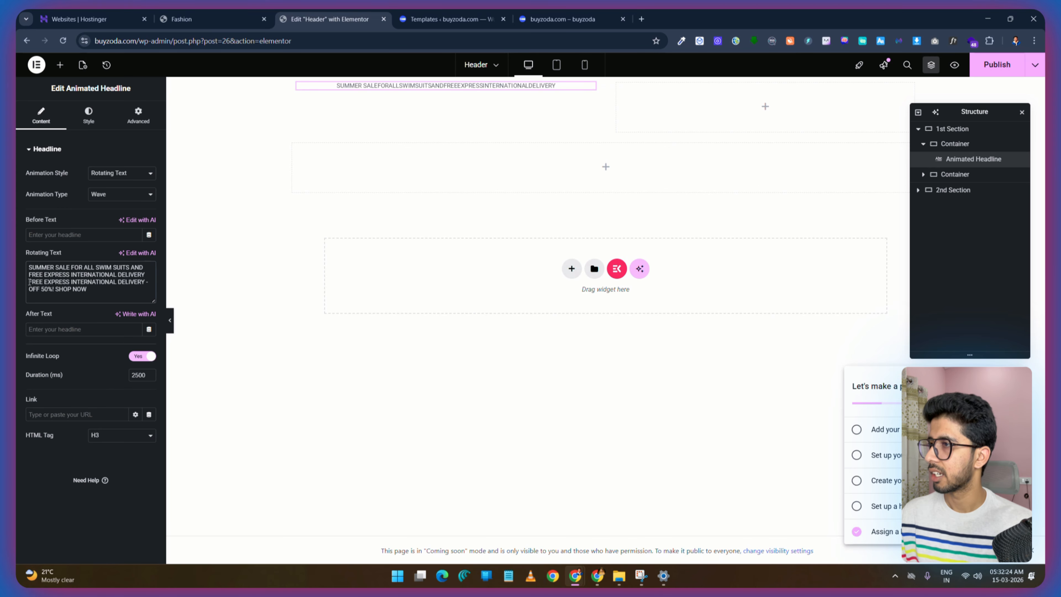
click(997, 65)
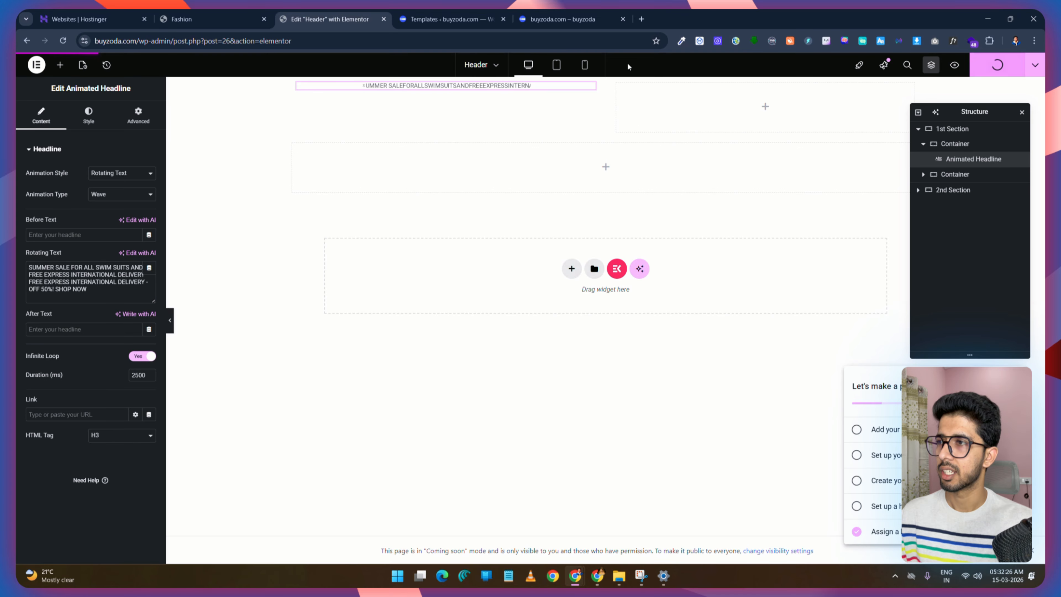
Step: Left-align the animated headline and set its container's Justify Content to Center, publishing the header
click(88, 113)
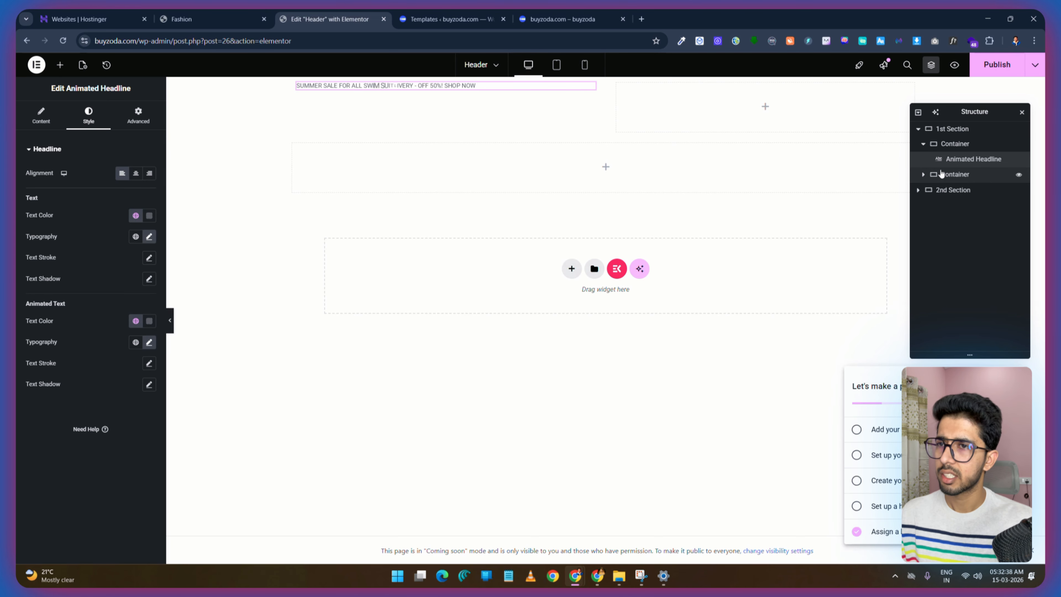
drag(974, 113, 308, 208)
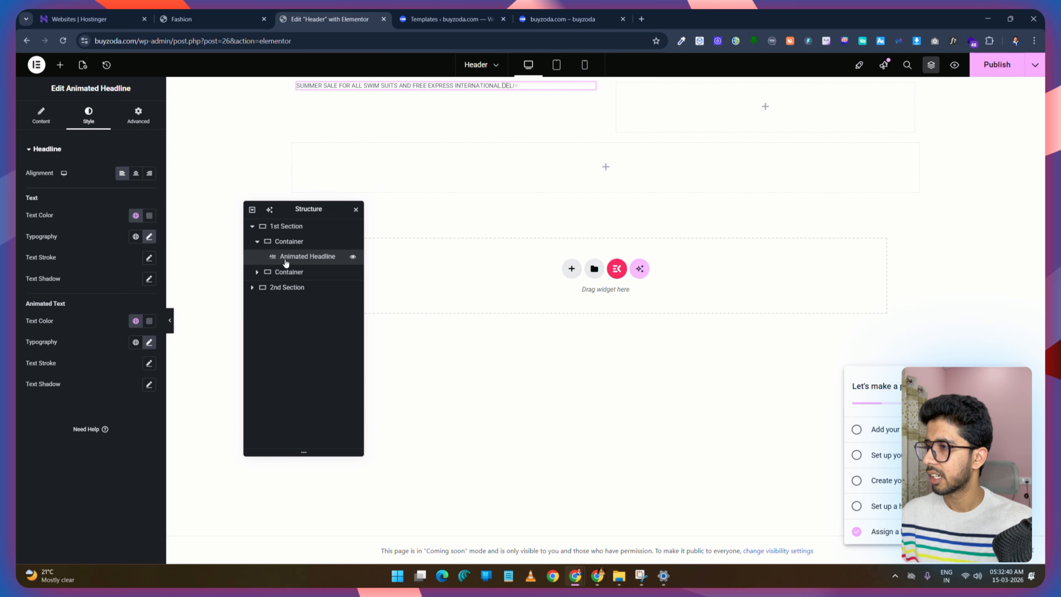
click(293, 243)
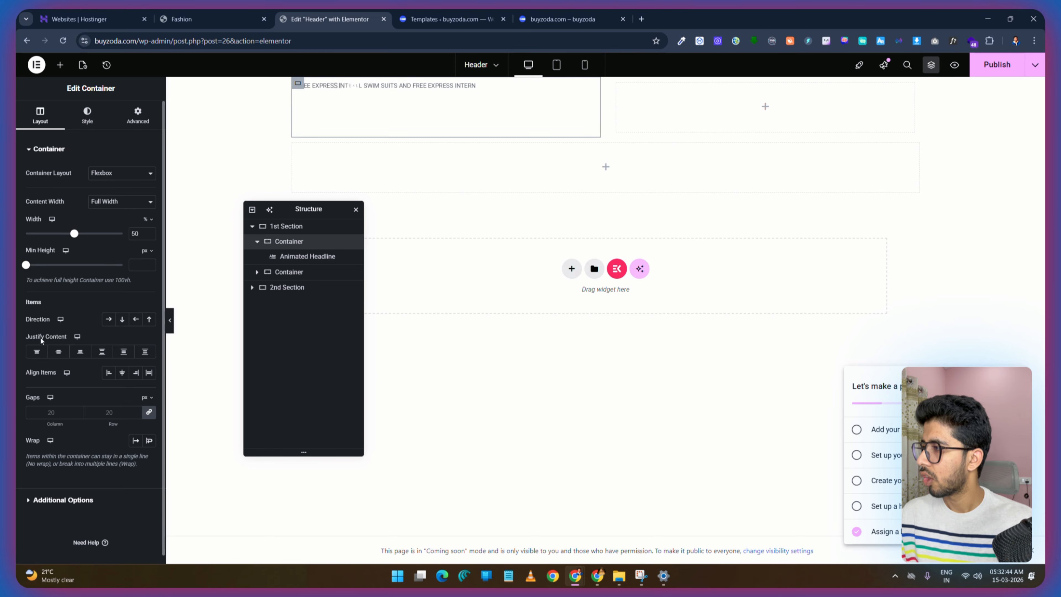
click(59, 353)
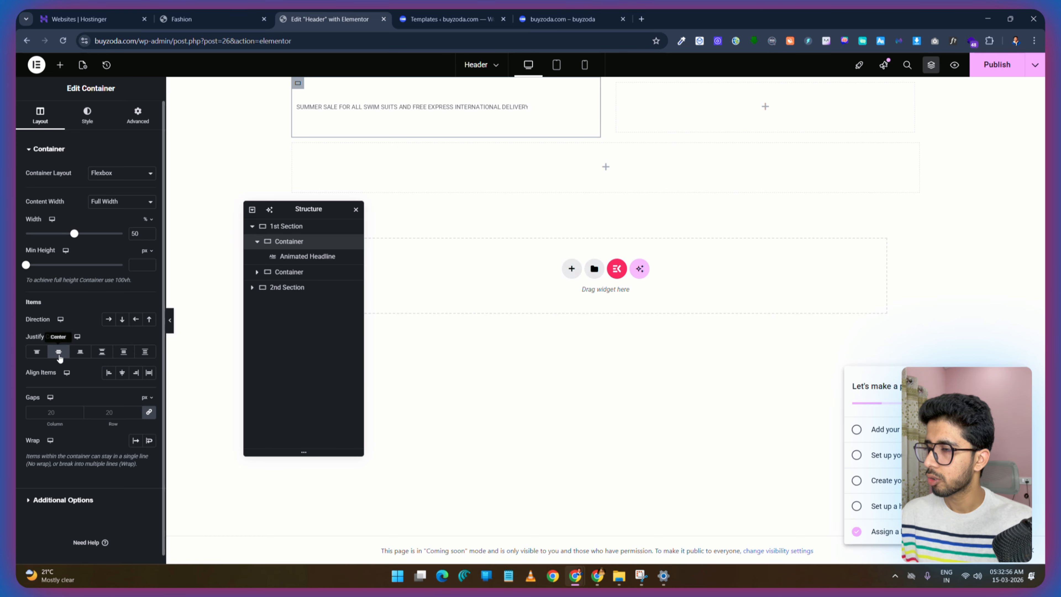
click(1008, 67)
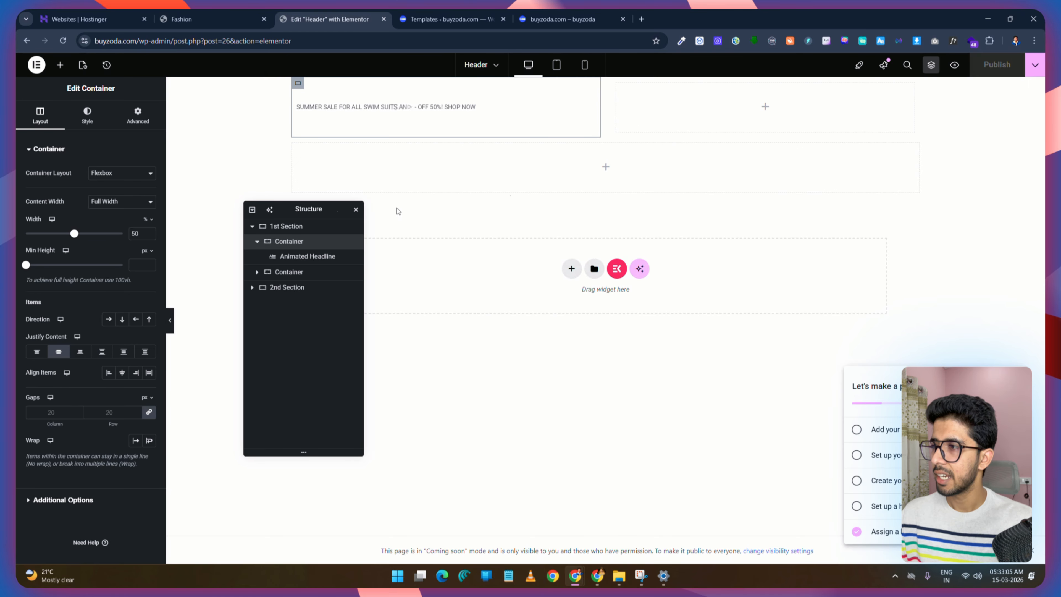
Step: Rename the 1st Section's two containers in the structure as "left Container" and "Right Container"
double_click(278, 242)
text(left)
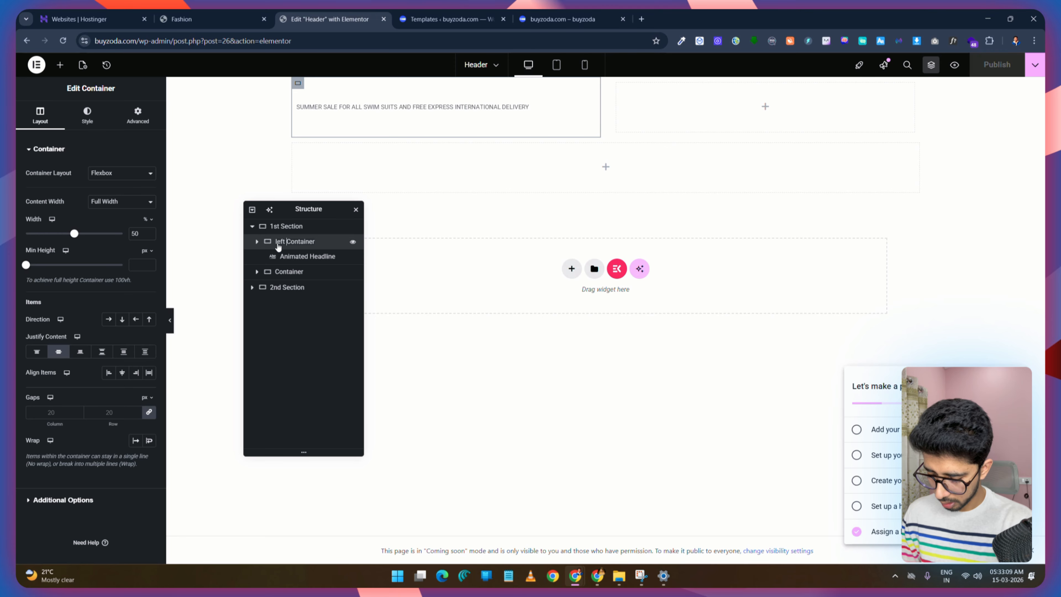
click(289, 348)
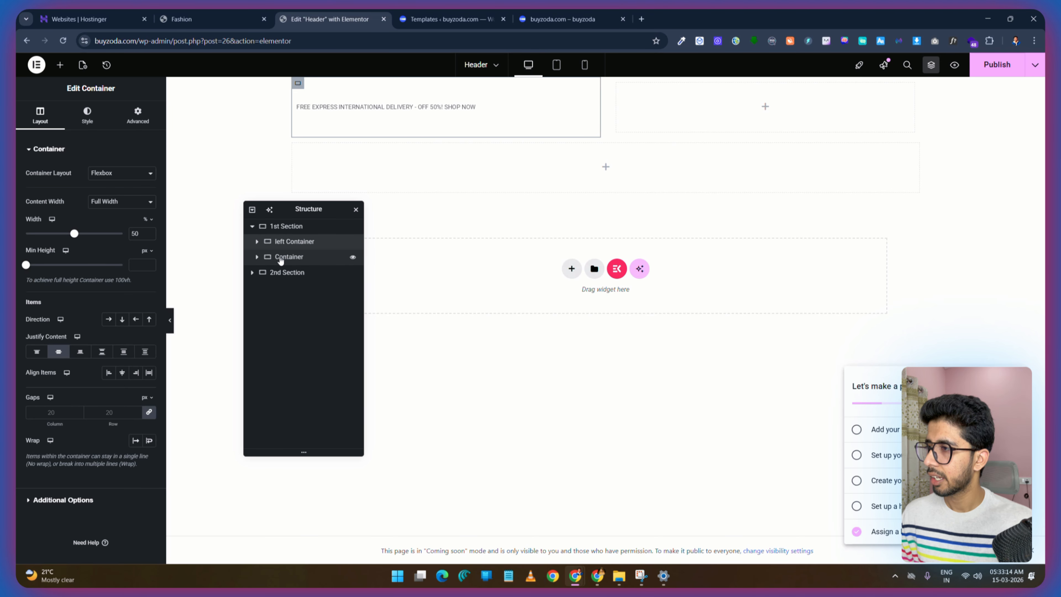
click(280, 259)
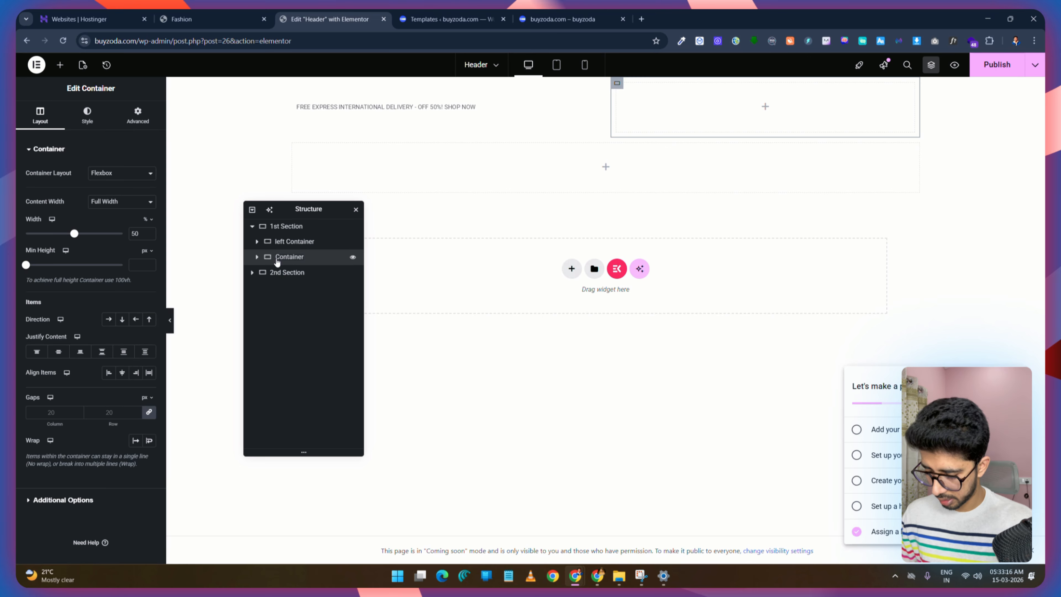
text(Right)
key(Return)
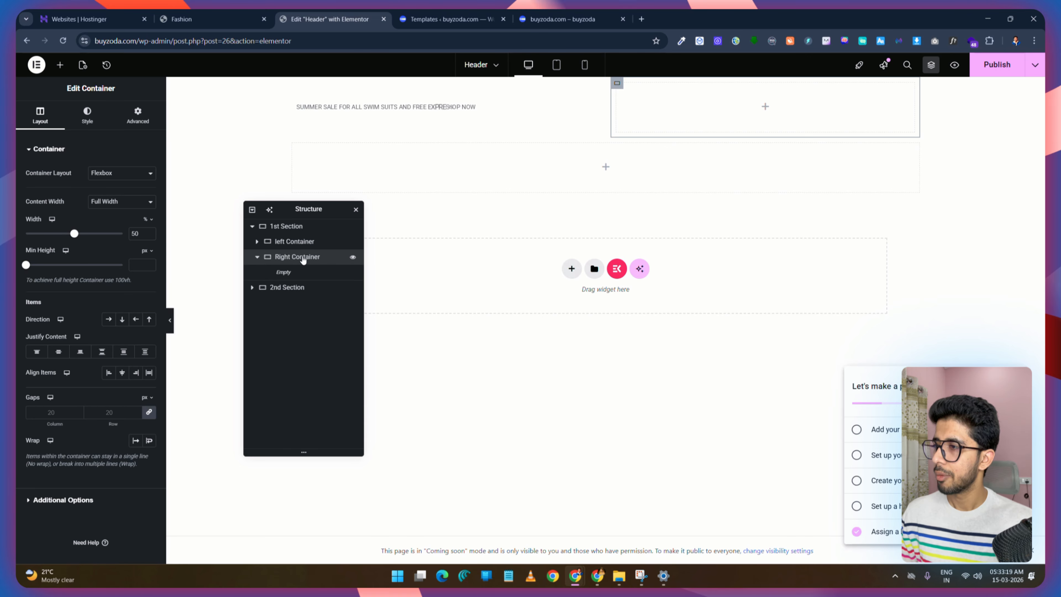
Step: Check the contact details in the Fashion demo's top bar and add an Icon Box widget to the Right Container
click(196, 19)
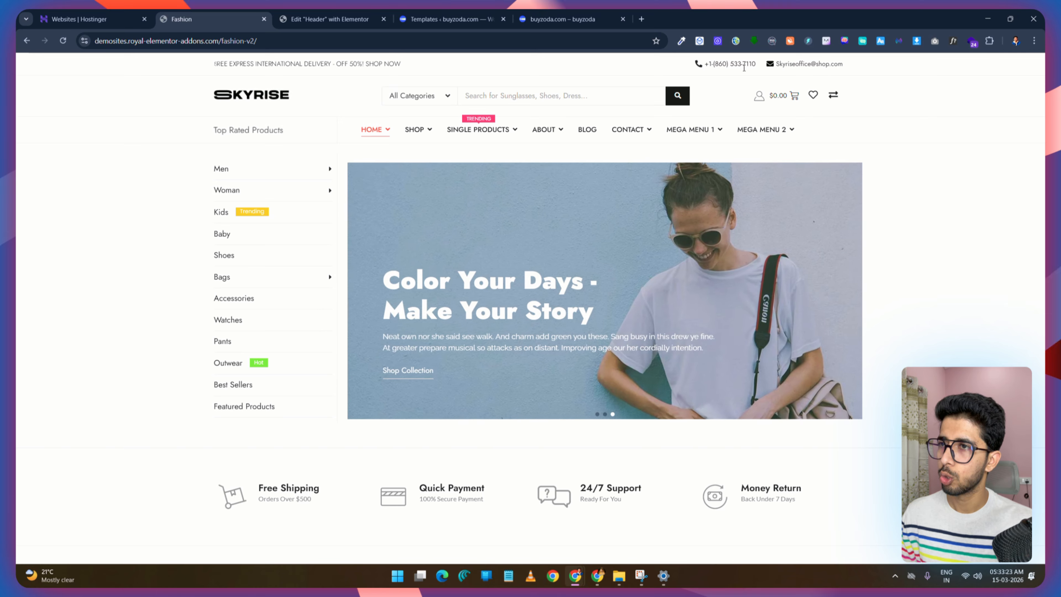
click(330, 19)
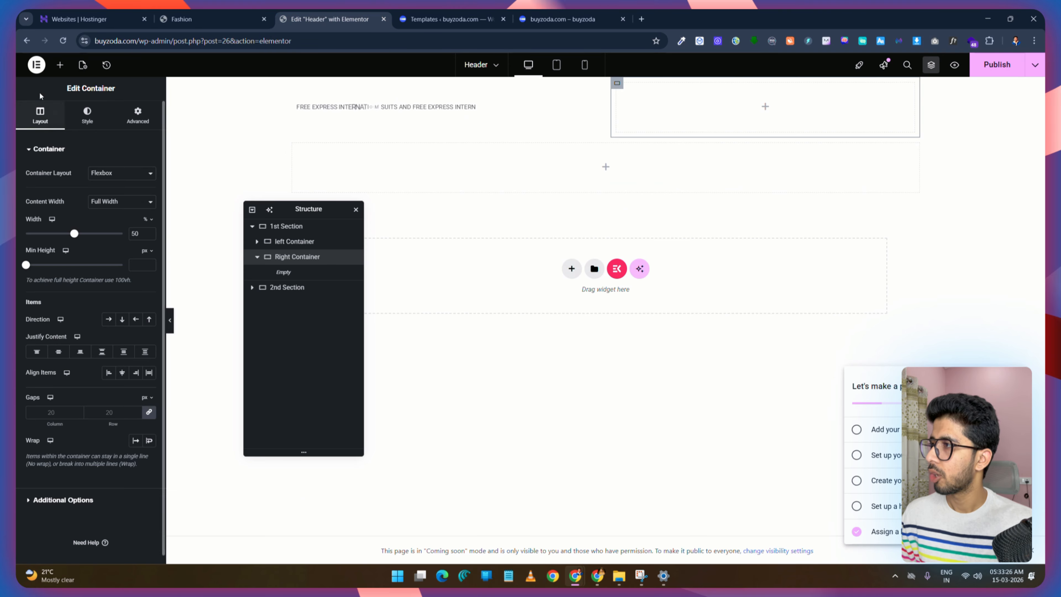
click(60, 65)
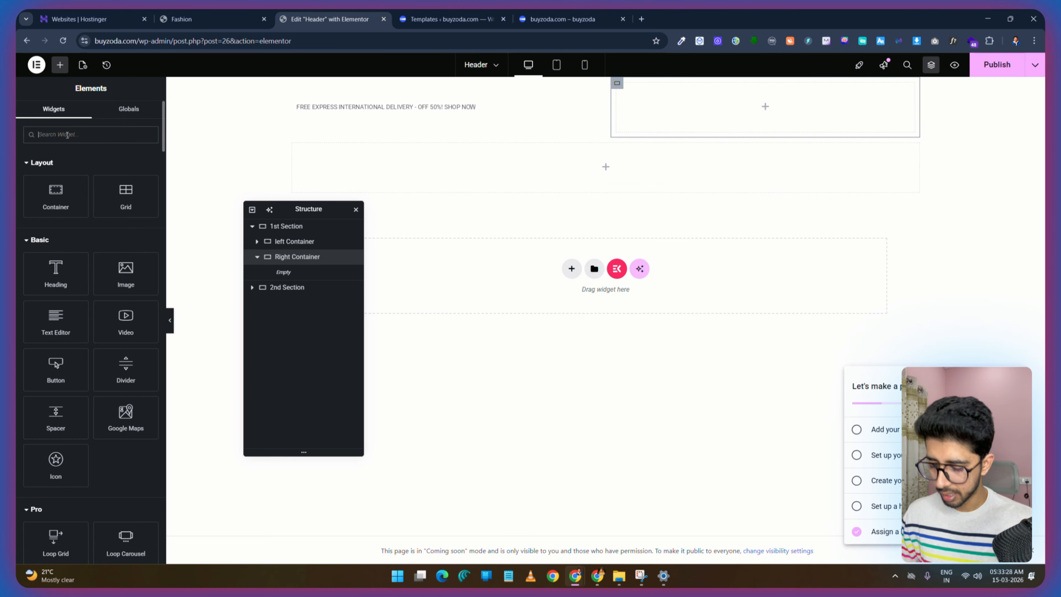
text(icon)
drag(127, 171, 714, 111)
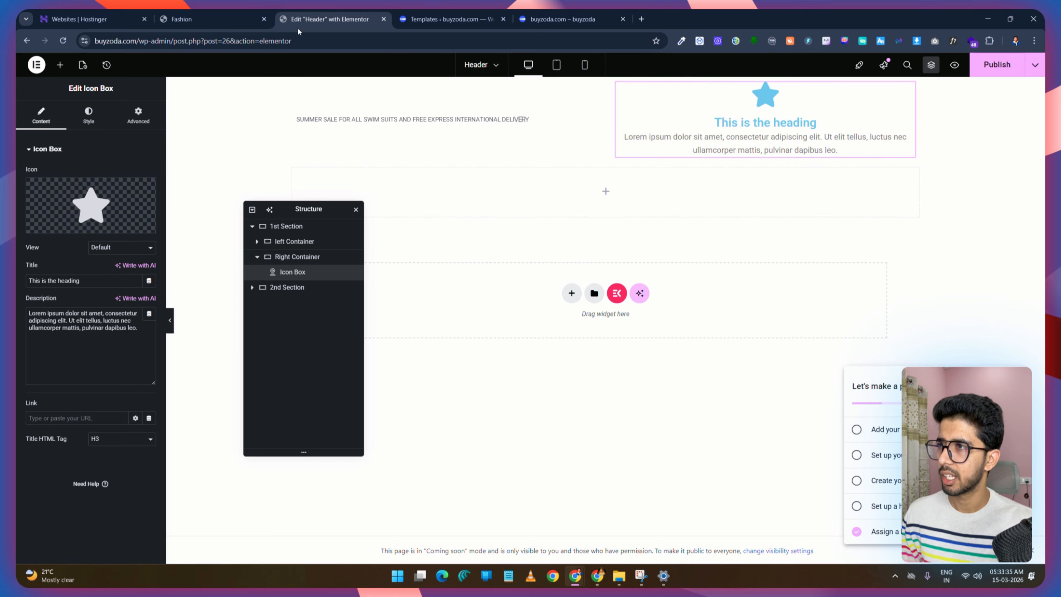
Step: Replace the icon box's star with a solid phone icon found by searching the icon library for "phone"
click(196, 19)
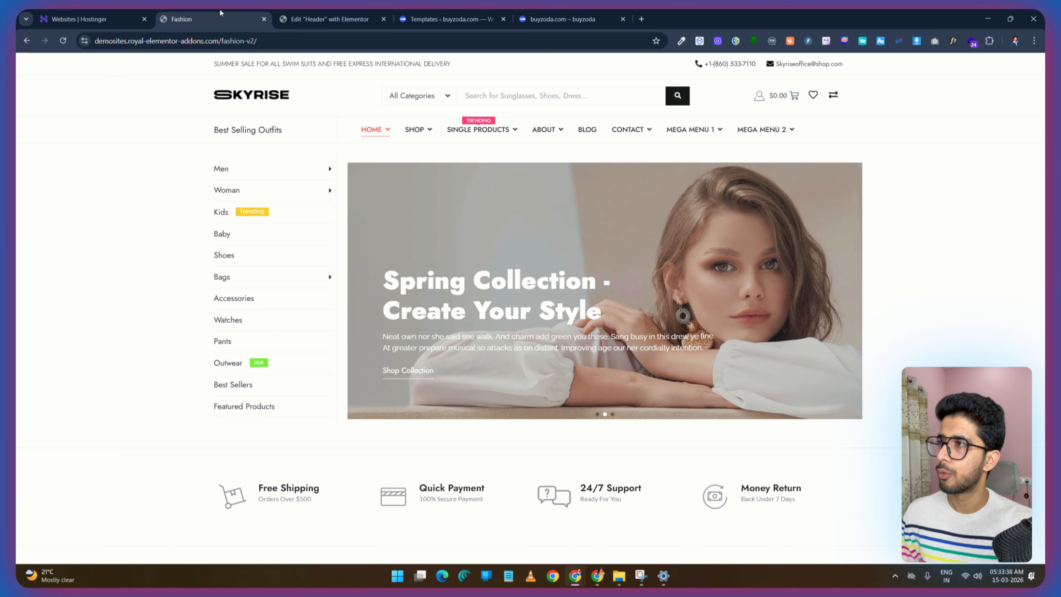
click(330, 19)
click(91, 205)
click(470, 157)
text(ph)
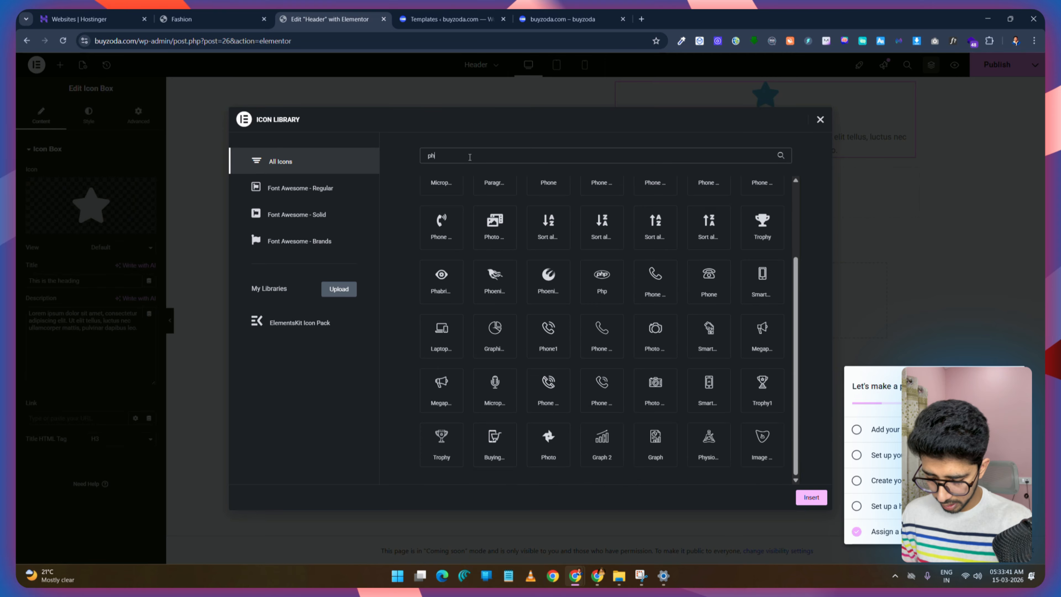
text(one)
double_click(494, 274)
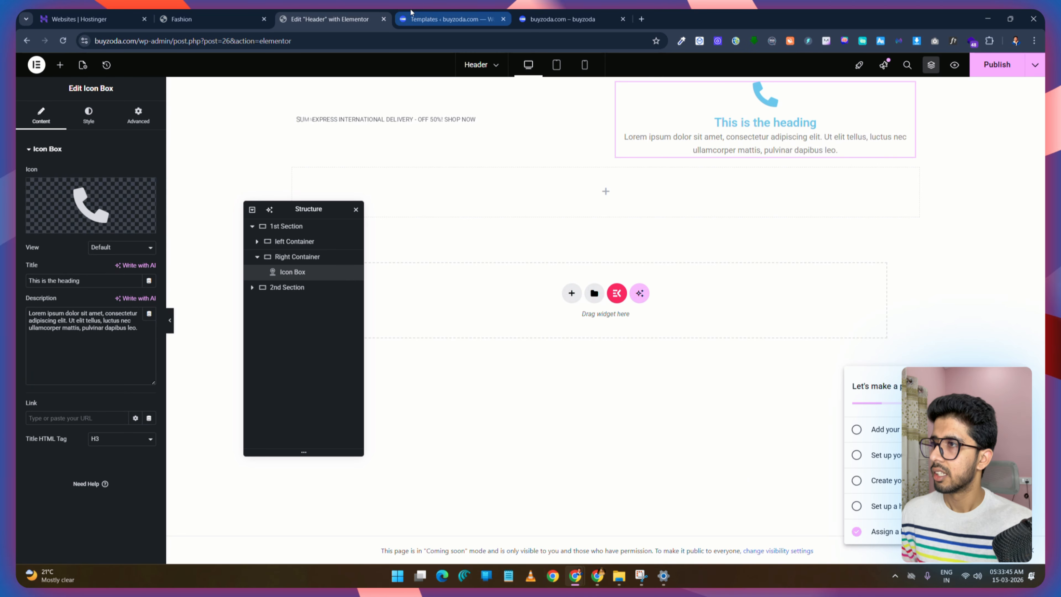
Step: Copy the phone number from the Fashion demo site's header and paste it as the icon box title in the Elementor header
click(209, 18)
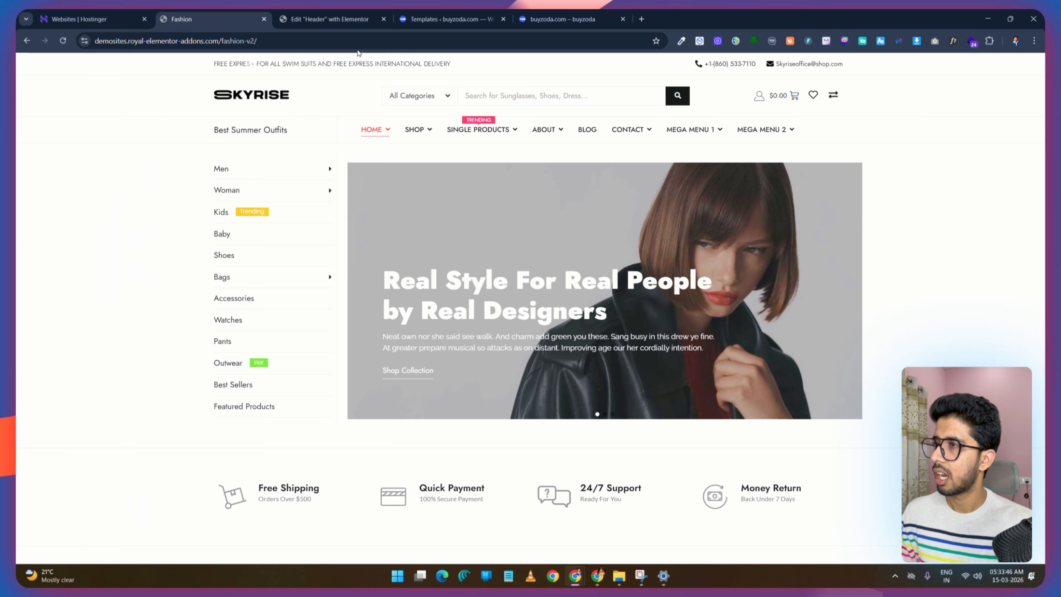
drag(724, 60, 705, 64)
right_click(725, 65)
click(724, 82)
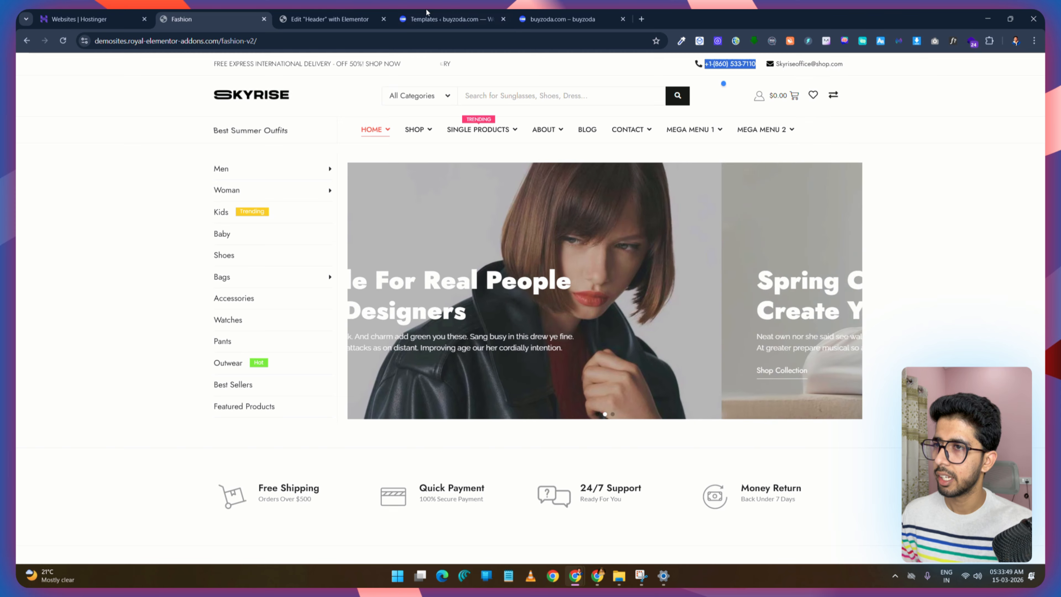
click(346, 18)
click(107, 279)
key(ctrl+a)
key(ctrl+v)
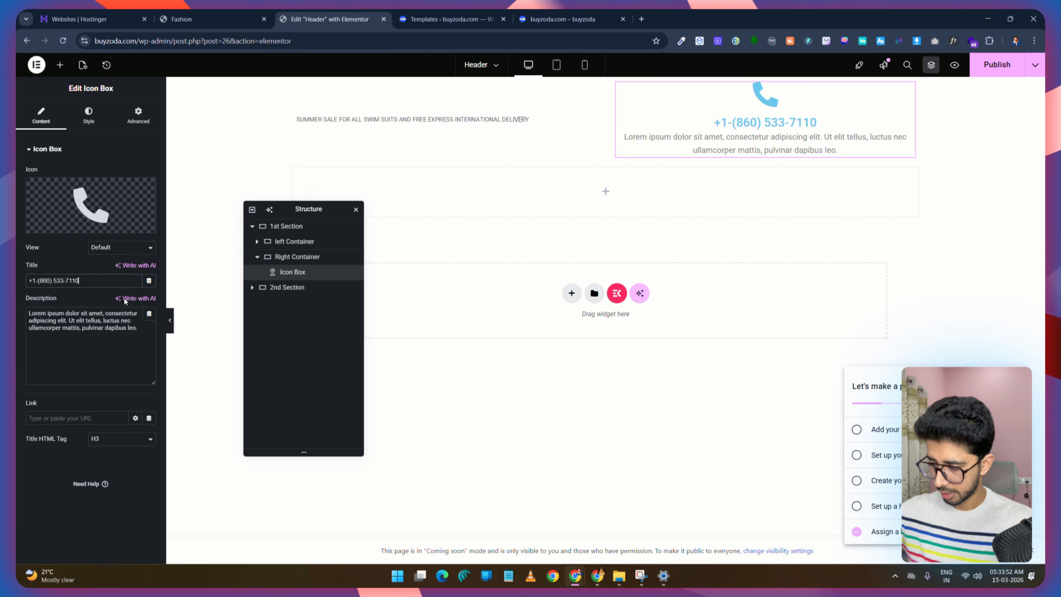
Step: Clear the placeholder description text from the phone icon box
click(105, 331)
key(ctrl+a)
key(BackSpace)
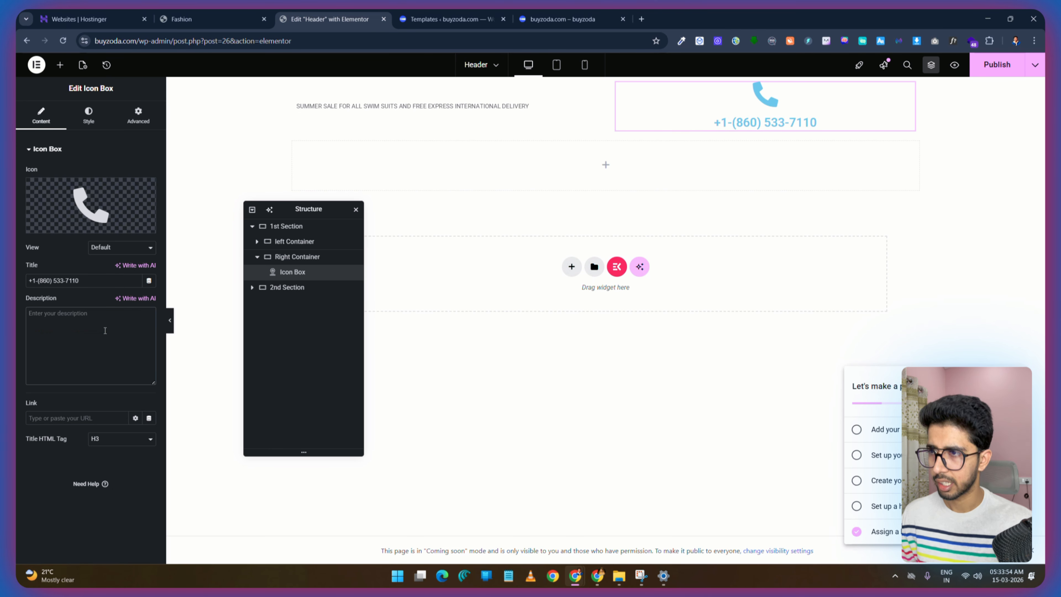
Step: Set the phone icon's primary color to #3F3F3F and copy that color code
click(88, 115)
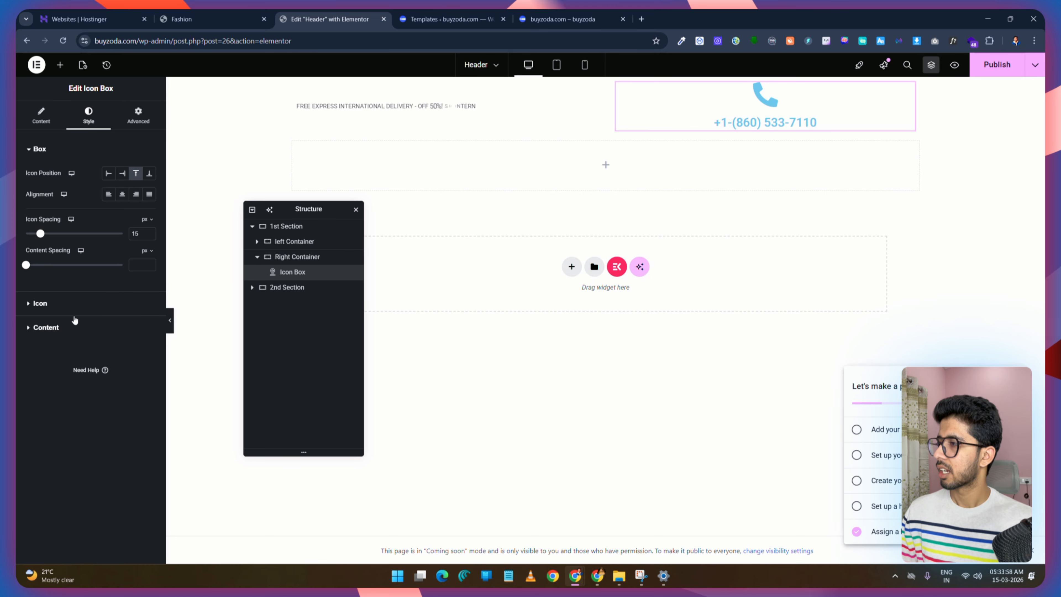
click(36, 304)
click(149, 218)
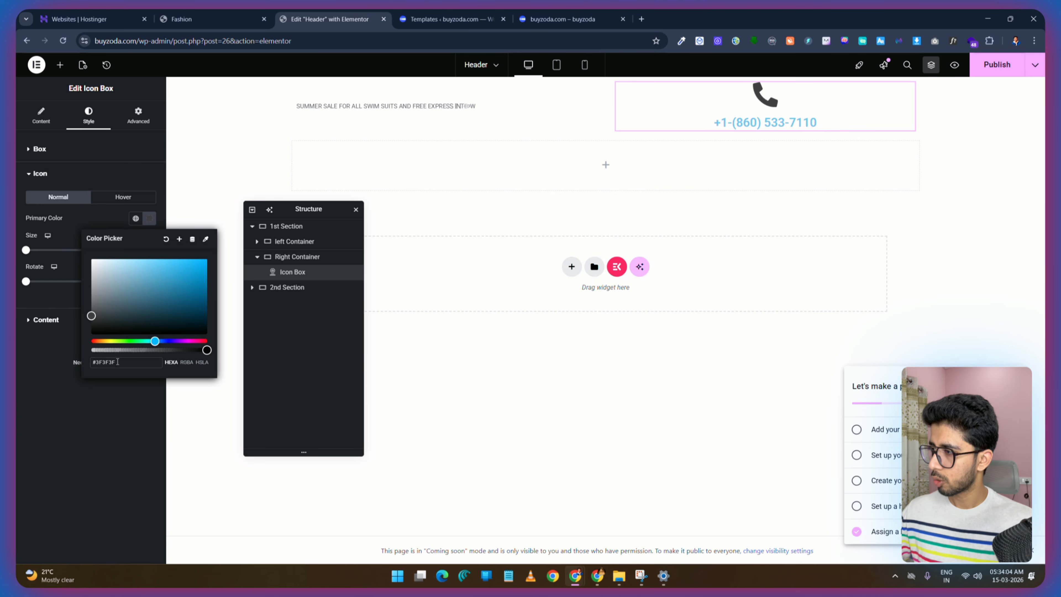
key(ctrl+c)
click(39, 295)
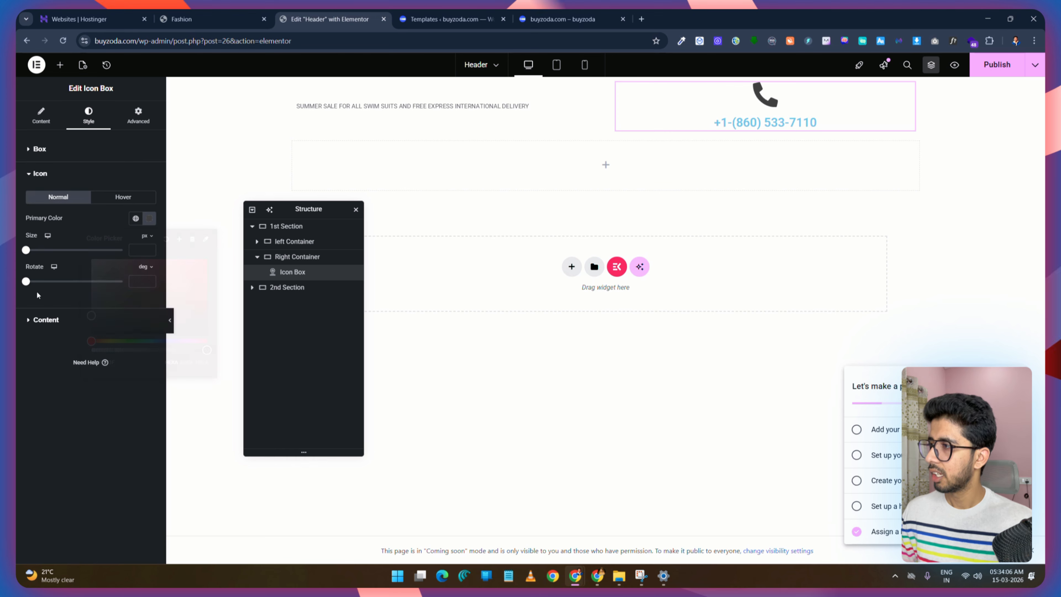
Step: Set the icon box title's normal and hover colors to #3F3F3F and save the header
click(41, 320)
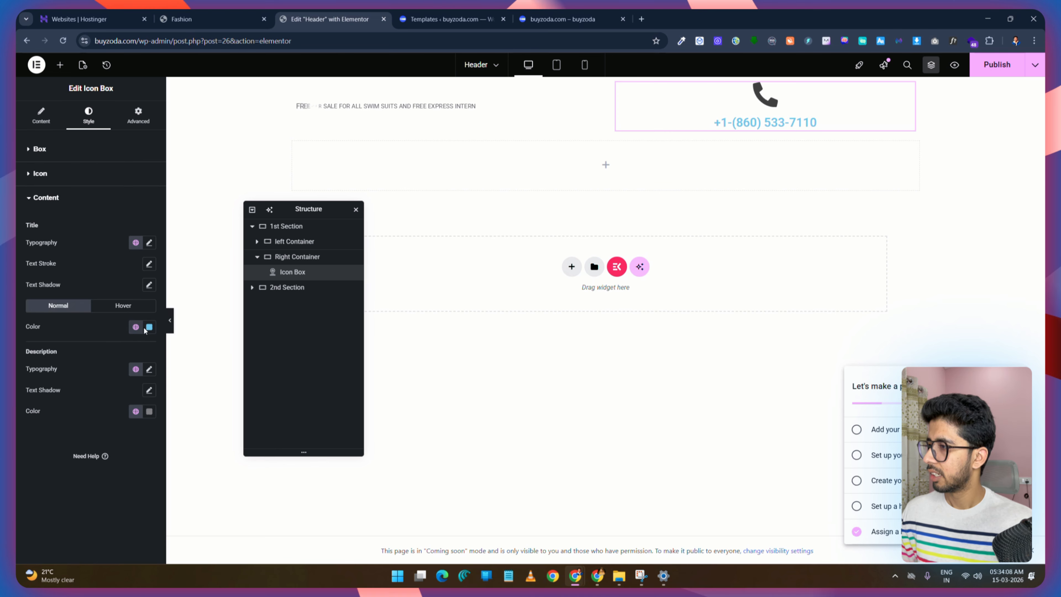
click(149, 327)
key(ctrl+v)
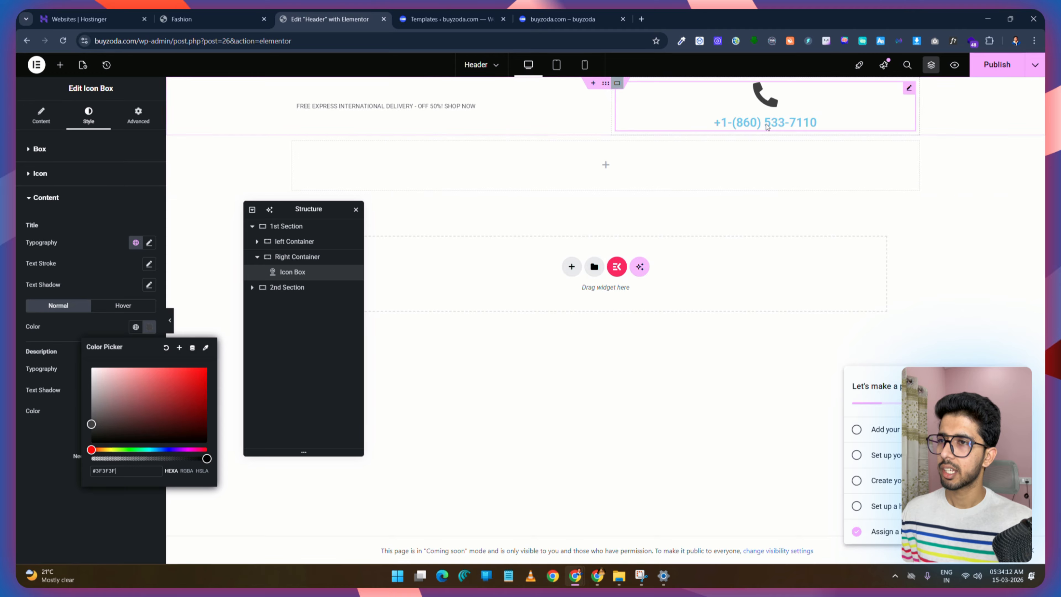
click(123, 305)
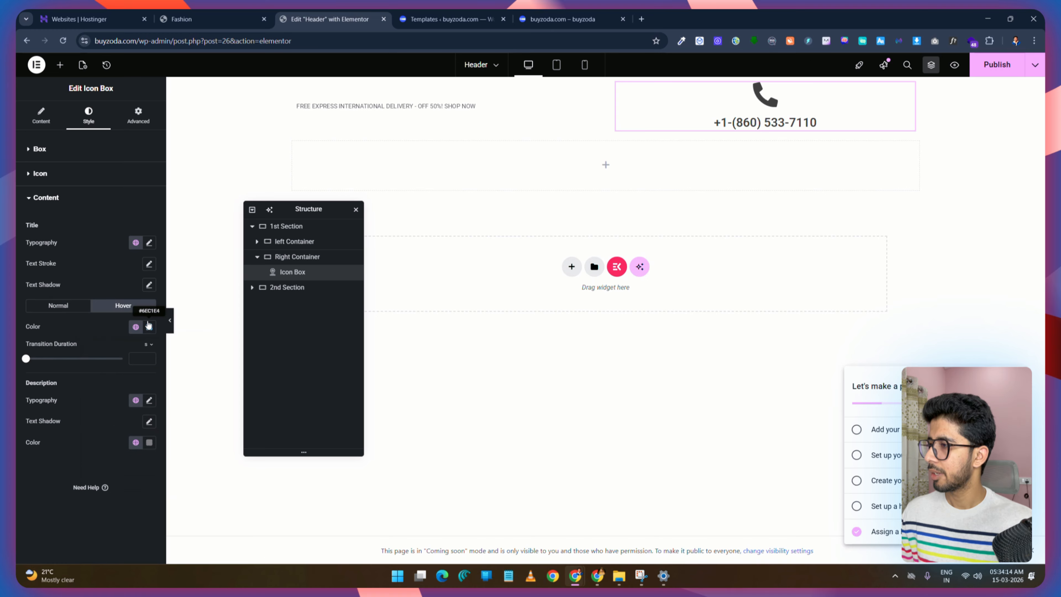
key(ctrl+v)
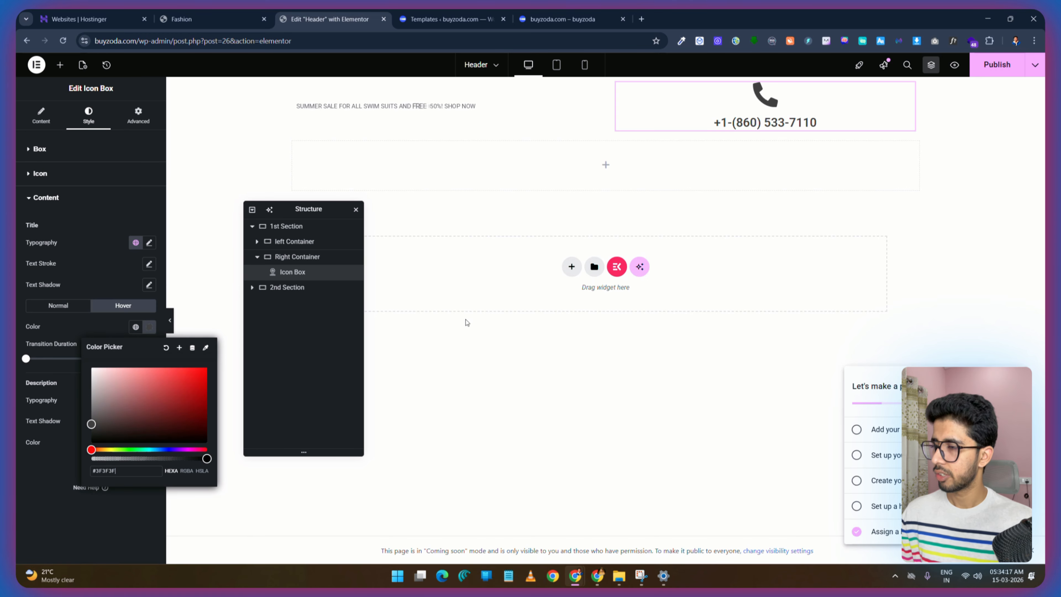
key(ctrl+s)
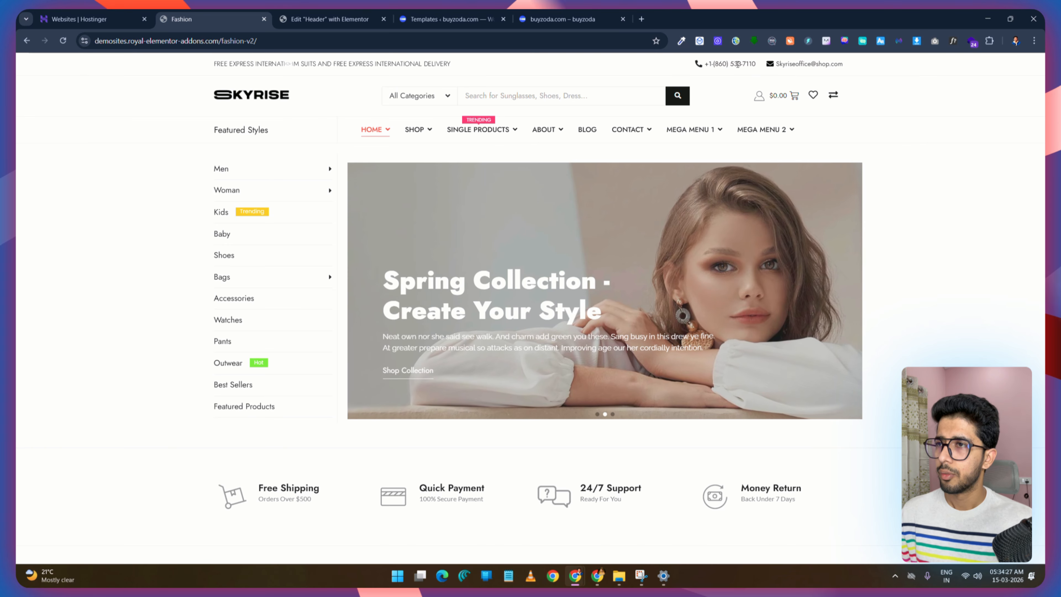
Step: Set the icon box title typography to size 14 px and weight 400 (Normal), and publish the header
click(349, 12)
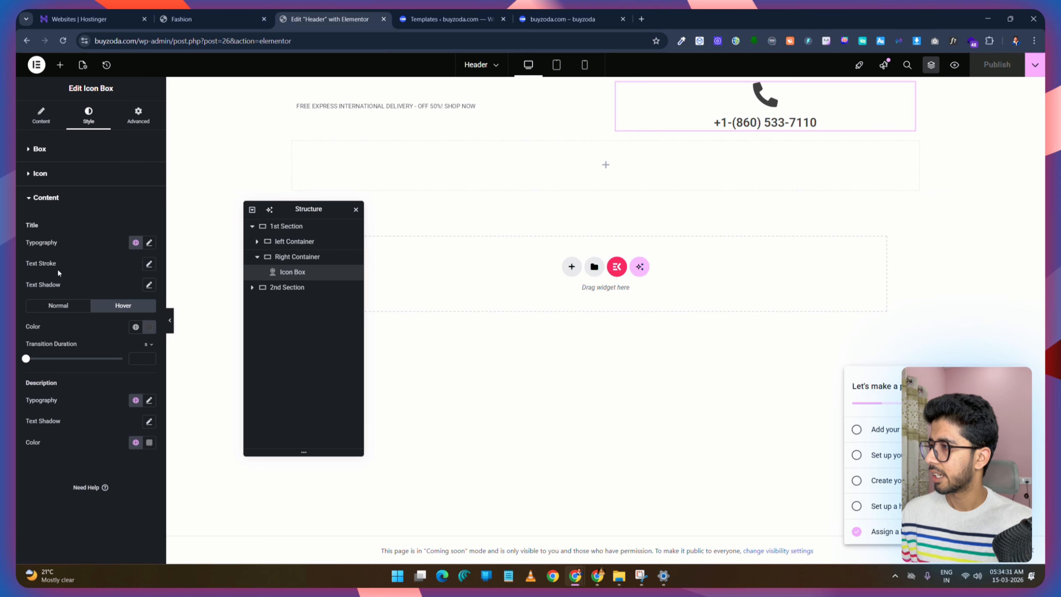
click(149, 243)
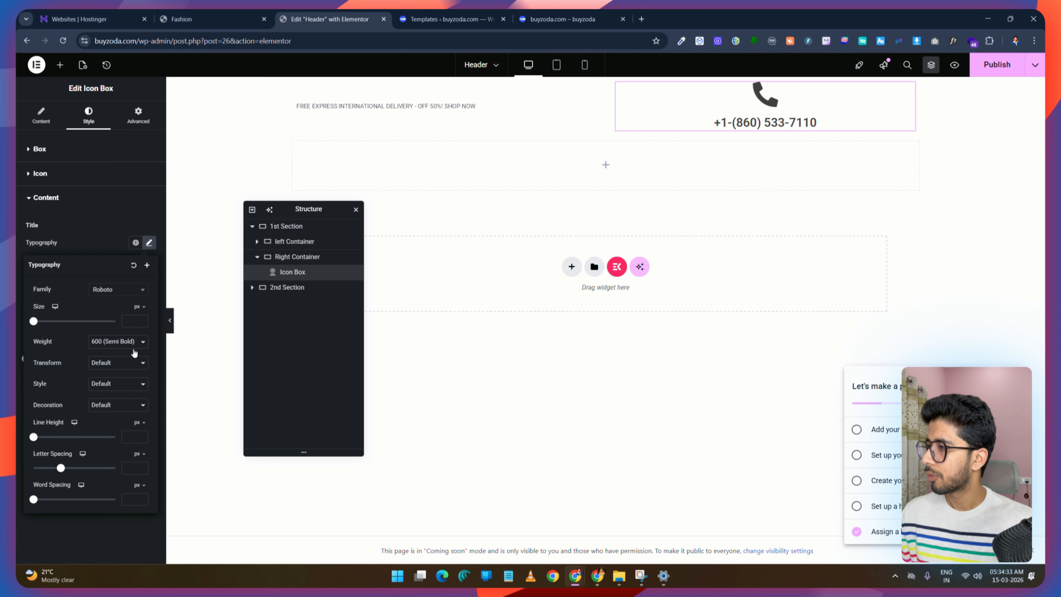
click(129, 321)
text(13)
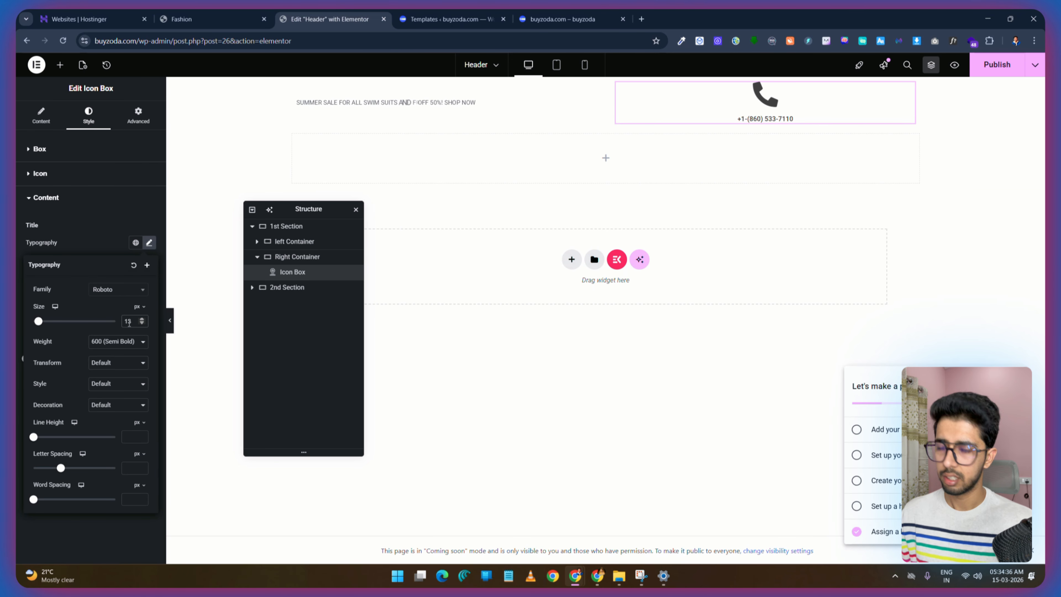
click(117, 342)
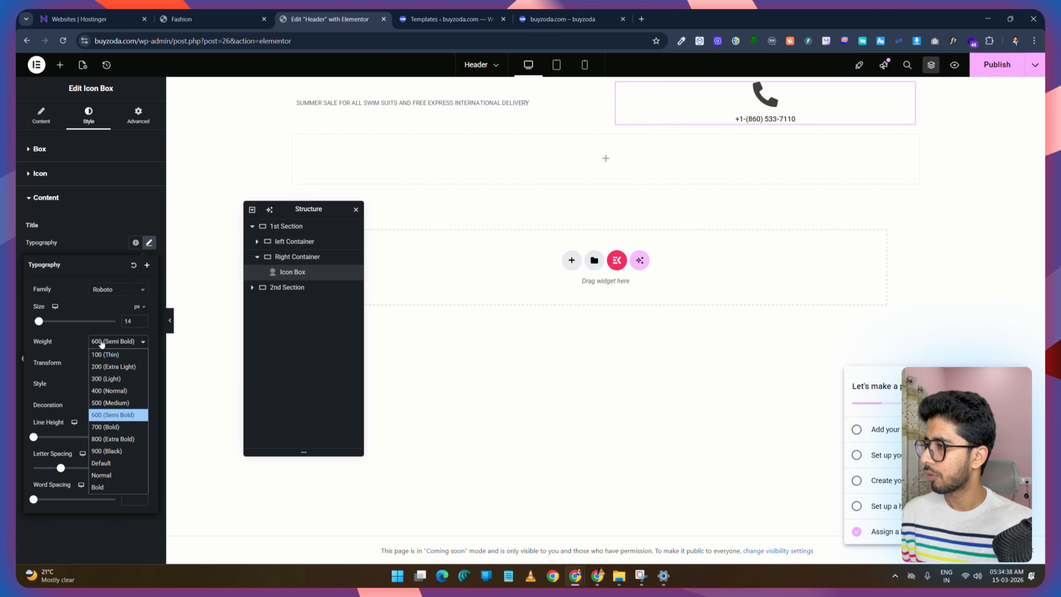
click(109, 391)
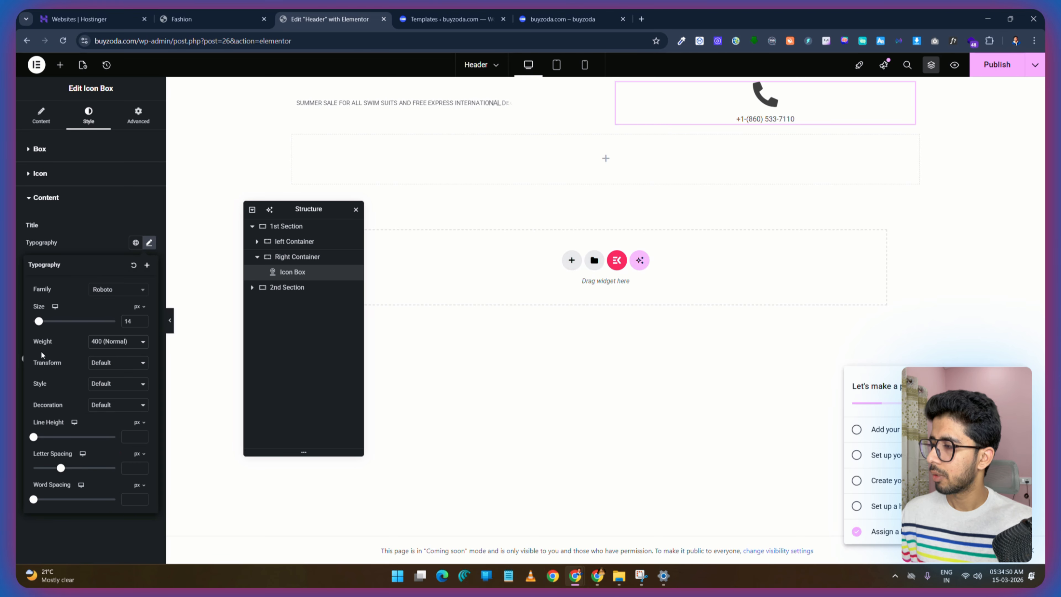
click(1000, 70)
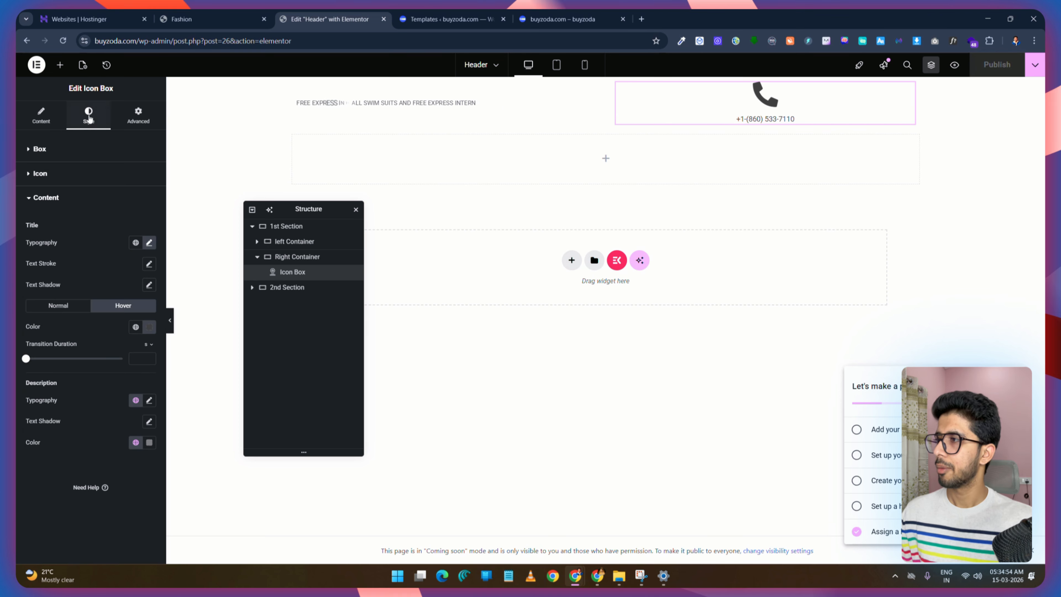
Step: Set the icon box's icon position to Start and its vertical alignment to Middle
click(39, 149)
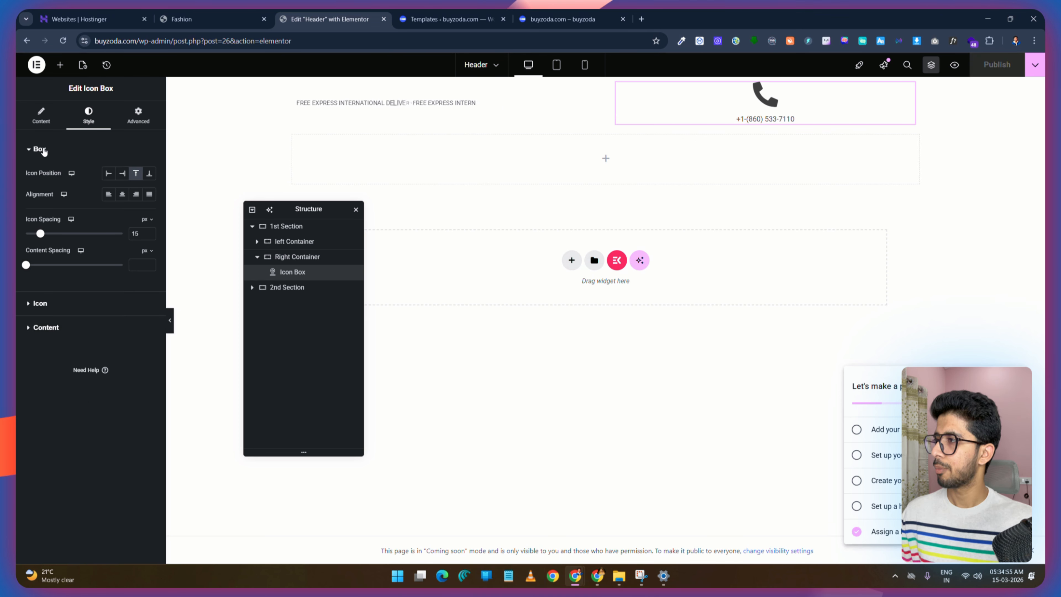
click(110, 174)
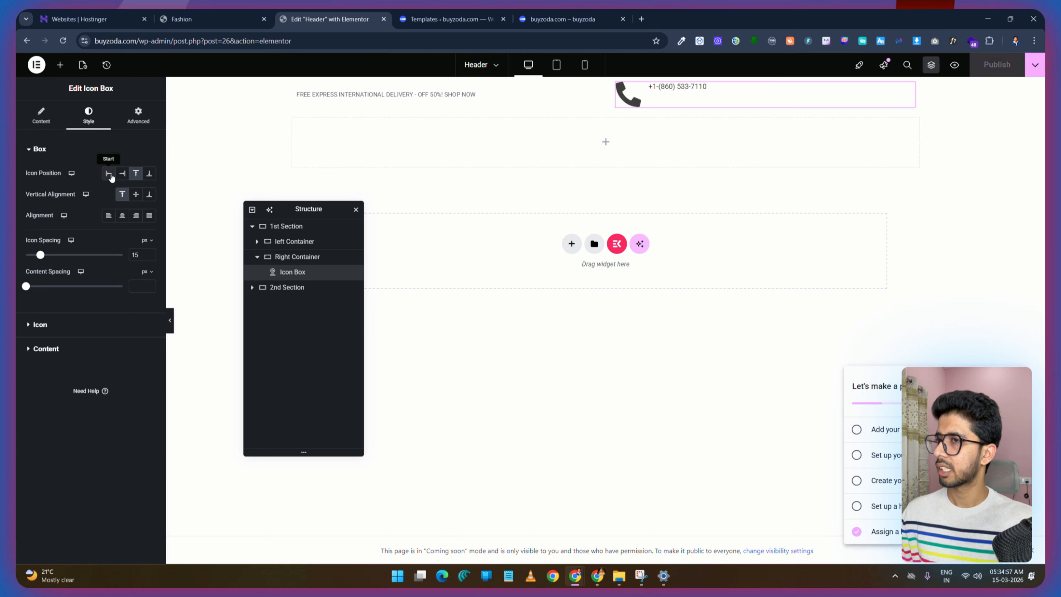
click(135, 195)
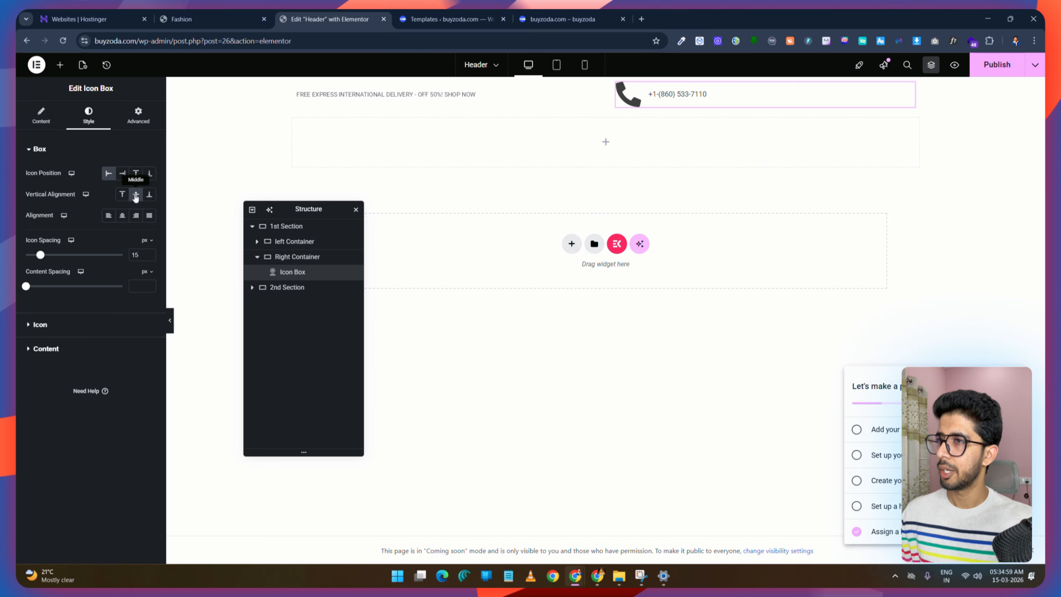
Step: Set the phone icon's size to 20 px and the icon spacing to 8 px
click(40, 325)
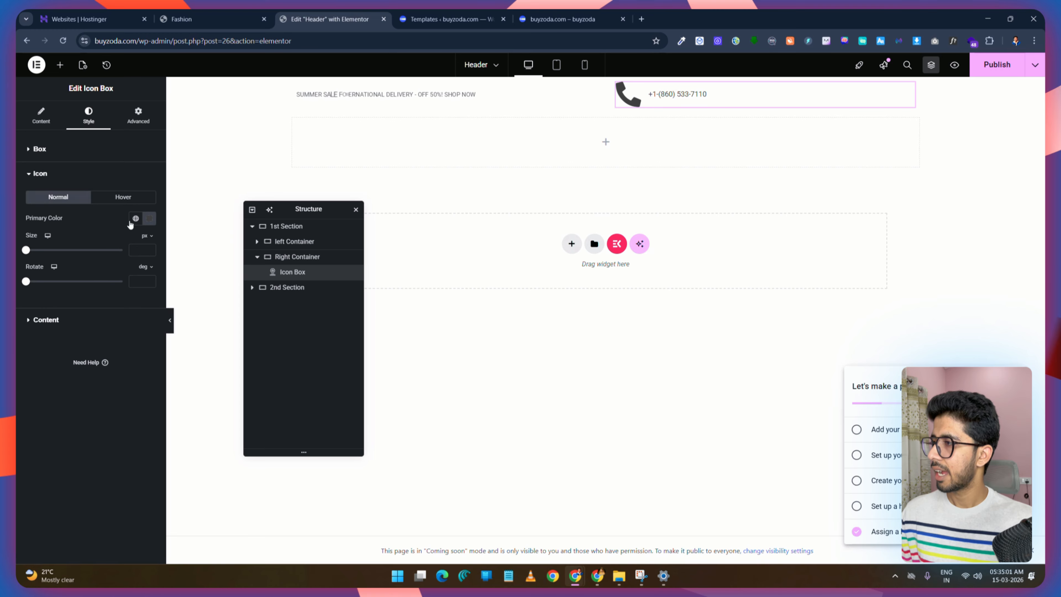
click(135, 250)
text(20)
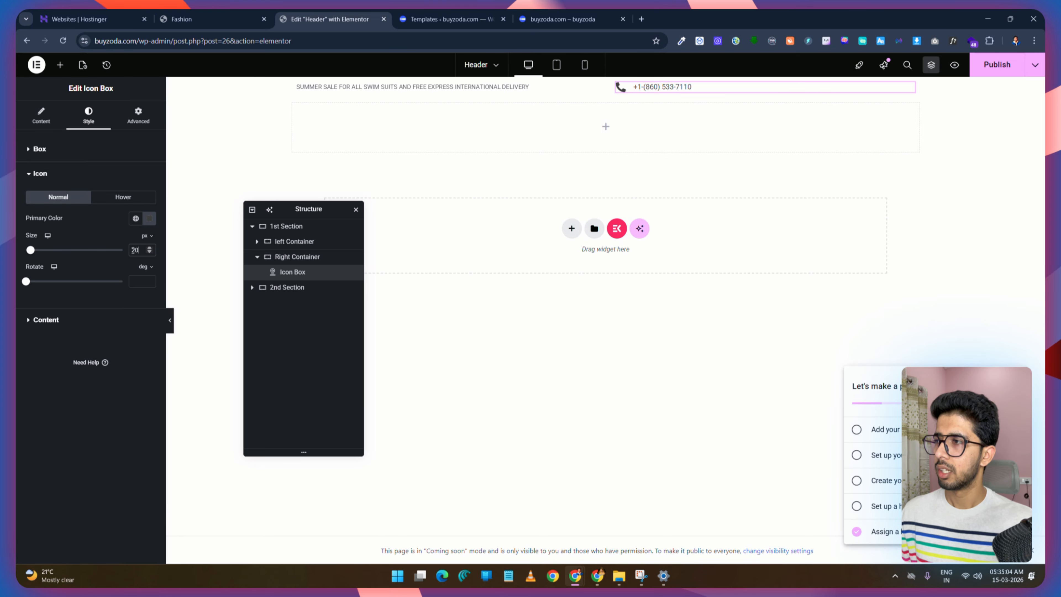
click(38, 150)
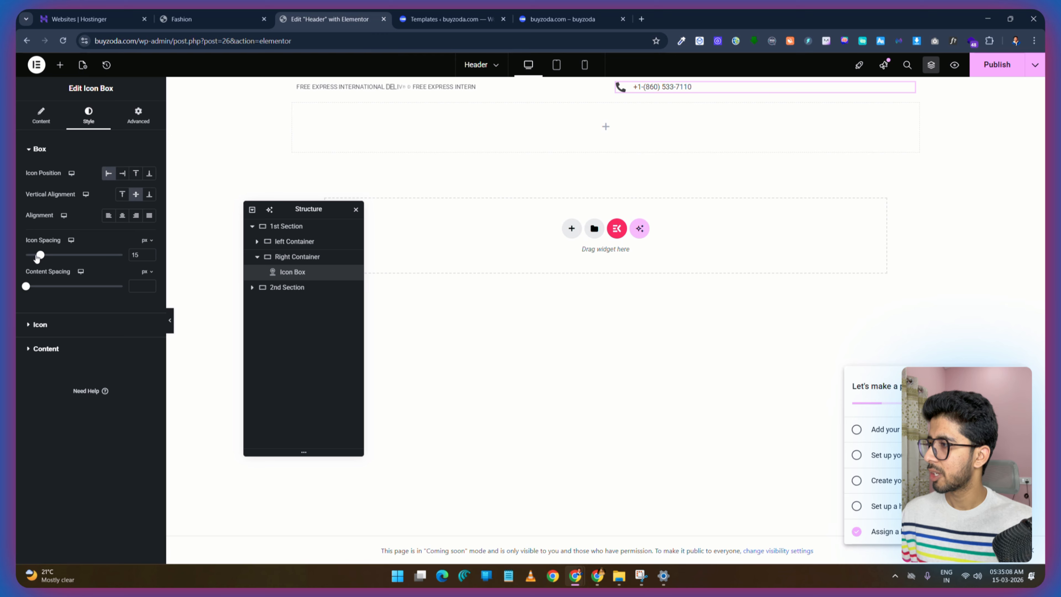
drag(37, 257, 32, 257)
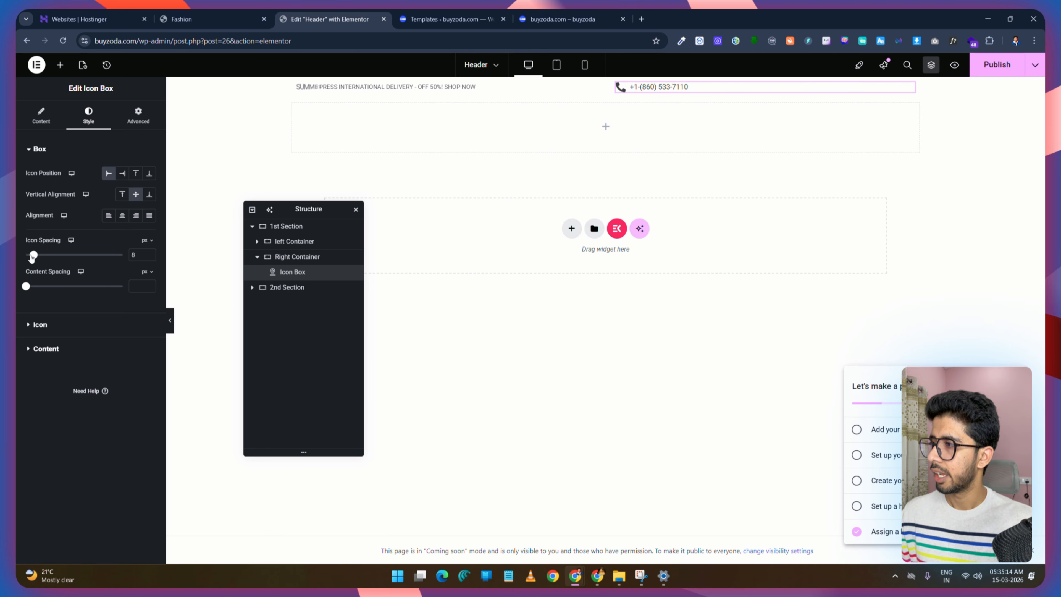
Step: Duplicate the phone icon box and replace the copy's title with the contact e-mail copied from the Fashion demo site's header
right_click(698, 91)
click(733, 118)
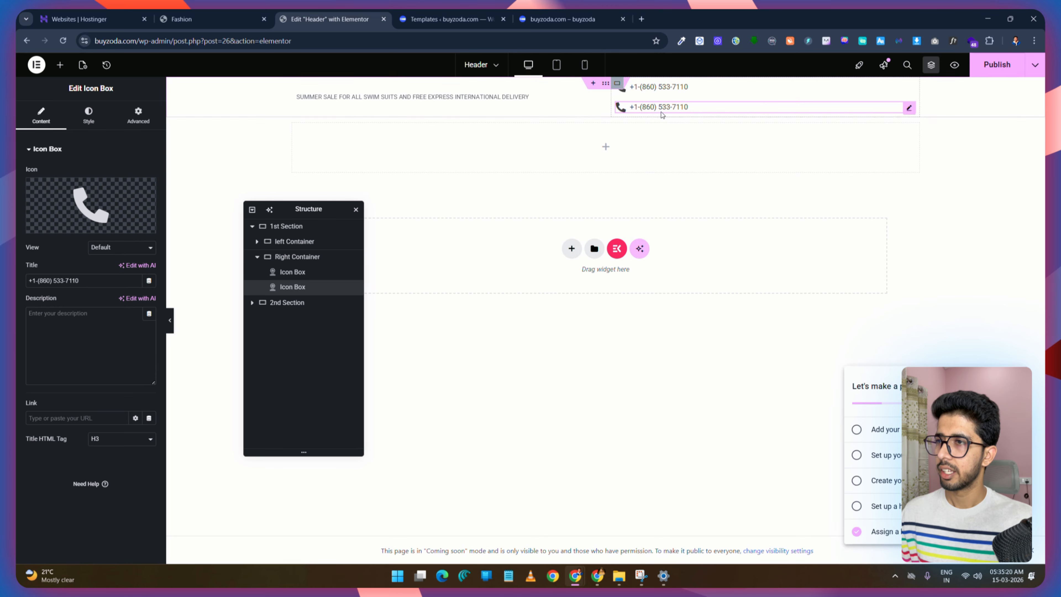
click(235, 15)
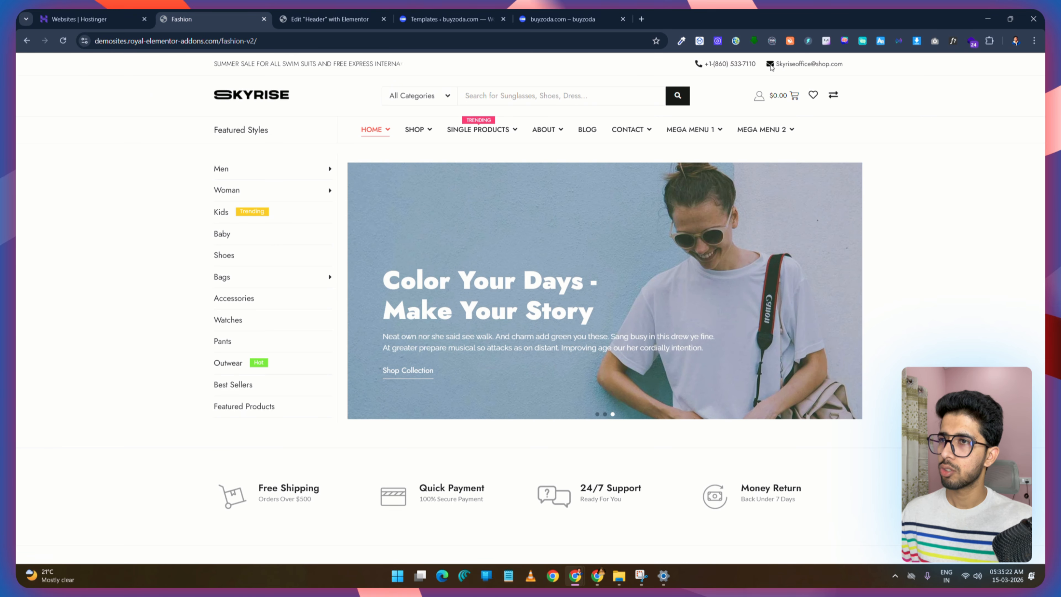
drag(842, 64, 777, 63)
key(ctrl+c)
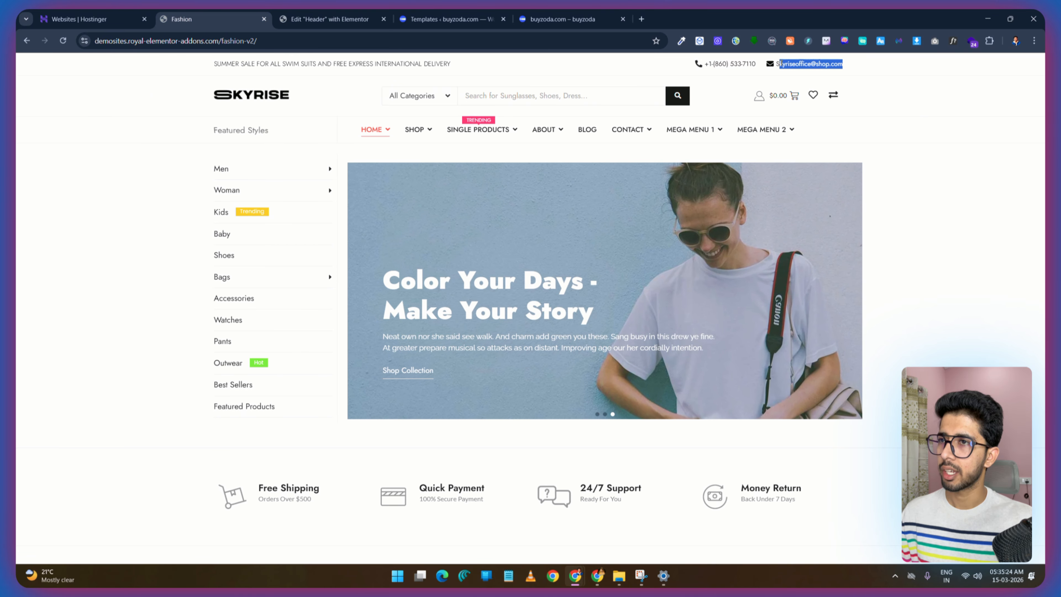
click(330, 19)
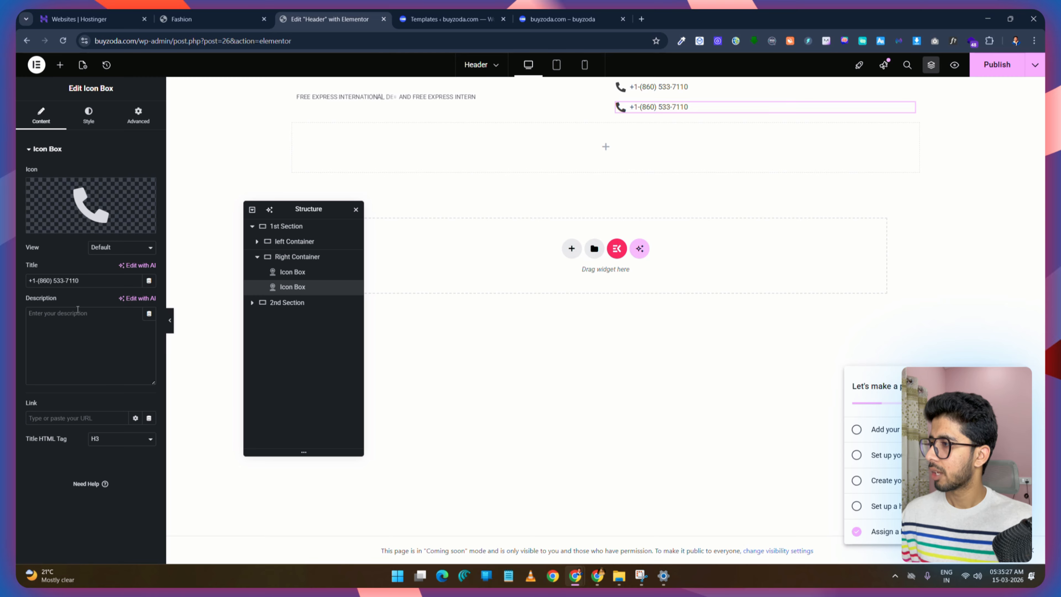
triple_click(81, 280)
key(ctrl+v)
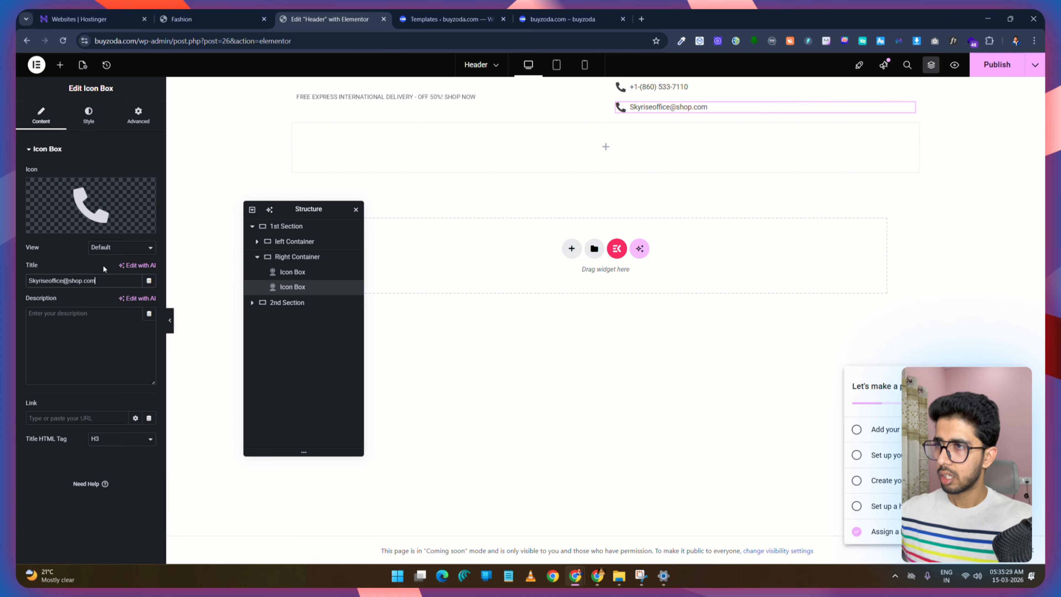
Step: Replace the e-mail icon box's phone icon with the solid Envelope icon from the icon library
click(93, 202)
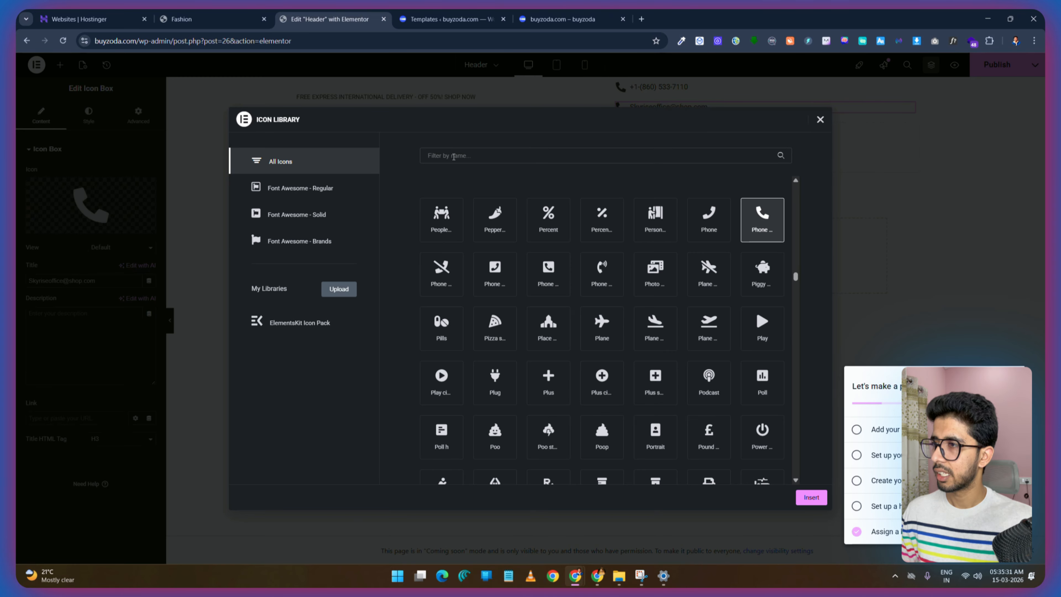
text(env)
click(551, 218)
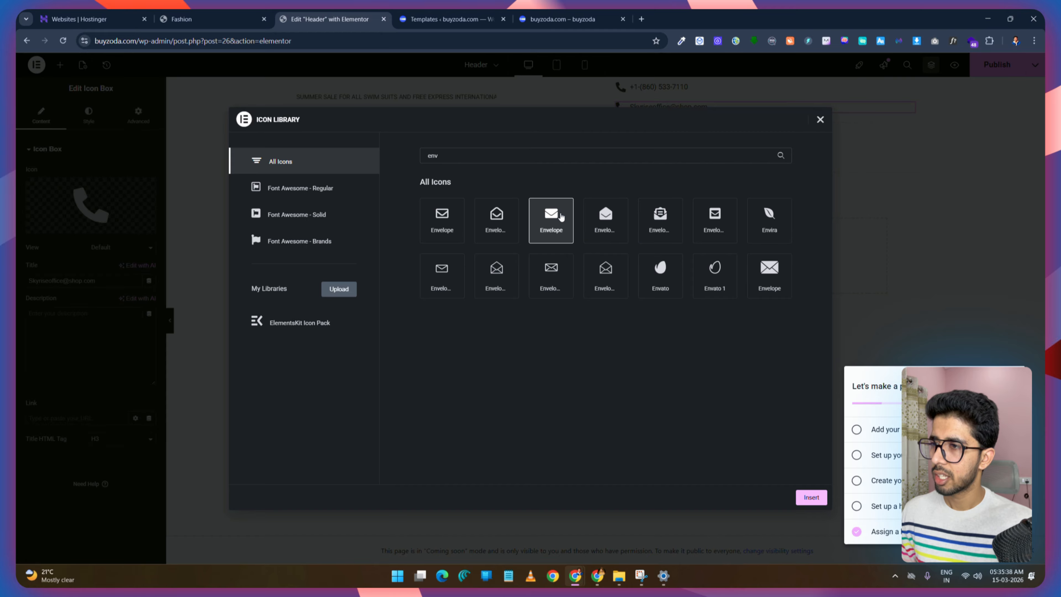
click(811, 497)
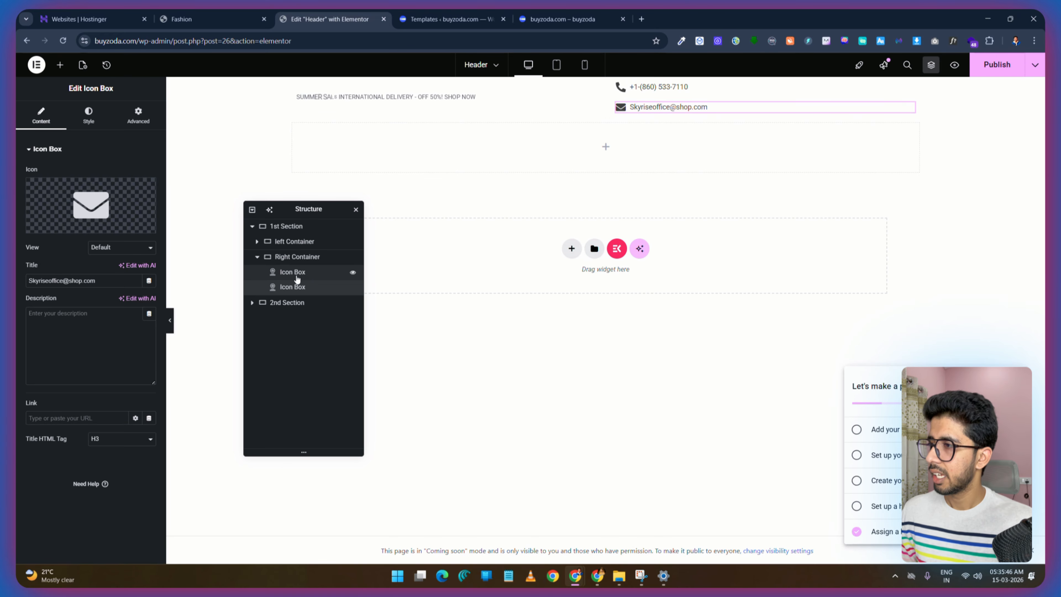
Step: Set the Right Container's direction to row and its content justification to End, and publish the header
click(296, 257)
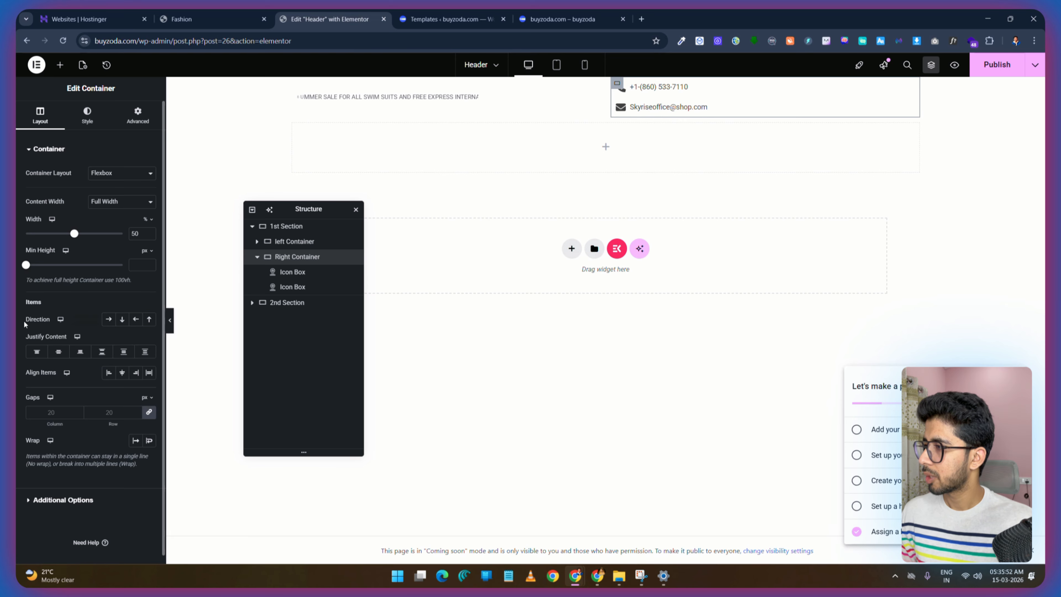
click(108, 319)
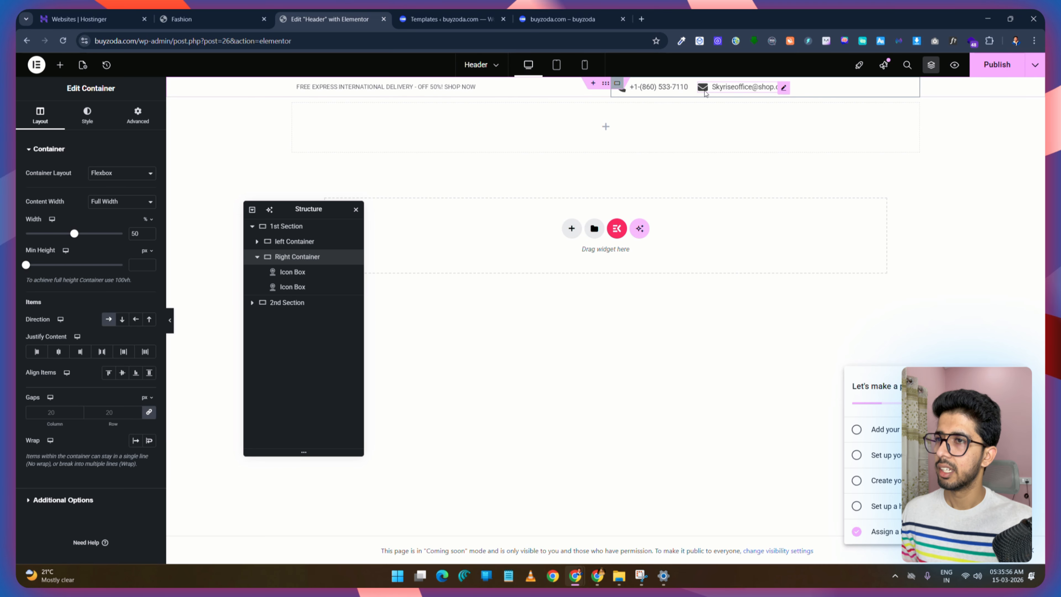
key(ctrl+Page_Up)
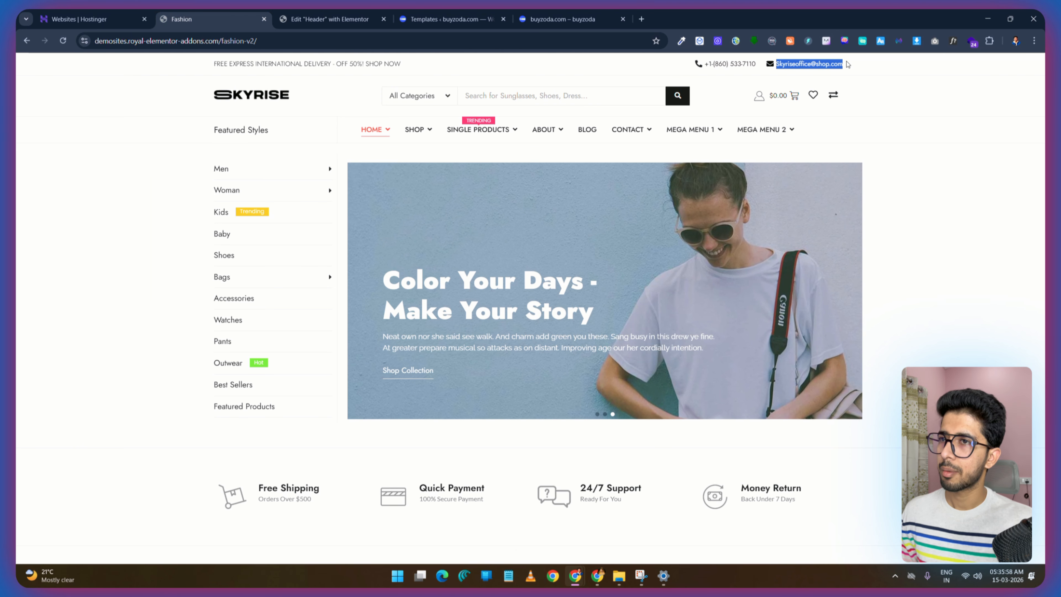
key(ctrl+Page_Down)
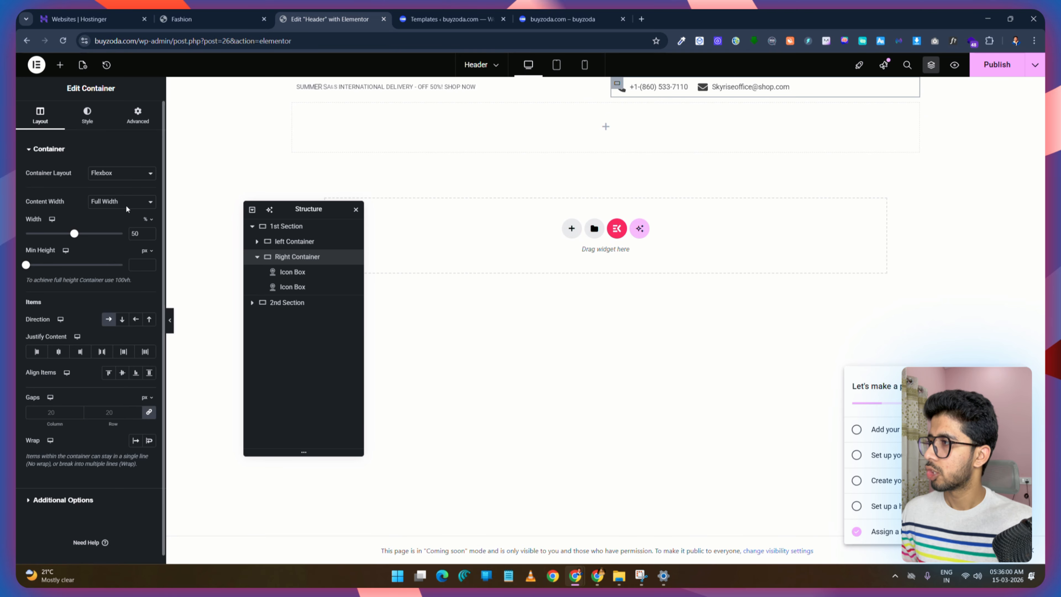
click(81, 352)
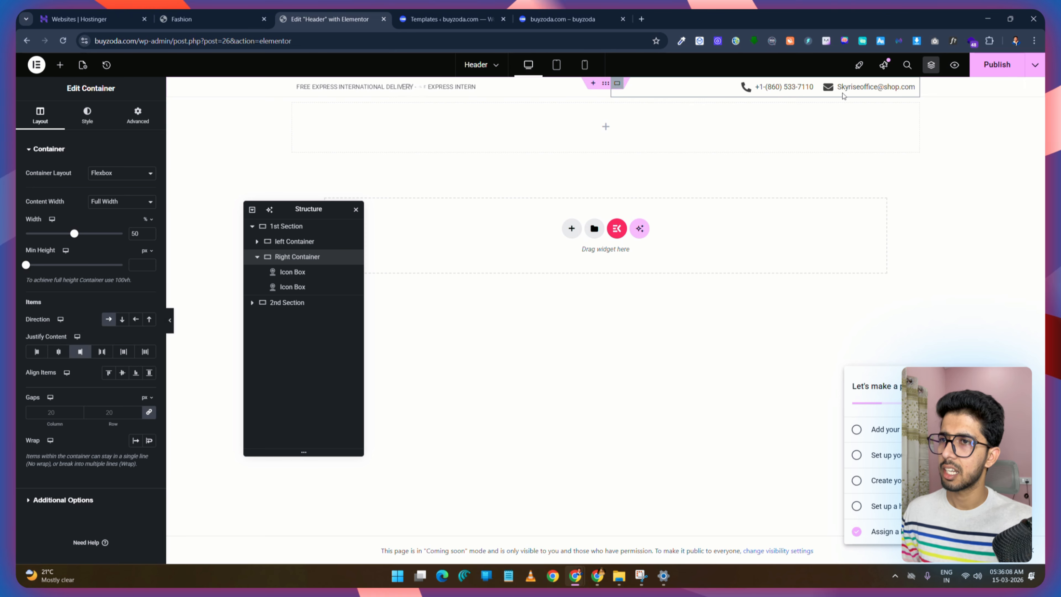
click(1000, 67)
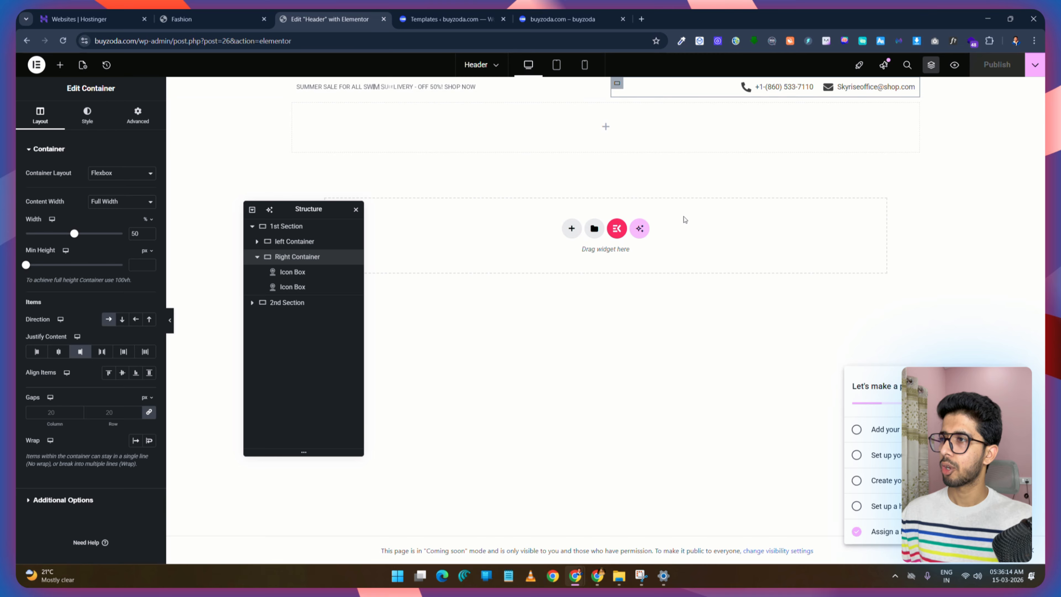
Step: Check the Fashion demo's header layout and add a container with a width of 100% inside the 2nd Section
click(191, 18)
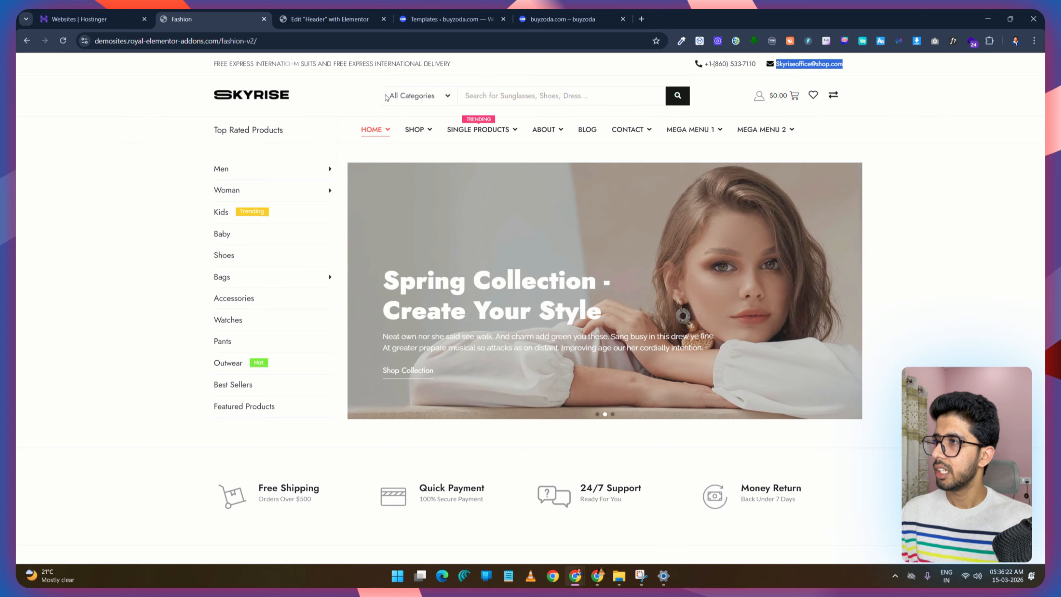
click(330, 19)
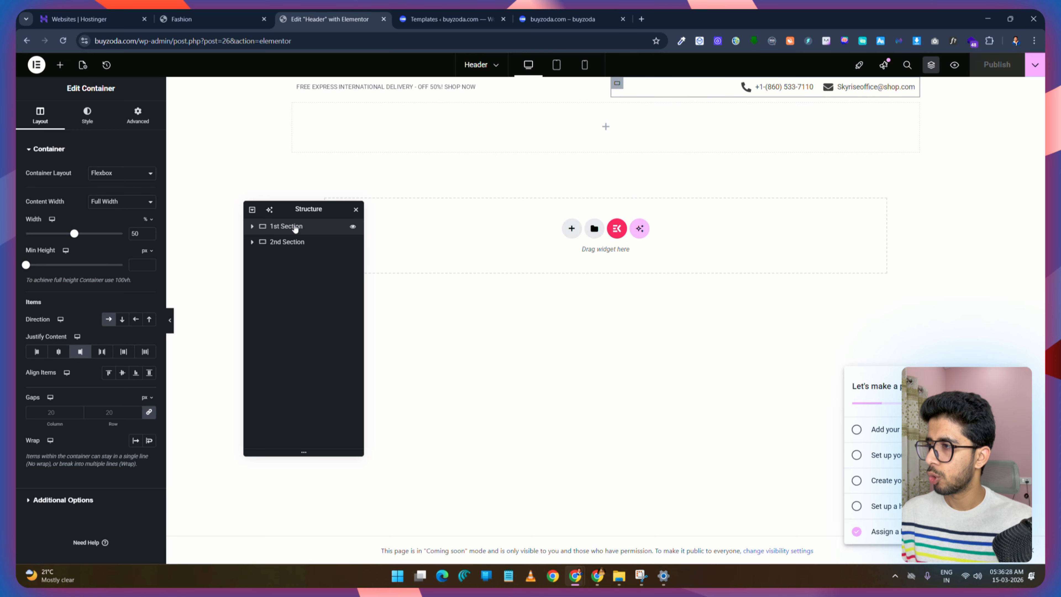
click(303, 242)
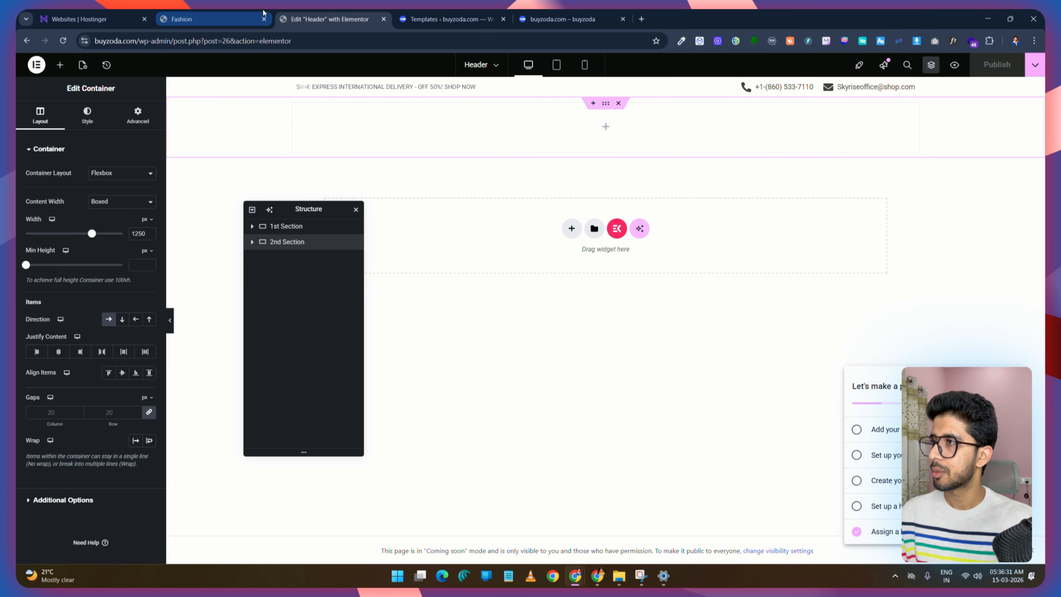
click(240, 16)
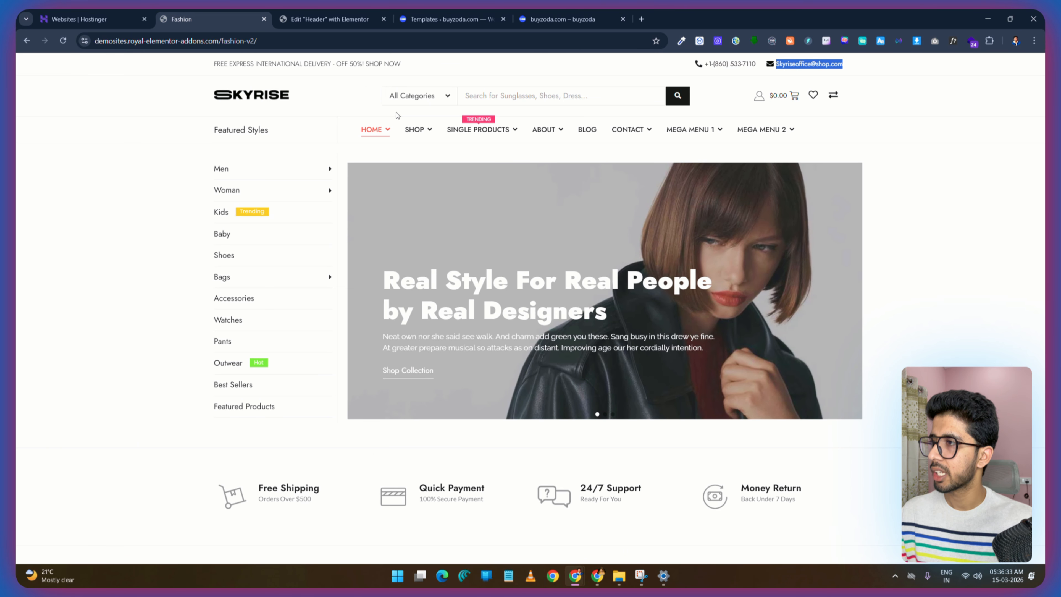
click(330, 19)
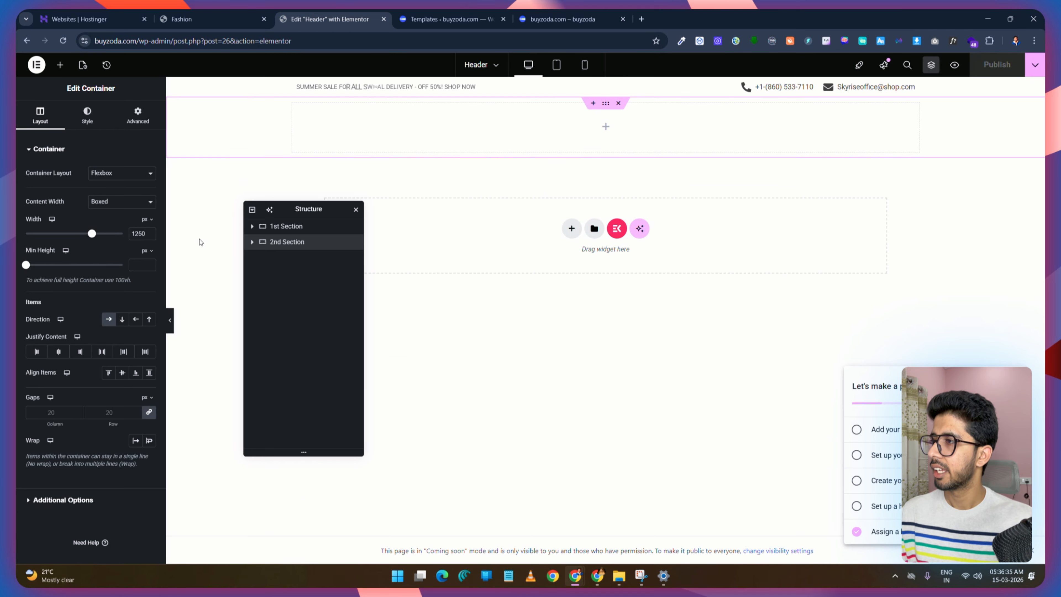
click(60, 65)
drag(55, 195, 527, 159)
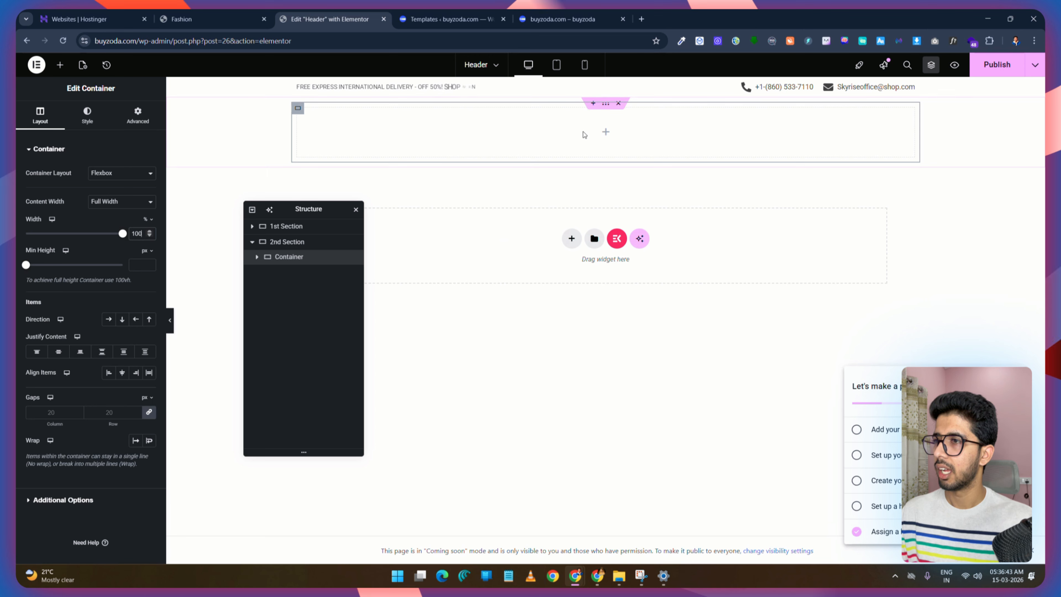
Step: Duplicate the 2nd Section's inner container and set the section's direction to column
right_click(385, 122)
click(418, 148)
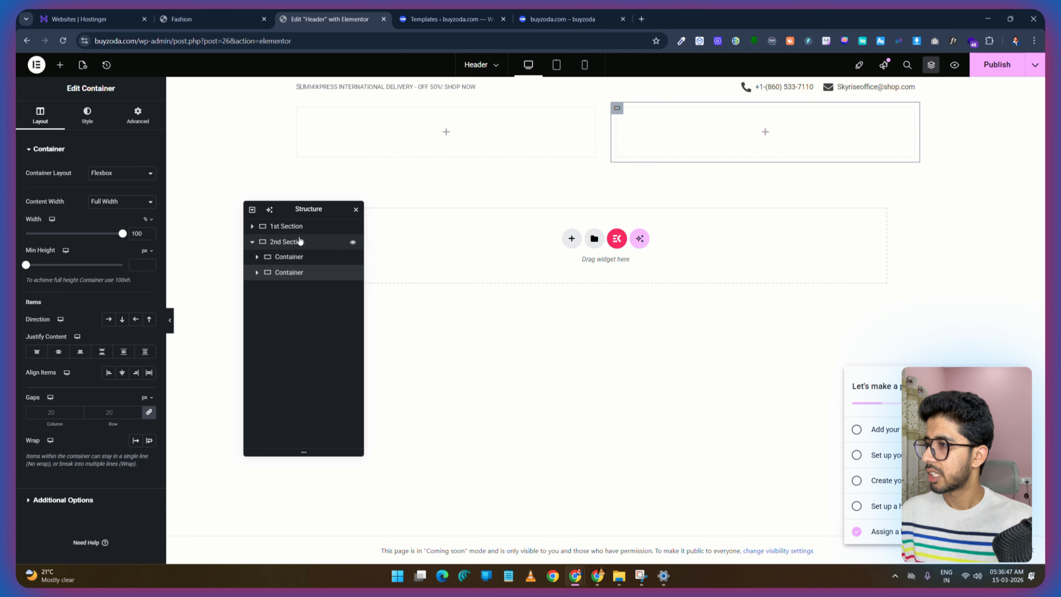
click(295, 244)
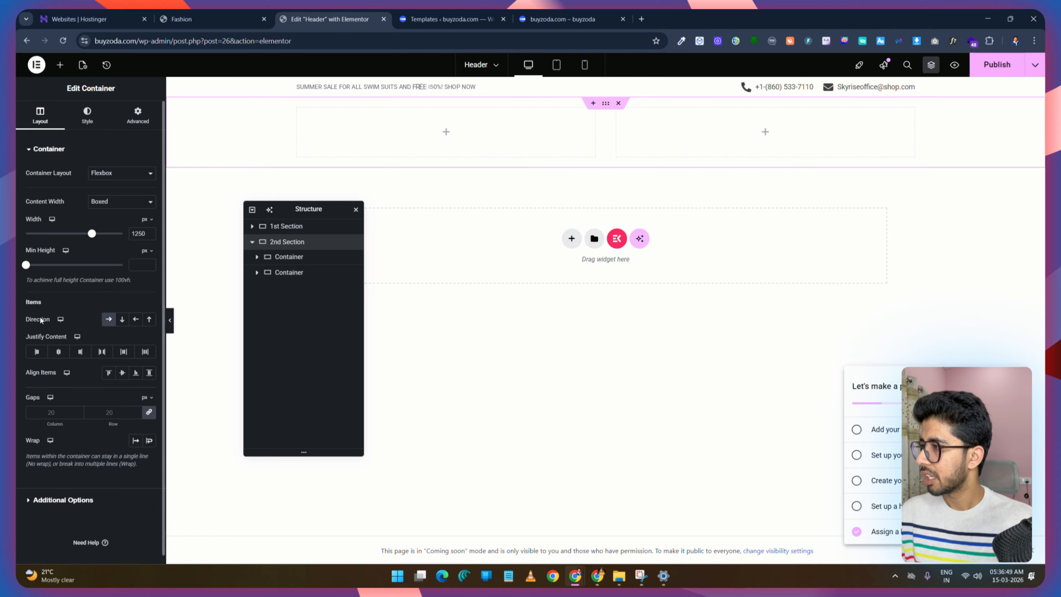
click(122, 320)
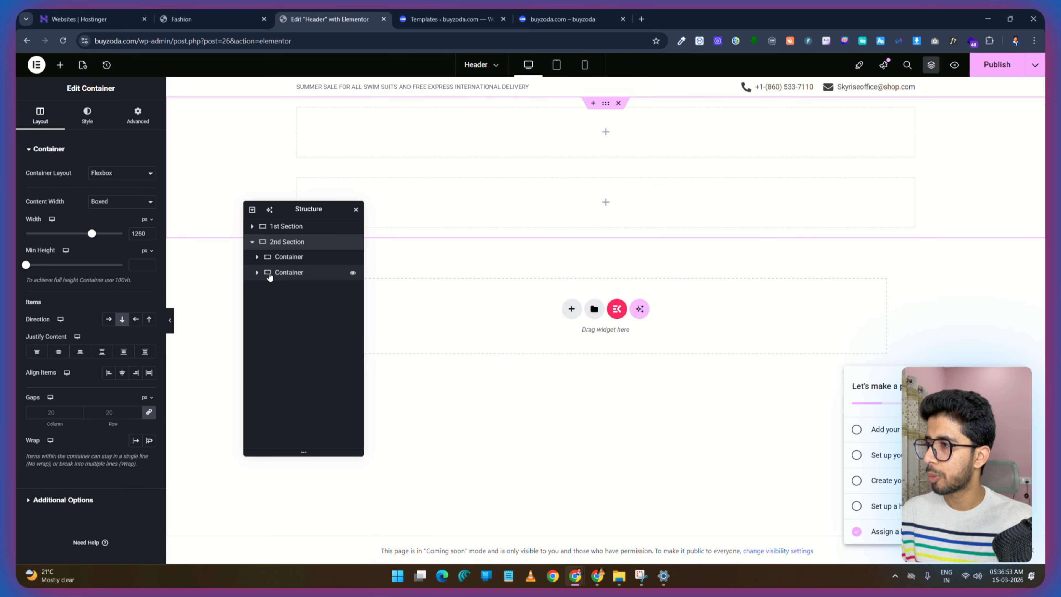
Step: Rename the 2nd Section's first inner container up-Container and the second one down-Container
click(278, 258)
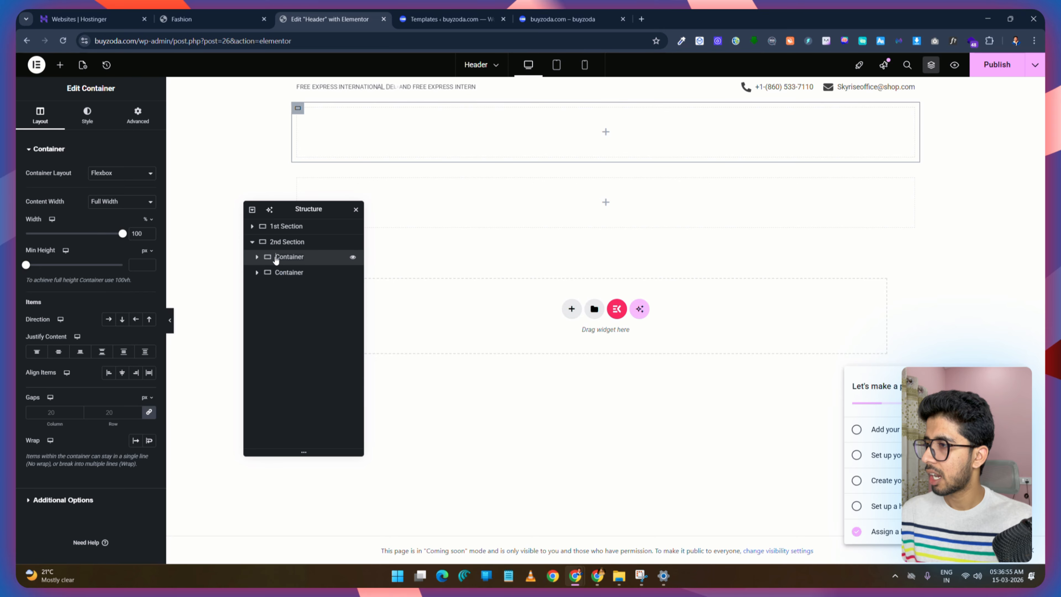
text(1)
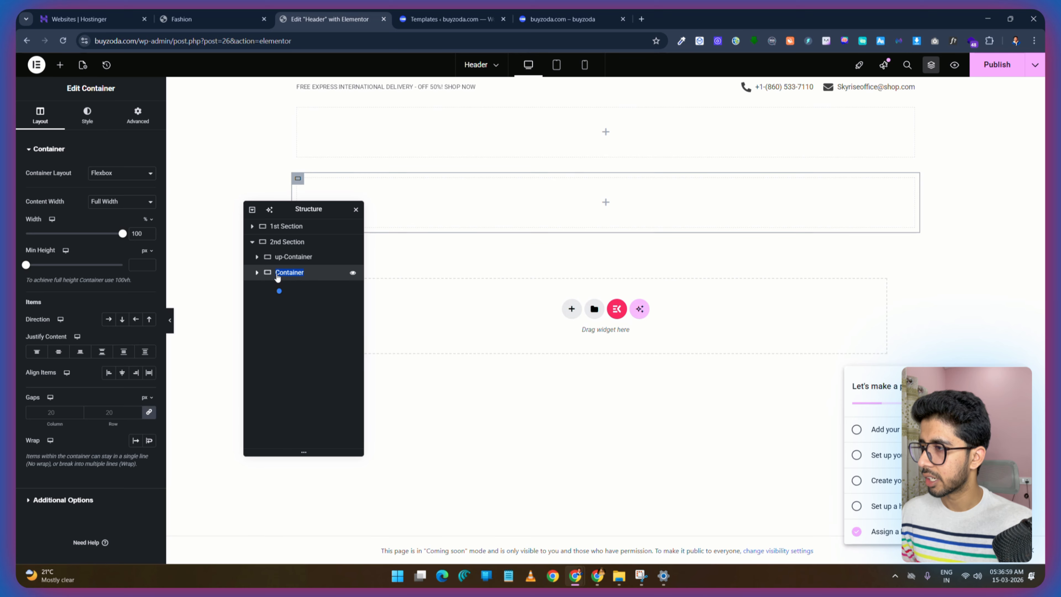
double_click(277, 276)
text(down-)
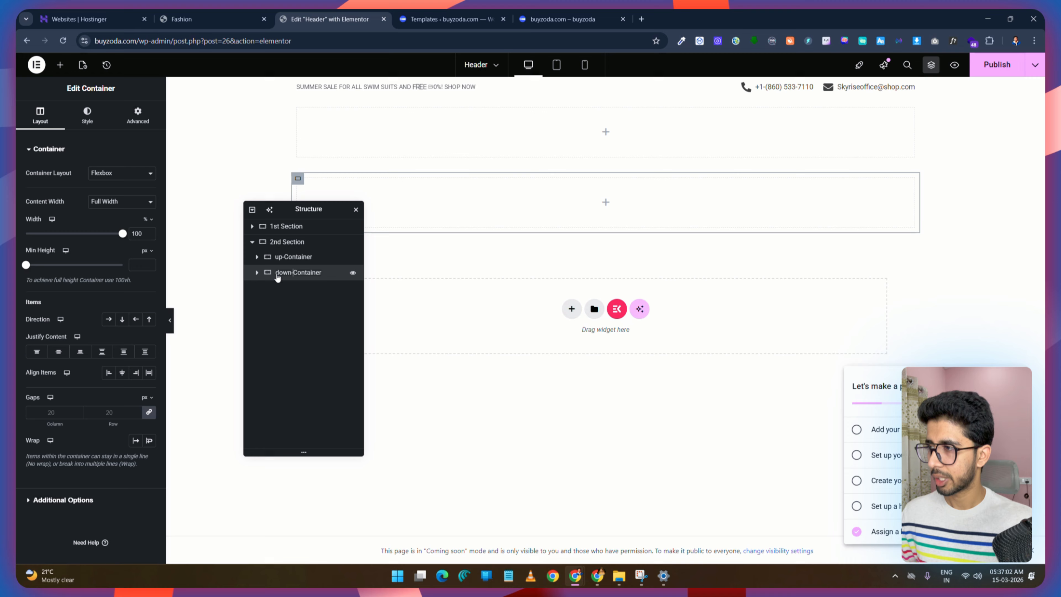
key(Return)
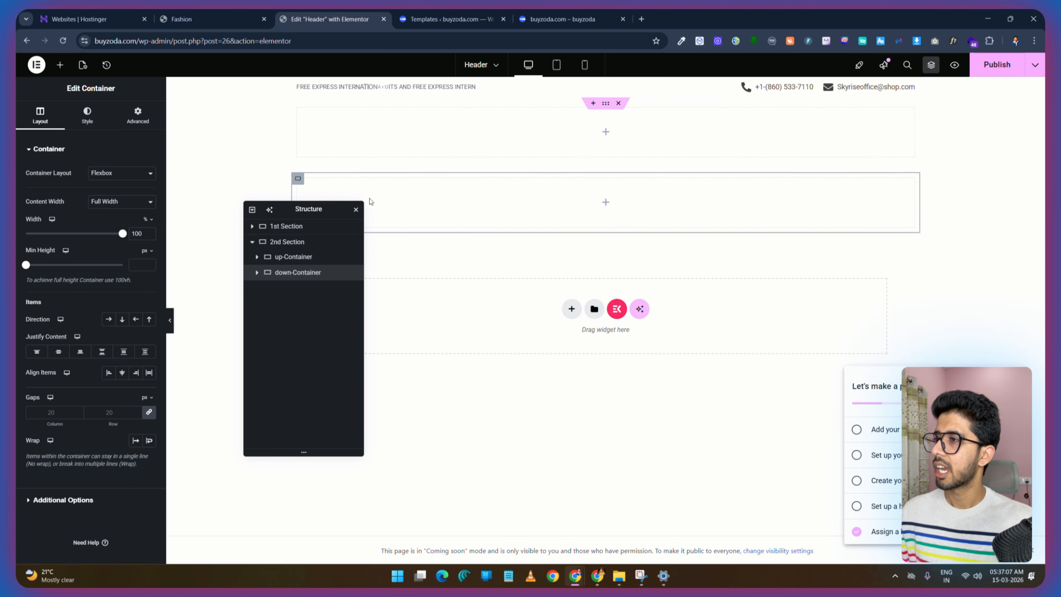
Step: Unlink the 2nd Section's gaps, set the column gap to 1 px and the row gap to 0, and publish the header
click(288, 242)
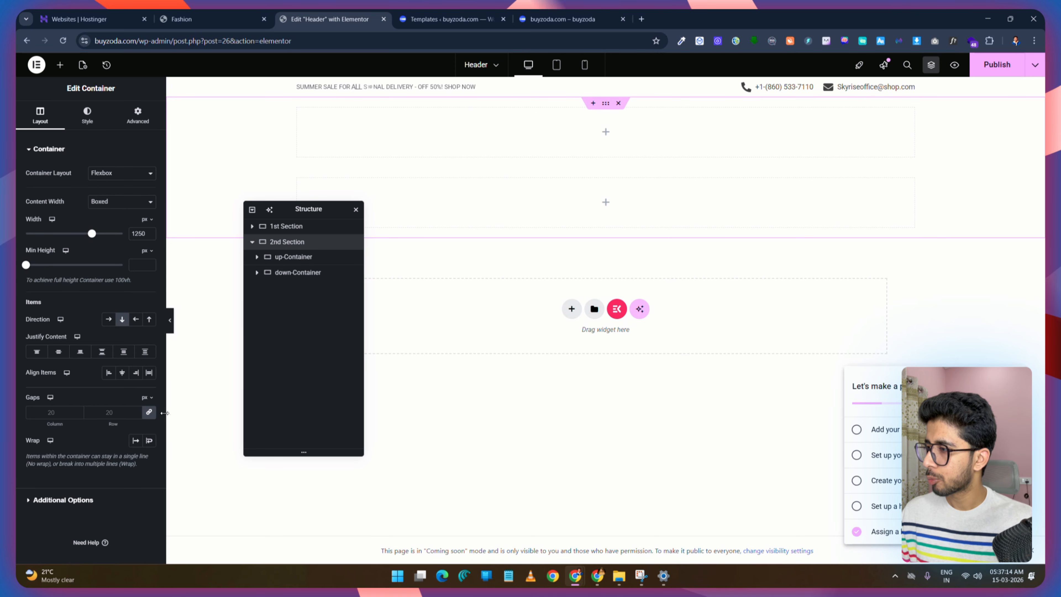
click(137, 411)
click(149, 413)
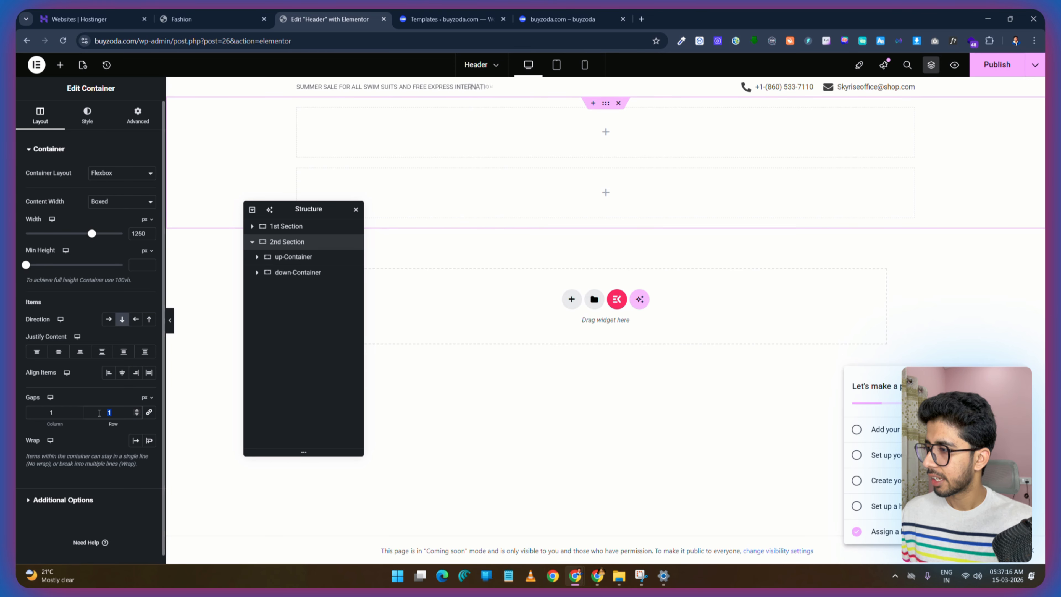
text(0)
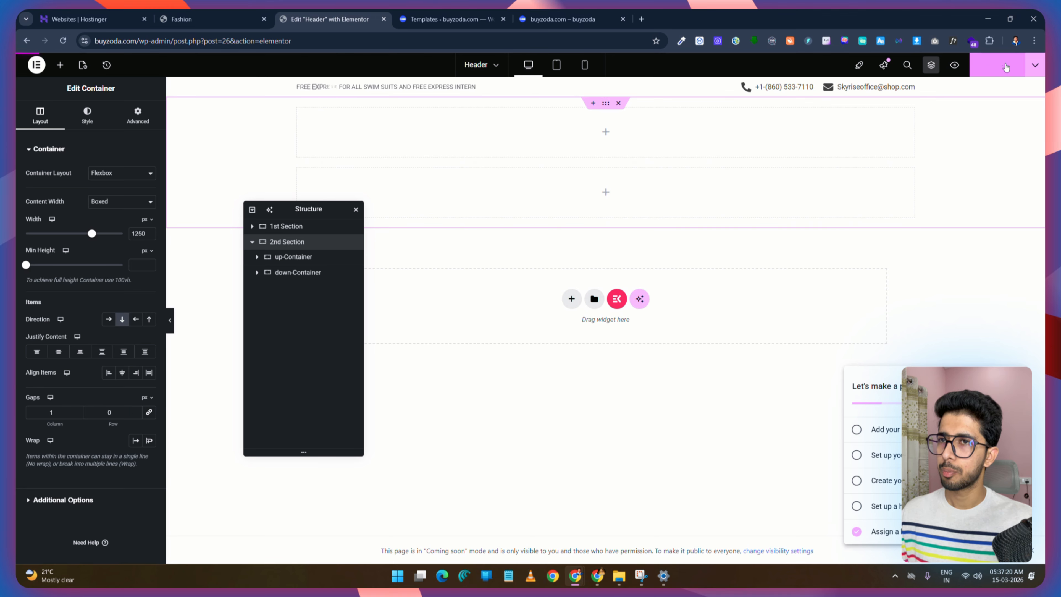
Step: Add a container inside the up-Container and rename it left-Container
key(ctrl+shift+Tab)
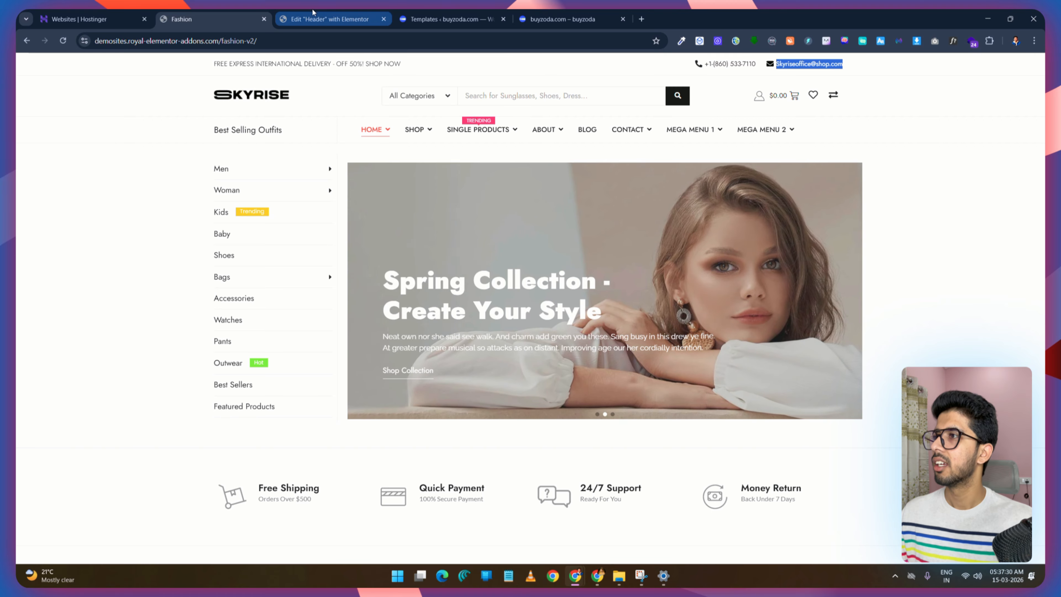
click(330, 18)
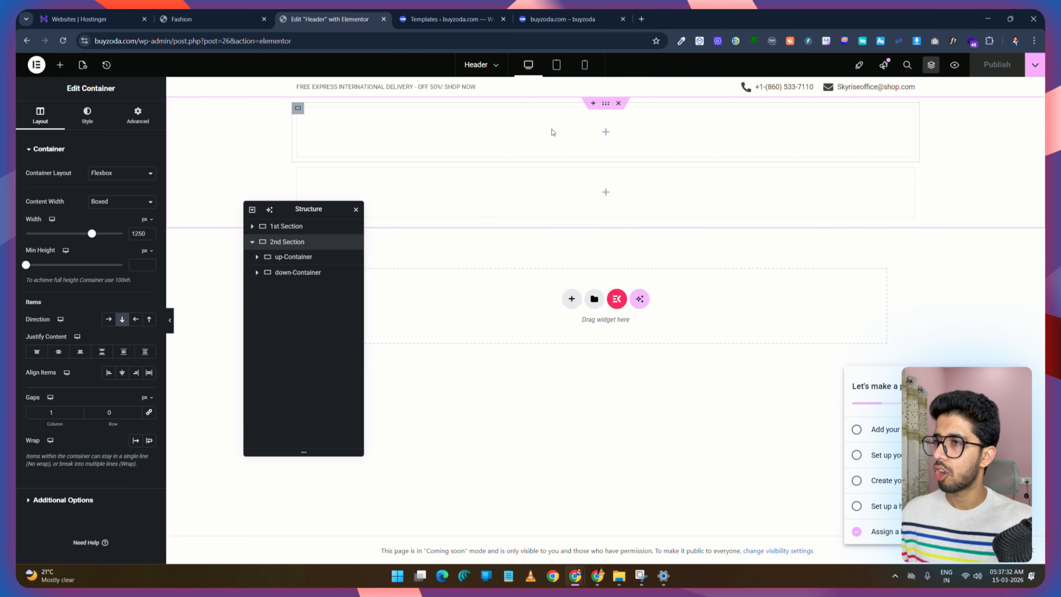
click(60, 66)
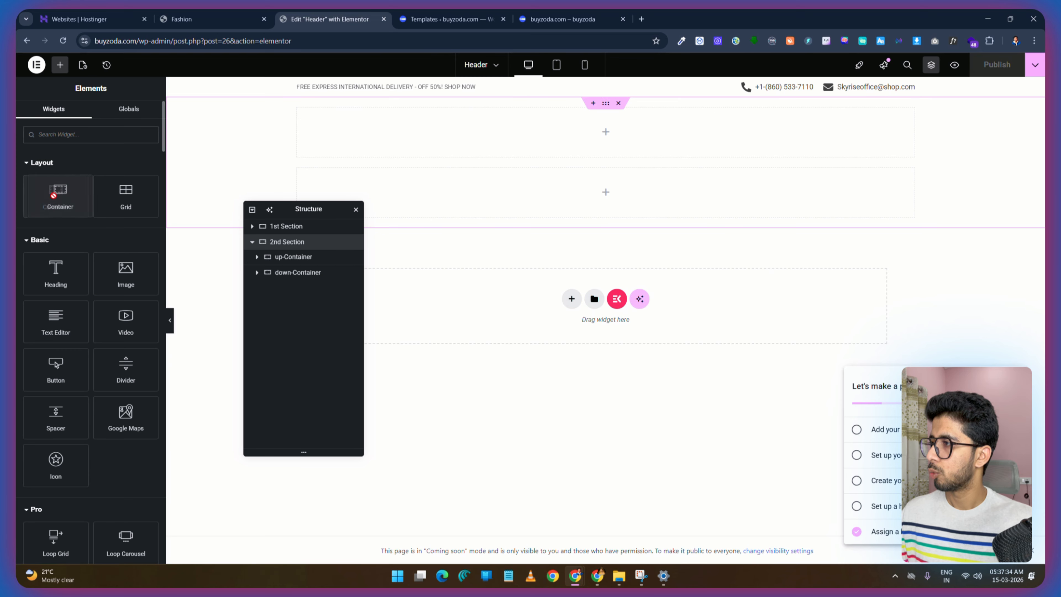
drag(54, 195, 459, 134)
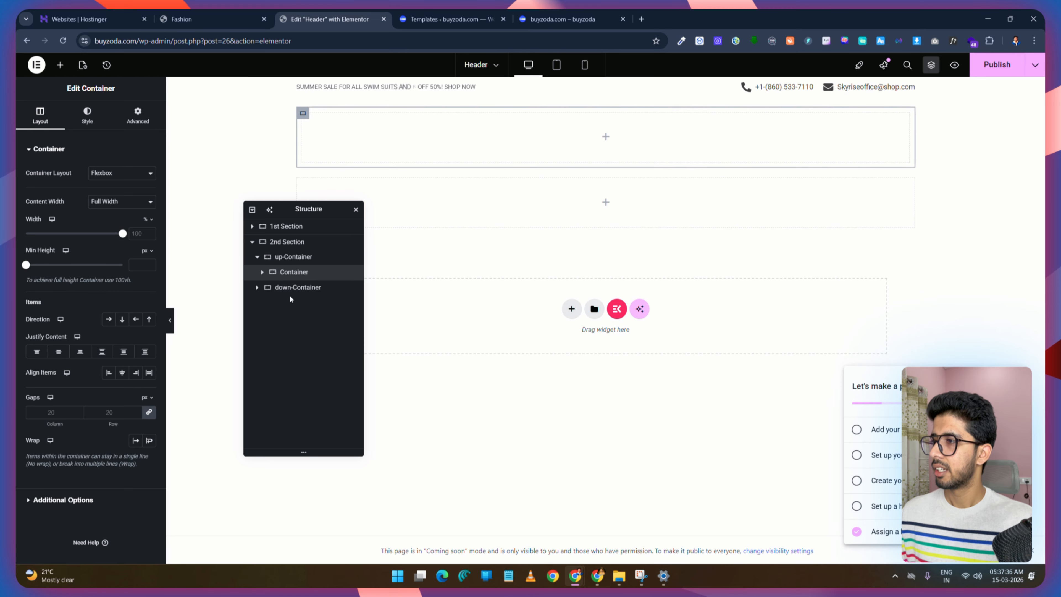
click(283, 272)
text(left-)
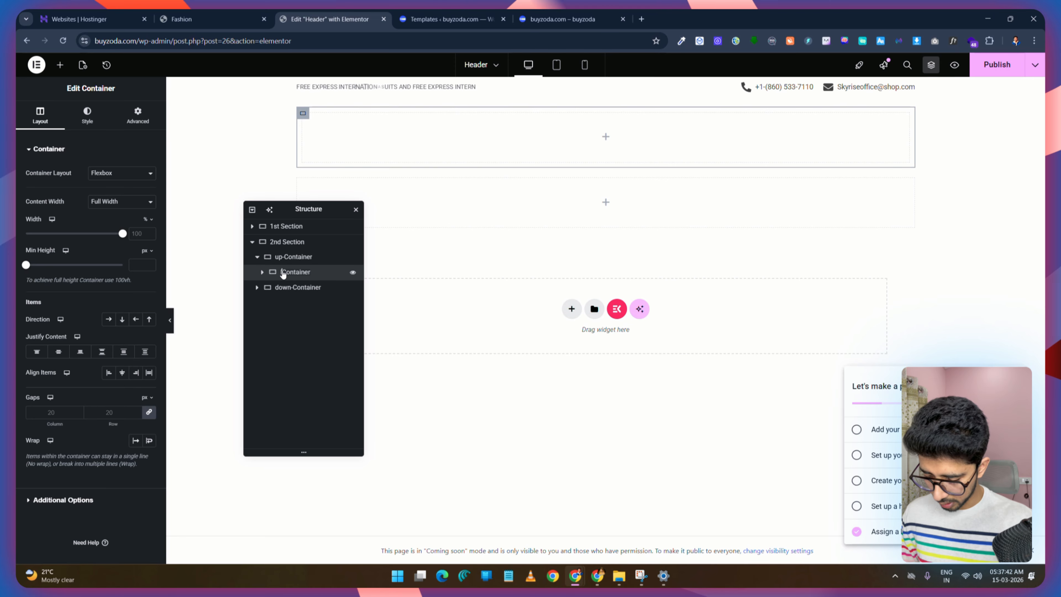
Step: Set the left-Container's width to 33%
right_click(292, 273)
click(292, 272)
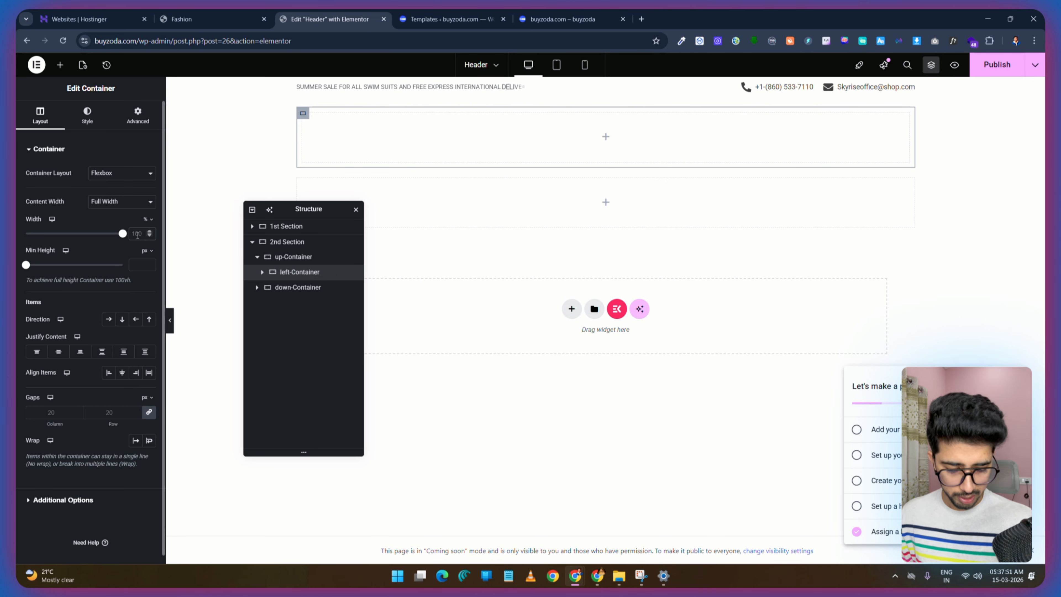
text(33)
Step: Duplicate the left-Container, rename the copy centre-Container, and duplicate that copy inside the up-Container
right_click(295, 272)
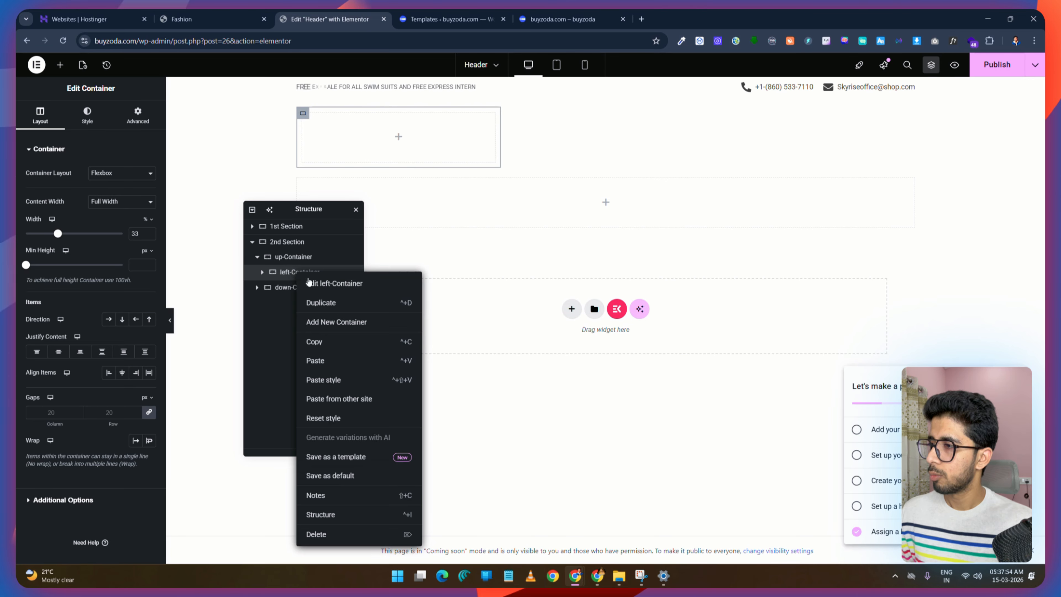
click(334, 303)
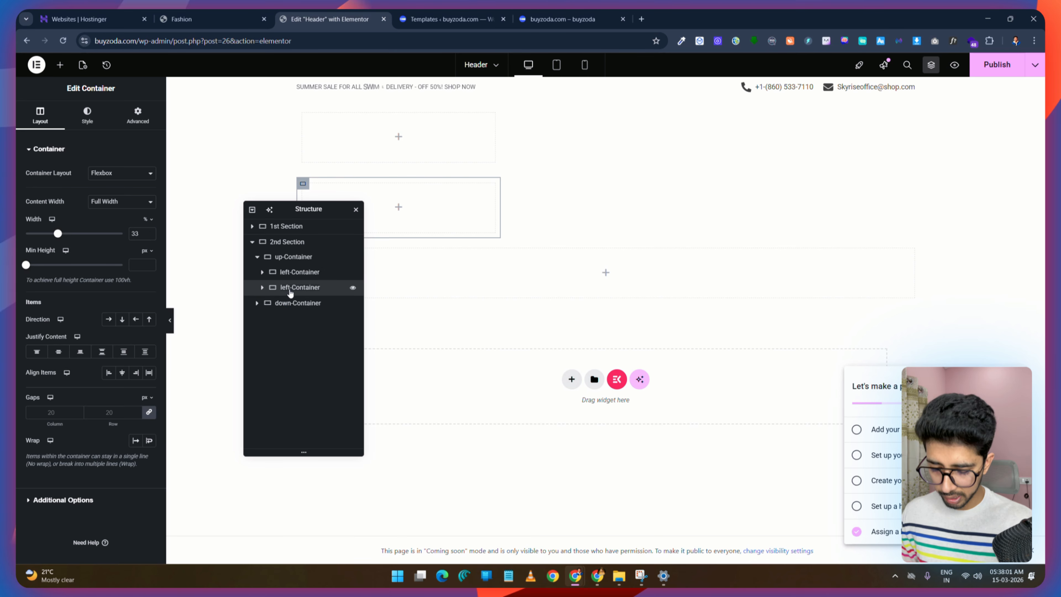
right_click(290, 289)
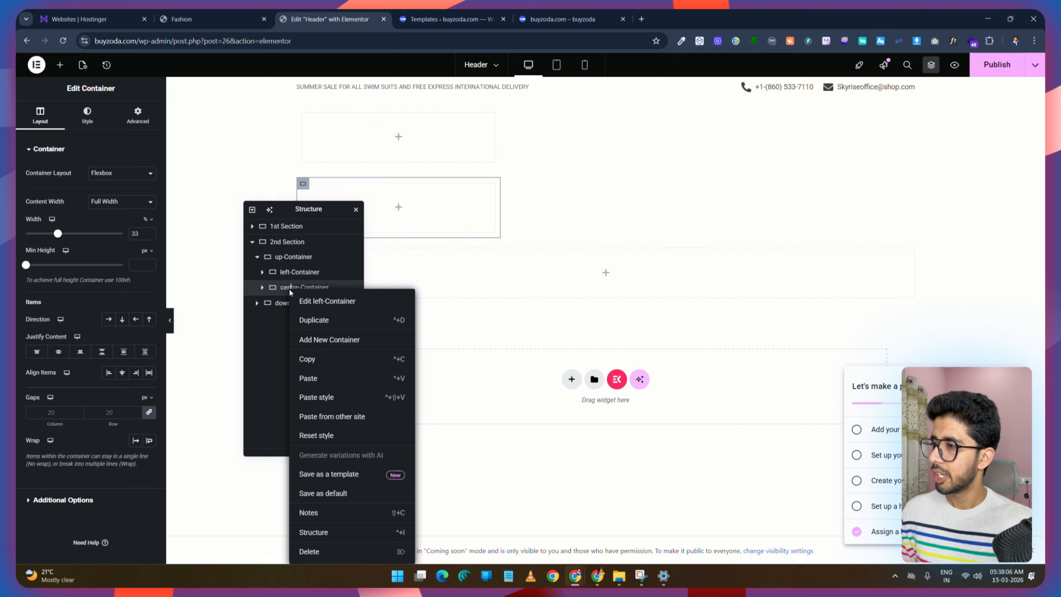
click(320, 319)
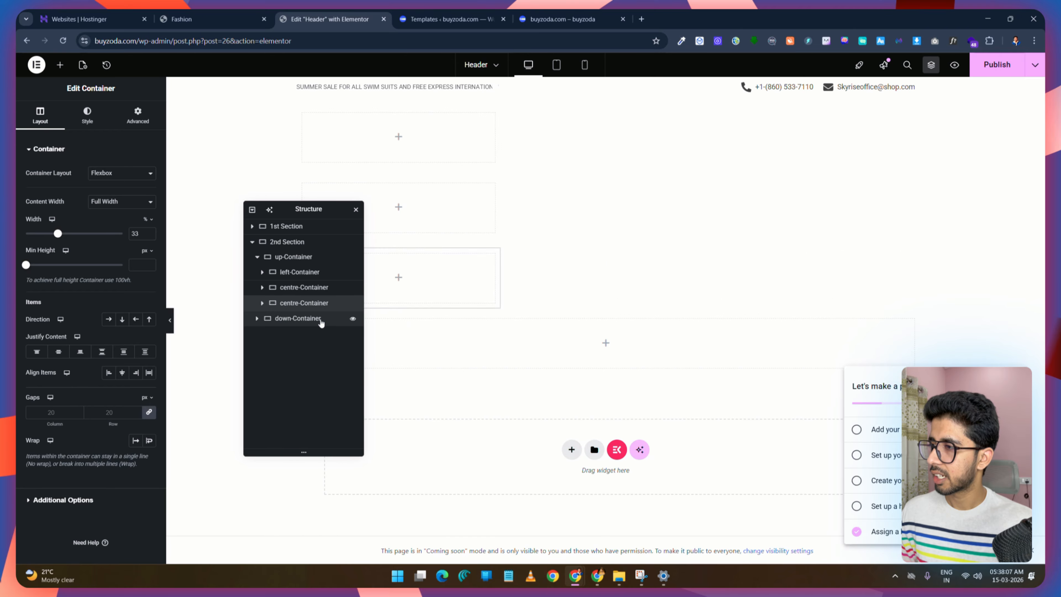
Step: Rename the second centre-Container right-Container, and set the up-Container's direction to a left-to-right row
double_click(287, 304)
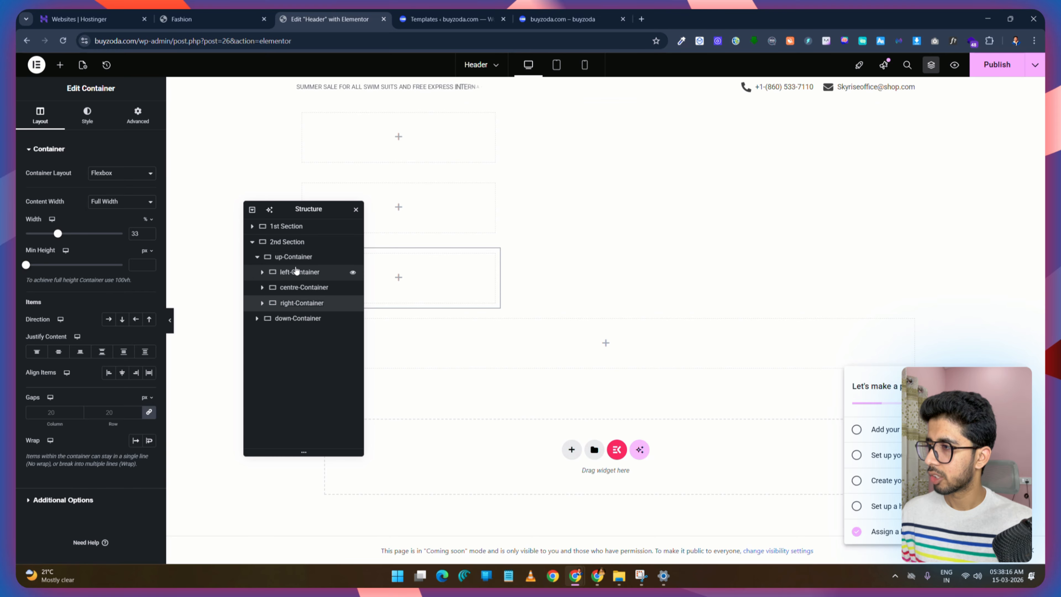
click(293, 257)
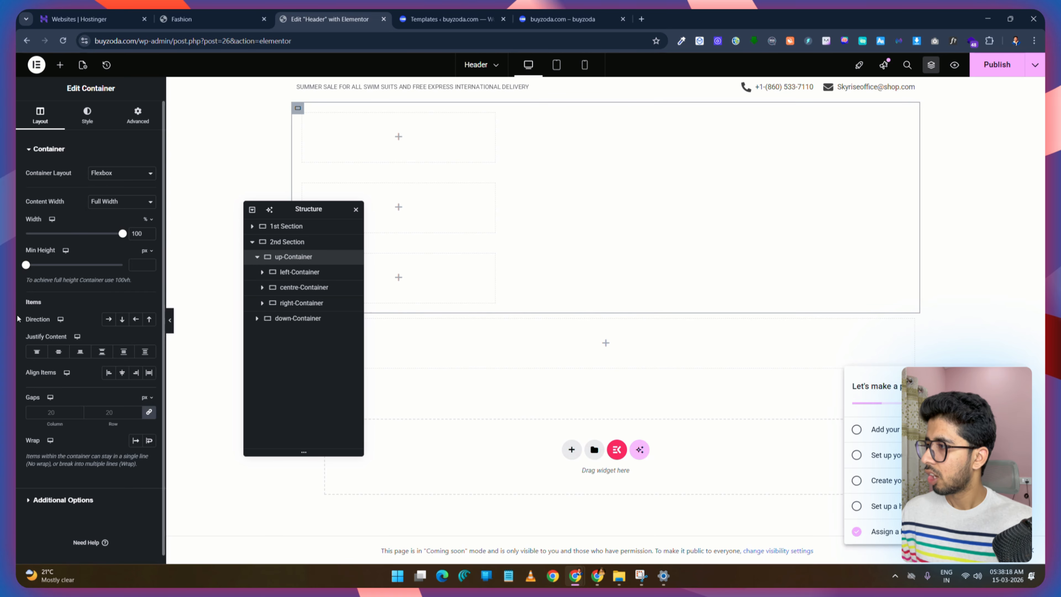
click(109, 319)
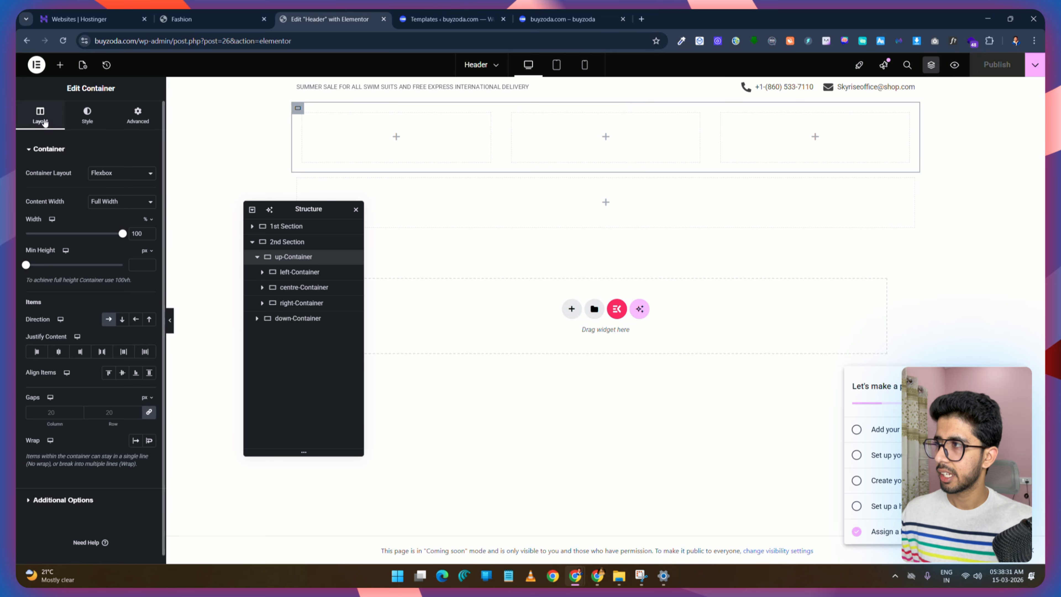
Step: Set the header template's page layout to Elementor Full Width and publish it
click(83, 66)
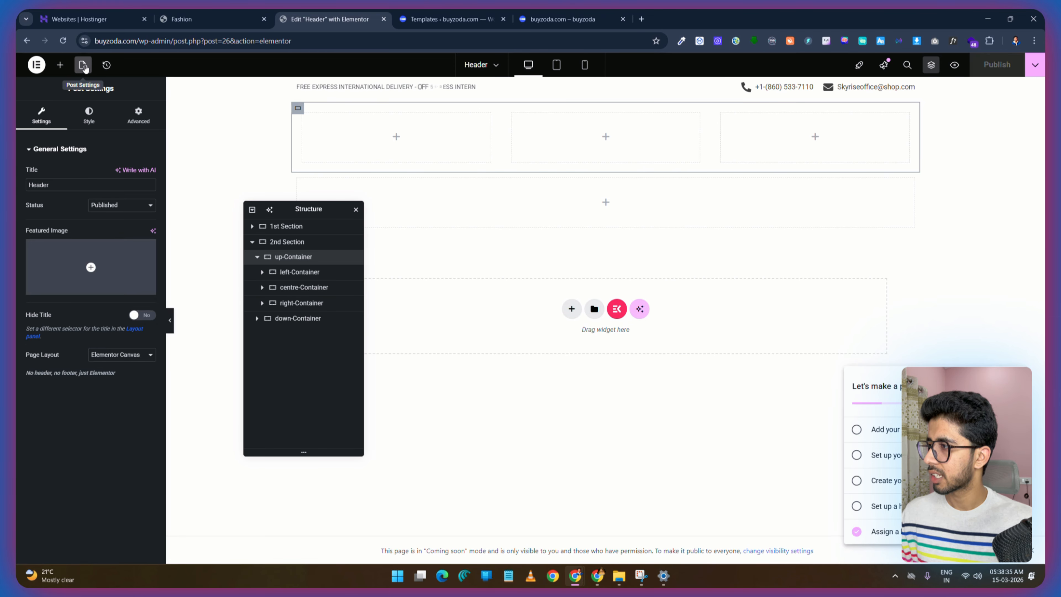
click(134, 355)
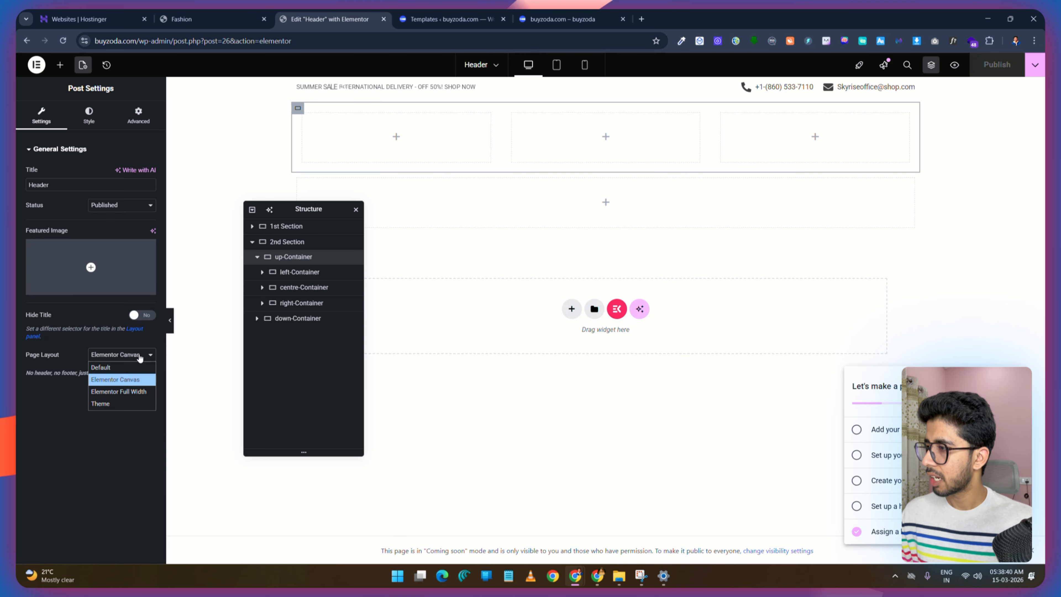
click(118, 391)
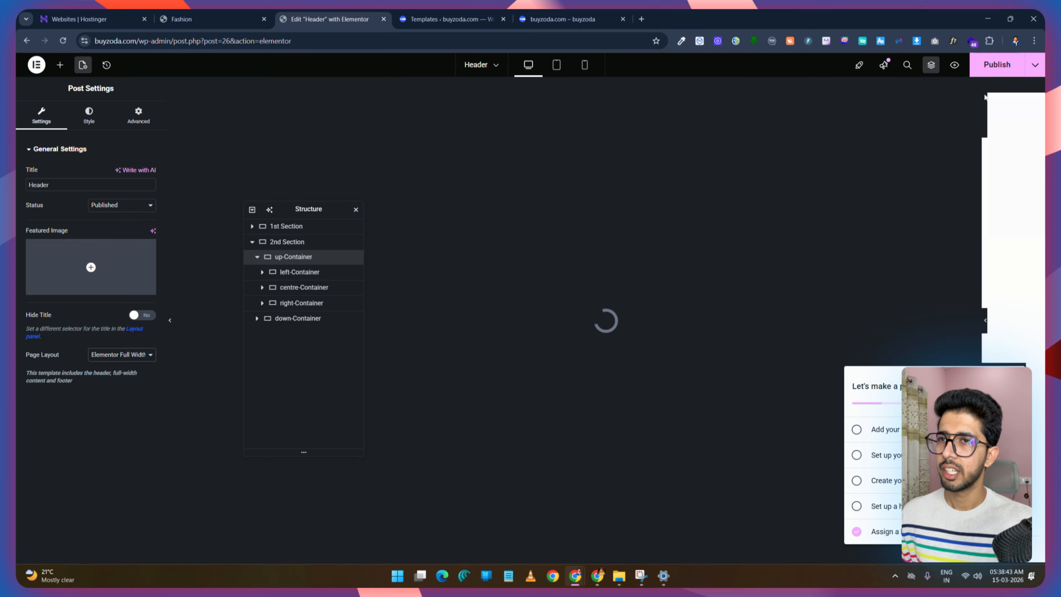
click(1001, 65)
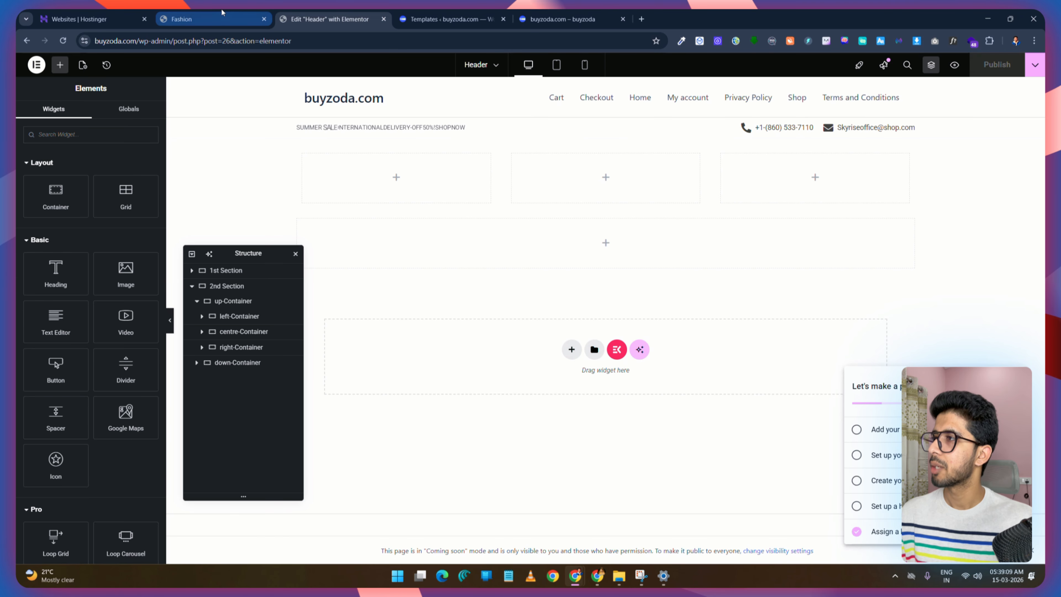
Step: Add an Image widget to the left-Container at Full resolution, using Logo-final.png from the media library
click(223, 12)
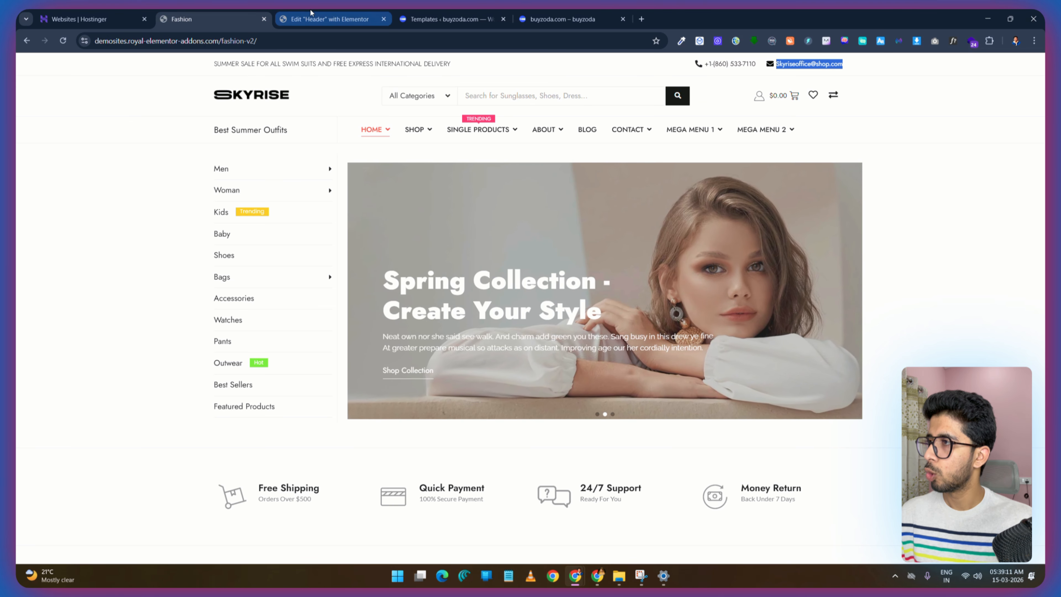
click(330, 18)
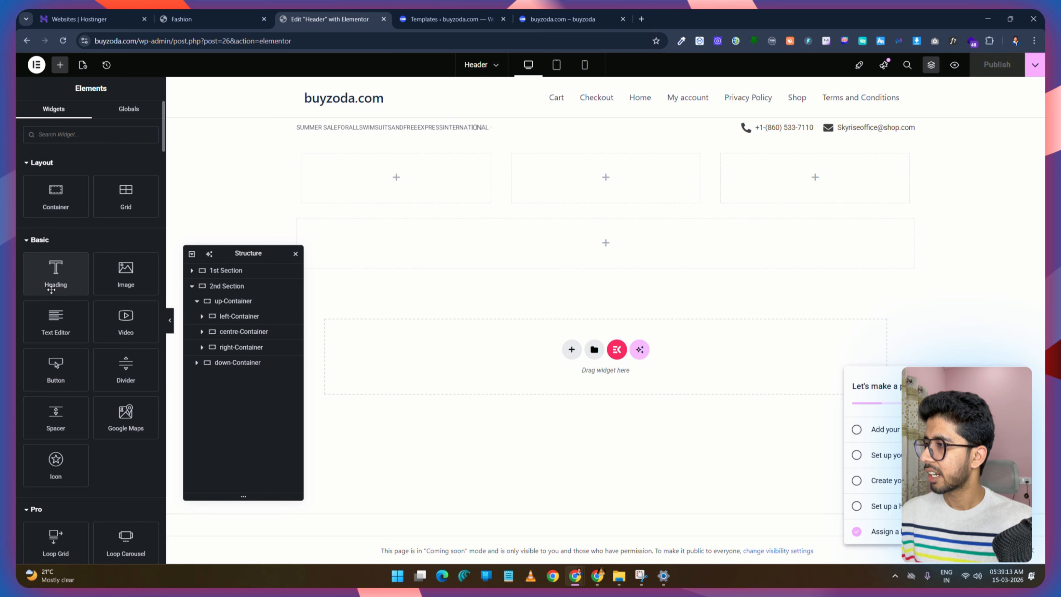
drag(126, 277, 419, 186)
click(131, 249)
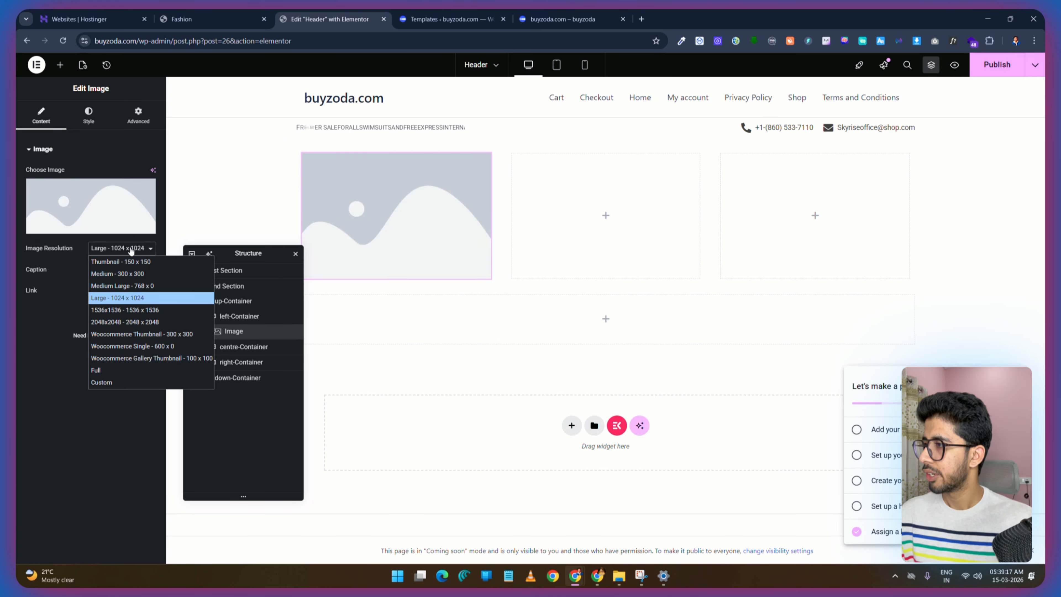
click(125, 366)
click(91, 209)
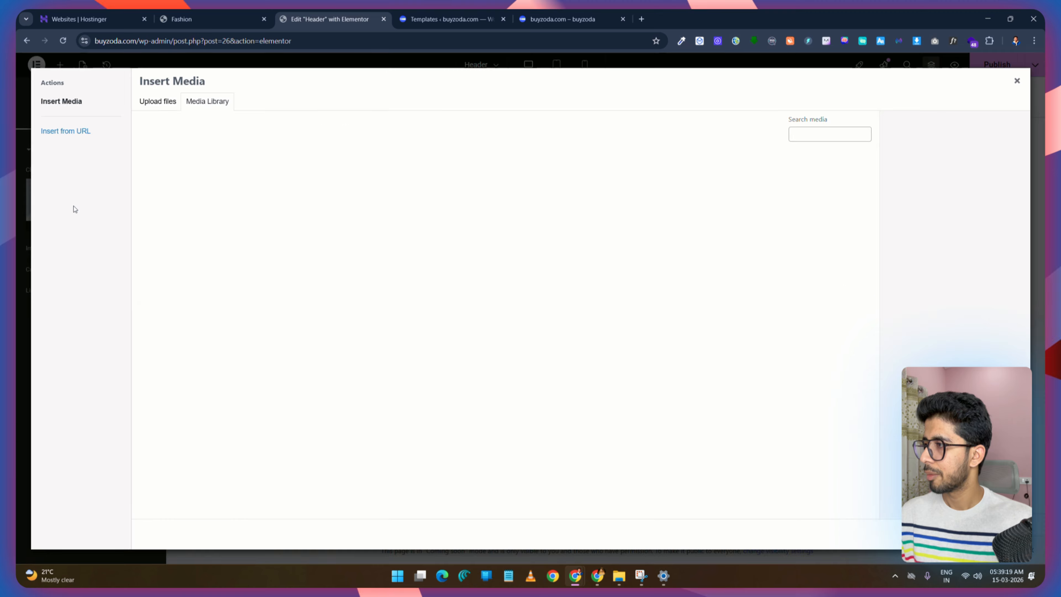
click(319, 193)
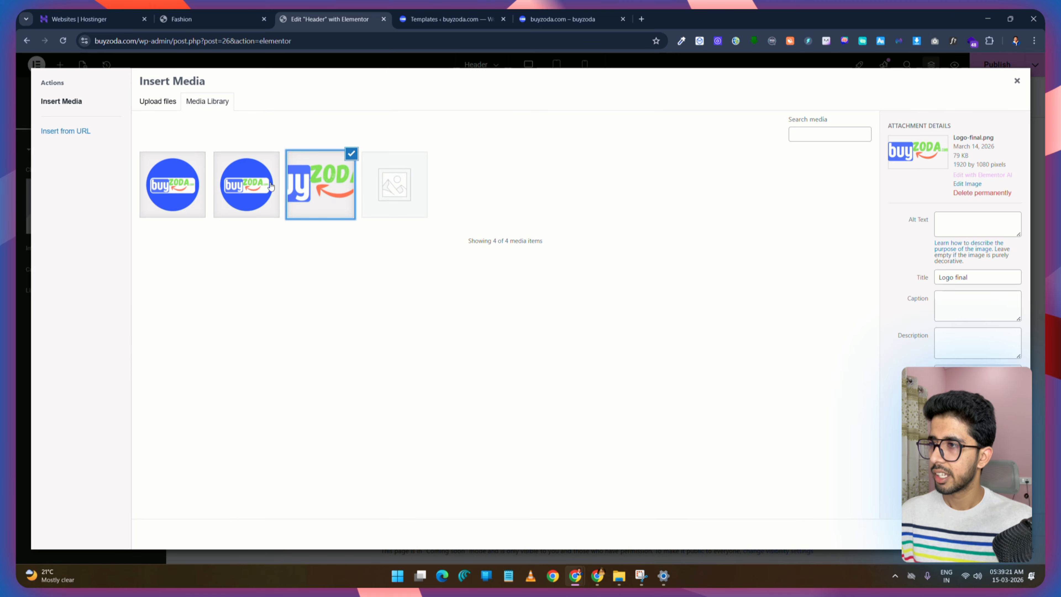
click(1007, 534)
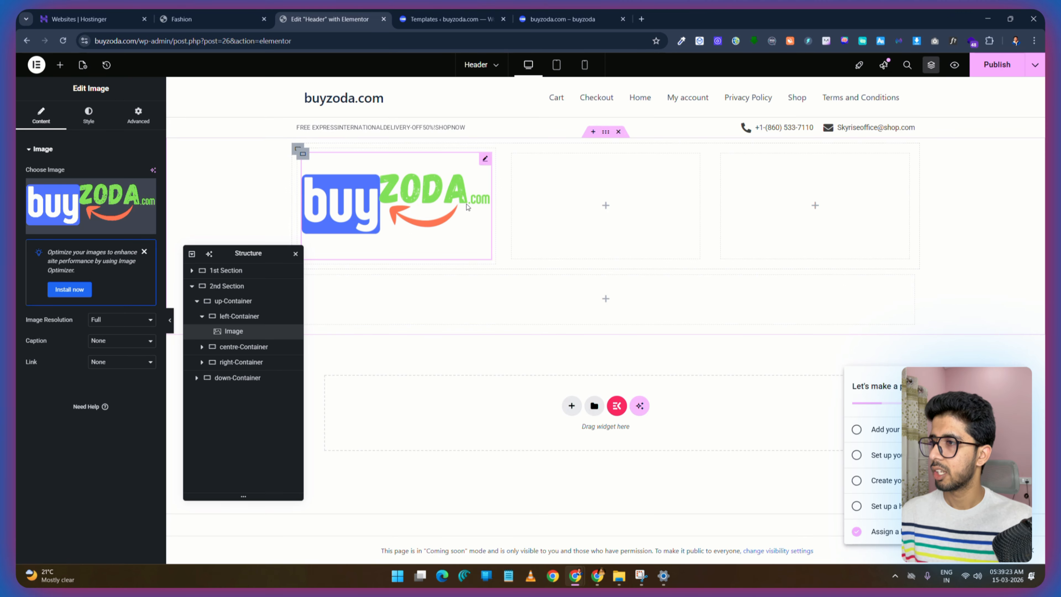
Step: Check the Fashion demo's search bar and category list, and add a Search widget to the centre-Container
click(201, 18)
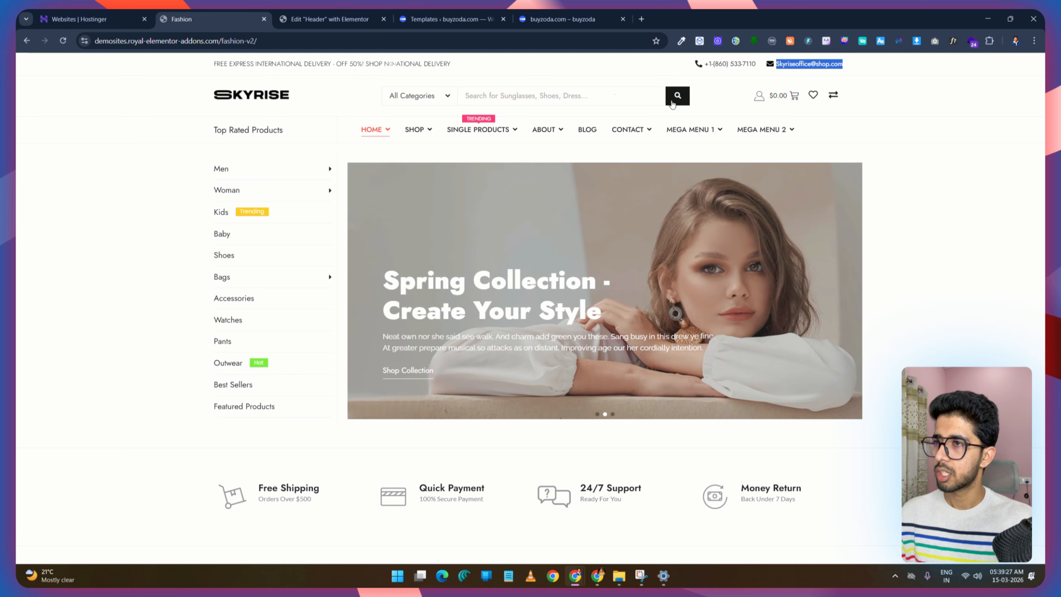
click(447, 96)
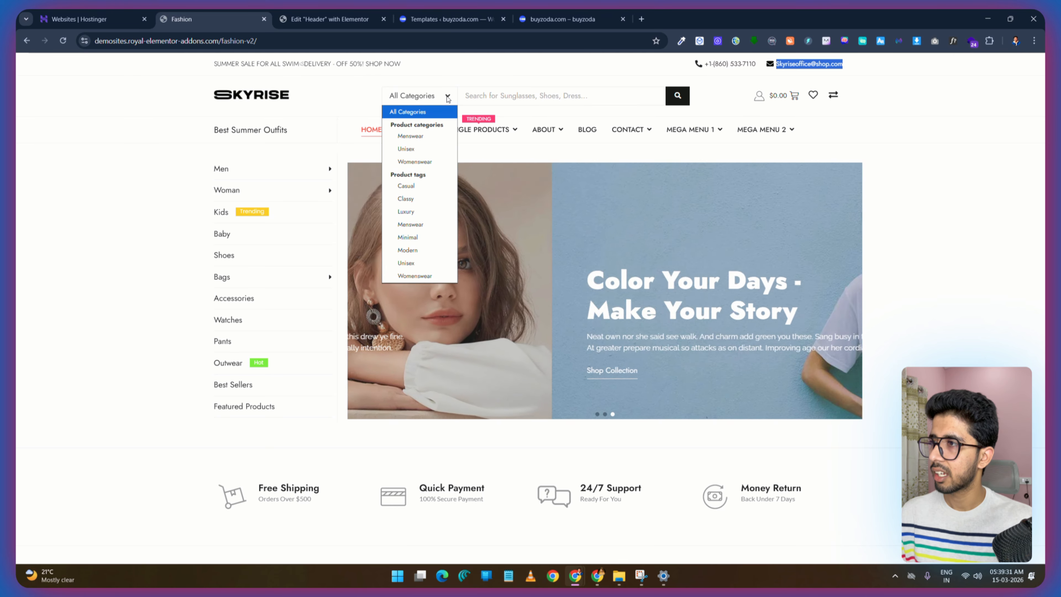
key(ctrl+Tab)
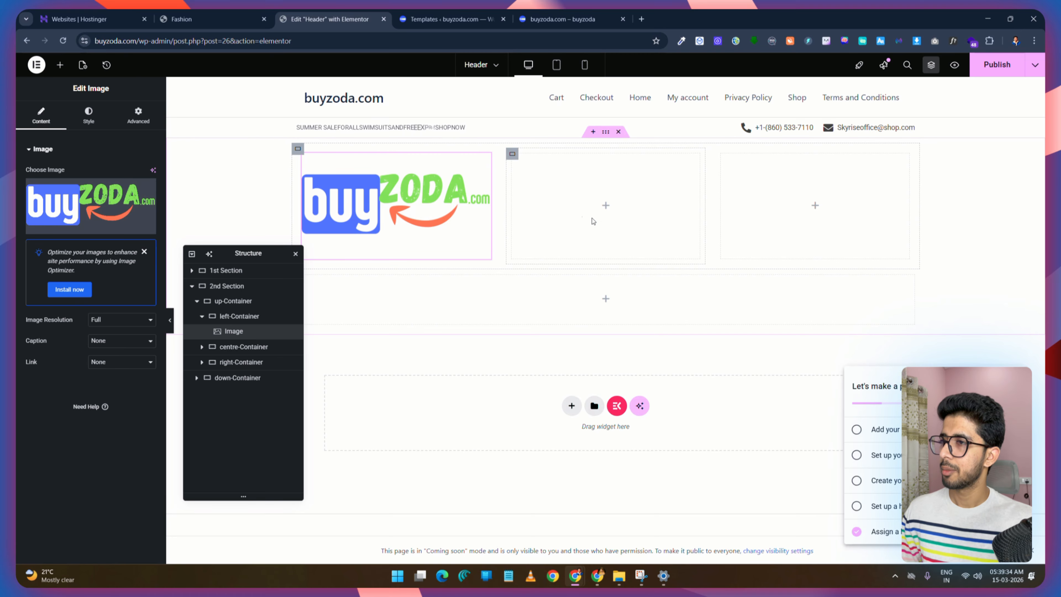
click(60, 64)
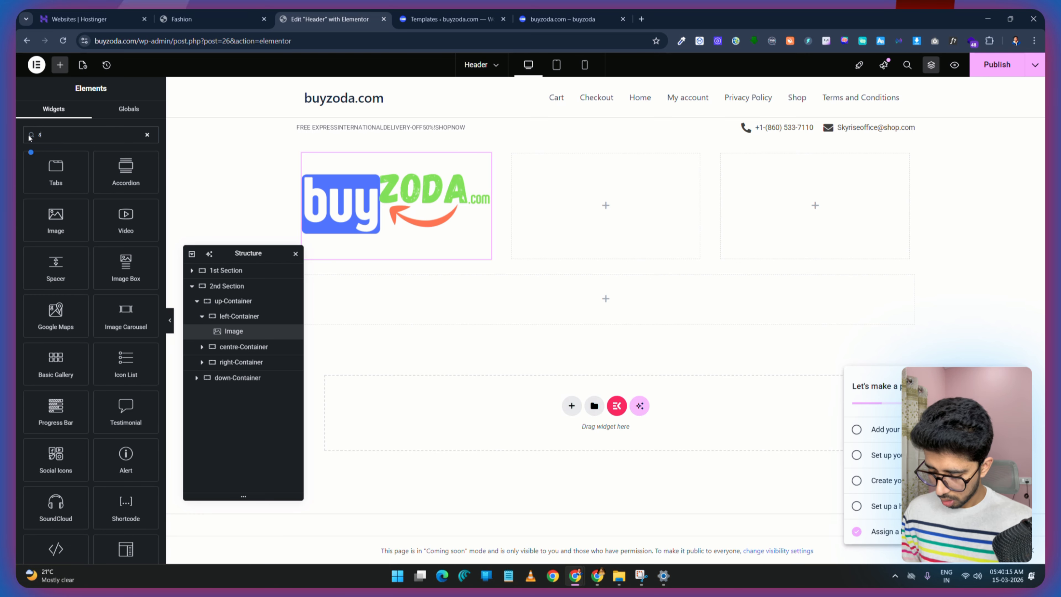
text(search)
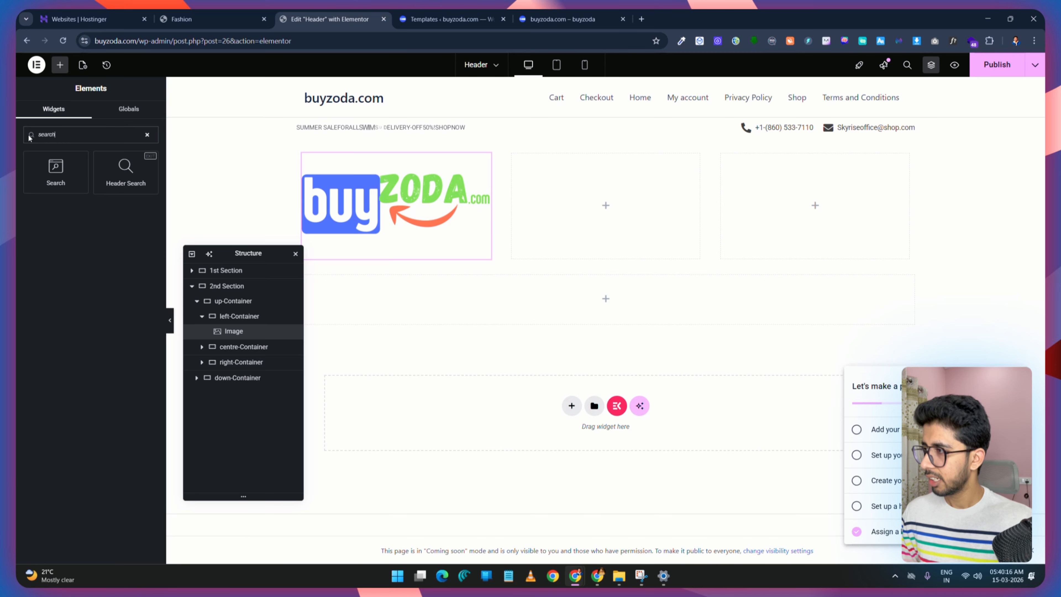
drag(56, 172, 569, 213)
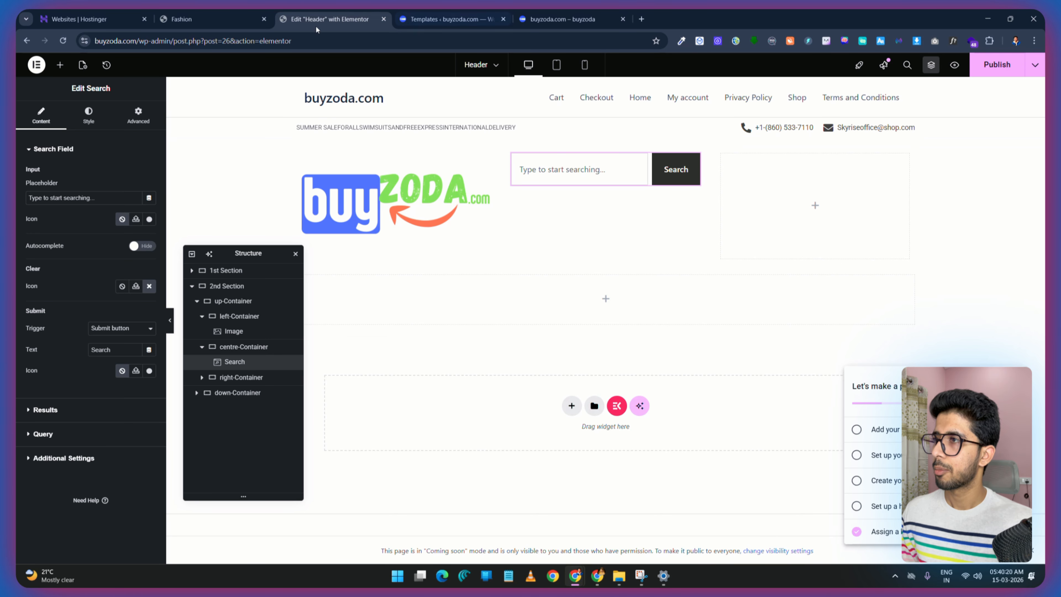
Step: Try a Header Search widget below the Search widget in the centre-Container
click(234, 17)
click(330, 20)
click(66, 71)
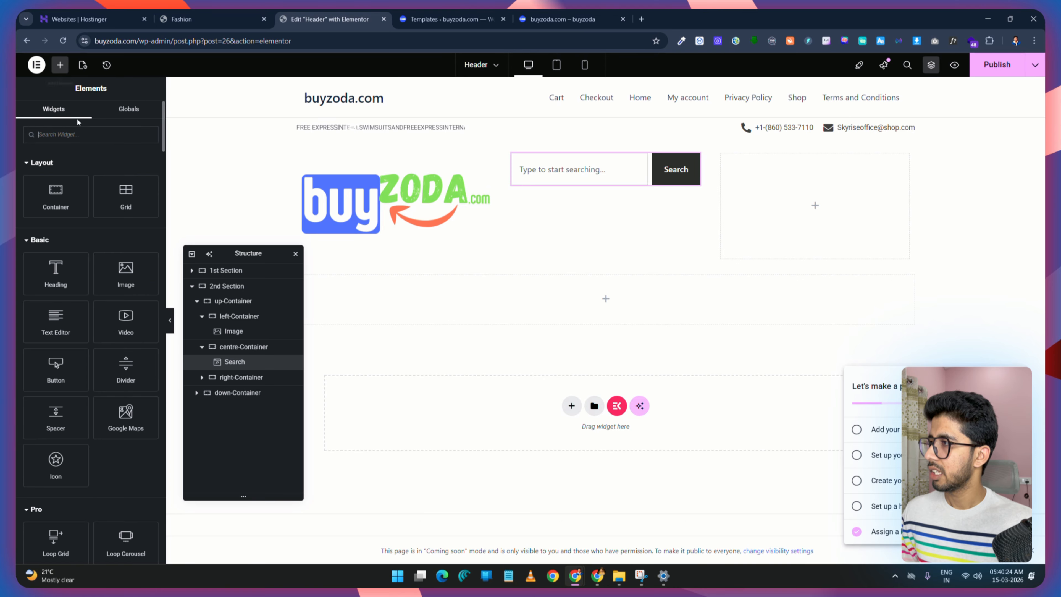
text(search)
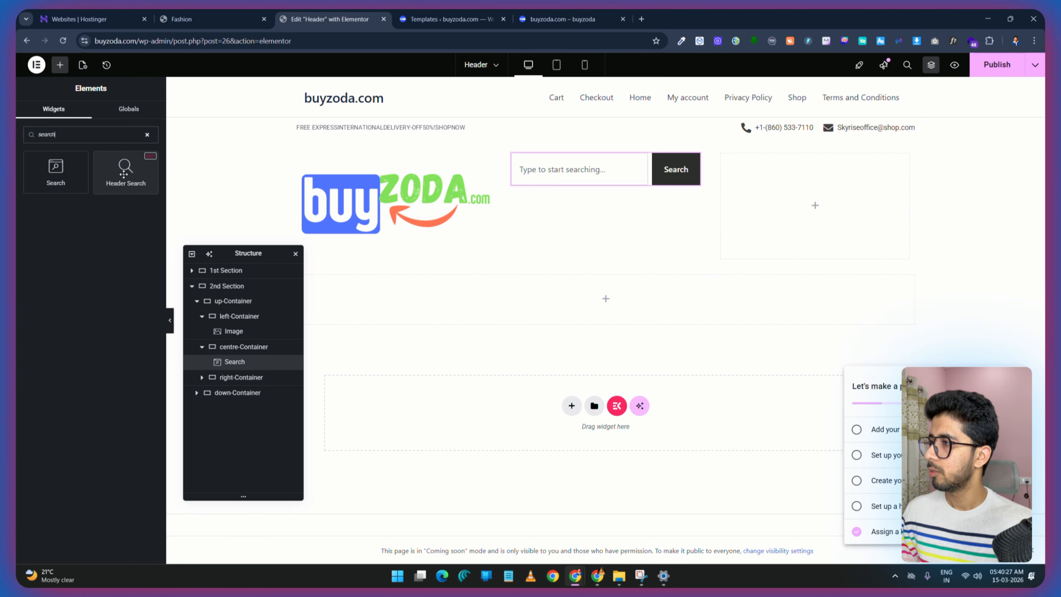
drag(123, 174, 605, 217)
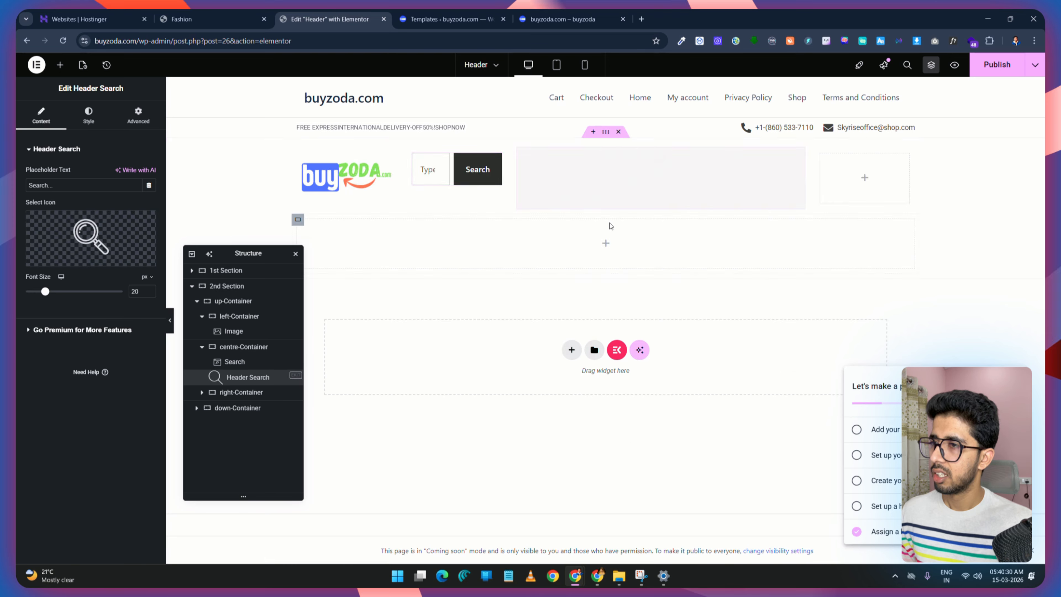
drag(709, 158, 593, 209)
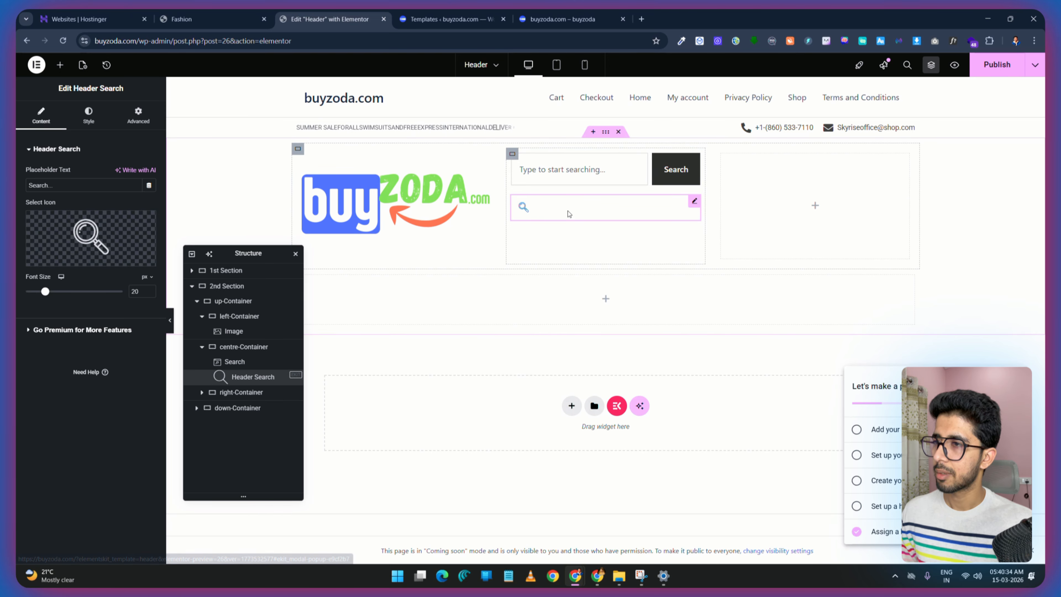
Step: Compare the Header Search widget with the Fashion demo's search bar, and delete the widget from the centre-Container
click(197, 19)
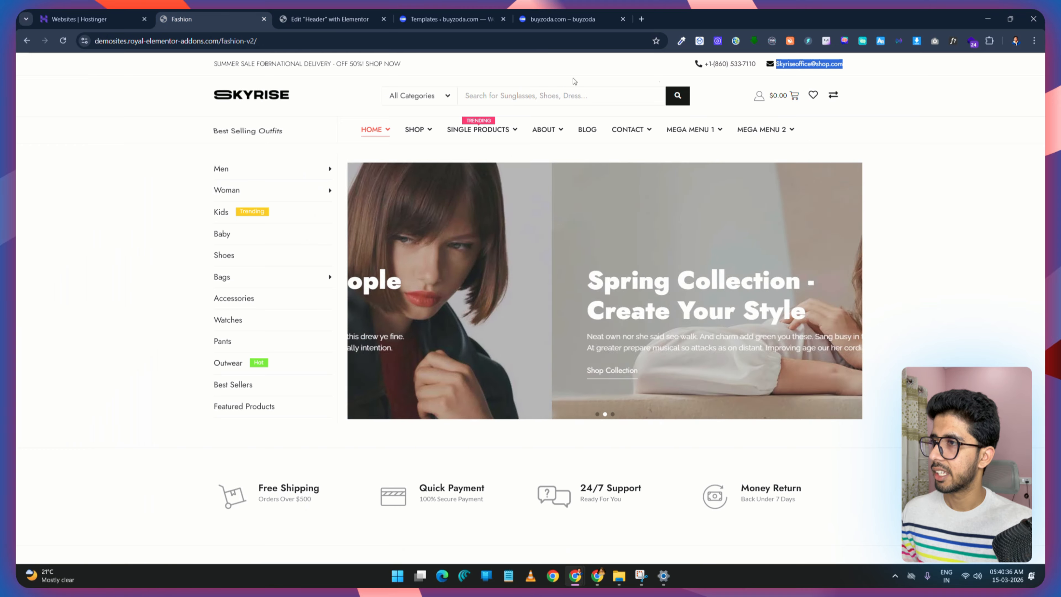
click(330, 19)
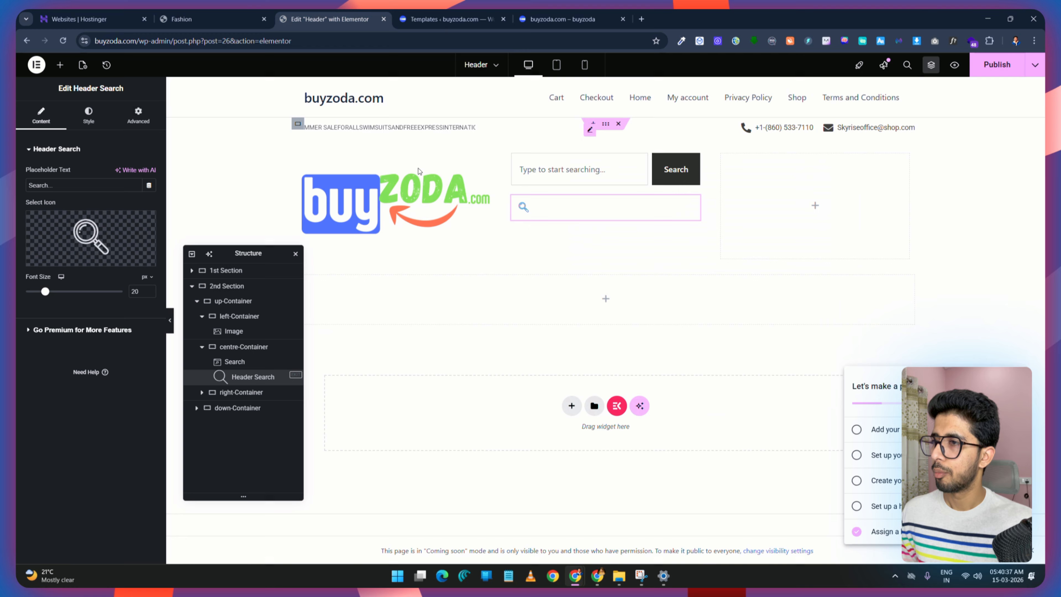
right_click(580, 208)
click(640, 434)
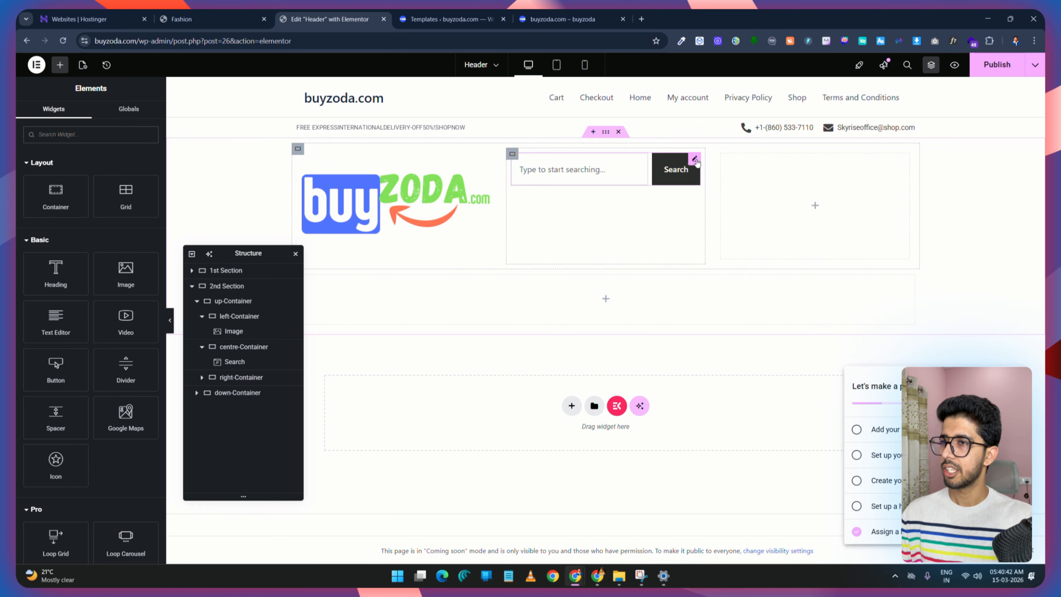
Step: Replace the Search widget's submit button text with the Search icon from the icon library, and publish the header
click(694, 160)
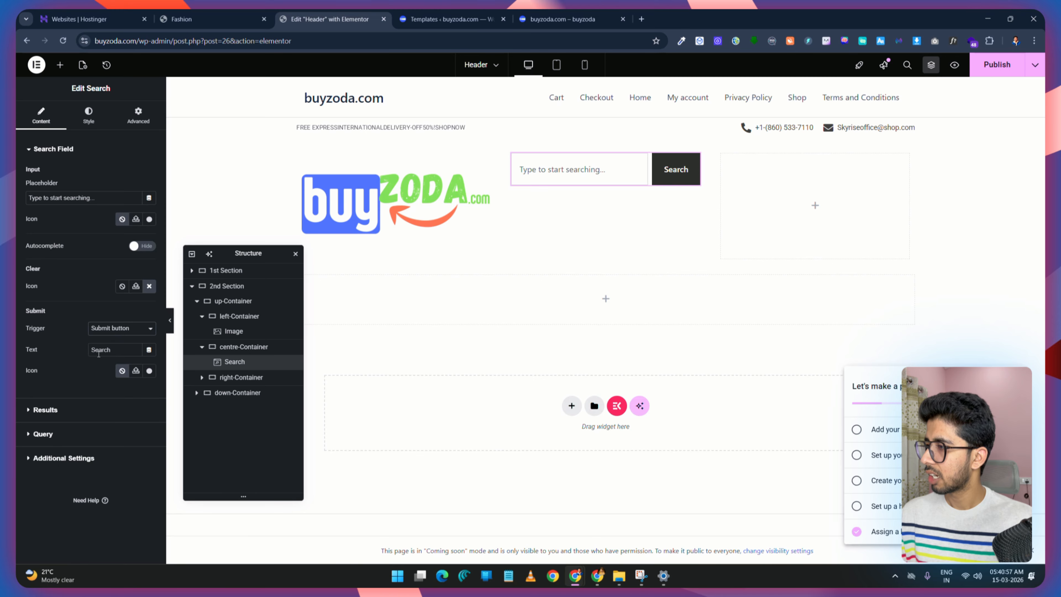
drag(119, 350, 82, 351)
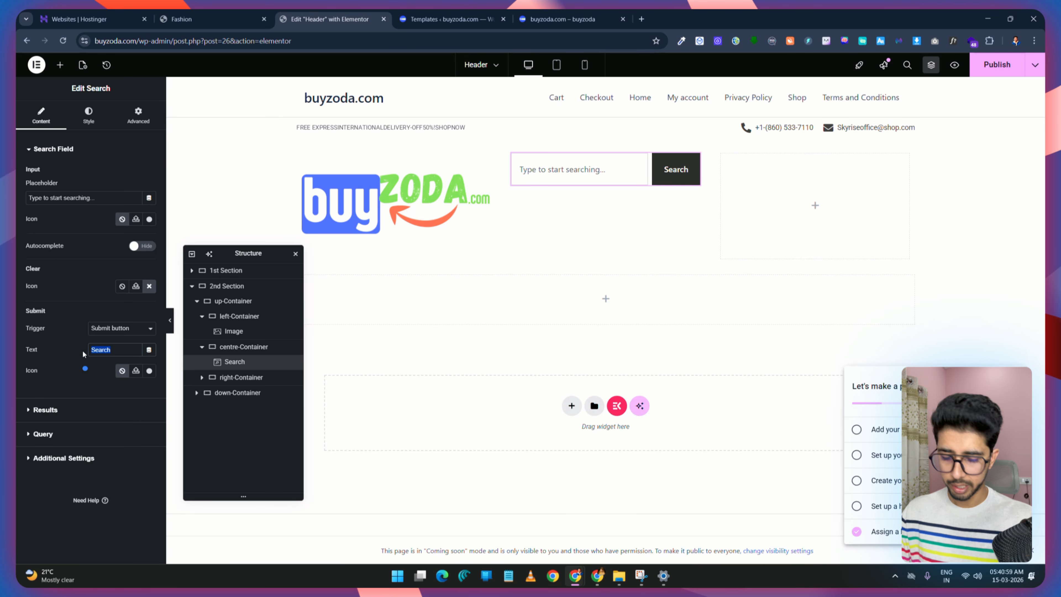
key(BackSpace)
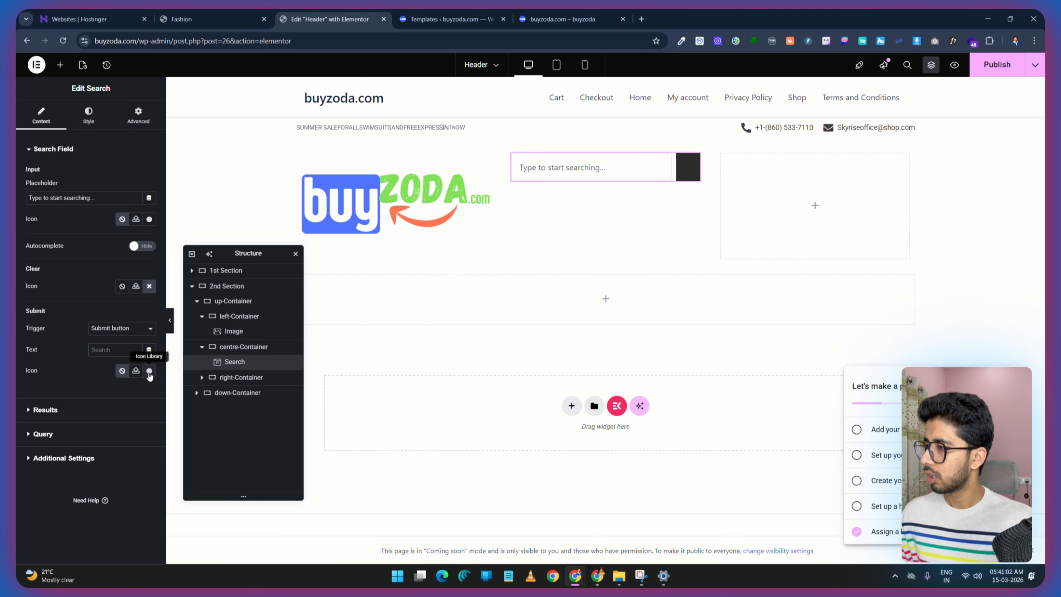
click(149, 374)
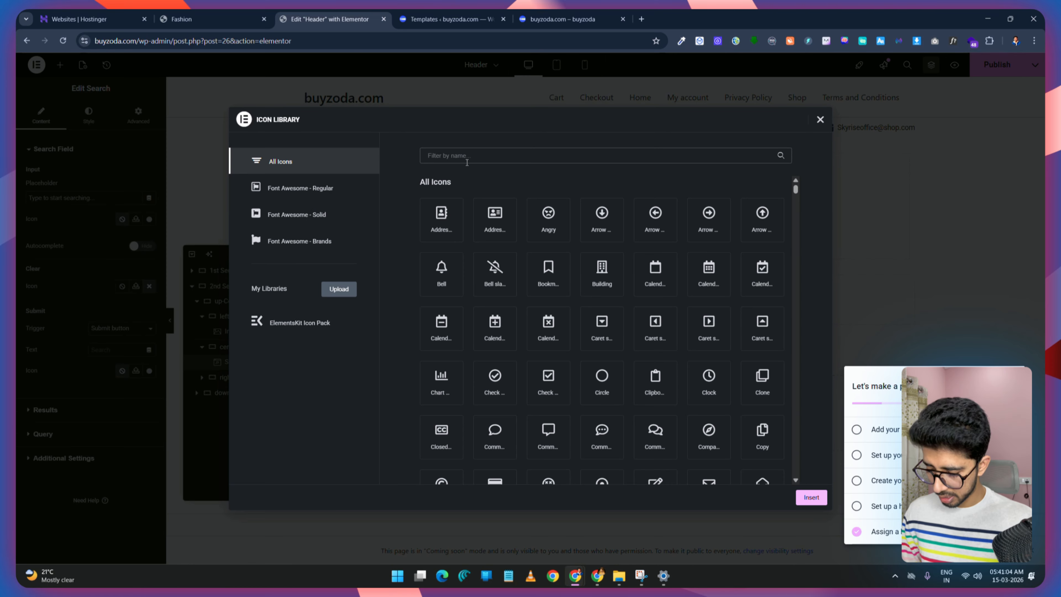
text(search)
click(441, 216)
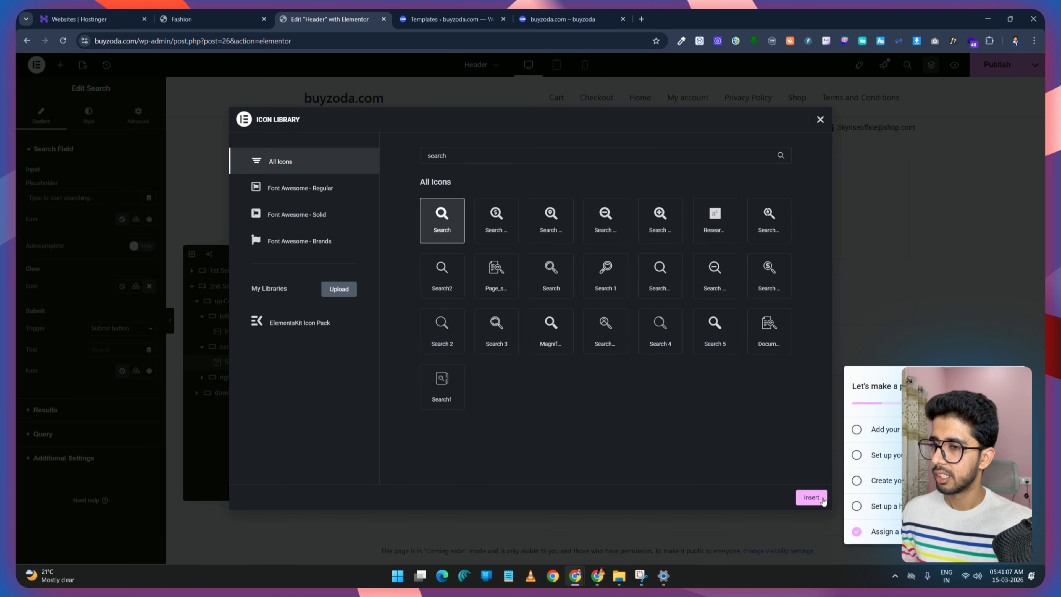
click(811, 497)
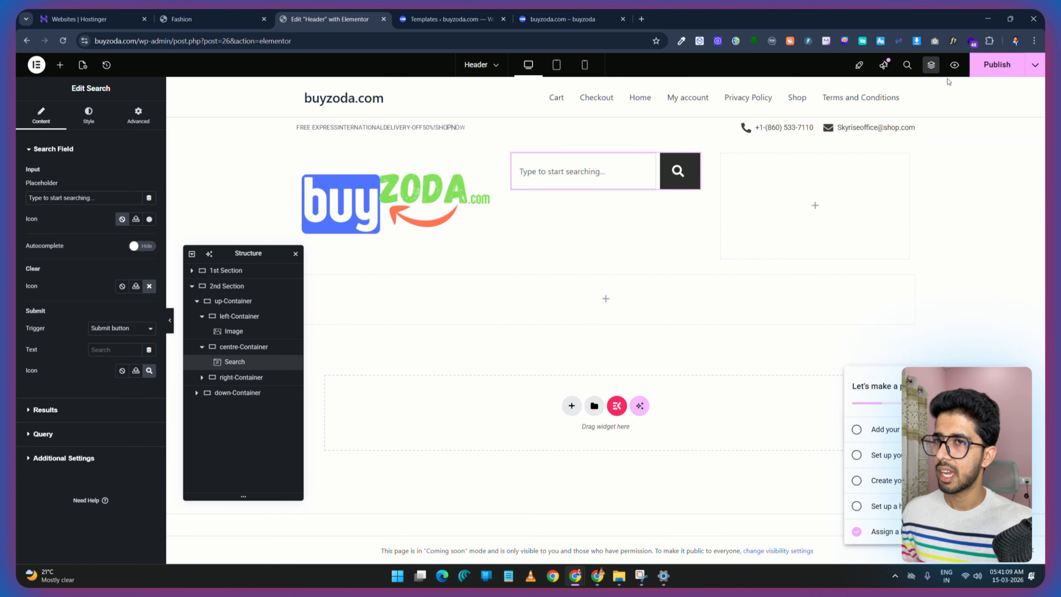
click(982, 69)
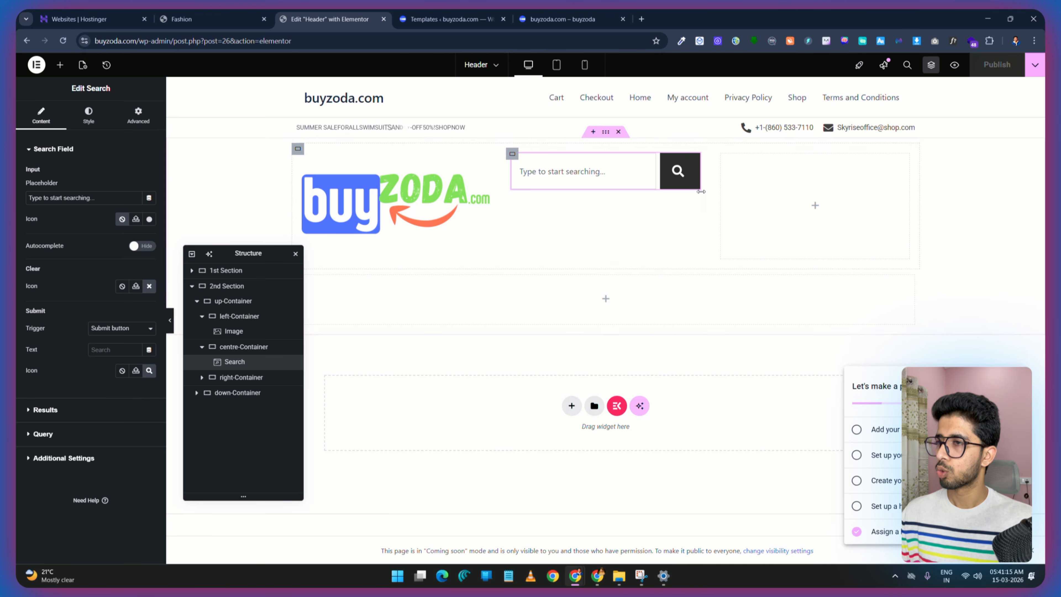
Step: Check the account, cart and wishlist icons on the Fashion demo, and add an Icon widget to the right-Container
click(227, 21)
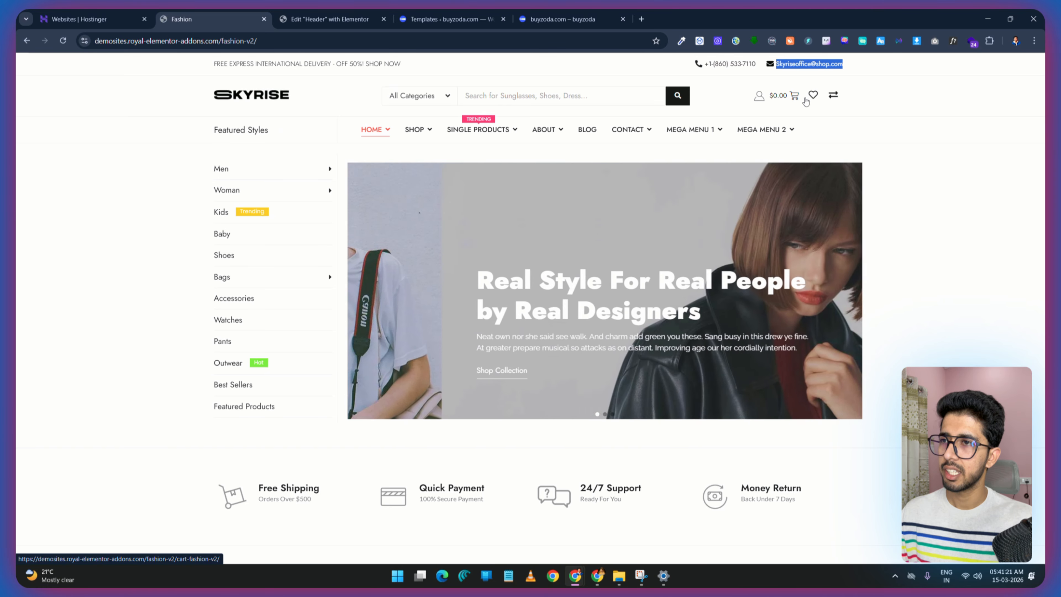
click(330, 19)
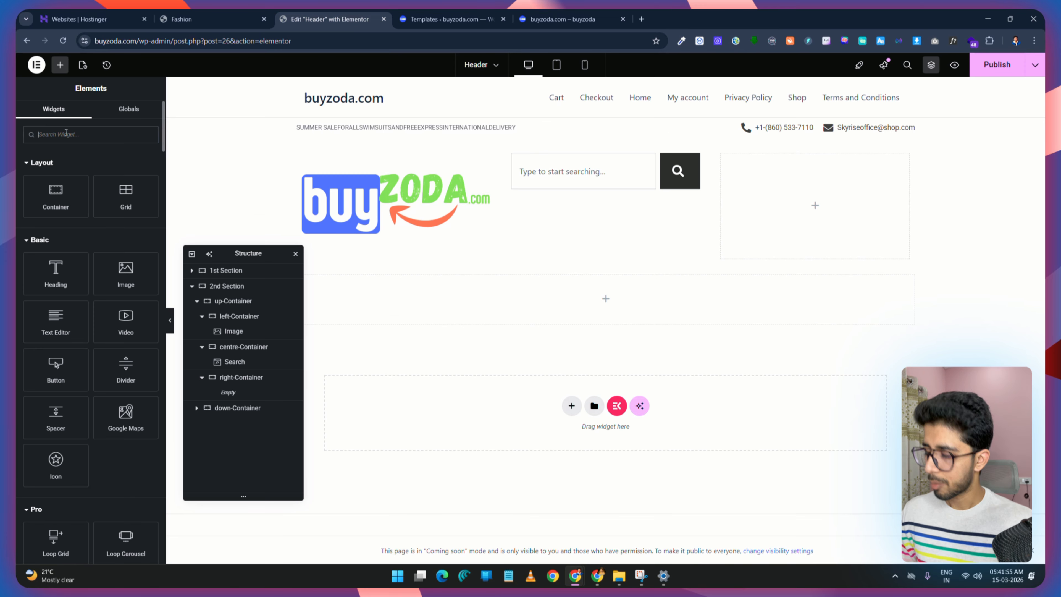
click(66, 132)
text(icon)
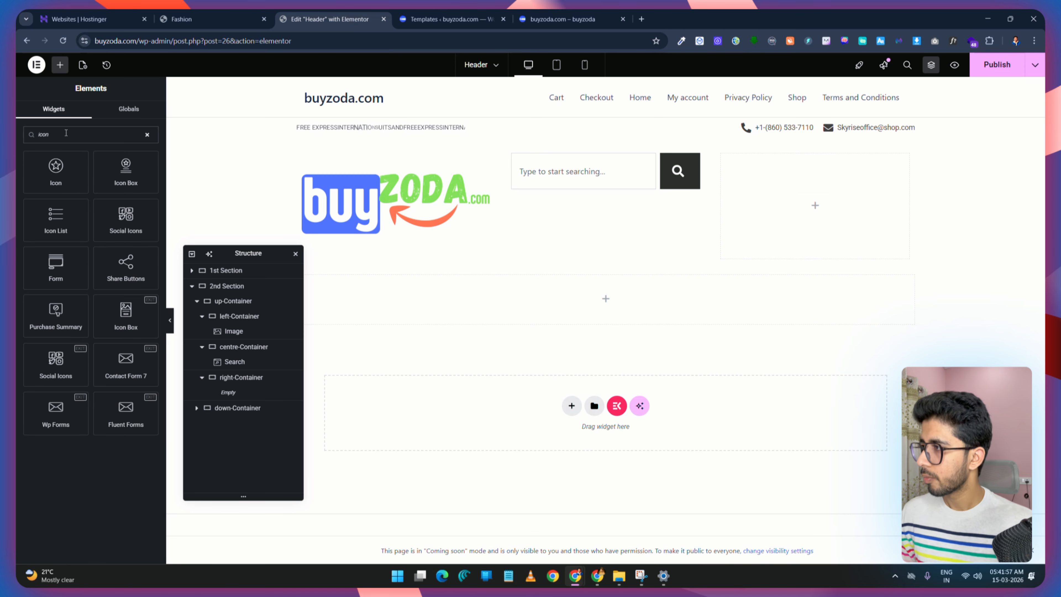
drag(54, 180, 821, 210)
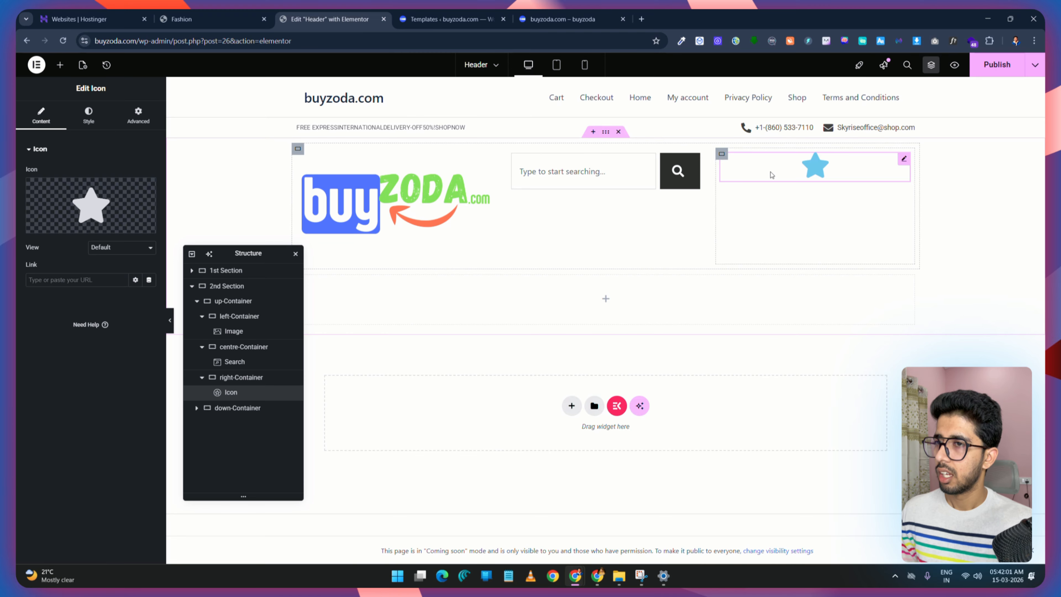
Step: Replace the Icon widget's star with the outlined User icon from the icon library, comparing it with the Fashion demo's account icon
click(55, 226)
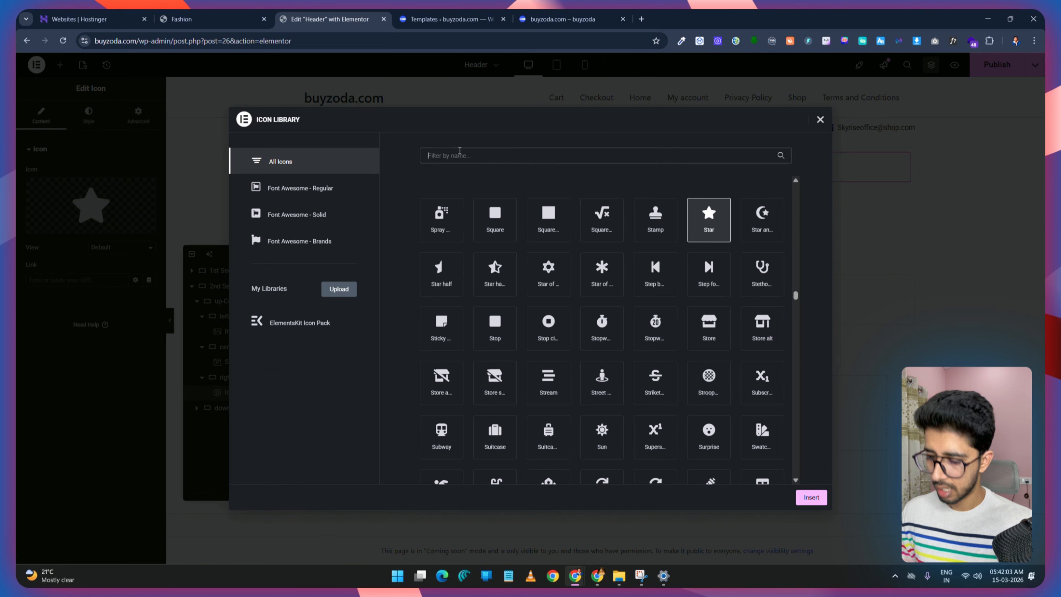
click(459, 155)
text(user)
scroll(487, 369, down, 2)
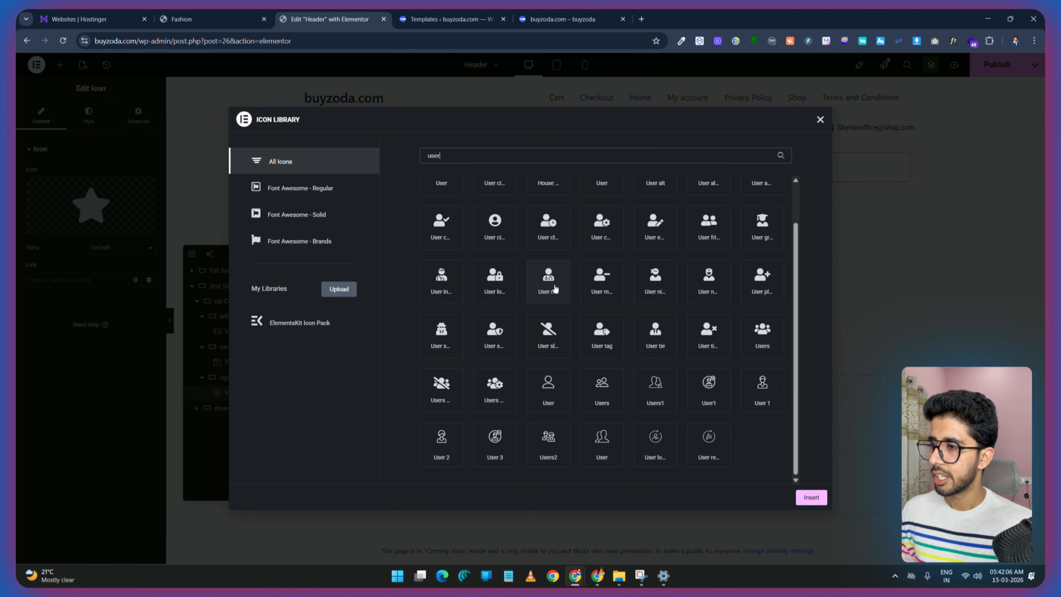
scroll(554, 288, up, 1)
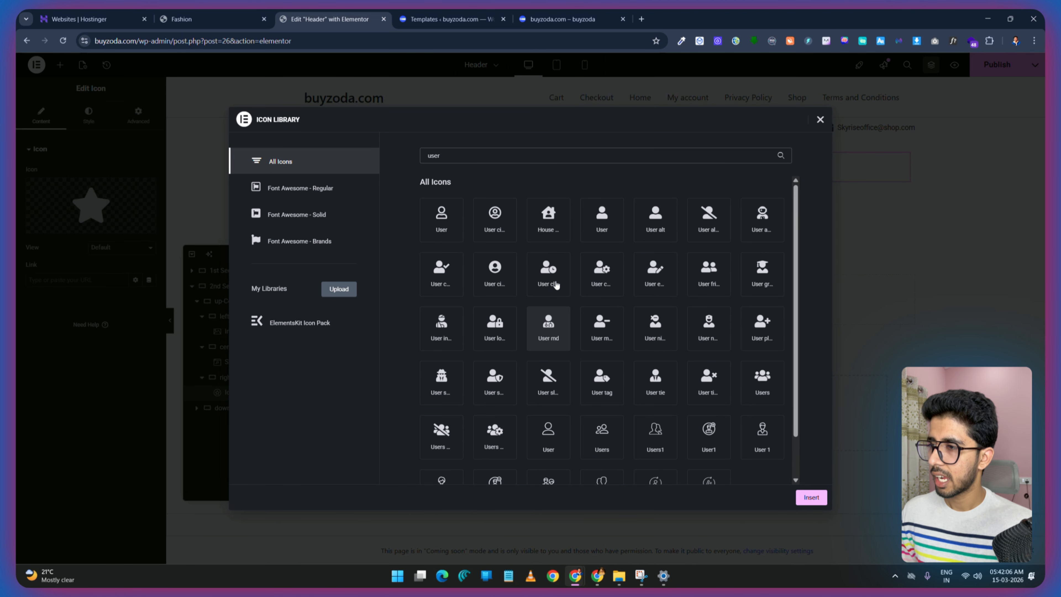
click(201, 19)
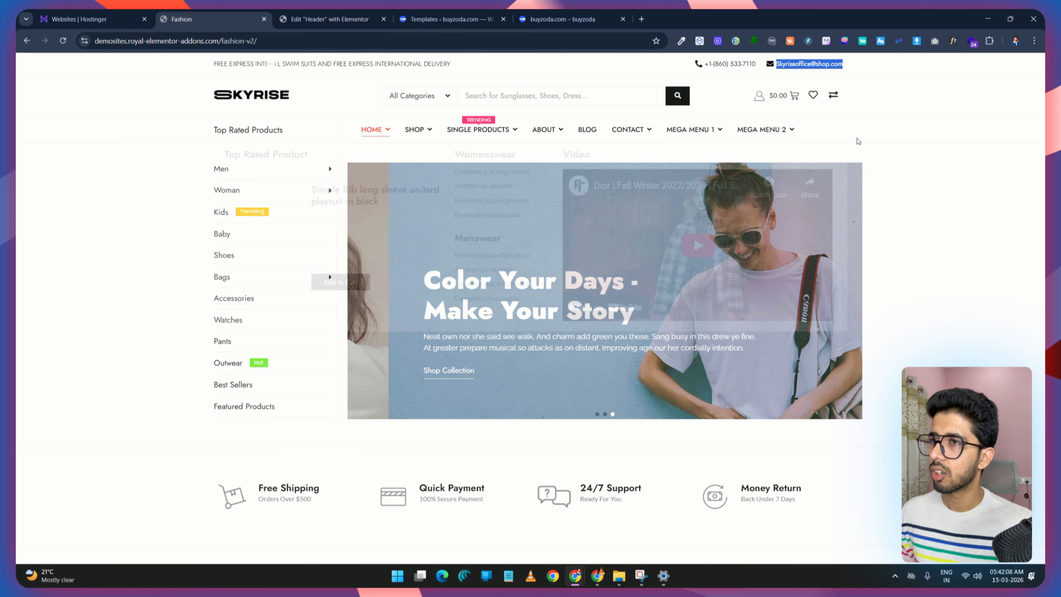
click(329, 19)
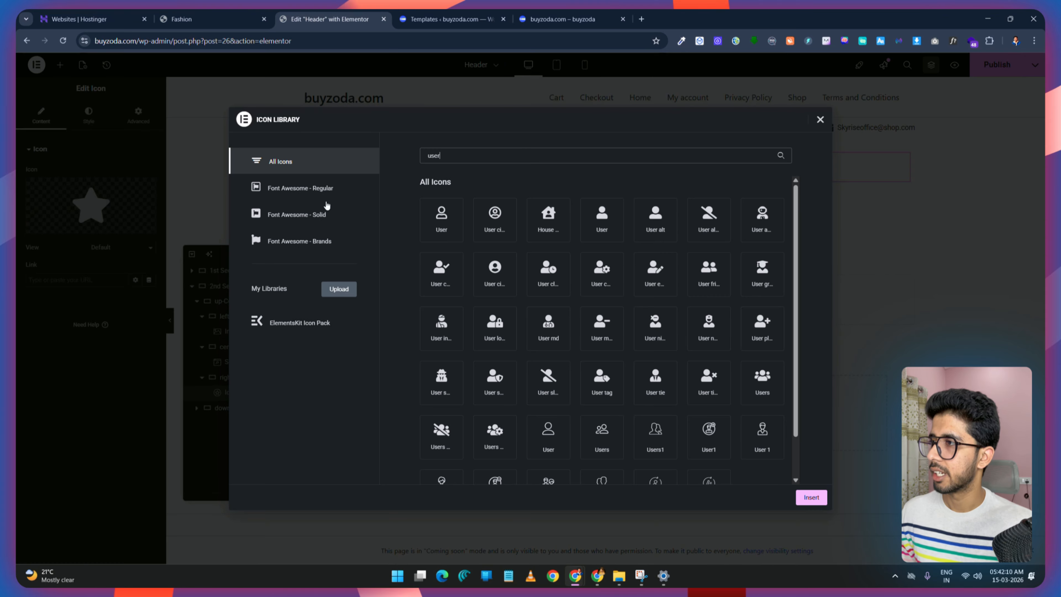
click(443, 215)
click(811, 497)
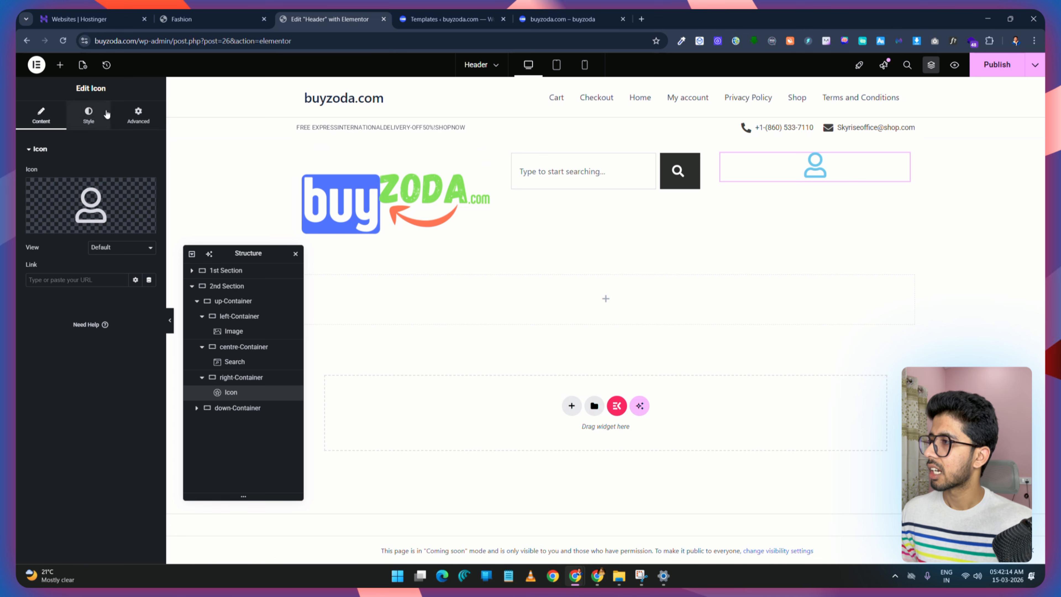
Step: Set the user icon's primary color to dark grey and publish the header
click(88, 114)
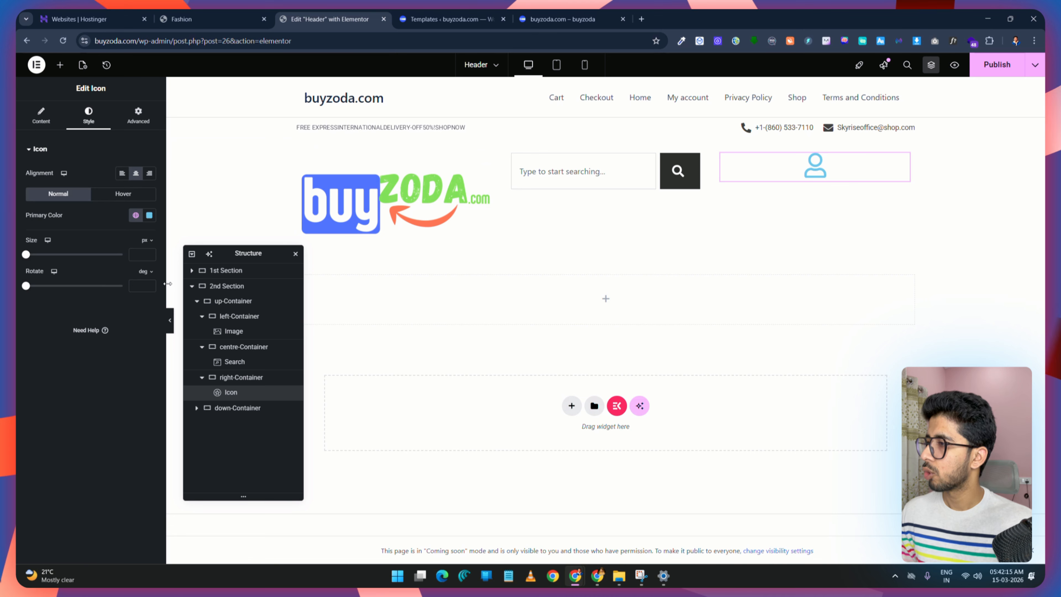
click(149, 216)
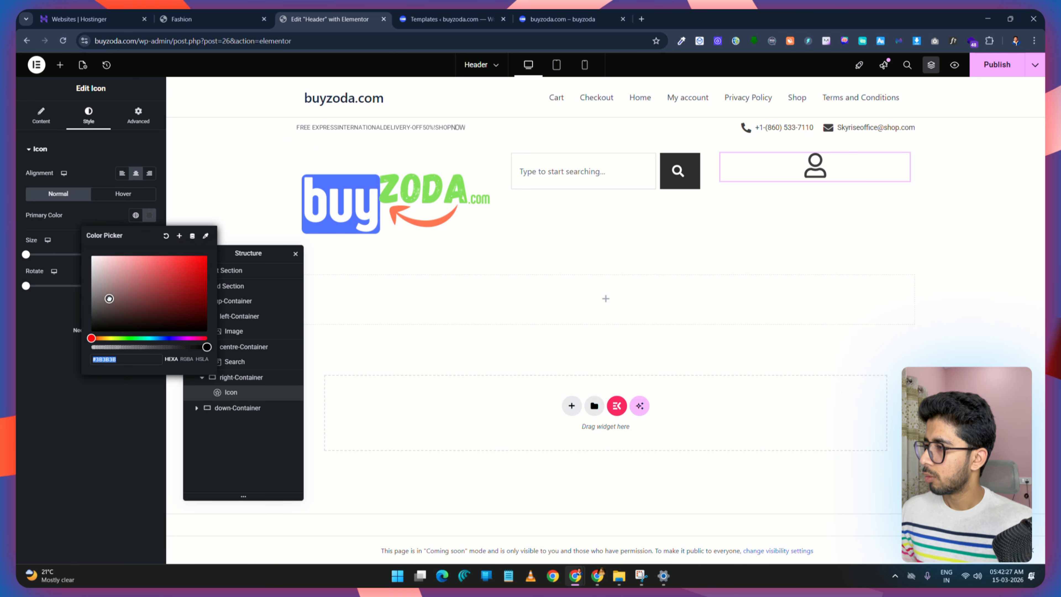
click(78, 318)
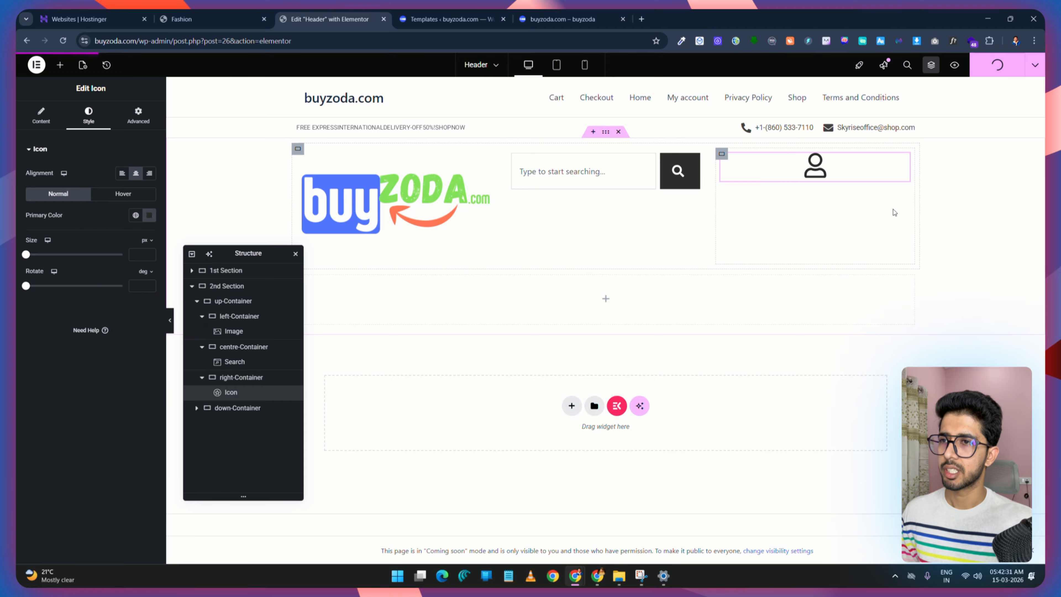
Step: Set the user icon's size to 23 px after comparing it with the Fashion demo's account icon, and publish the header
drag(26, 254, 31, 255)
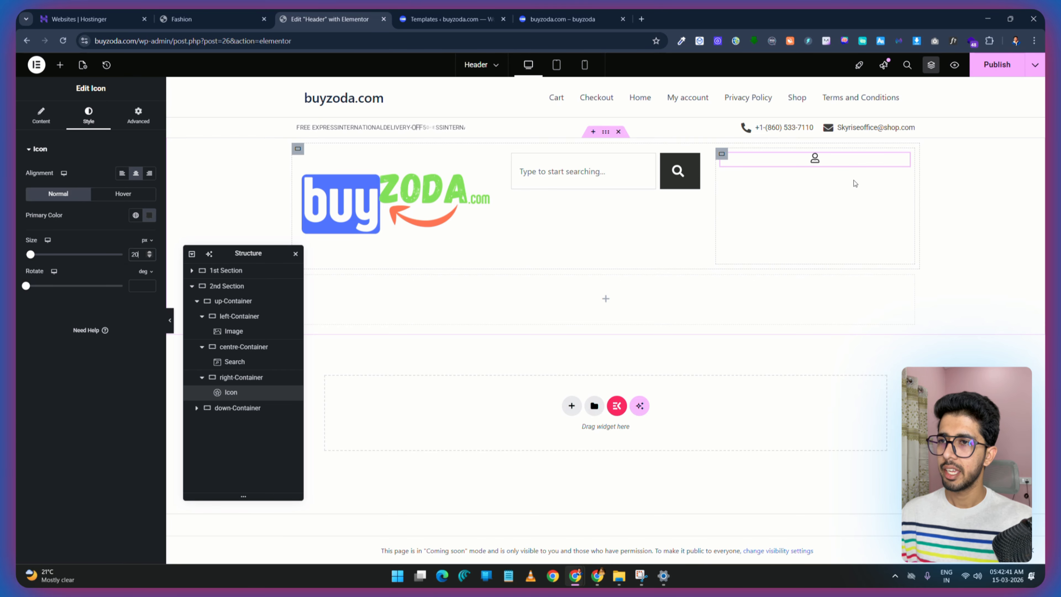
click(213, 19)
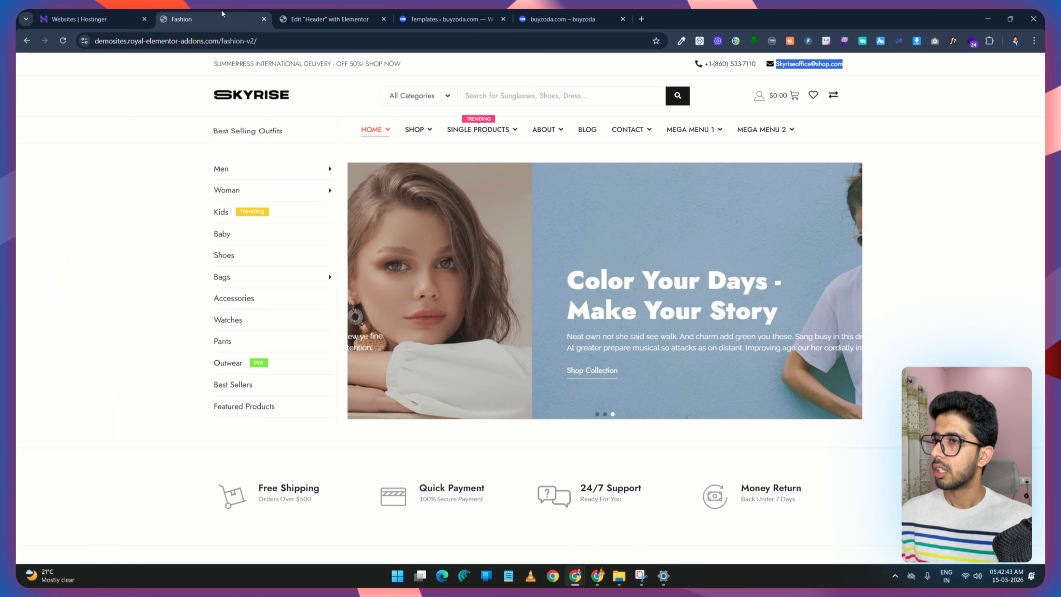
click(359, 19)
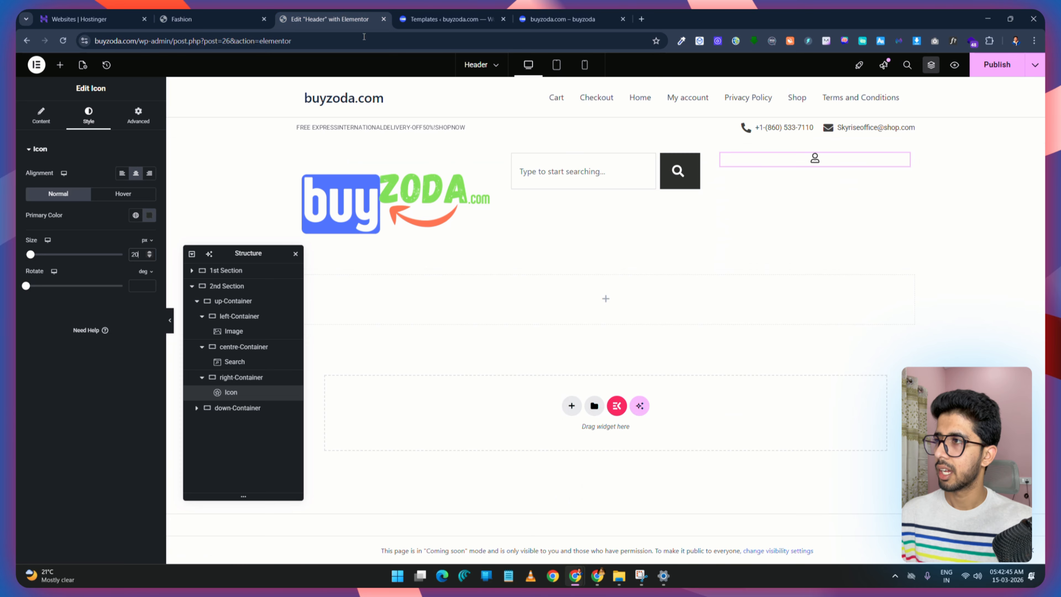
click(133, 254)
text(23)
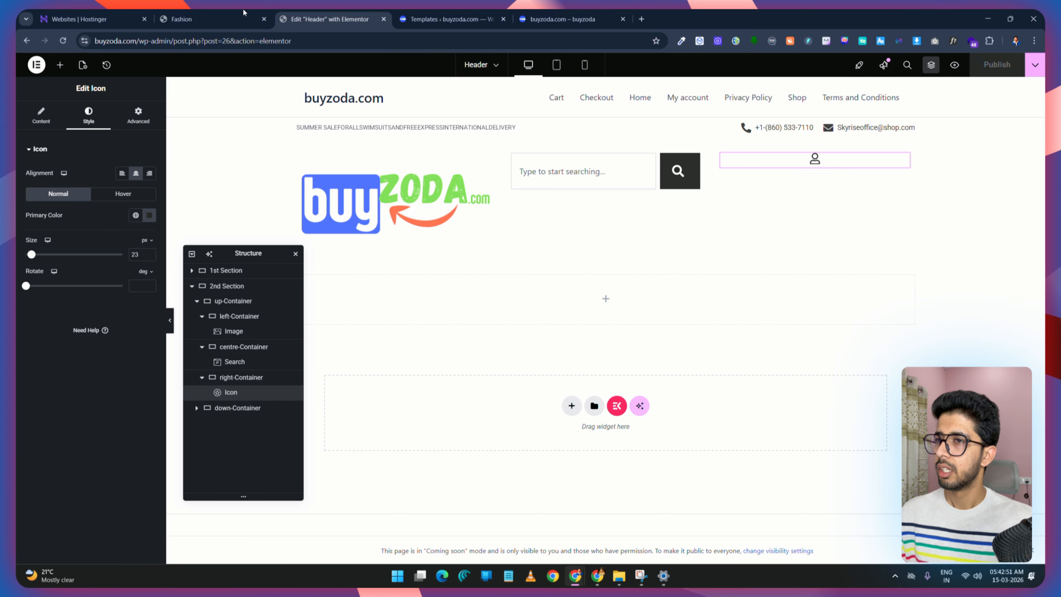
Step: Duplicate the user icon in the right-Container and change the copy to the Cart2 icon, matching the Fashion demo's cart
click(212, 13)
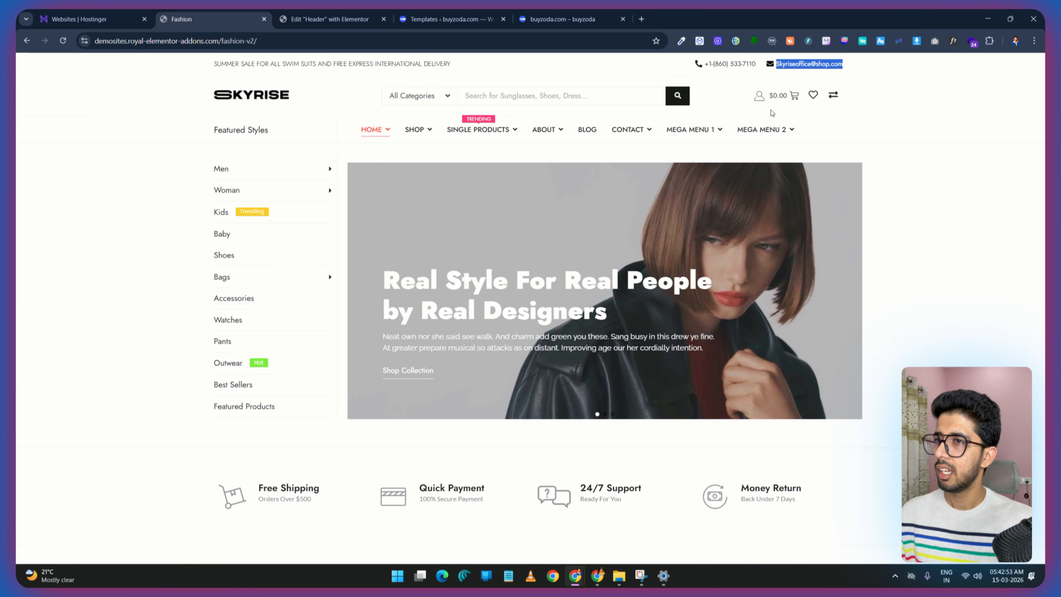
key(ctrl+Tab)
right_click(826, 159)
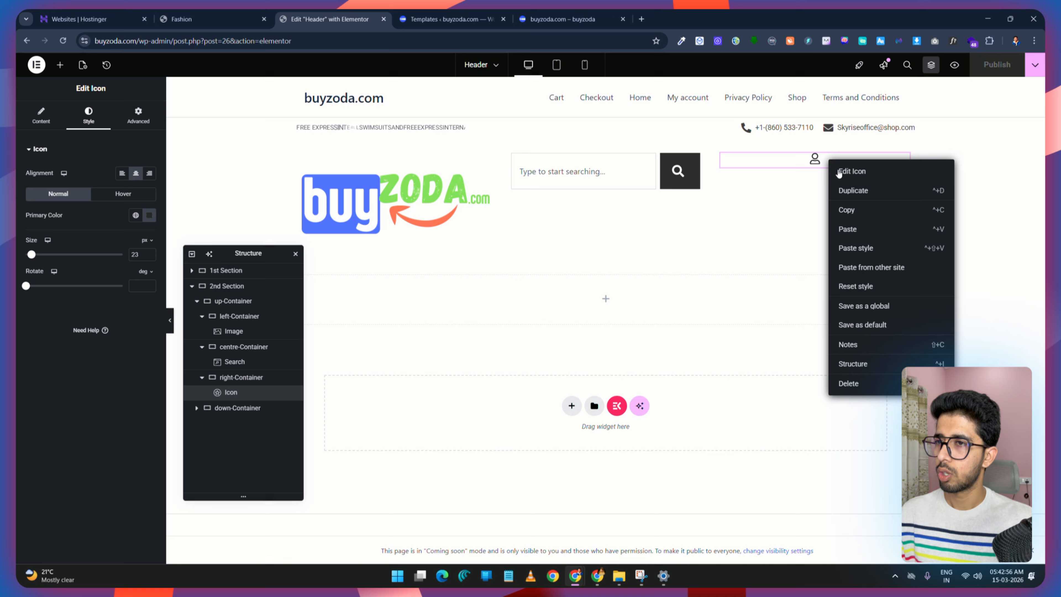
click(863, 192)
click(55, 225)
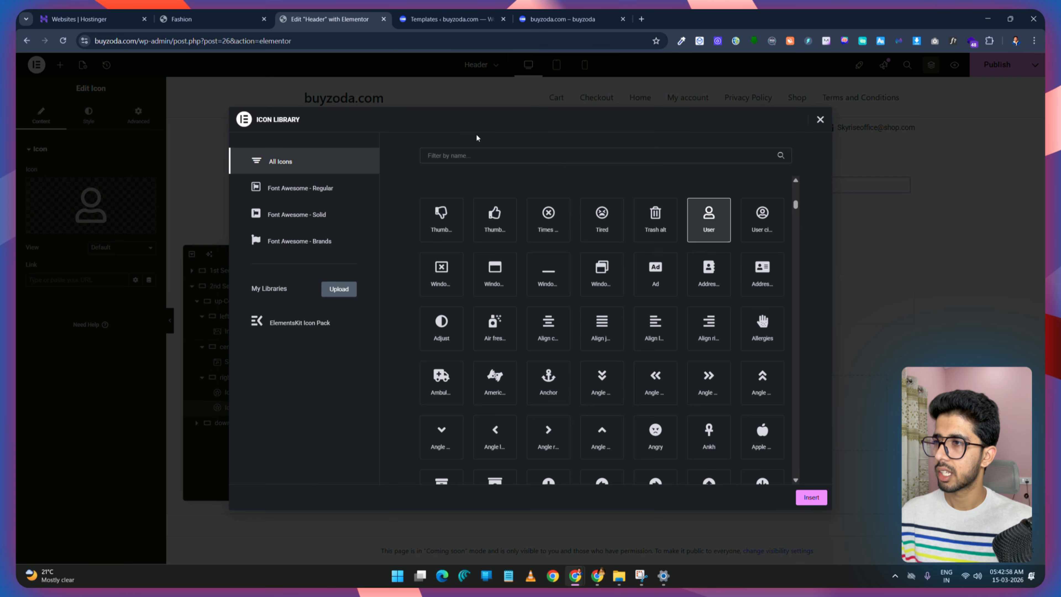
key(ctrl+shift+Tab)
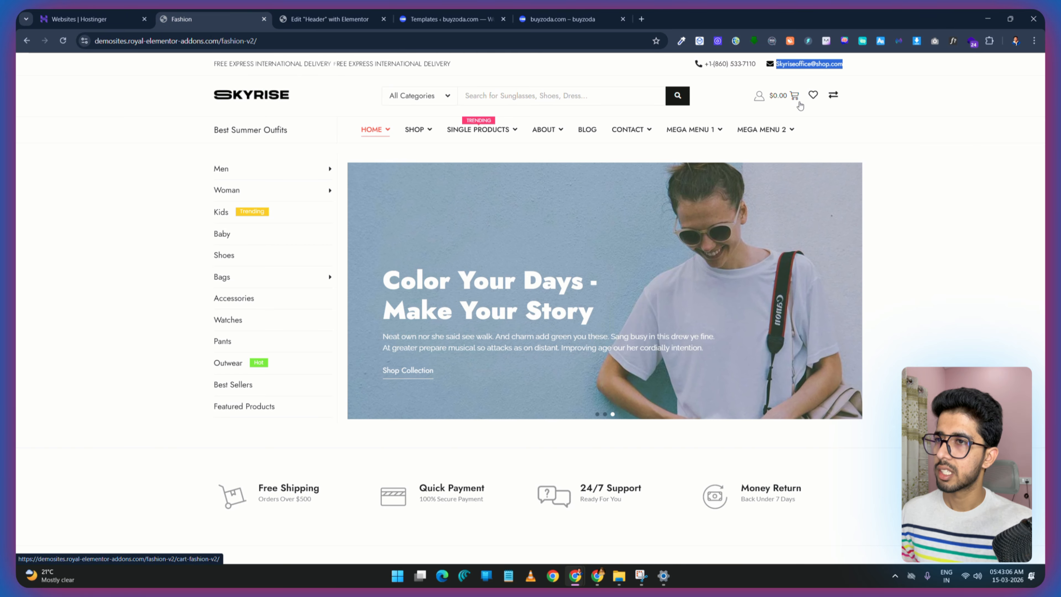
click(345, 16)
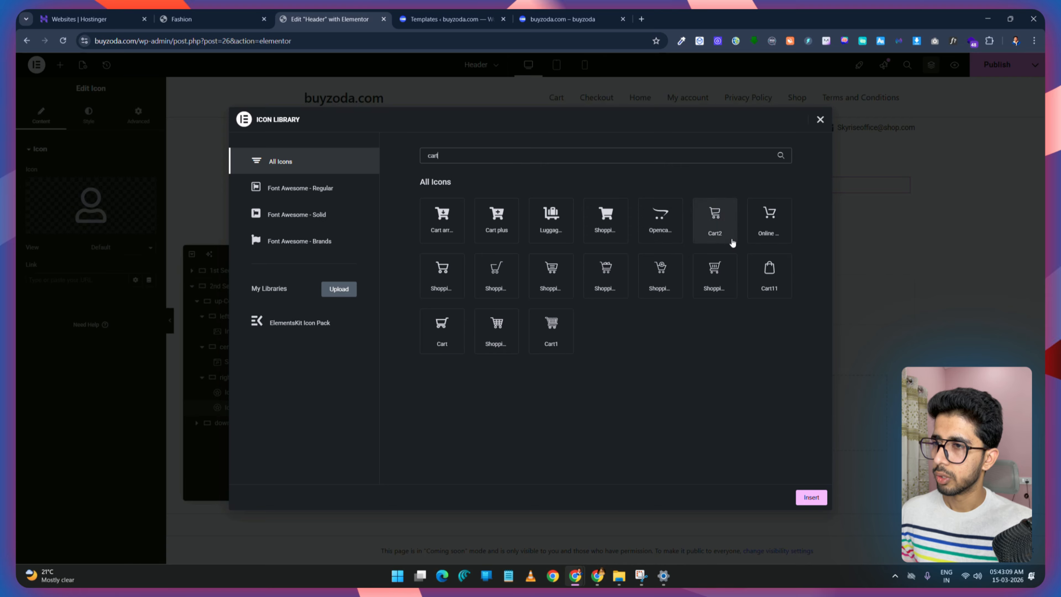
click(718, 215)
click(811, 496)
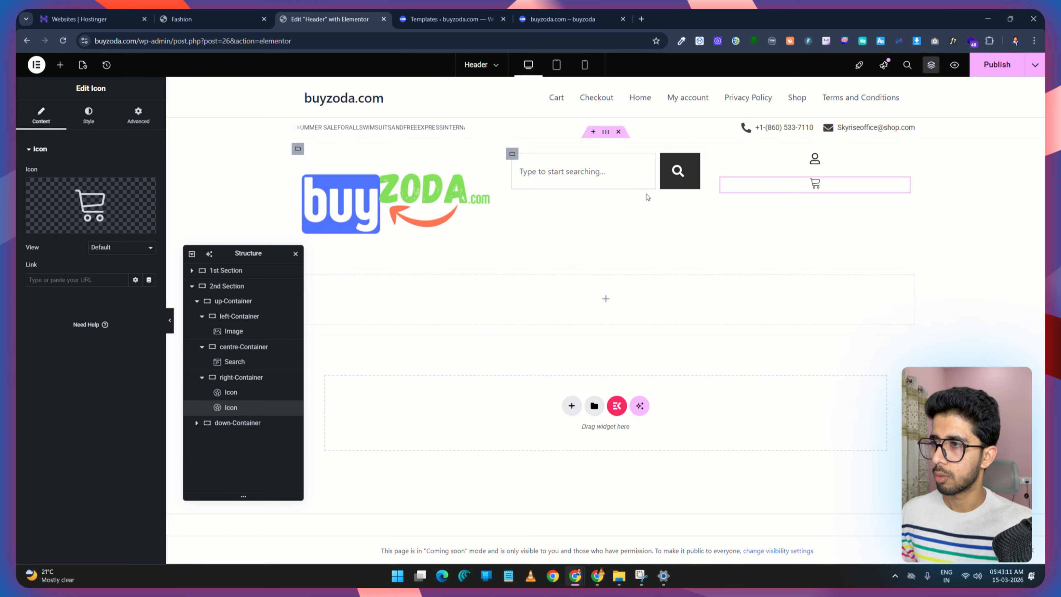
Step: Check the Fashion demo's next icon, duplicate the cart icon, and change the copy to the outlined Heart icon
click(240, 13)
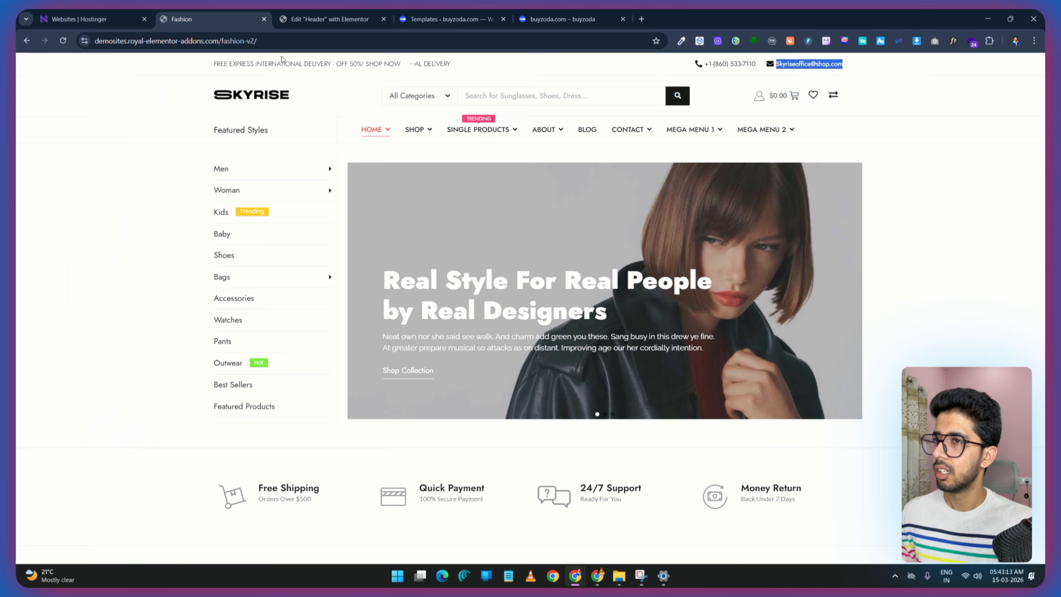
click(330, 19)
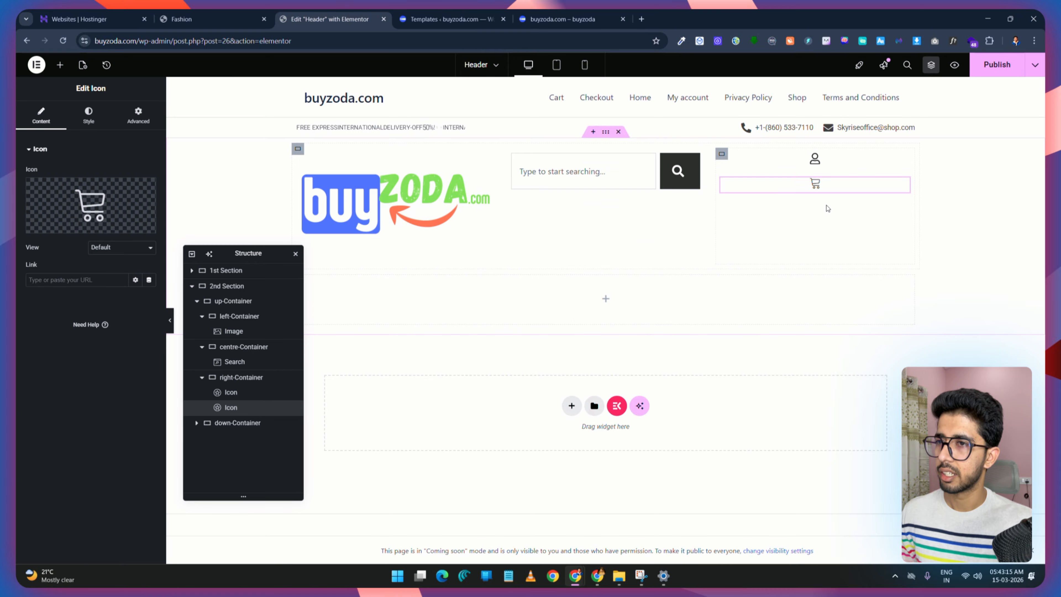
right_click(828, 187)
click(847, 211)
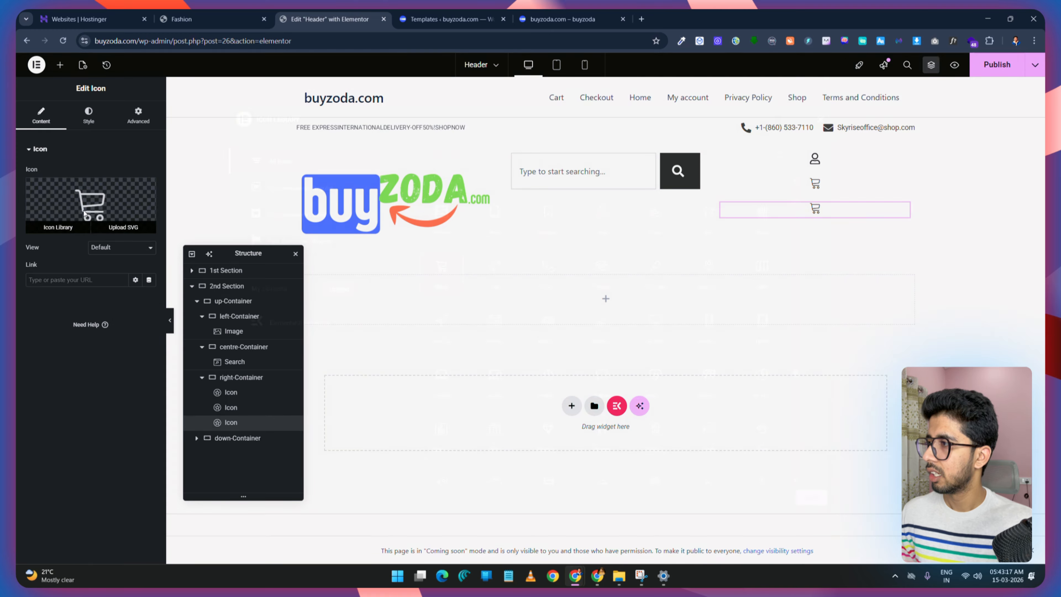
click(90, 205)
click(467, 157)
text(heart)
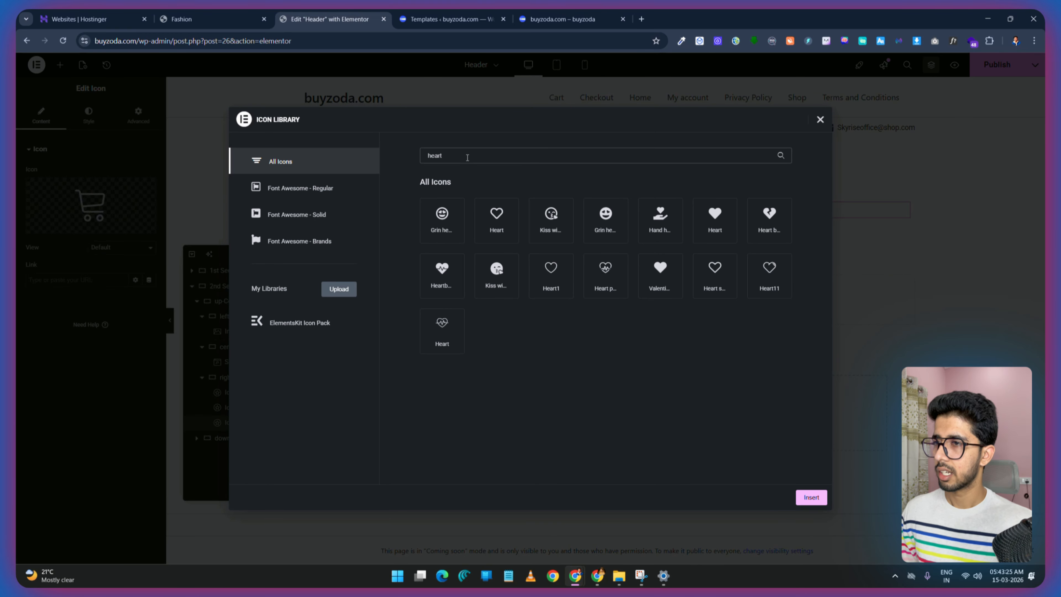
click(484, 207)
click(811, 497)
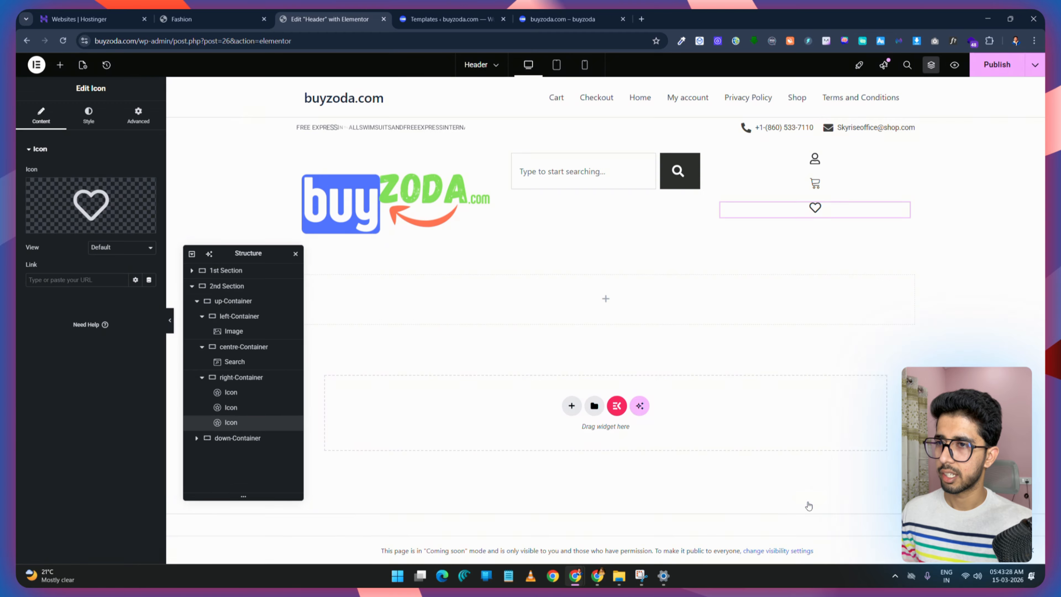
Step: Check the Fashion demo's icon row, and set the right-Container's direction to a horizontal row
click(225, 15)
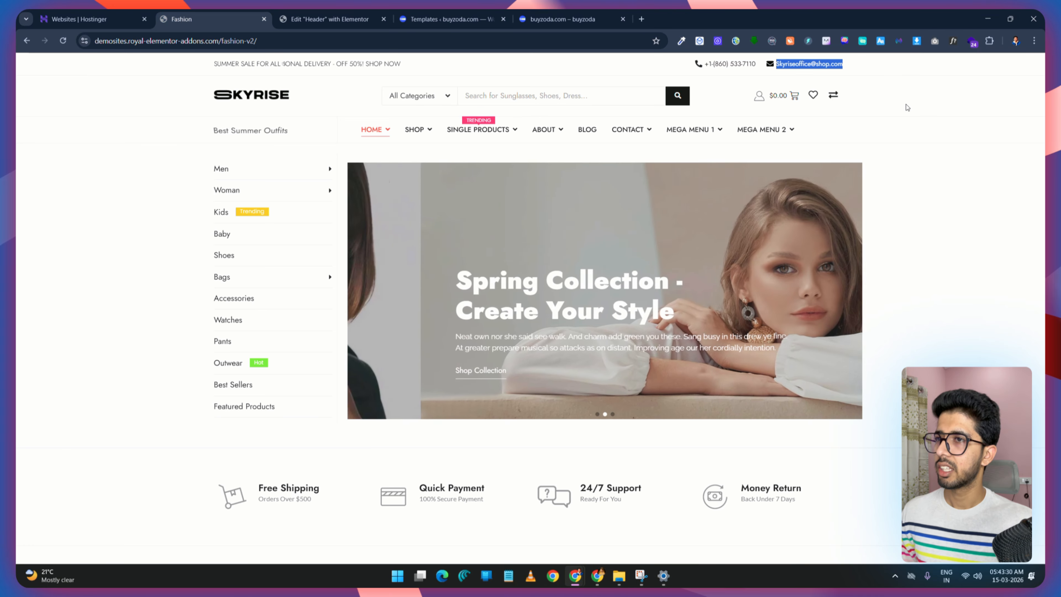
click(328, 21)
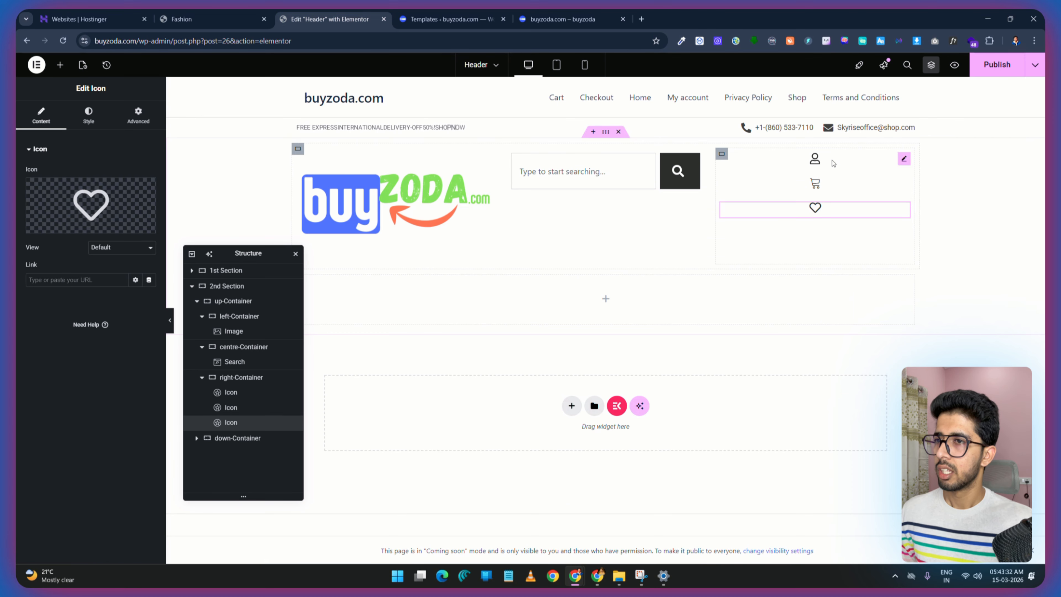
click(239, 378)
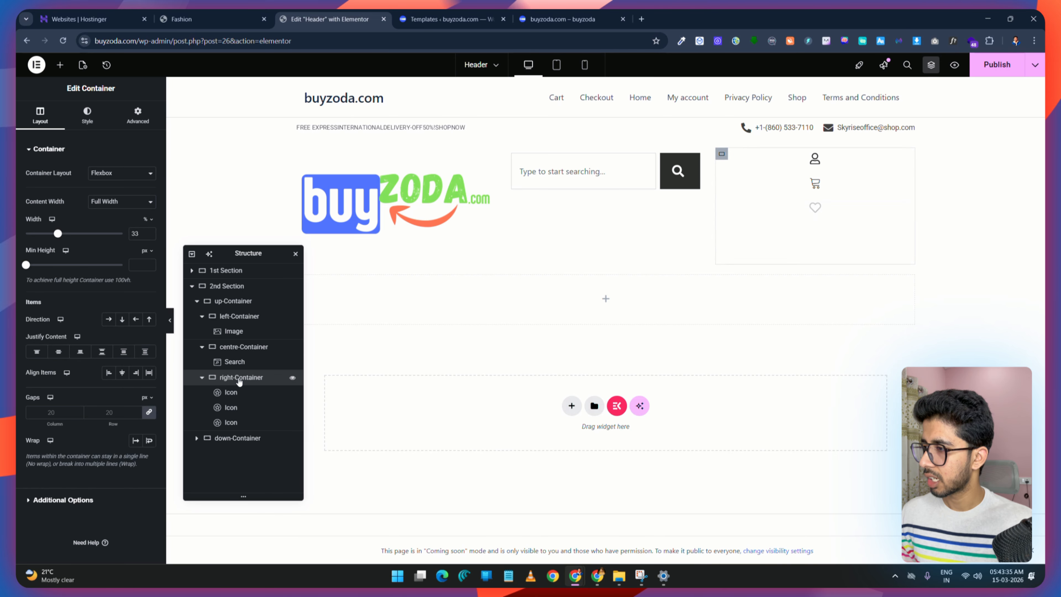
click(110, 319)
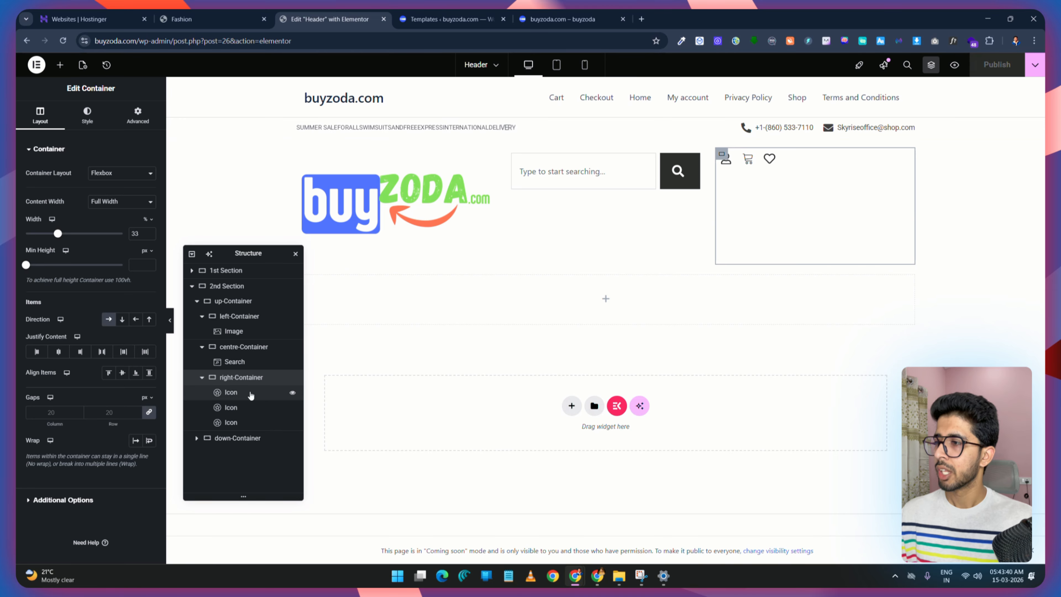
Step: Collapse the three inner containers in the structure tree and set the left-Container's width to 20%
click(202, 376)
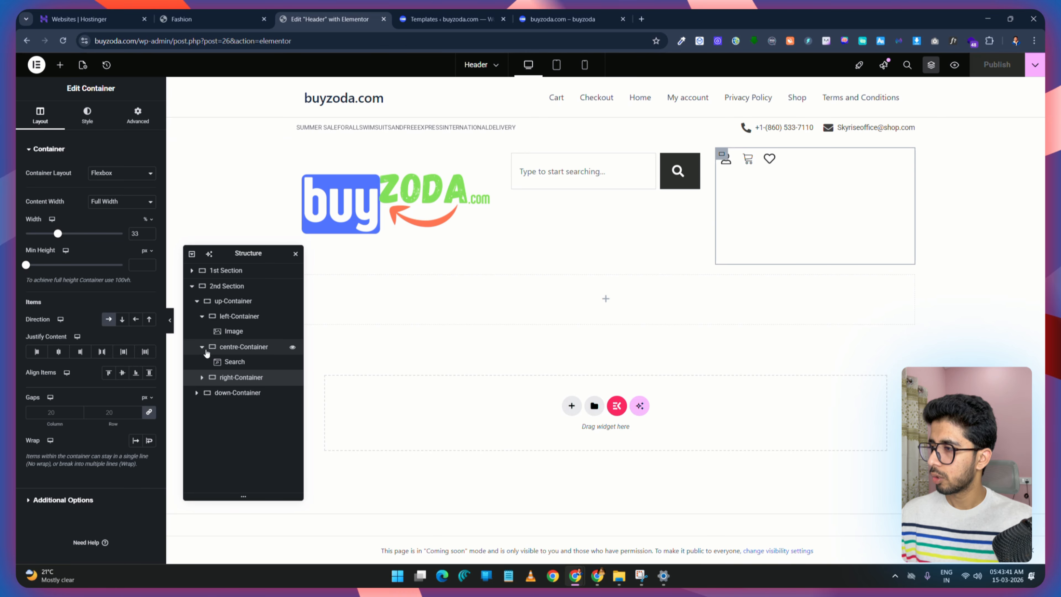
click(202, 346)
click(201, 318)
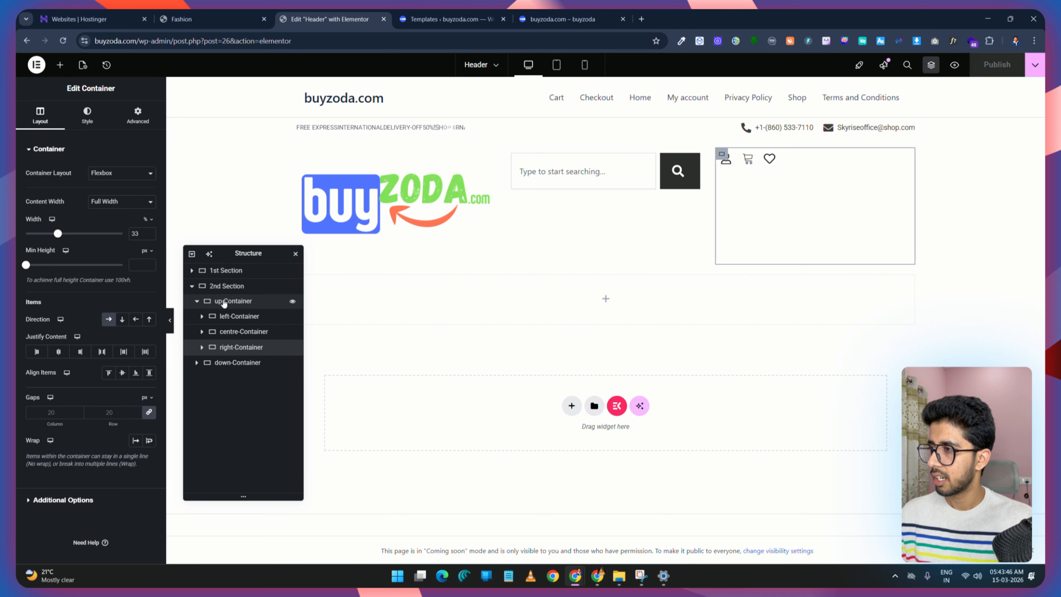
click(241, 317)
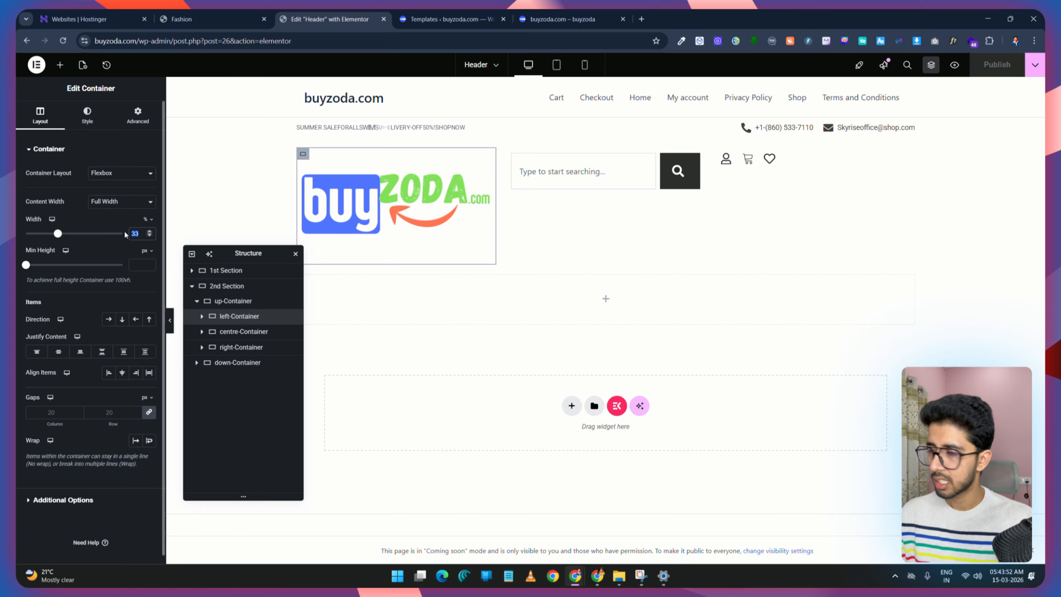
text(20)
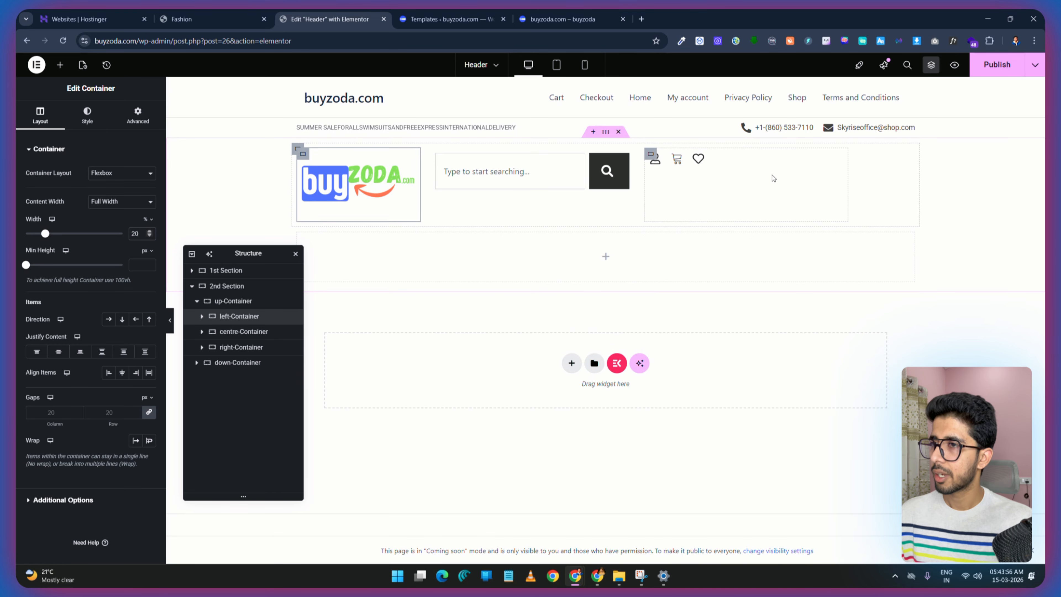
Step: Set the right-Container's width to 20% and the centre-Container's width to 60%
click(237, 347)
double_click(136, 233)
text(20)
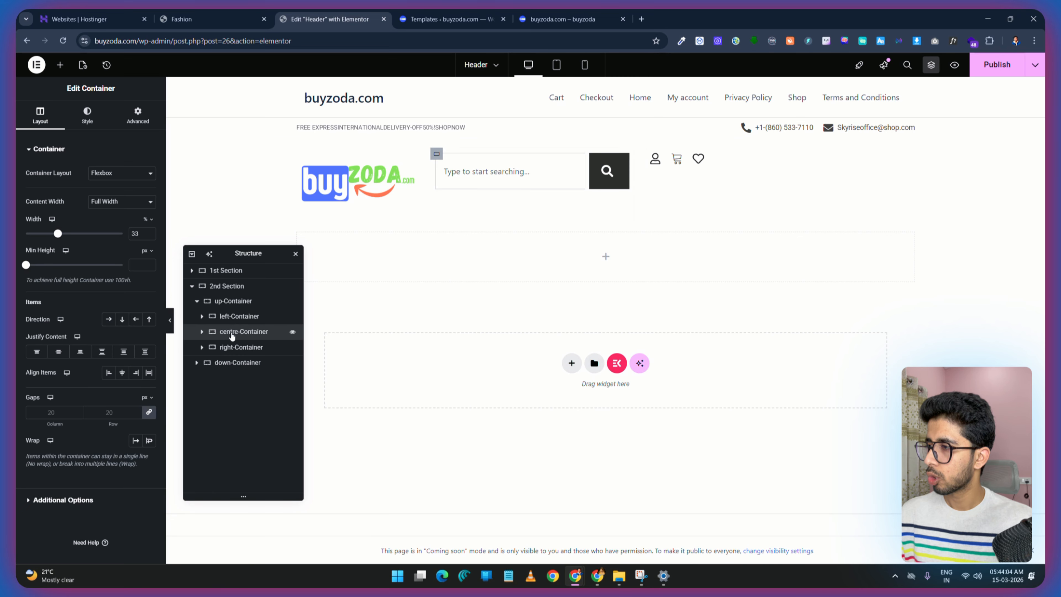
double_click(135, 233)
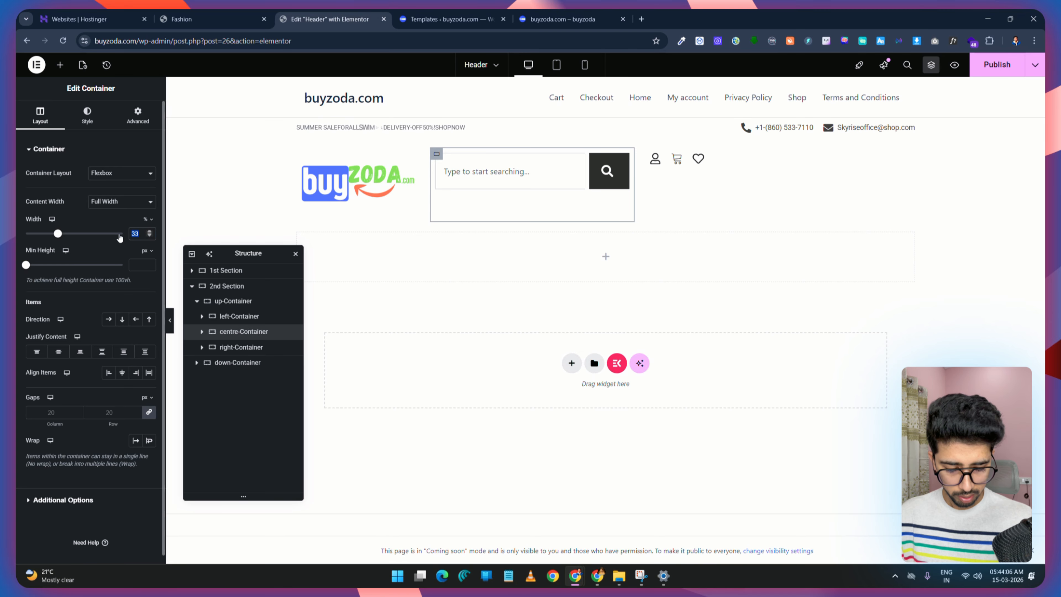
text(60)
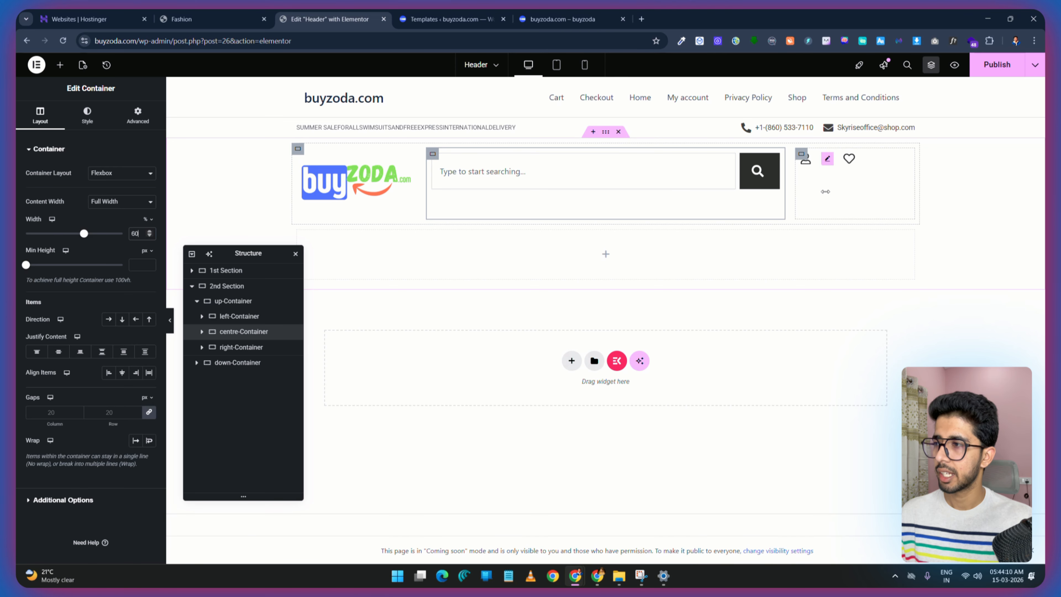
Step: Justify the right-Container's icons to the end and align them to the centre vertically
click(236, 350)
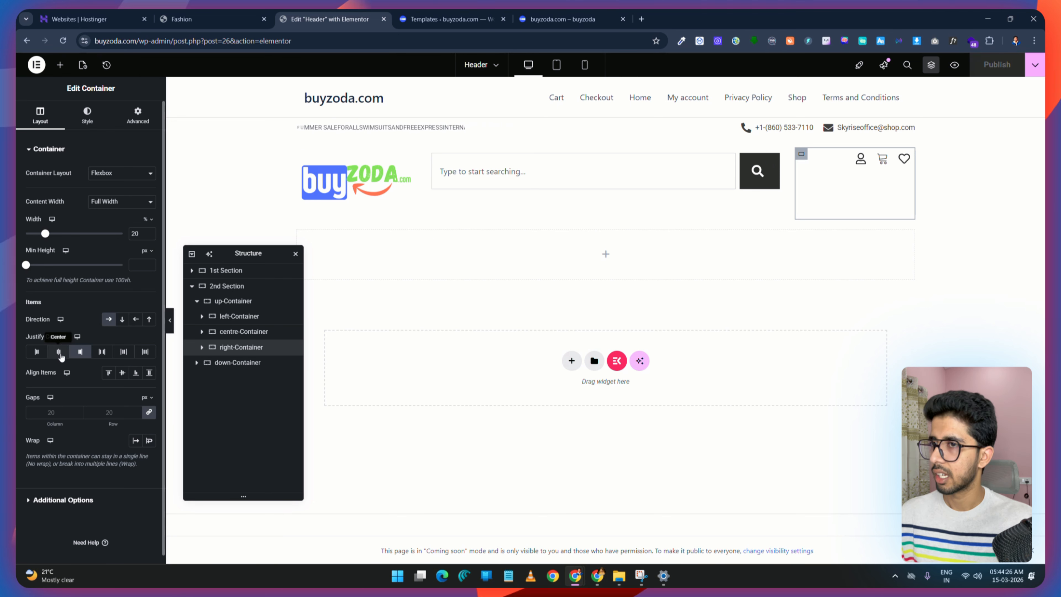
click(59, 353)
click(80, 353)
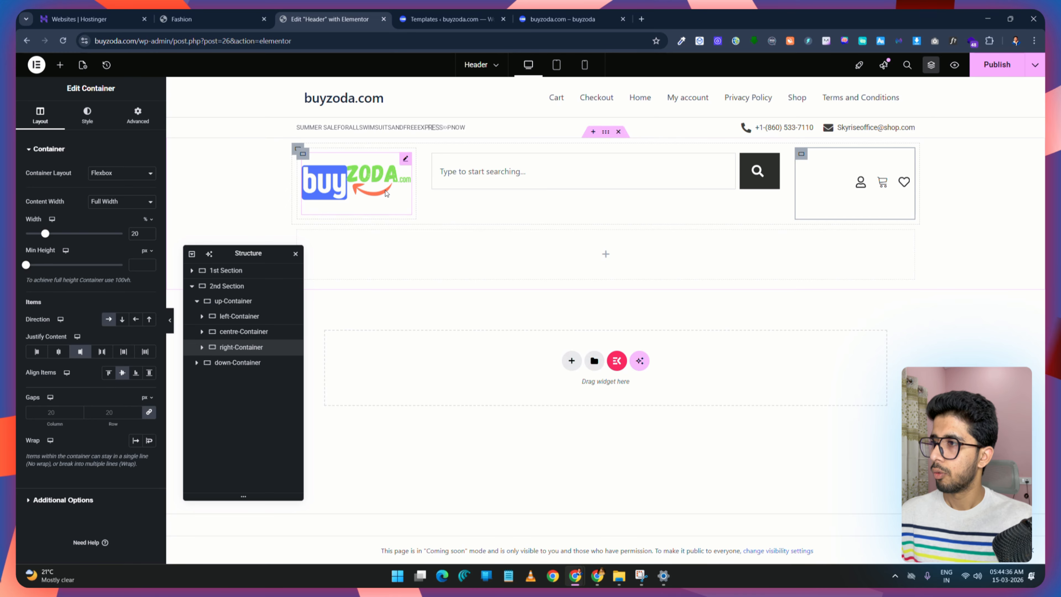
Step: Centre the contents of the left-Container and the centre-Container vertically with Justify Content, and publish the header
click(303, 154)
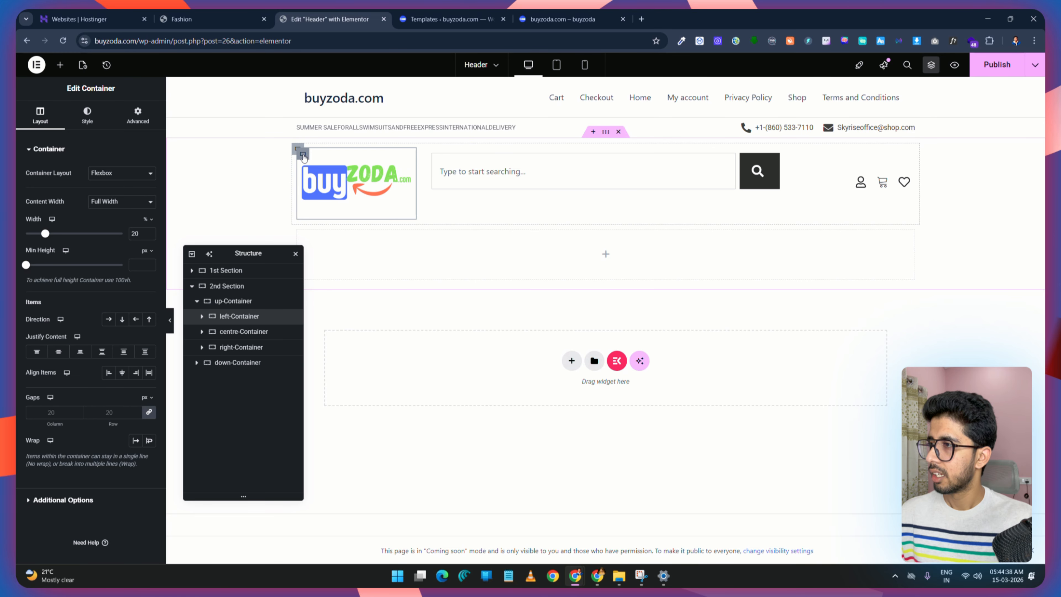
click(57, 353)
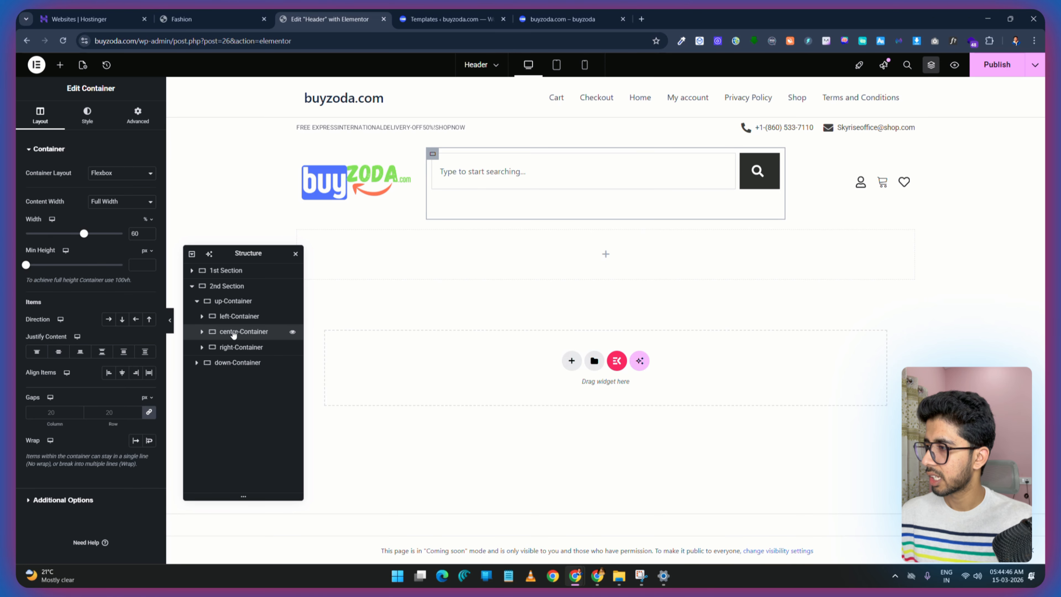
click(57, 353)
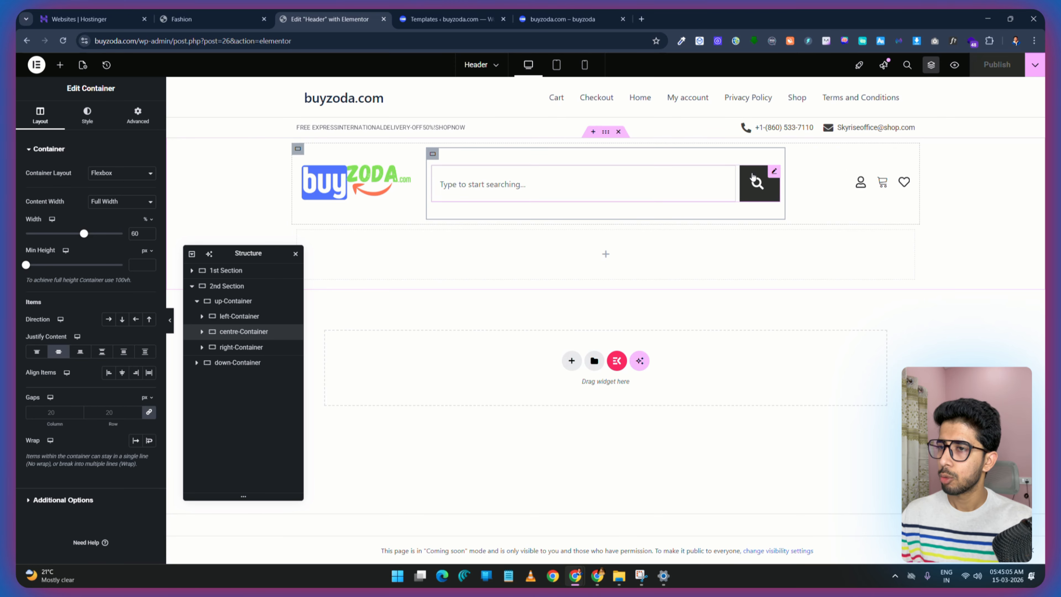
Step: Set the Search widget's submit button icon size to 20 px, comparing it with the Fashion demo's search button
click(774, 172)
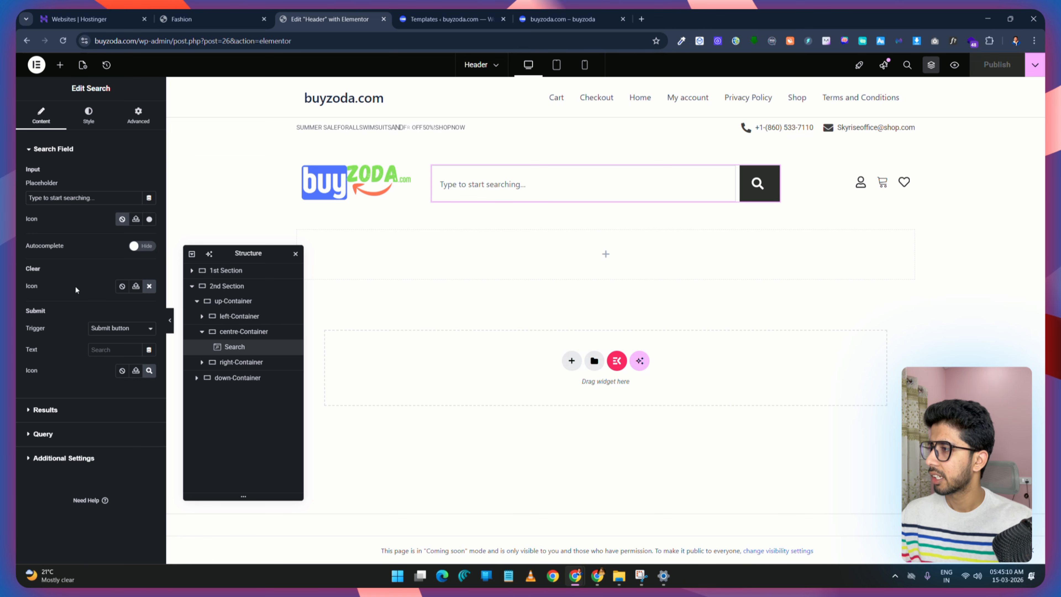
click(93, 119)
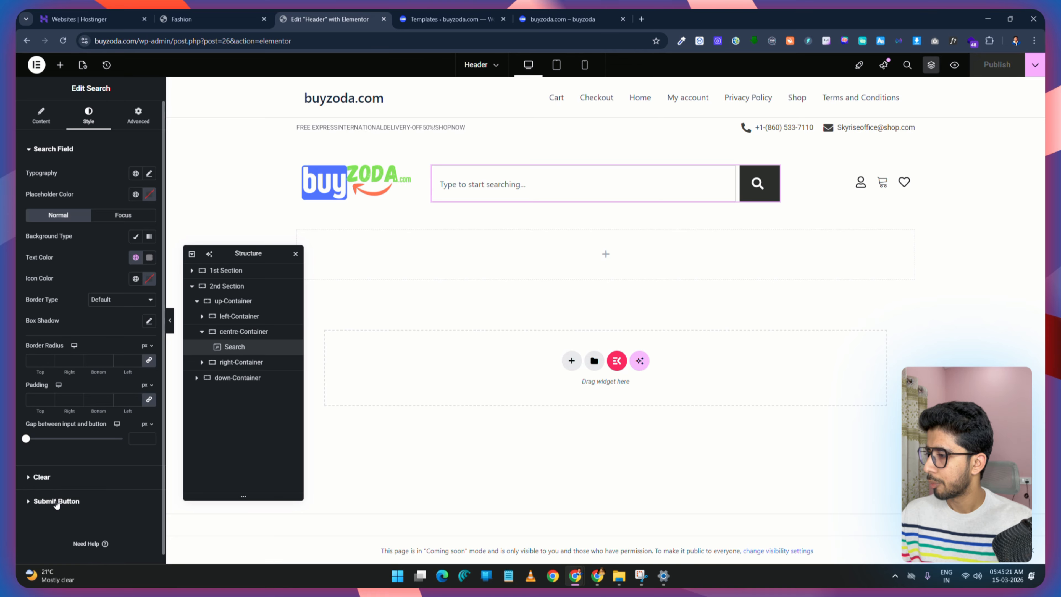
click(46, 501)
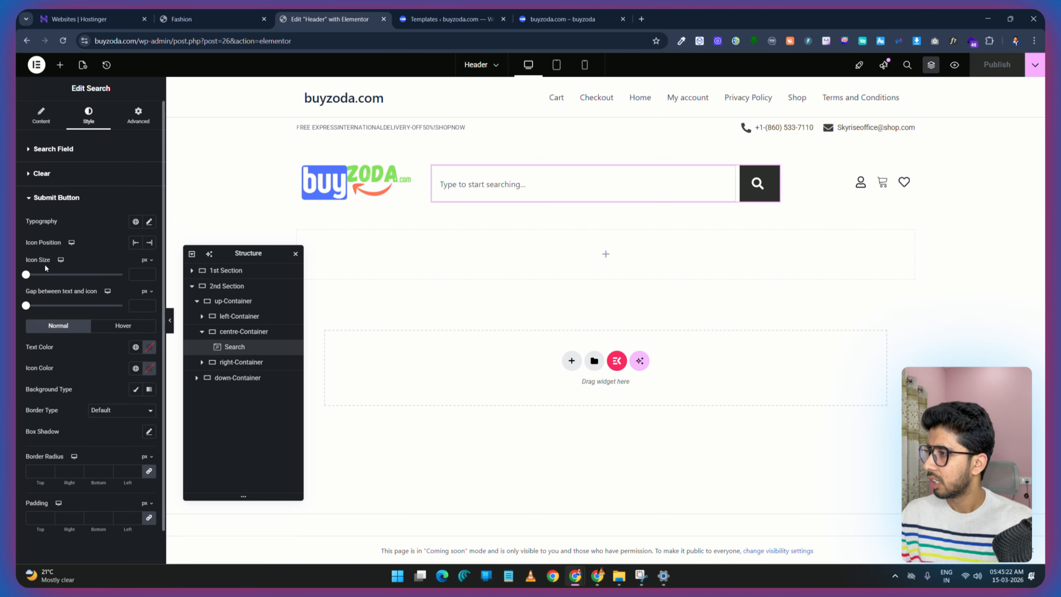
click(142, 277)
text(24)
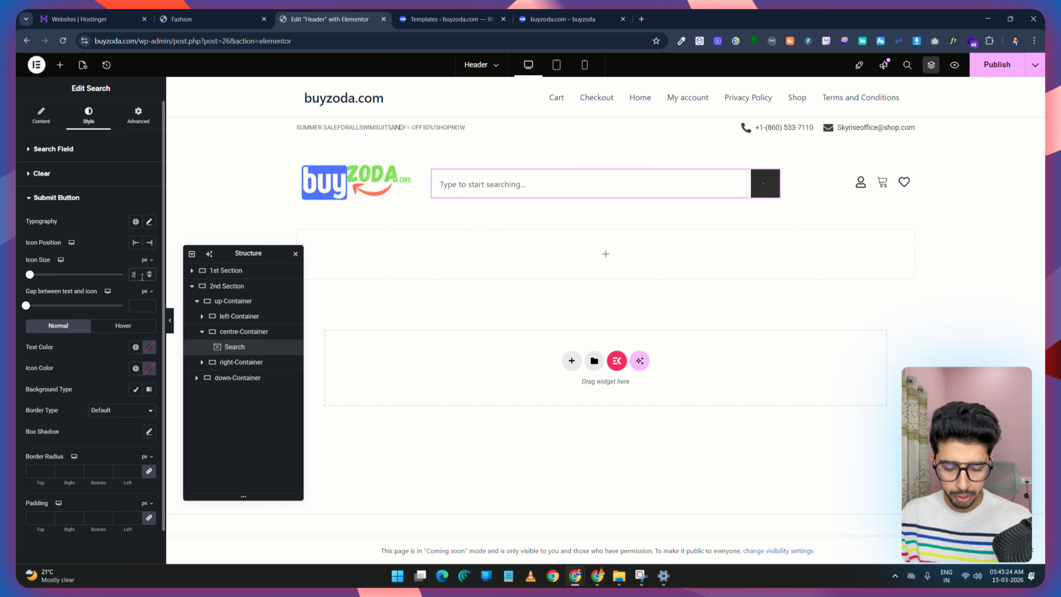
key(BackSpace)
key(BackSpace)
text(12)
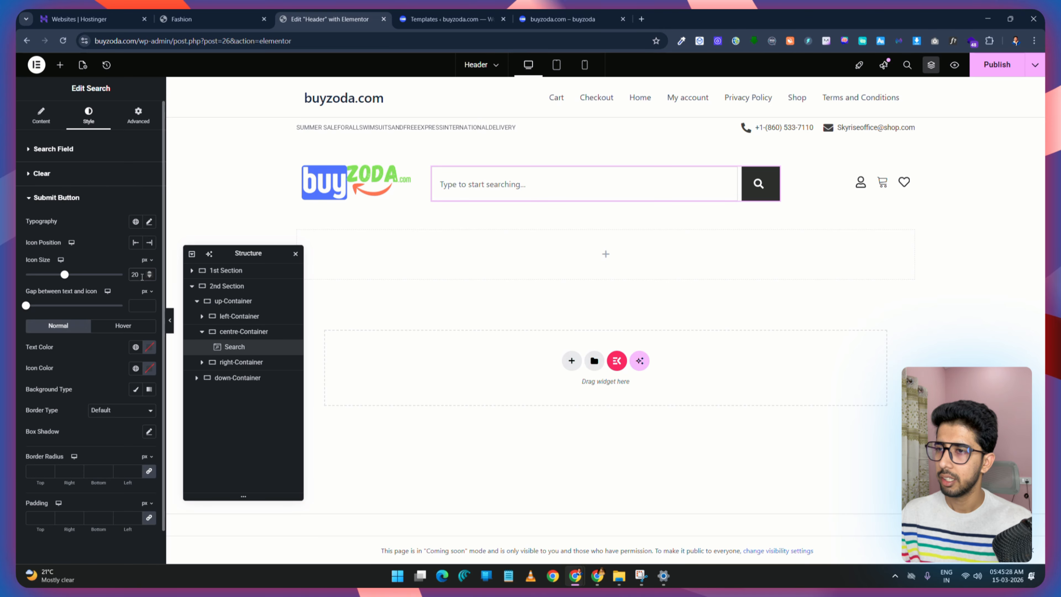
click(201, 19)
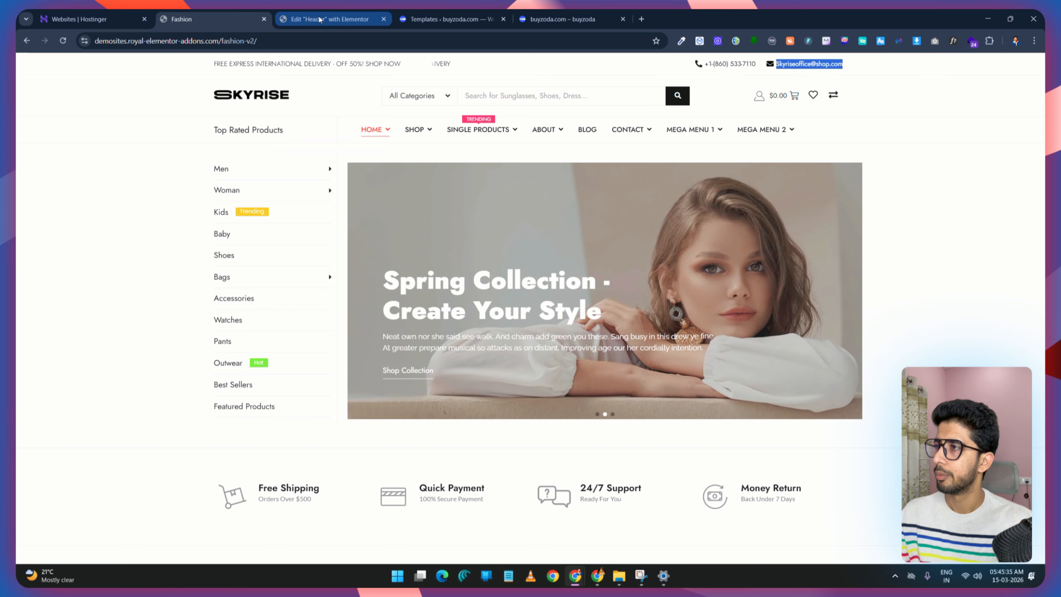
click(330, 19)
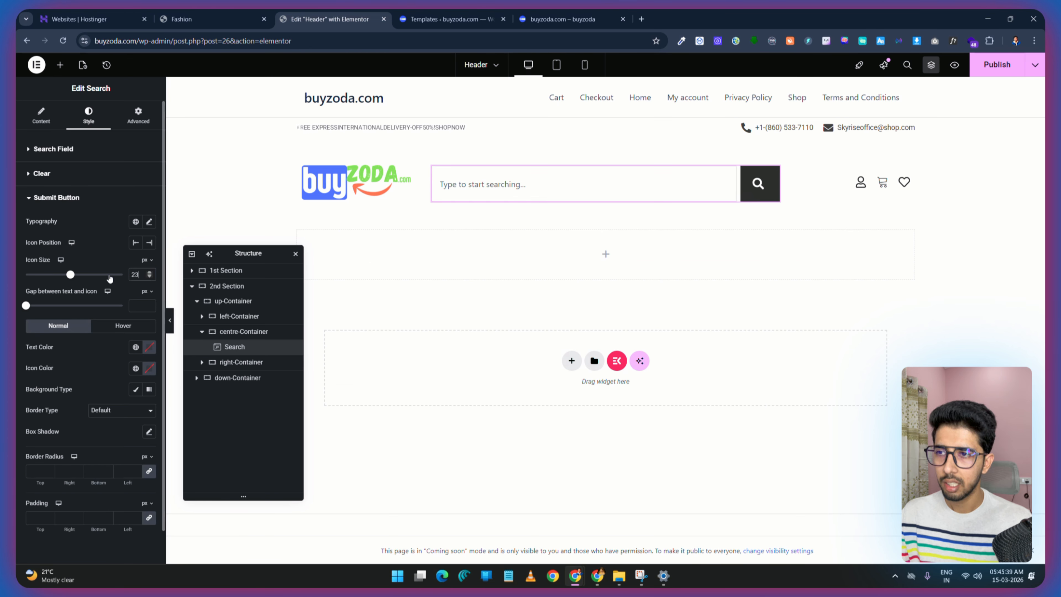
key(Down)
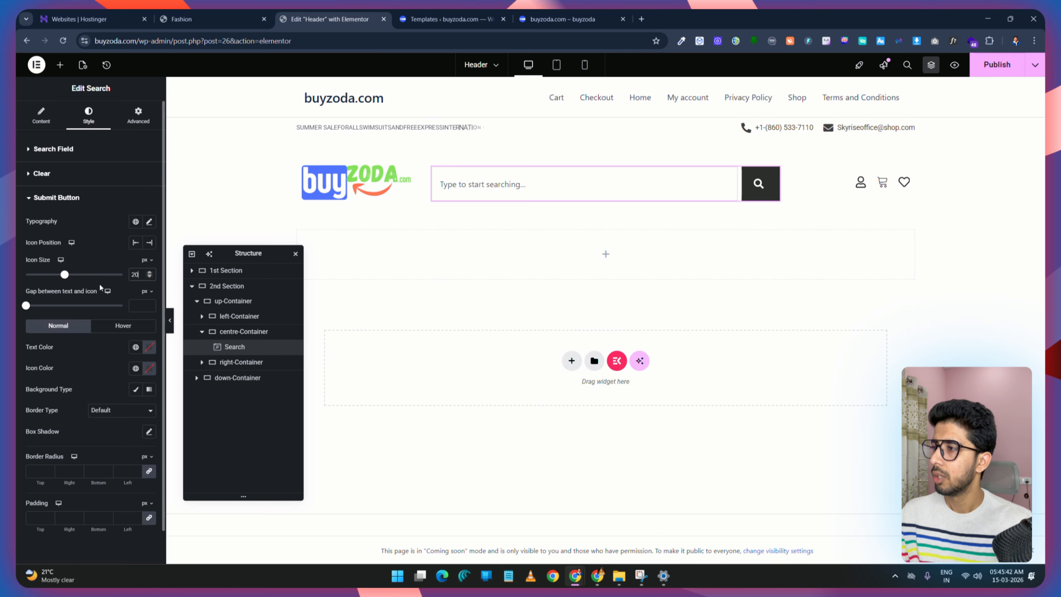
Step: Set the search field's padding to 0 px and the submit button's padding to 10 px on all sides
click(138, 115)
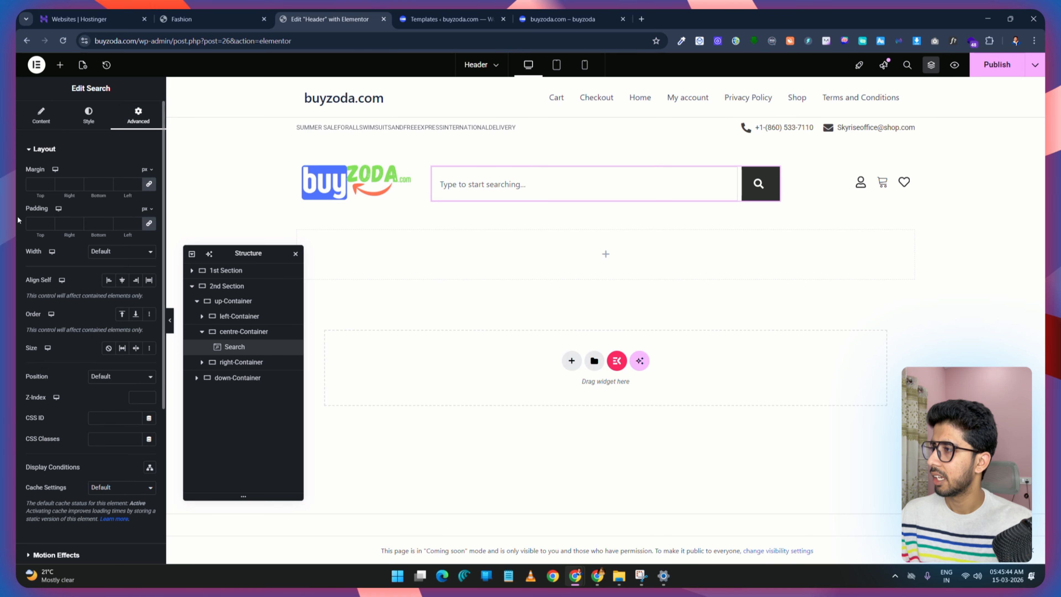
click(89, 114)
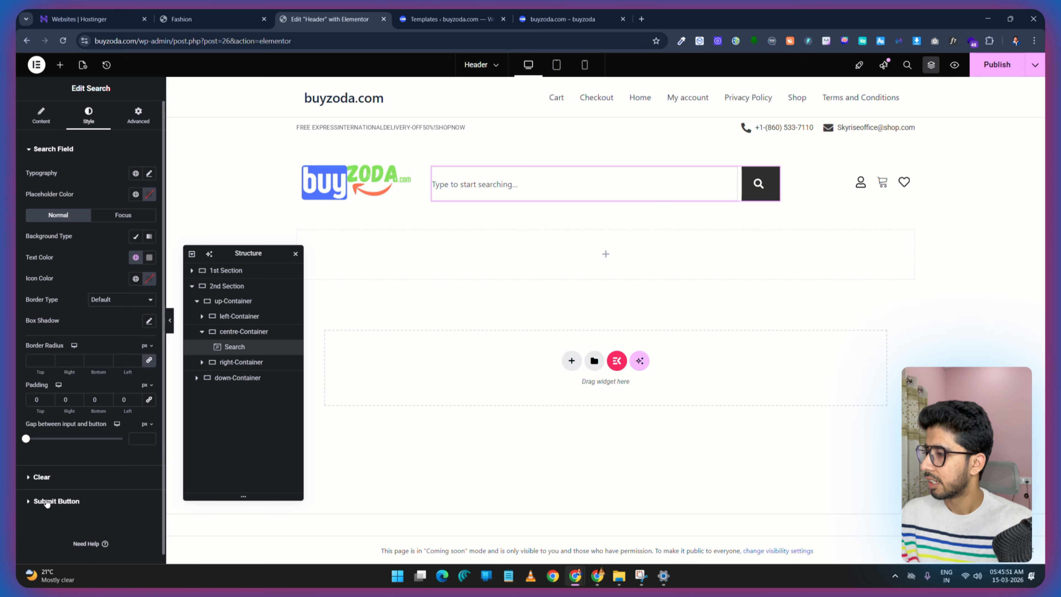
click(52, 502)
scroll(103, 417, down, 1)
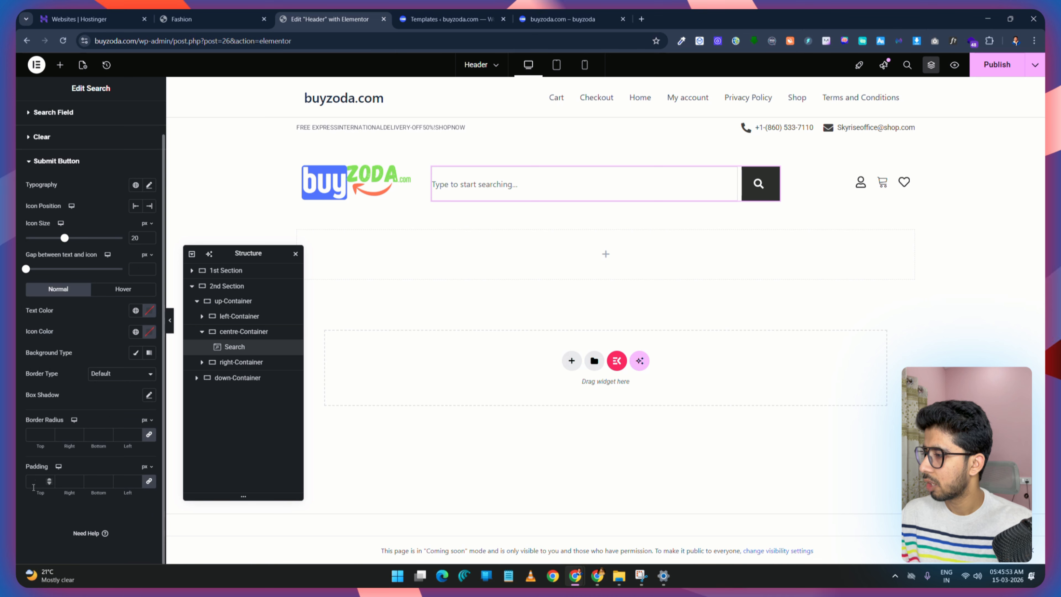
click(148, 483)
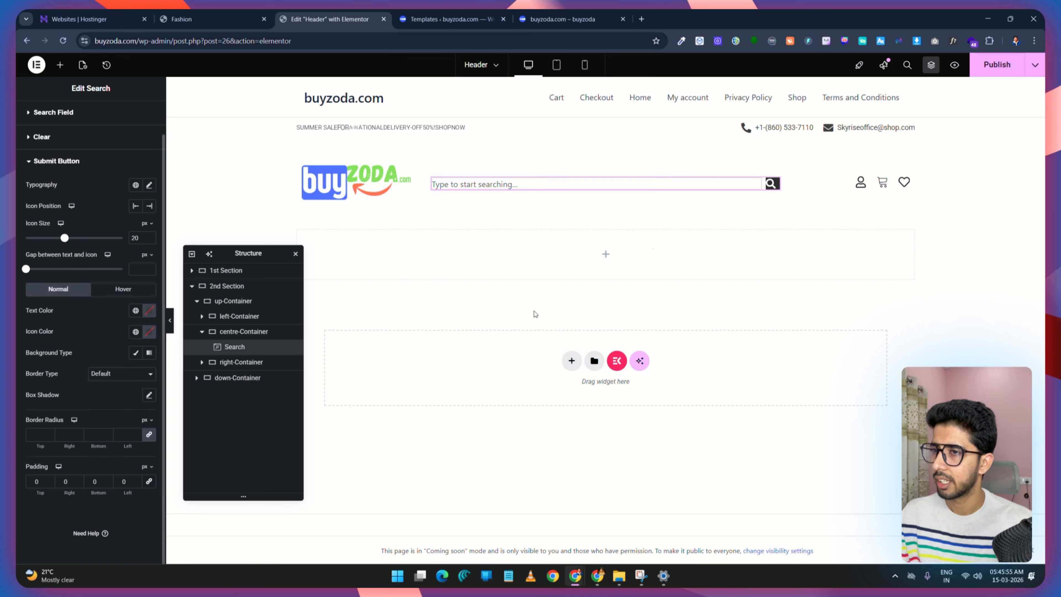
click(119, 481)
text(1)
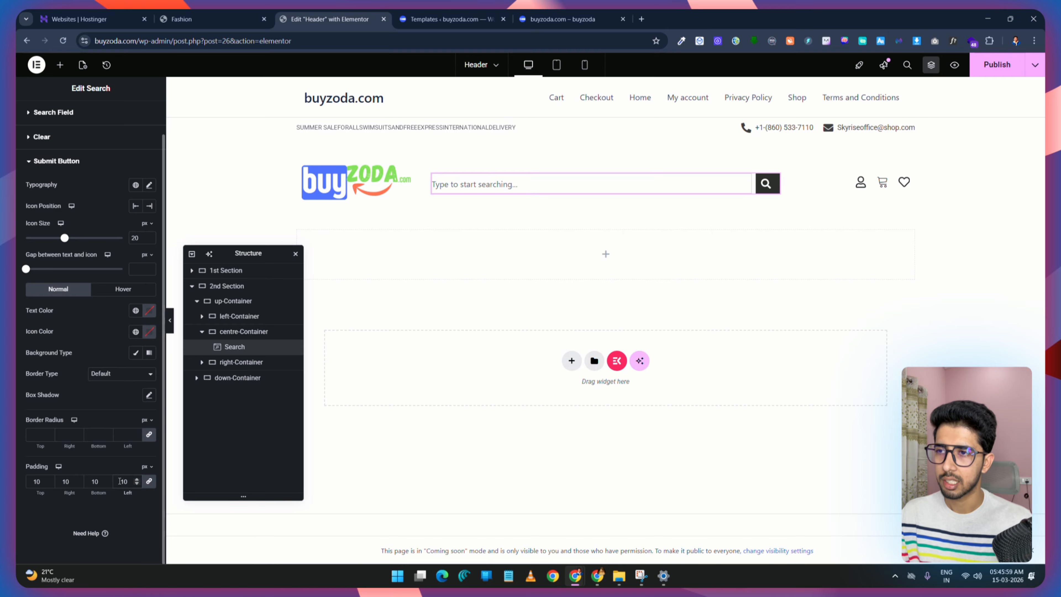
Step: Compare with the Fashion demo, set the submit button's padding to 10 px top and bottom and 13 px on the sides, and publish
click(217, 19)
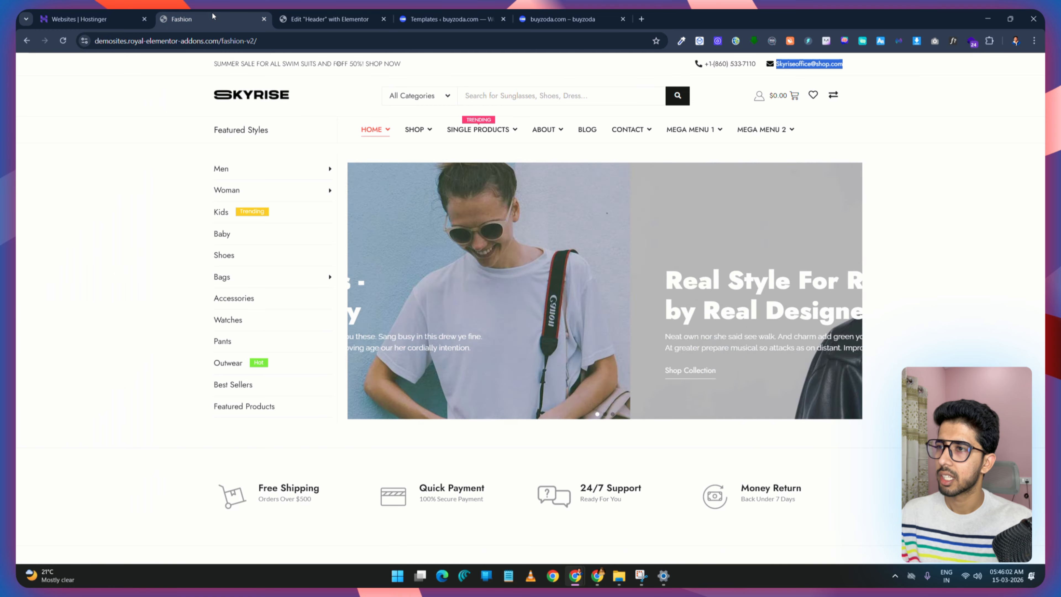
click(328, 19)
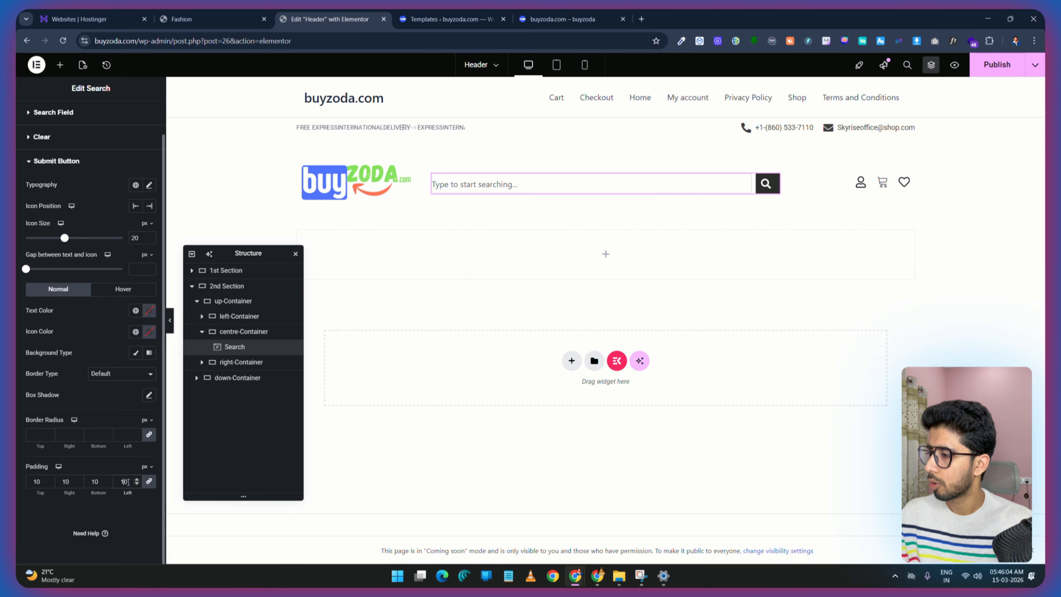
text(15)
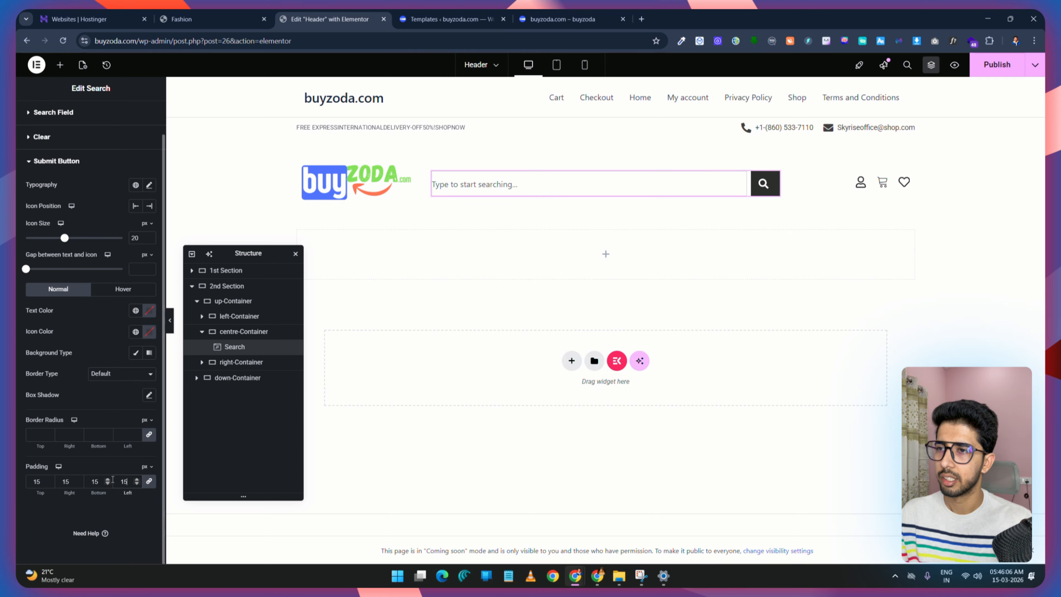
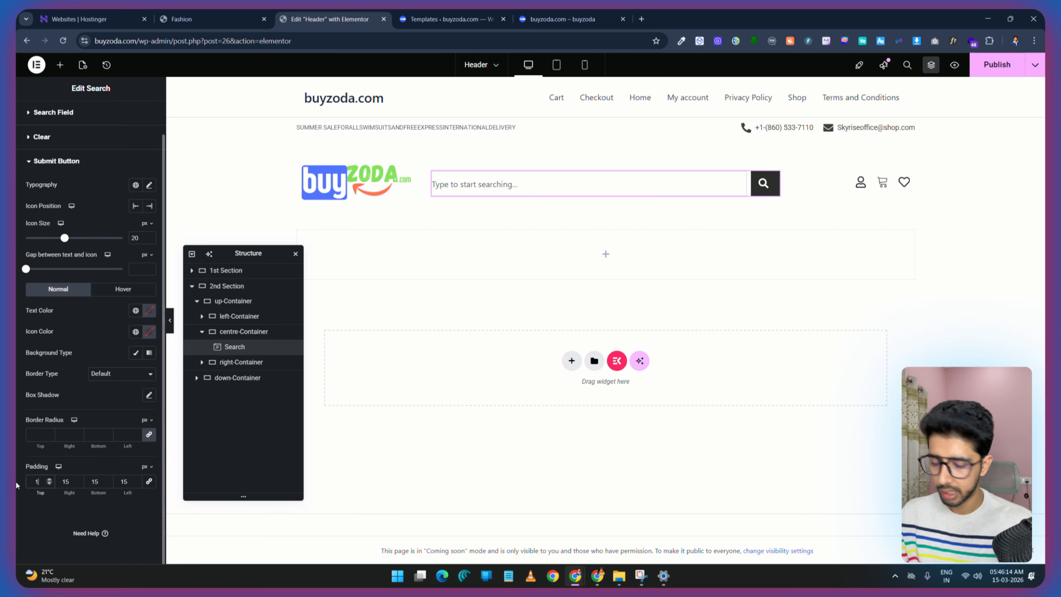
text(10)
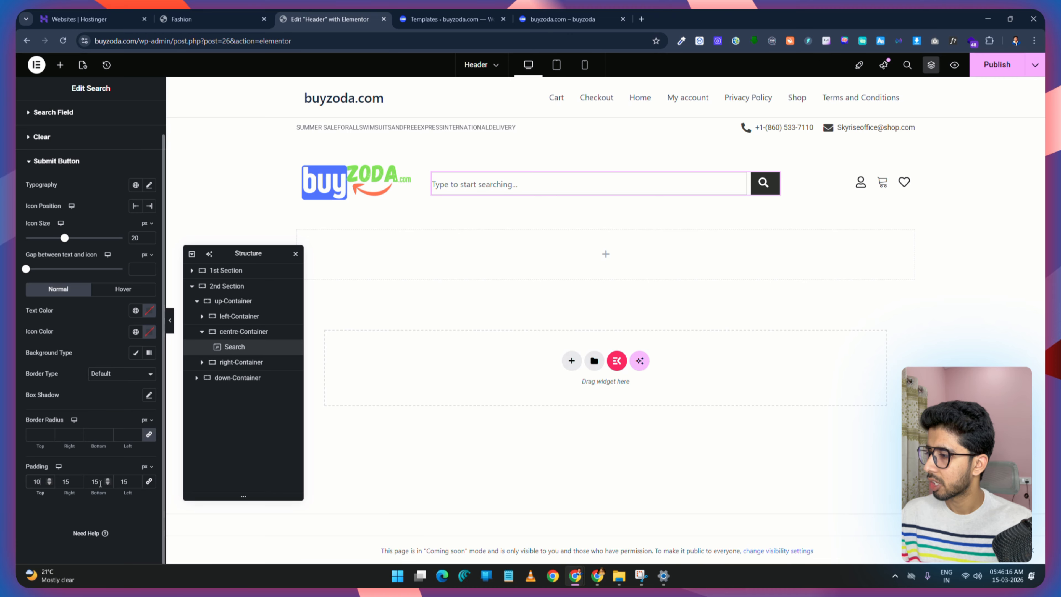
text(10)
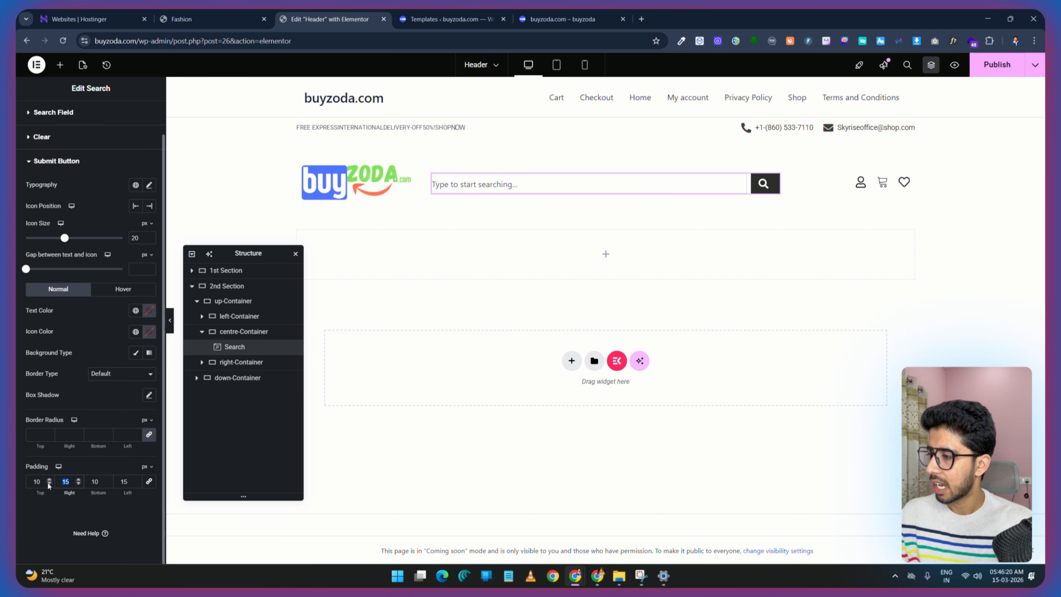
text(13)
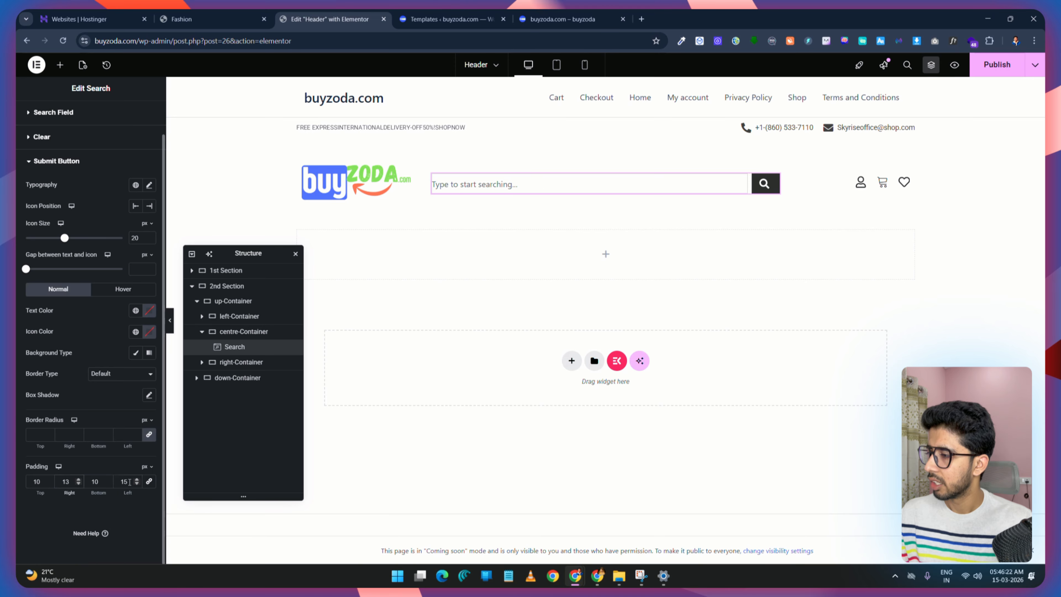
text(13)
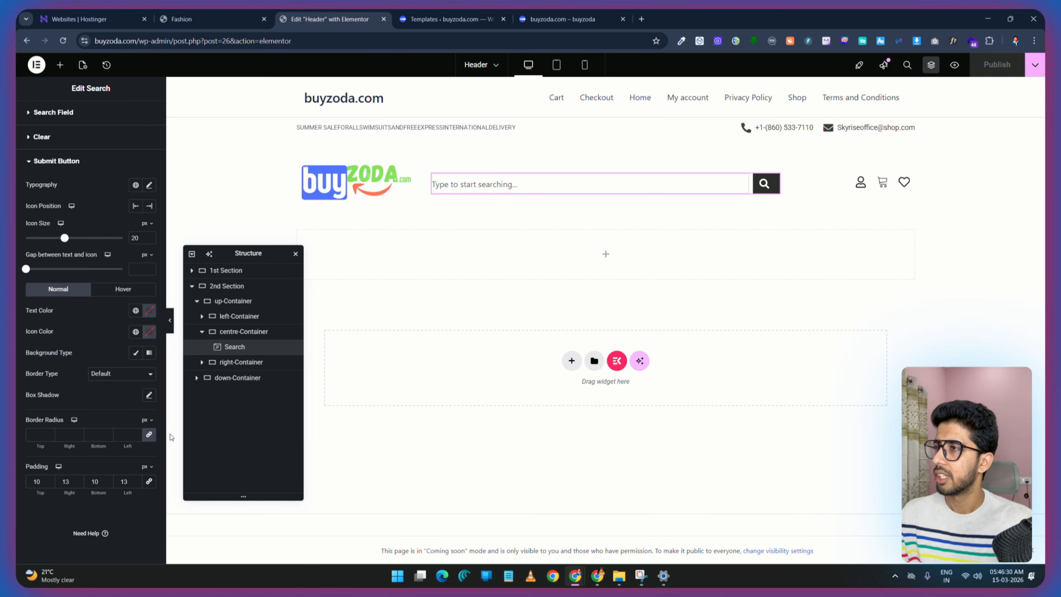
Step: Compare with the Fashion demo's search button, set the submit button's icon size to 15 px, and publish the header
click(235, 13)
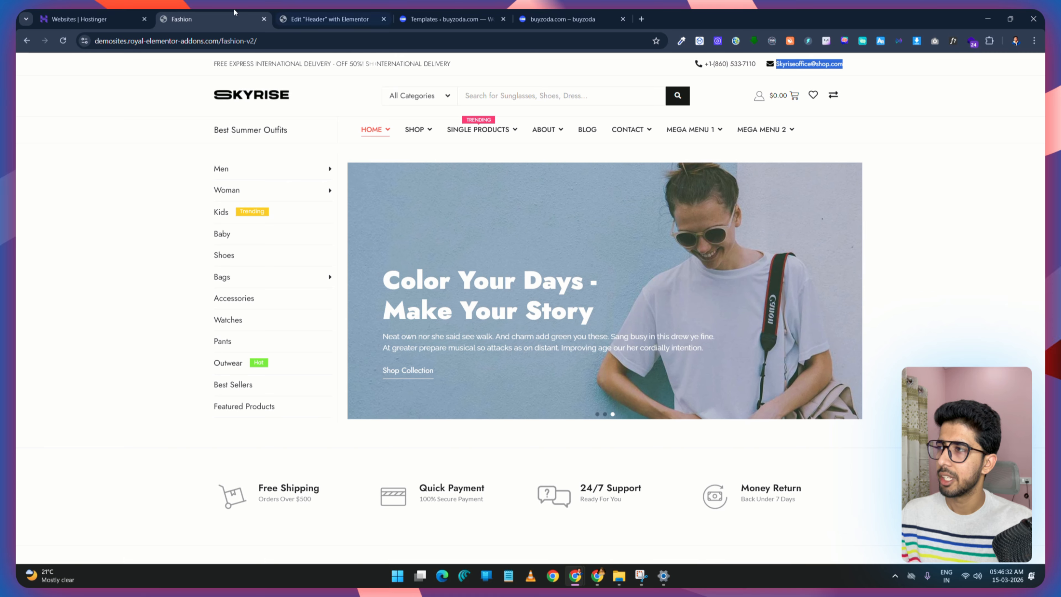
click(330, 19)
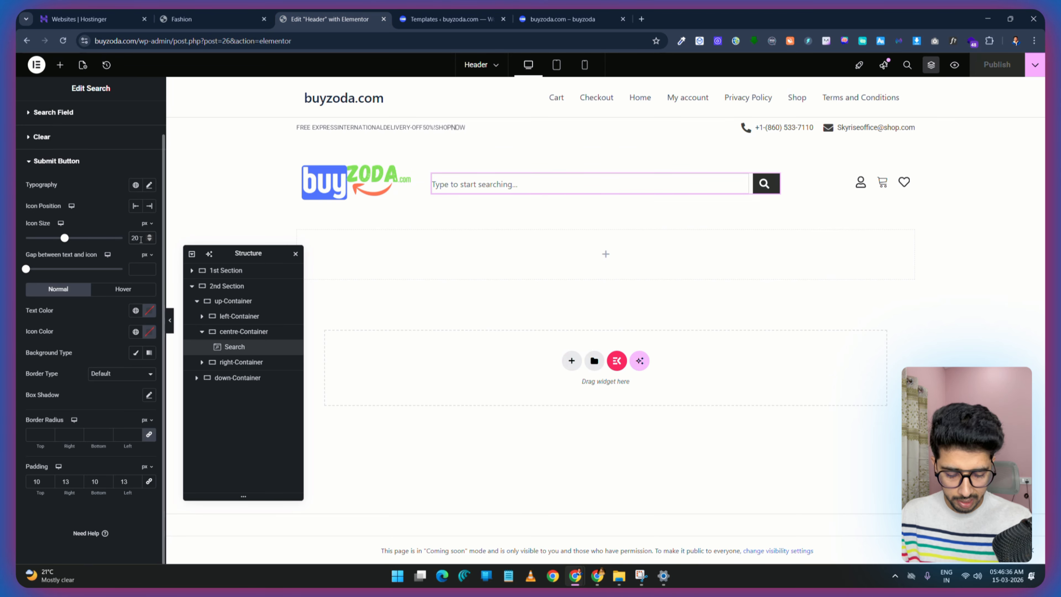
text(16)
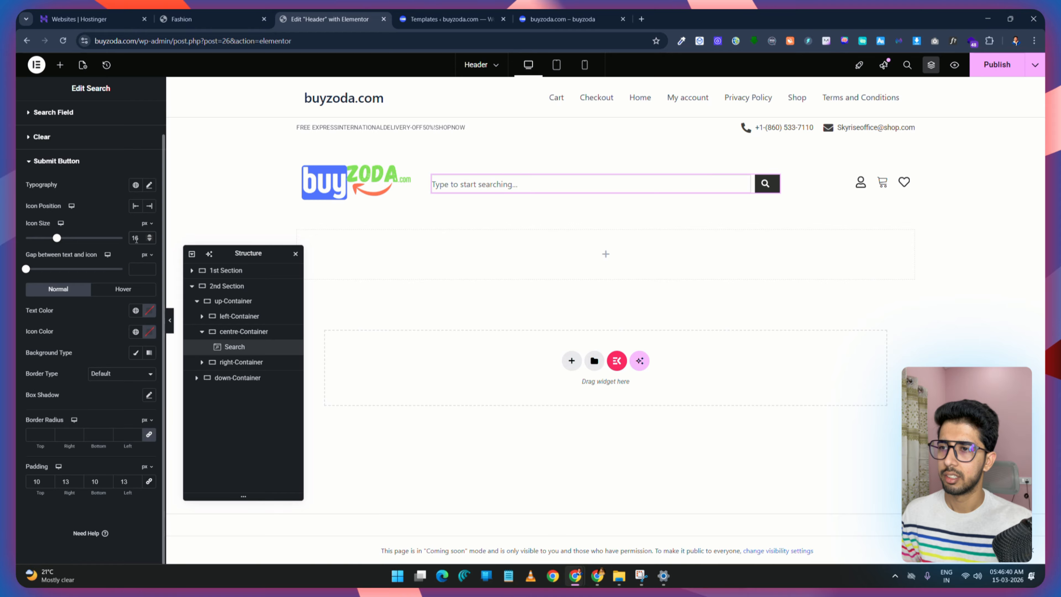
key(BackSpace)
text(5)
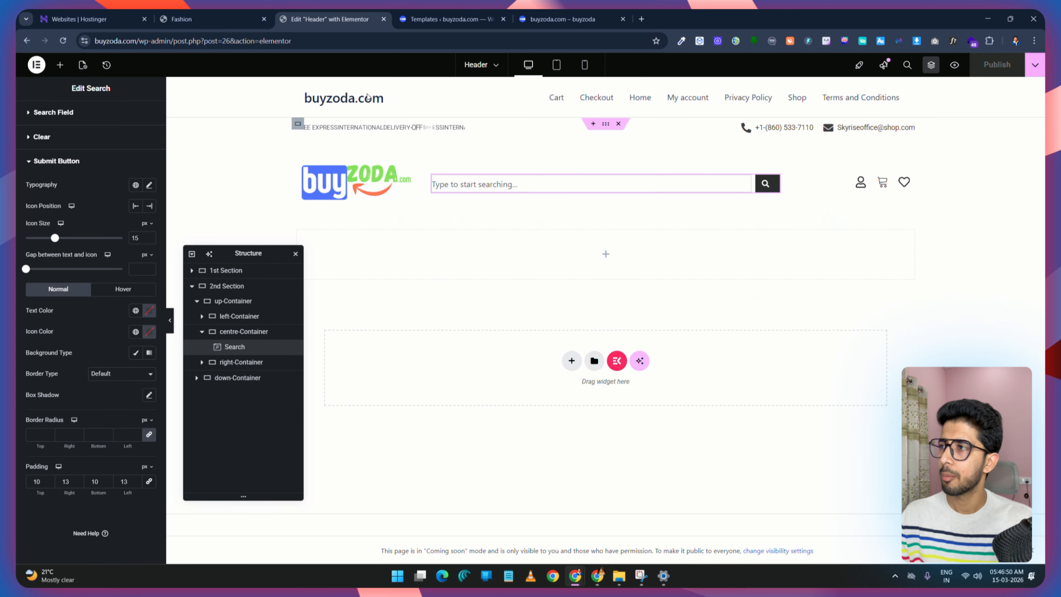
Step: Check the Fashion demo's search prompt, set the Search widget's placeholder to "Search for Products...", and publish the header
click(169, 20)
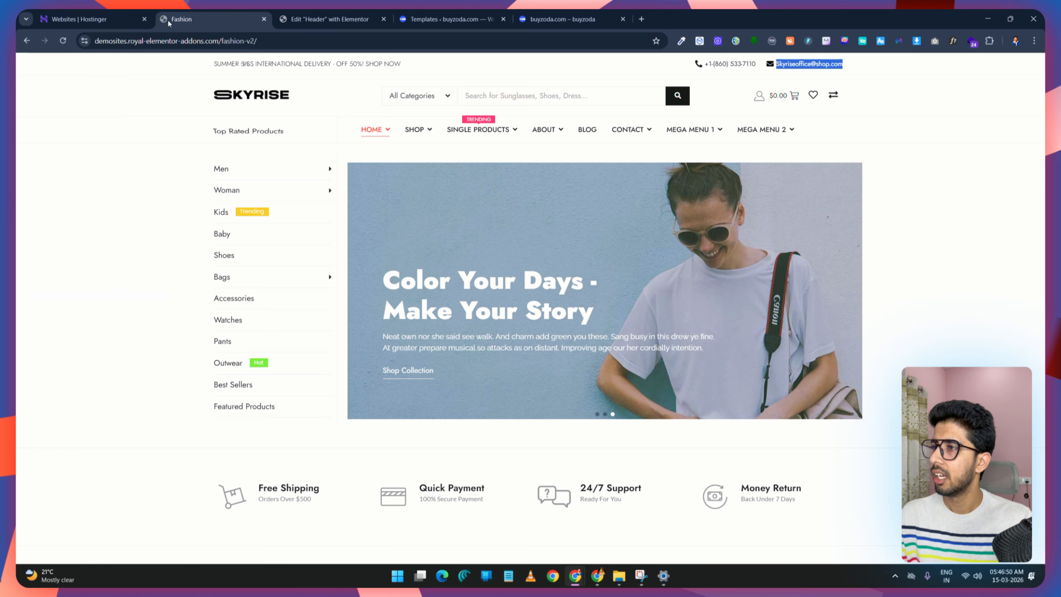
click(468, 96)
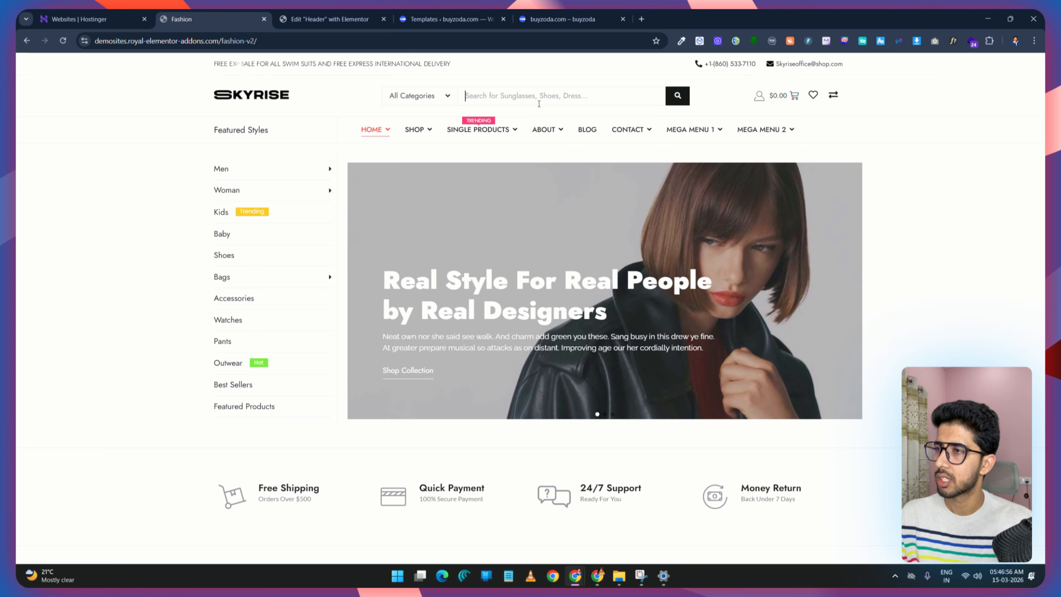
click(300, 18)
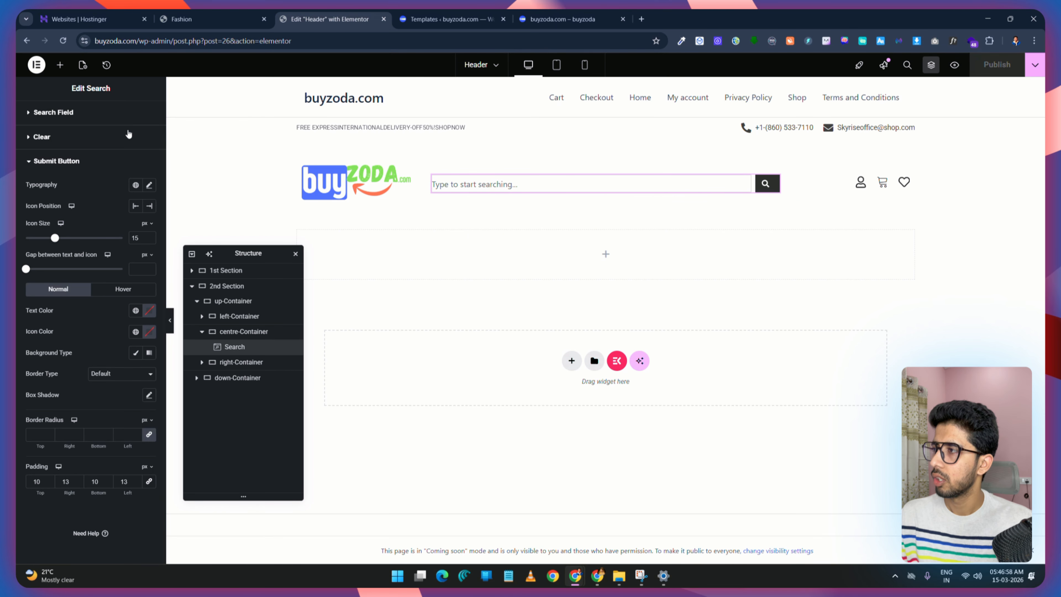
click(46, 112)
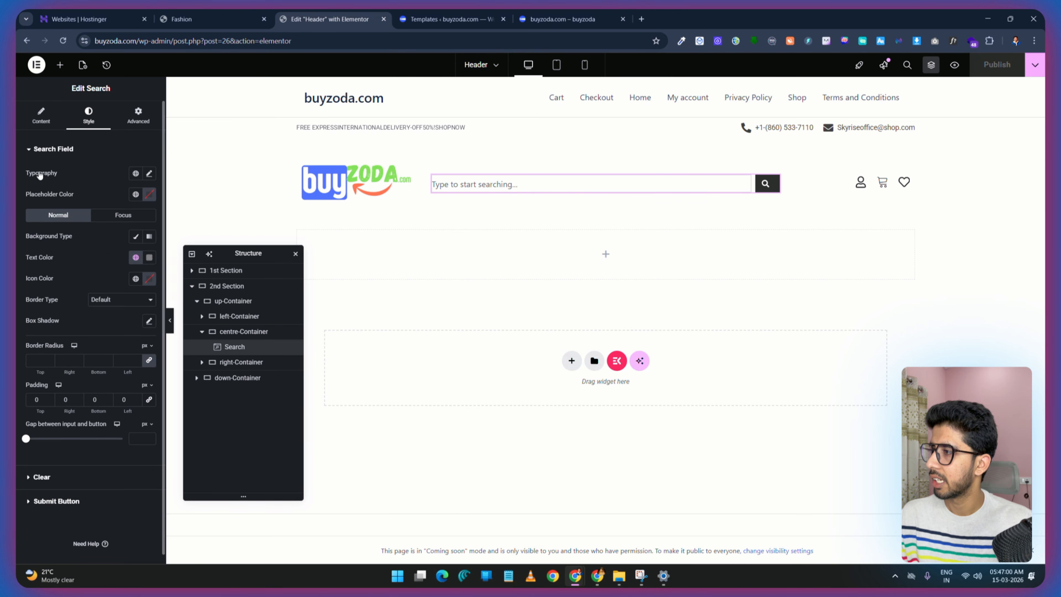
click(41, 115)
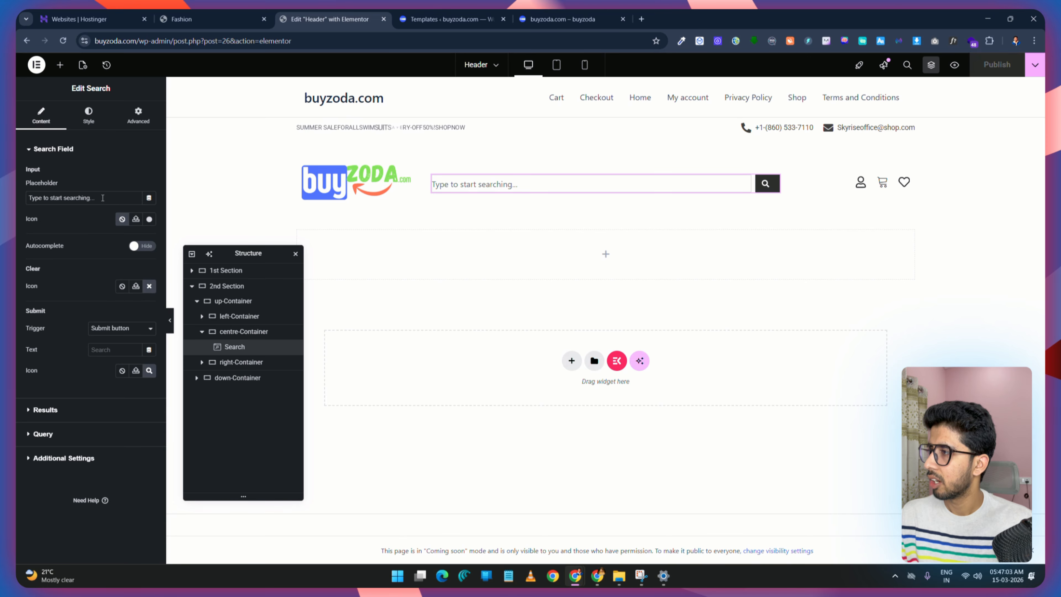
drag(95, 197, 17, 202)
text(Search for Products.)
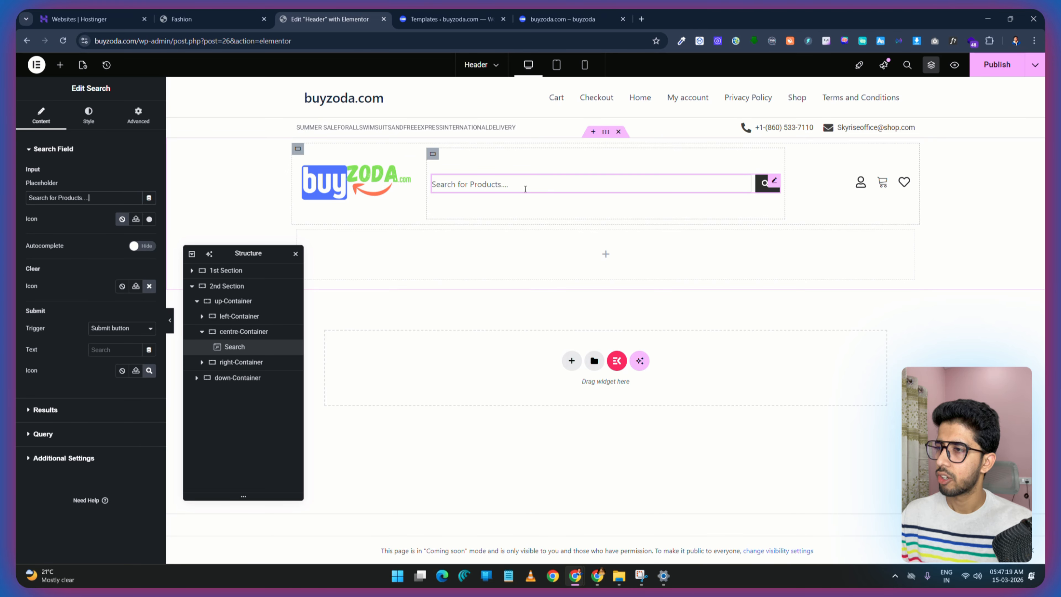
click(999, 67)
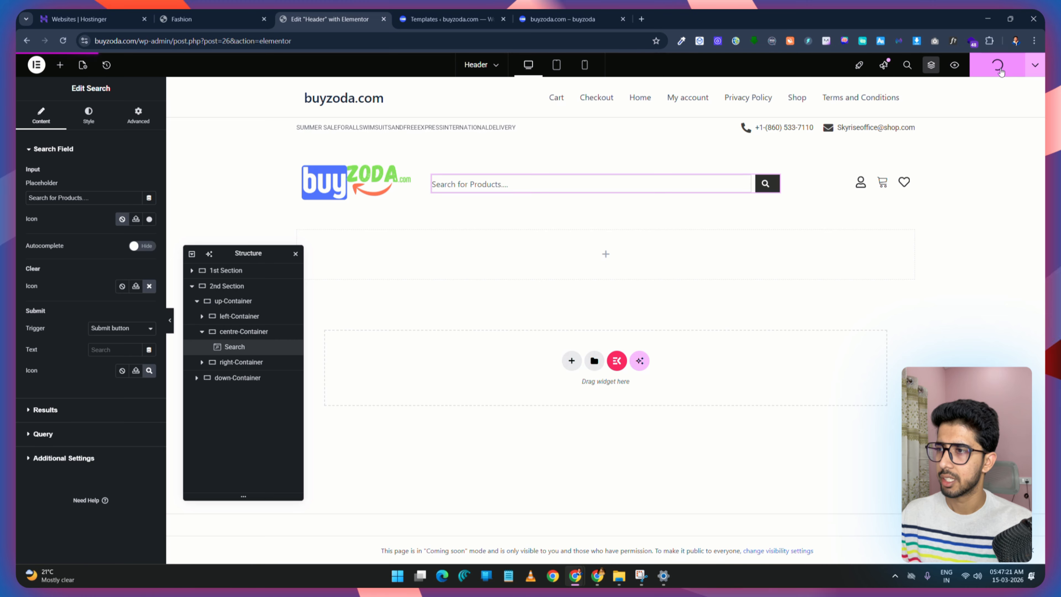
Step: Compare with the Fashion demo's search bar, set the Search widget's left padding to 10 px, and publish the header
click(236, 14)
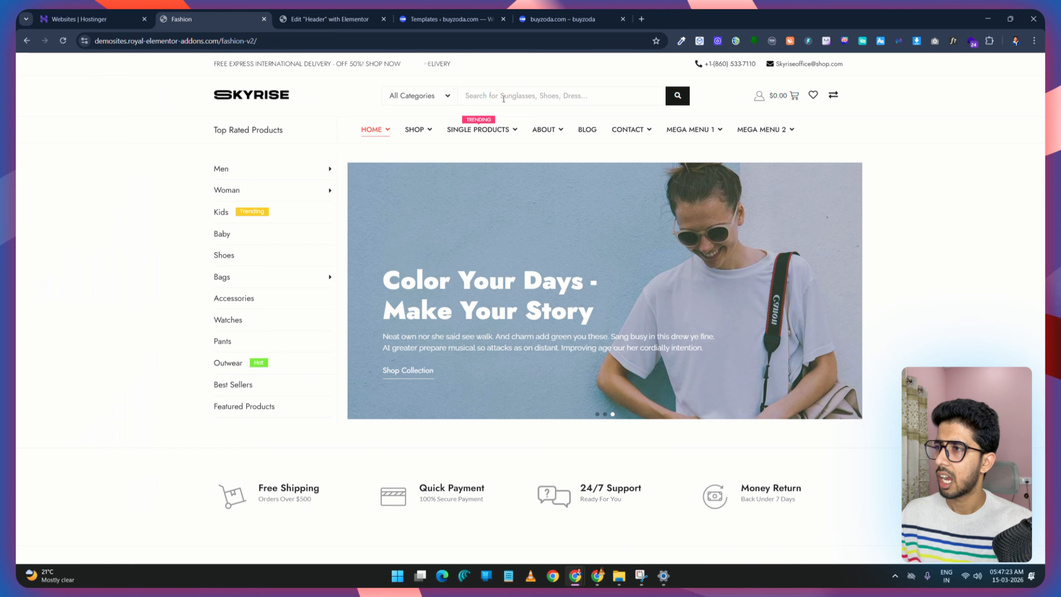
click(336, 21)
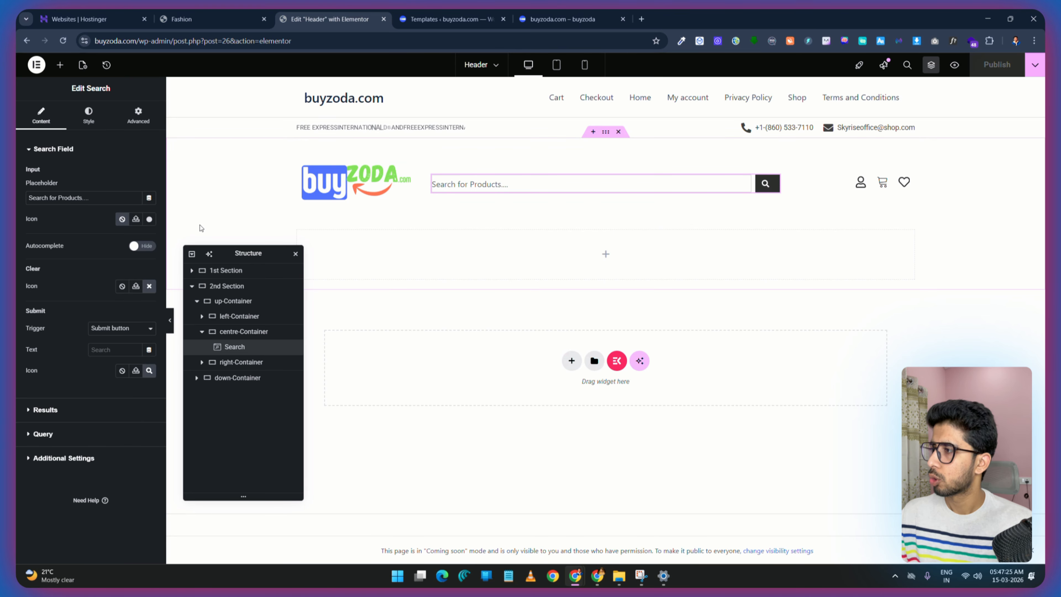
click(137, 115)
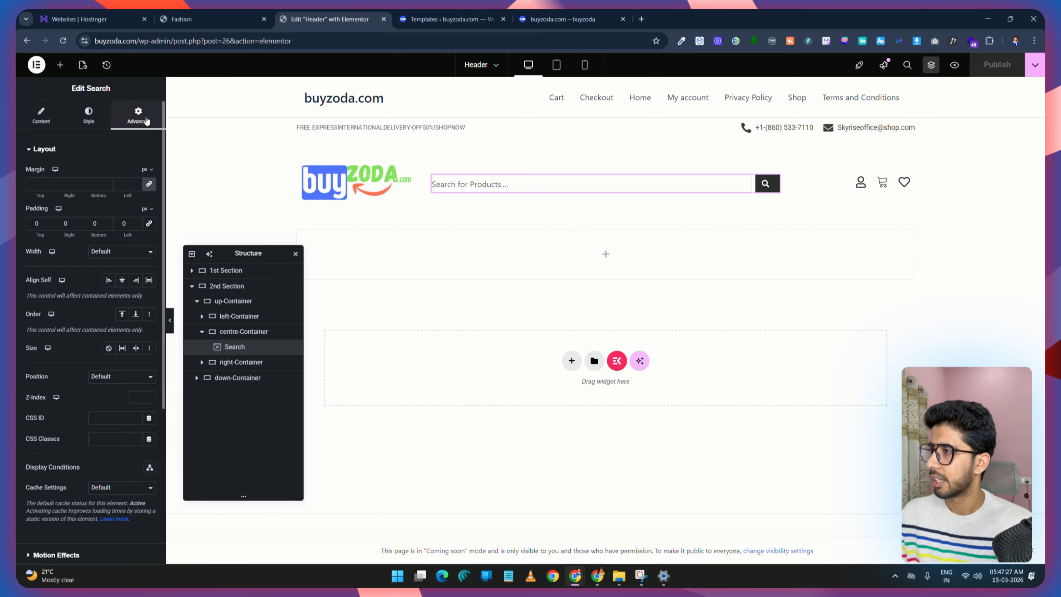
click(119, 224)
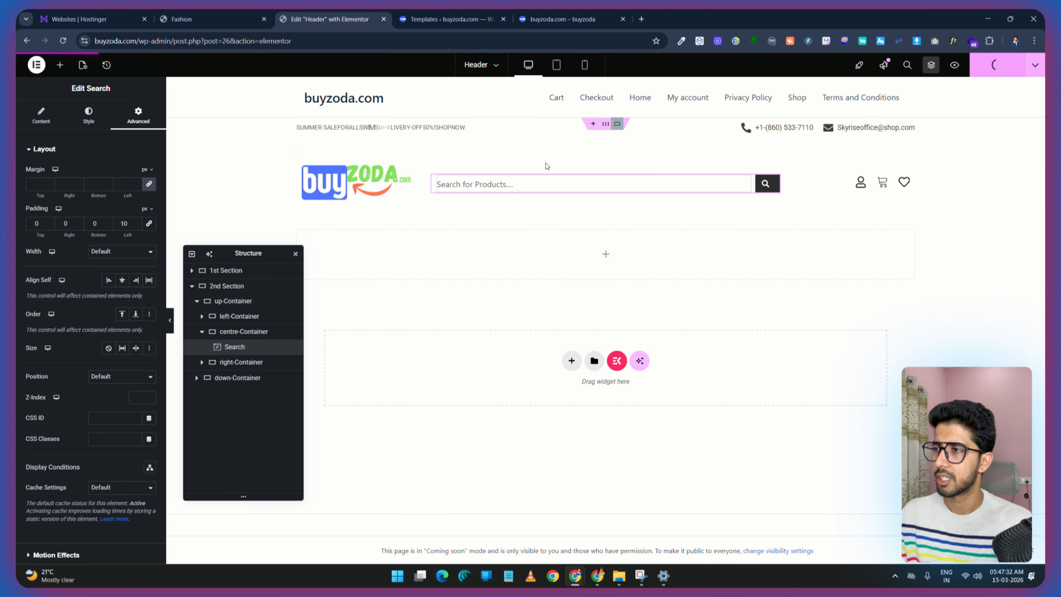
Step: Set the search field's placeholder color to light grey #BDBDBD and publish the header
click(41, 115)
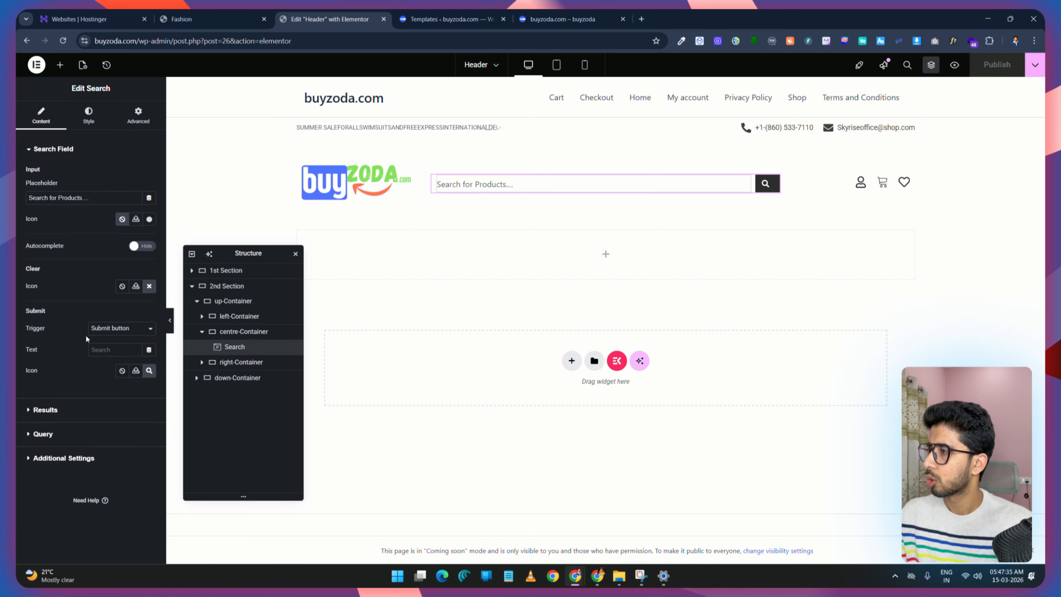
click(89, 114)
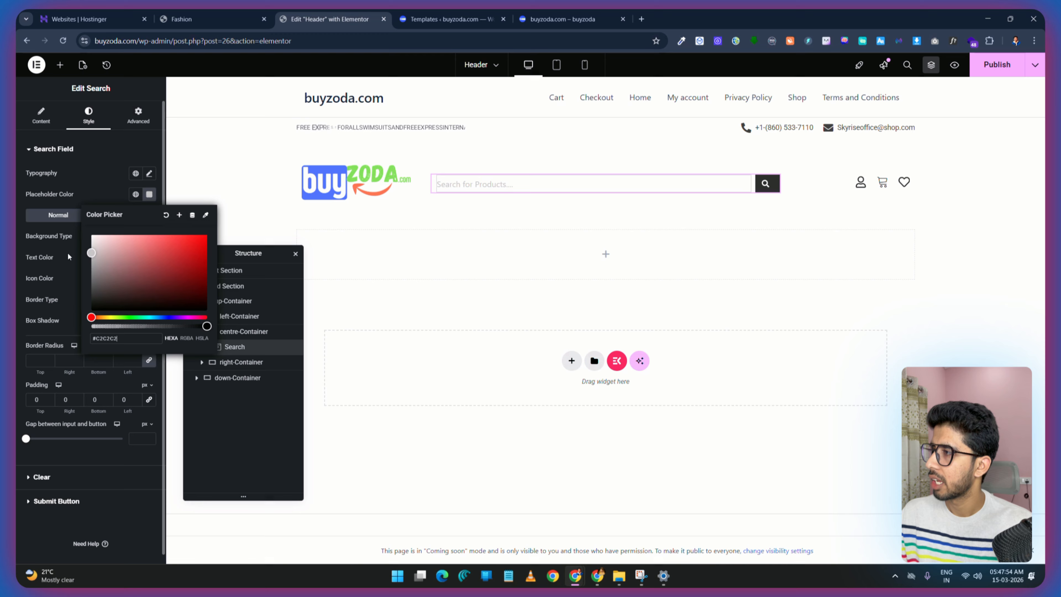
mouse_move(68, 254)
mouse_down()
mouse_move(64, 264)
mouse_move(62, 243)
mouse_move(54, 255)
mouse_up()
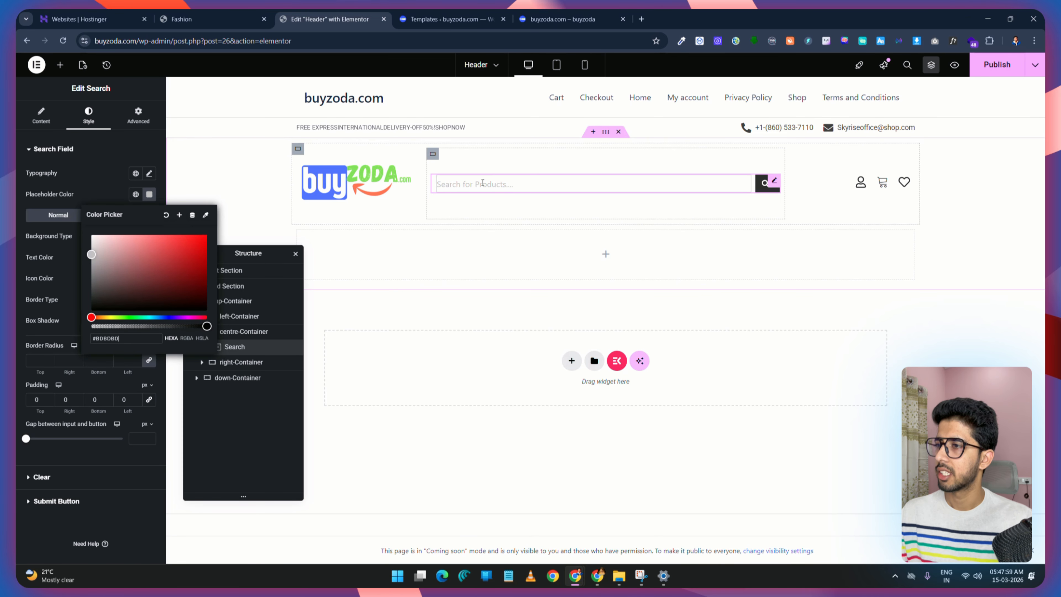
click(999, 109)
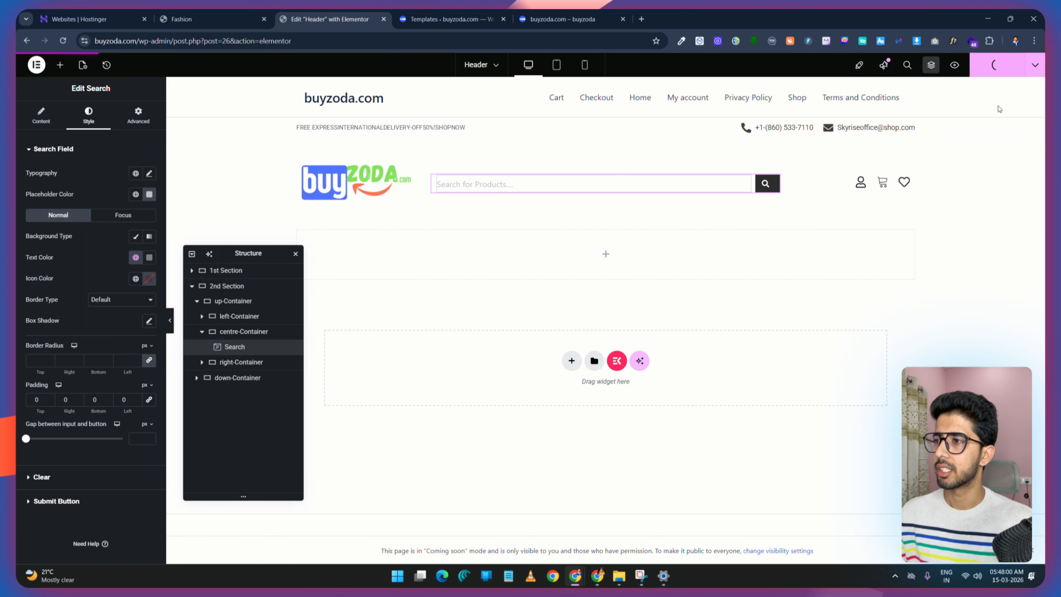
Step: Set the logo image's max width to 100% and width to 60%, align it to the start, and publish the header
click(214, 12)
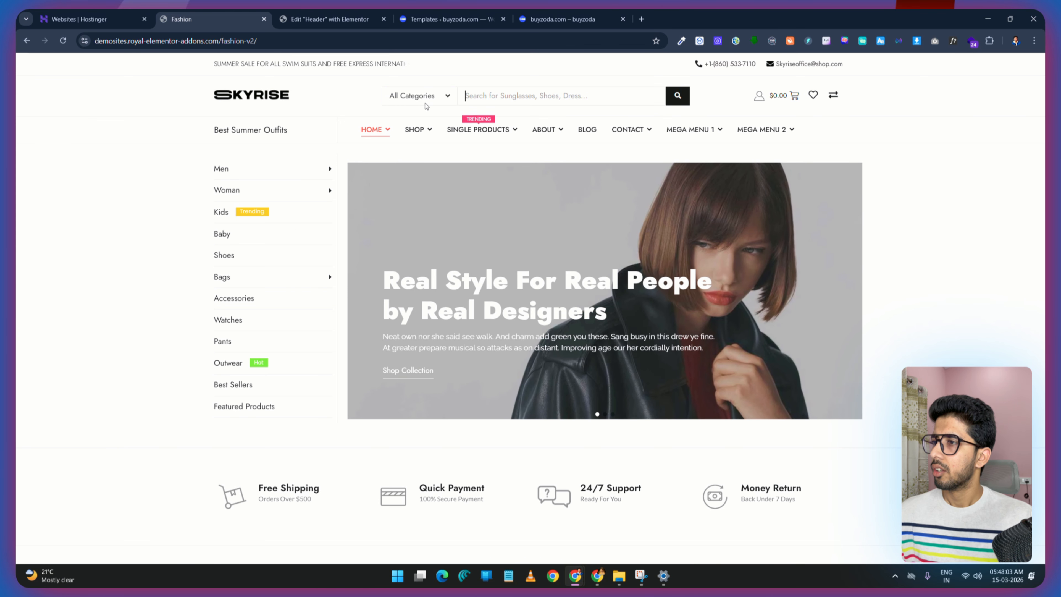
click(348, 17)
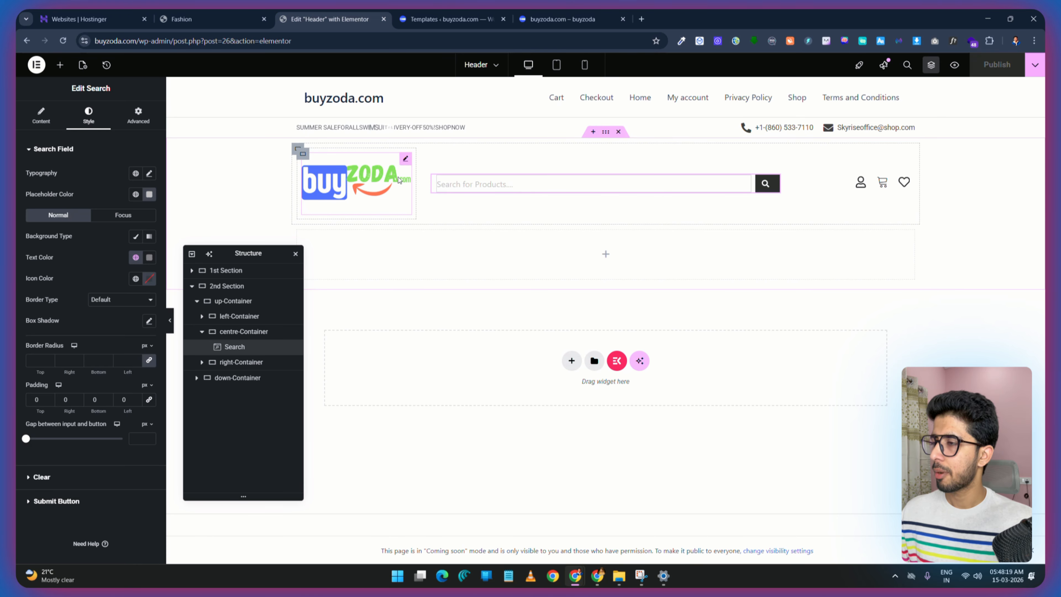
click(405, 159)
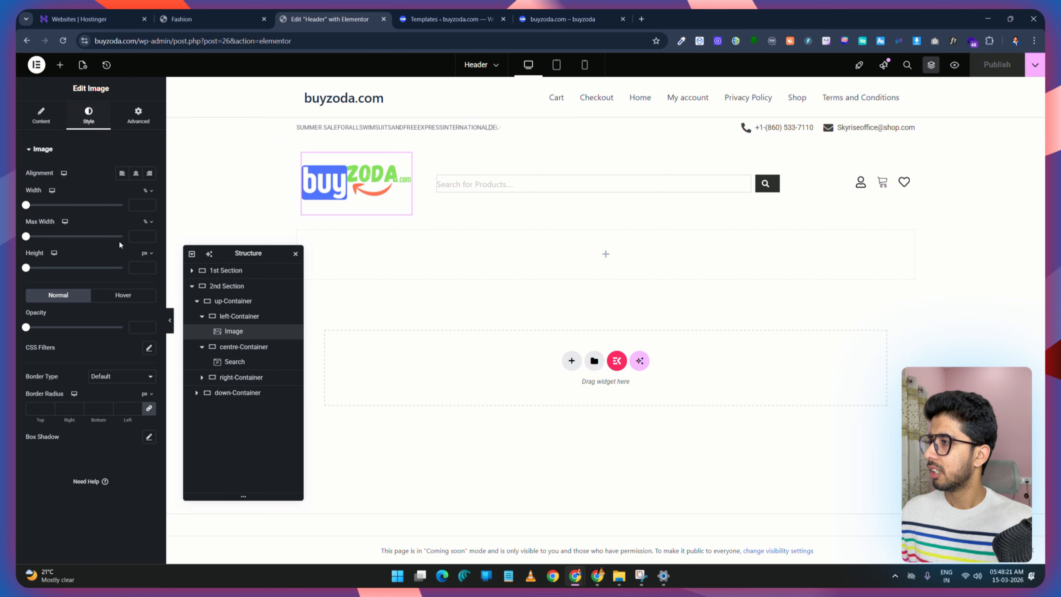
click(135, 236)
text(5)
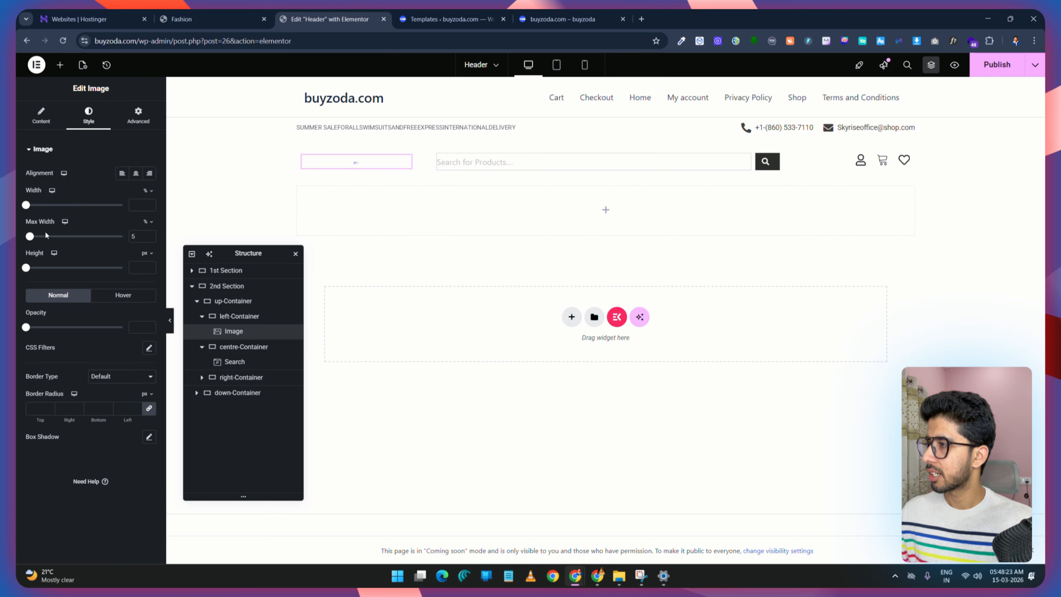
drag(31, 237, 134, 237)
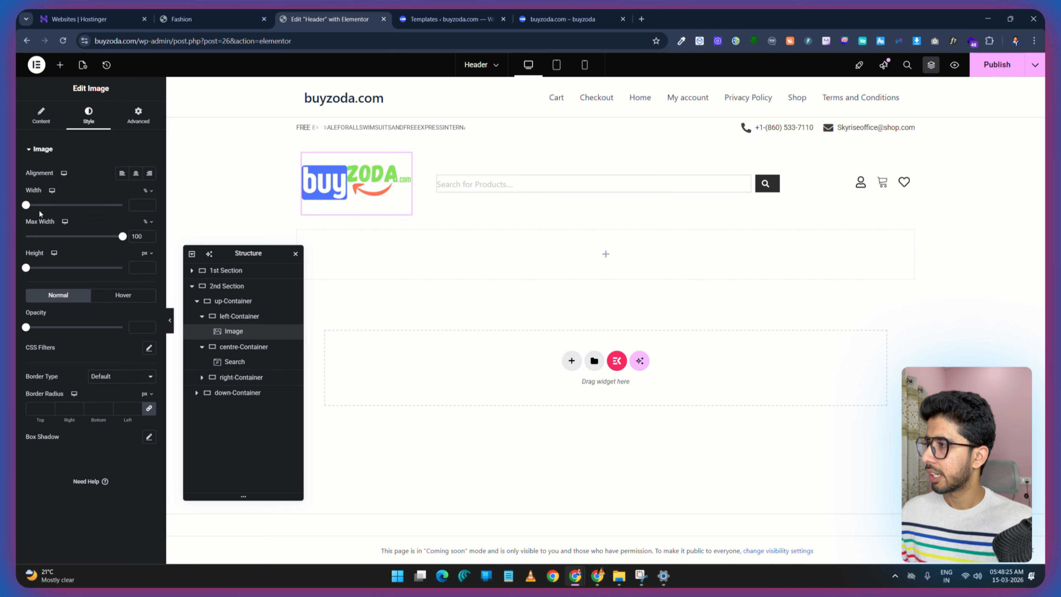
drag(27, 207, 85, 217)
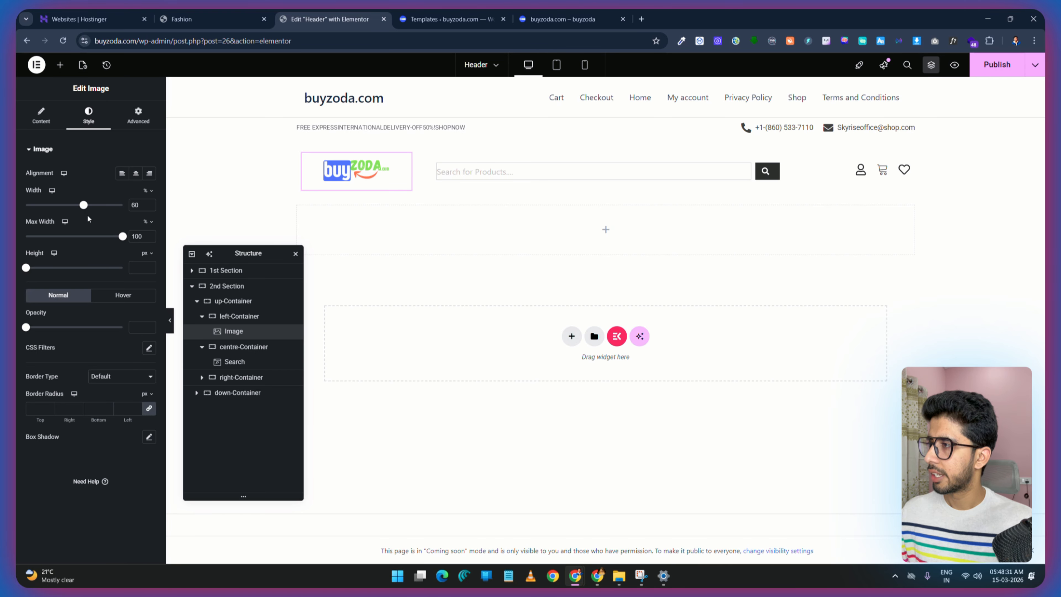
click(121, 172)
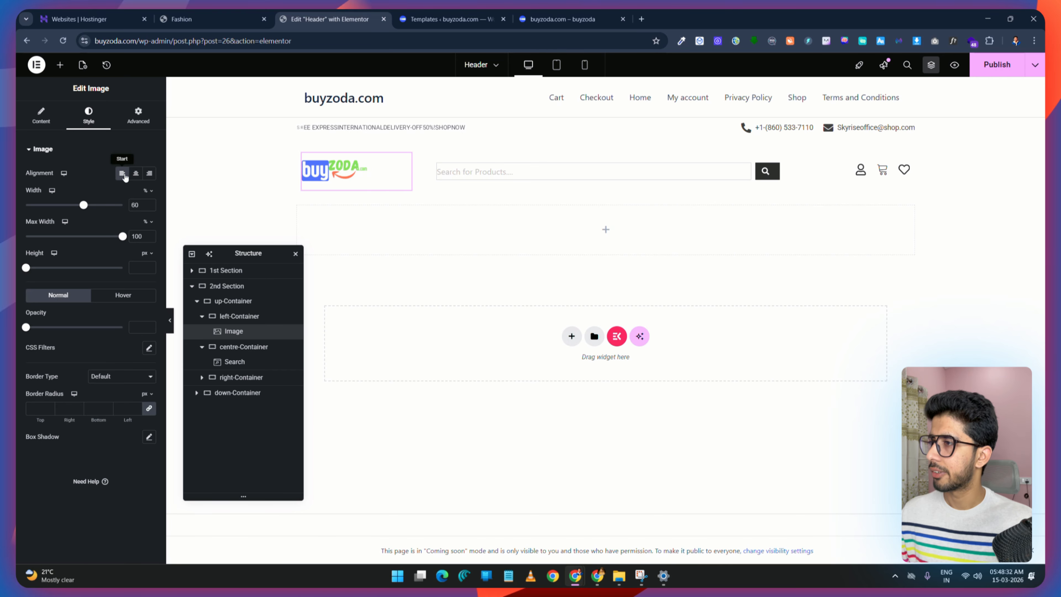
click(1019, 60)
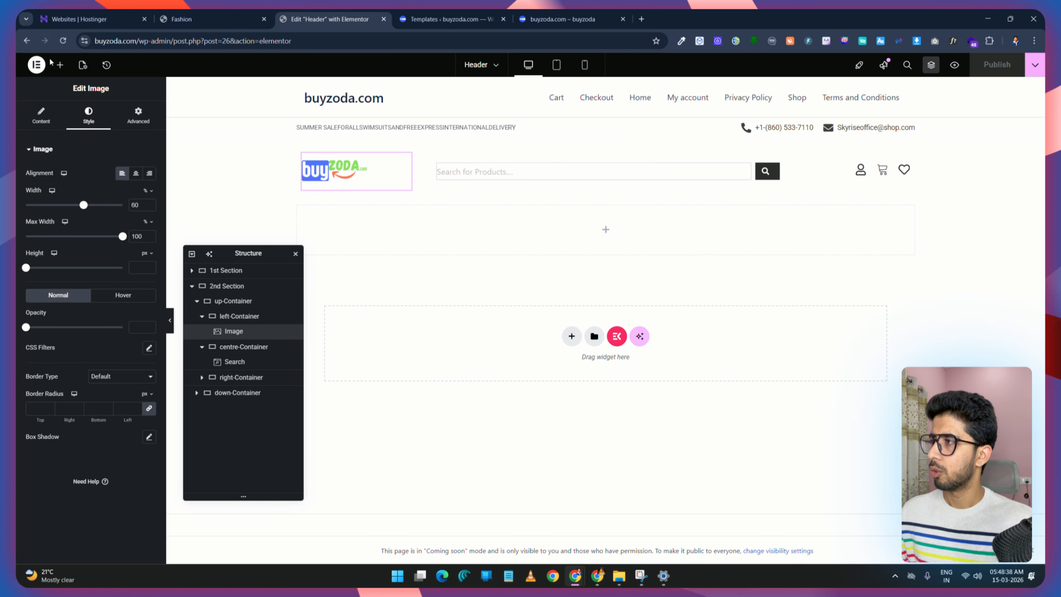
Step: Preview the header in a new browser tab and compare its layout with the Fashion demo
click(956, 66)
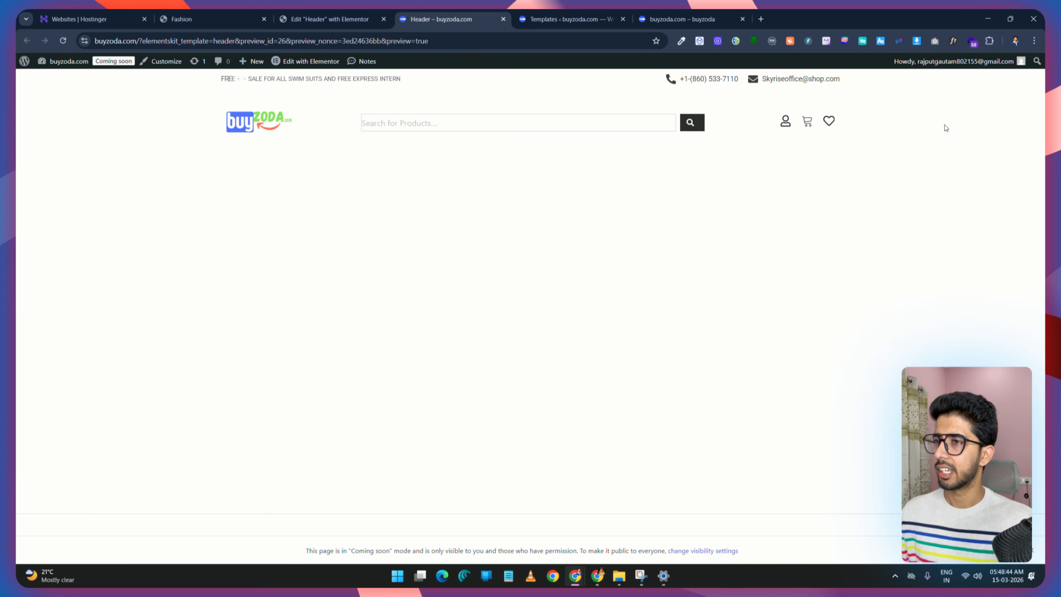
click(250, 21)
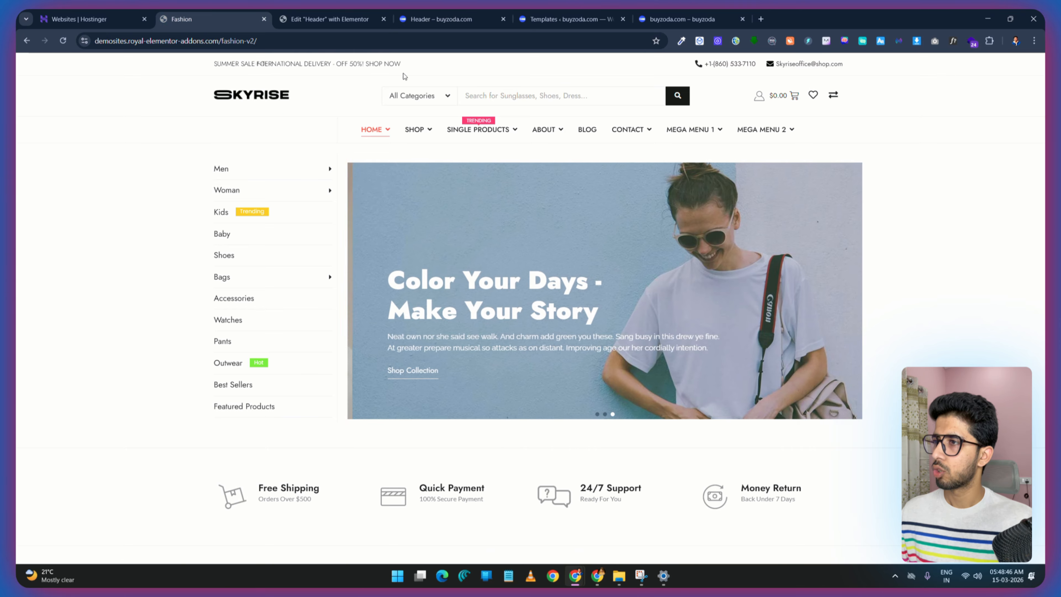
click(325, 22)
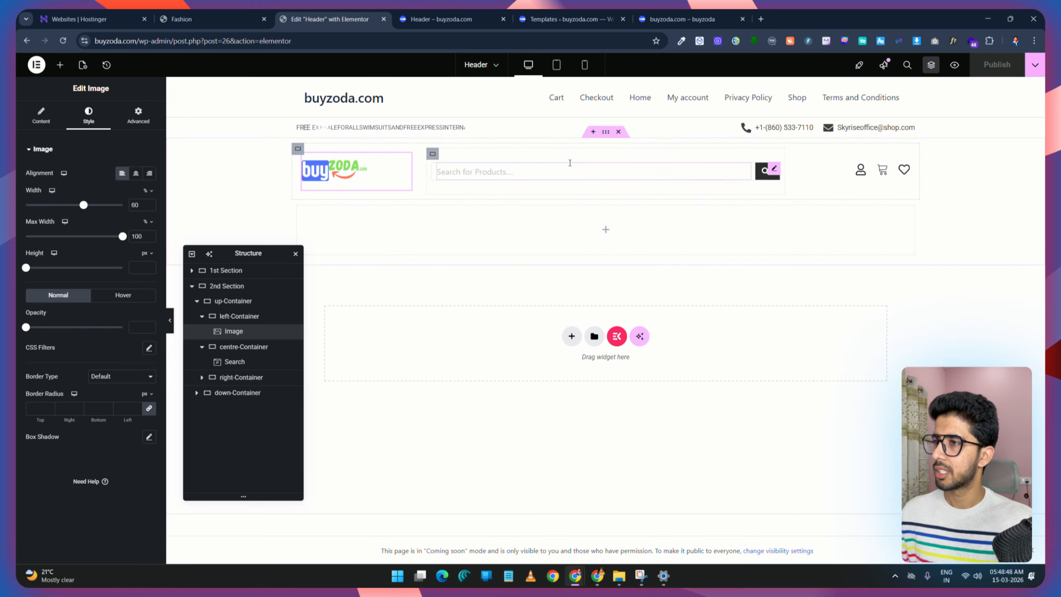
click(430, 20)
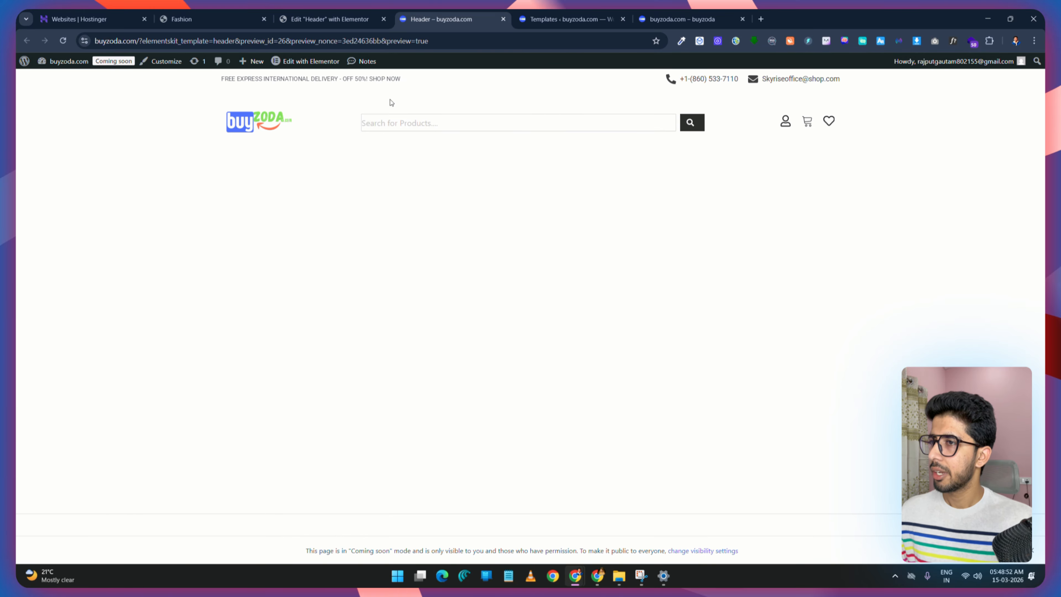
Step: Give the 1st Section container a solid border with a 1 px bottom width and 0 px on the other sides
click(328, 19)
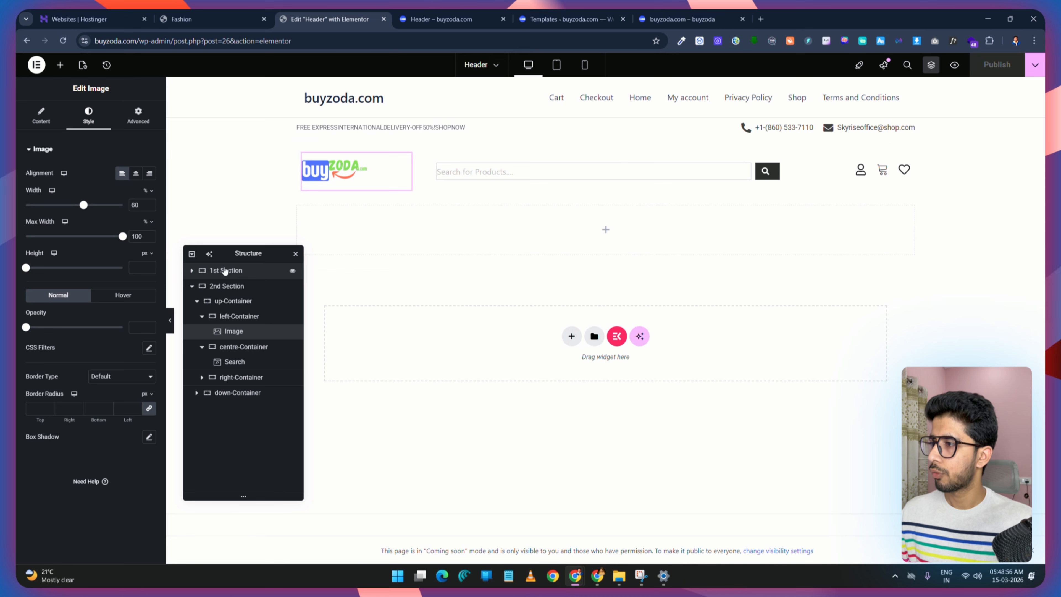
click(191, 286)
click(239, 271)
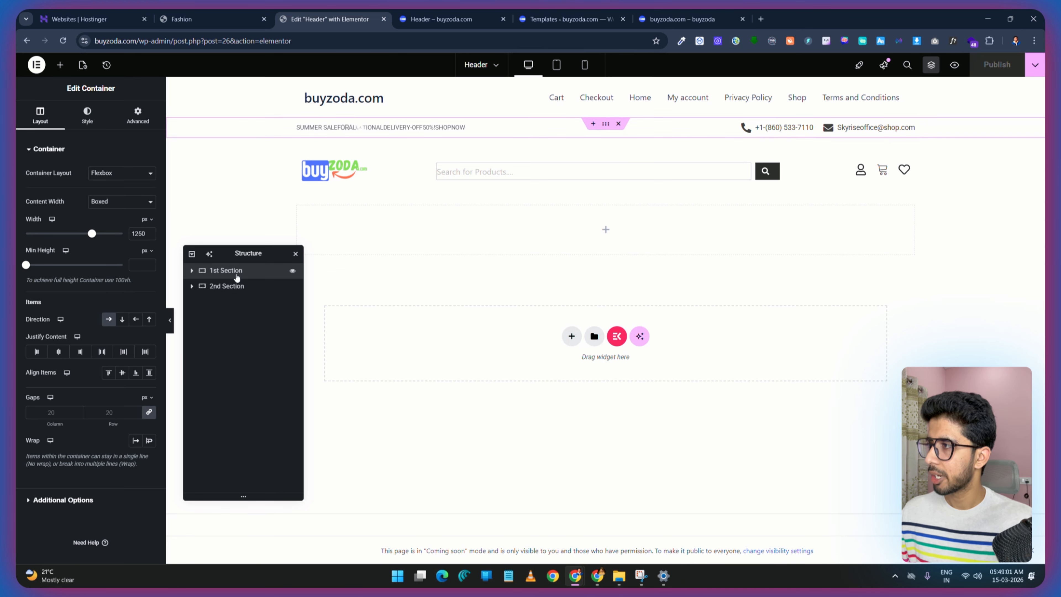
click(98, 116)
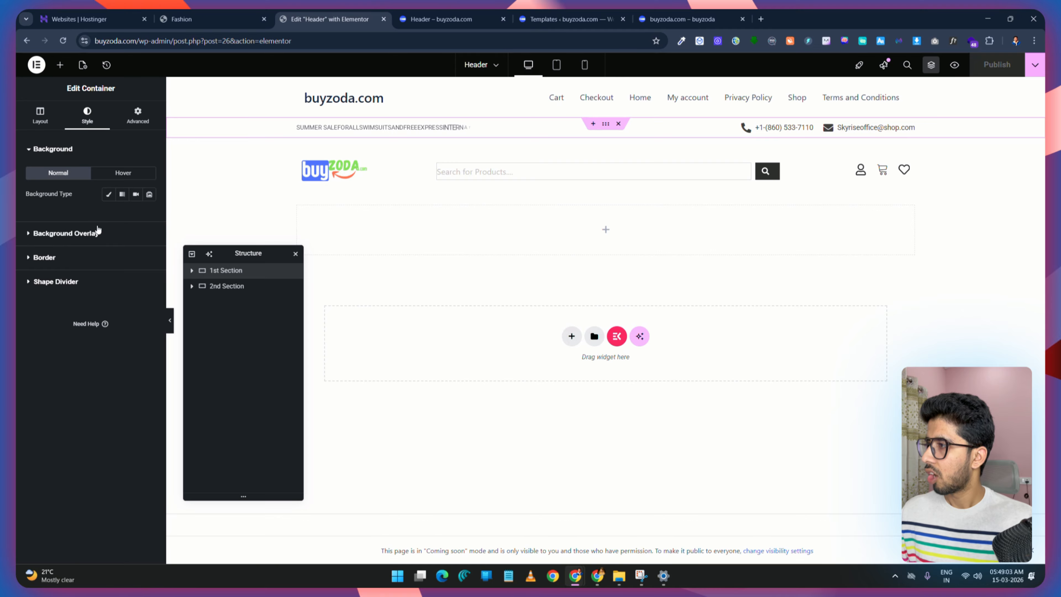
click(36, 257)
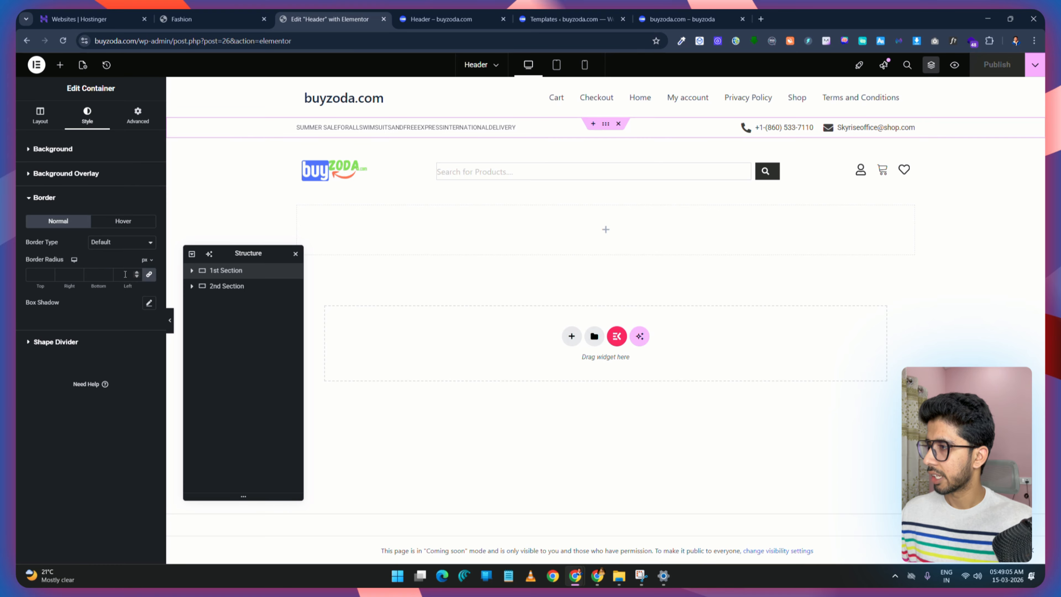
click(128, 243)
click(102, 280)
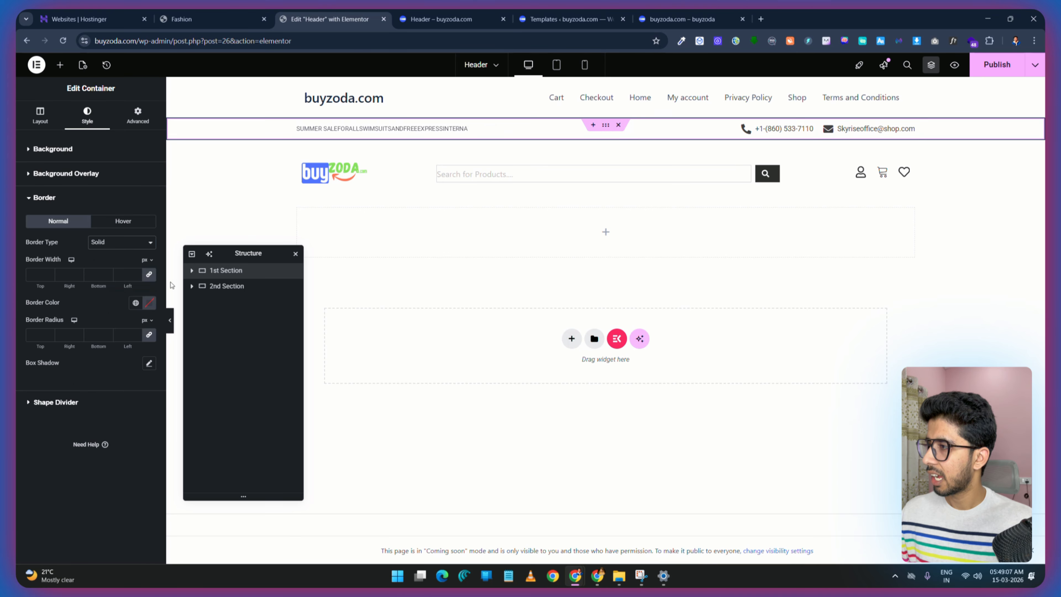
click(150, 277)
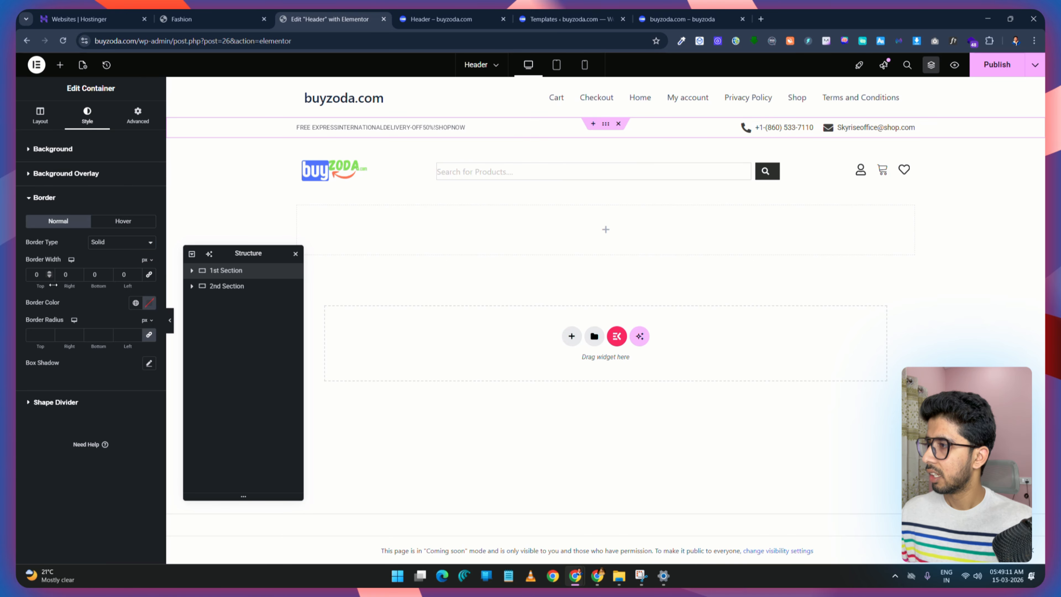
double_click(92, 275)
text(1)
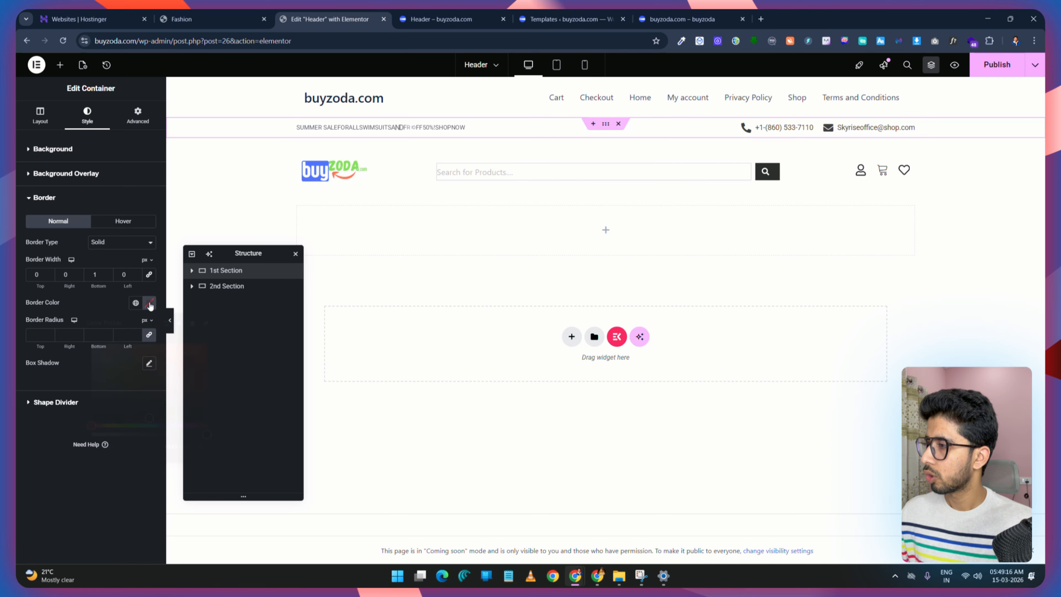
Step: Set the 1st Section's border color to light grey #D6D6D6, publish the header, and compare the border line with the Fashion demo
click(149, 303)
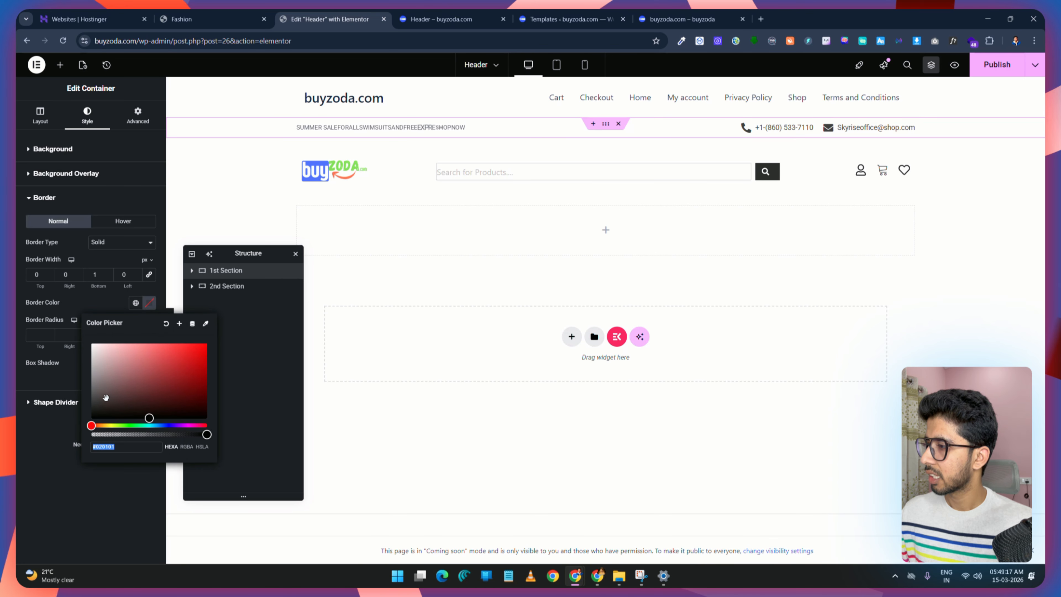
click(990, 67)
click(402, 21)
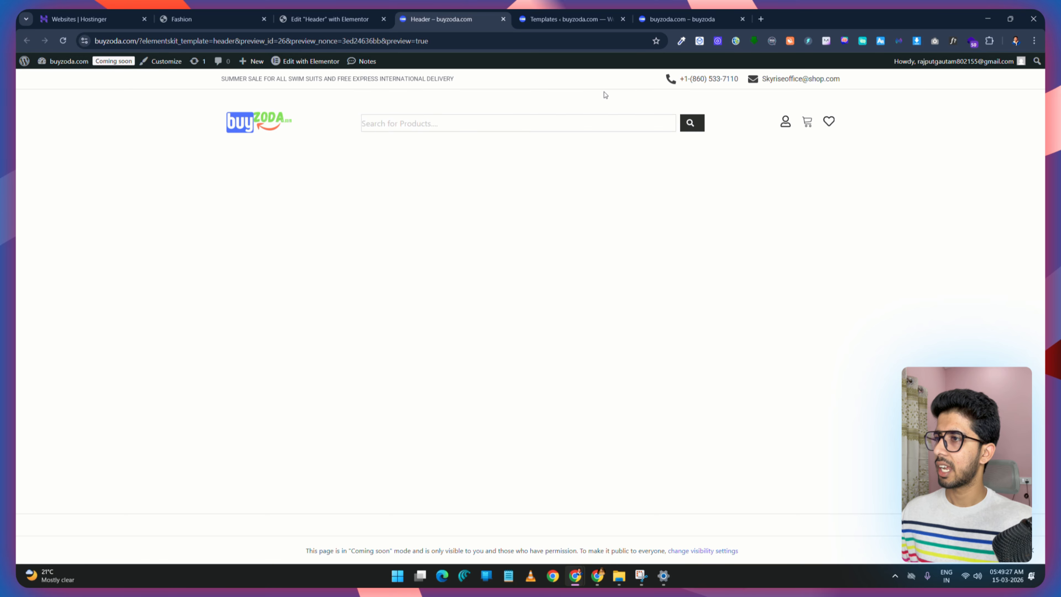
click(187, 15)
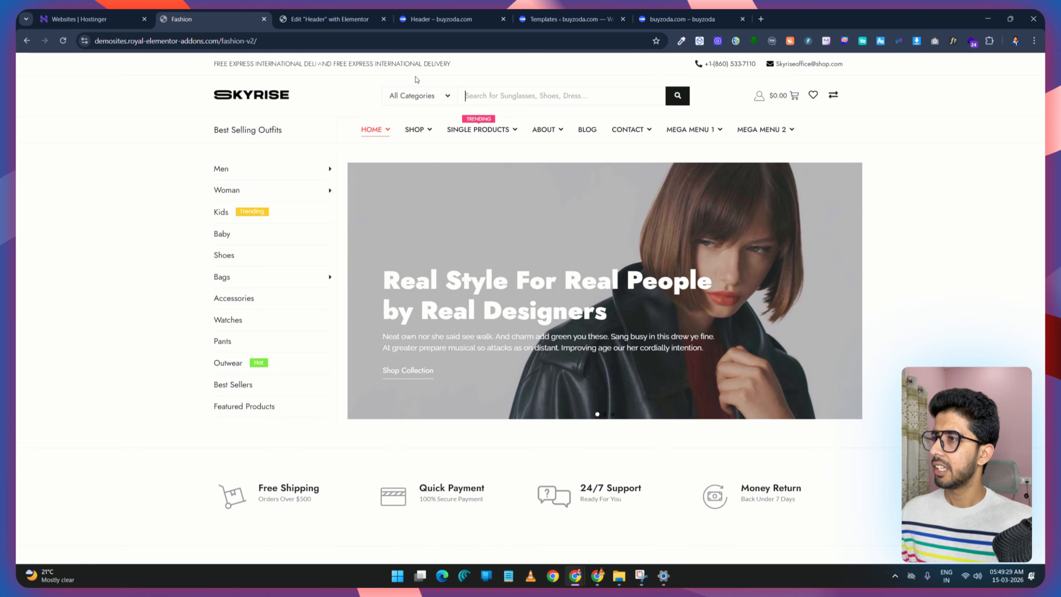
click(325, 18)
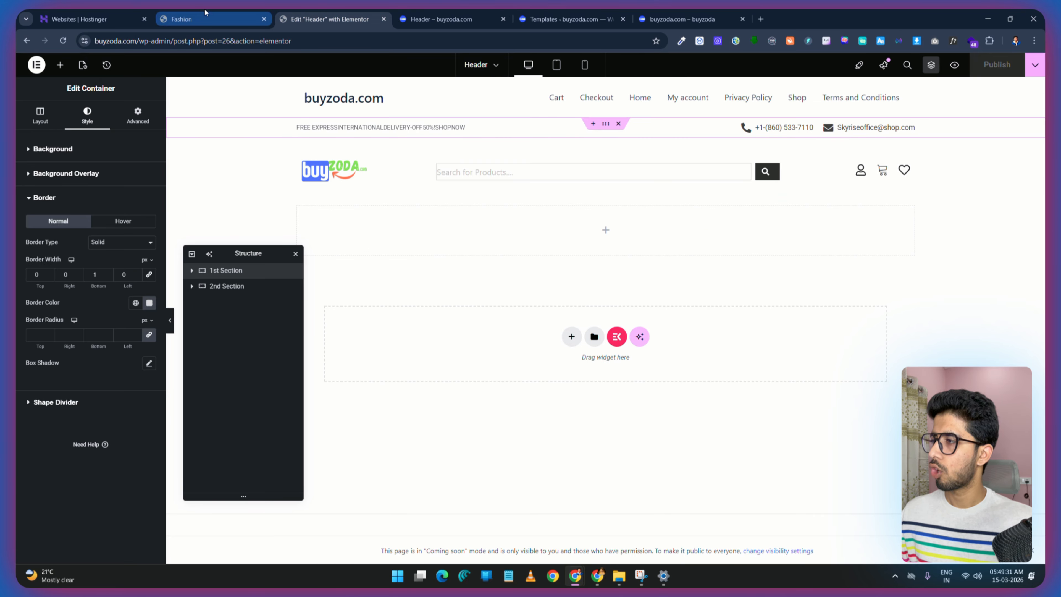
click(205, 13)
click(313, 16)
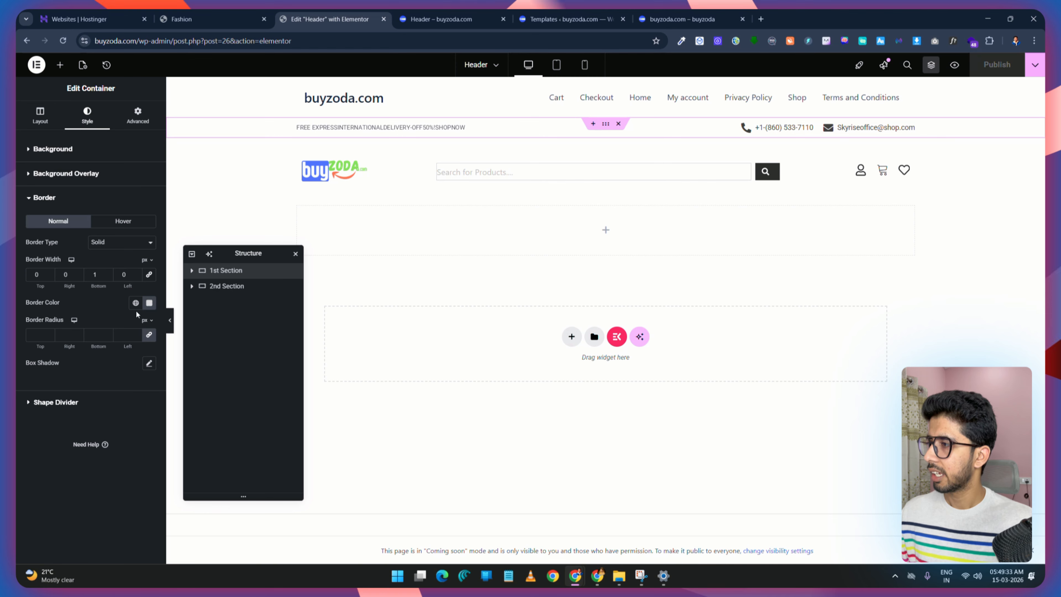
Step: Lower the opacity of the 1st Section's border color to #D6D6D68C, publish the header, and check it in the preview
click(149, 303)
drag(204, 434, 149, 434)
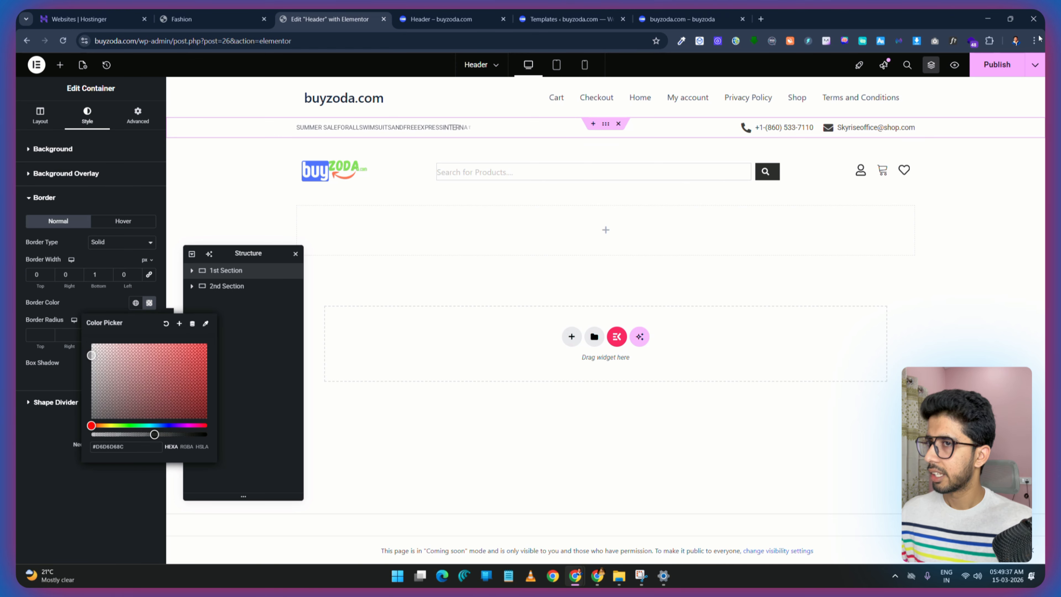
click(993, 71)
click(442, 19)
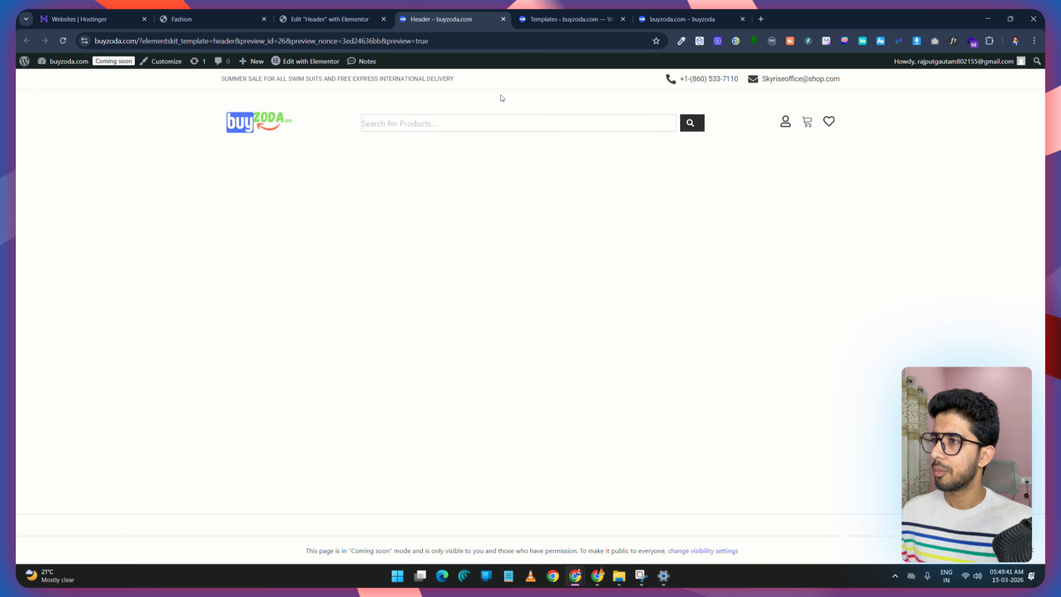
Step: Fade the 1st Section's border color further to #D6D6D65E, publish the header, and check it in the preview
click(322, 15)
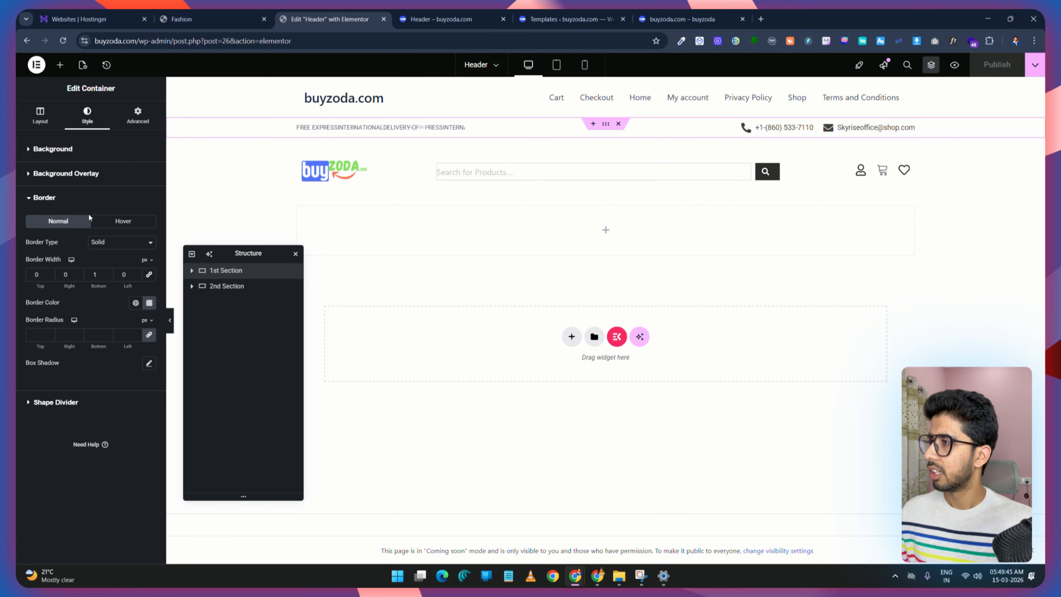
click(149, 302)
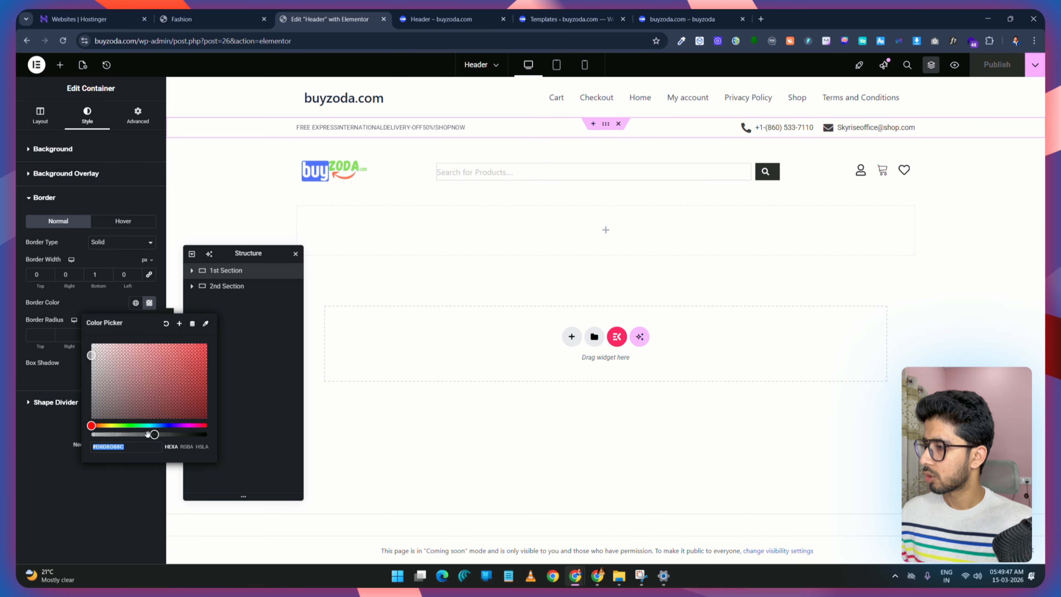
drag(155, 435, 136, 435)
click(983, 67)
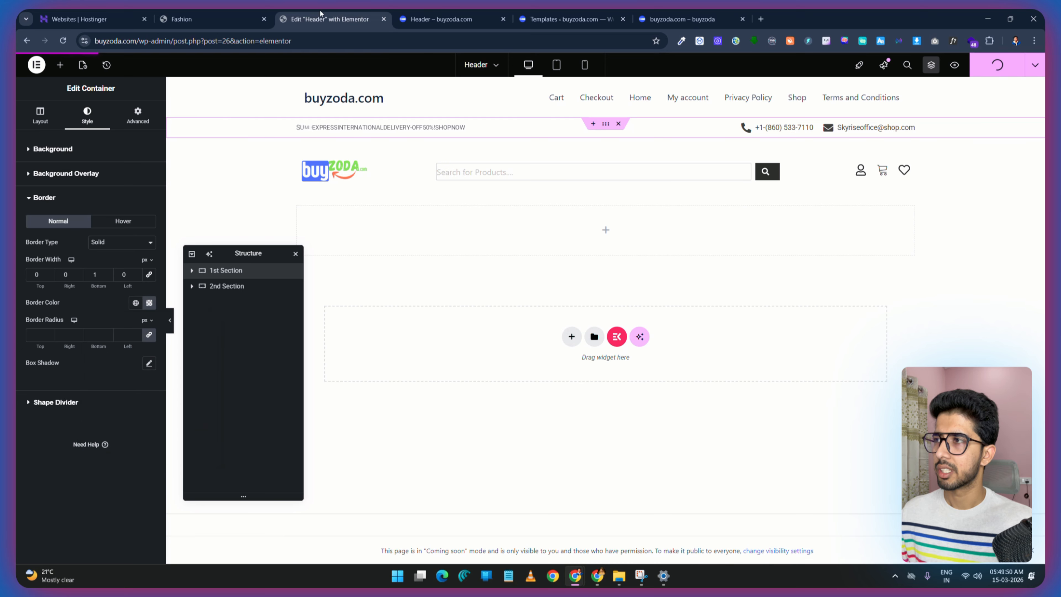
click(444, 13)
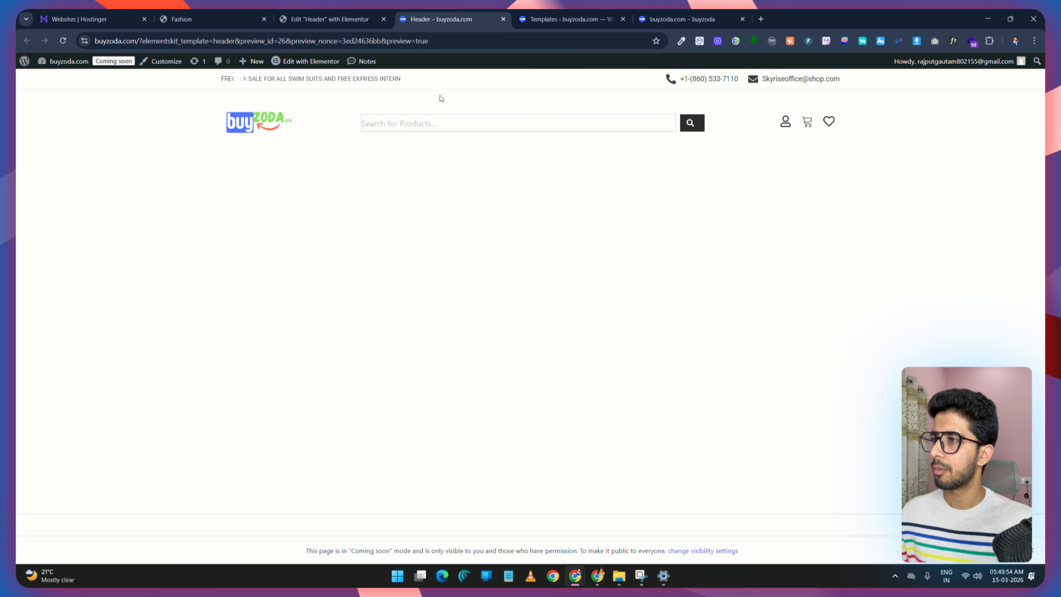
Step: Copy the hex code of the 1st Section's border color in the header editor
click(342, 12)
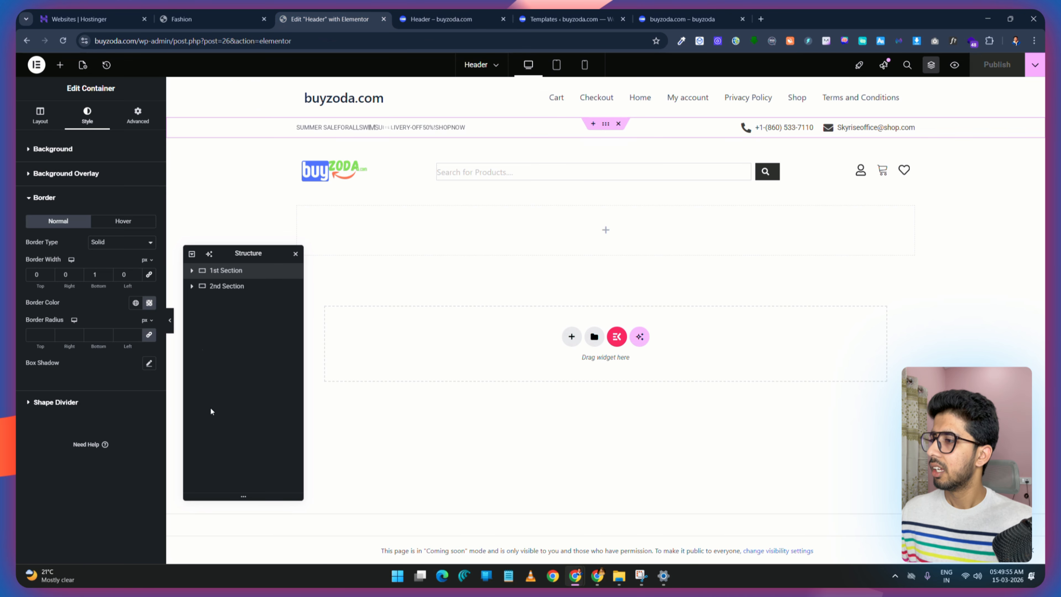
click(149, 303)
triple_click(116, 446)
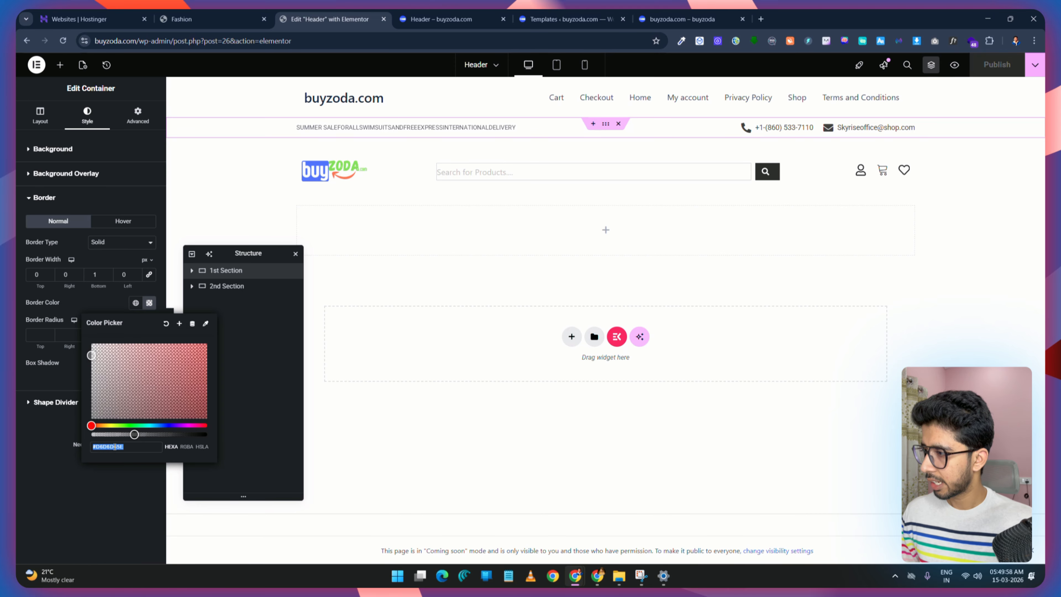
right_click(115, 446)
click(174, 184)
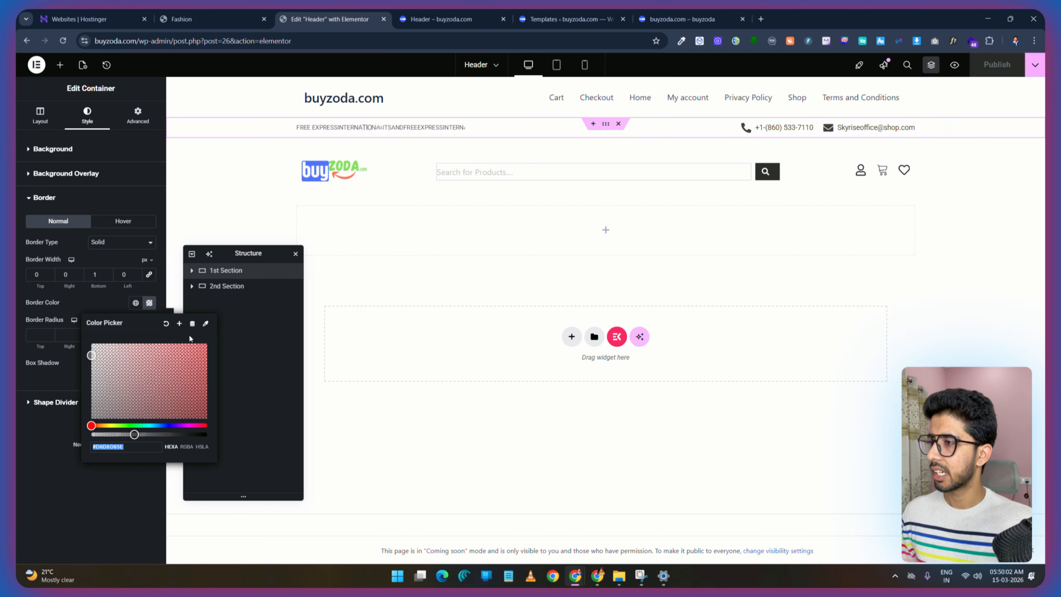
Step: Give the 2nd Section container a solid border with a 1 px width only along its bottom edge
click(226, 286)
click(87, 115)
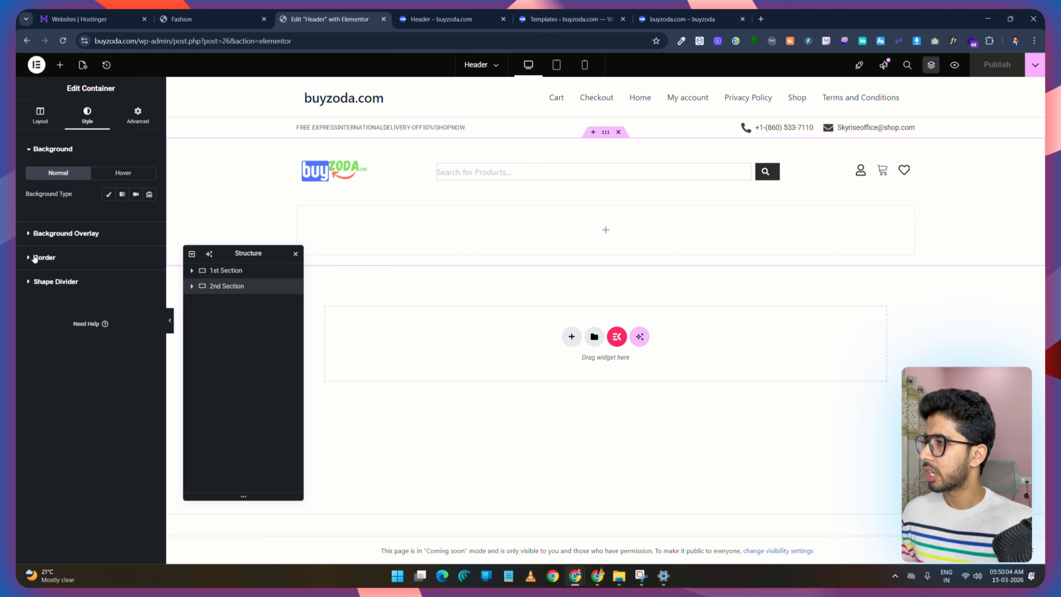
click(41, 256)
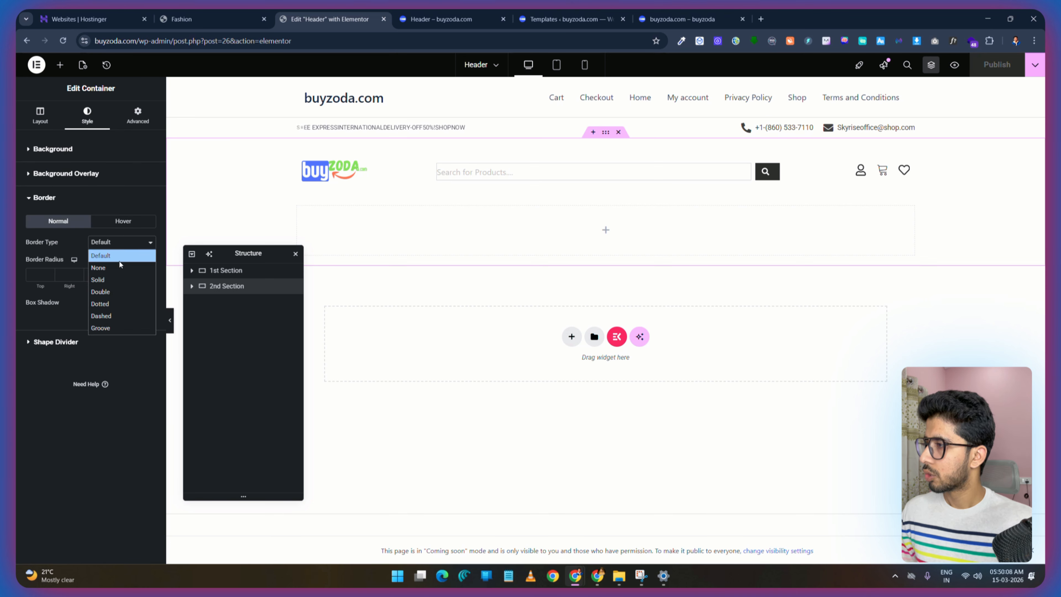
click(116, 279)
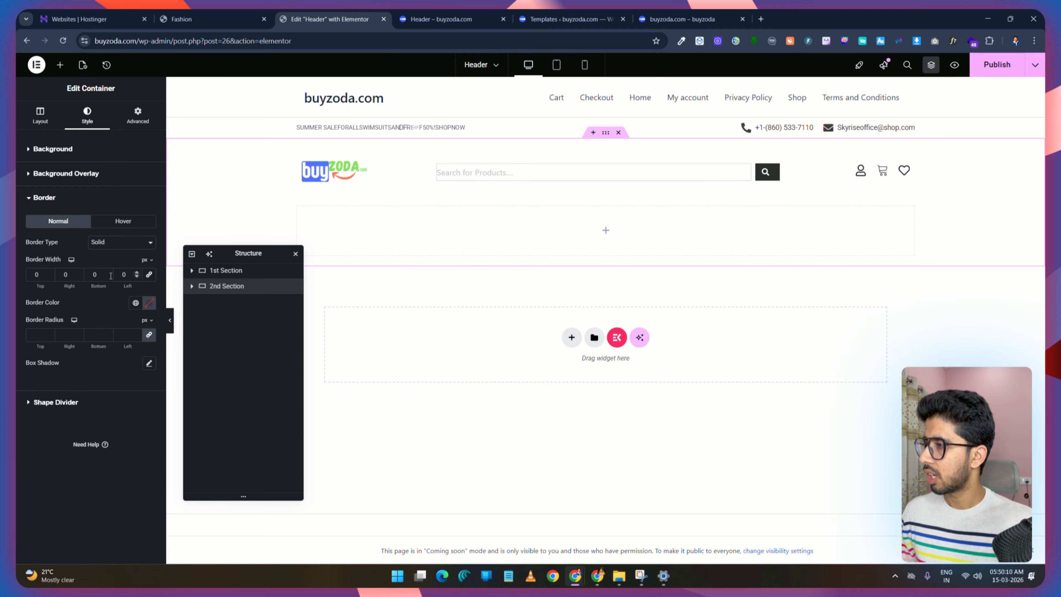
click(92, 274)
text(1)
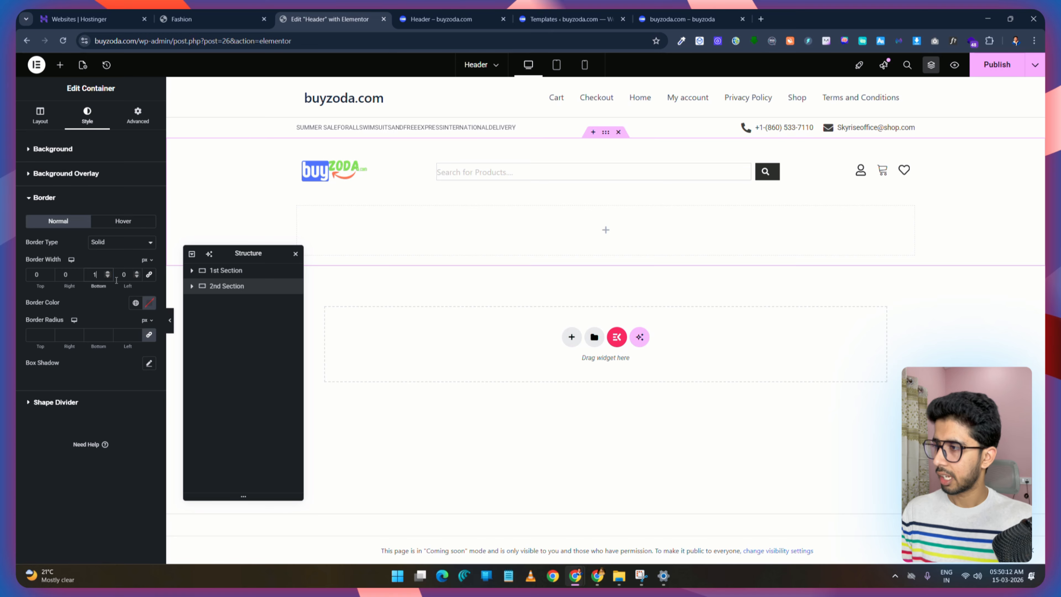
Step: Paste #D6D6D65E as the 2nd Section's border color and publish the header
click(150, 303)
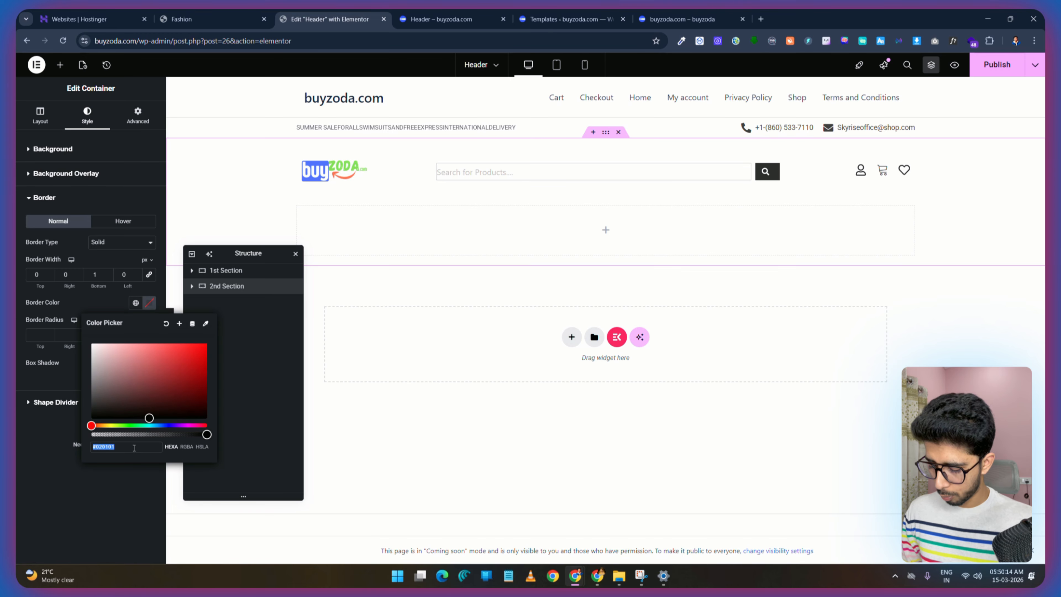
key(ctrl+v)
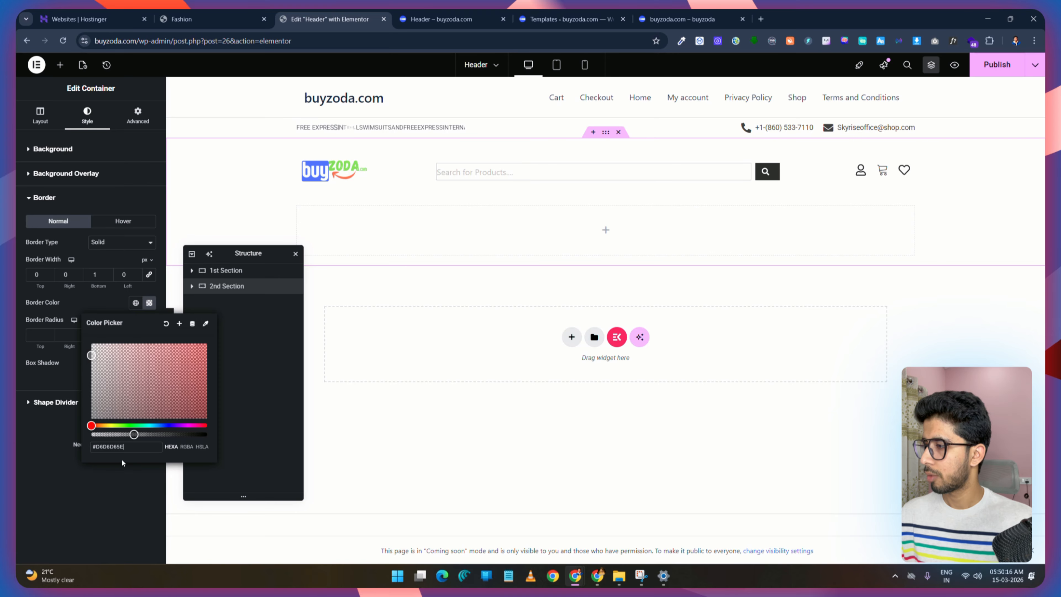
click(996, 65)
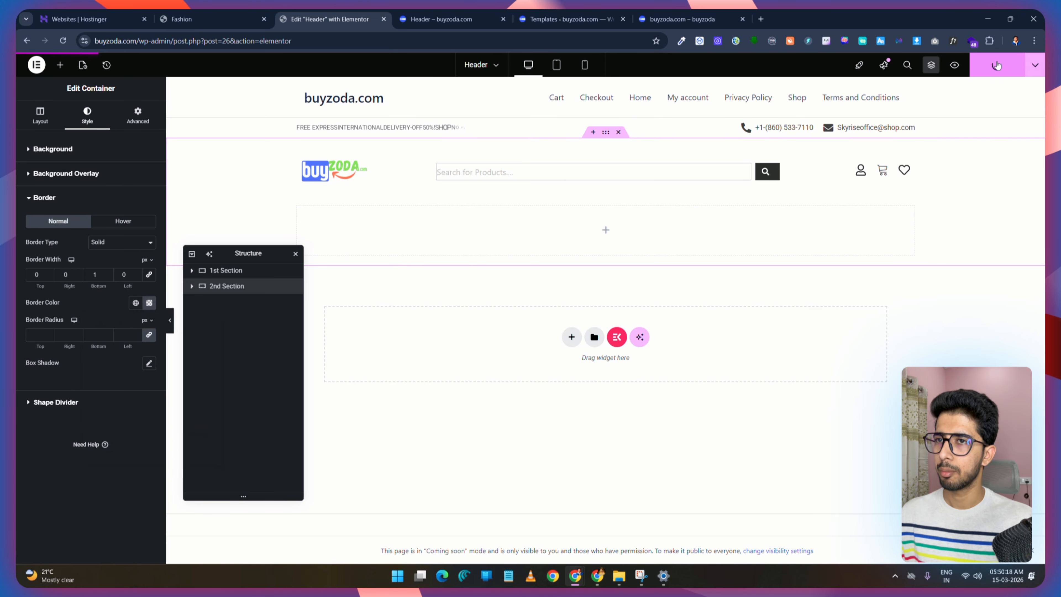
Step: Compare the 2nd Section's border and spacing in the header preview with the Fashion demo
click(437, 13)
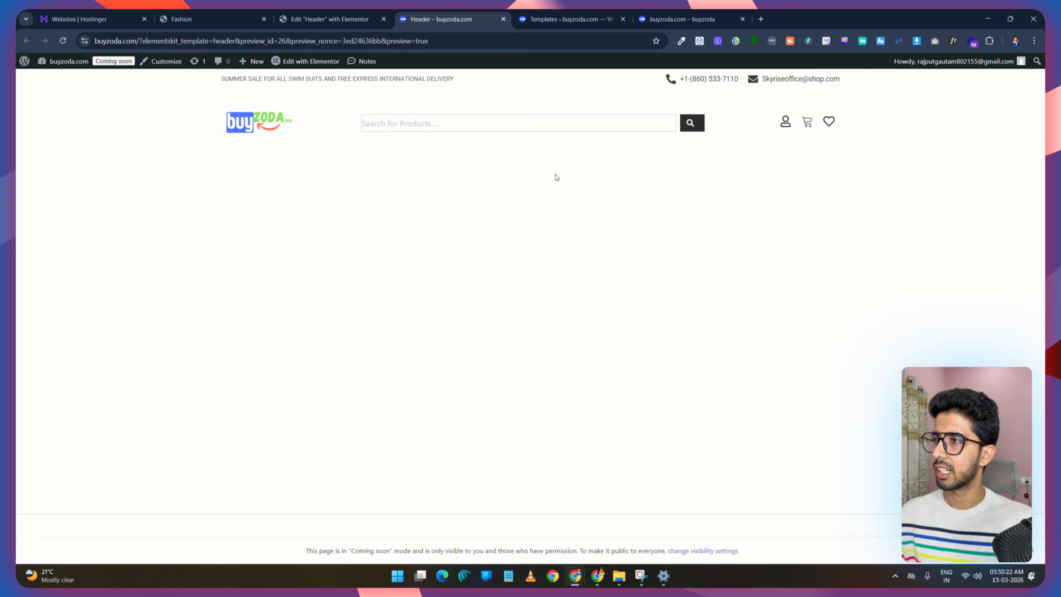
key(ctrl+2)
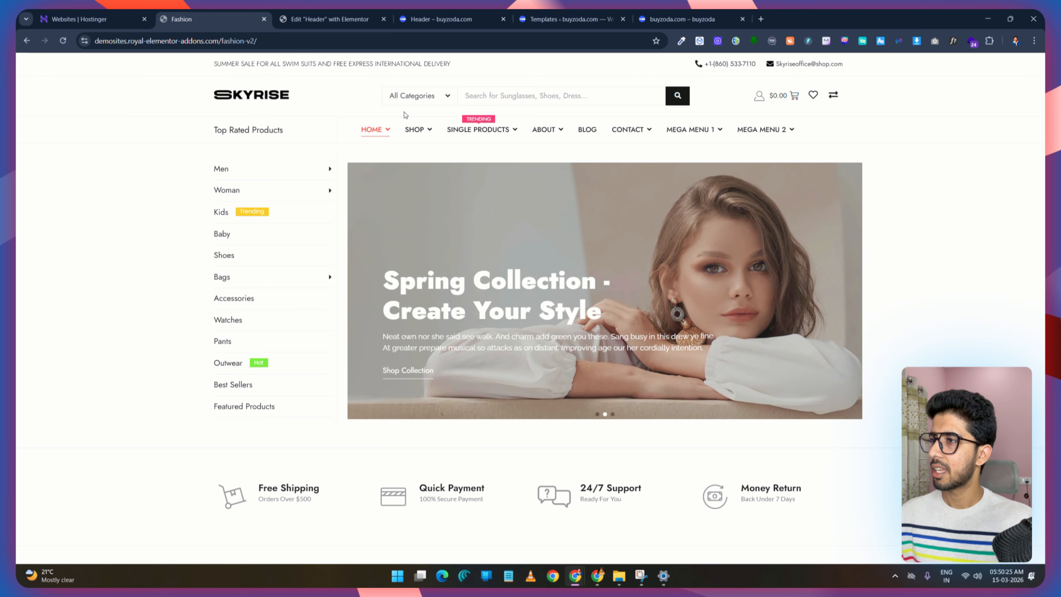
key(ctrl+3)
key(ctrl+4)
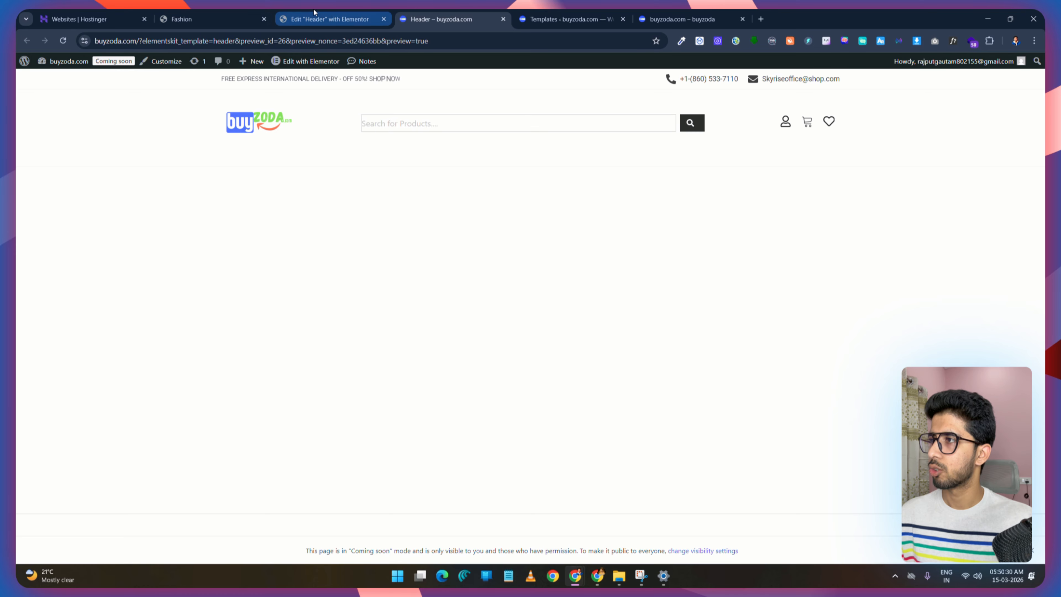
Step: Set the 2nd Section's padding to 0 px on all sides with the values unlinked, and check against the Fashion demo
click(326, 12)
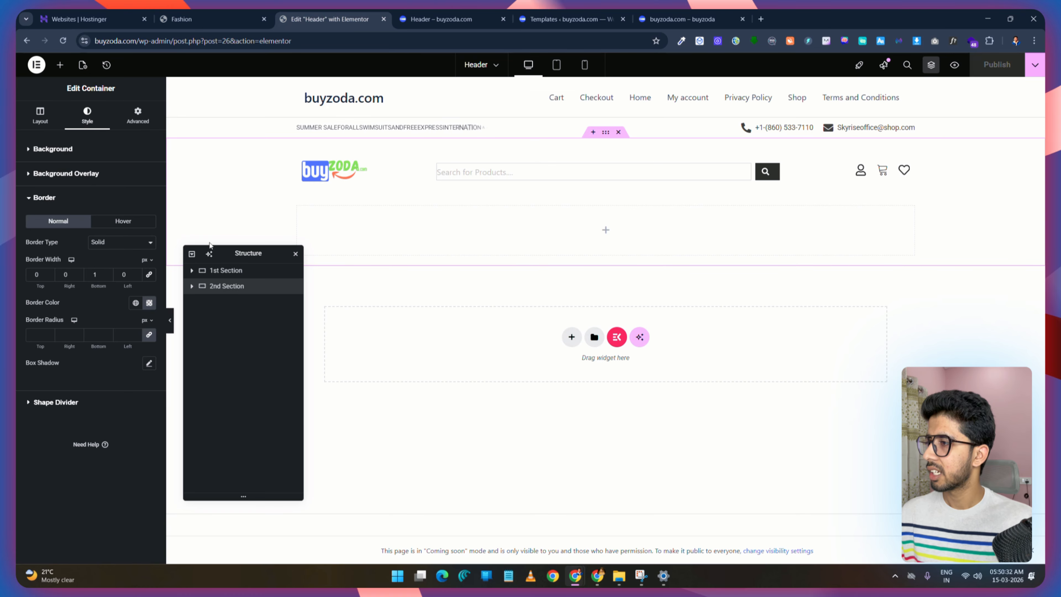
click(144, 121)
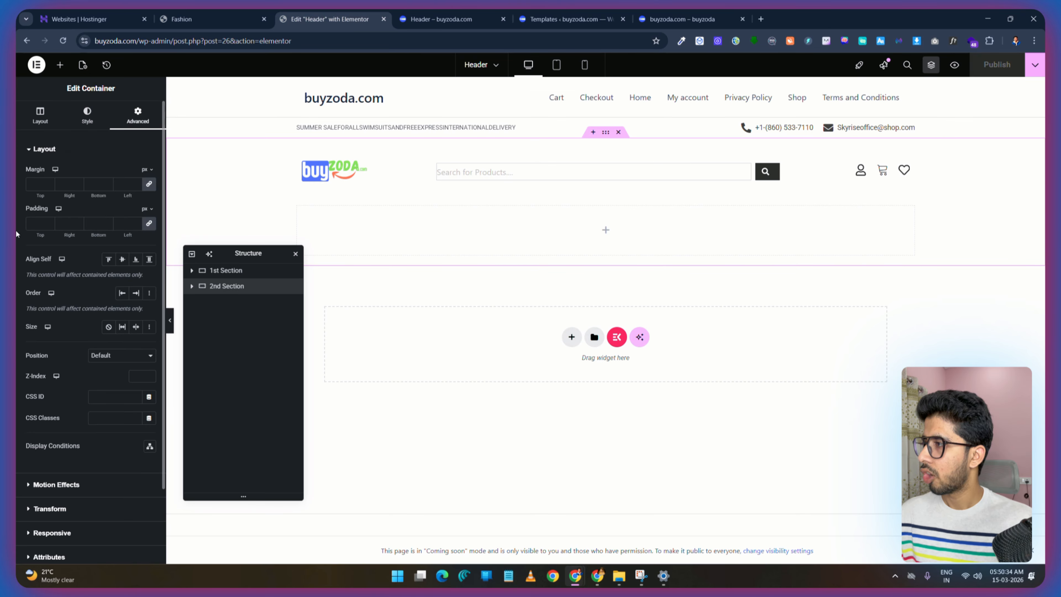
click(149, 224)
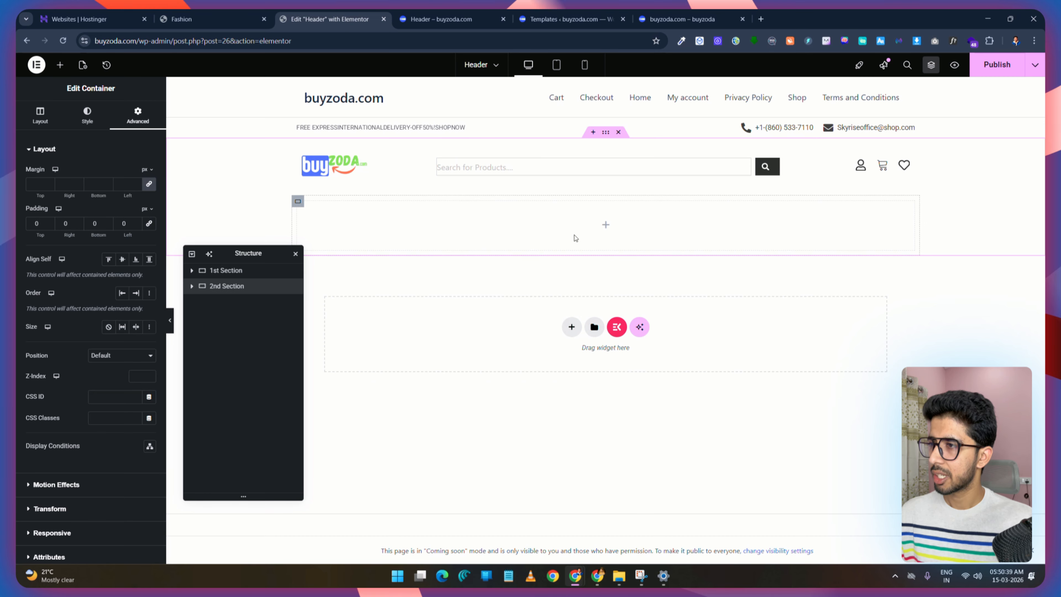
click(197, 19)
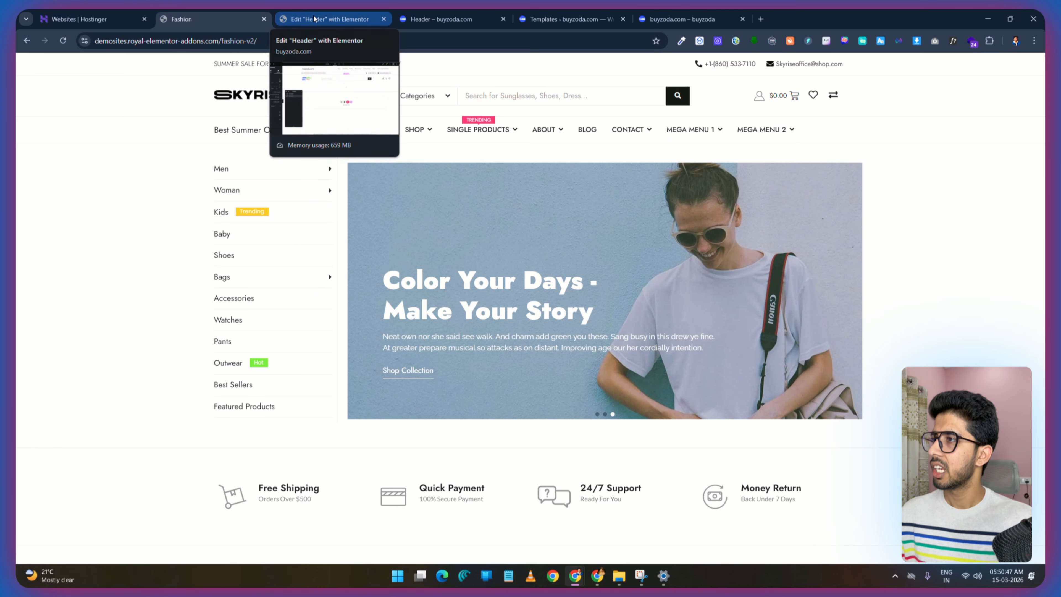
Step: Add a Divider widget between the up-Container and the down-Container in the header's 2nd Section
click(296, 17)
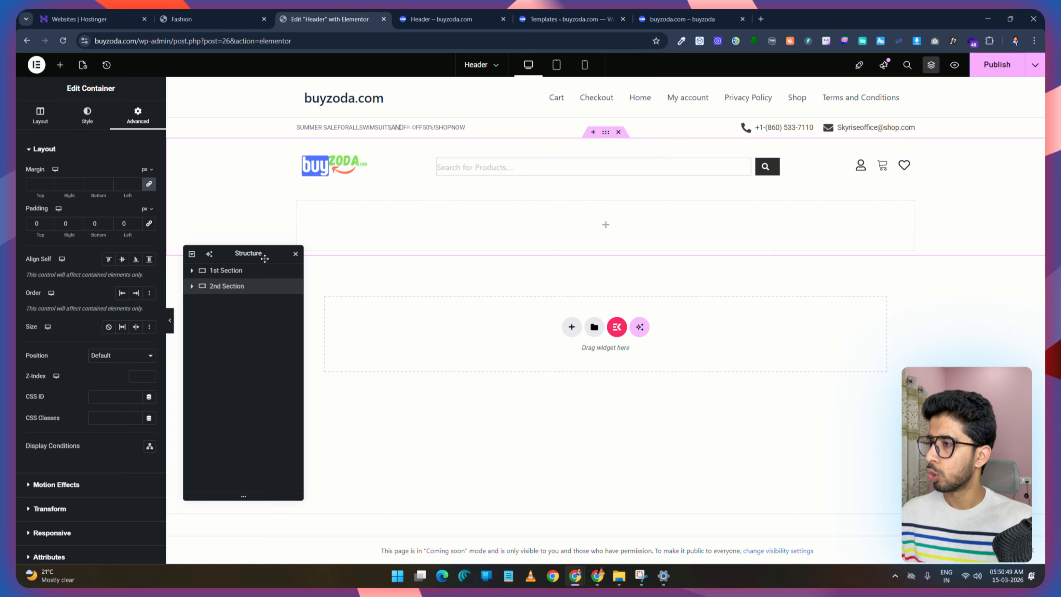
click(192, 287)
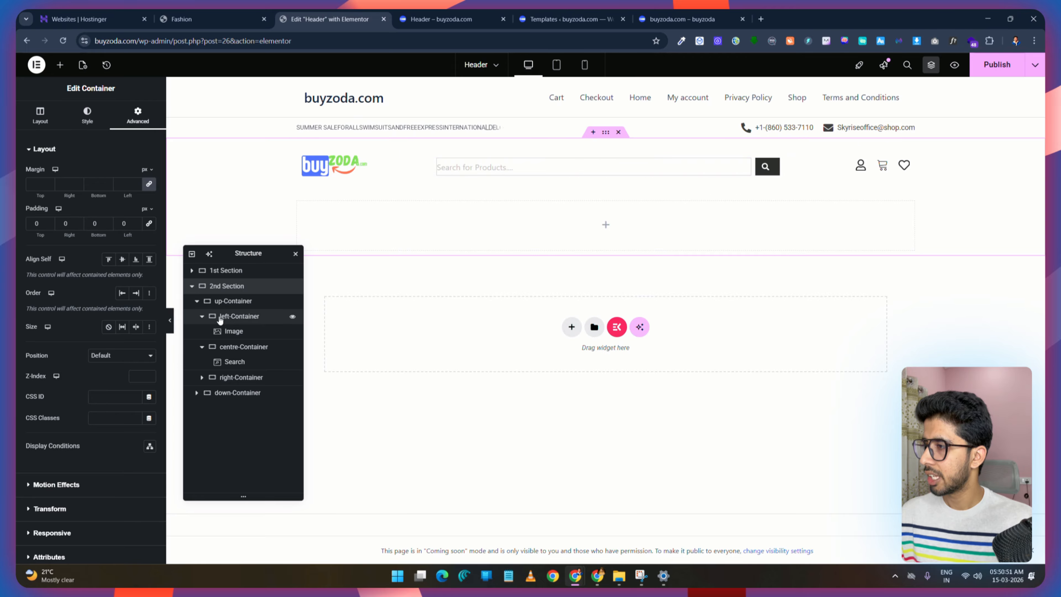
click(201, 317)
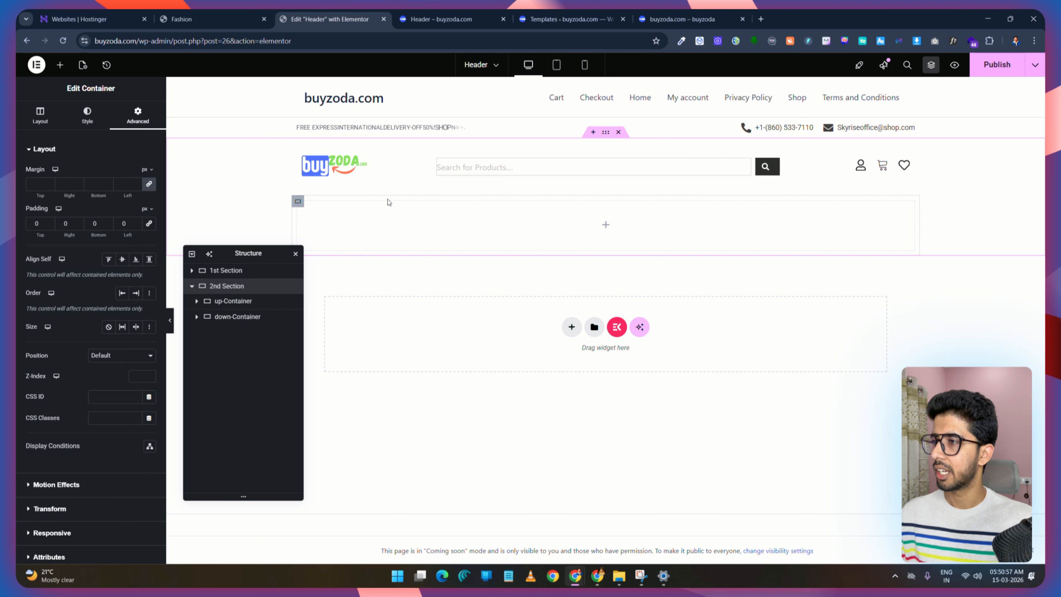
click(60, 65)
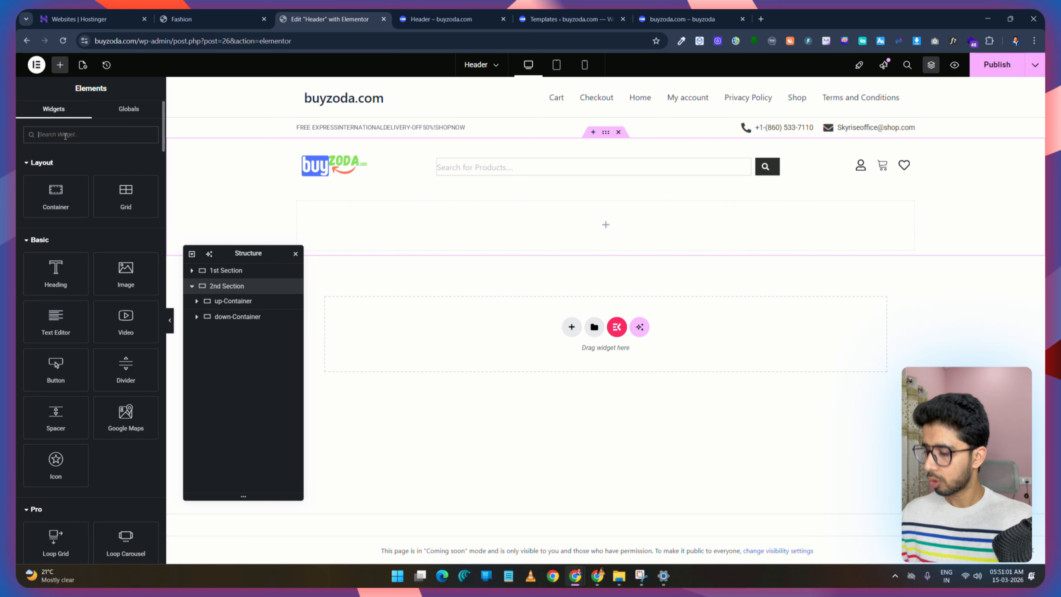
text(divi)
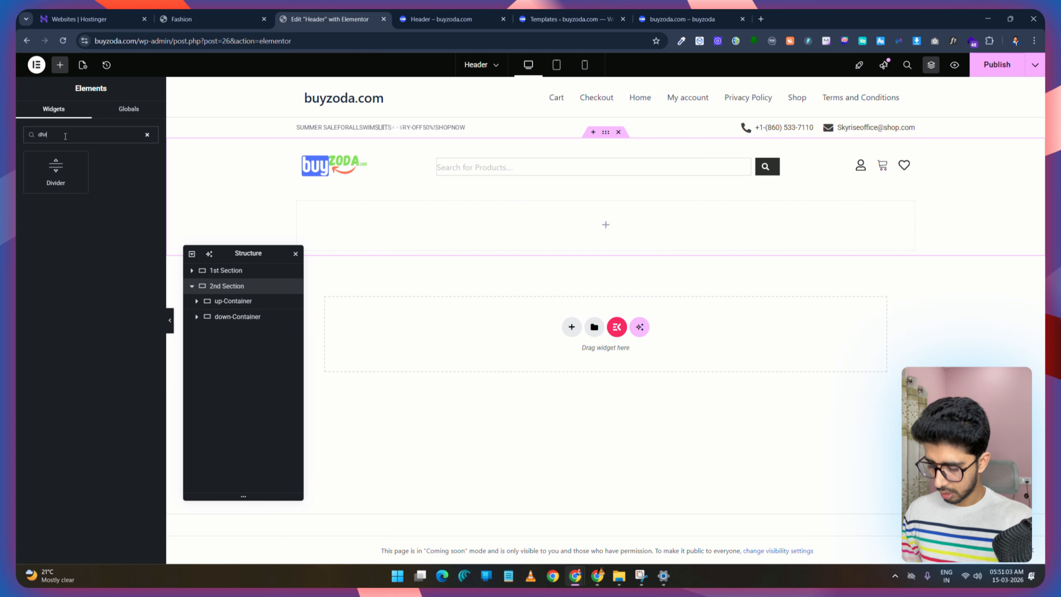
drag(56, 180, 537, 202)
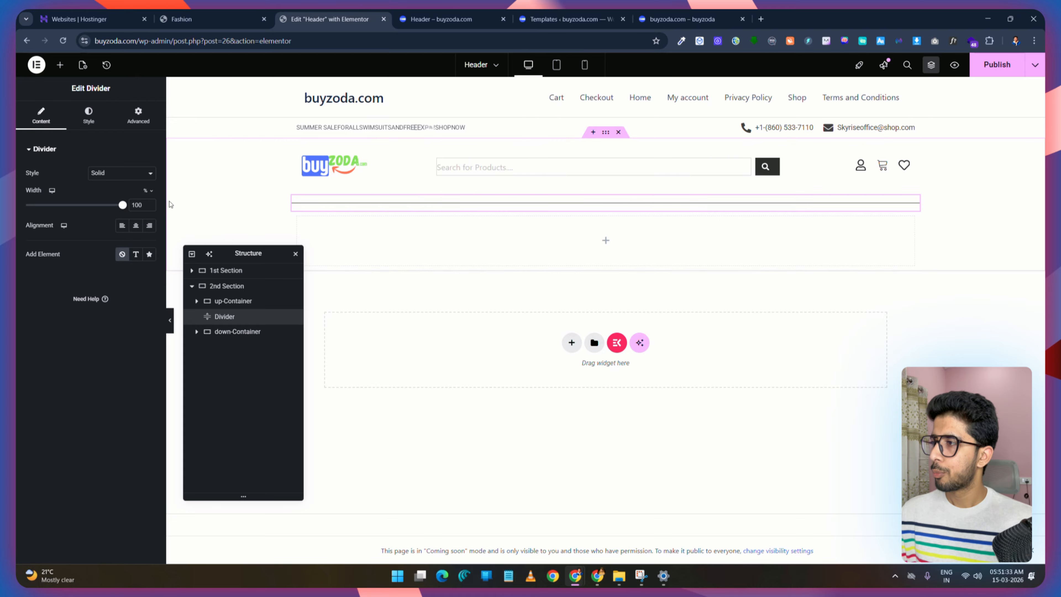
Step: Set the 2nd Section's content width to Full Width with a width of 100%
click(235, 288)
click(40, 113)
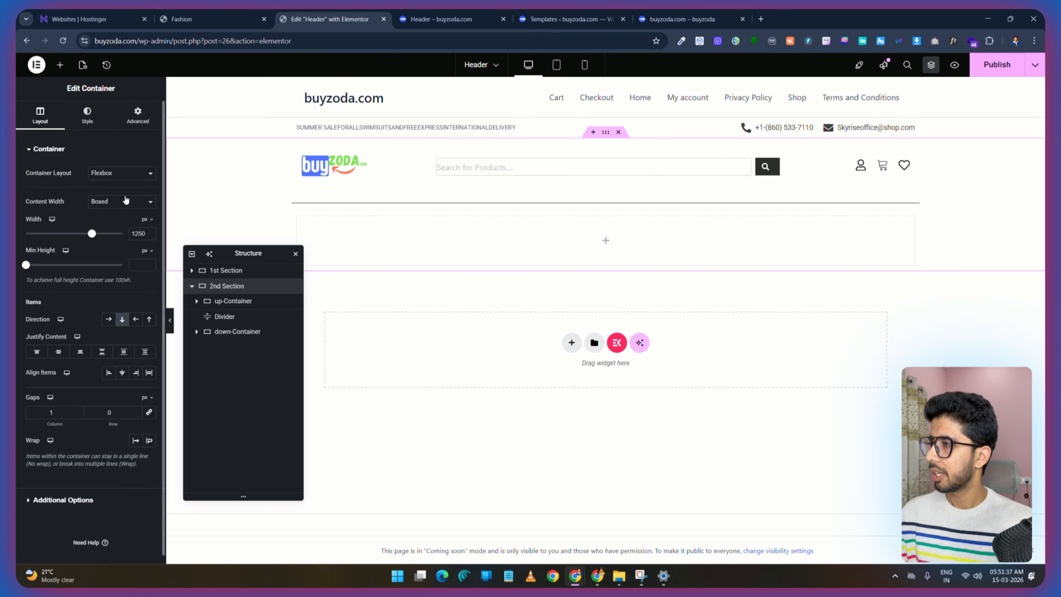
click(104, 226)
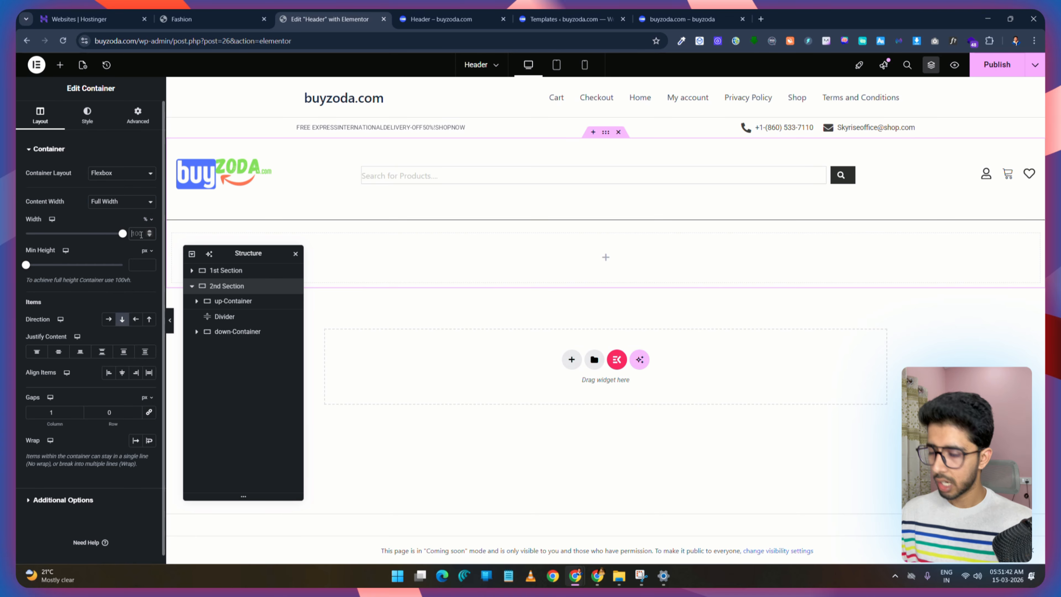
text(100)
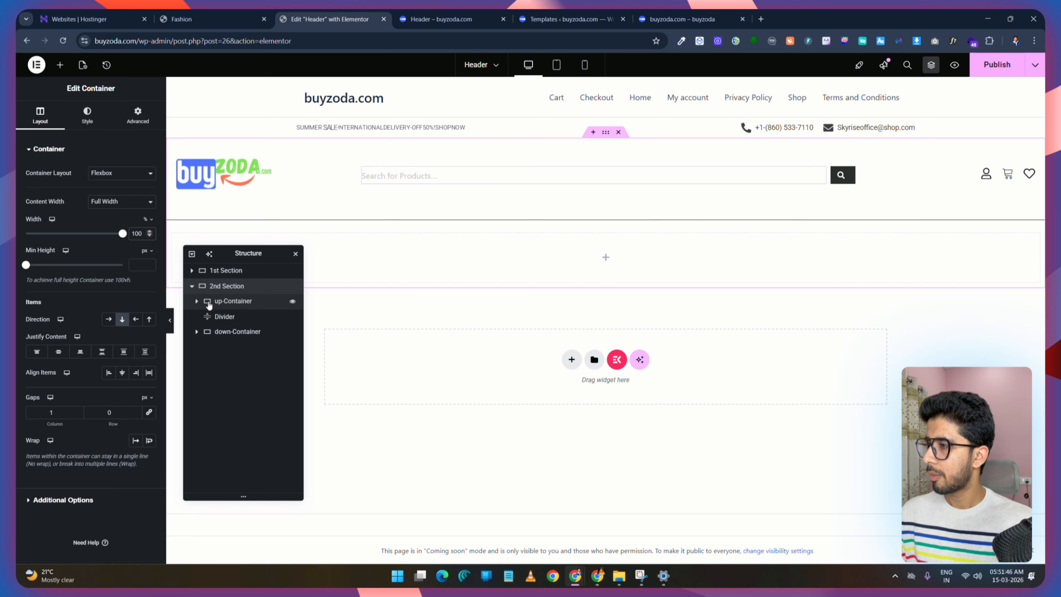
Step: Set the up-Container's content width to Boxed at 1250 px
click(241, 303)
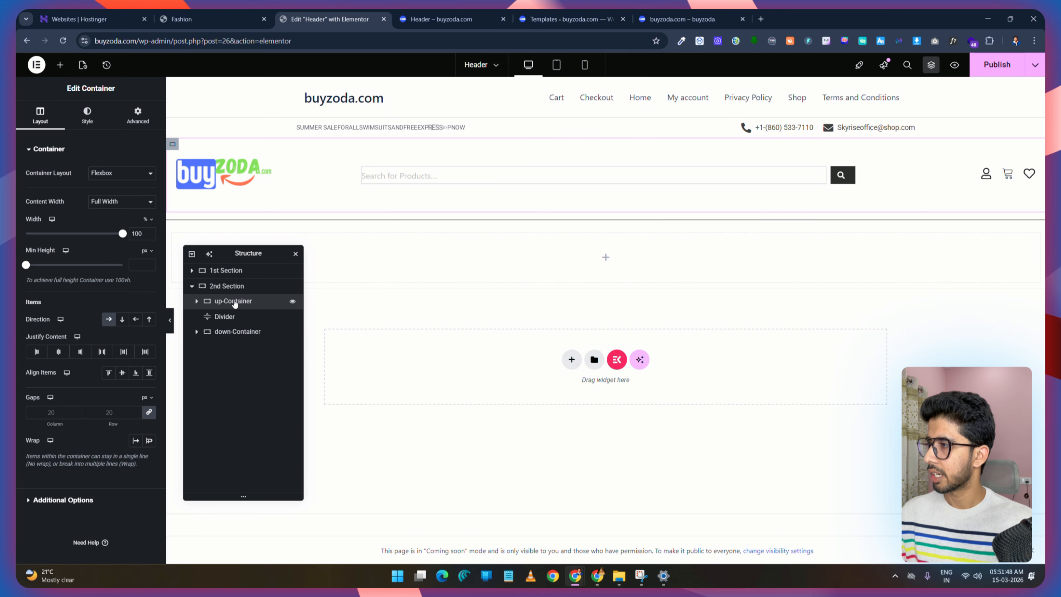
click(119, 215)
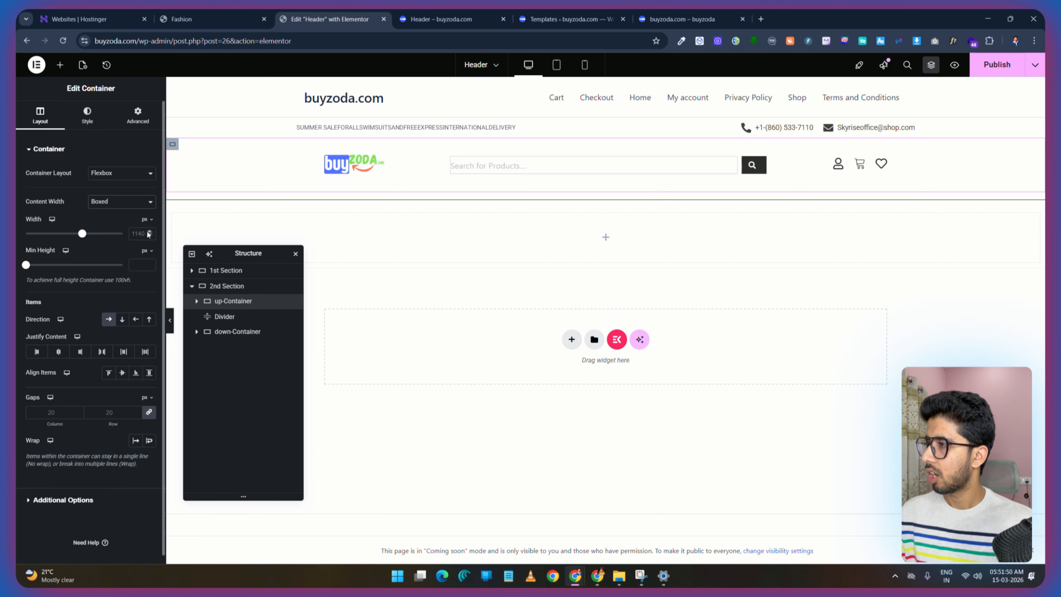
text(1250)
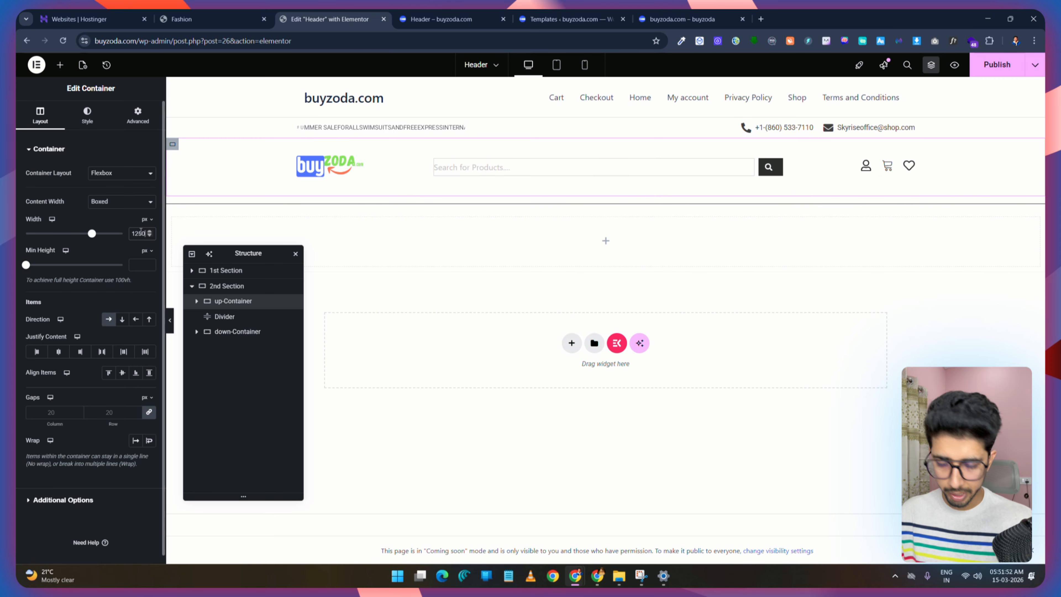
Step: Set the down-Container's content width to Boxed at 1250 px
click(233, 332)
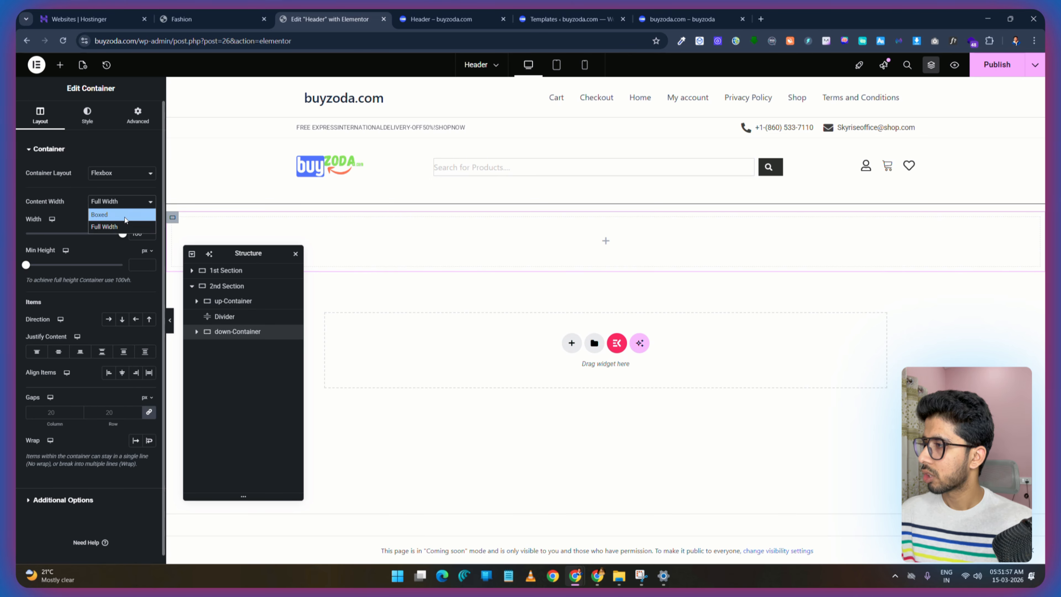
click(124, 214)
click(143, 233)
text(125)
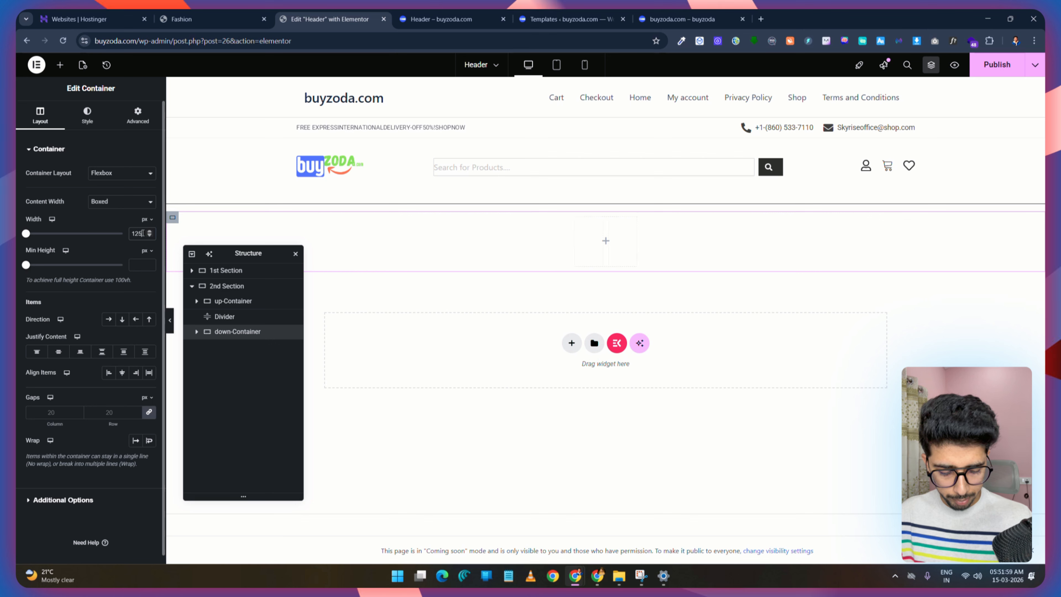
text(0)
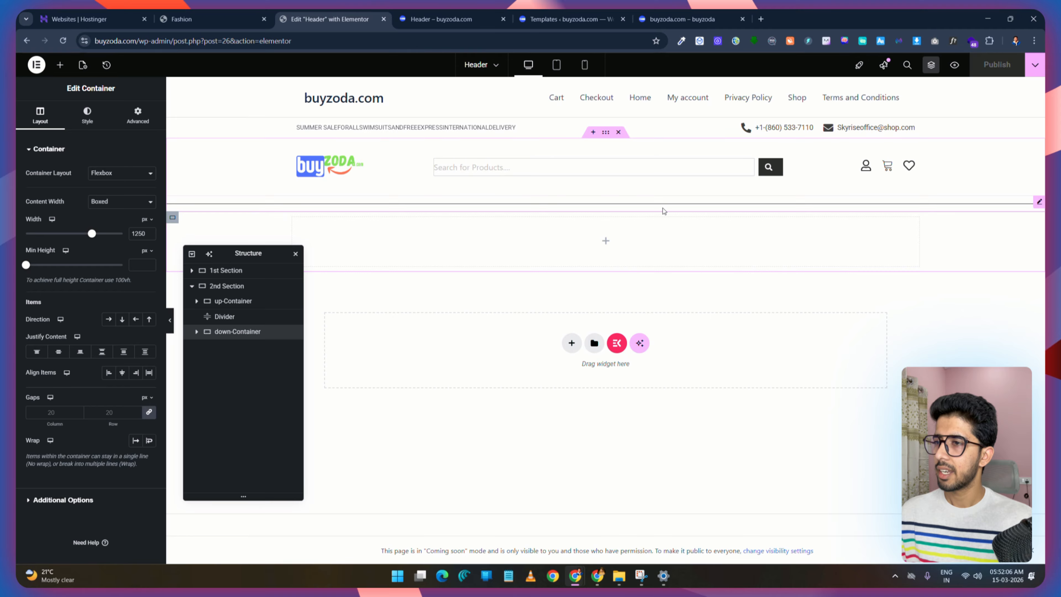
Step: Set the Divider's color to #D6D6D65E, publish the header and check the line in the header preview
click(675, 205)
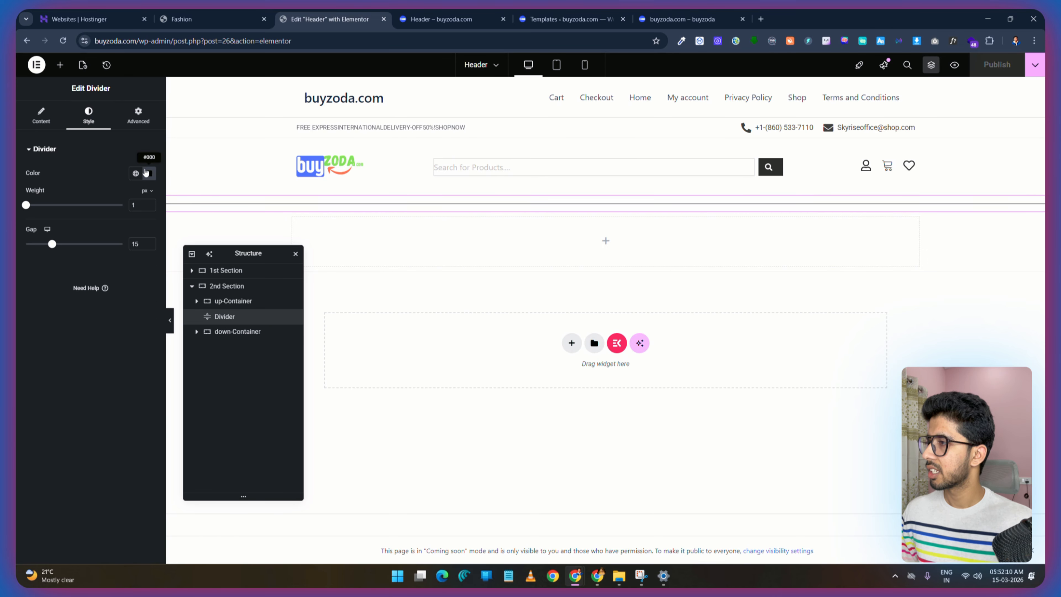
click(146, 172)
text(#D6D6D65E)
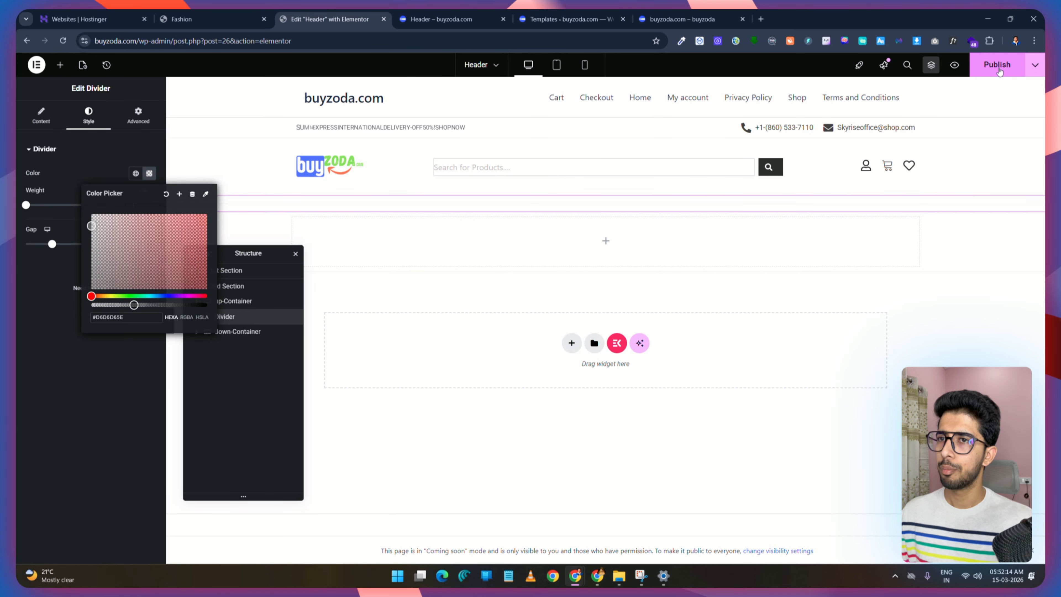
click(988, 75)
click(449, 18)
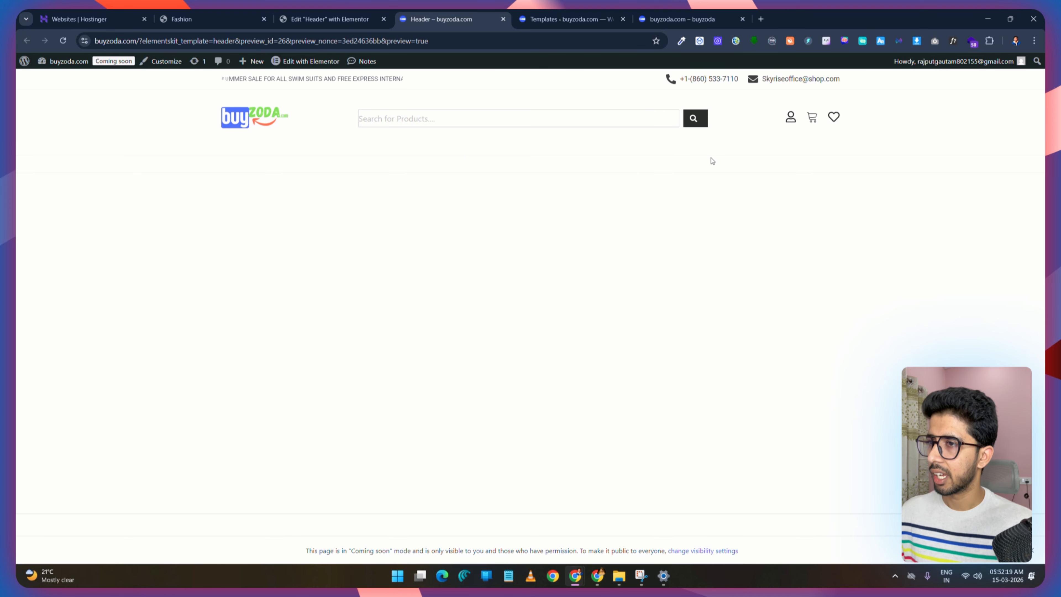
Step: Reduce the Divider's gap to 2 and compare the spacing with the Fashion demo
click(329, 19)
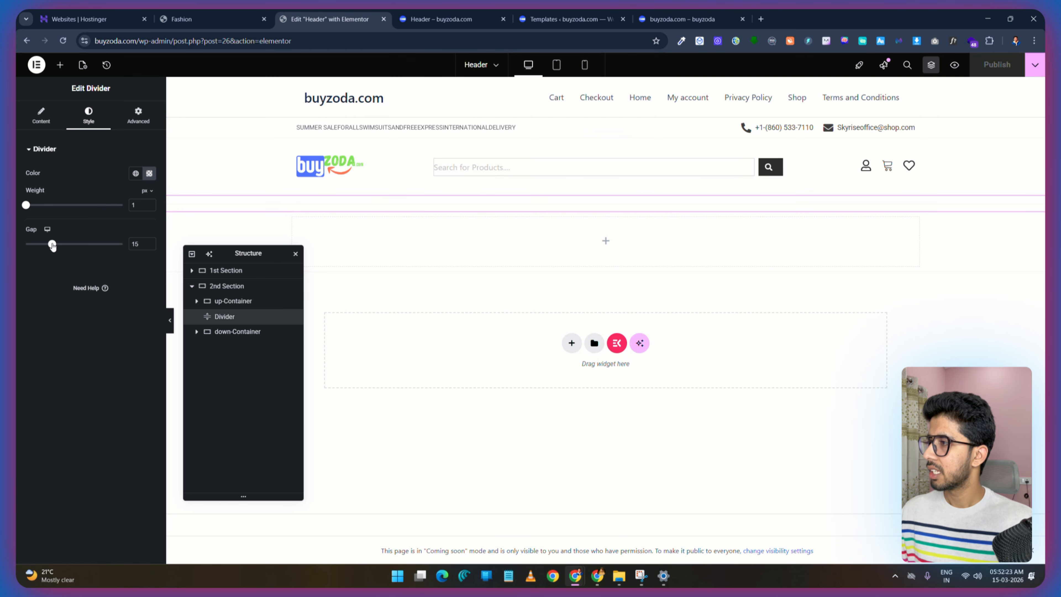
drag(53, 246, 16, 247)
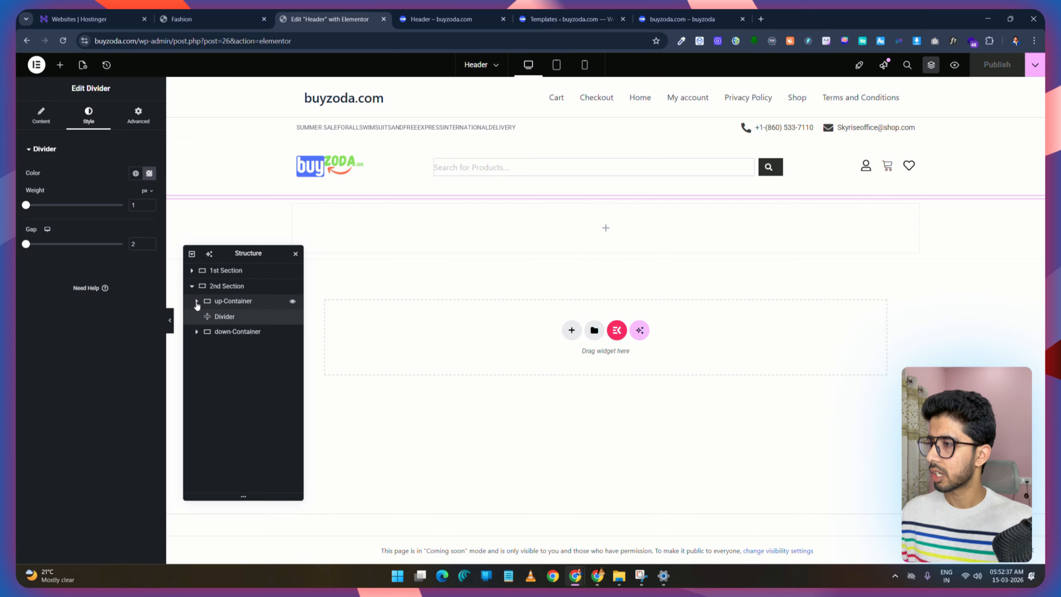
click(188, 18)
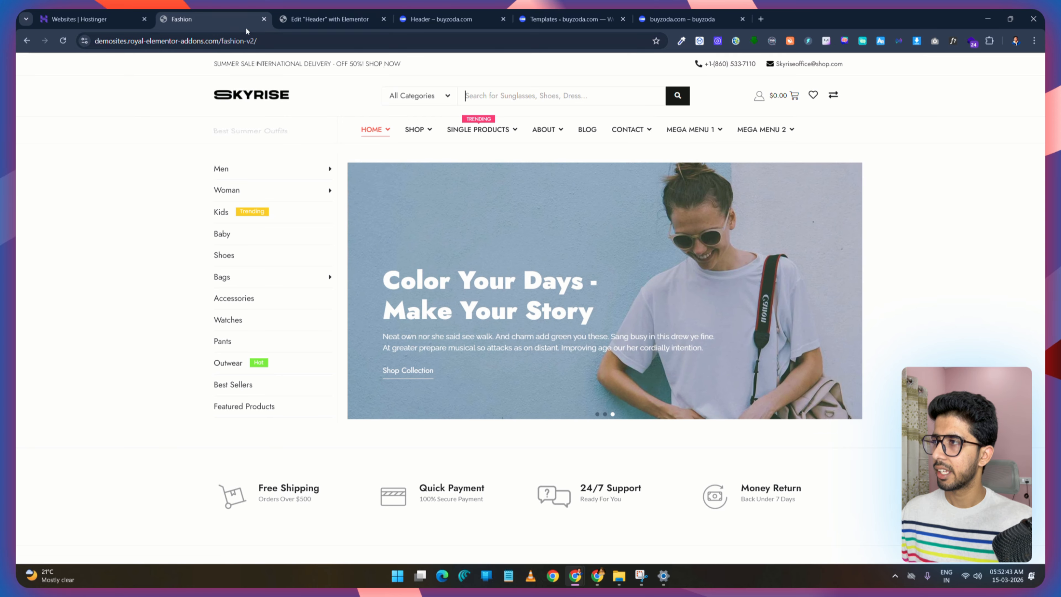
Step: Add a container inside the down-Container, set its width to 20% and duplicate it
click(339, 13)
click(60, 65)
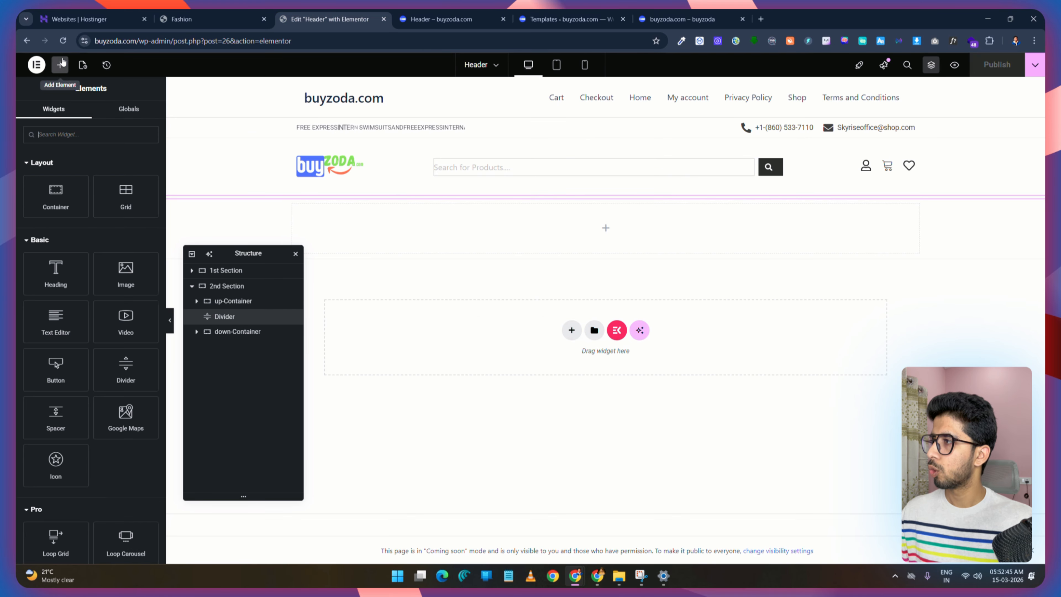
drag(47, 194, 515, 227)
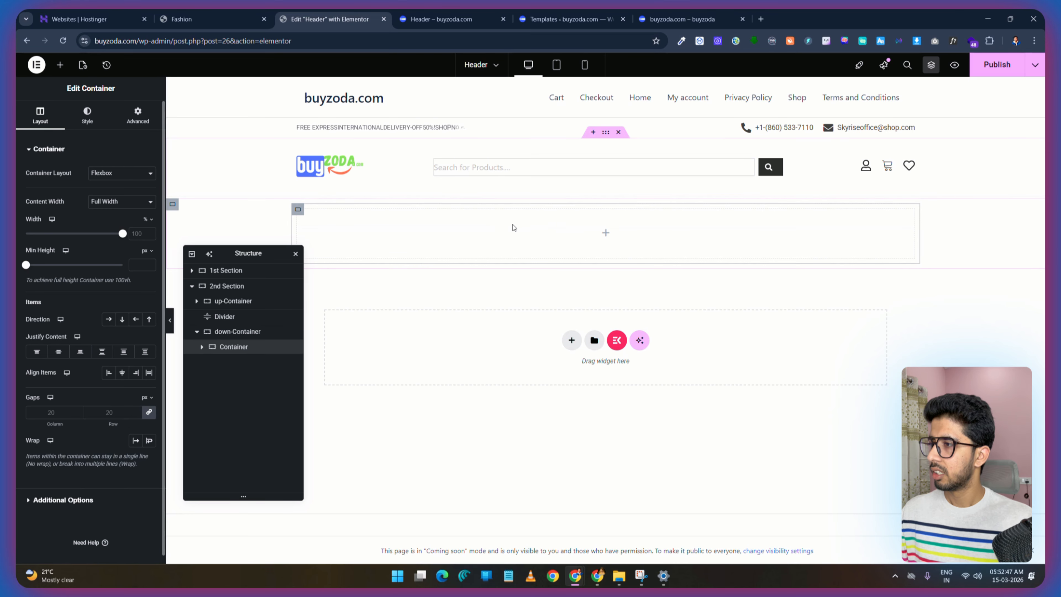
click(138, 233)
text(2)
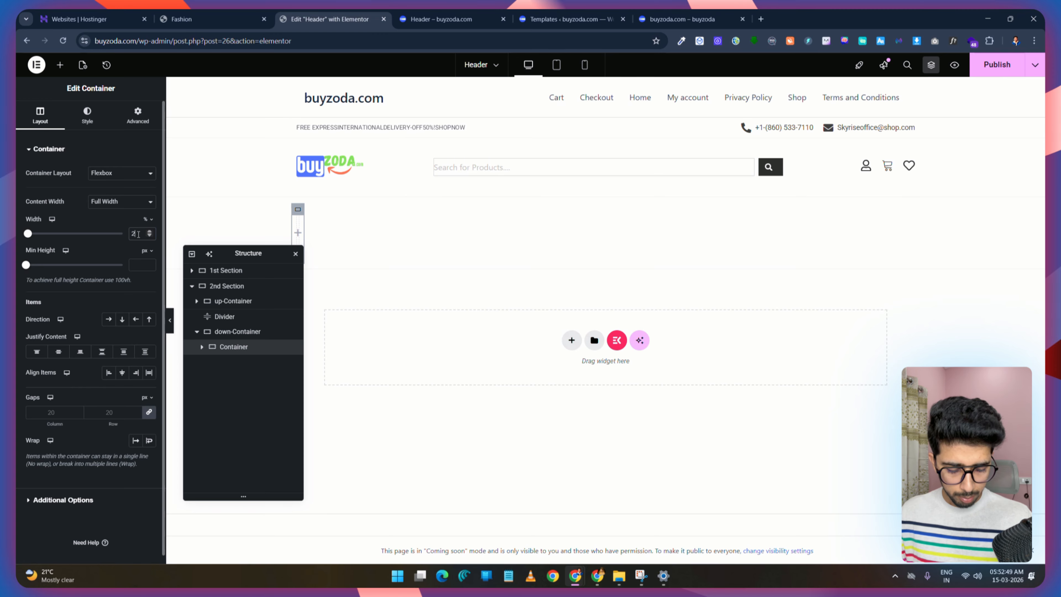
text(0)
right_click(332, 227)
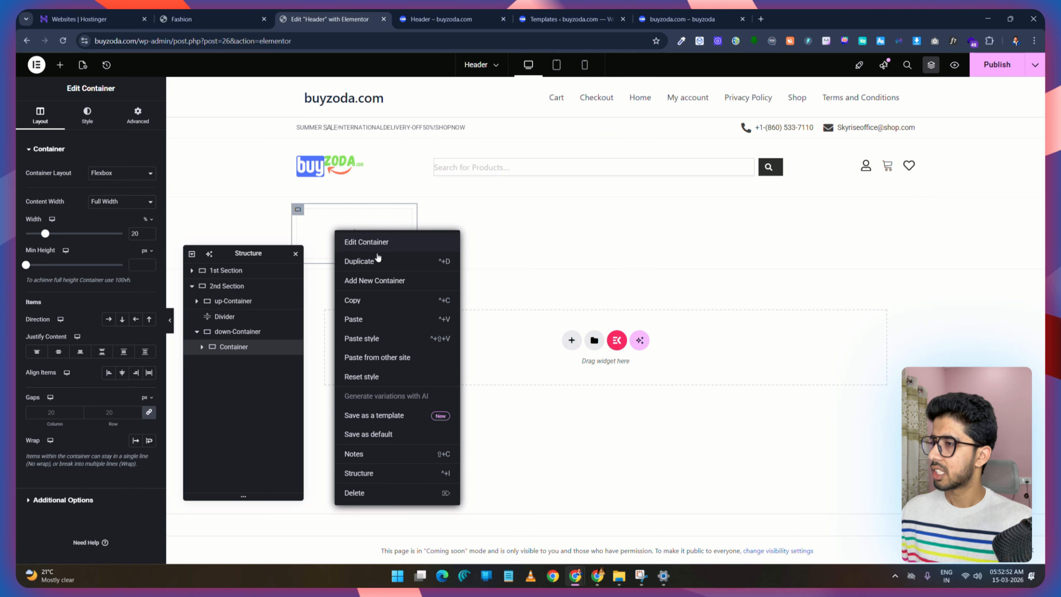
click(385, 259)
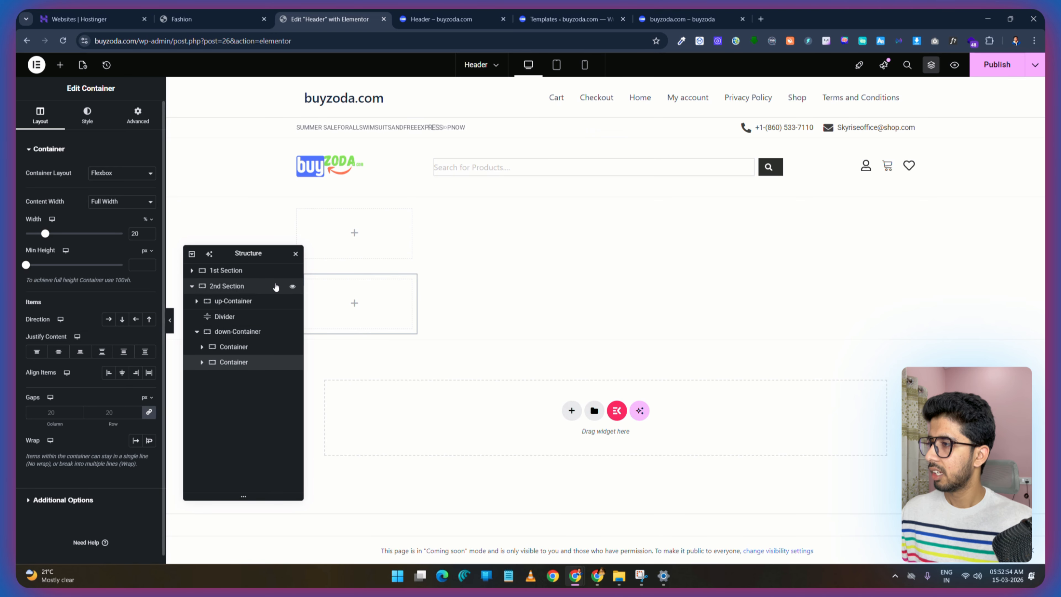
Step: Set the down-Container's direction to a horizontal row and its second inner container's width to 80%
click(235, 333)
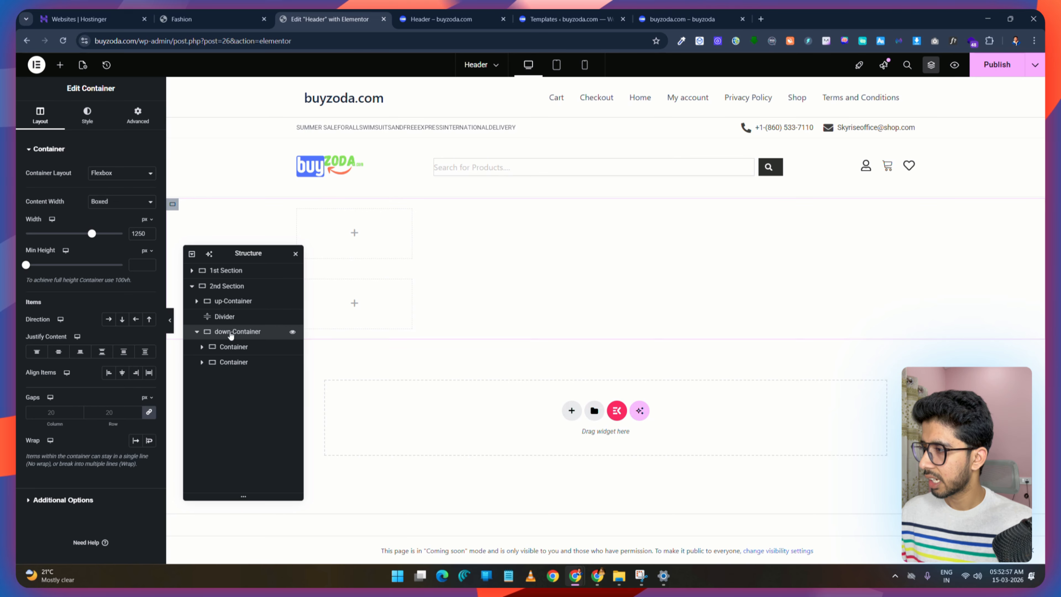
click(108, 319)
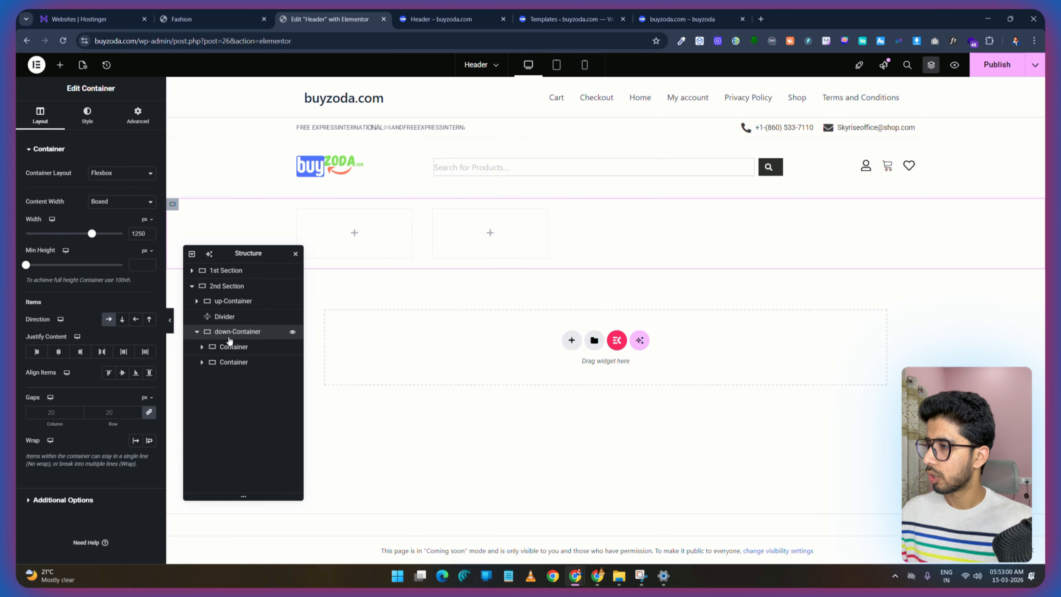
click(237, 362)
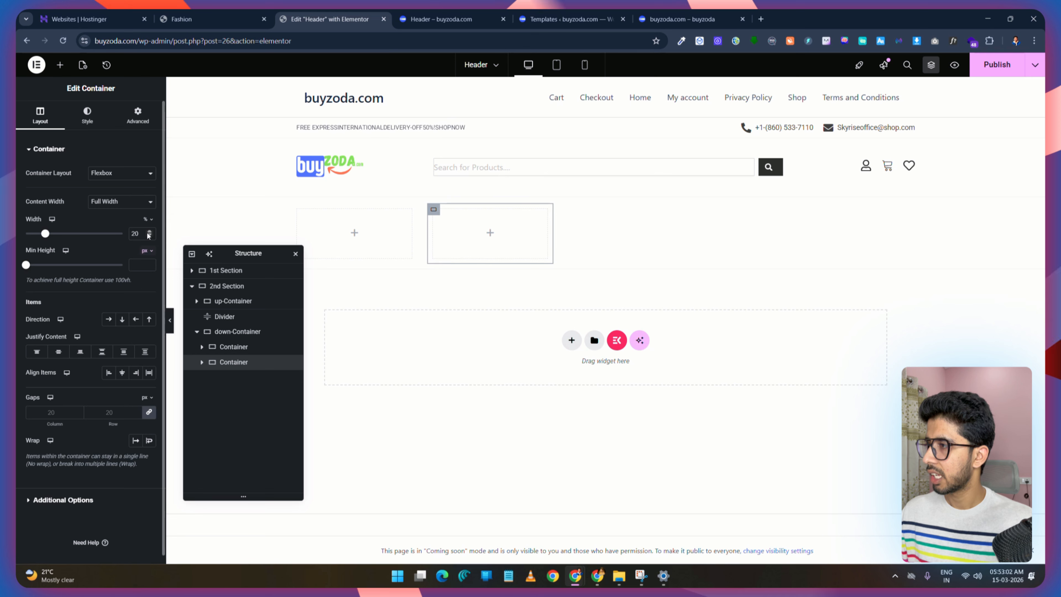
text(80)
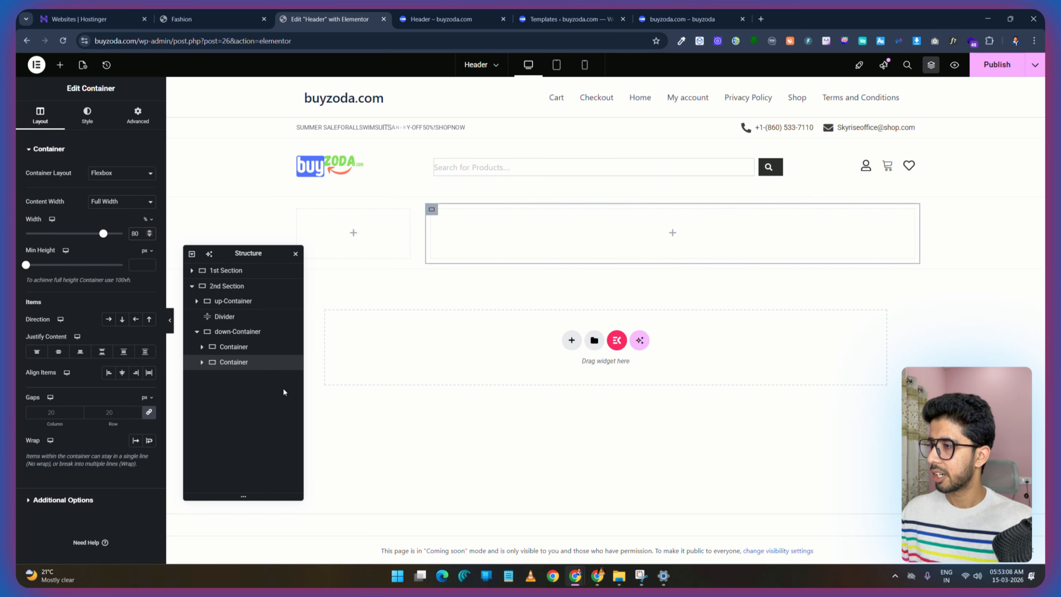
Step: Rename the down-Container's two inner containers left-Container and right-Container, and check the menu row on the Fashion demo
double_click(222, 347)
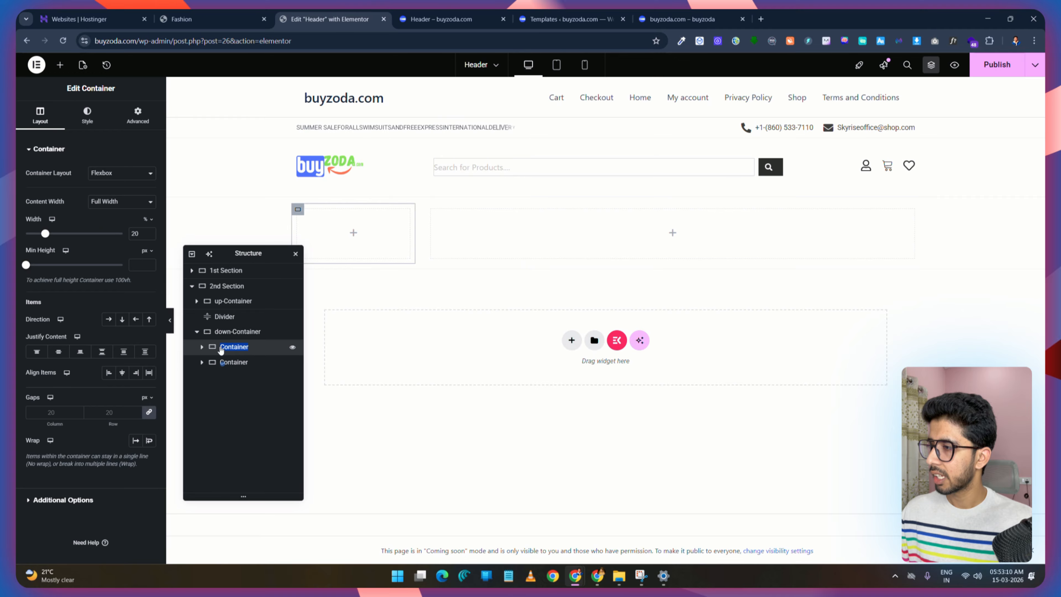
click(220, 347)
text(left-)
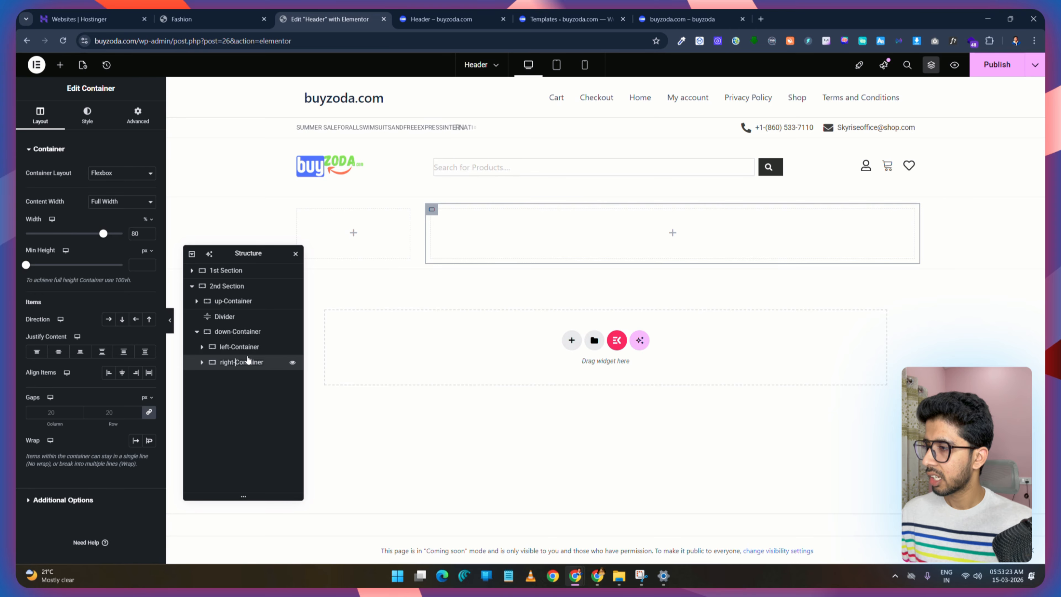
click(197, 333)
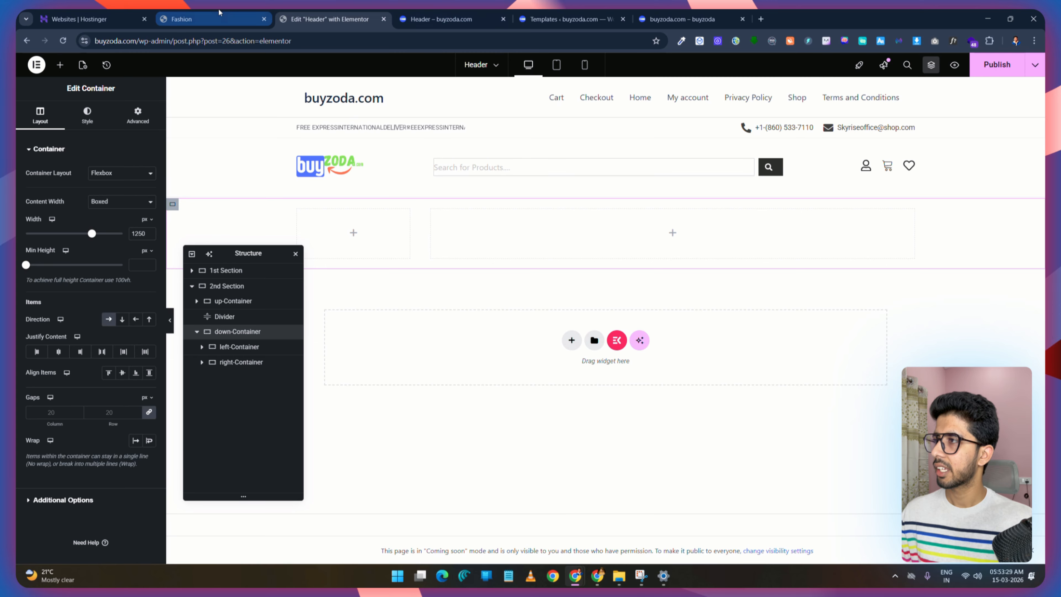
click(196, 19)
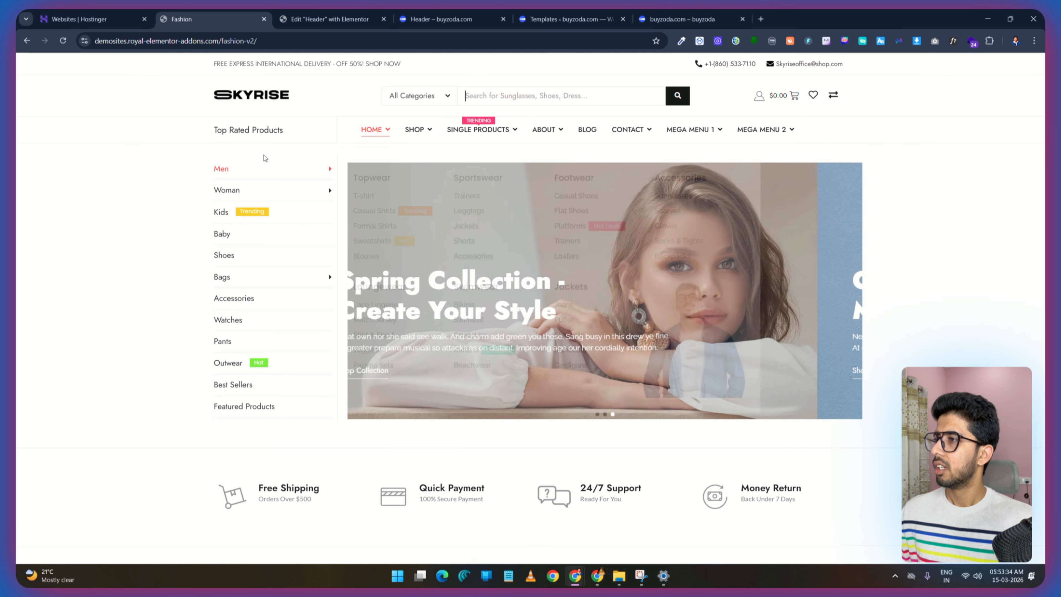
click(328, 13)
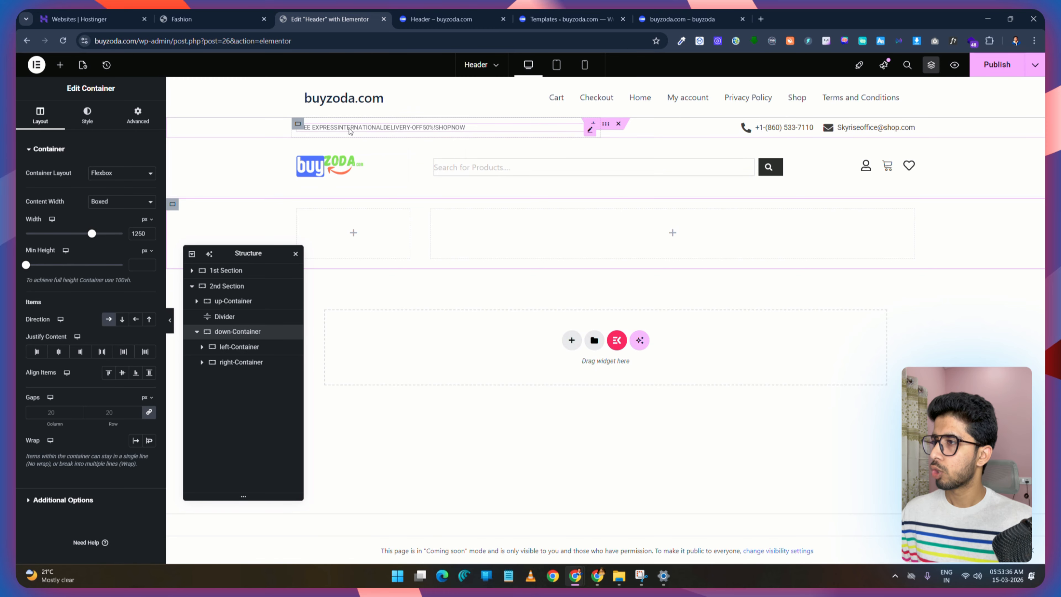
Step: Copy the top bar's Animated Headline and paste it into the left-Container
right_click(350, 132)
click(352, 236)
right_click(351, 236)
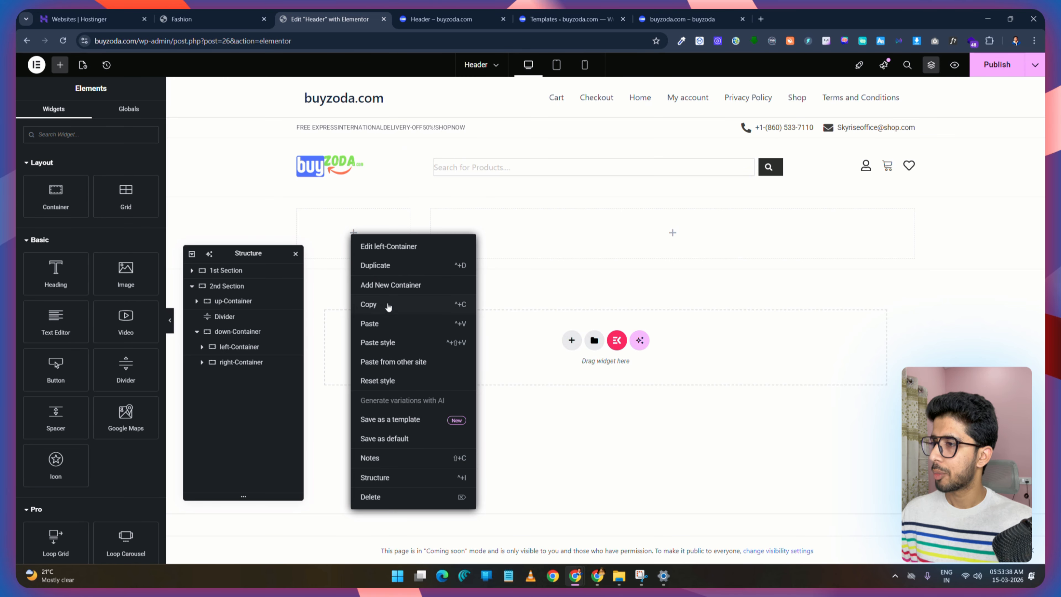
click(384, 324)
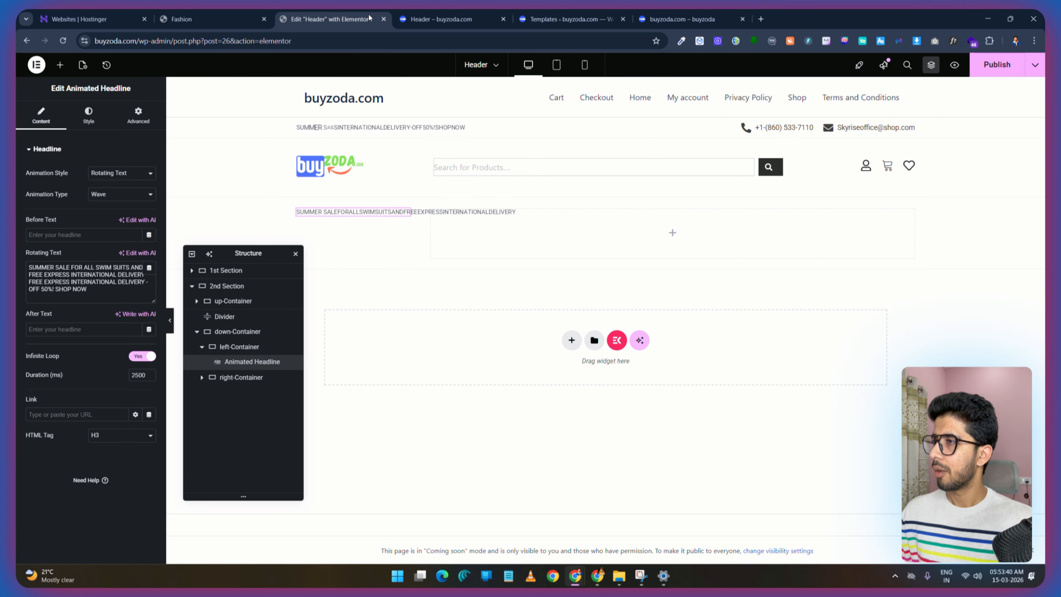
Step: Replace the pasted headline's rotating text with the lines Featured Style and Top Rated Products, following the Fashion demo
click(187, 18)
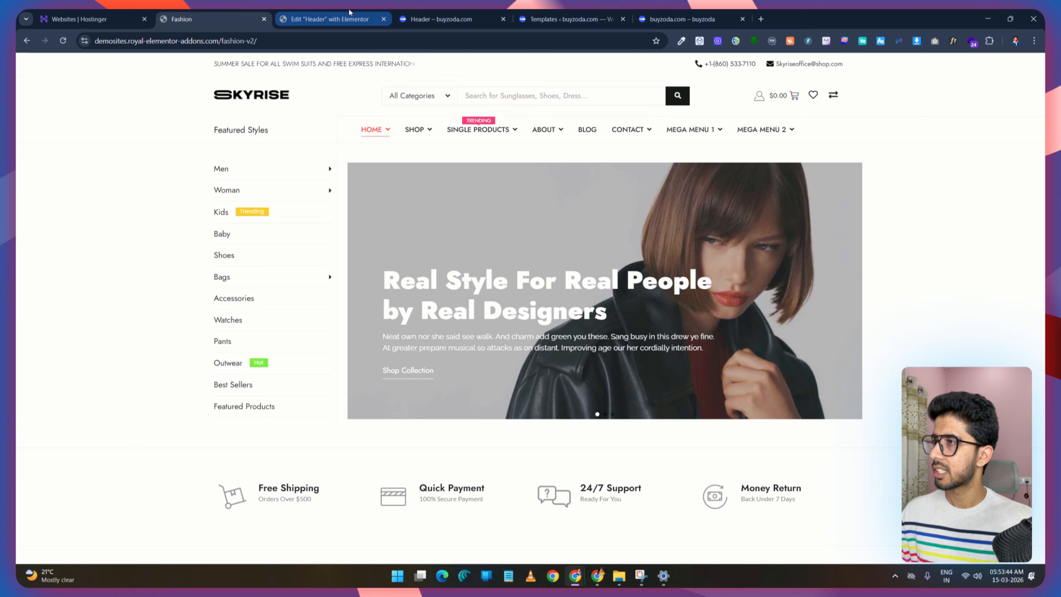
click(330, 19)
drag(98, 292, 26, 266)
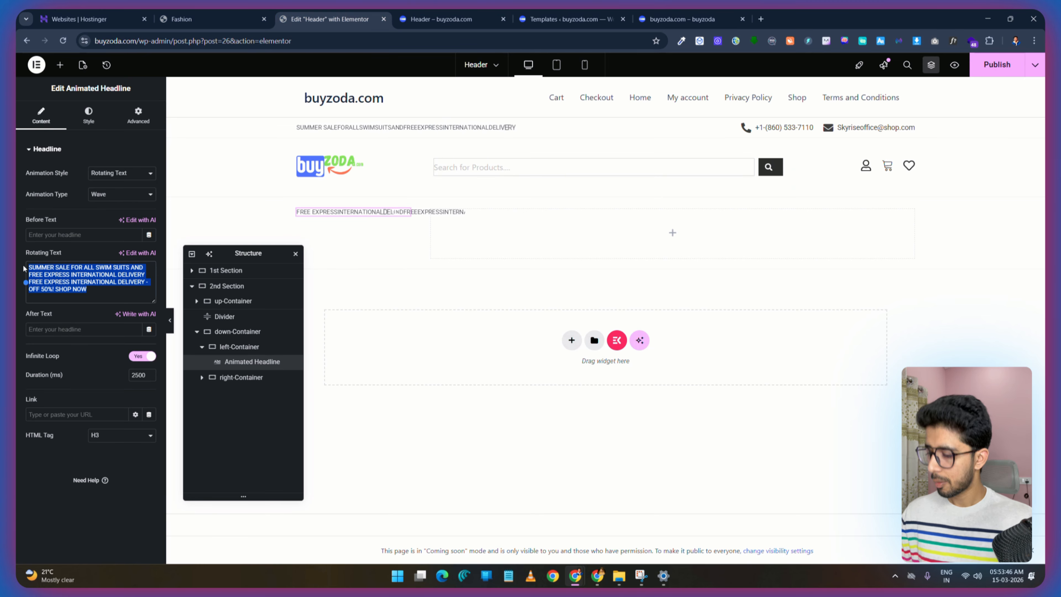
text(Featured Style)
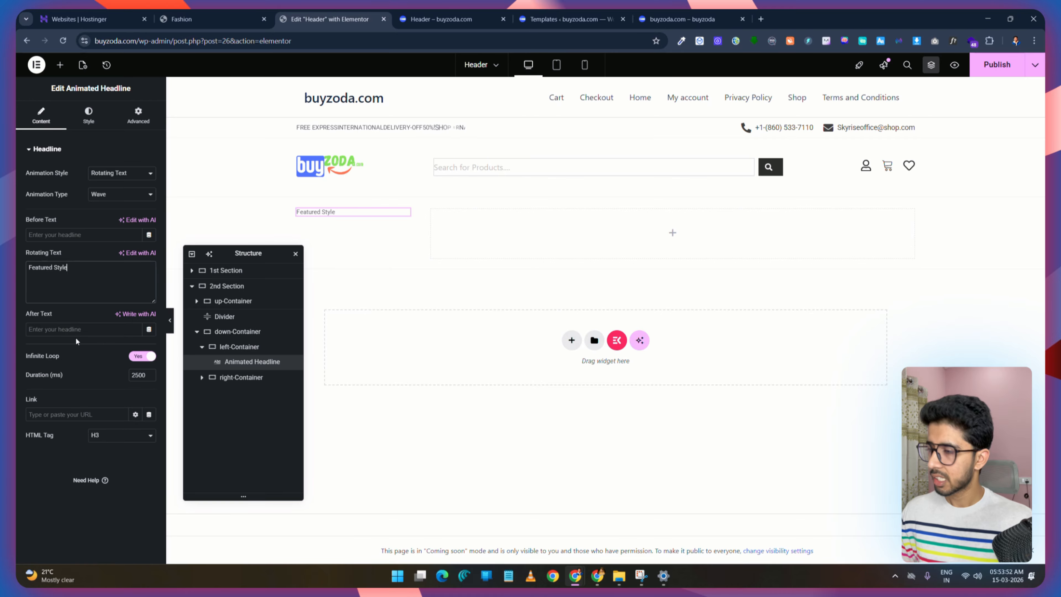
click(182, 19)
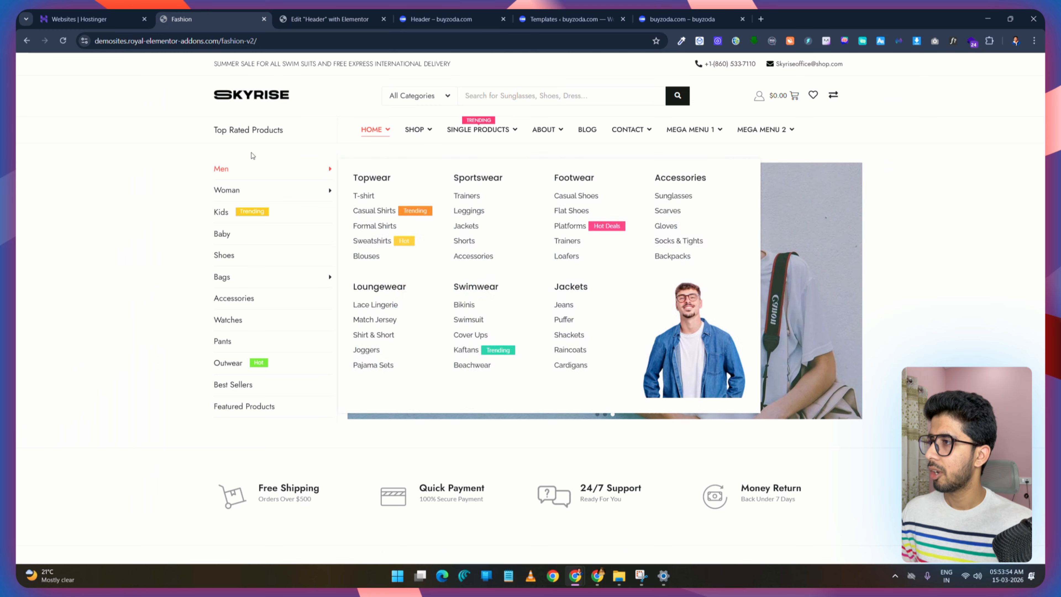
click(330, 18)
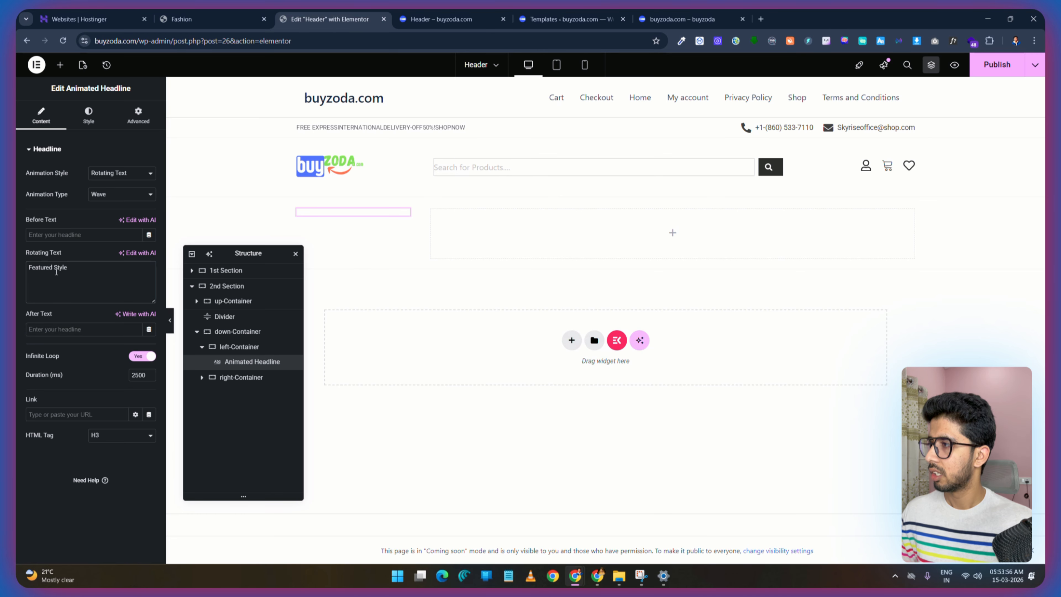
text(Top R)
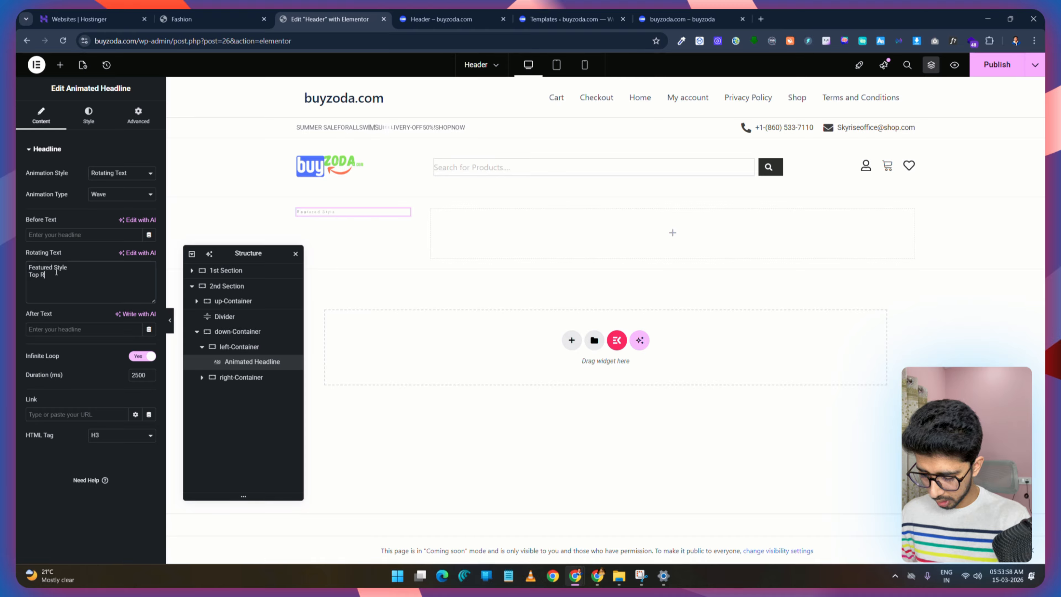
text(ated Products)
key(Return)
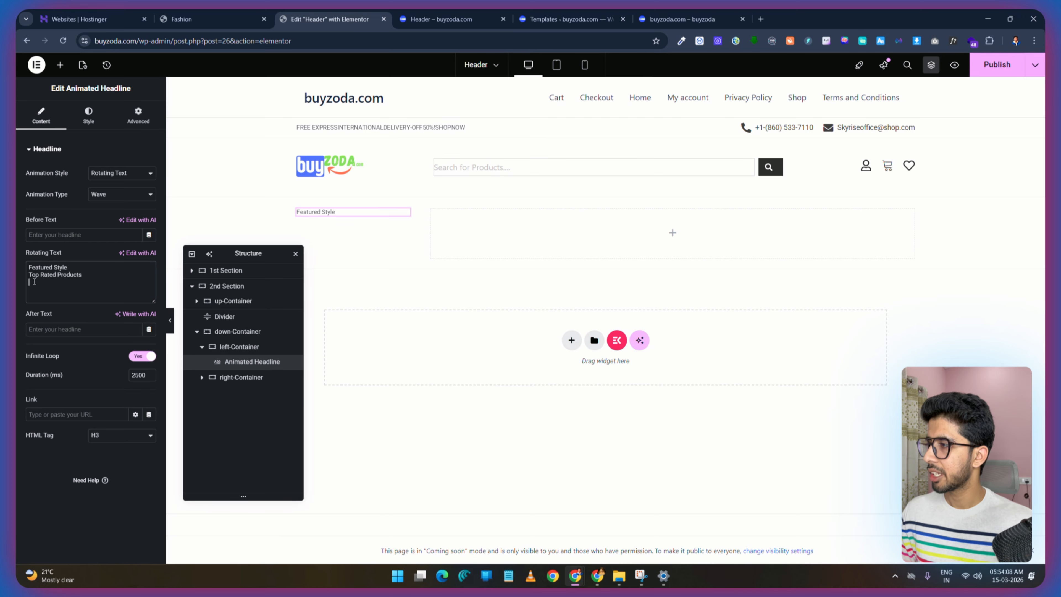
Step: Add Best Summer Outfits as the third rotating line and check the wording against the Fashion demo
click(202, 13)
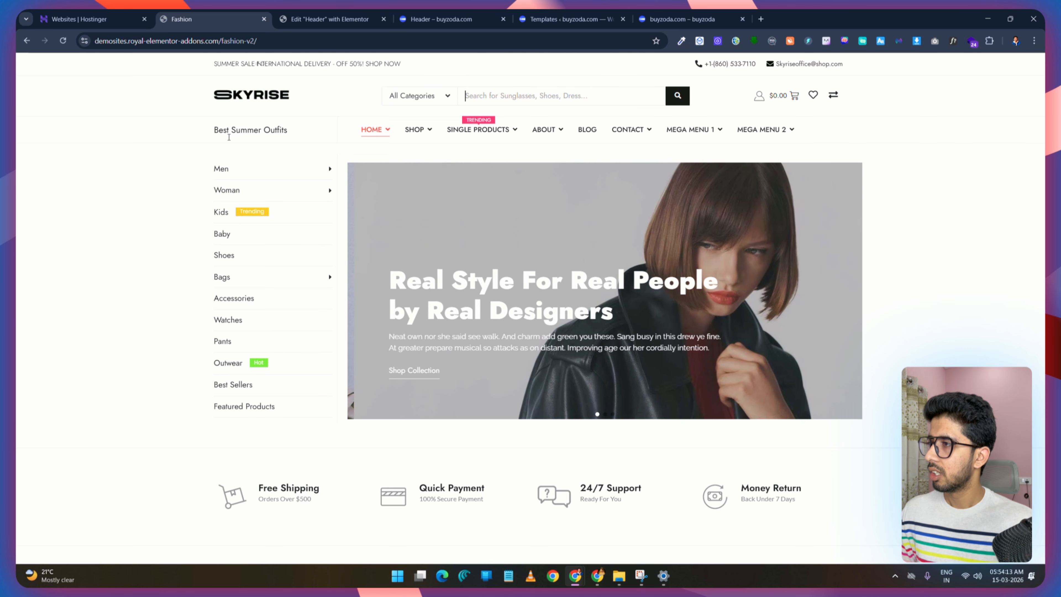
key(ctrl+Tab)
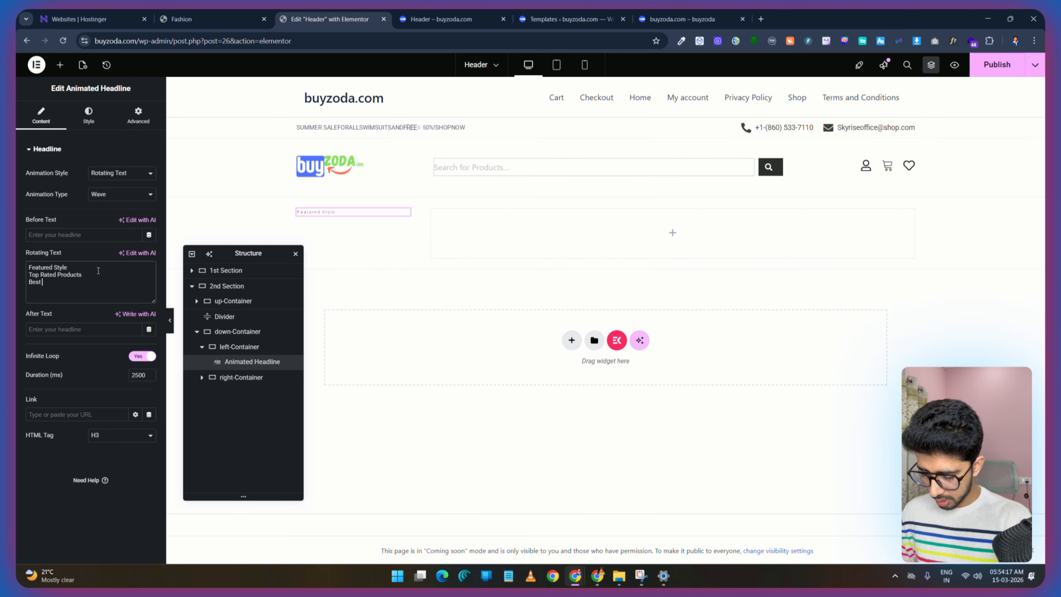
text(Outfits)
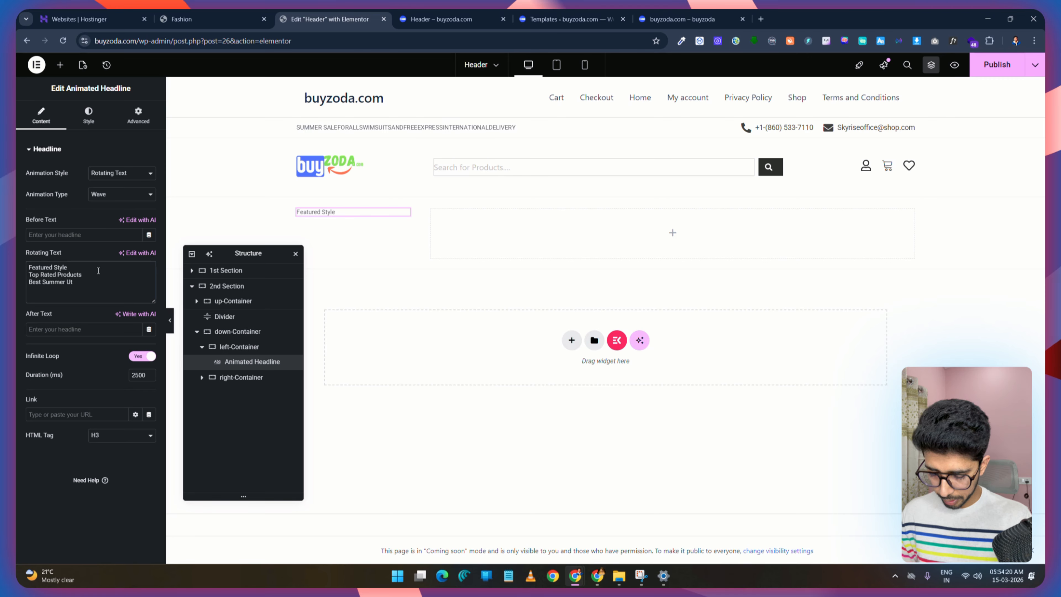
key(ctrl+shift+Tab)
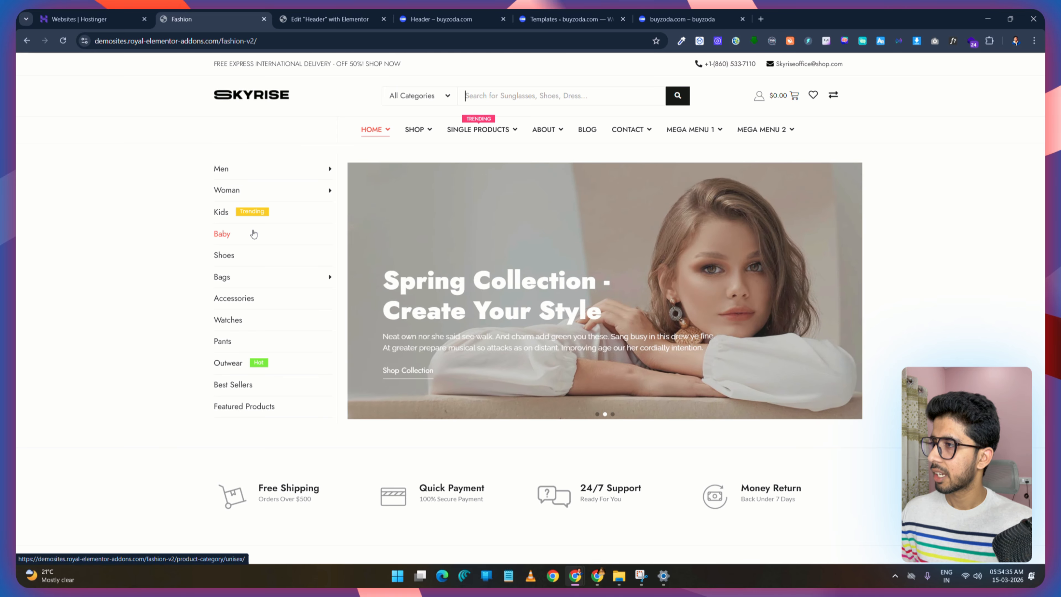
click(330, 18)
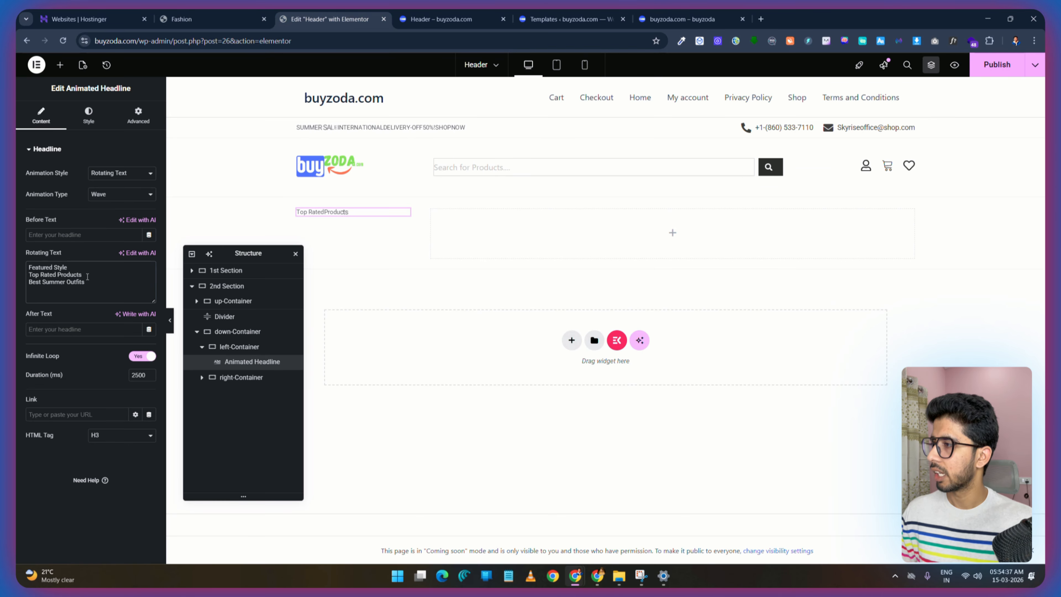
Step: Set the headline's font size to 16 px and correct its first rotating line to Featured Styles as on the Fashion demo
click(88, 114)
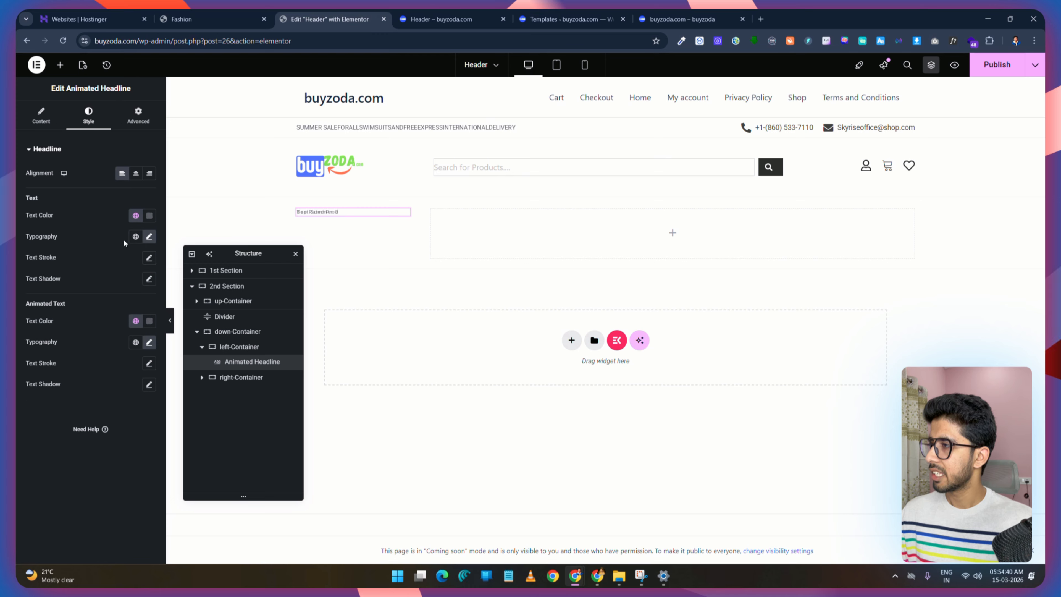
click(149, 236)
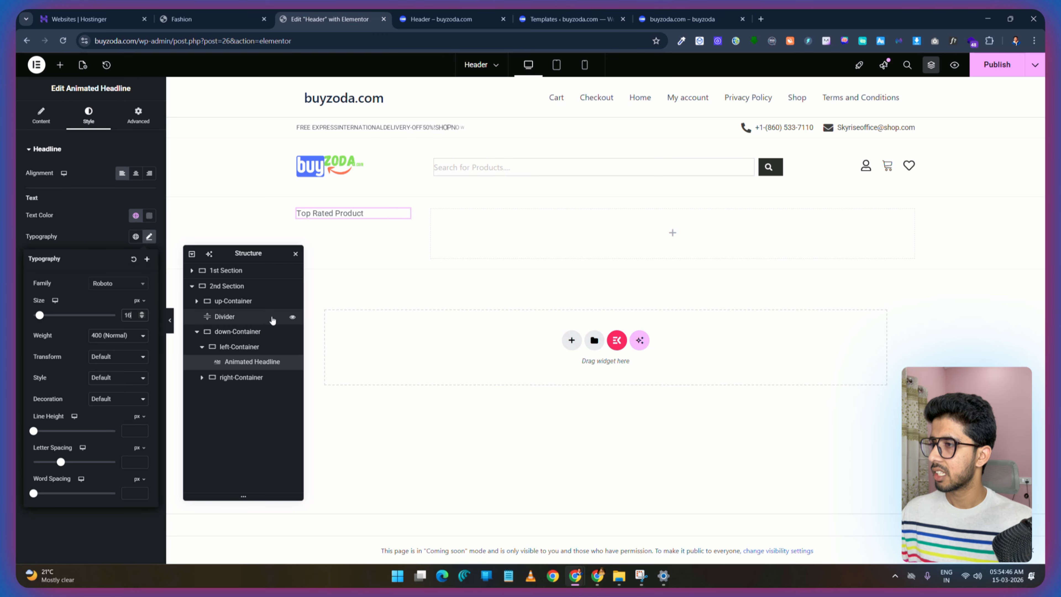
click(182, 19)
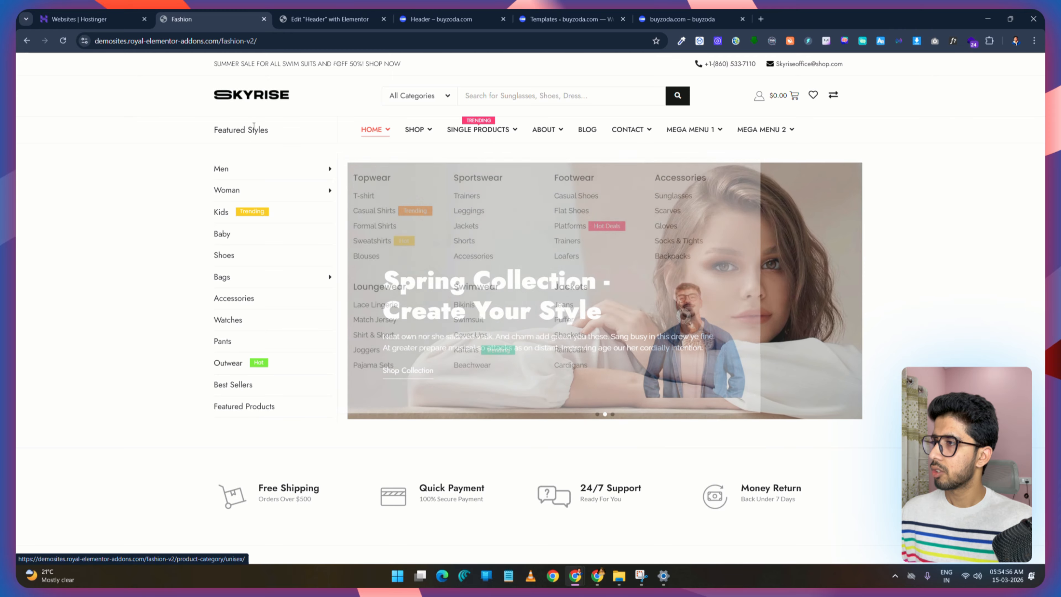
key(ctrl+Tab)
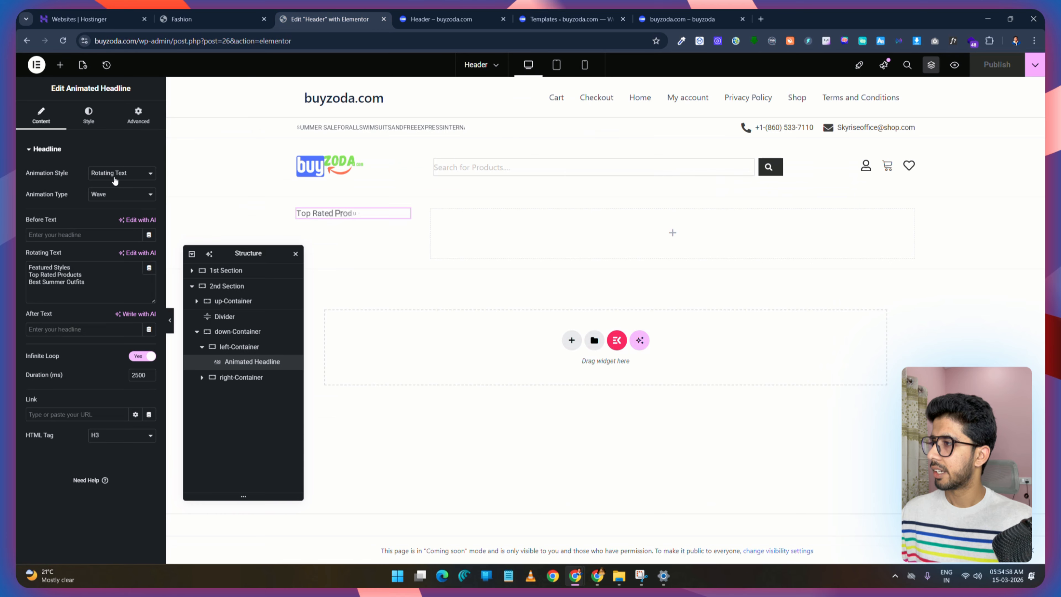
Step: Set the left-Container headline's animation type to Flip and publish the header
click(111, 197)
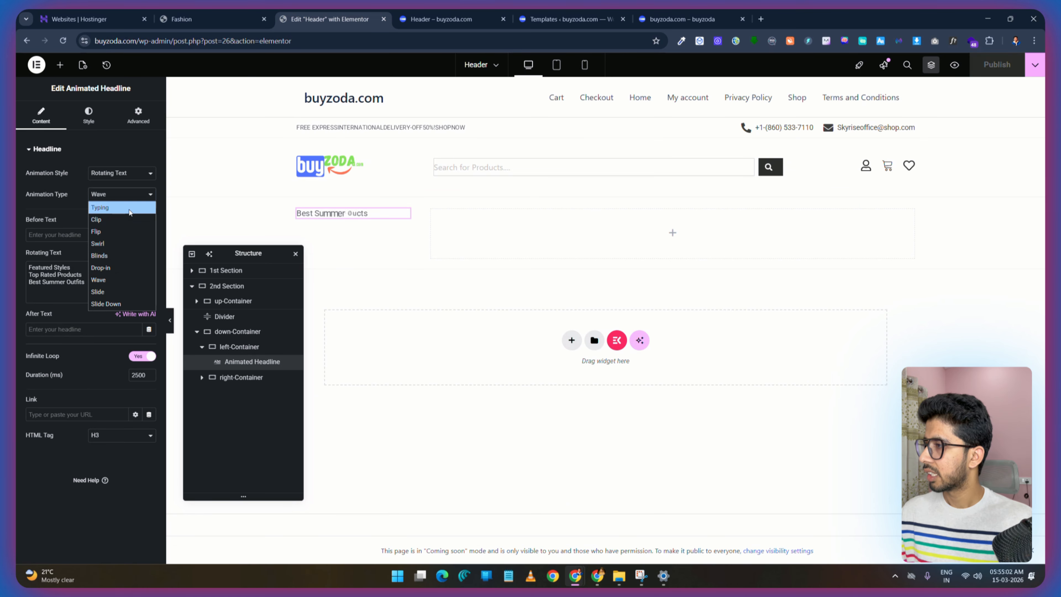
click(128, 231)
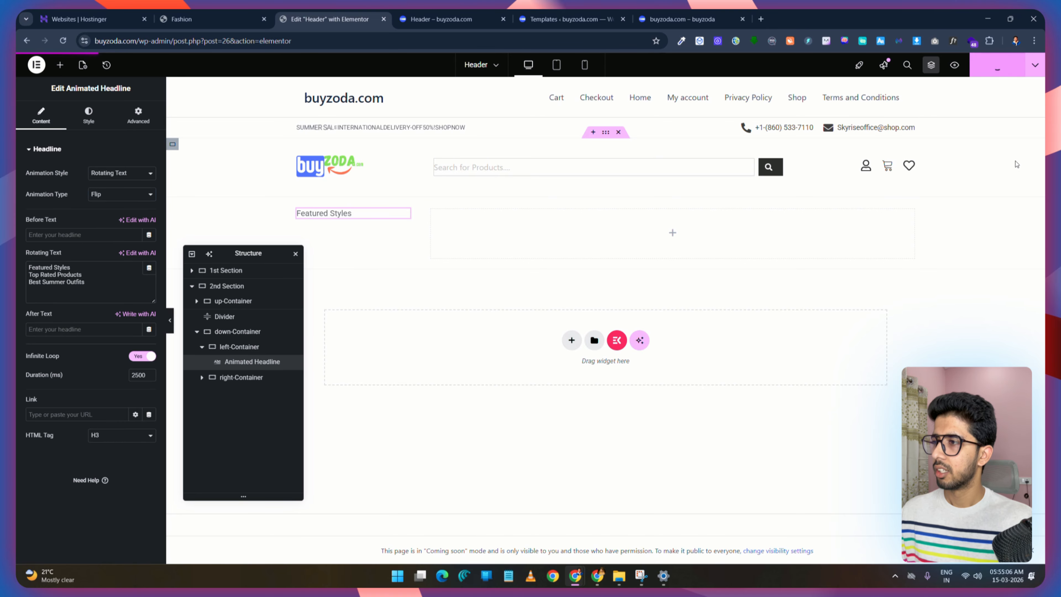
click(997, 64)
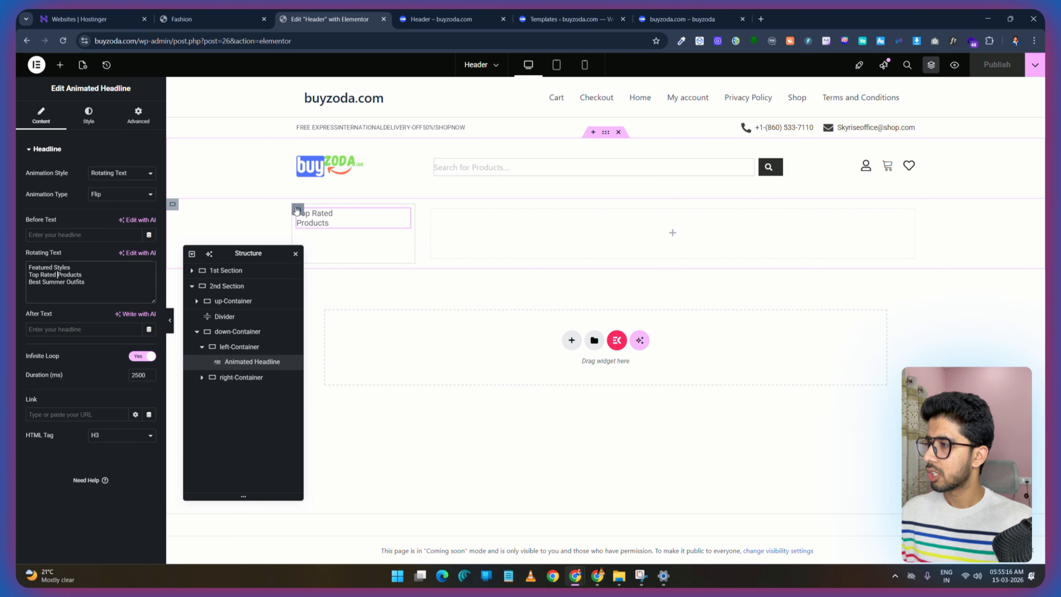
Step: Set the left-Container's width to 25% and the right-Container's width to 75%, and publish the header
click(297, 209)
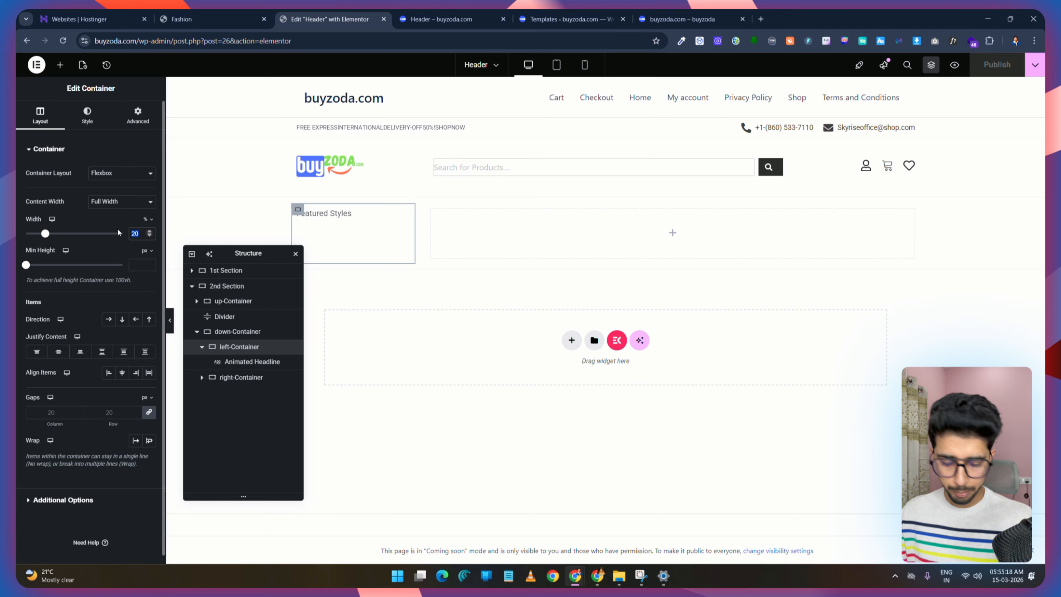
text(25)
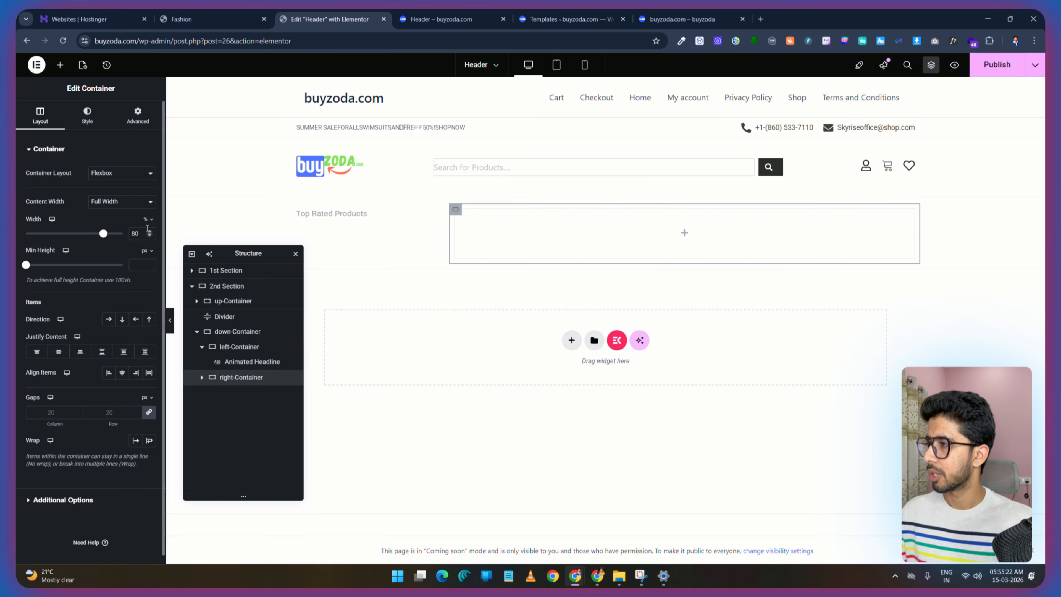
click(997, 64)
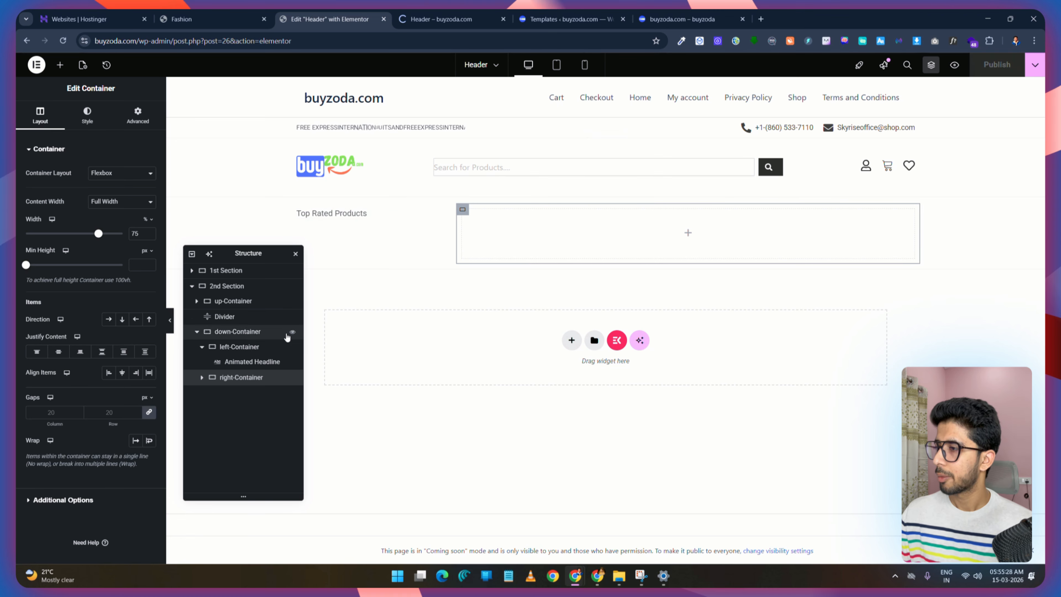
Step: Center the left-Container's content vertically, set its padding to 0 on all sides, and publish the header
click(248, 348)
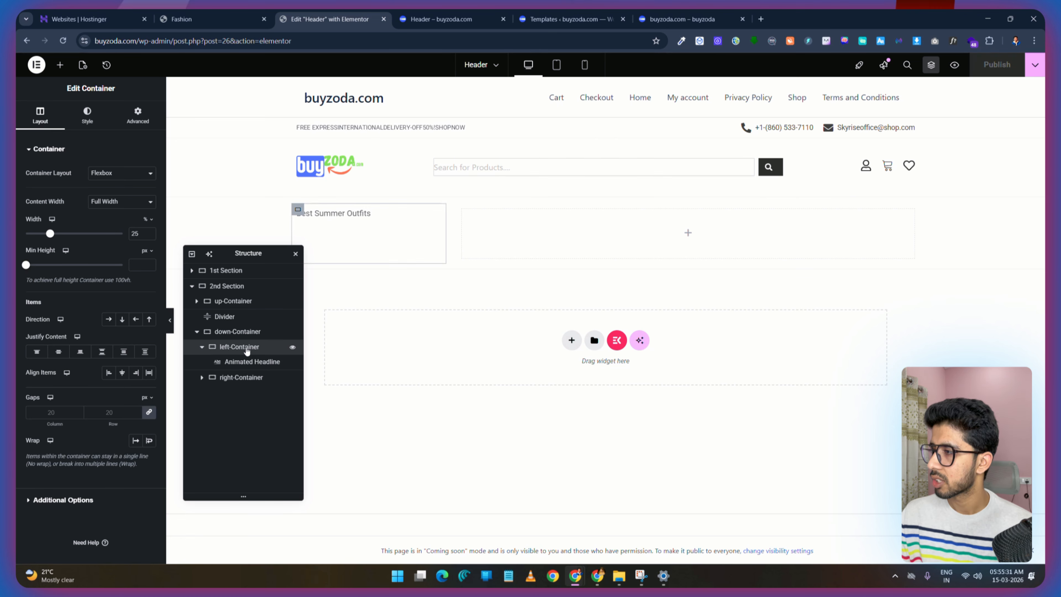
click(59, 352)
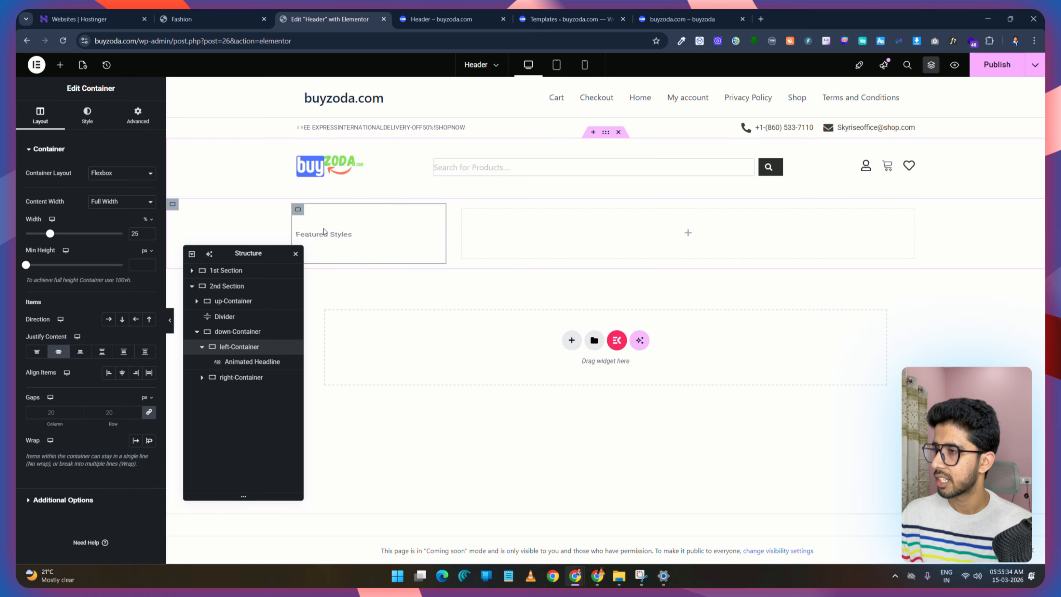
click(139, 120)
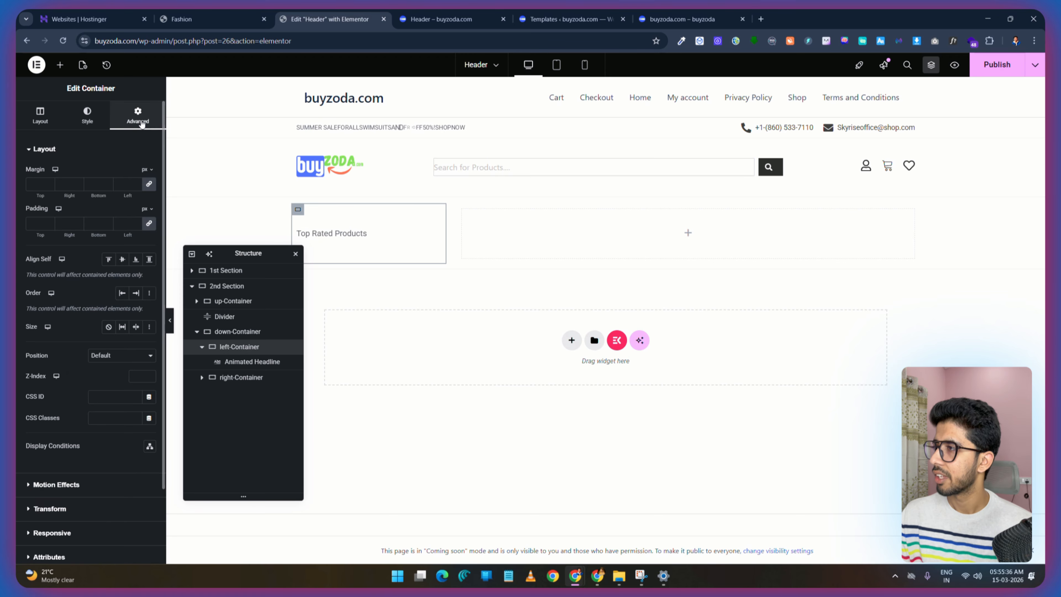
click(151, 224)
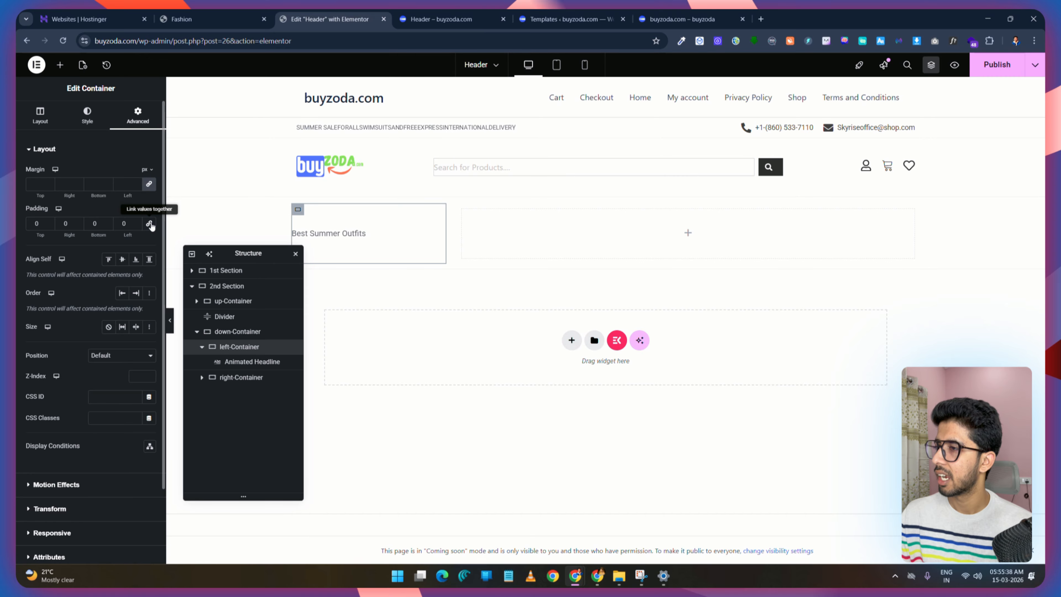
click(978, 74)
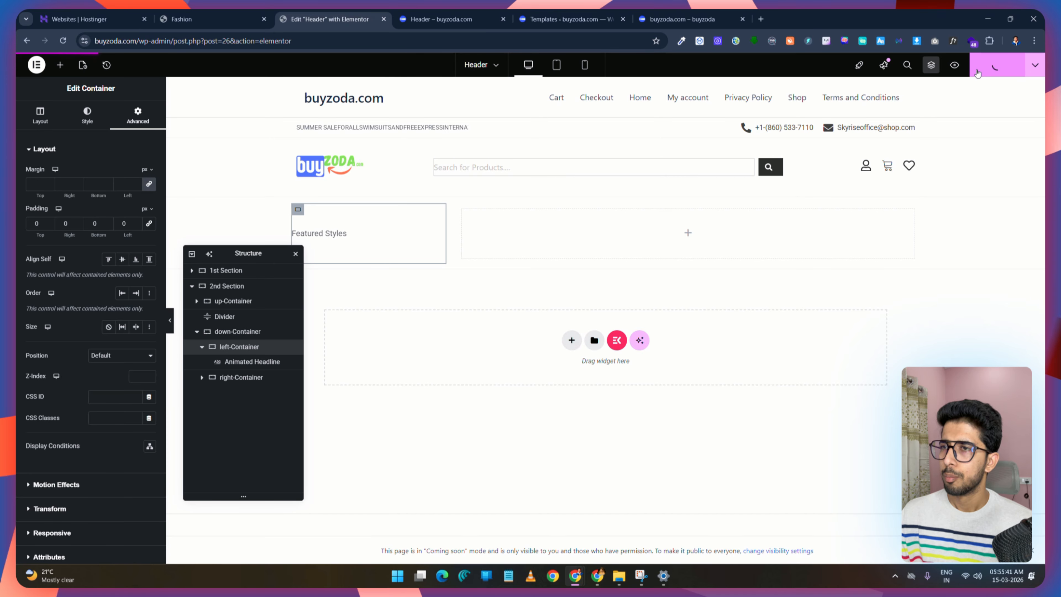
Step: Compare the headline with the Fashion demo and set its main text color to #1A1A1A
click(196, 19)
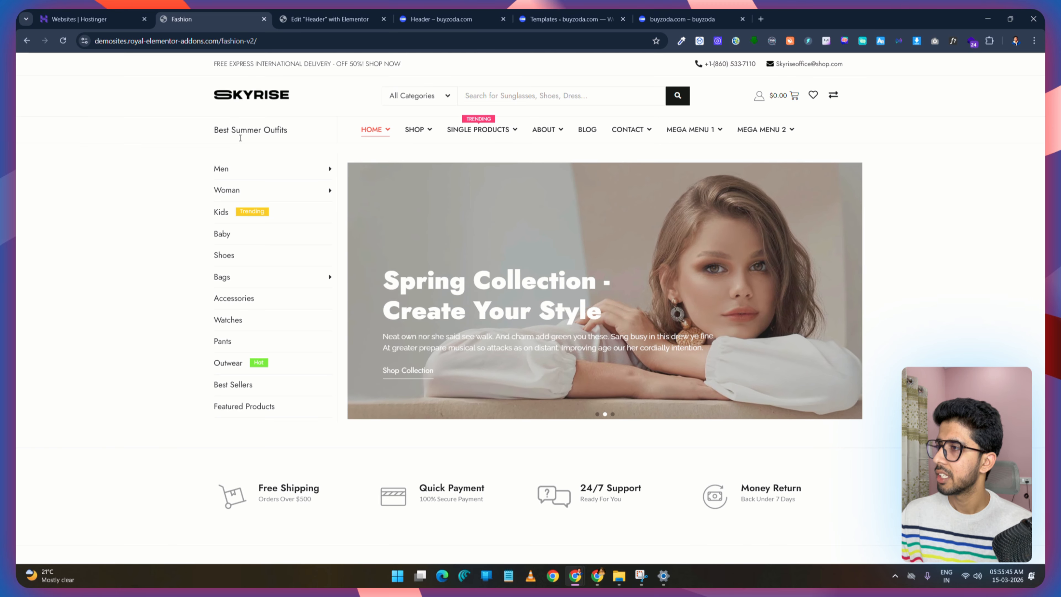
click(309, 18)
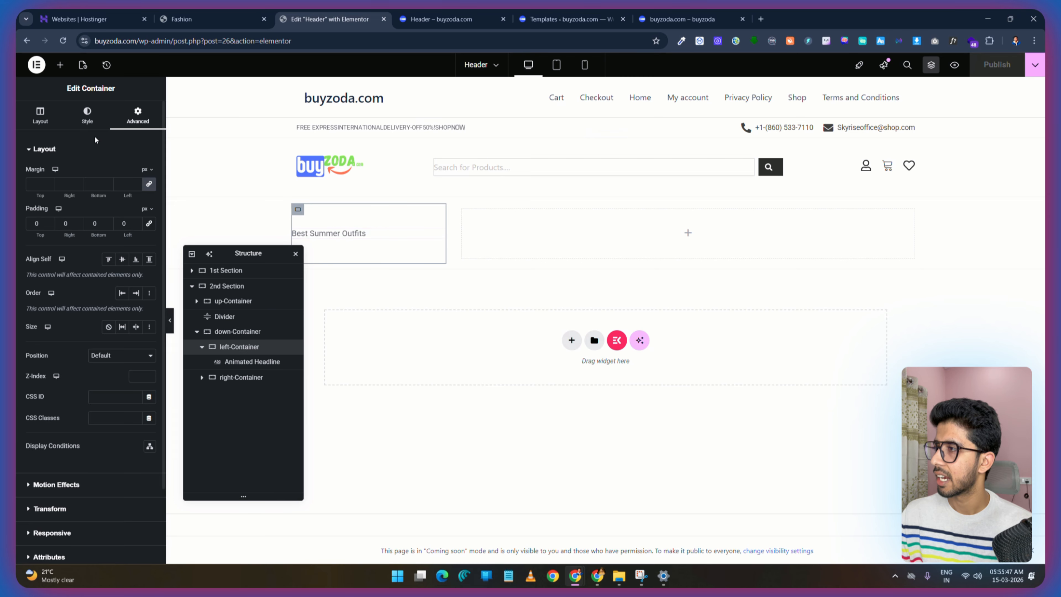
click(87, 119)
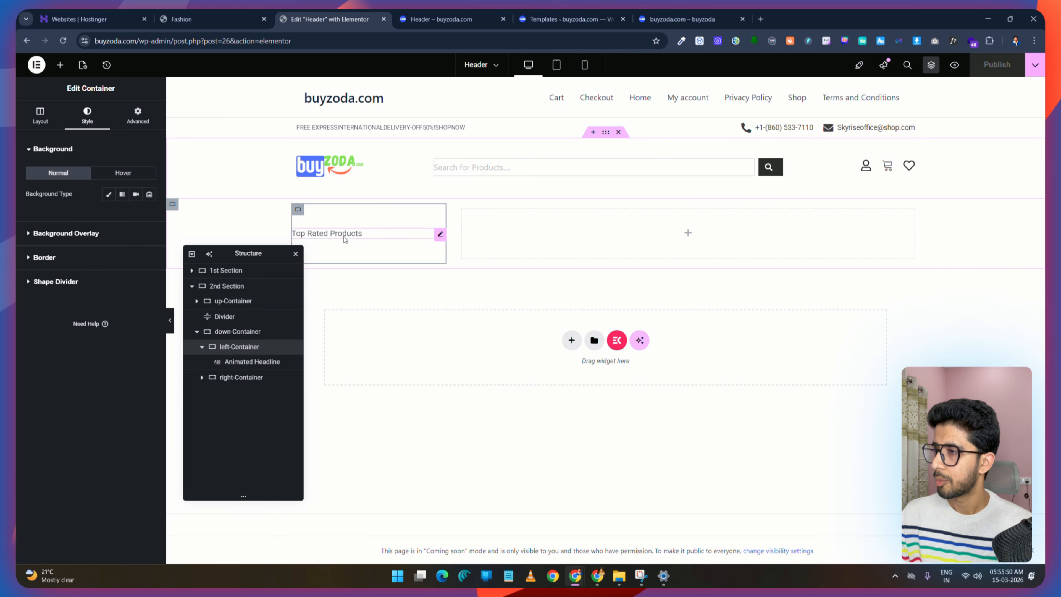
click(440, 236)
click(88, 115)
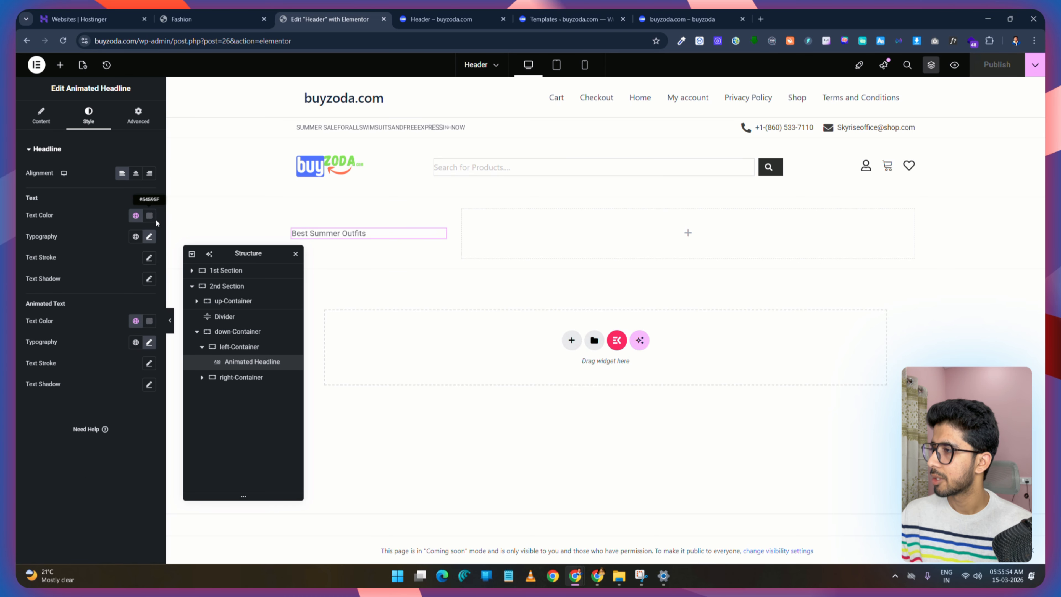
click(150, 215)
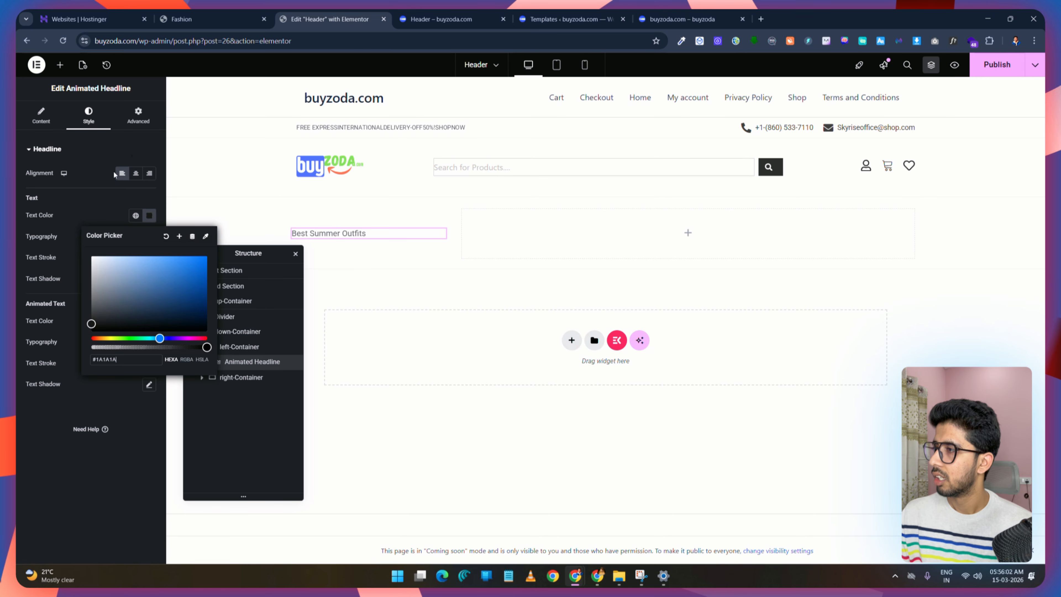
click(90, 205)
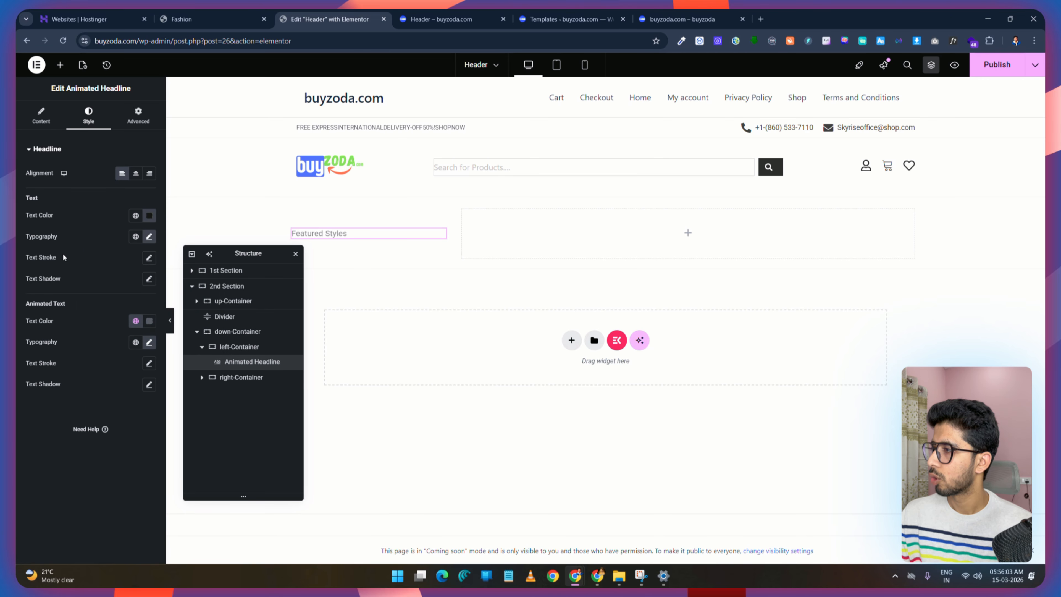
Step: Check the main text typography of the left-Container's headline and publish the header
click(151, 237)
click(112, 336)
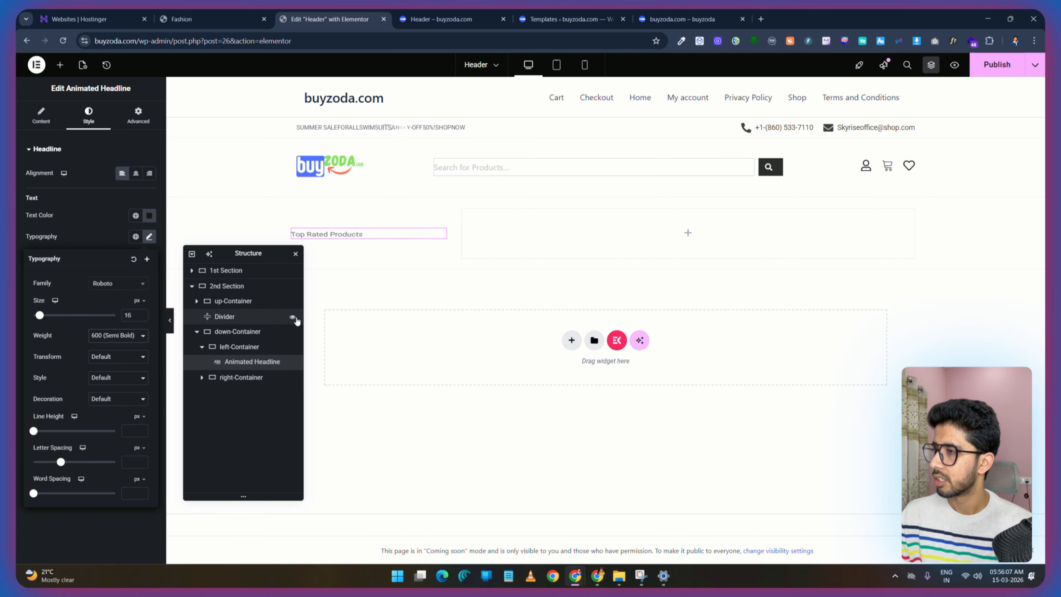
click(994, 65)
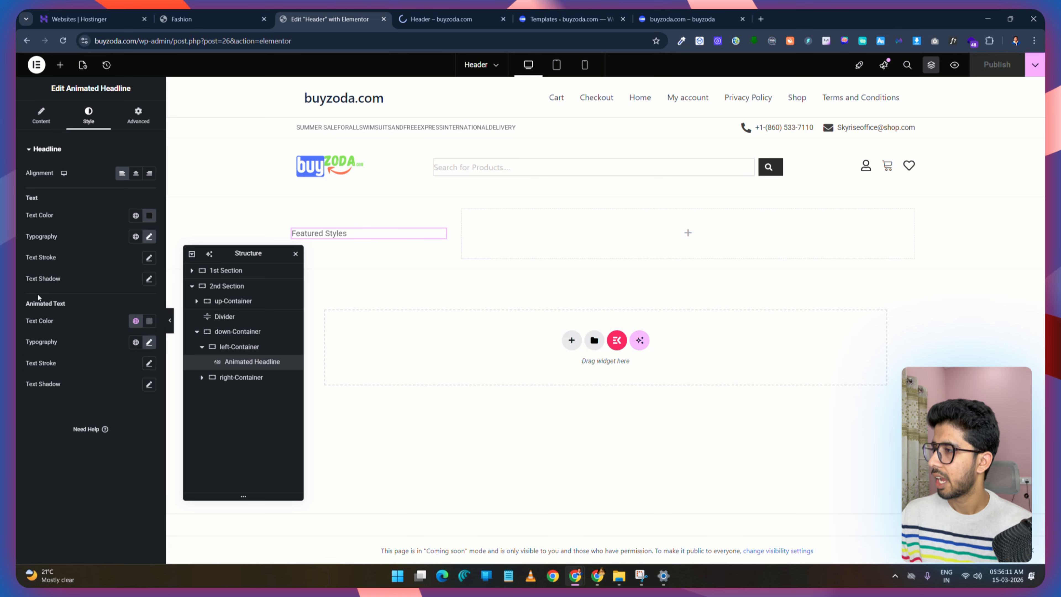
Step: Set the headline's animated text color to the dark gray #343434 and publish the header
click(148, 321)
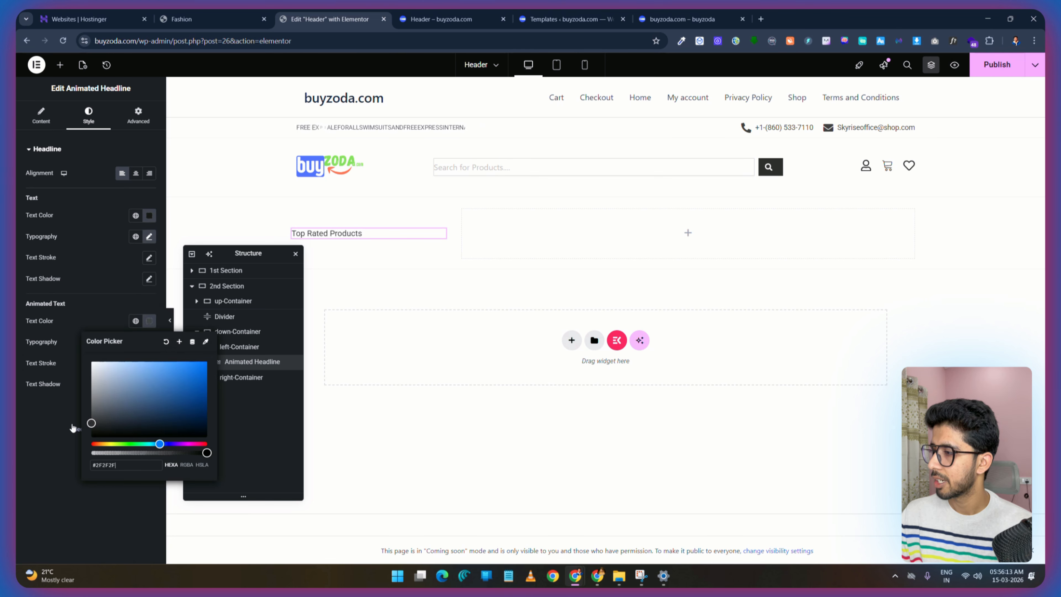
drag(65, 430, 56, 422)
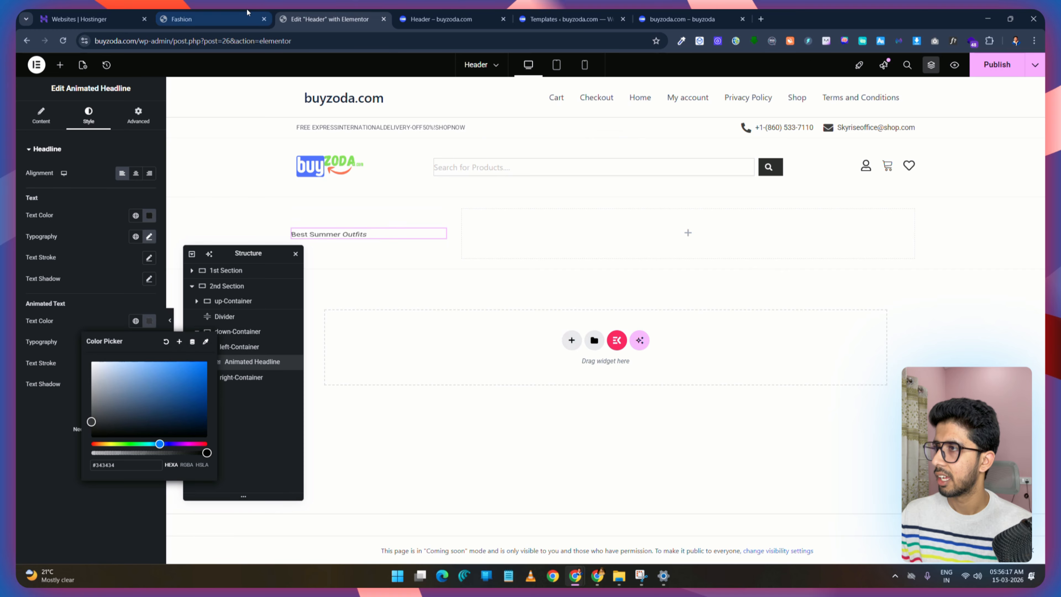
click(999, 64)
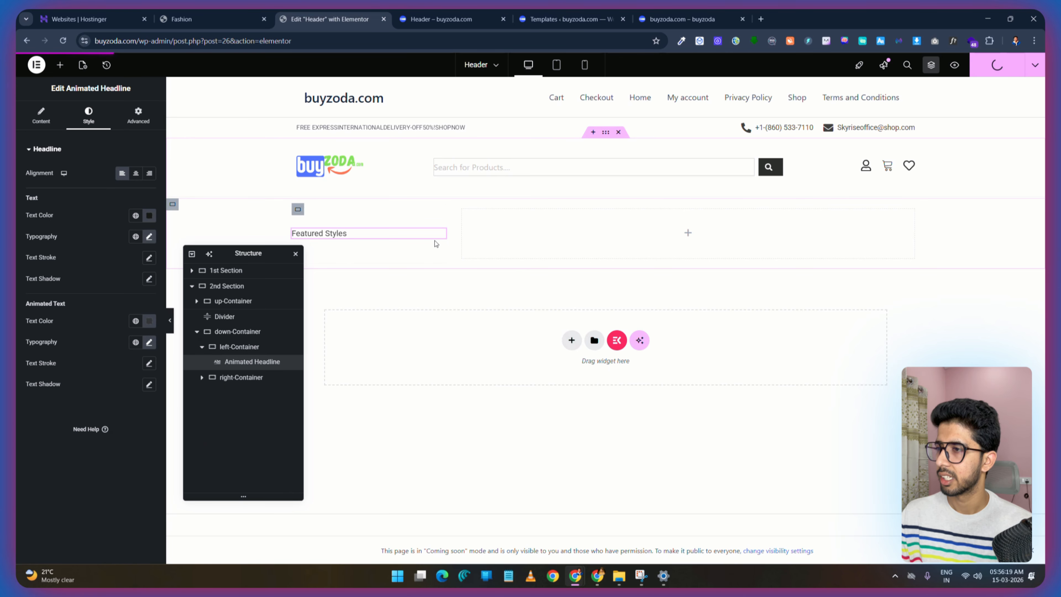
Step: Compare the row with the Fashion demo, then give the left-Container a solid border 1 px wide on its right side only
drag(263, 255, 282, 291)
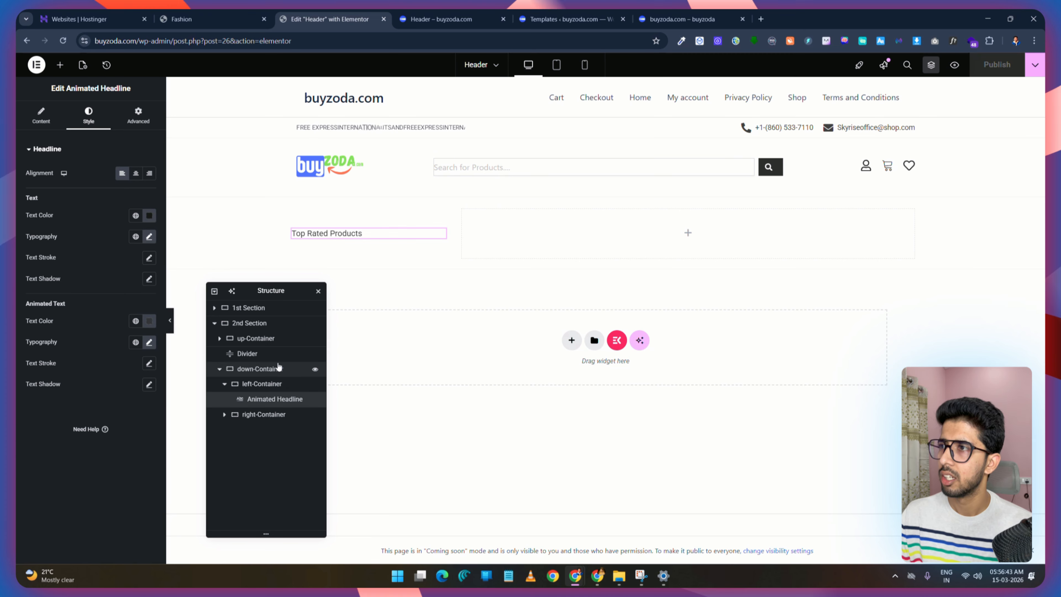
click(198, 13)
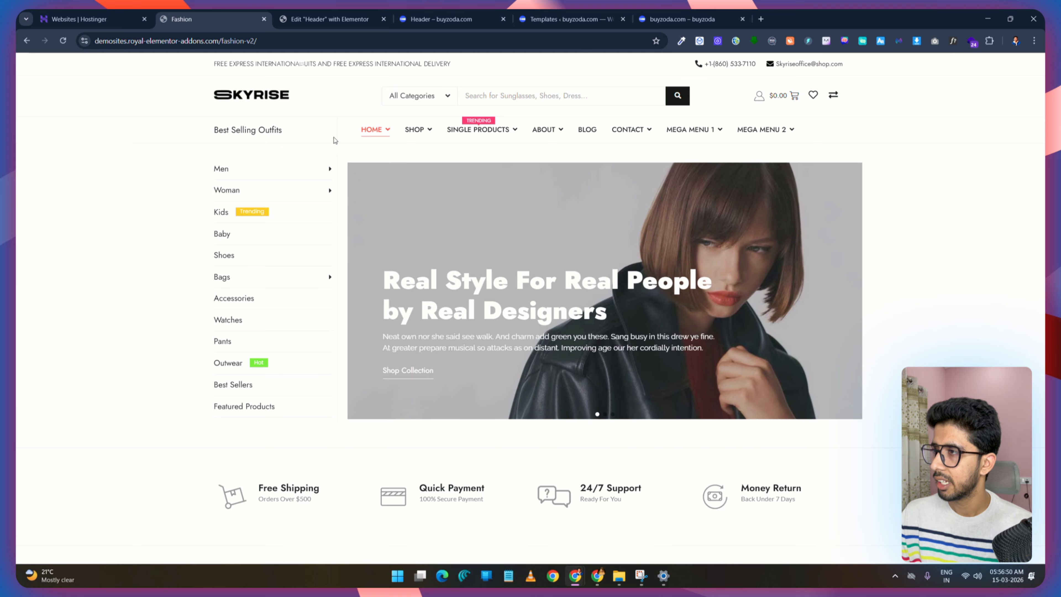
click(343, 17)
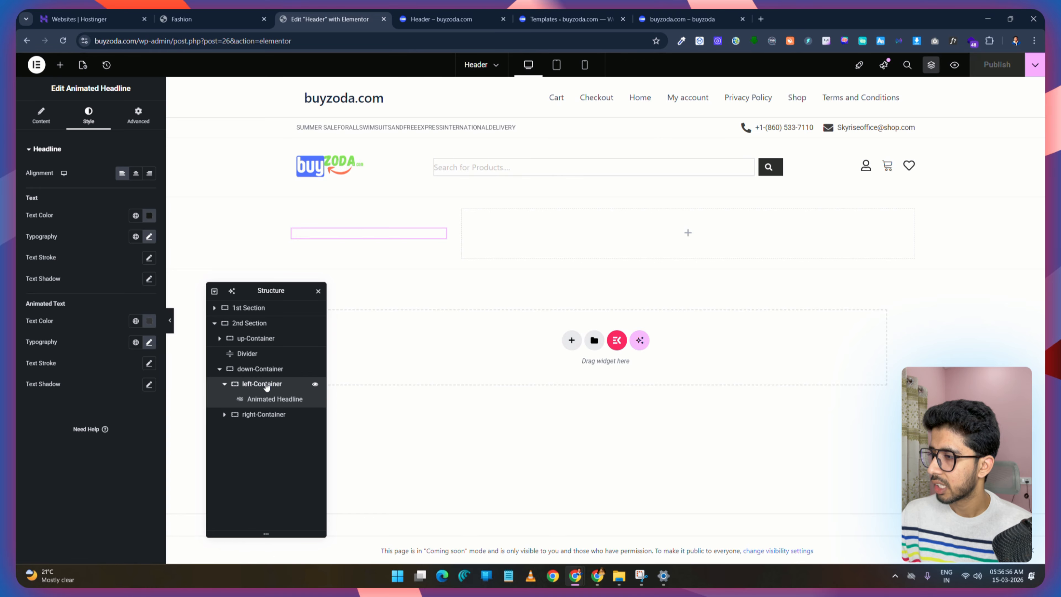
click(258, 384)
click(71, 257)
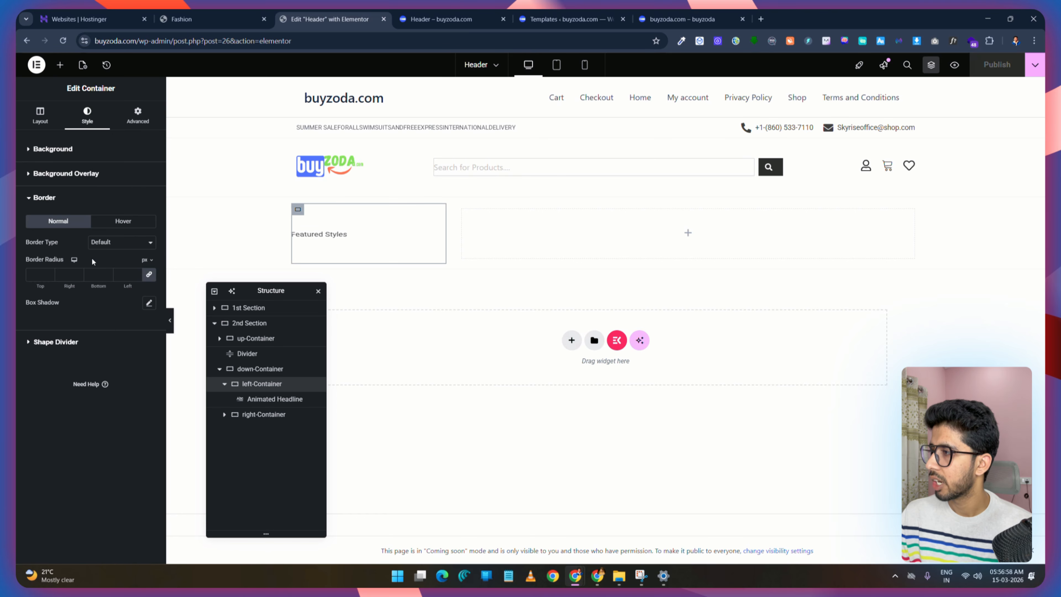
click(128, 245)
click(121, 278)
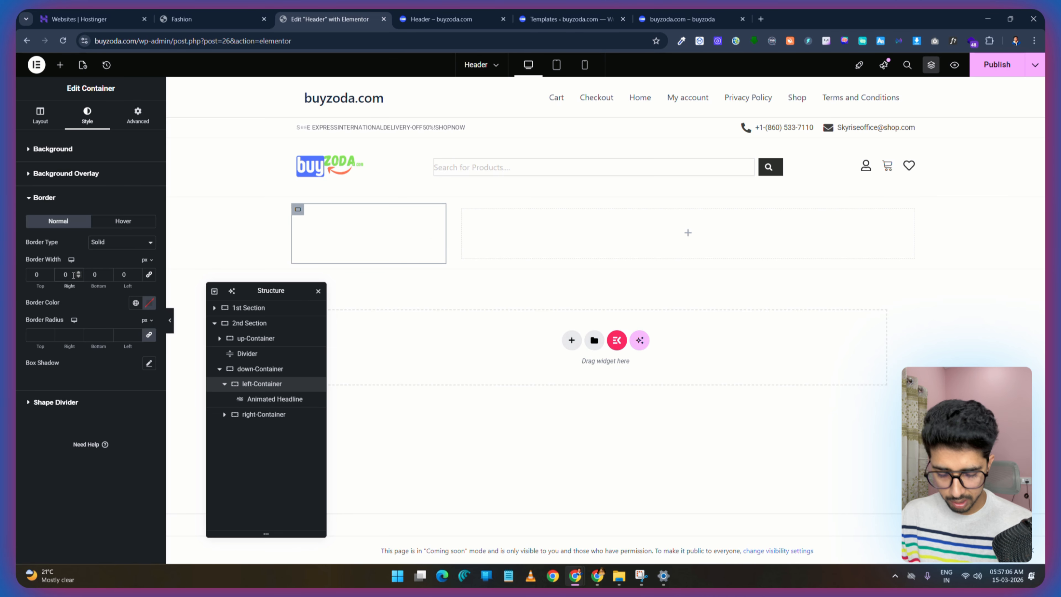
click(150, 304)
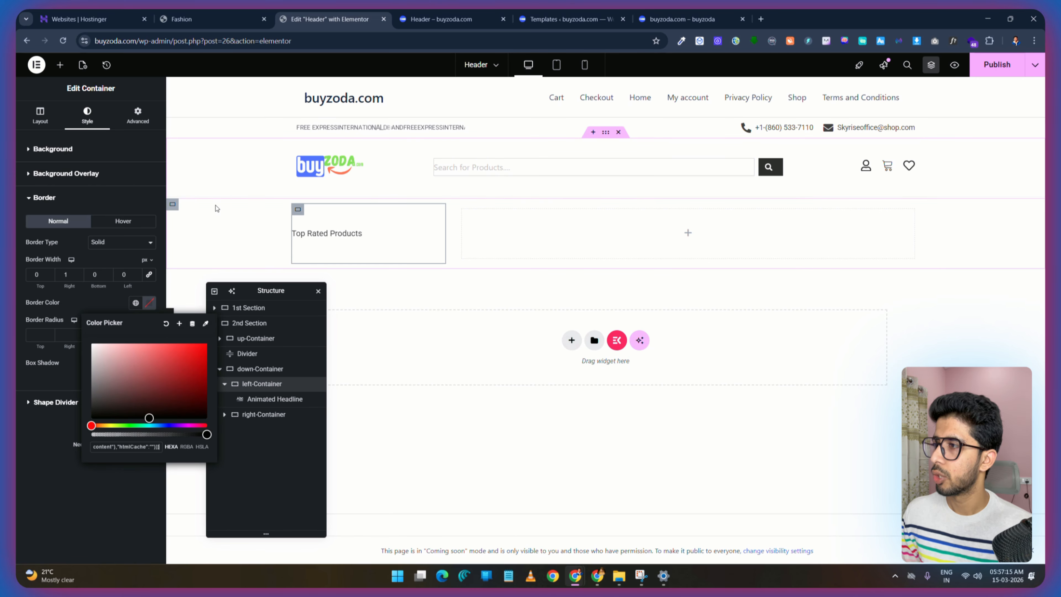
Step: Copy the color code of the 2nd Section's border
click(606, 133)
click(86, 114)
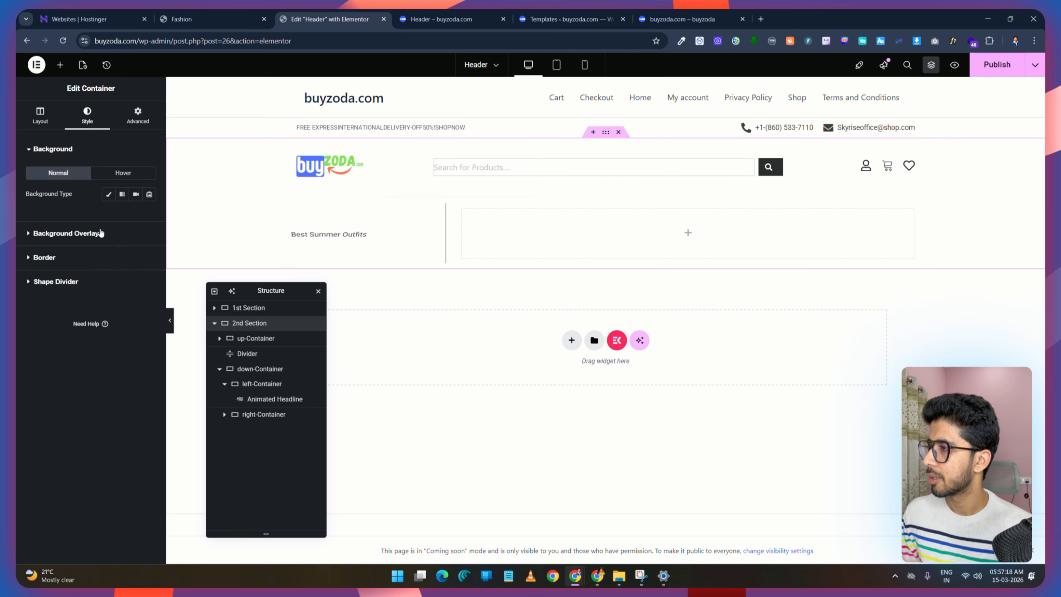
click(42, 258)
click(149, 302)
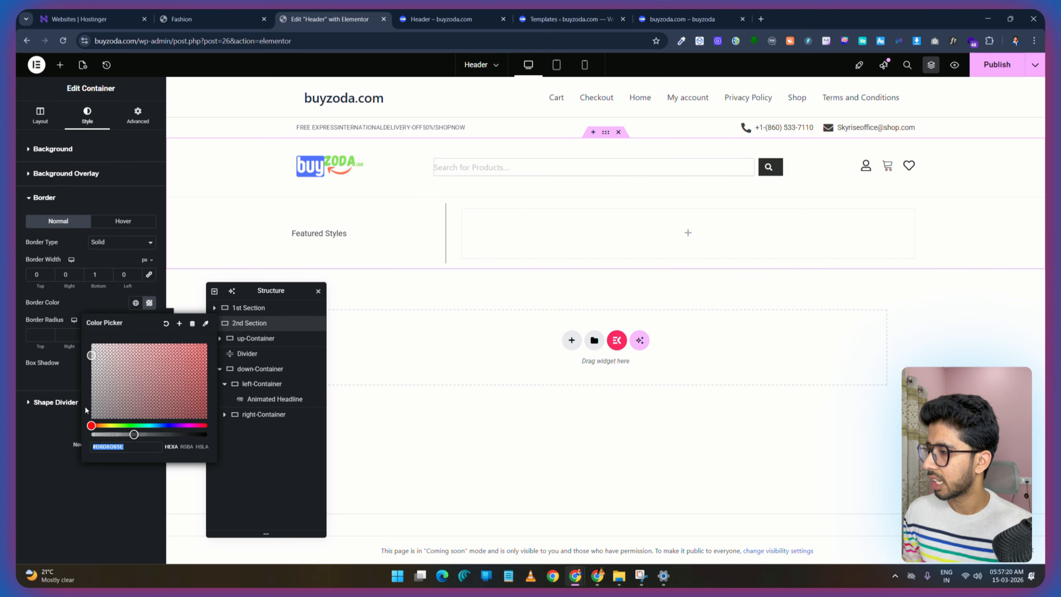
right_click(109, 448)
click(138, 189)
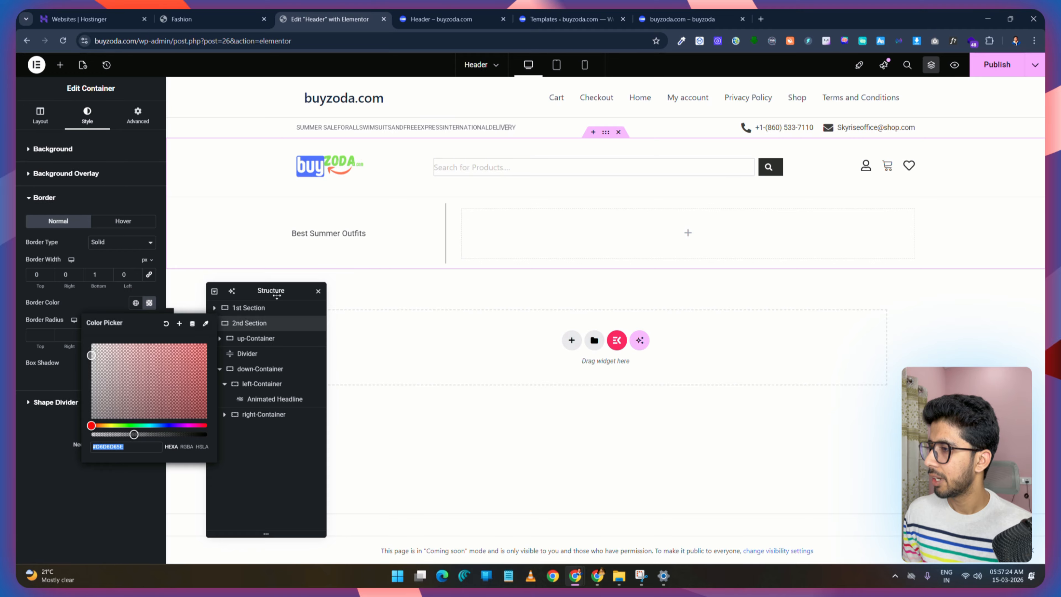
Step: Save the 2nd Section's border color as a new global color named Divider
drag(277, 295, 386, 298)
click(150, 303)
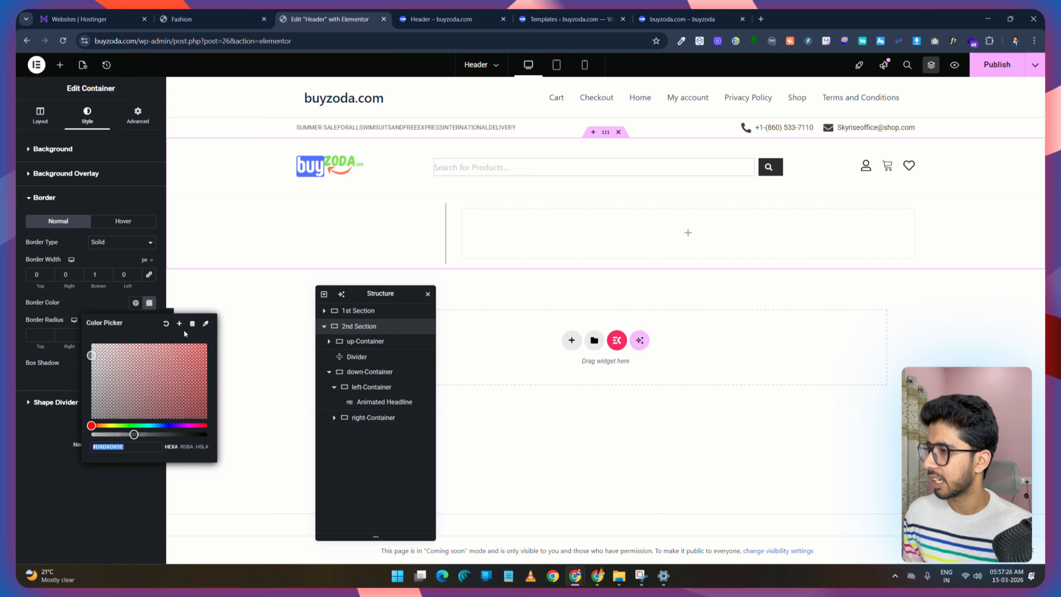
click(179, 325)
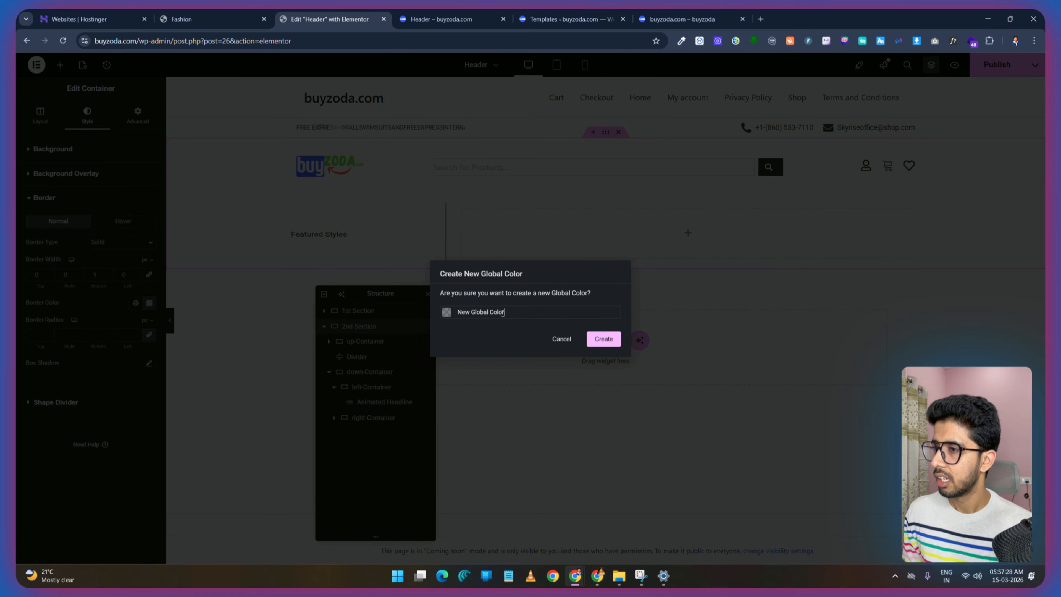
key(BackSpace)
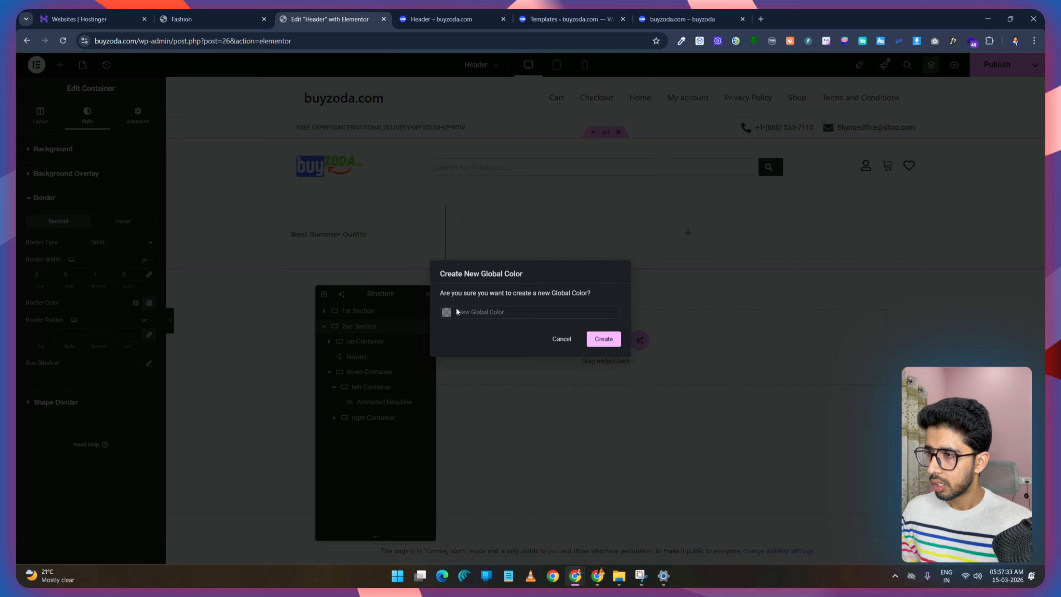
text(Divider)
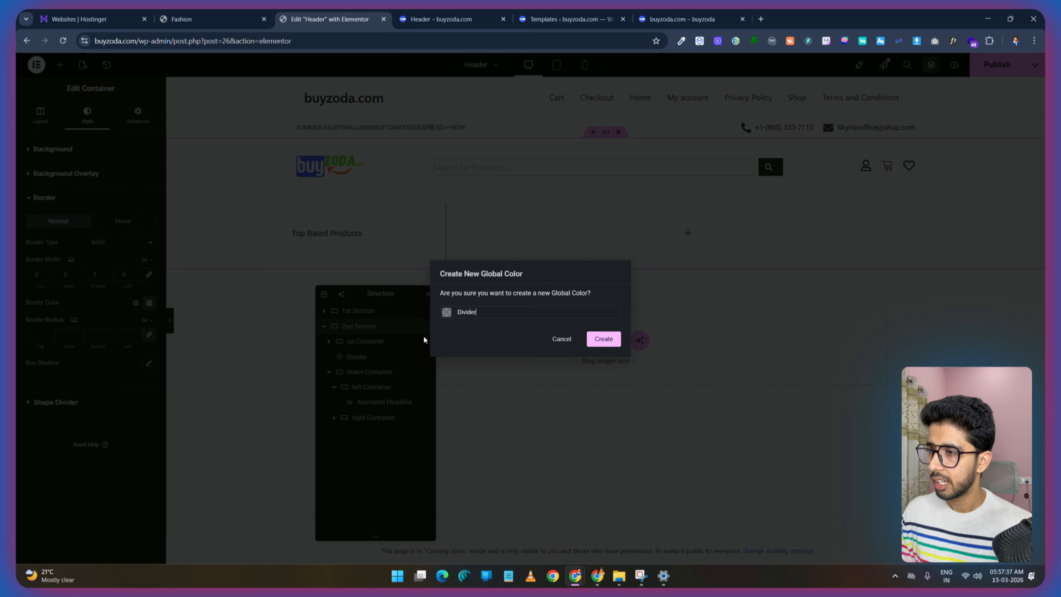
click(604, 338)
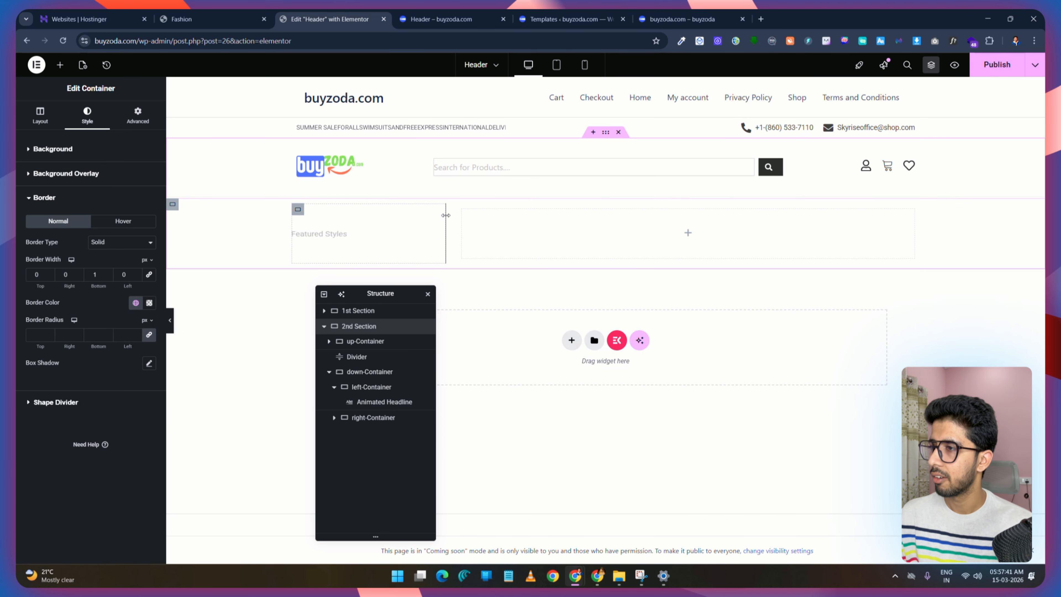
Step: Apply a global color to the left-container's right border in the 2nd Section, and publish the header
click(297, 211)
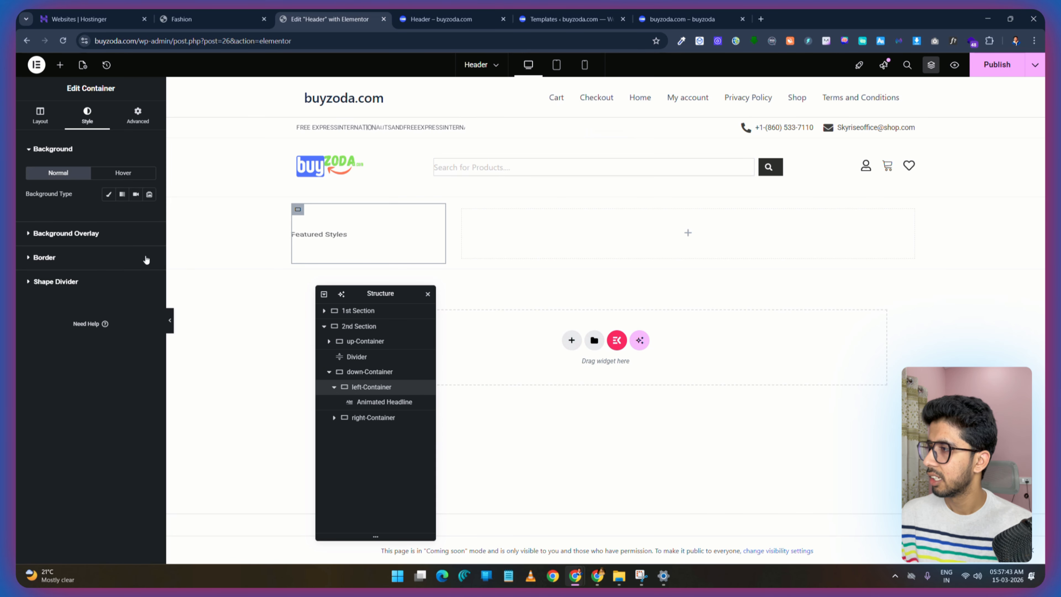
click(44, 256)
click(135, 302)
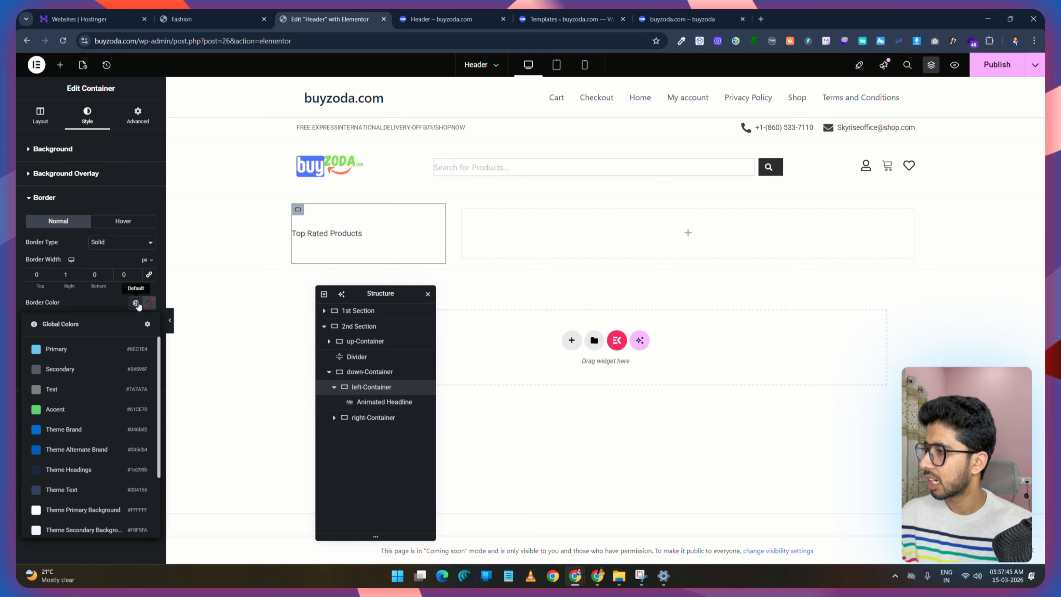
scroll(67, 501, down, 2)
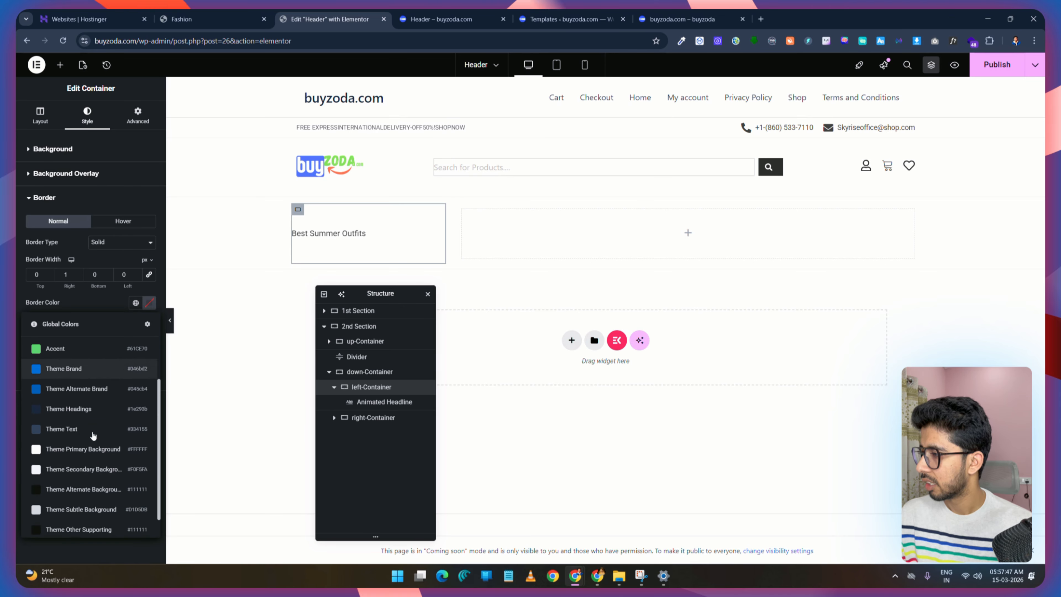
click(61, 526)
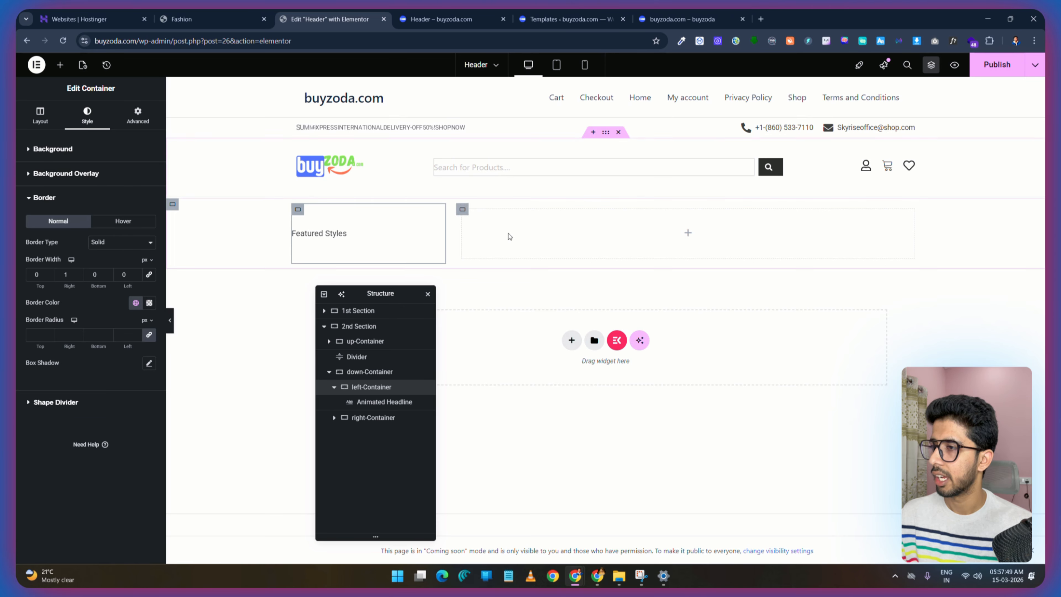
click(1010, 67)
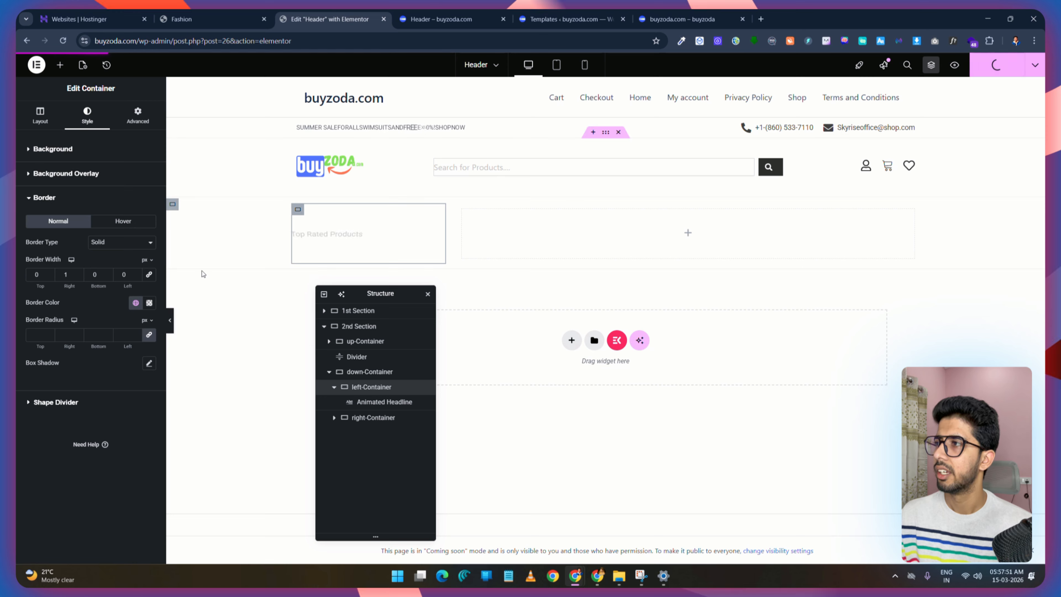
click(445, 19)
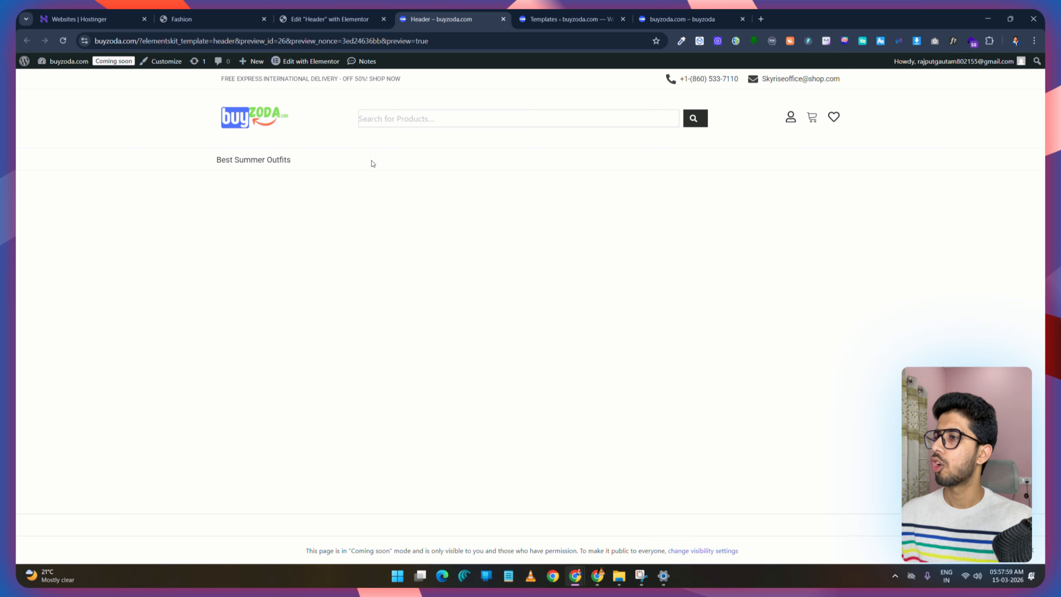
Step: Set the down-container's padding to 0 px on all four sides and publish the header
click(298, 21)
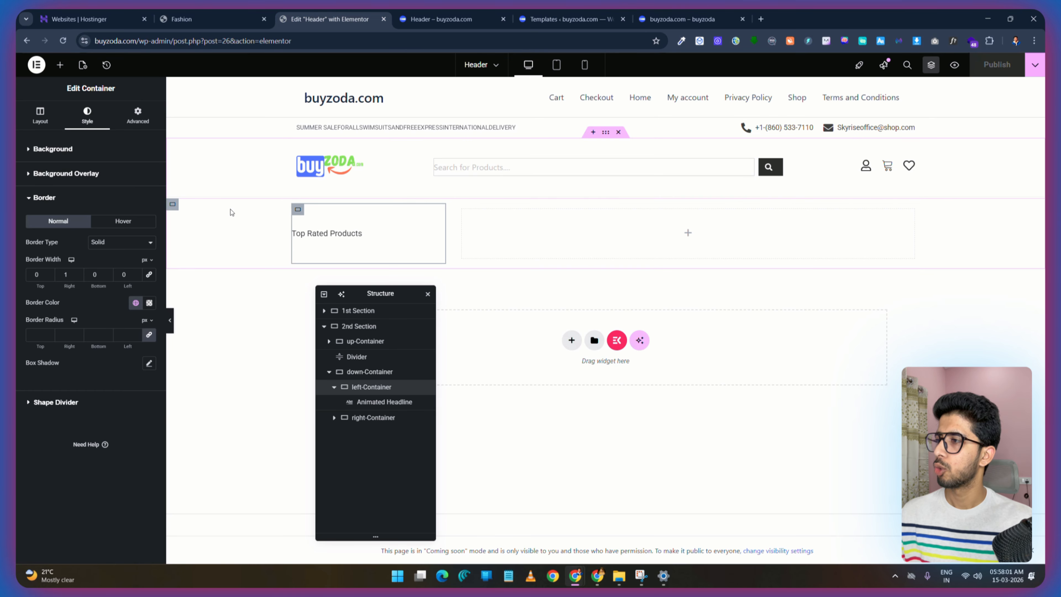
click(378, 372)
click(138, 116)
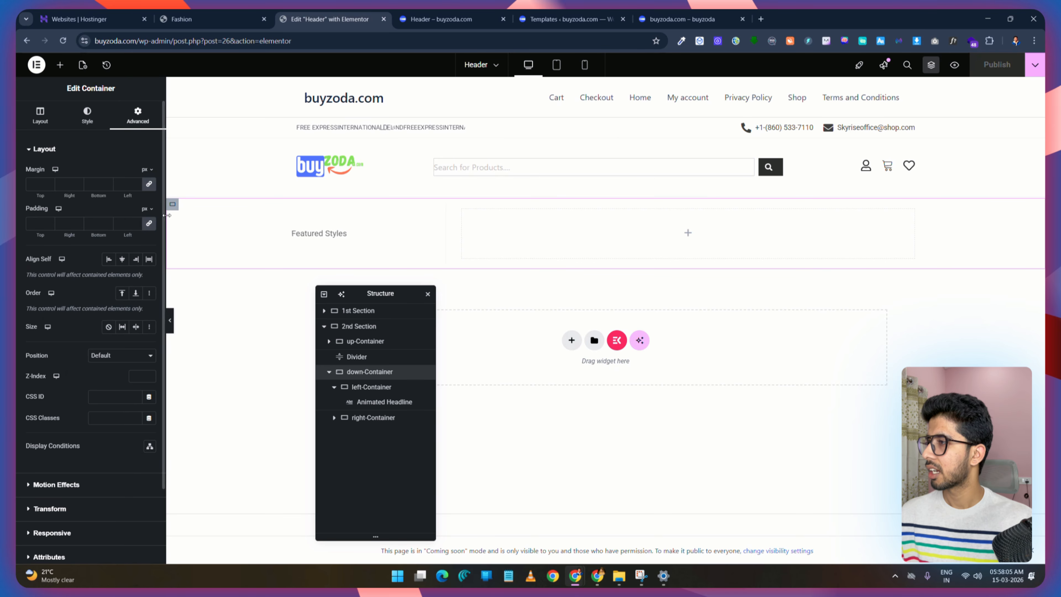
click(149, 224)
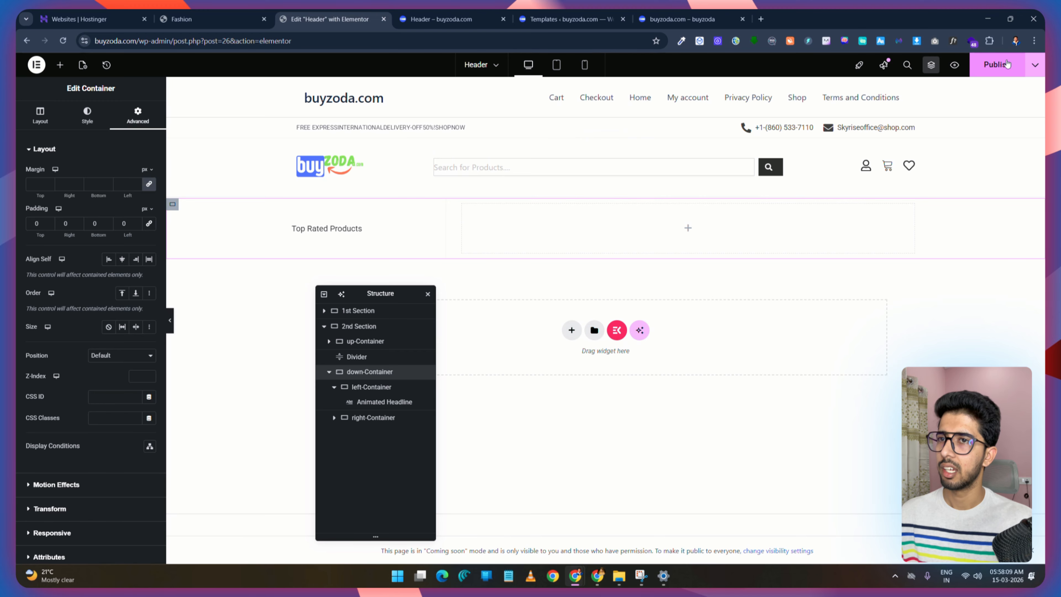
click(439, 18)
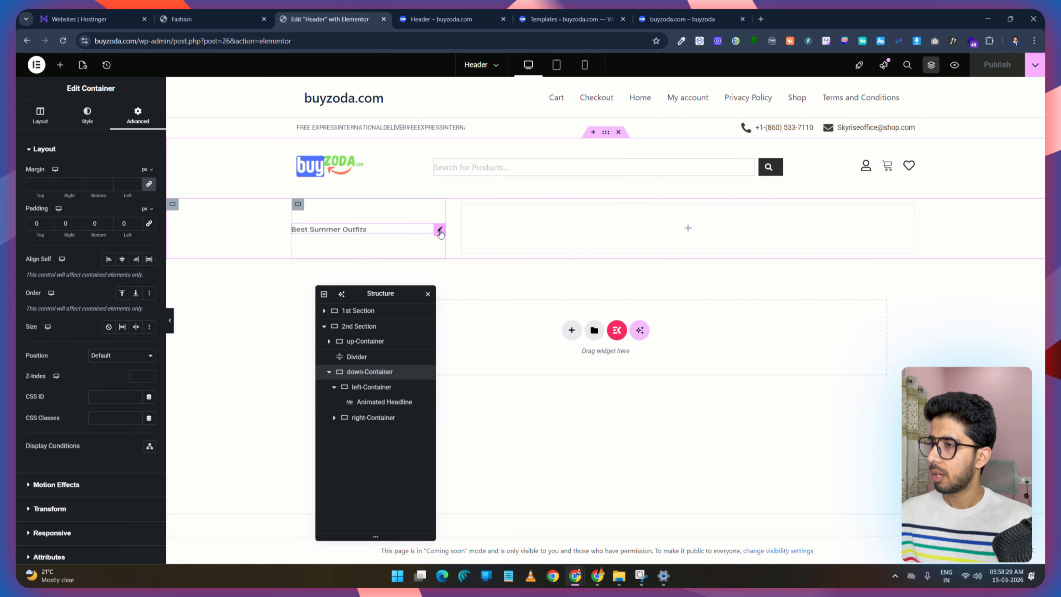
Step: Set the Animated Headline's padding to 10 px above and below, with 0 px on the sides
click(440, 231)
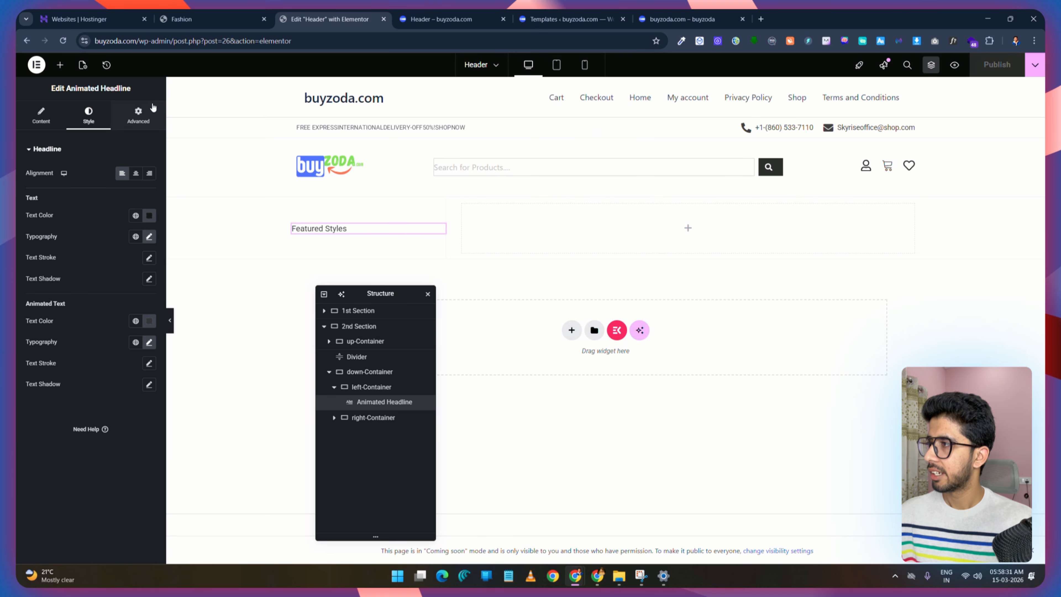
click(139, 120)
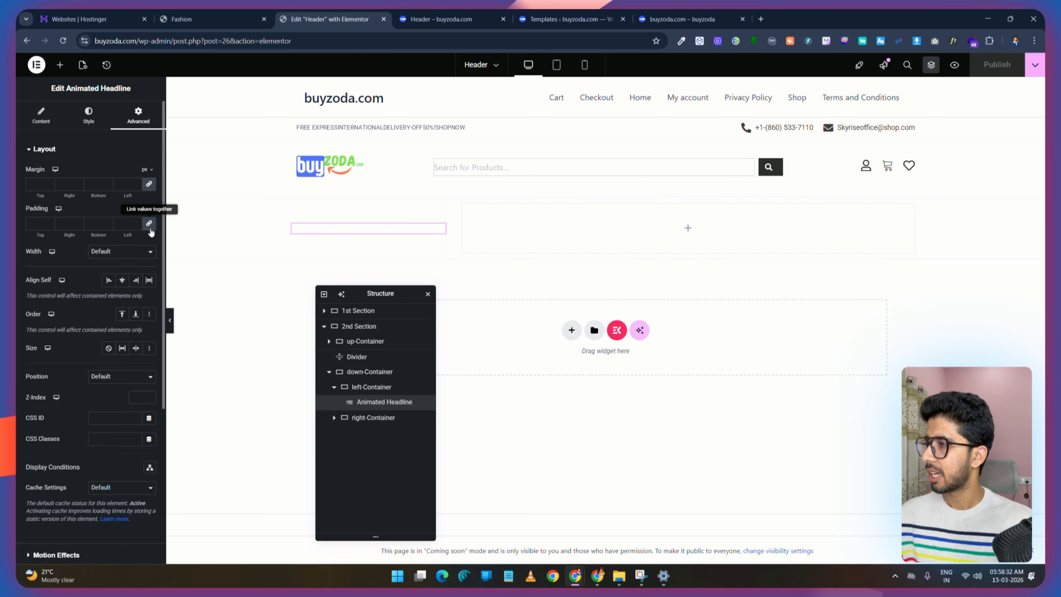
click(36, 223)
text(20)
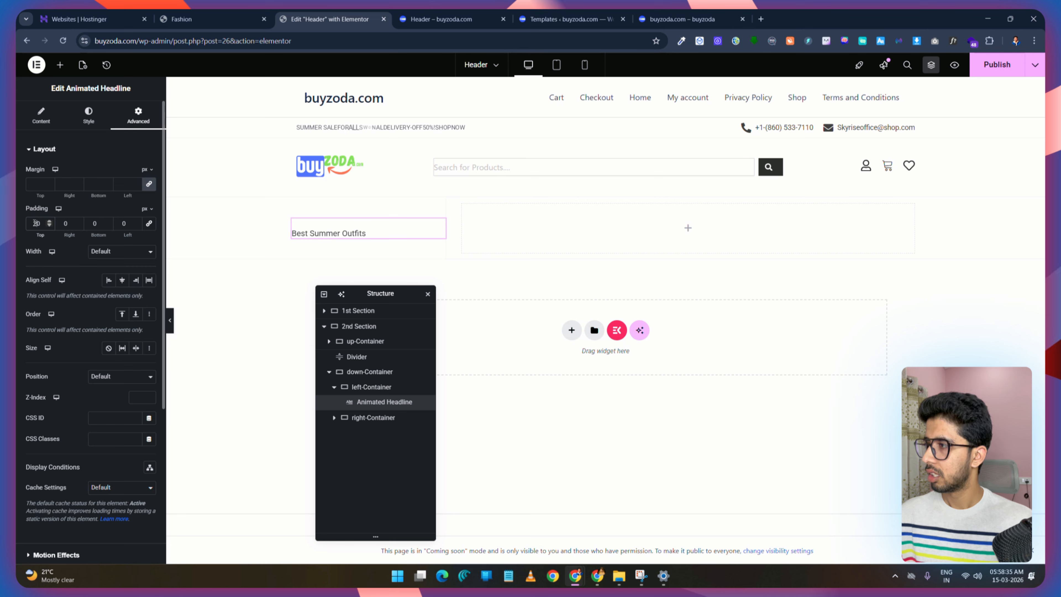
key(BackSpace)
key(BackSpace)
text(10)
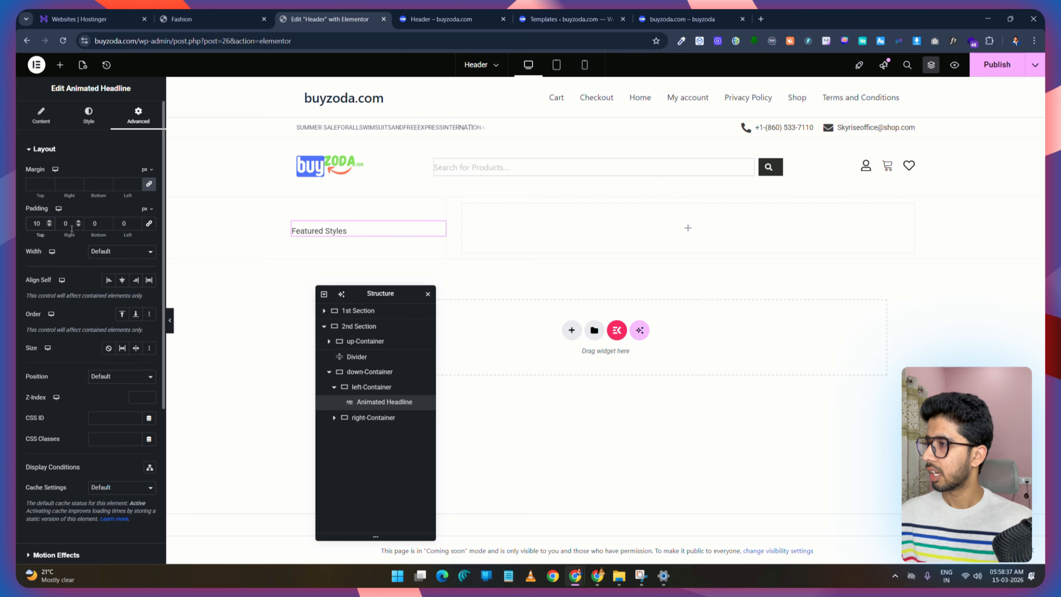
click(90, 224)
text(1)
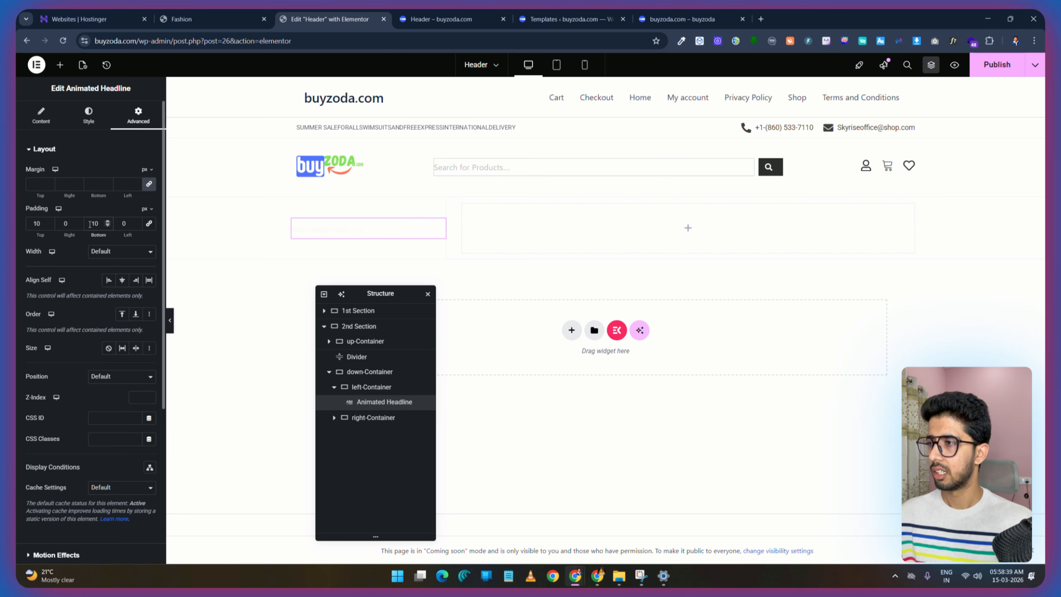
Step: Publish the header and compare its live preview with the Fashion demo site
click(997, 65)
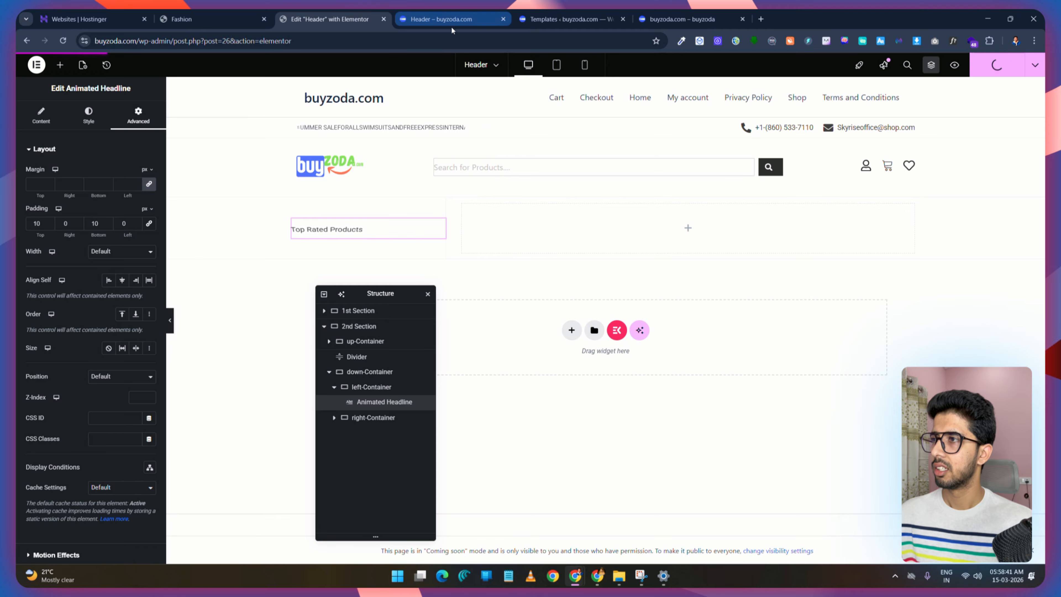
click(445, 19)
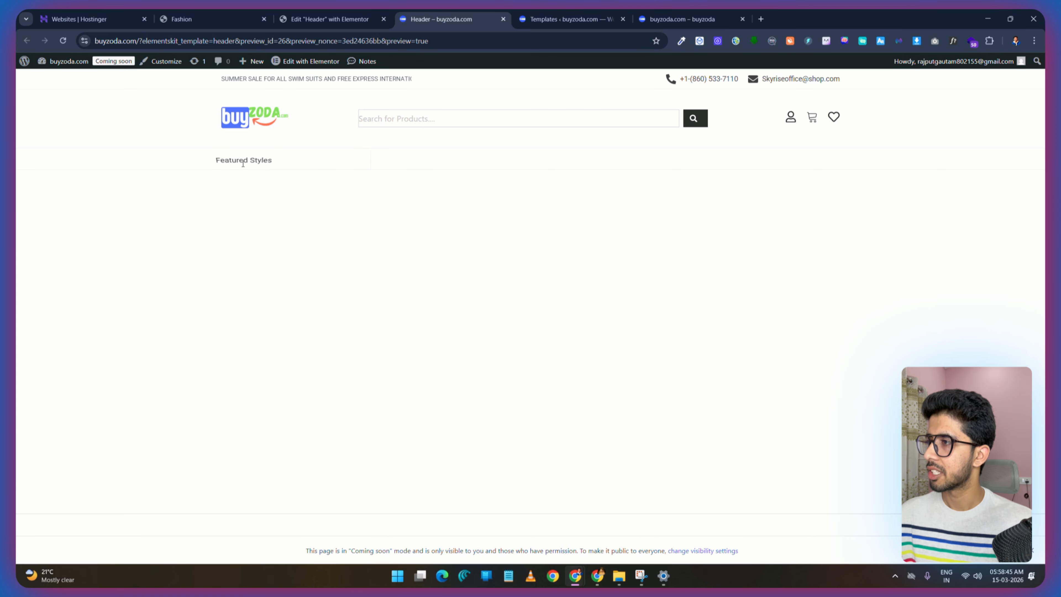
click(209, 18)
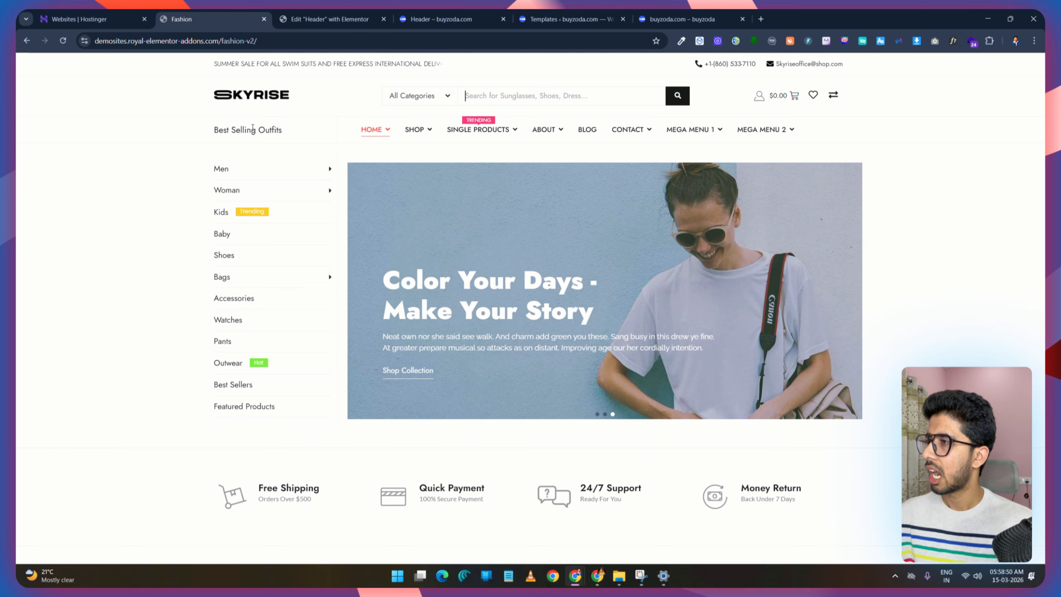
Step: Set the Animated Headline's top and bottom padding to 15 px and compare the header preview with the Fashion demo
click(348, 17)
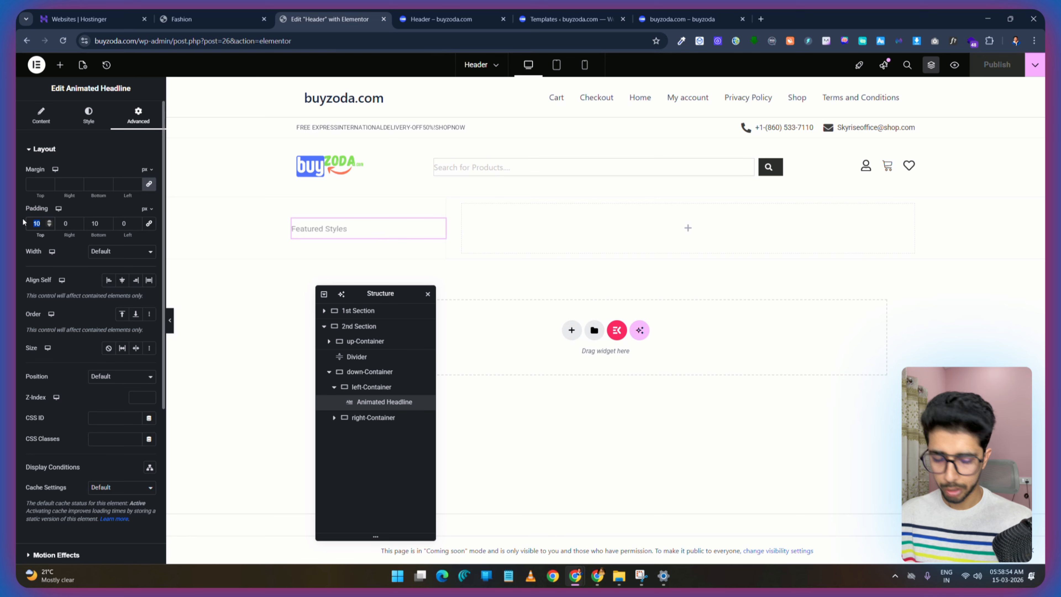
drag(102, 221, 67, 219)
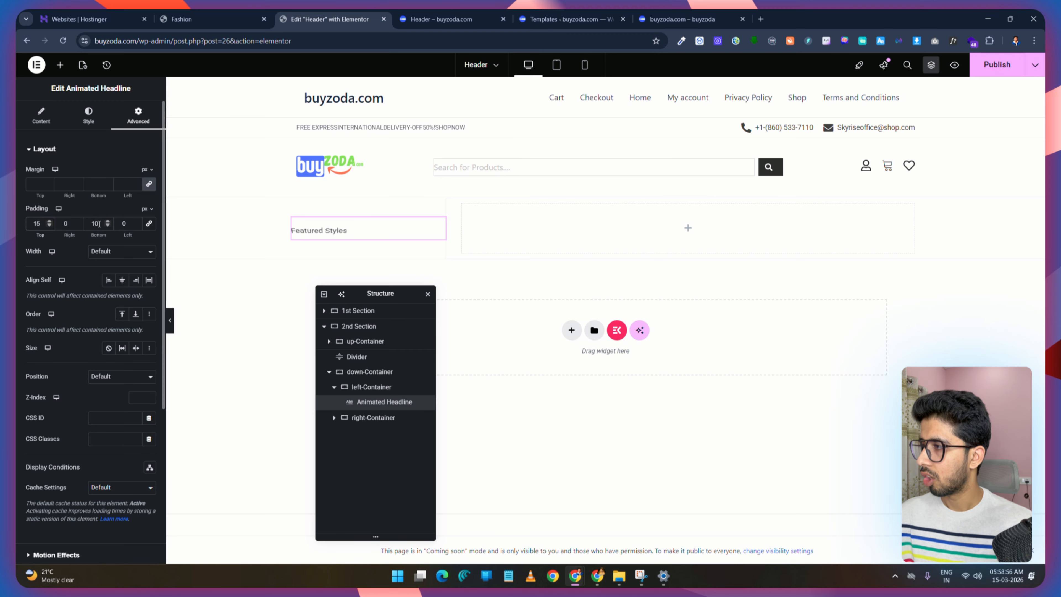
text(15)
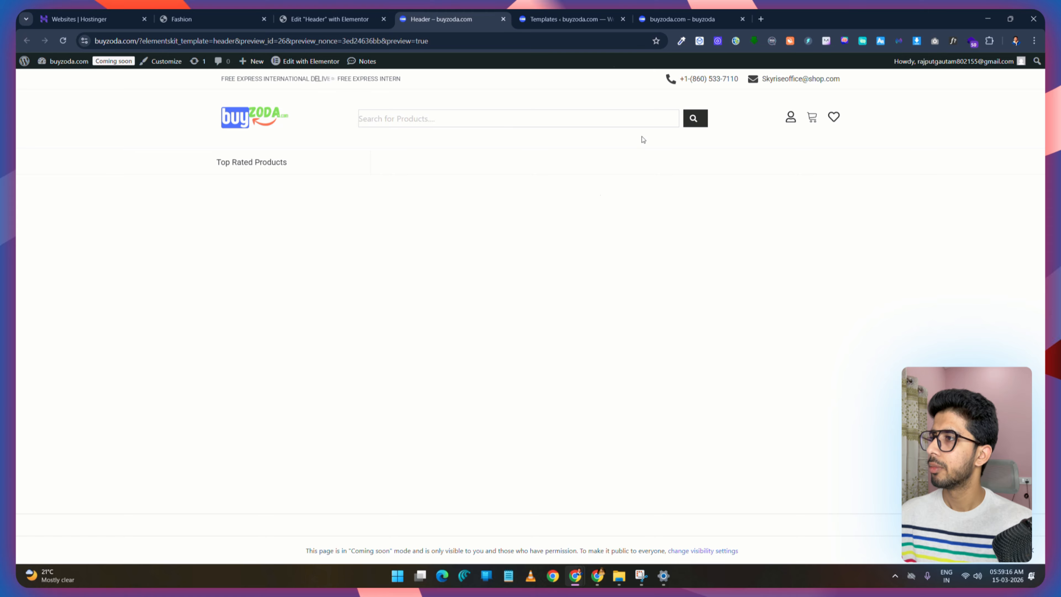
click(326, 12)
click(197, 19)
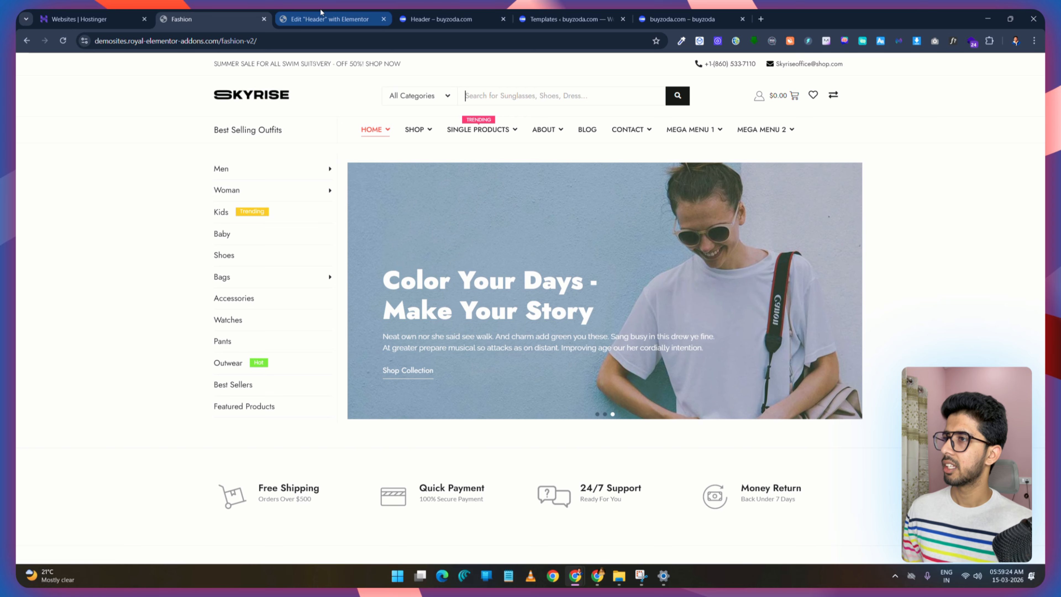
click(443, 19)
Step: Move the WordPress Templates browser tab ahead of the Fashion demo tab and open the site's Menus page
drag(613, 25, 275, 23)
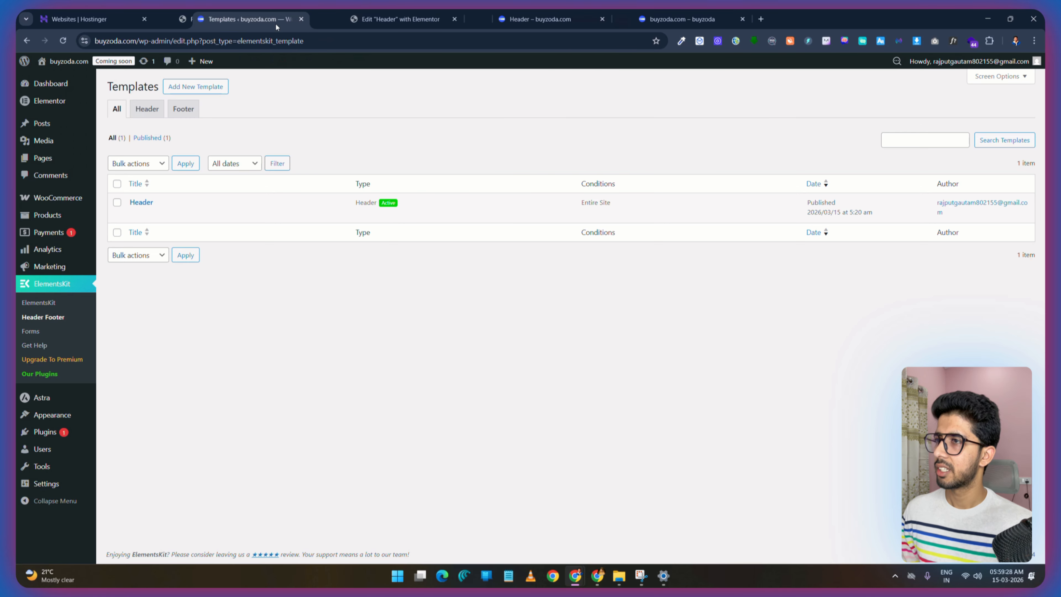
drag(146, 27, 227, 27)
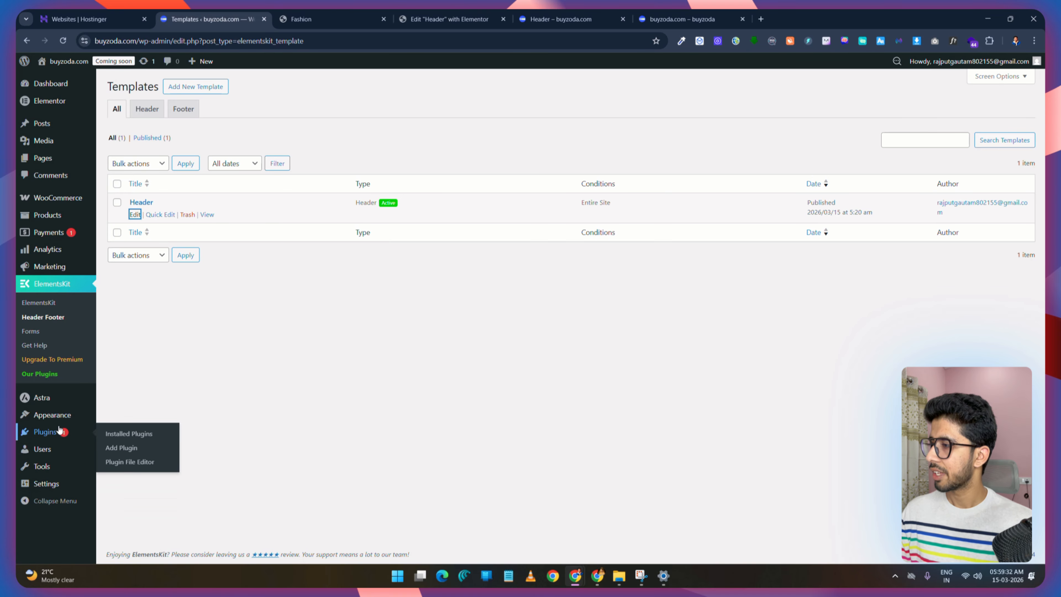
mouse_move(51, 418)
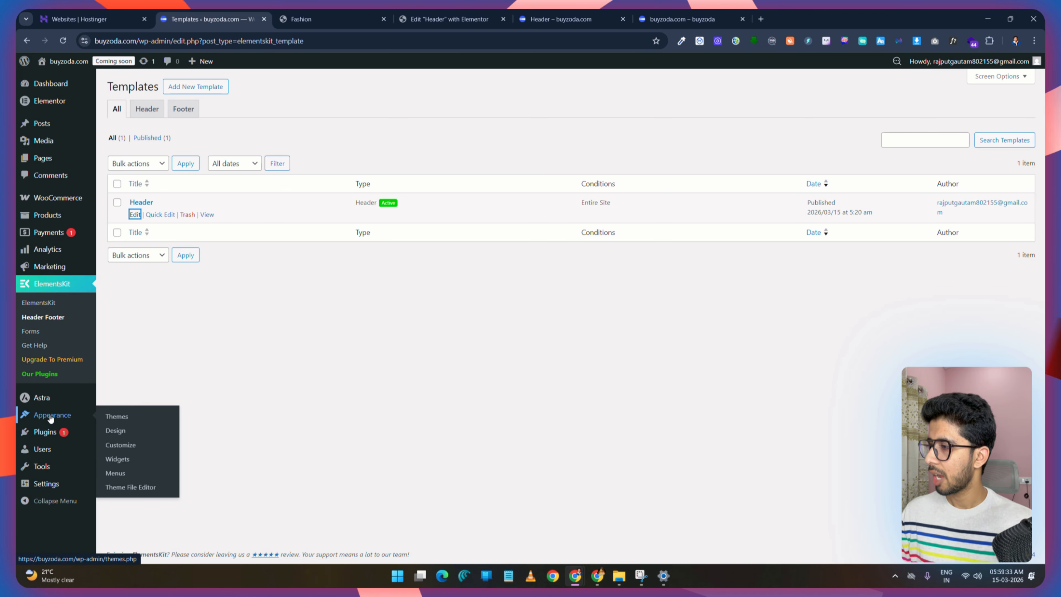
click(116, 473)
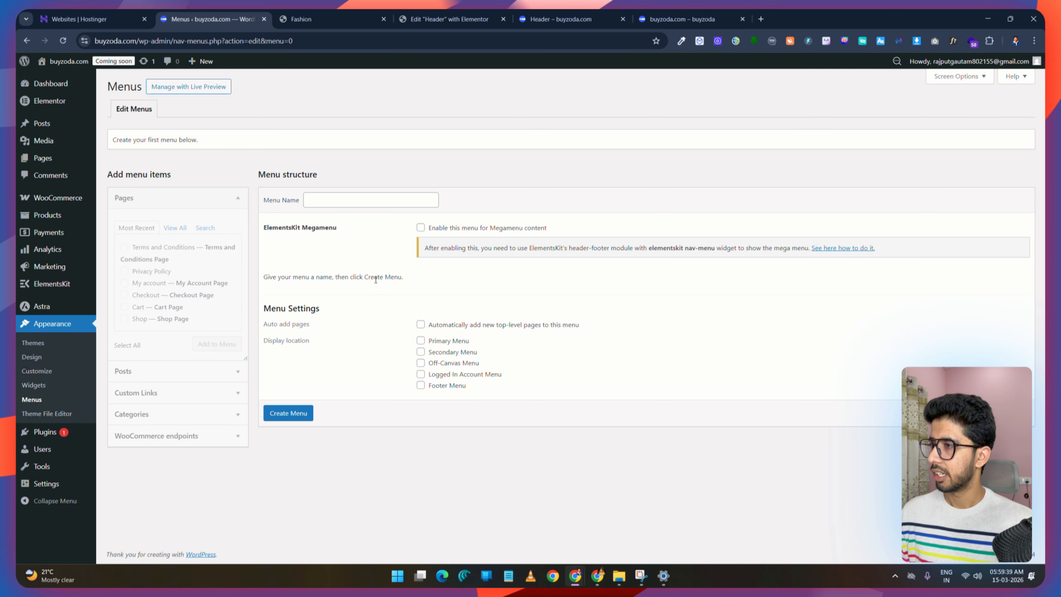
Step: Create a menu named Main Menu and assign it to the Primary Menu display location
click(336, 201)
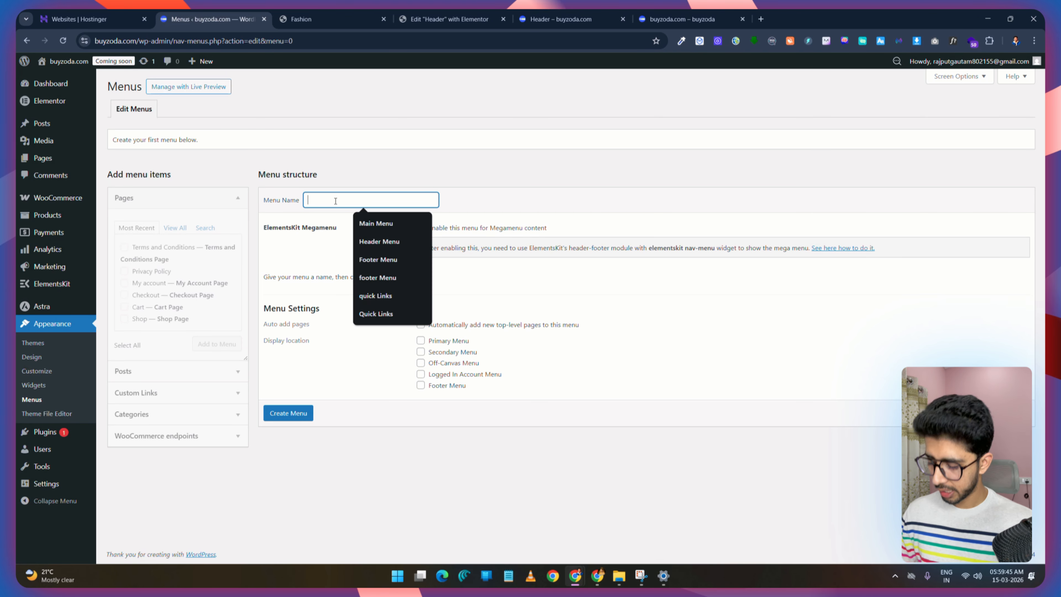
text(Main Menu)
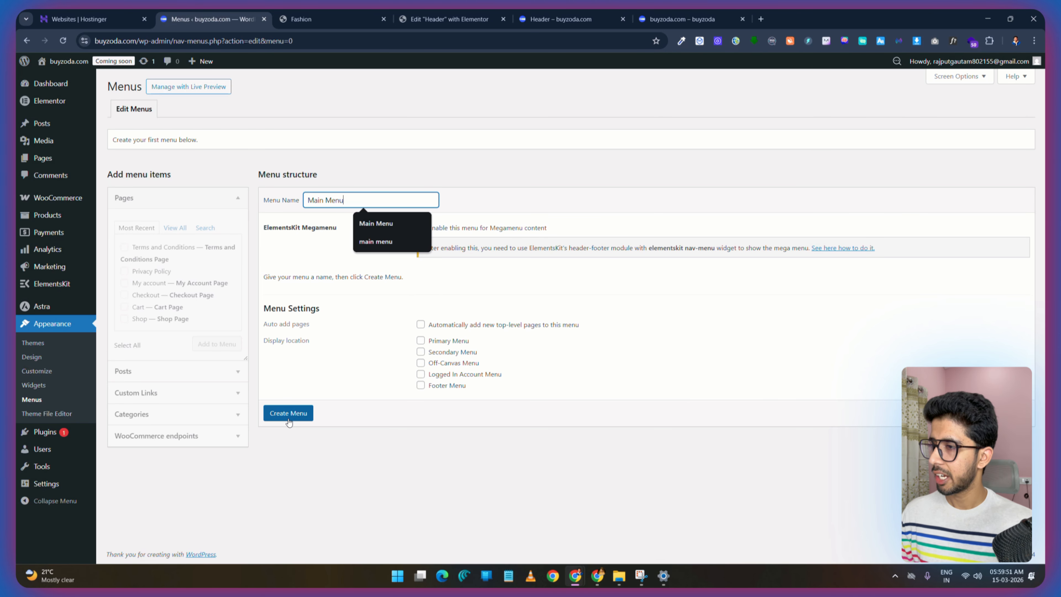
click(420, 340)
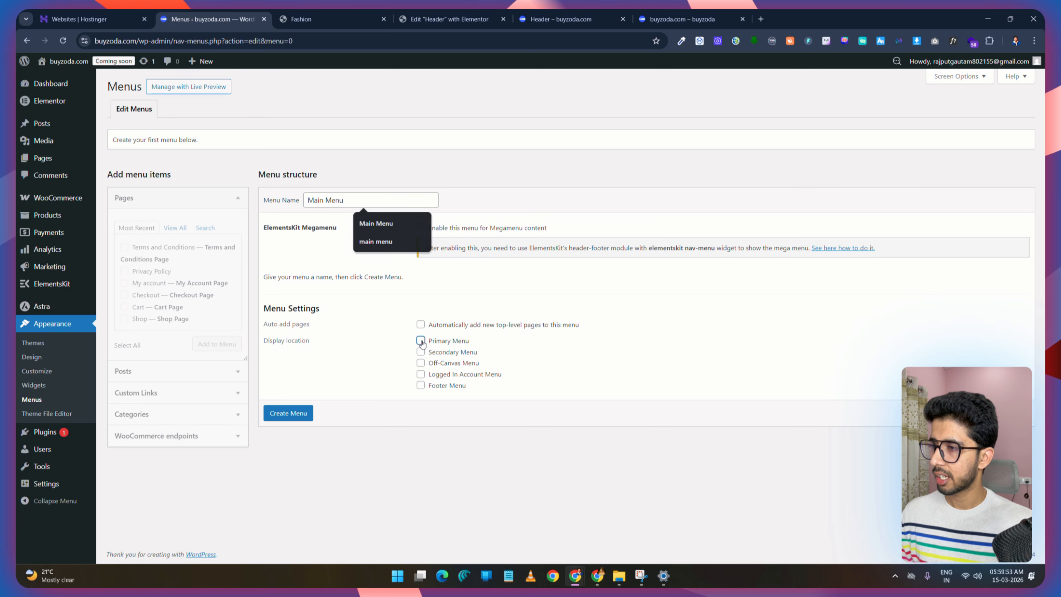
click(294, 413)
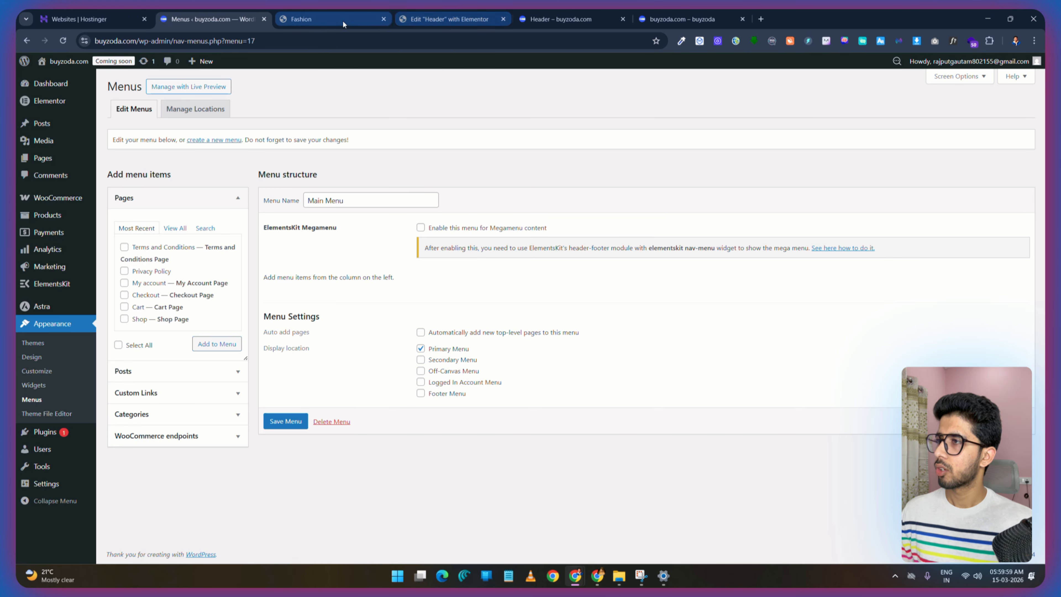
Step: Check the Fashion demo's navigation and add a custom link named Single Products with the URL # to Main Menu
click(315, 23)
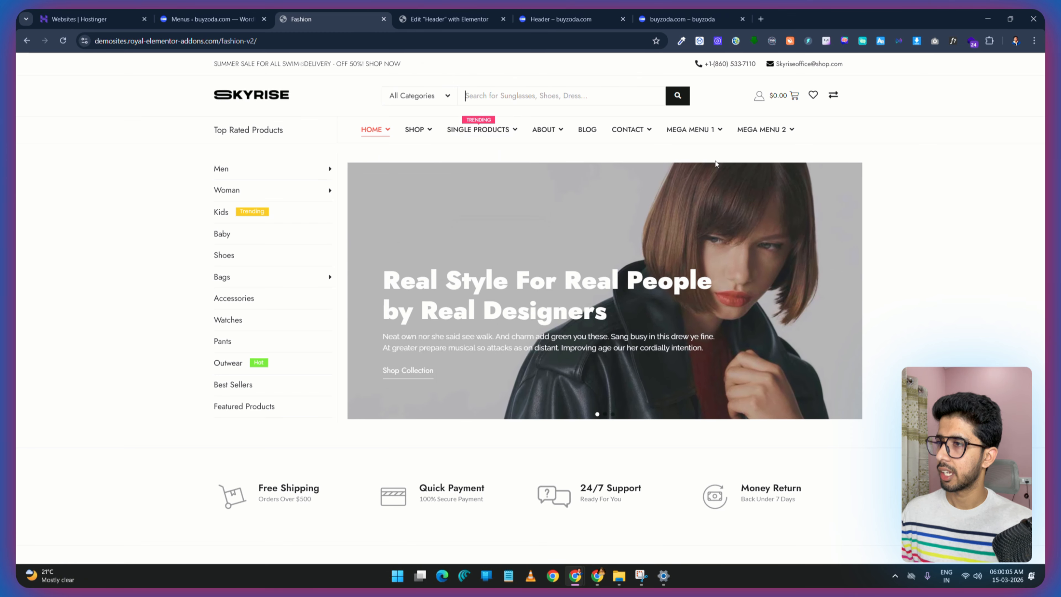
click(211, 18)
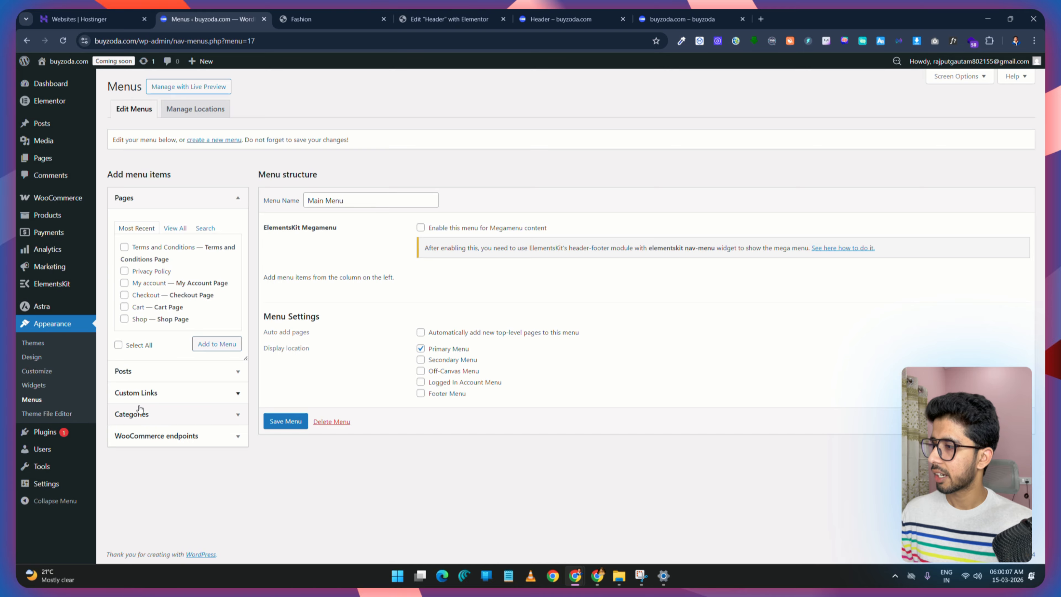
click(236, 394)
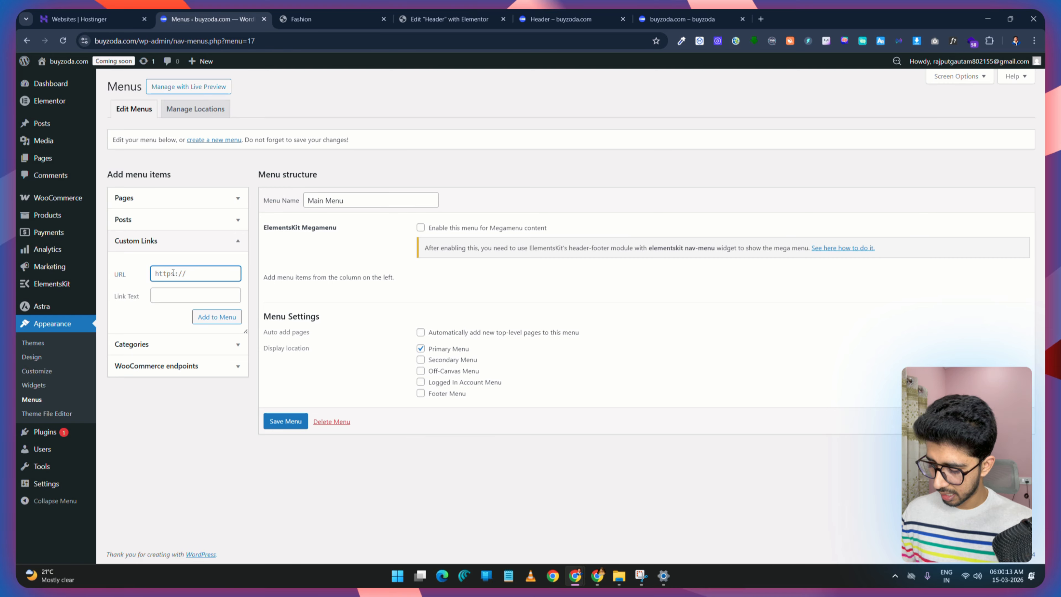
click(163, 296)
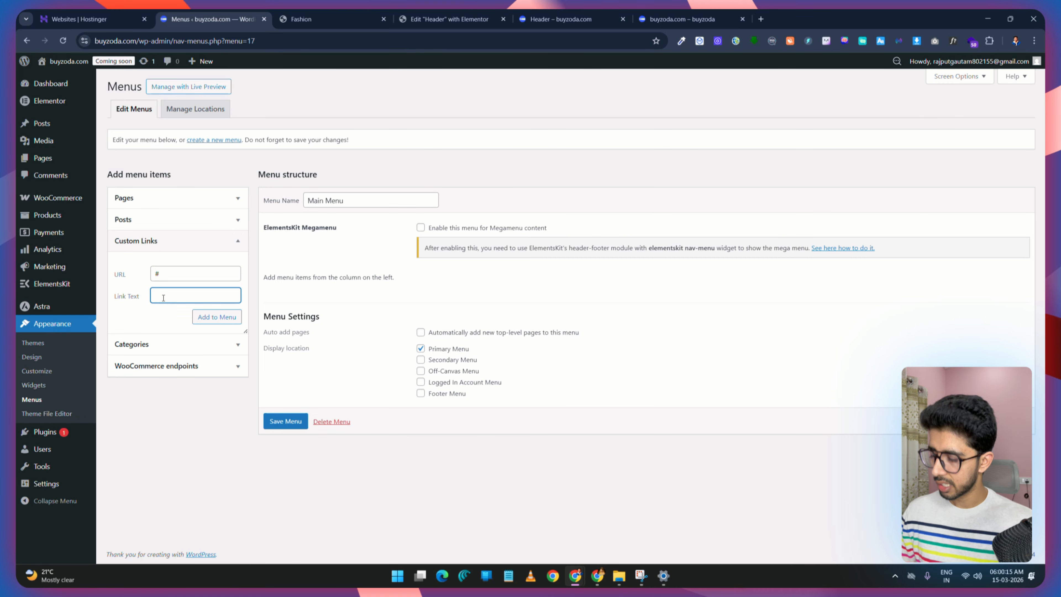
click(355, 9)
click(230, 9)
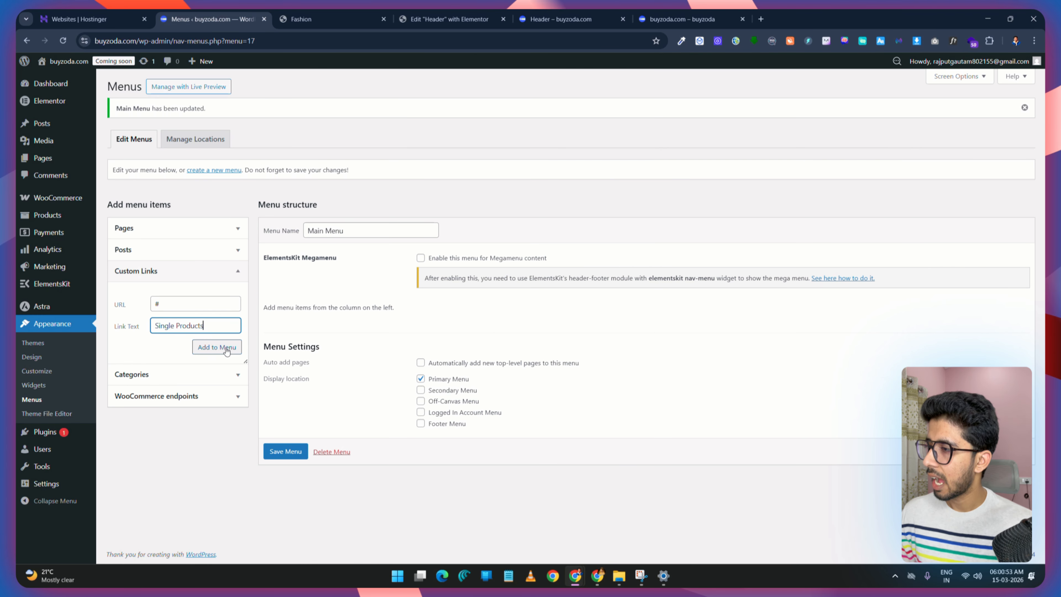
click(219, 348)
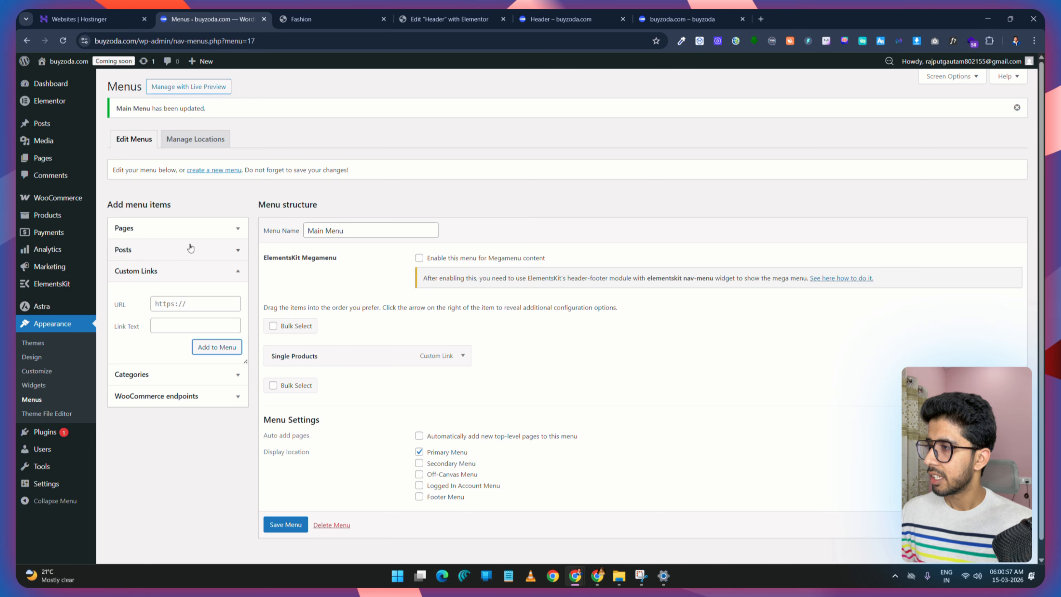
Step: Add the Home and Shop pages to Main Menu, compare with the Fashion demo's navigation, and save the menu
click(316, 12)
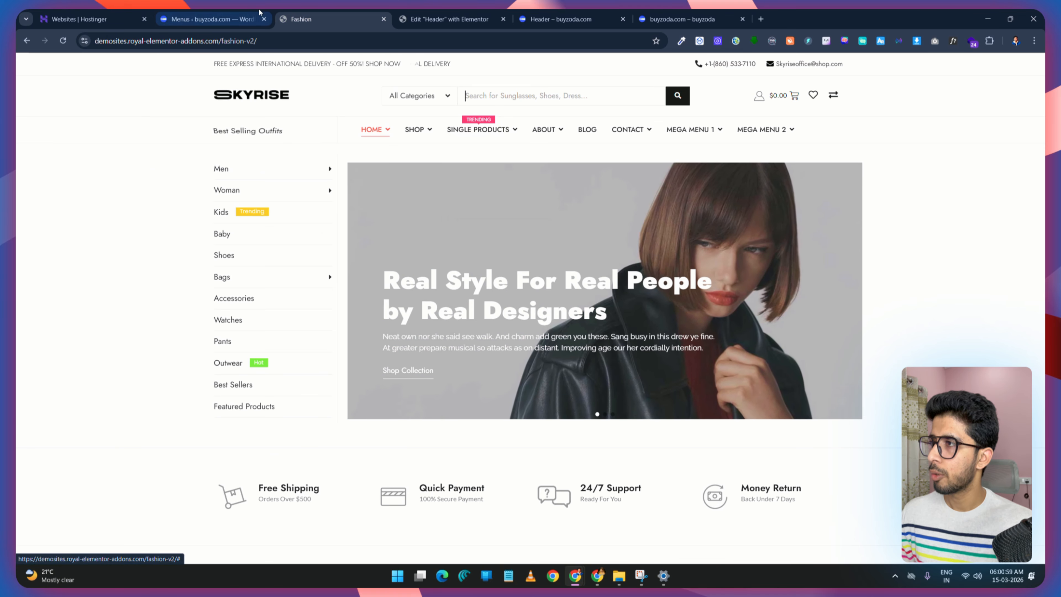
click(209, 19)
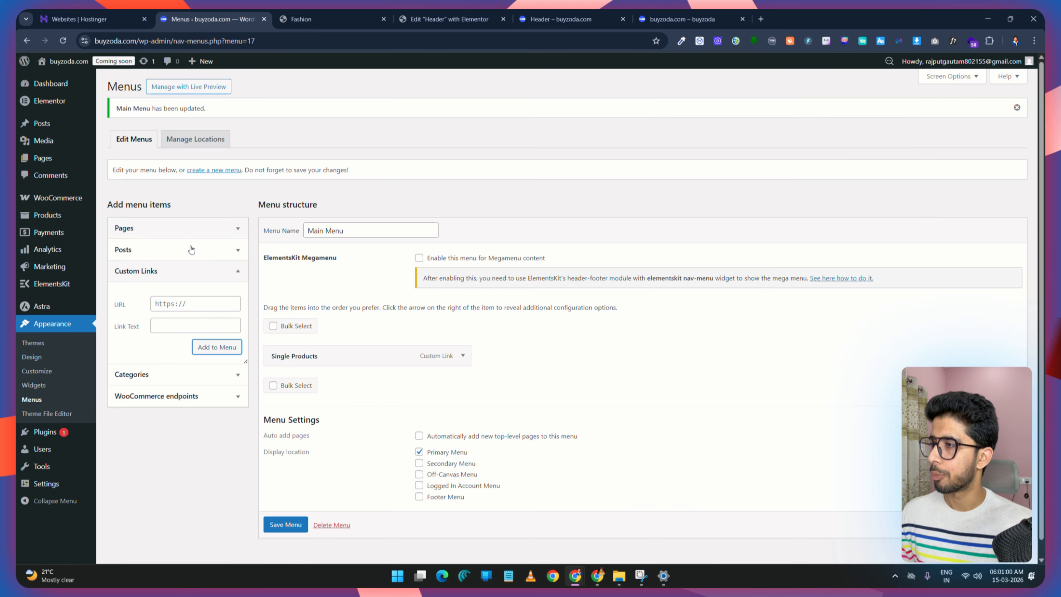
click(183, 229)
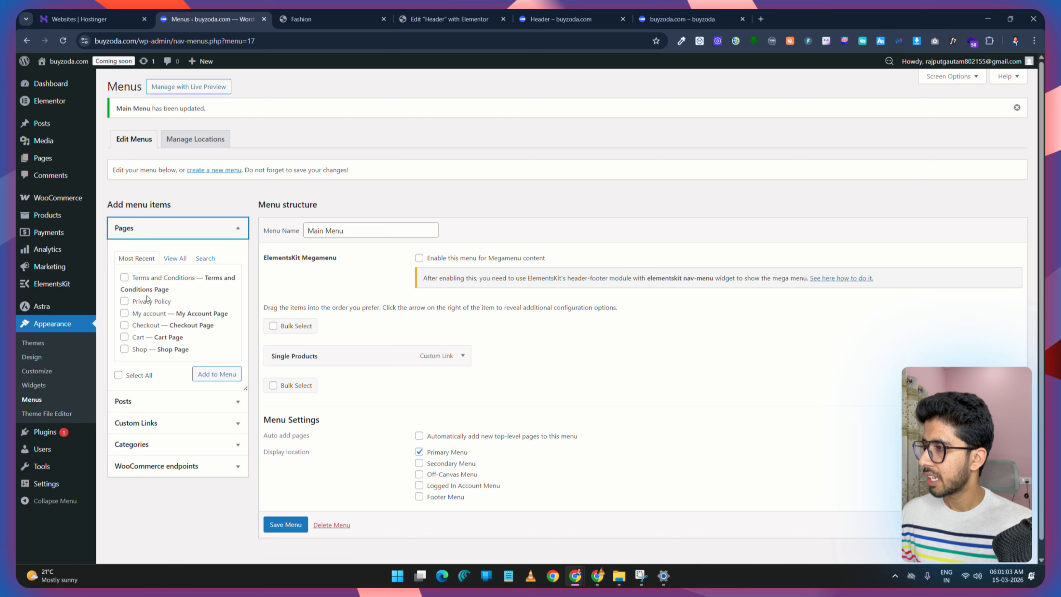
click(175, 258)
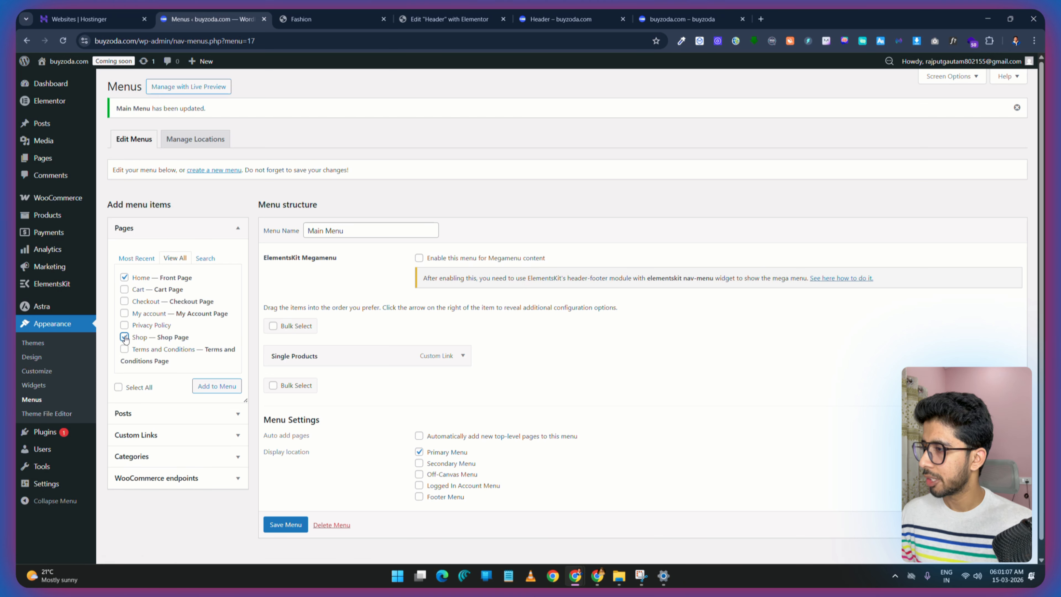
click(214, 387)
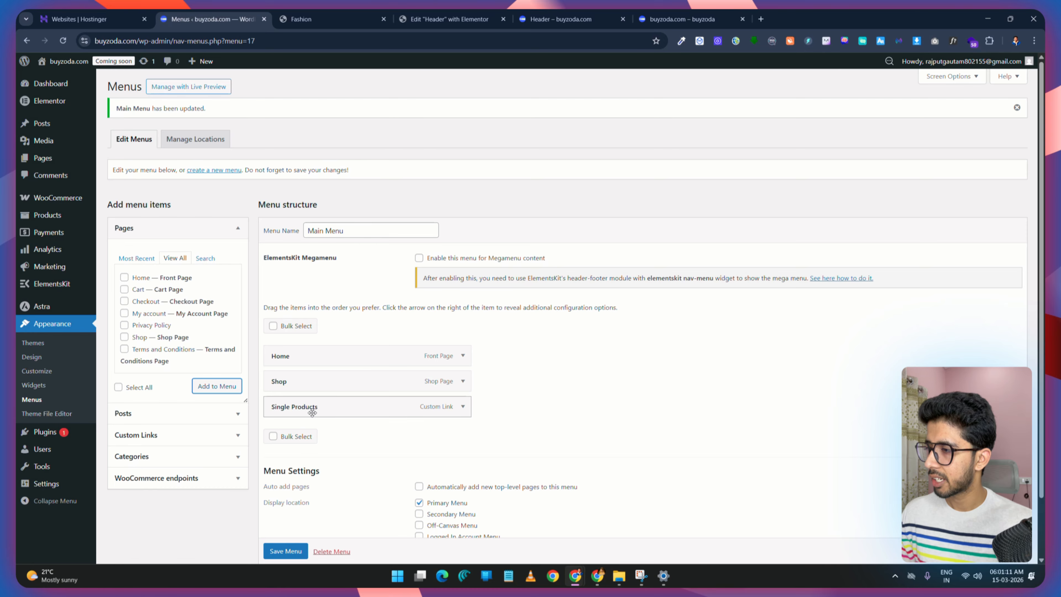
click(300, 19)
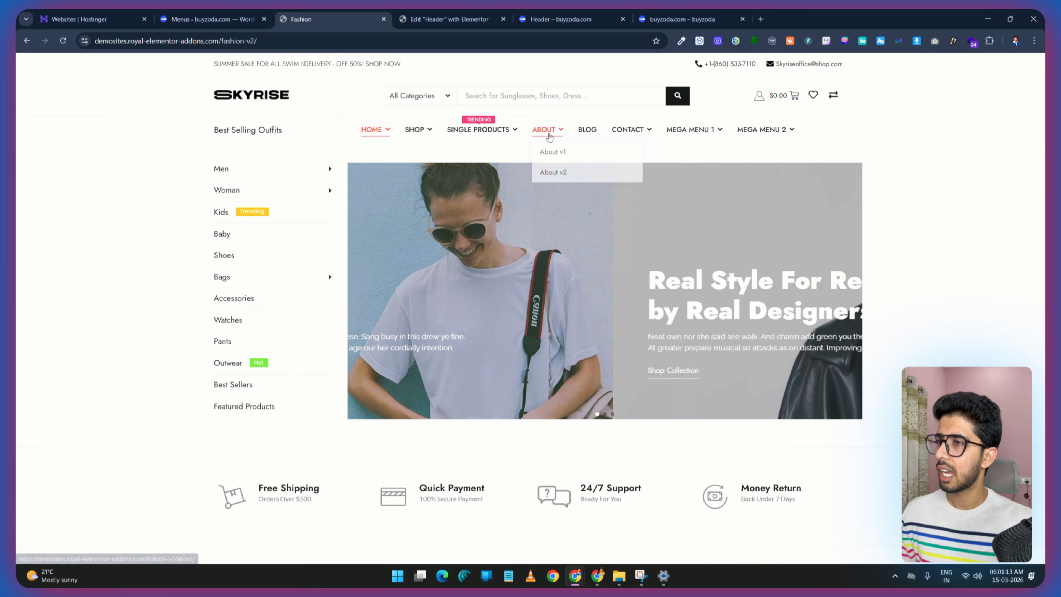
click(190, 13)
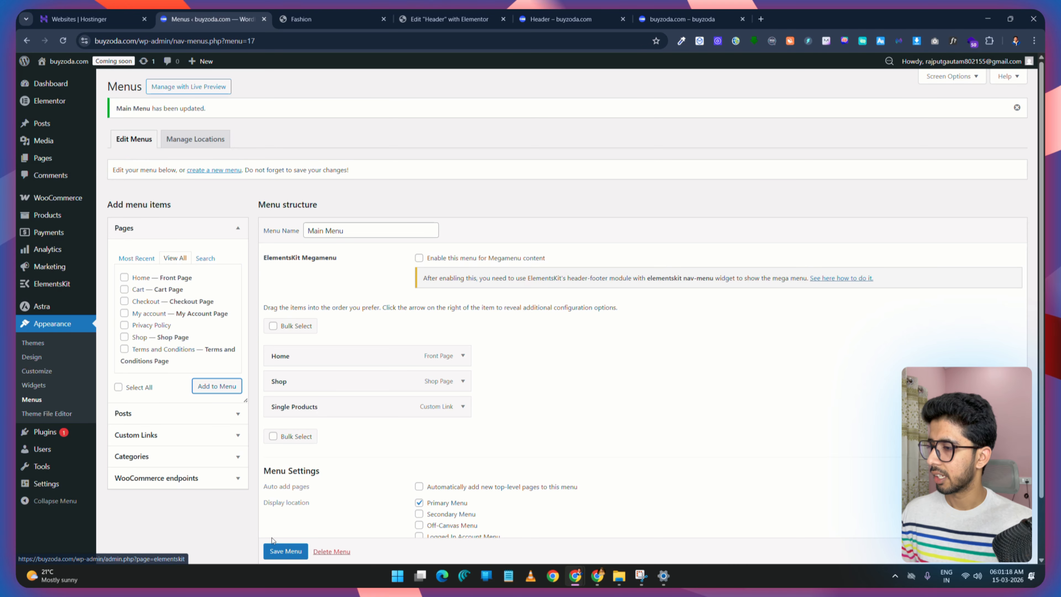
scroll(358, 396, down, 1)
scroll(358, 396, down, 1)
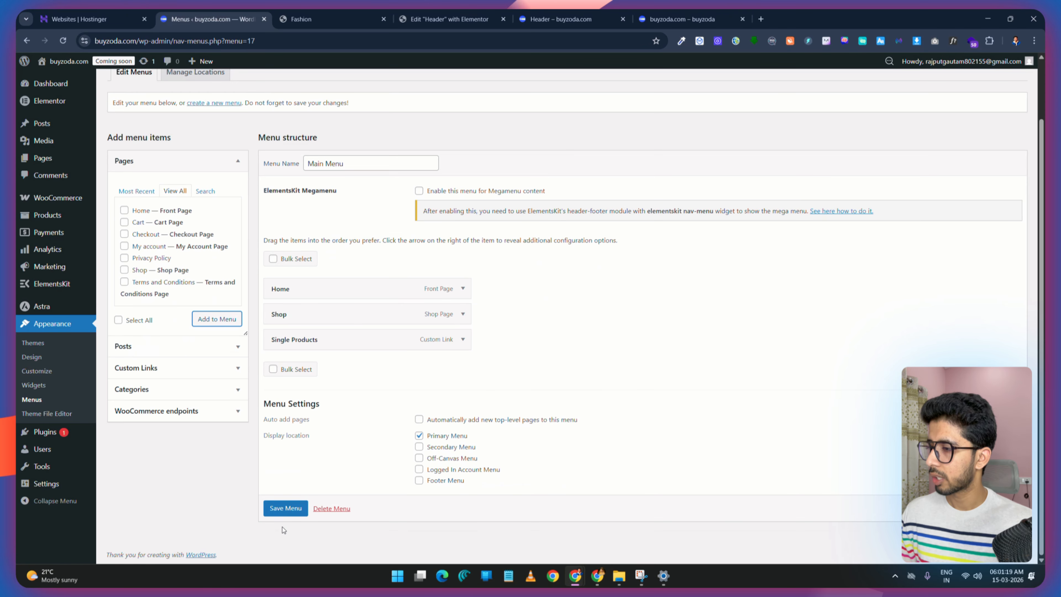
click(285, 508)
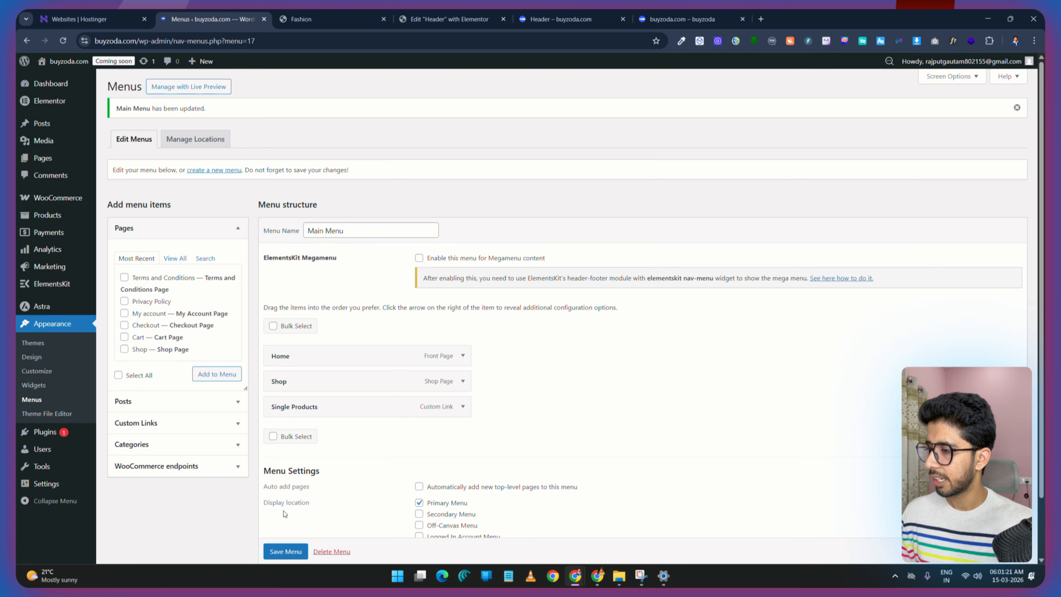
Step: Create a new page titled About
click(43, 162)
click(161, 87)
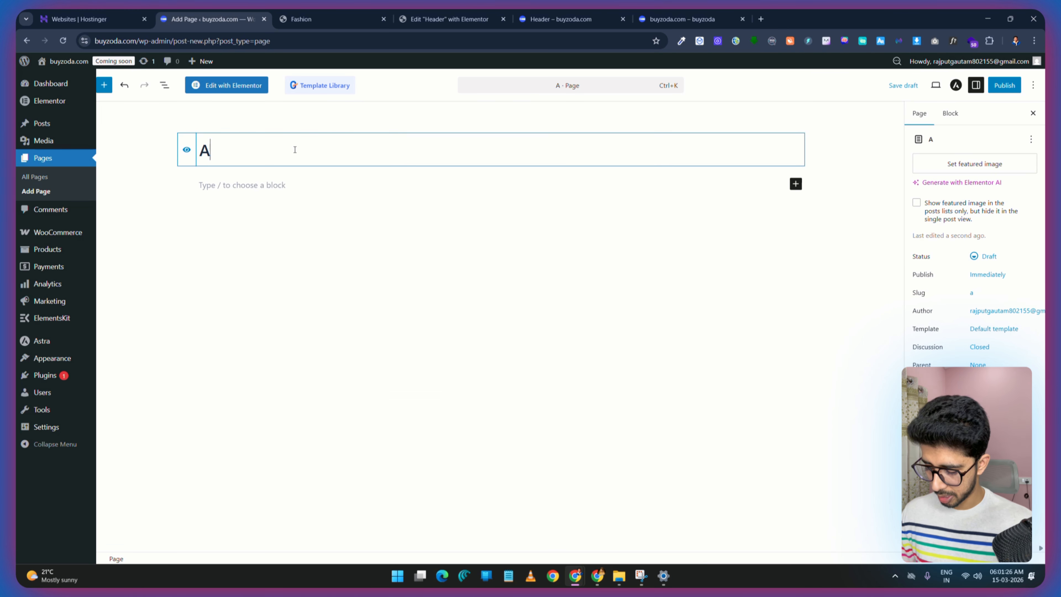
text(Abo)
text(ut)
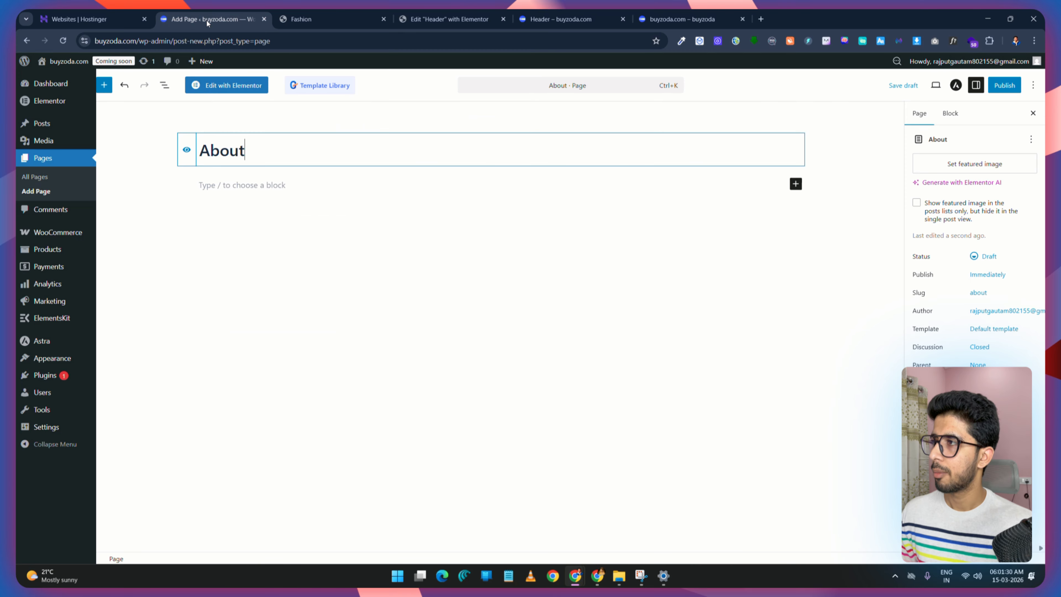
Step: In the About page's Astra settings, choose No Sidebar and disable the banner area, then publish the page
click(956, 86)
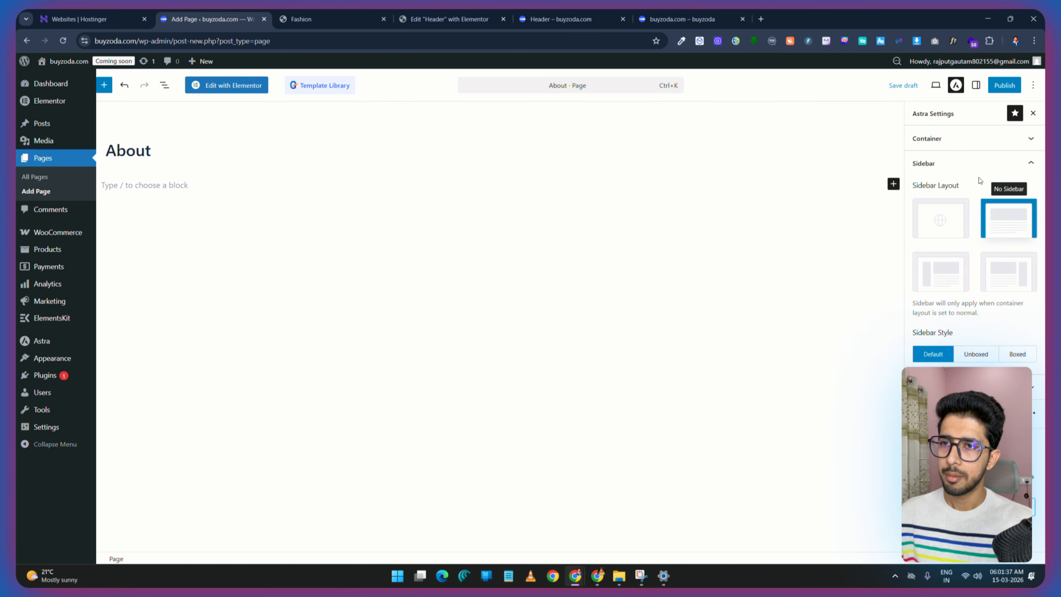
click(977, 163)
click(960, 188)
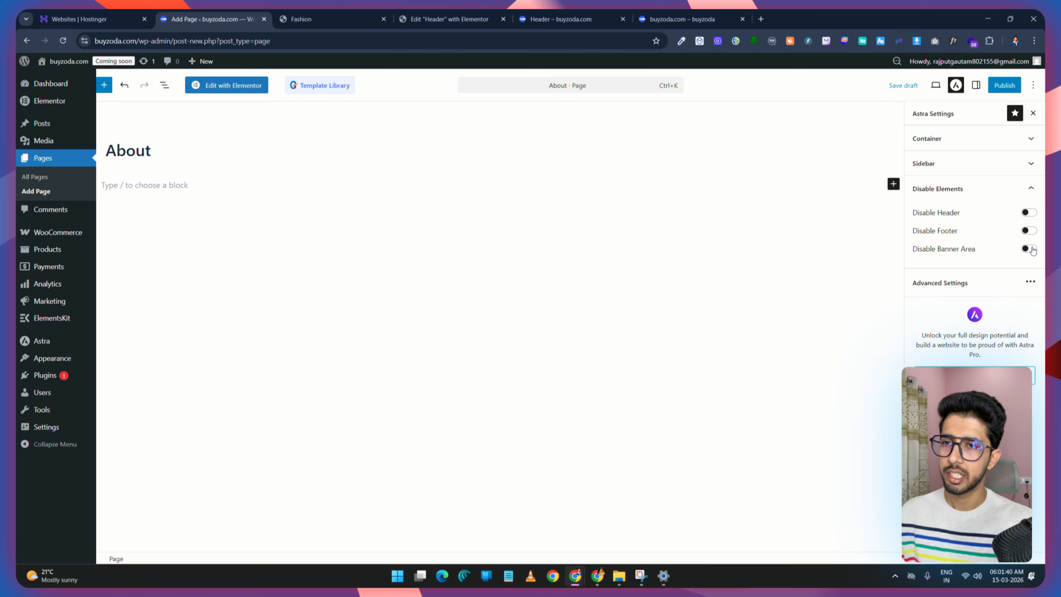
click(1004, 84)
click(1007, 84)
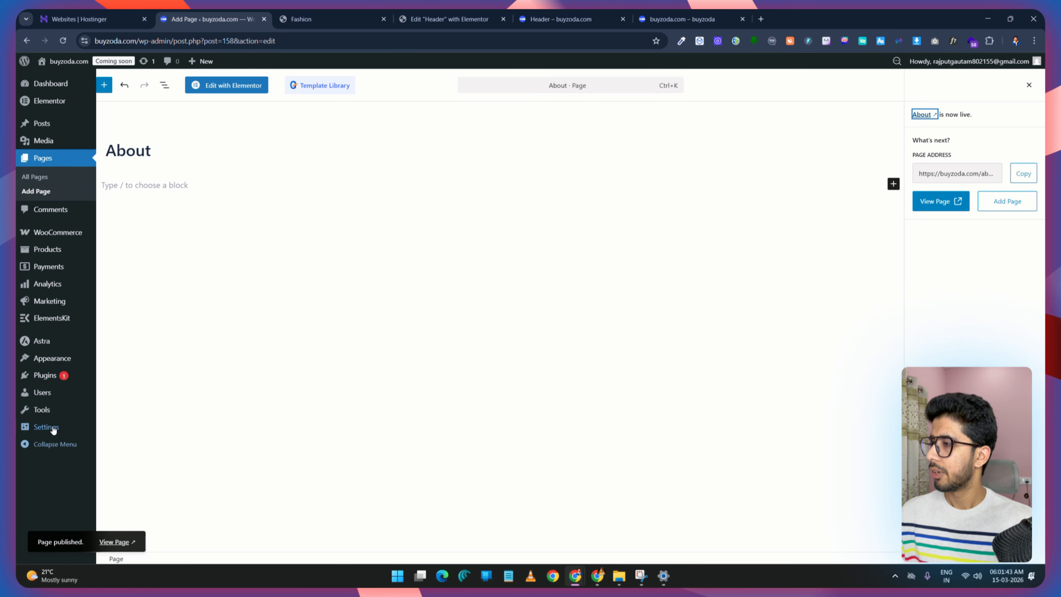
Step: Return to the site's Menus page, add the About page to Main Menu and save the menu
mouse_move(54, 363)
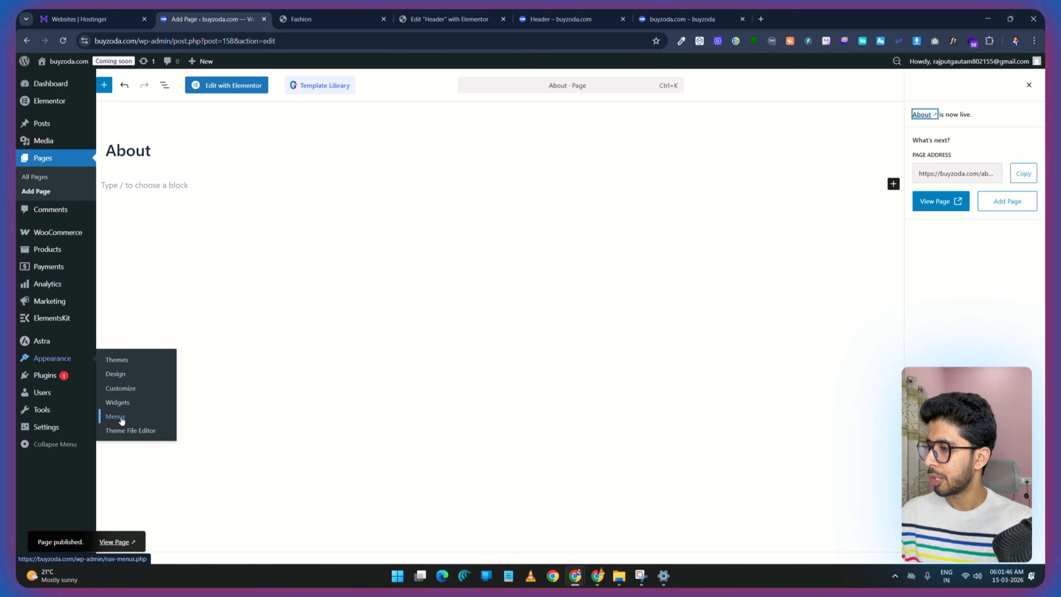
click(115, 416)
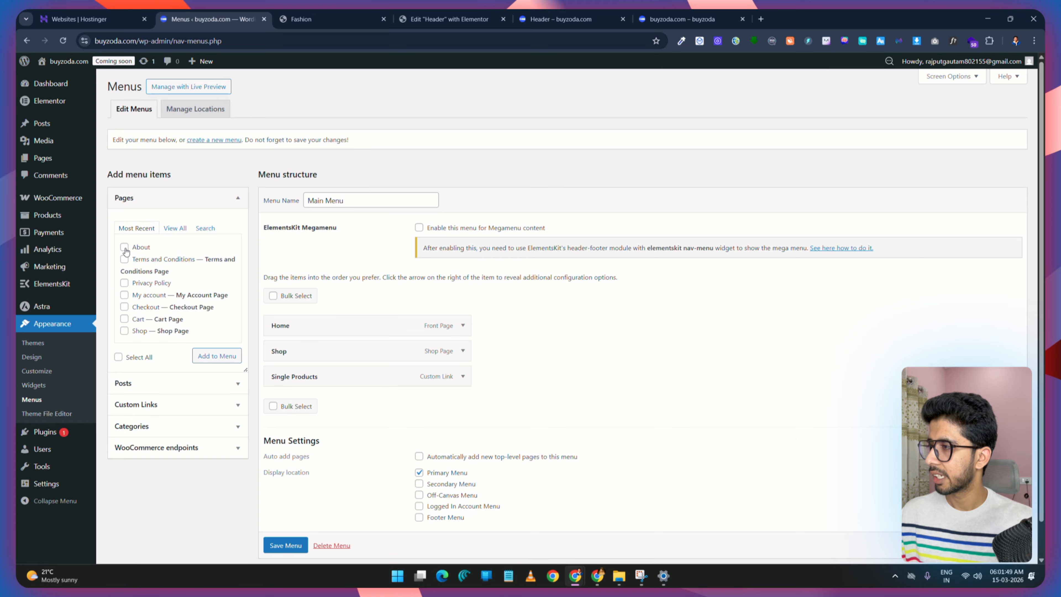
click(222, 355)
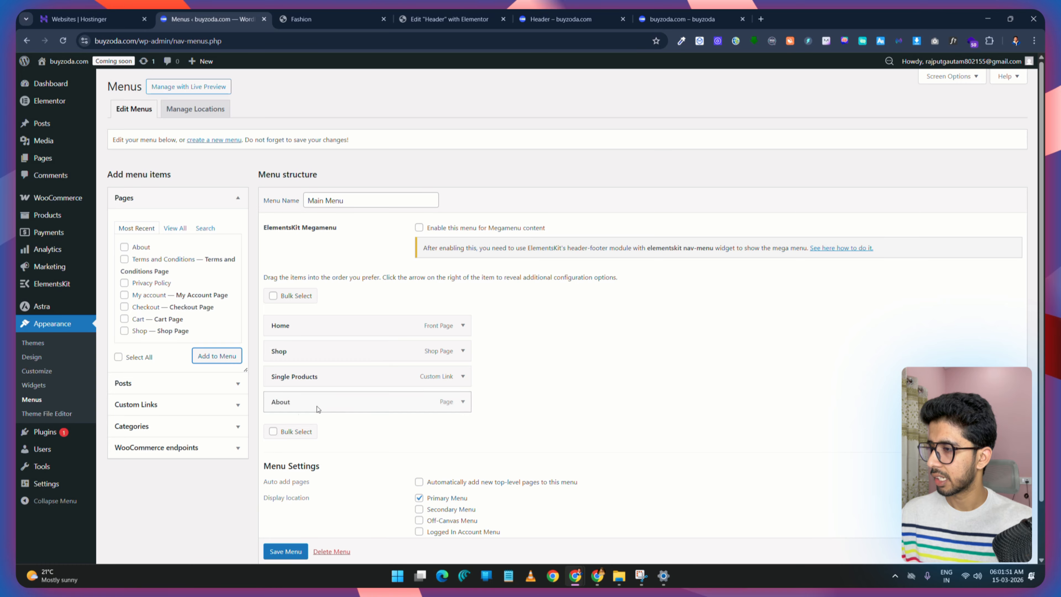
scroll(287, 556, down, 2)
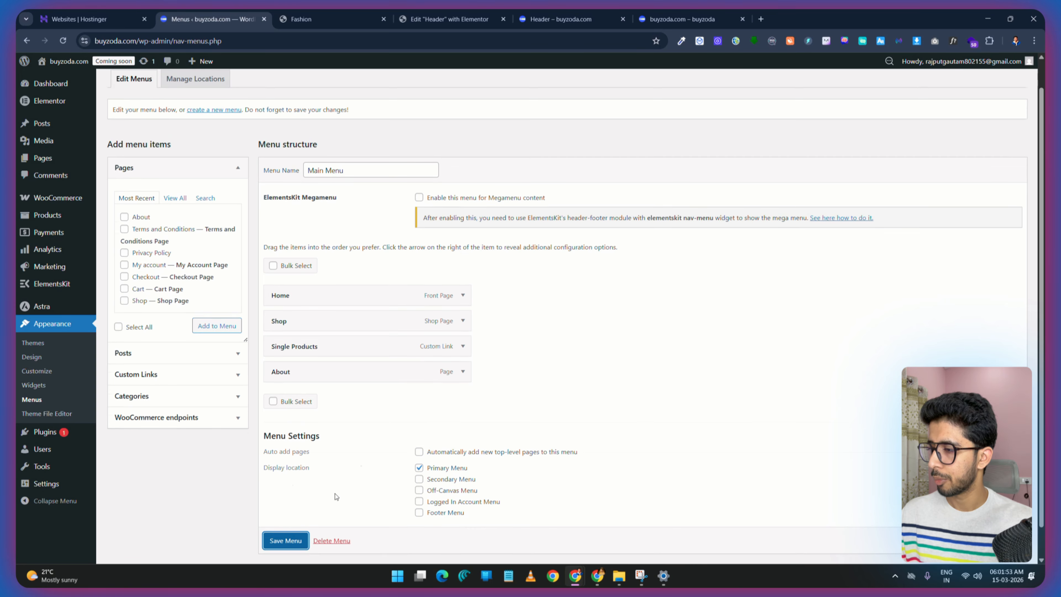
click(284, 509)
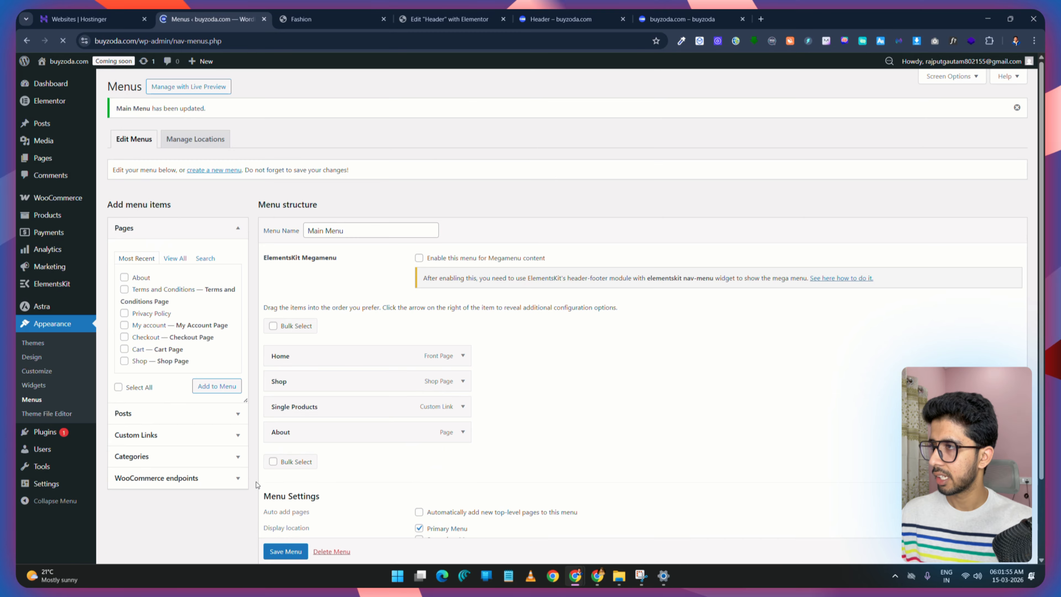
Step: Check the Fashion demo's next navigation entry and create a new page titled Blog
click(317, 19)
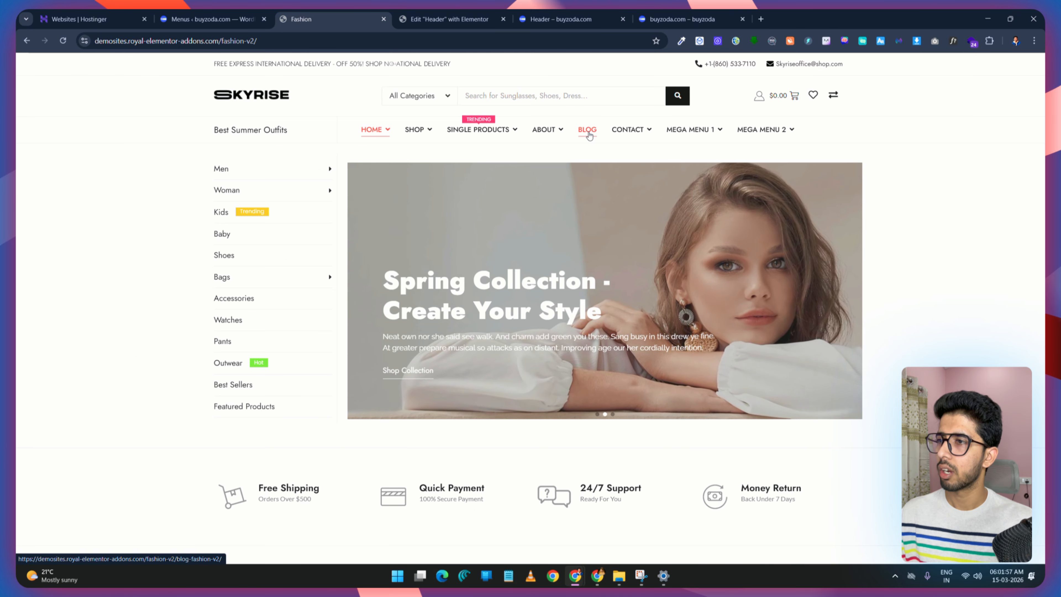
click(207, 18)
click(42, 158)
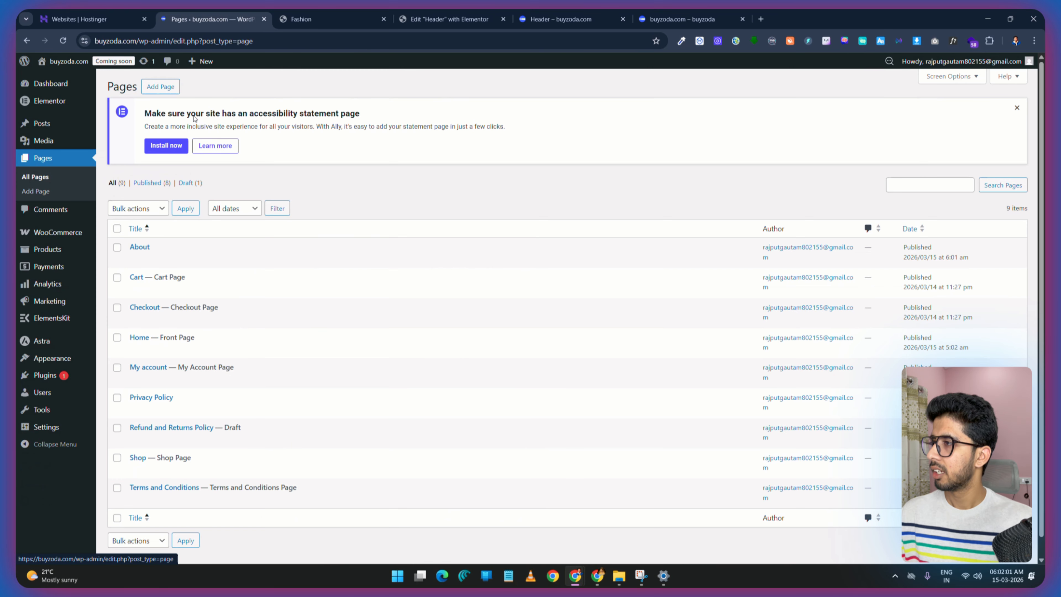
click(161, 86)
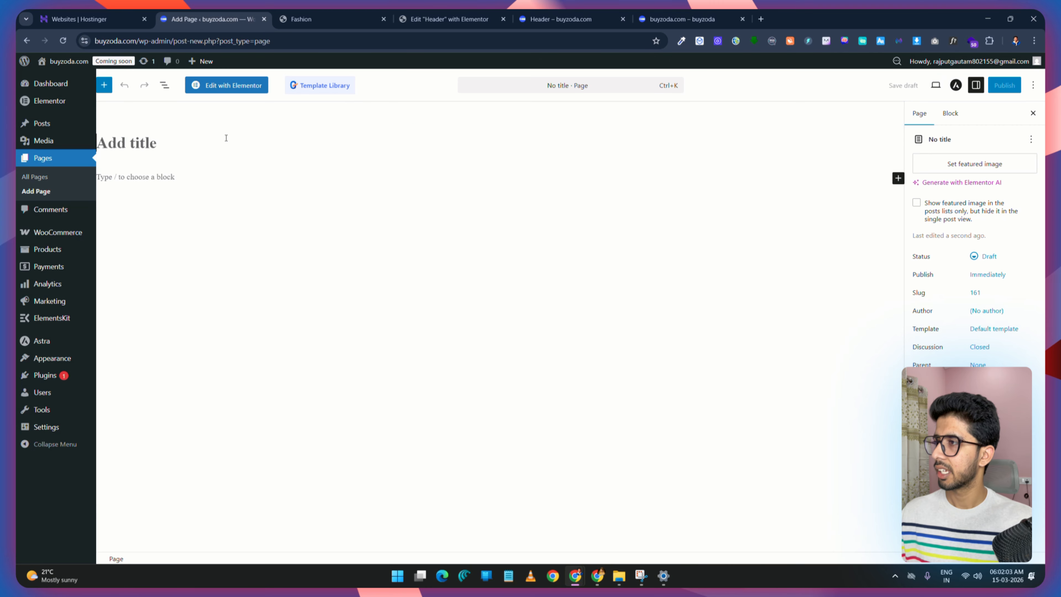
text(Blog)
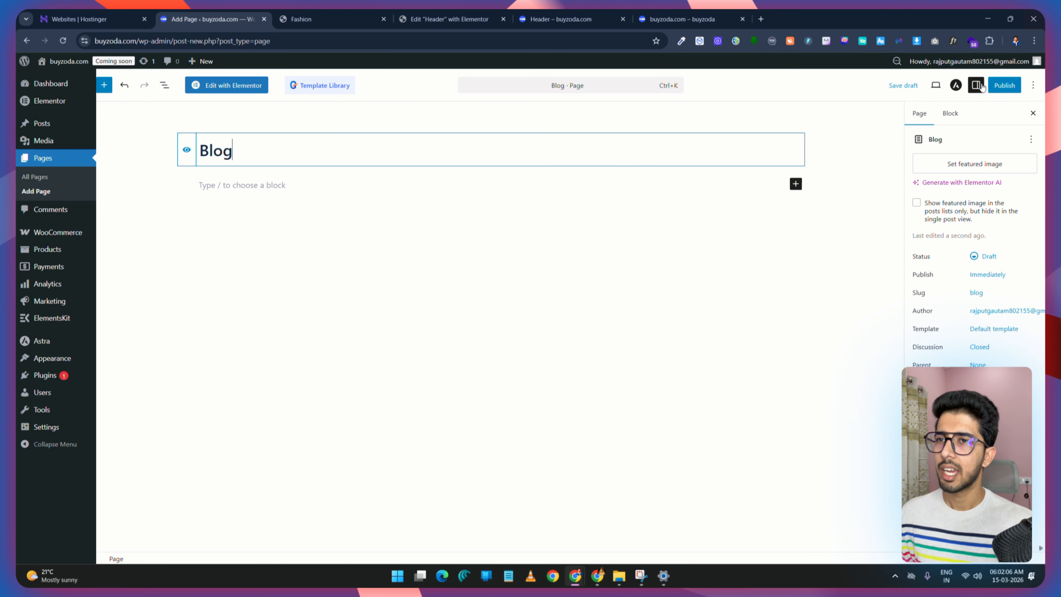
Step: Give the Blog page the full-width container layout, disable its banner area and publish it
click(958, 85)
click(1008, 246)
click(975, 362)
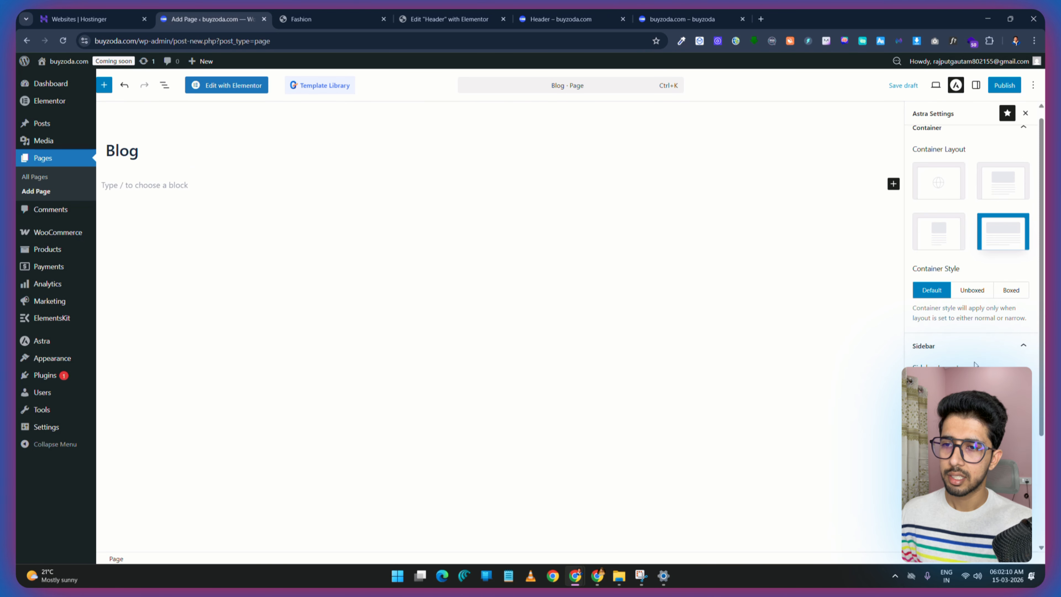
click(990, 345)
click(967, 139)
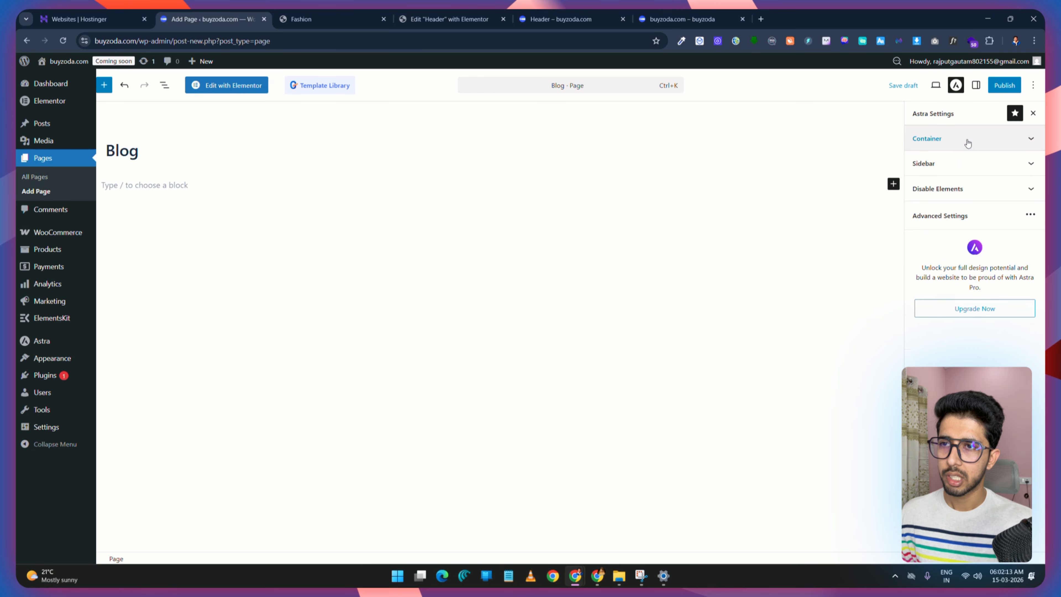
click(961, 189)
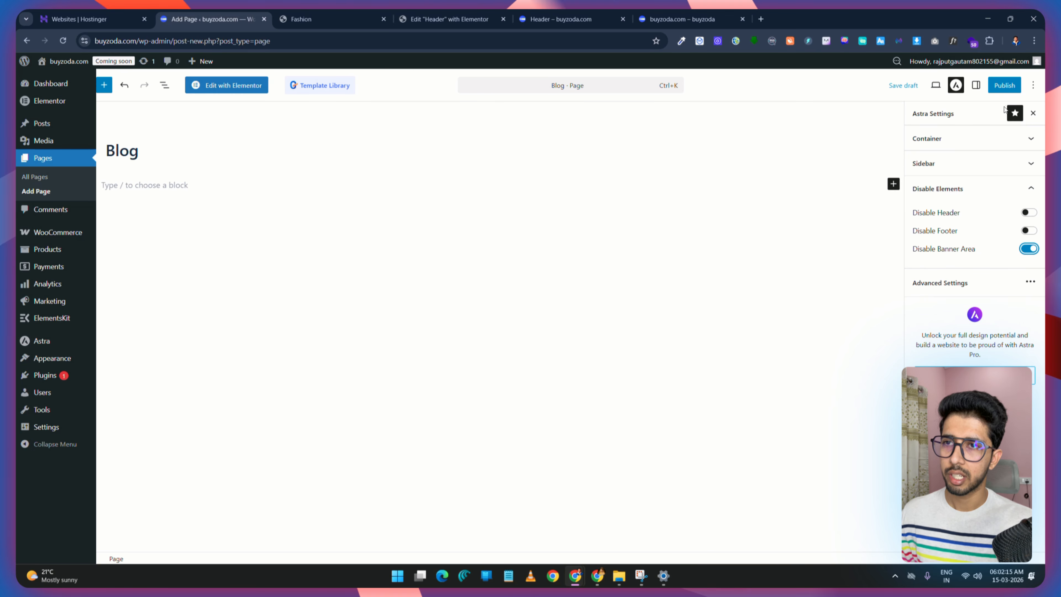
click(1004, 85)
click(1004, 86)
Step: Return to the site's Menus page, add the Blog page to Main Menu and save the menu
mouse_move(52, 361)
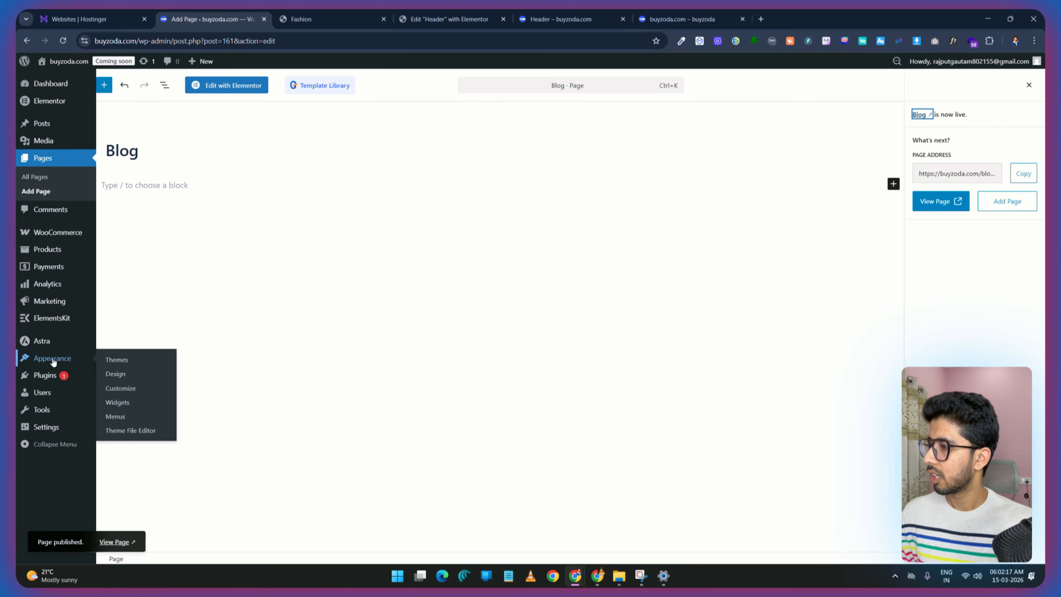
click(118, 417)
click(124, 247)
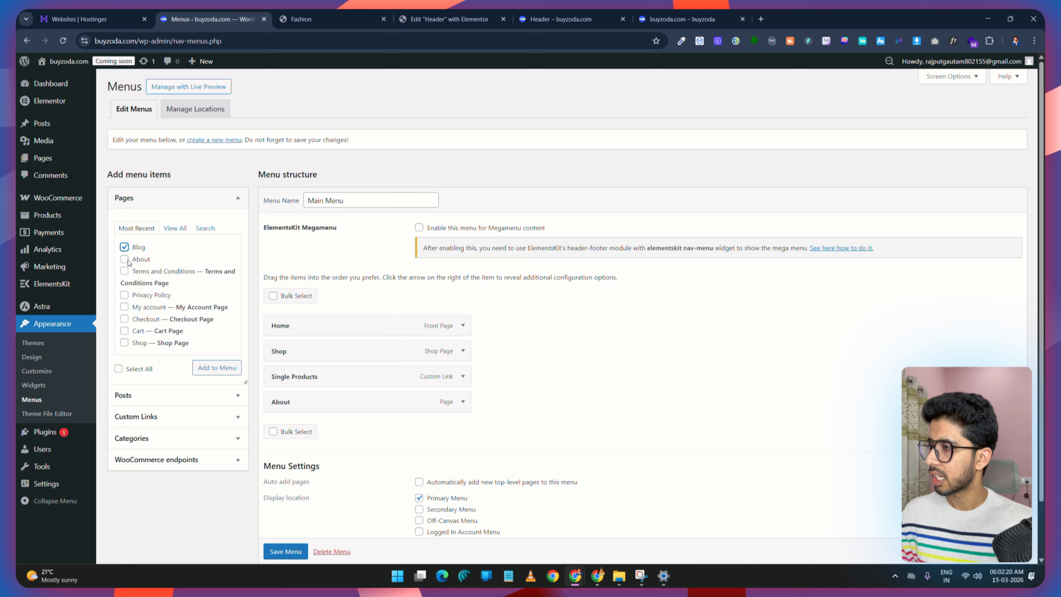
click(217, 367)
scroll(339, 500, down, 2)
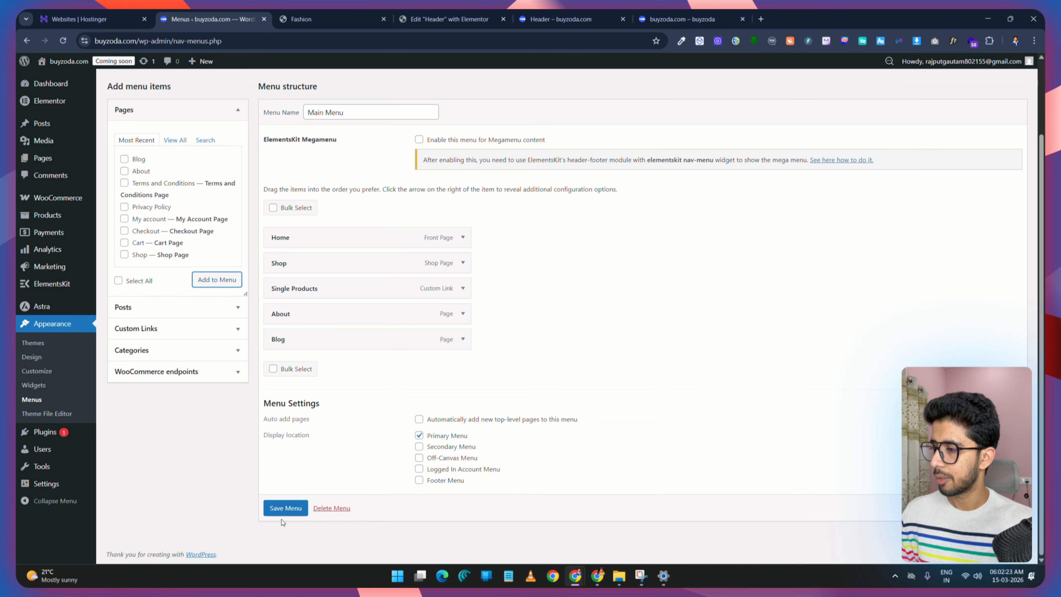
Step: Check the Fashion demo's navigation entry after Blog and create a new page titled Contact
click(322, 13)
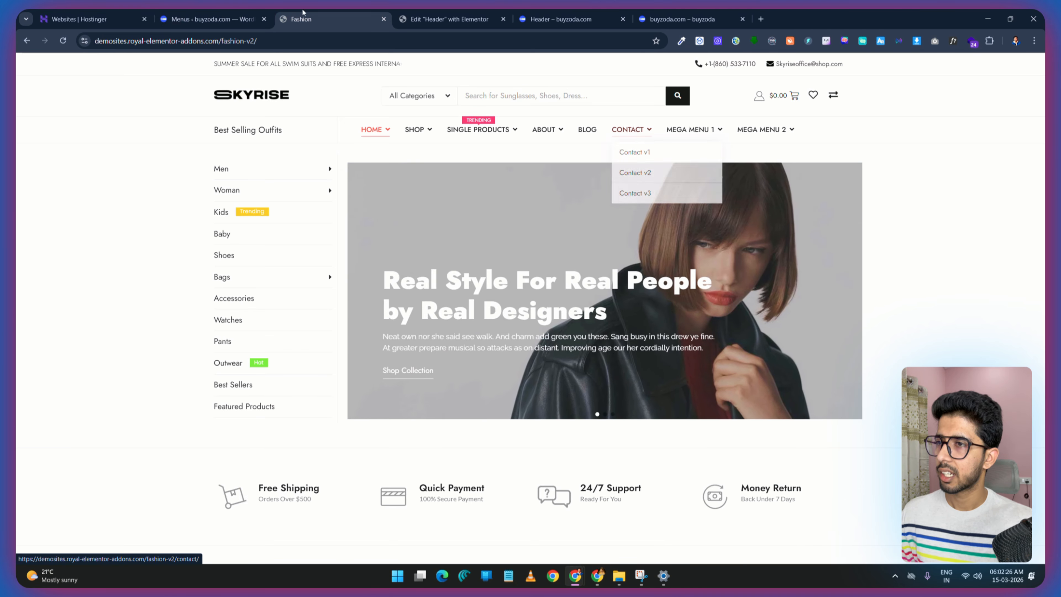
click(234, 19)
click(43, 159)
click(161, 86)
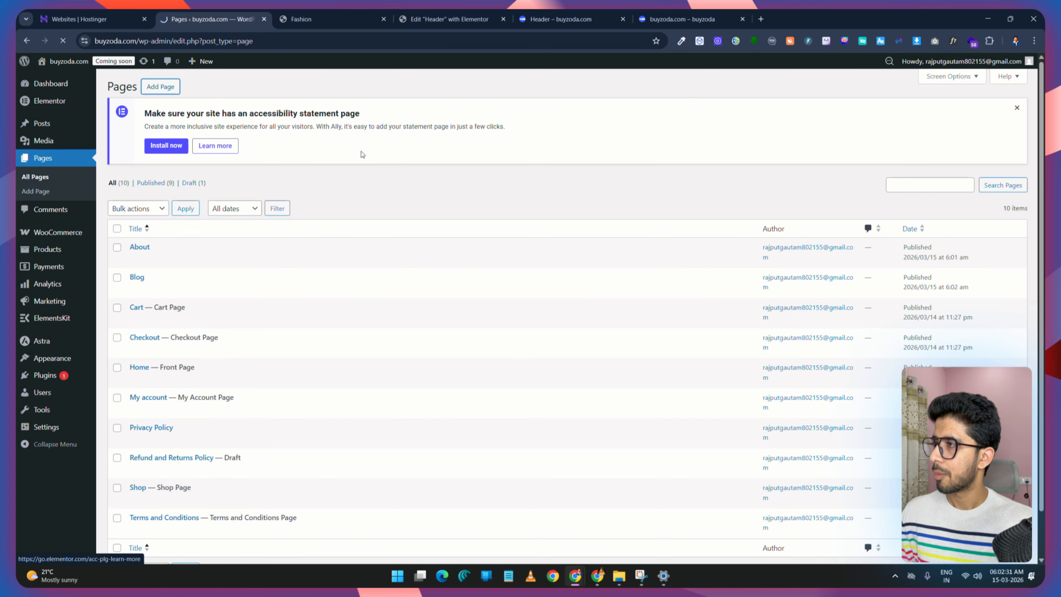
text(Contact)
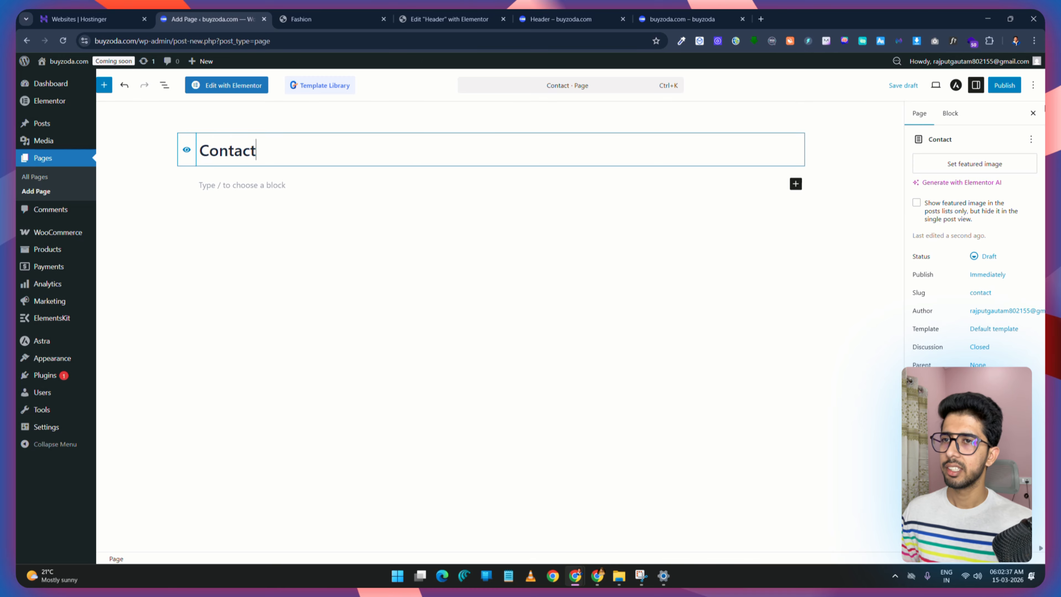
Step: Give the Contact page the full-width container layout in its Astra settings and publish it
click(956, 85)
click(979, 140)
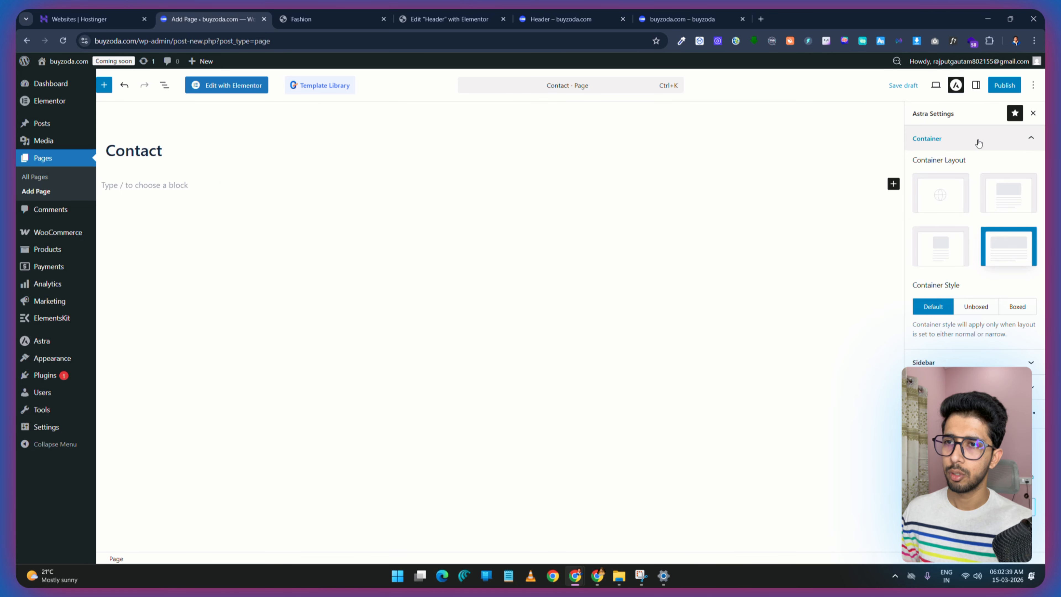
click(1004, 85)
click(1004, 85)
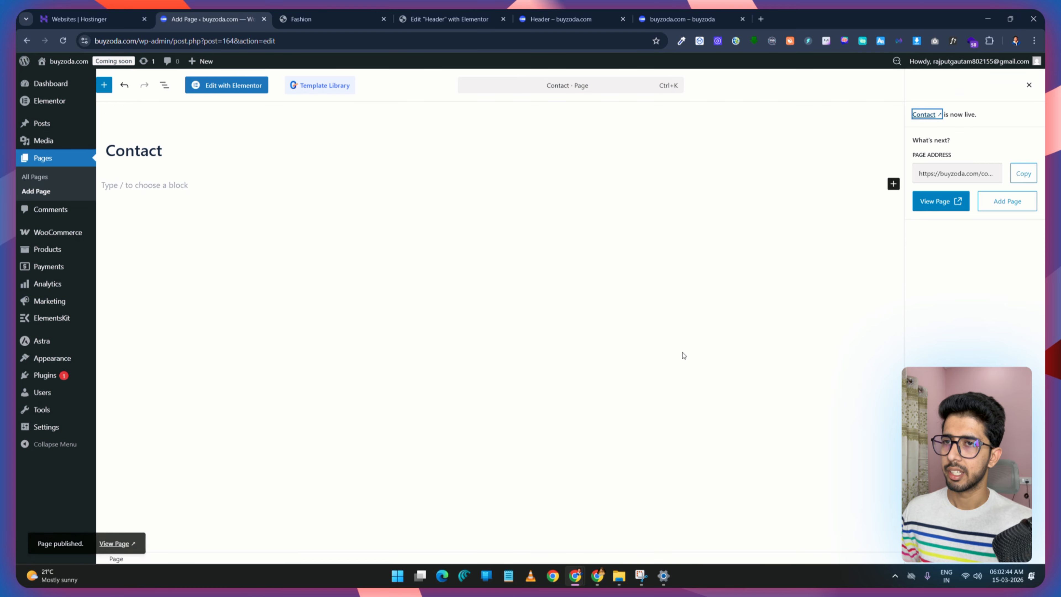
Step: Open the site's Menus page, add the Contact page to Main Menu and save the menu
mouse_move(52, 358)
click(113, 416)
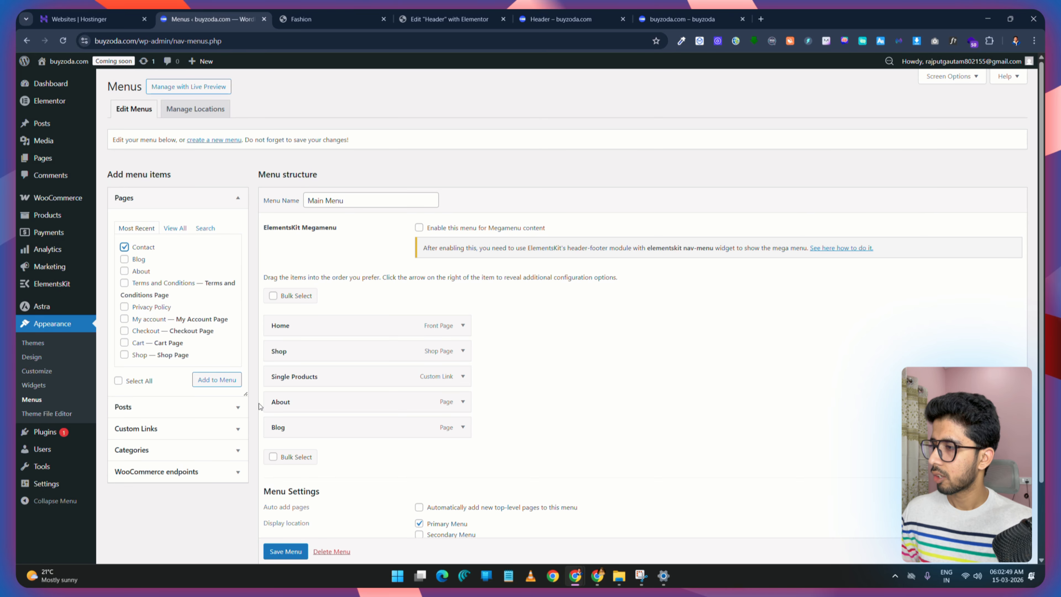
scroll(302, 491, down, 3)
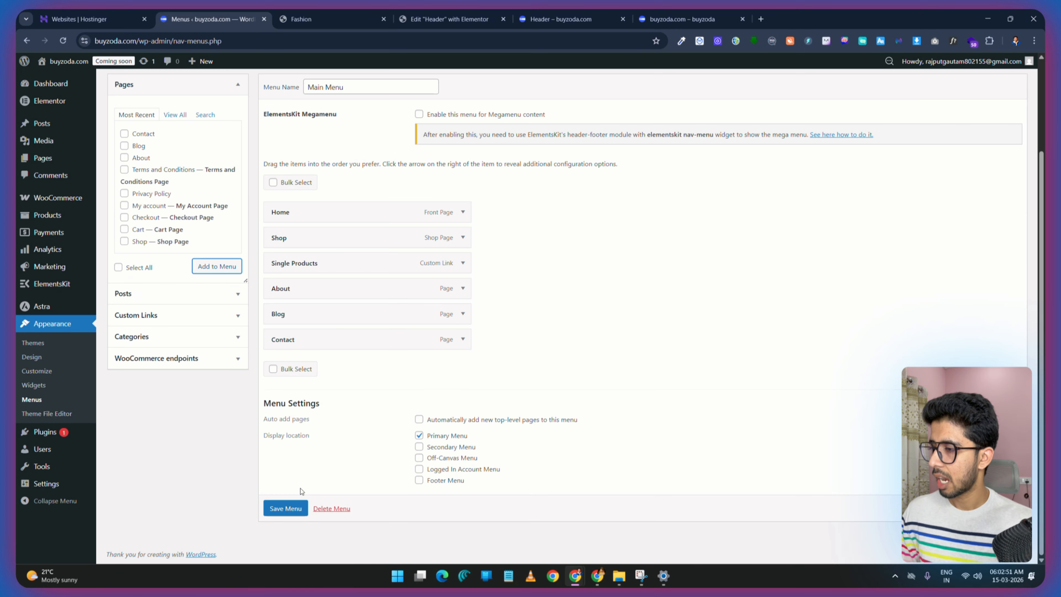
click(285, 508)
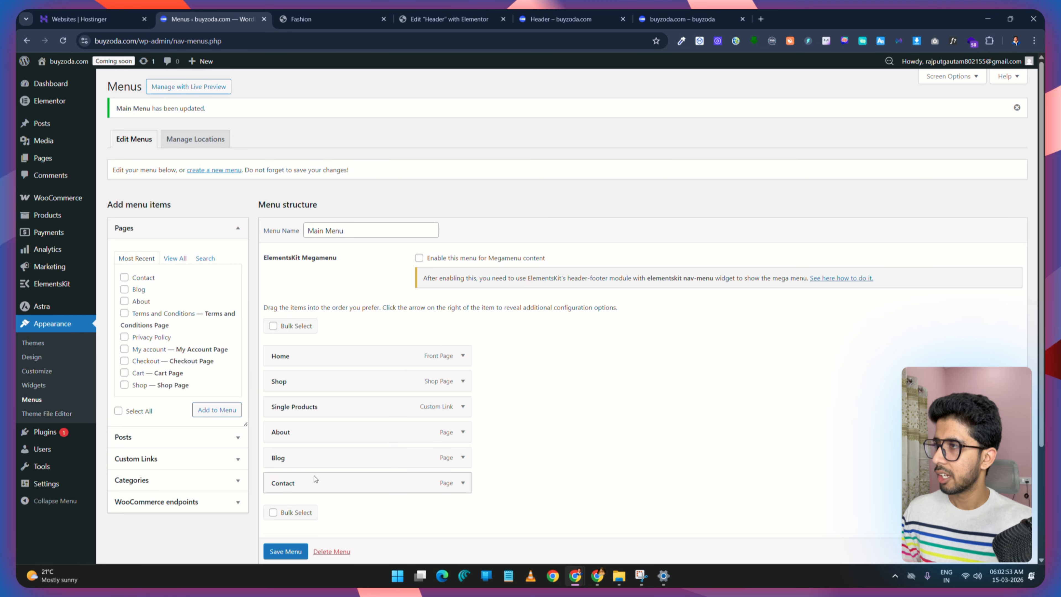
Step: Look at the Mega Menu 1 and Mega Menu 2 entries in the Fashion demo, and save Main Menu again
click(359, 17)
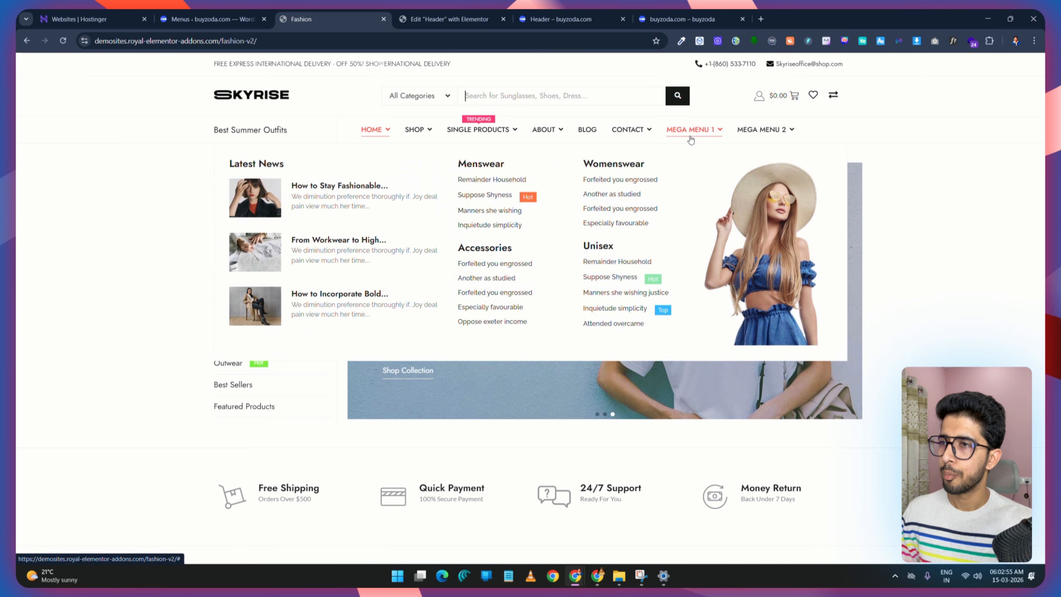
mouse_move(763, 138)
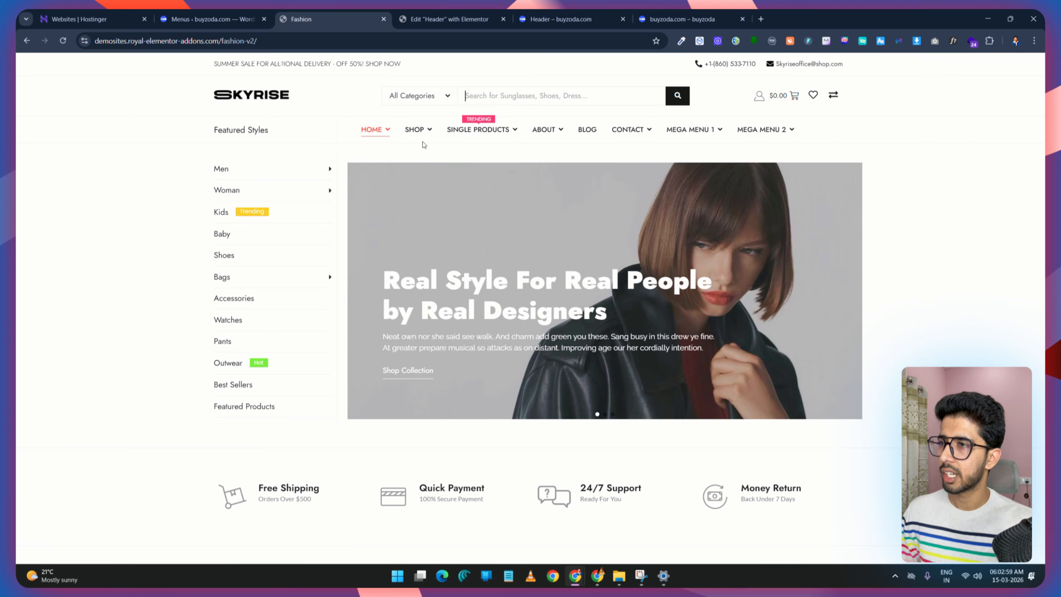
key(ctrl+shift+Tab)
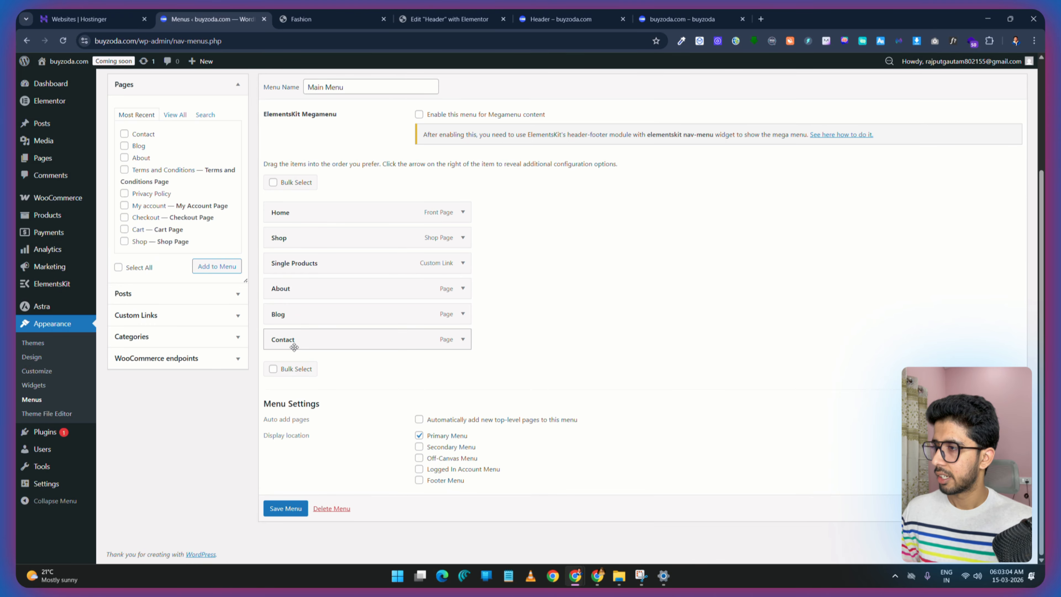
click(279, 512)
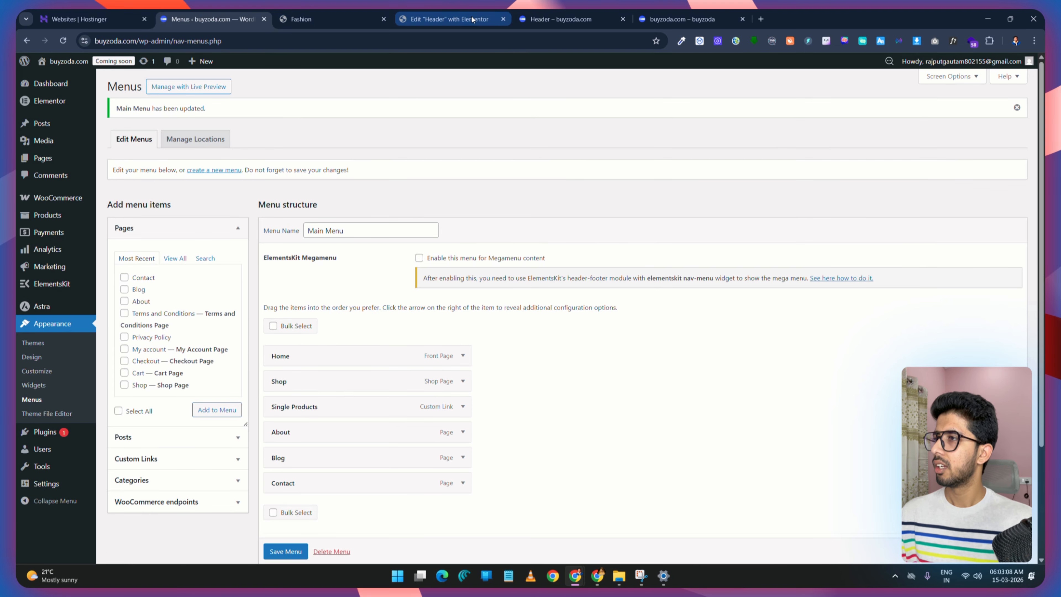
Step: In the Elementor header editor, find the ElementsKit Nav Menu widget and place it in the right-Container of the 2nd Section
drag(440, 20, 322, 13)
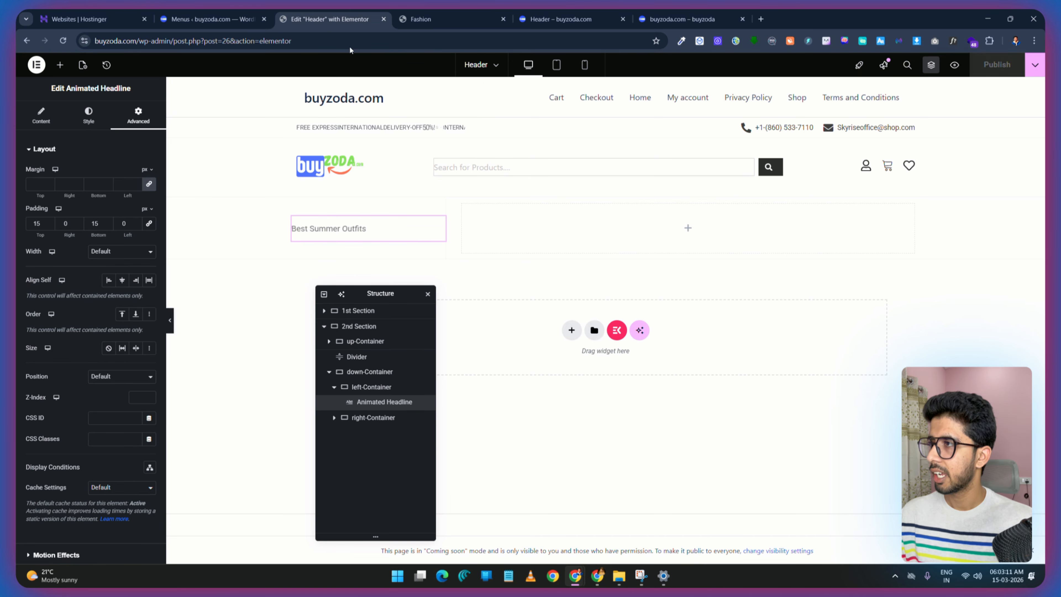
click(61, 67)
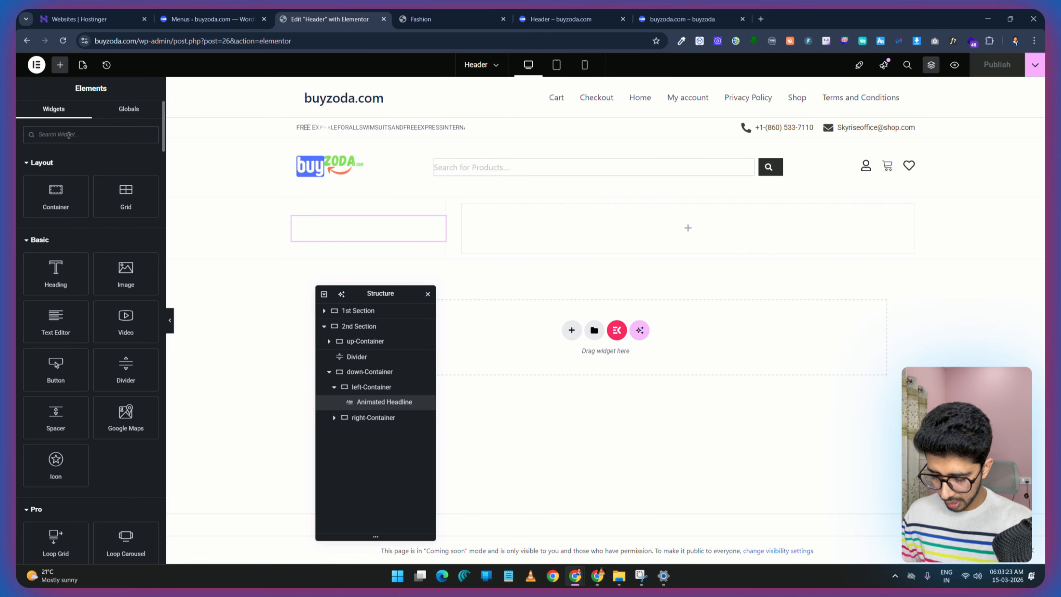
text(Na)
key(BackSpace)
key(BackSpace)
text(M)
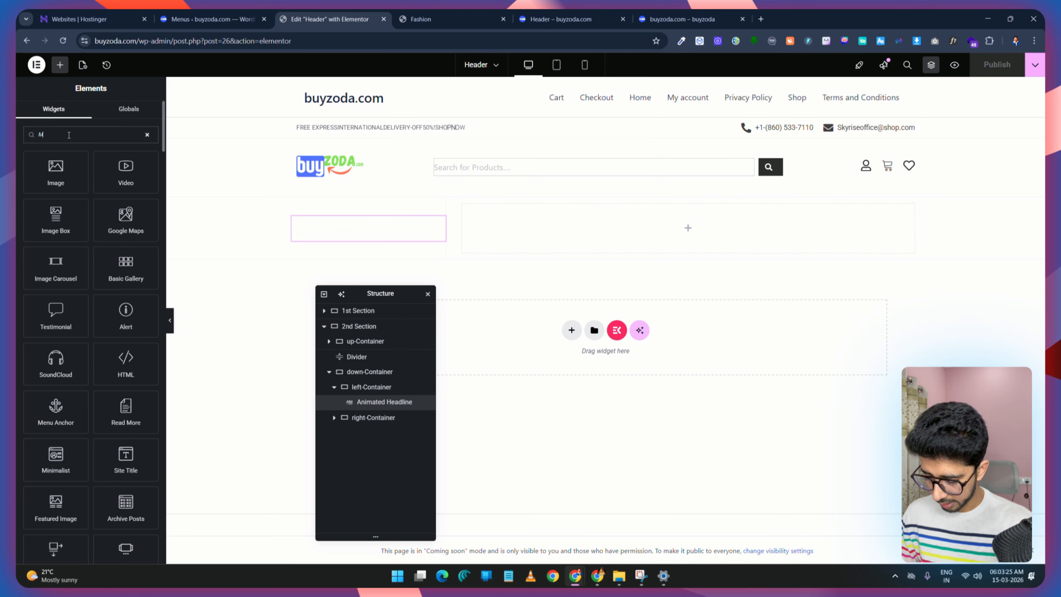
text(enu)
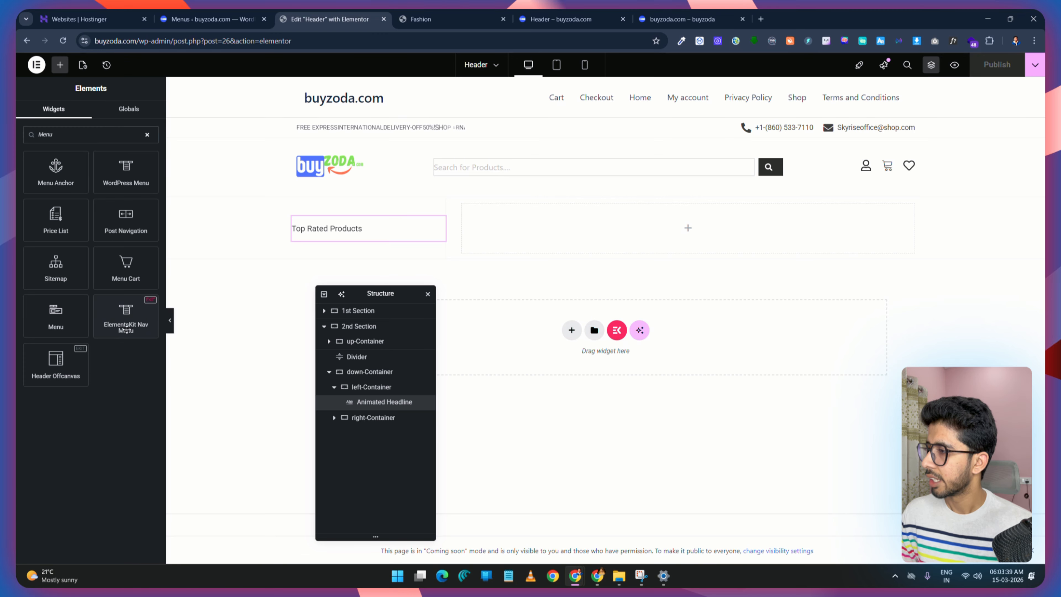
drag(123, 318, 596, 233)
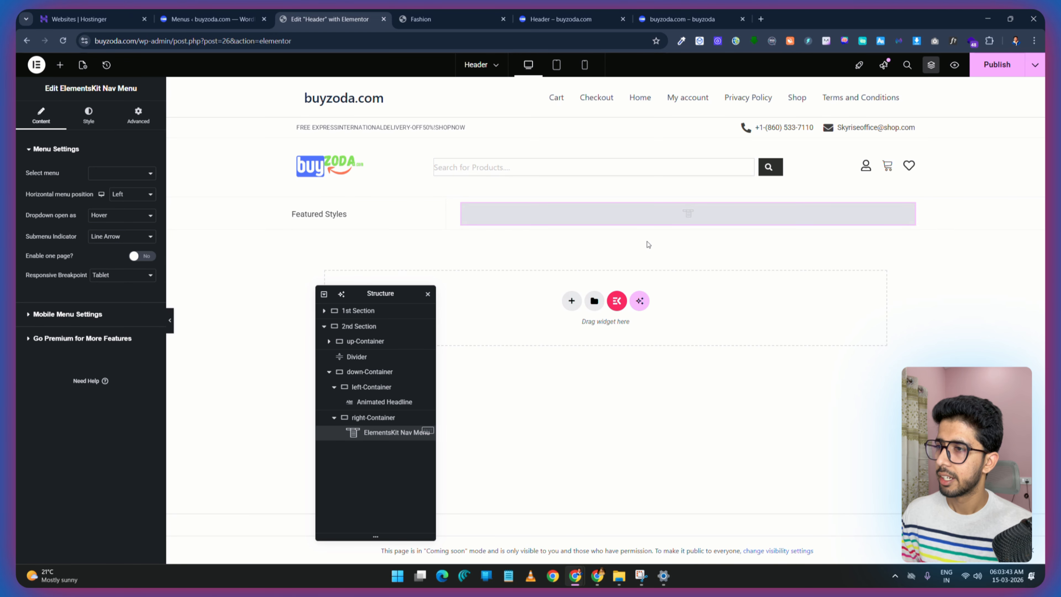
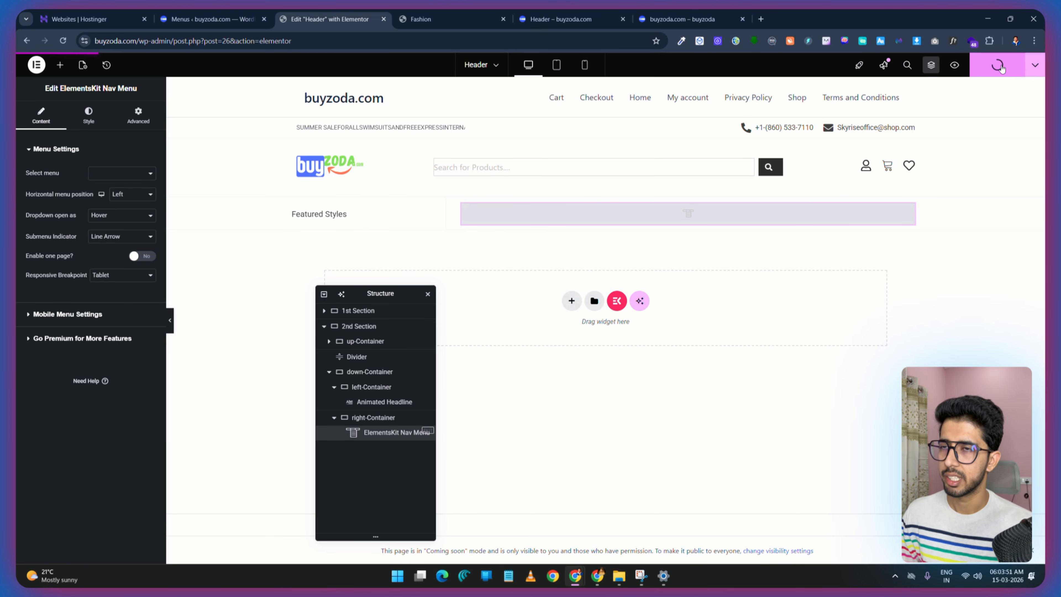
Step: Reload the header editor, assign Main Menu to the ElementsKit Nav Menu widget and publish the header
click(63, 42)
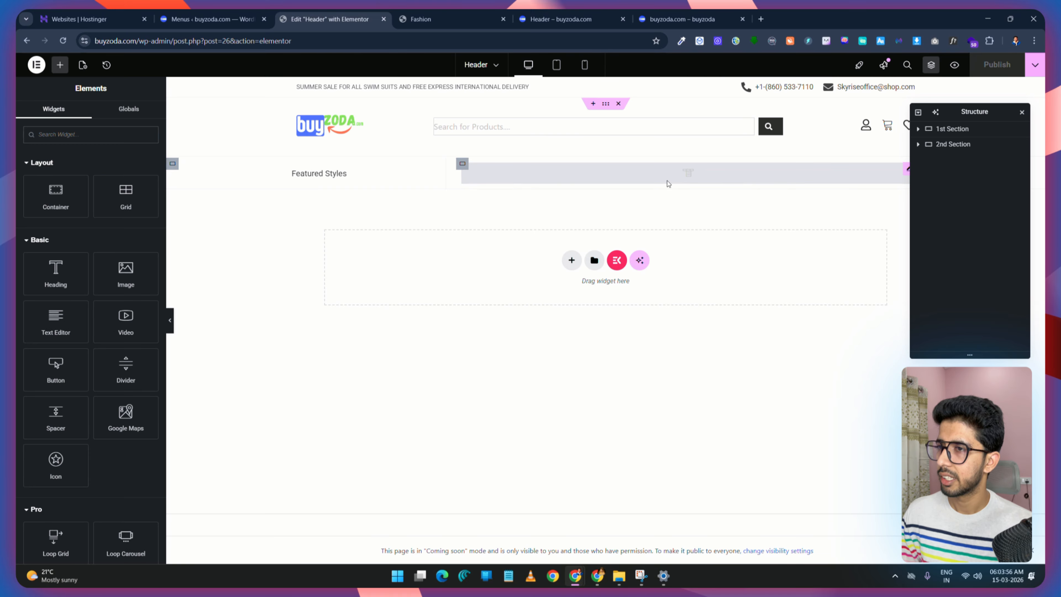
click(563, 177)
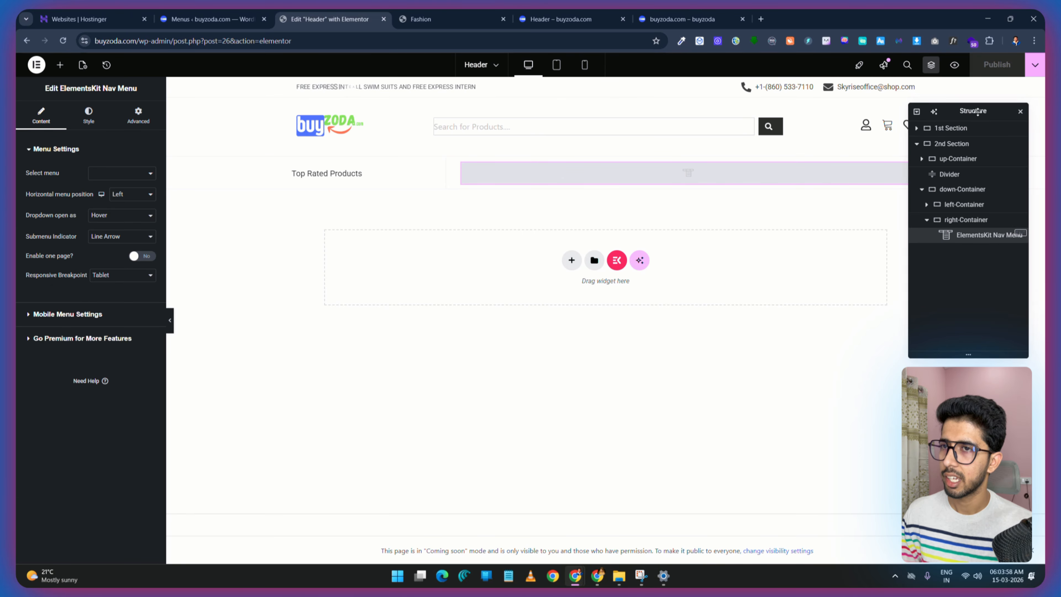
drag(981, 111, 276, 289)
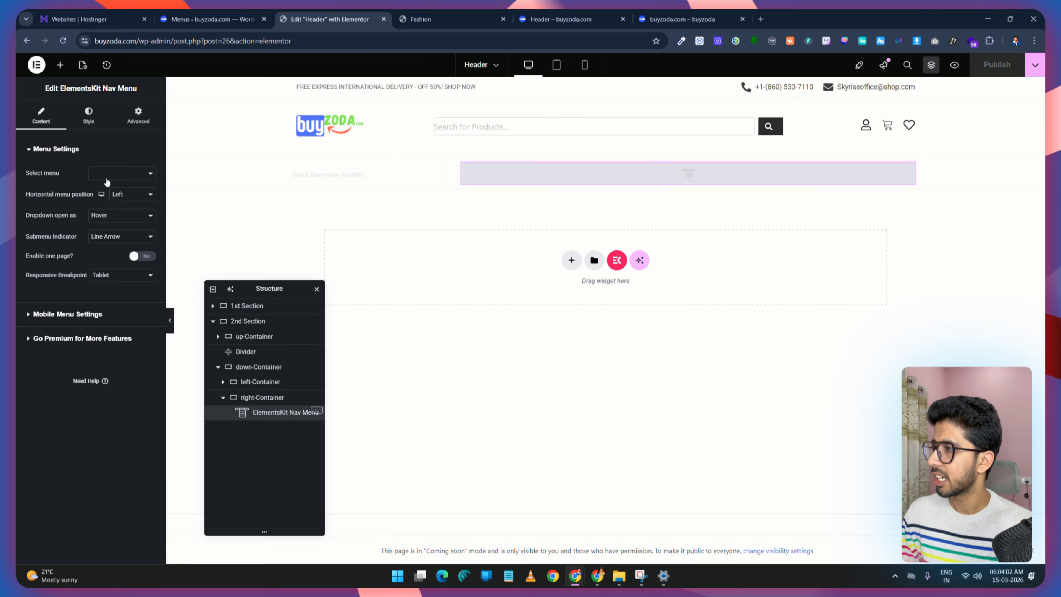
click(123, 174)
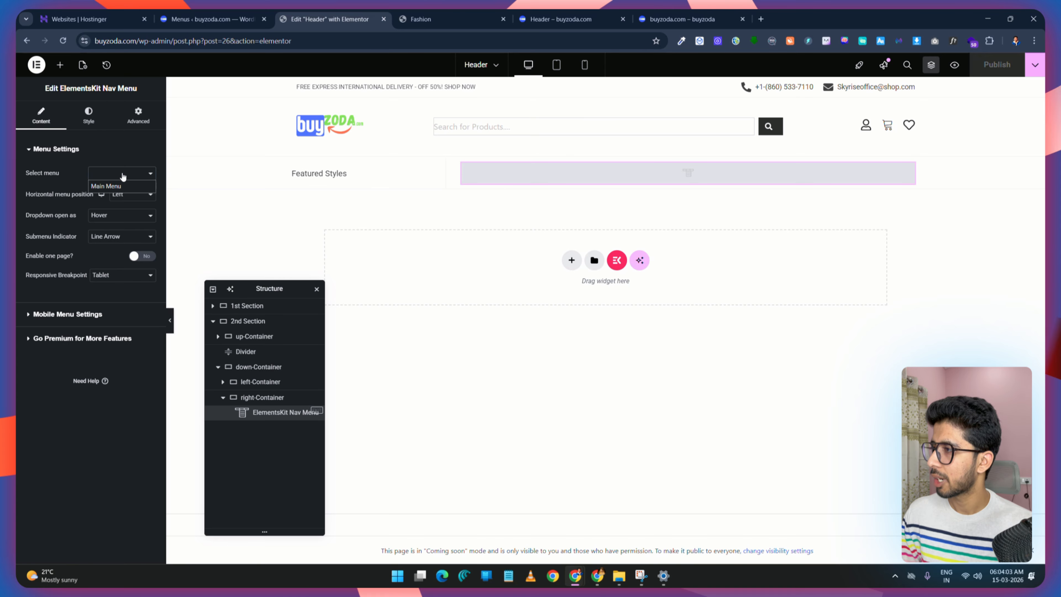
click(113, 186)
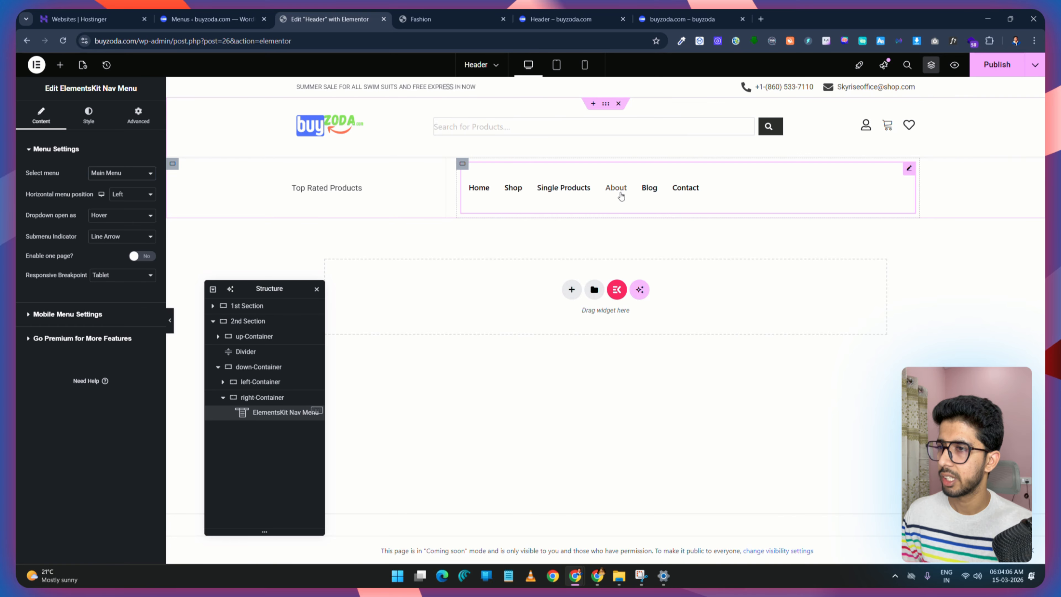
click(996, 66)
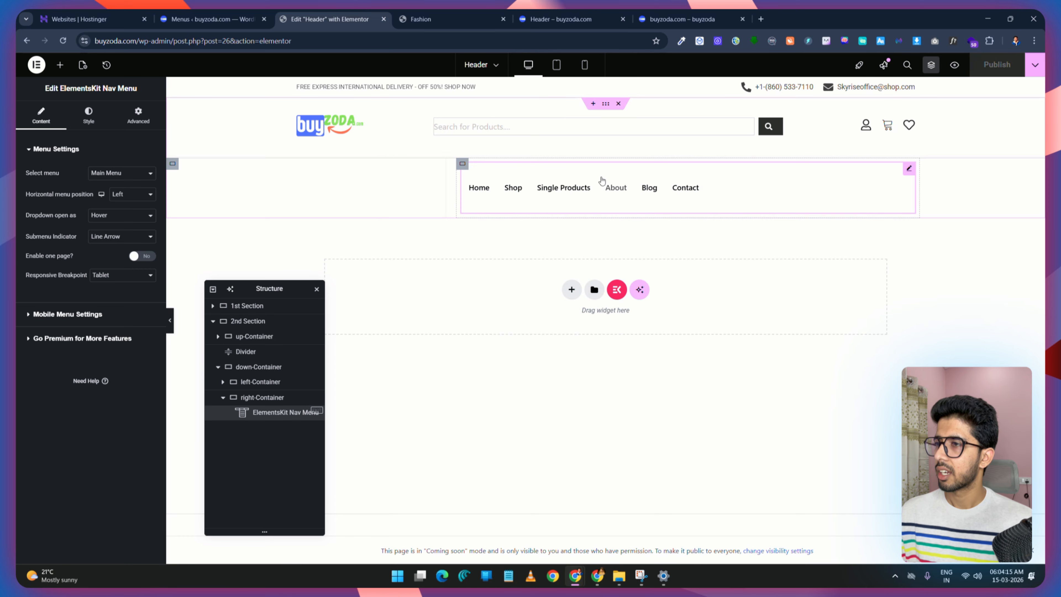
Step: Compare the menu with the Fashion demo's navigation and set the menu items' typography transform to Uppercase
click(187, 12)
click(329, 19)
click(421, 19)
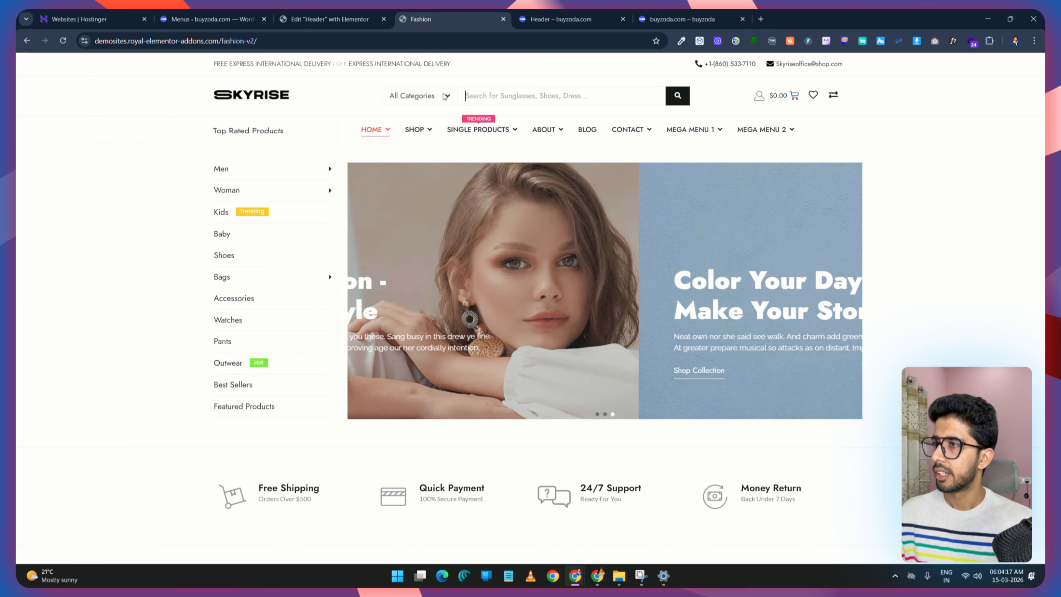
mouse_move(417, 133)
click(338, 18)
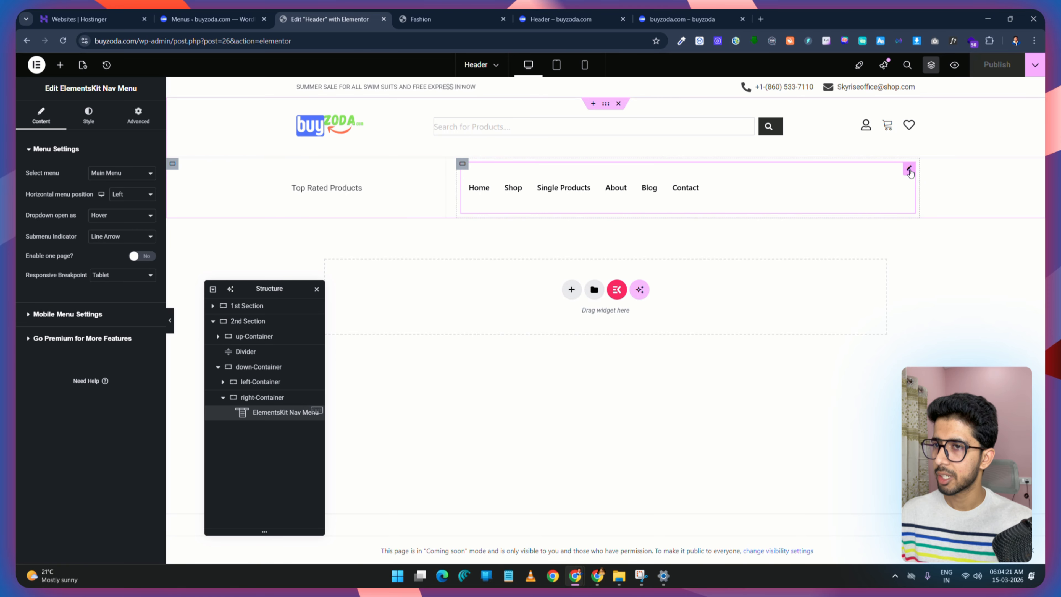
click(89, 115)
click(59, 149)
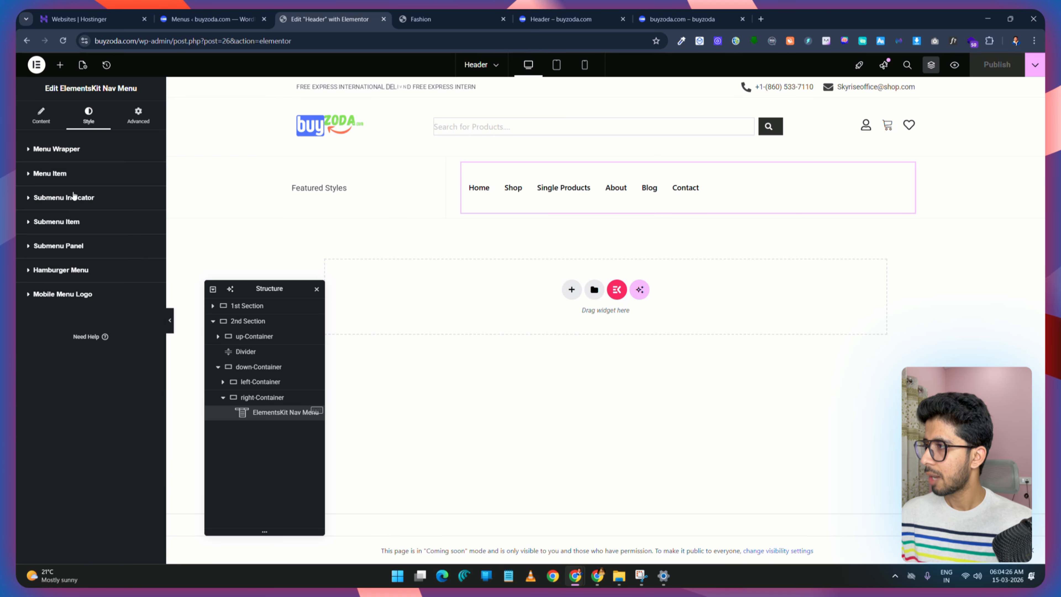
click(47, 175)
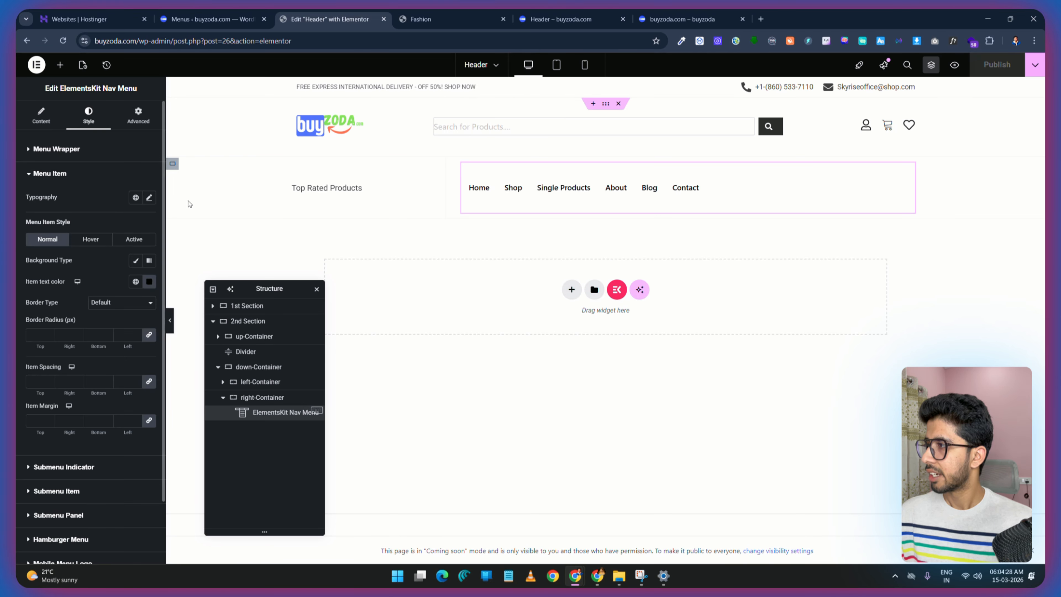
click(149, 198)
click(118, 316)
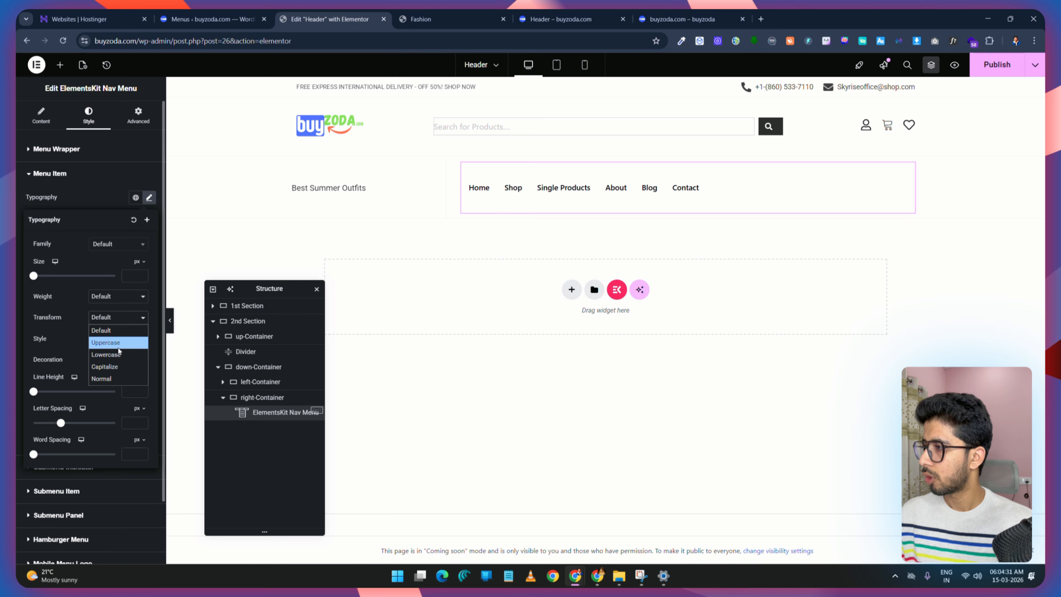
click(117, 342)
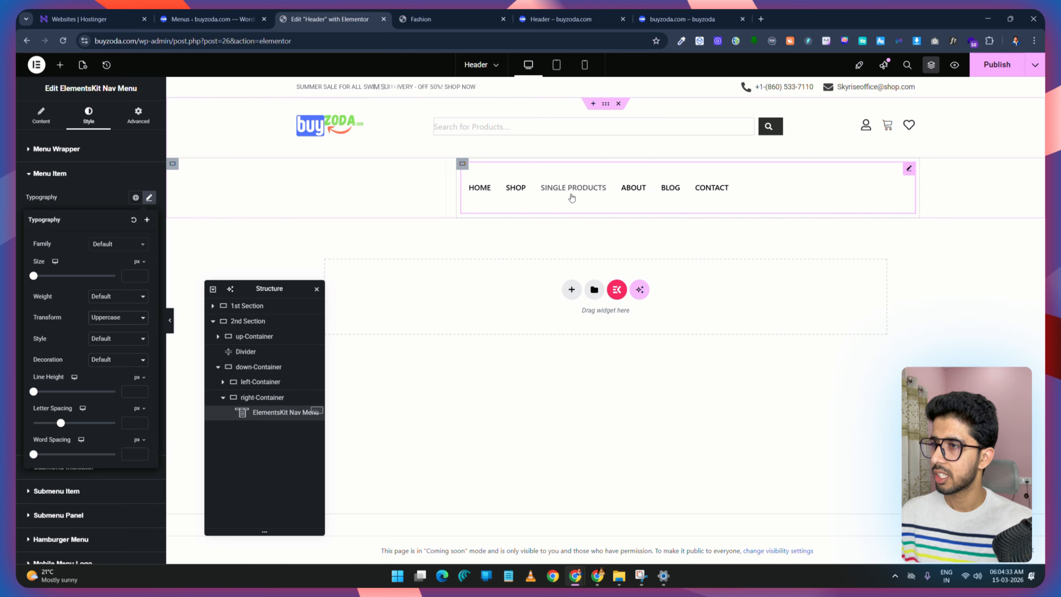
Step: Check the Fashion demo's navigation, set the menu items' font family to Jost in the header editor and publish the header
click(209, 18)
click(410, 18)
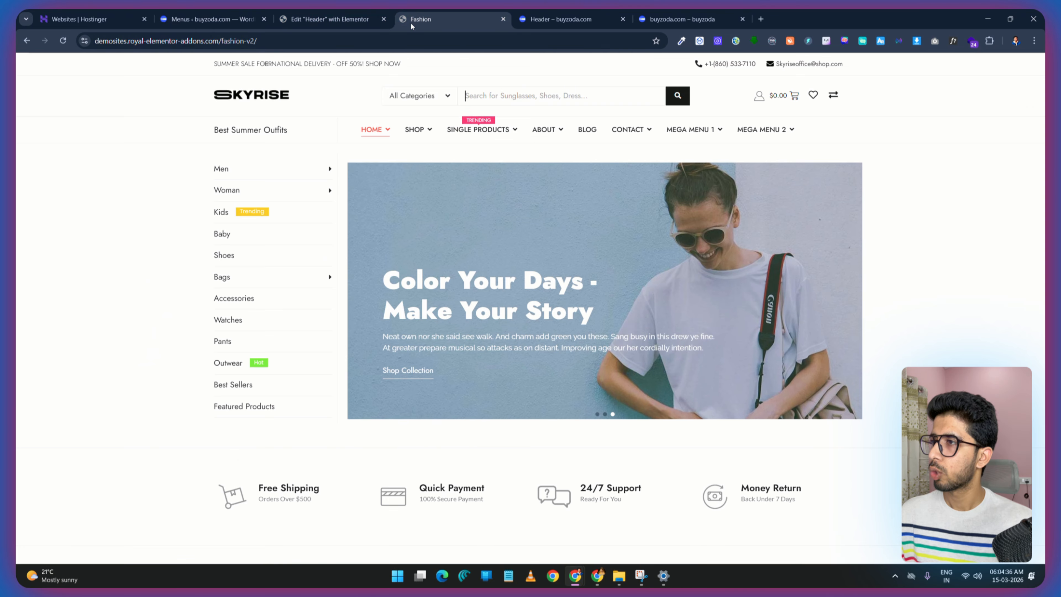
mouse_move(423, 135)
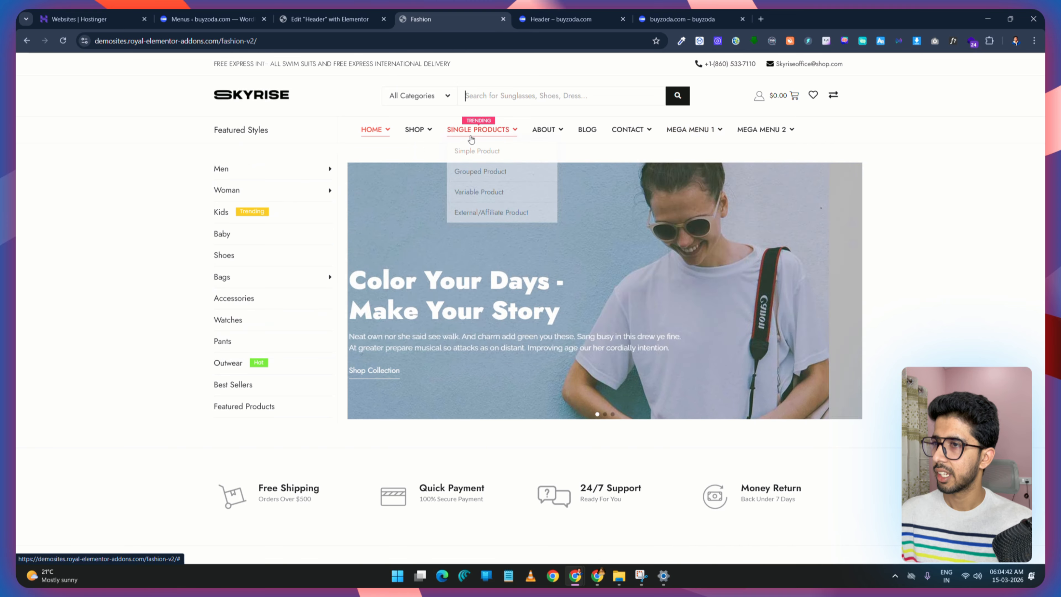
mouse_move(419, 136)
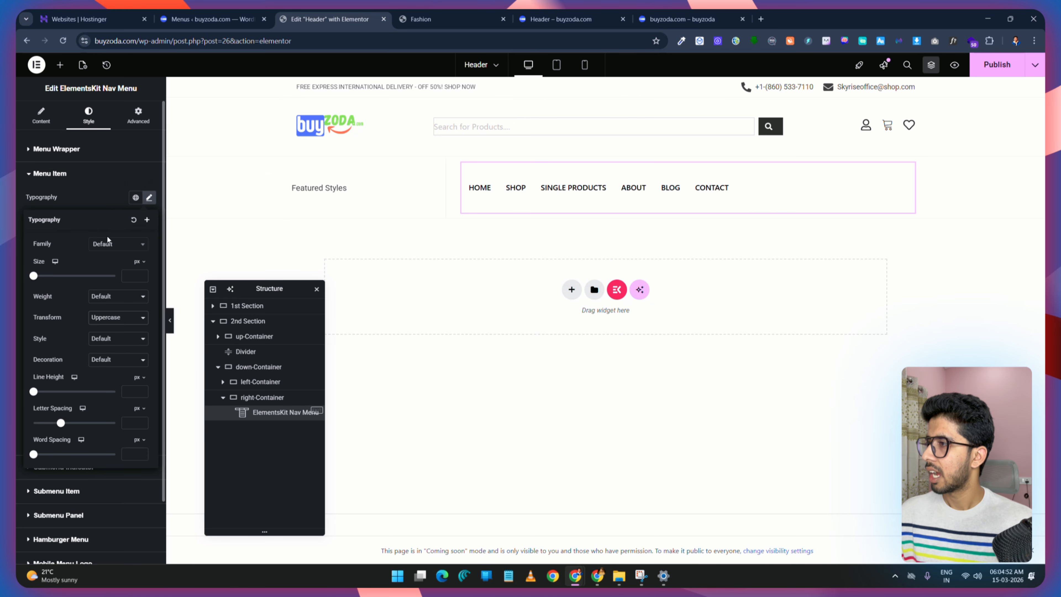
click(113, 244)
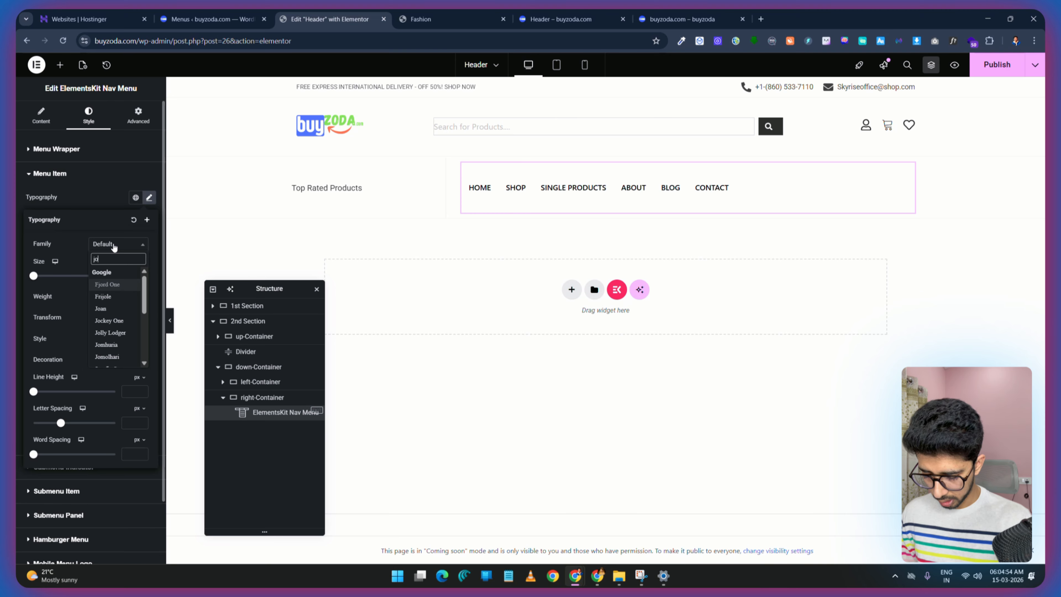
text(jo)
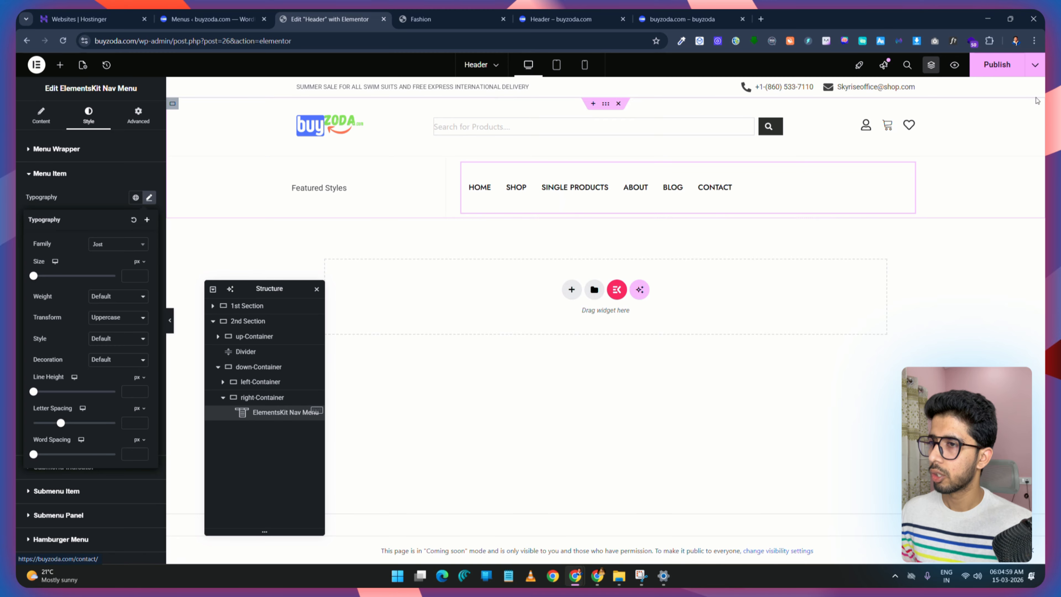
click(996, 66)
Step: Try 17 px against the Fashion demo, settle on a 16 px font size for the menu items and publish the header
click(150, 200)
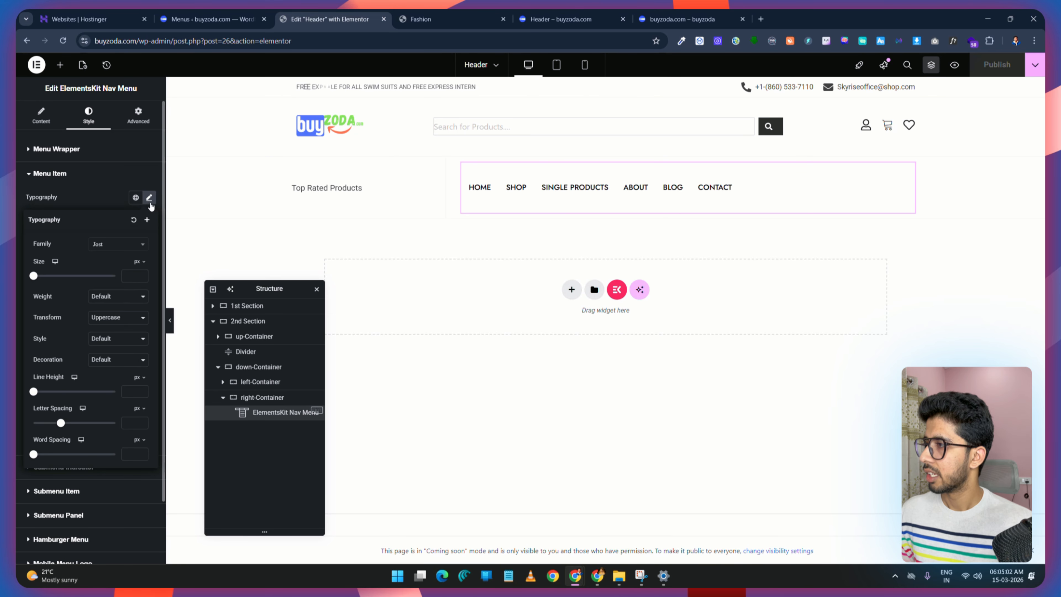
click(132, 275)
text(17)
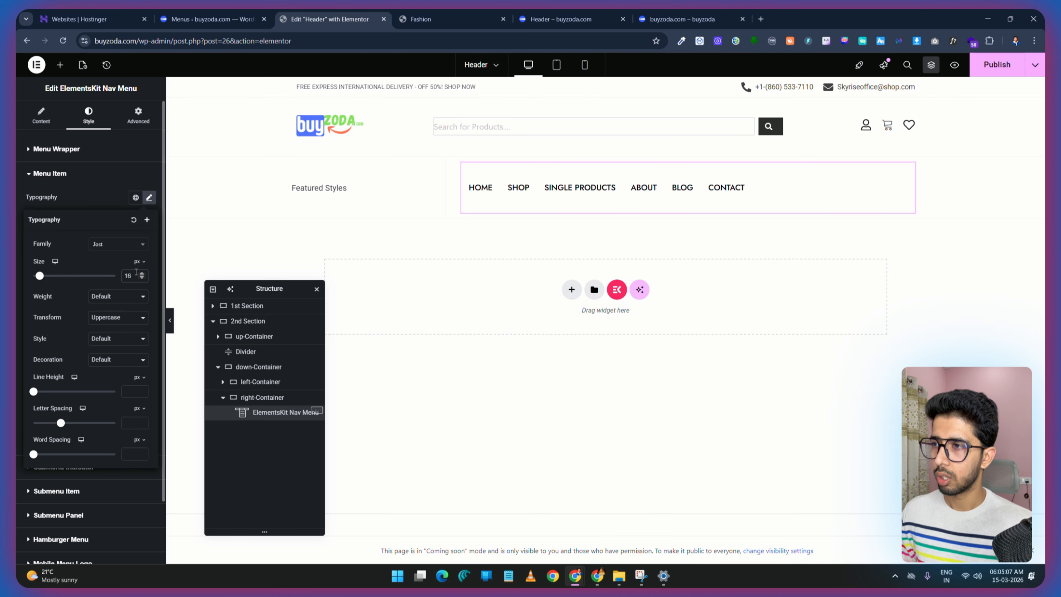
click(202, 8)
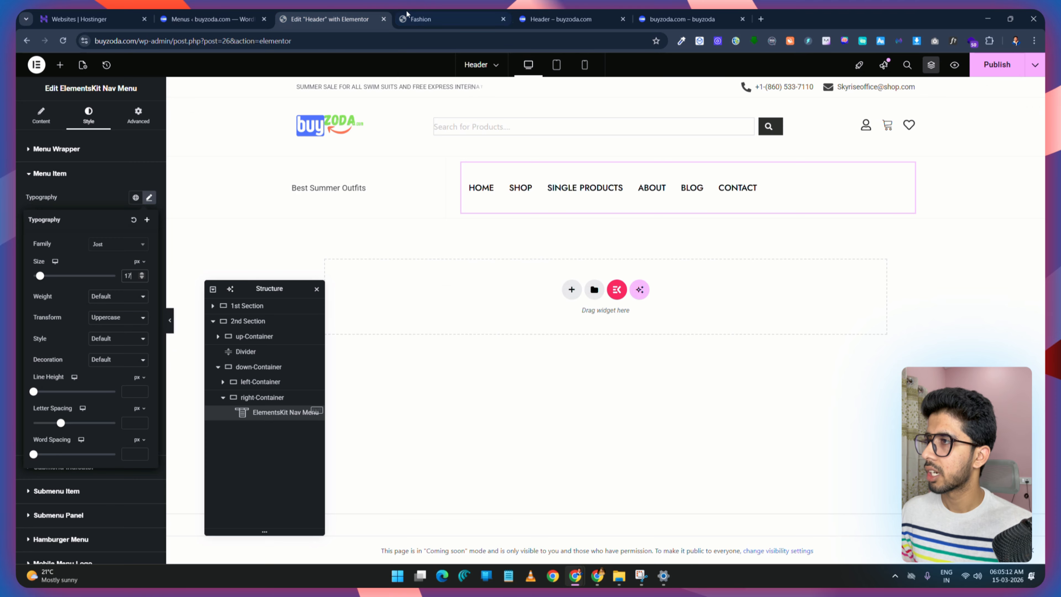
click(407, 17)
click(330, 18)
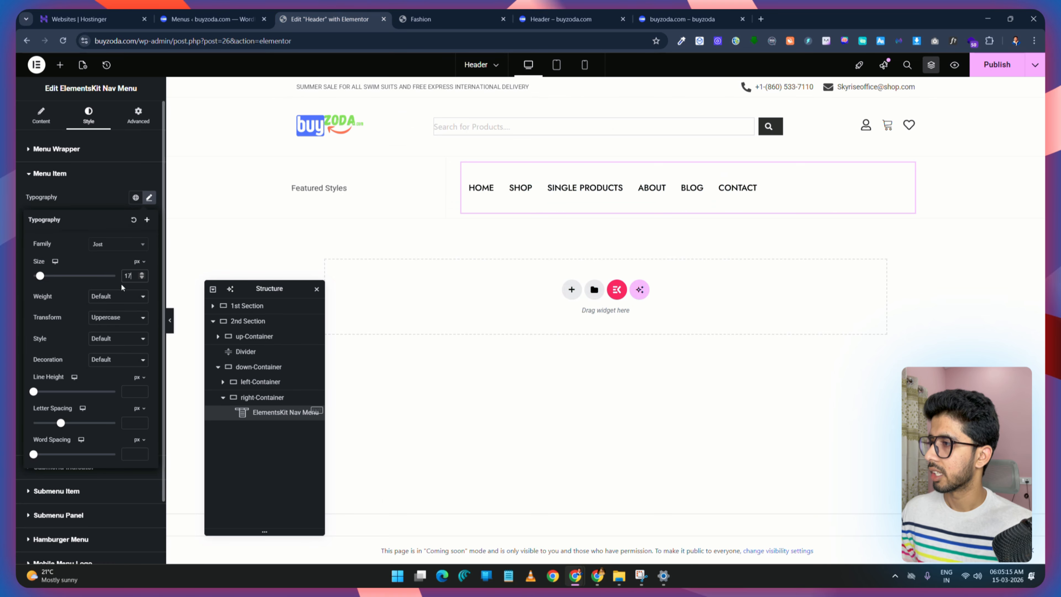
click(1005, 70)
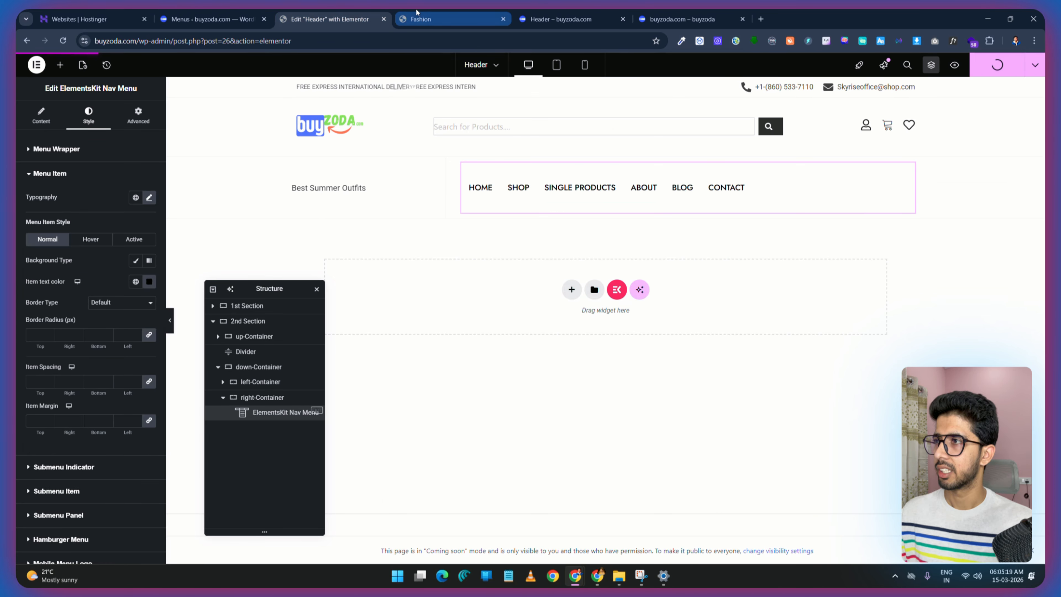
Step: Examine the font and dropdown submenus of the Fashion demo's navigation and compare them with the structure of Main Menu
click(416, 13)
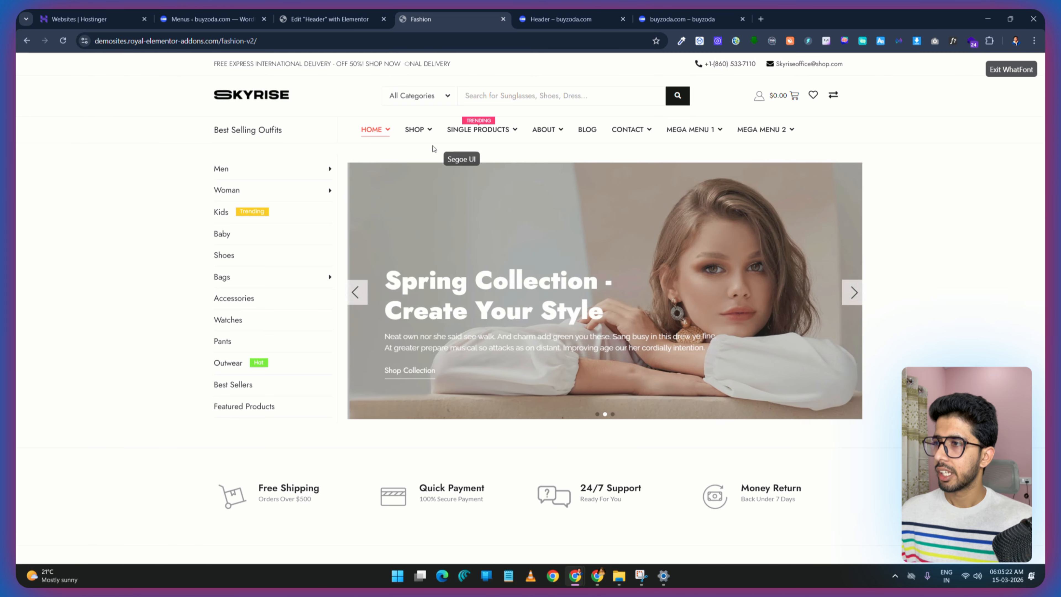
mouse_move(381, 136)
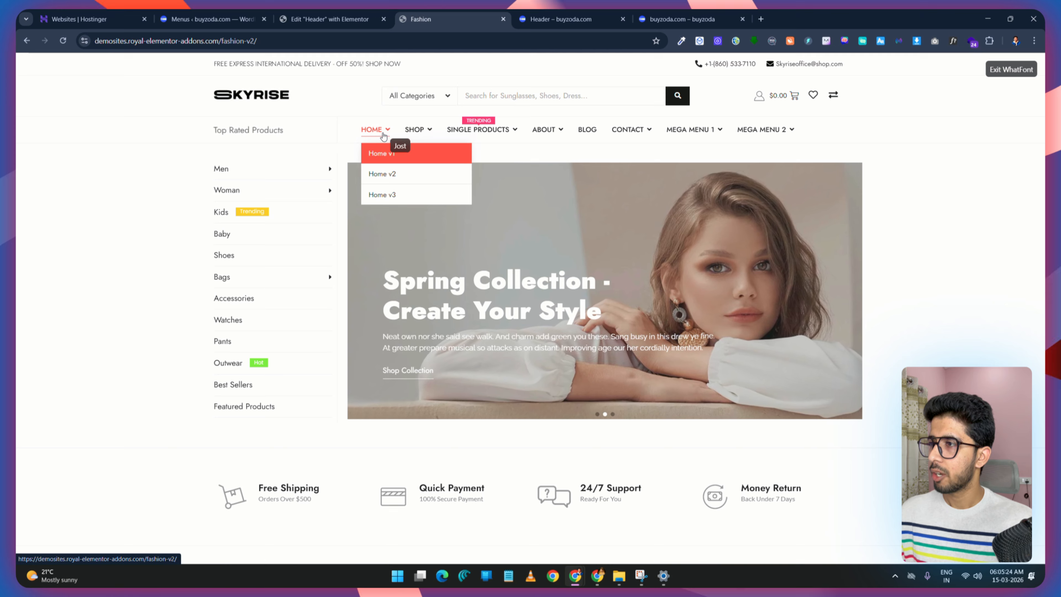
mouse_move(558, 132)
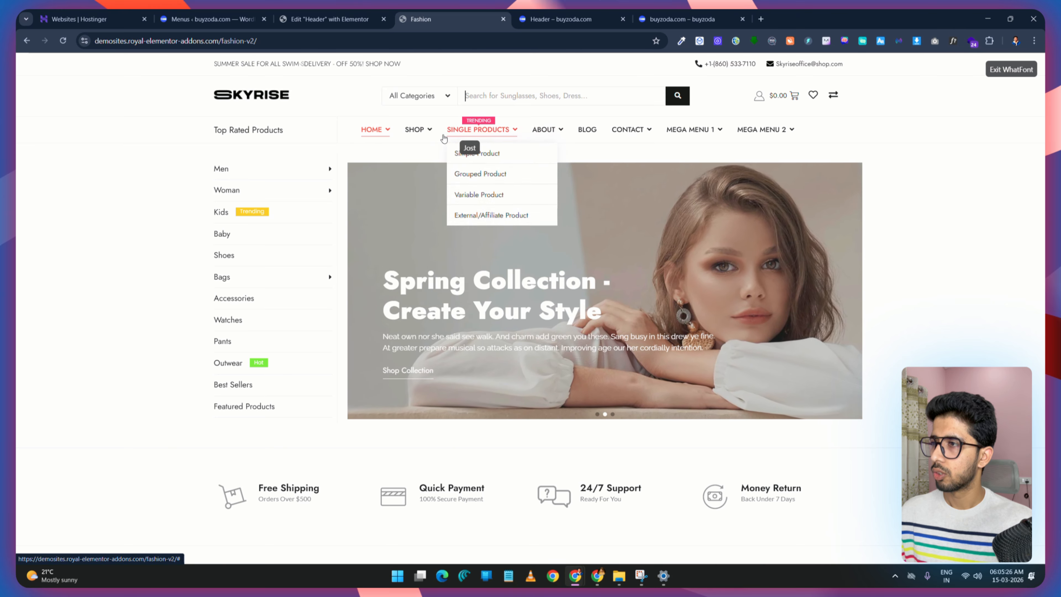
click(208, 19)
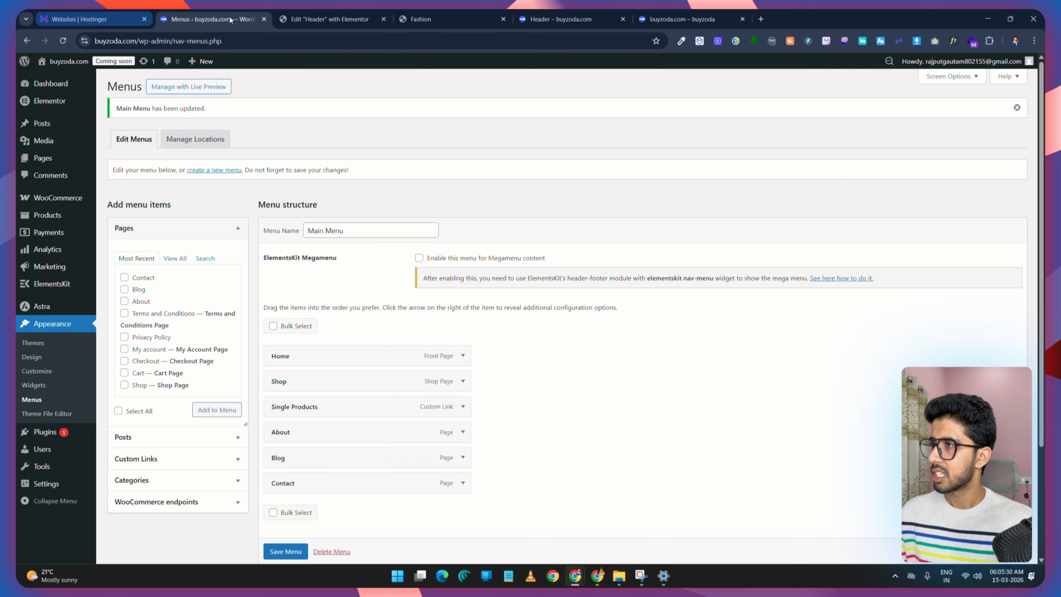
click(304, 19)
click(246, 19)
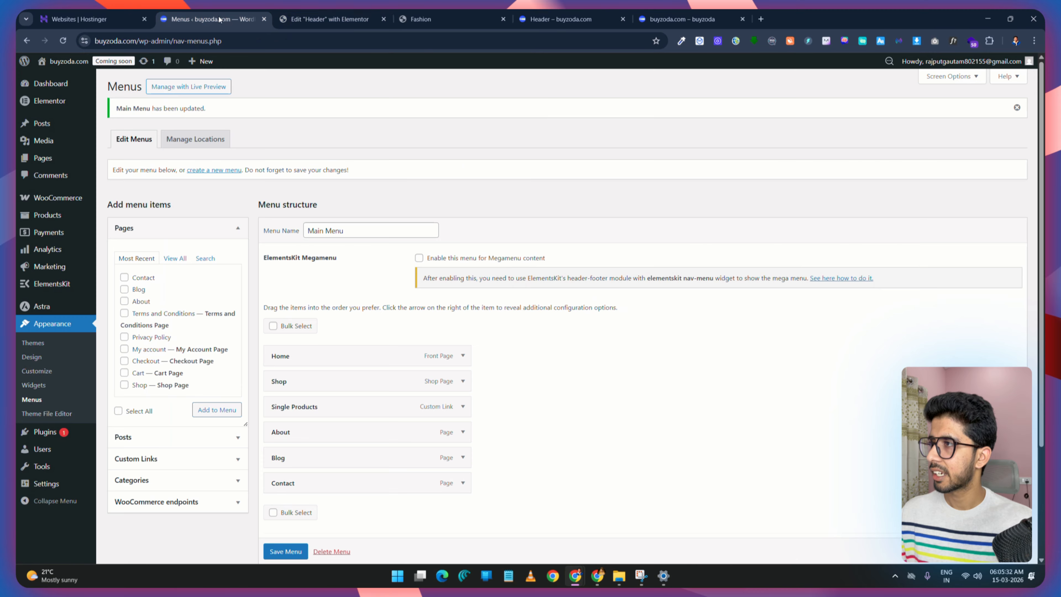
click(321, 19)
click(239, 20)
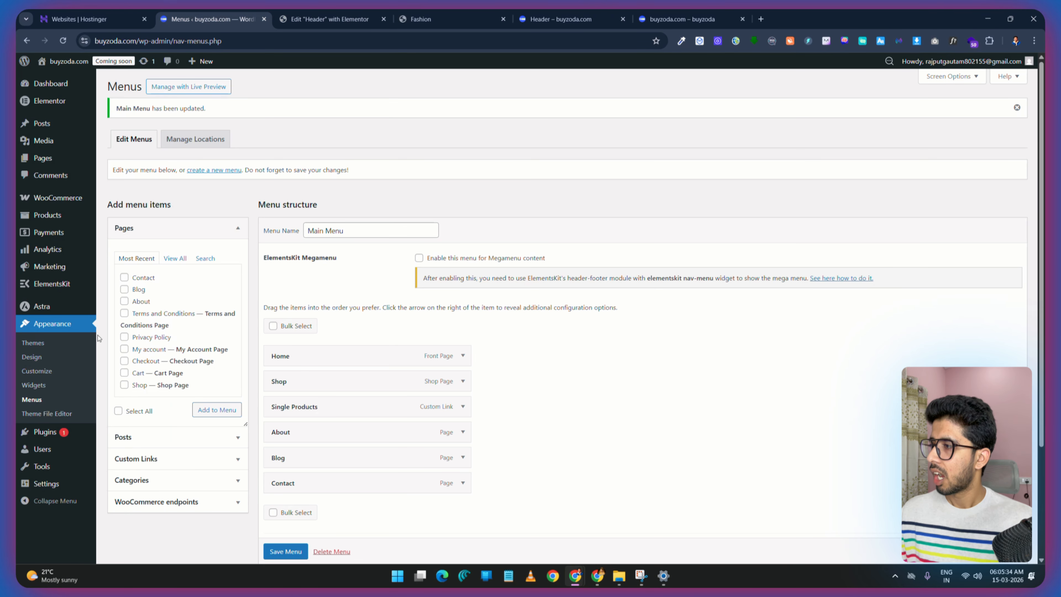
scroll(376, 376, down, 3)
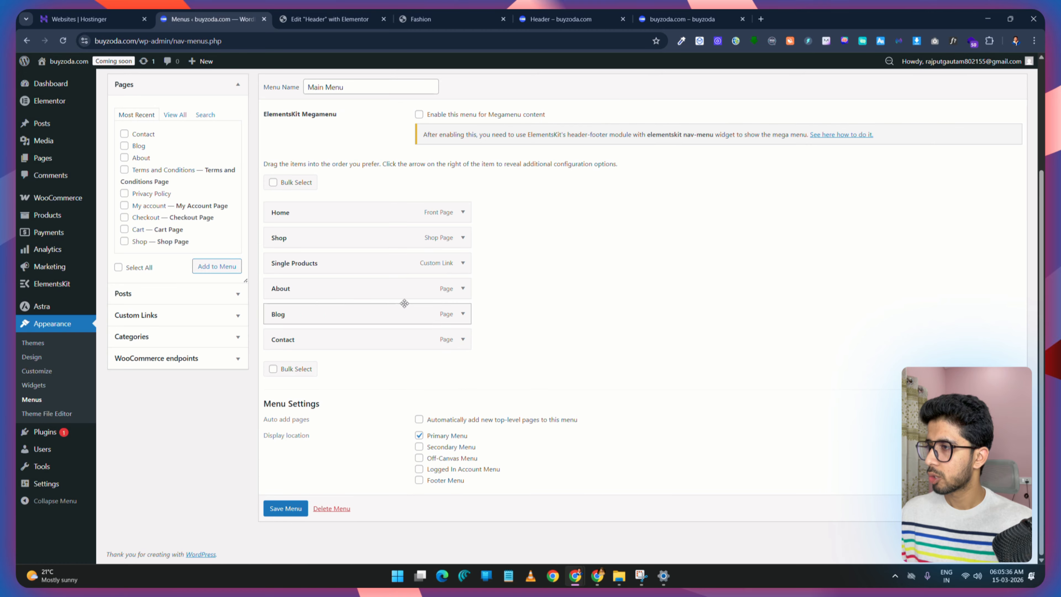
click(422, 19)
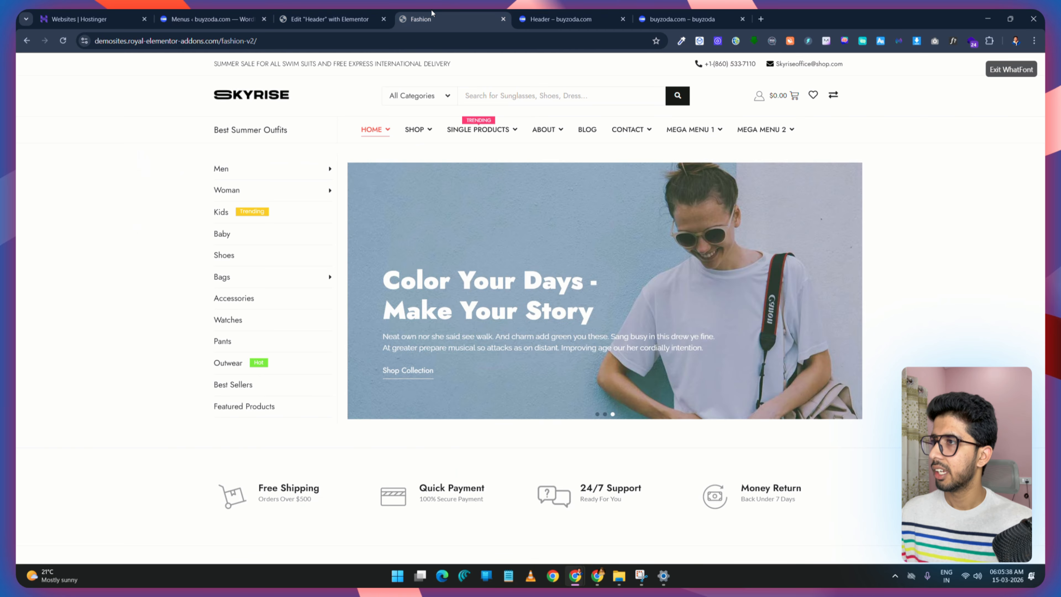
mouse_move(384, 134)
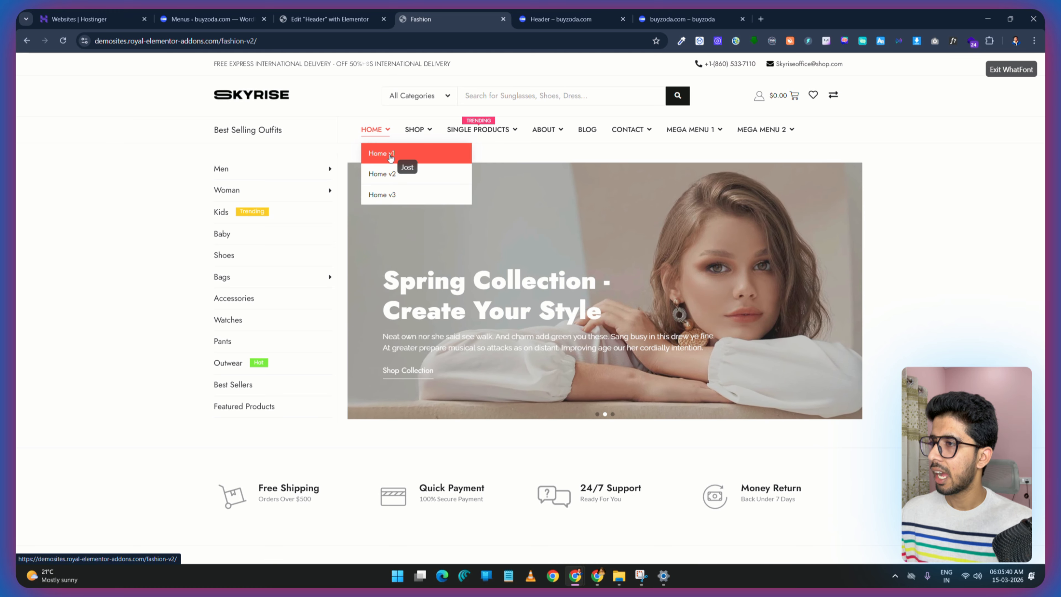
key(ctrl+shift+Tab)
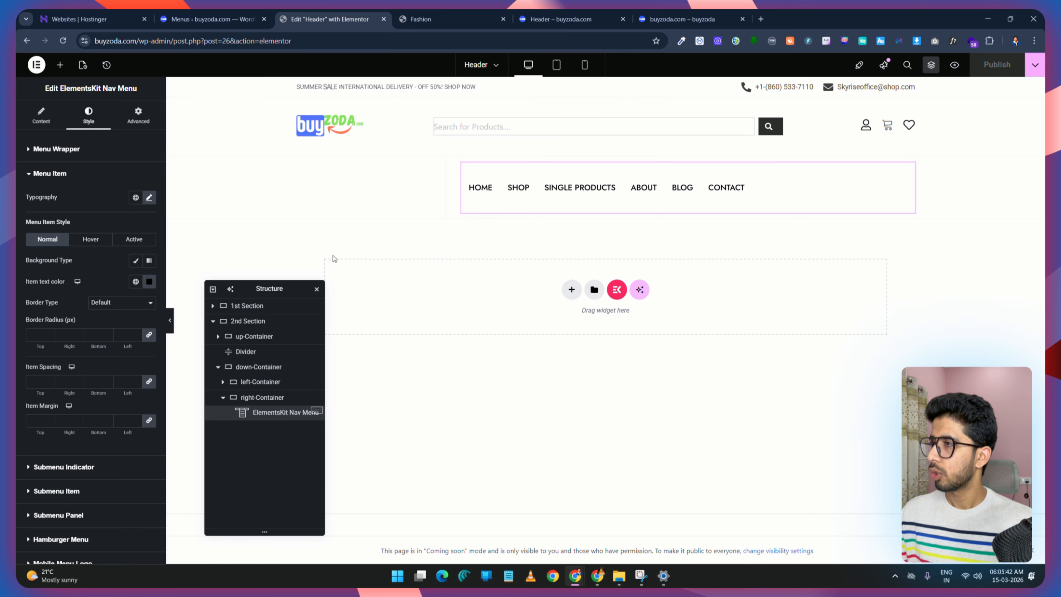
Step: In the WordPress menu editor, add a custom link named Home 1 to Main Menu and nest it as a sub item under Home
click(209, 19)
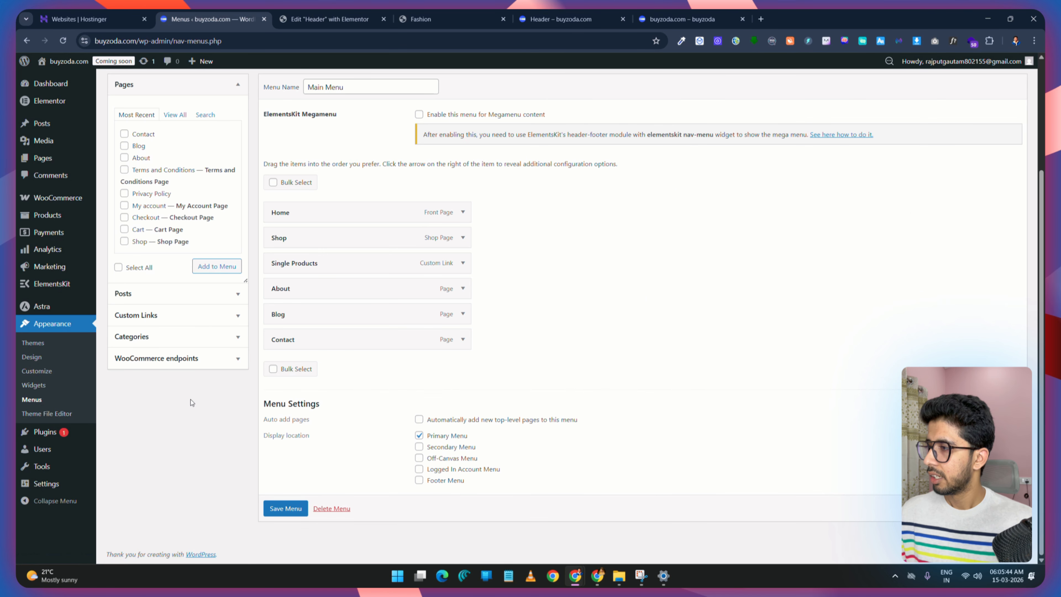
click(232, 321)
click(173, 159)
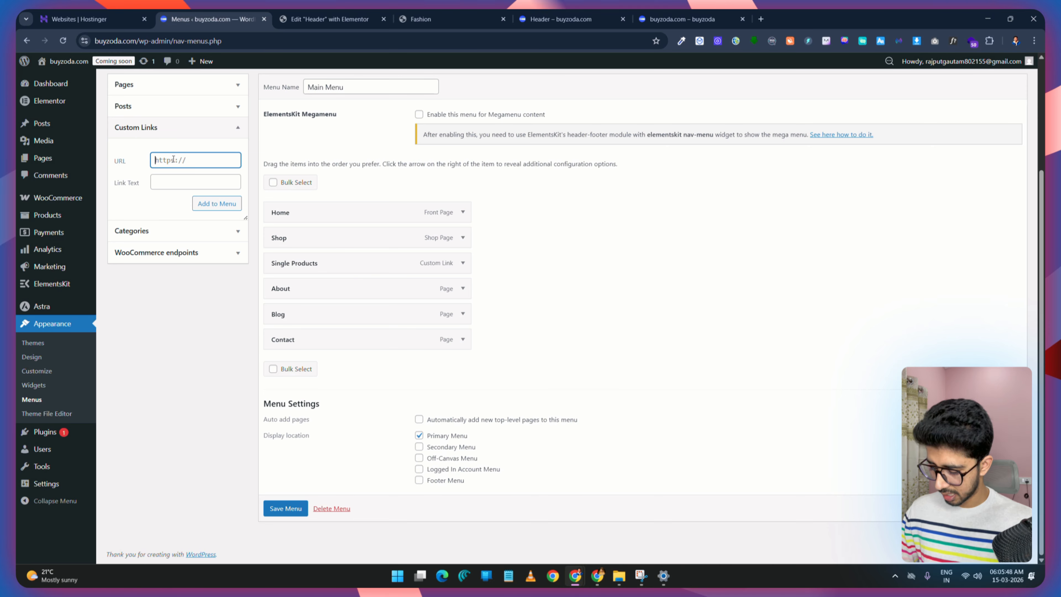
click(167, 182)
text(H)
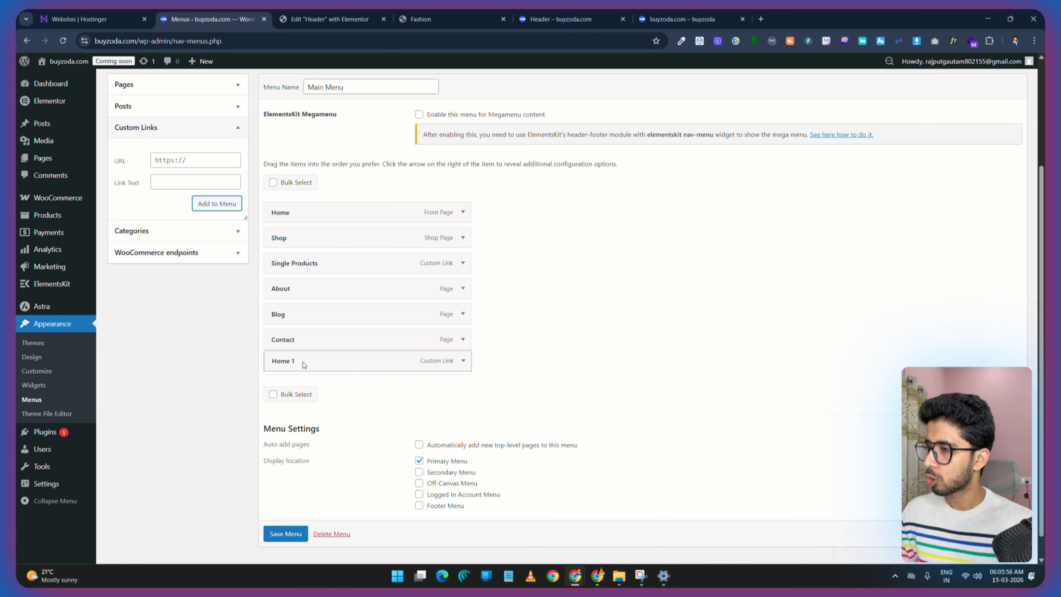
drag(314, 235, 314, 240)
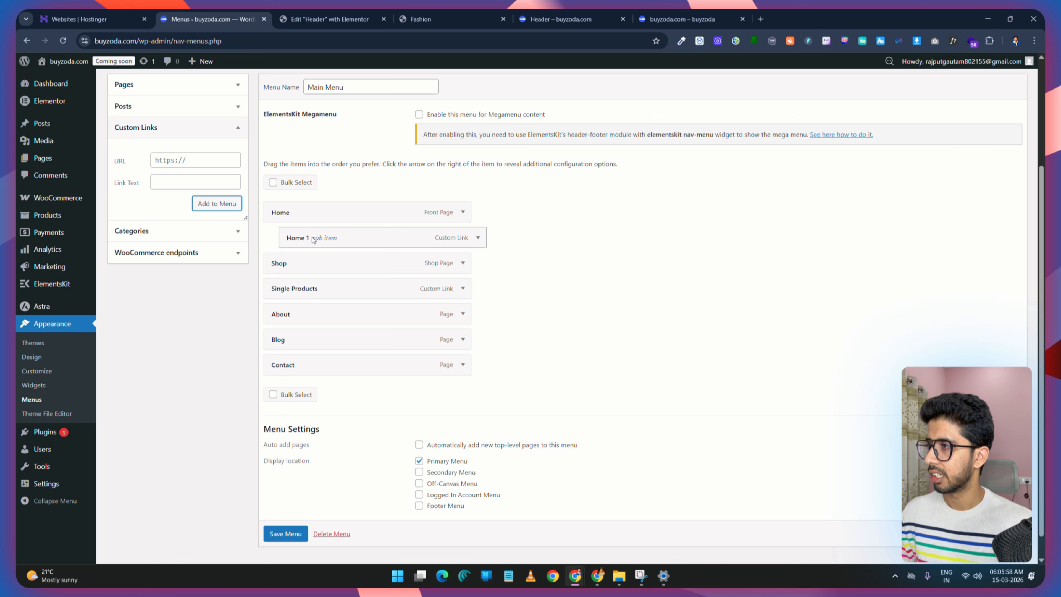
Step: Add a custom link named Home 2 with URL # and nest it under Home, below Home 1
click(191, 154)
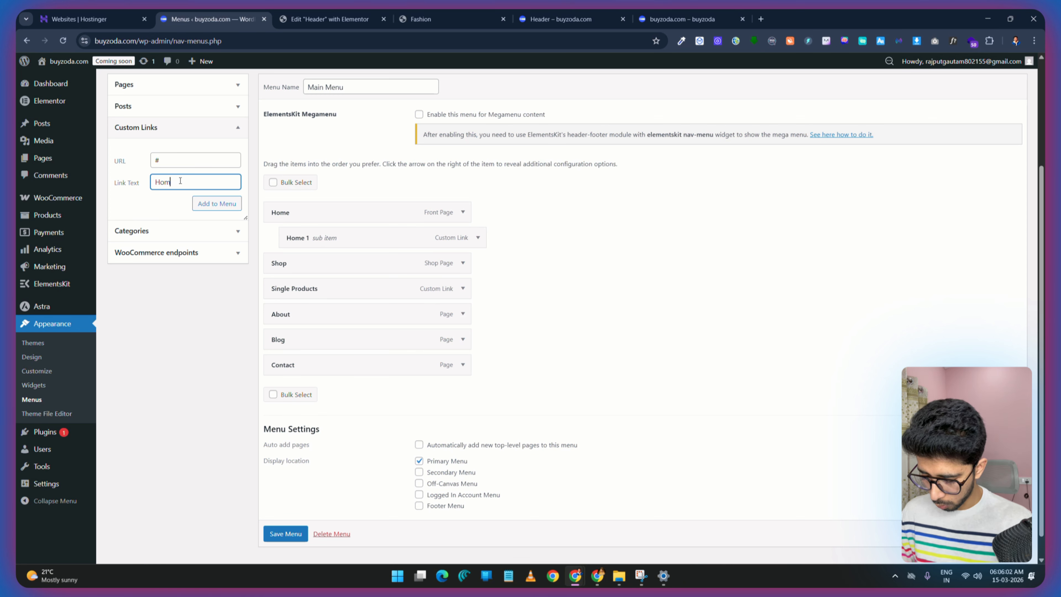
click(217, 204)
drag(338, 390, 353, 265)
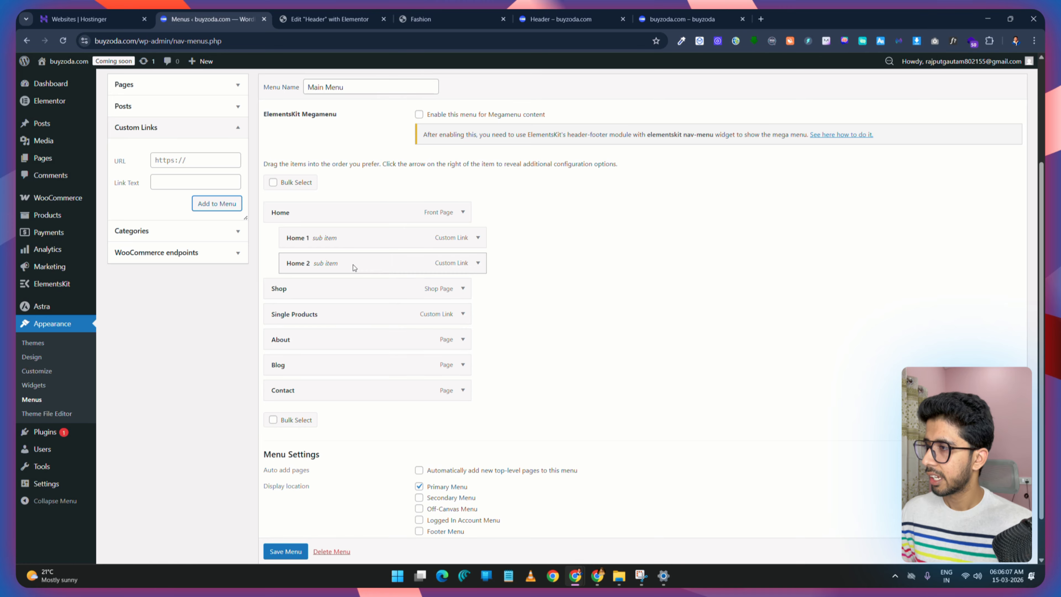
Step: Add a custom link named Home 3 with URL #, nest it under Home below Home 2, and save Main Menu
click(184, 161)
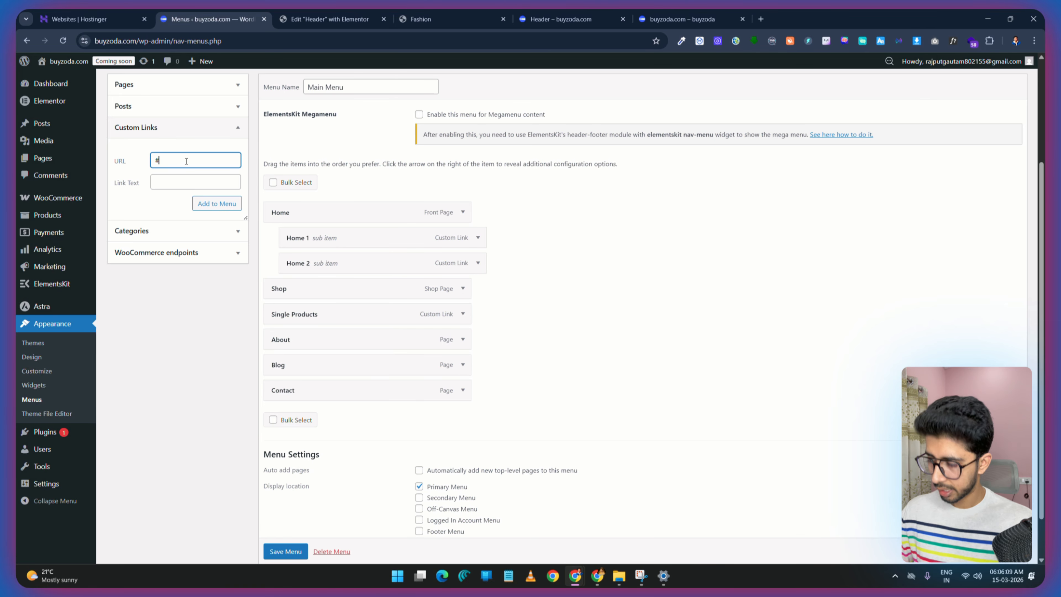
click(217, 204)
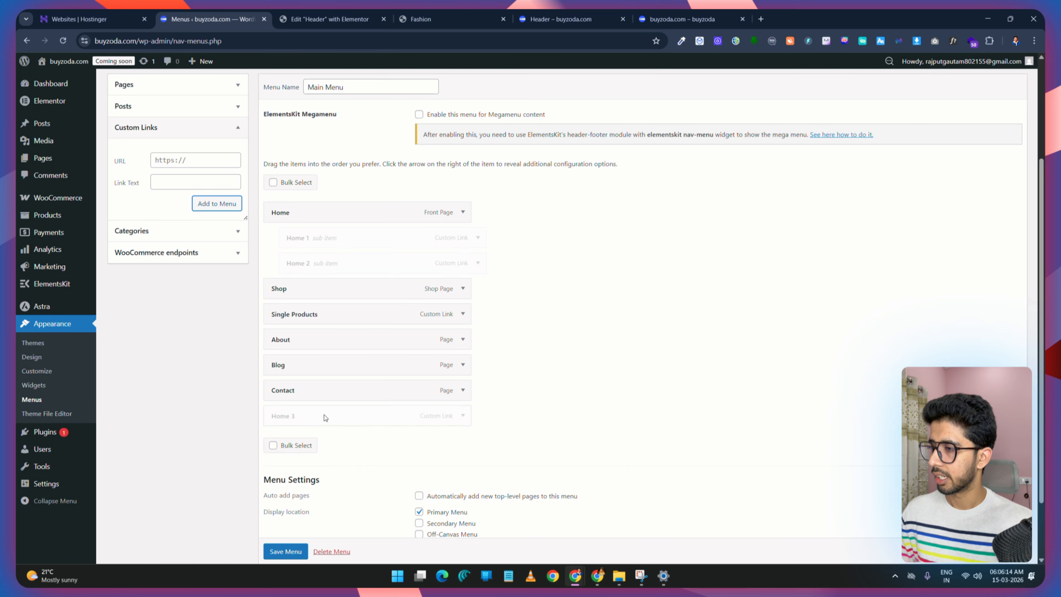
drag(324, 415, 342, 292)
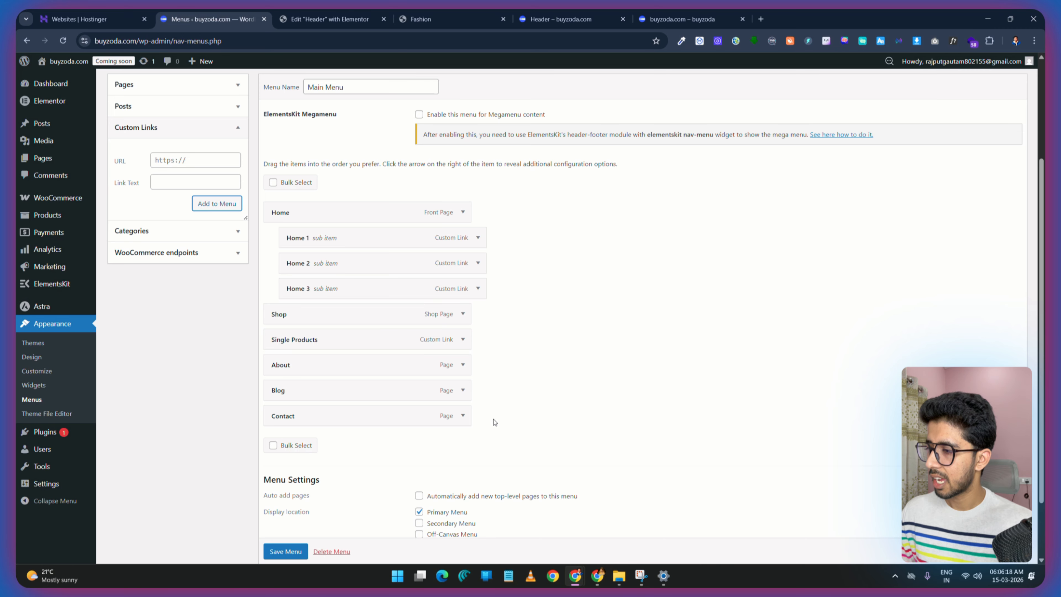
scroll(494, 422, down, 3)
click(286, 504)
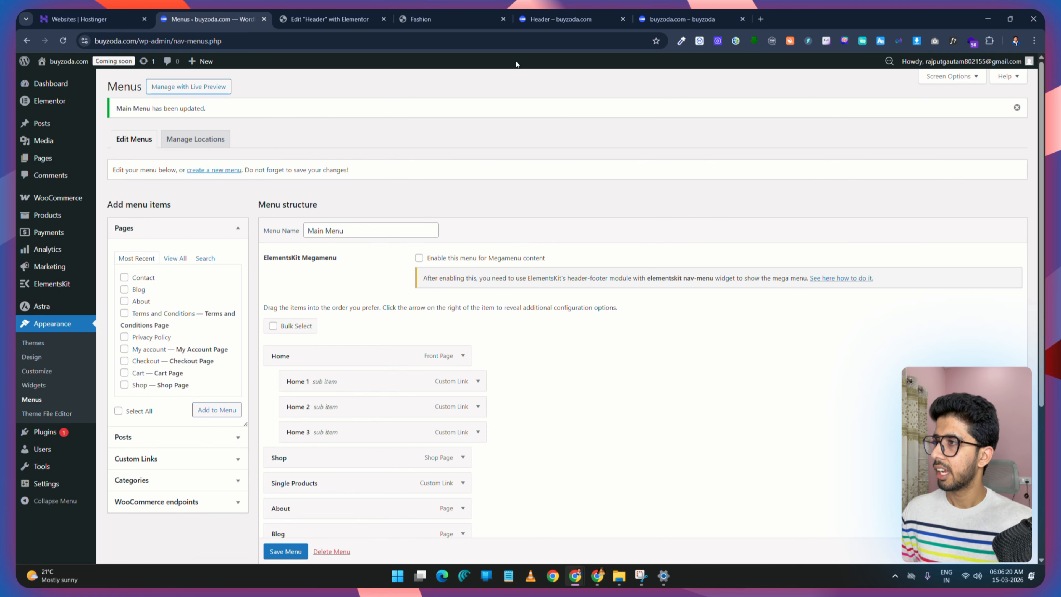
Step: Reload the Elementor header editor and check the Home item's dropdown in the navigation menu
click(334, 18)
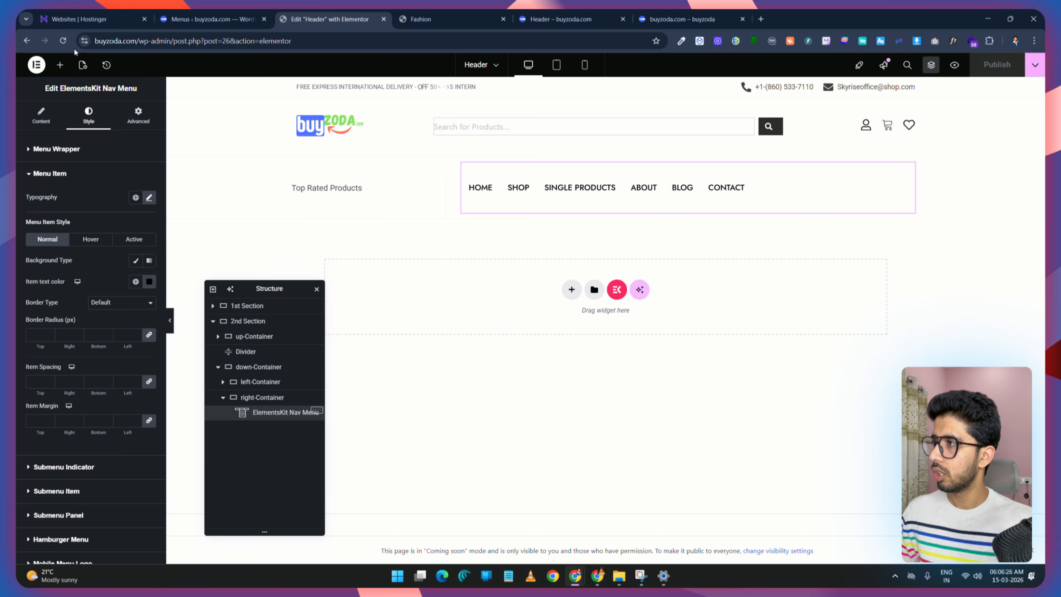
click(63, 41)
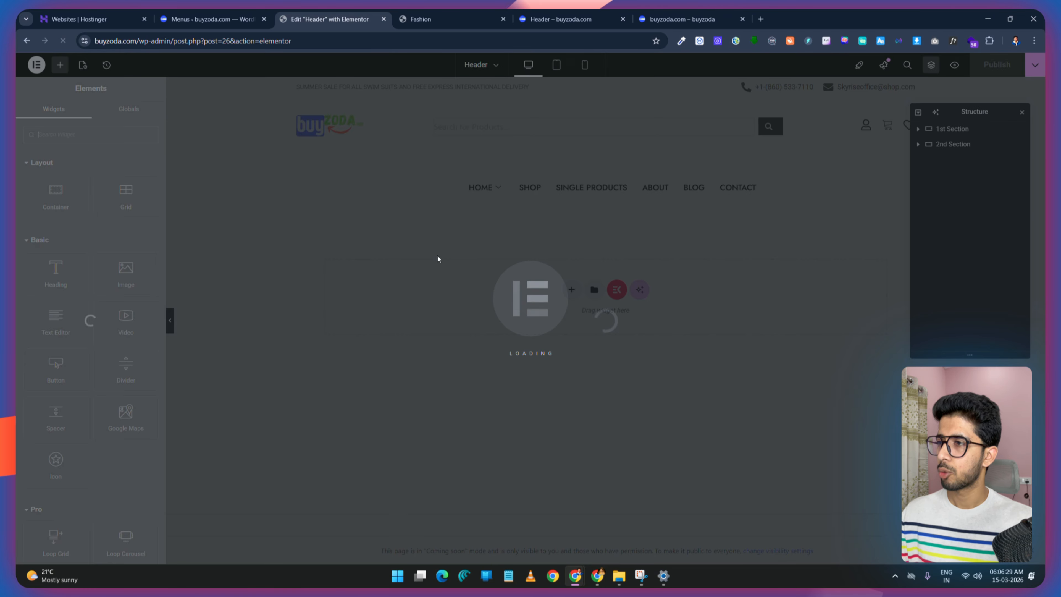
mouse_move(505, 203)
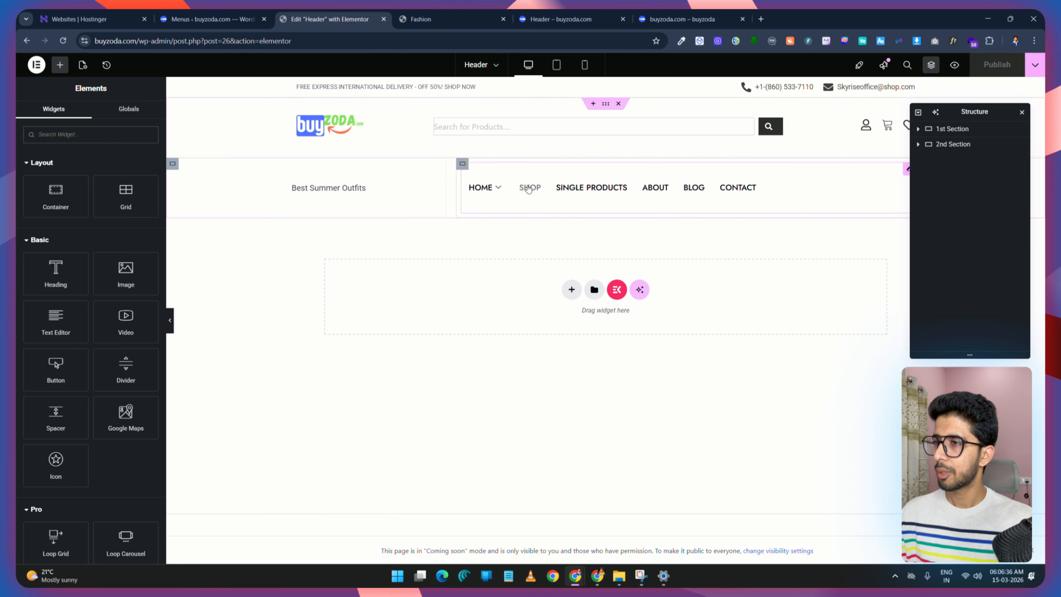
Step: Look at the Shop submenu entries in the Fashion demo and return to the Main Menu structure in WordPress
click(430, 19)
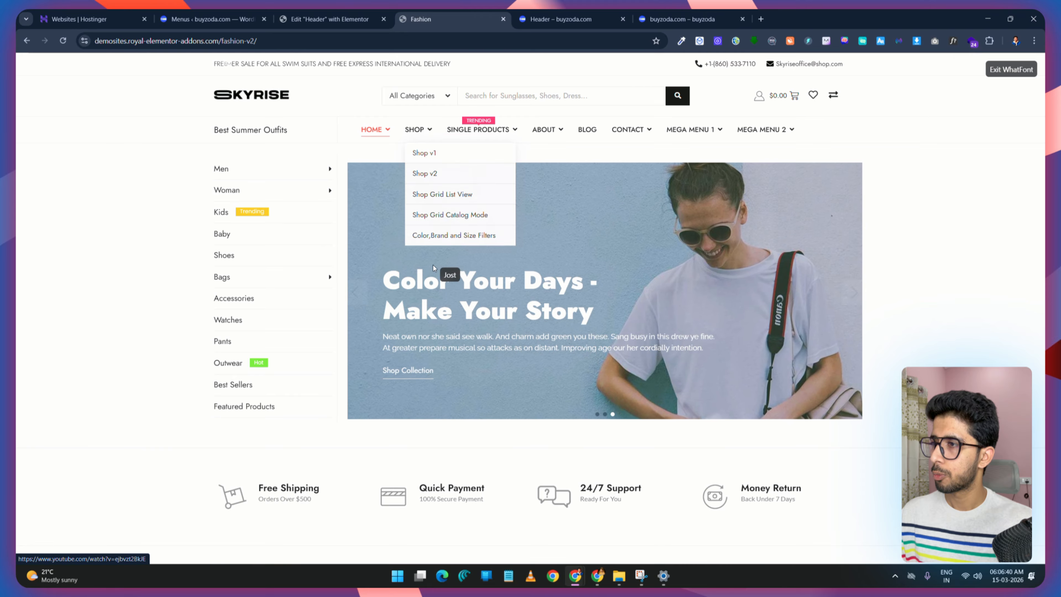
click(290, 12)
click(210, 13)
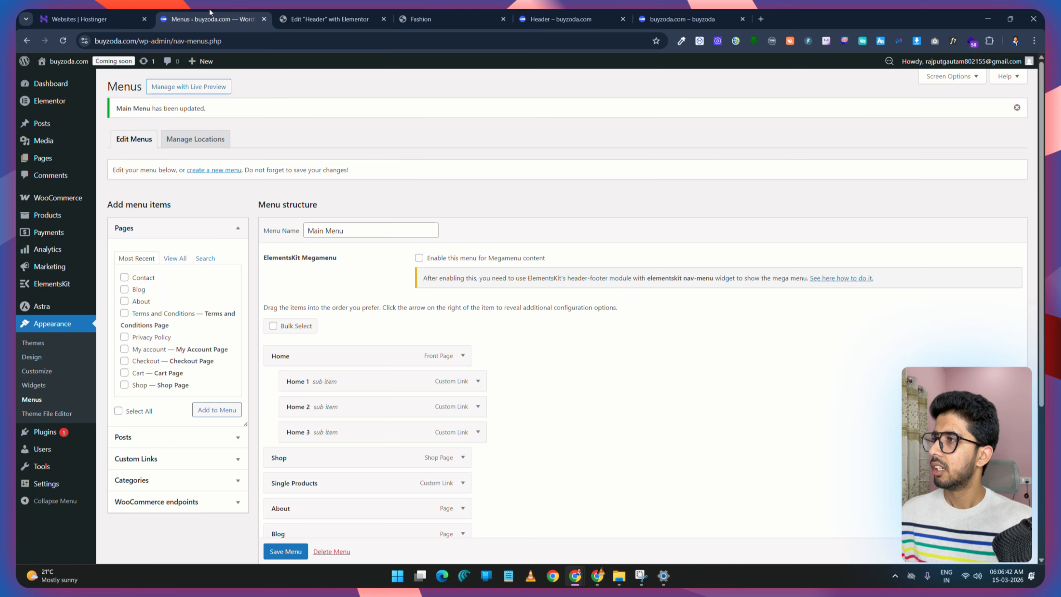
Step: Add two custom links named Shop 1 and Shop 2 to Main Menu, both with URL #
scroll(336, 389, down, 5)
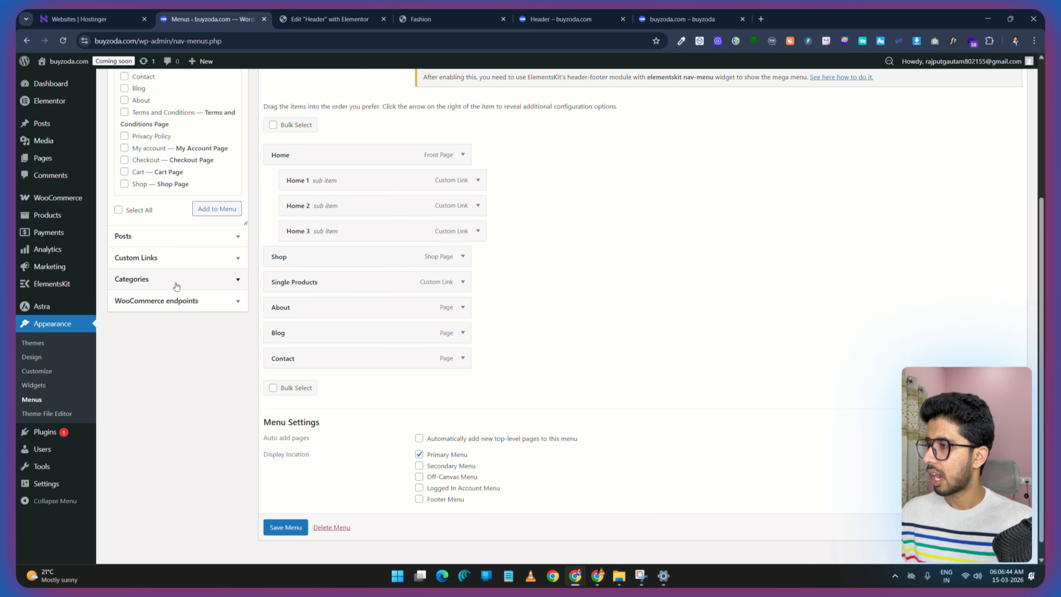
click(207, 267)
click(198, 102)
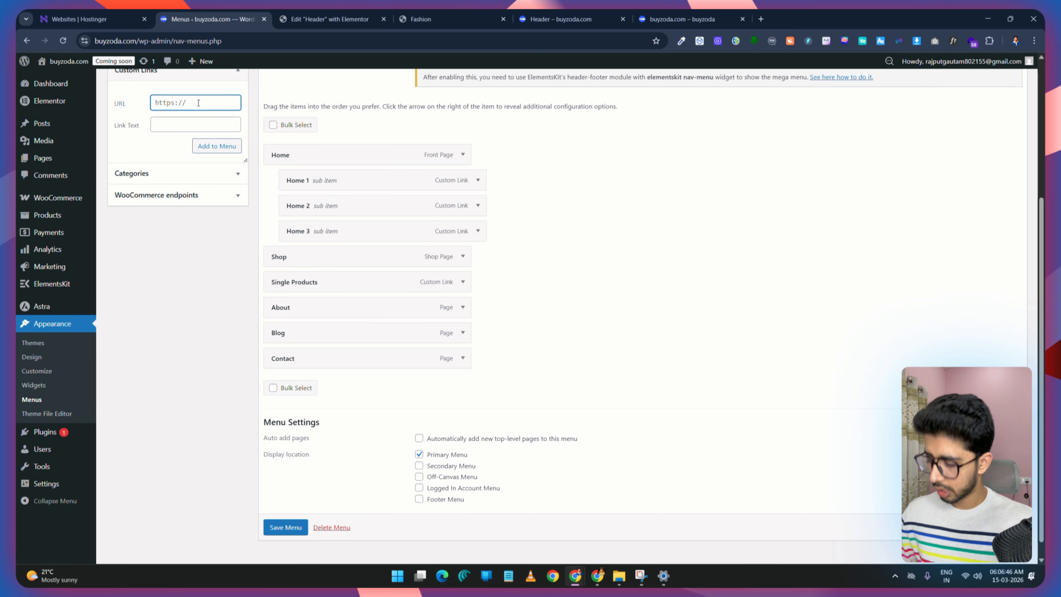
text(#)
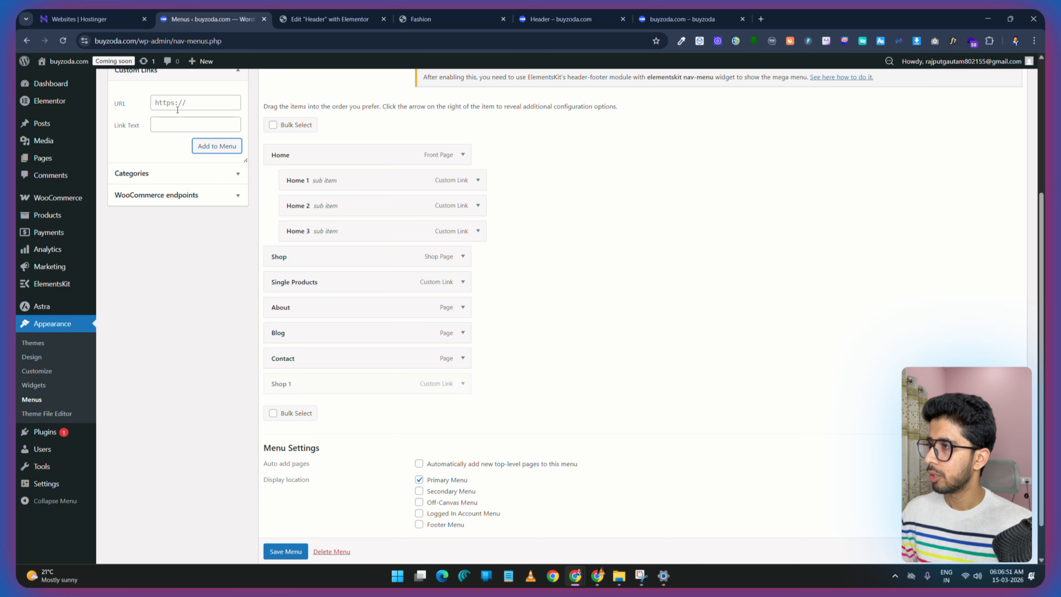
text(#)
click(178, 127)
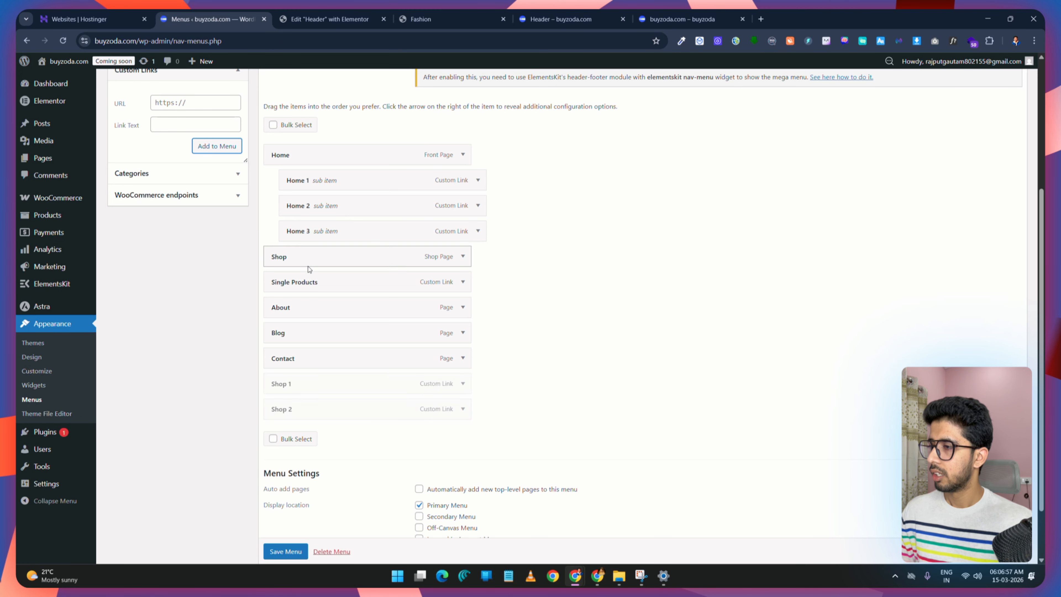
Step: Nest Shop 1 and Shop 2 as sub items under Shop and save Main Menu
drag(310, 385, 330, 284)
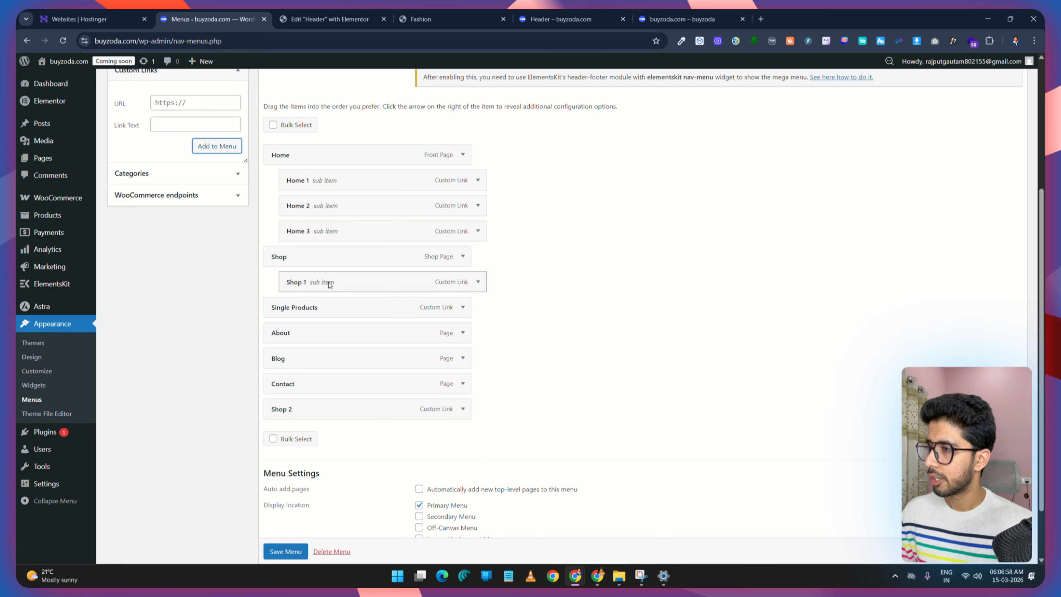
drag(306, 415, 325, 308)
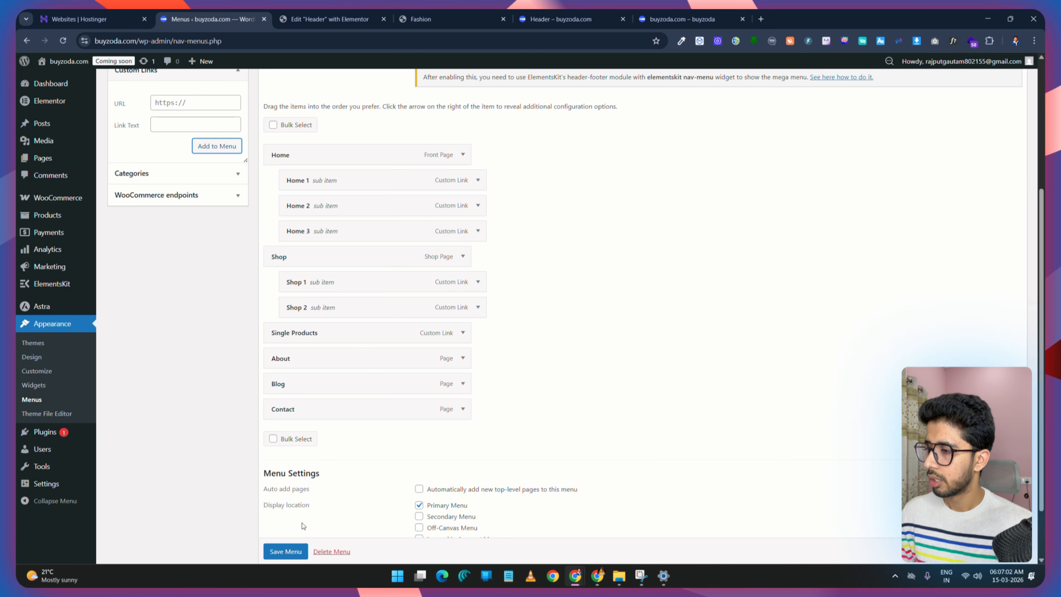
scroll(314, 539, down, 1)
click(297, 548)
Step: Add two custom links named Single 1 and Single 2 to Main Menu, both with URL #
scroll(418, 376, down, 5)
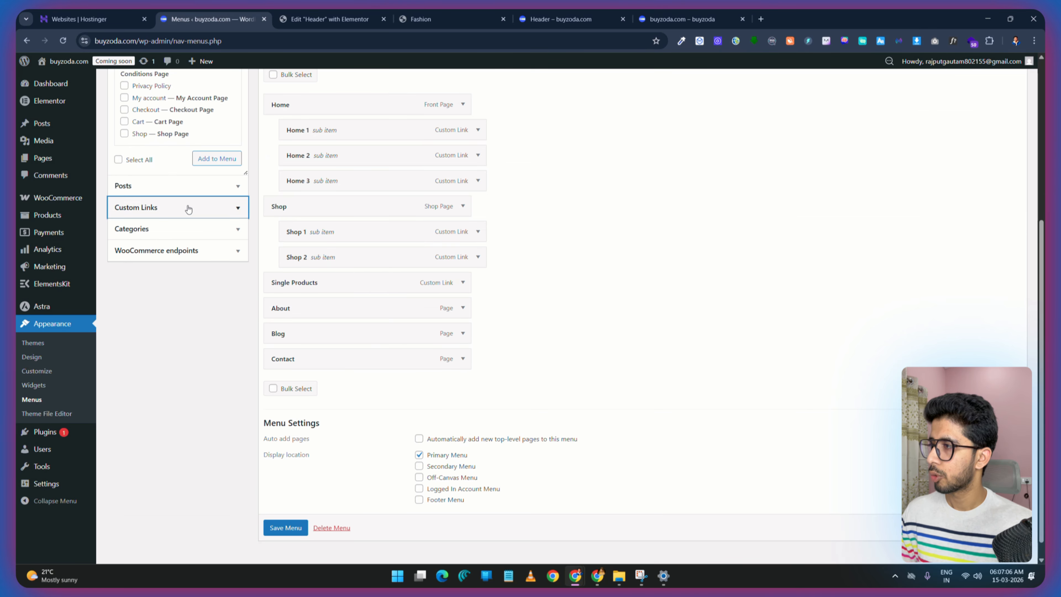
click(189, 208)
scroll(201, 142, up, 3)
click(200, 151)
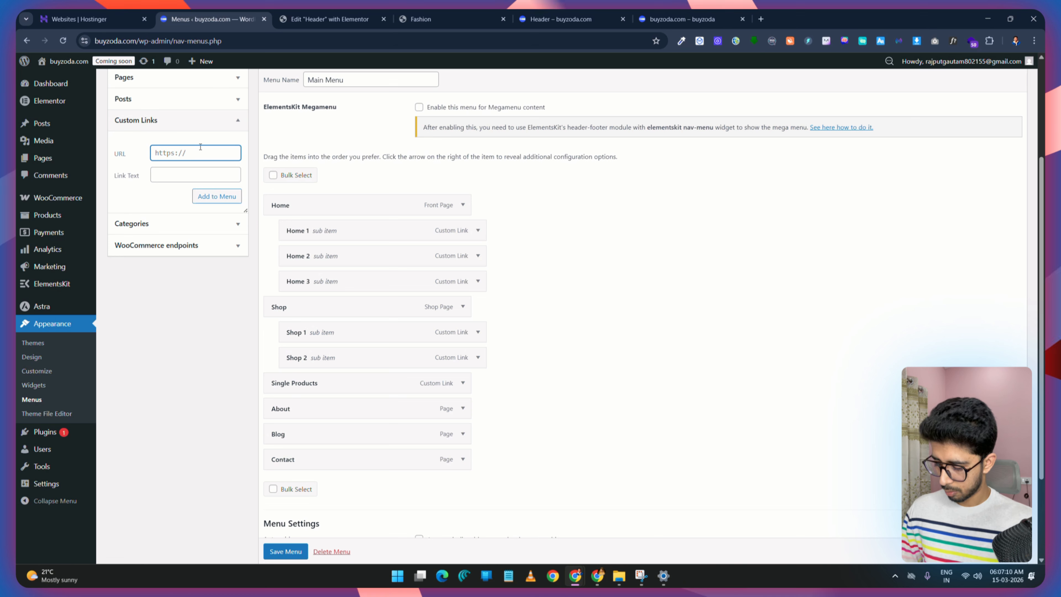
text(#)
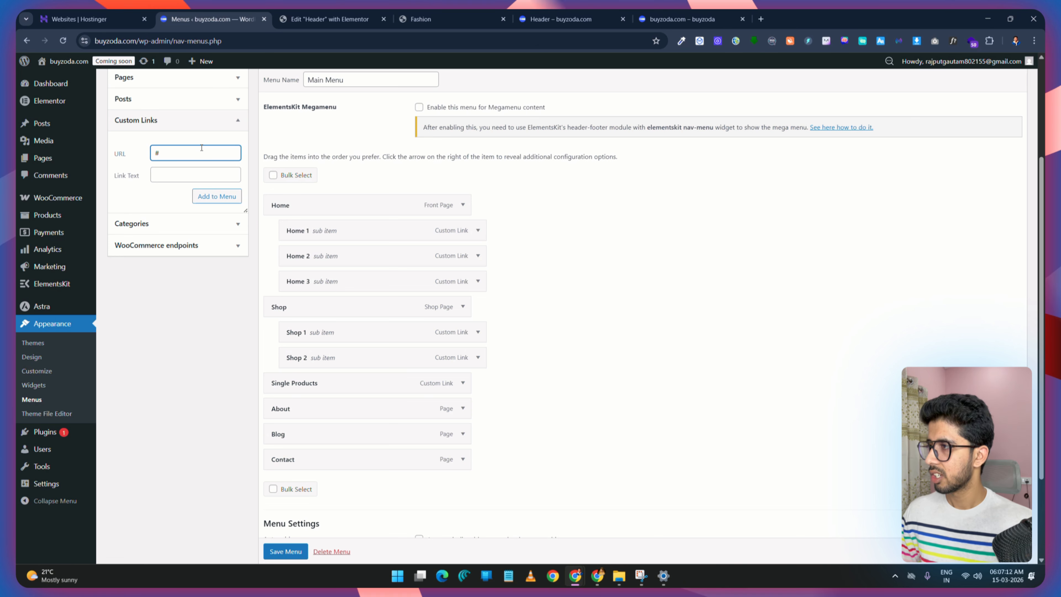
click(177, 173)
text(Single 1)
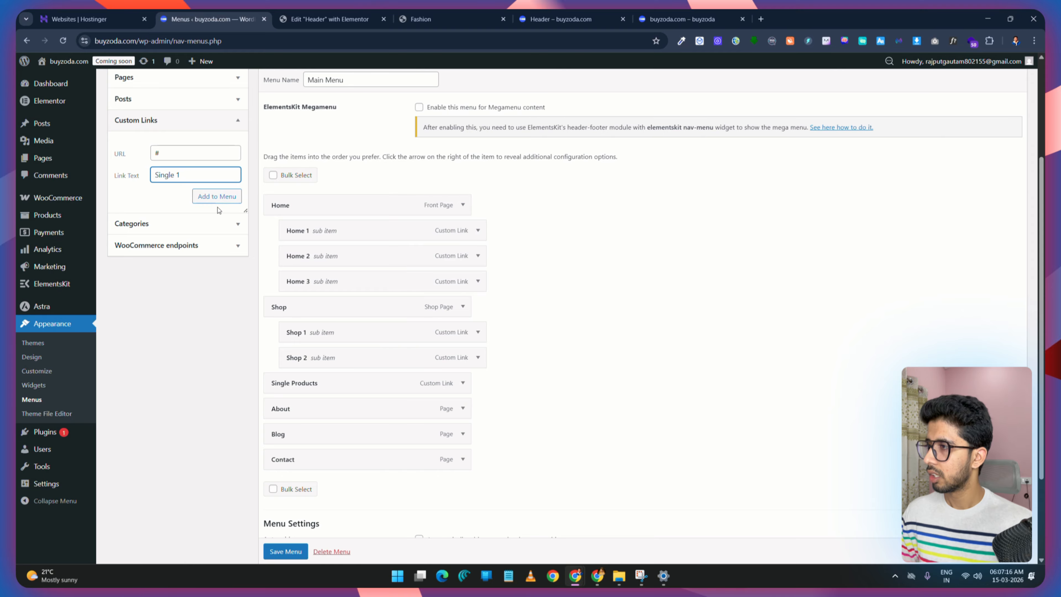
click(221, 197)
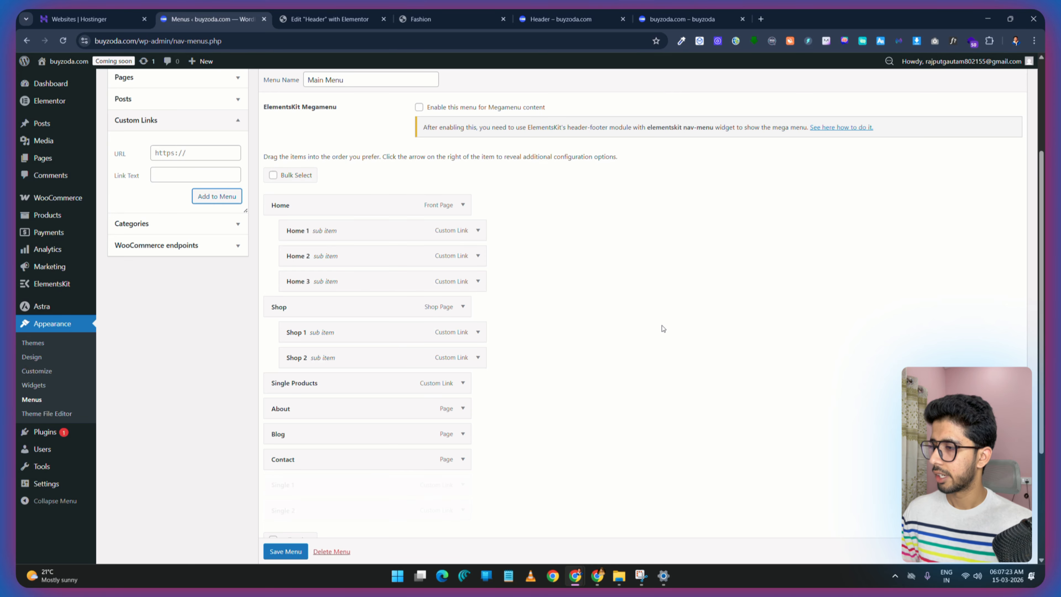
Step: Nest Single 1 and Single 2 as sub items under Single Products and save Main Menu
drag(305, 490, 326, 412)
scroll(326, 411, down, 3)
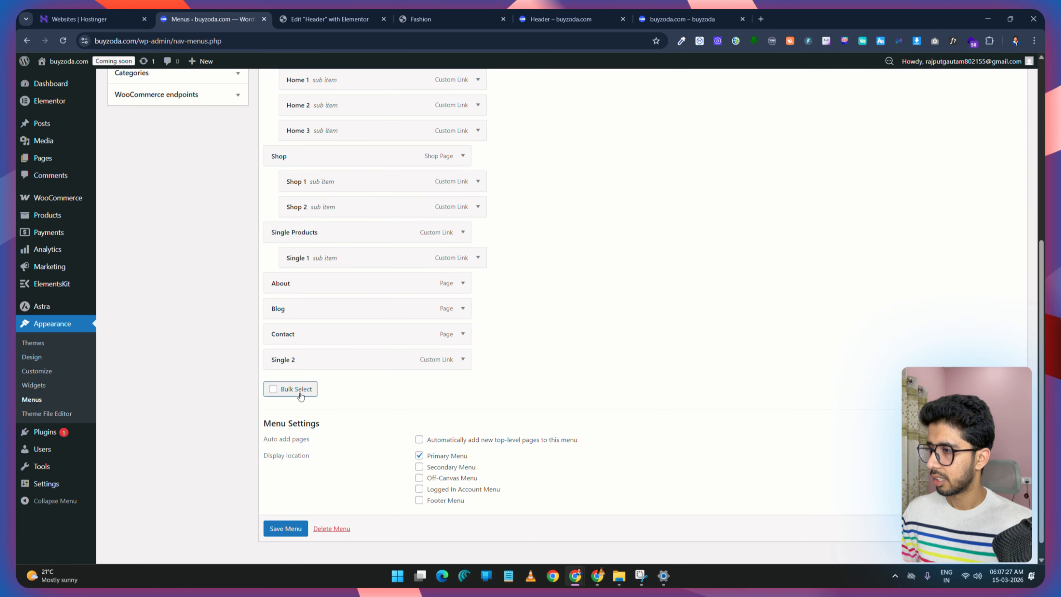
drag(341, 360, 362, 285)
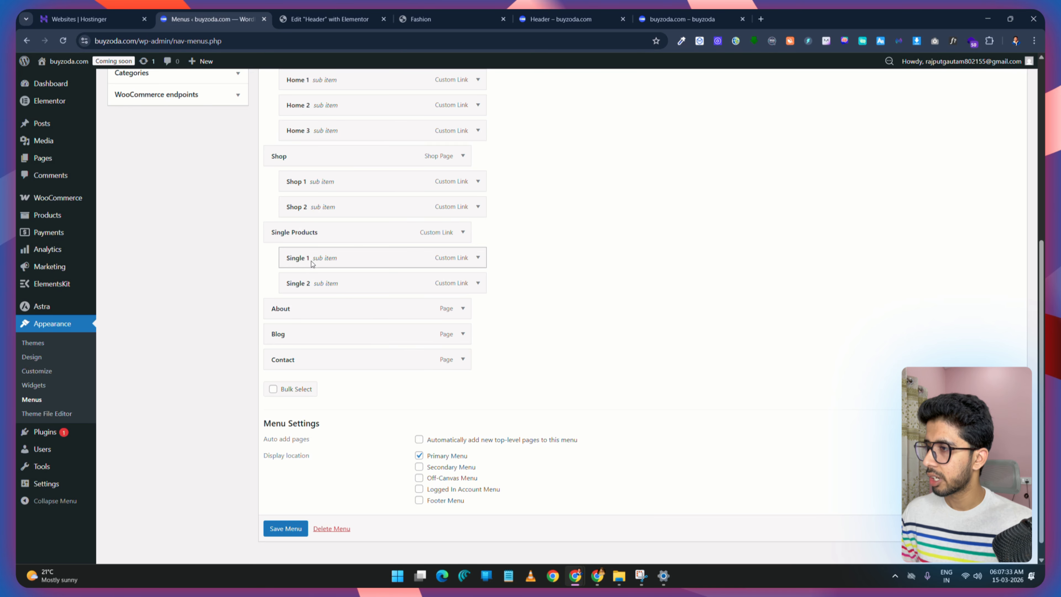
drag(291, 287, 331, 284)
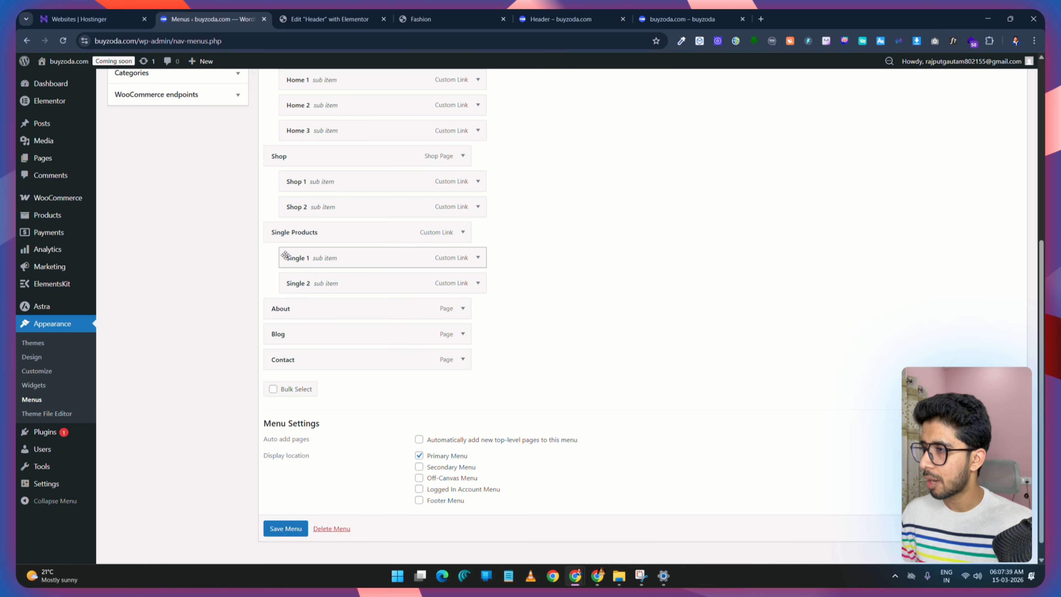
click(286, 527)
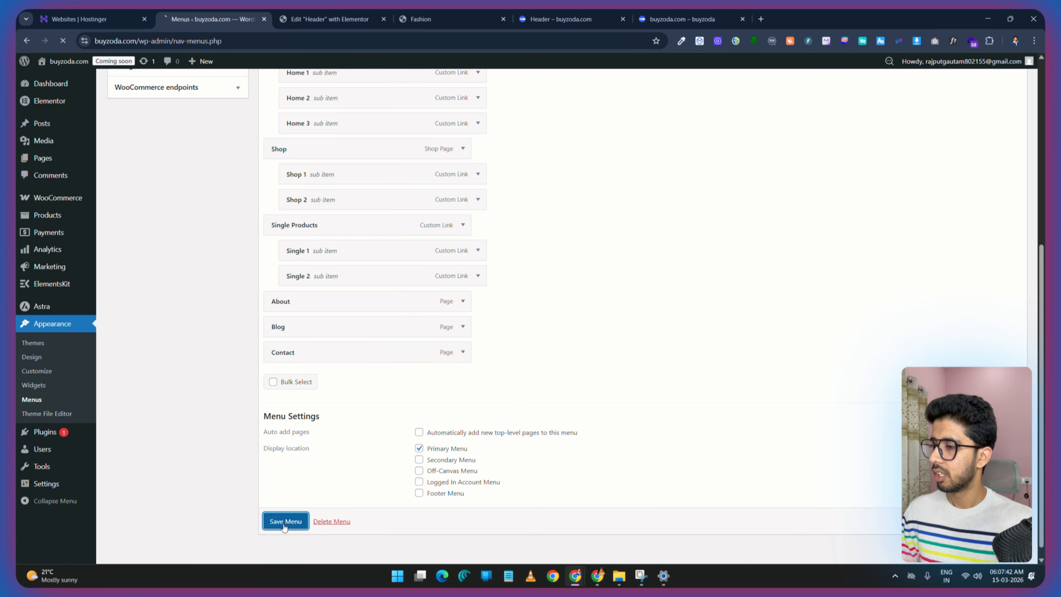
Step: Reload the Elementor header editor and check the Shop item's dropdown in the navigation menu
click(321, 12)
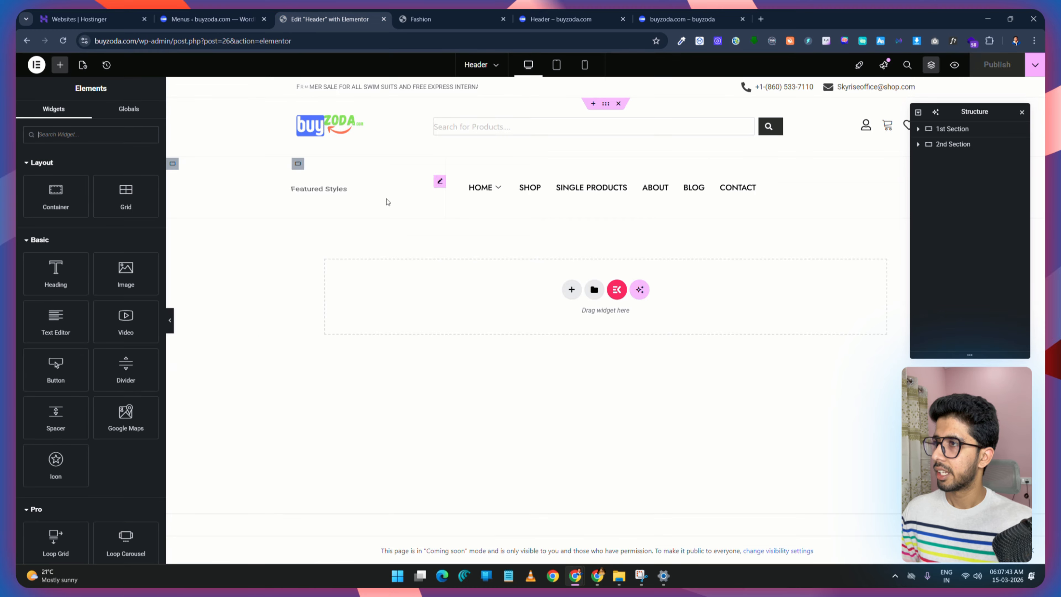
click(63, 40)
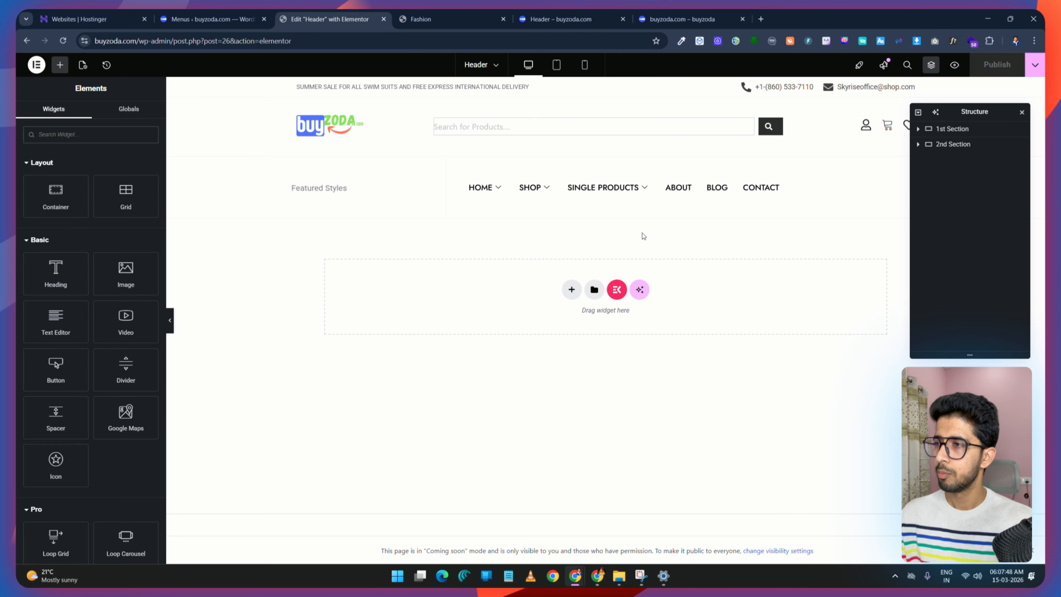
mouse_move(534, 191)
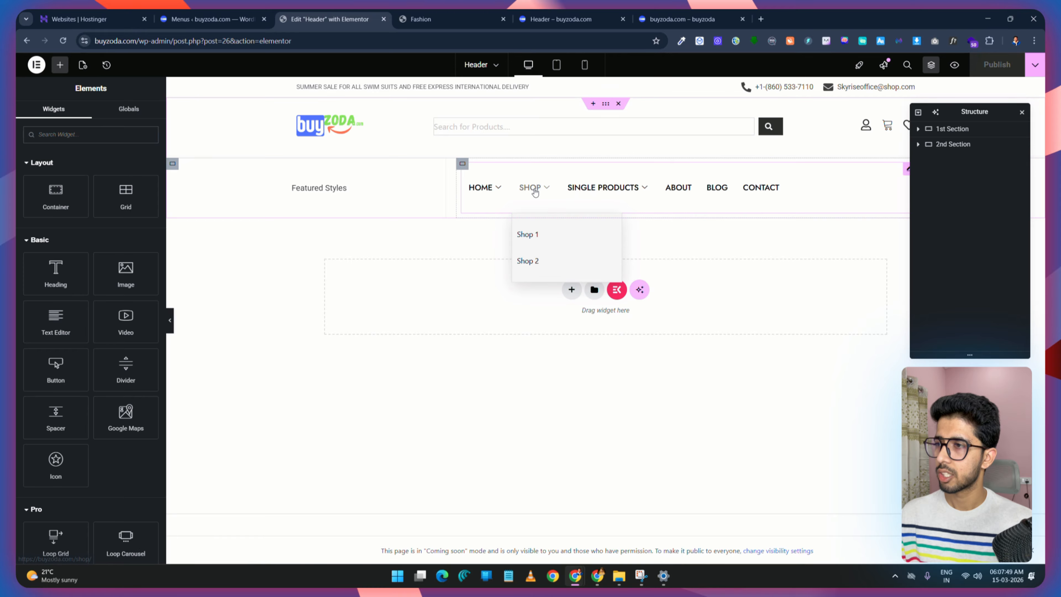
Step: Look at the navigation bar in the Fashion demo and return to the Main Menu structure in WordPress
click(434, 19)
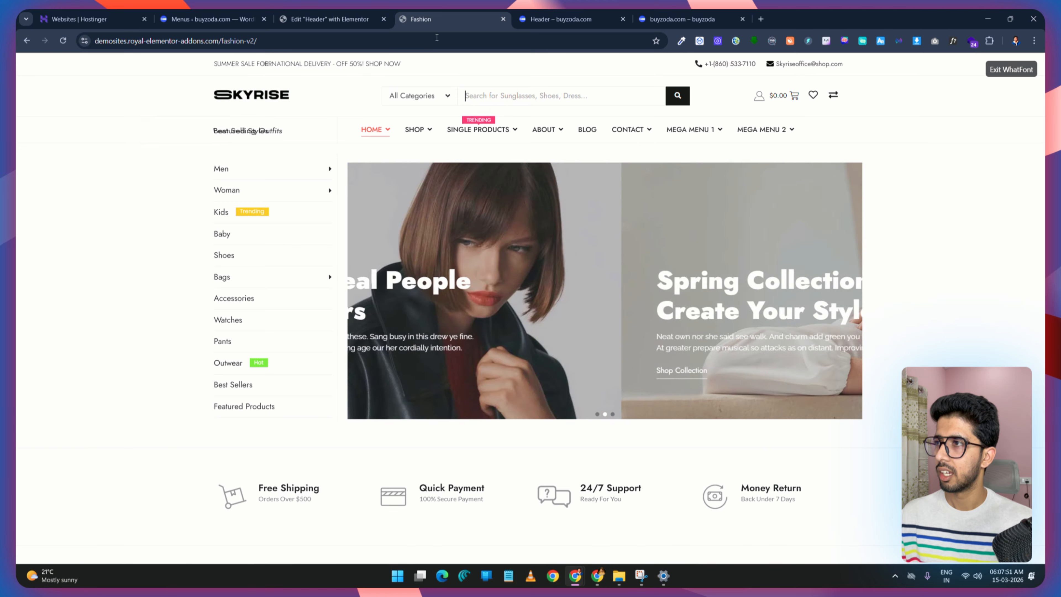
click(321, 19)
click(208, 19)
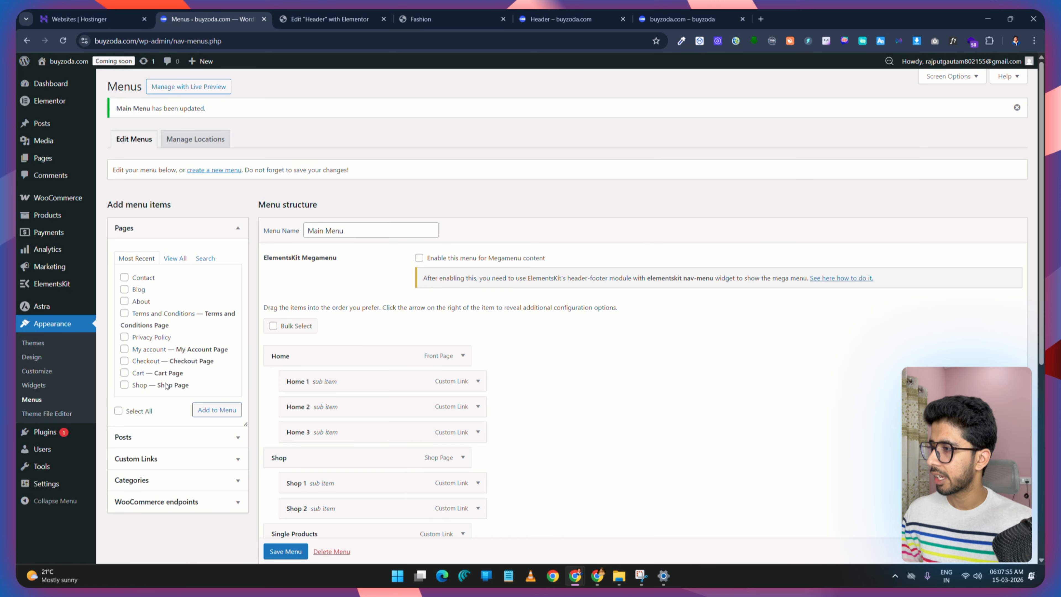
Step: Add two custom links named About 1 and About 2 to Main Menu, both with URL #
scroll(166, 386, down, 5)
click(180, 259)
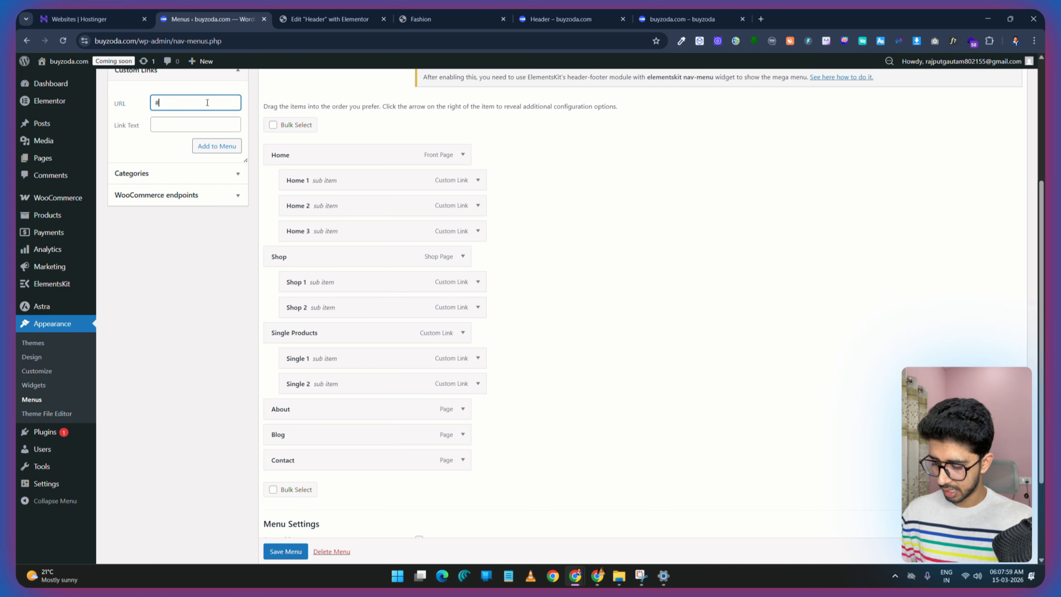
click(169, 125)
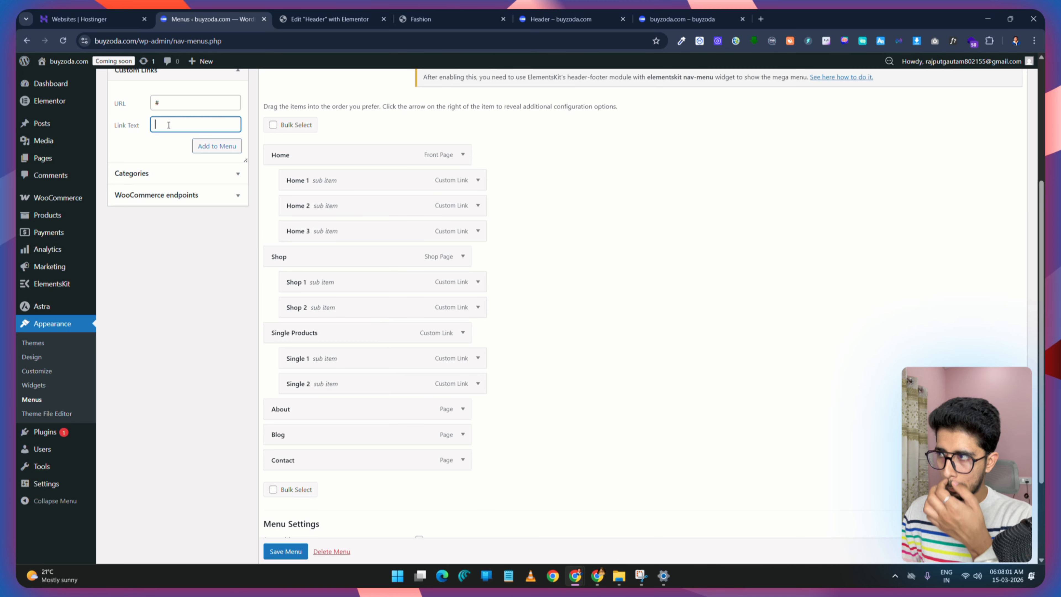
text(About 1)
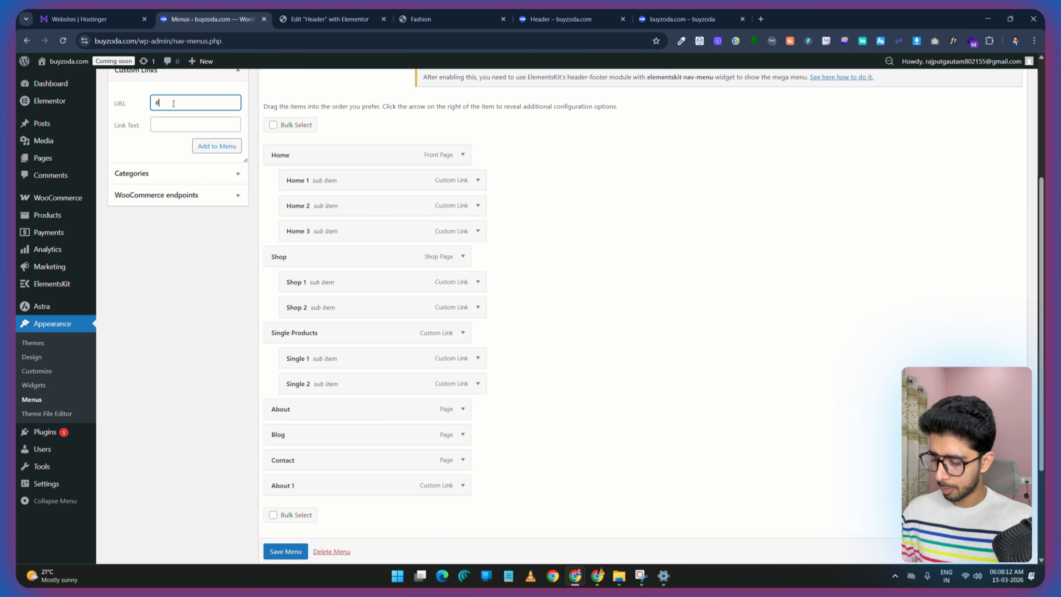
text(About 2)
key(Return)
Step: Nest About 1 and About 2 as sub items under About and save Main Menu
scroll(689, 354, down, 4)
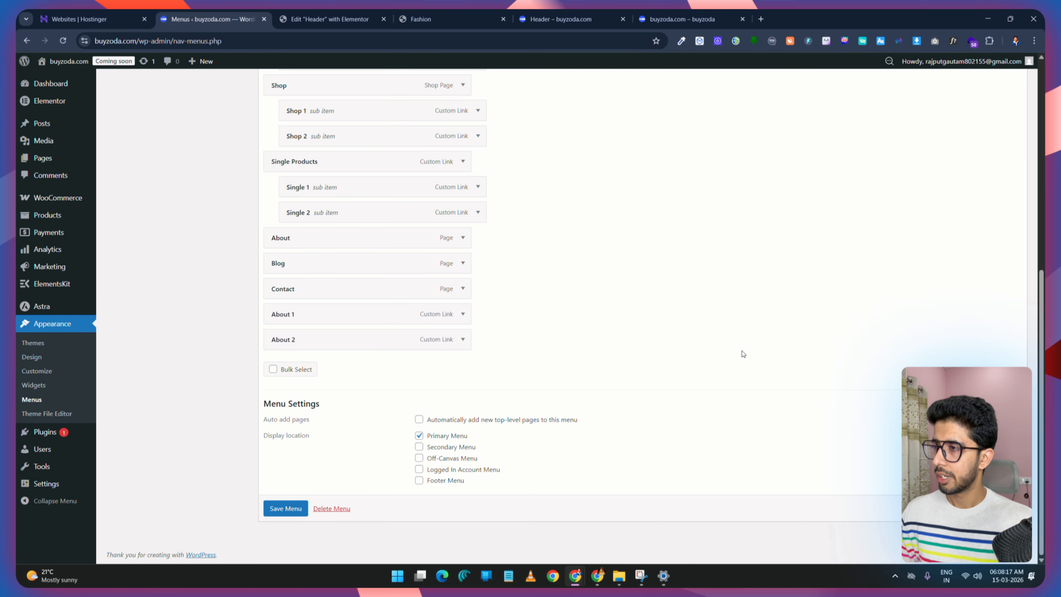
drag(325, 315, 339, 268)
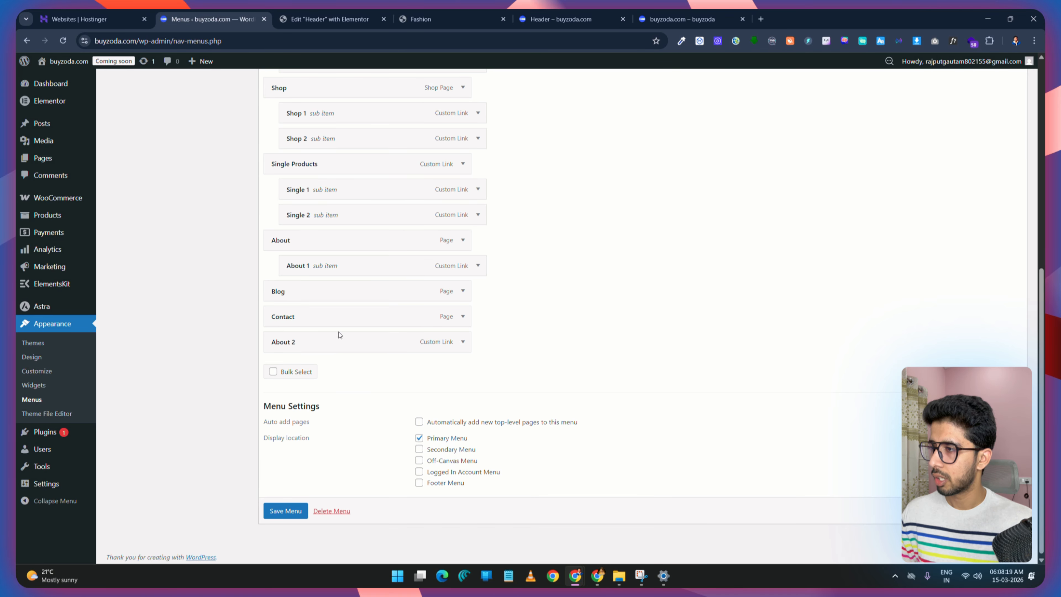
drag(339, 337, 340, 283)
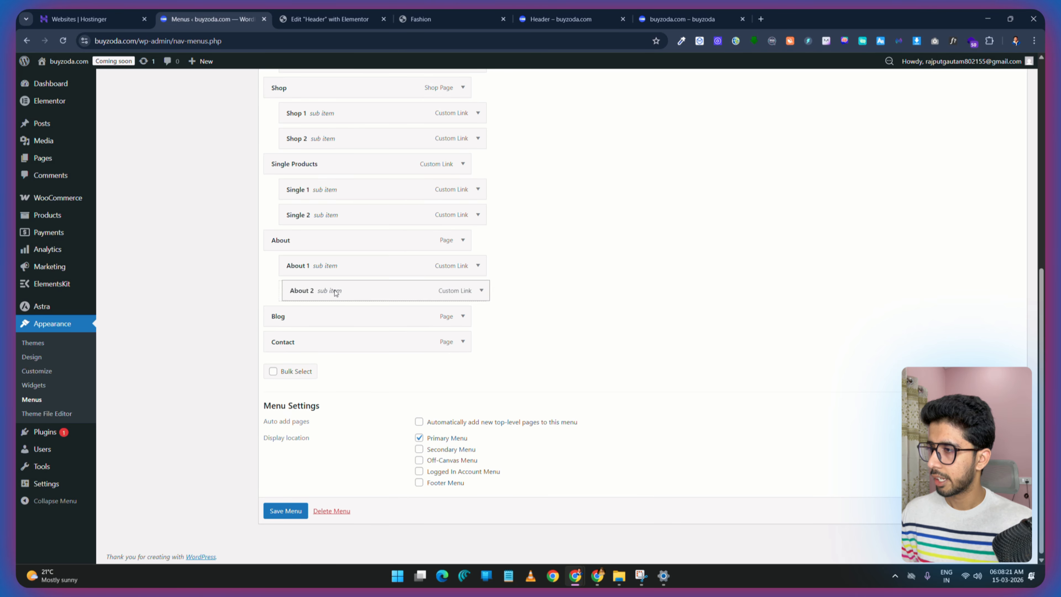
click(286, 511)
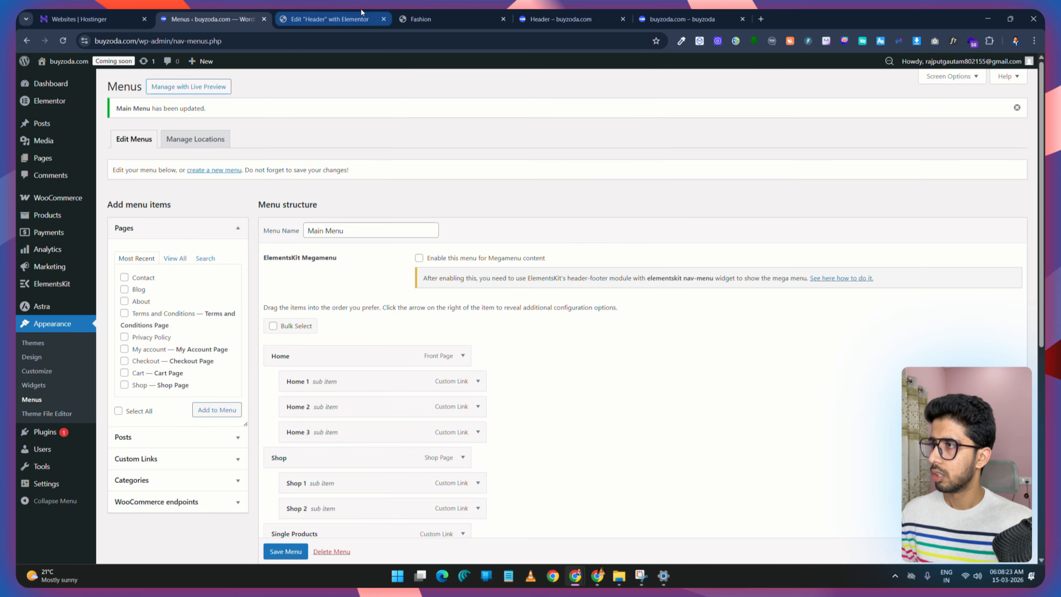
Step: Look at the Contact submenu entries in the Fashion demo and return to the Main Menu structure in WordPress
click(423, 16)
mouse_move(631, 133)
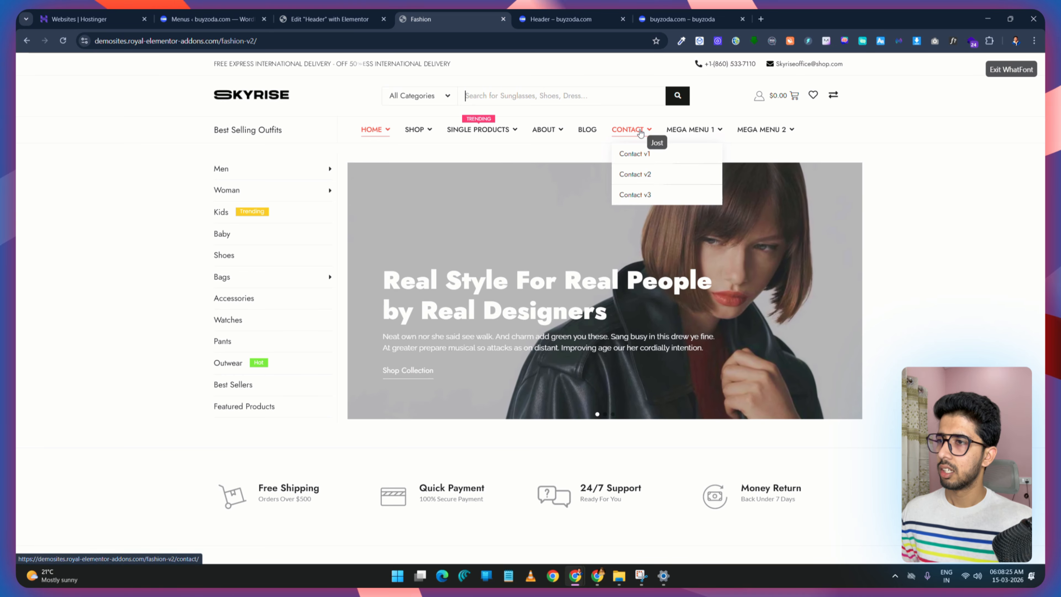
click(345, 19)
click(229, 19)
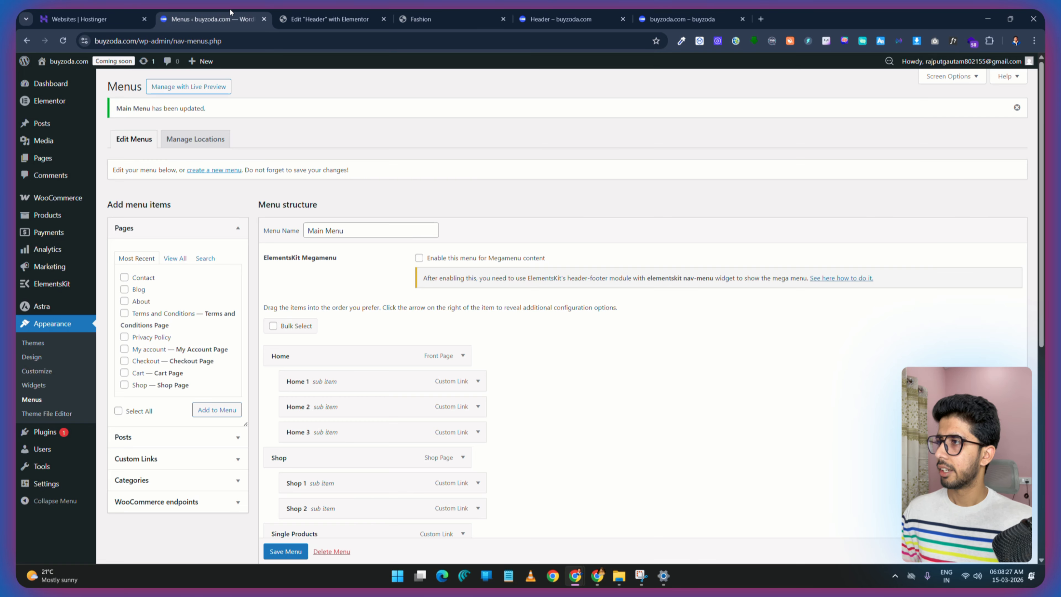
Step: Add a custom link named Contact 1 with URL # to Main Menu
click(188, 458)
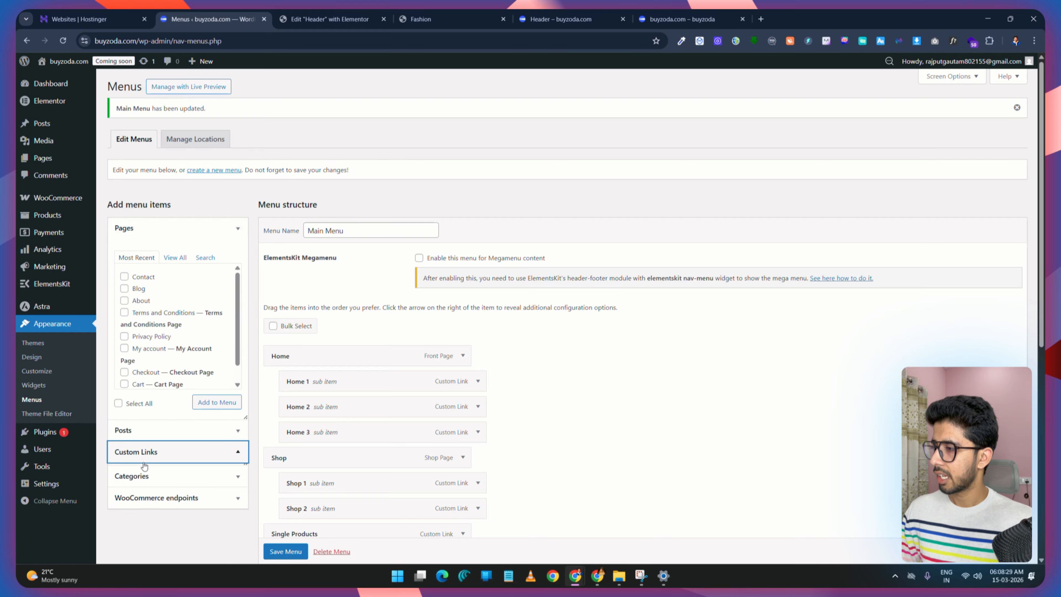
click(195, 303)
text(#)
click(175, 327)
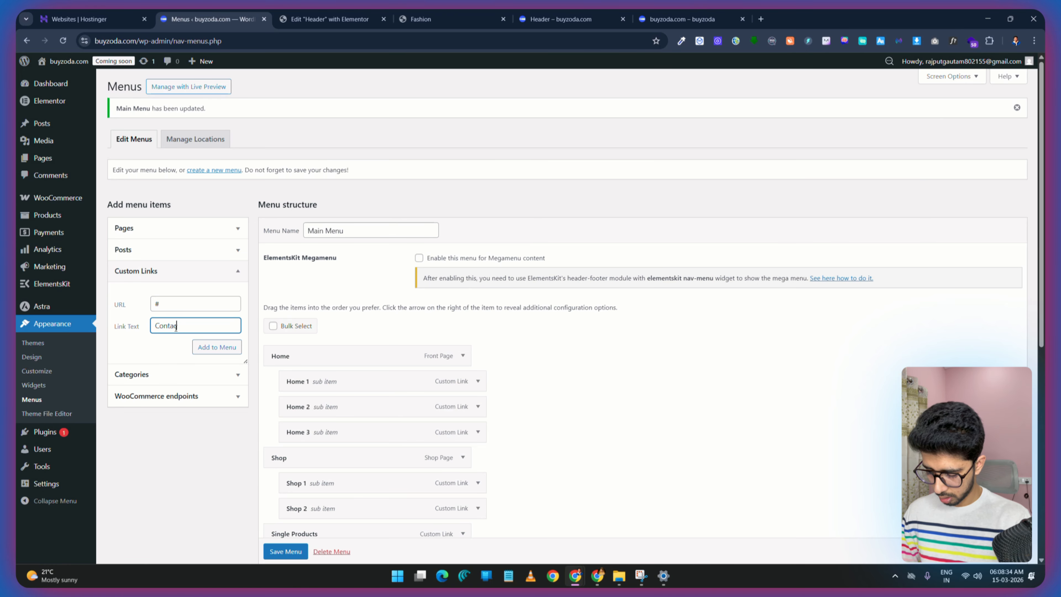
text(Contact 1)
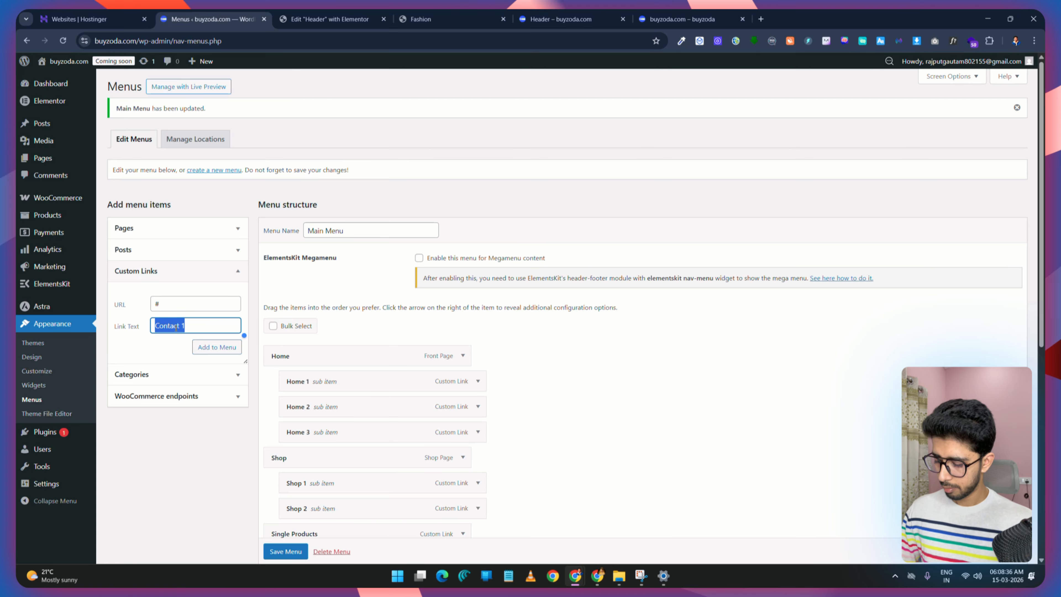
click(218, 346)
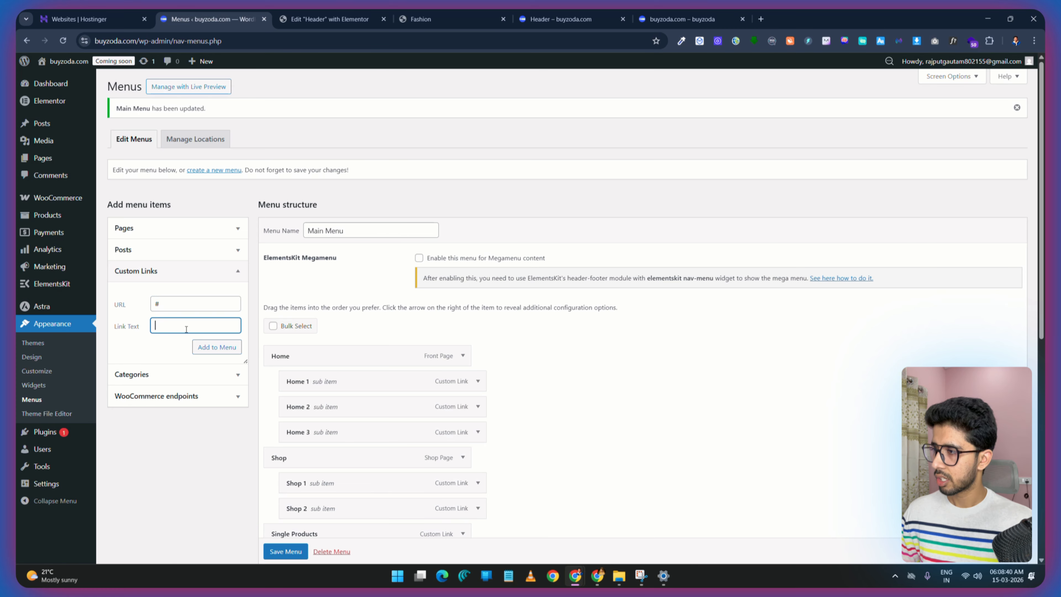
Step: Add two custom links named Contact 2 and Contact 3 to Main Menu, both with URL #
text(Contact 2)
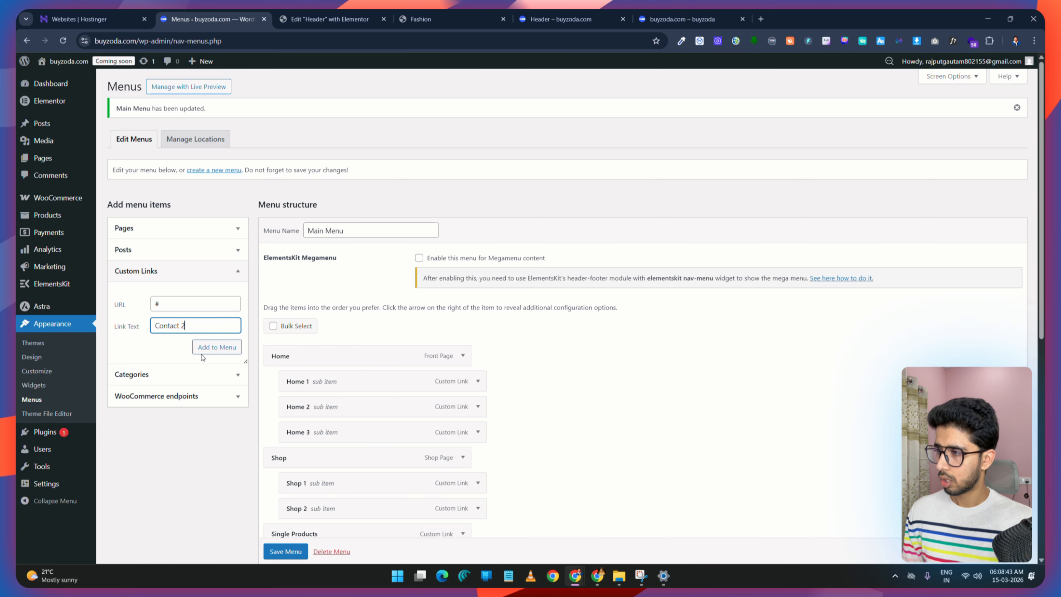
click(218, 346)
click(172, 304)
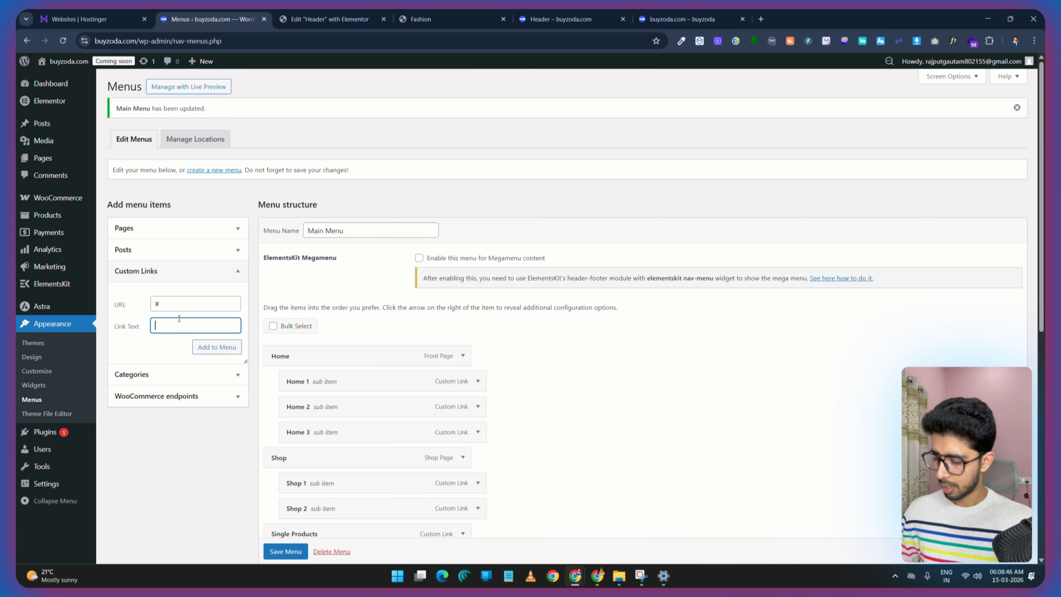
key(BackSpace)
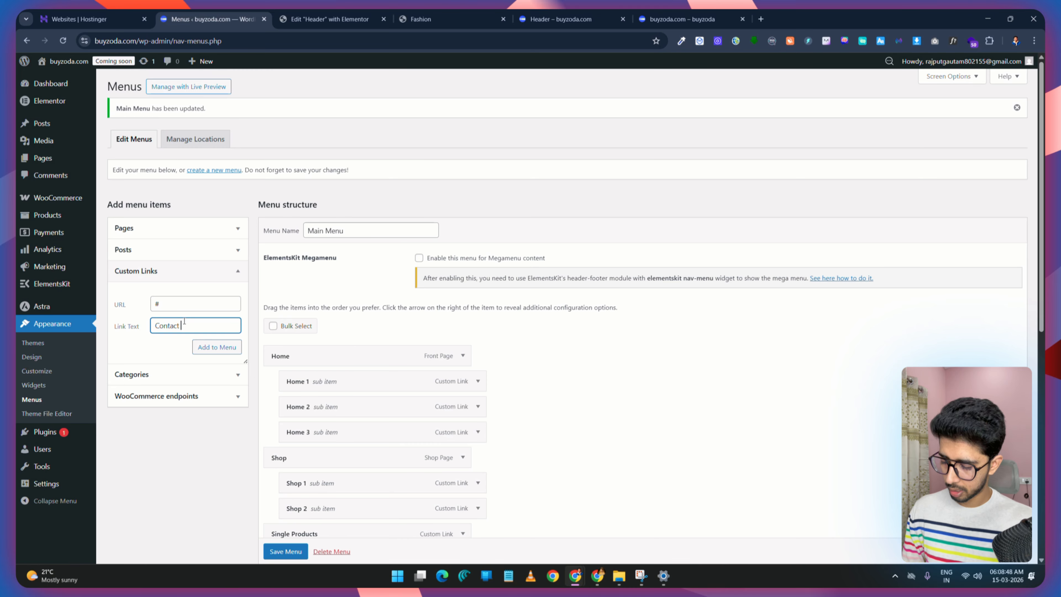
click(217, 347)
Step: Nest Contact 1, Contact 2 and Contact 3 as sub items under Contact and save Main Menu
scroll(751, 472, down, 8)
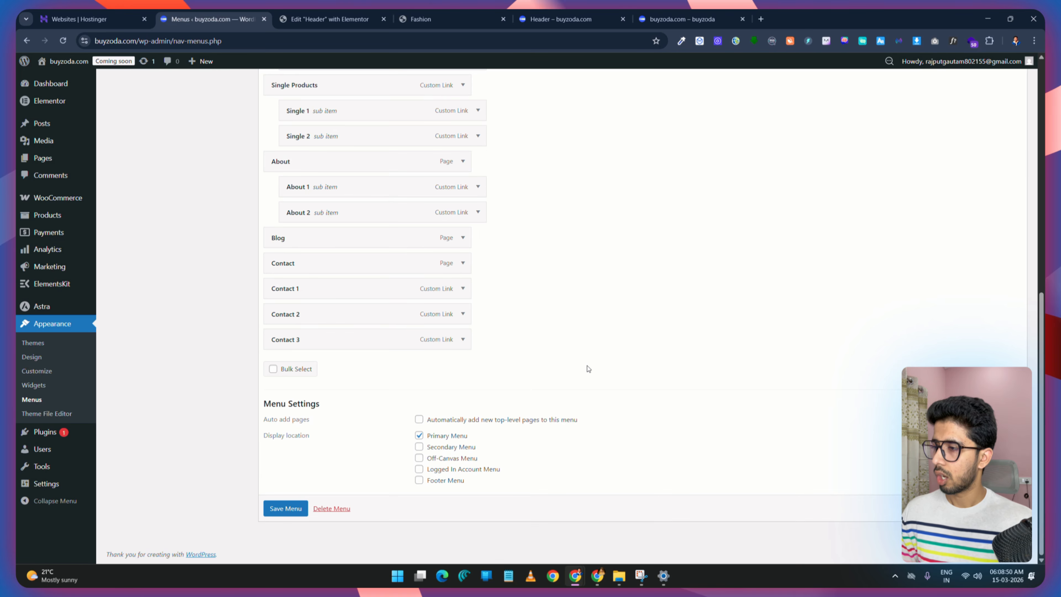
drag(350, 294, 363, 347)
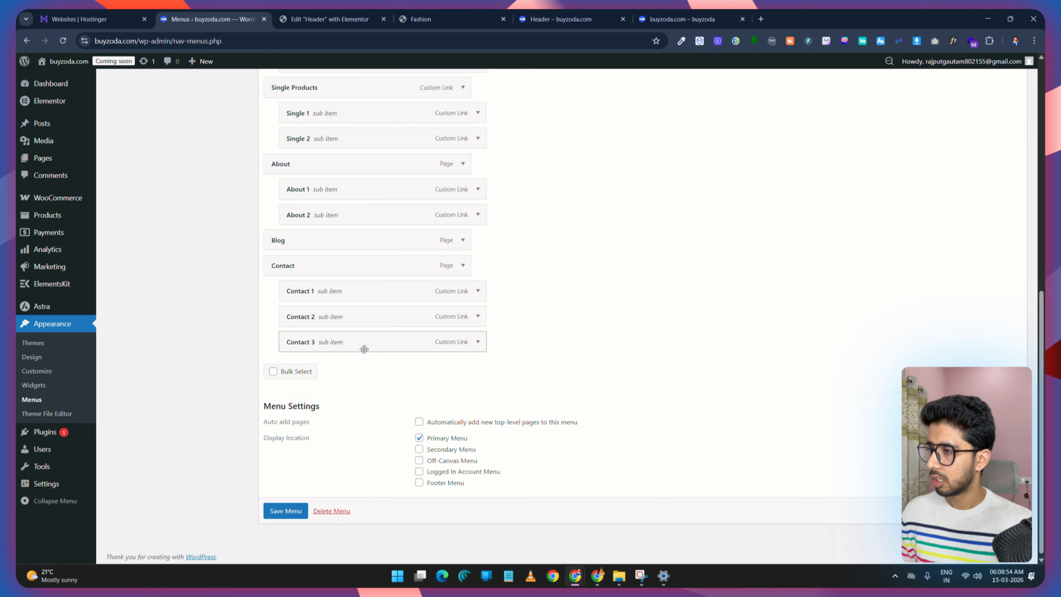
click(286, 510)
Step: Compare the Fashion demo's navigation with the header's dropdown submenus in Elementor, saving Main Menu once more along the way
click(437, 17)
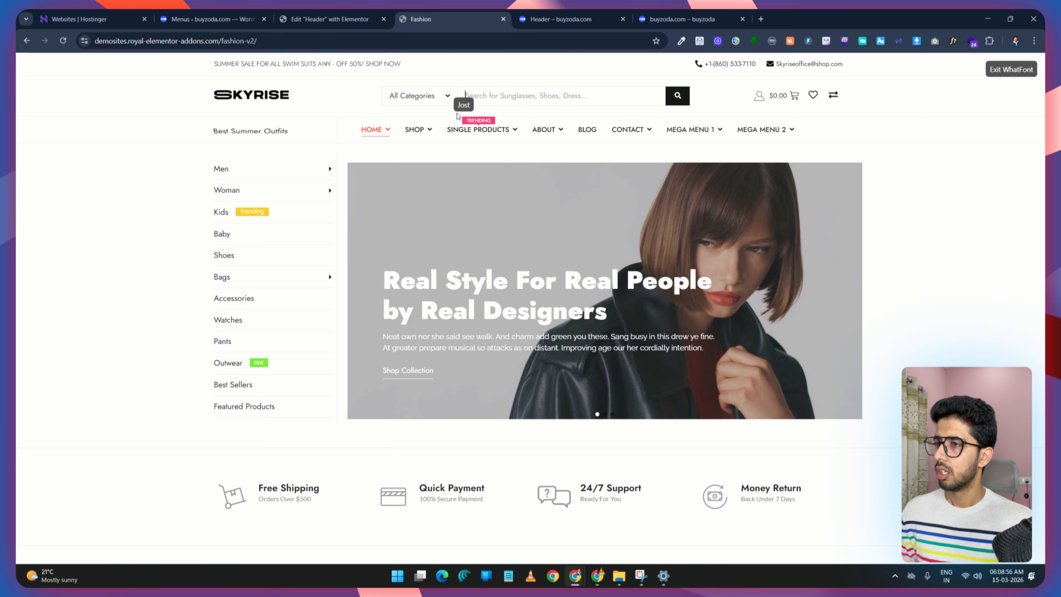
mouse_move(689, 130)
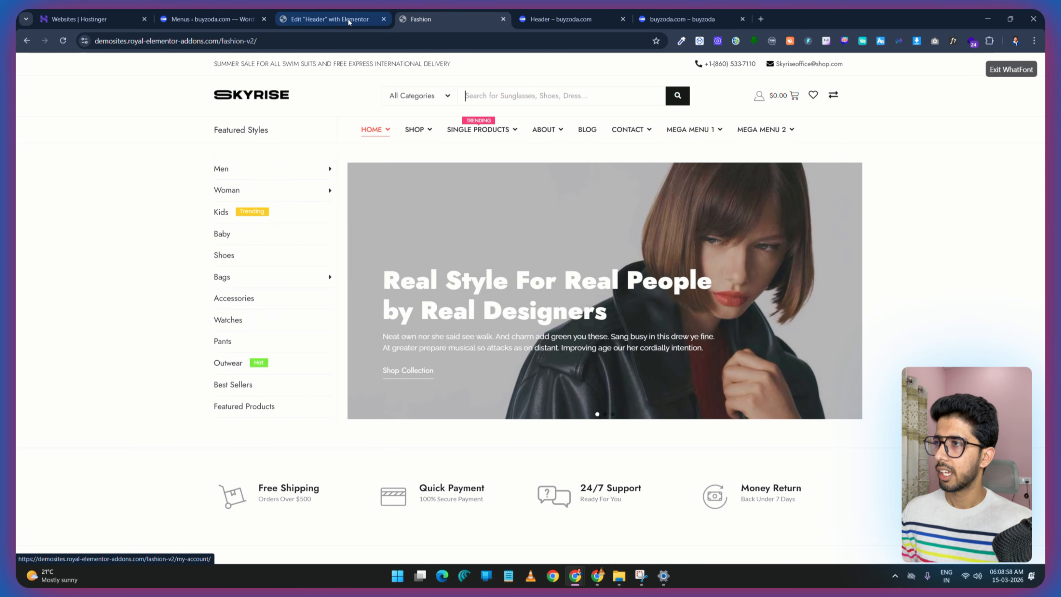
click(330, 19)
click(208, 18)
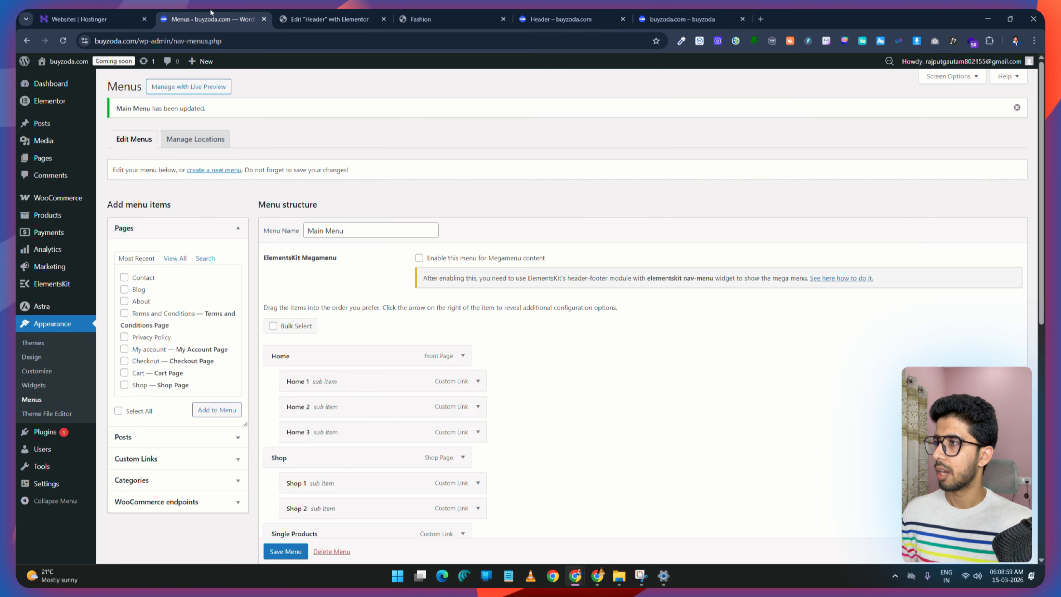
click(285, 551)
click(329, 19)
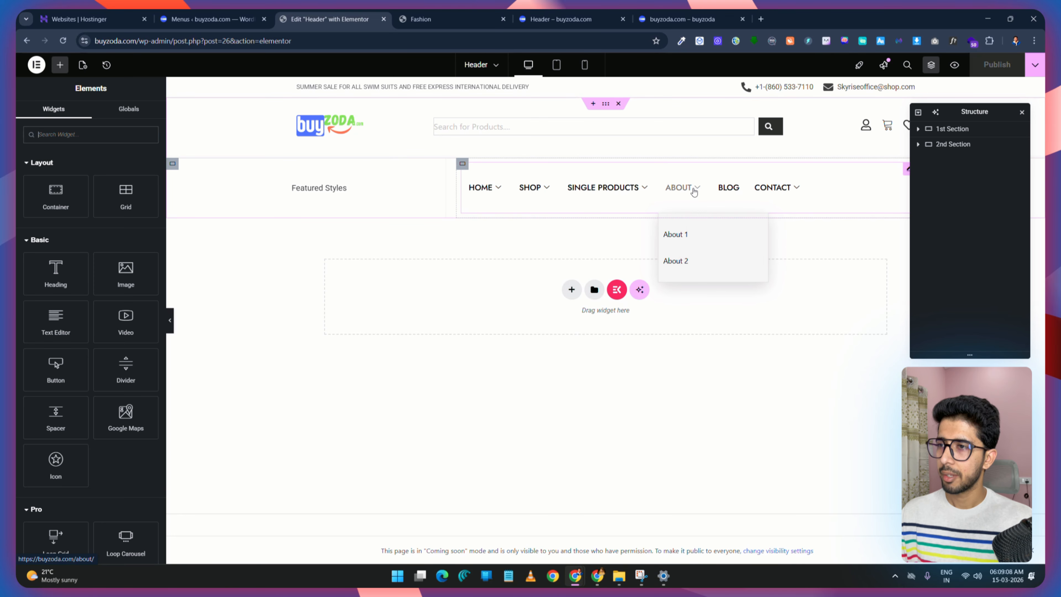
Step: Move the floating Structure list beside the canvas, switch the header to tablet view, and preview its off-canvas menu before closing it
drag(981, 112, 244, 279)
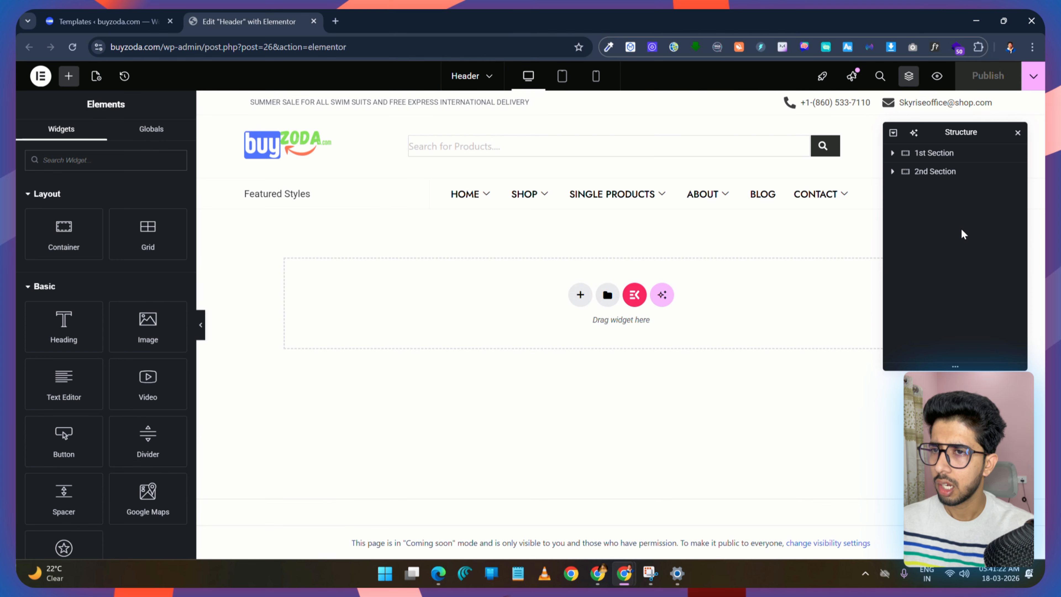
drag(974, 130, 310, 269)
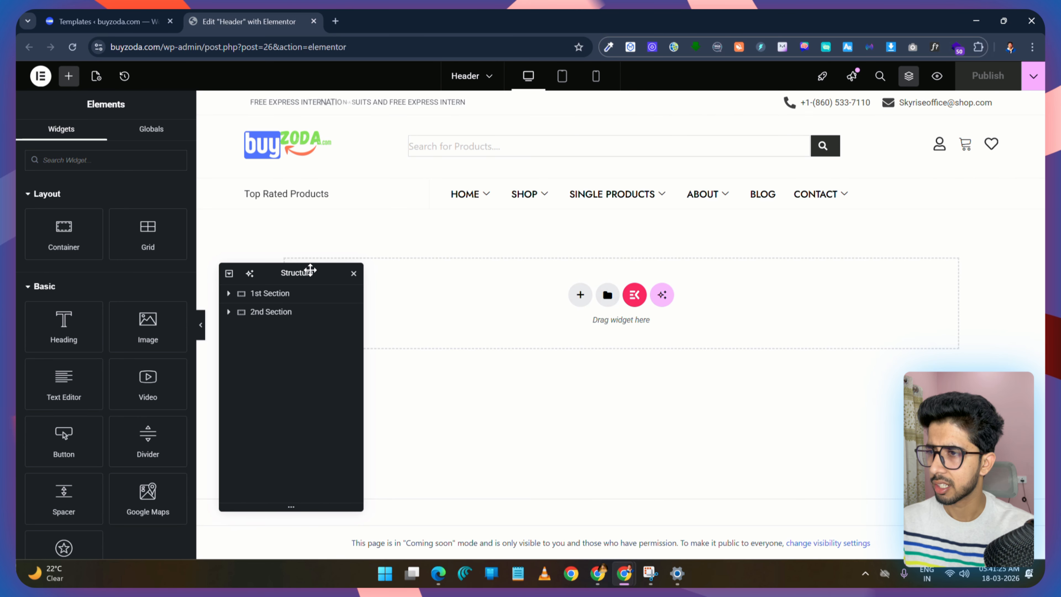
click(564, 78)
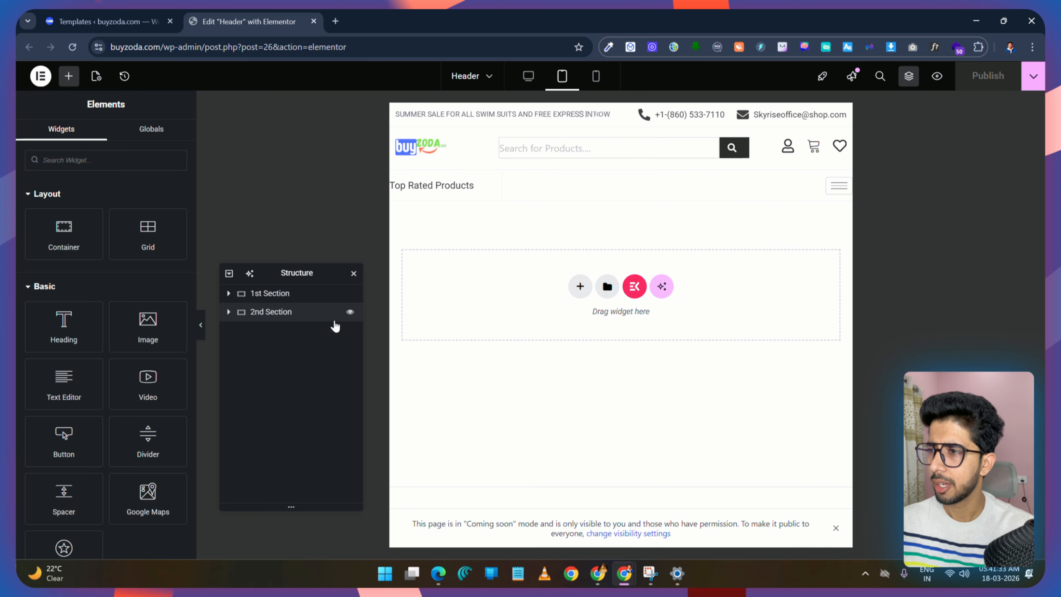
click(200, 325)
click(751, 187)
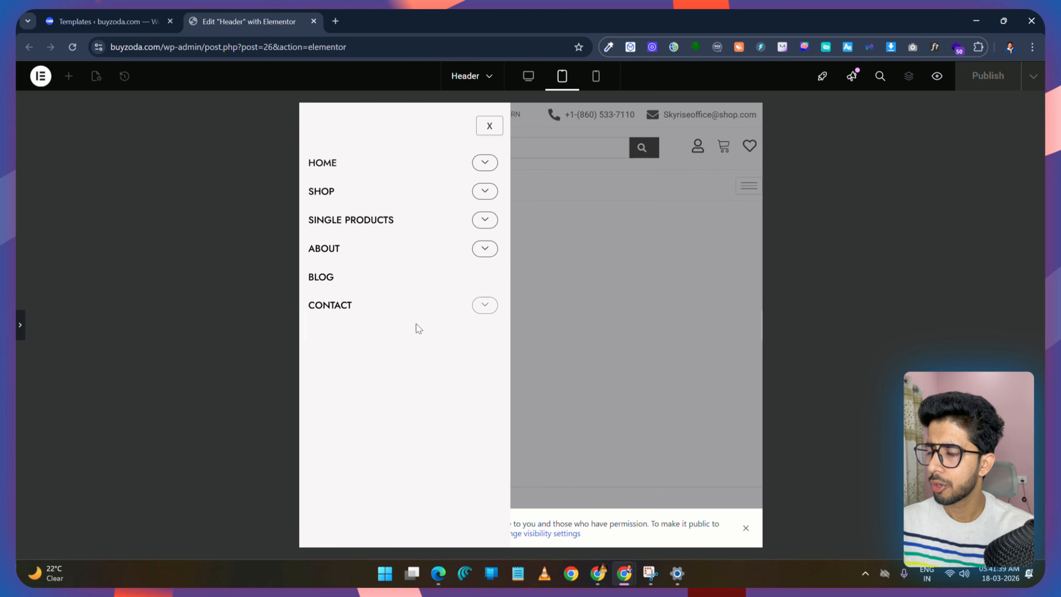
click(489, 125)
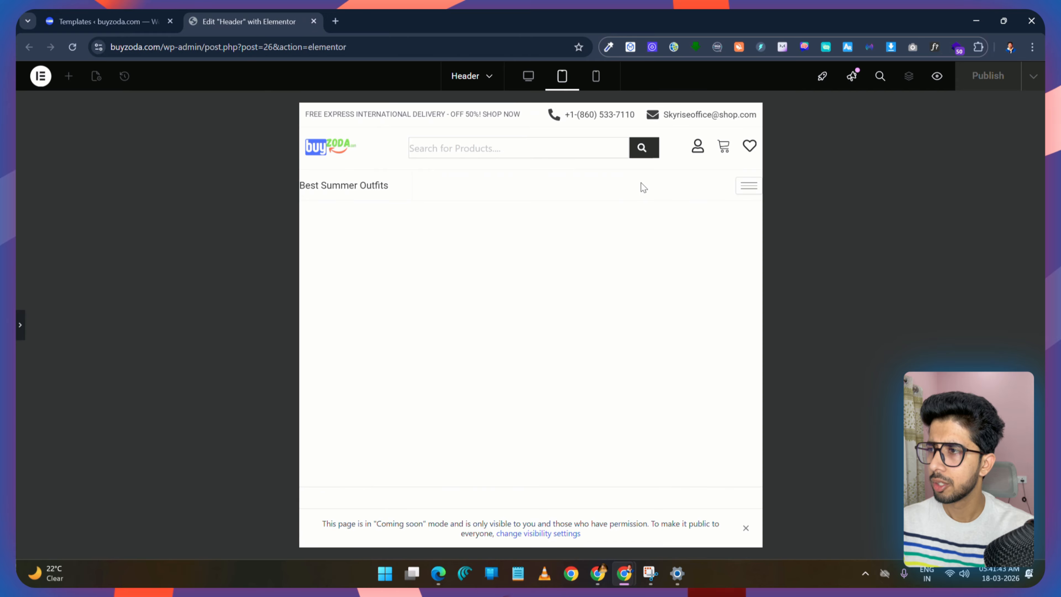
Step: Set the tablet font size of the Animated Headline's text in the 1st Section to 10 px
click(19, 326)
click(517, 114)
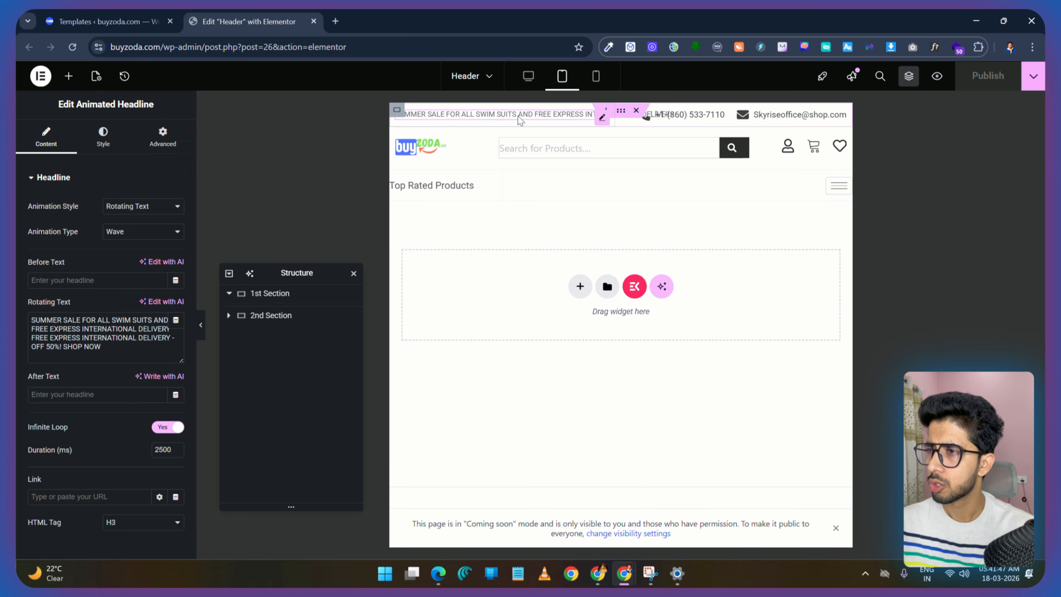
click(103, 137)
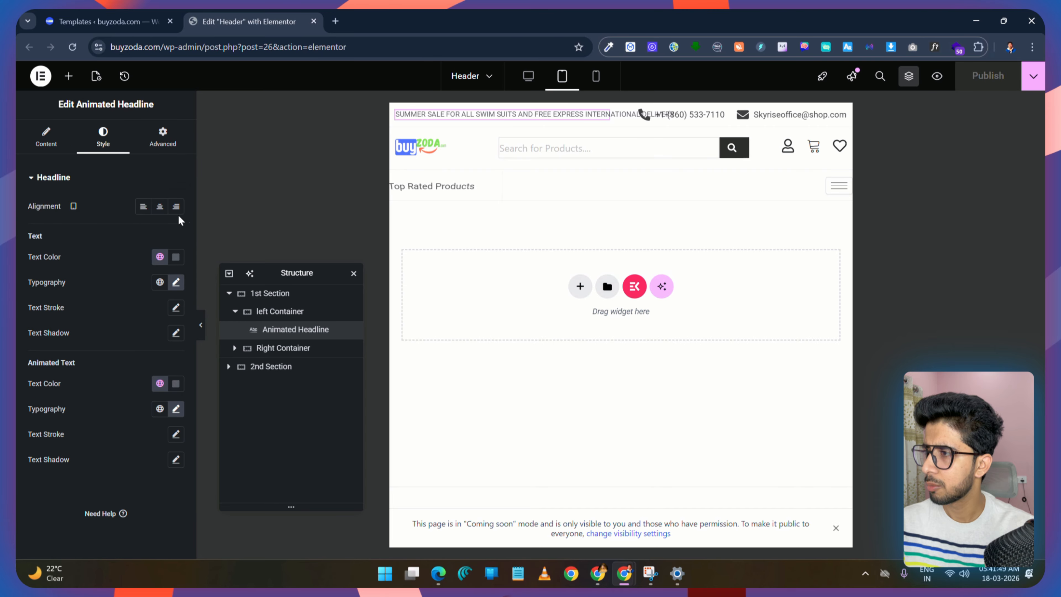
click(176, 282)
click(67, 264)
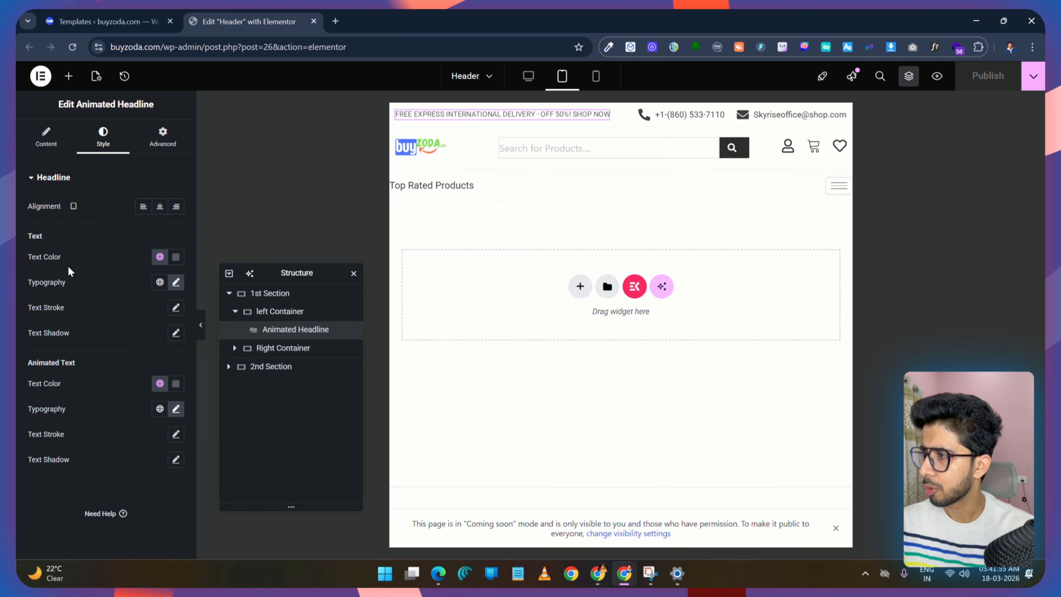
double_click(28, 238)
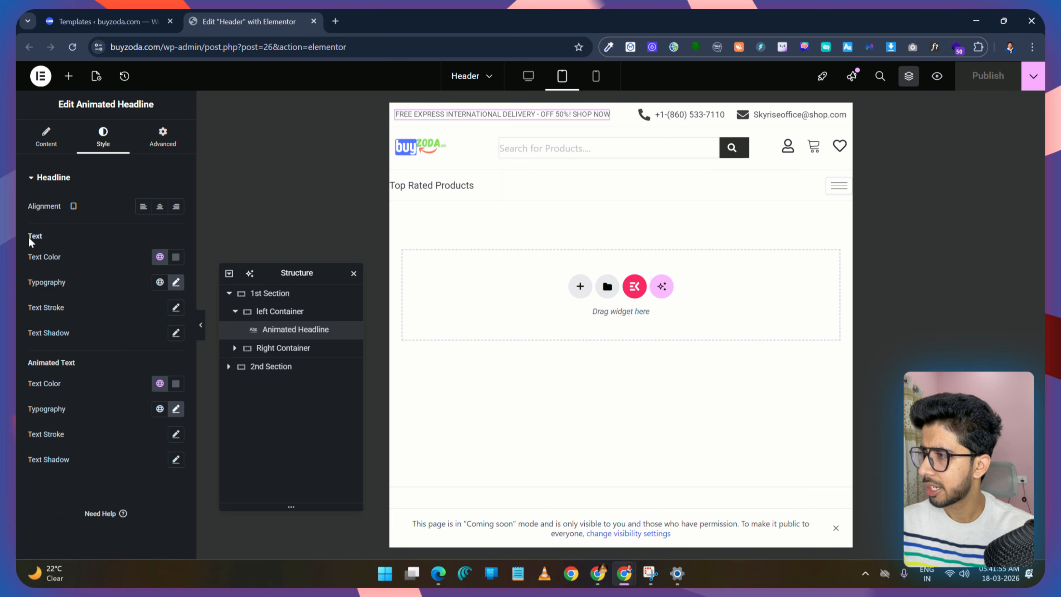
click(176, 283)
click(154, 376)
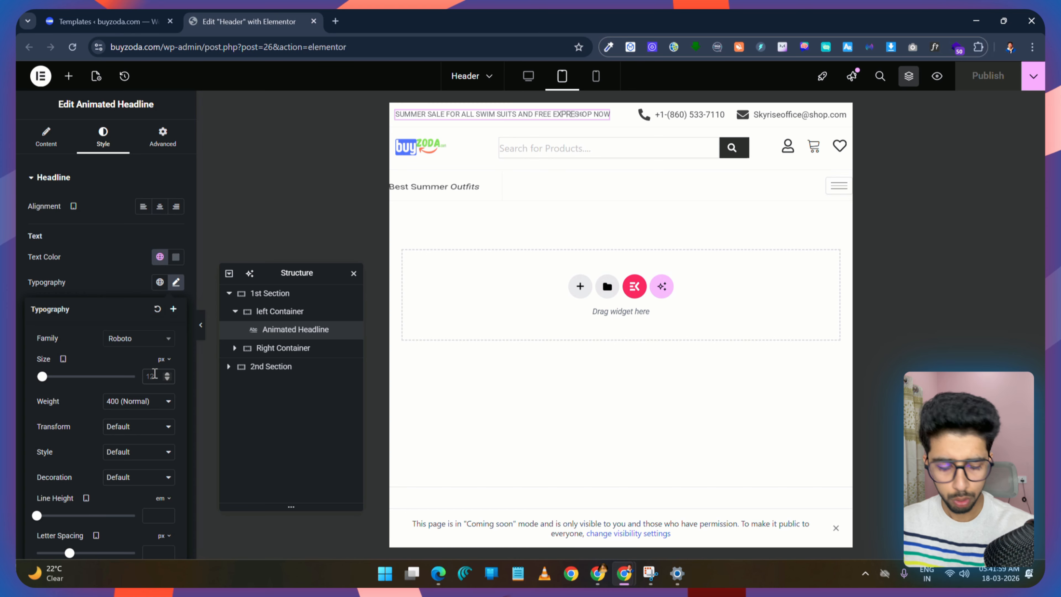
text(10)
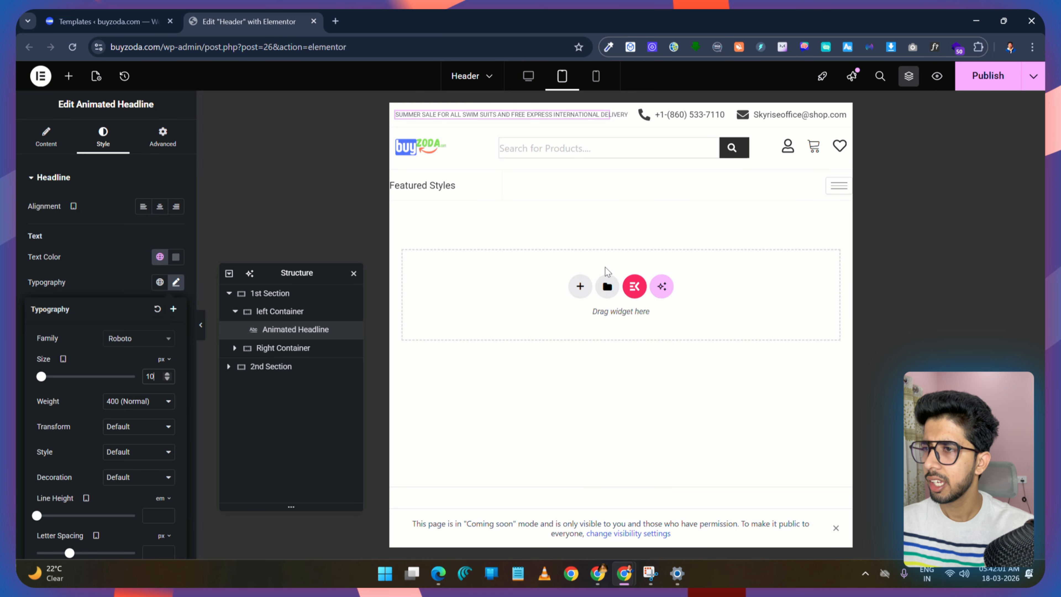
Step: Set the tablet padding of the 1st Section's Right Container to 5 px on top and 0 on the other sides
click(717, 117)
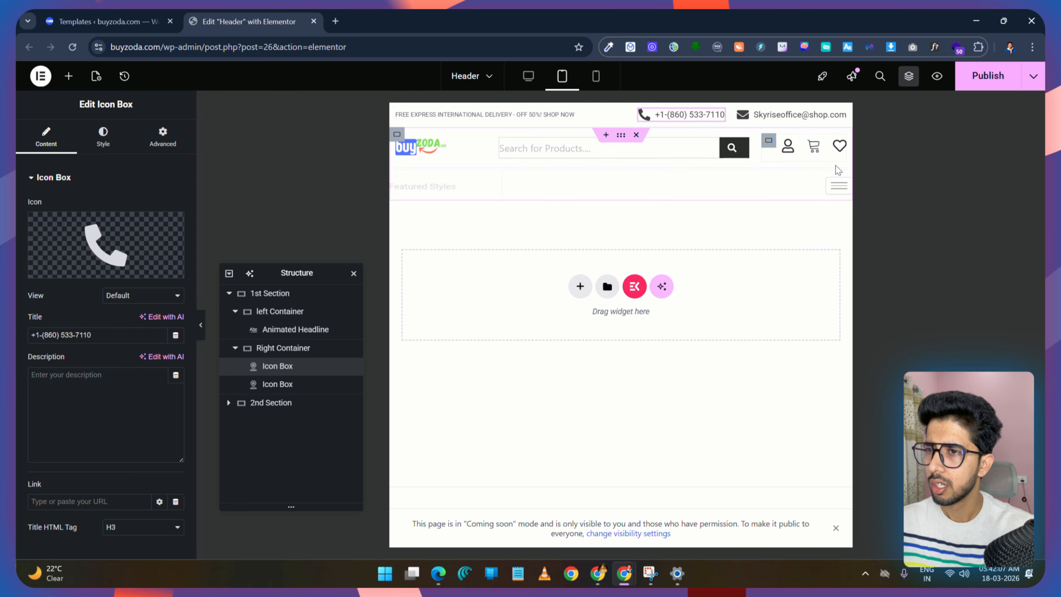
click(235, 311)
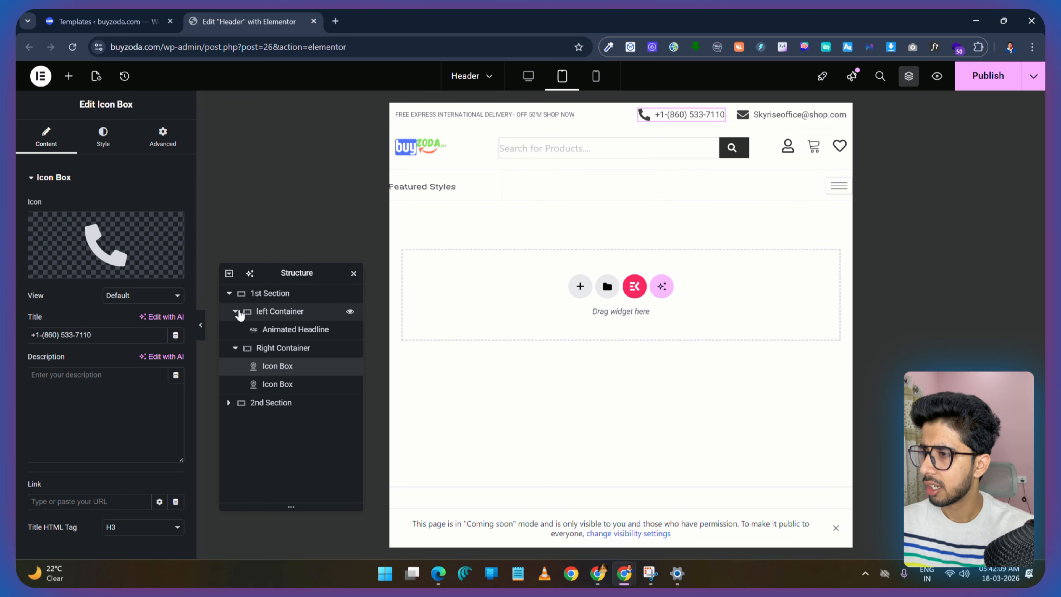
click(234, 331)
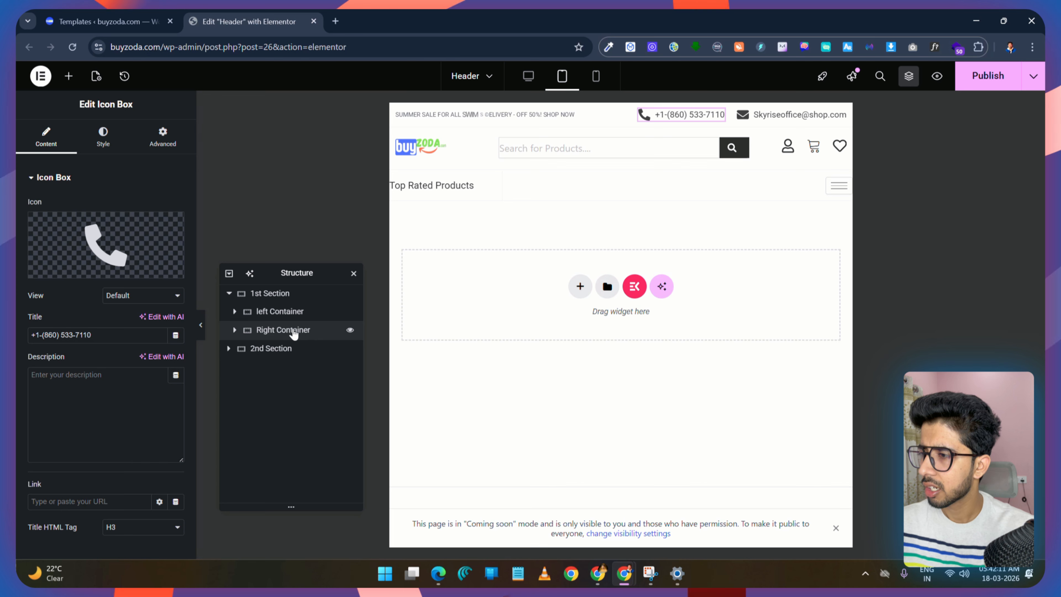
click(294, 331)
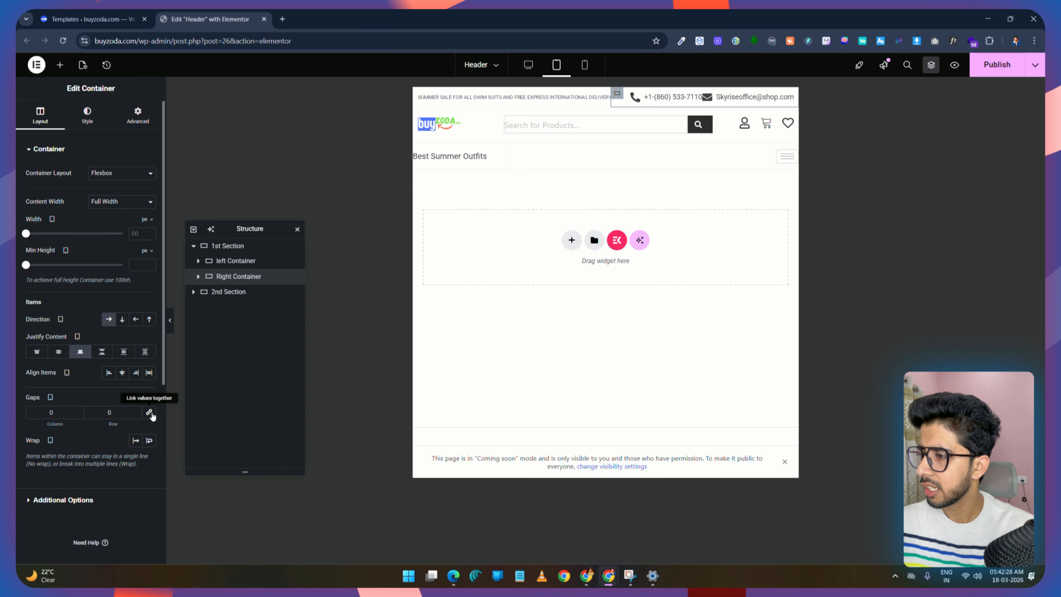
click(138, 113)
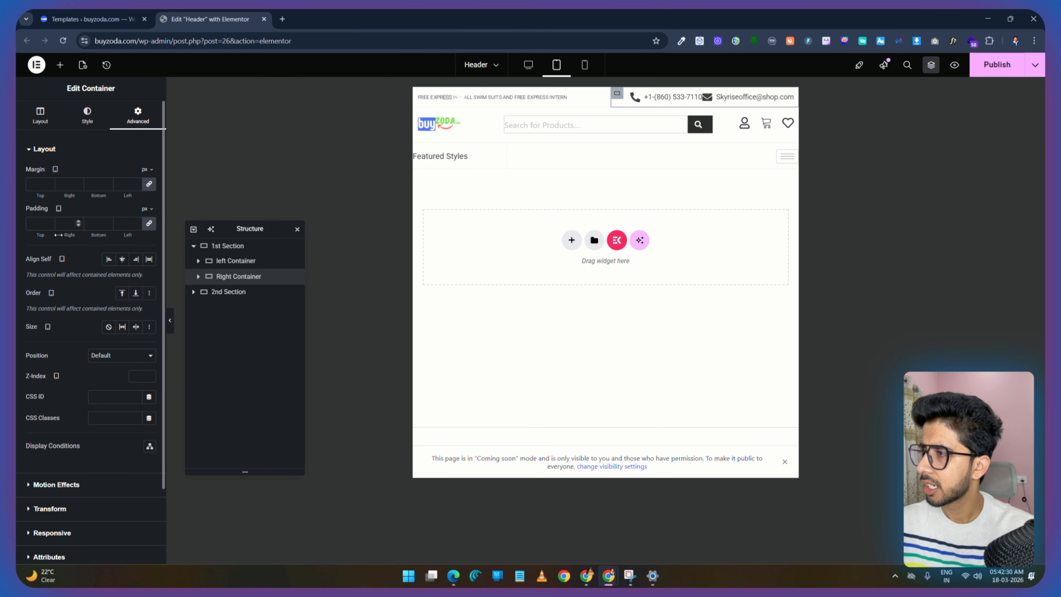
click(41, 224)
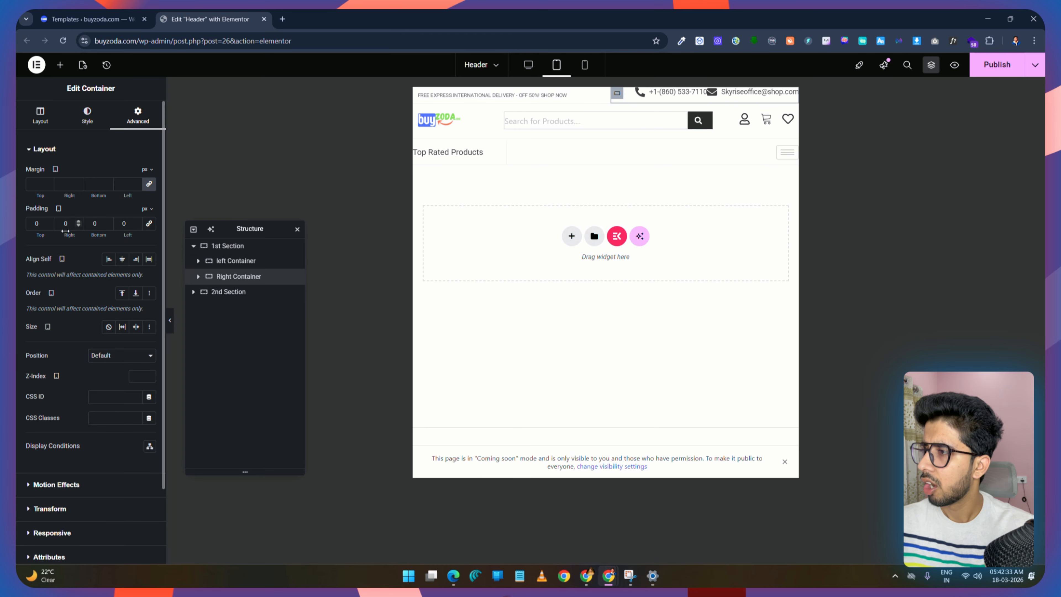
text(5)
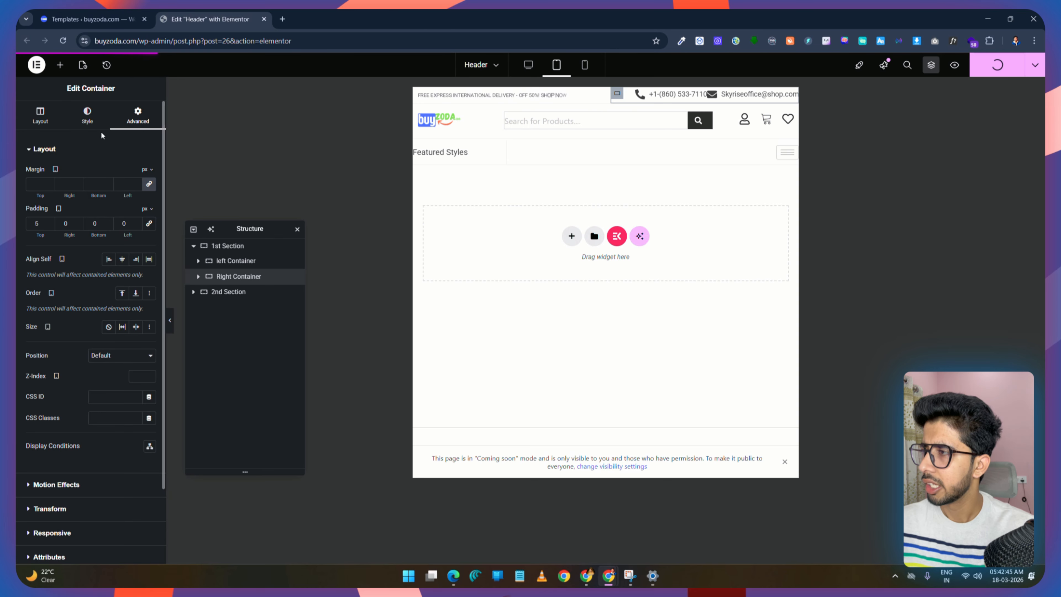
click(39, 119)
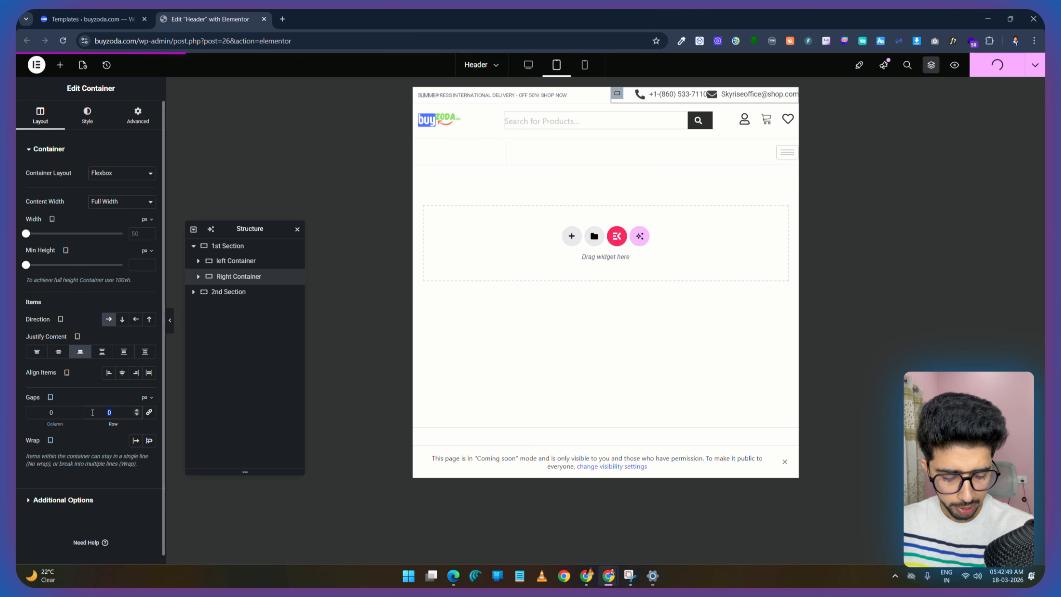
click(45, 413)
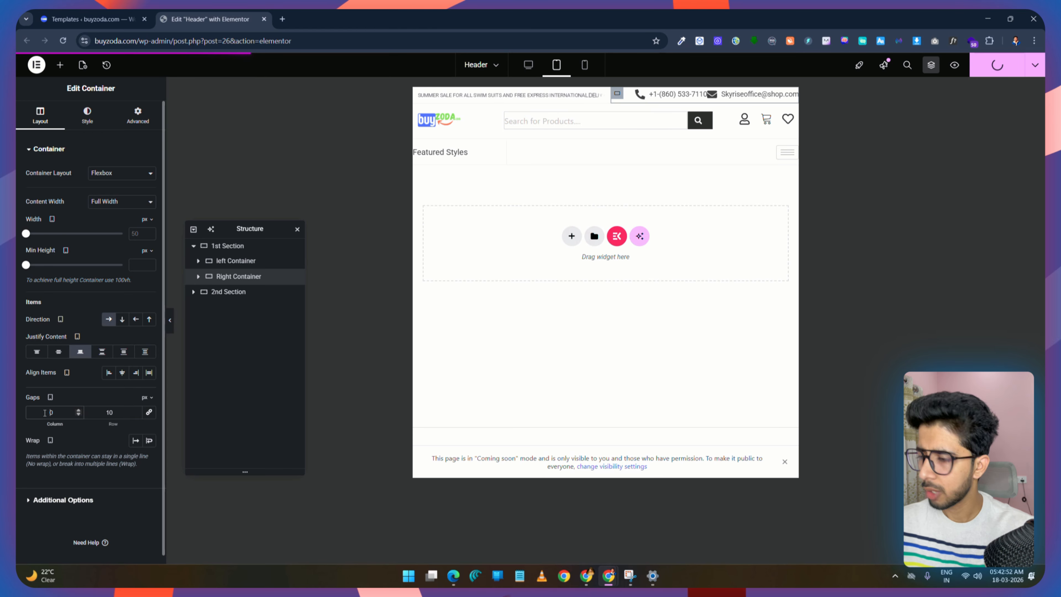
text(1)
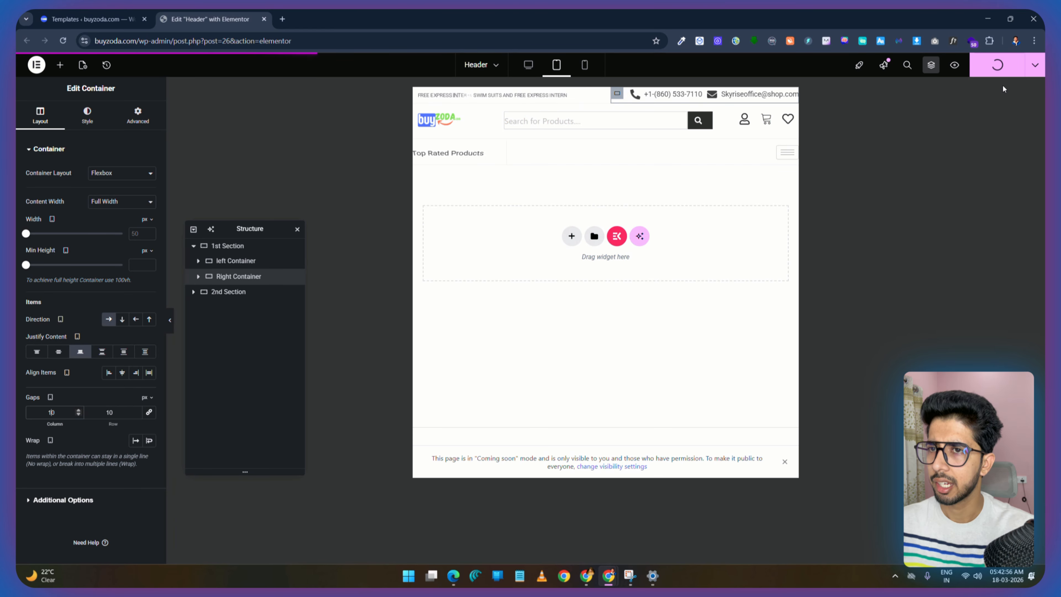
click(696, 96)
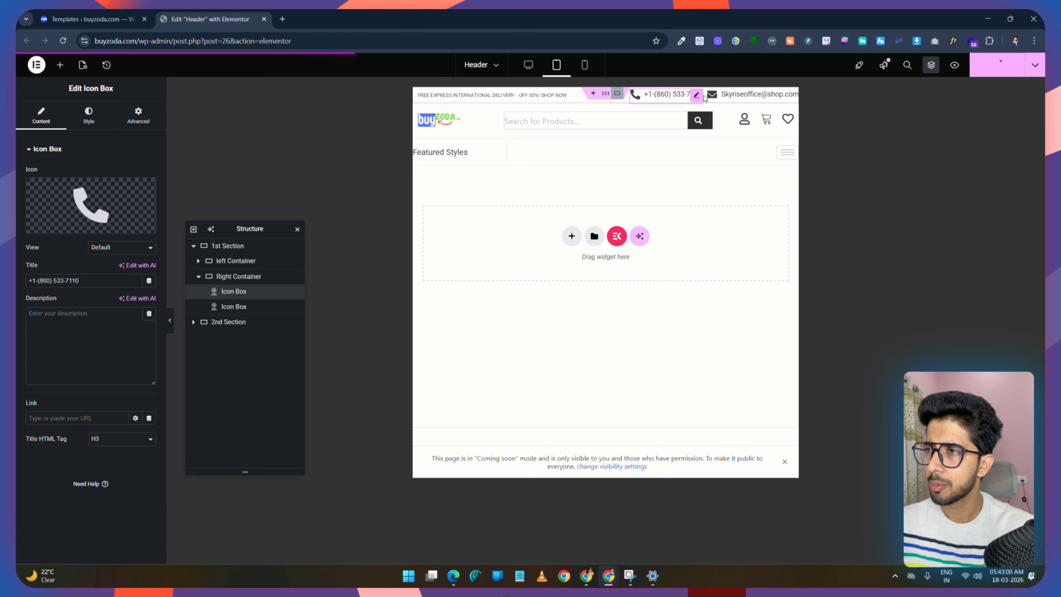
click(92, 120)
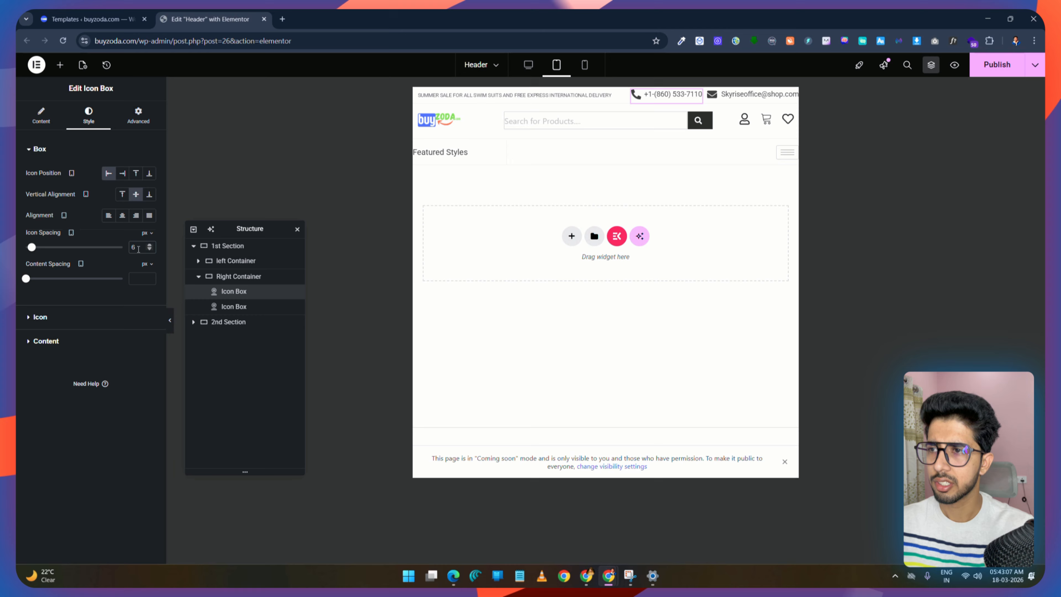
text(6)
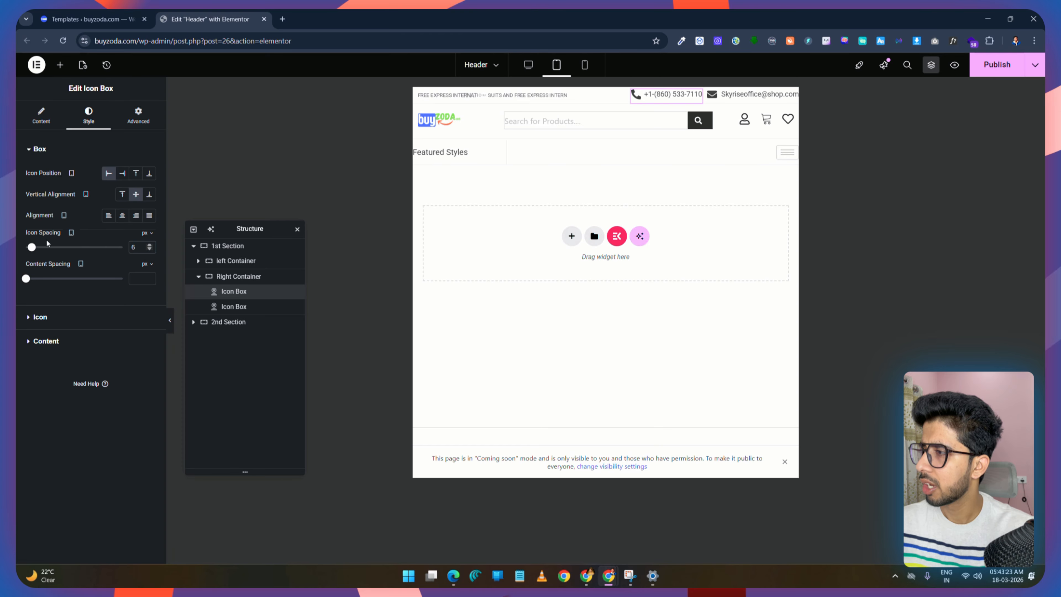
click(43, 325)
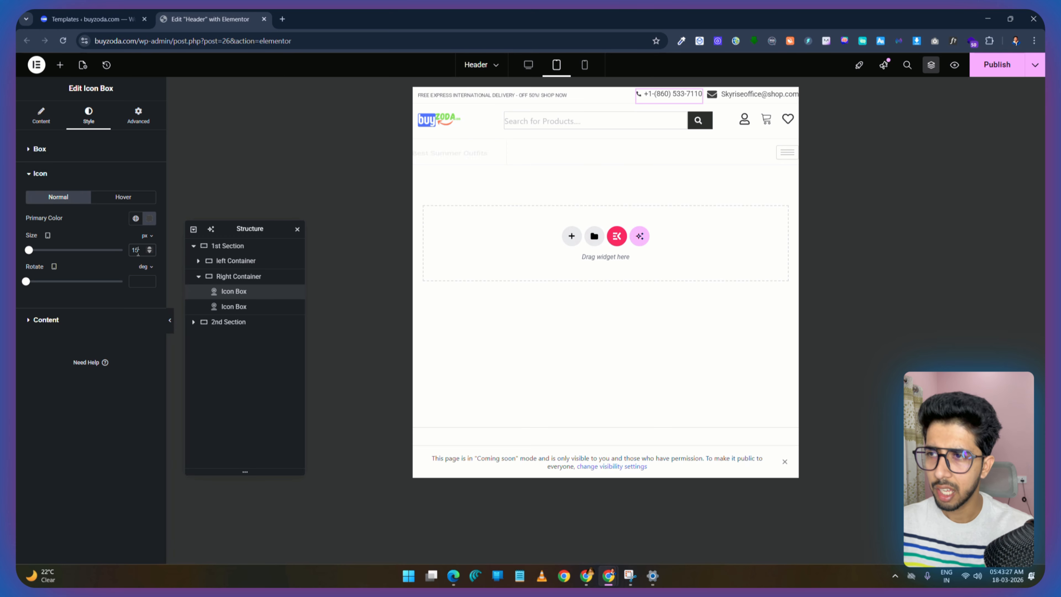
click(44, 320)
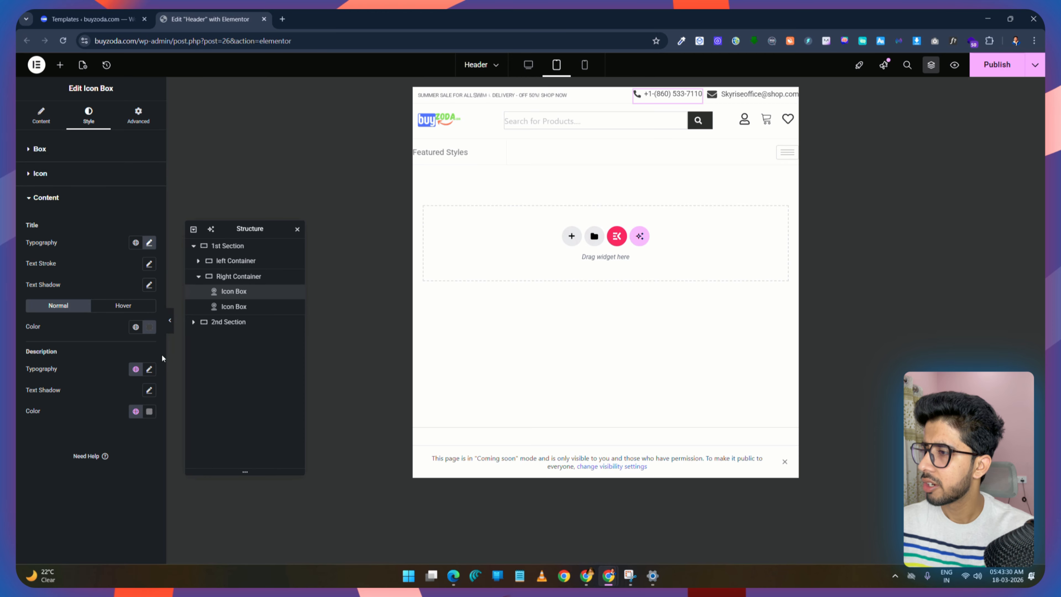
click(149, 369)
click(30, 244)
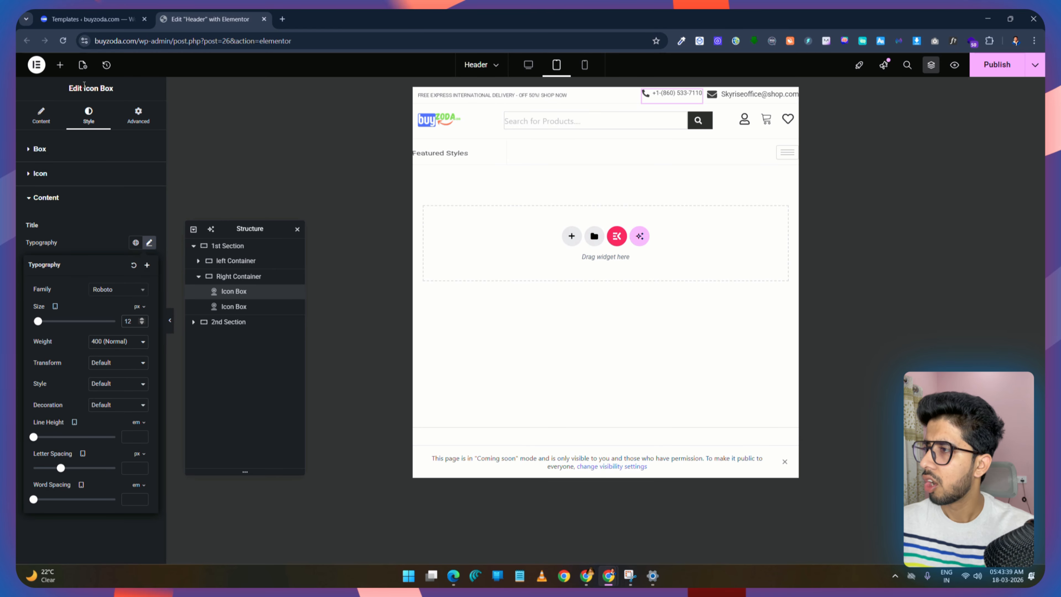
click(141, 120)
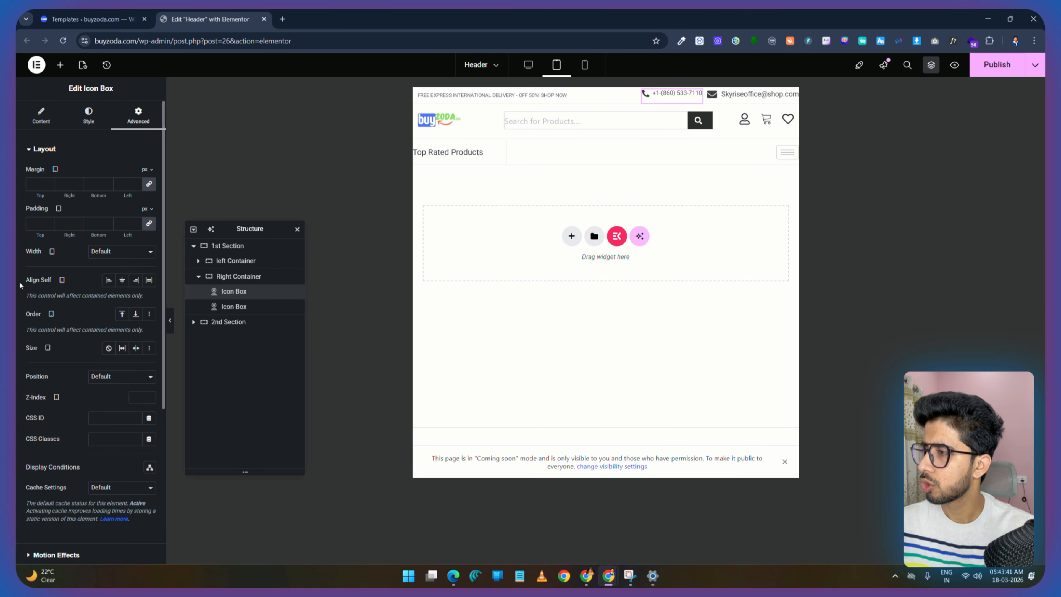
click(122, 281)
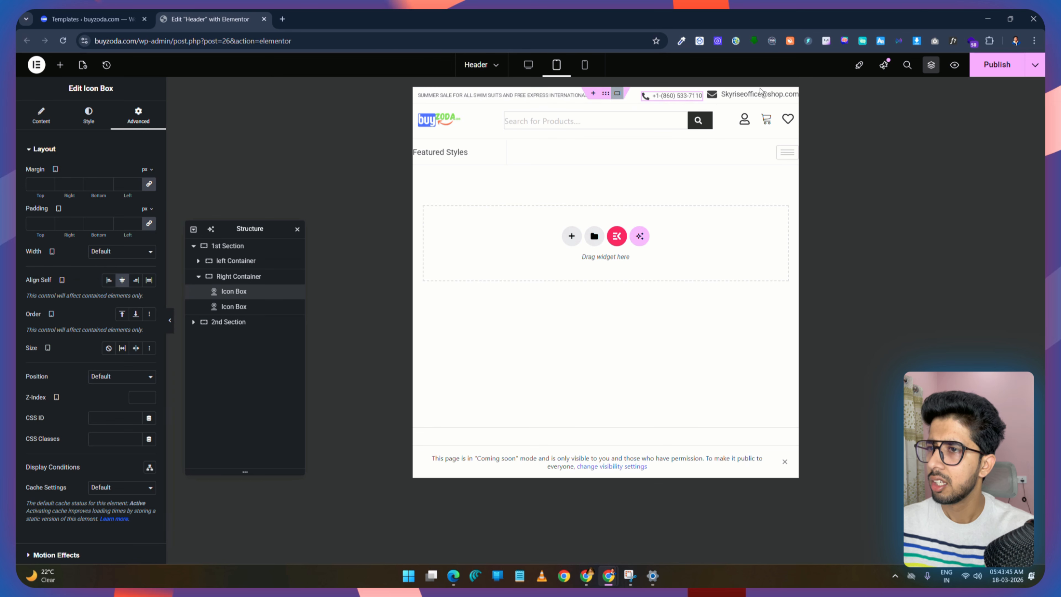
Step: Copy the phone Icon Box and paste its style onto the email Icon Box
right_click(673, 97)
click(697, 147)
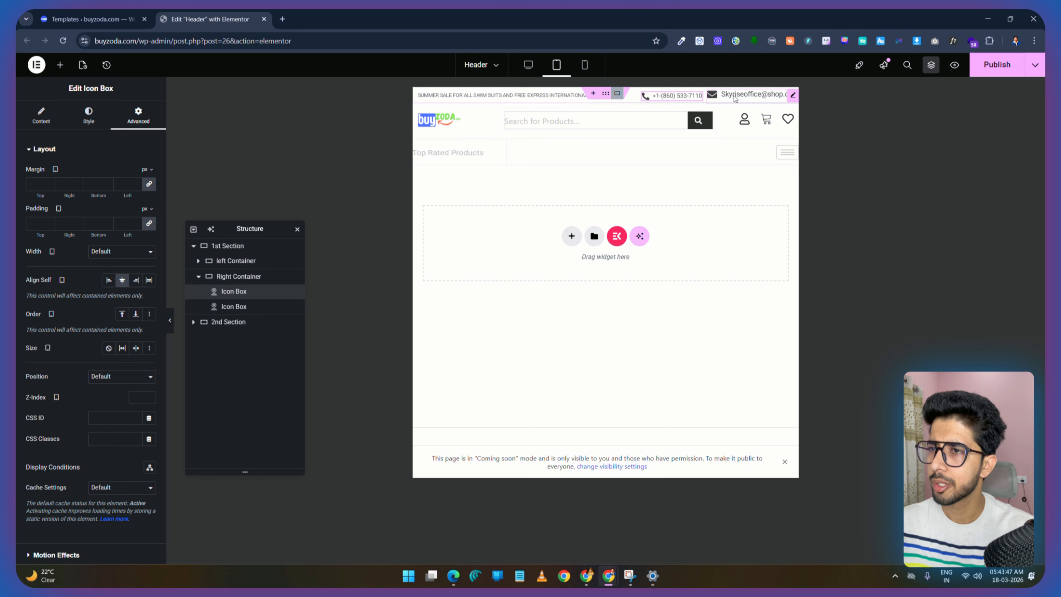
right_click(735, 97)
click(775, 188)
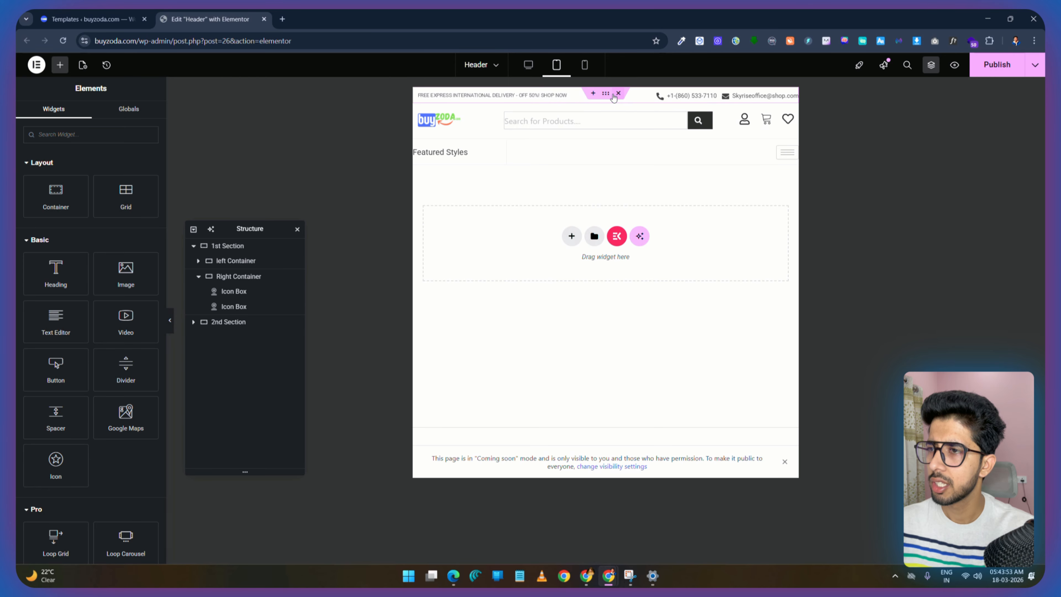
Step: Set the tablet right padding of the 1st Section's Right Container to 20 px and publish the header
click(237, 276)
click(138, 114)
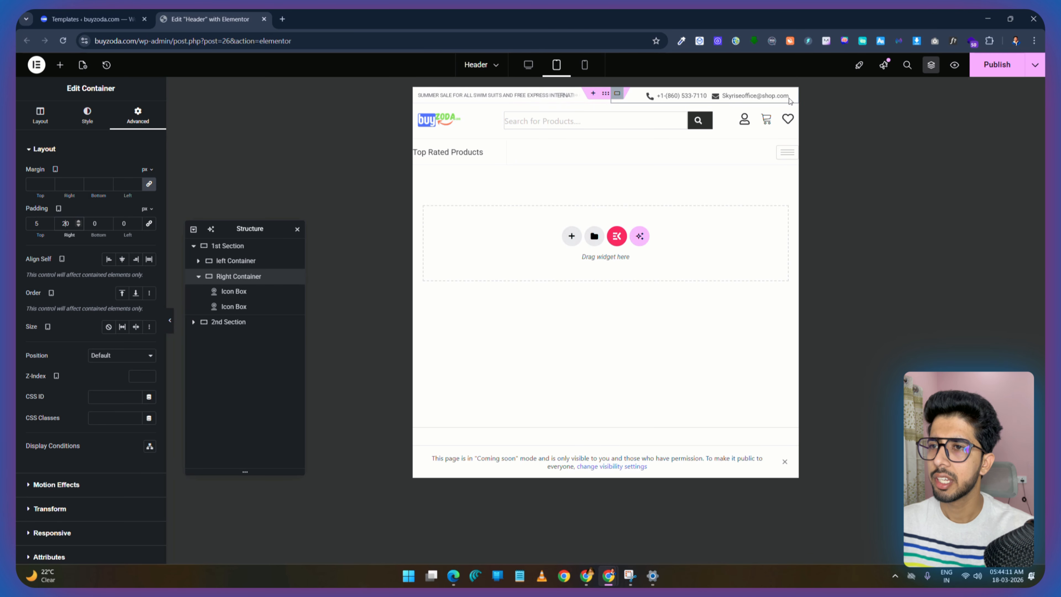
click(994, 68)
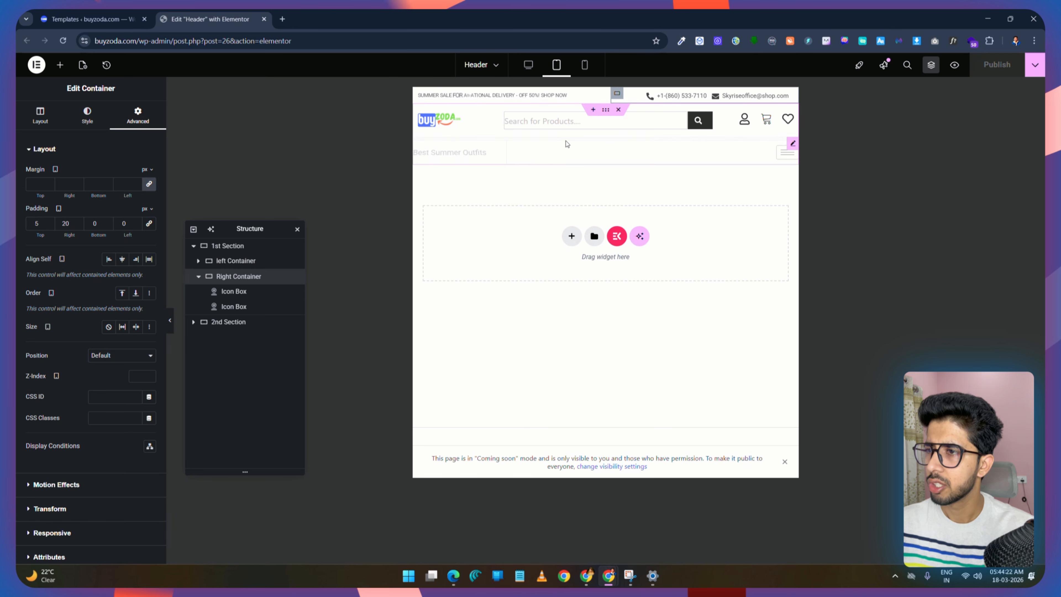
Step: Set the tablet padding of the down-Container's left-Container to 20 px on the left and 0 elsewhere, and publish
click(604, 110)
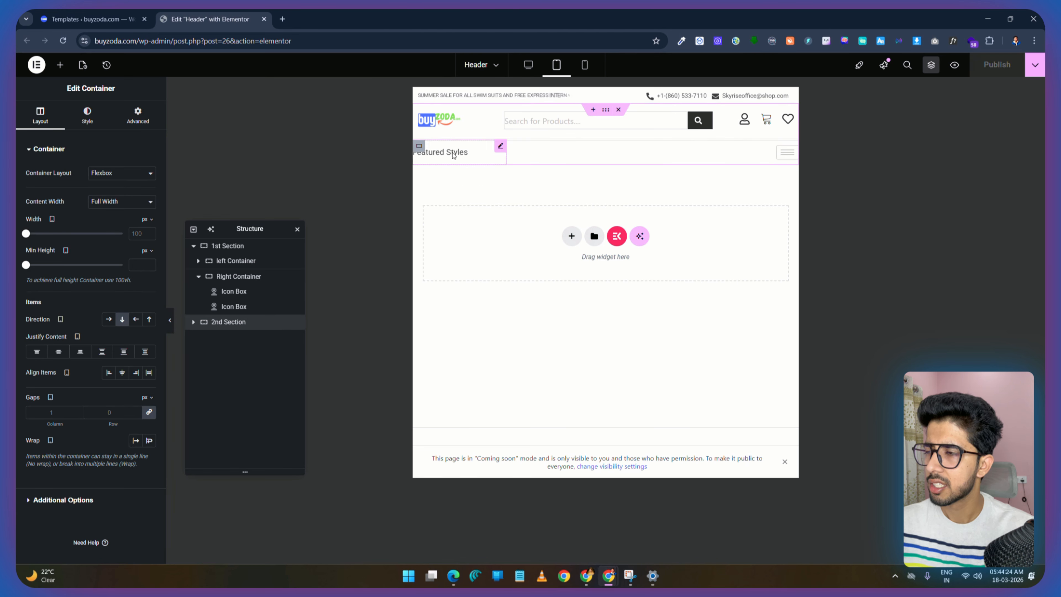
click(192, 247)
click(193, 260)
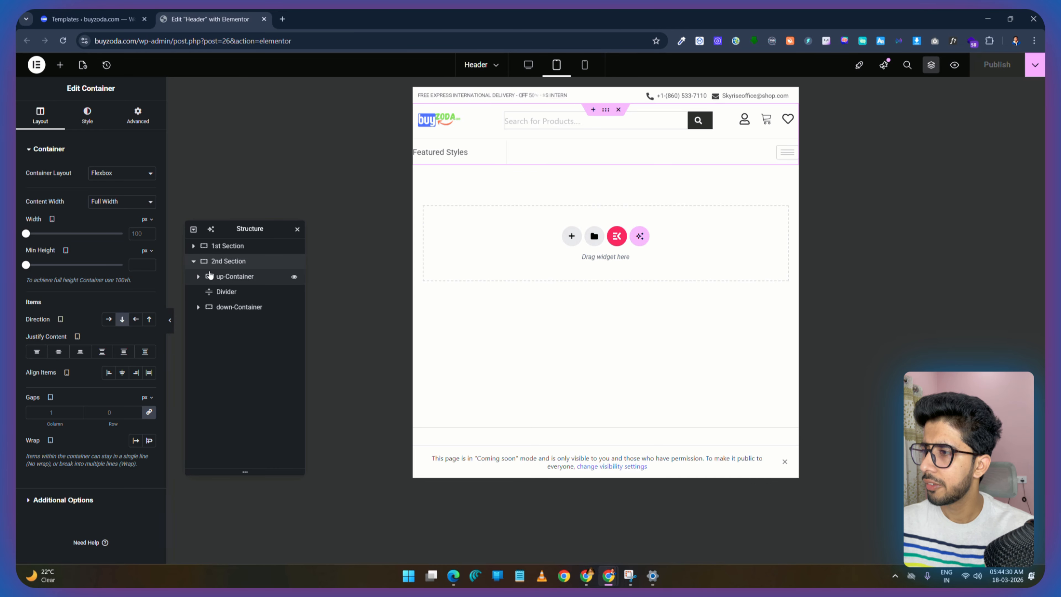
click(244, 278)
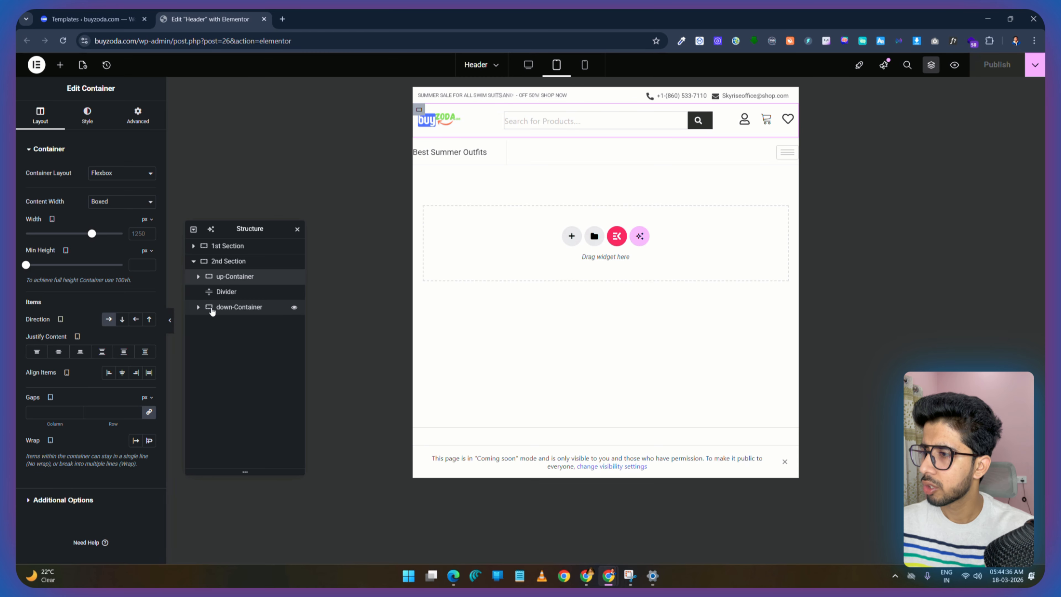
click(198, 307)
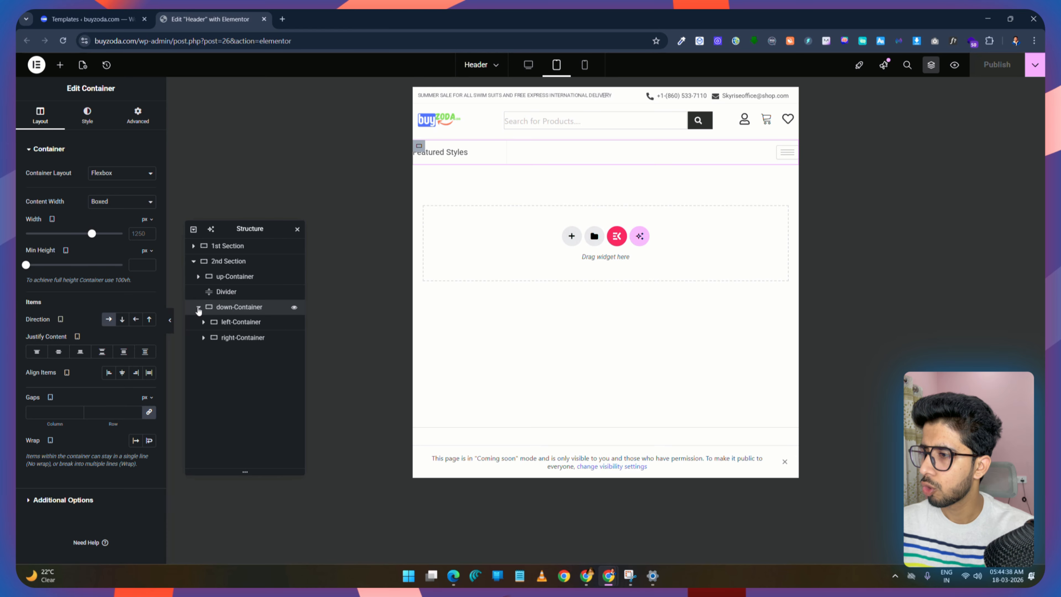
click(233, 323)
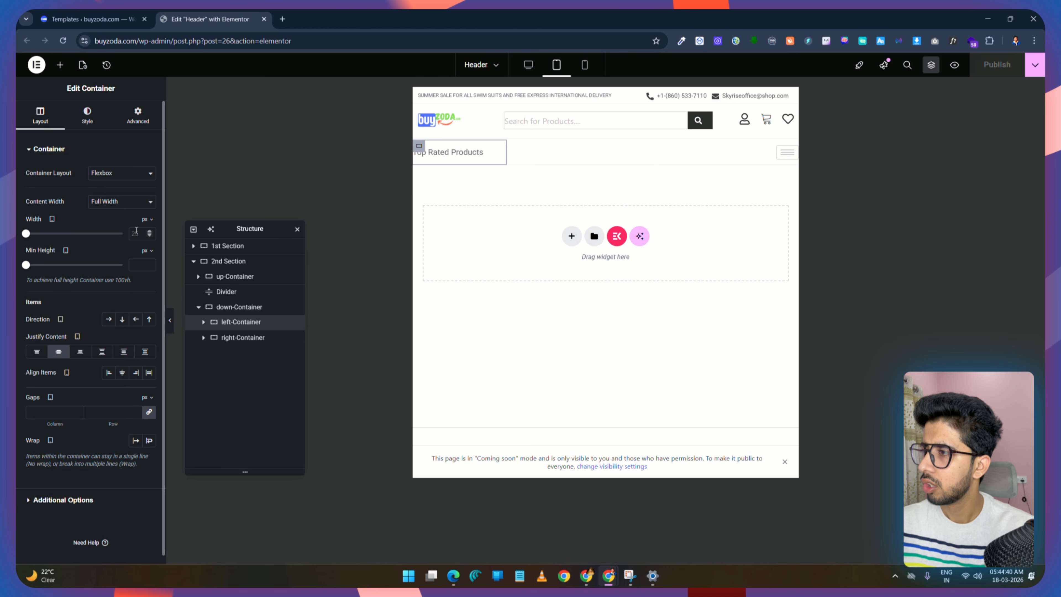
click(140, 113)
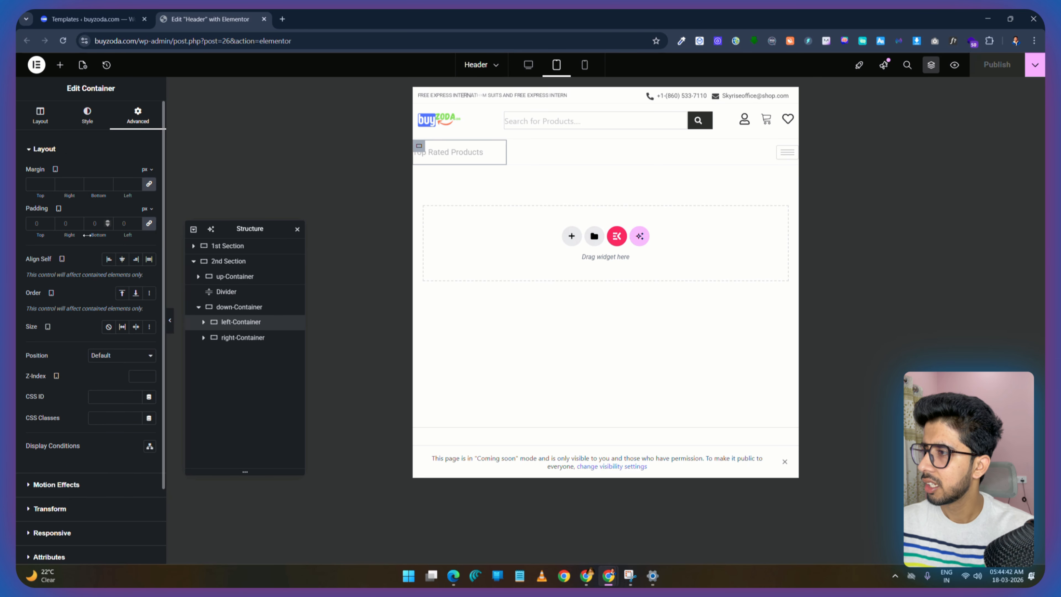
click(149, 224)
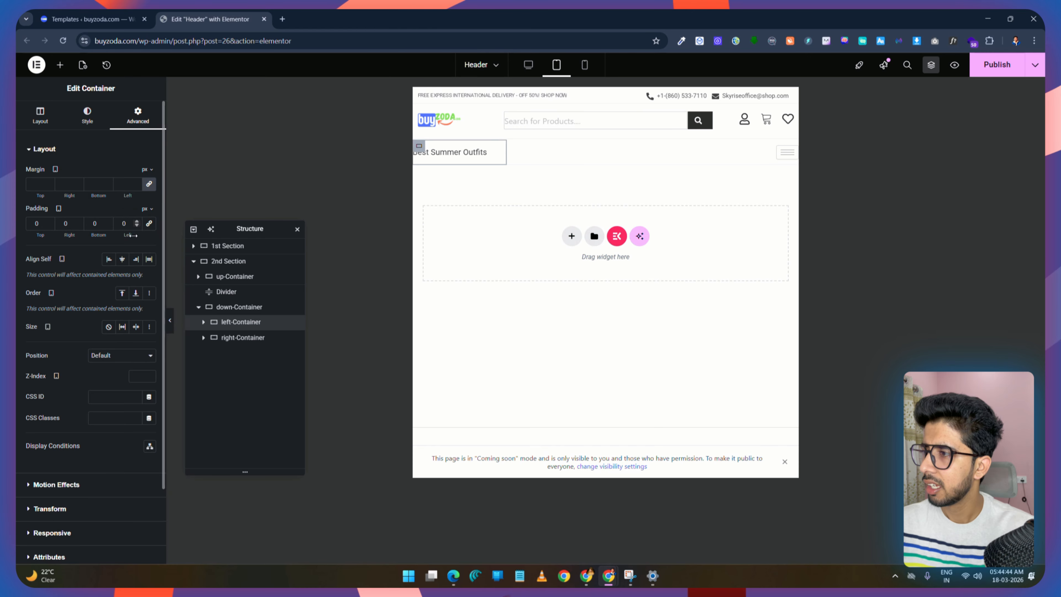
click(119, 229)
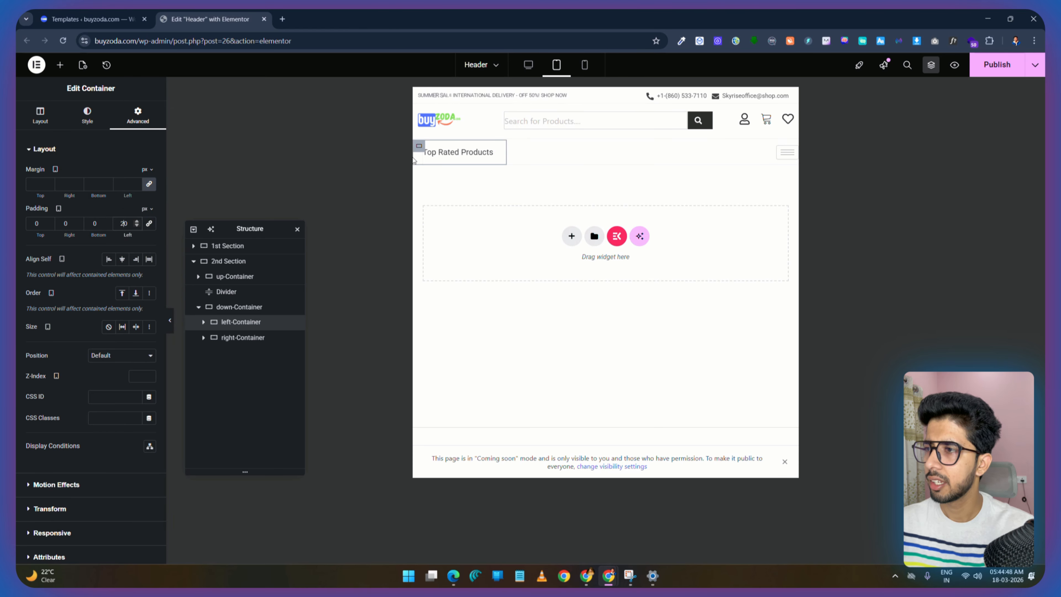
click(1024, 72)
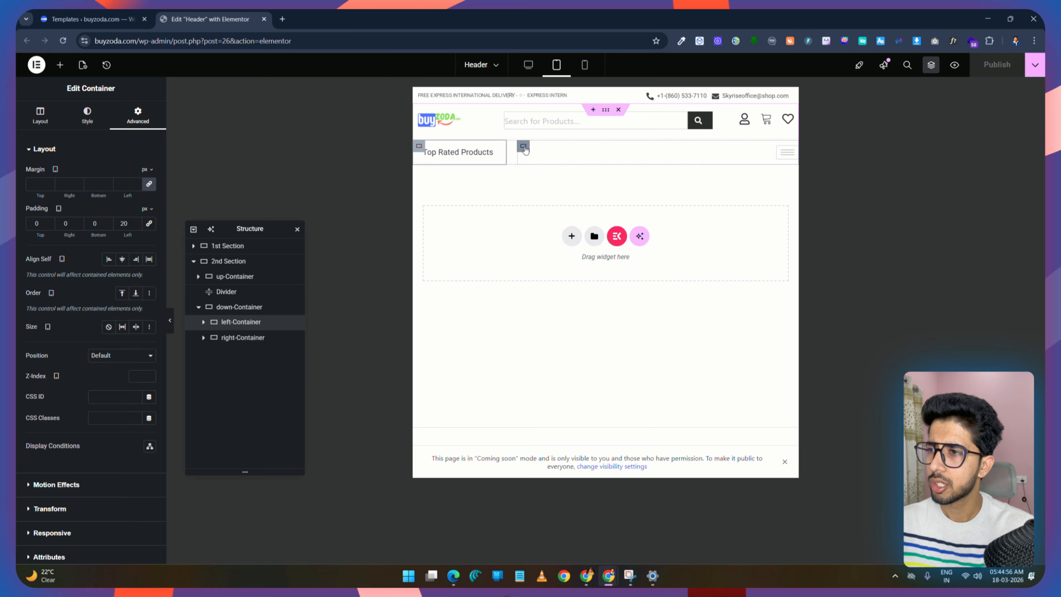
Step: Set the tablet padding of the down-Container's right-Container to 20 px on the right and 0 on the other sides
click(241, 339)
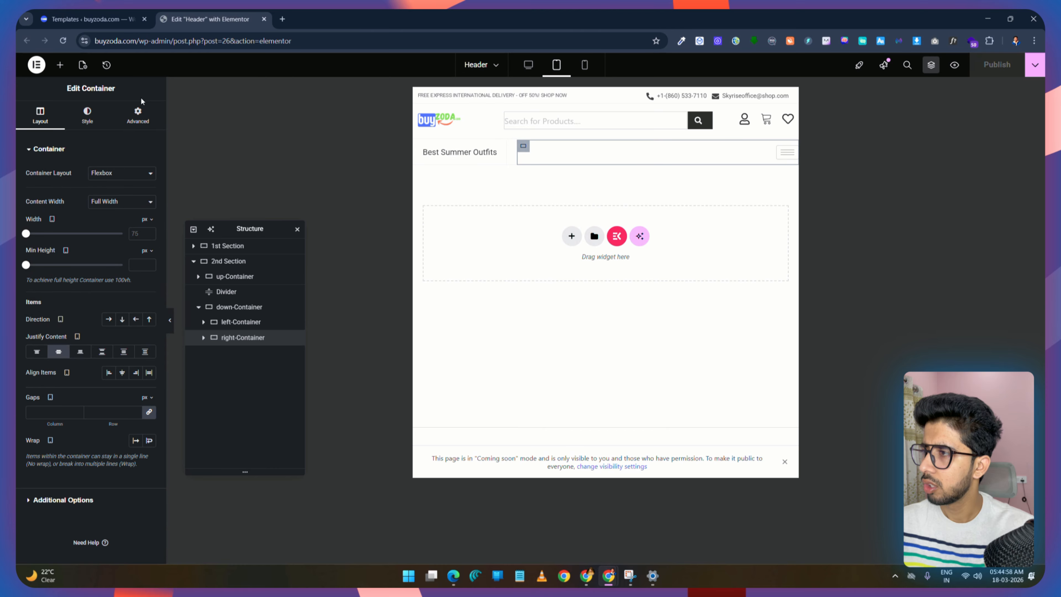
click(138, 113)
click(149, 224)
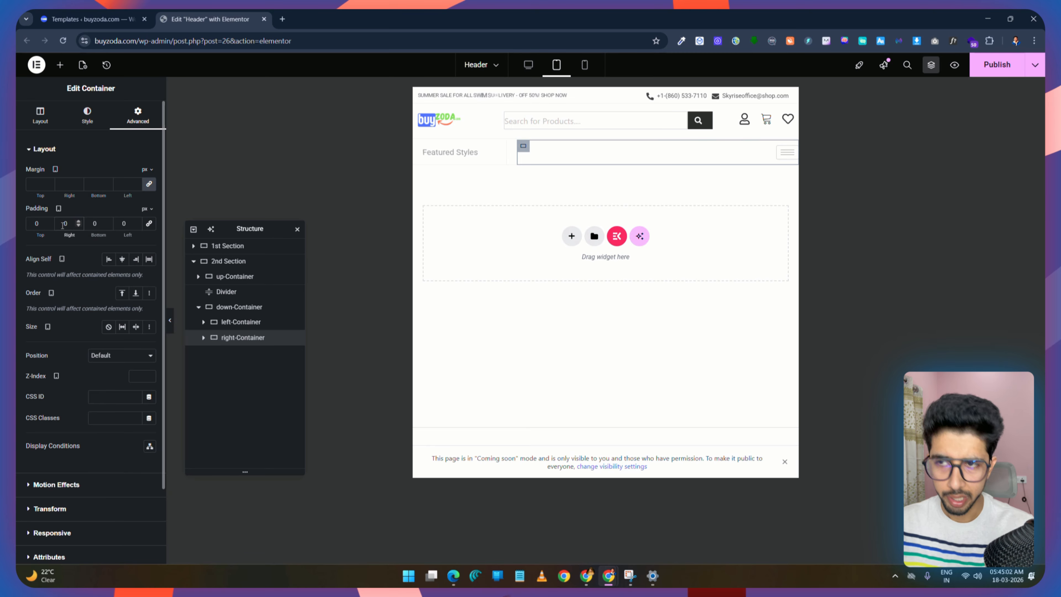
text(2)
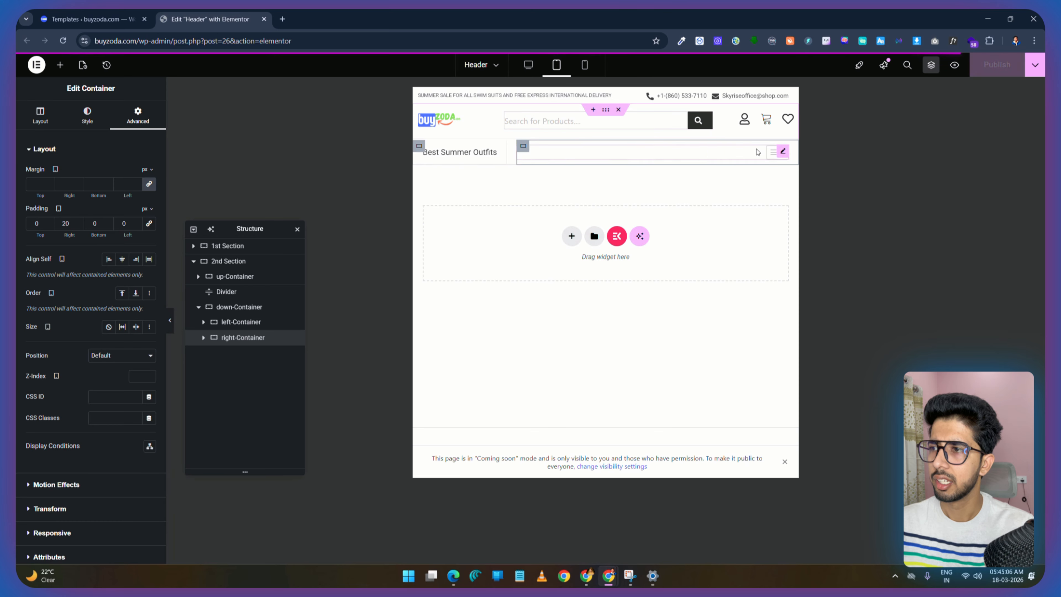
Step: Preview the tablet header's off-canvas menu, expanding and collapsing its Home, Shop, Single Products, About and Contact submenus before closing it
click(169, 322)
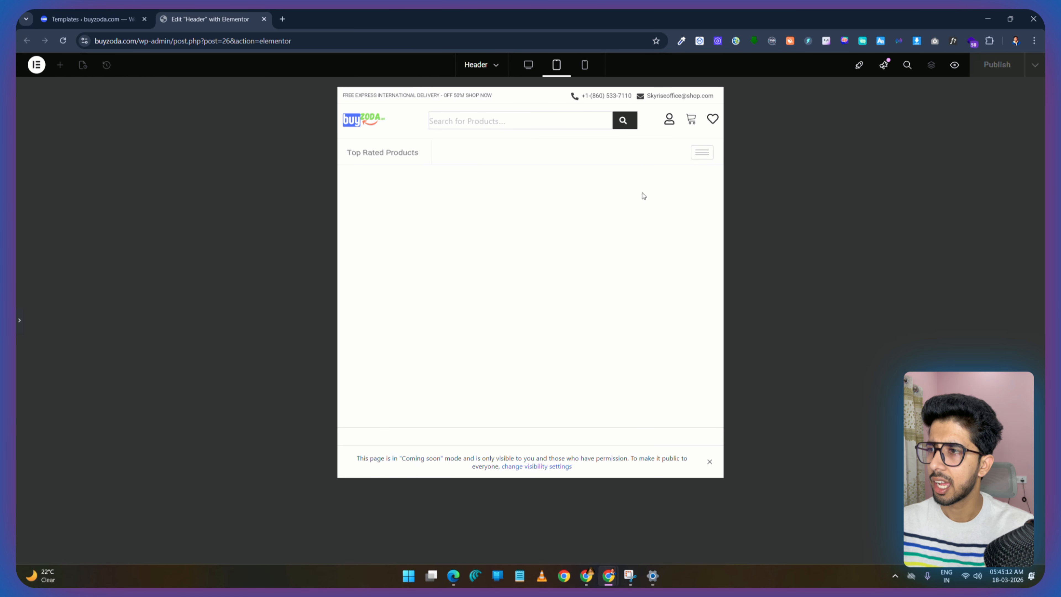
click(708, 156)
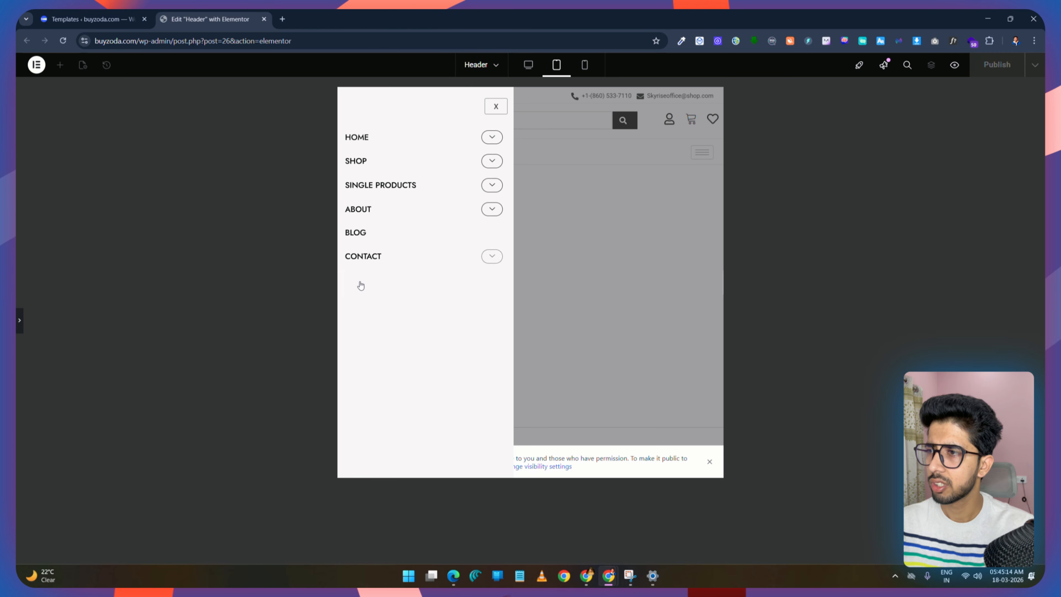
click(492, 256)
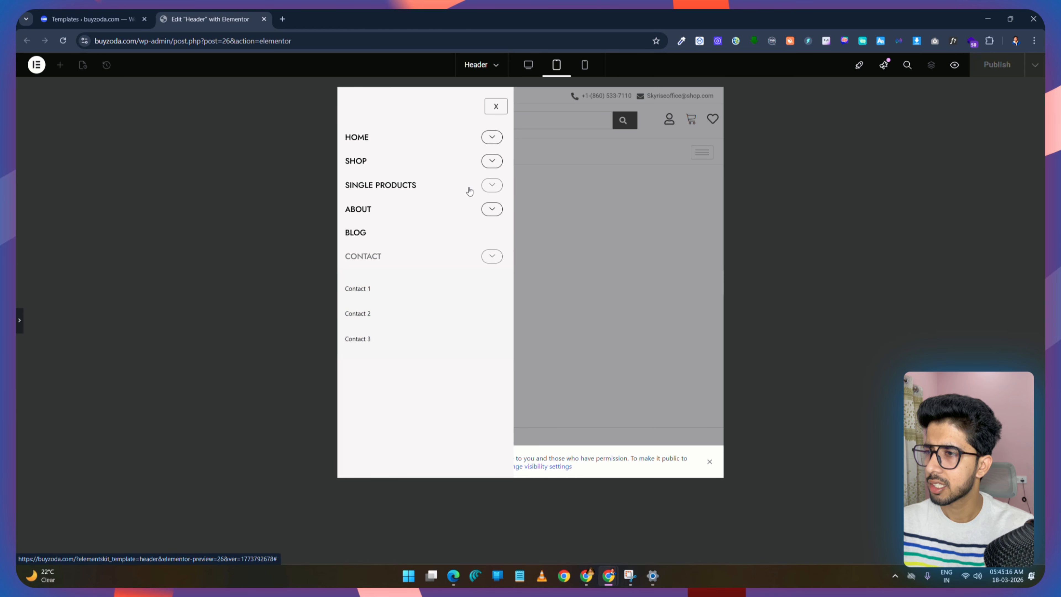
click(492, 209)
click(492, 186)
click(490, 162)
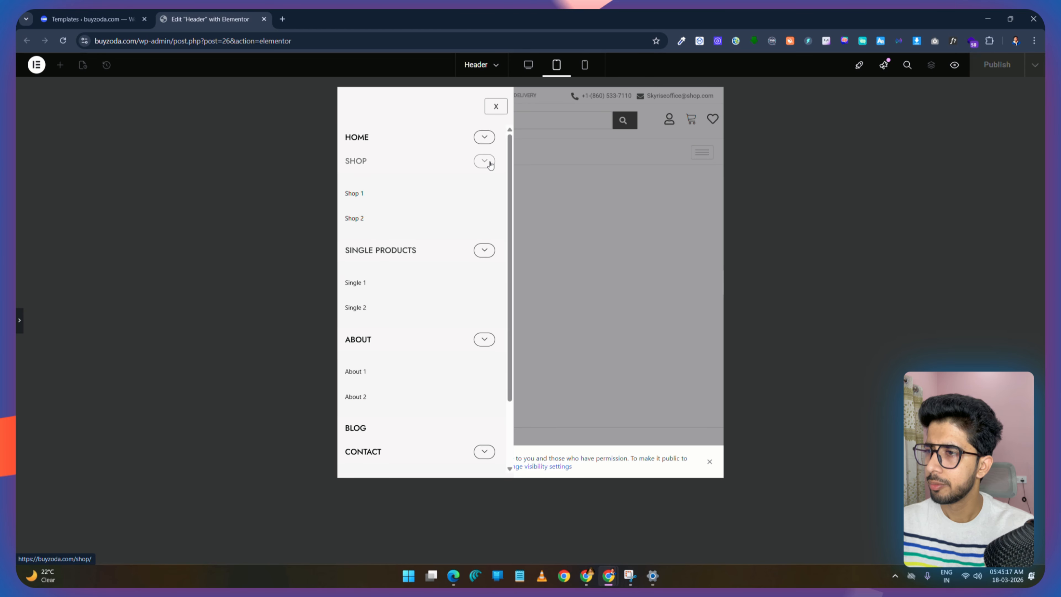
click(481, 139)
click(485, 162)
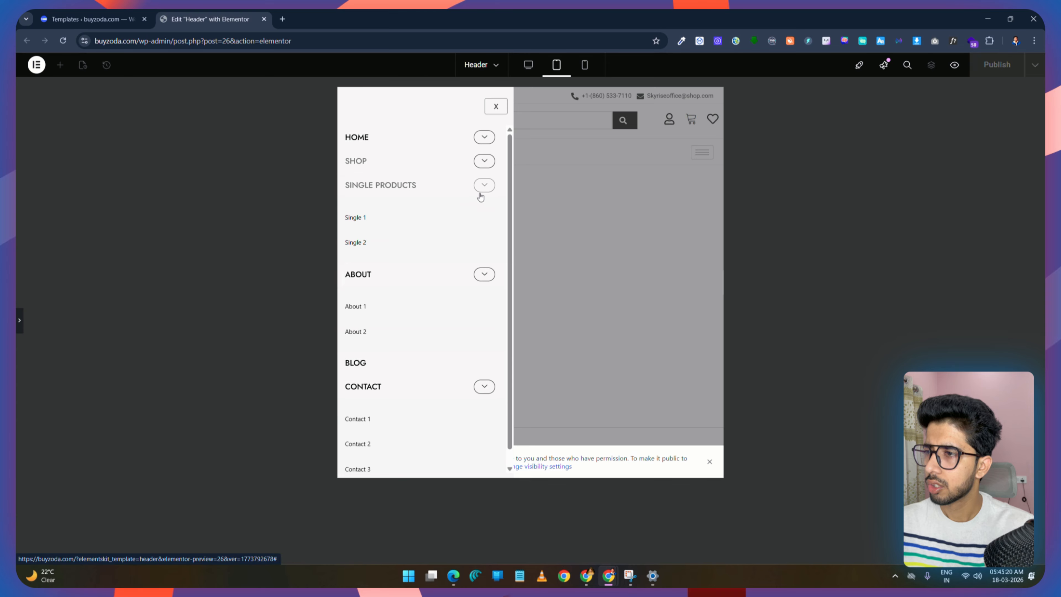
click(490, 186)
click(492, 209)
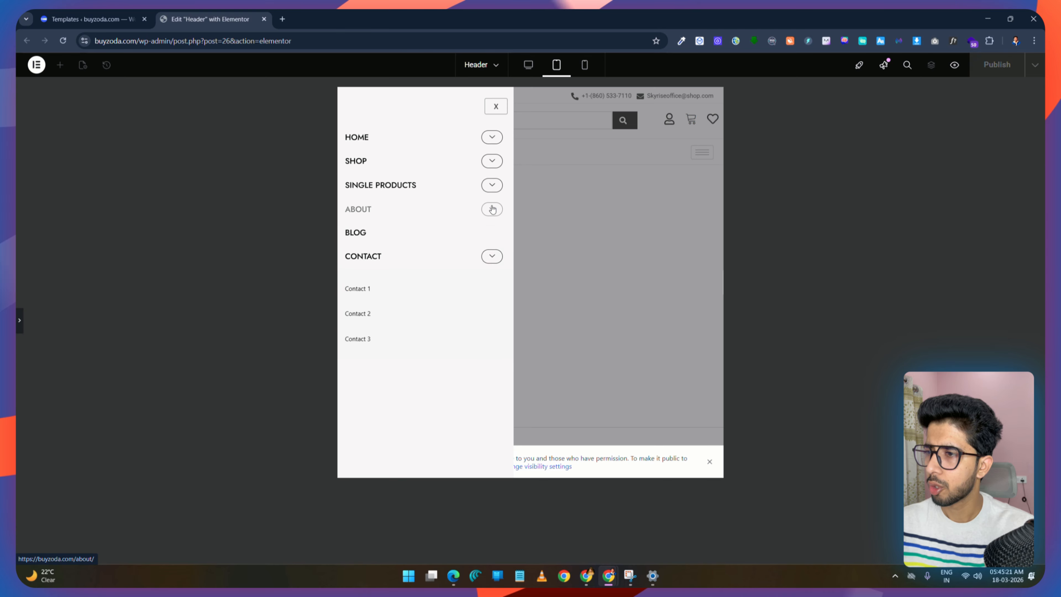
click(492, 256)
click(495, 107)
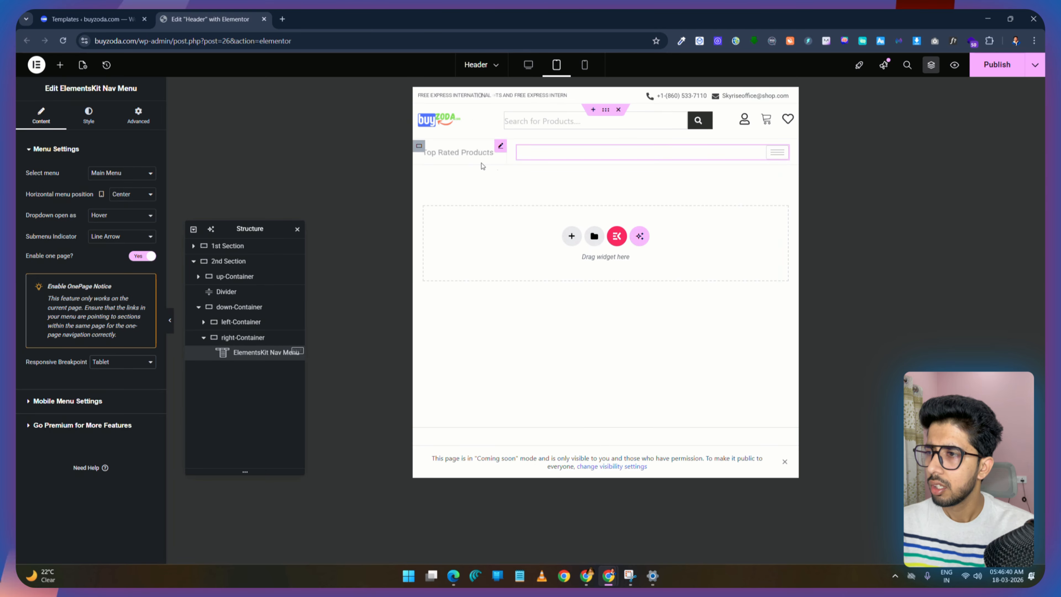
Step: Publish the header and switch the responsive preview to the mobile view
key(ctrl+s)
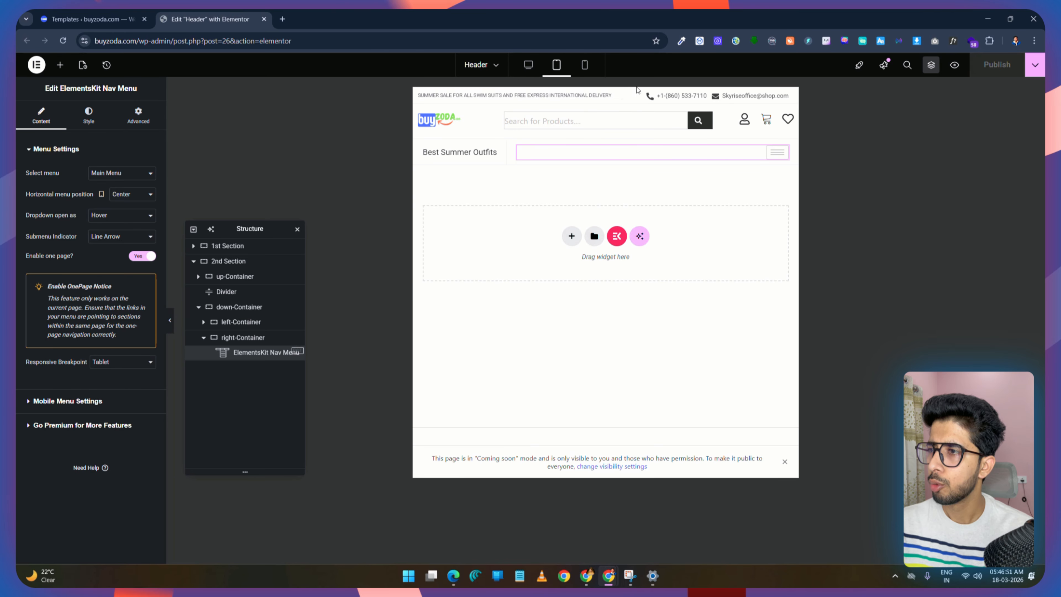
click(585, 67)
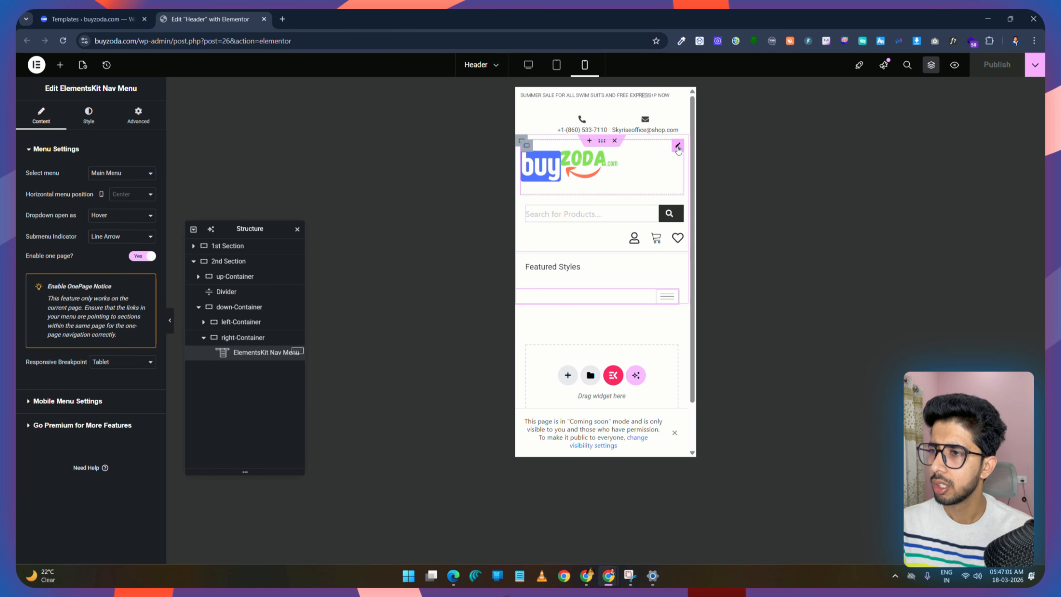
Step: Centre the logo image in the mobile view and set its width to 29%
click(677, 147)
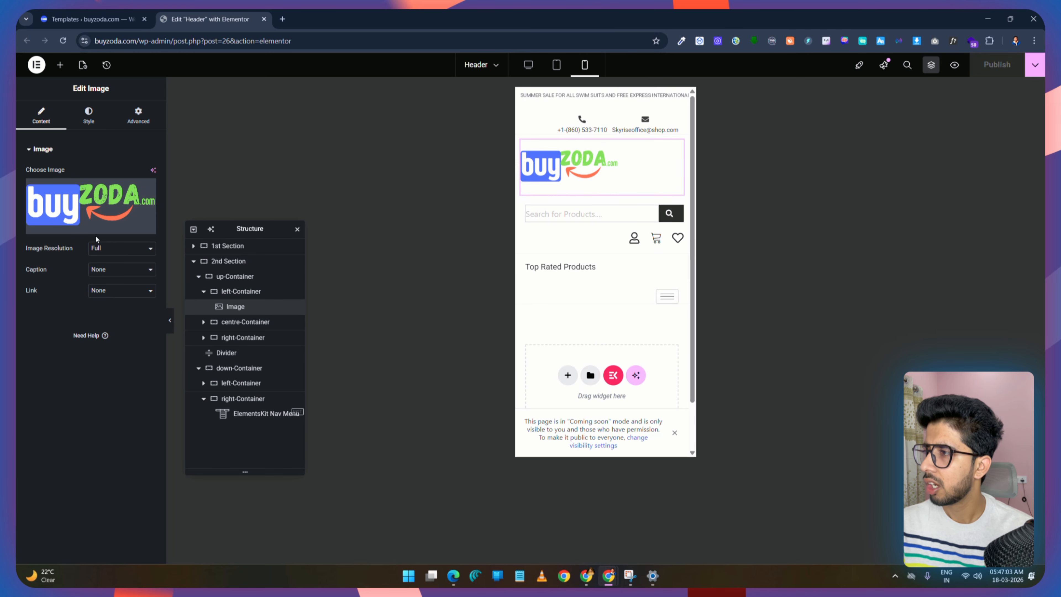
click(89, 117)
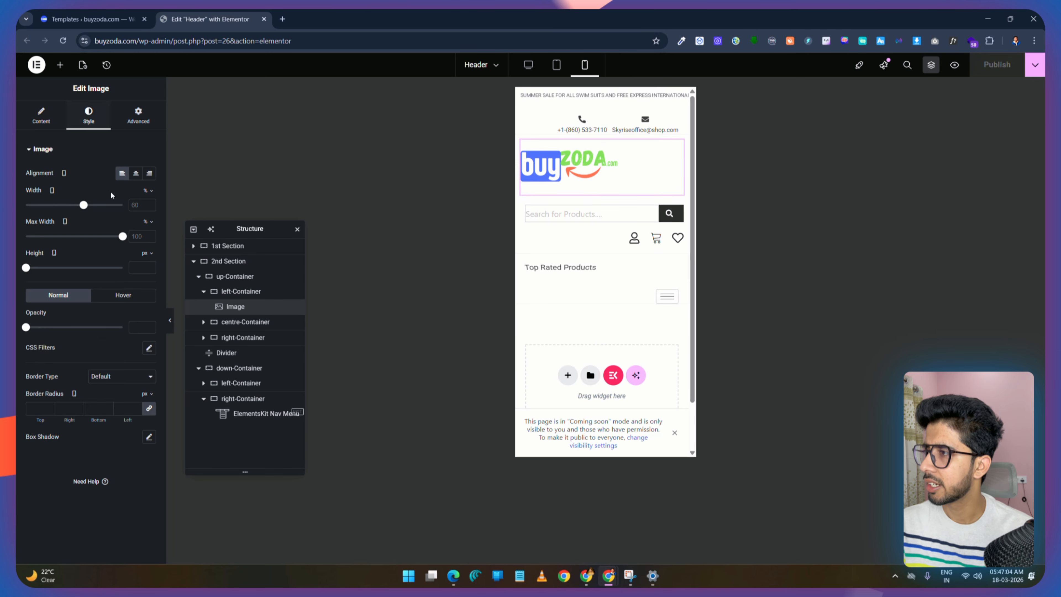
click(136, 177)
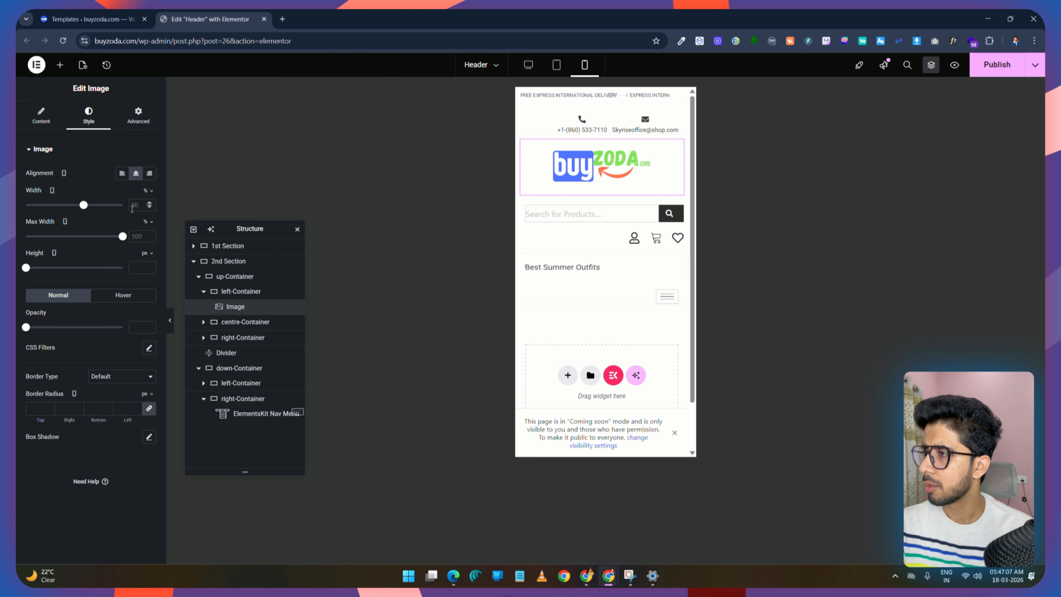
drag(84, 205, 53, 210)
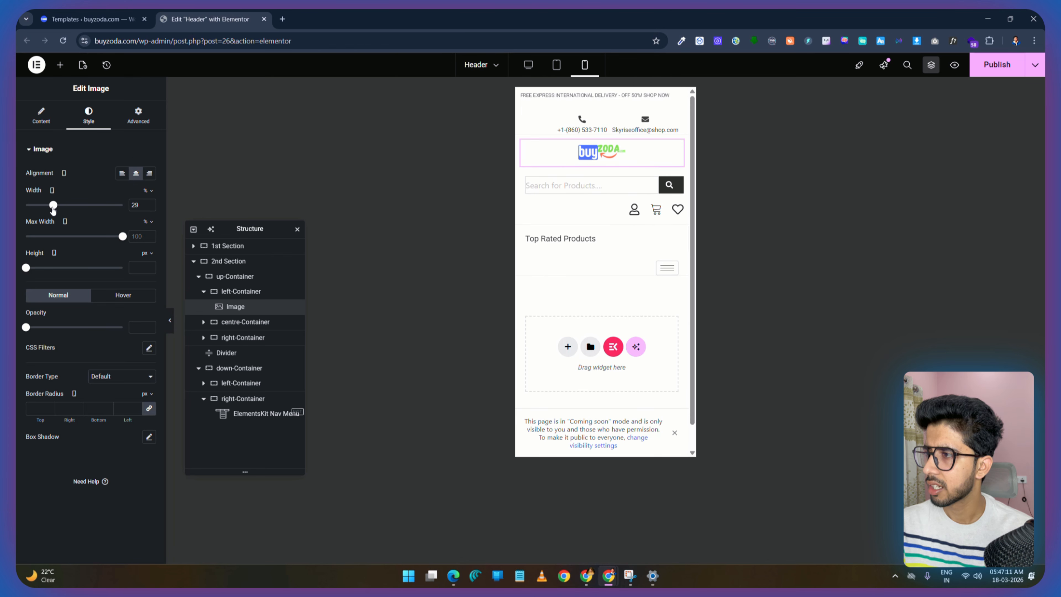
drag(122, 237, 155, 246)
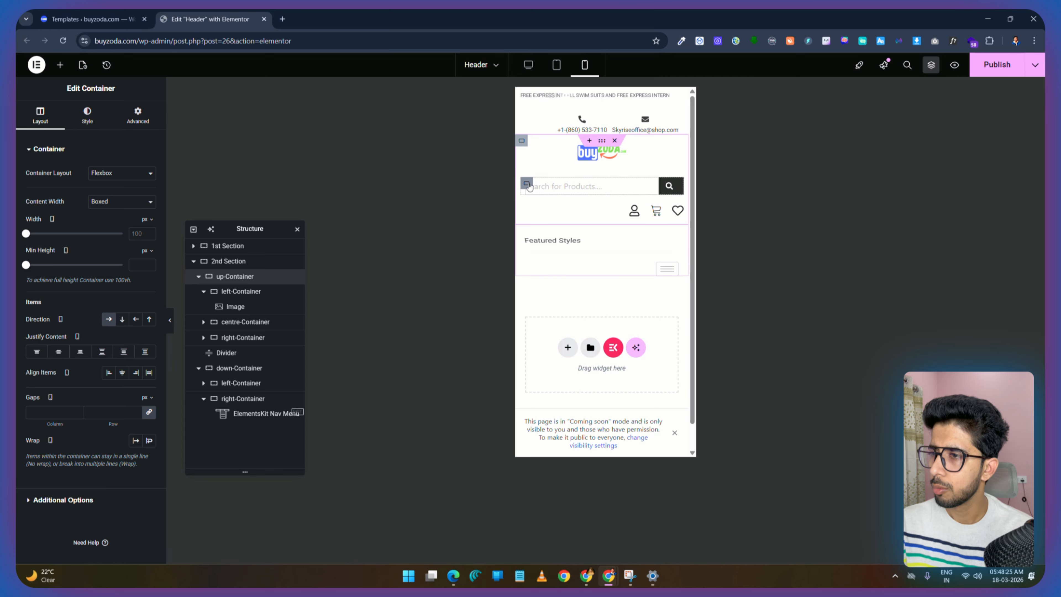
Step: Set the mobile width of the up-Container's centre-Container to 50% and its right-Container to 36%
click(526, 184)
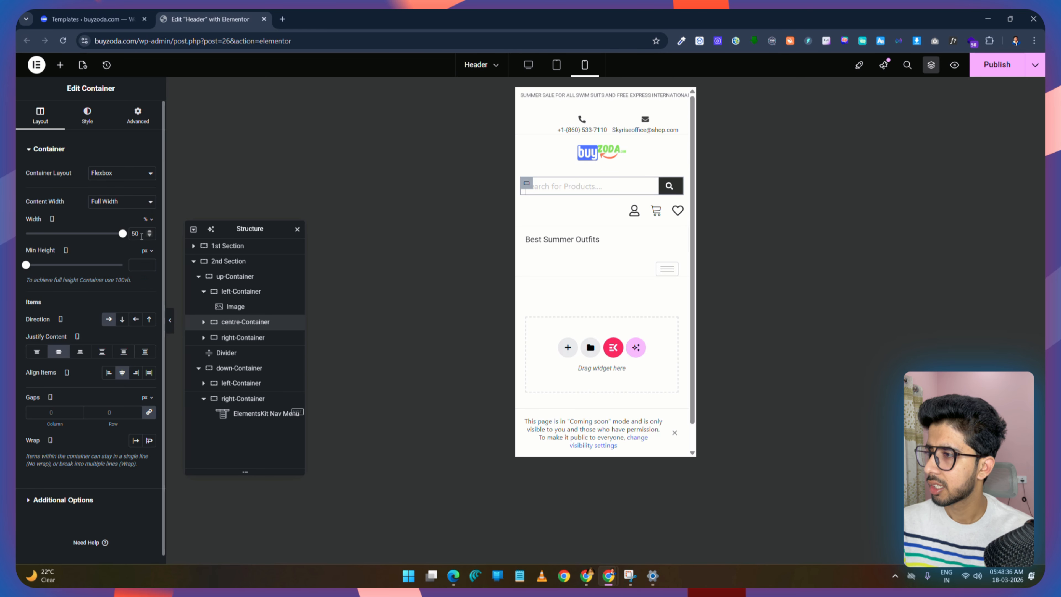
drag(142, 237, 128, 238)
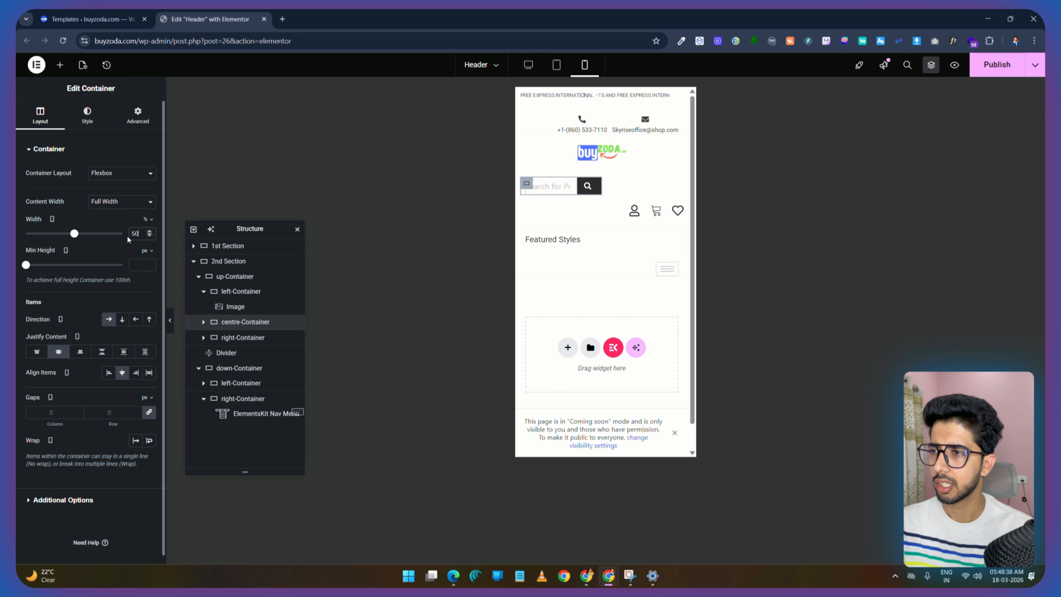
click(527, 214)
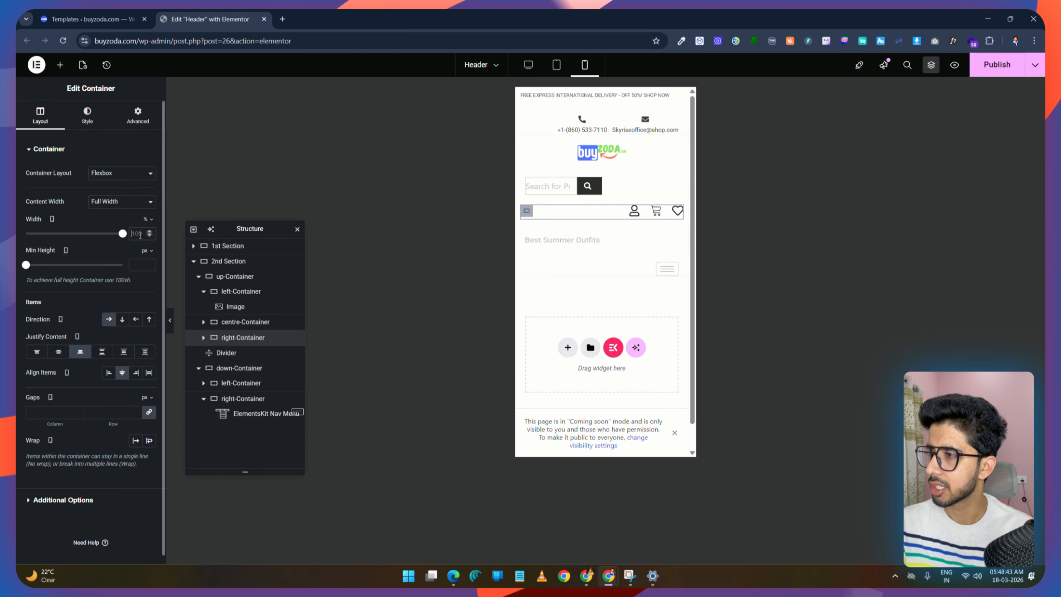
click(140, 234)
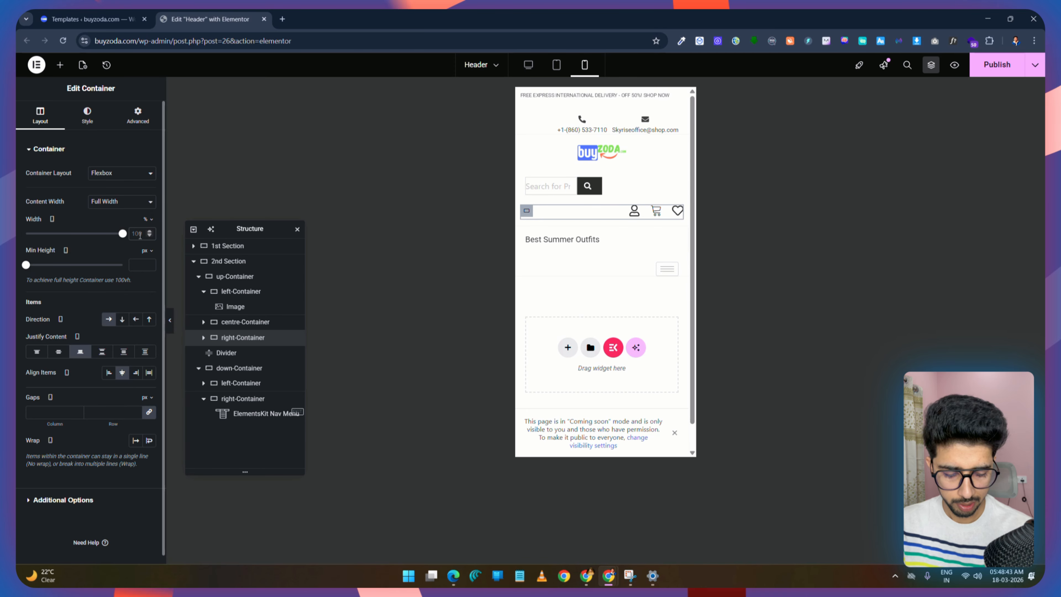
text(49)
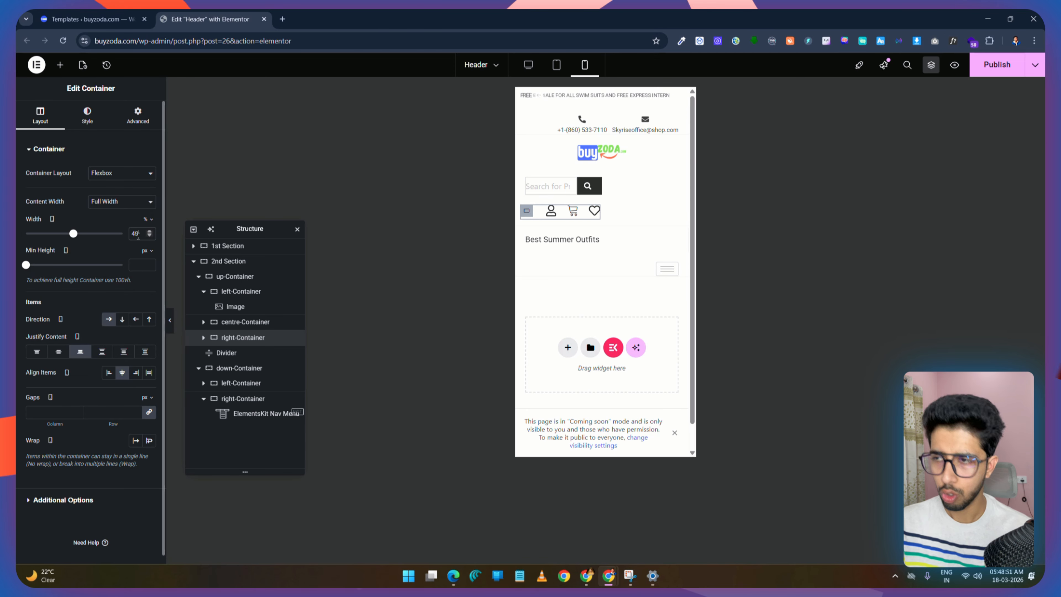
key(BackSpace)
key(BackSpace)
text(30)
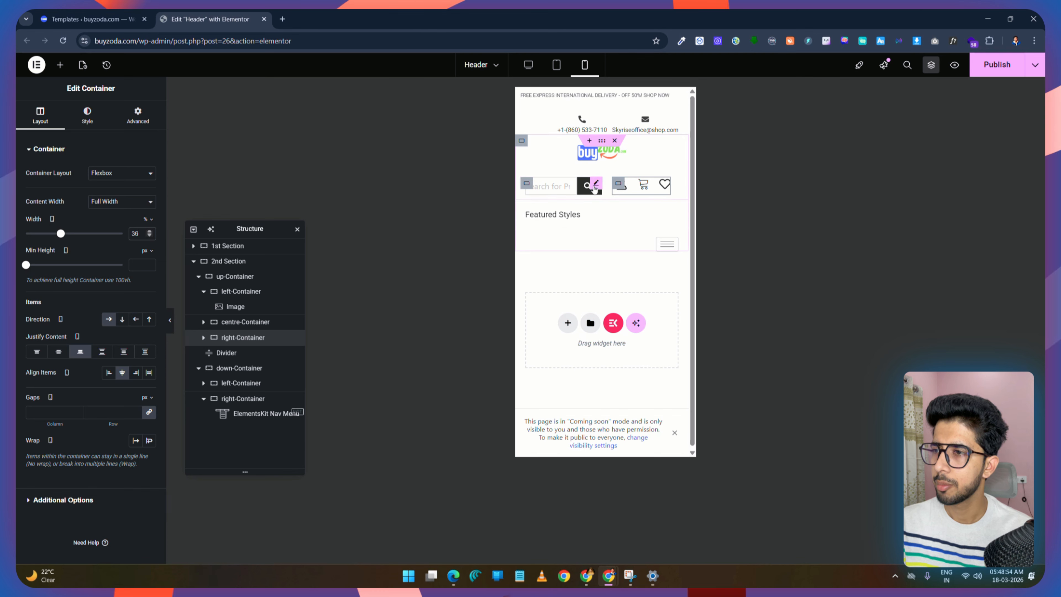
Step: Set the mobile width of the centre-Container holding the search field to 57% and publish the header
click(527, 186)
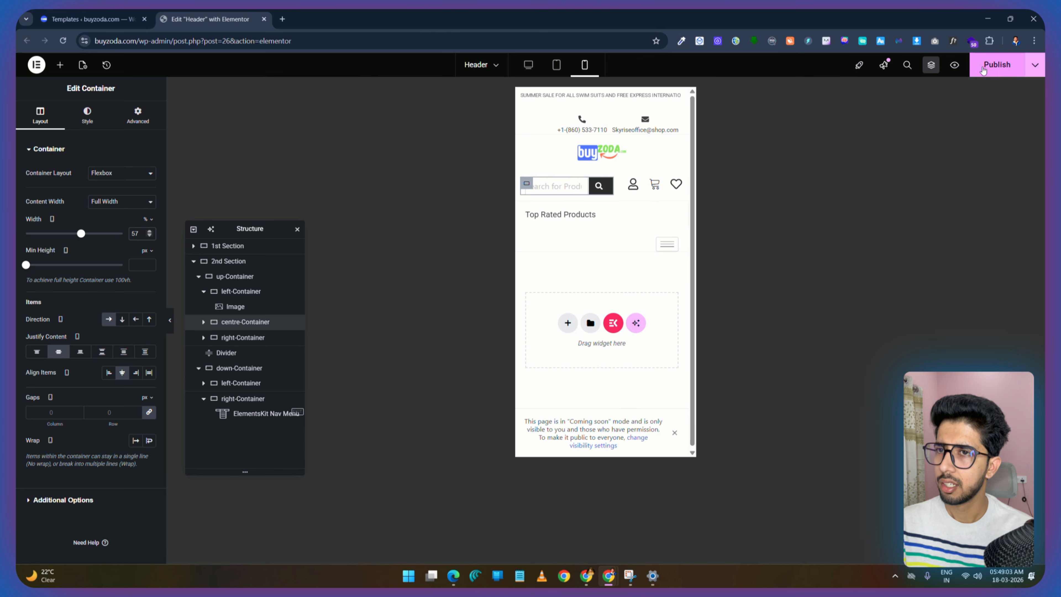
click(987, 67)
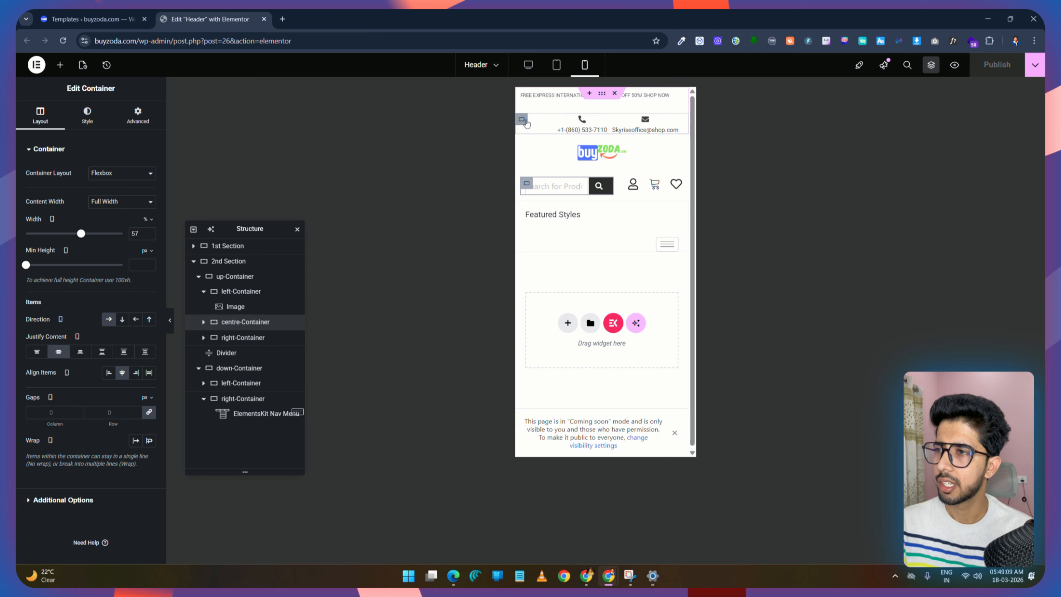
Step: Hide the 1st Section's Right Container with the contact icon boxes on mobile portrait
click(525, 120)
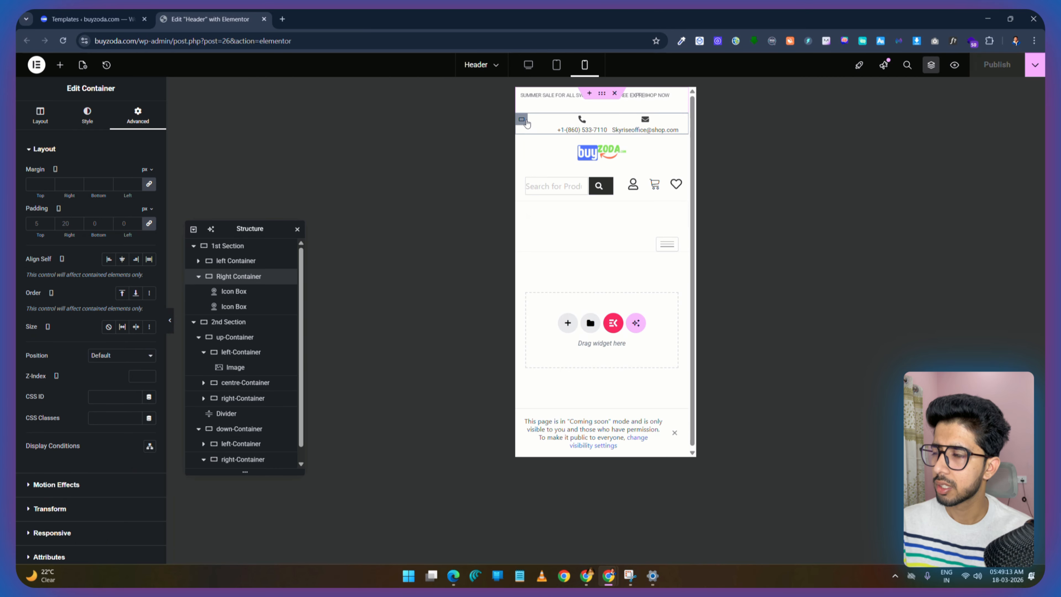
click(33, 149)
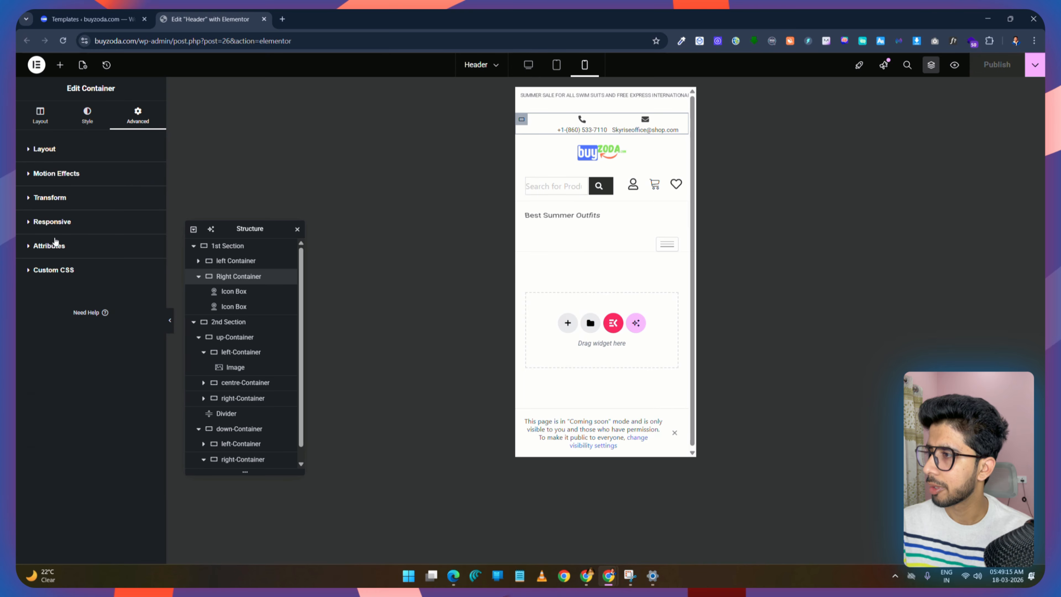
click(37, 222)
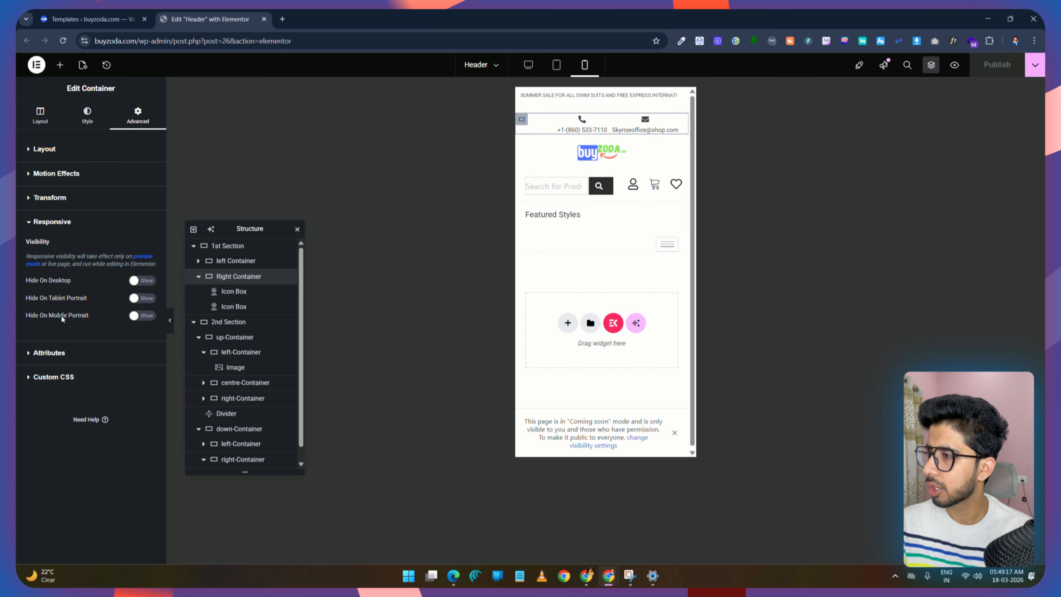
click(142, 316)
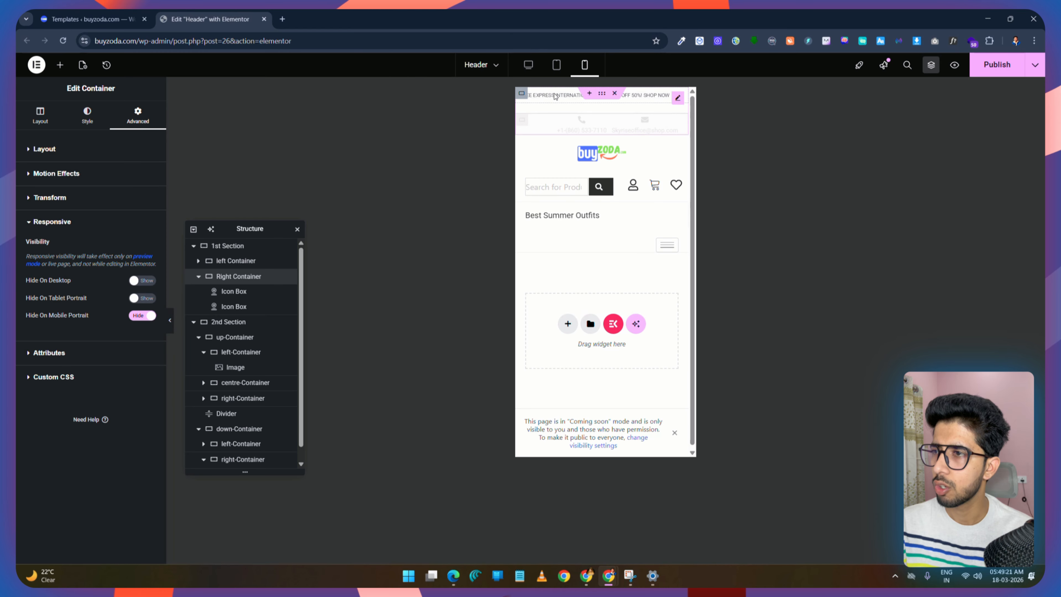
Step: Centre the 1st Section's Animated Headline for mobile, then publish and preview the header without the editing controls
click(643, 96)
click(136, 173)
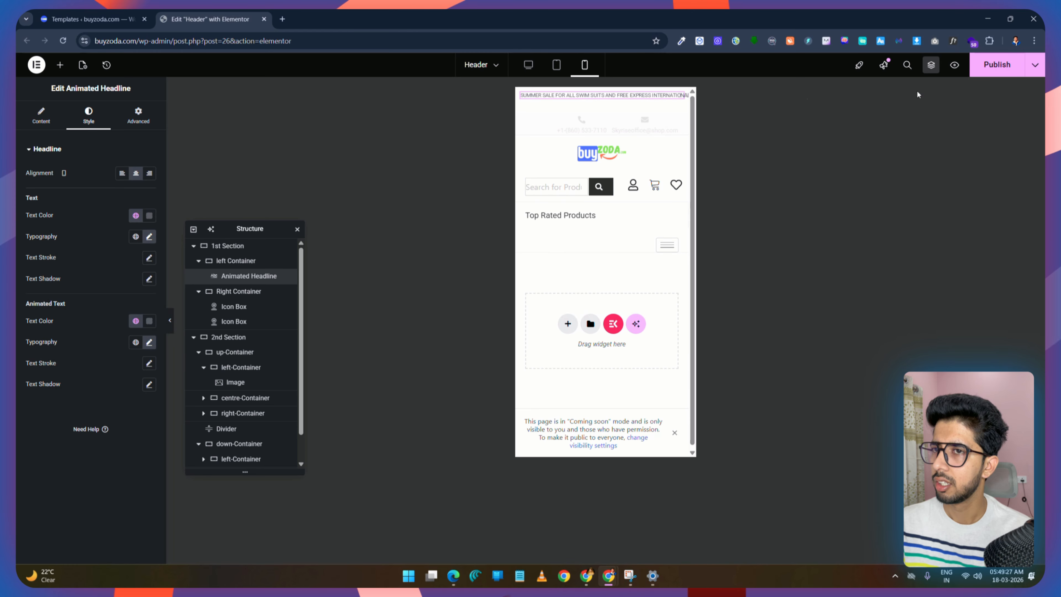
click(997, 64)
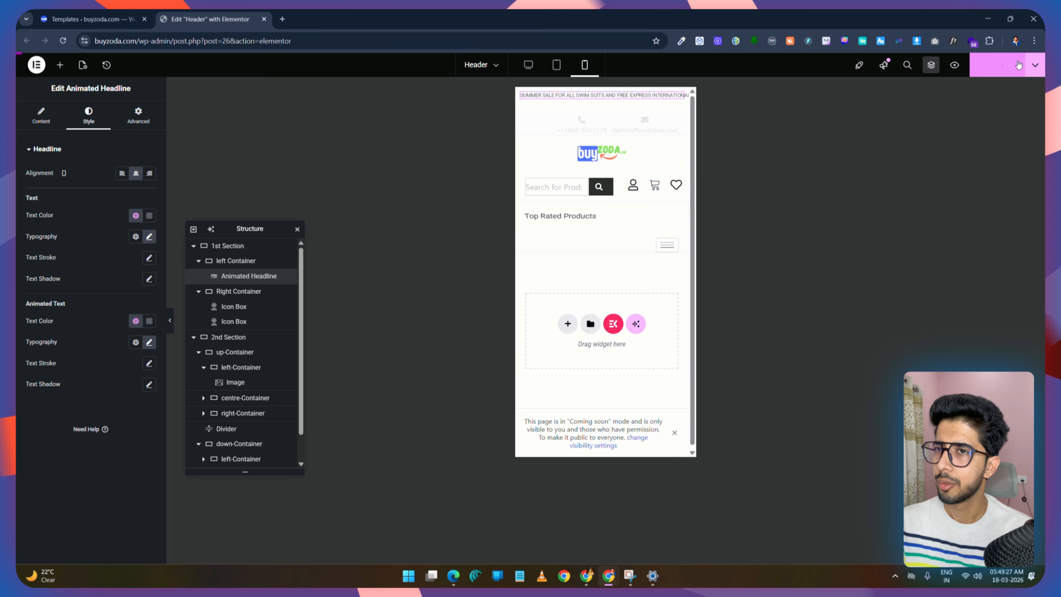
click(170, 320)
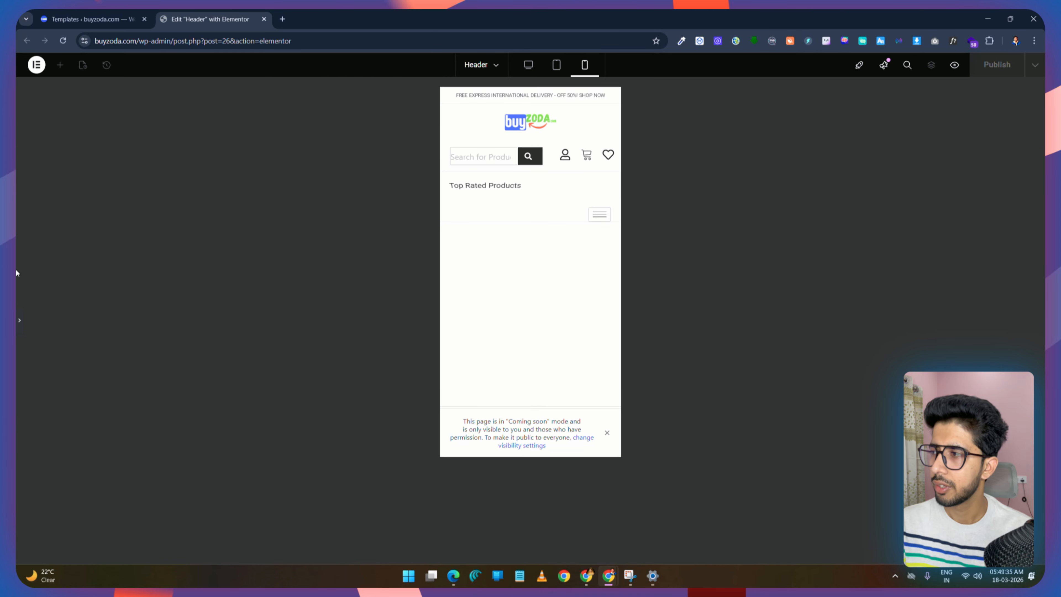
click(19, 320)
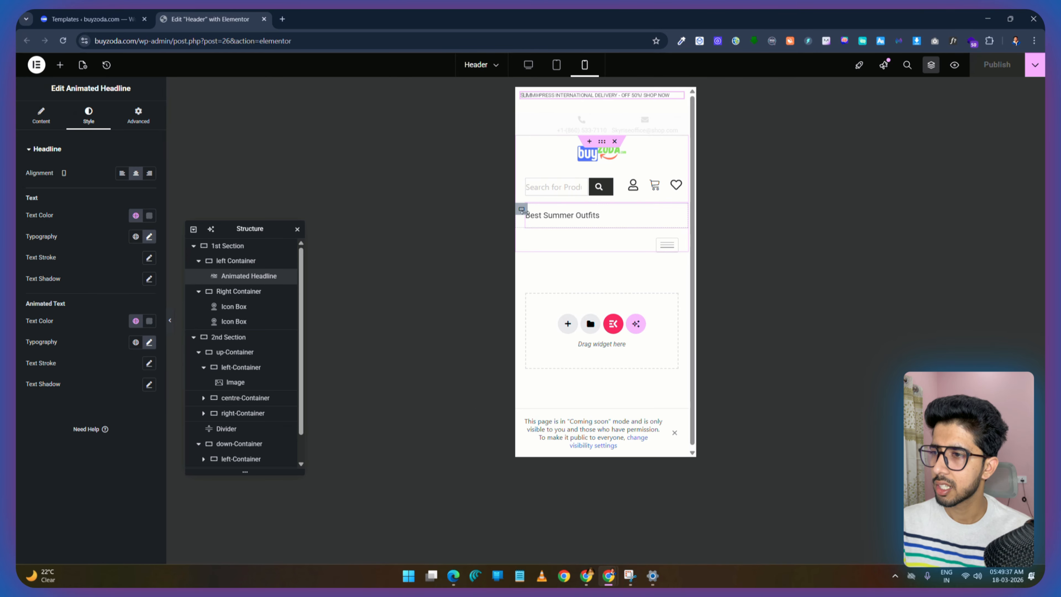
Step: Set the mobile width of the down-Container's left-Container to 50%
click(525, 216)
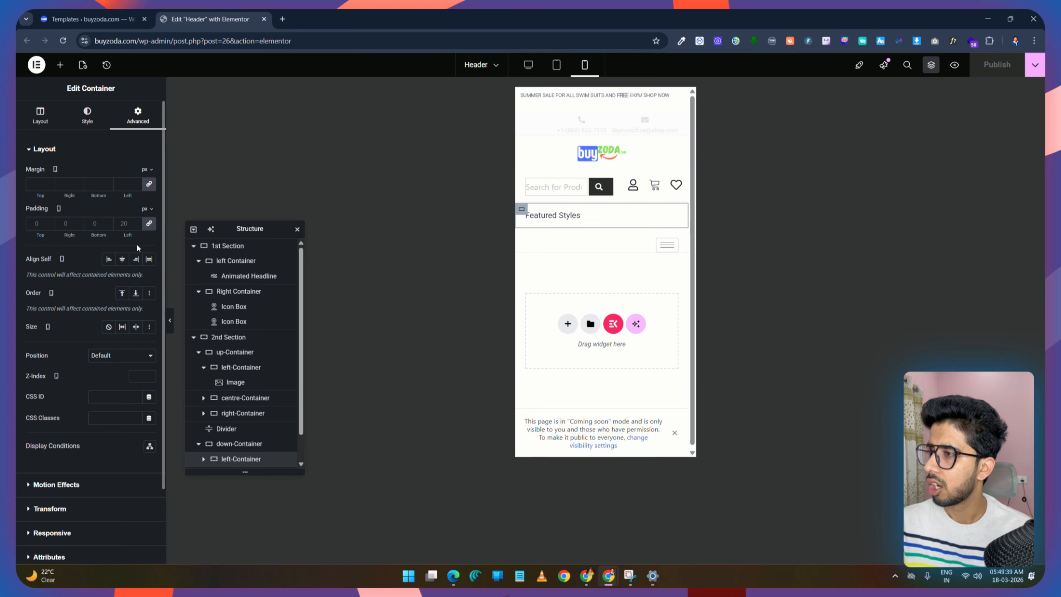
click(43, 122)
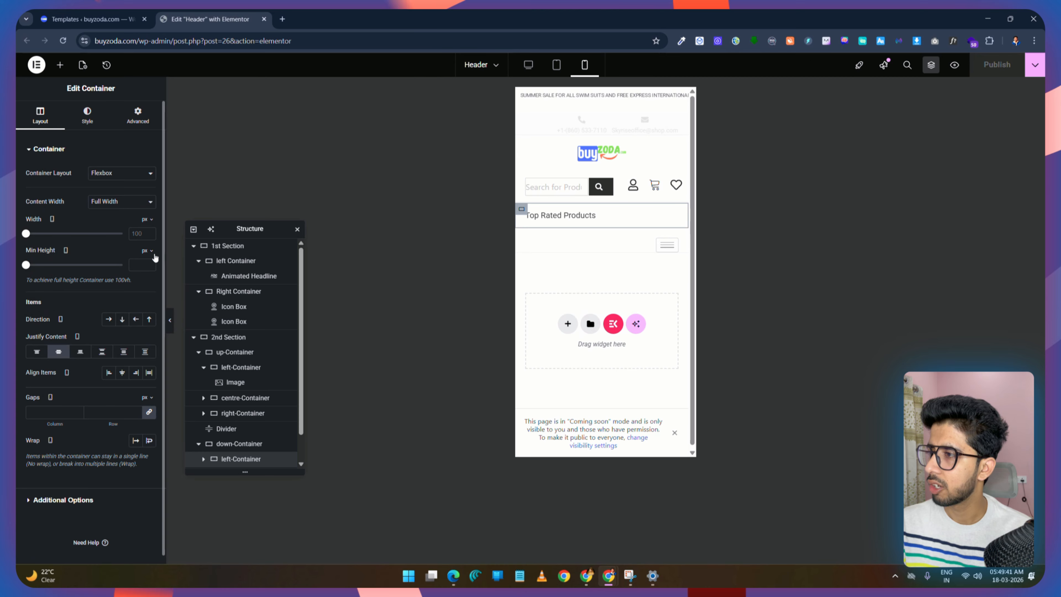
click(147, 235)
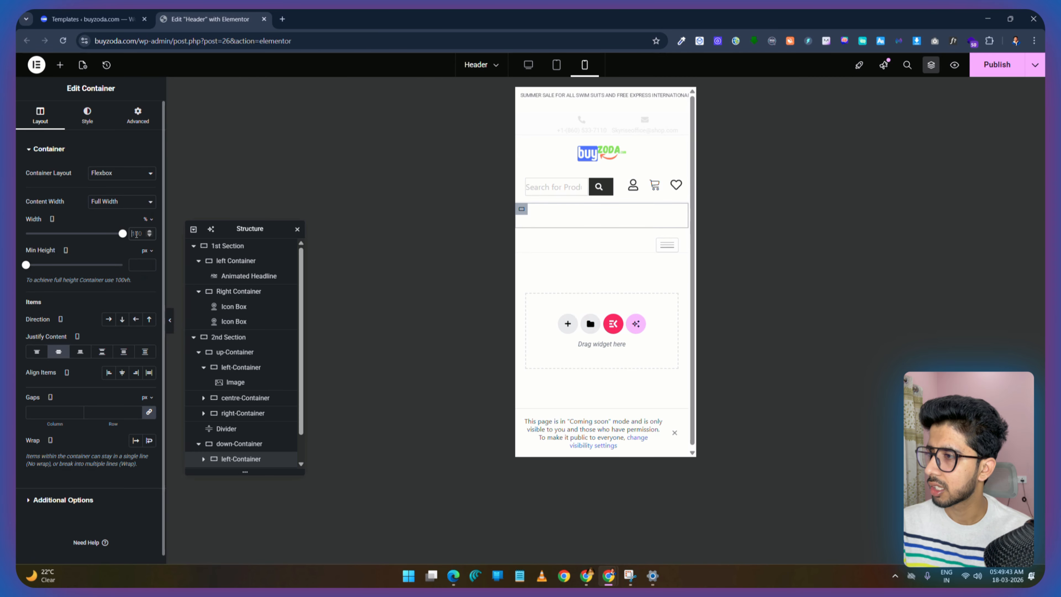
text(0)
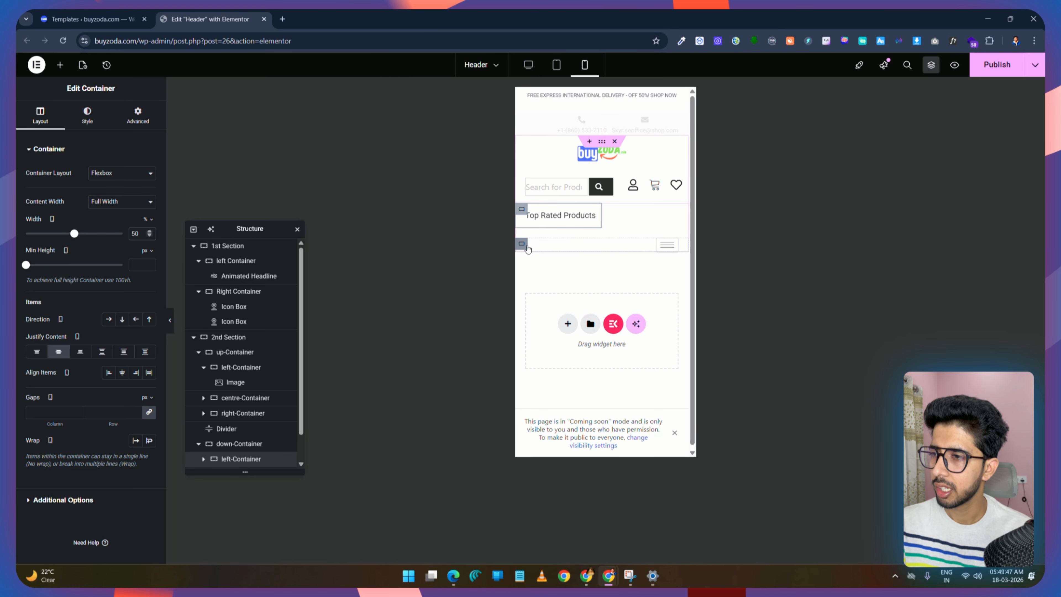
Step: Set the mobile width of the down-Container's right-Container with the nav menu to 40% and publish the header
click(138, 115)
click(46, 119)
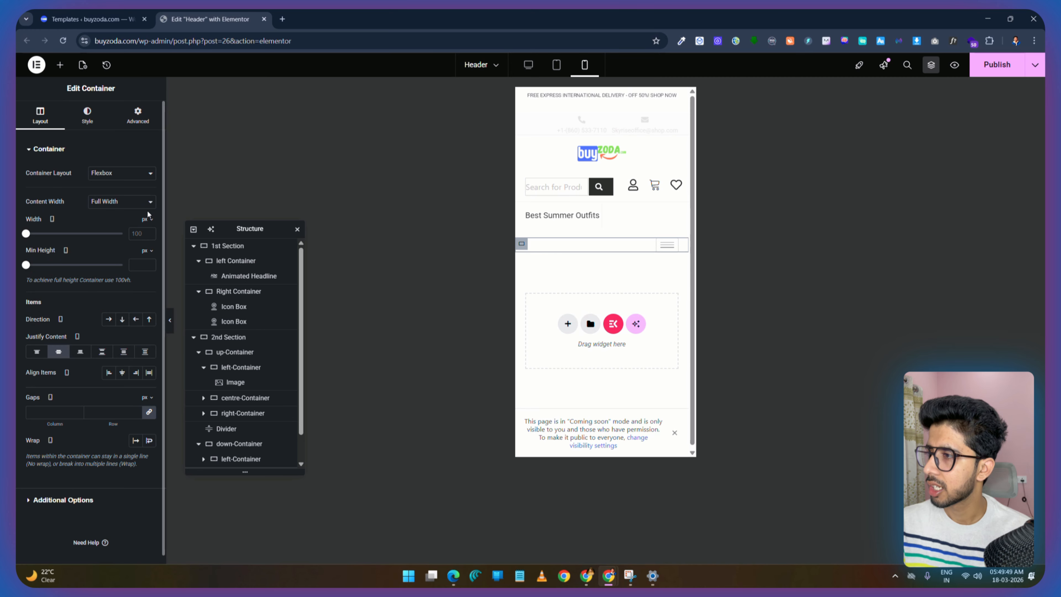
click(144, 234)
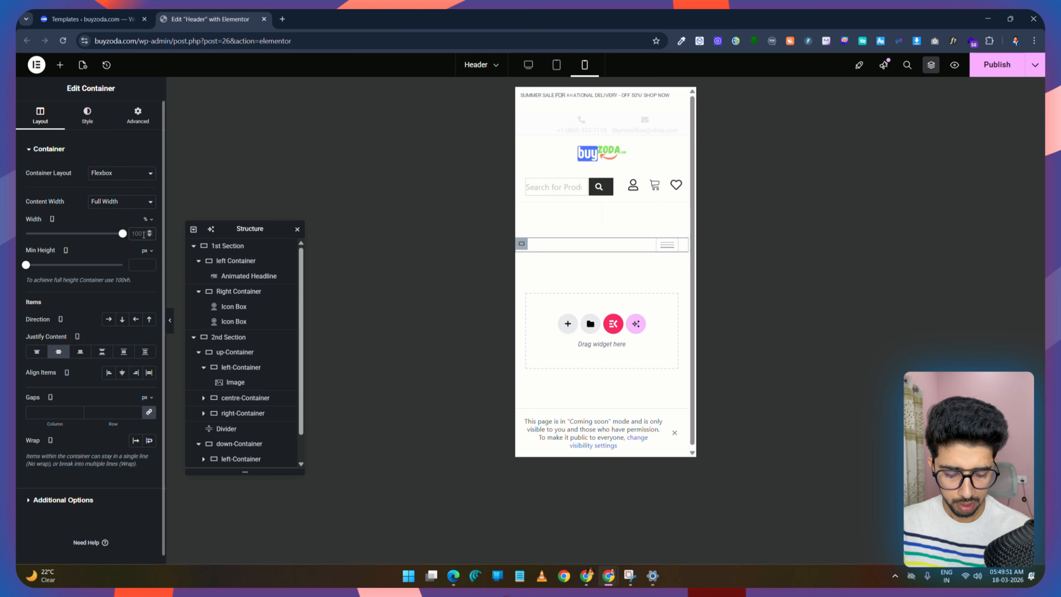
text(40)
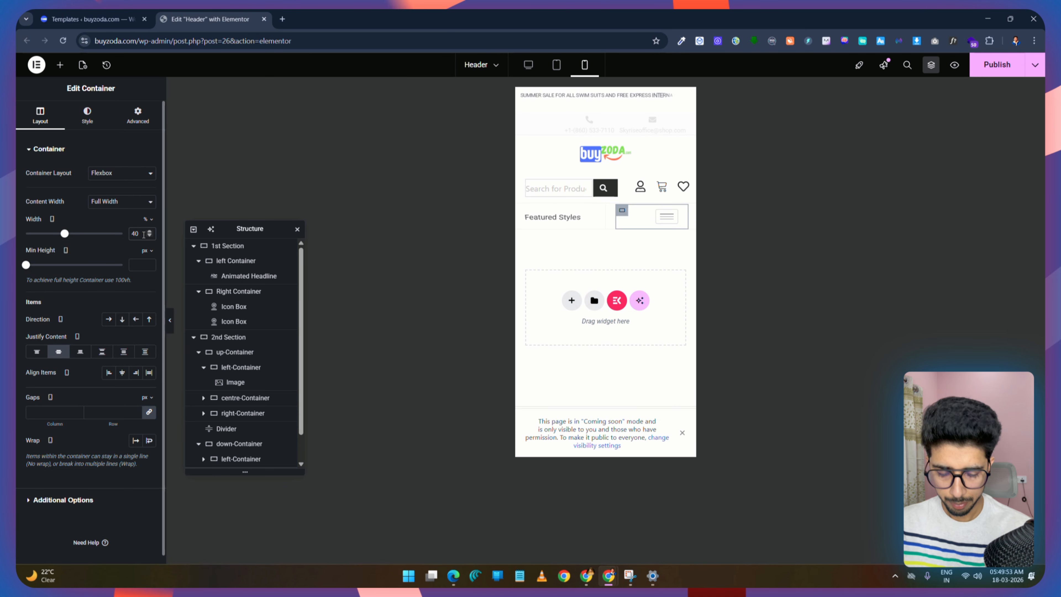
key(BackSpace)
text(8)
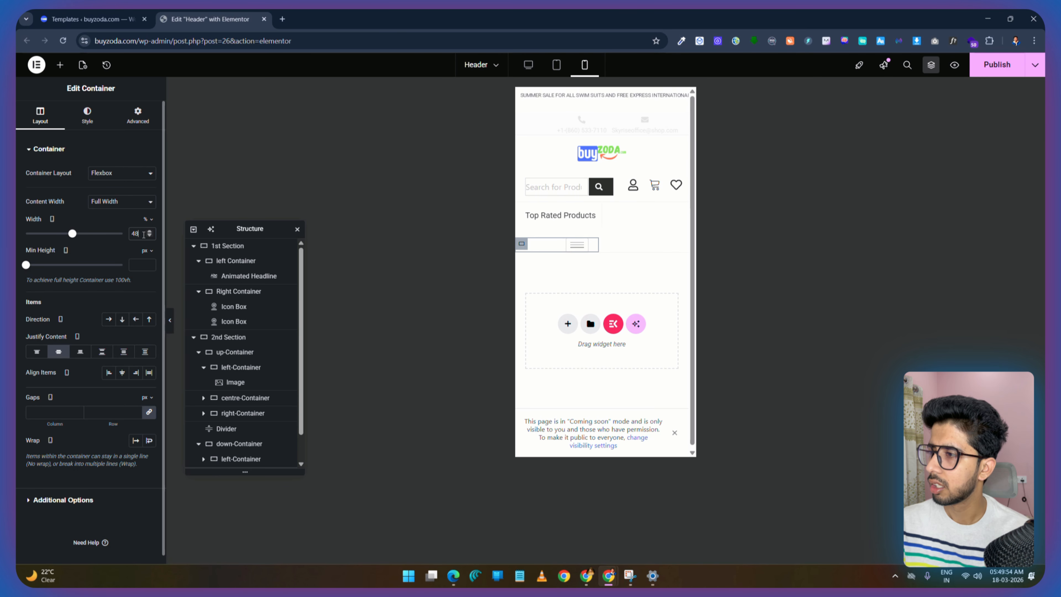
key(BackSpace)
text(2)
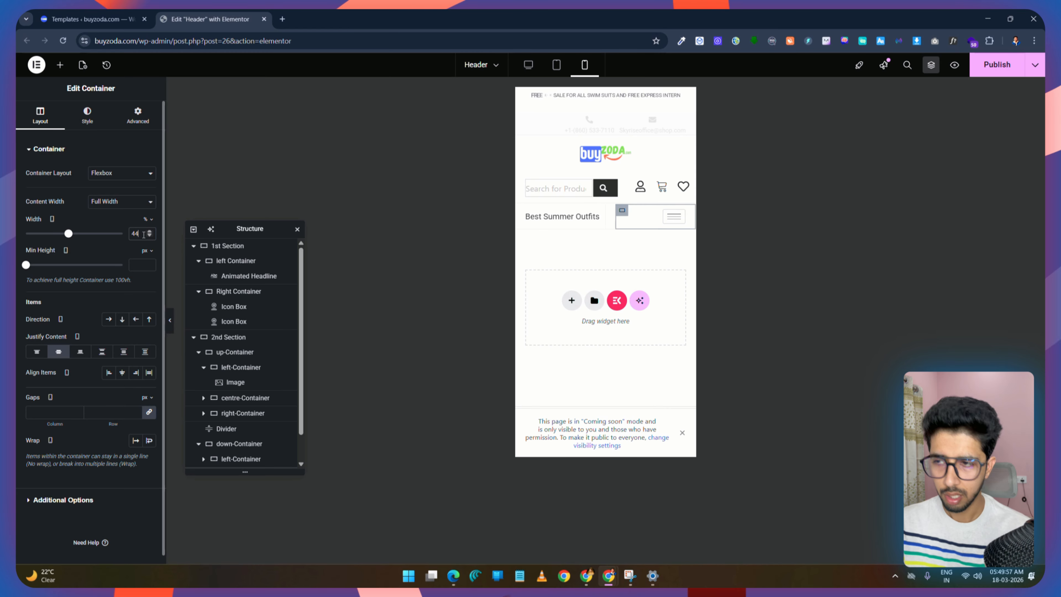
key(BackSpace)
text(0)
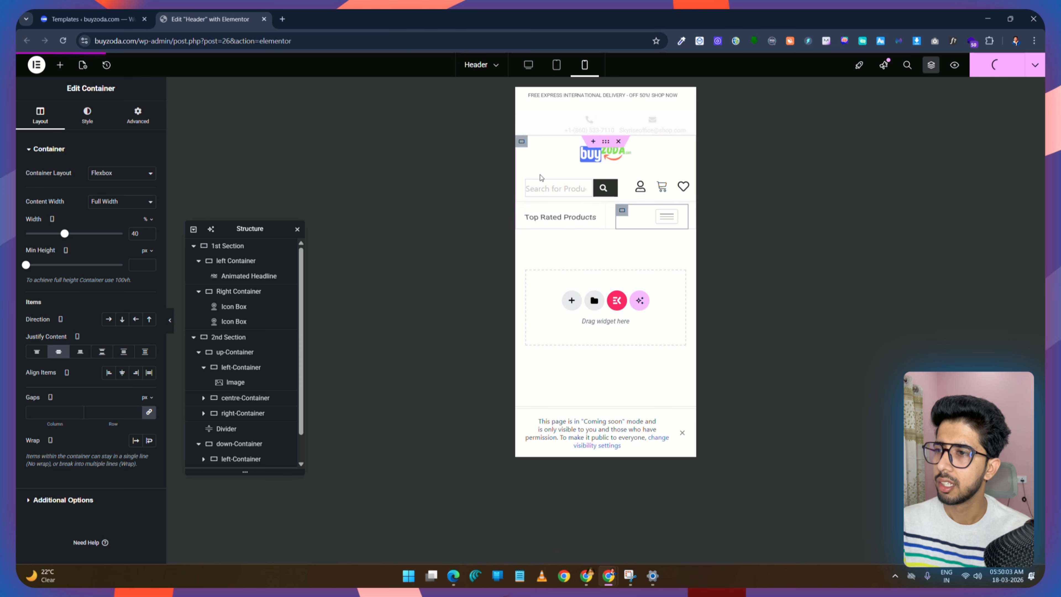
Step: Set the mobile typography size of the Search widget's field to 12 px and publish the header
click(613, 187)
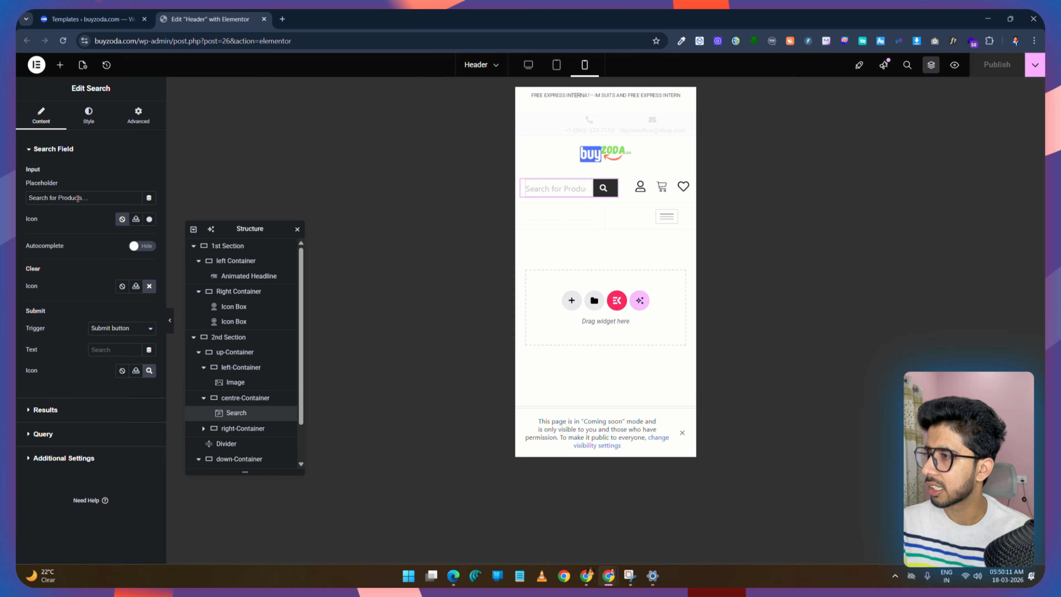
click(89, 120)
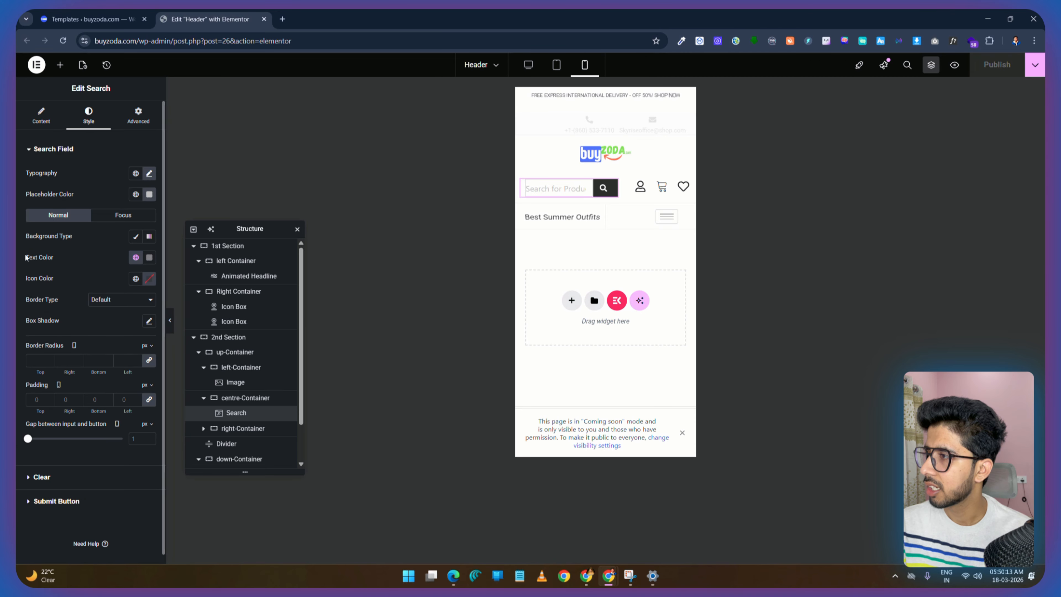
click(150, 176)
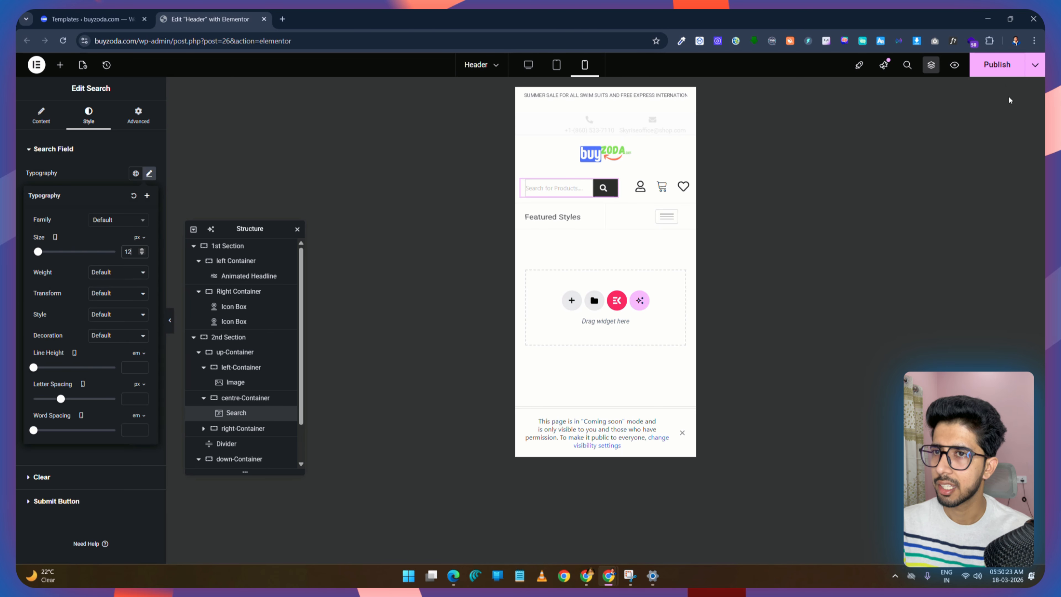
click(997, 65)
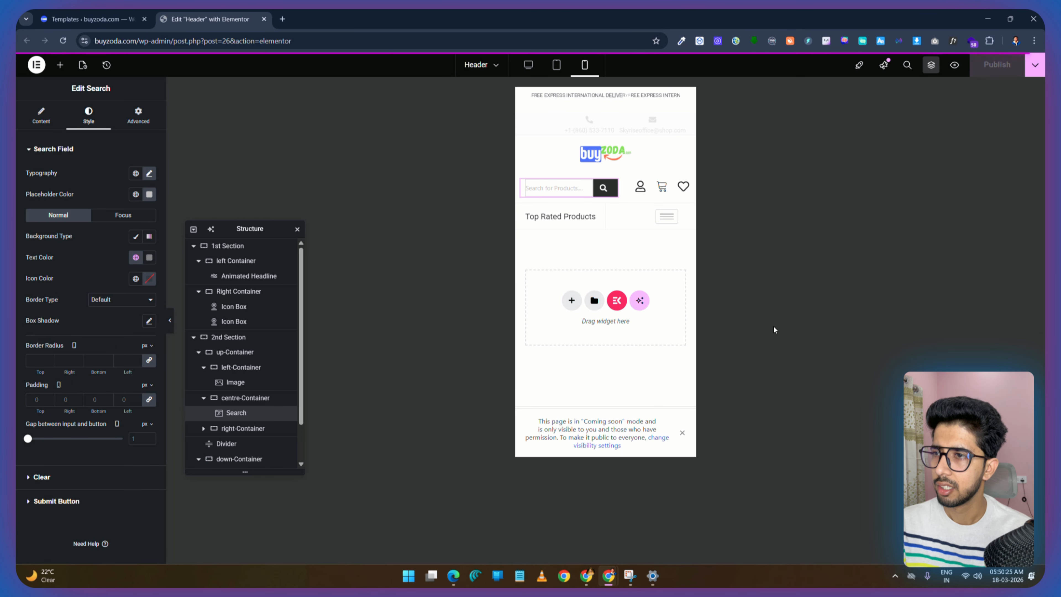
Step: Preview the mobile header without the editing controls, open and close its navigation menu, and return to editing
click(167, 321)
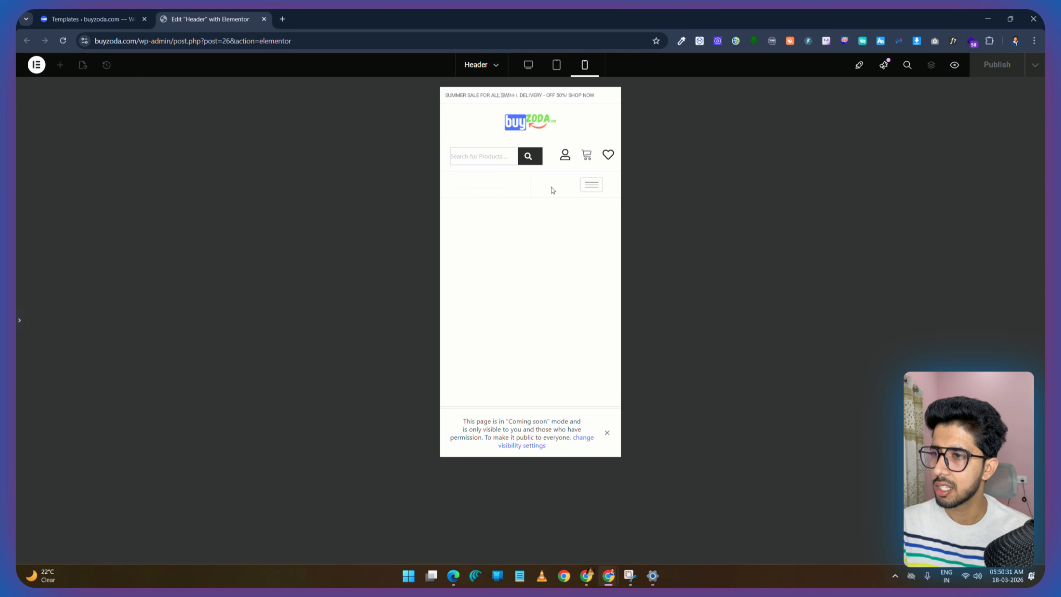
click(596, 186)
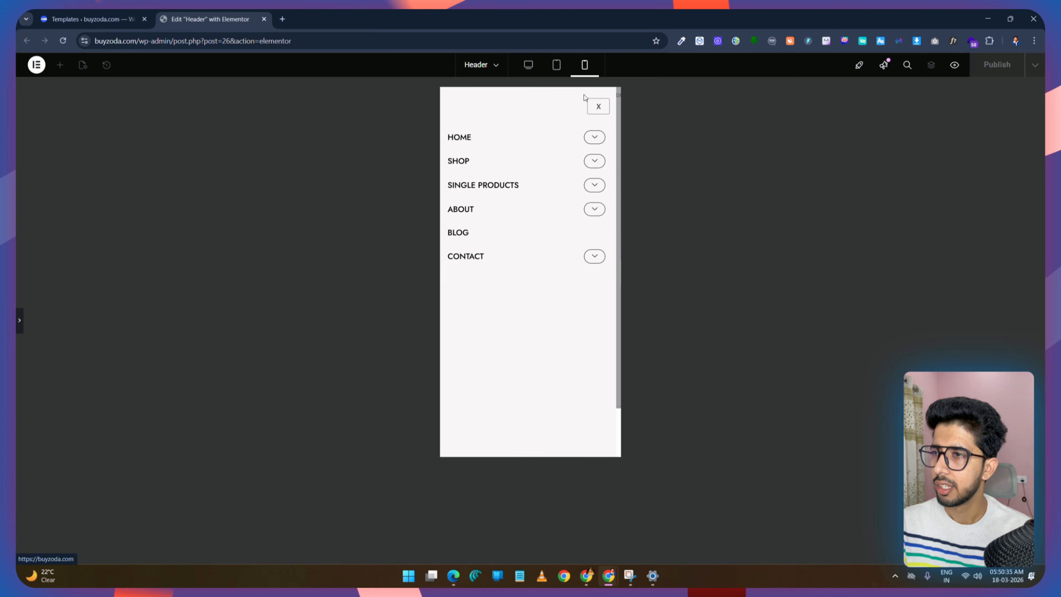
click(598, 107)
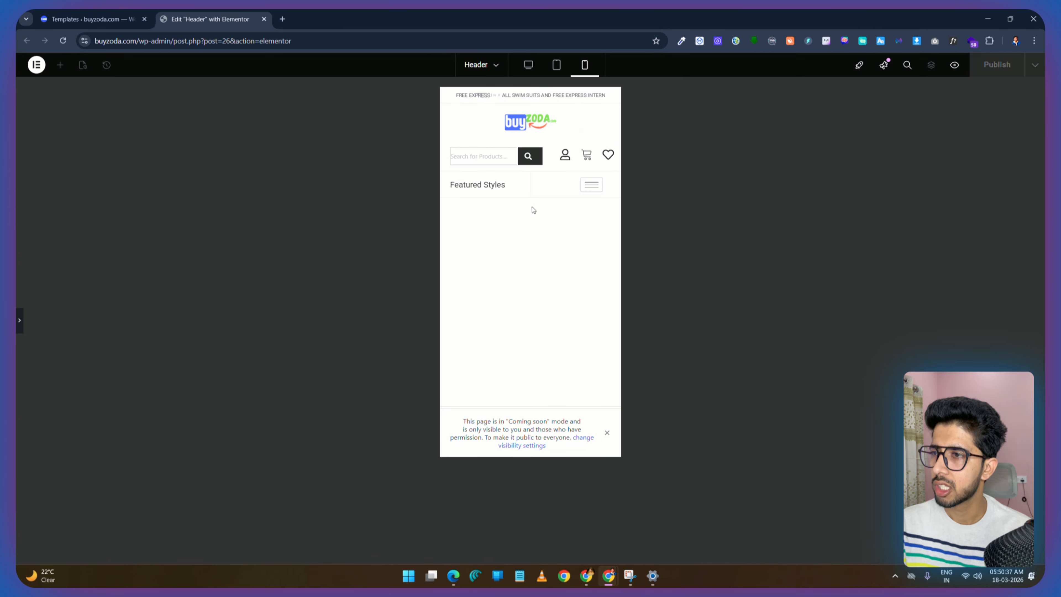
click(20, 320)
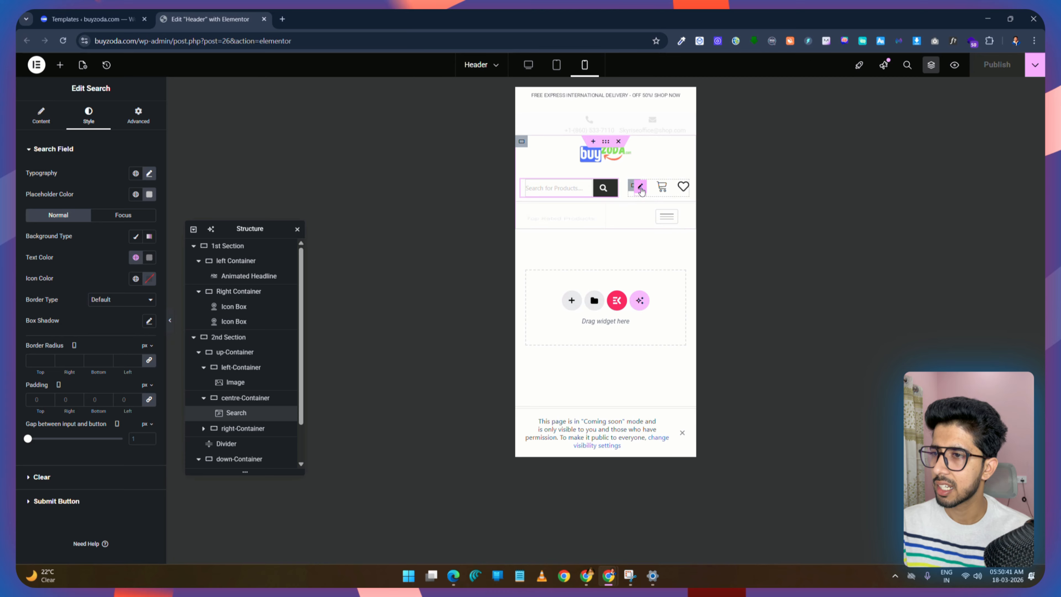
Step: Set the mobile size of the account Icon in the up-Container's right-Container to 16 px
click(640, 187)
click(88, 115)
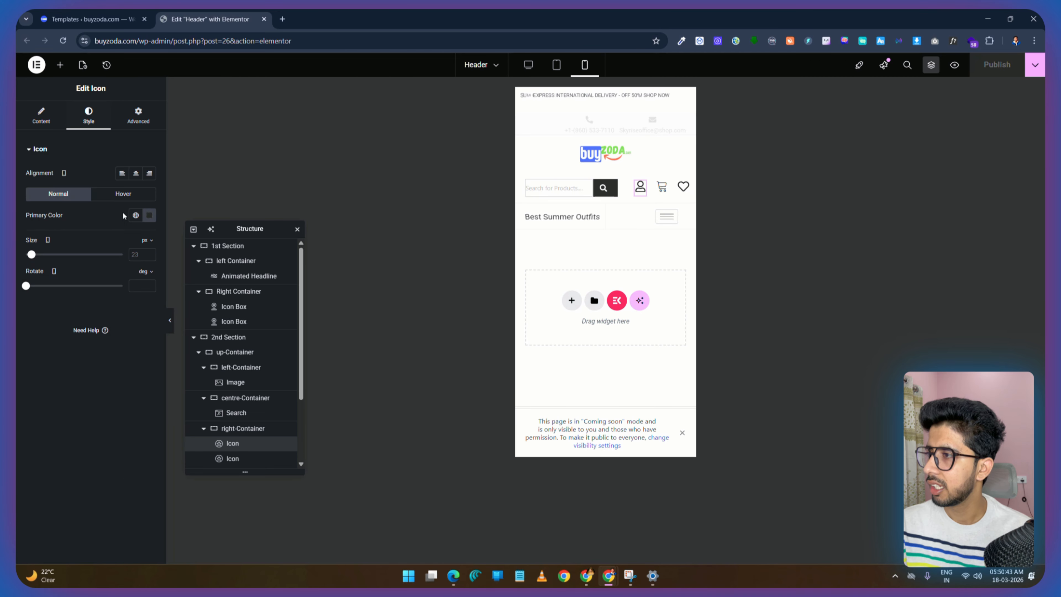
click(135, 255)
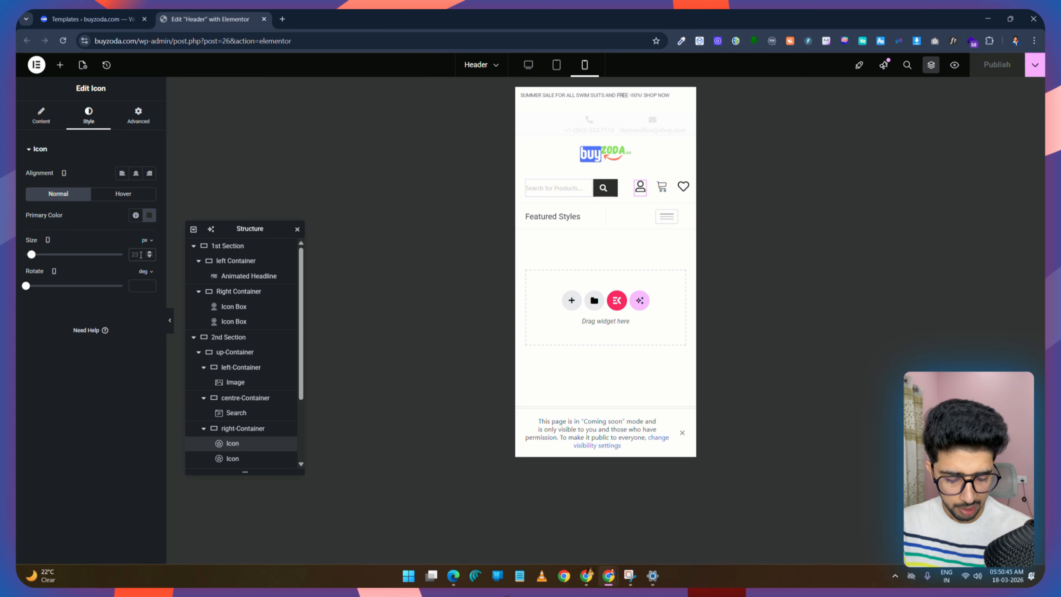
text(16)
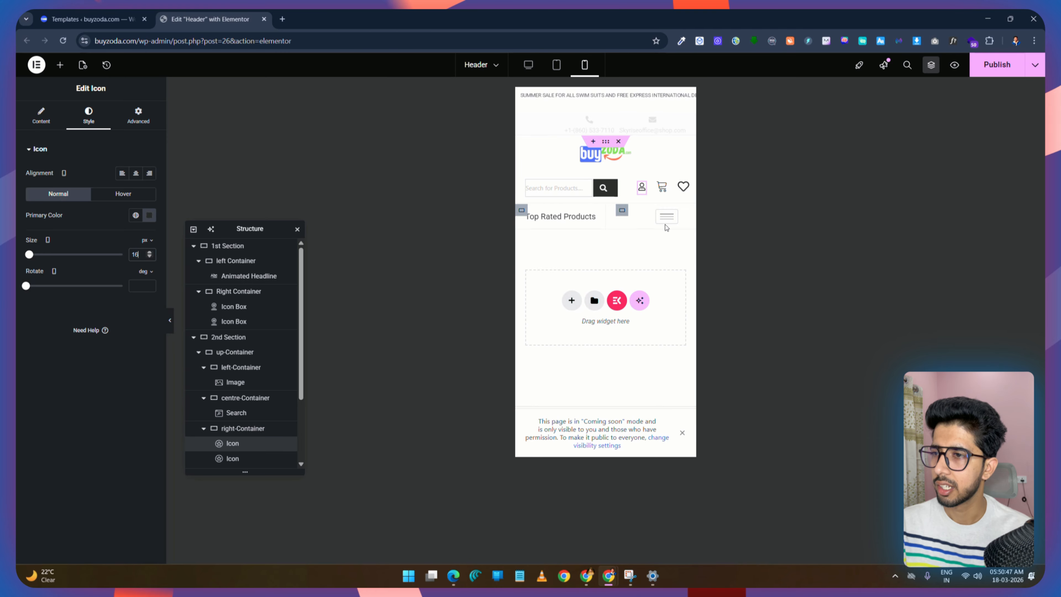
Step: Copy the account icon's style and paste it onto the cart and heart icons
right_click(643, 188)
click(669, 239)
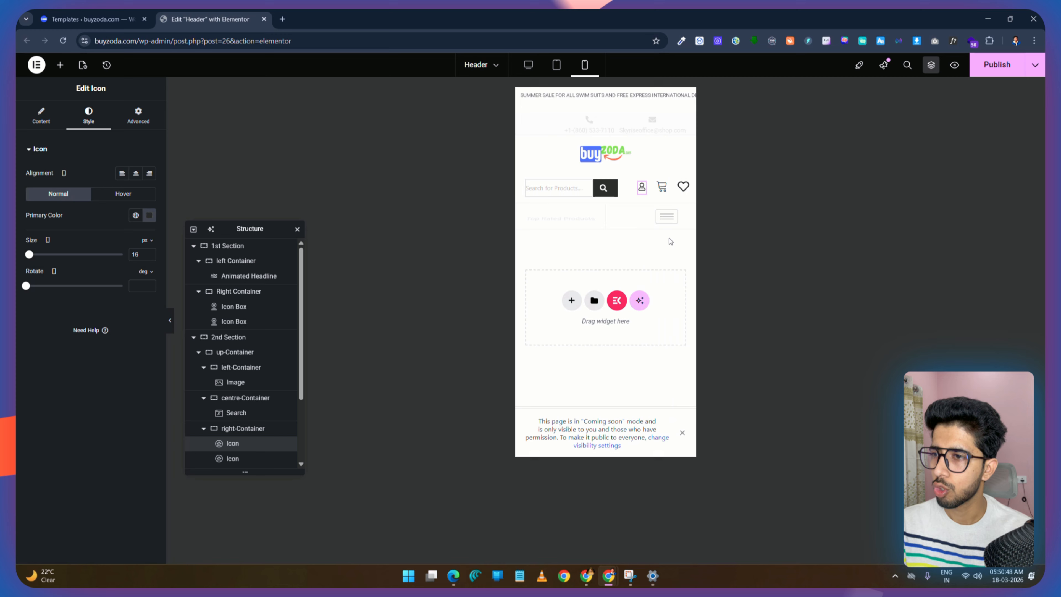
right_click(664, 187)
click(694, 275)
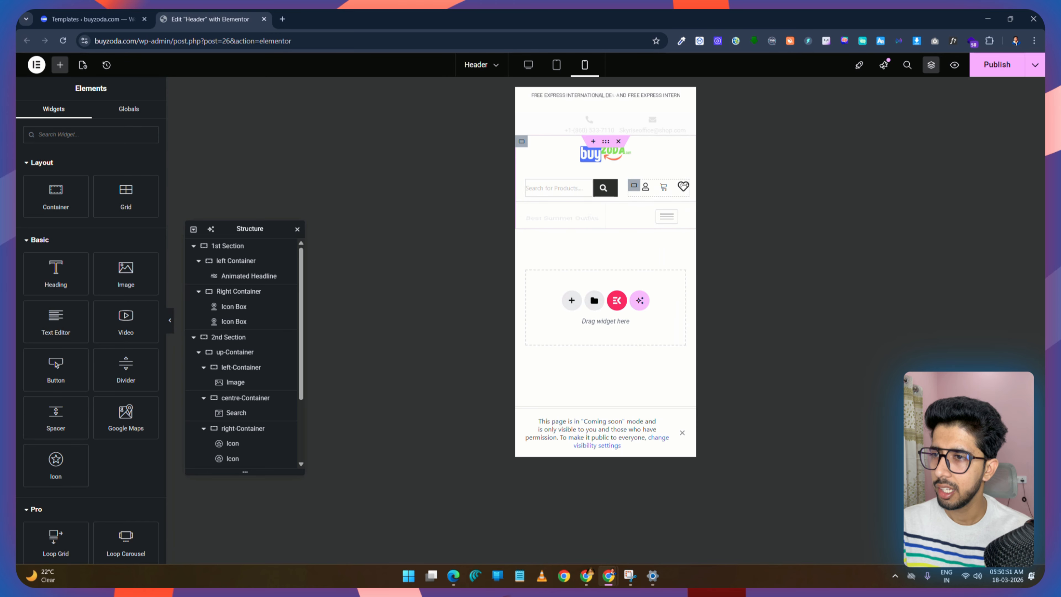
right_click(684, 188)
click(713, 258)
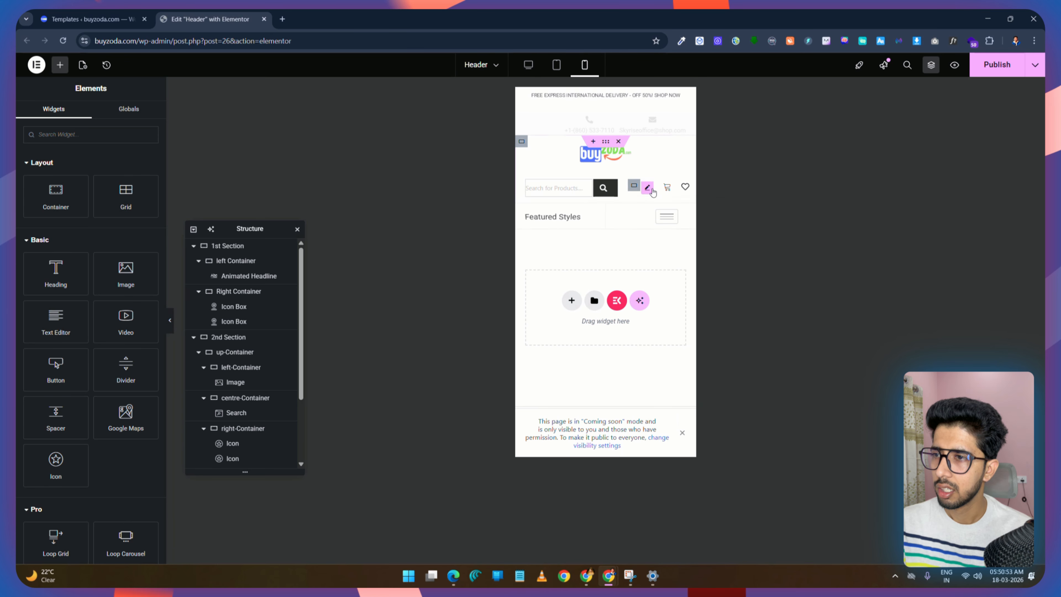
Step: Set the mobile width of the centre-Container holding the Search widget to 60%
click(528, 188)
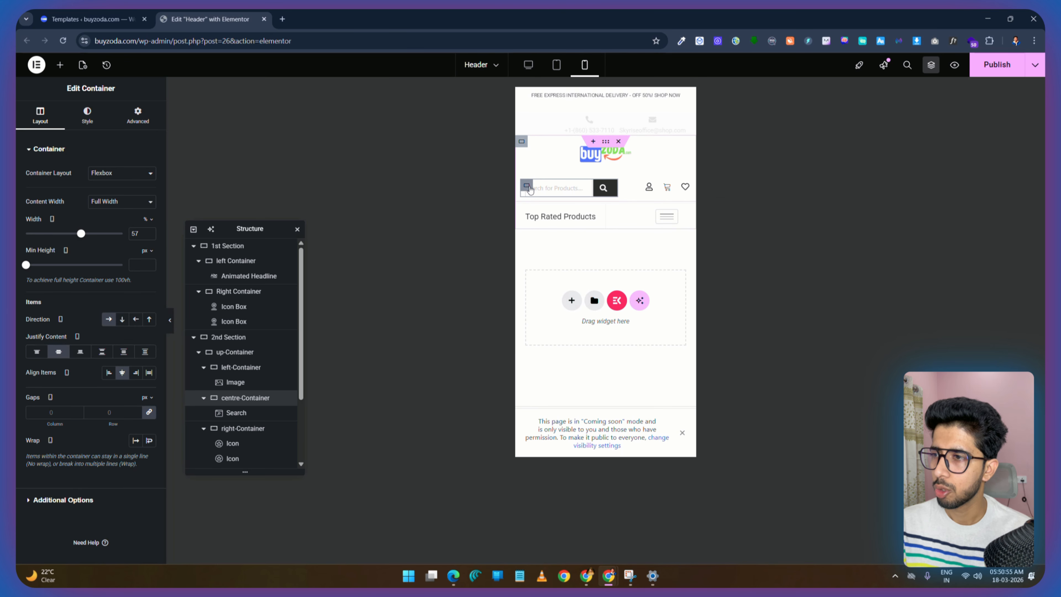
click(138, 233)
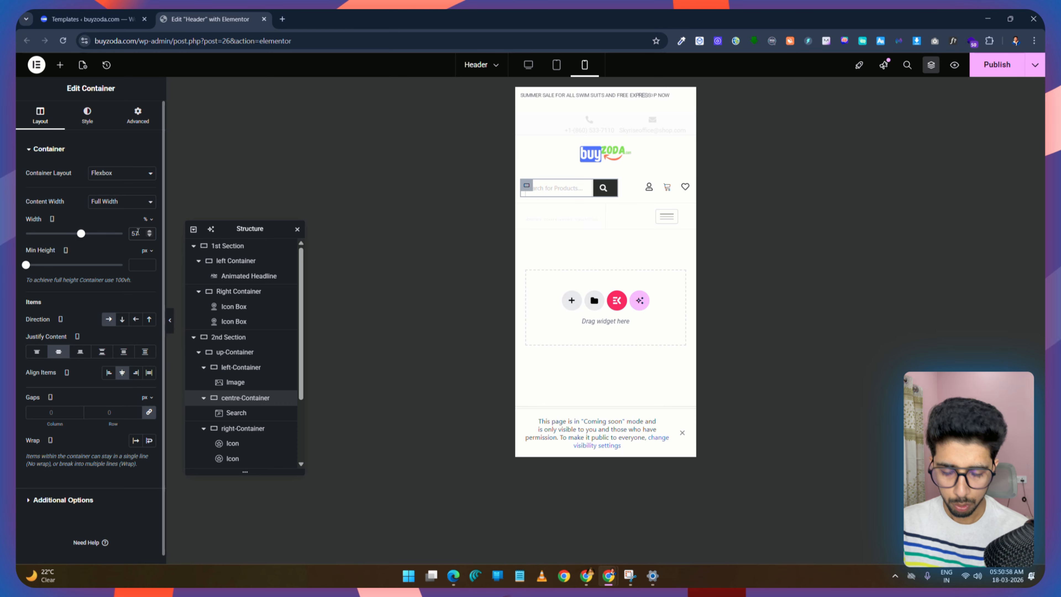
key(Up)
key(Up)
key(Up)
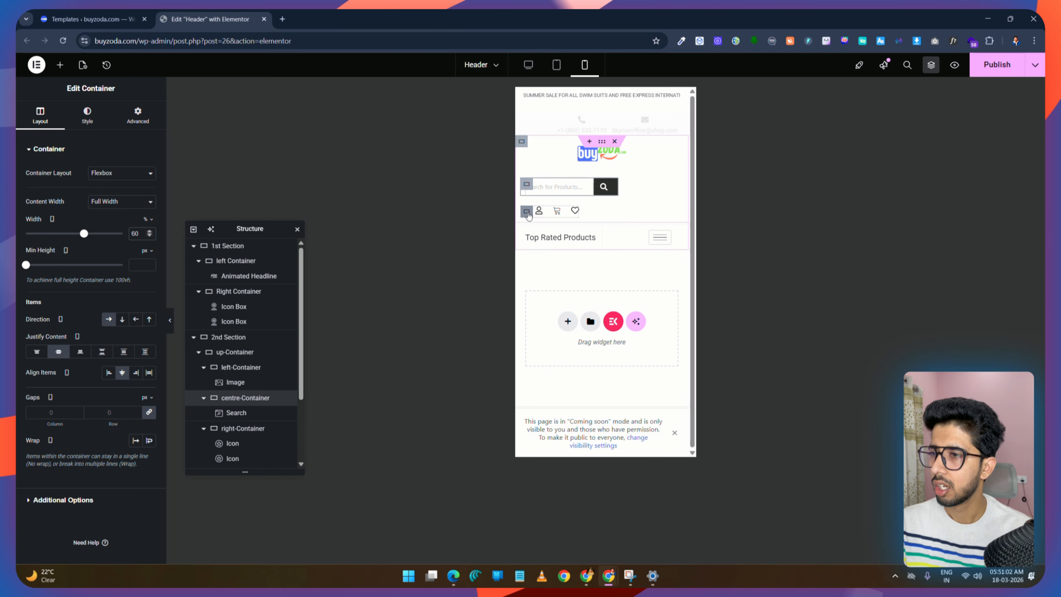
Step: Set the up-Container's right-Container to 25% mobile width, with a 10 px column gap and 0 px row gap
click(526, 212)
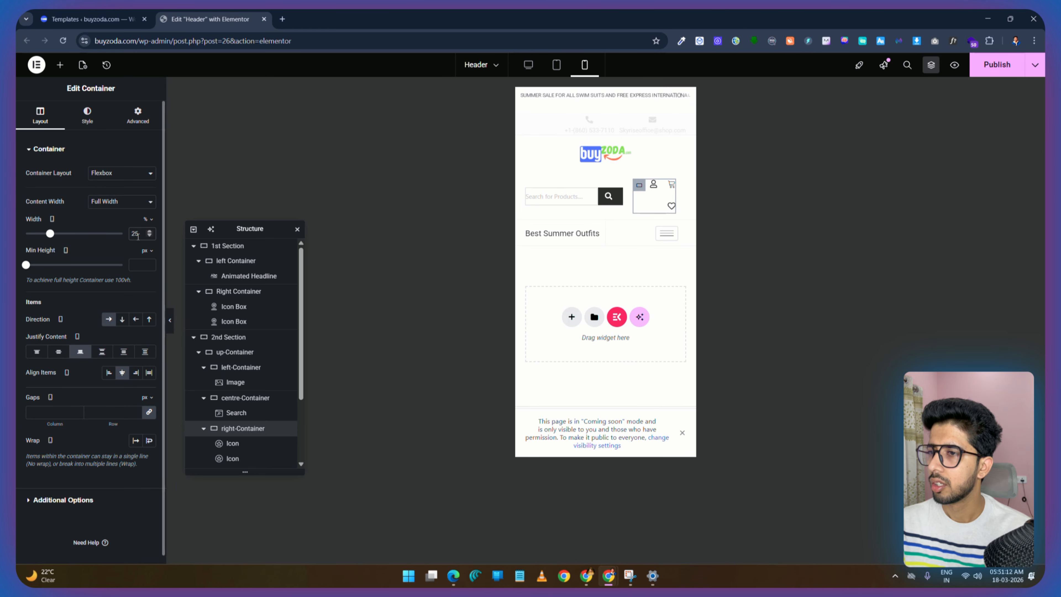
click(130, 121)
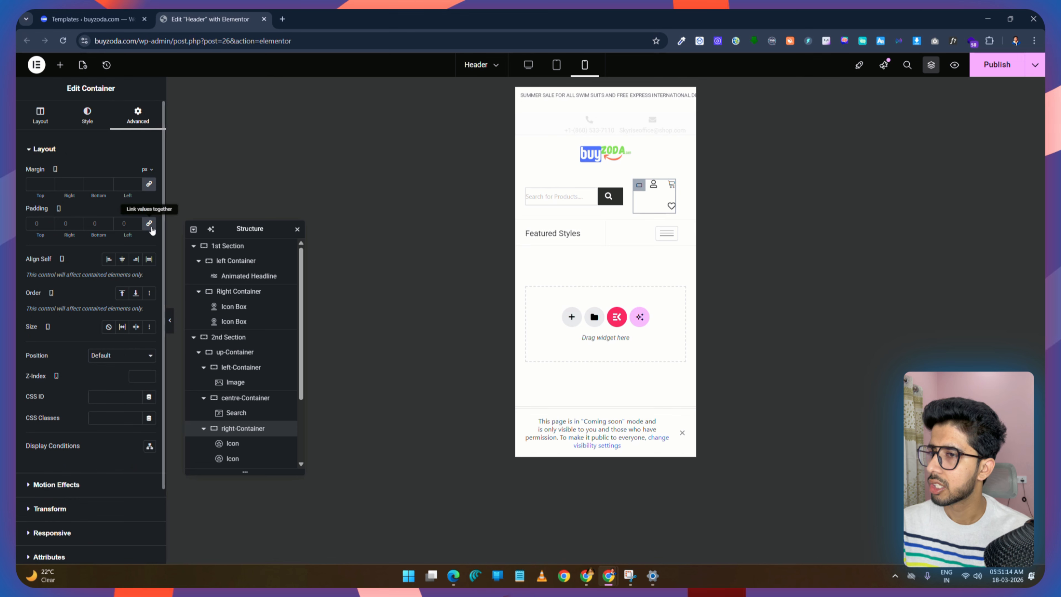
click(40, 115)
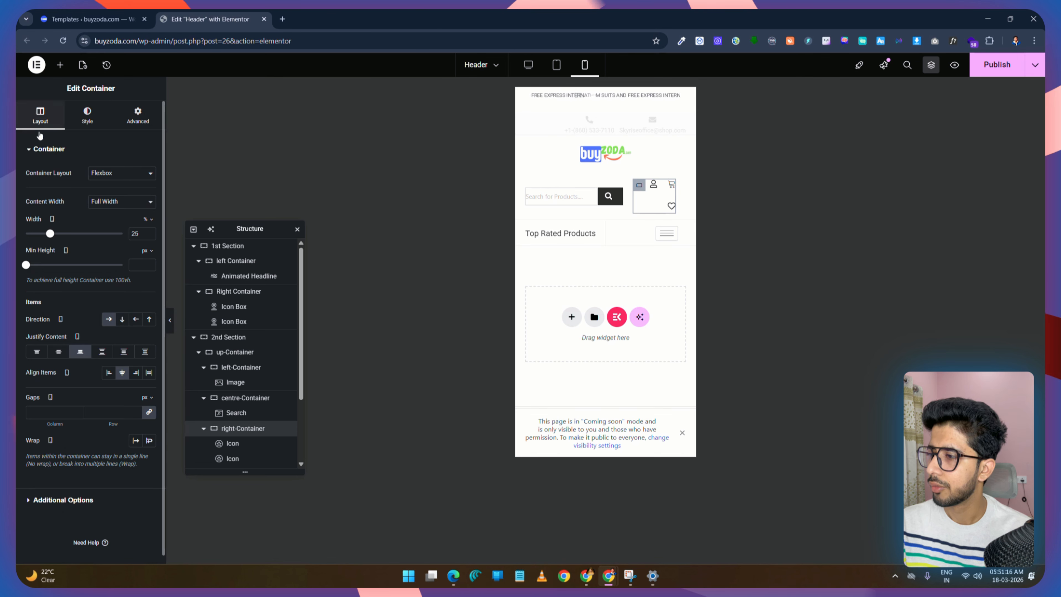
click(150, 416)
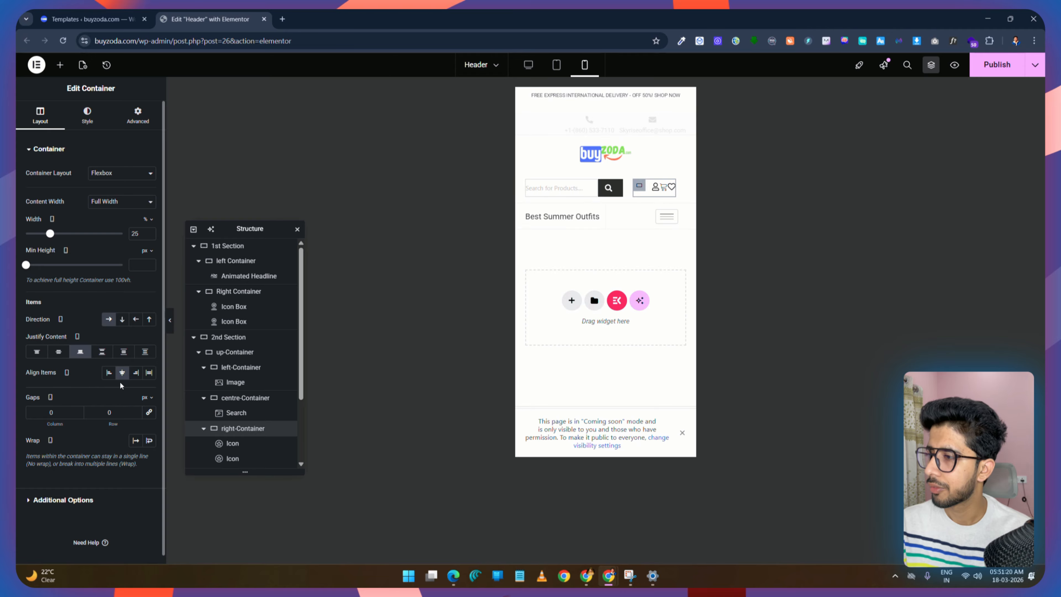
text(1)
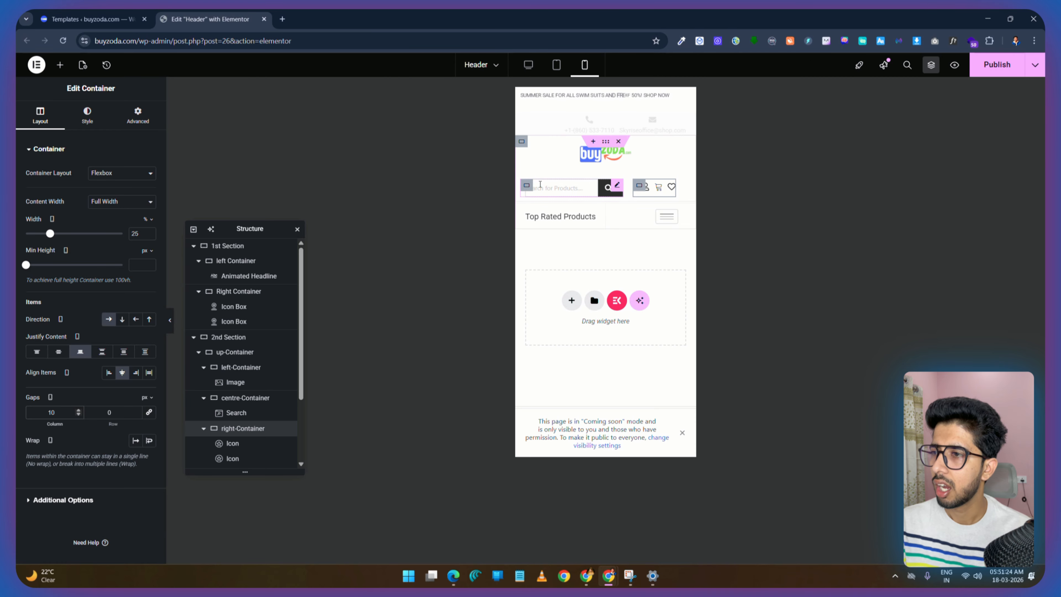
Step: Set the centre-Container's mobile column and row gaps to 0 px and its width to 68%
click(526, 185)
click(143, 233)
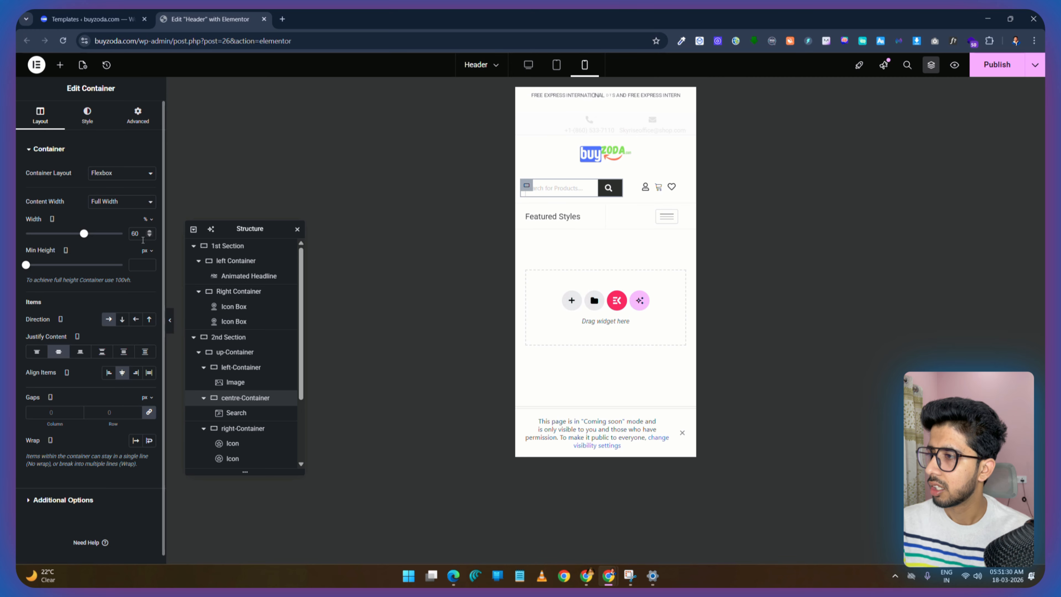
click(144, 121)
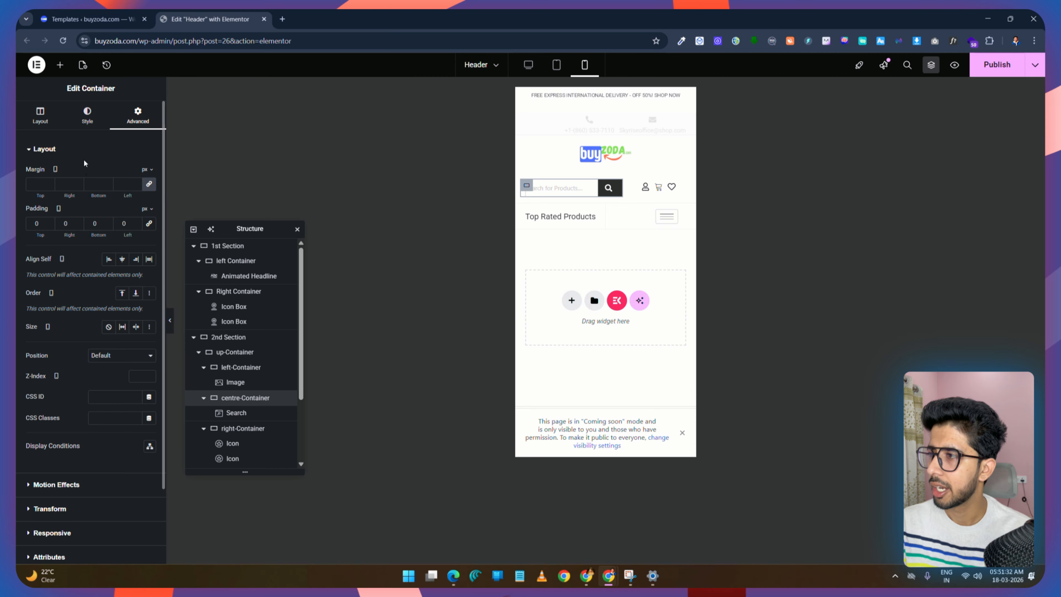
click(49, 115)
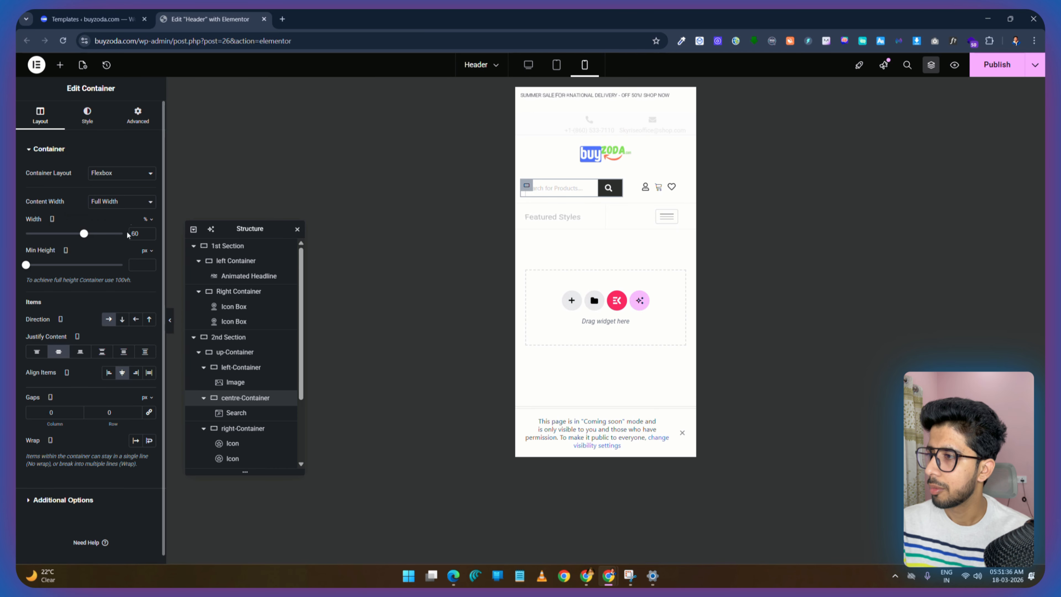
key(Up)
key(Up)
key(Up)
key(Up)
key(Up)
key(Up)
key(Up)
key(Up)
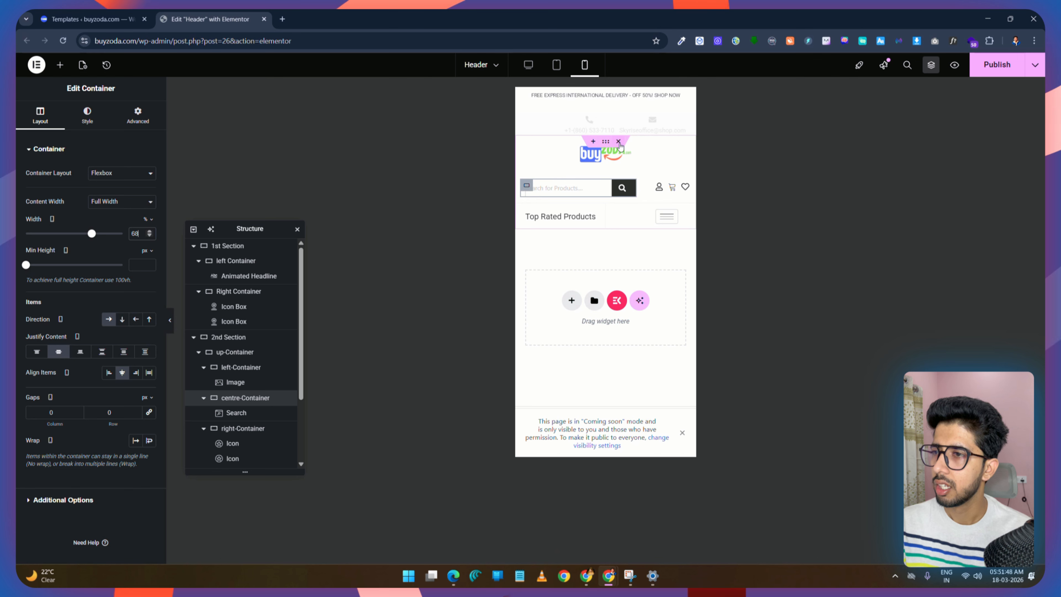
Step: Tidy the Structure tree by collapsing the 1st Section and its containers, leaving the 2nd Section selected and expanded
click(608, 143)
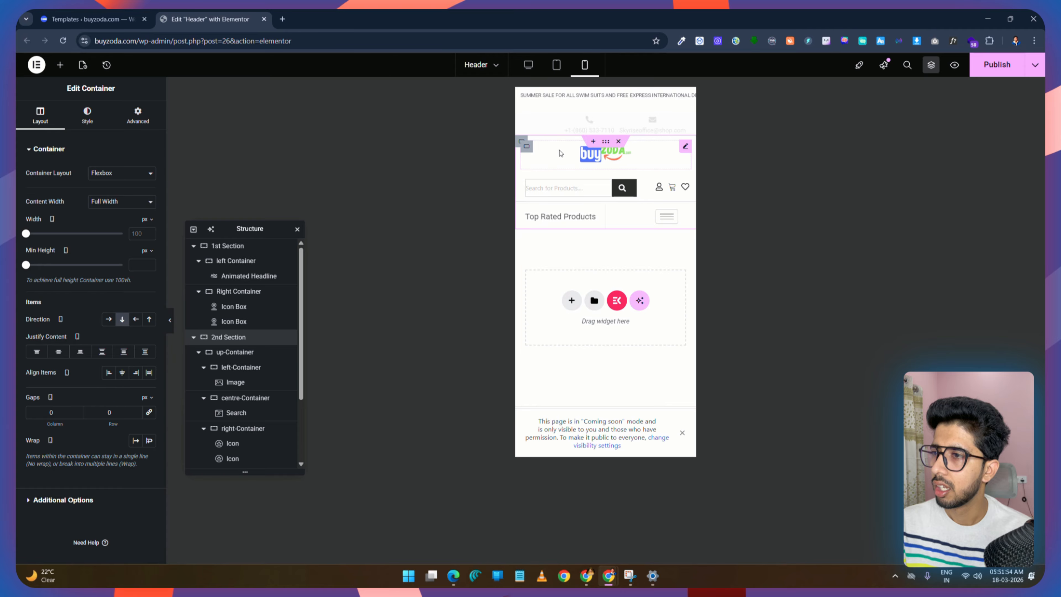
click(193, 337)
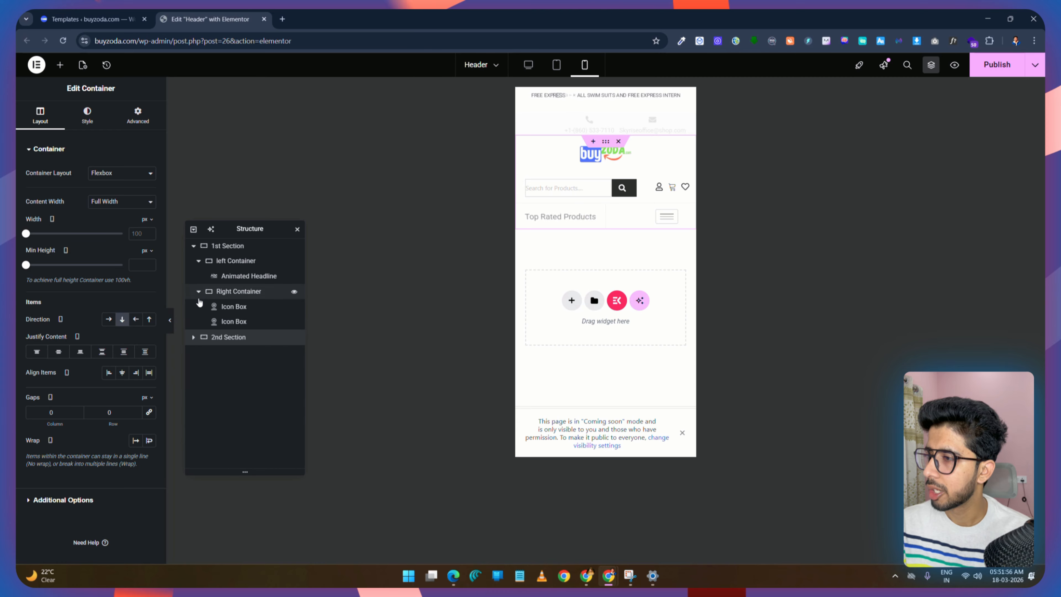
click(198, 290)
click(198, 260)
click(193, 246)
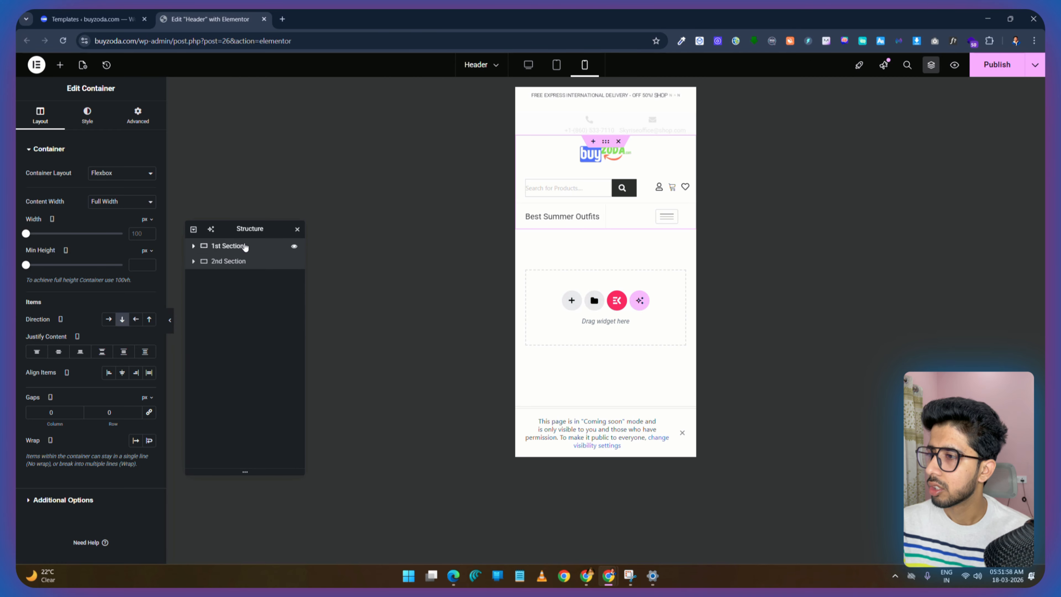
click(244, 246)
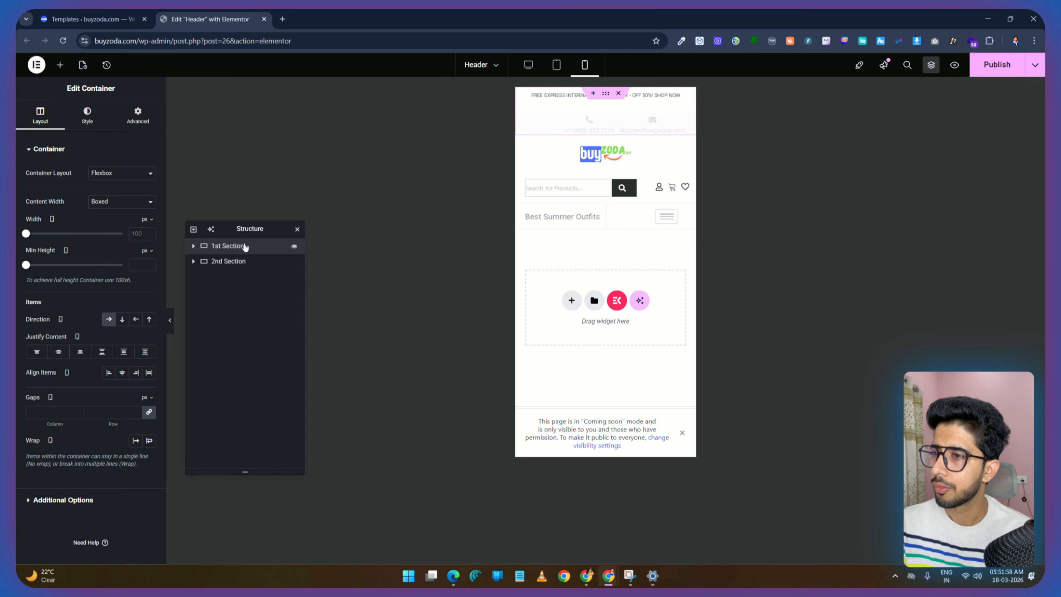
click(230, 262)
click(193, 262)
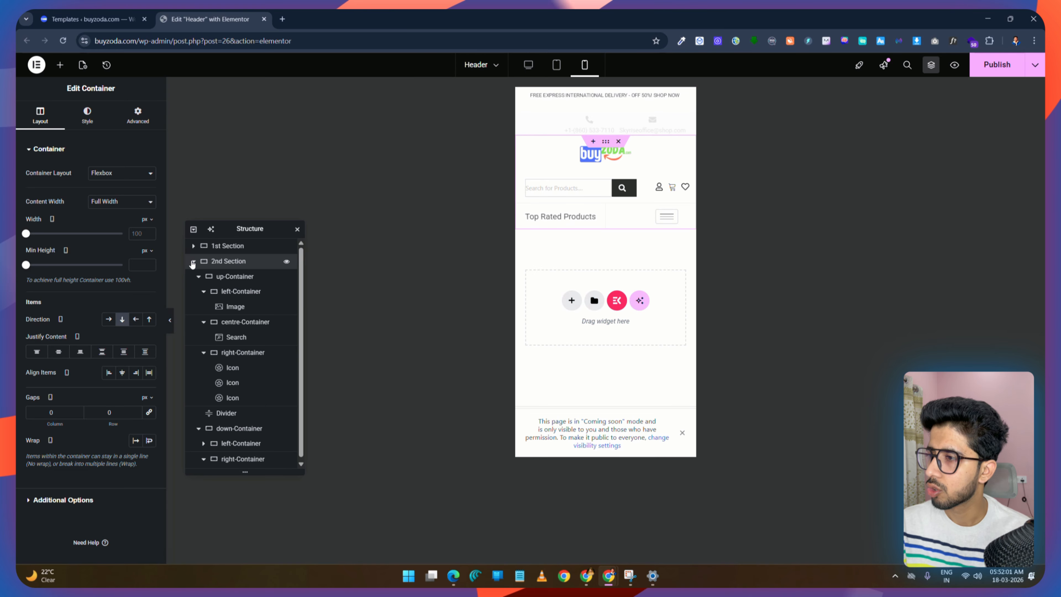
Step: Set the up-Container's mobile column and row gaps to 0 px, then publish and preview the header without the editing controls
click(245, 278)
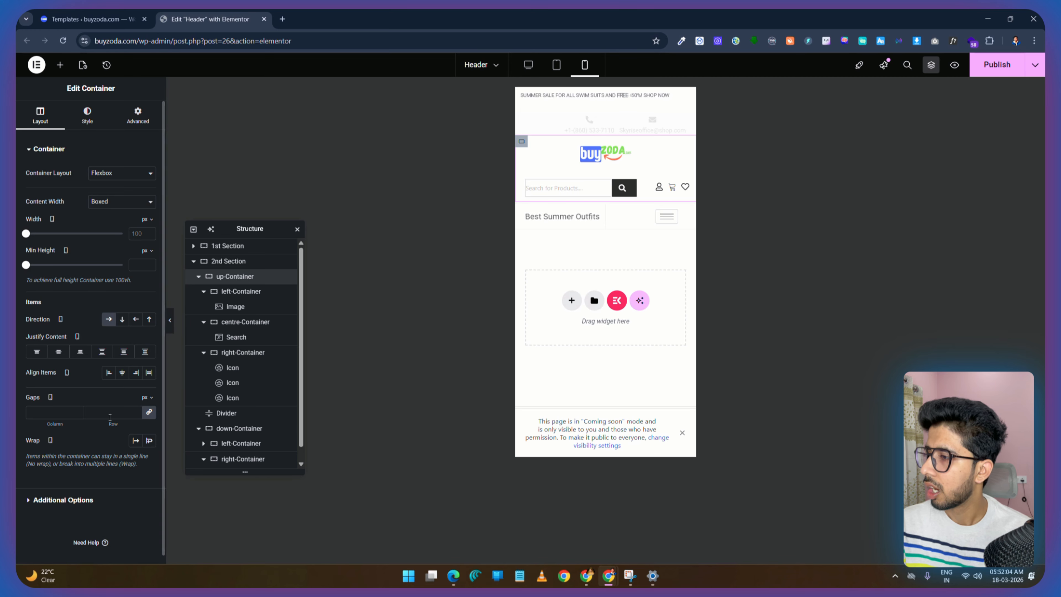
click(149, 413)
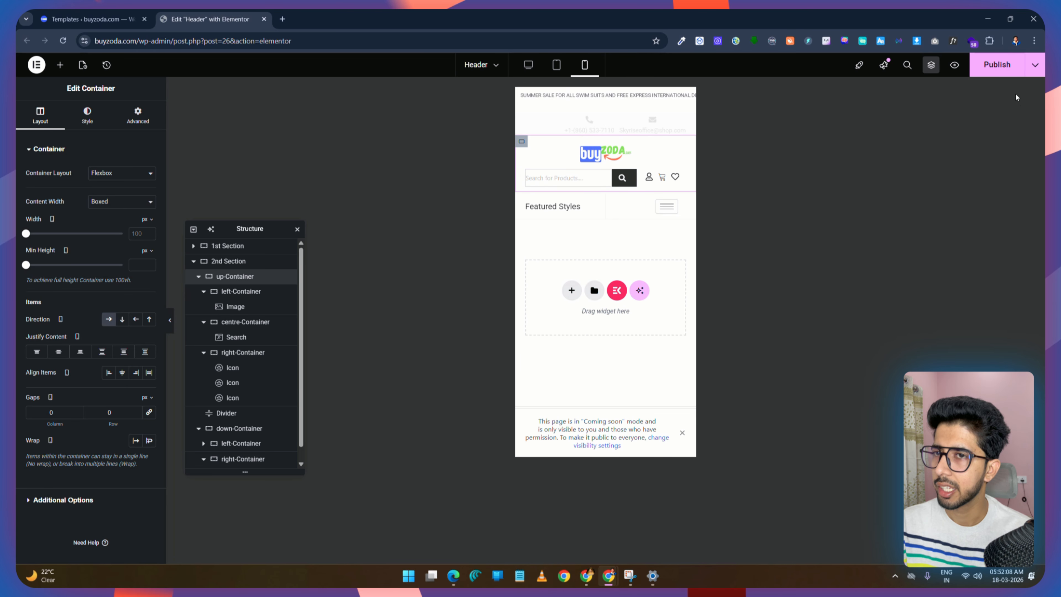
click(998, 70)
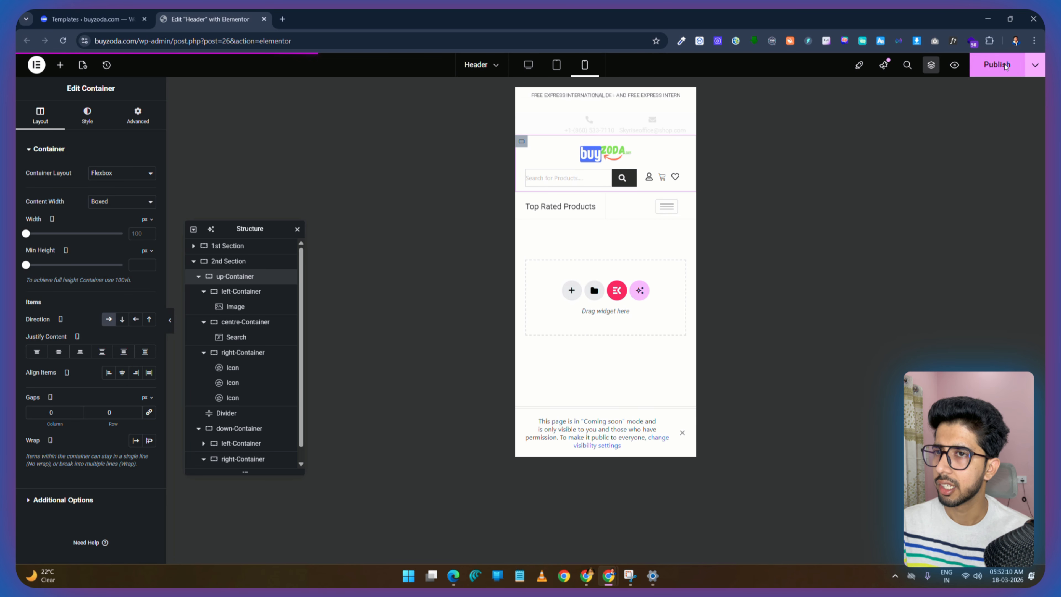
click(169, 326)
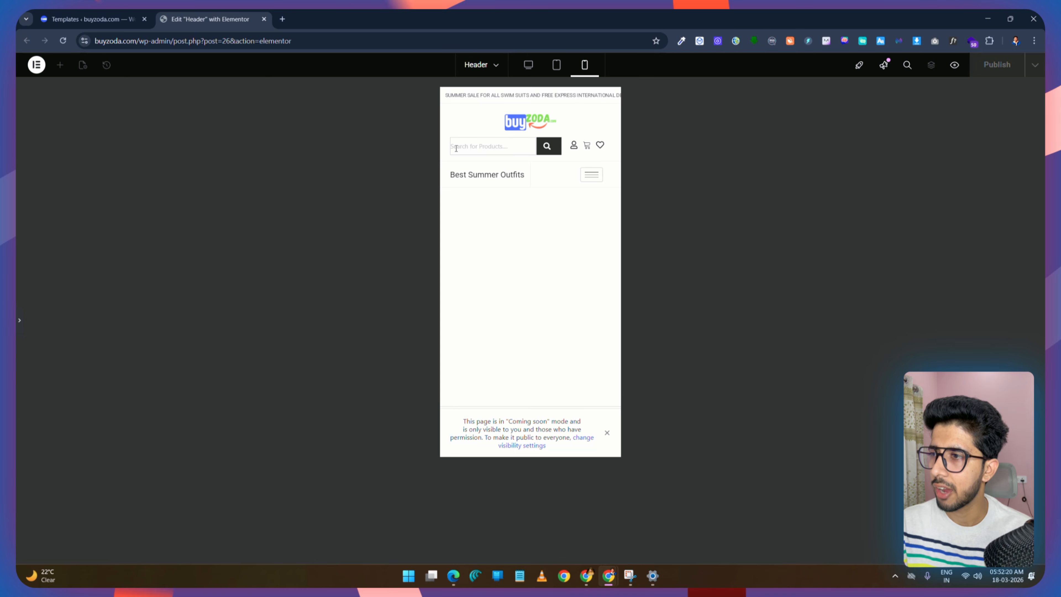
Step: Restore the editing controls and collapse the up-Container's left-Container and centre-Container in the Structure tree
click(21, 323)
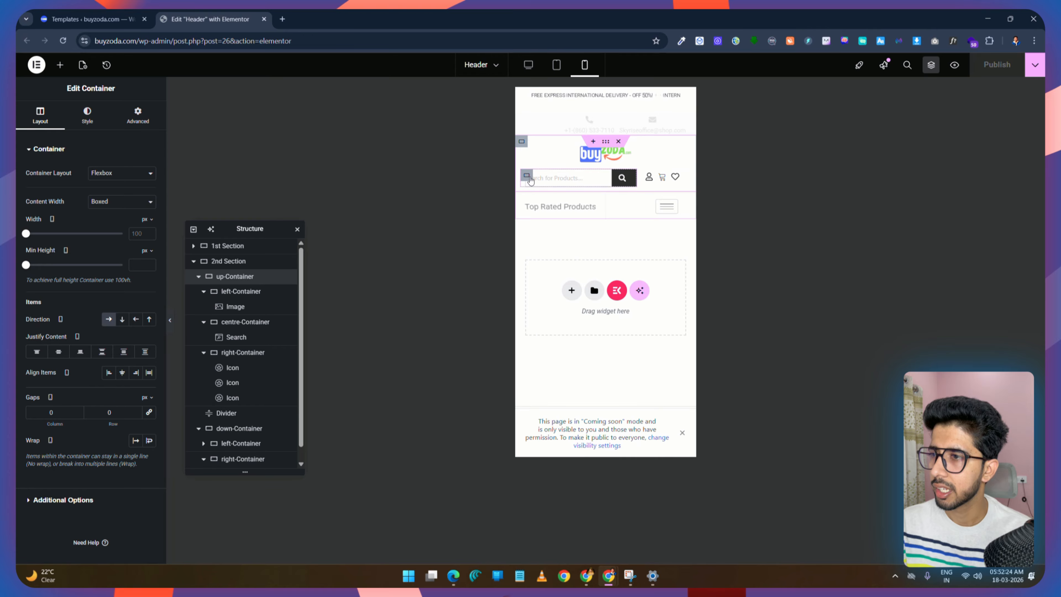
click(226, 324)
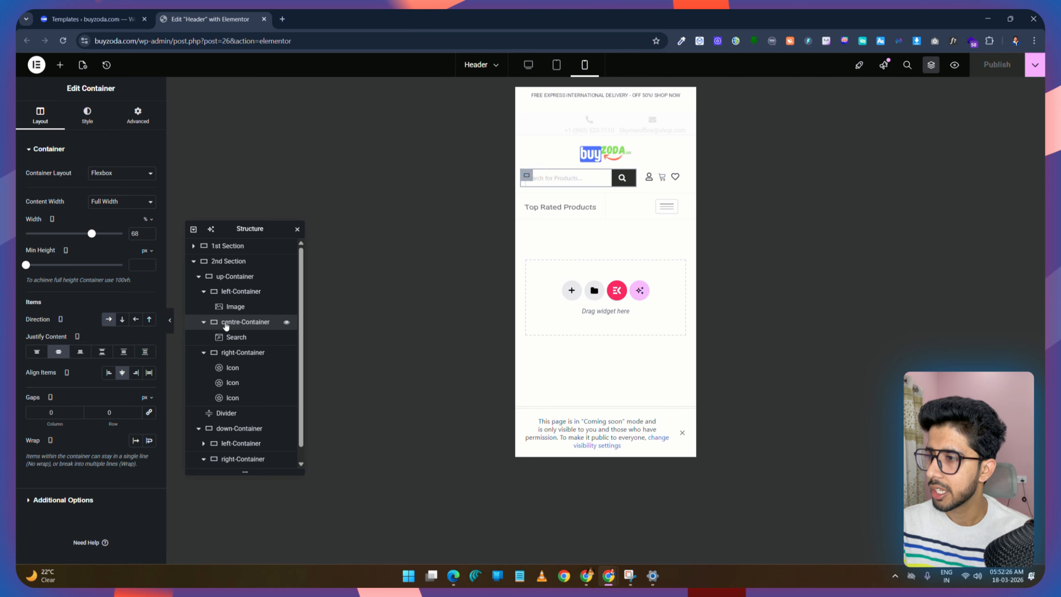
click(204, 323)
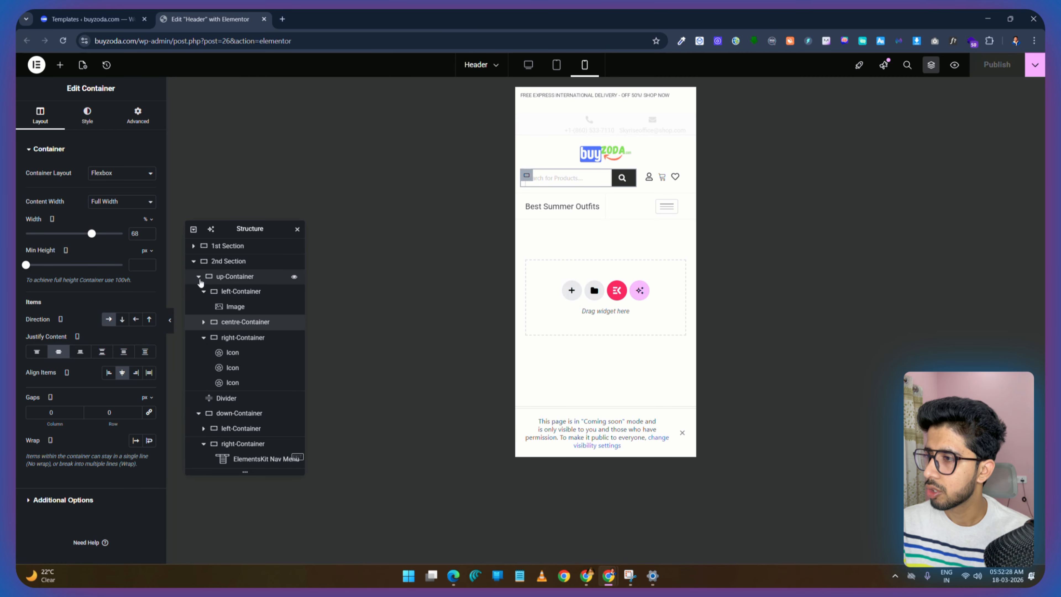
click(199, 277)
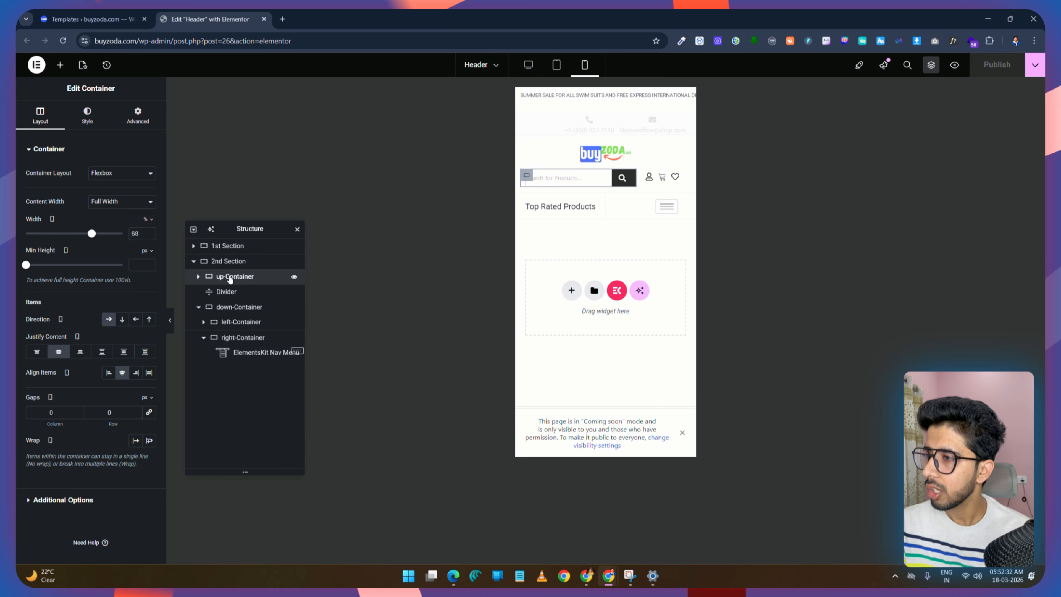
click(199, 277)
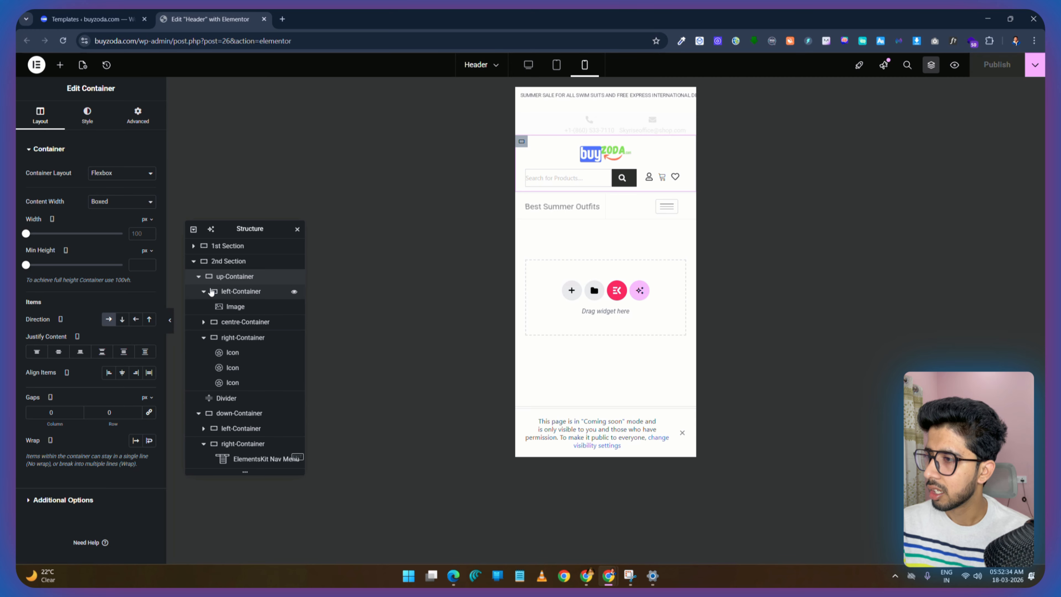
click(204, 293)
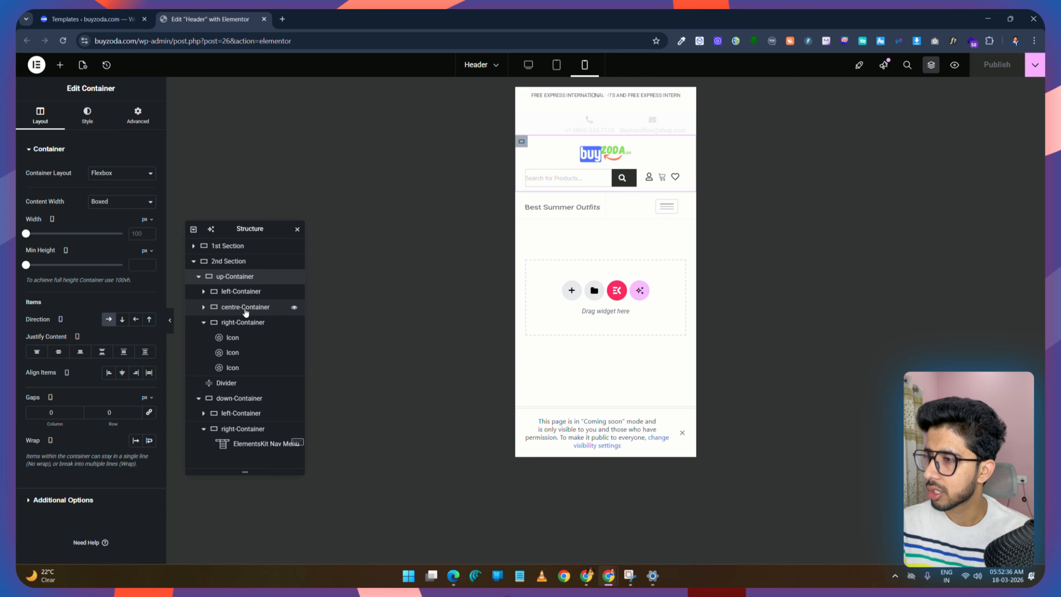
Step: Set the mobile padding of the centre-Container and its Search widget to 0 px on all sides
click(245, 310)
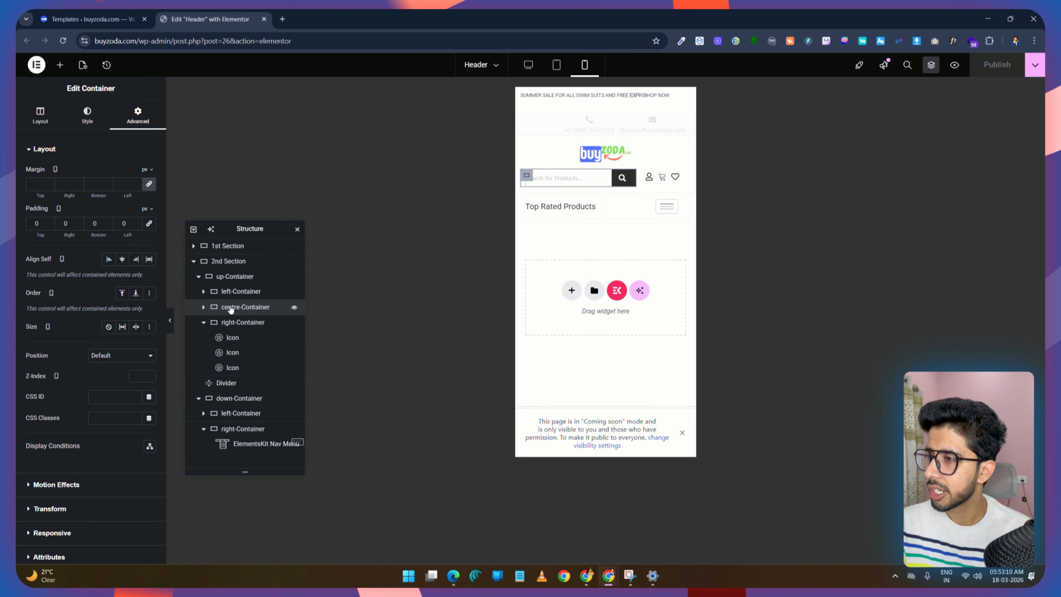
click(204, 308)
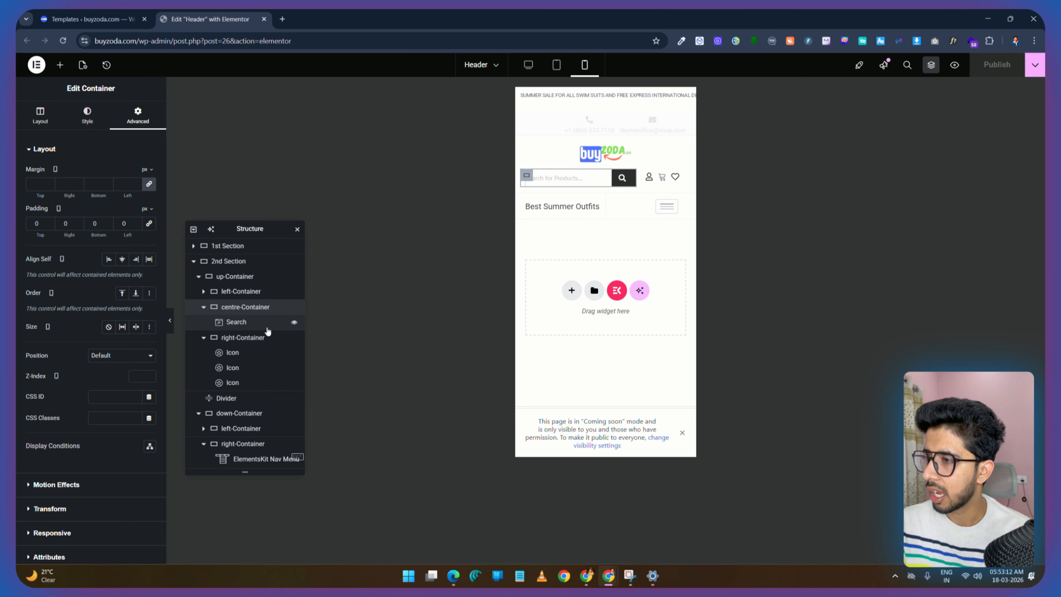
click(237, 323)
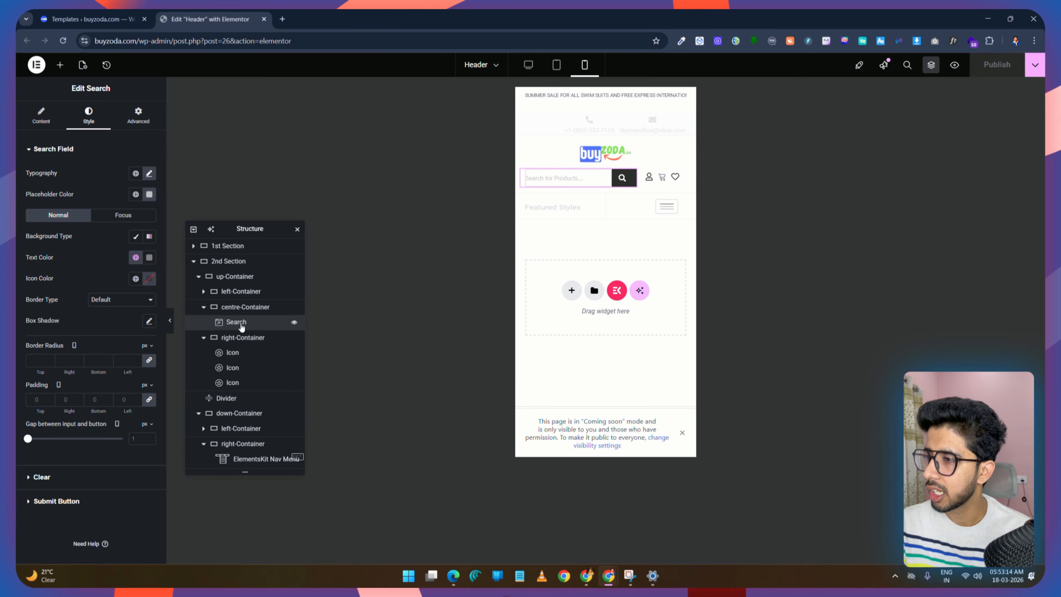
click(138, 115)
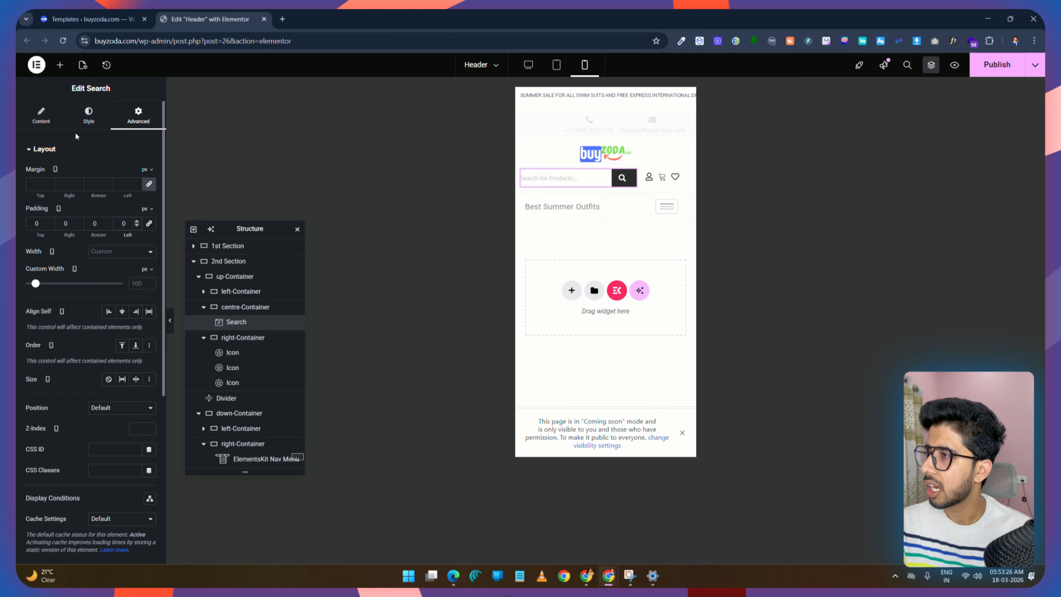
Step: Set the Search field's mobile padding to 10 px on the left side and 0 px on the others
click(89, 114)
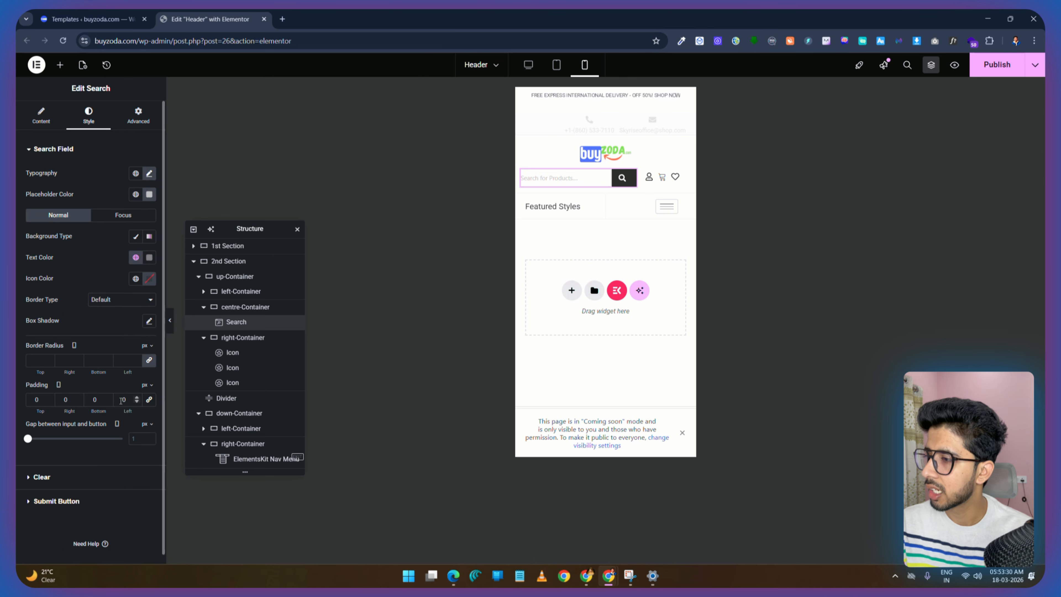
text(1)
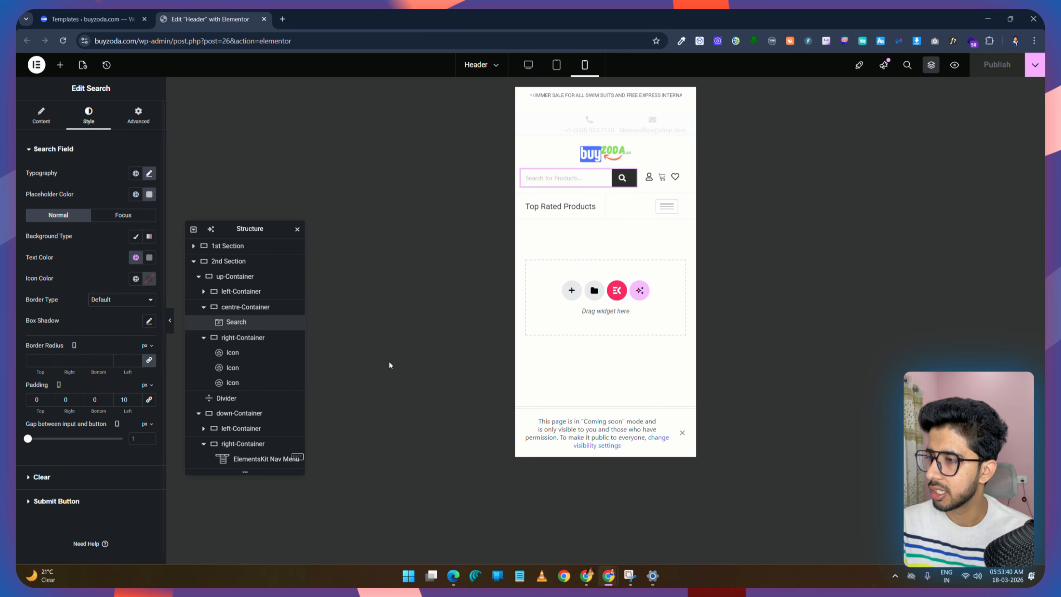
click(138, 116)
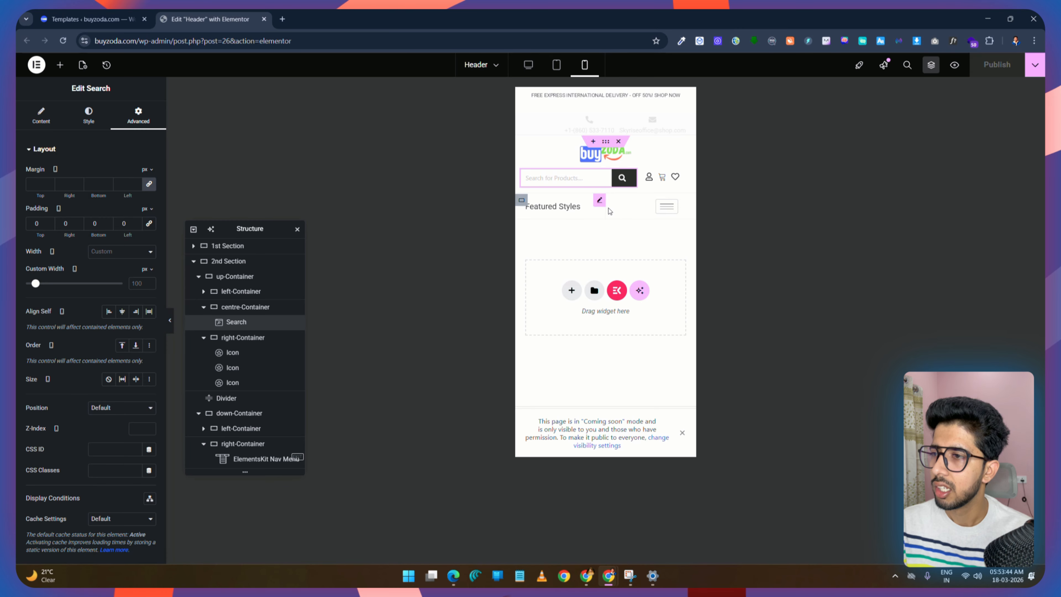
click(169, 320)
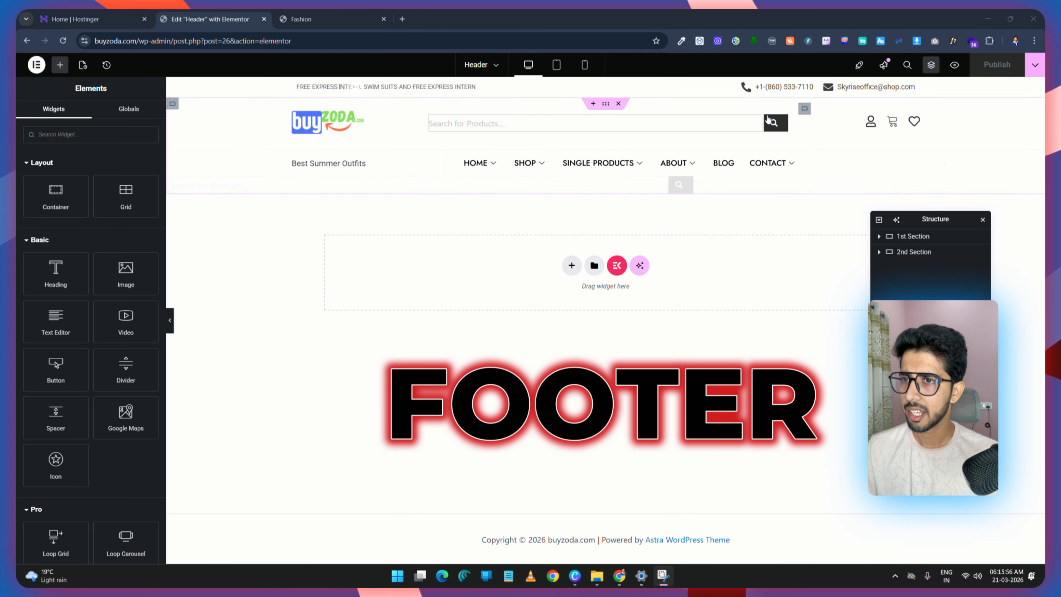
Step: Exit to WordPress, open the ElementsKit Header Footer templates list and dismiss its discount and review notices
click(33, 71)
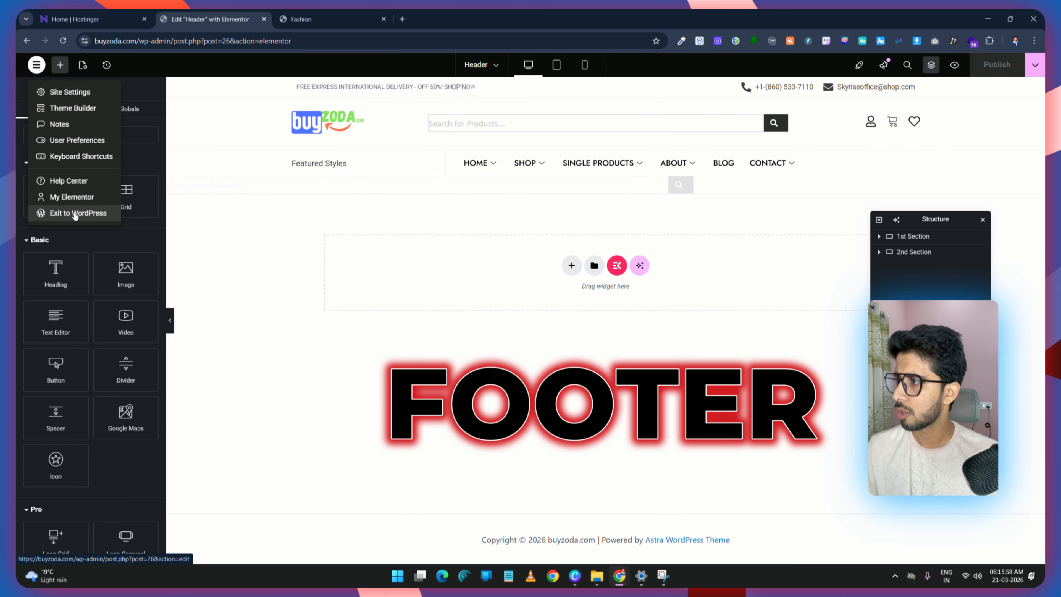
click(71, 211)
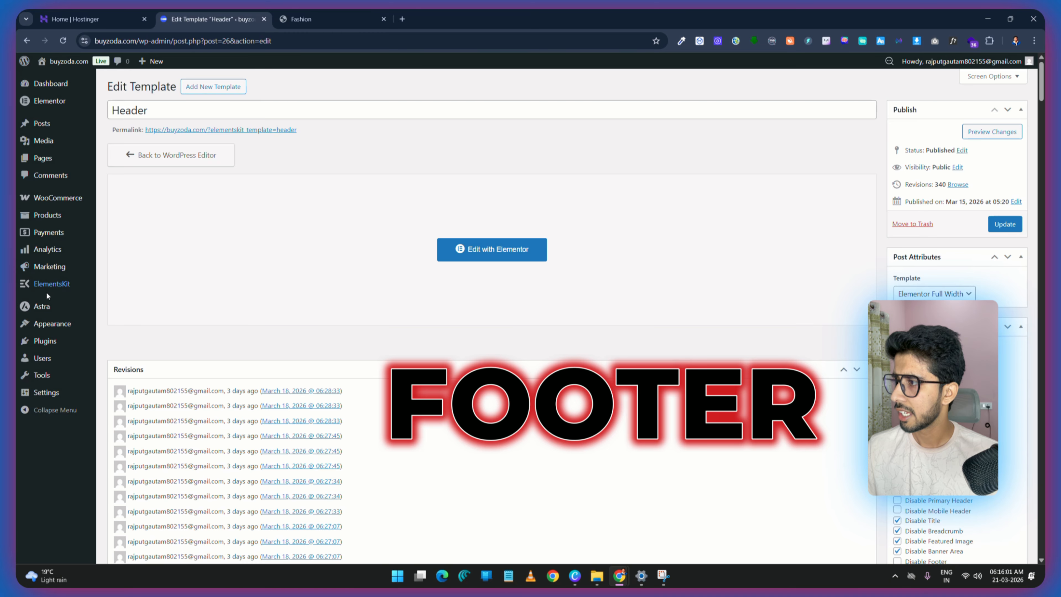
mouse_move(52, 284)
click(138, 302)
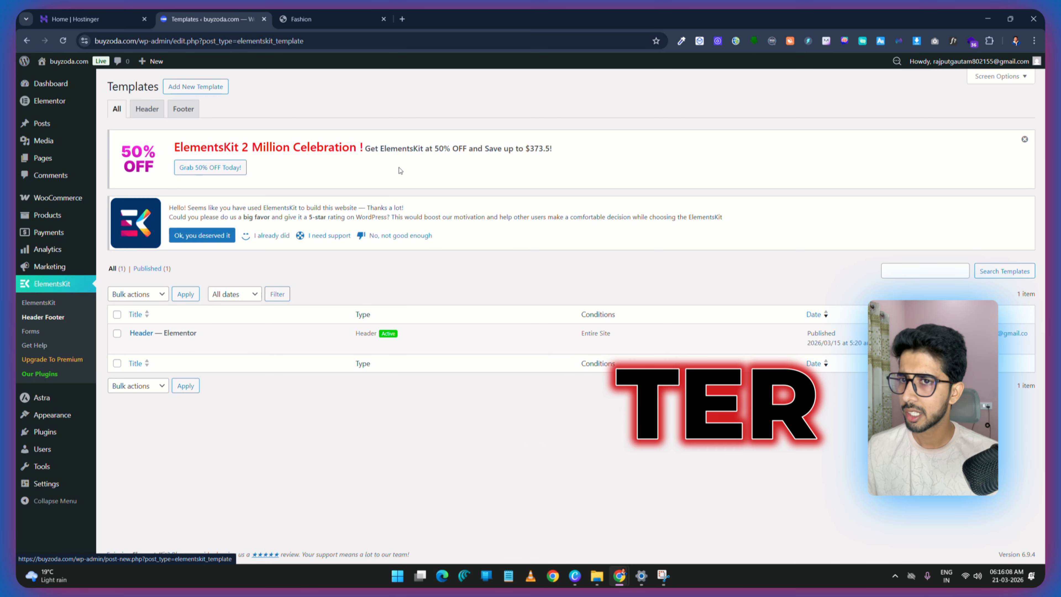
click(1025, 140)
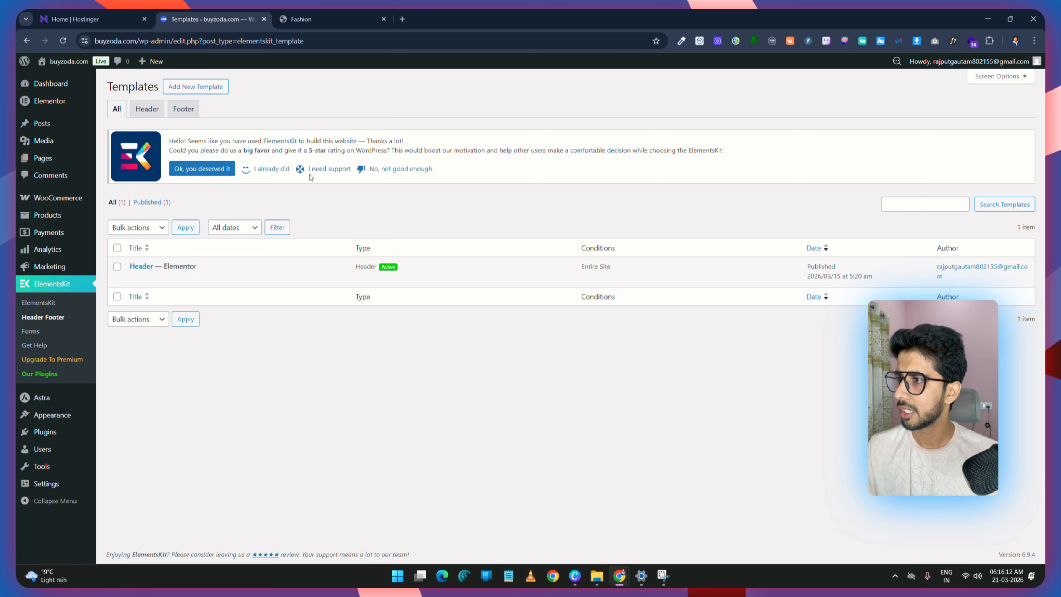
click(408, 170)
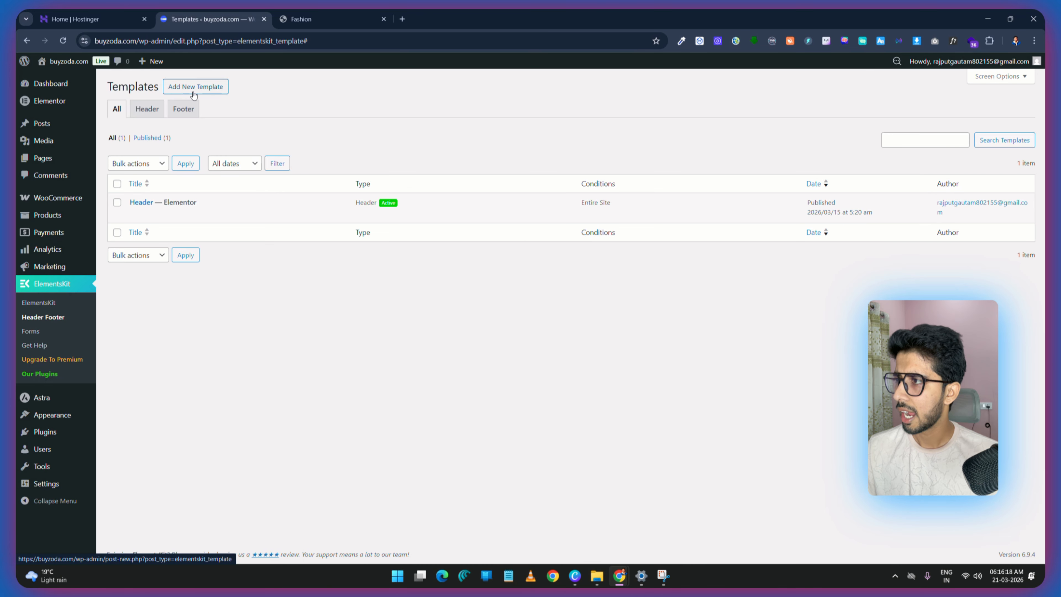
Step: Create an active template titled Footer with type Footer for the Entire Site, and open its content for editing
click(197, 88)
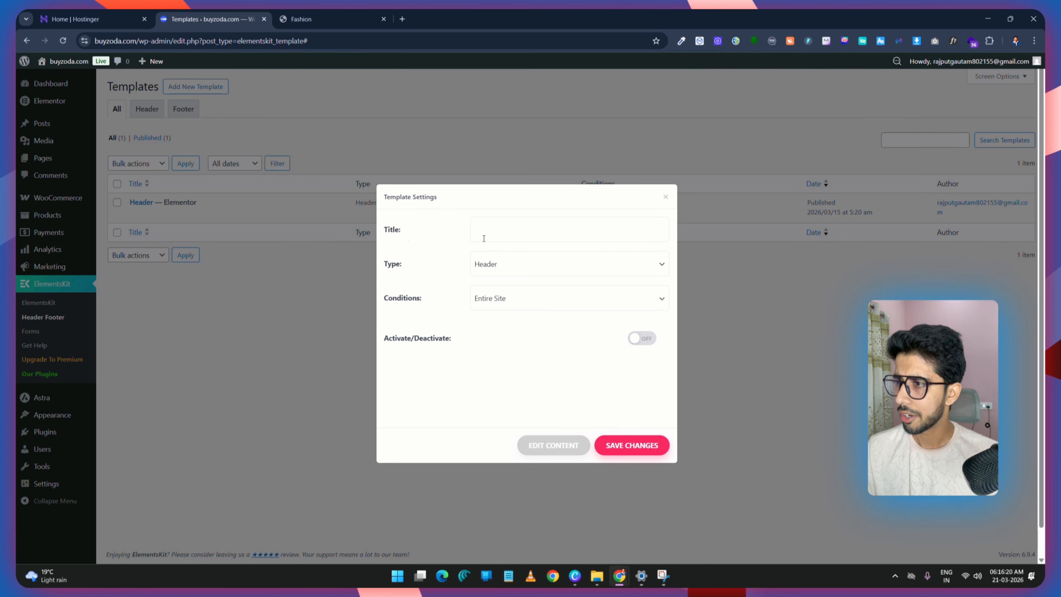
text(Footer)
click(543, 263)
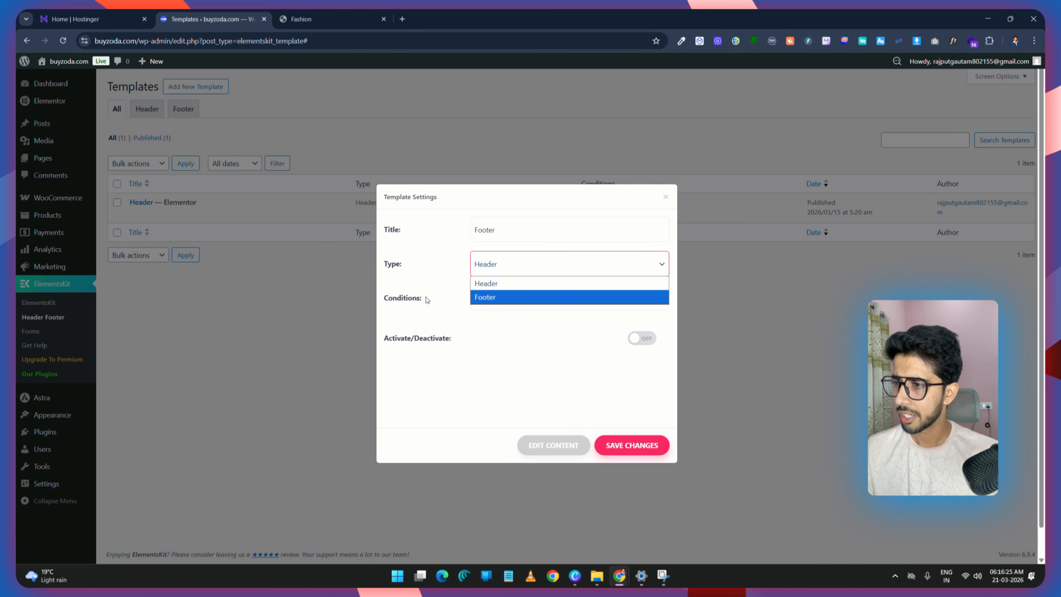
click(518, 298)
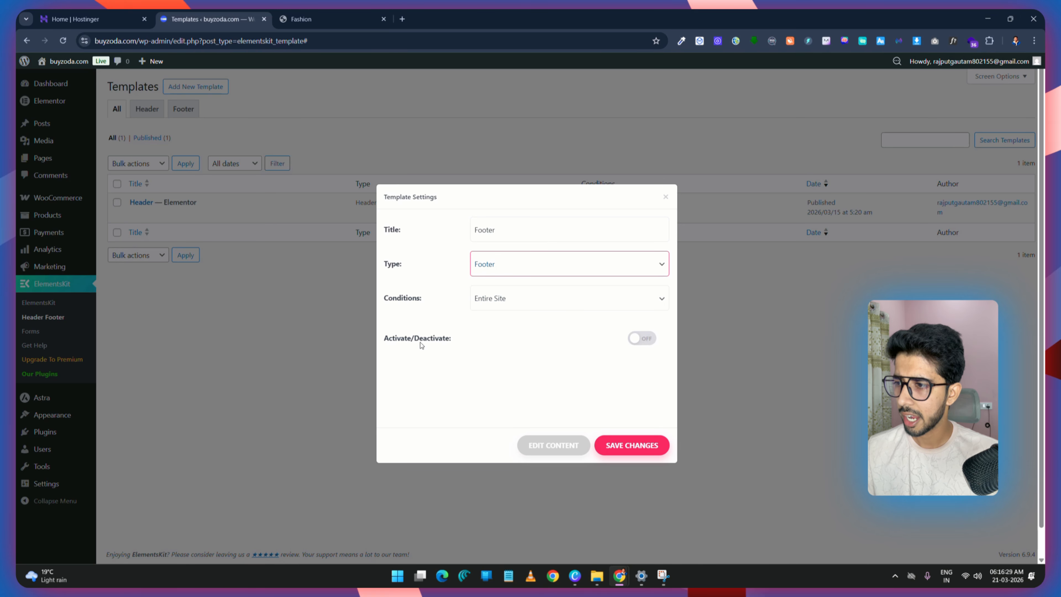
click(647, 340)
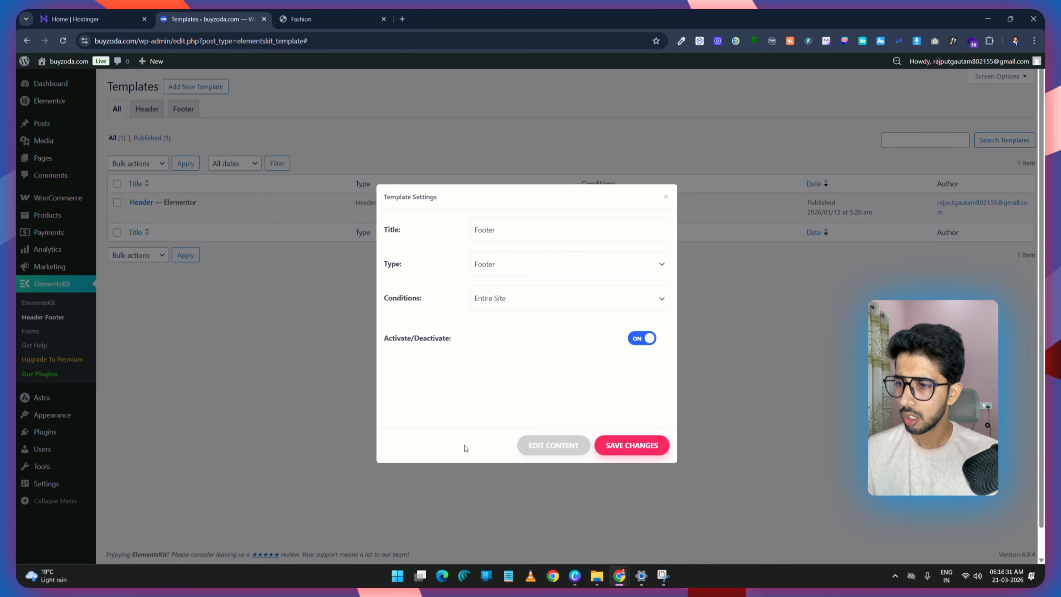
click(553, 446)
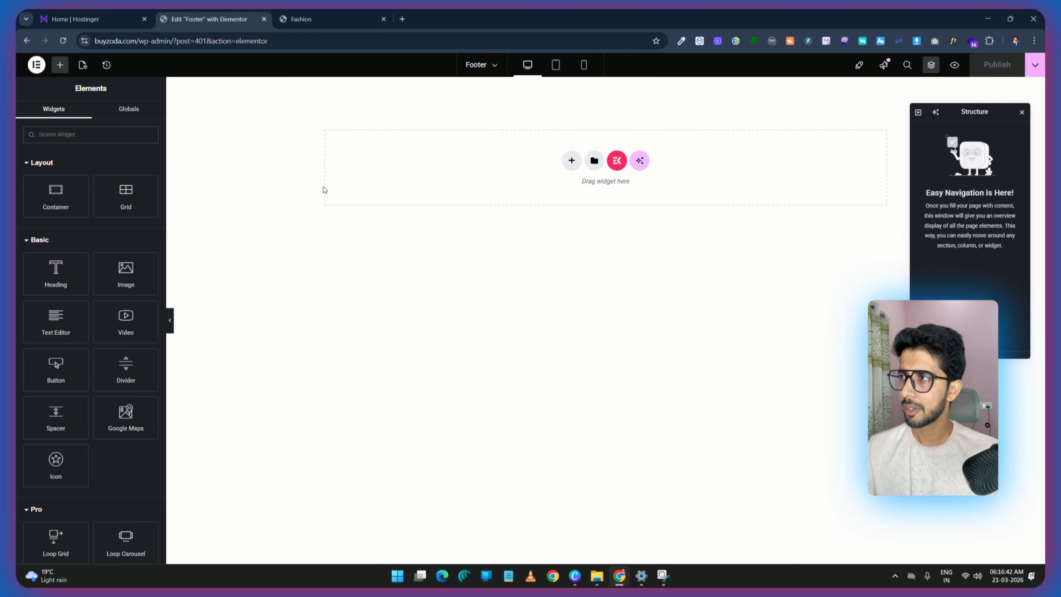
Step: Check the Fashion demo's footer for reference, then add a row-direction Flexbox container to the Footer template and widen its boxed content
click(330, 18)
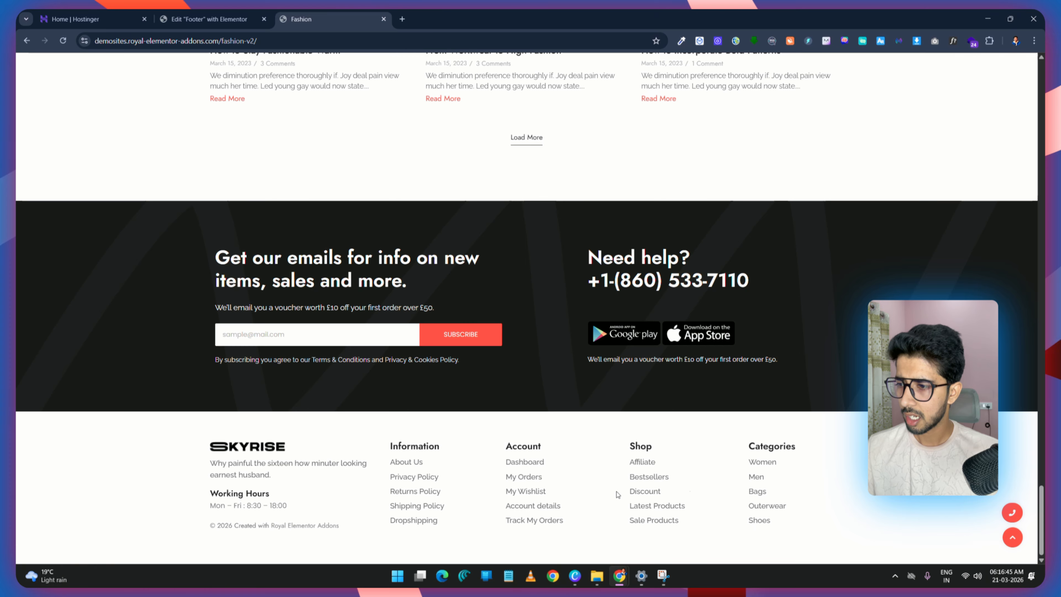
click(208, 19)
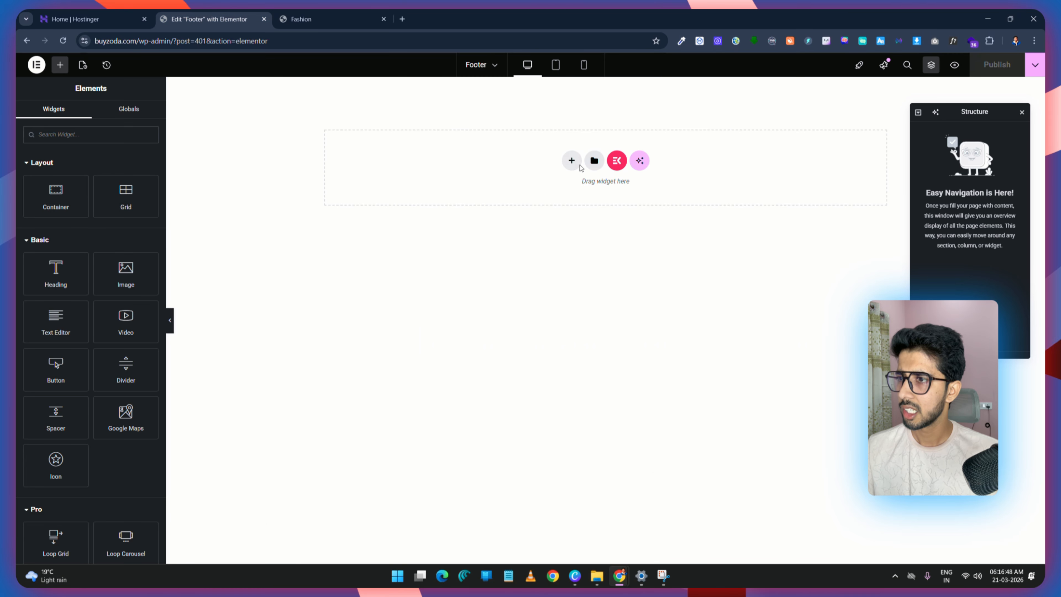
click(571, 161)
click(567, 200)
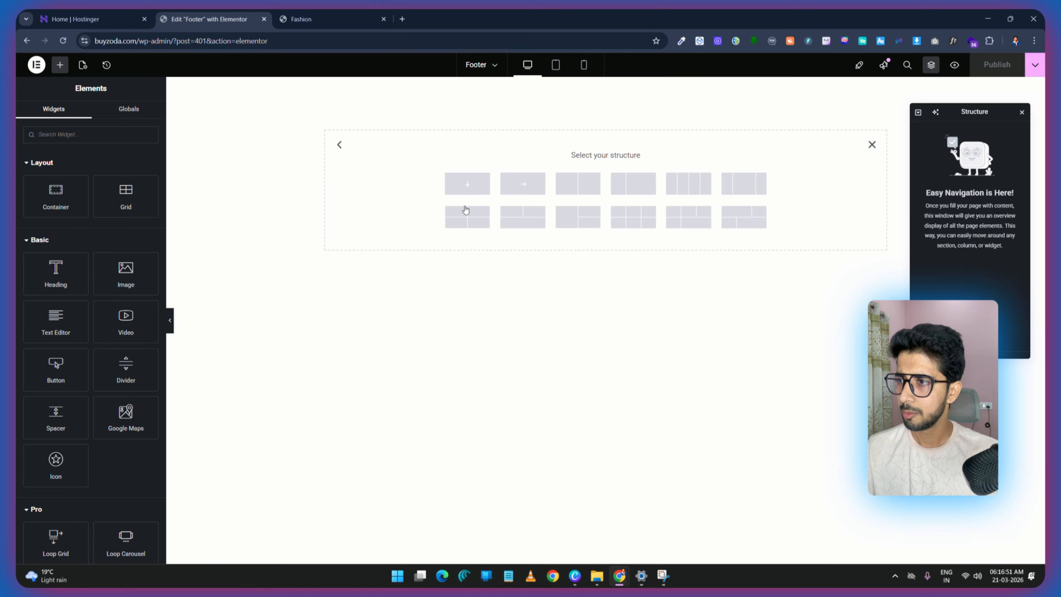
click(522, 192)
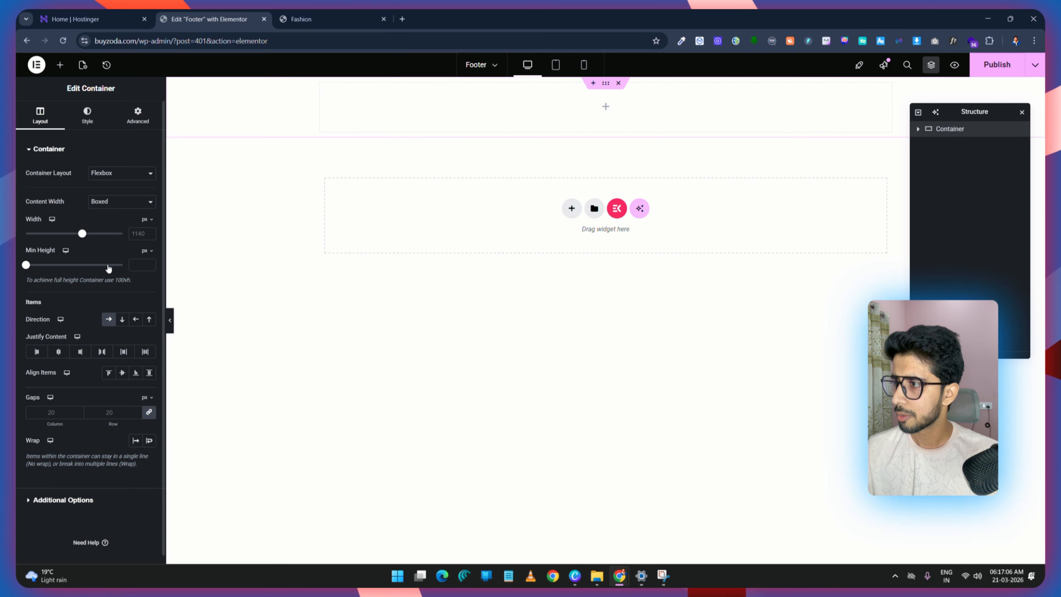
click(135, 234)
text(1)
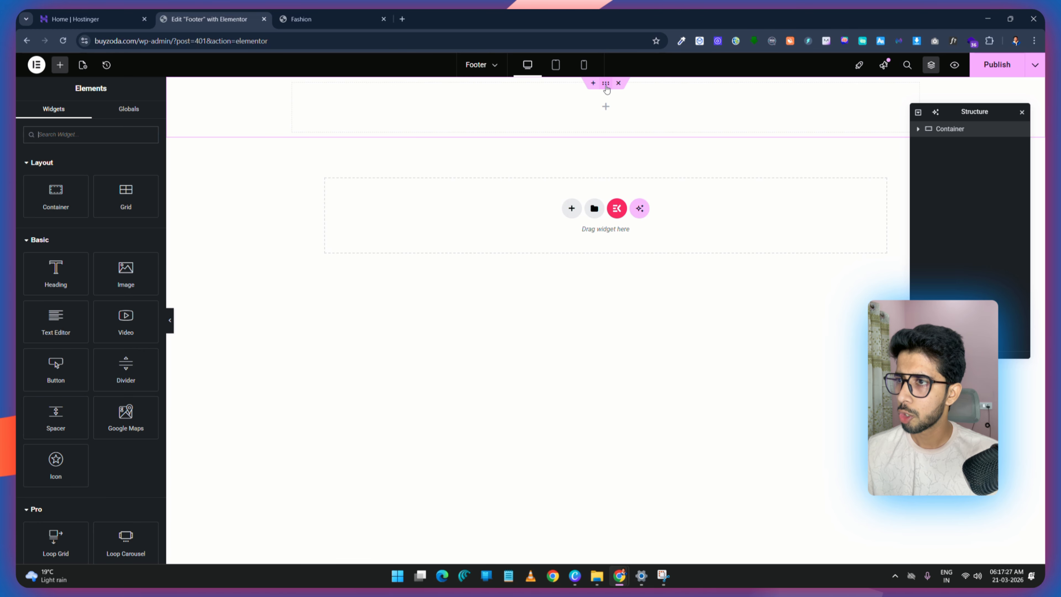
Step: Convert the footer container to a grid layout with 5 columns and 1 row
click(606, 85)
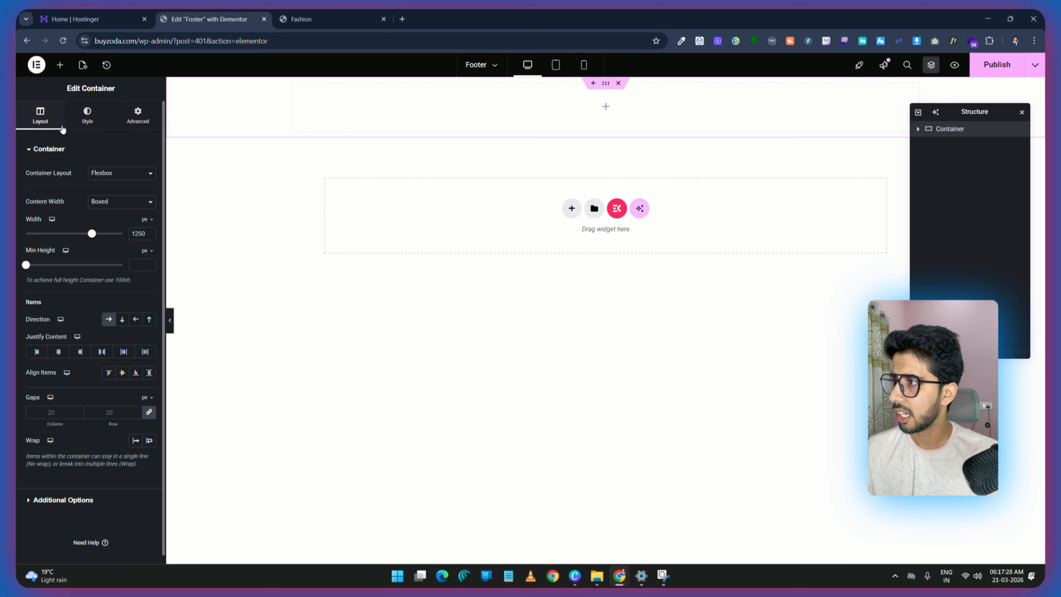
click(126, 174)
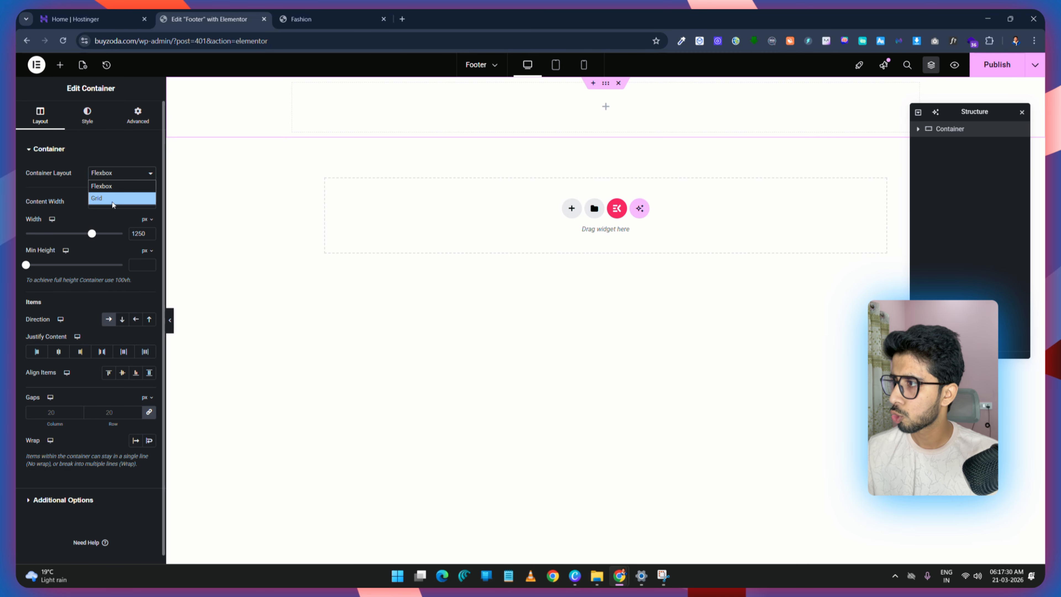
click(111, 200)
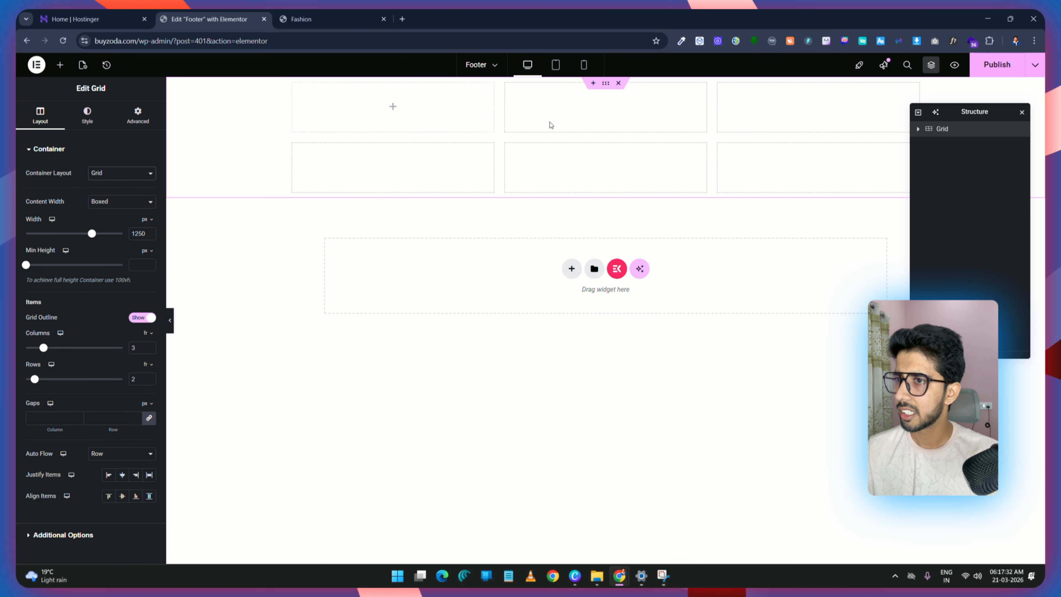
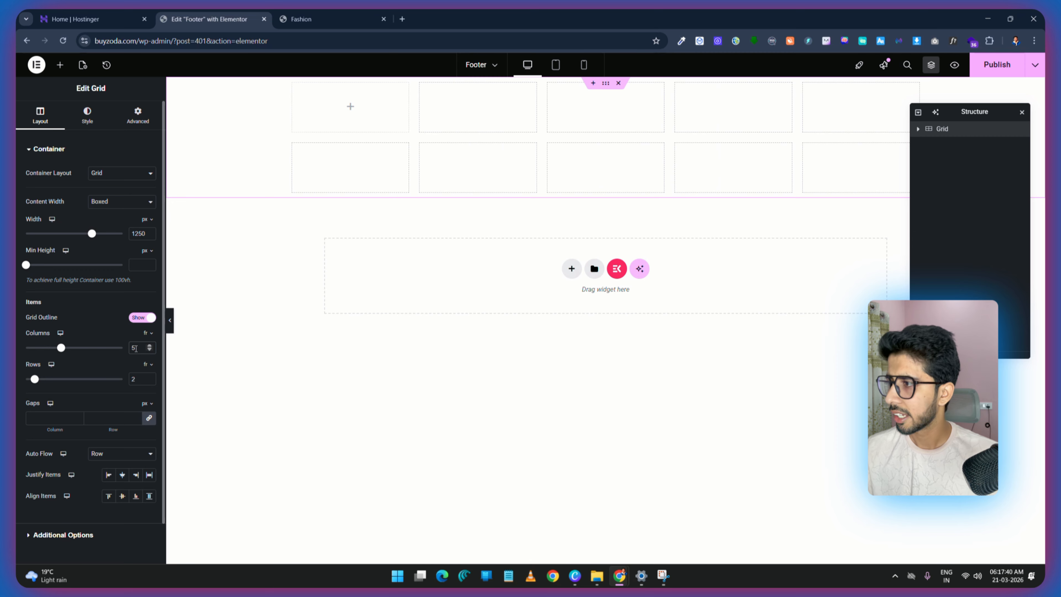
click(138, 380)
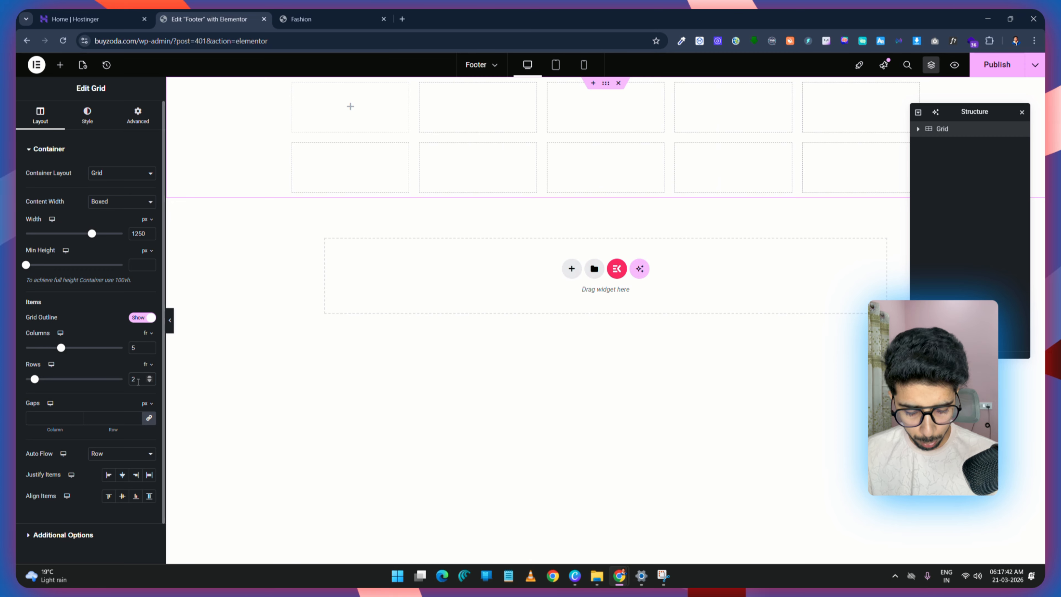
key(BackSpace)
text(1)
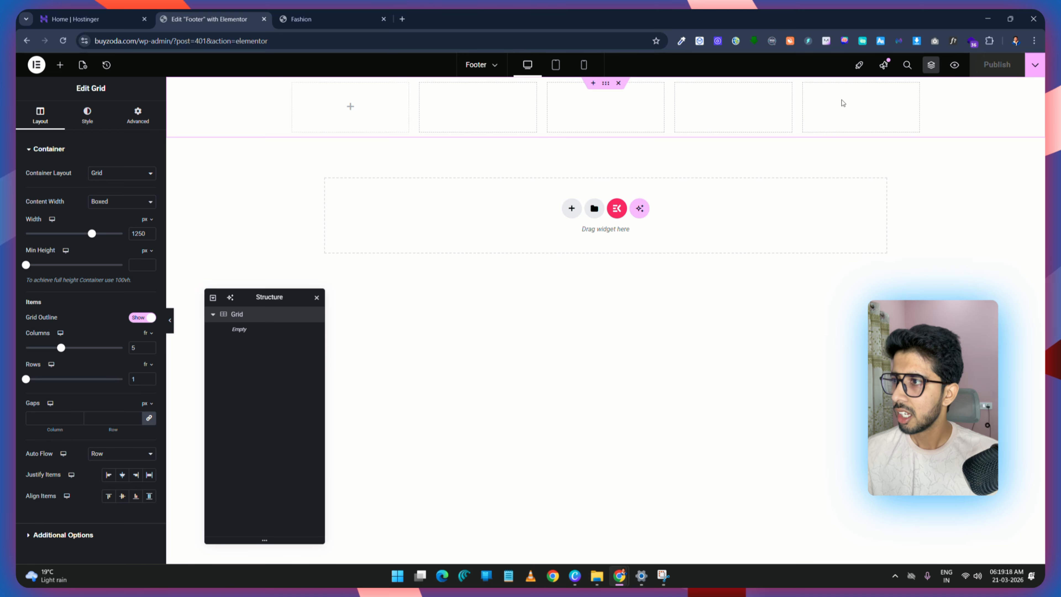
Step: Add a container to each of the five cells of the footer grid
click(61, 65)
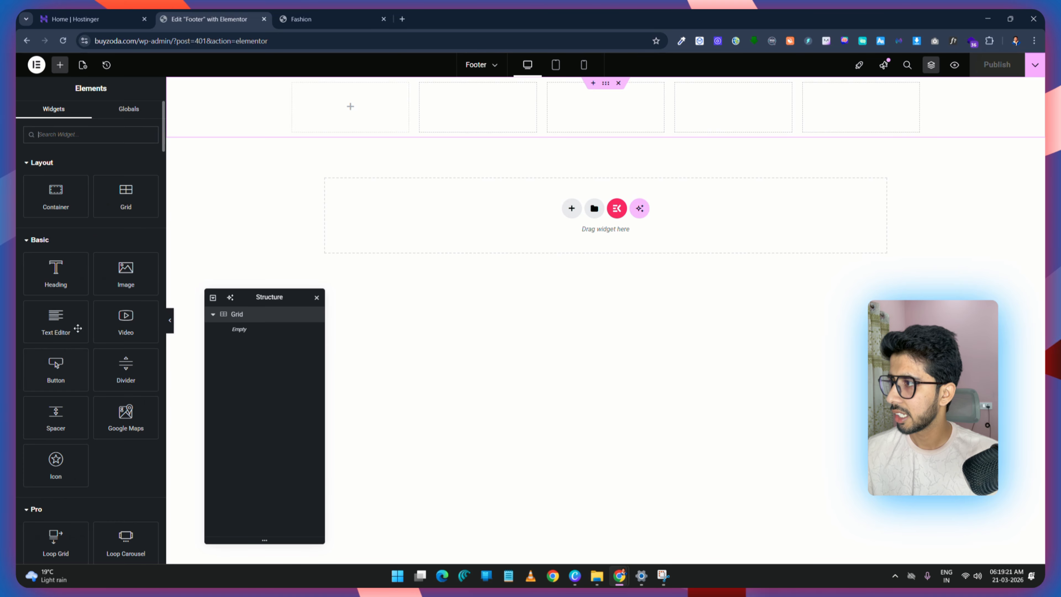
drag(51, 201, 342, 115)
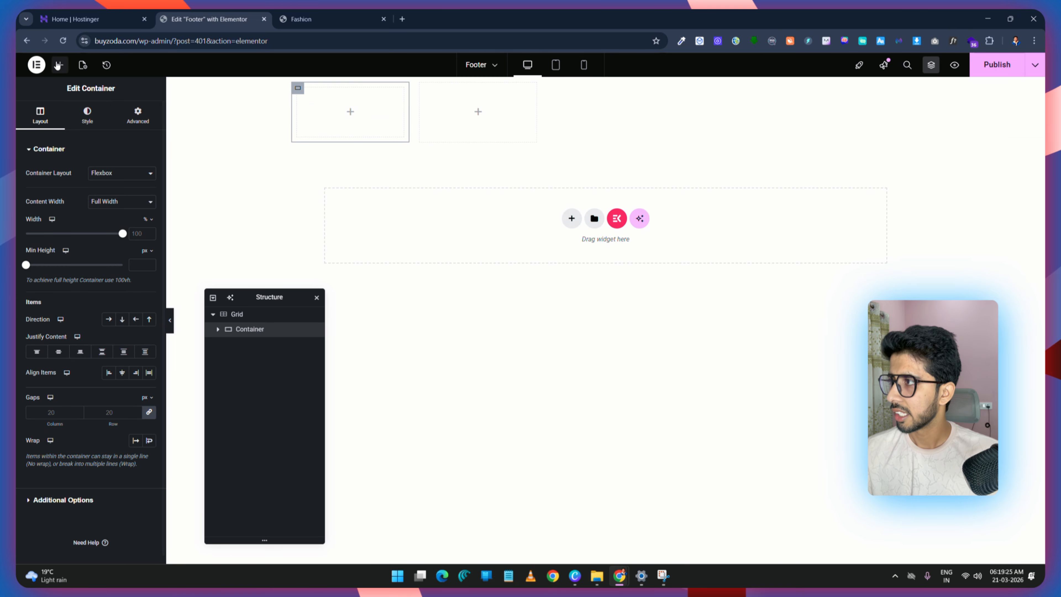
click(59, 64)
drag(52, 192, 485, 117)
drag(54, 199, 734, 115)
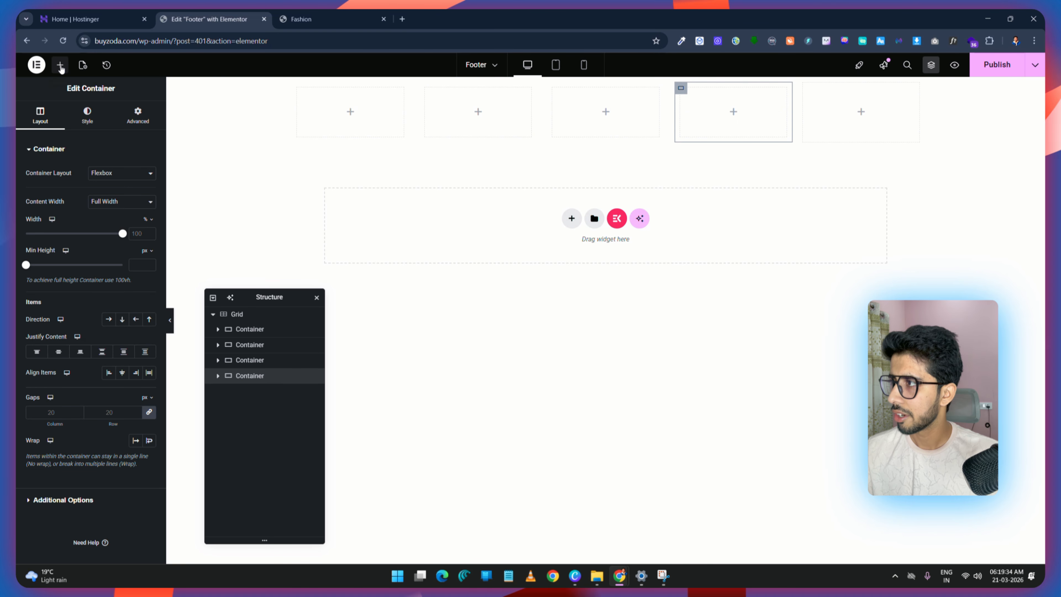
click(60, 67)
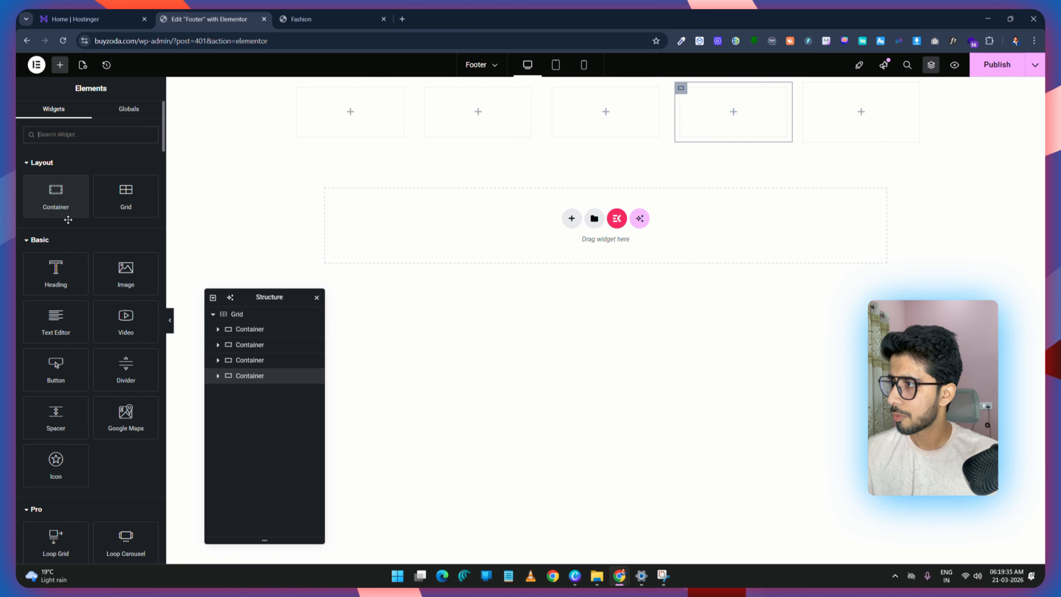
drag(55, 191, 860, 111)
Step: Add an Image widget to the first grid container and fill it with Logo-final.png from the media library
click(63, 67)
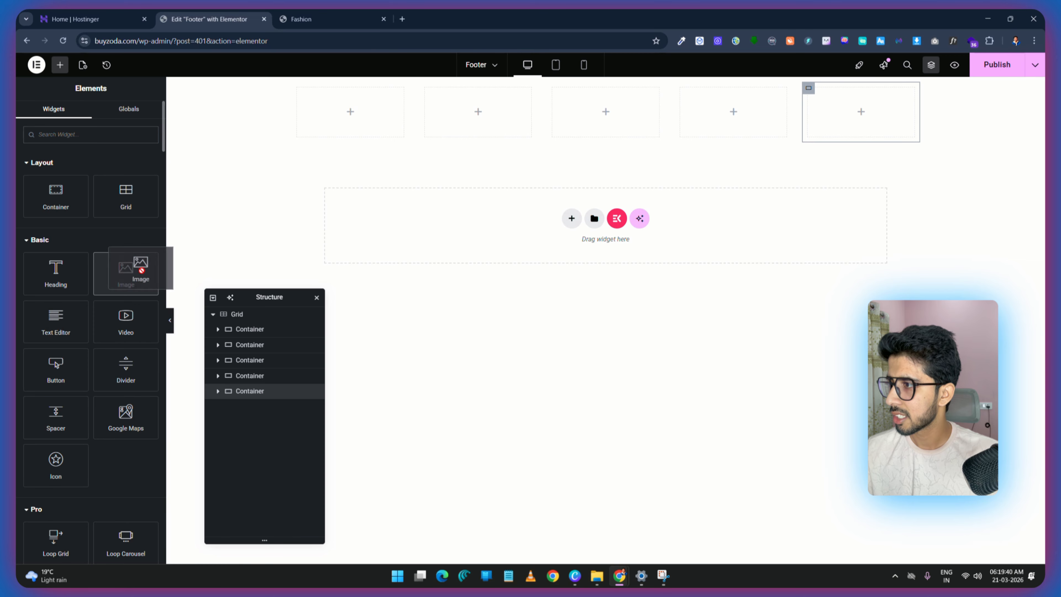
drag(138, 270, 348, 112)
click(119, 248)
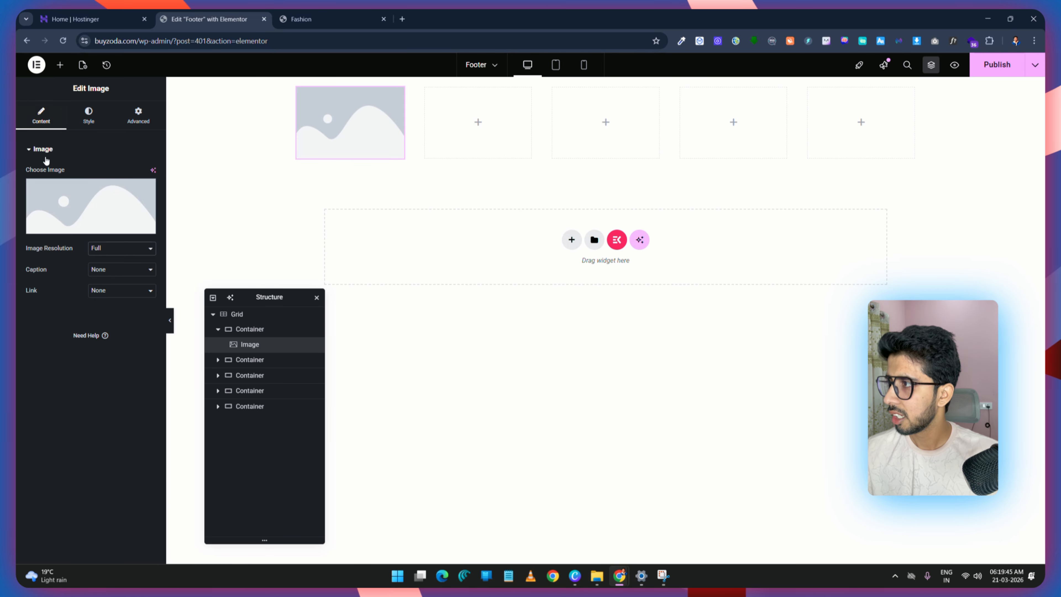
click(66, 229)
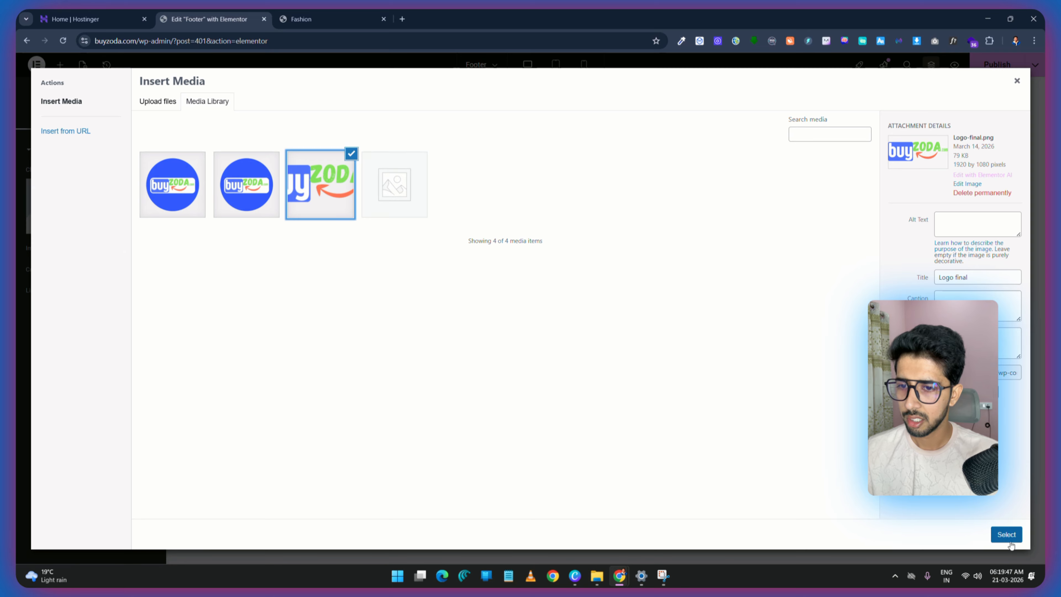
click(1009, 541)
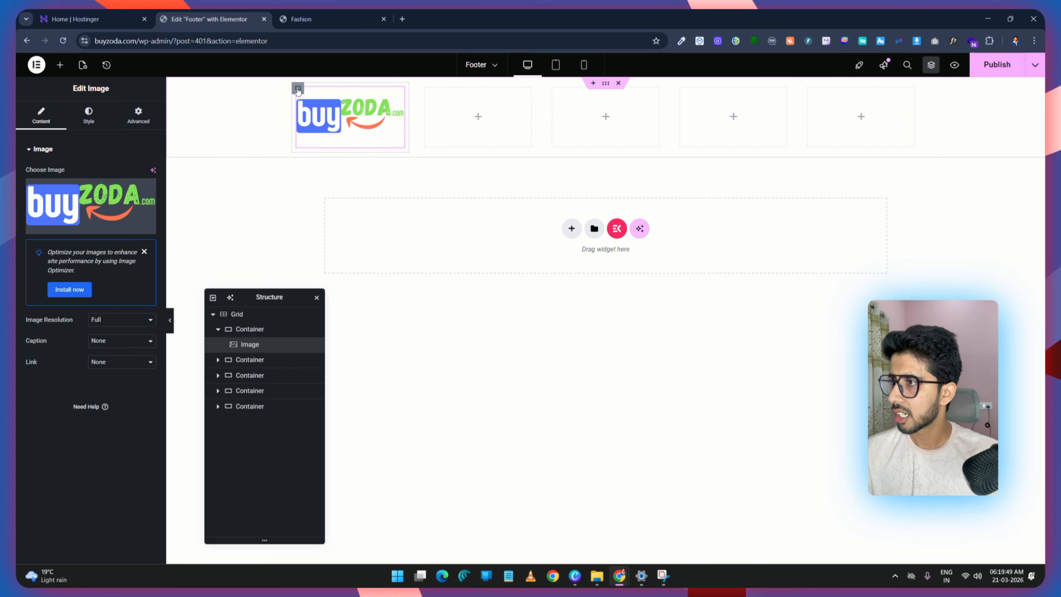
Step: Rename the five grid containers in the structure tree as 1st Container to 5th Container, and collapse the 2nd, 3rd and 4th entries
click(297, 88)
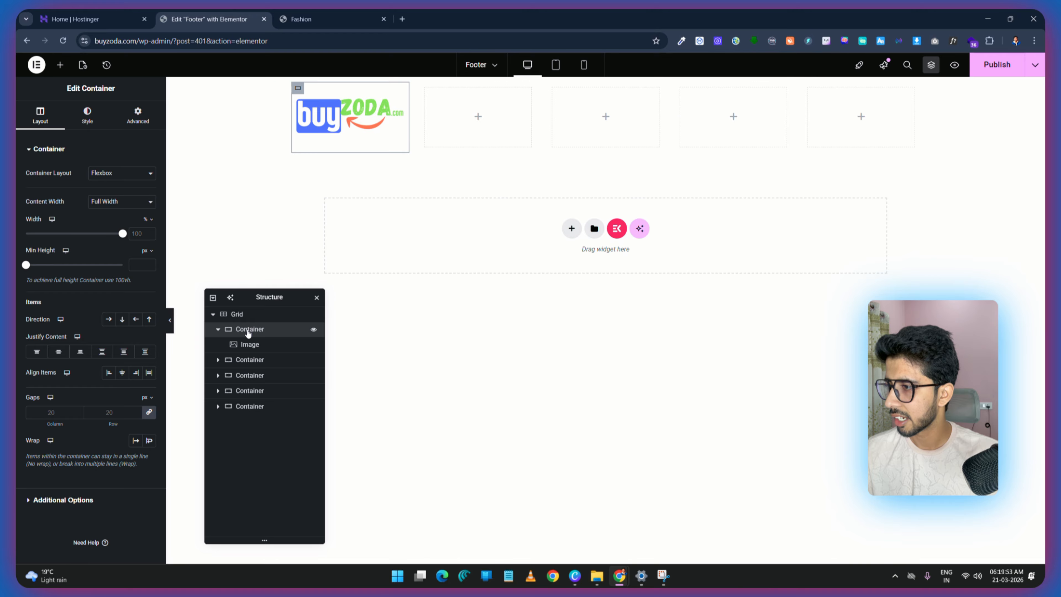
text(1st Container)
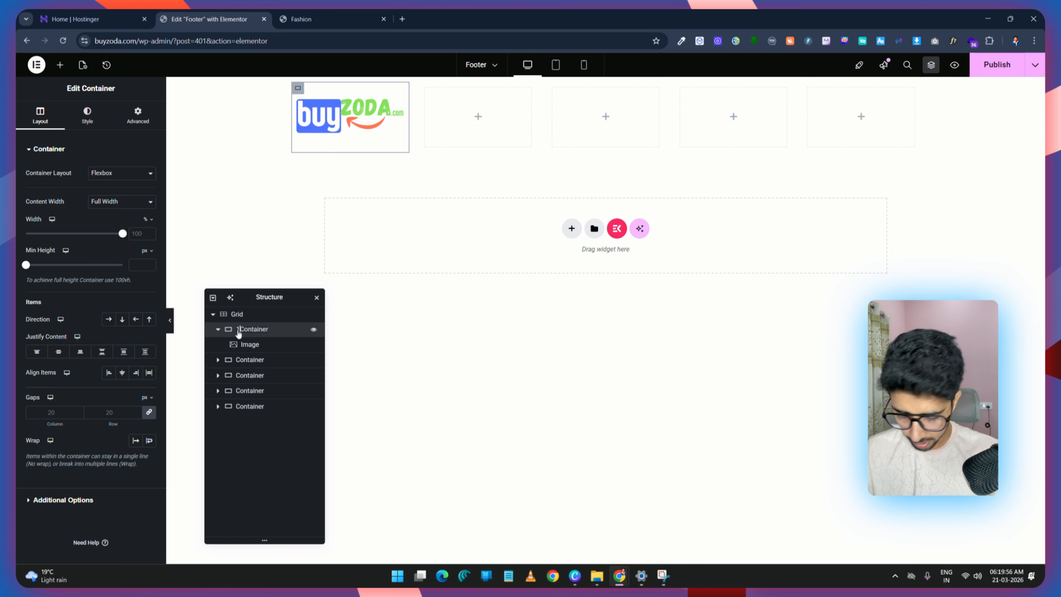
key(Return)
click(237, 346)
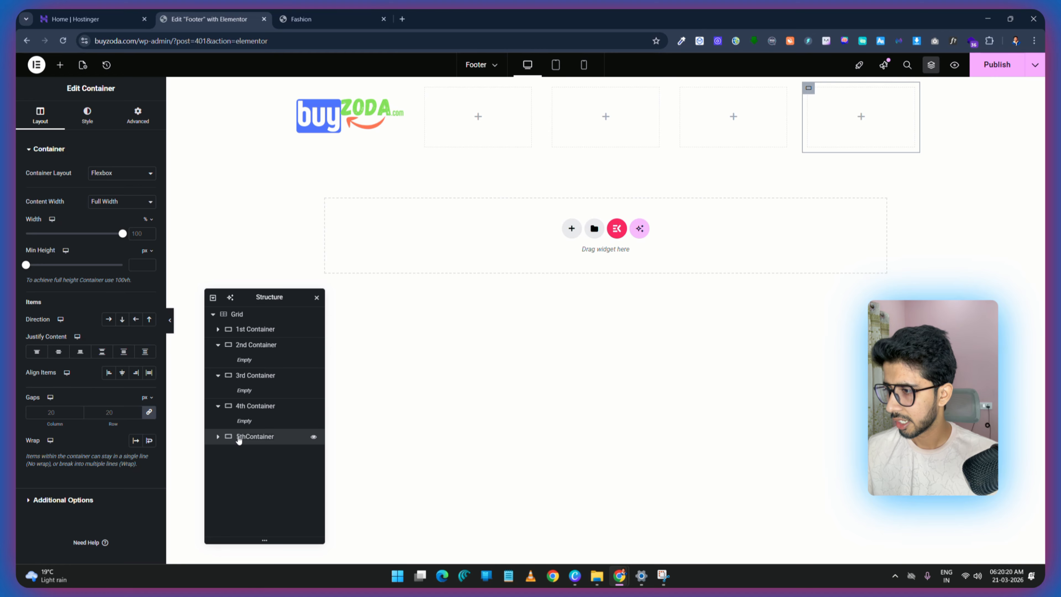
click(218, 436)
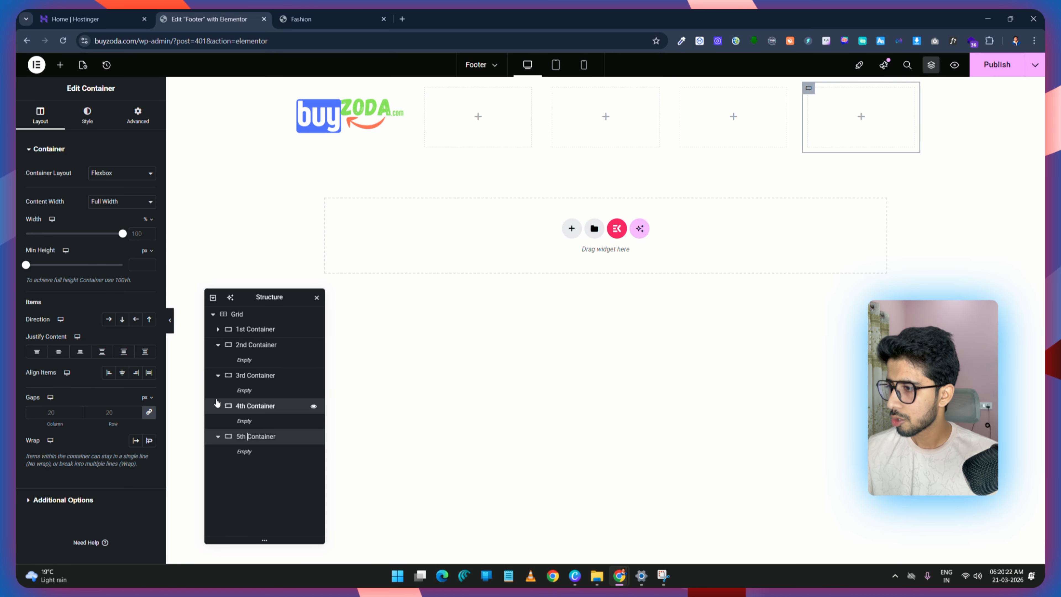
click(217, 405)
click(218, 406)
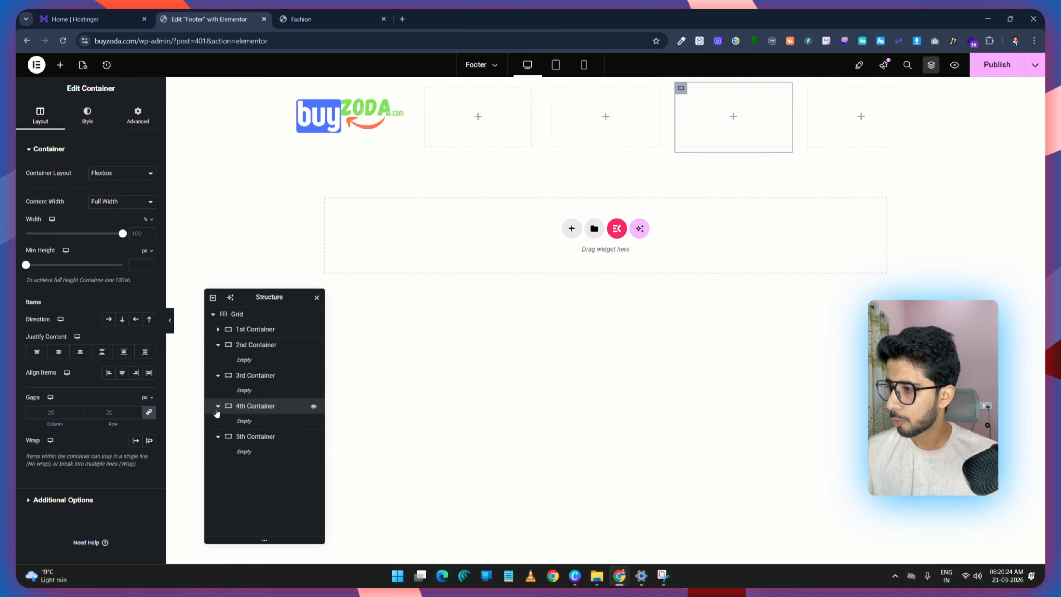
click(218, 376)
click(218, 345)
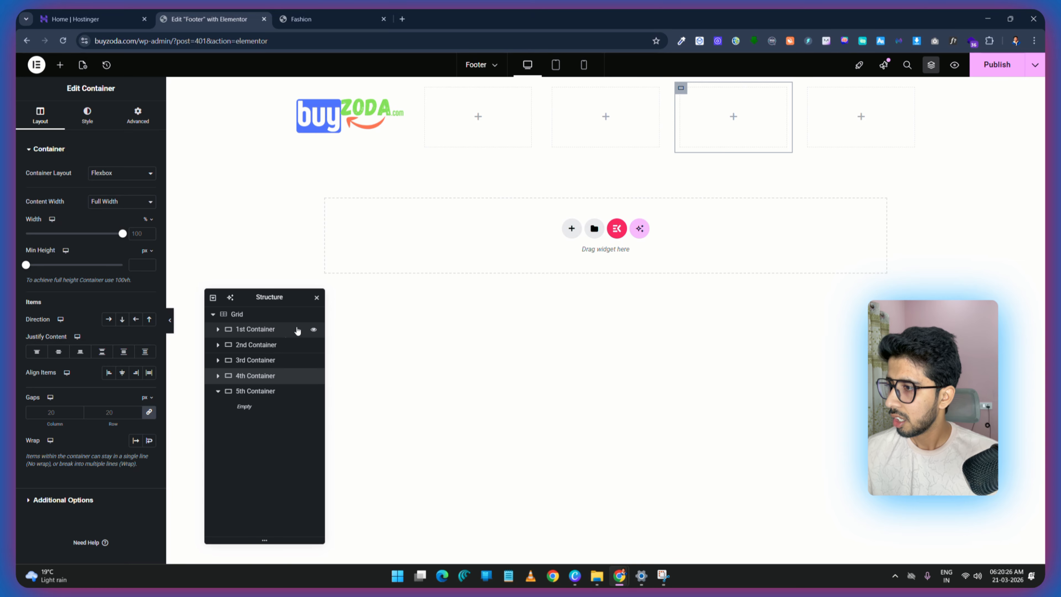
Step: Add a Text Editor widget below the logo in the 1st Container
click(266, 330)
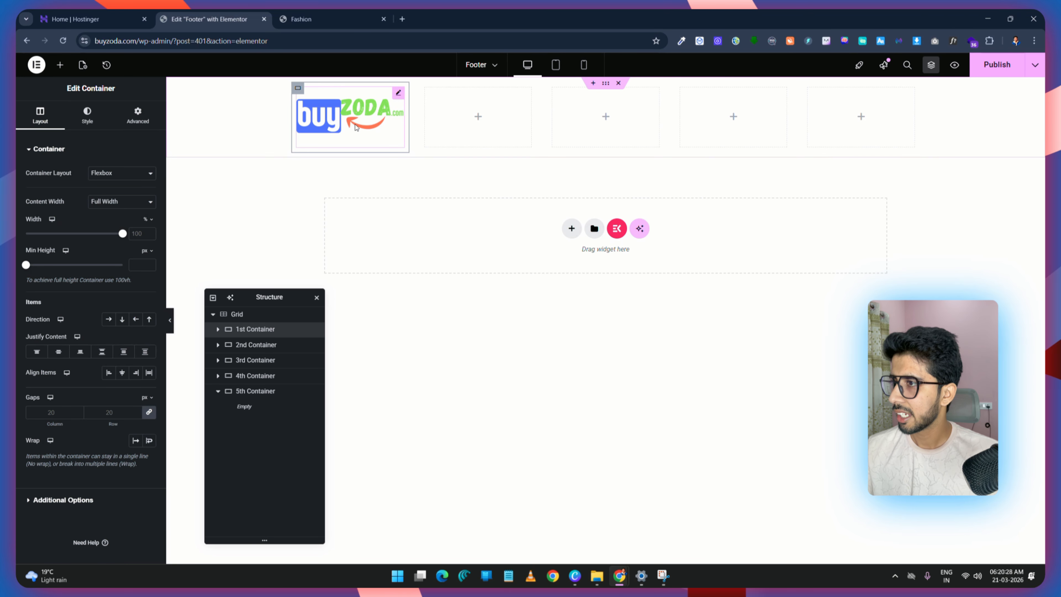
click(60, 64)
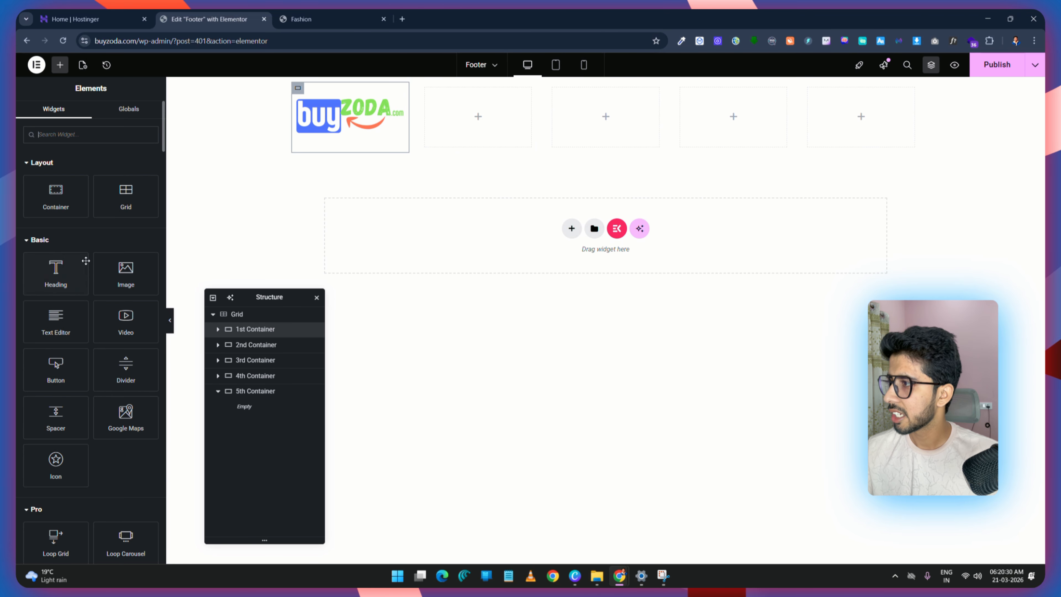
drag(48, 324, 326, 208)
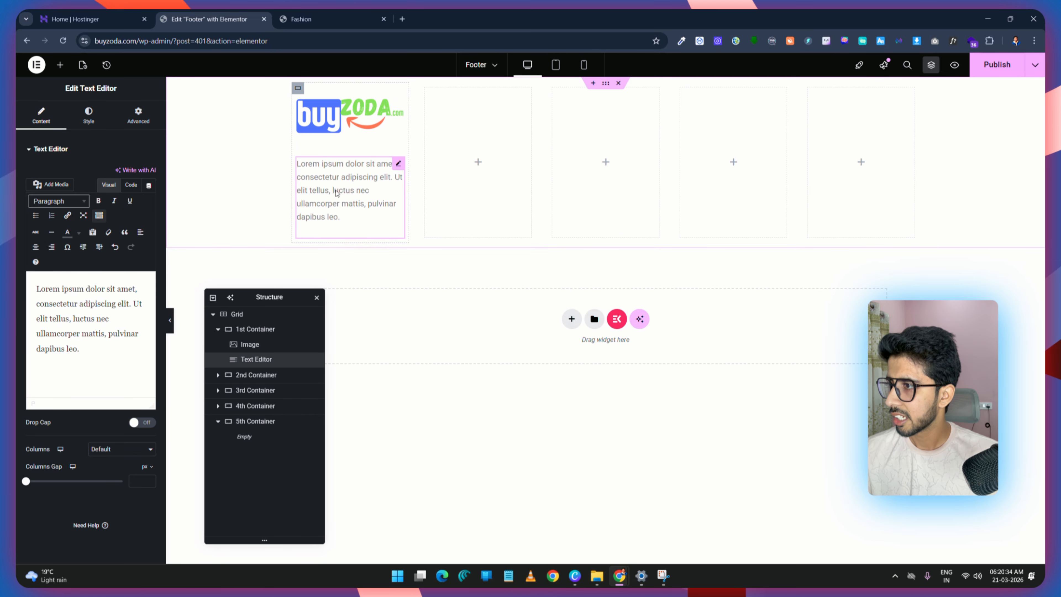
Step: Copy the tagline "Why painful the sixteen how minuter looking earnest husband." from the Fashion demo site's footer
click(307, 15)
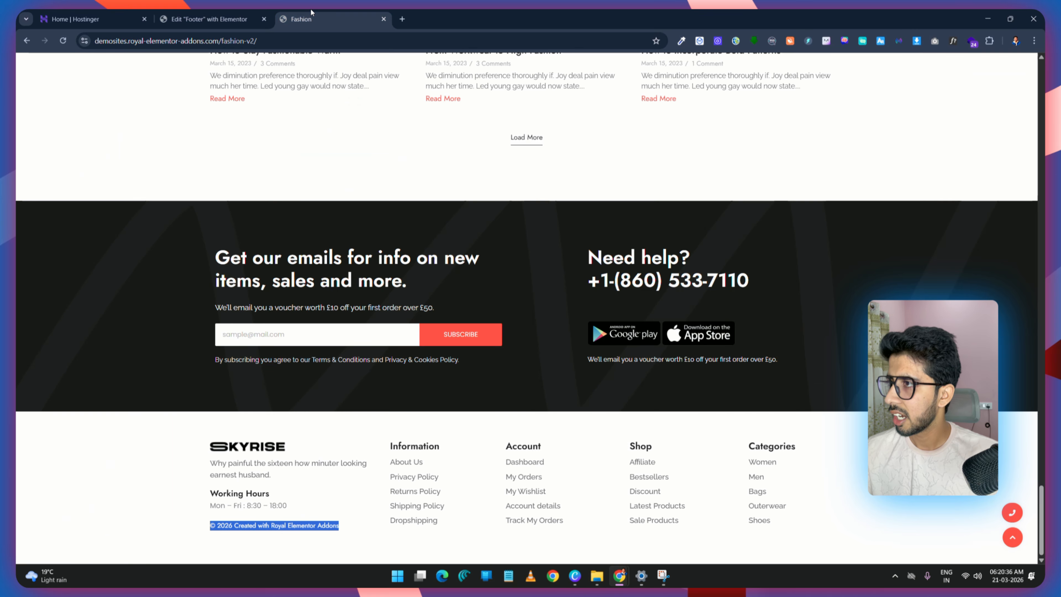
drag(253, 473, 210, 462)
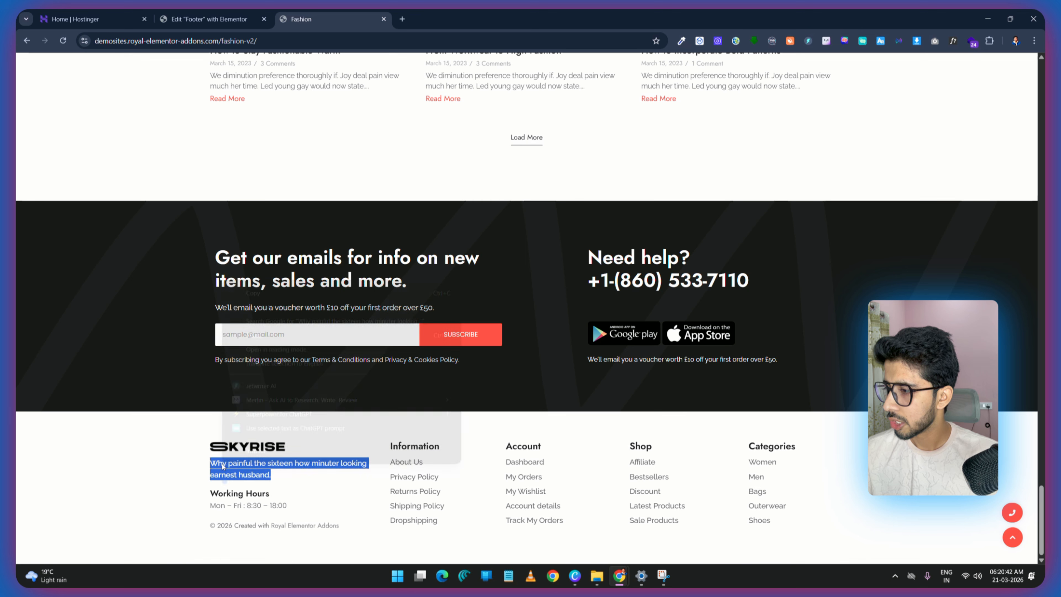
right_click(210, 462)
click(269, 294)
Step: Back in the footer editor, replace the placeholder paragraph under the logo in code view with the copied tagline
click(188, 13)
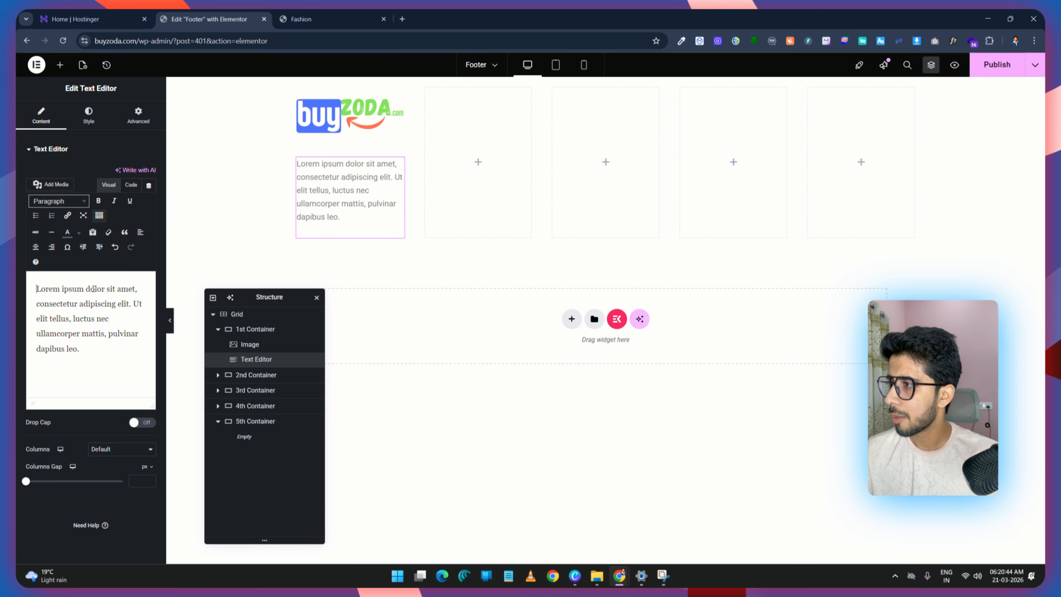
click(130, 184)
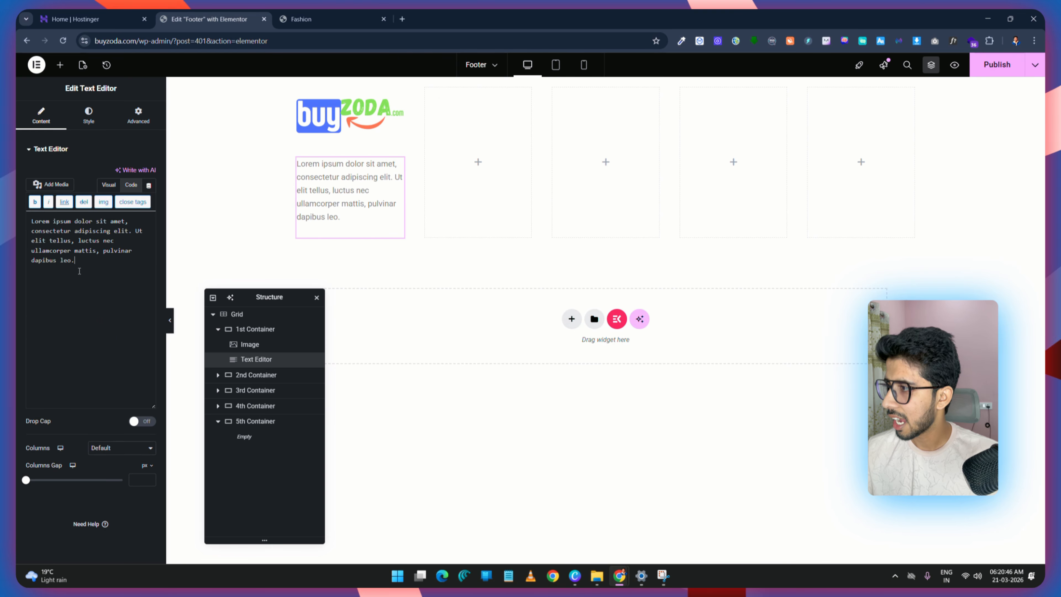
key(ctrl+a)
key(BackSpace)
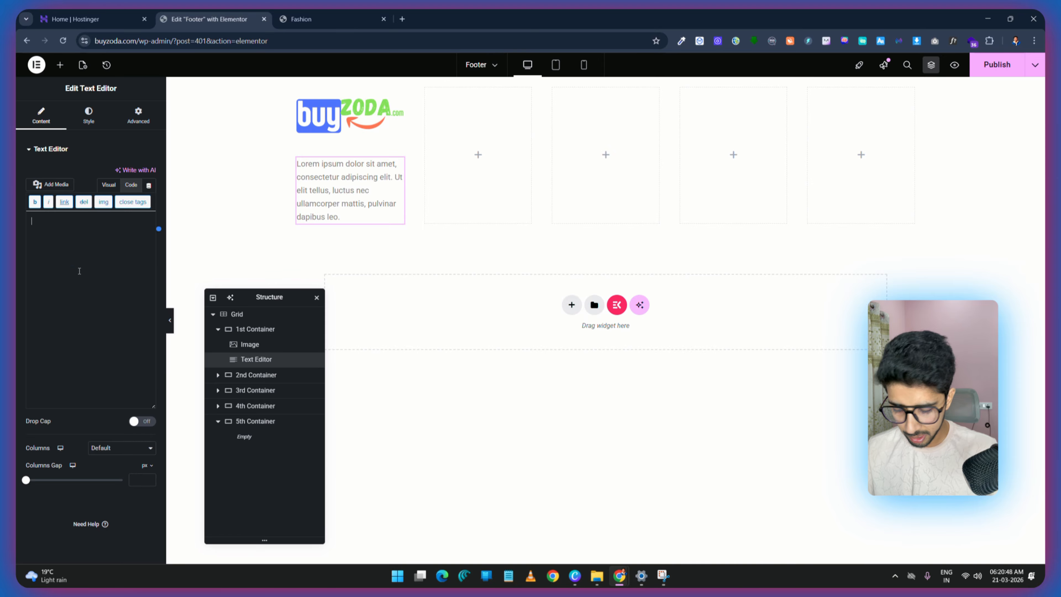
key(ctrl+v)
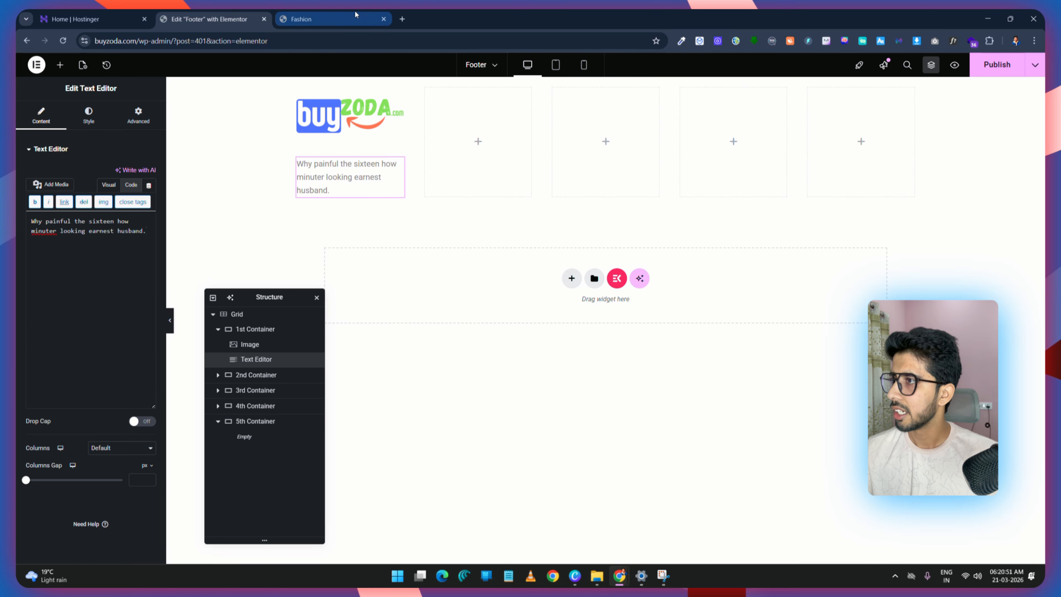
Step: Check the Fashion demo footer and add a Heading widget below the tagline in the 1st Container
click(300, 19)
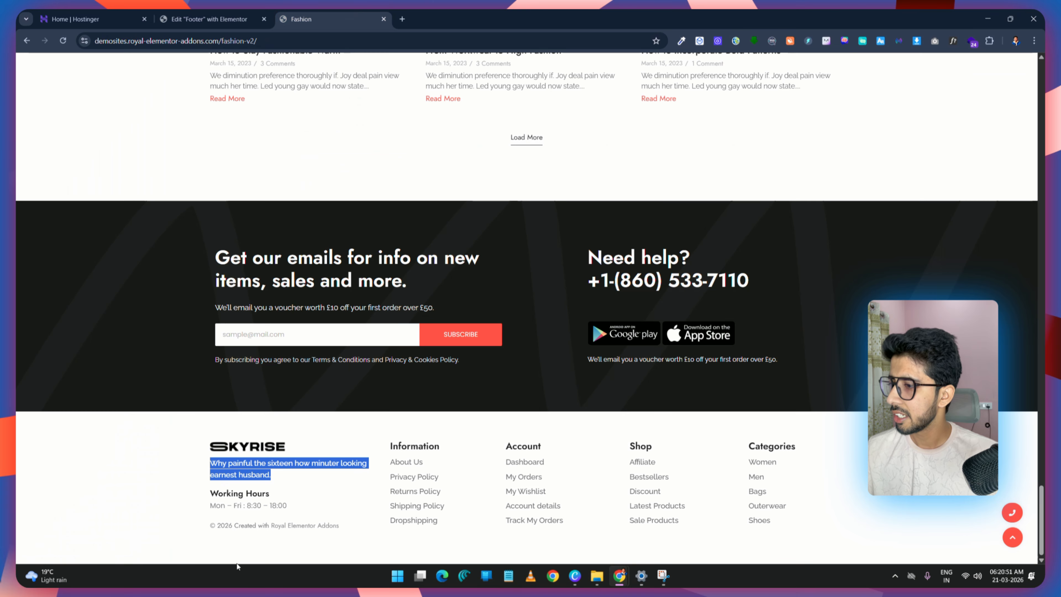
click(219, 10)
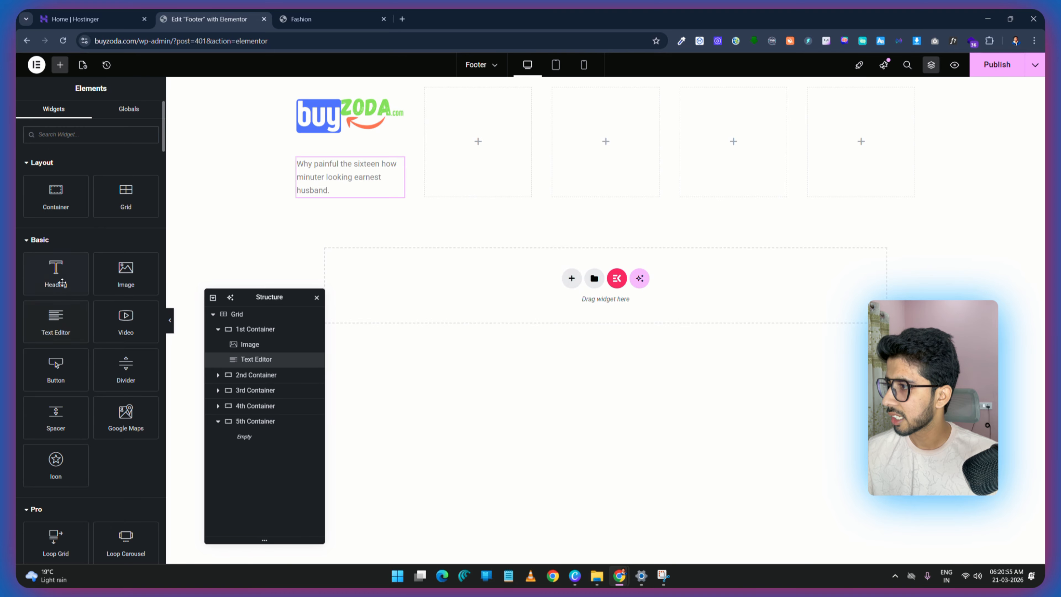
drag(62, 282, 354, 200)
Step: Copy "Working Hours" from the Fashion demo footer and use it as the title of the new heading below the tagline
click(301, 19)
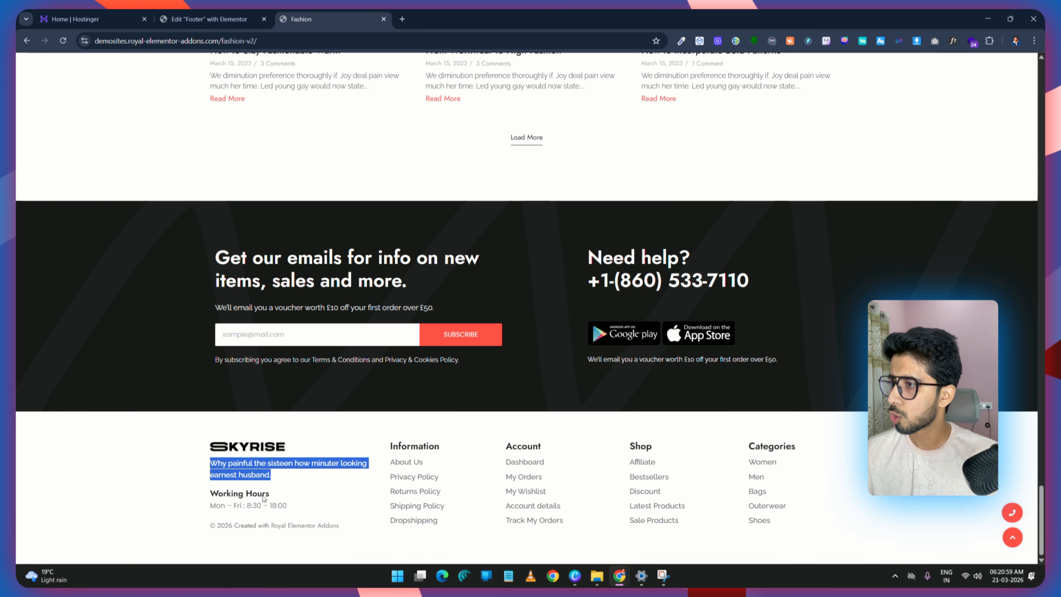
drag(269, 494, 213, 497)
right_click(213, 497)
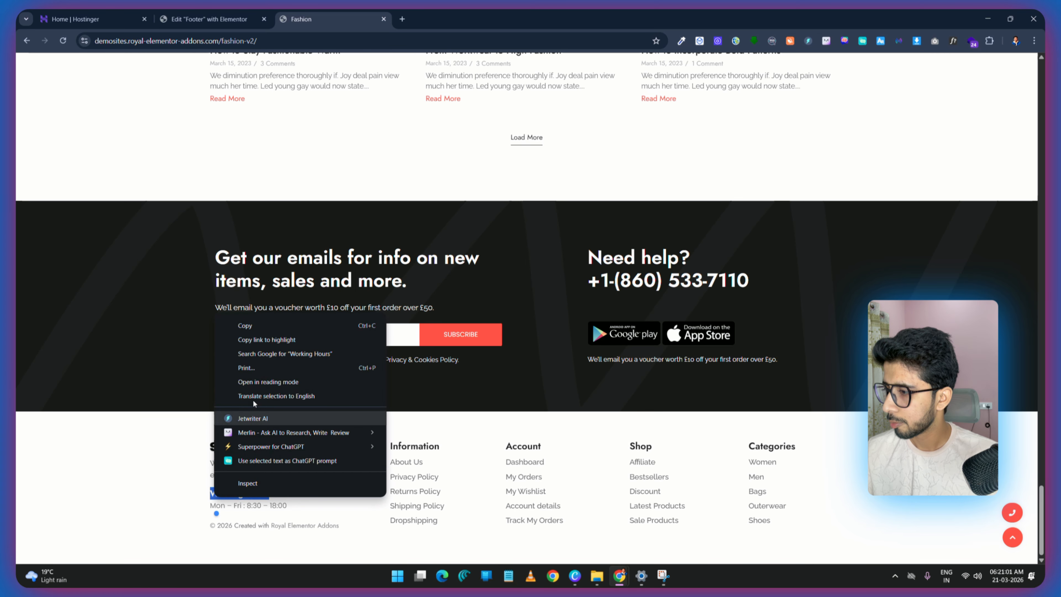
click(244, 325)
click(209, 19)
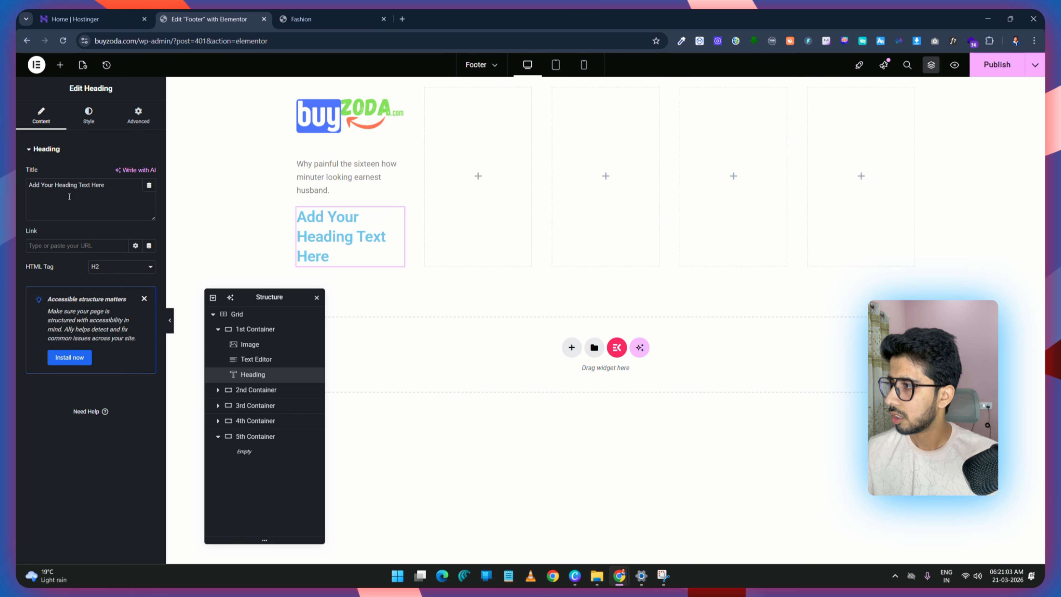
key(ctrl+a)
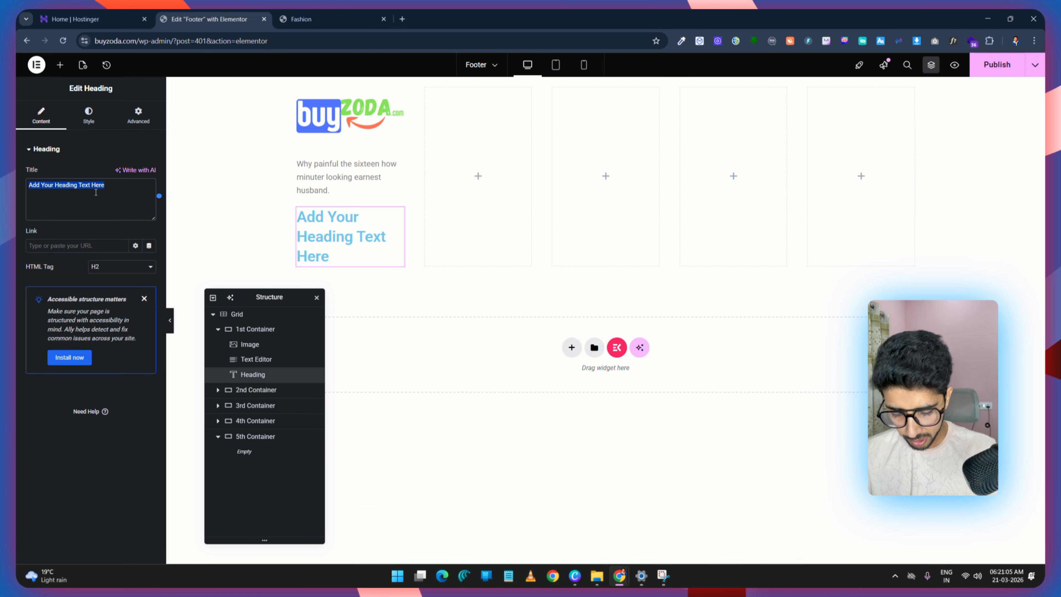
key(BackSpace)
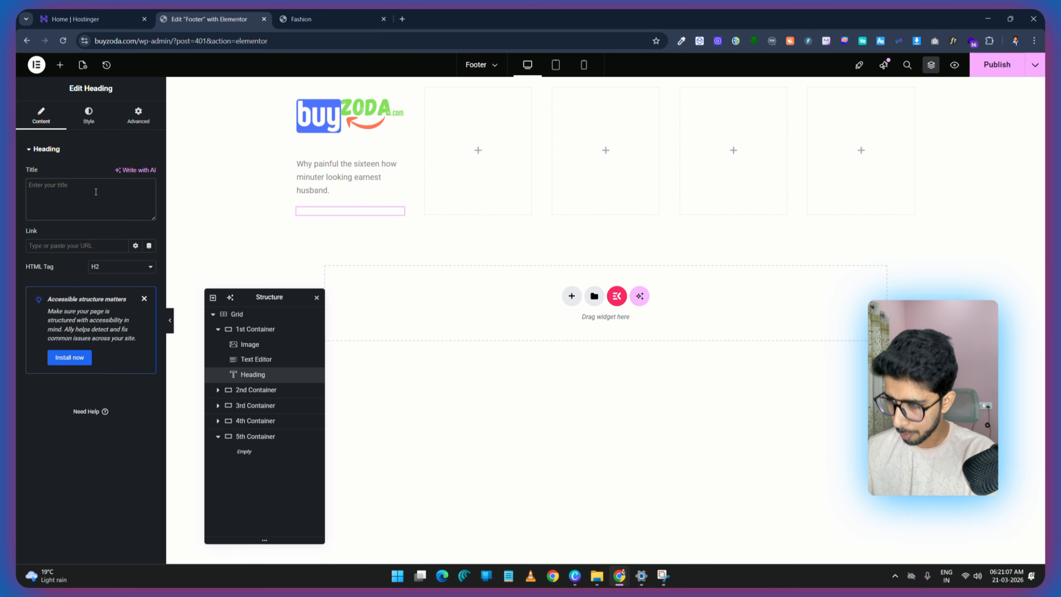
Step: Copy the opening hours "Mon – Fri : 8:30 – 18:00" from the Fashion demo site's footer
click(301, 19)
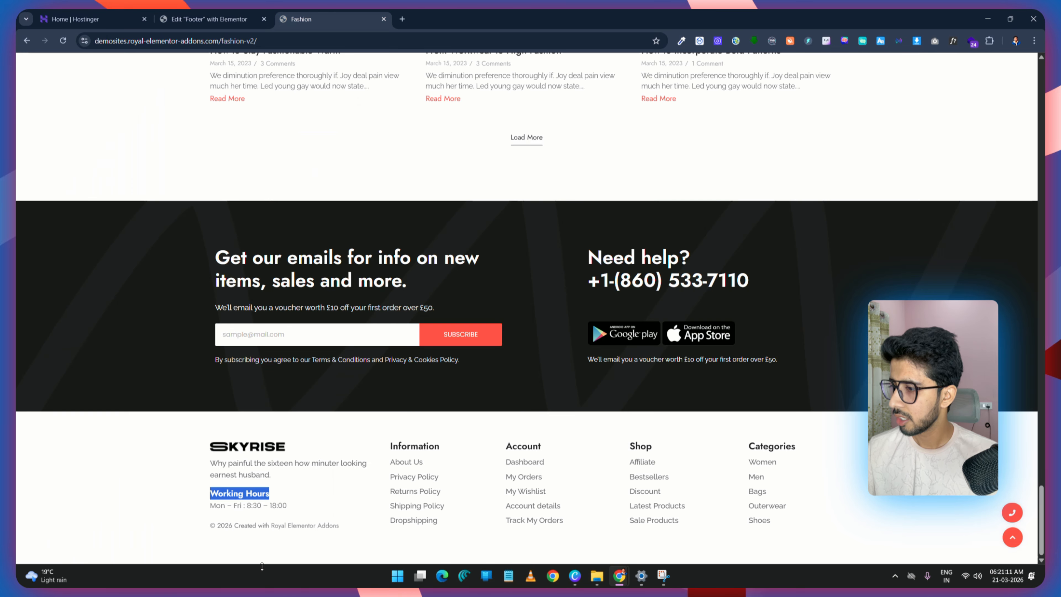
drag(292, 507, 210, 506)
right_click(215, 508)
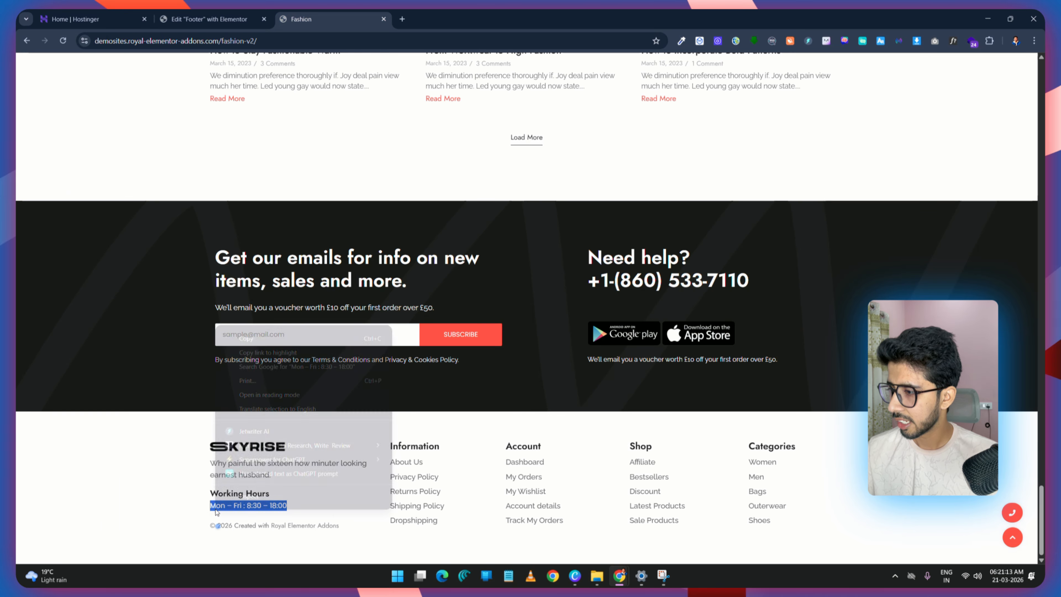
click(276, 338)
Step: Back in the footer editor, duplicate the tagline text widget and move the copy below the Working Hours heading
click(217, 13)
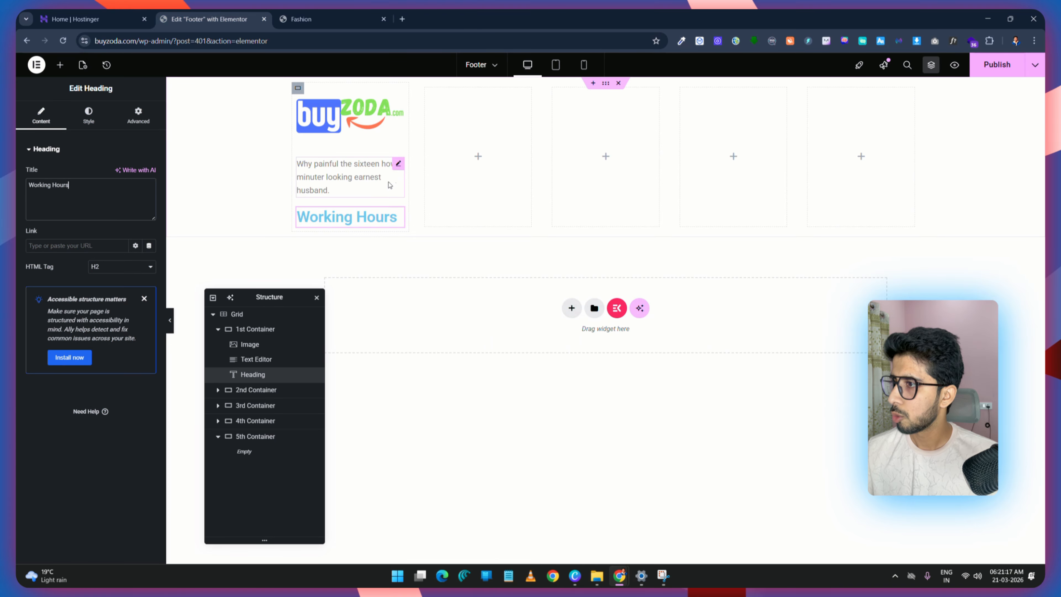
right_click(322, 172)
click(352, 199)
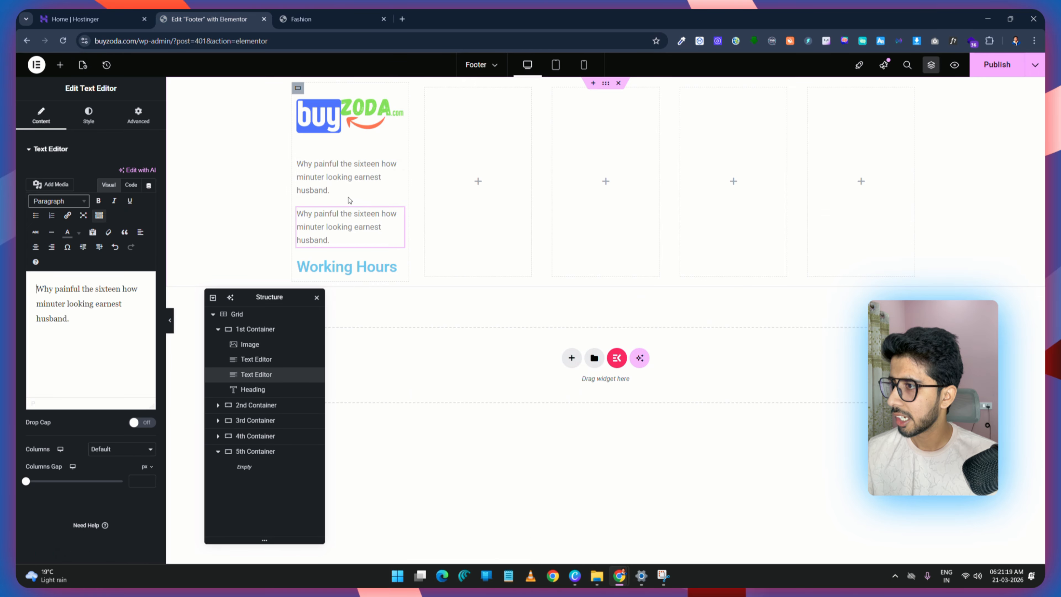
drag(347, 231, 340, 267)
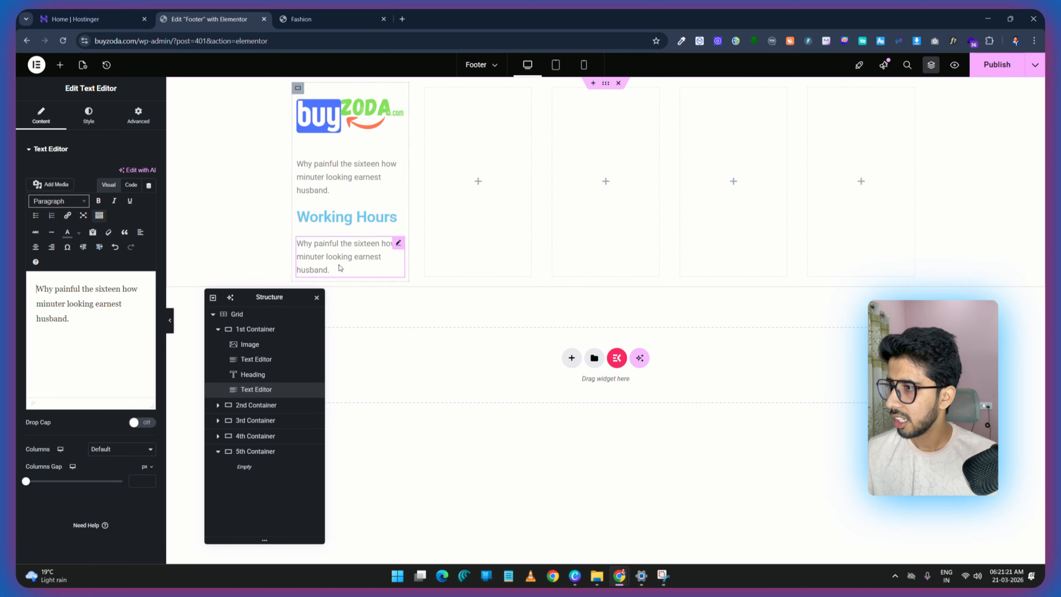
Step: Replace the duplicated tagline below Working Hours with the copied "Mon – Fri : 8:30 – 18:00" in code view
click(131, 184)
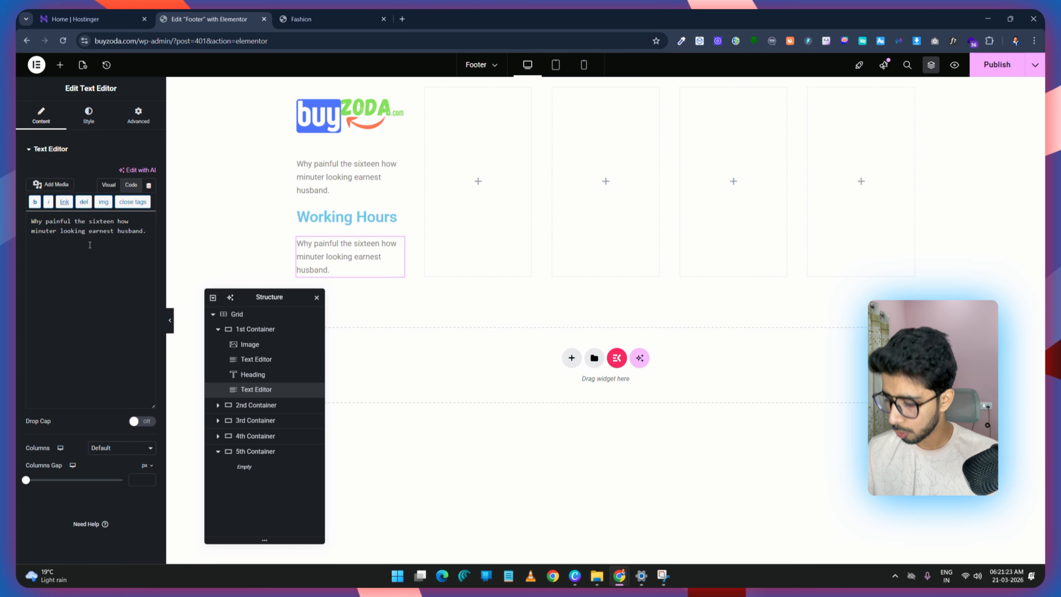
key(ctrl+a)
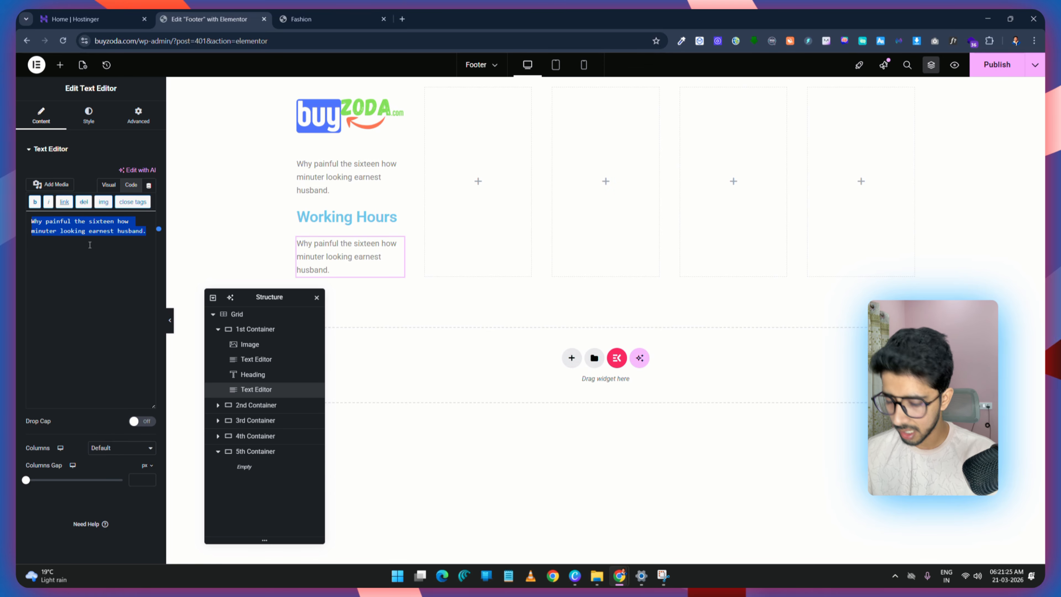
key(BackSpace)
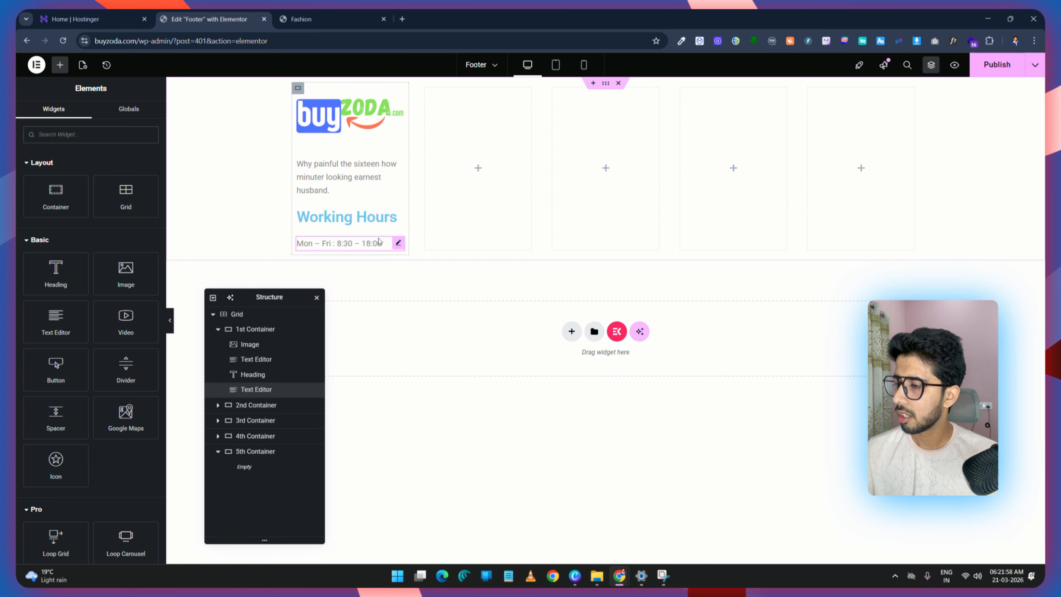
Step: Check the Fashion demo footer and duplicate the opening-hours text widget in the 1st Container
click(301, 19)
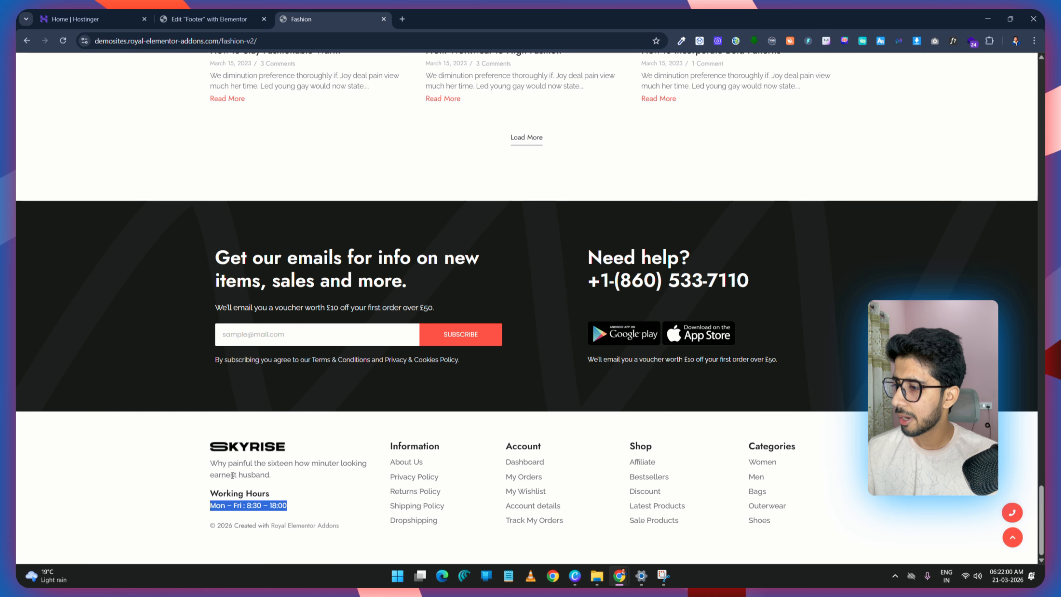
click(201, 17)
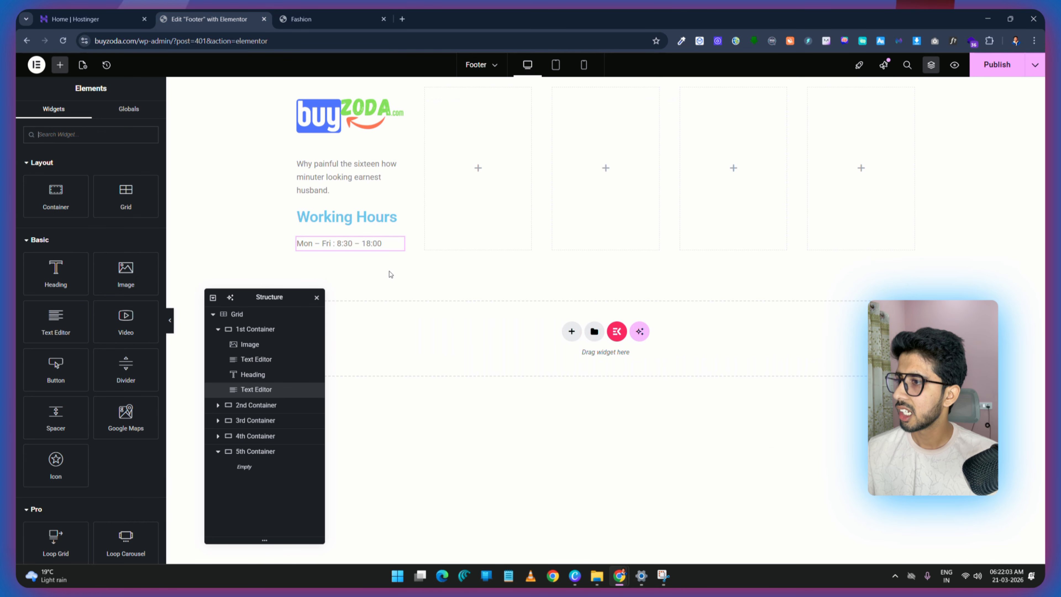
right_click(343, 248)
click(372, 278)
Step: Copy "© 2026 Created with Royal Elementor Addons" from the Fashion demo footer and replace the duplicated opening-hours text with it in code view
click(310, 12)
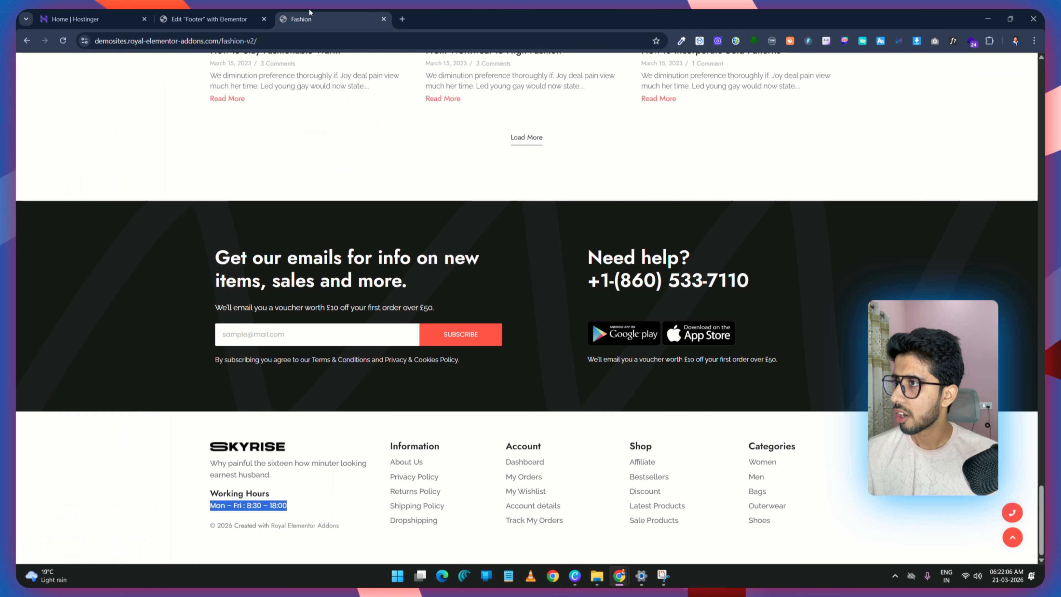
right_click(215, 528)
click(255, 356)
click(208, 15)
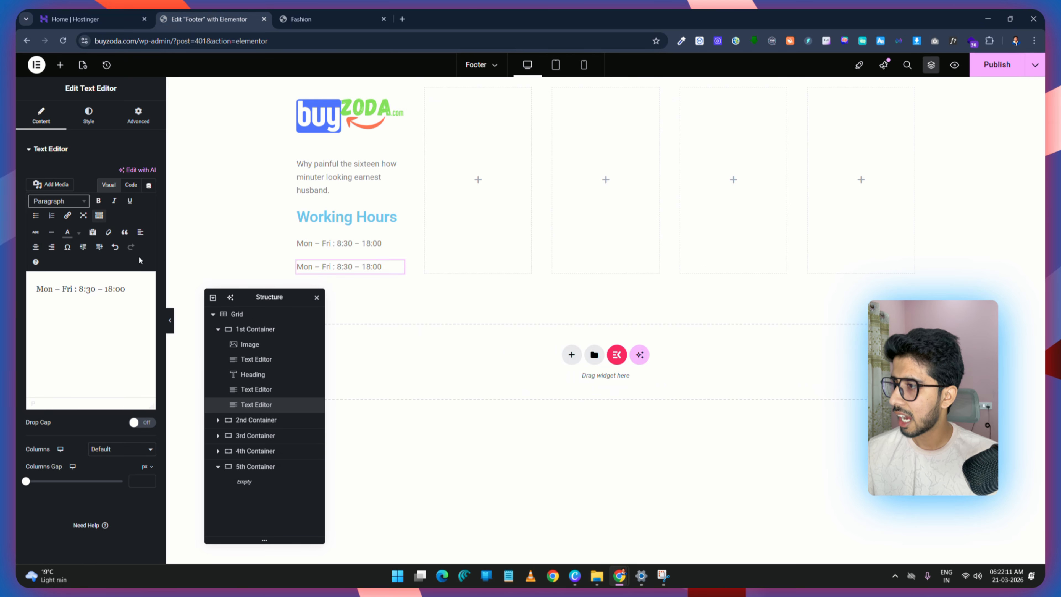
click(130, 184)
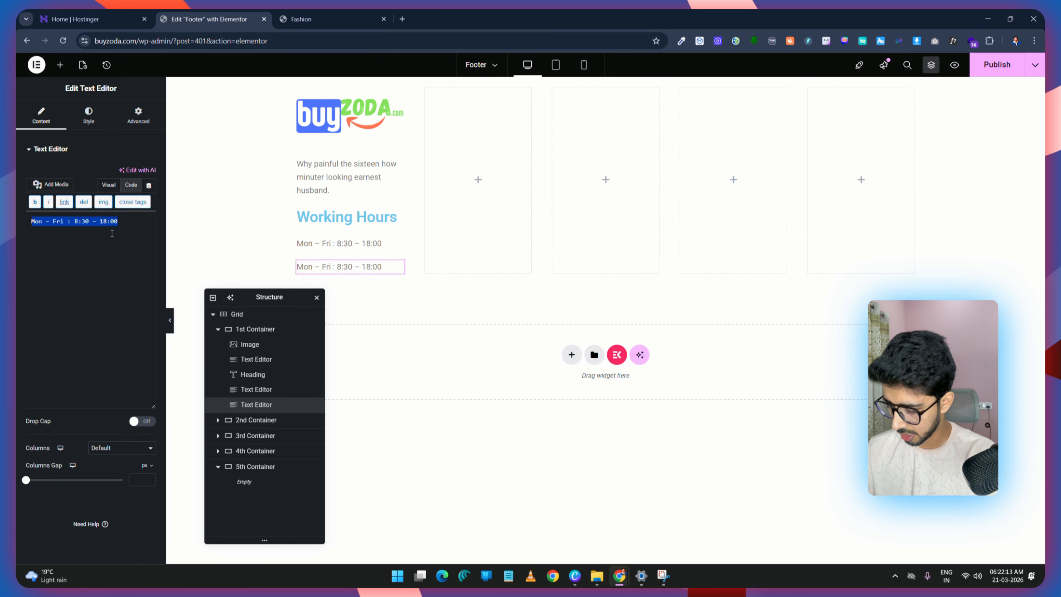
key(ctrl+v)
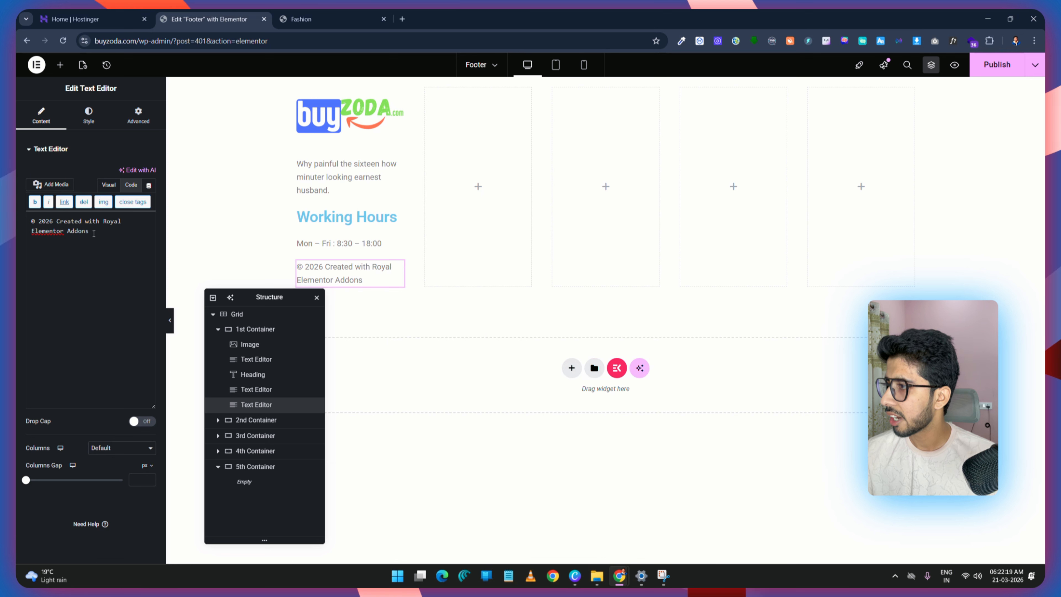
Step: Change the copyright line's wording after "© 2026" to "All Right Reserves | Buyzoda" and publish the footer
drag(91, 233, 107, 221)
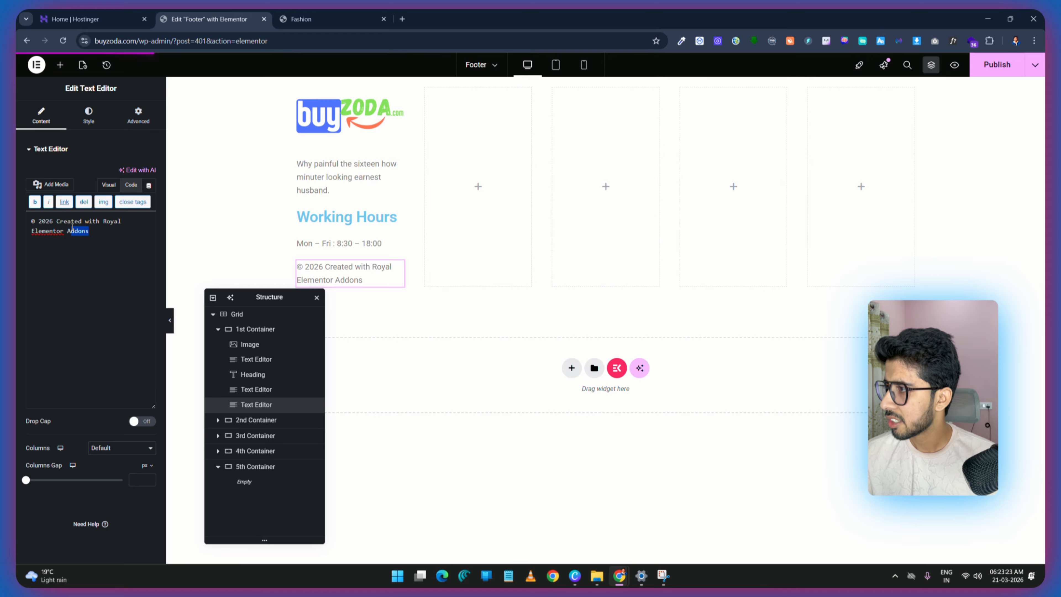
drag(61, 224, 58, 224)
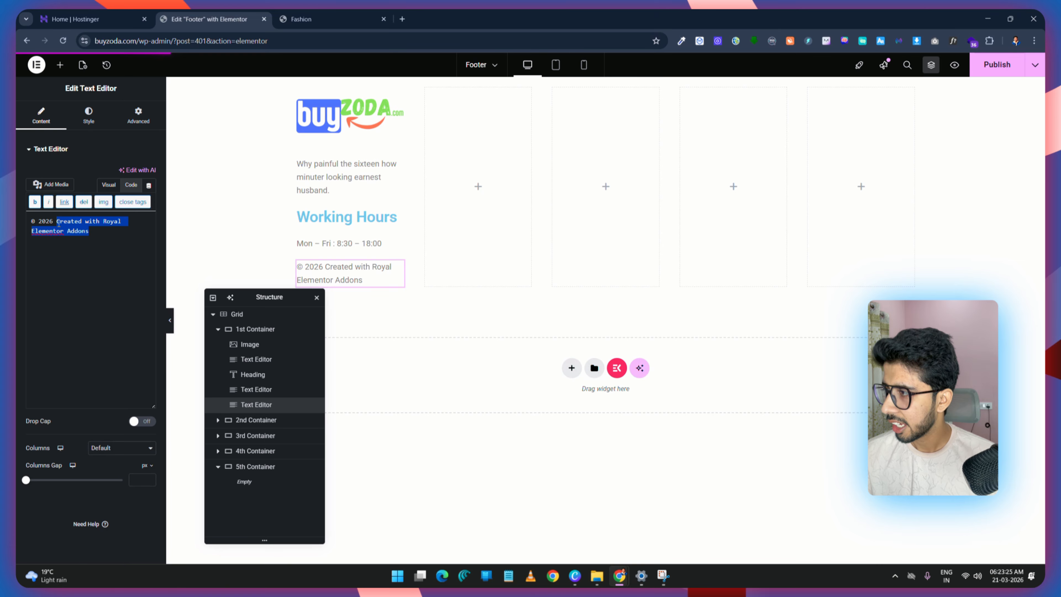
text(All Right Reserves |)
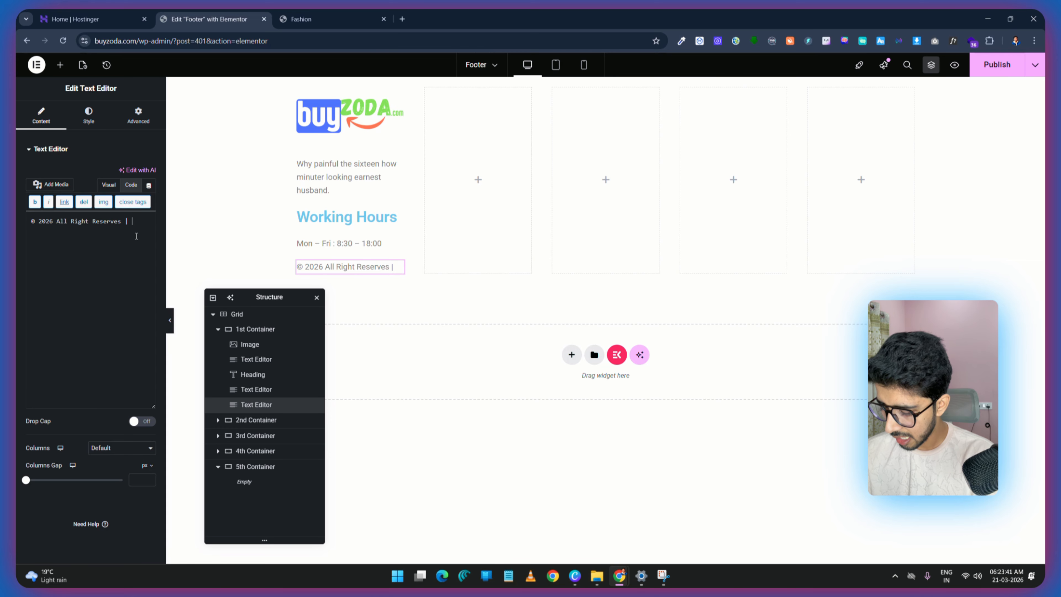
text(B)
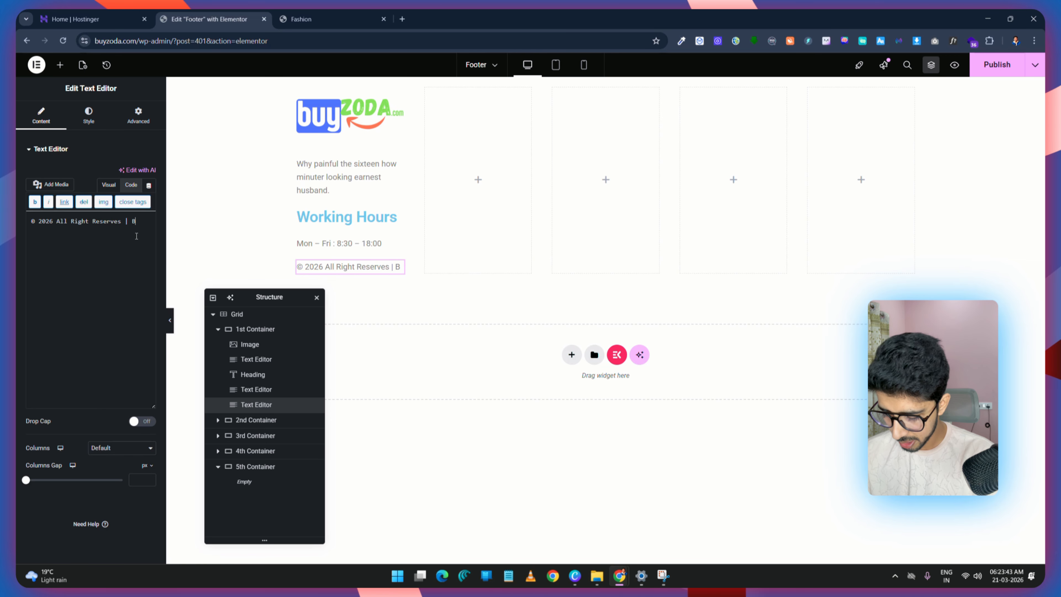
text(uyzoda)
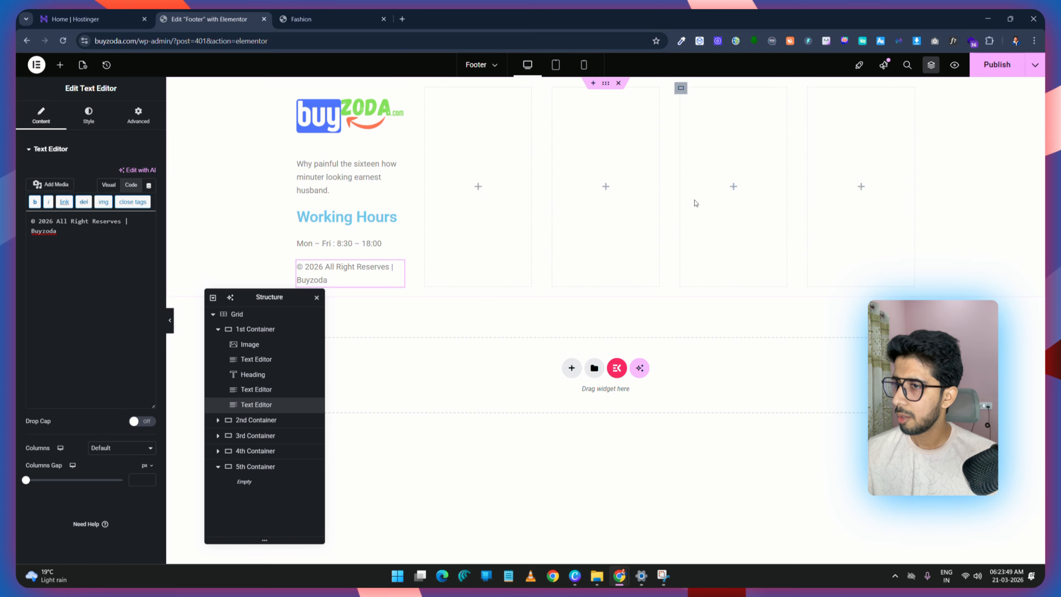
click(1000, 66)
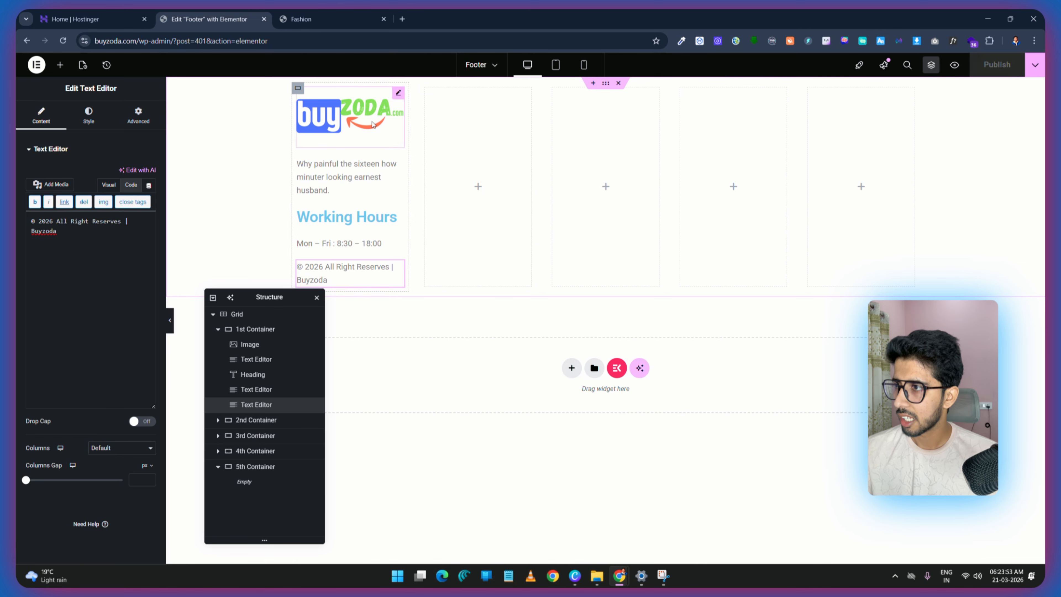
Step: Style the footer logo with a max width of 100%, left alignment and a width of 61%
click(359, 125)
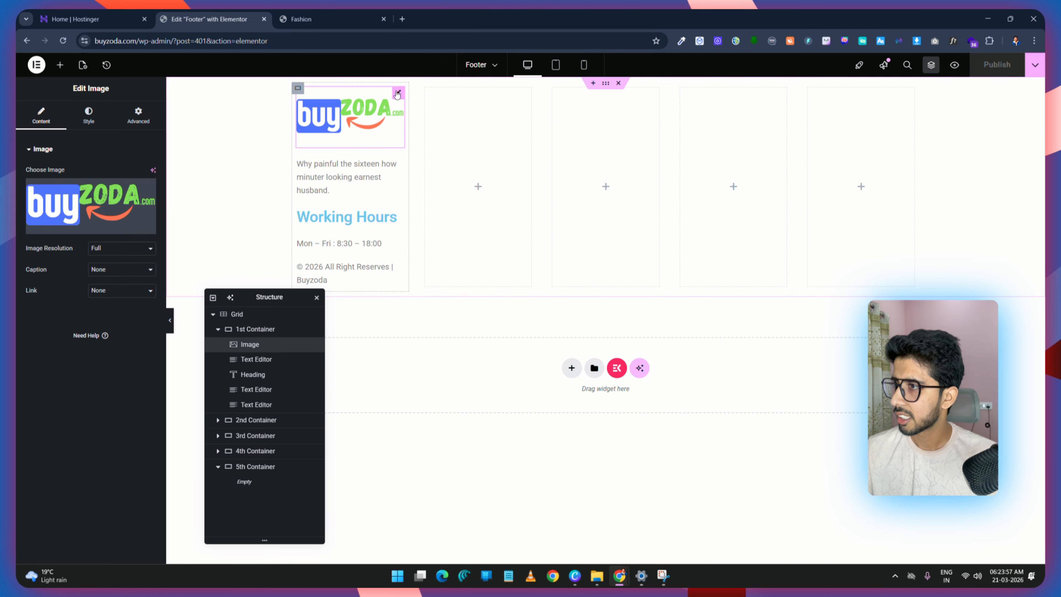
click(85, 119)
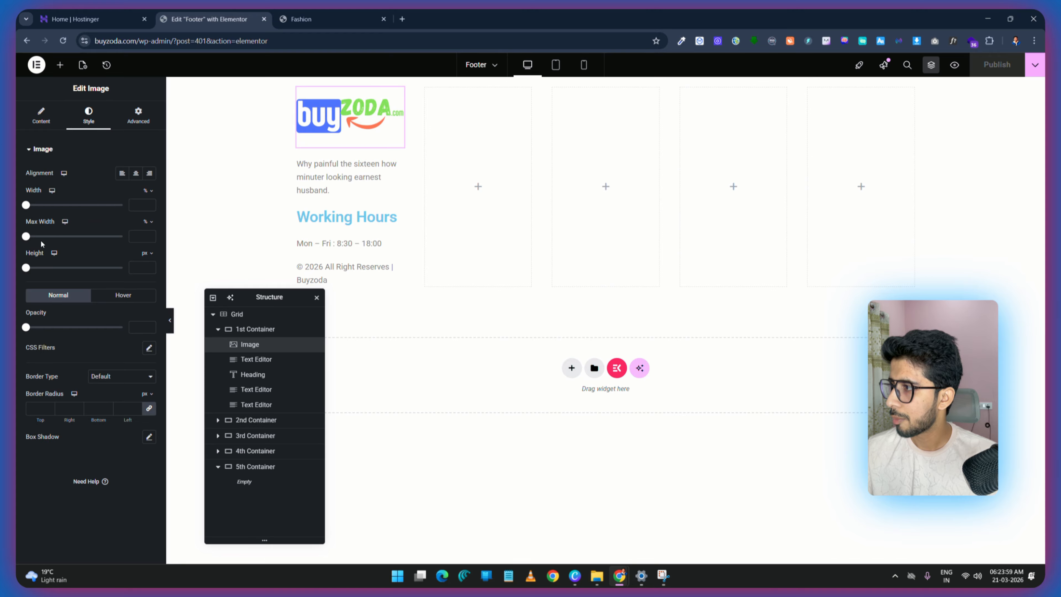
drag(26, 237, 123, 236)
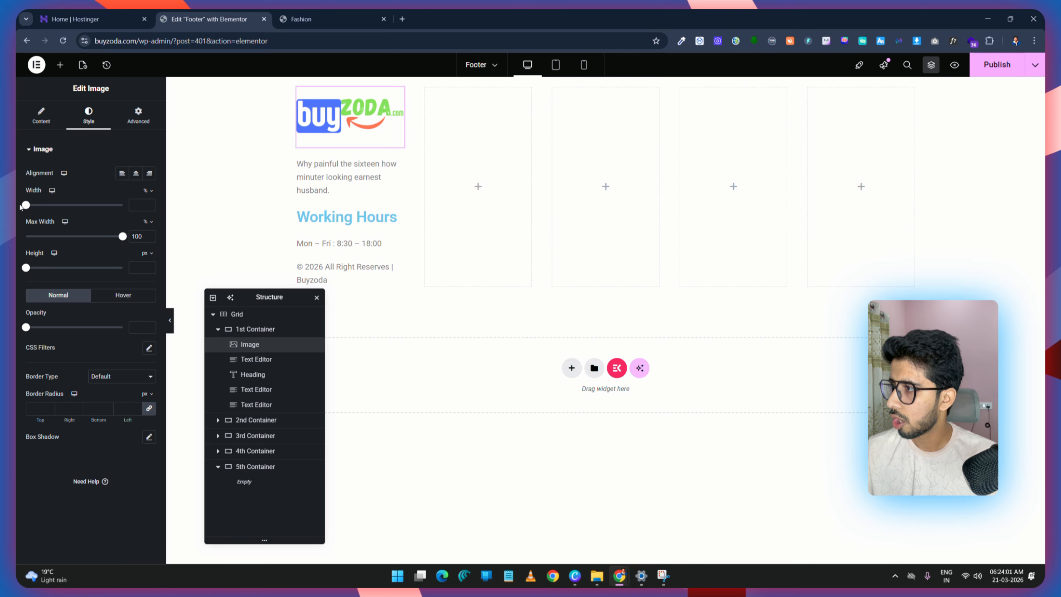
drag(25, 208, 74, 212)
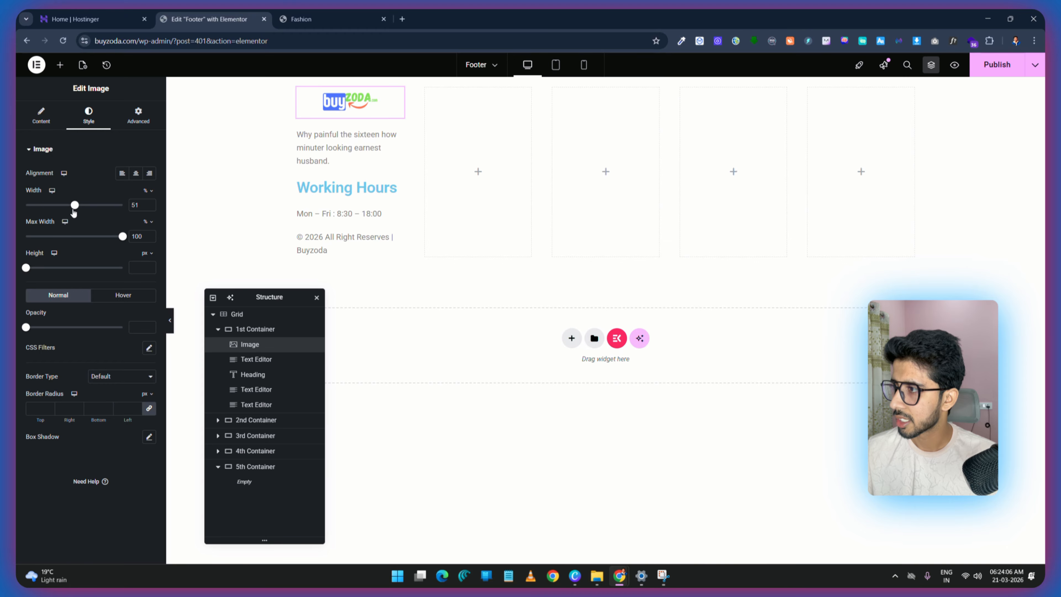
click(121, 174)
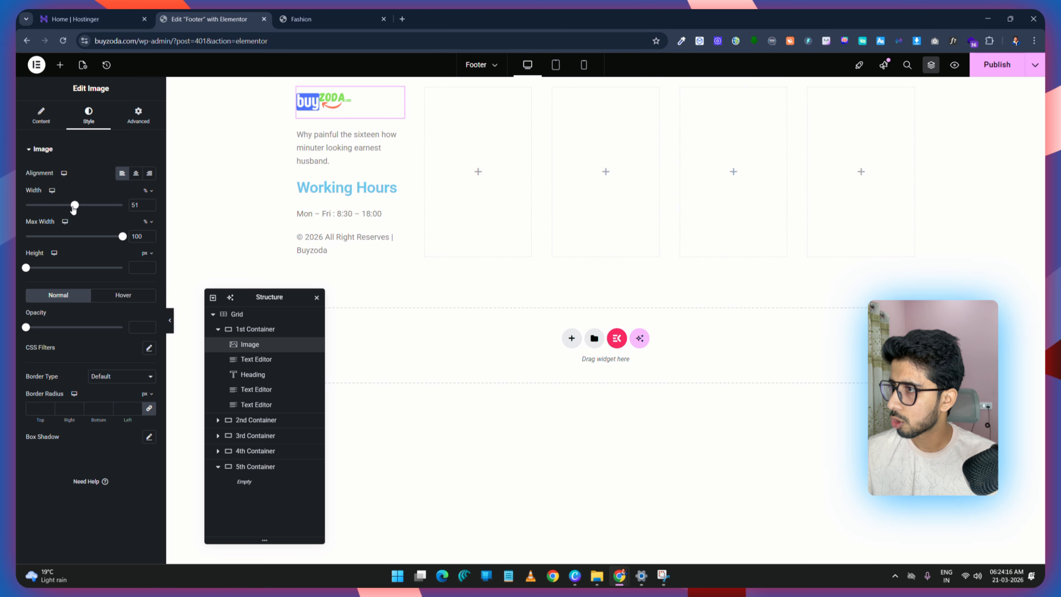
drag(73, 207, 80, 208)
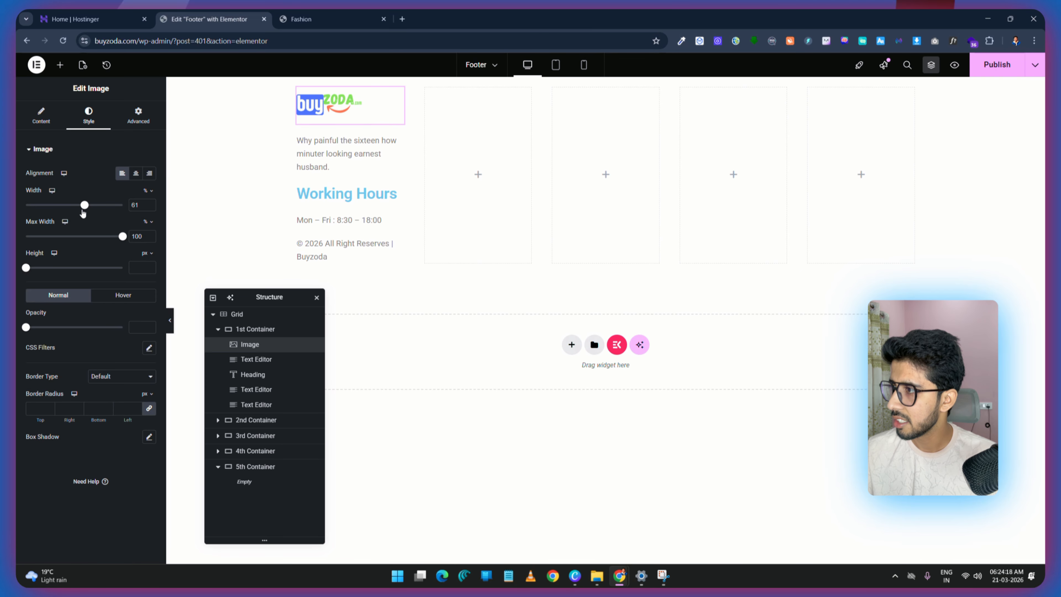
Step: Style the tagline text below the logo with a 12 px font size and text color #383838
click(346, 159)
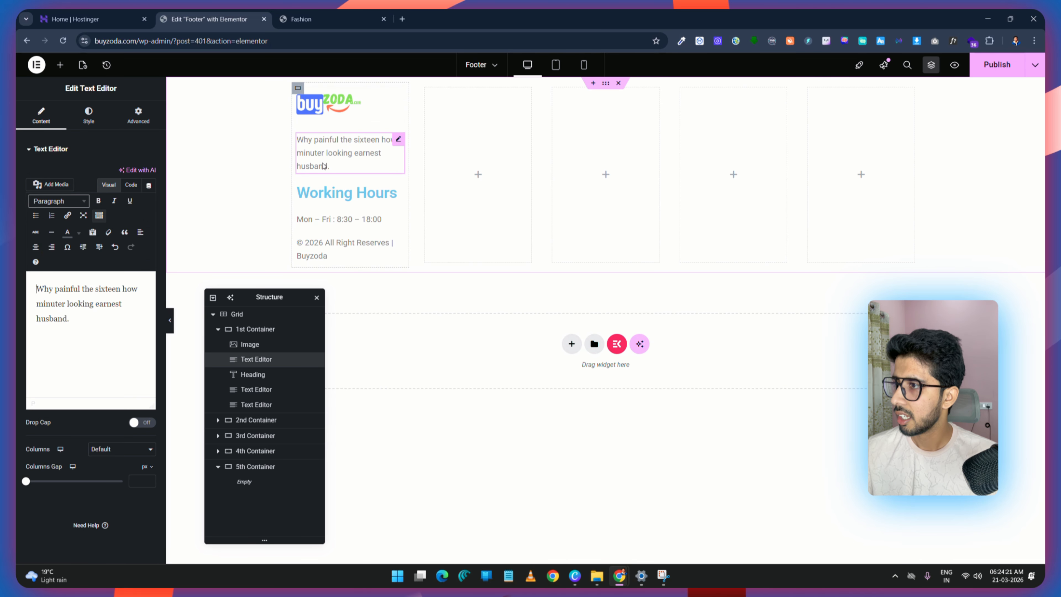
click(332, 13)
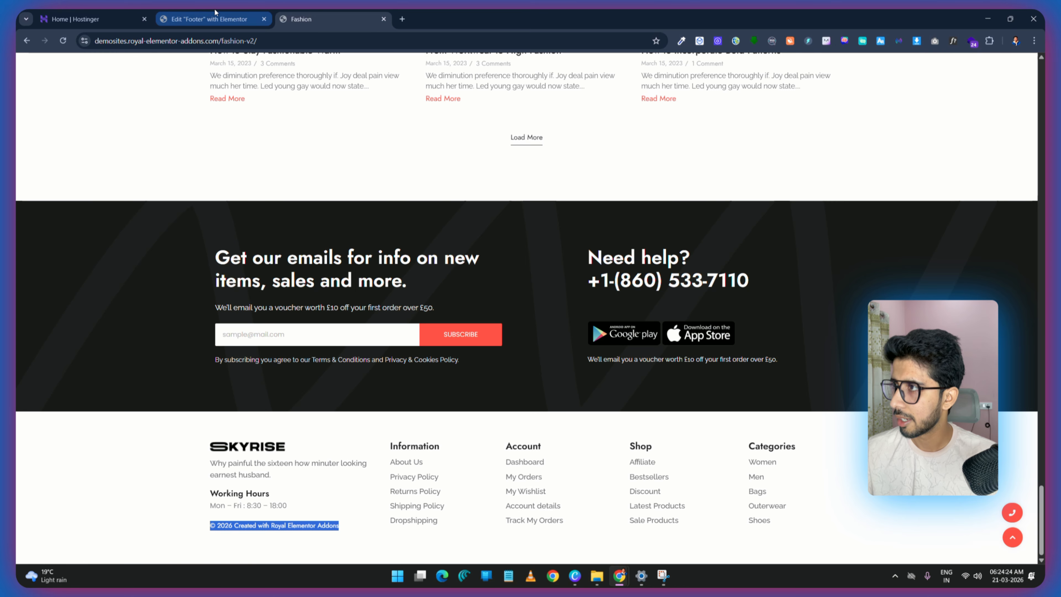
click(204, 13)
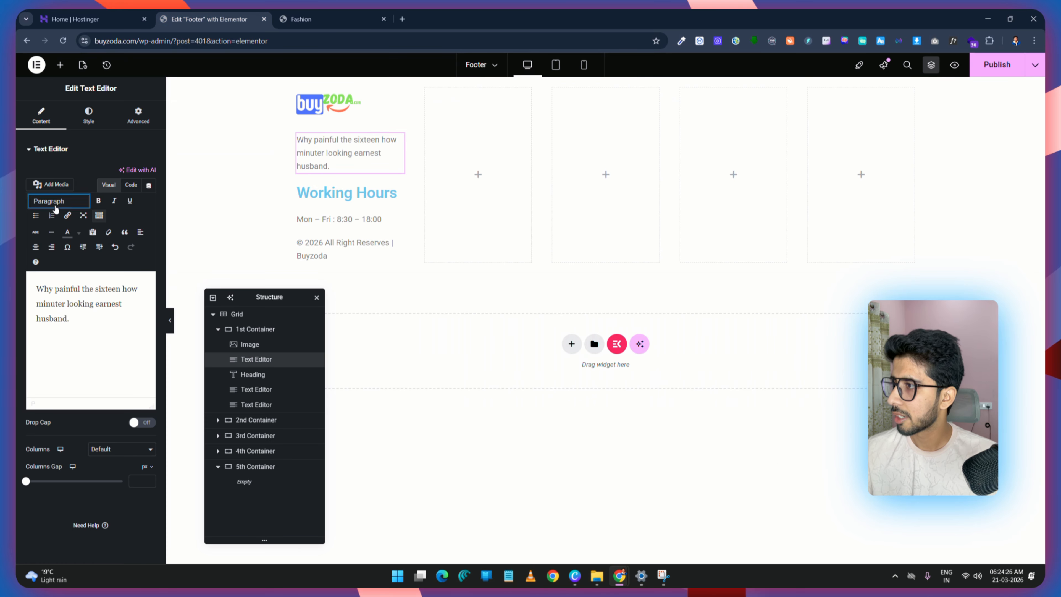
click(87, 114)
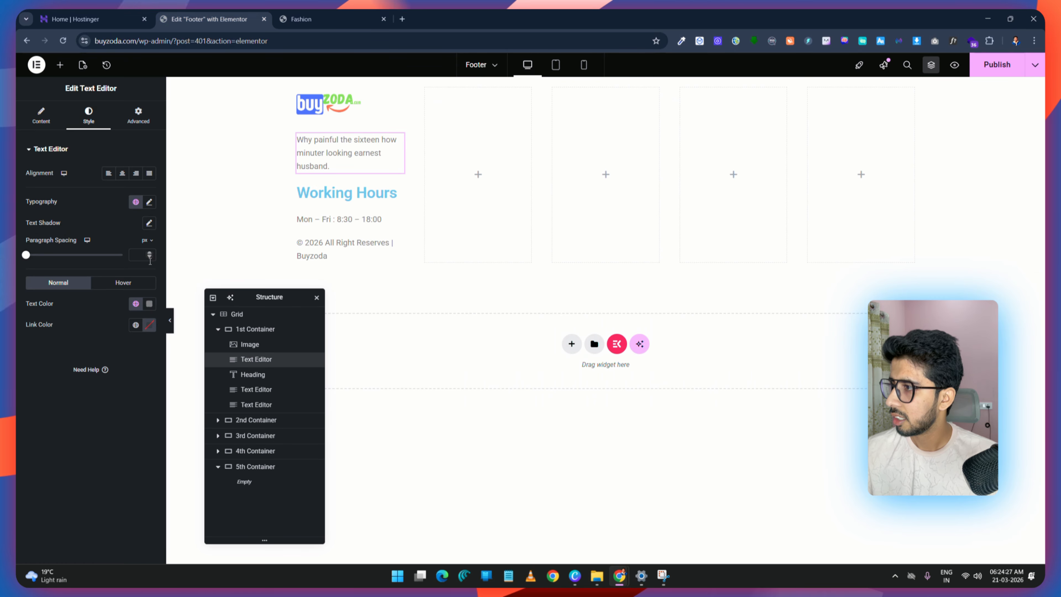
click(149, 201)
click(132, 281)
text(12)
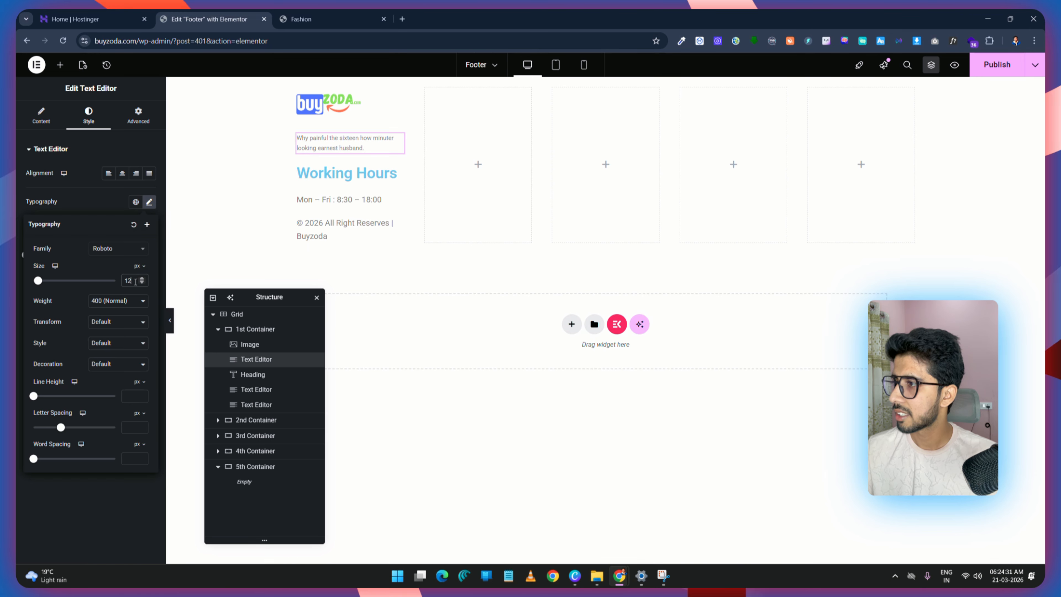
click(150, 202)
click(149, 304)
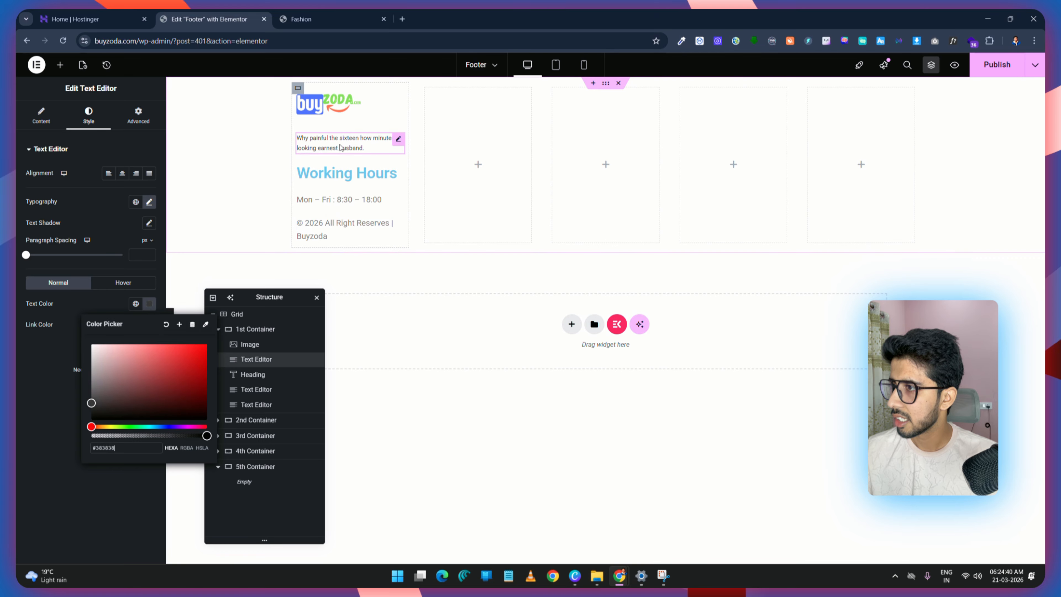
Step: Copy the tagline text's style onto the copyright line in the 1st Container
right_click(354, 156)
click(363, 194)
right_click(325, 226)
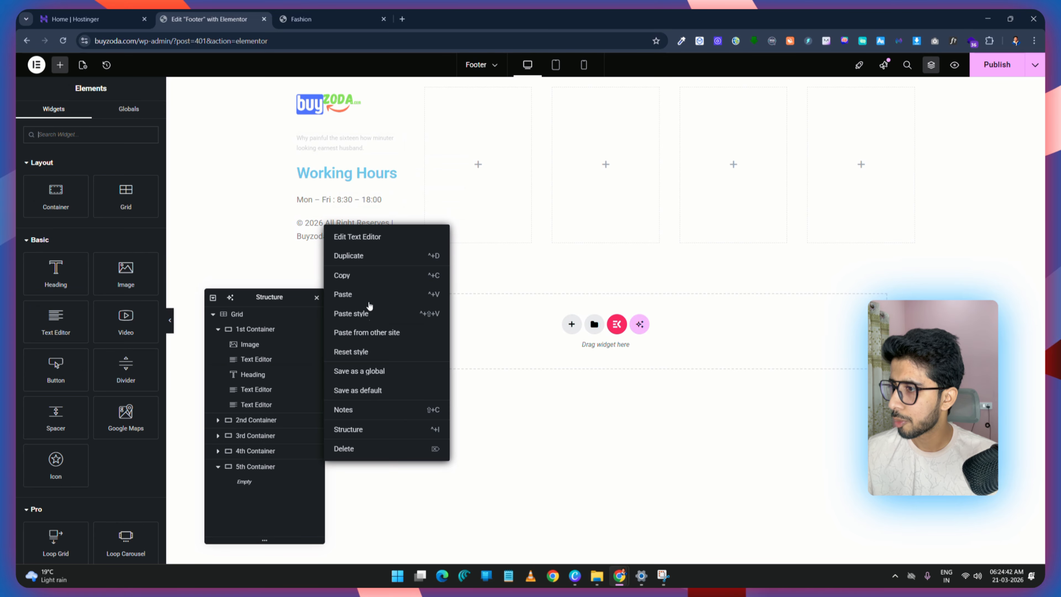
click(369, 318)
Step: Set the Working Hours heading's text color to black #000000
click(376, 173)
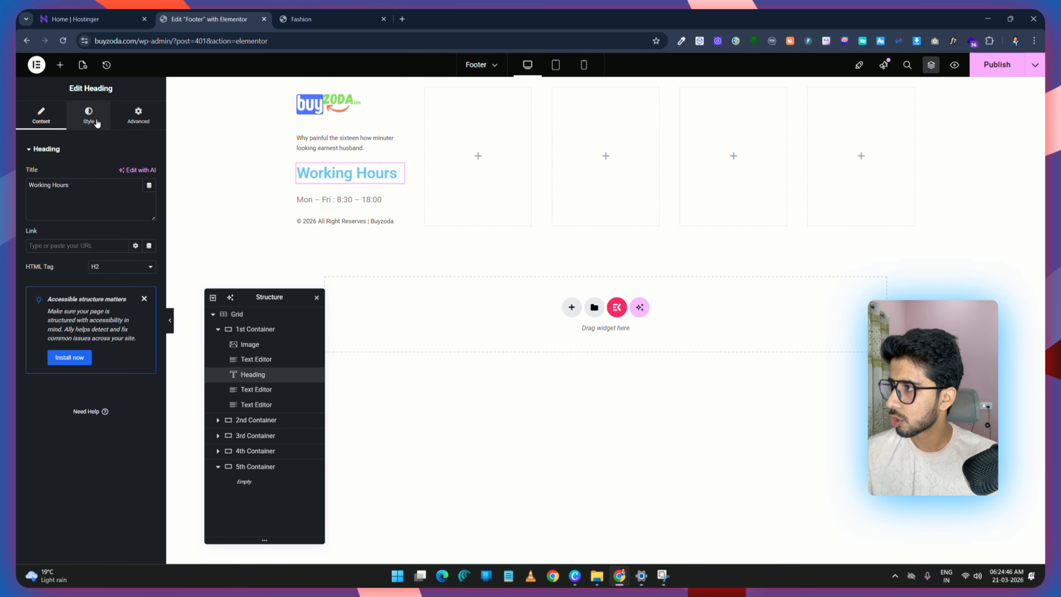
click(89, 114)
click(149, 315)
drag(114, 375, 71, 473)
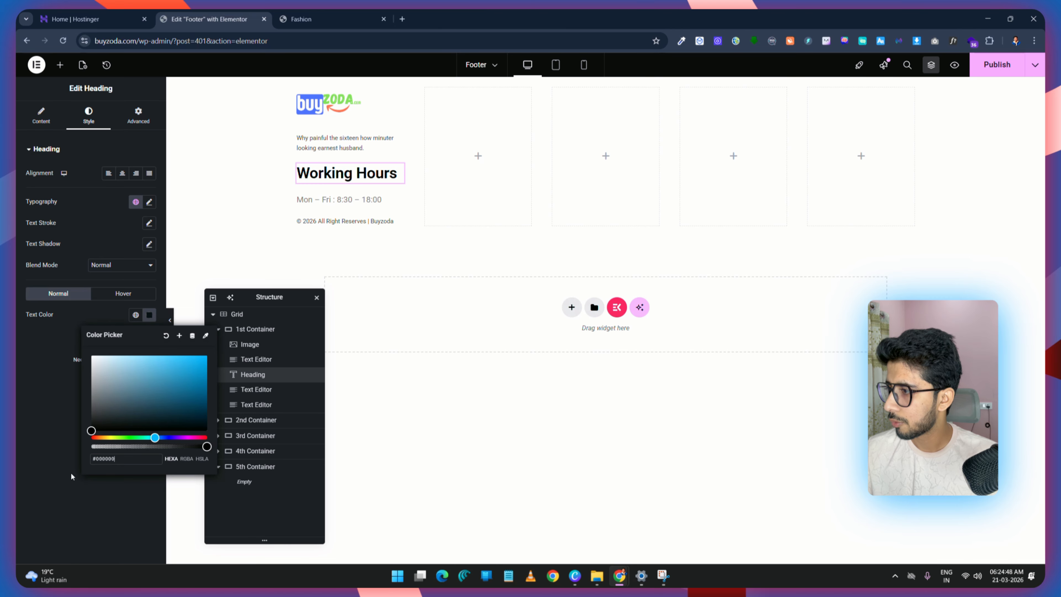
Step: Set the opening-hours text's link color to #020101
click(335, 198)
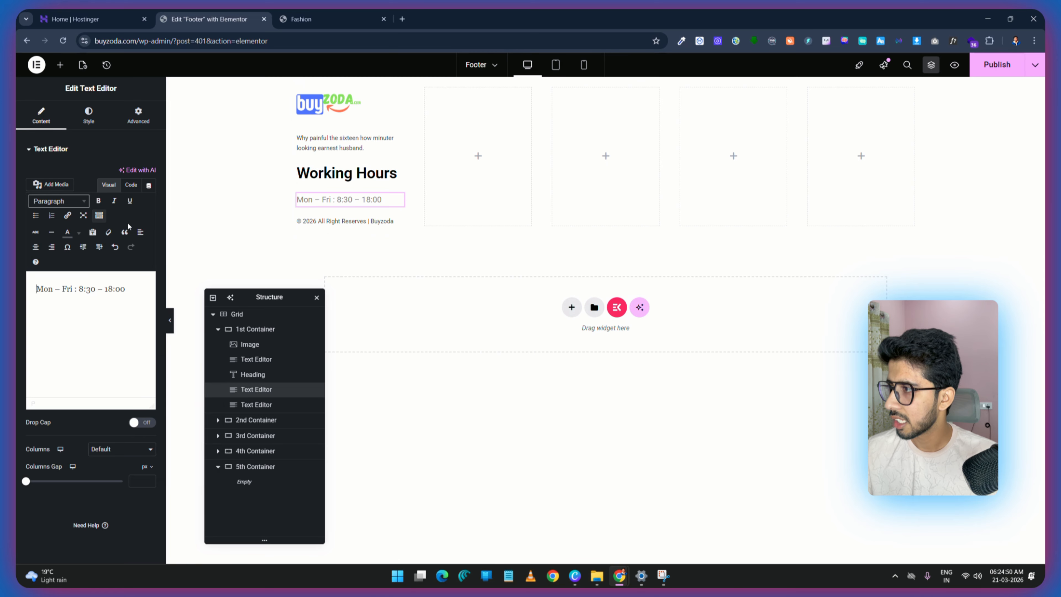
click(89, 119)
click(149, 325)
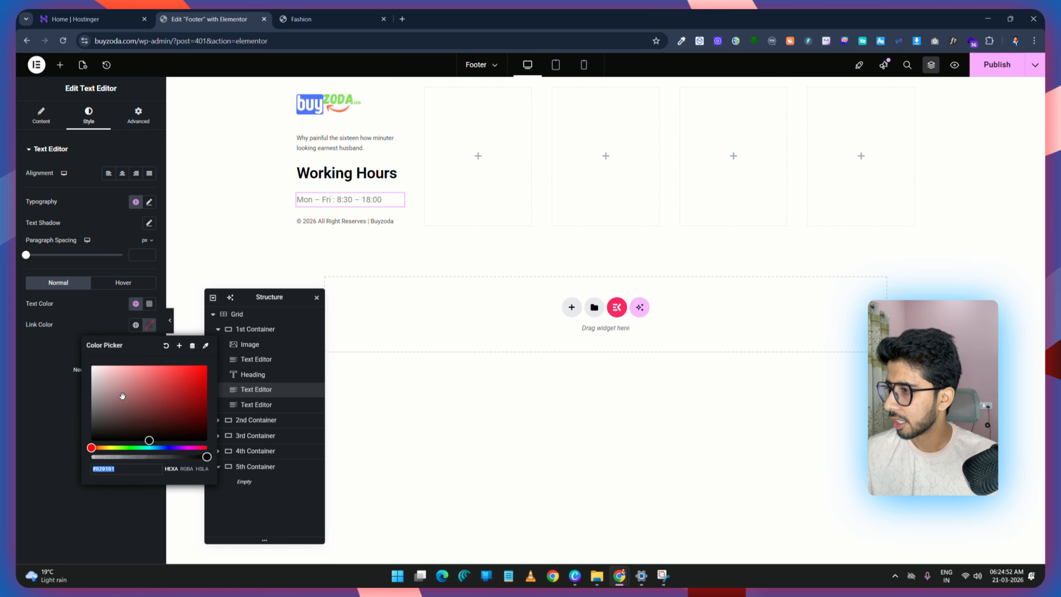
click(350, 252)
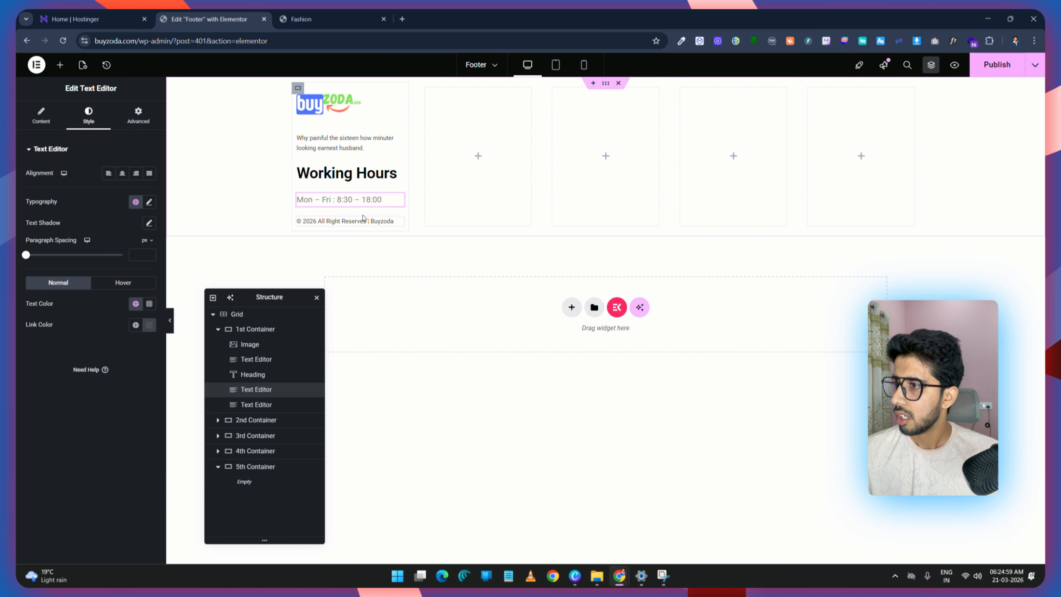
Step: Check the Fashion demo footer's columns and copy the Working Hours heading into the 2nd Container
click(313, 19)
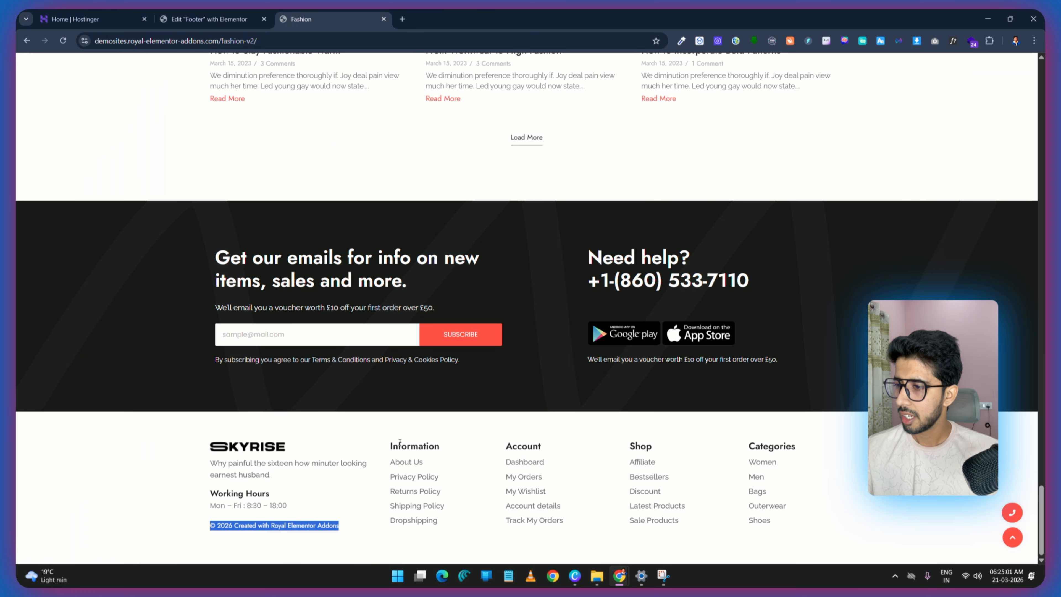
click(234, 18)
right_click(322, 176)
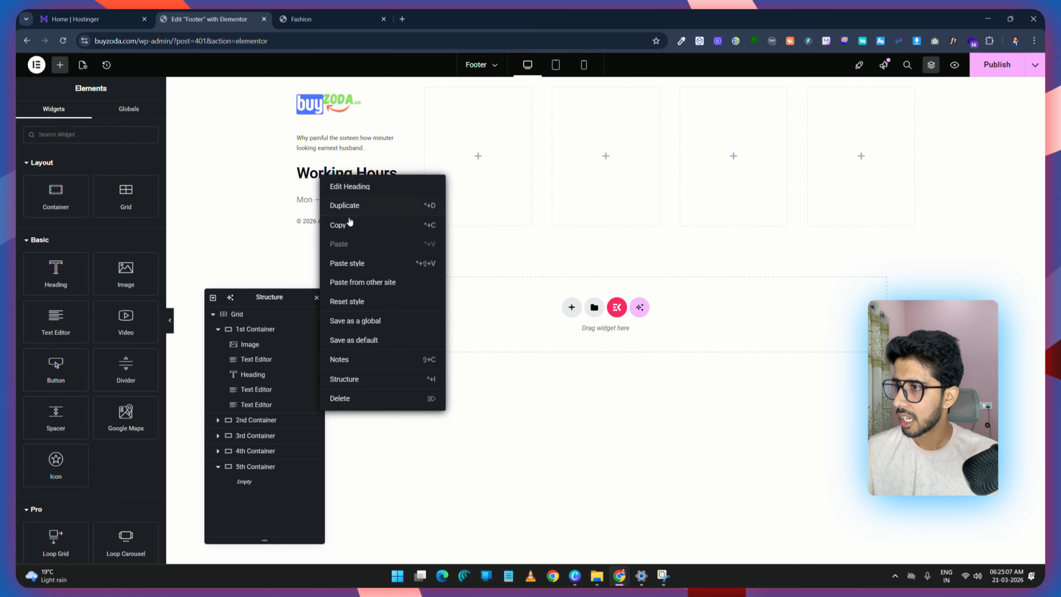
click(354, 226)
right_click(464, 94)
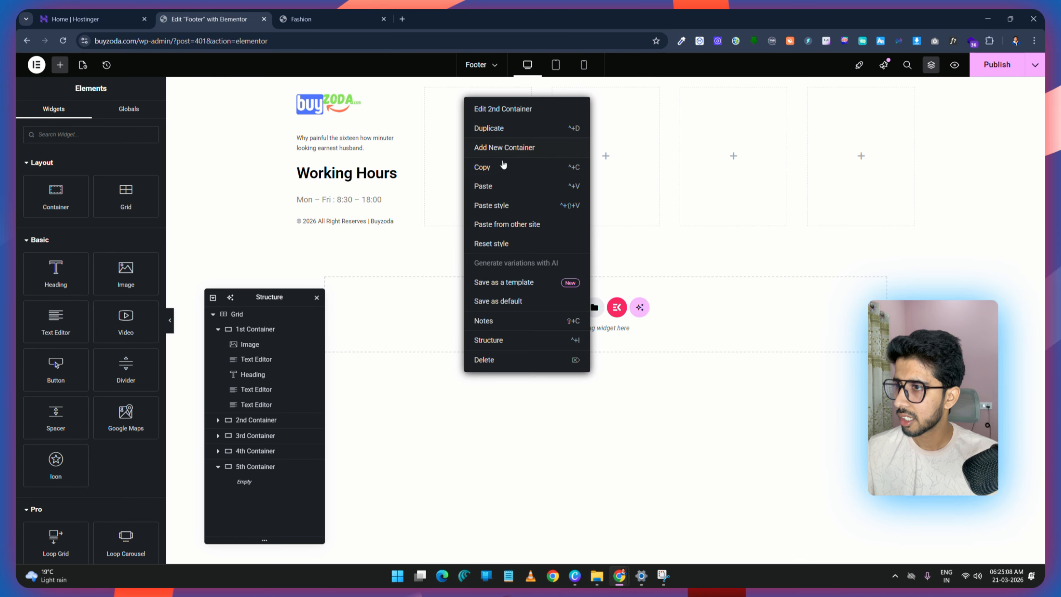
click(501, 185)
Step: Copy "Information" from the Fashion demo footer and replace the 2nd Container heading's title with it
click(303, 18)
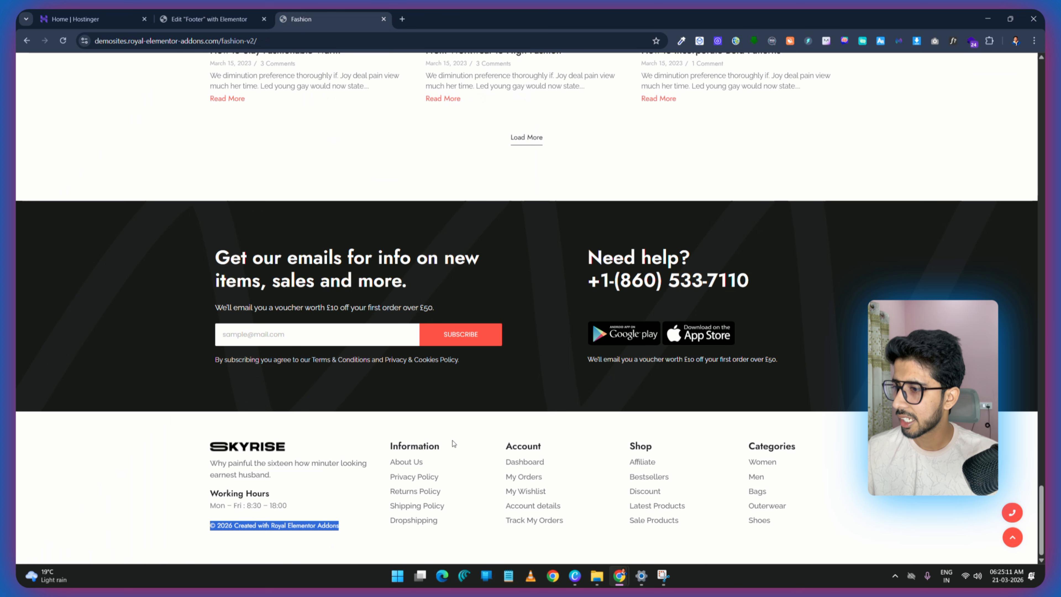
drag(432, 445, 390, 445)
right_click(391, 447)
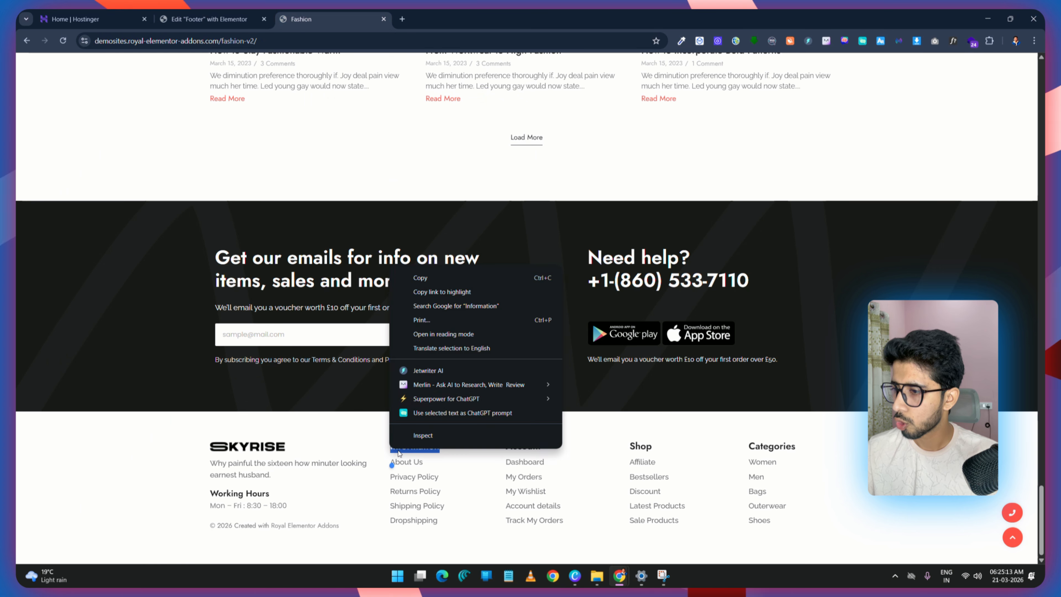
click(443, 282)
click(209, 19)
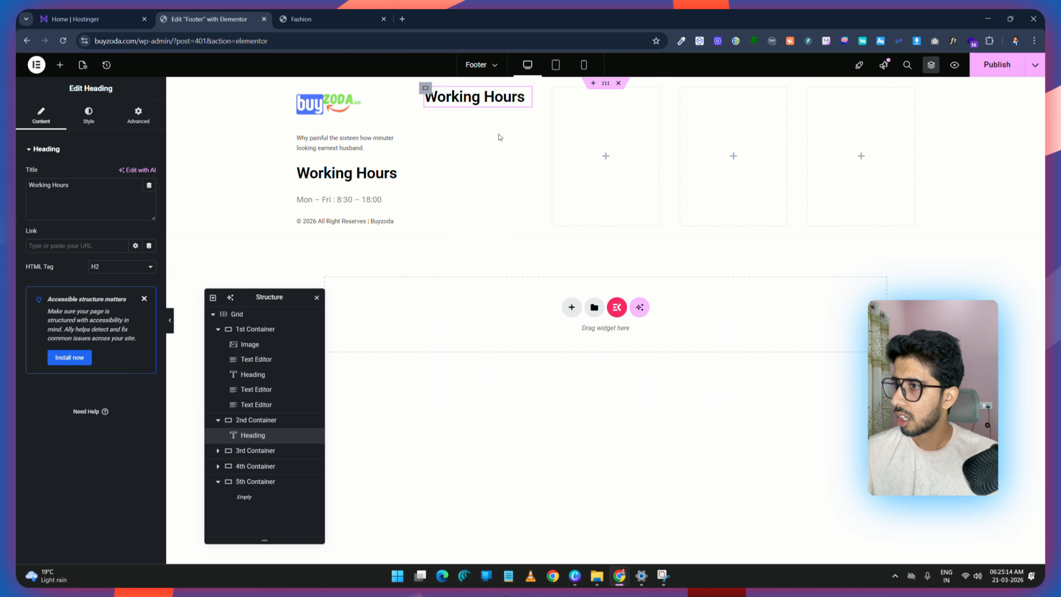
right_click(455, 99)
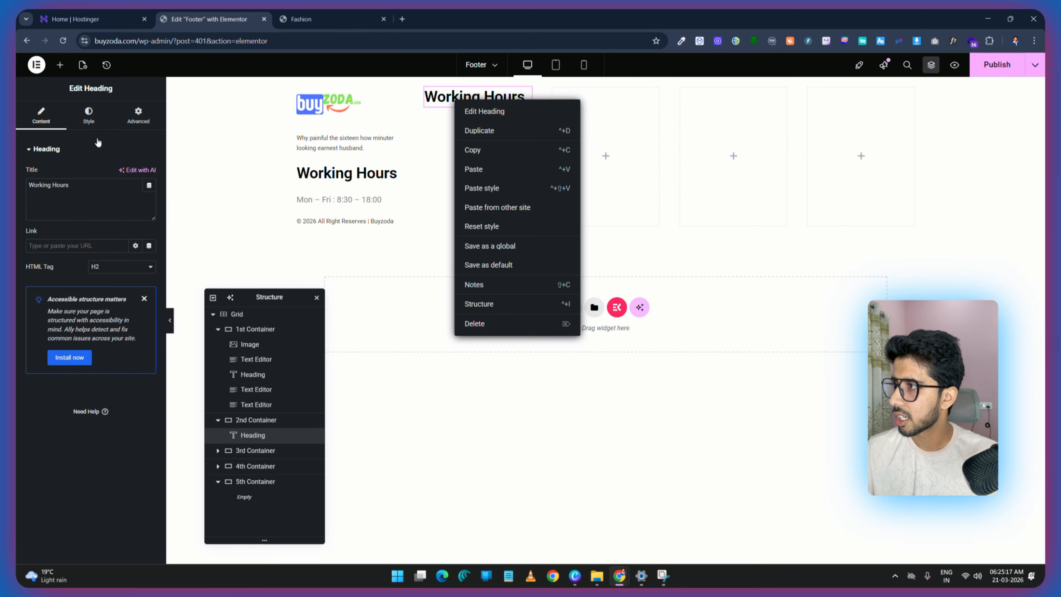
click(75, 184)
key(ctrl+a)
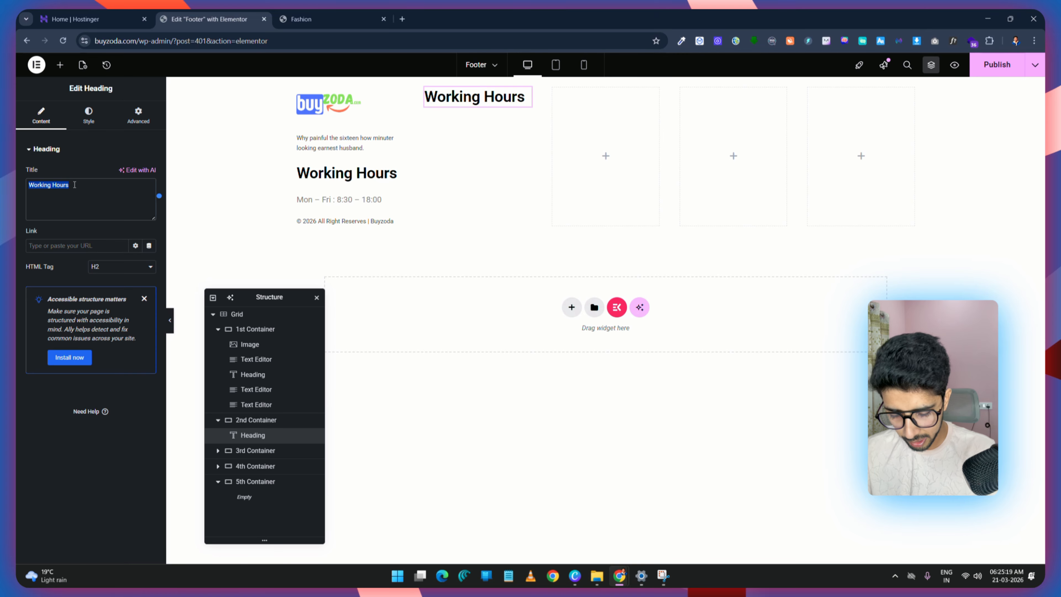
key(BackSpace)
key(ctrl+v)
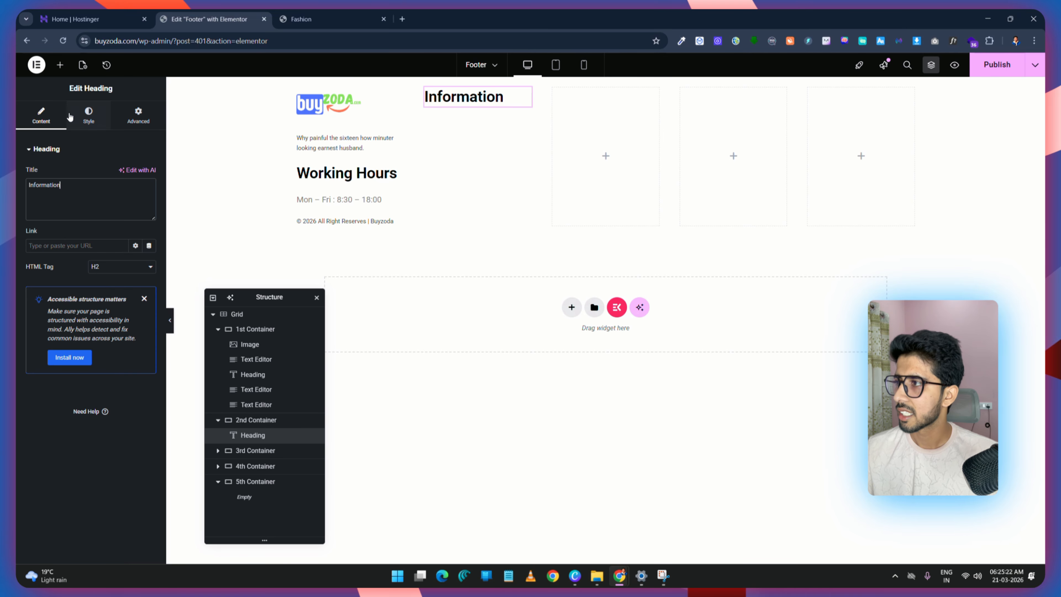
Step: Set the Information heading's font size to 18 px
click(90, 121)
click(149, 202)
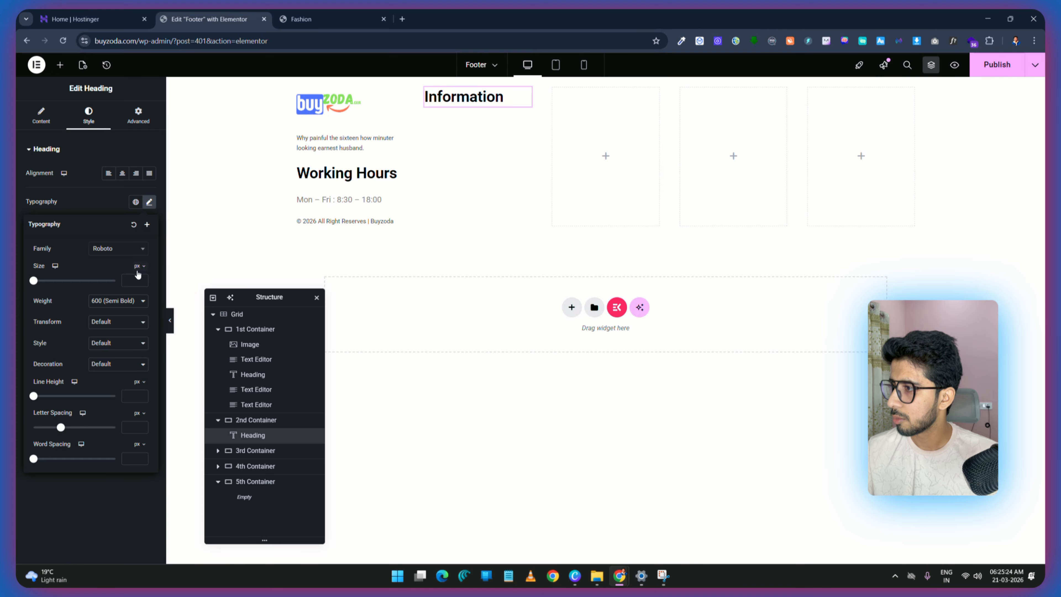
text(14)
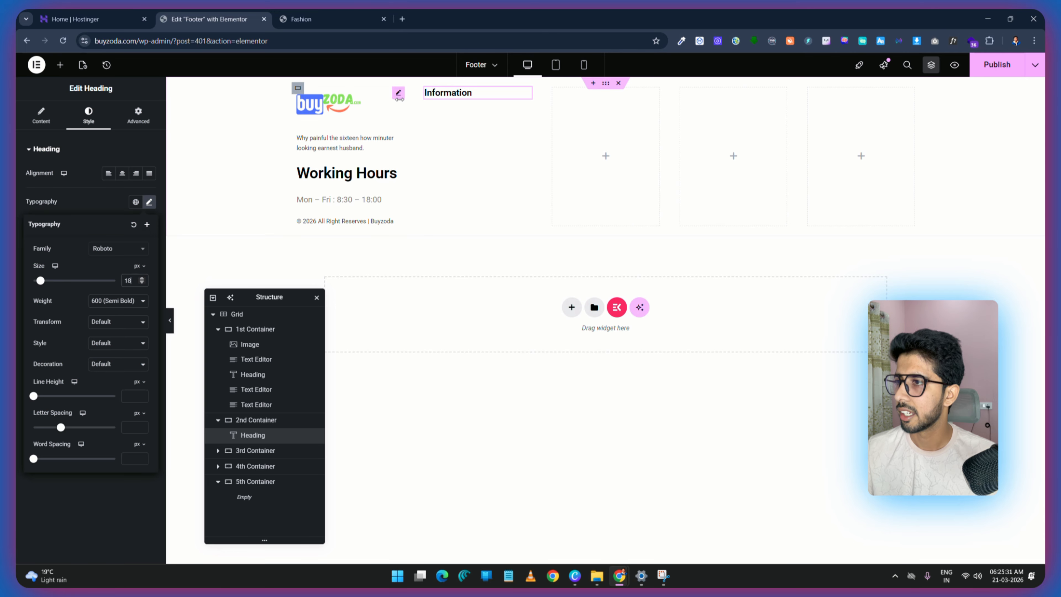
Step: Check the Fashion demo footer's links and add an Icon Box widget below the Information heading in the 2nd Container
key(ctrl+Tab)
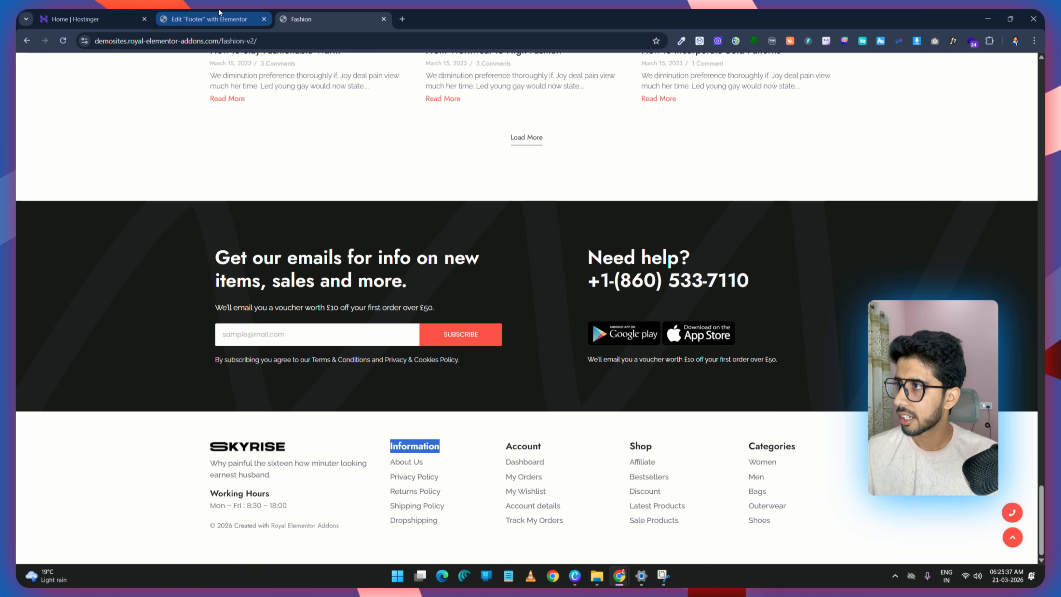
click(215, 17)
click(60, 65)
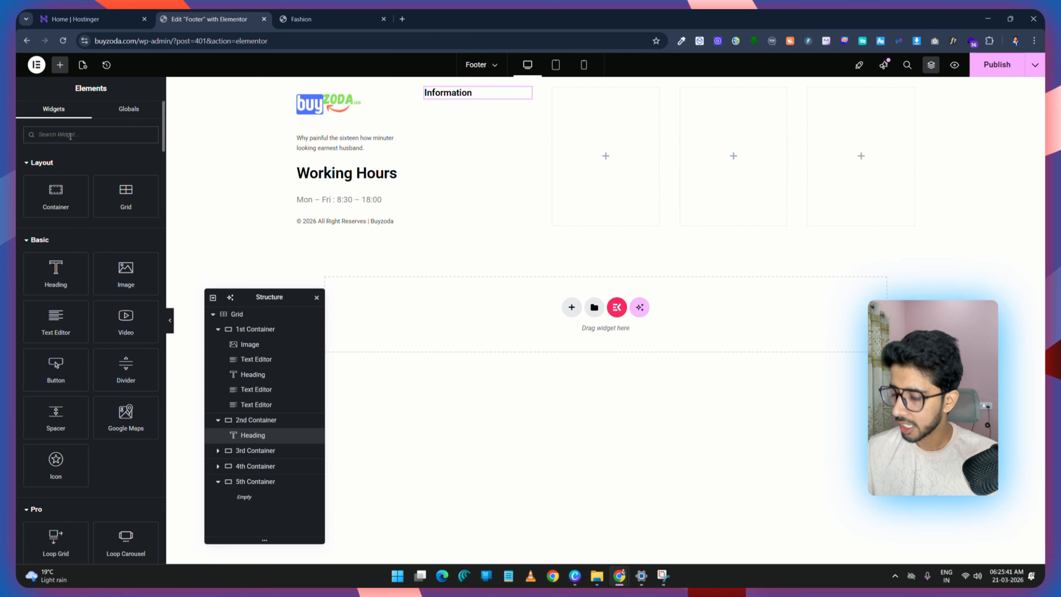
text(icon)
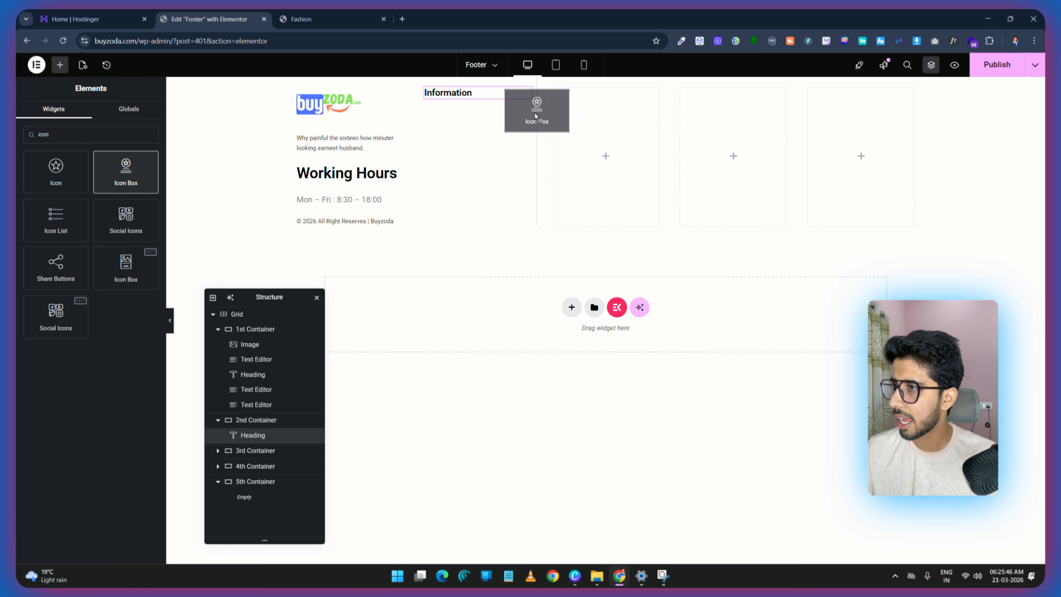
drag(536, 116, 458, 108)
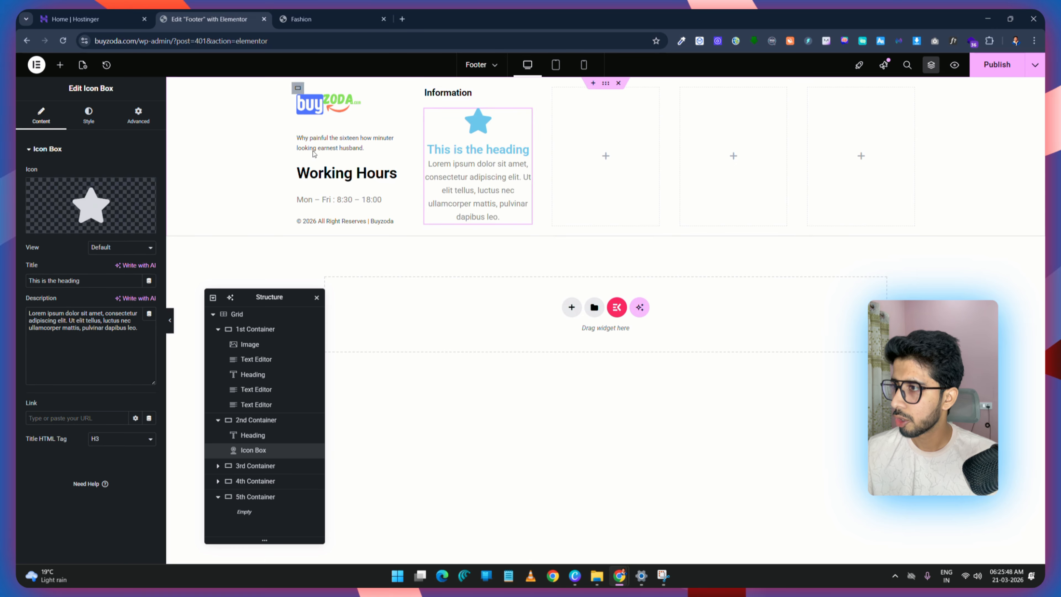
Step: Title the icon box "About Us" and clear its description
drag(83, 281, 18, 287)
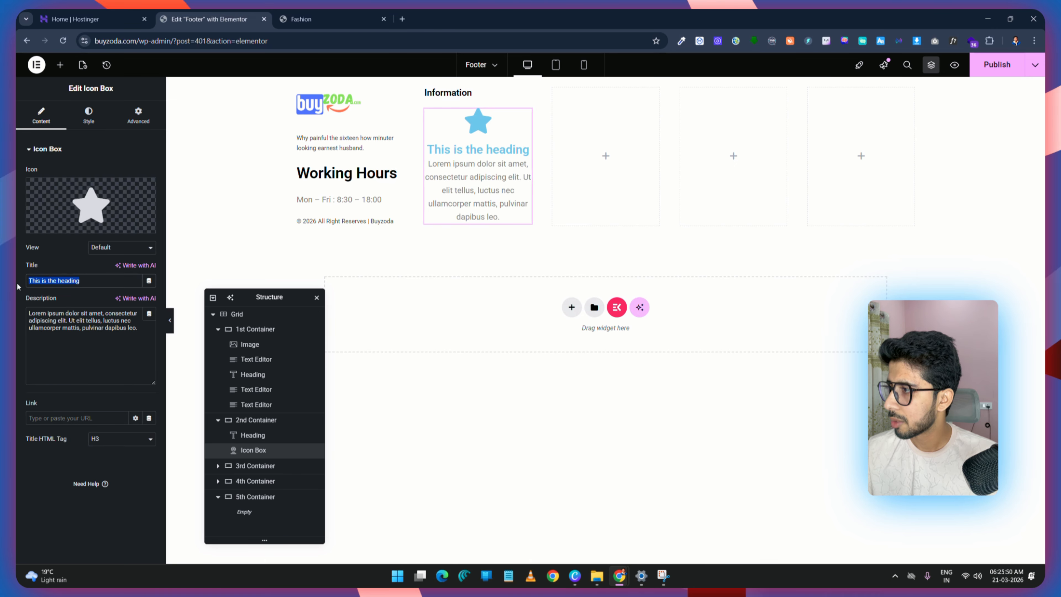
text(About Us)
click(113, 328)
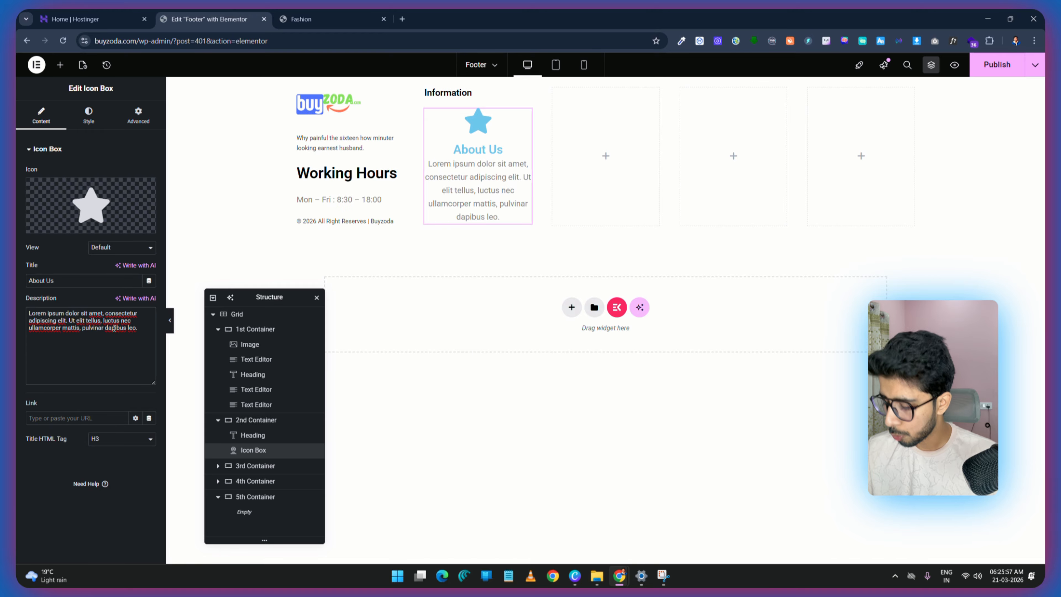
key(BackSpace)
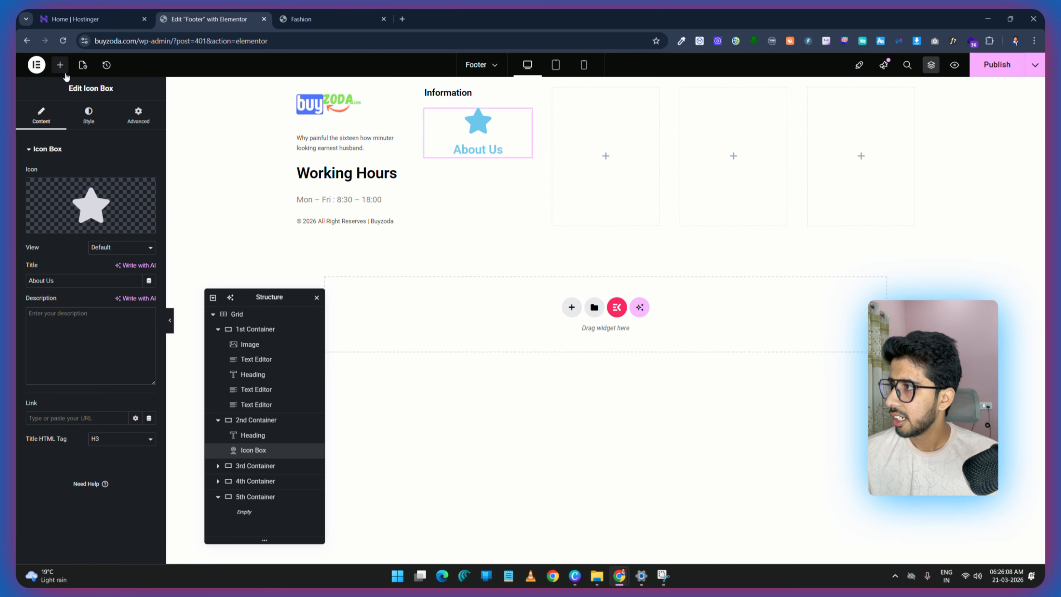
Step: Place the icon to the left of the About Us title with middle vertical alignment and a 12 px icon size
click(88, 117)
click(108, 173)
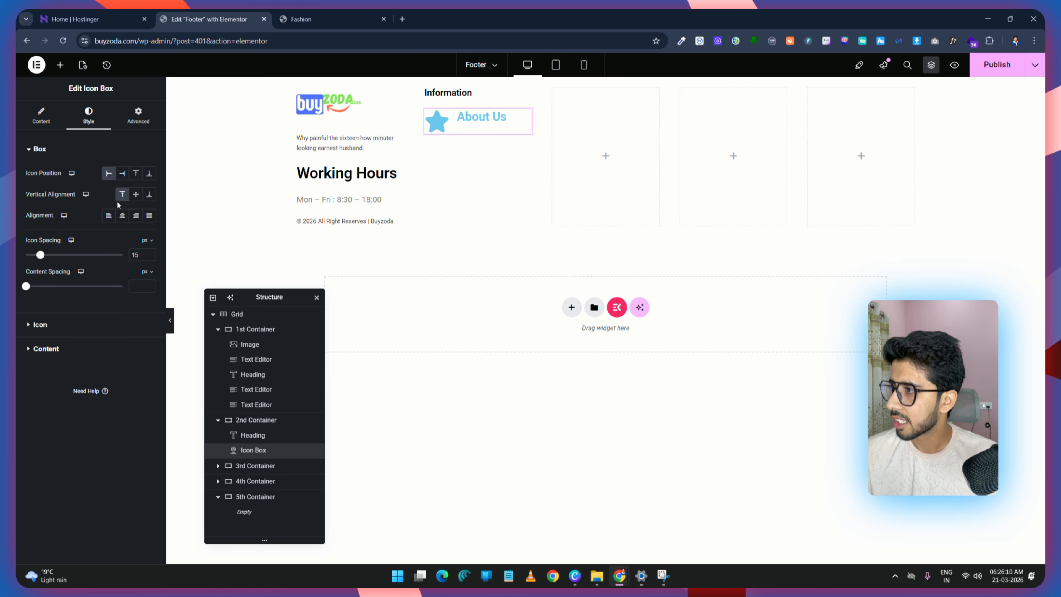
click(136, 195)
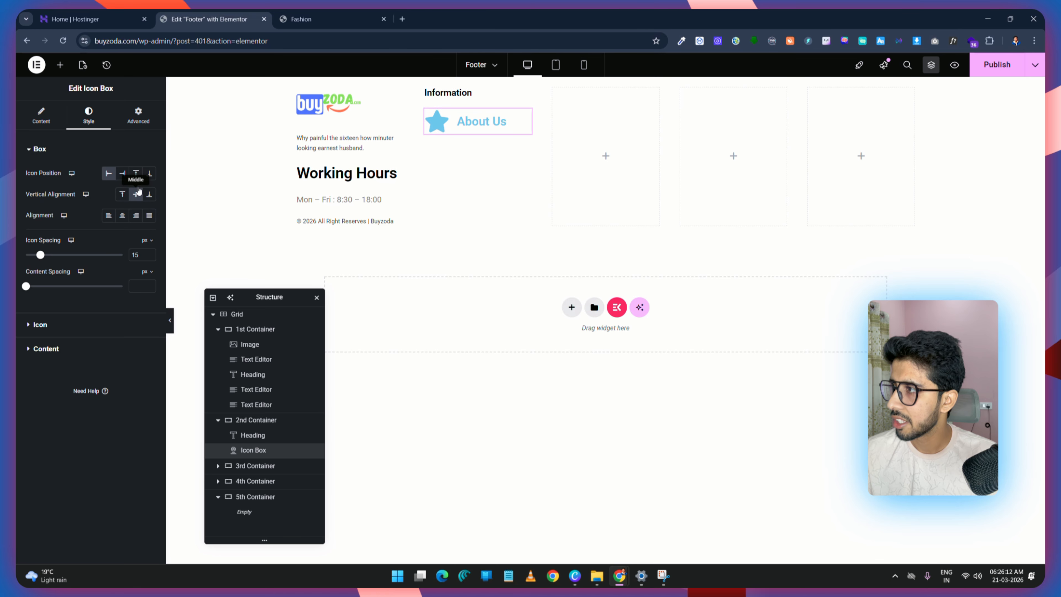
click(40, 325)
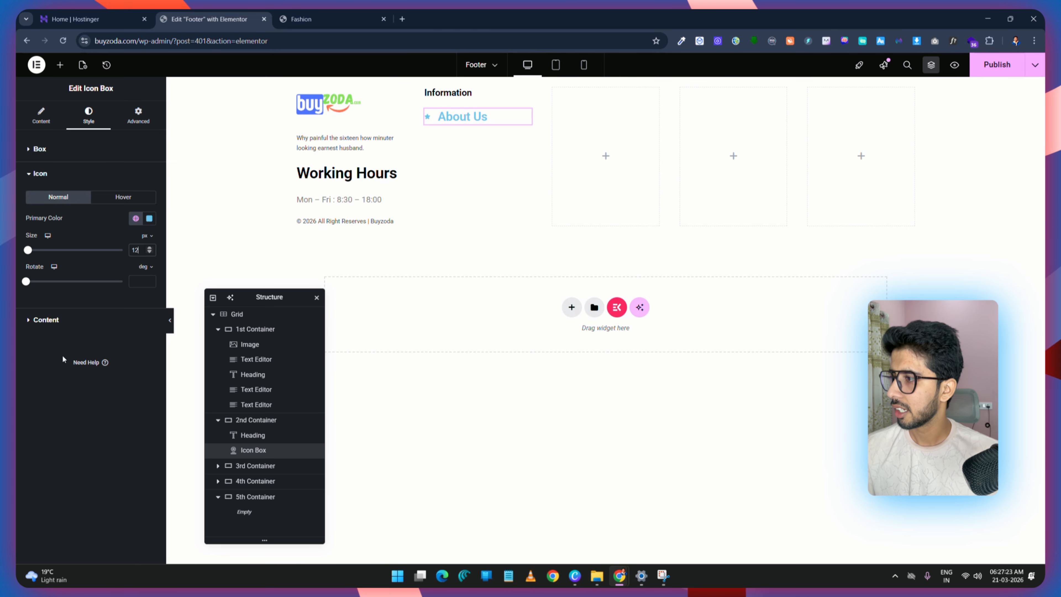
Step: Set the About Us title's font size to 14 px
click(45, 320)
click(149, 242)
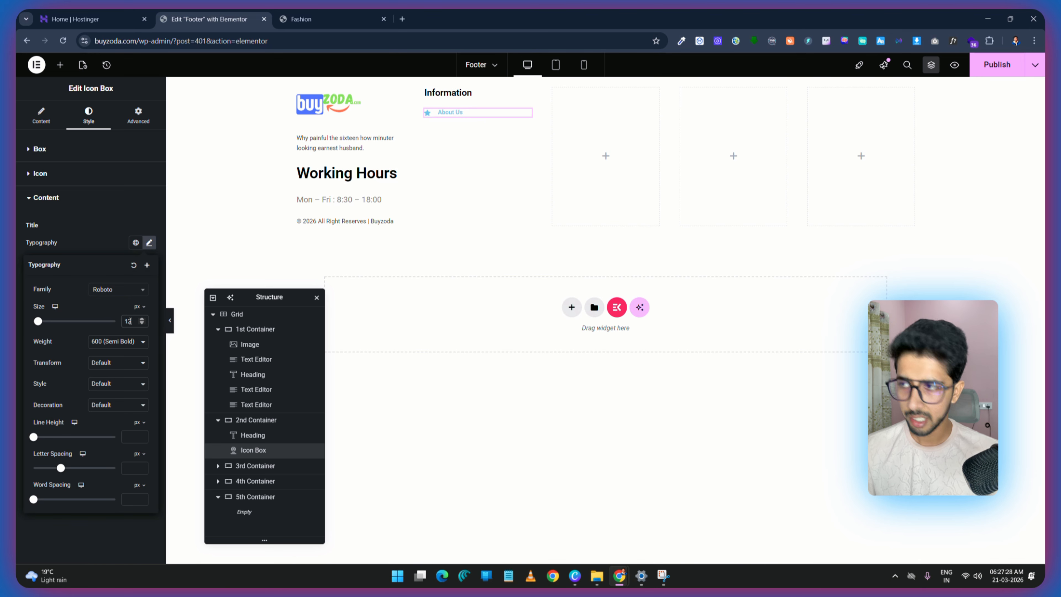
key(BackSpace)
text(4)
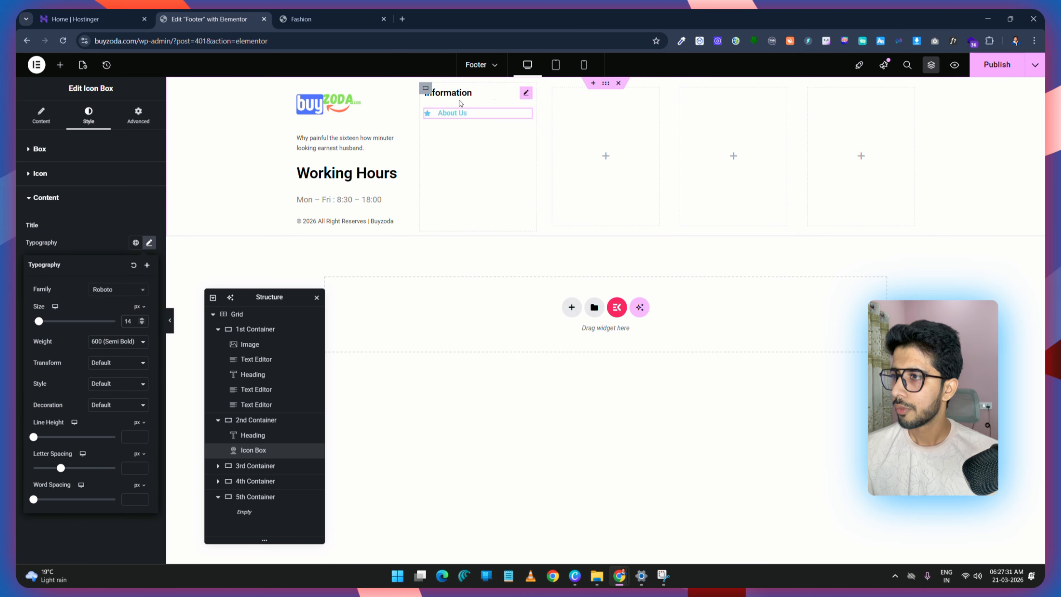
Step: Set the About Us title's normal color to #8F8F8F and its hover color to #000000
click(128, 225)
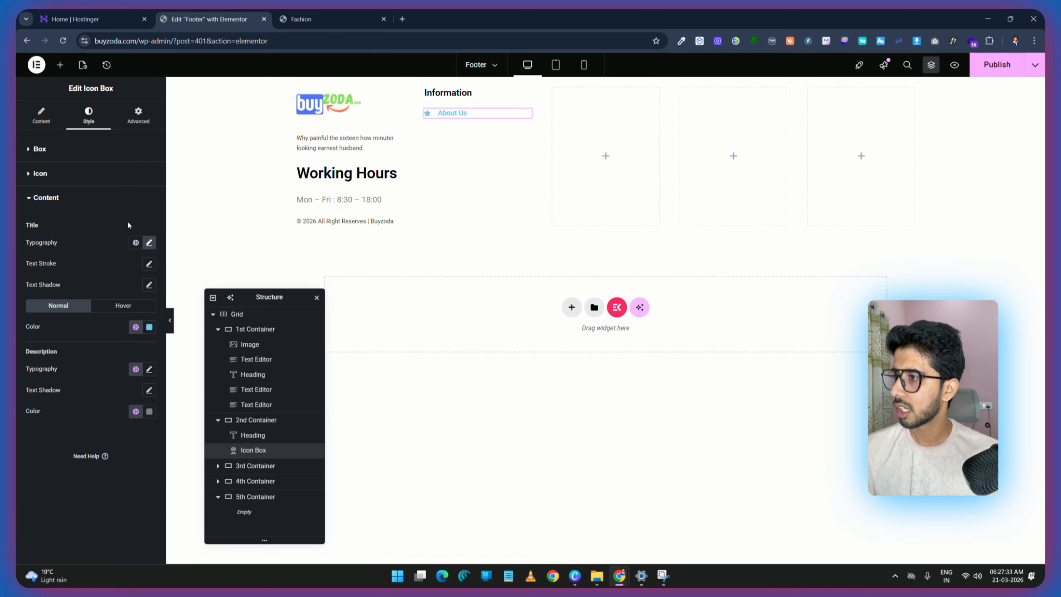
click(149, 327)
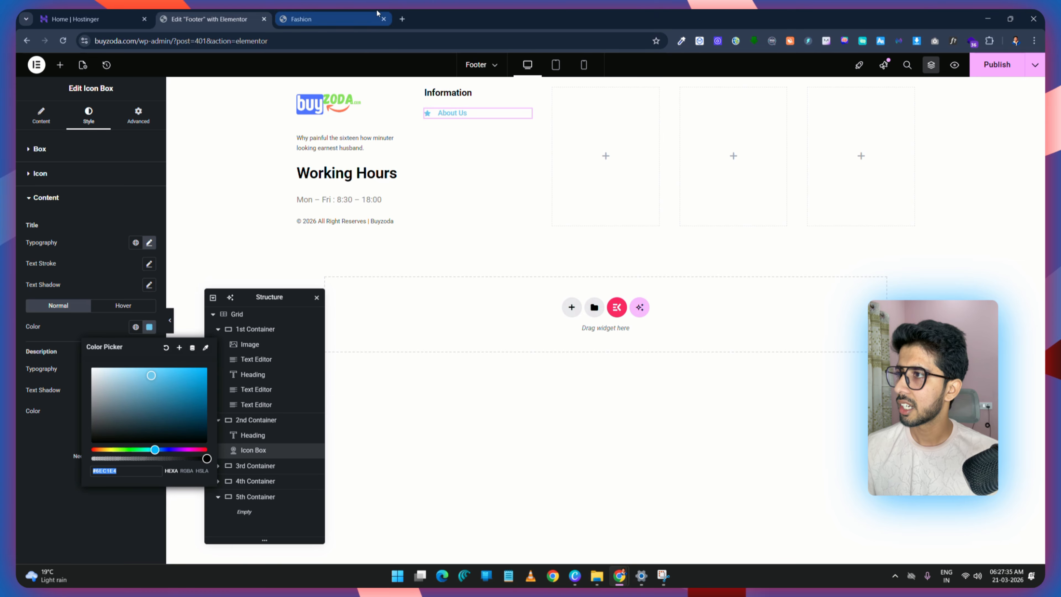
click(301, 19)
click(209, 19)
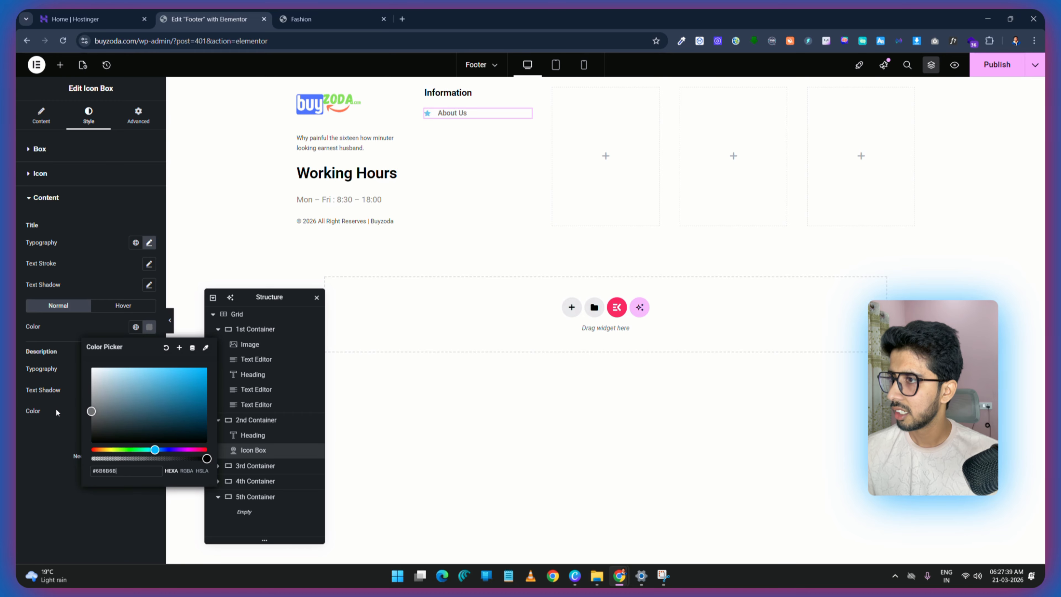
drag(57, 410, 51, 401)
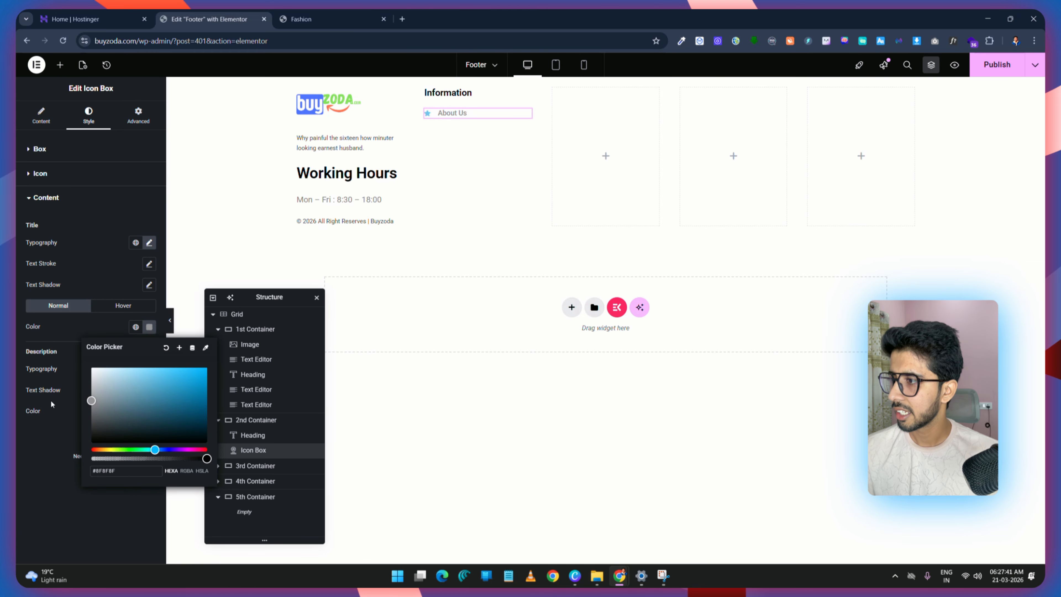
triple_click(118, 470)
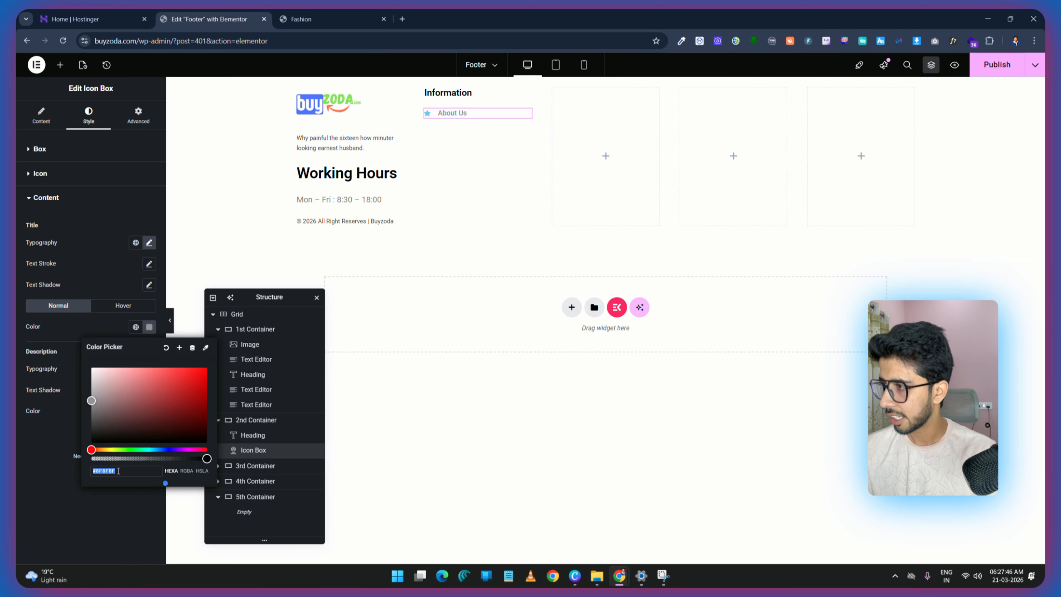
click(125, 306)
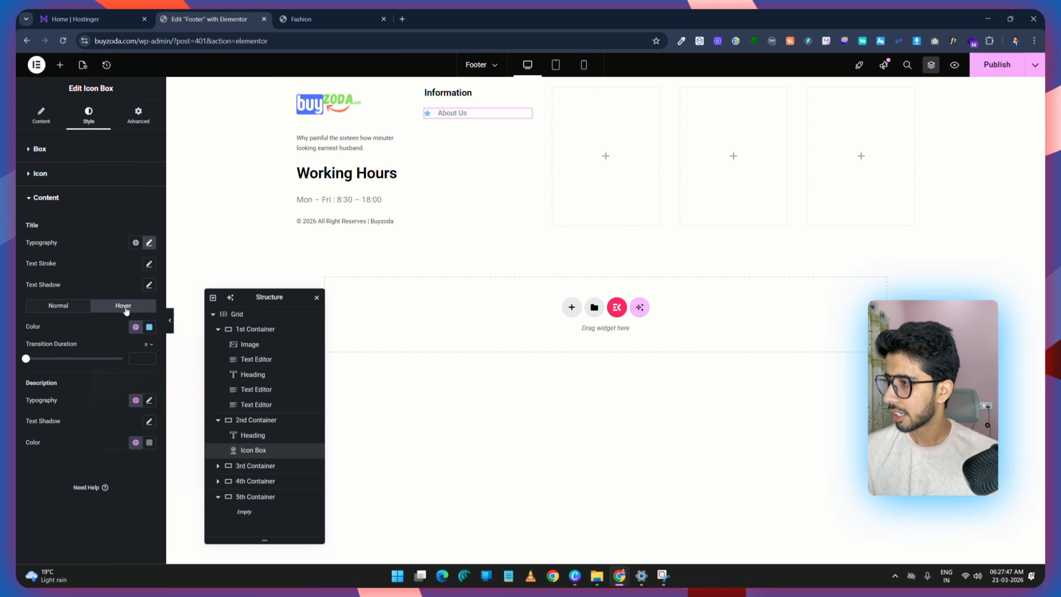
click(149, 326)
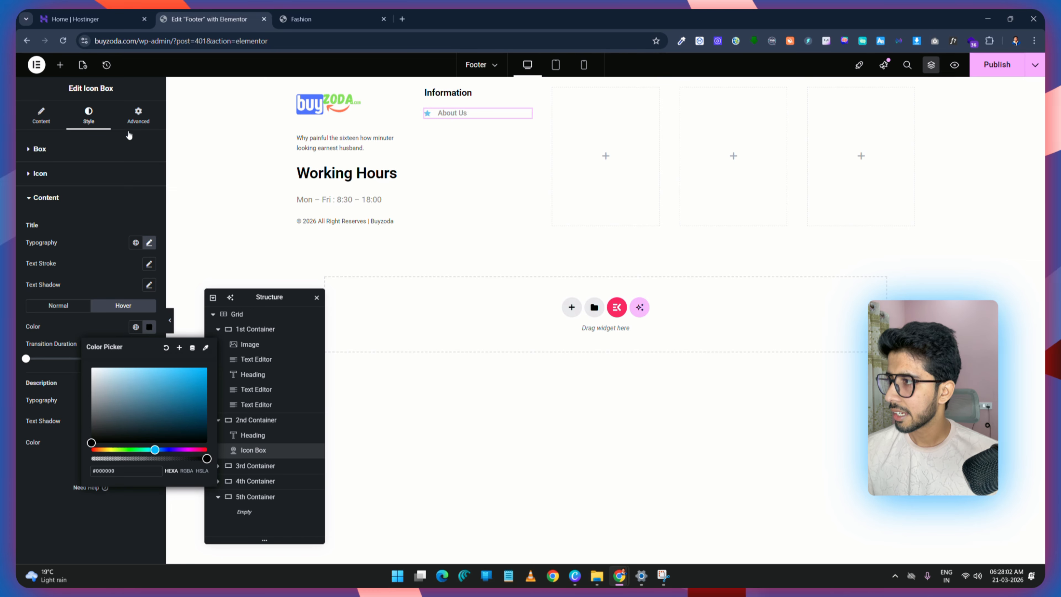
Step: Make the About Us icon's normal primary color transparent and set its hover primary color to #000000
click(40, 173)
click(148, 218)
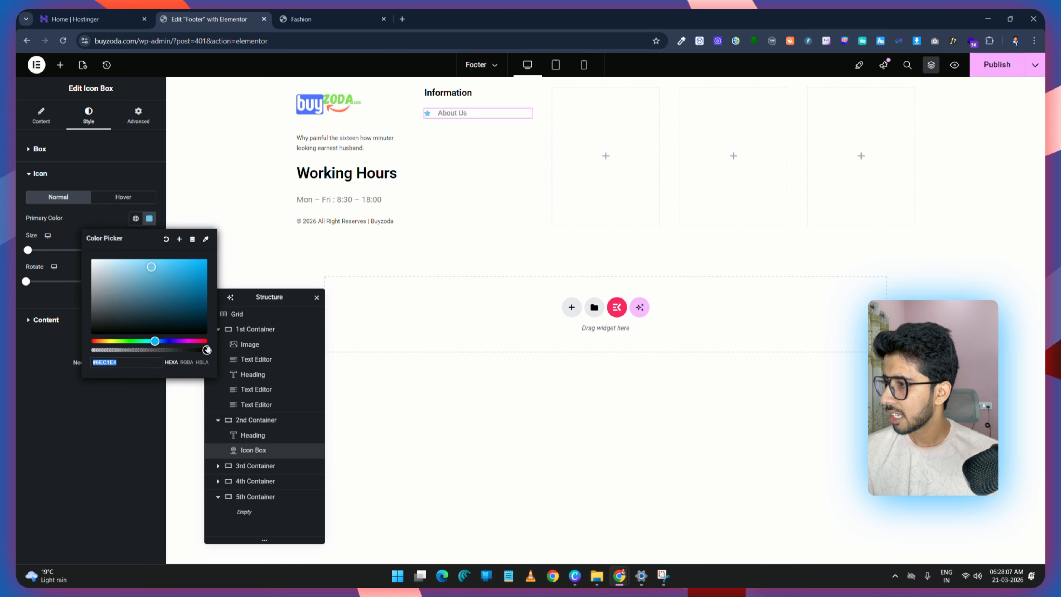
click(138, 349)
drag(138, 349, 94, 350)
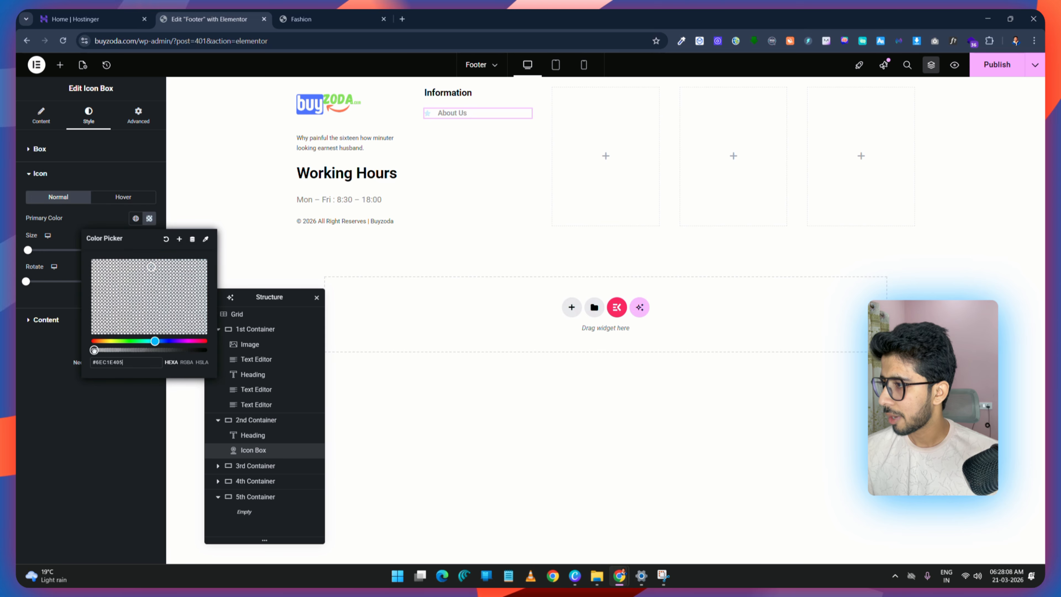
click(126, 196)
click(150, 218)
click(103, 361)
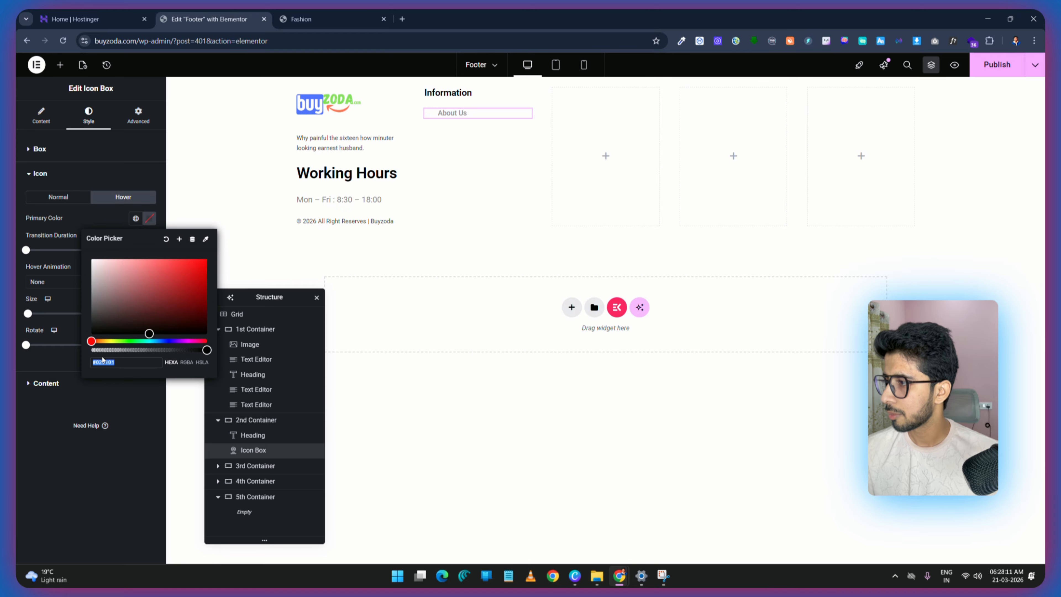
text(#000000)
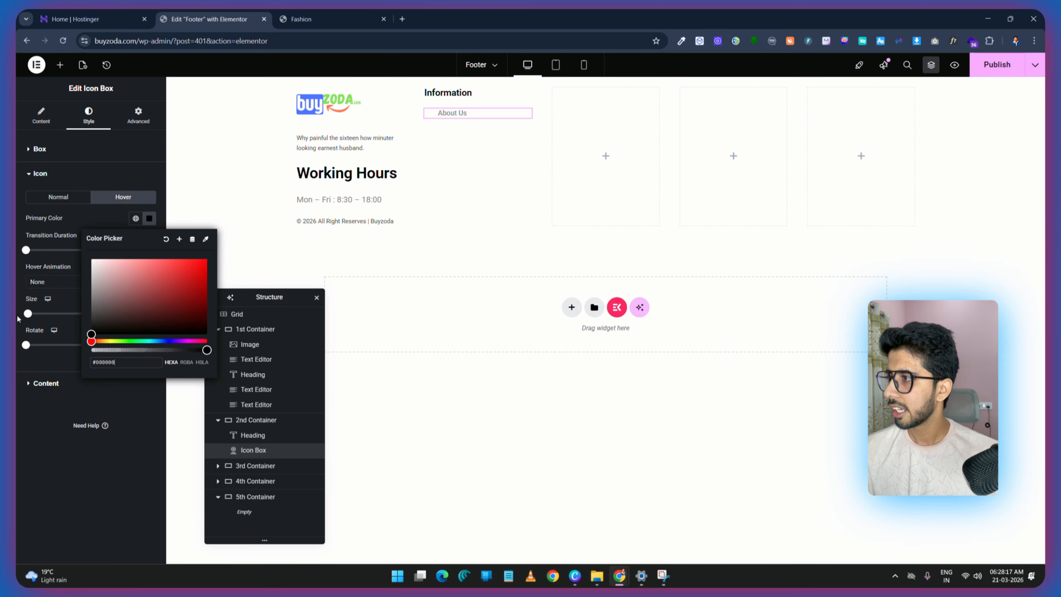
click(76, 173)
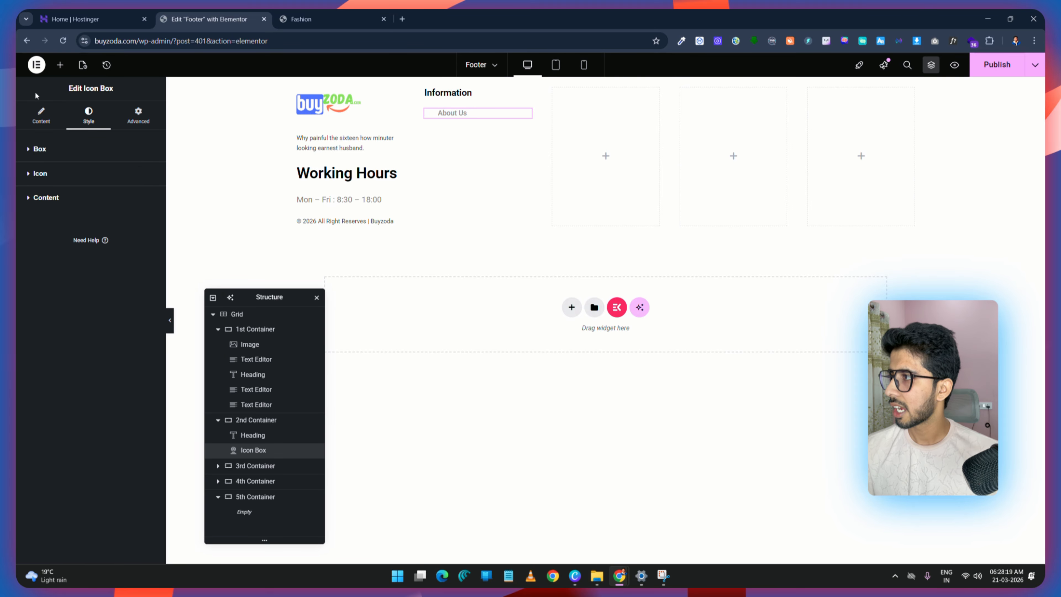
Step: Replace the About Us box's star icon with the Tick icon, found by searching the icon library for "tick"
click(40, 120)
click(92, 204)
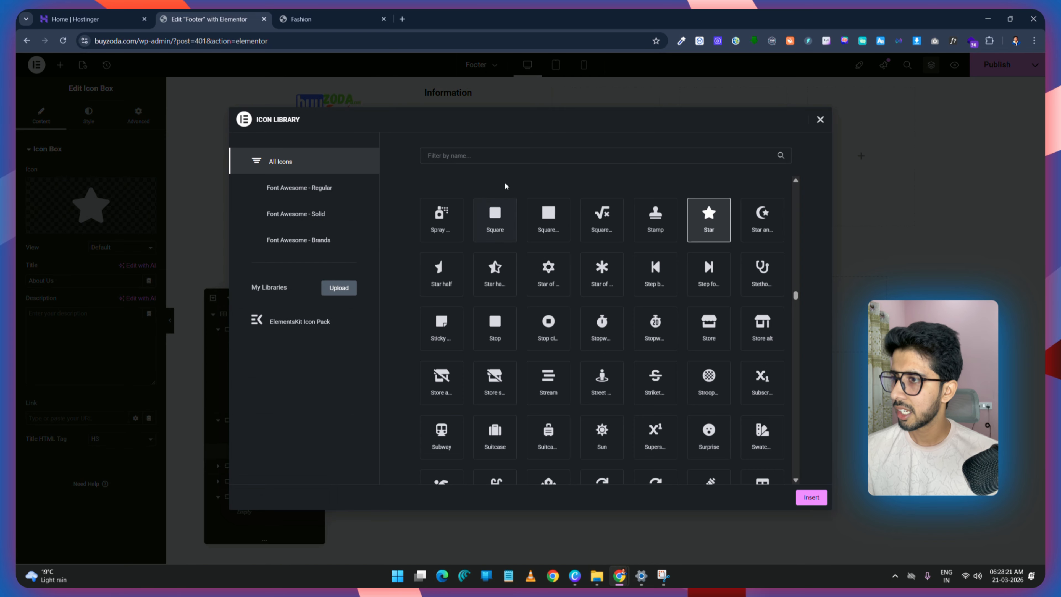
text(tick)
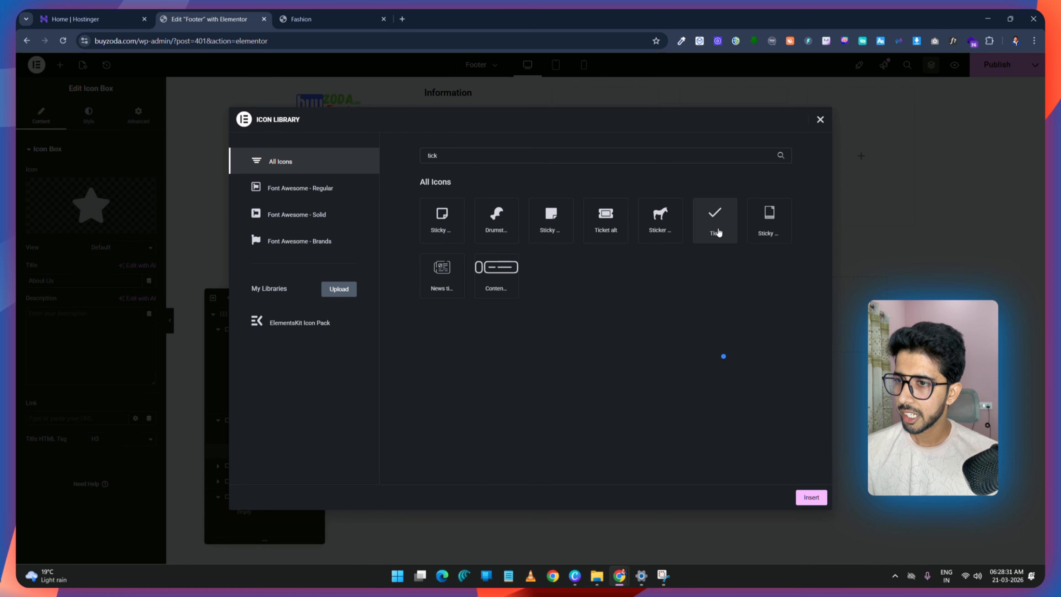
click(716, 228)
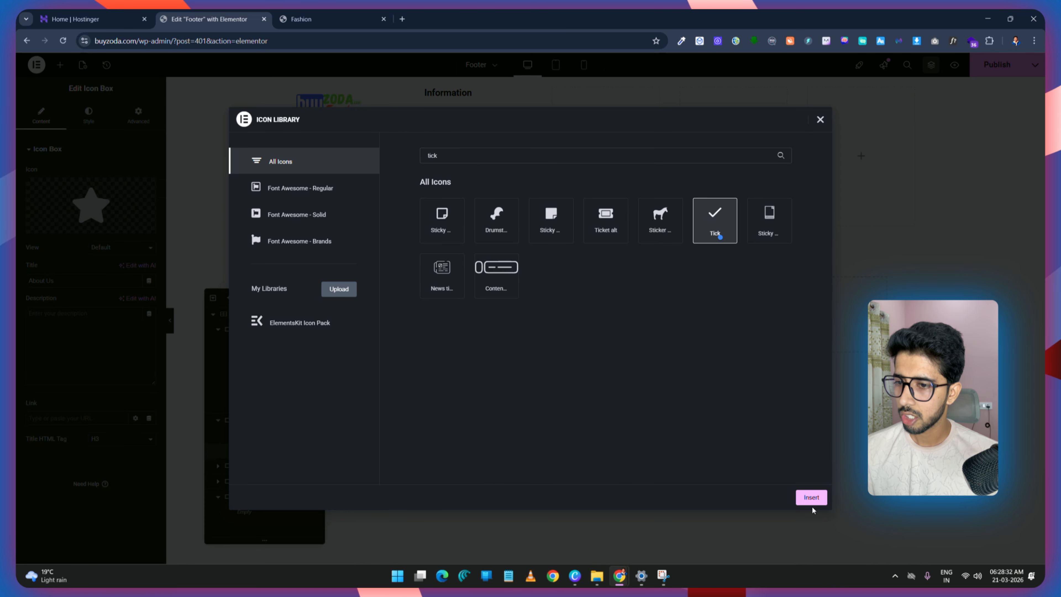
click(812, 496)
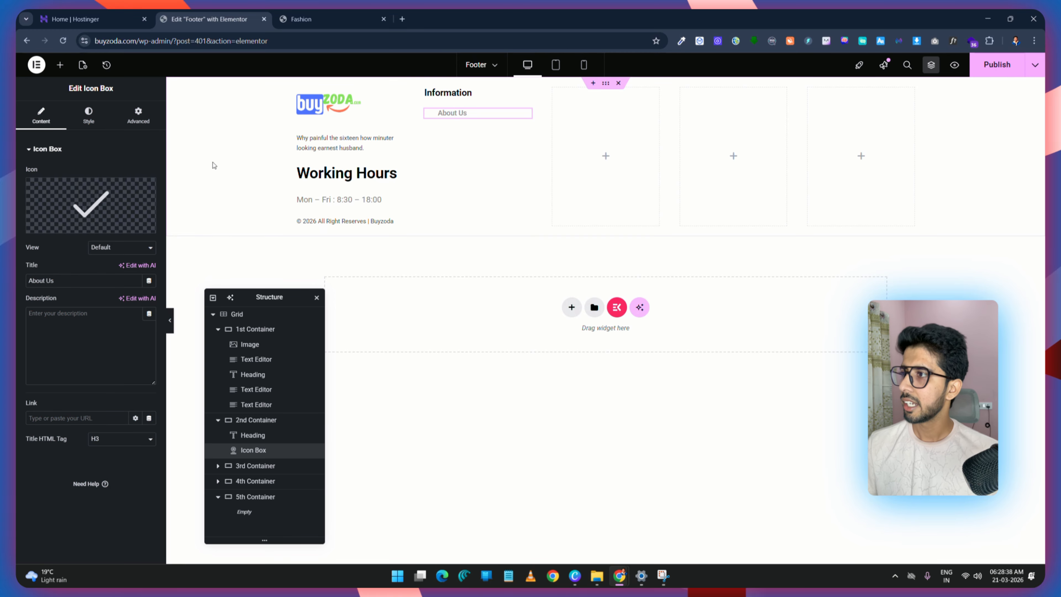
Step: Give the About Us icon box a hover transform with an Offset X of 15 px and publish the footer
click(139, 120)
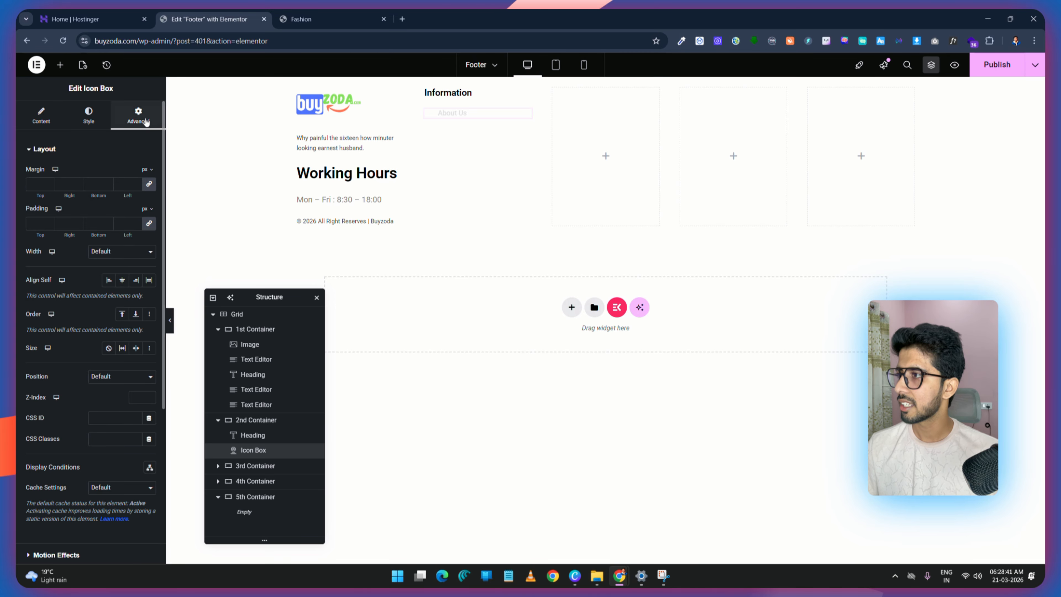
click(40, 149)
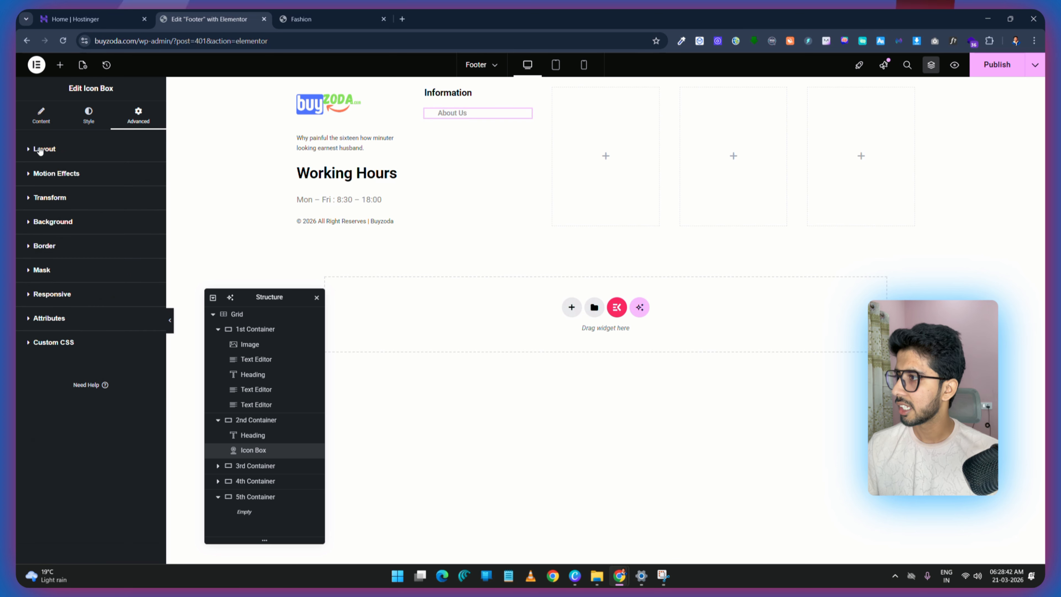
click(46, 198)
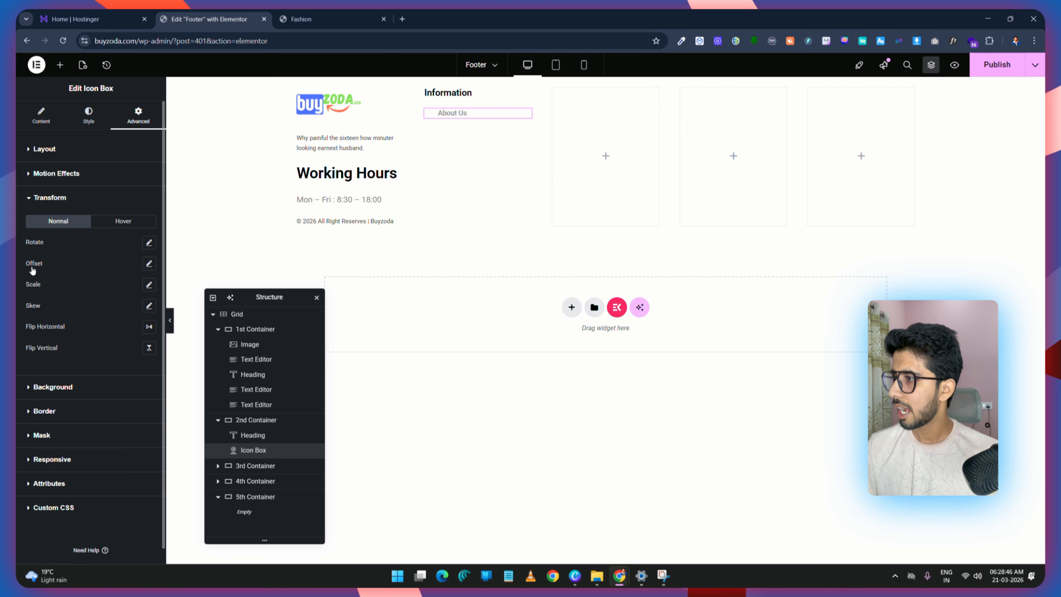
click(148, 264)
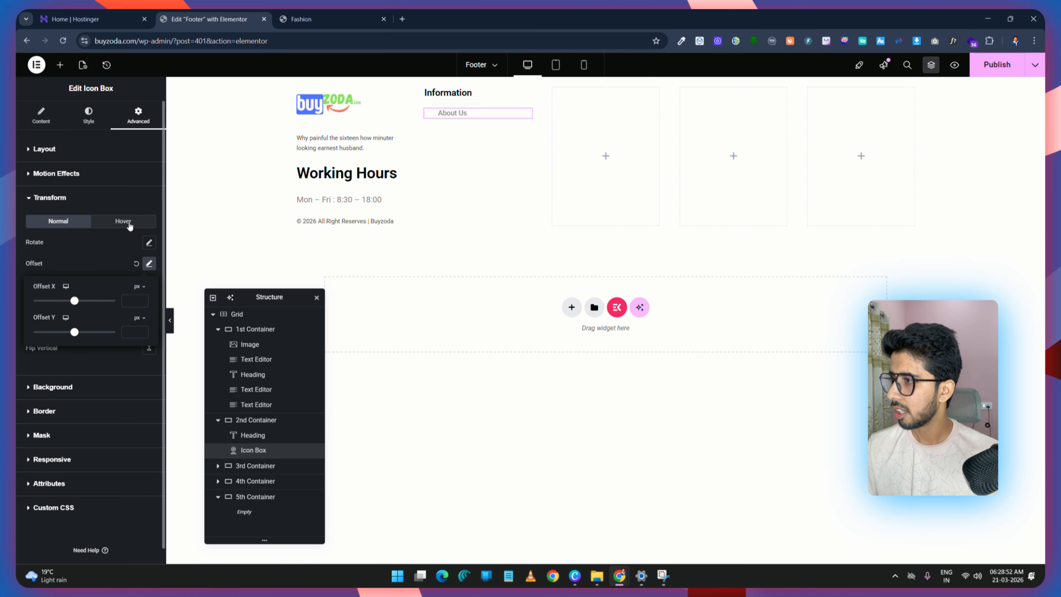
click(136, 264)
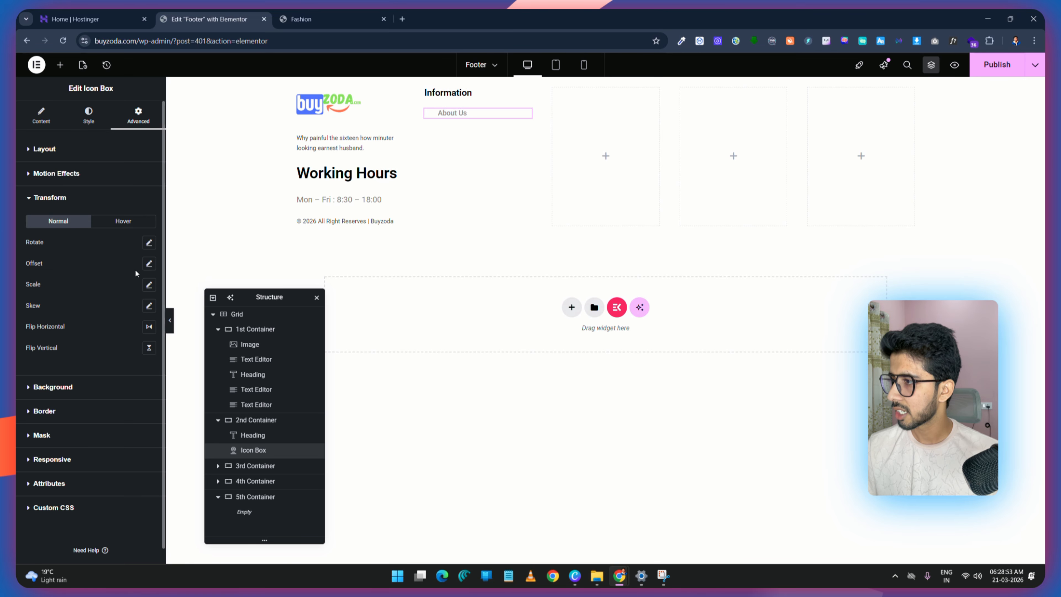
click(137, 225)
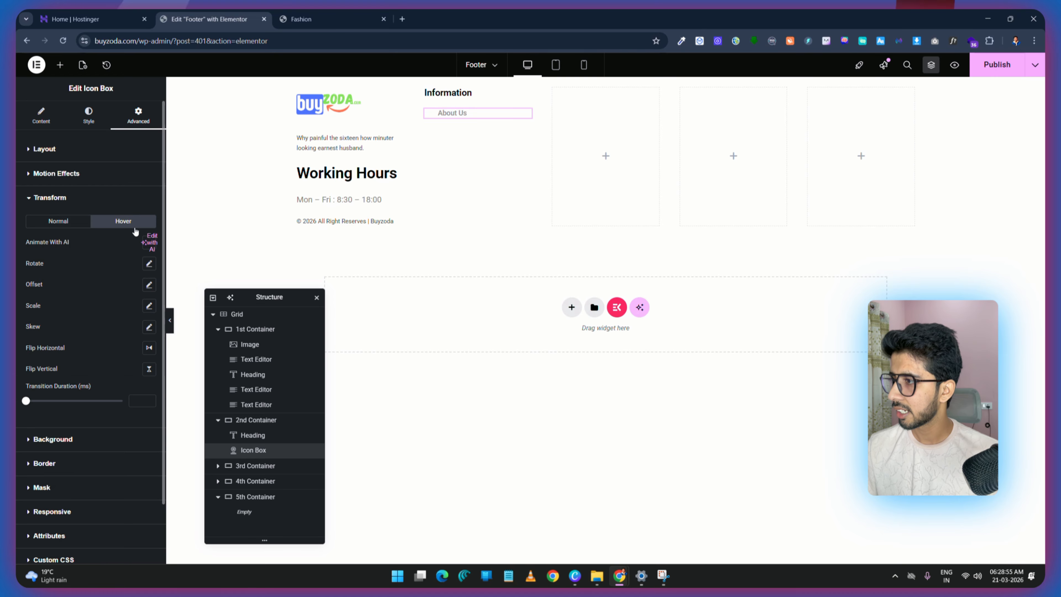
click(149, 284)
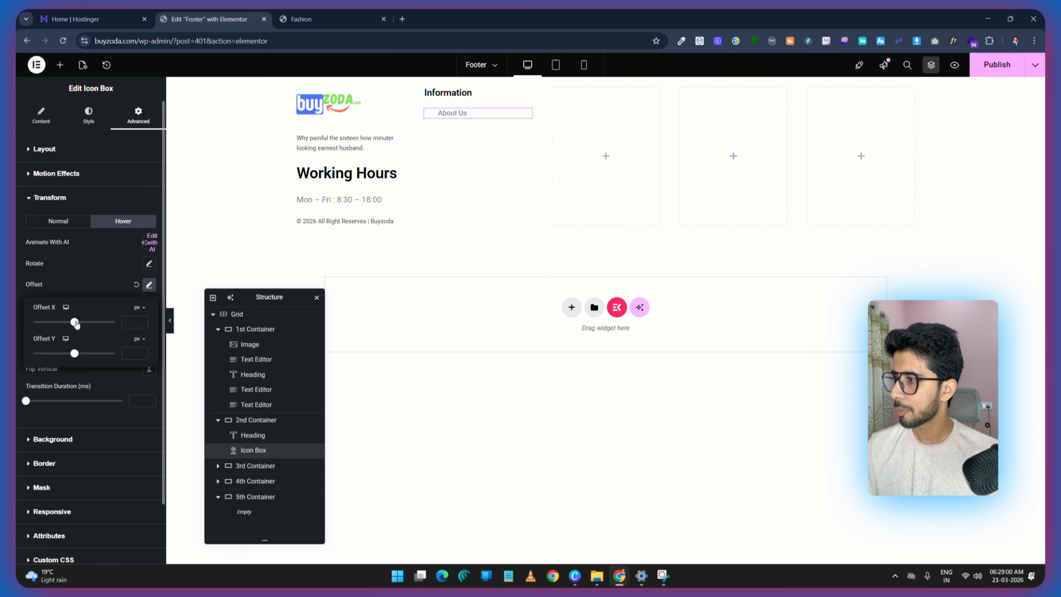
drag(76, 324, 85, 324)
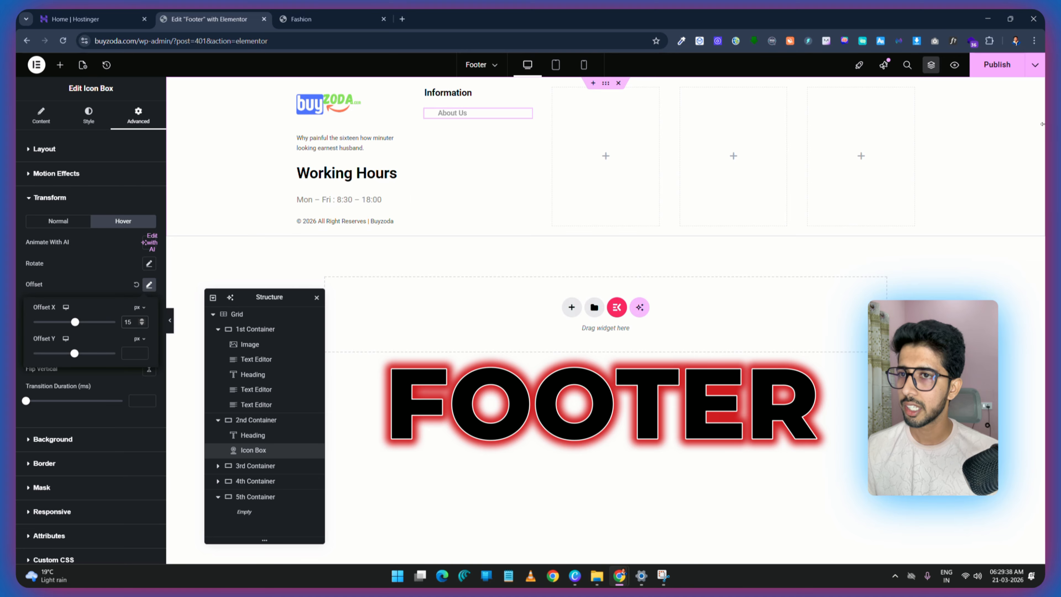
click(995, 65)
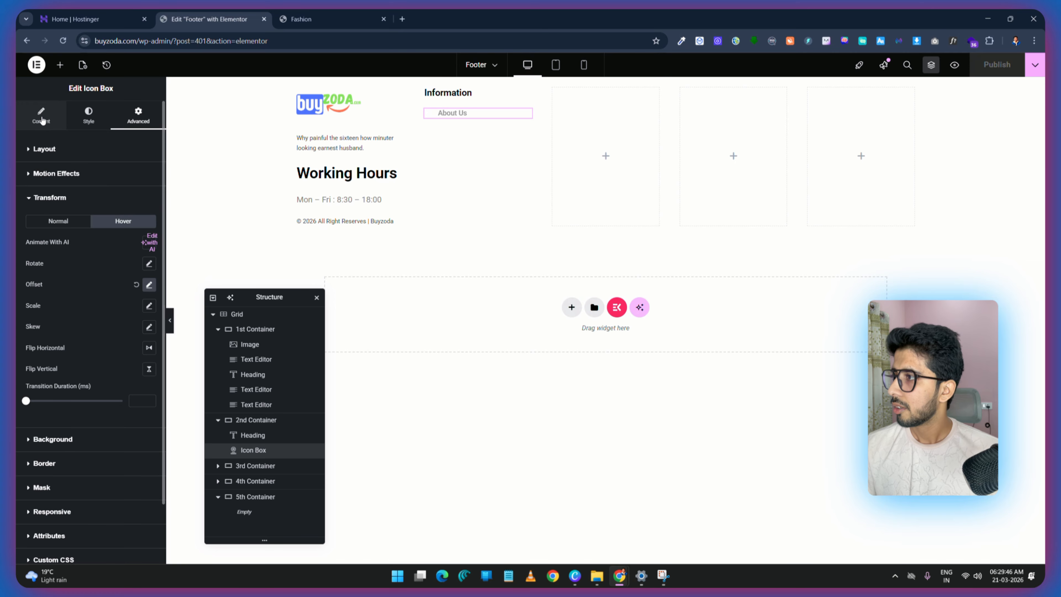
Step: Duplicate the About Us icon box and title the copy "Privacy policy", following the Fashion demo's Information links
click(365, 17)
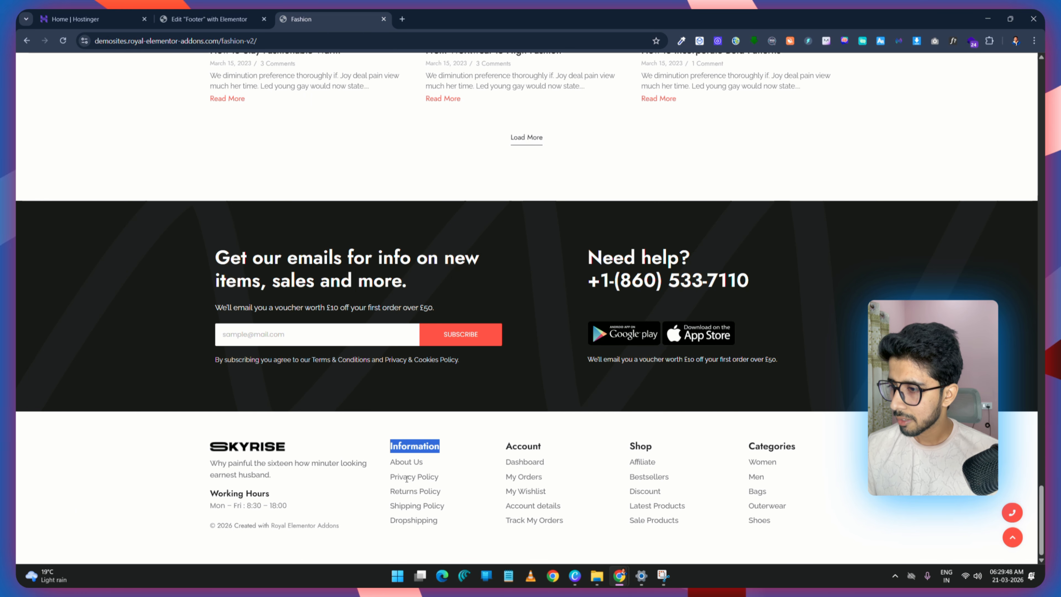
click(209, 19)
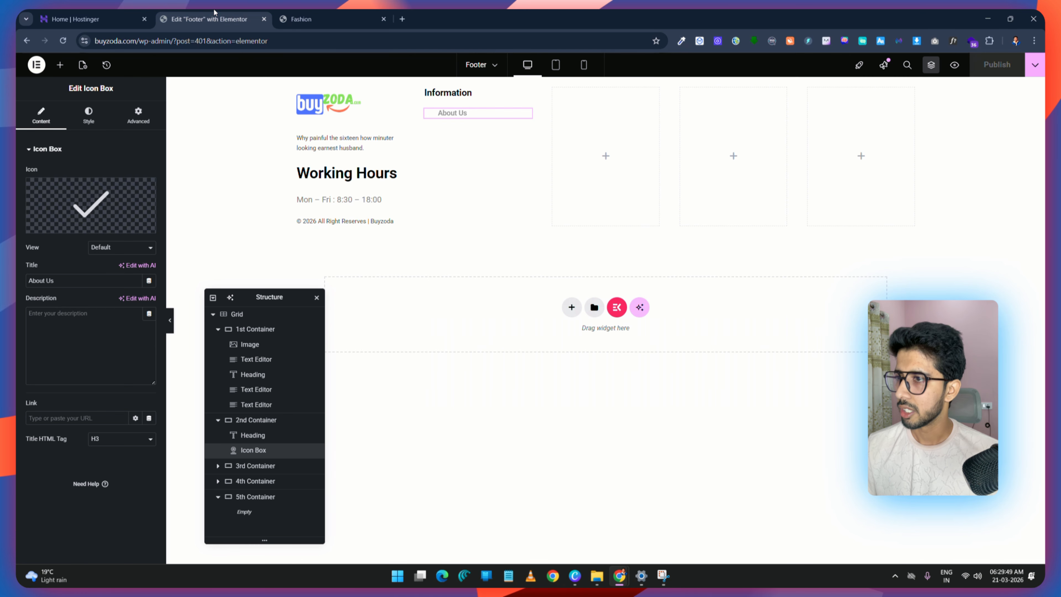
right_click(456, 114)
click(480, 143)
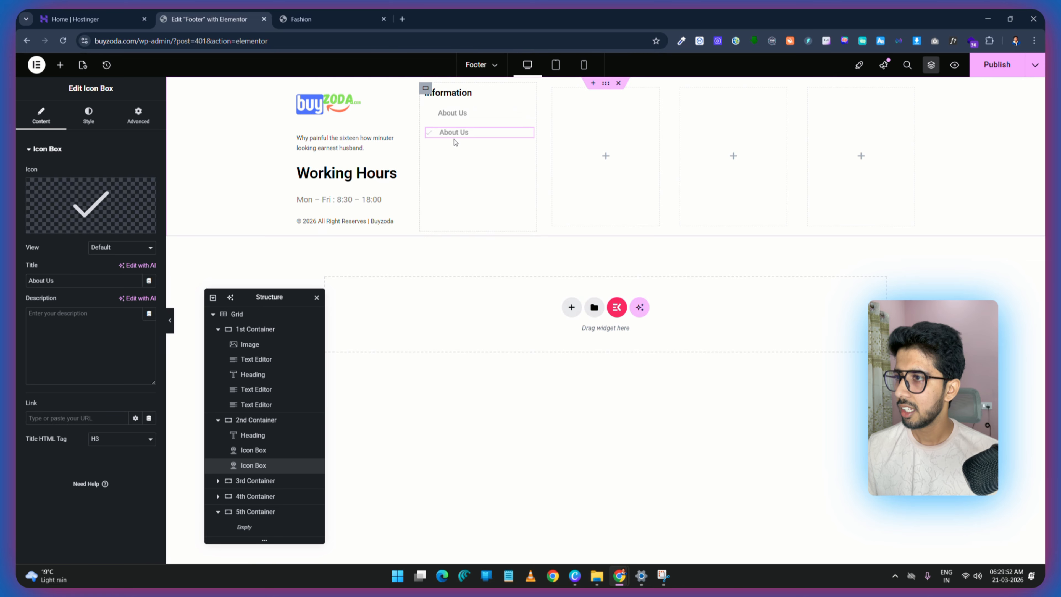
drag(54, 280, 21, 282)
text(F)
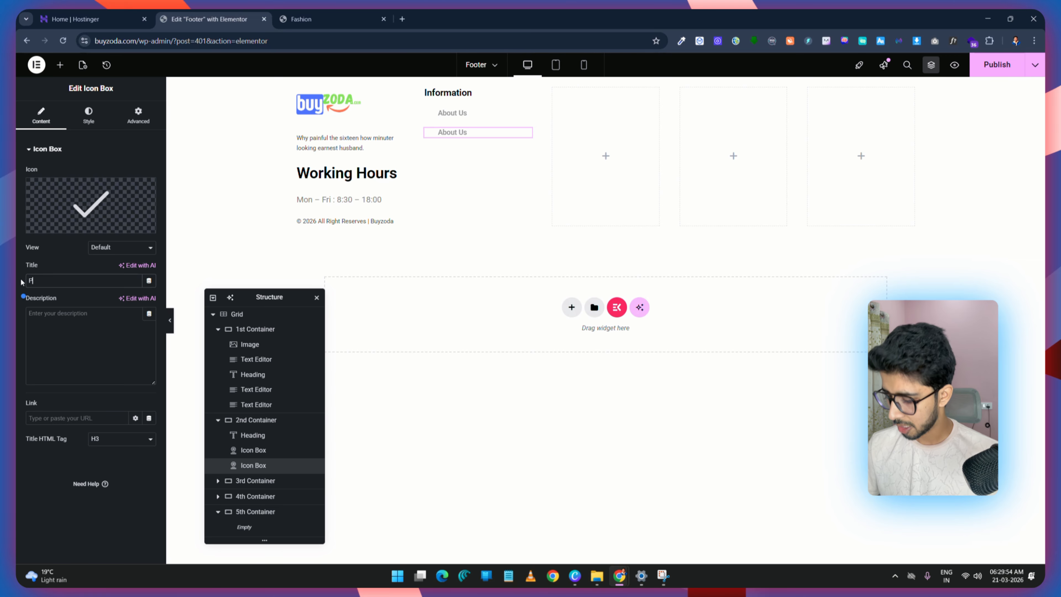
text(rivacy policy)
Step: Duplicate the Privacy policy icon box and retitle the copy "Returns Policy" with the text copied from the Fashion demo's footer
right_click(462, 133)
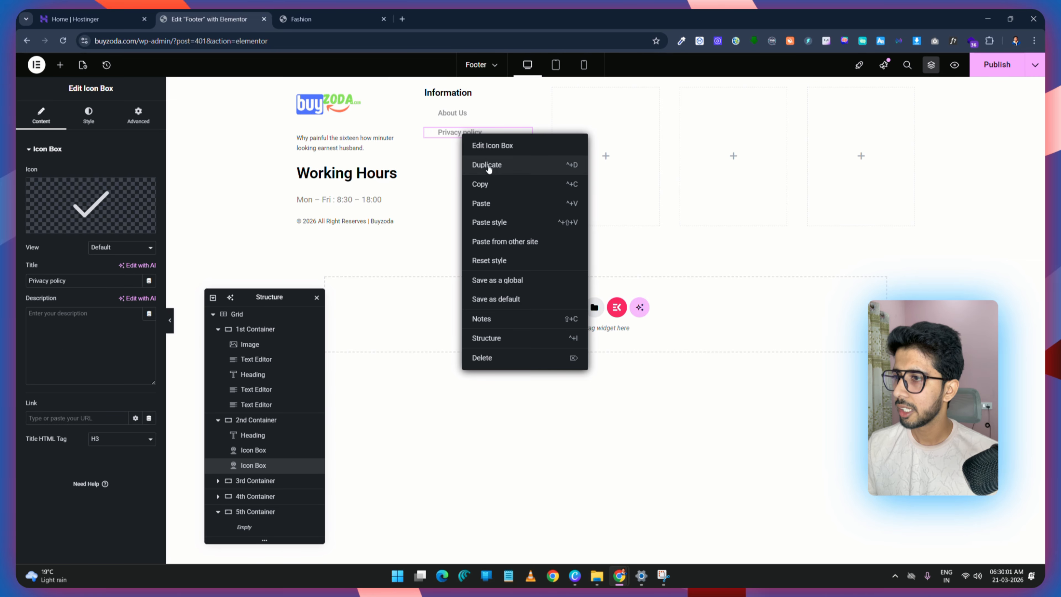
click(488, 167)
click(323, 16)
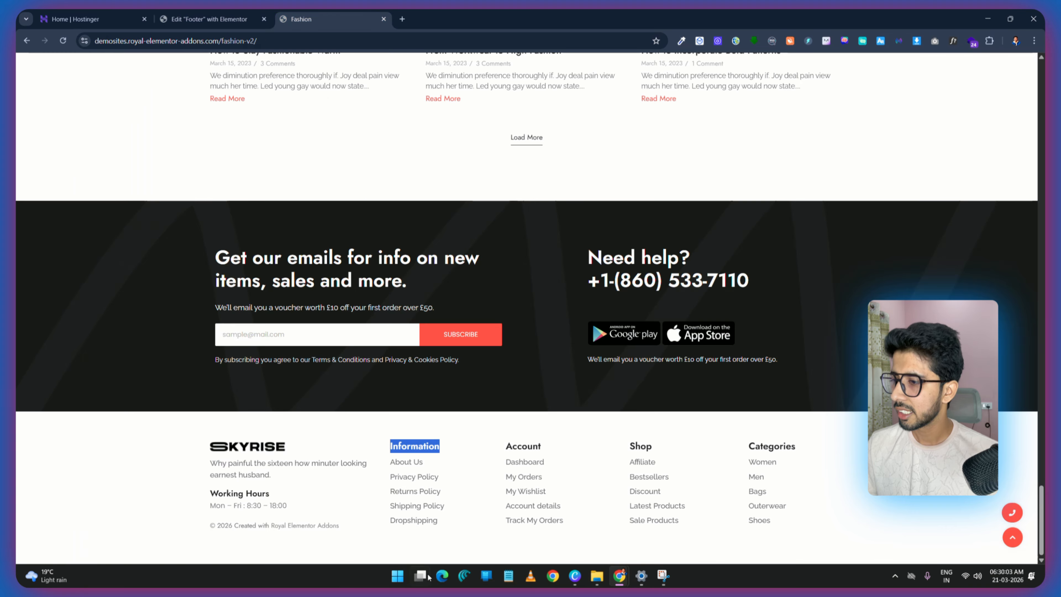
triple_click(412, 492)
key(ctrl+c)
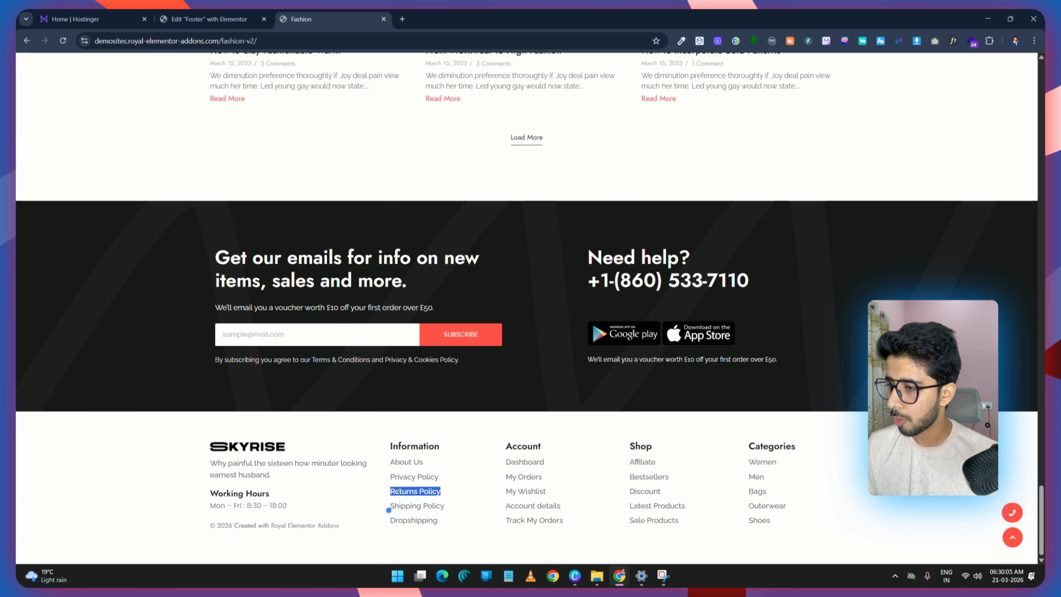
right_click(399, 492)
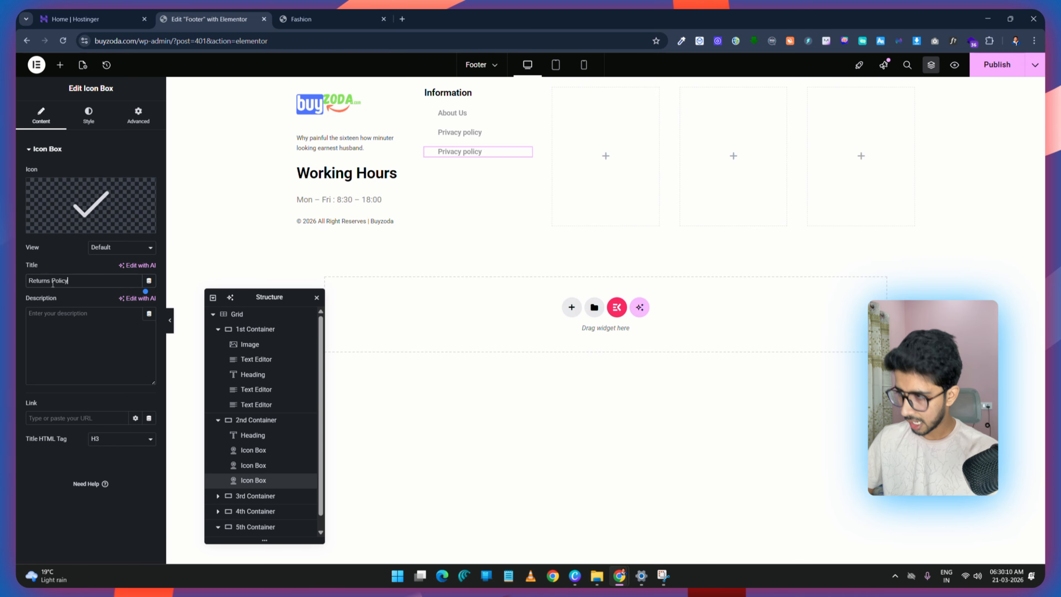
key(ctrl+v)
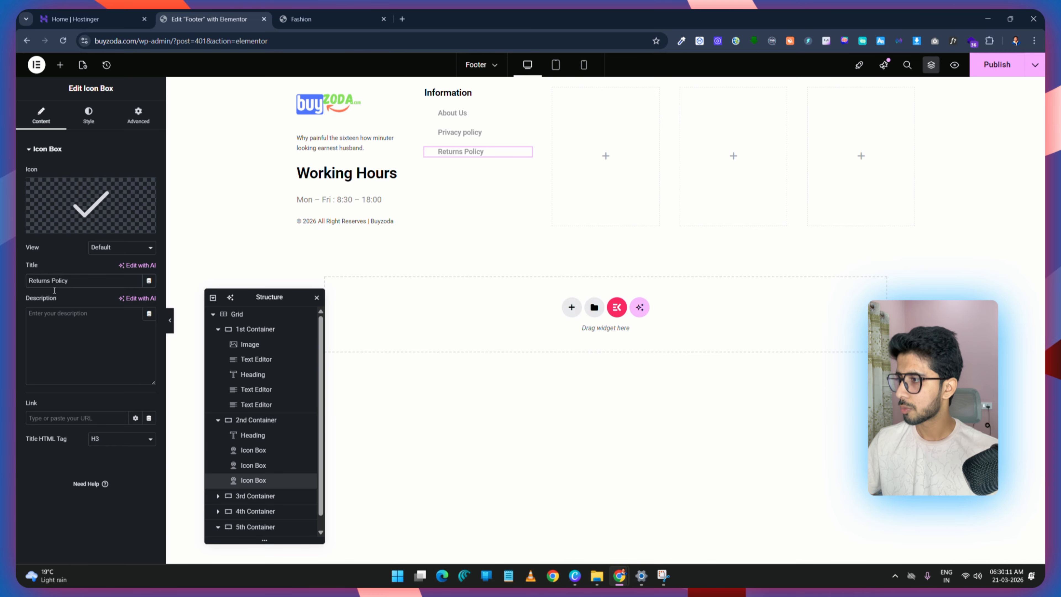
Step: Duplicate the Returns Policy icon box and retitle the copy "Shipping Policy" with the text copied from the Fashion demo's footer
right_click(460, 148)
right_click(442, 151)
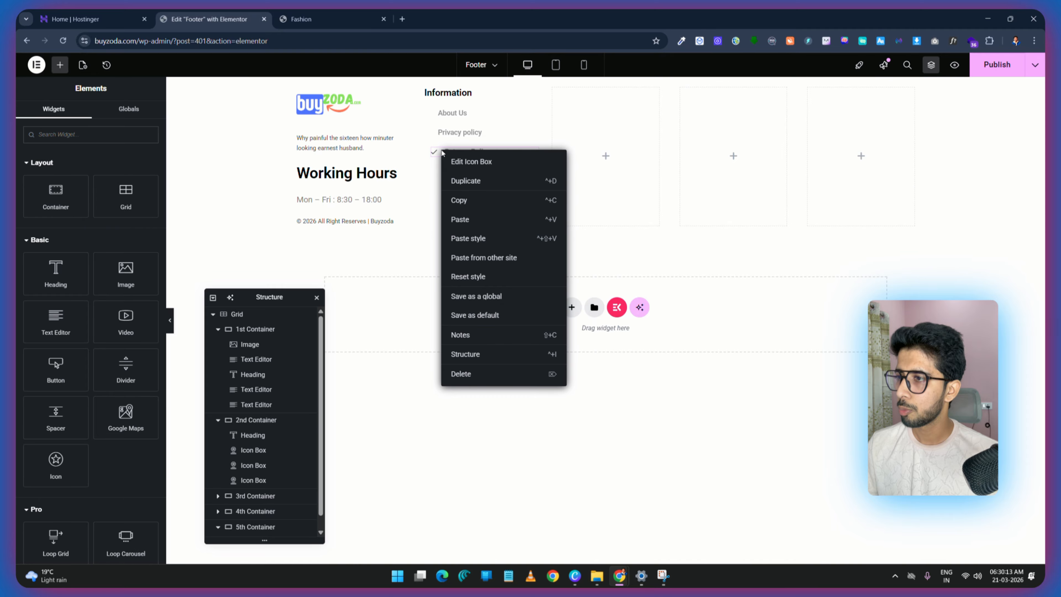
click(468, 186)
right_click(311, 18)
click(300, 19)
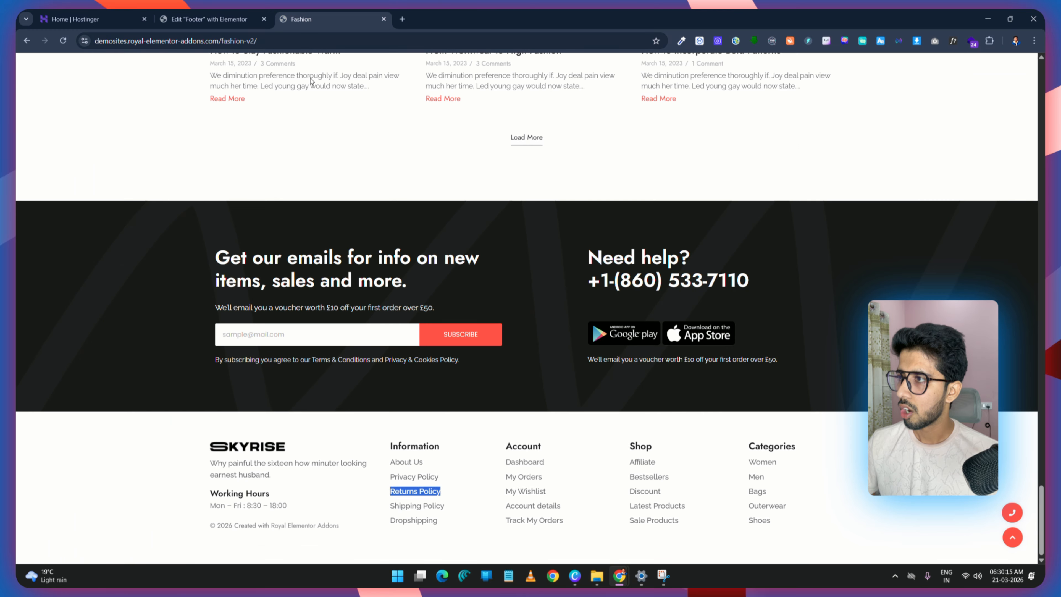
drag(450, 506, 391, 507)
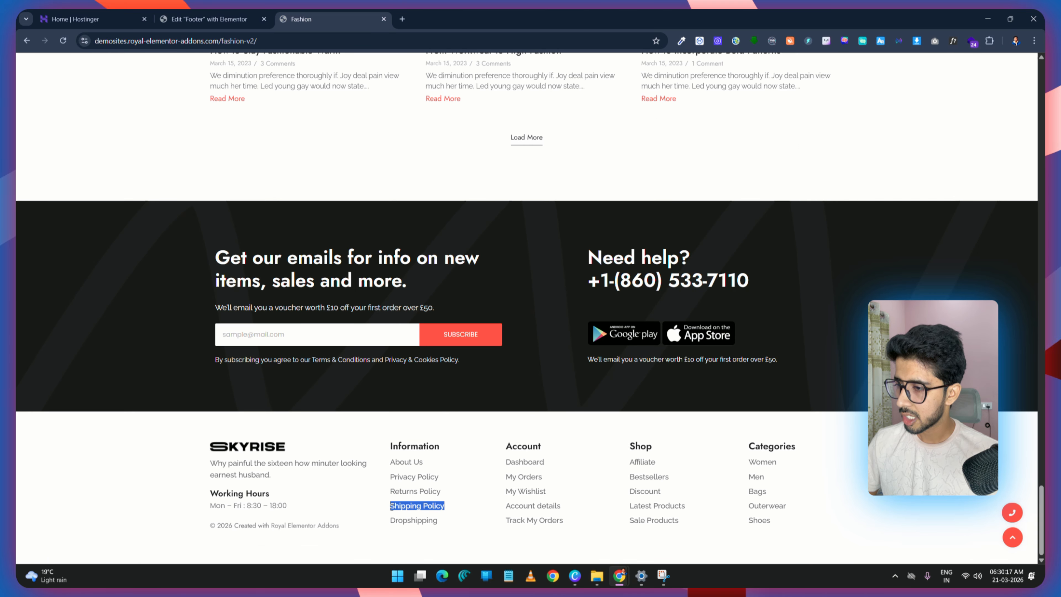
right_click(391, 507)
click(441, 338)
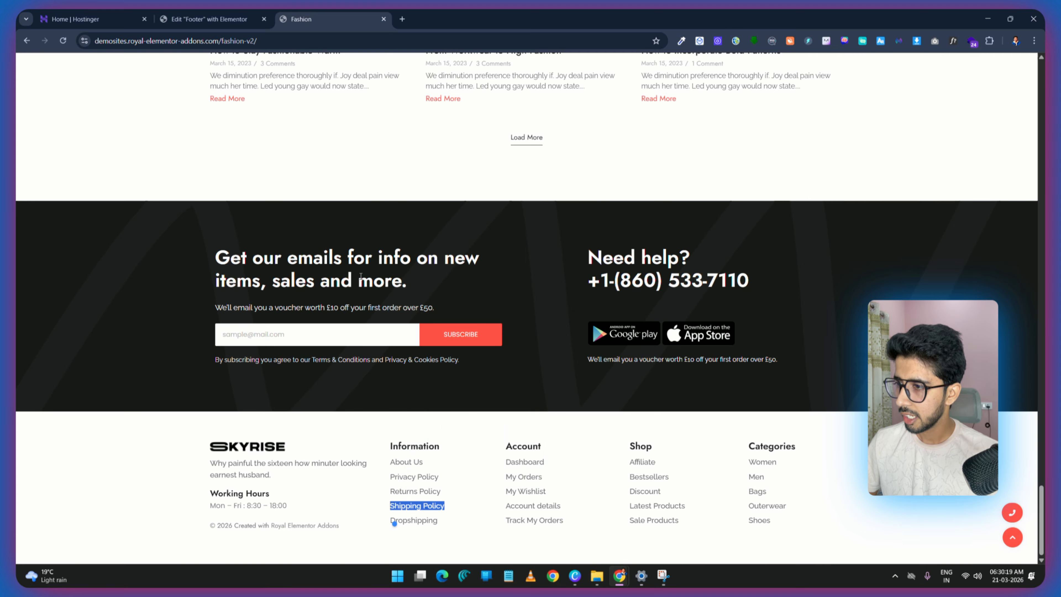
click(232, 17)
Step: Duplicate the Shipping Policy icon box, title the copy "Droppshiping" and compare the list with the Fashion demo's footer
right_click(463, 173)
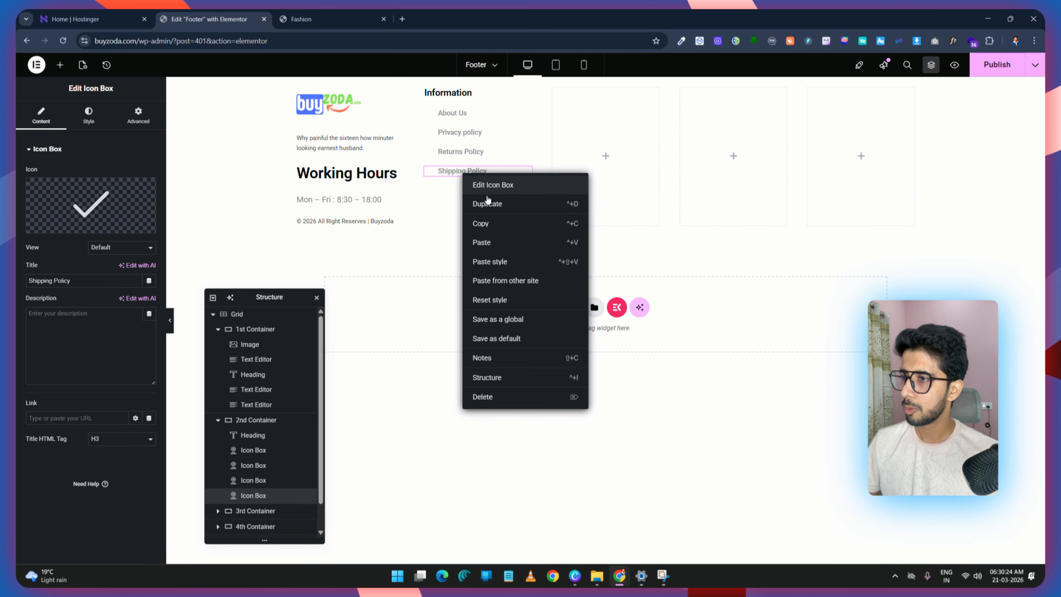
click(475, 200)
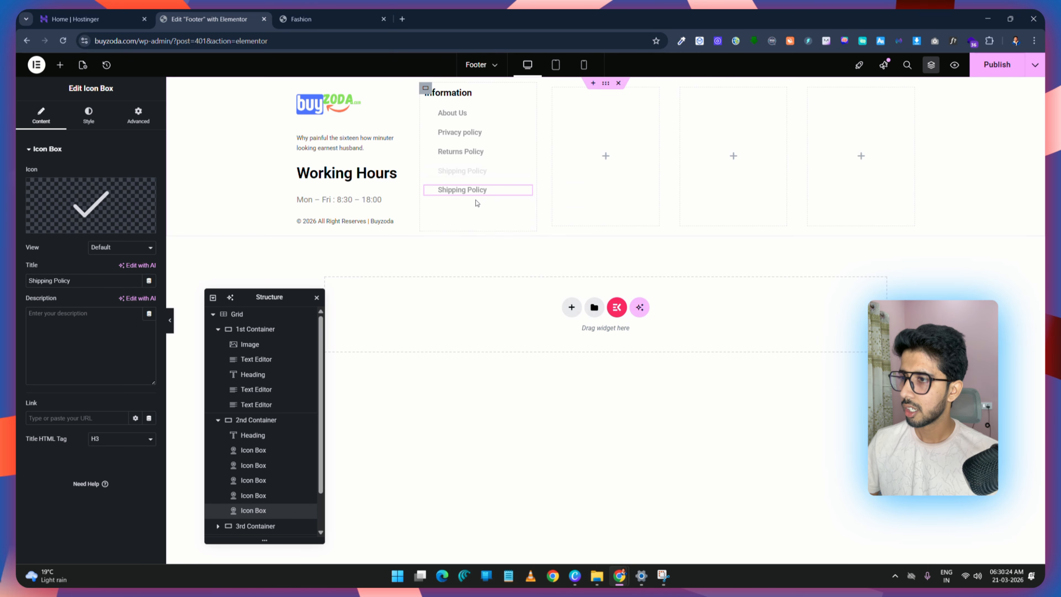
triple_click(87, 280)
text(D)
text(roppshiping)
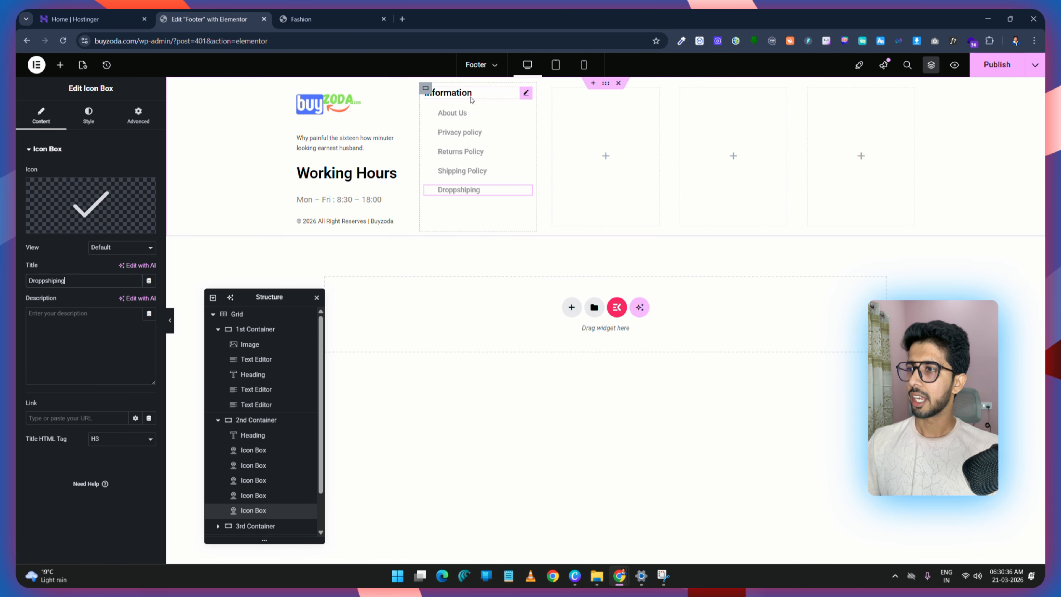
click(277, 18)
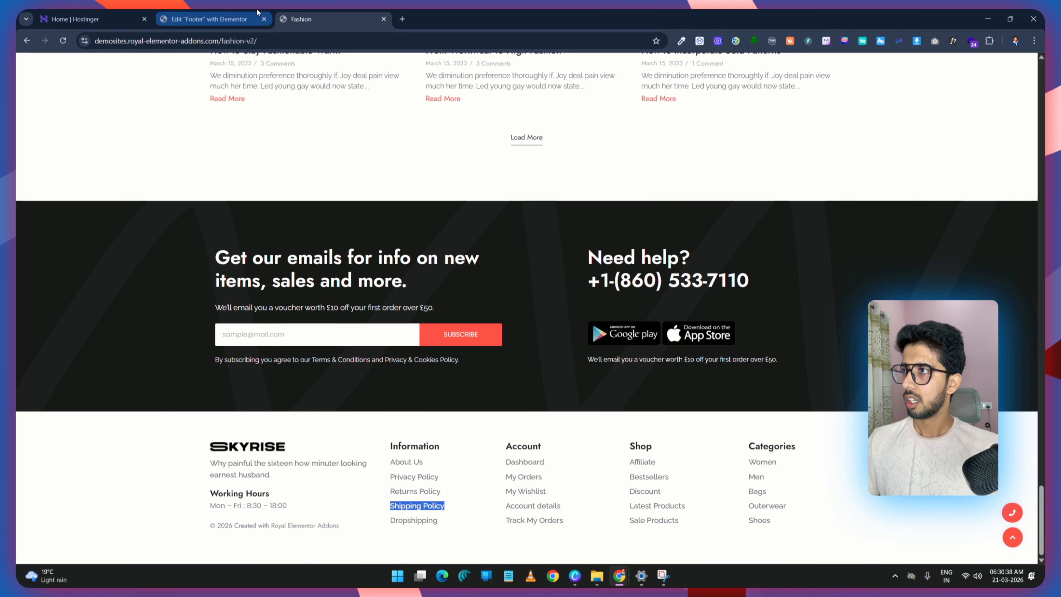
click(209, 19)
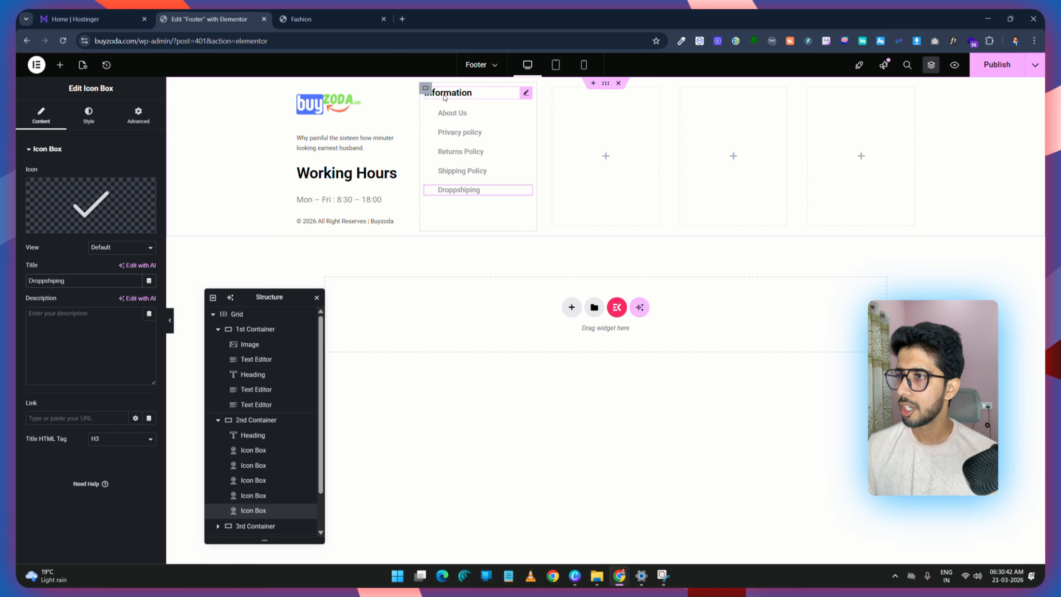
Step: Set the Information heading's padding to 20 px on the left and 0 on the other sides, and publish the footer
click(525, 93)
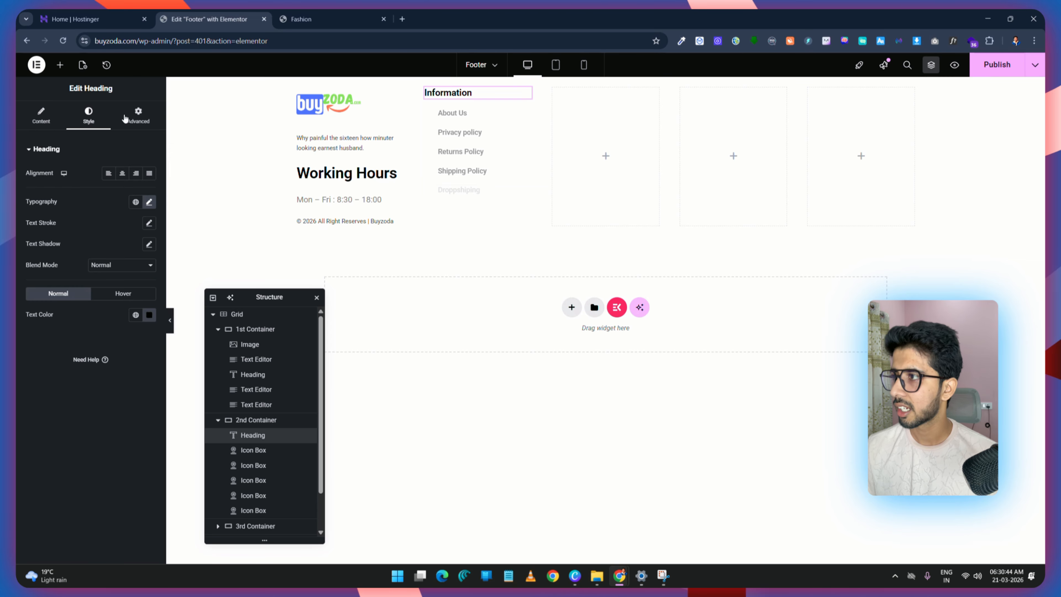
click(140, 121)
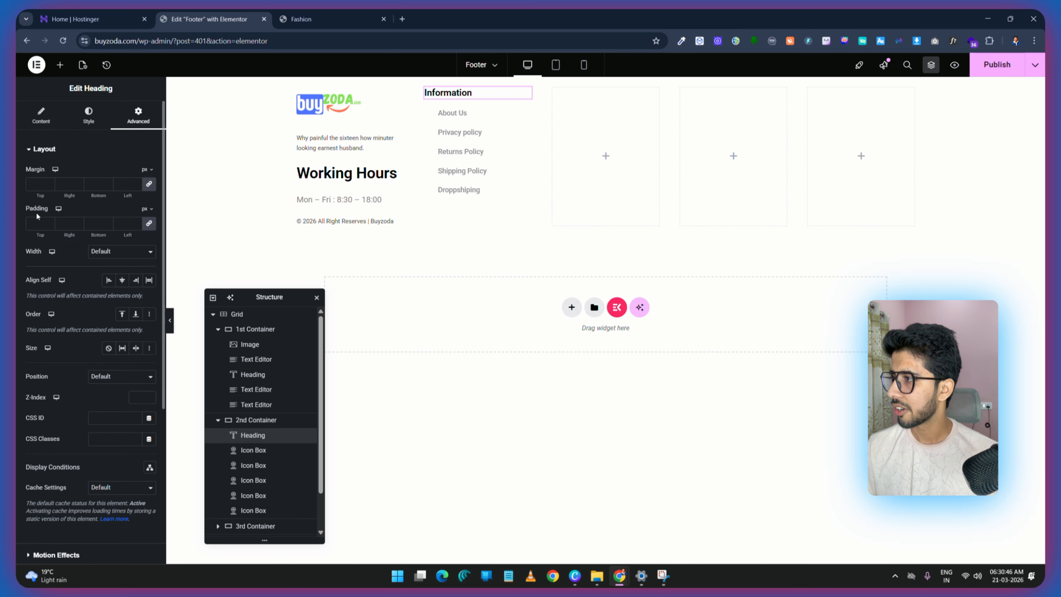
click(124, 223)
text(0)
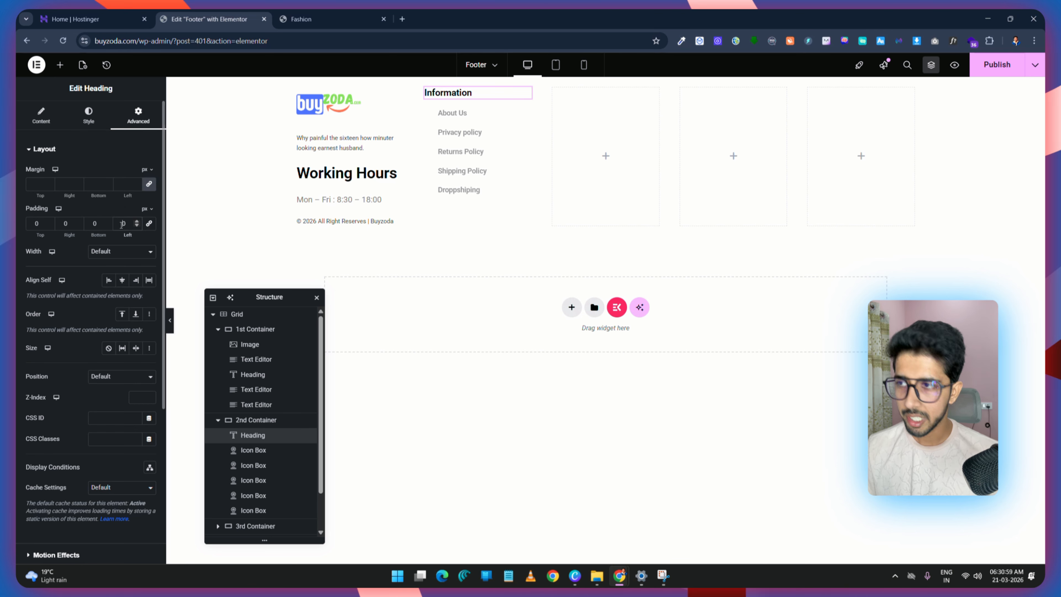
text(2)
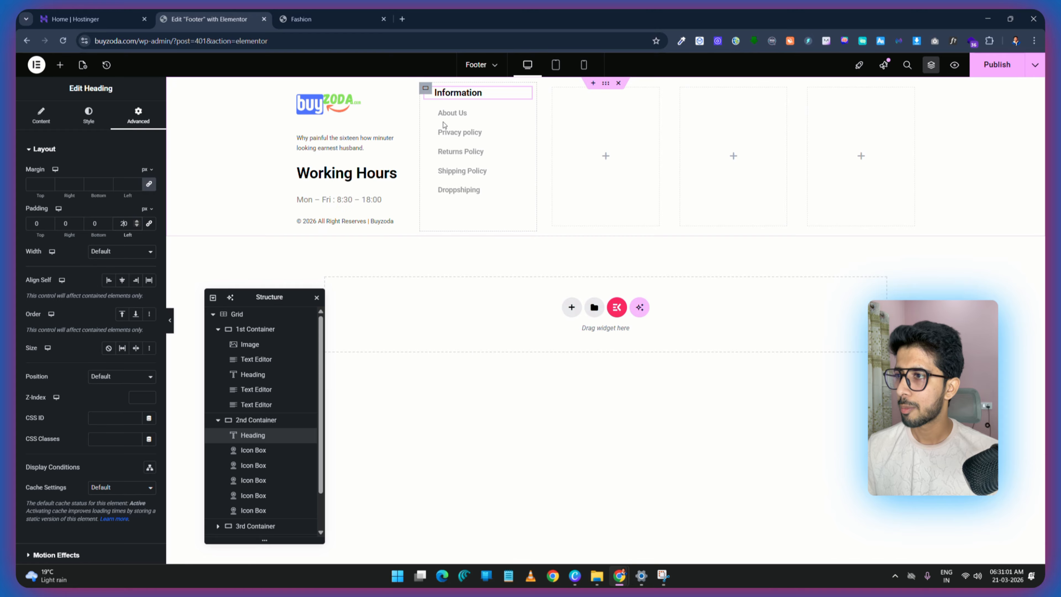
click(997, 64)
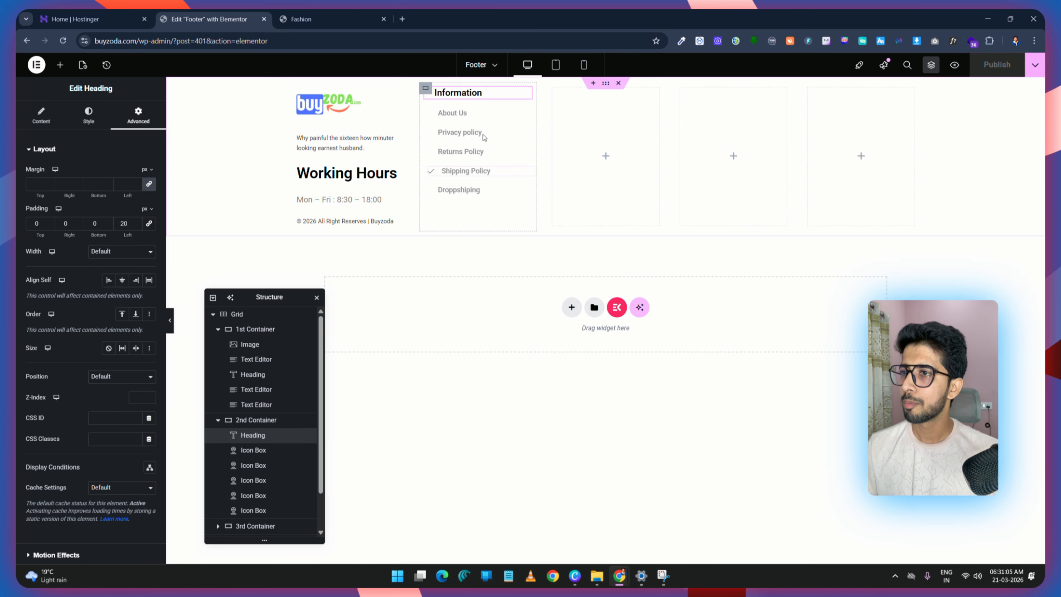
Step: Copy the Information heading and paste it into the empty third, fourth and fifth footer columns
right_click(479, 97)
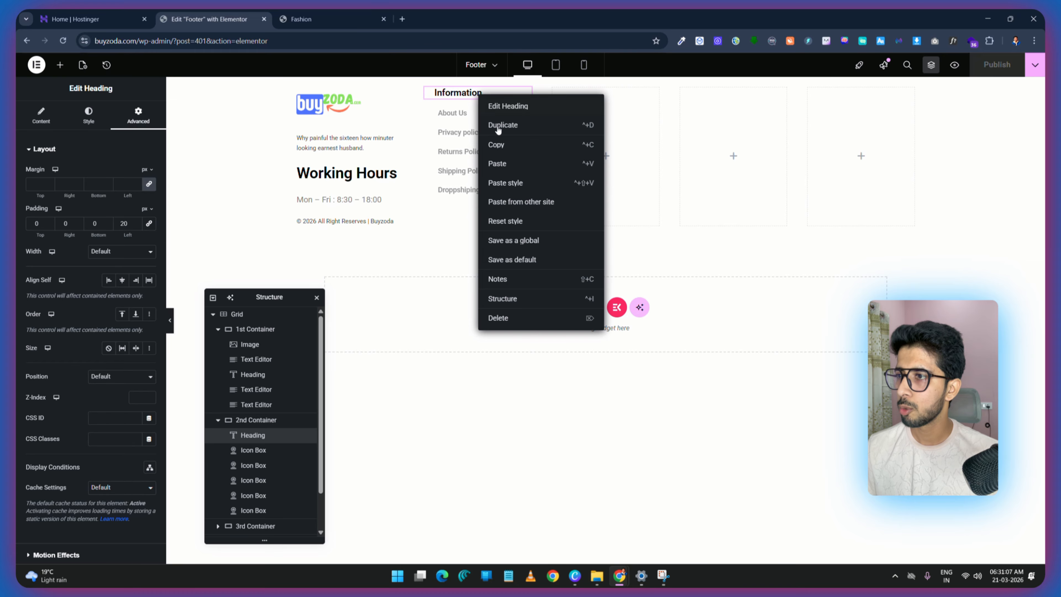
click(516, 145)
right_click(602, 116)
click(635, 203)
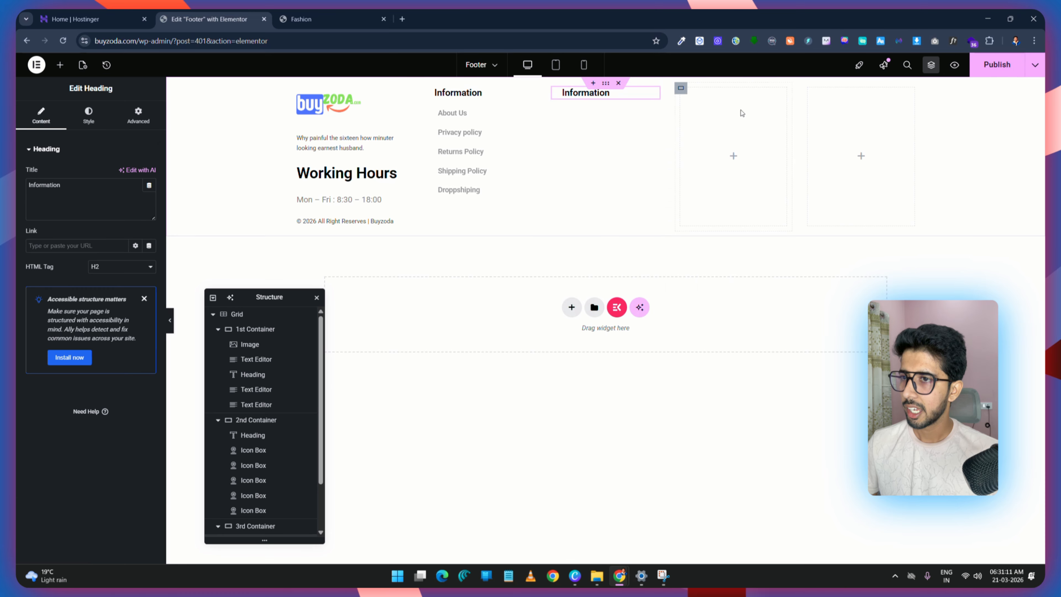
right_click(748, 108)
click(785, 193)
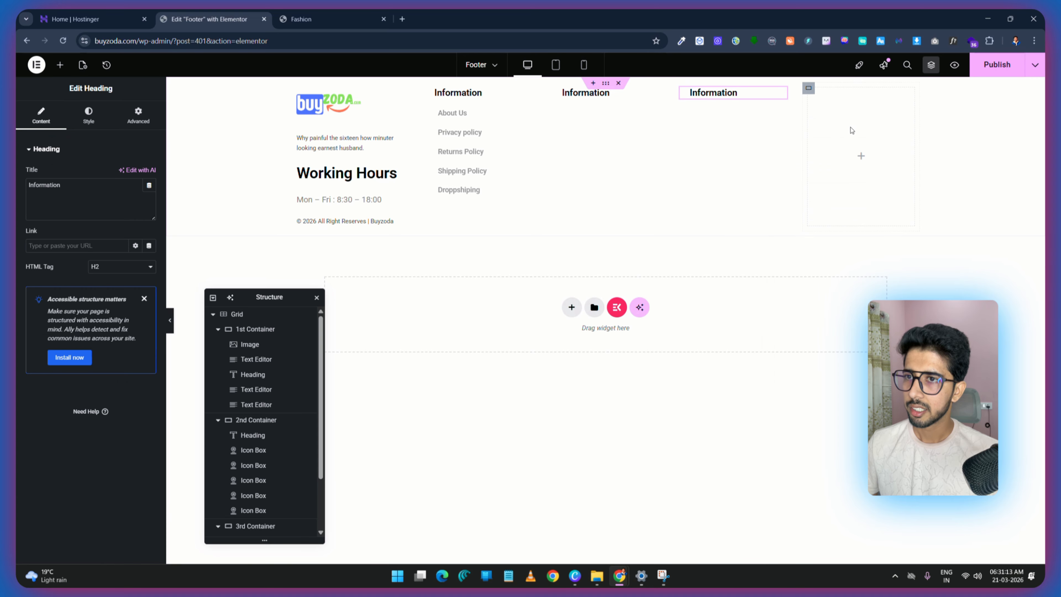
right_click(848, 105)
click(863, 193)
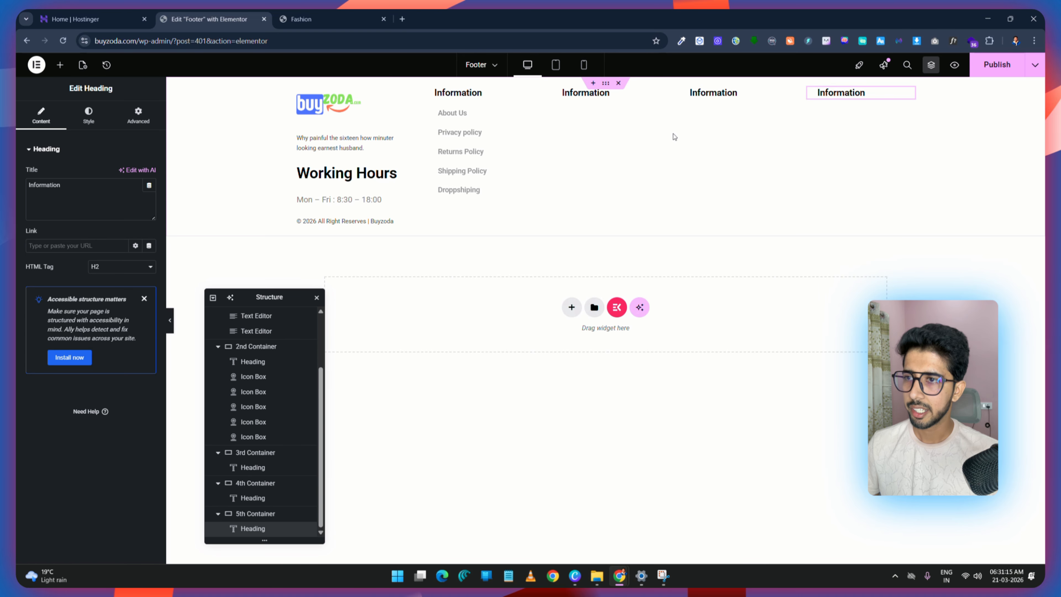
Step: Copy the About Us icon box and paste it under the headings in the third, fourth and fifth columns
right_click(457, 114)
click(496, 165)
right_click(575, 107)
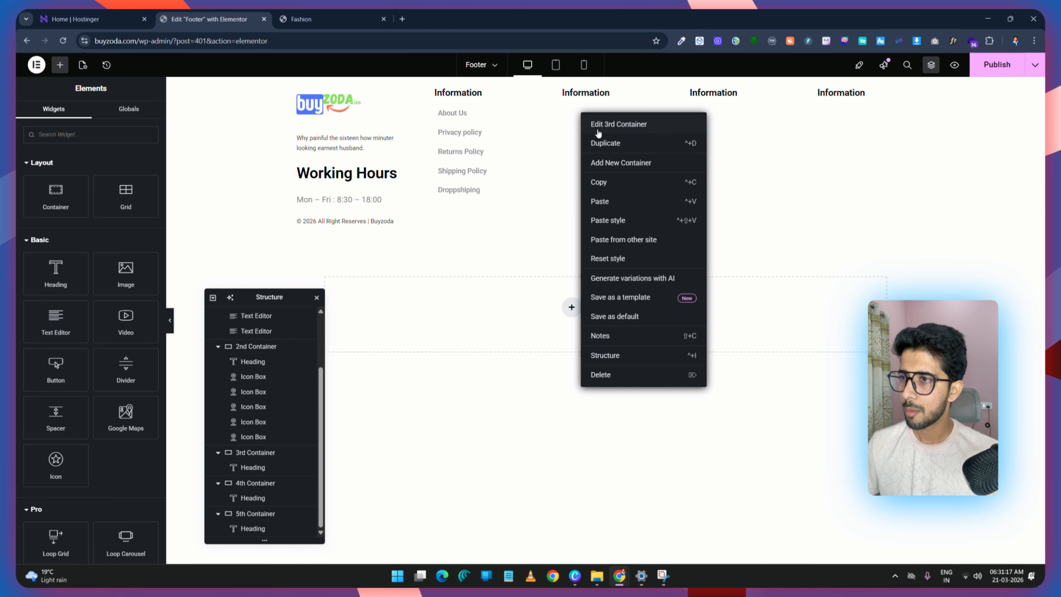
click(623, 201)
right_click(707, 121)
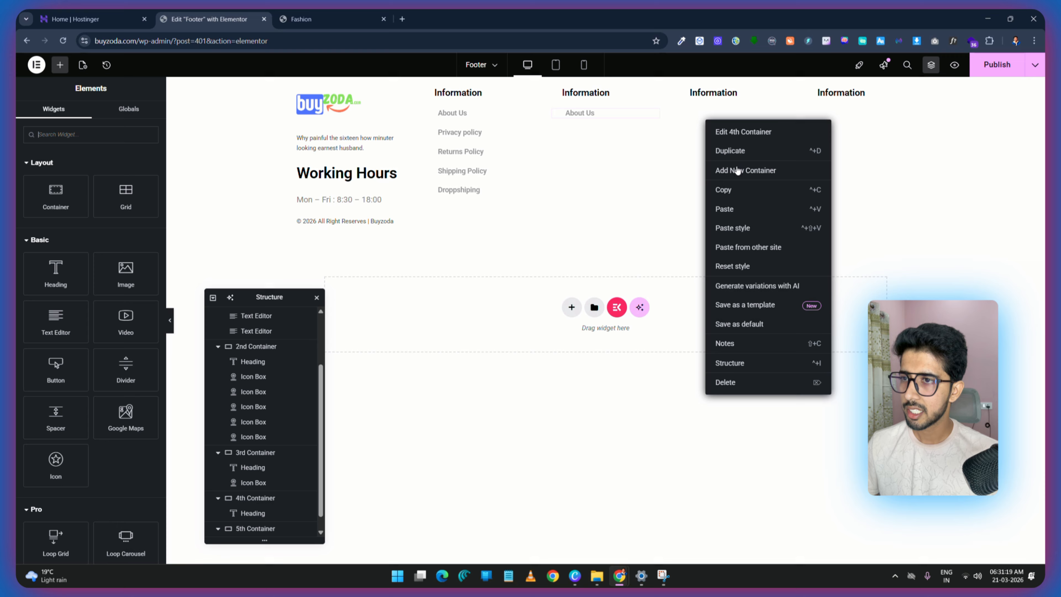
click(746, 213)
right_click(836, 125)
click(856, 213)
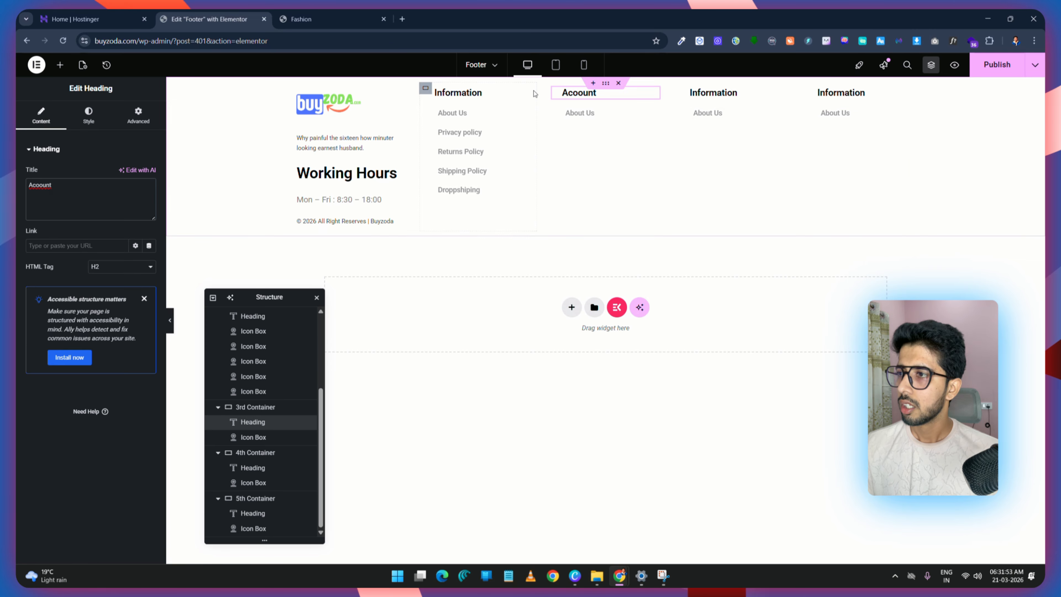
Step: Check the heading font in the Fashion demo's footer and set the third column's heading font family to Jost
click(371, 15)
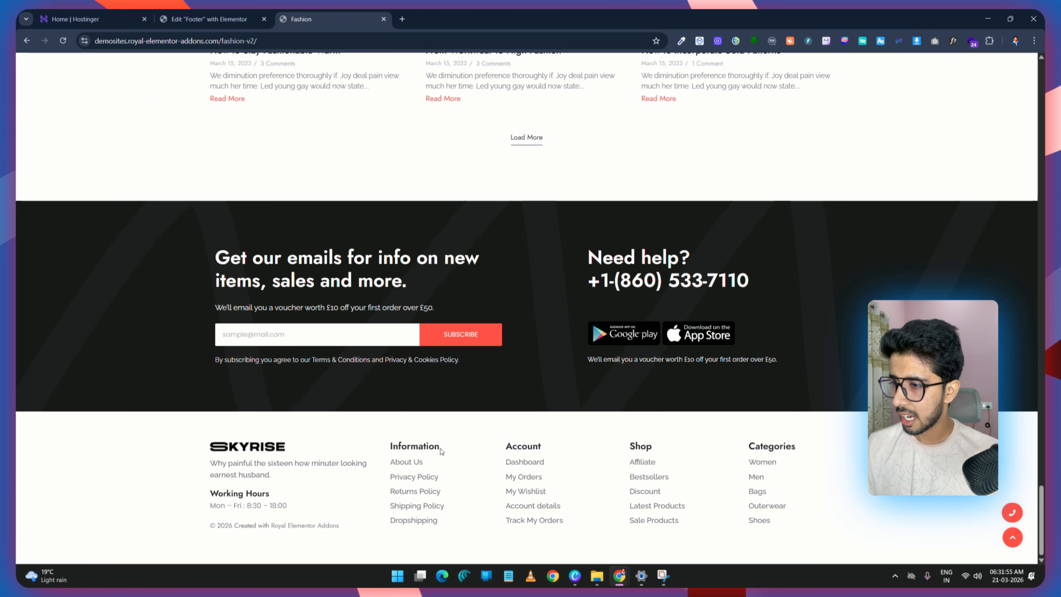
drag(441, 448, 380, 461)
click(422, 447)
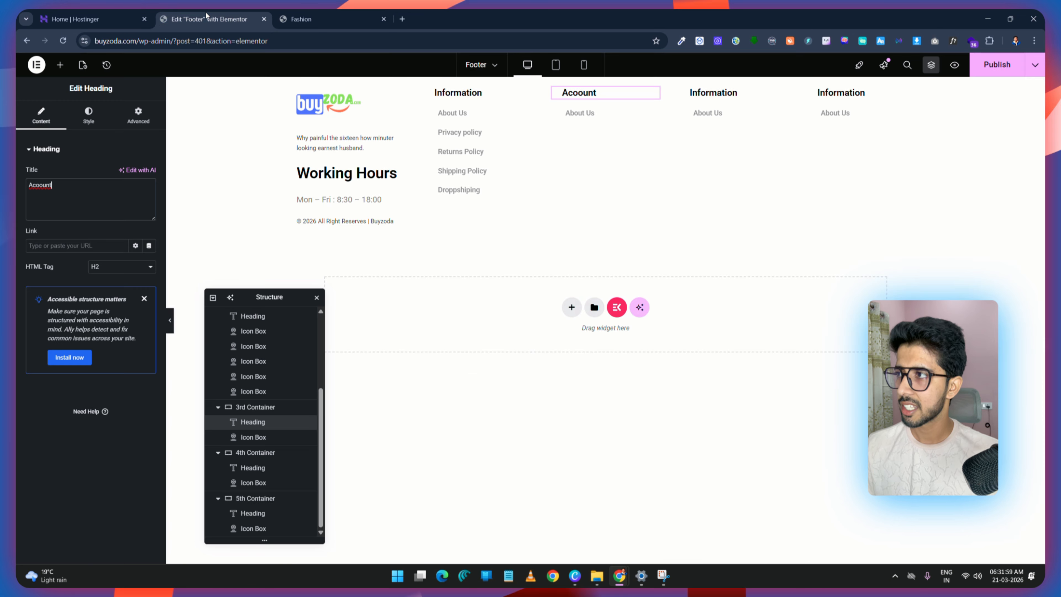
click(208, 19)
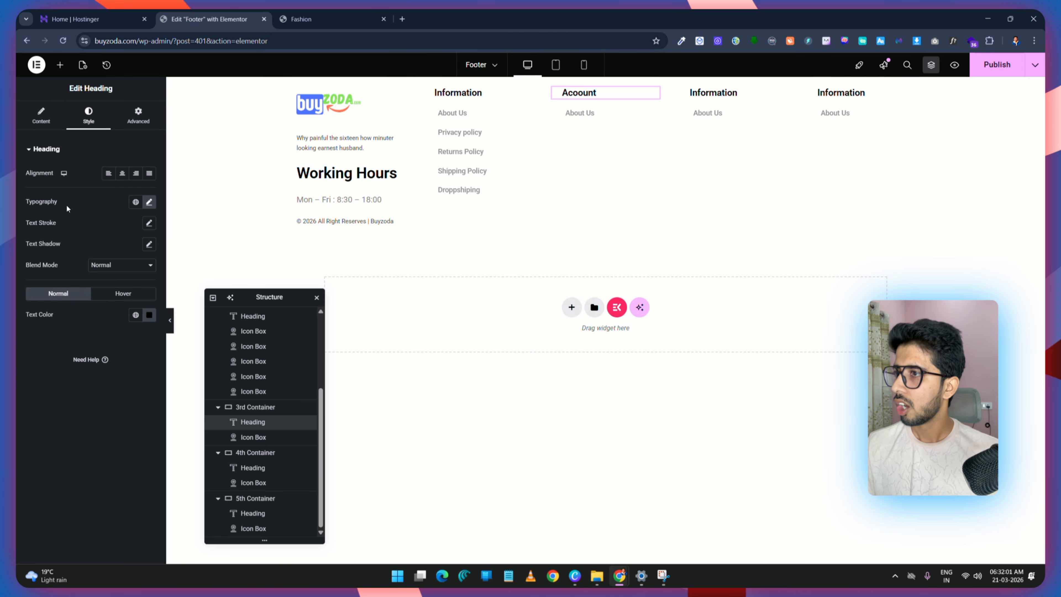
click(149, 203)
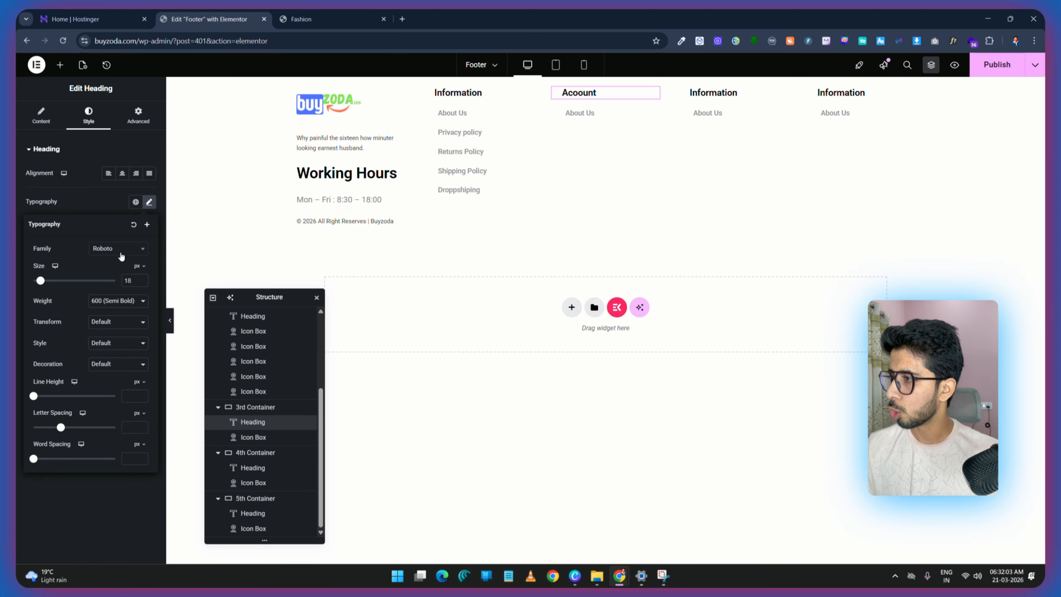
text(jo)
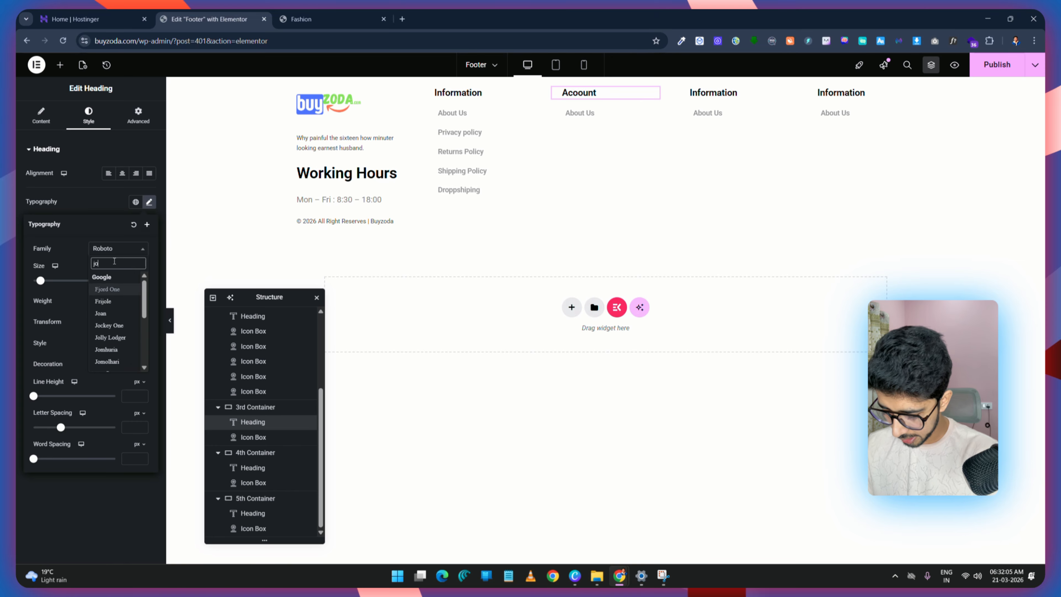
text(st)
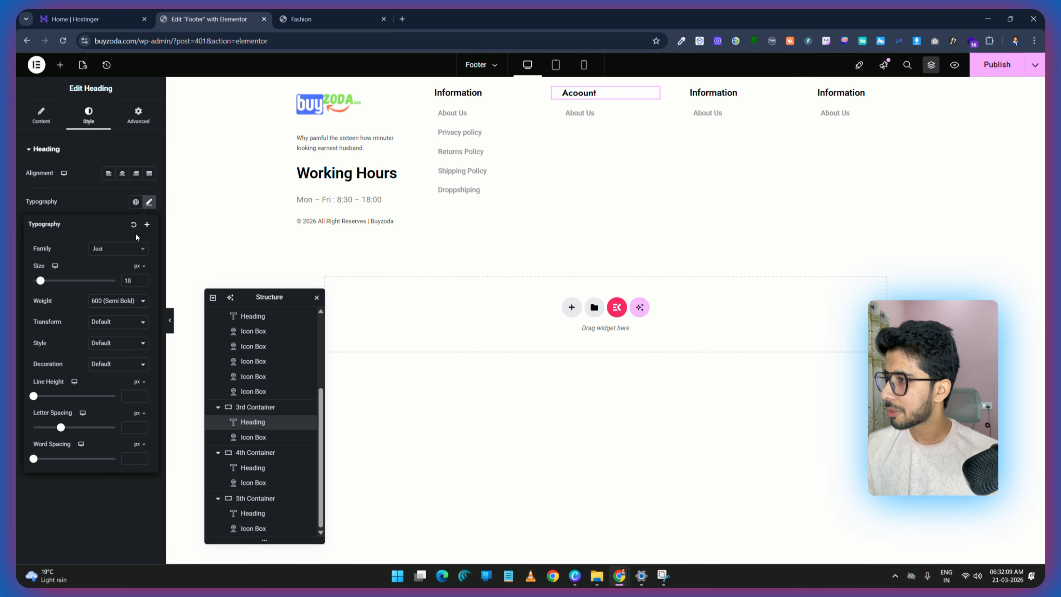
Step: Save the third column heading's typography as a new global font named "Footer"
click(147, 224)
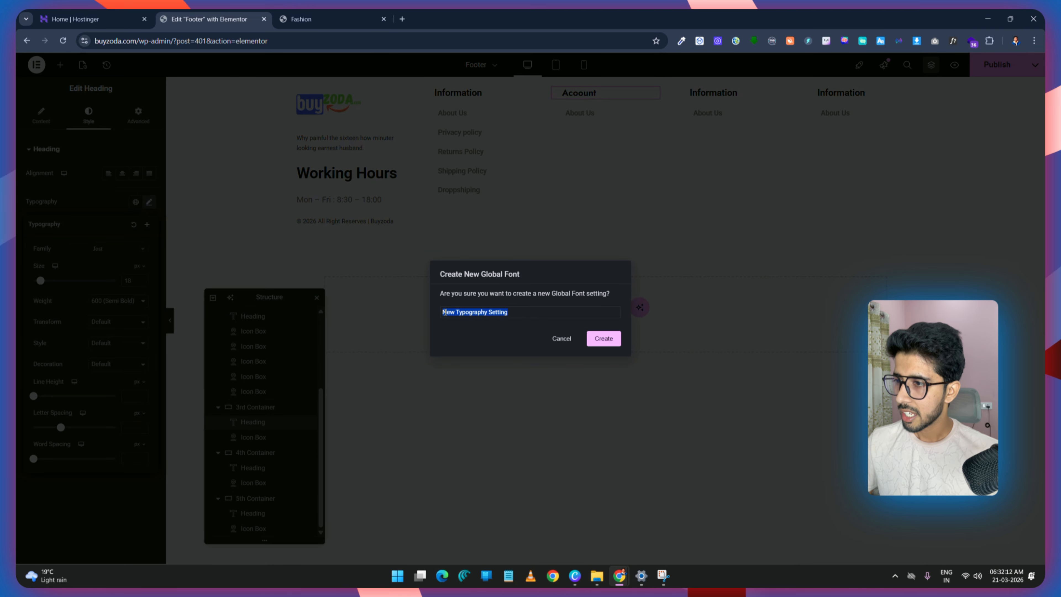
text(Foo)
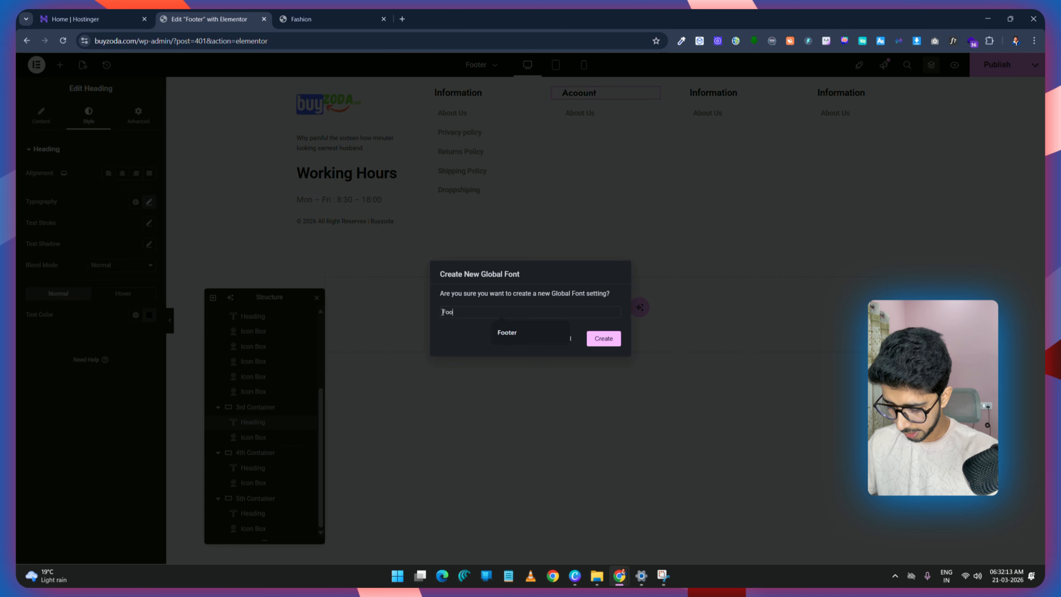
text(ter)
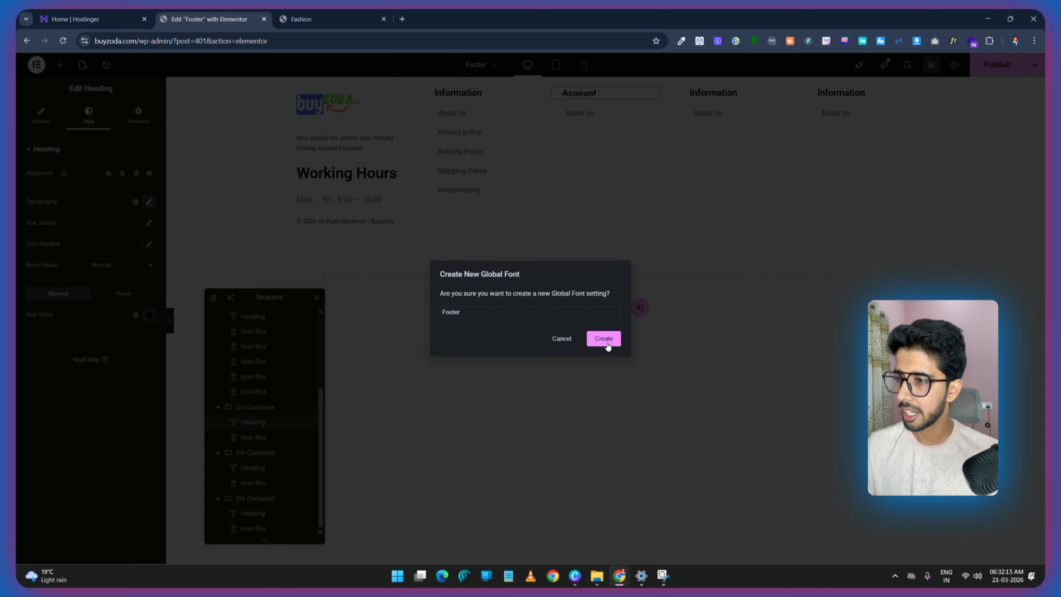
click(606, 344)
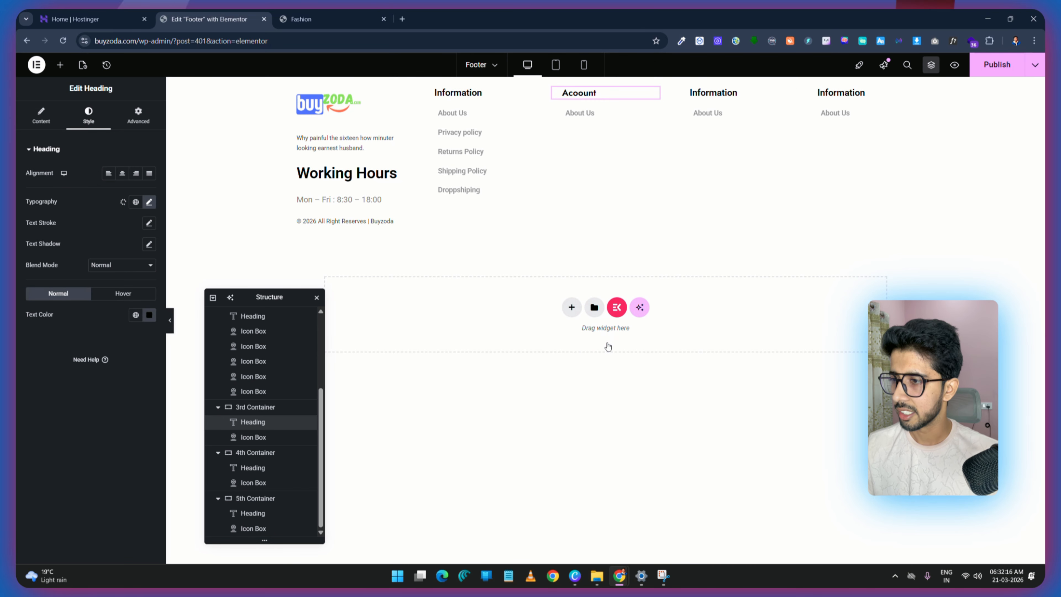
Step: Apply the Footer global font to the Information heading in the second column
click(464, 100)
click(138, 115)
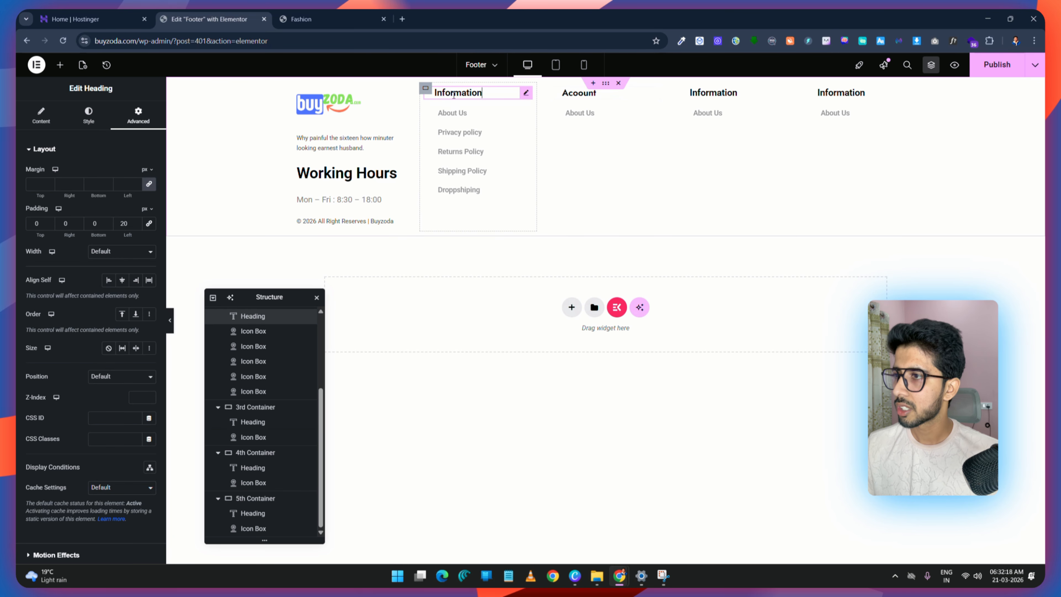
click(86, 118)
click(149, 201)
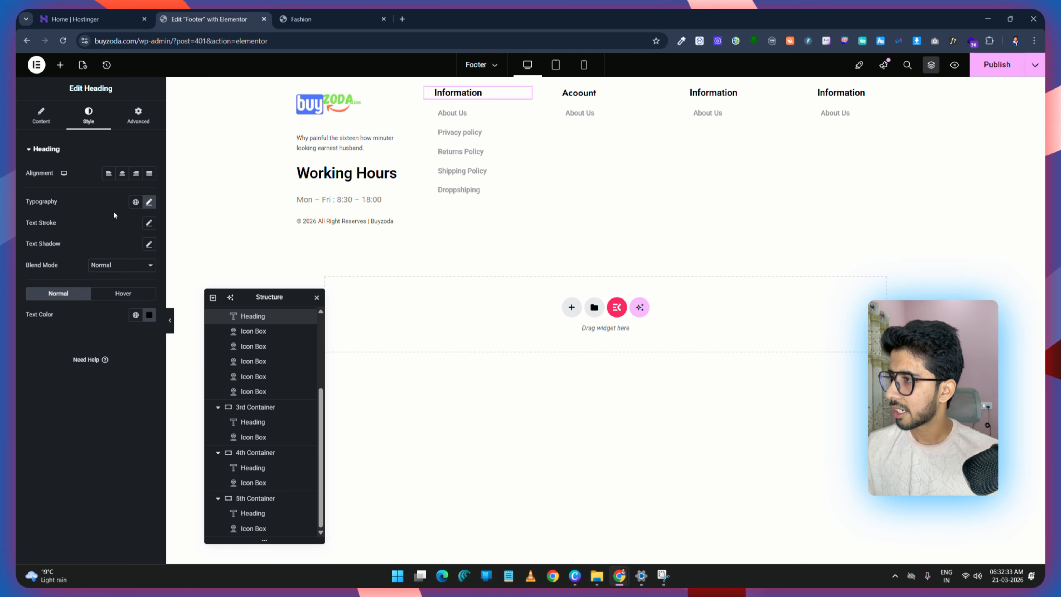
click(135, 203)
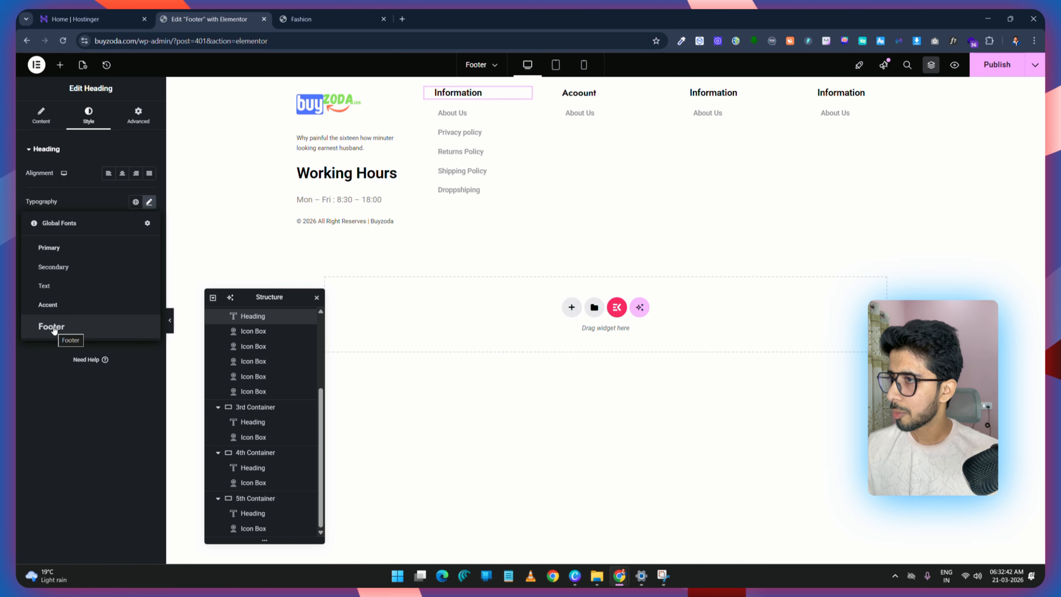
click(51, 327)
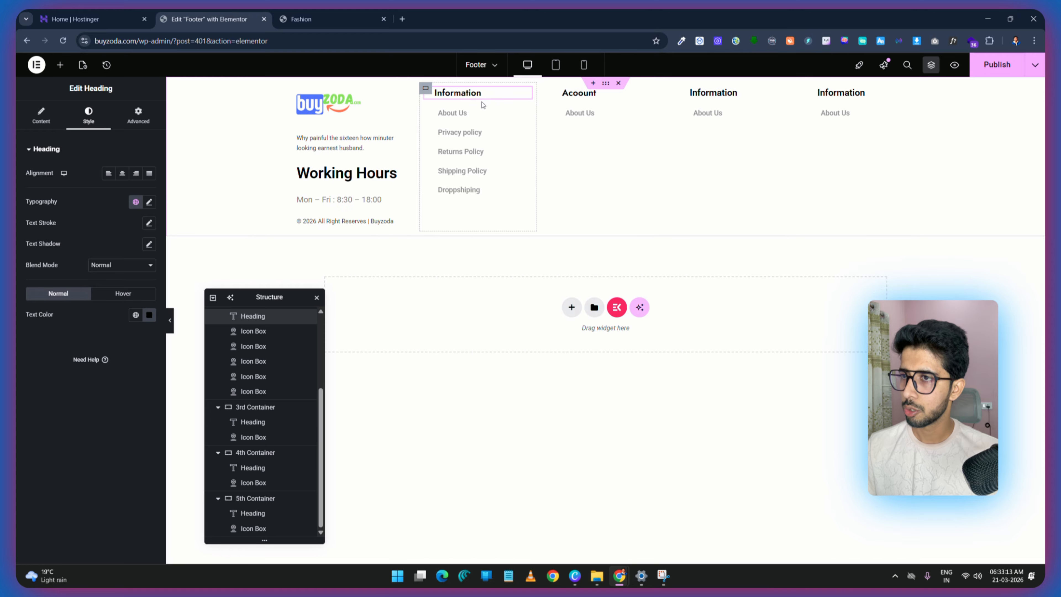
Step: Apply the Footer global font to the Information headings in the fourth and fifth columns
click(742, 100)
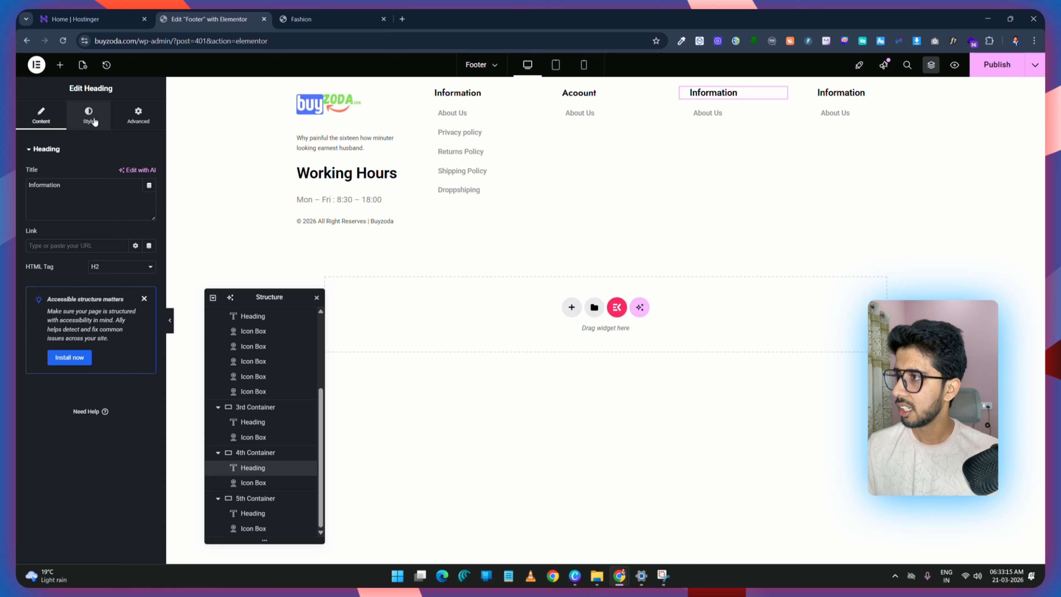
click(136, 201)
click(83, 328)
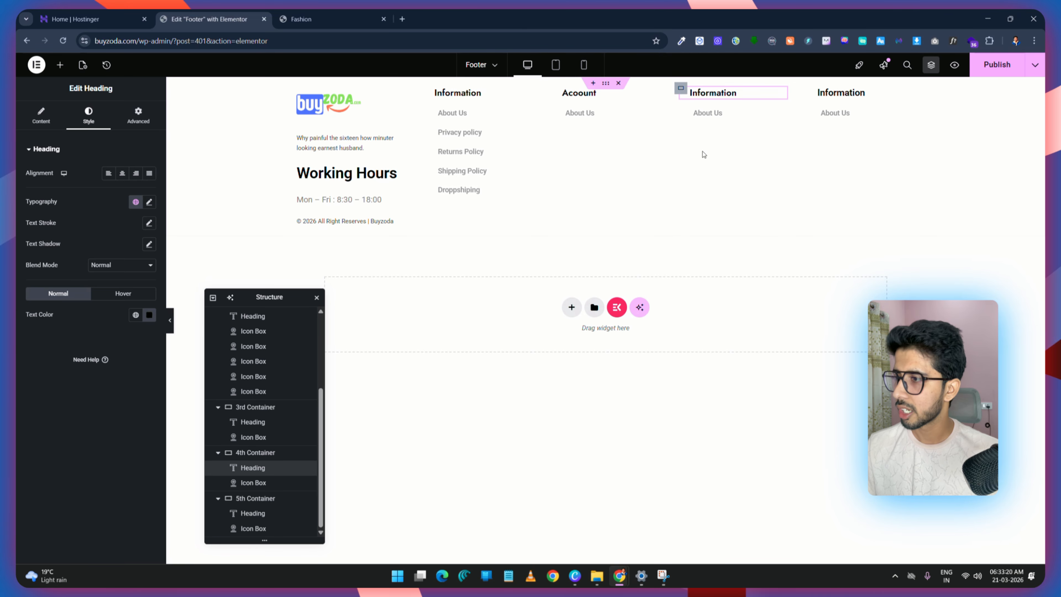
click(852, 91)
click(88, 117)
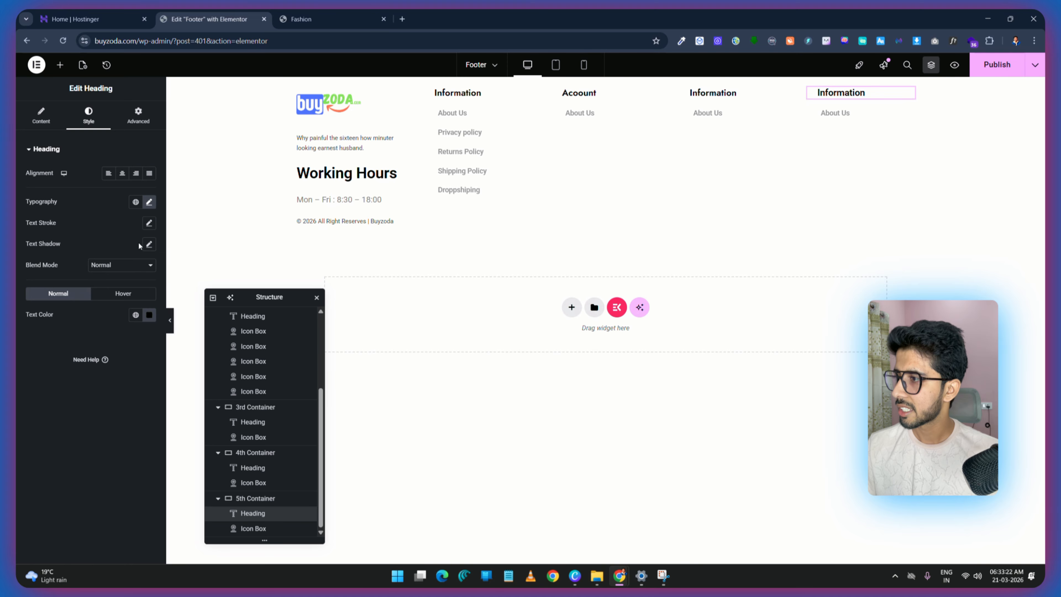
click(135, 202)
click(65, 328)
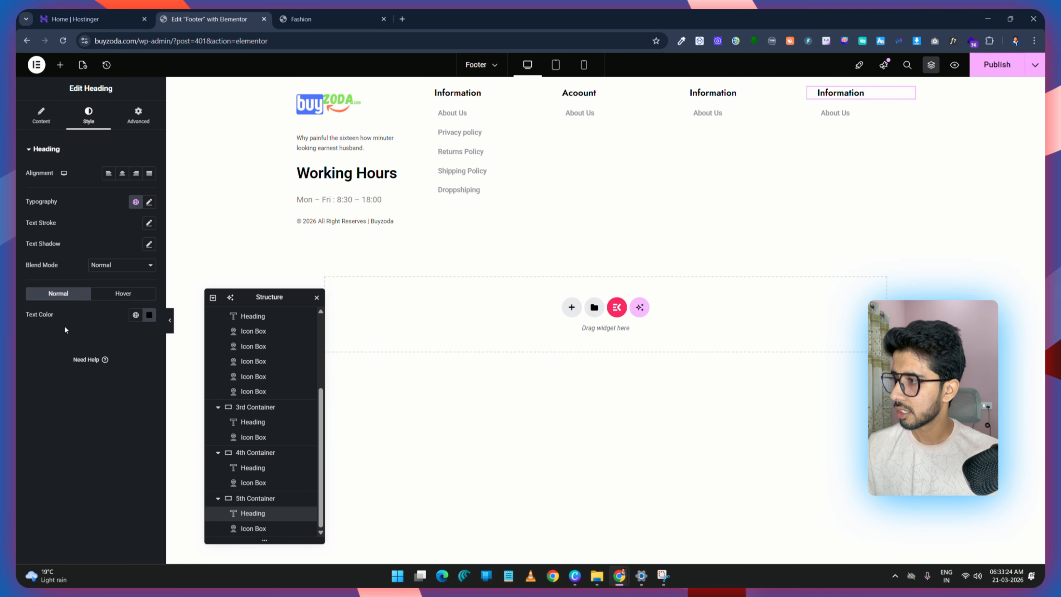
Step: Apply the Footer global font to the title of the second column's About Us icon box and reduce its font size
click(480, 115)
click(88, 115)
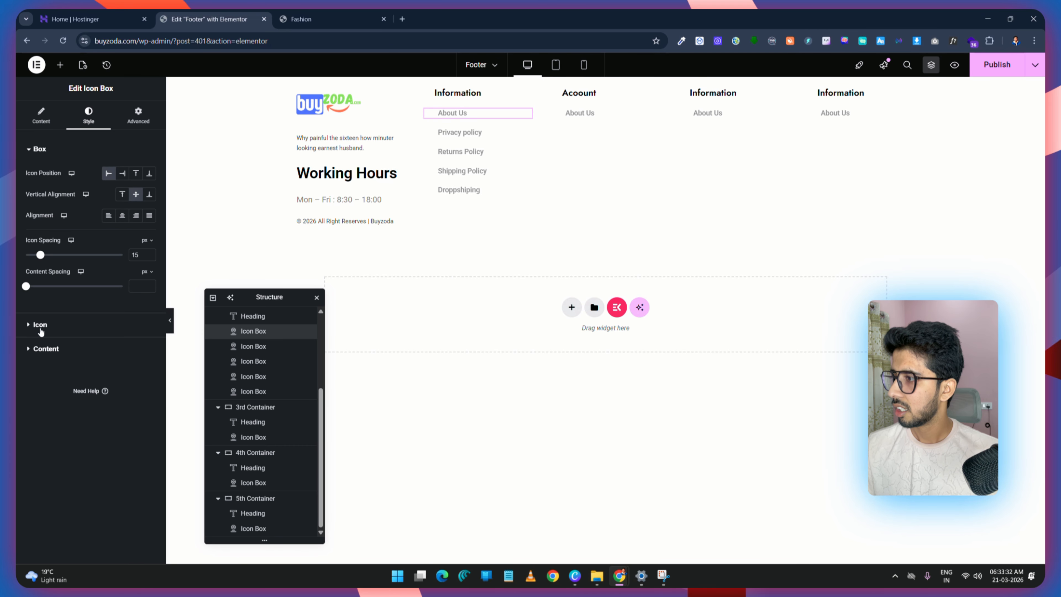
click(30, 352)
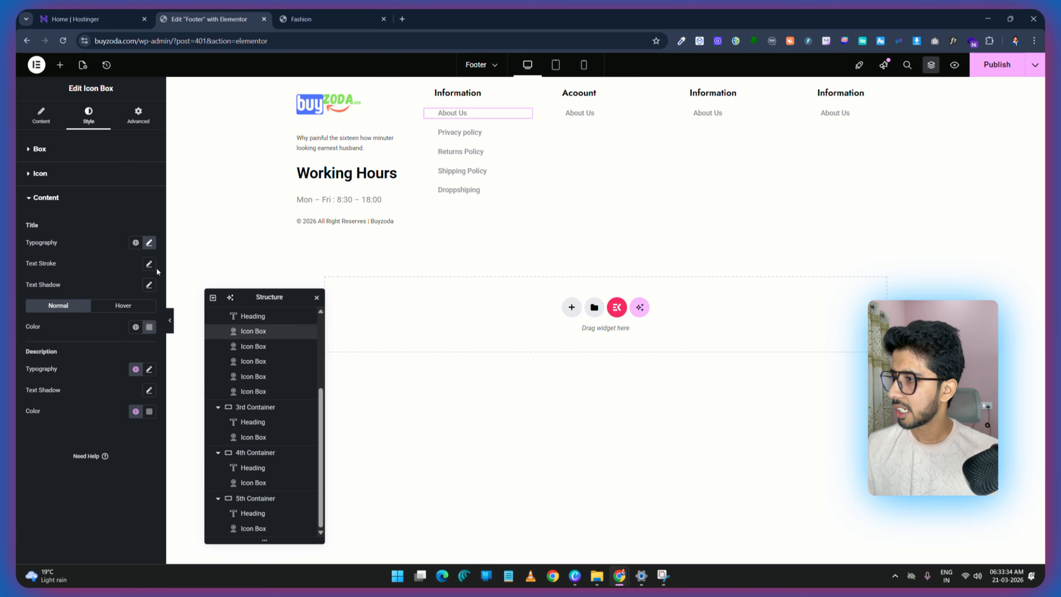
click(135, 242)
click(51, 367)
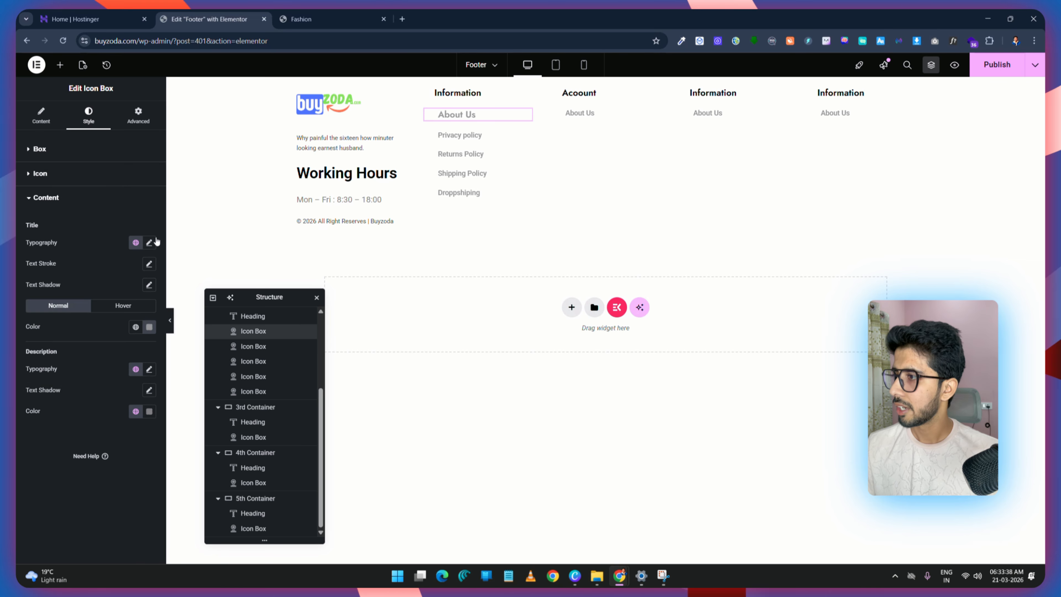
click(149, 242)
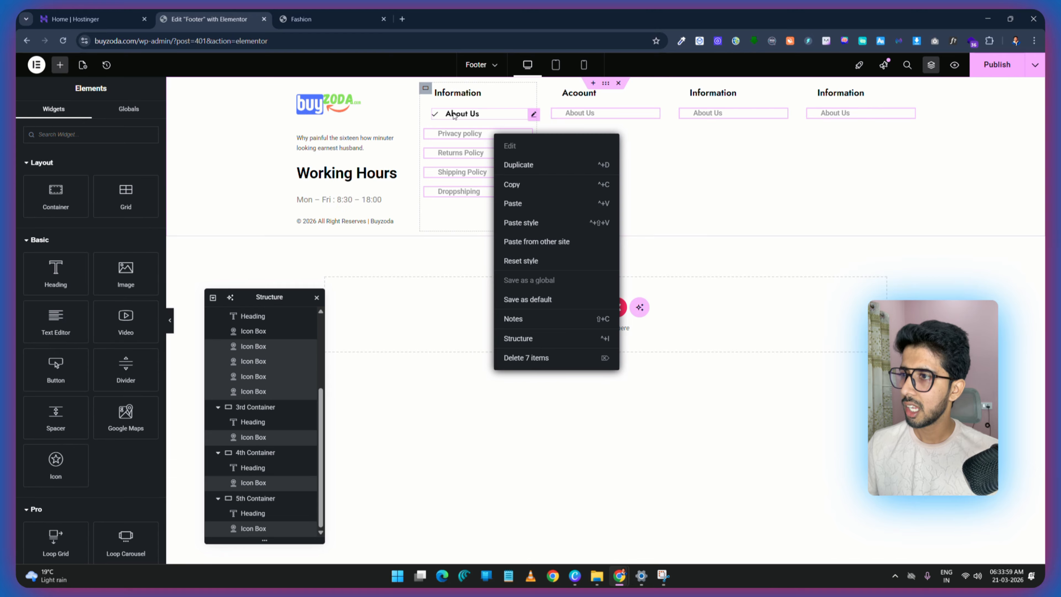
Step: Copy the second column's About Us icon box and paste its style onto all the other icon boxes in the link columns
right_click(452, 113)
click(473, 163)
click(480, 133)
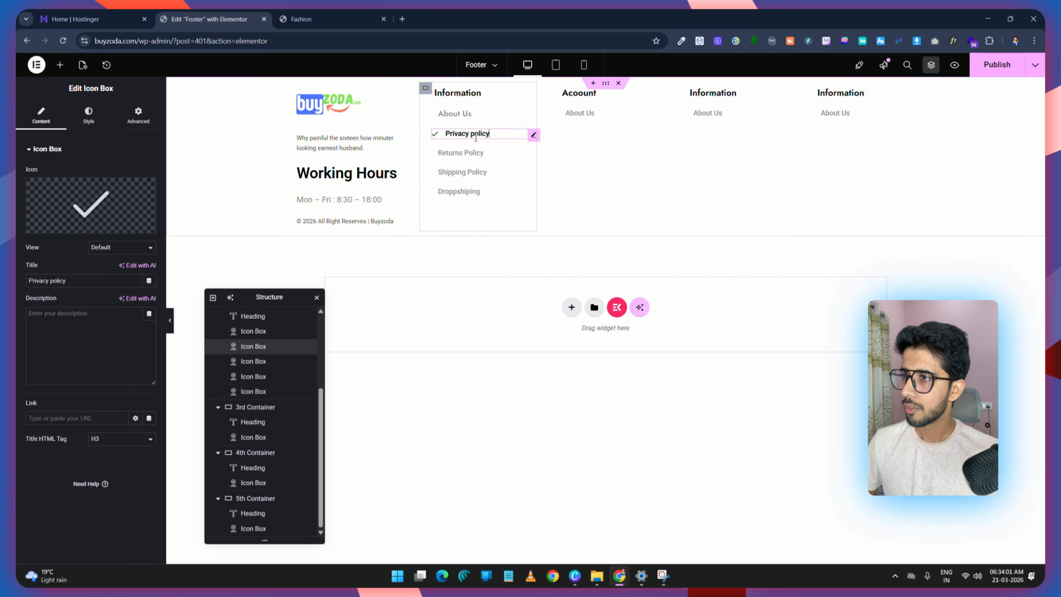
ctrl+click(484, 152)
ctrl+click(486, 172)
ctrl+click(607, 114)
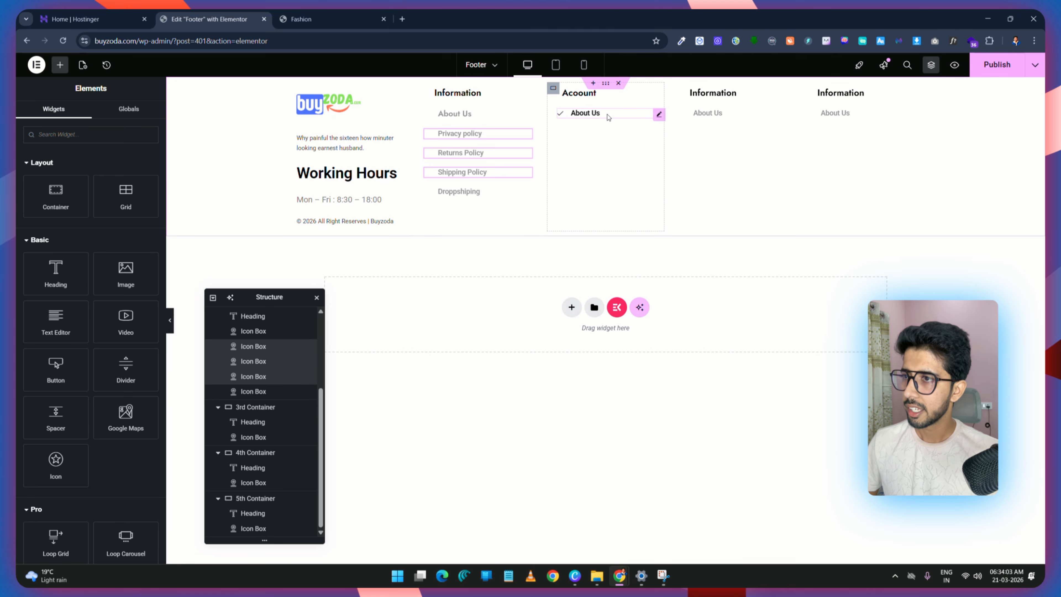
ctrl+click(735, 114)
ctrl+click(858, 117)
right_click(858, 117)
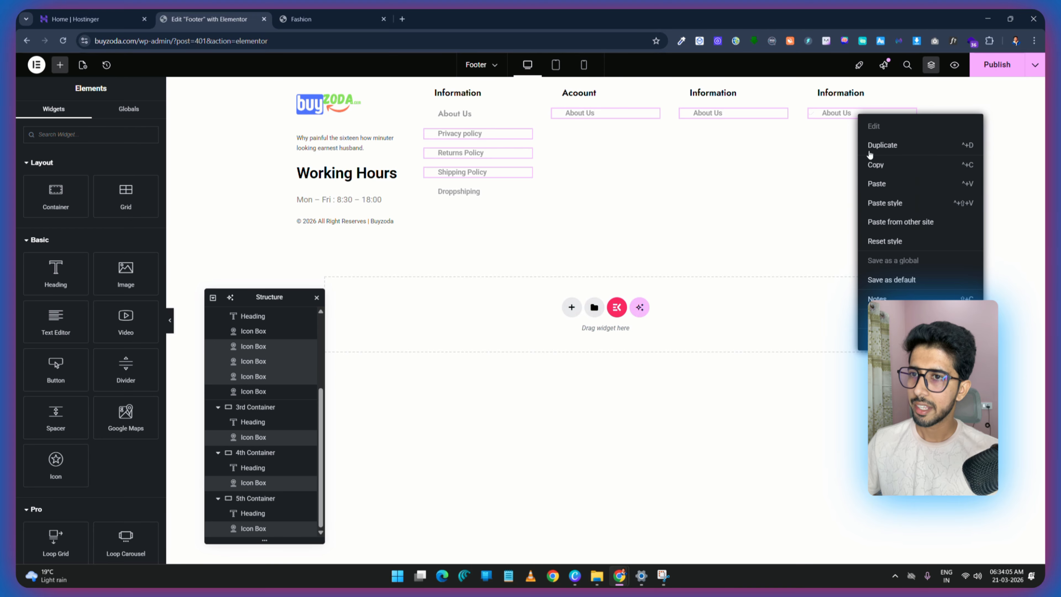
click(895, 203)
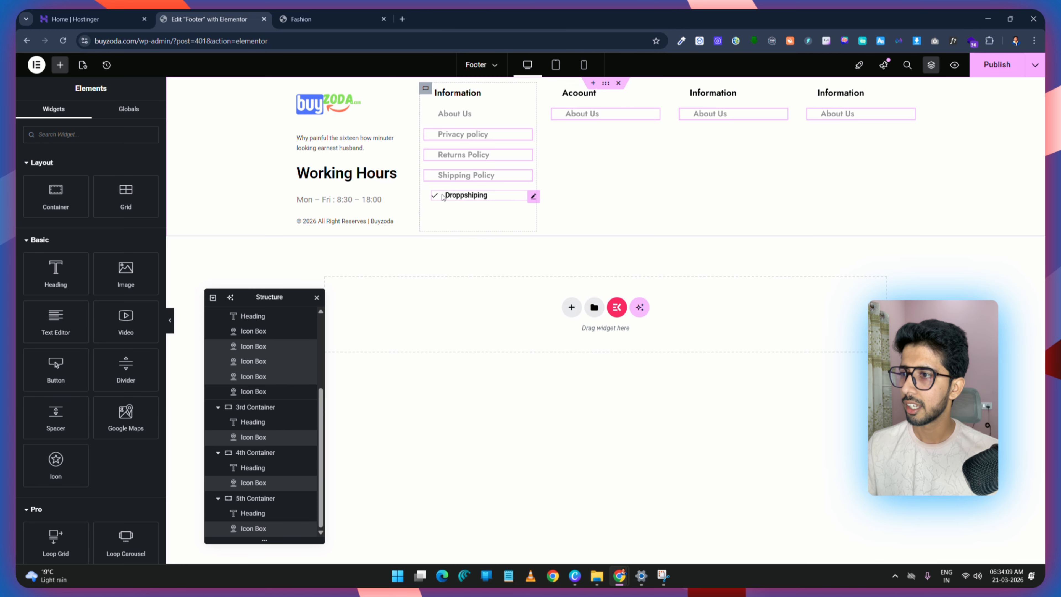
right_click(456, 197)
click(487, 283)
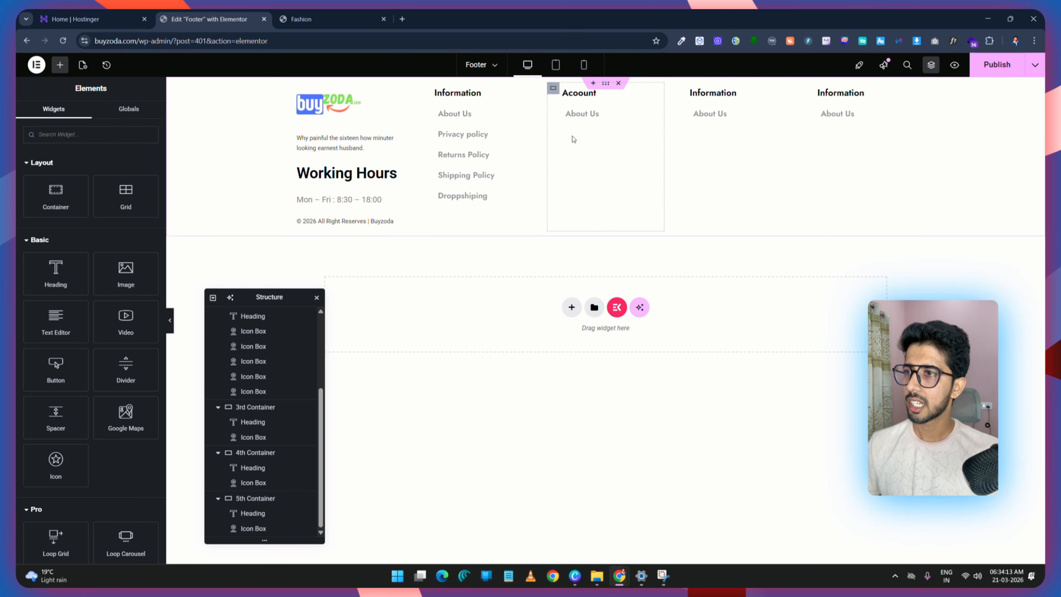
Step: Copy "Dashboard" from the Fashion demo's footer and set it as the title of the third column's icon box
click(618, 115)
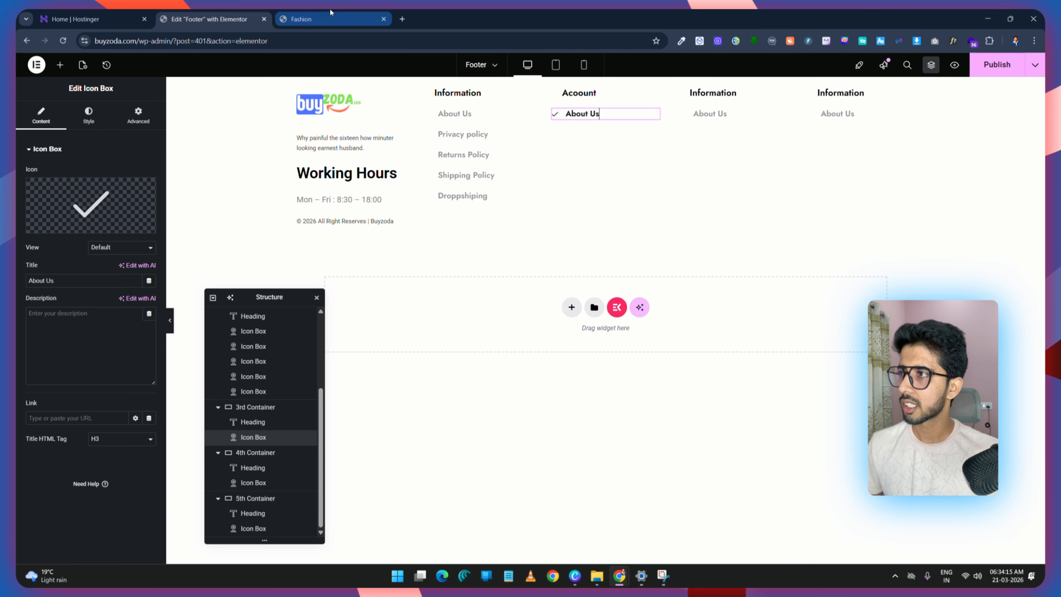
click(300, 18)
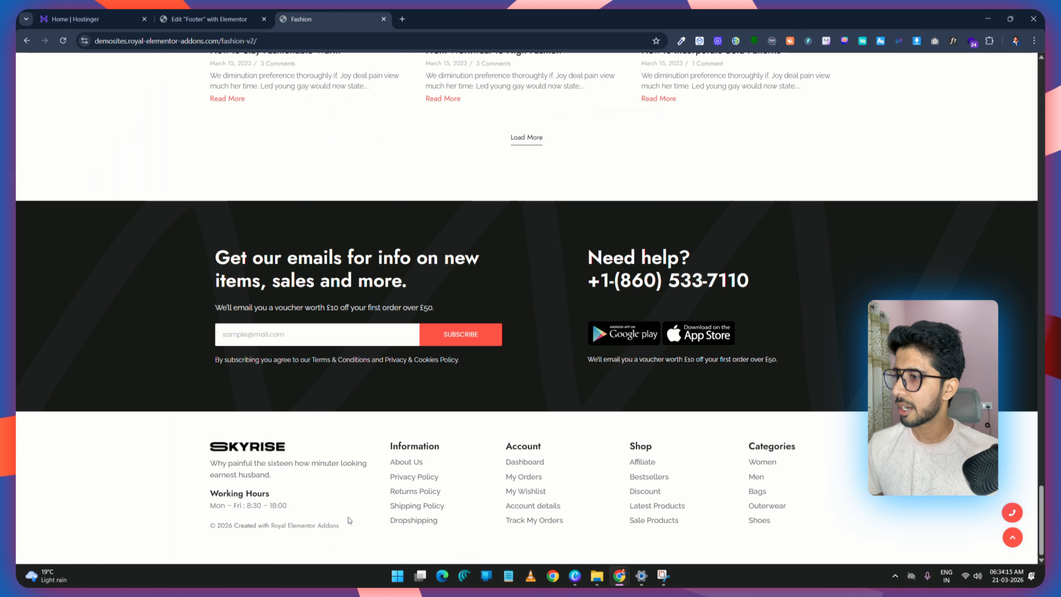
right_click(512, 461)
click(543, 290)
click(209, 18)
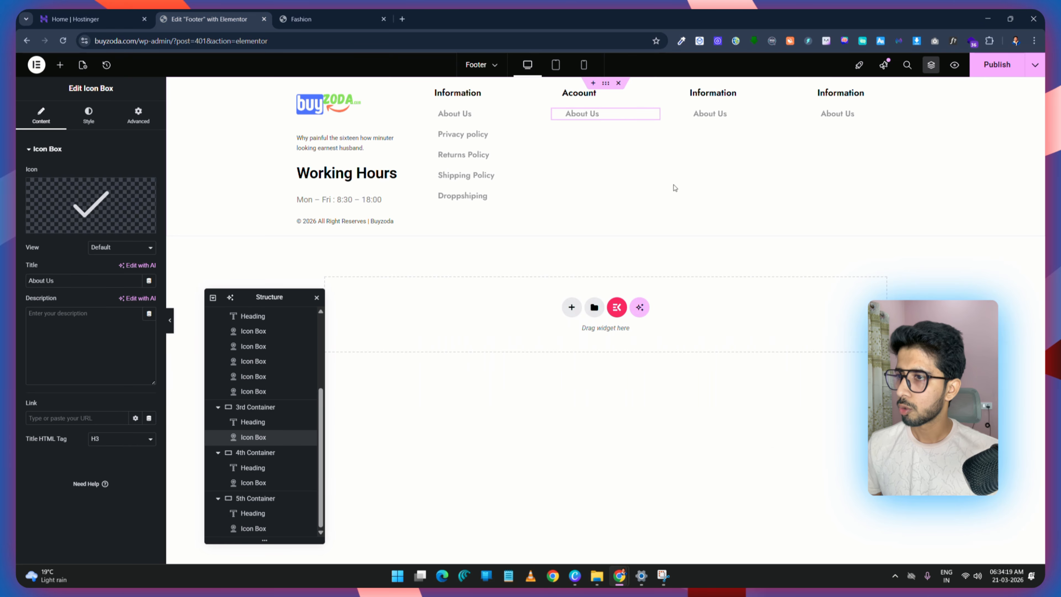
click(70, 279)
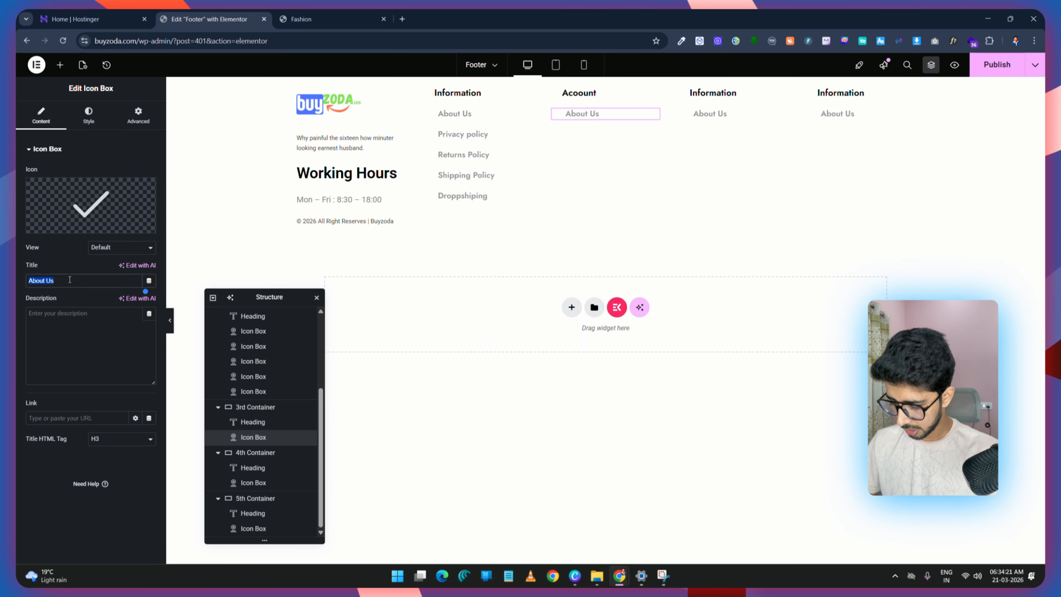
key(ctrl+v)
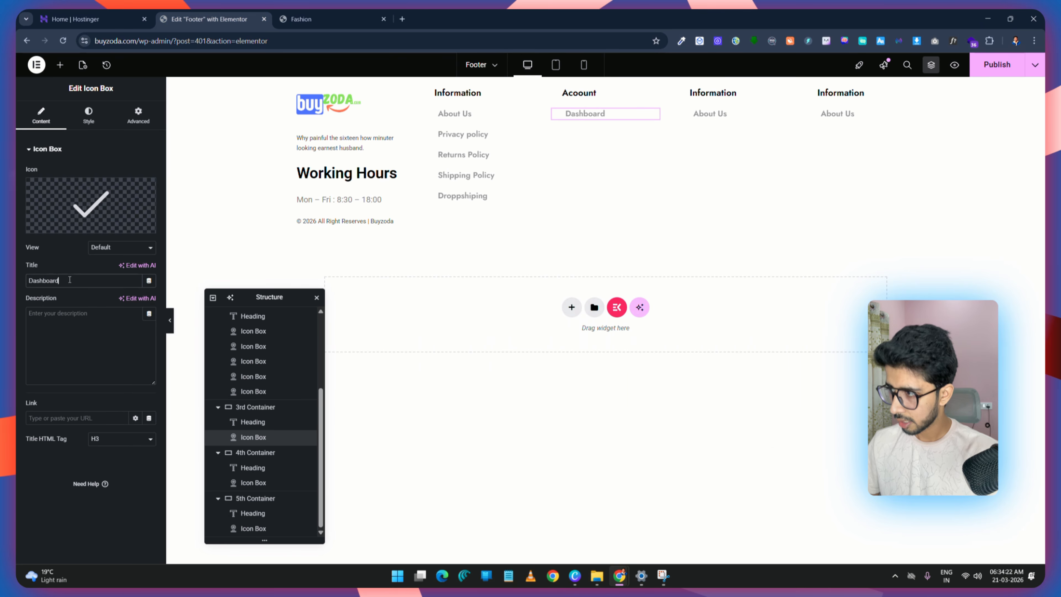
Step: Duplicate the Dashboard icon box until the Account column holds five of them
right_click(598, 120)
click(623, 141)
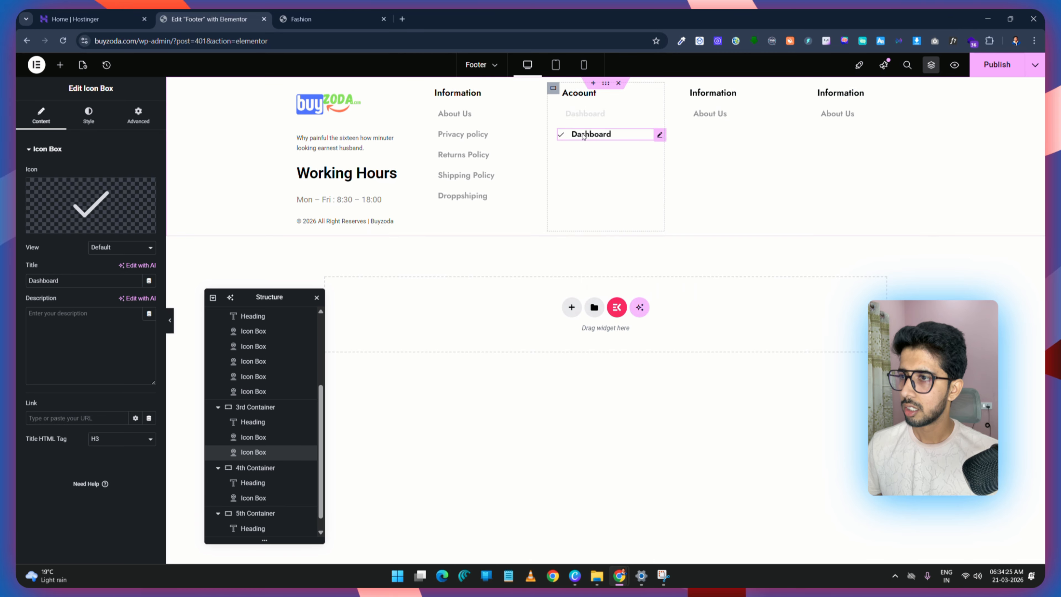
right_click(584, 137)
click(605, 163)
right_click(589, 154)
click(603, 184)
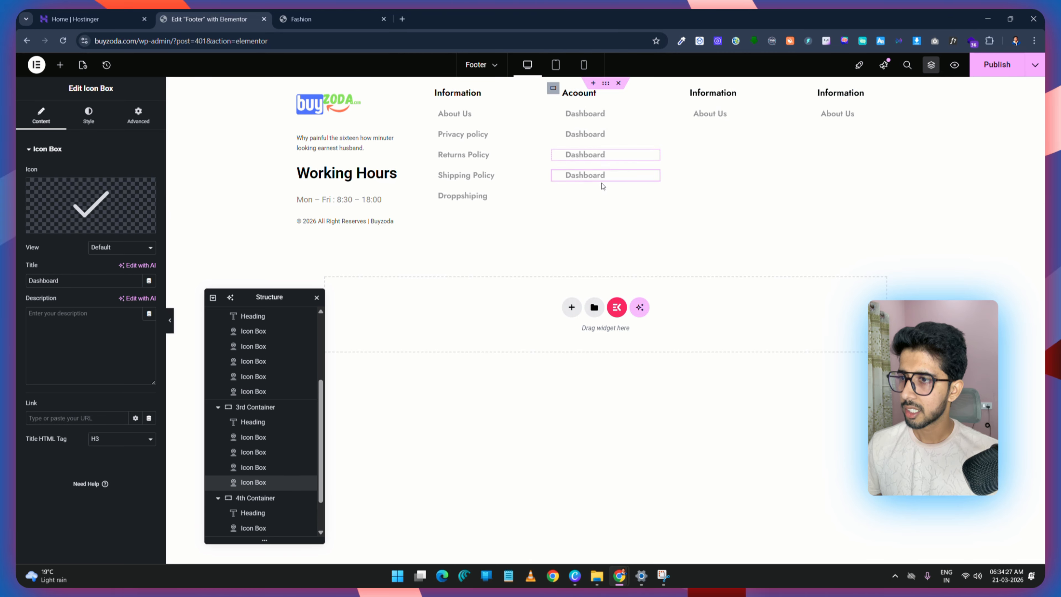
right_click(572, 173)
click(604, 202)
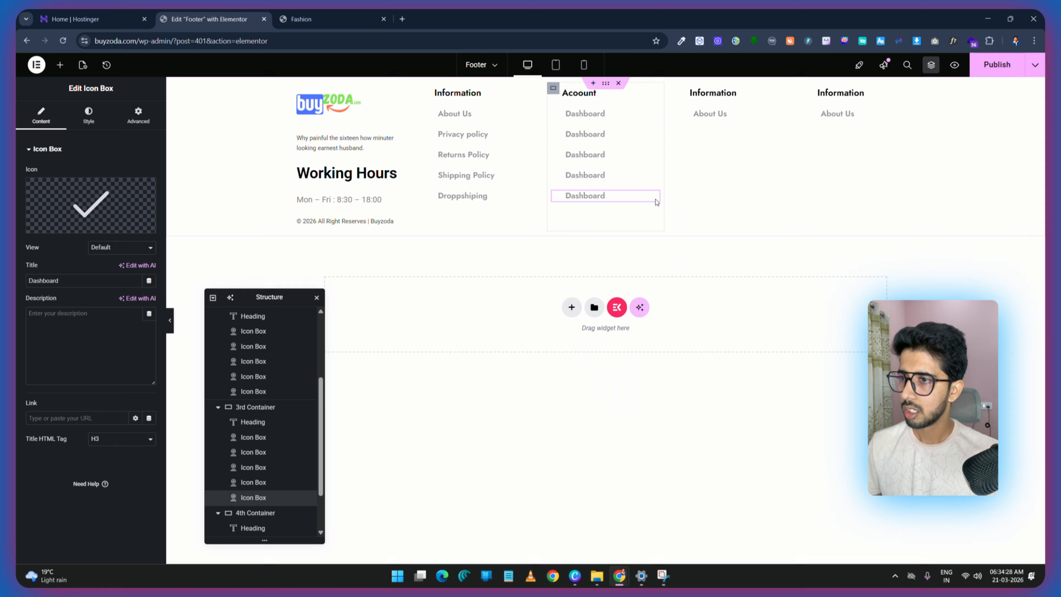
Step: Copy "My Orders" from the Fashion demo's footer and set it as the title of the Account column's second icon box
click(294, 17)
drag(541, 477, 508, 476)
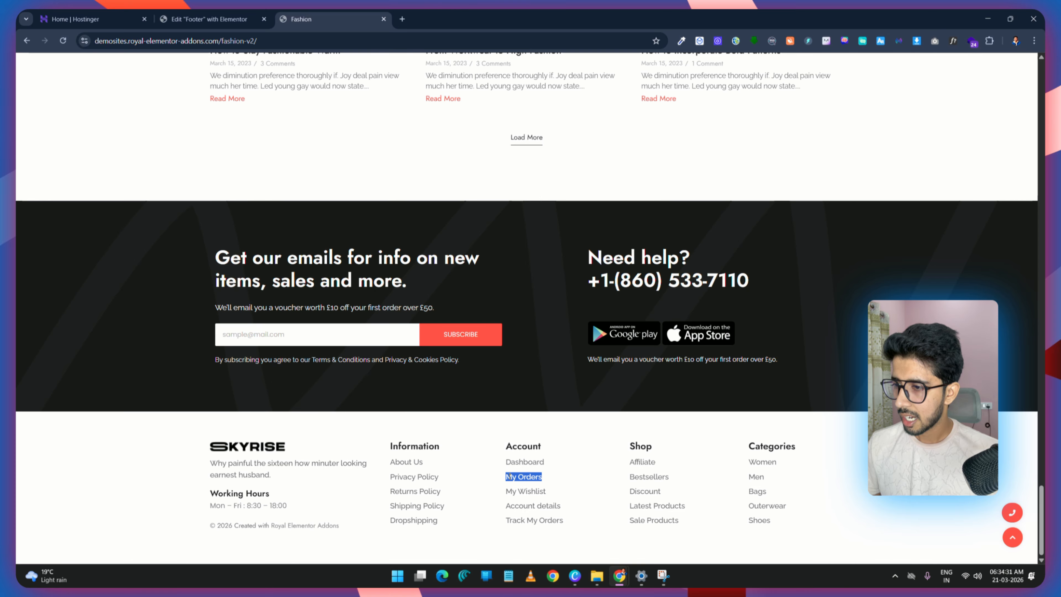
right_click(509, 477)
click(567, 311)
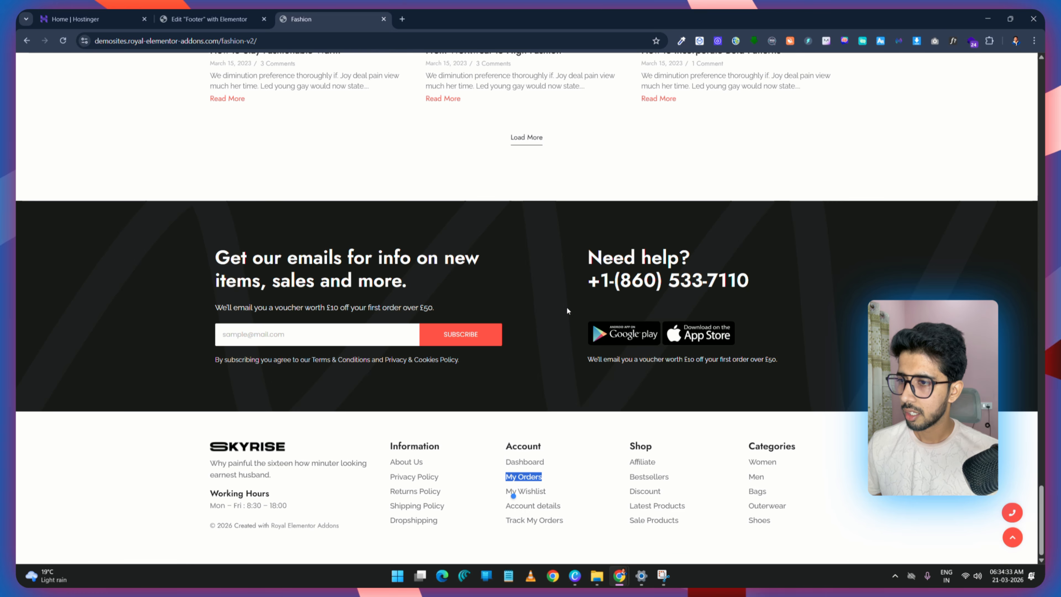
click(209, 19)
click(589, 134)
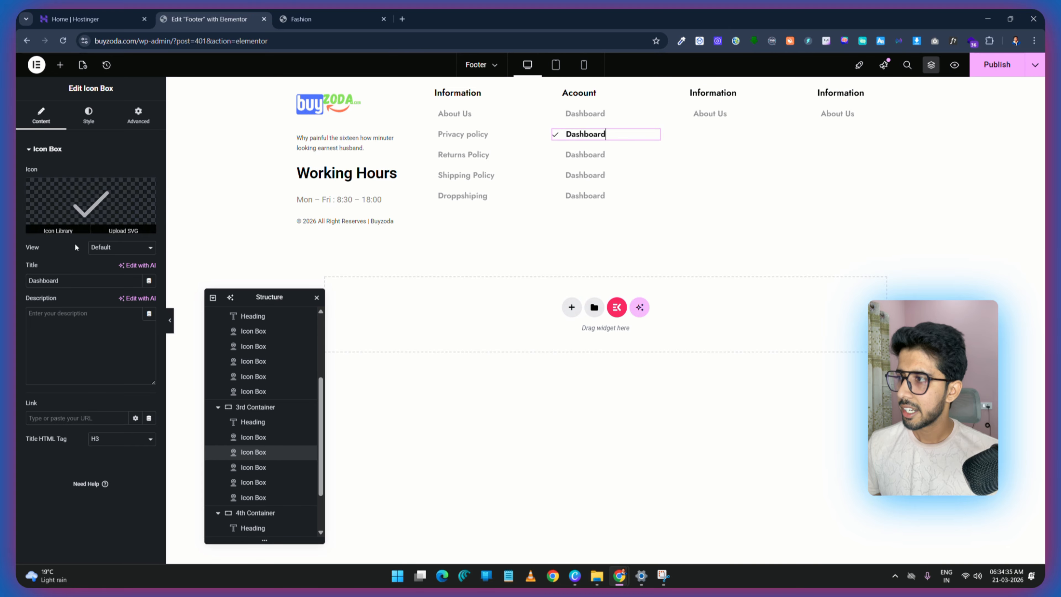
click(72, 282)
key(ctrl+a)
key(ctrl+v)
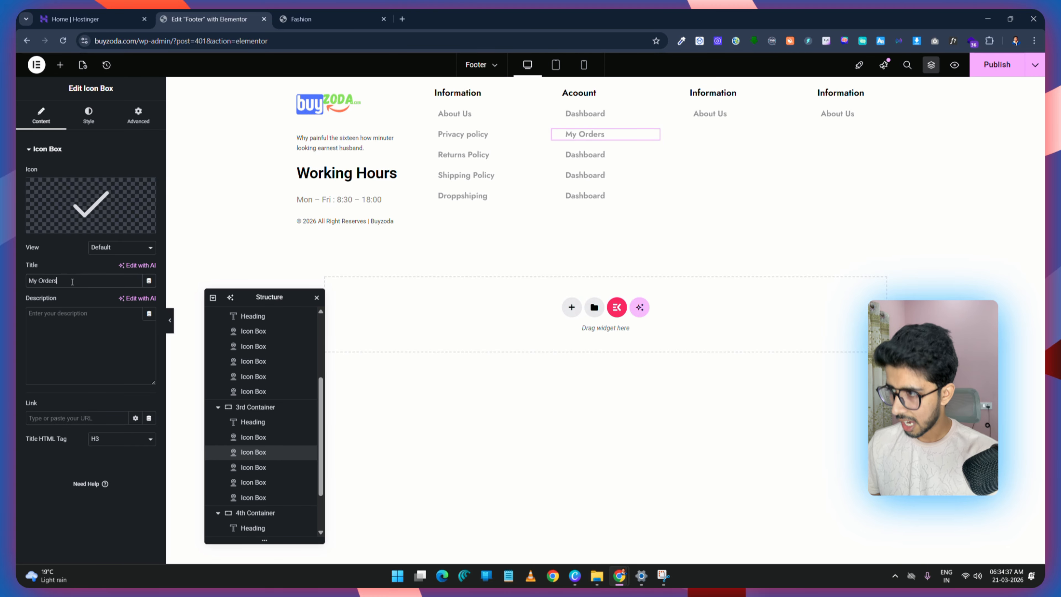
Step: Retitle the Account column's third icon box "My Wishlist", copying the text from the Fashion demo's footer
click(332, 19)
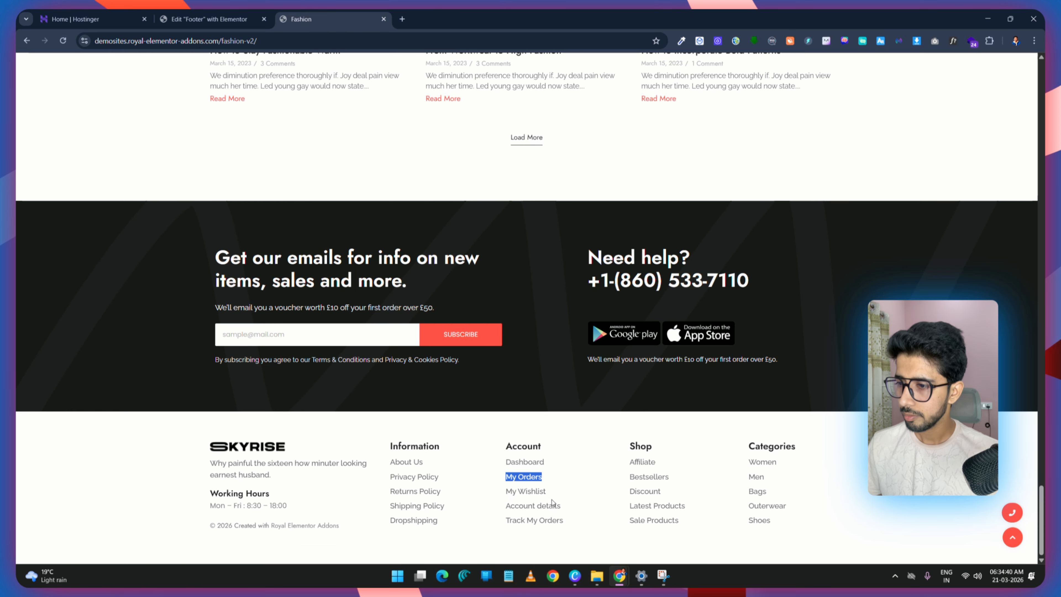
drag(549, 493, 505, 491)
right_click(513, 492)
click(539, 320)
click(209, 20)
click(589, 155)
Step: Retitle the Account column's fourth icon box "Account details", copying the text from the Fashion demo's footer
click(334, 19)
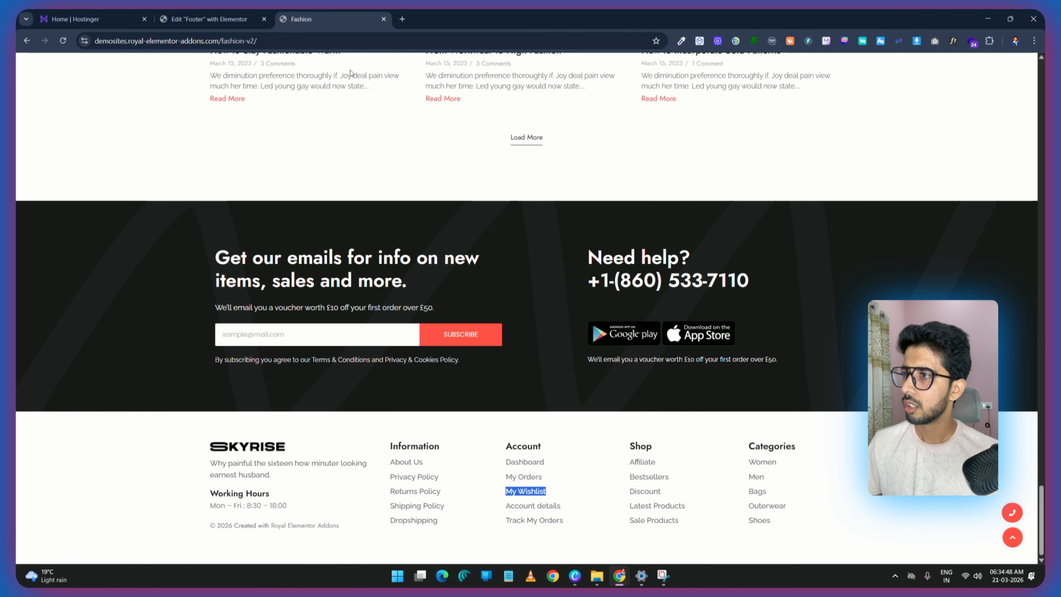
right_click(509, 508)
click(536, 336)
click(209, 20)
click(587, 175)
click(68, 280)
key(ctrl+a)
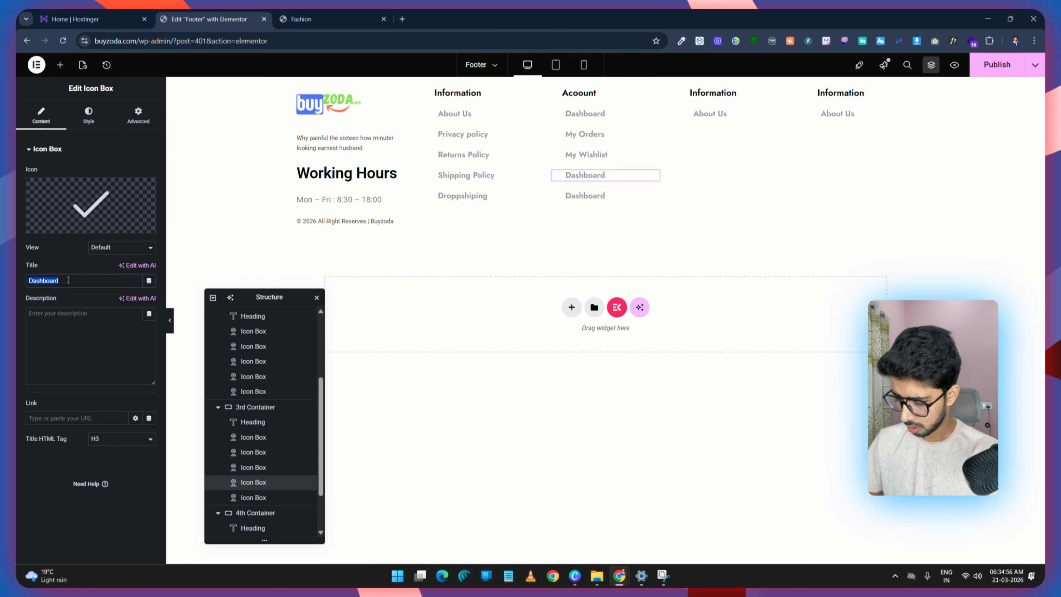
Step: Copy "Track My Orders" from the Fashion demo's footer and set it as the title of the Account column's fourth icon box
click(332, 20)
drag(564, 520, 505, 521)
right_click(516, 521)
click(543, 350)
click(211, 18)
click(71, 281)
key(ctrl+a)
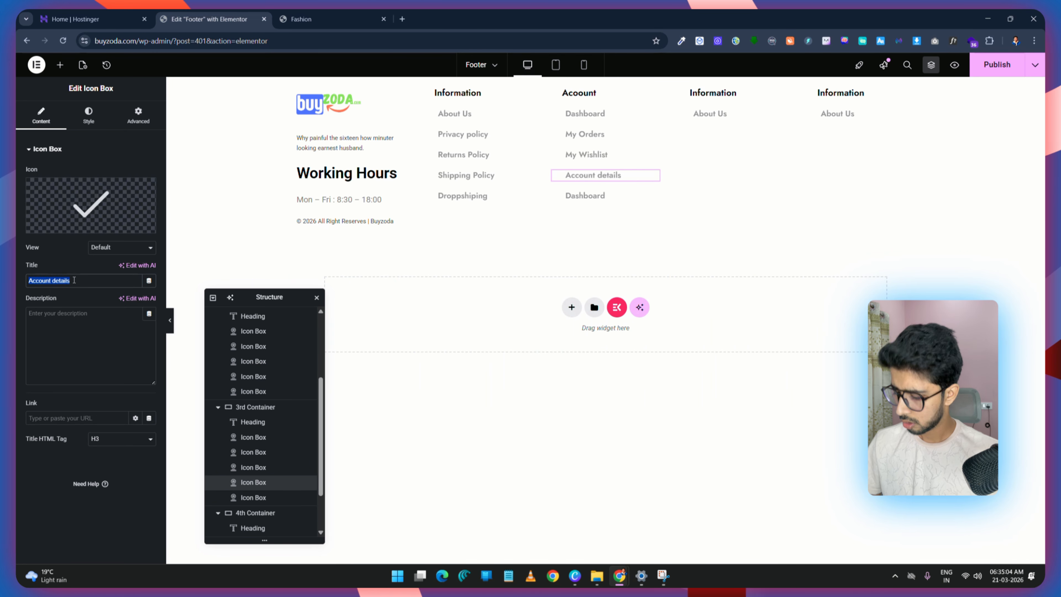
key(ctrl+v)
Step: Delete the leftover fifth Dashboard icon box at the end of the Account column
click(583, 195)
click(334, 20)
click(211, 19)
right_click(595, 197)
click(644, 423)
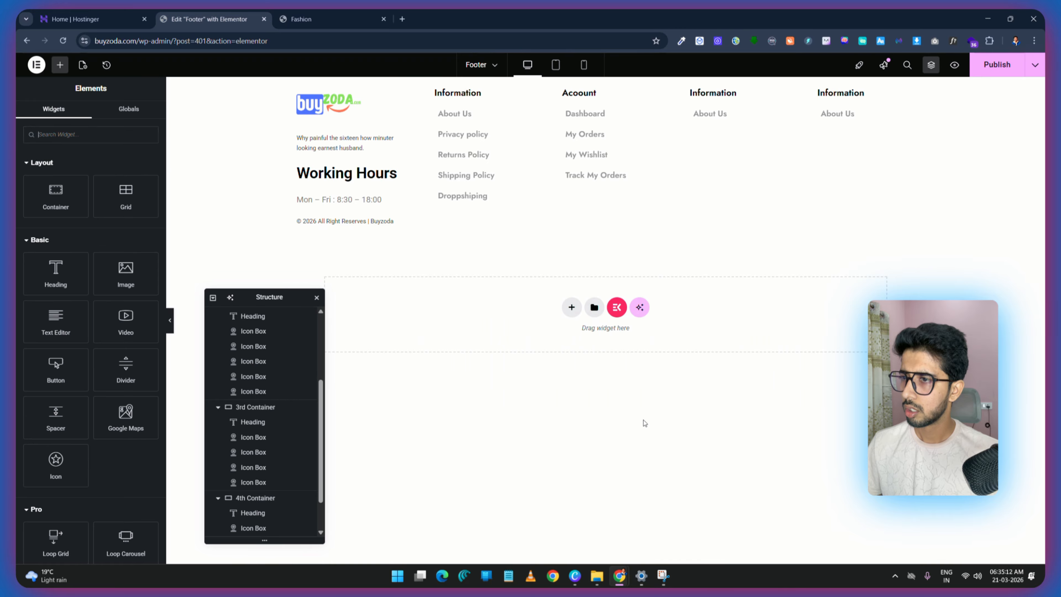
Step: Copy "Affiliate" from the Fashion demo's footer and set it as the title of the fourth column's icon box
click(710, 114)
click(338, 19)
drag(656, 461, 630, 462)
right_click(637, 463)
click(664, 290)
click(209, 19)
triple_click(65, 280)
key(ctrl+v)
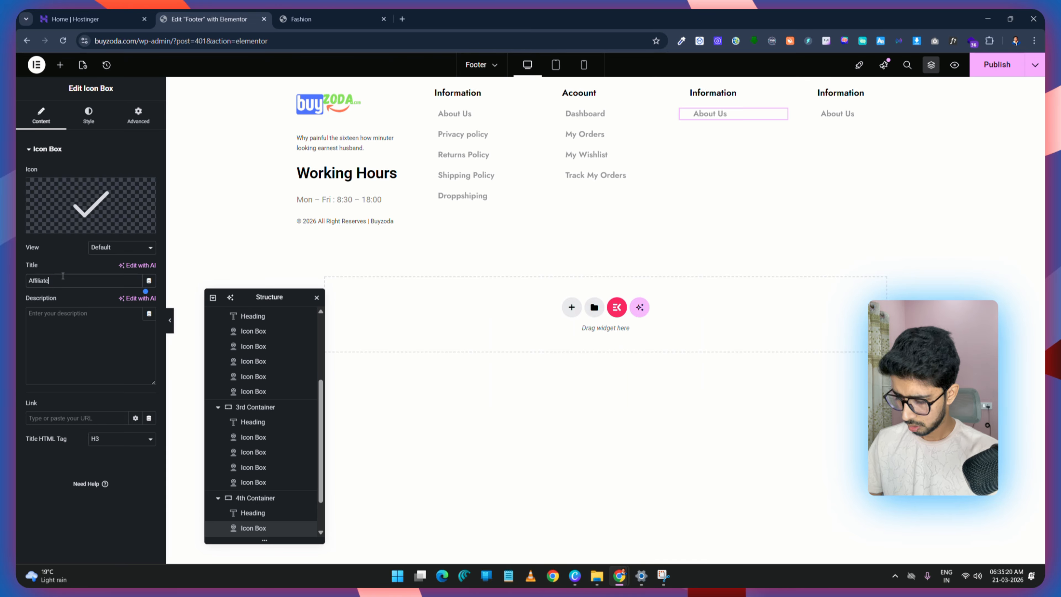
Step: Copy "Shop" from the Fashion demo's footer and set it as the fourth column's heading
click(334, 19)
double_click(640, 446)
right_click(641, 446)
click(664, 308)
click(210, 19)
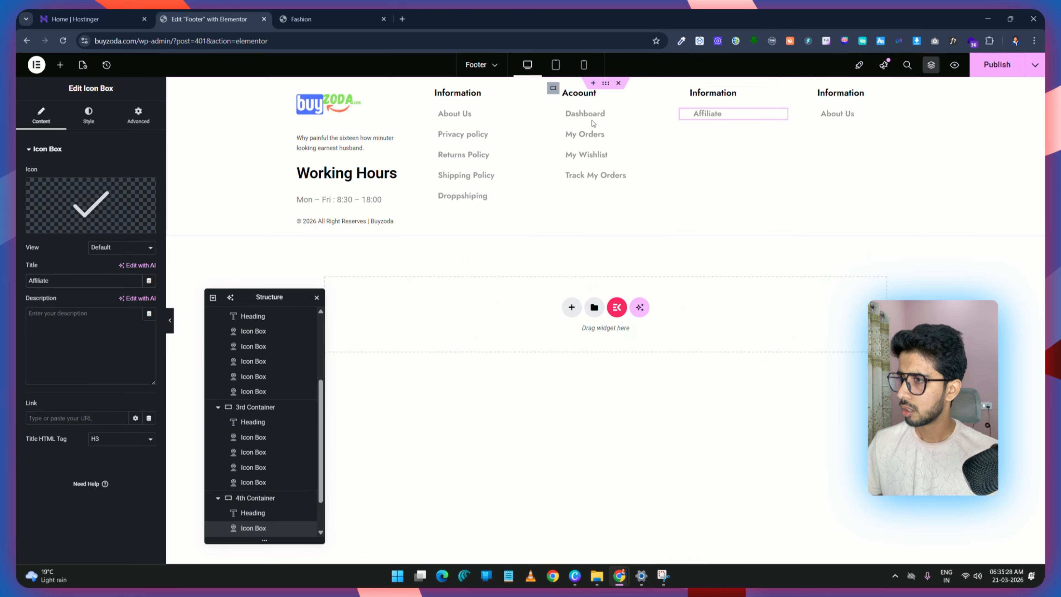
click(696, 94)
click(92, 188)
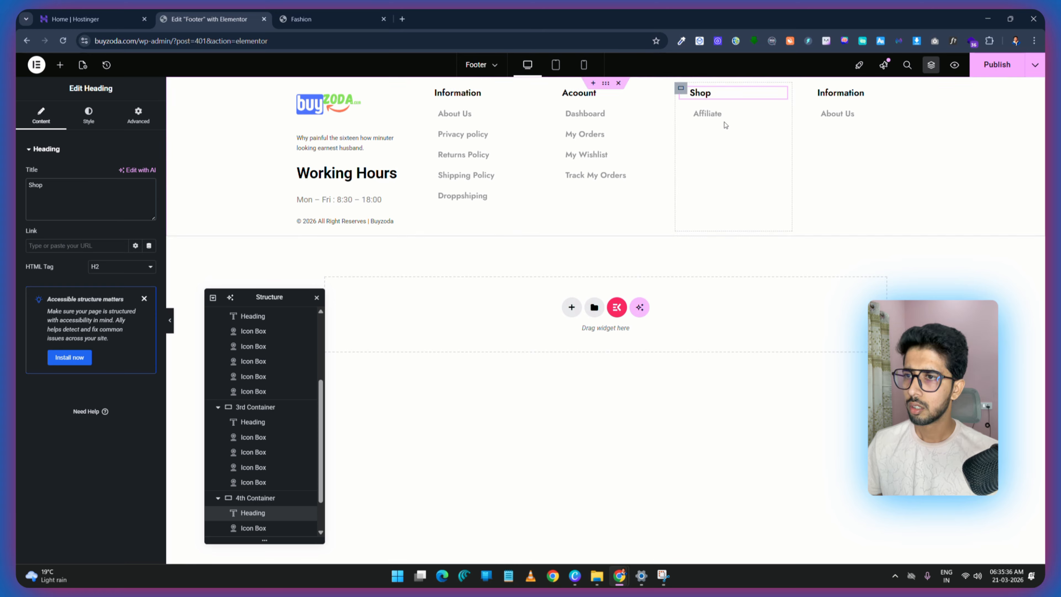
Step: Duplicate the Affiliate icon box and retitle the copy with the demo's second Shop link, "Bestsellers"
click(707, 113)
click(41, 116)
right_click(716, 109)
click(740, 137)
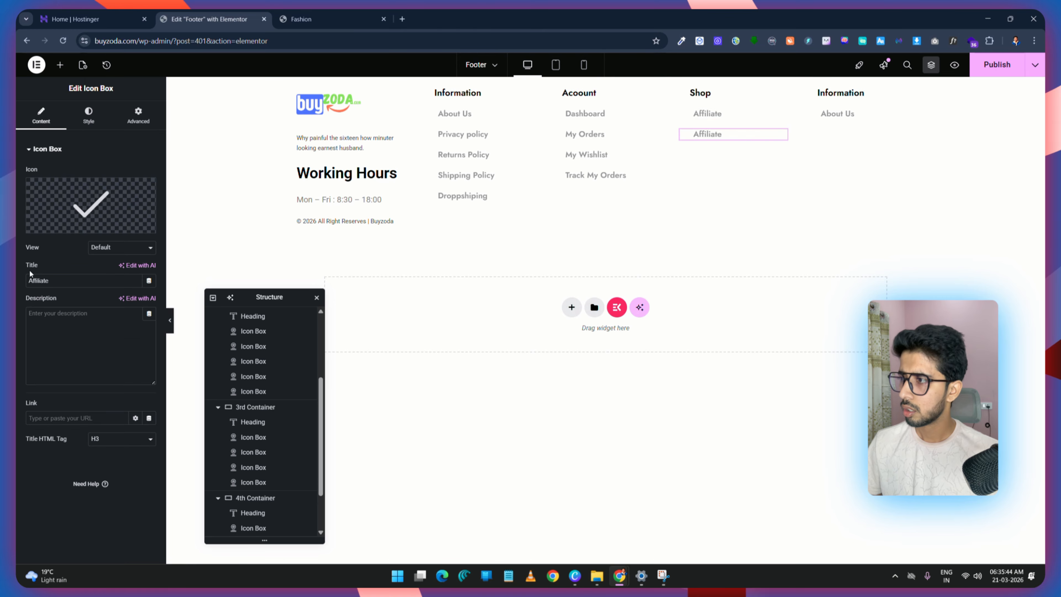
drag(28, 280, 76, 277)
key(ctrl+v)
Step: Duplicate the Shop column's second icon box and use the demo's "Discount" link text for the copy
right_click(702, 133)
click(731, 161)
click(318, 19)
drag(662, 491, 631, 523)
click(209, 19)
Step: Duplicate the Shop column's third icon box and use the demo's "Latest Products" link text for the copy
right_click(713, 152)
click(736, 179)
click(318, 20)
right_click(651, 506)
click(677, 335)
click(209, 19)
Step: Duplicate the Shop column's fourth icon box and use the Fashion demo's "Sale Products" link text for the copy
right_click(709, 175)
click(731, 202)
click(317, 19)
right_click(631, 522)
click(664, 360)
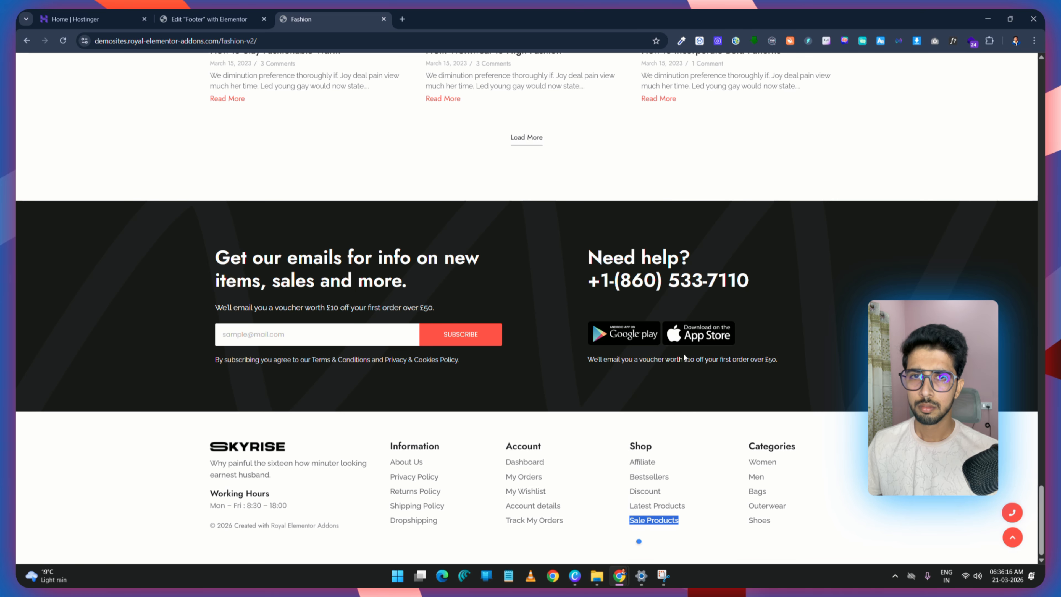
click(209, 20)
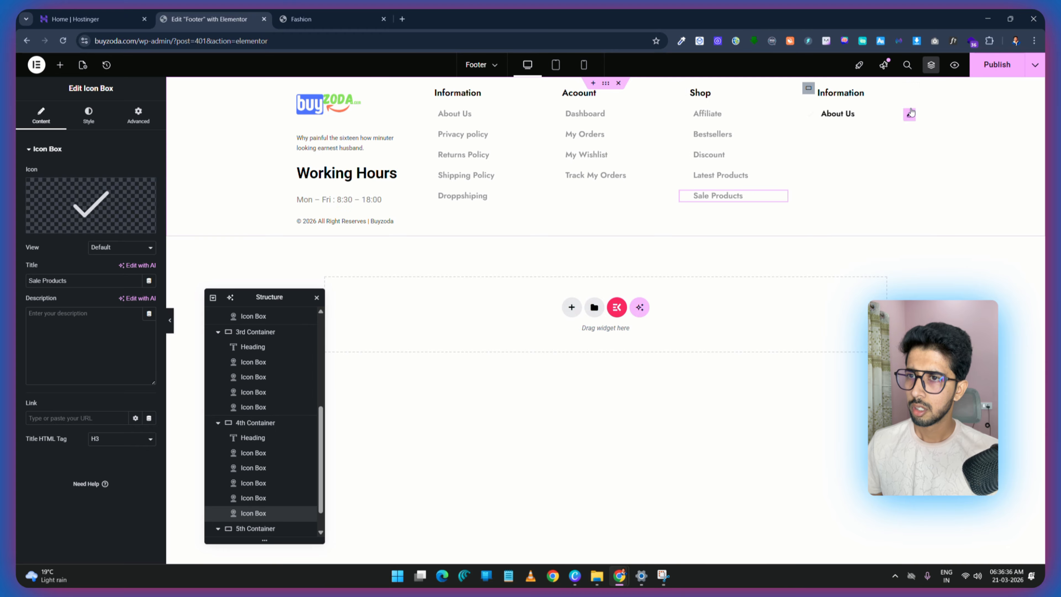
Step: Copy "Categories" from the Fashion demo's footer and set it as the fifth column's heading
click(852, 93)
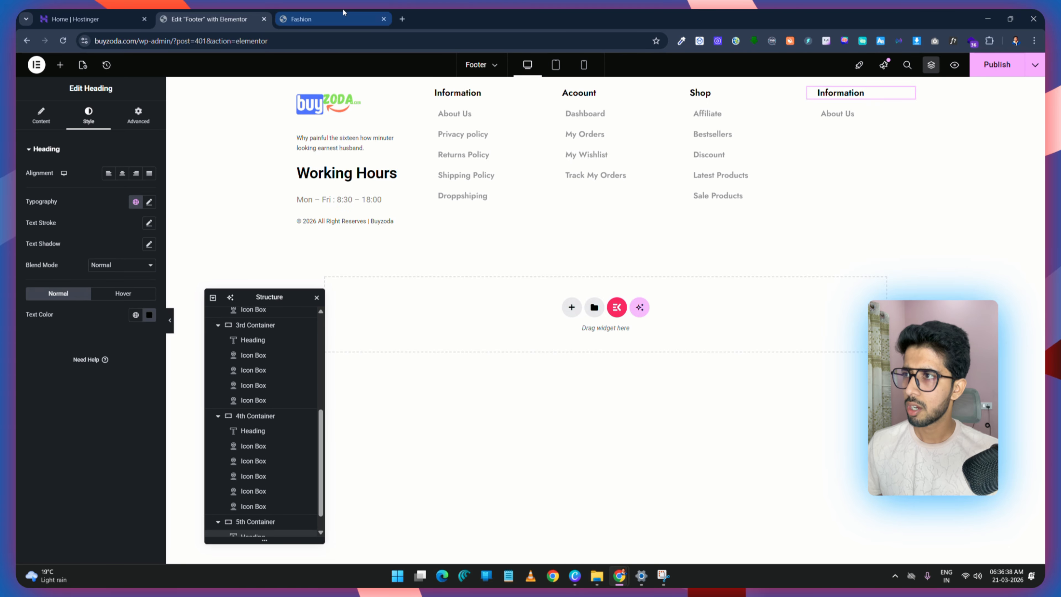
click(329, 19)
drag(809, 448, 747, 447)
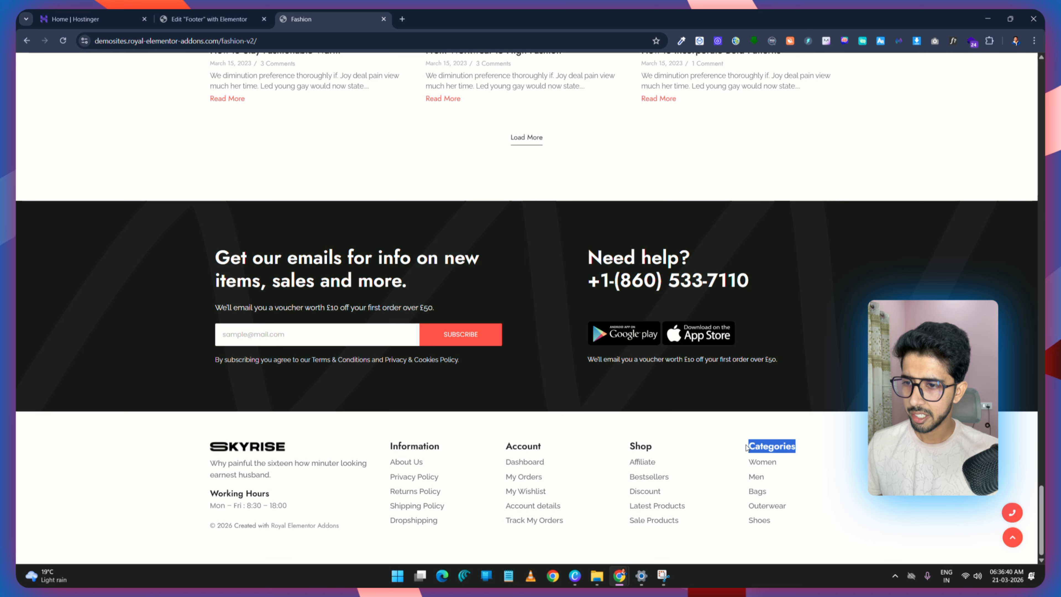
right_click(757, 445)
click(773, 274)
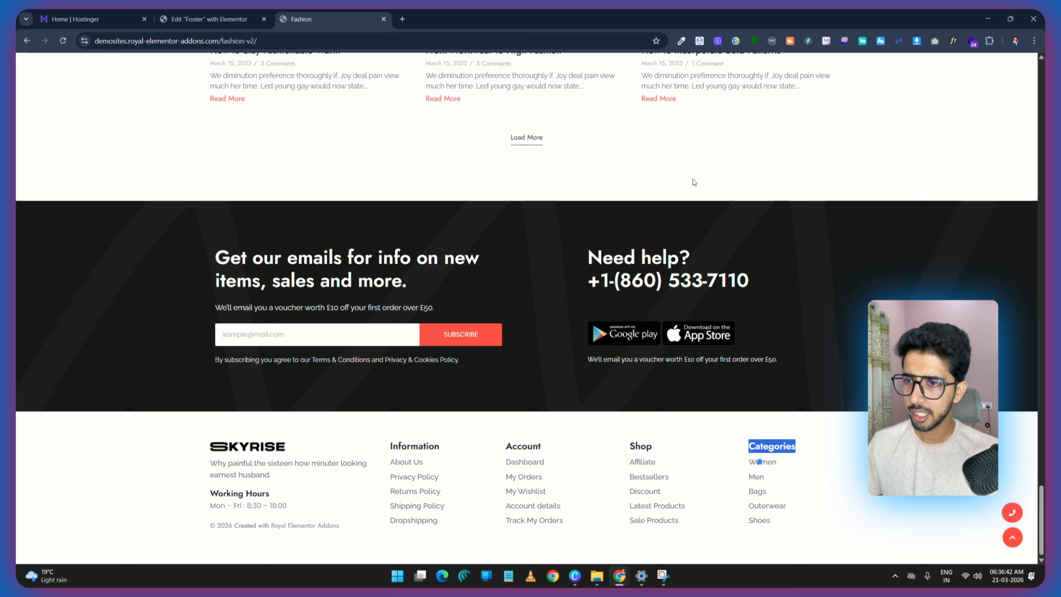
click(221, 13)
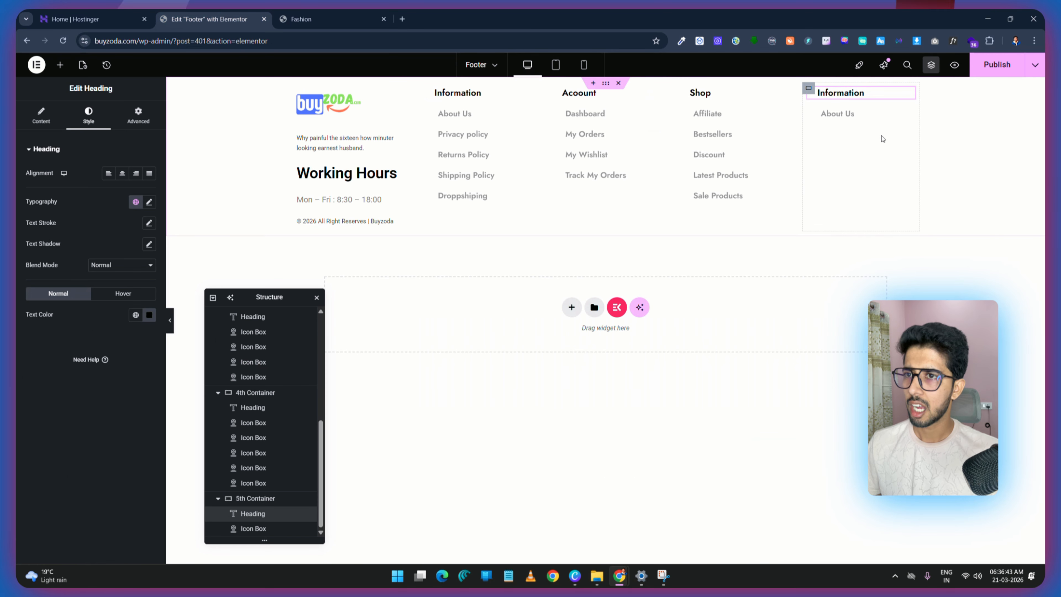
click(36, 112)
click(83, 195)
key(ctrl+a)
key(ctrl+v)
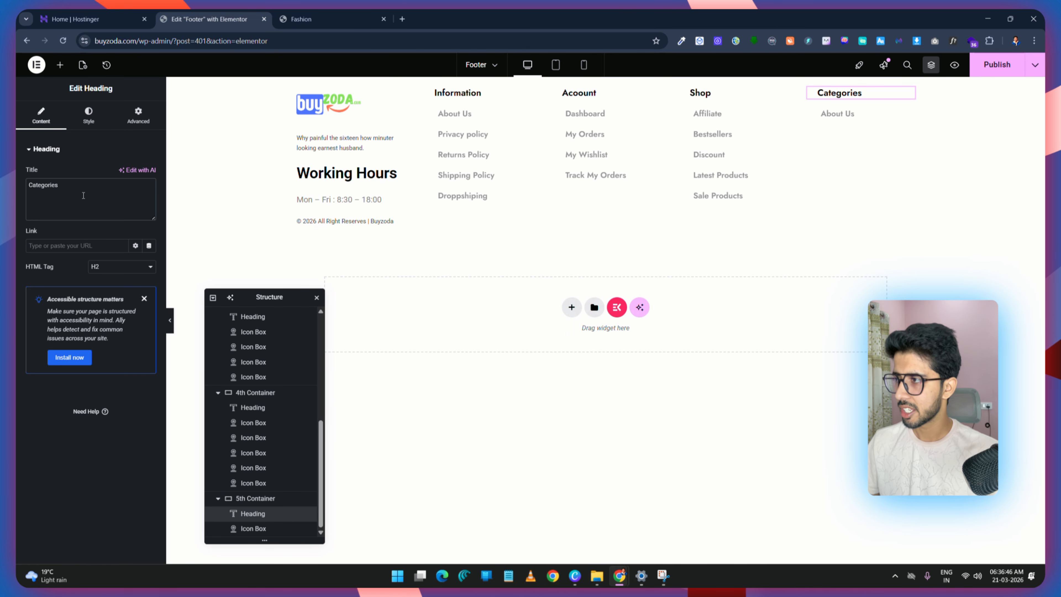
Step: Duplicate the Categories column's About Us icon box and retitle the first one with the demo's link text "Women"
click(837, 113)
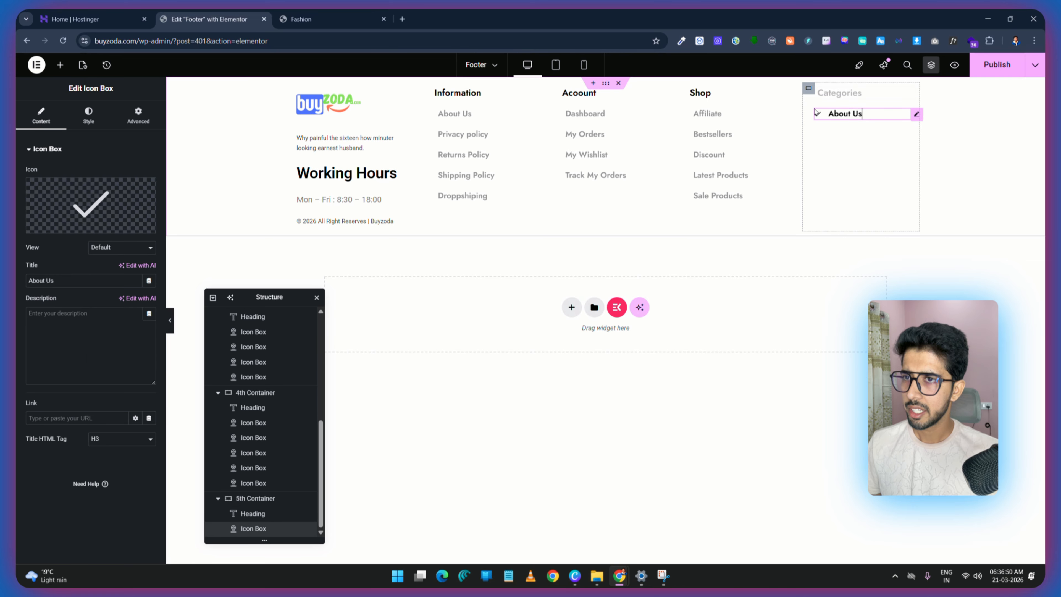
click(306, 19)
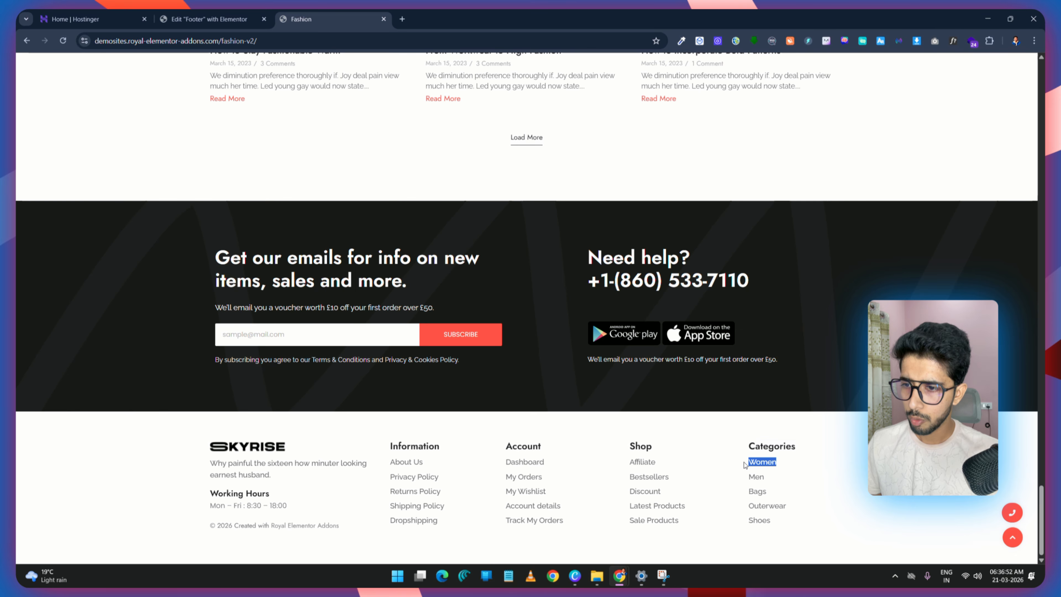
key(ctrl+shift+Tab)
right_click(835, 117)
click(848, 145)
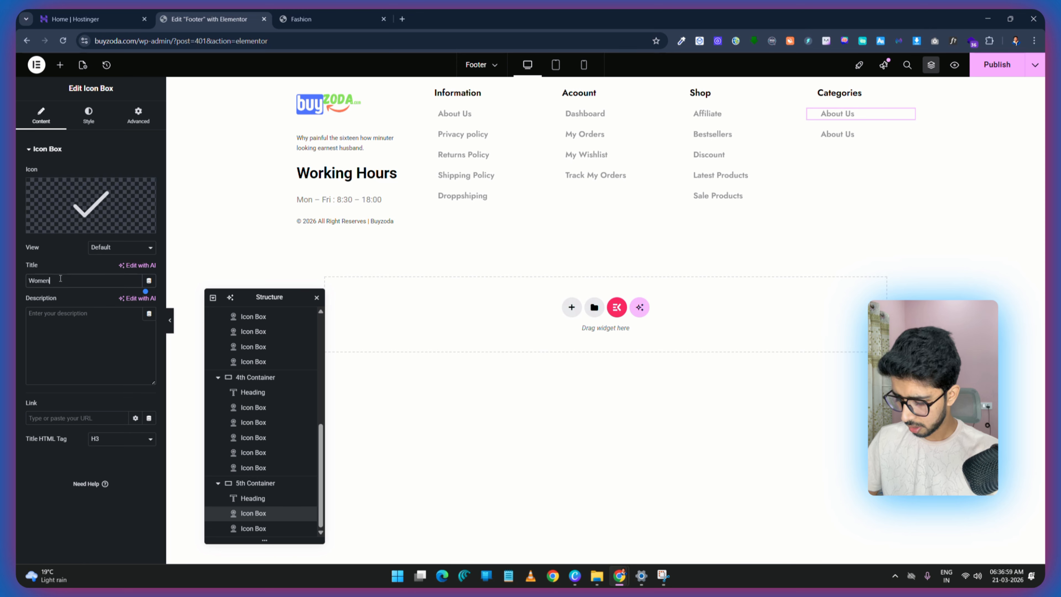
Step: Retitle the second icon box in the Categories column as "Men"
click(837, 134)
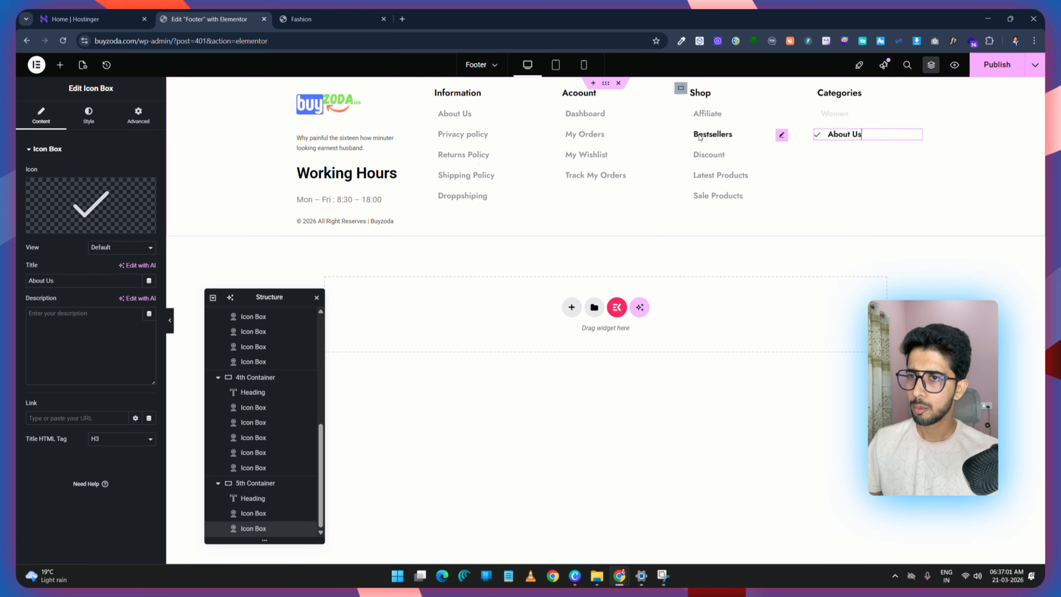
triple_click(67, 280)
text(Men)
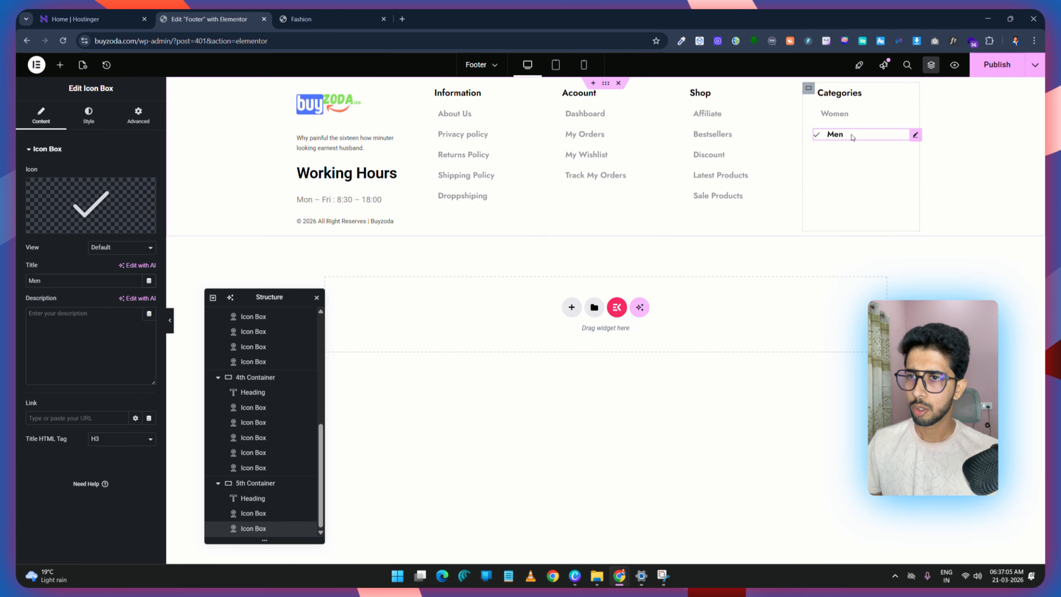
Step: Duplicate the Men icon box three times to fill the Categories column with five icon boxes
right_click(852, 137)
click(860, 163)
right_click(852, 165)
click(860, 184)
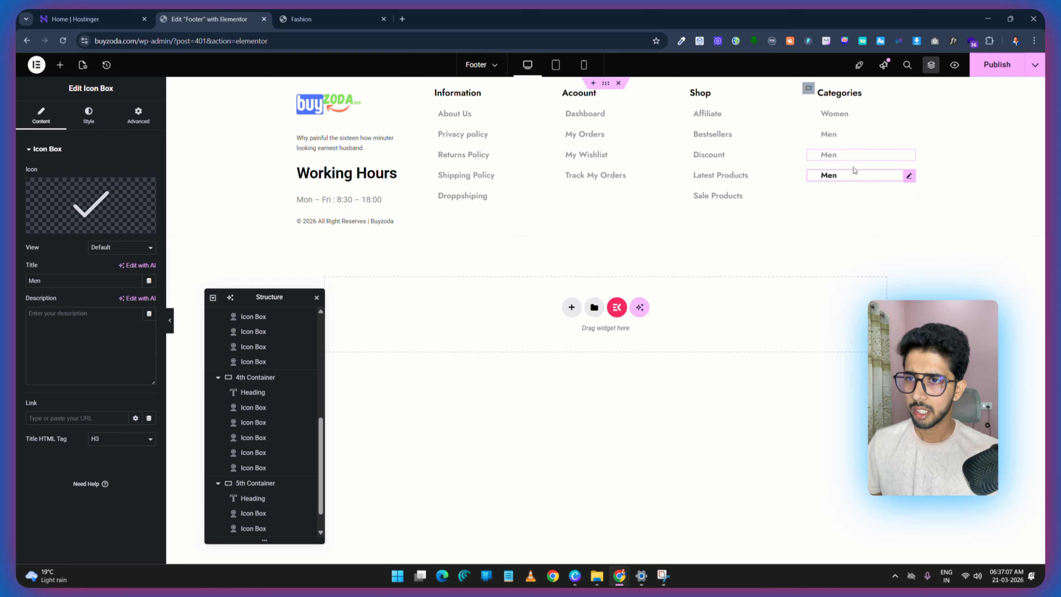
right_click(852, 182)
click(856, 208)
Step: Retitle the third Categories icon box "Bags" and copy the "Outerwear" link text from the Fashion demo's footer
click(839, 154)
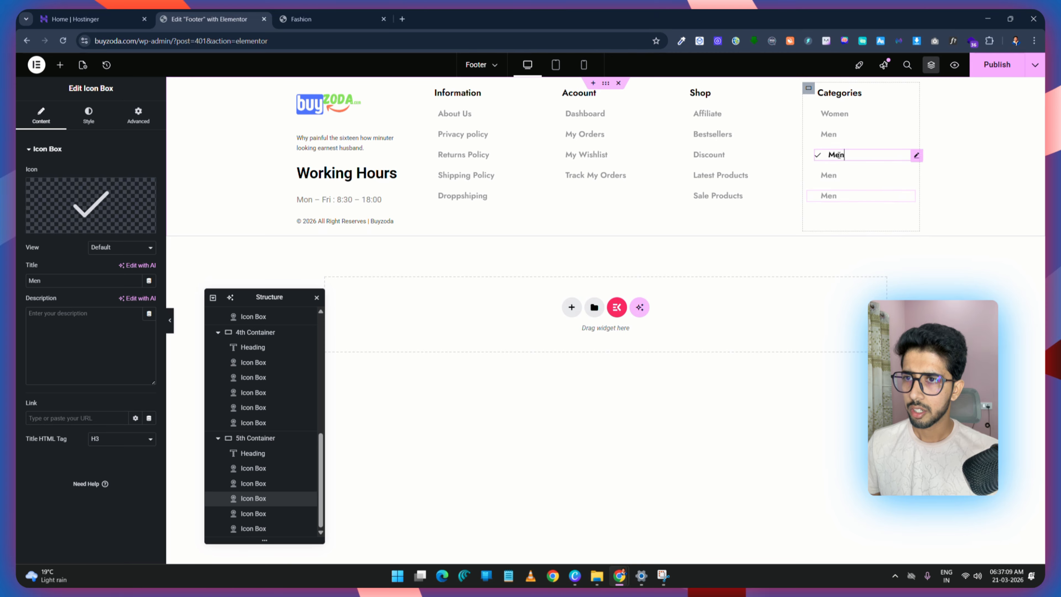
key(ctrl+Tab)
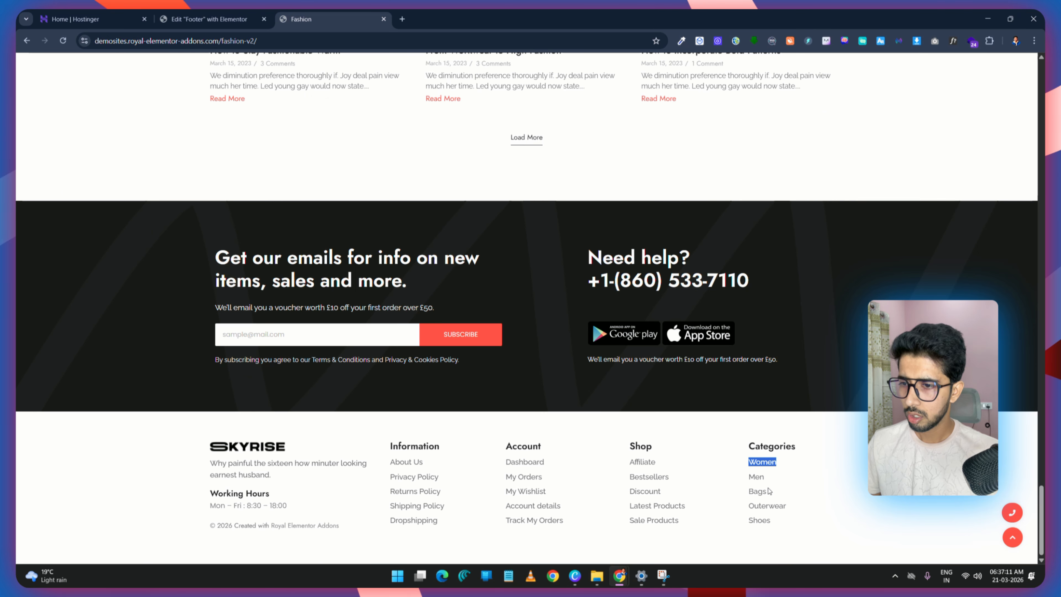
drag(769, 489, 751, 491)
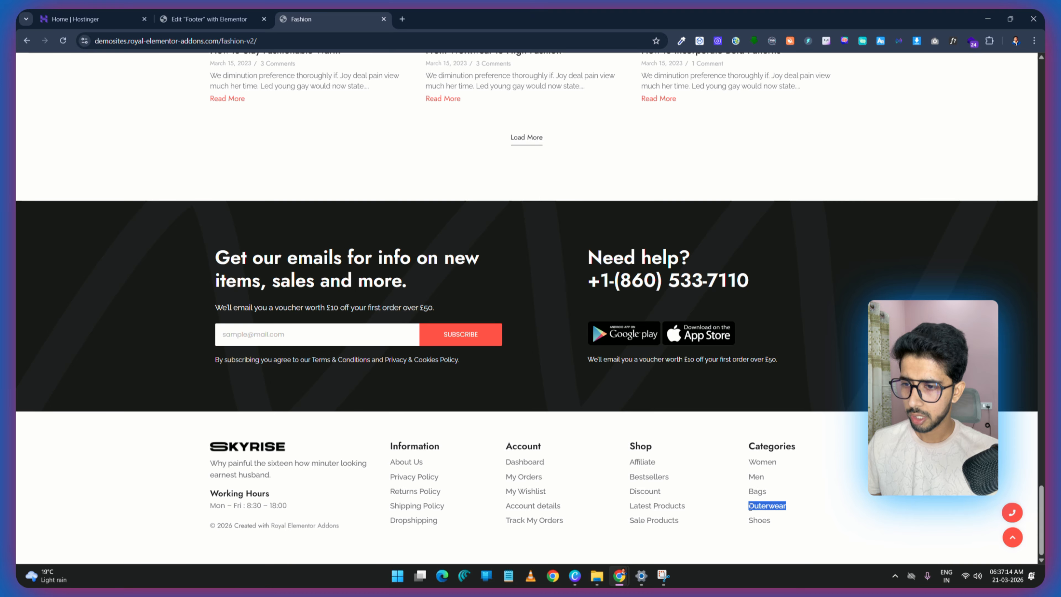
right_click(761, 507)
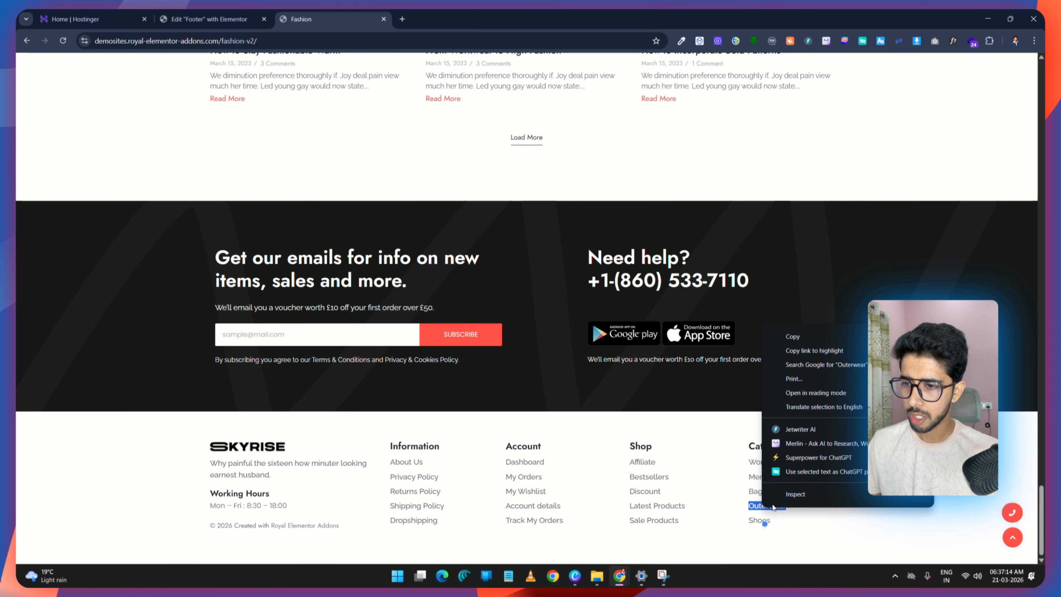
click(807, 335)
click(156, 17)
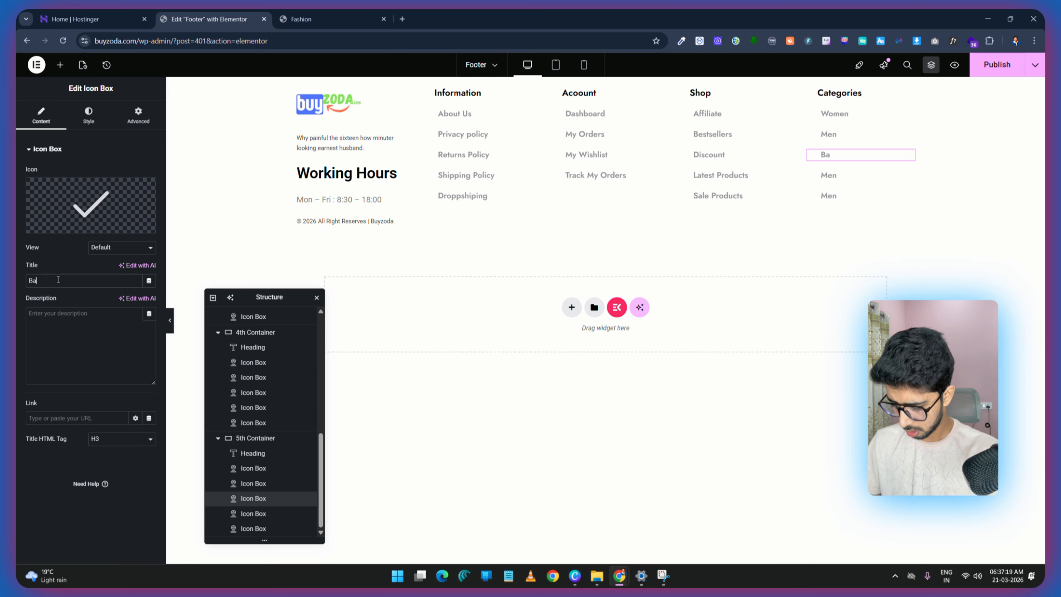
Step: Set the fourth Categories icon box's title to the copied "Outerwear" and the fifth's to the demo's "Shoes"
click(863, 183)
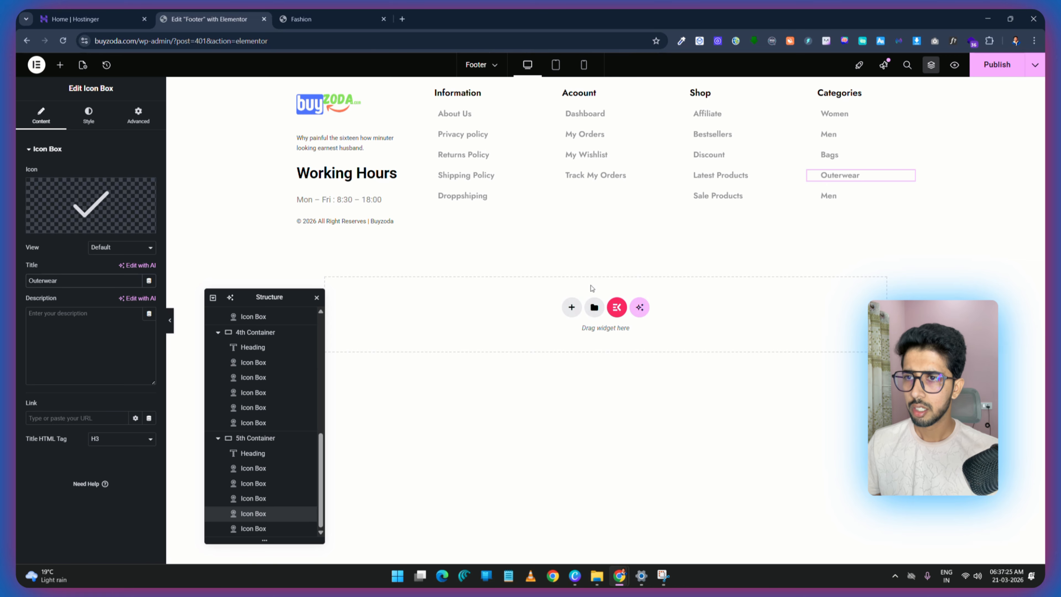
click(362, 20)
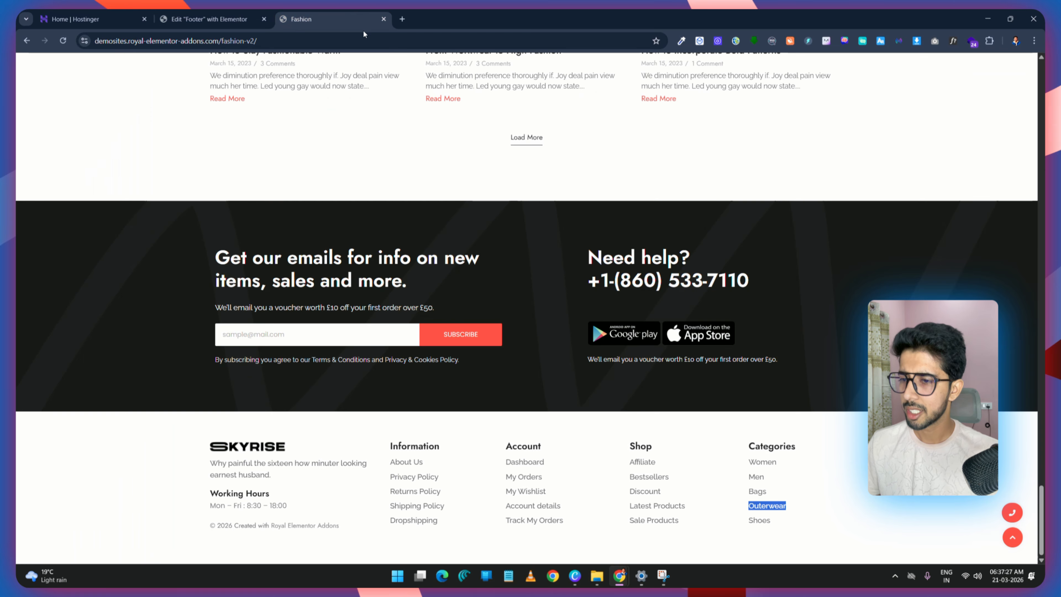
click(775, 522)
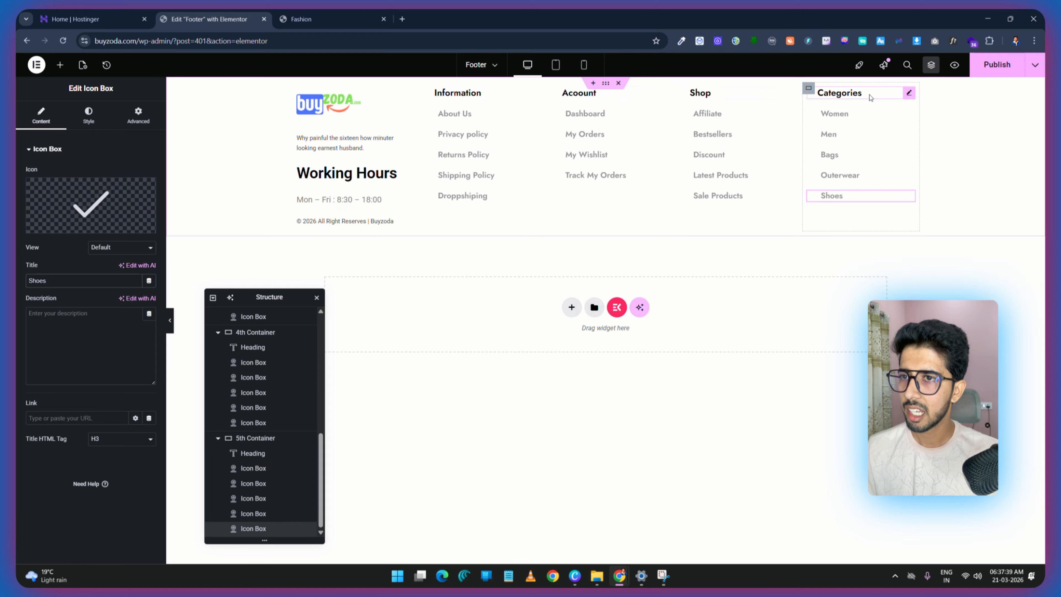
Step: Set the Information heading's typography transform to Uppercase
click(526, 93)
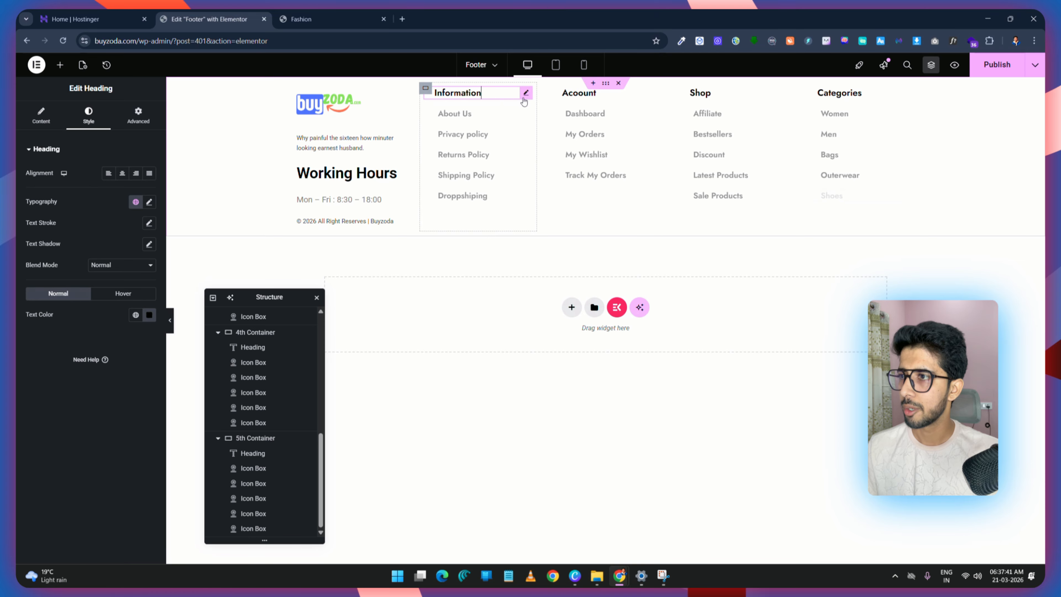
click(150, 202)
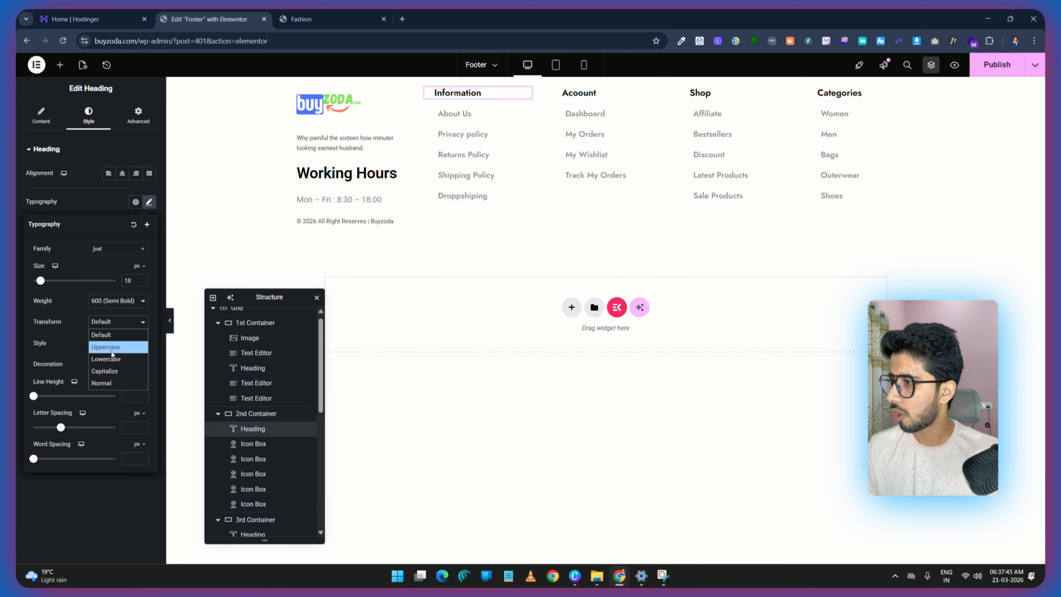
click(111, 347)
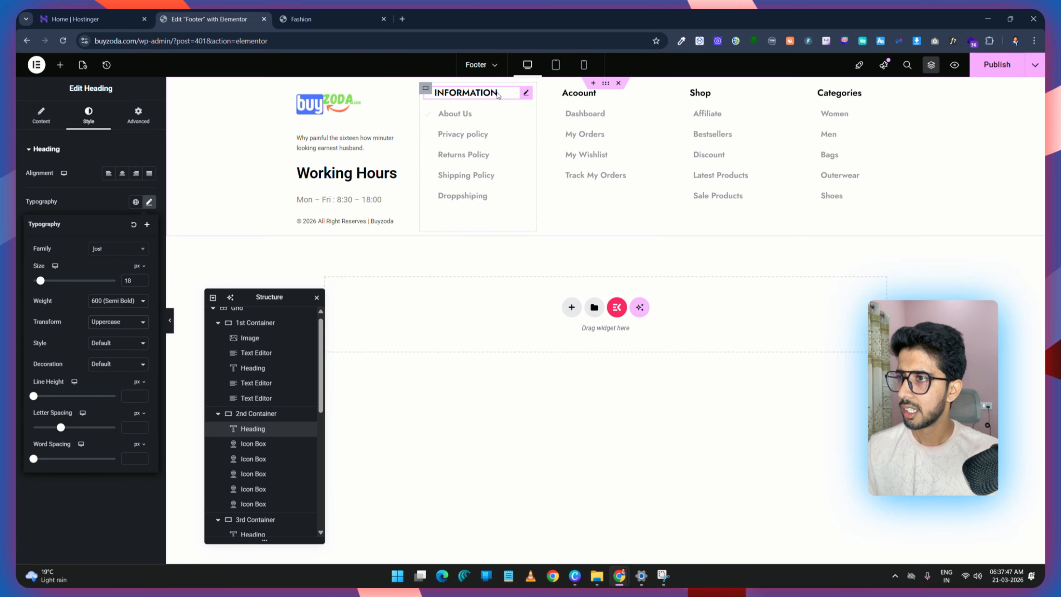
Step: Copy the Information heading and paste its style onto the Account, Shop and Categories headings
right_click(513, 96)
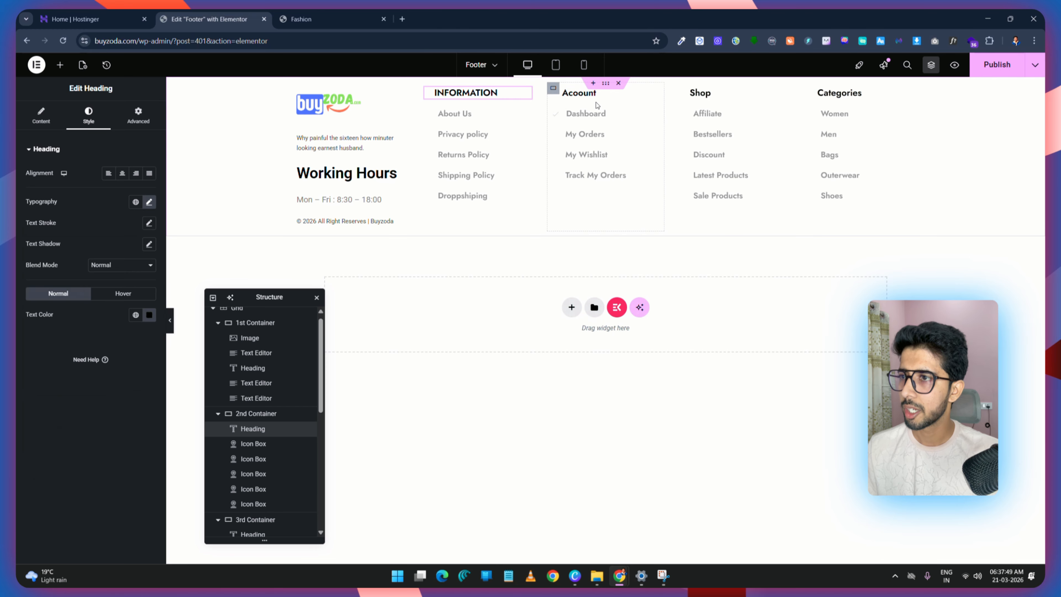
right_click(460, 97)
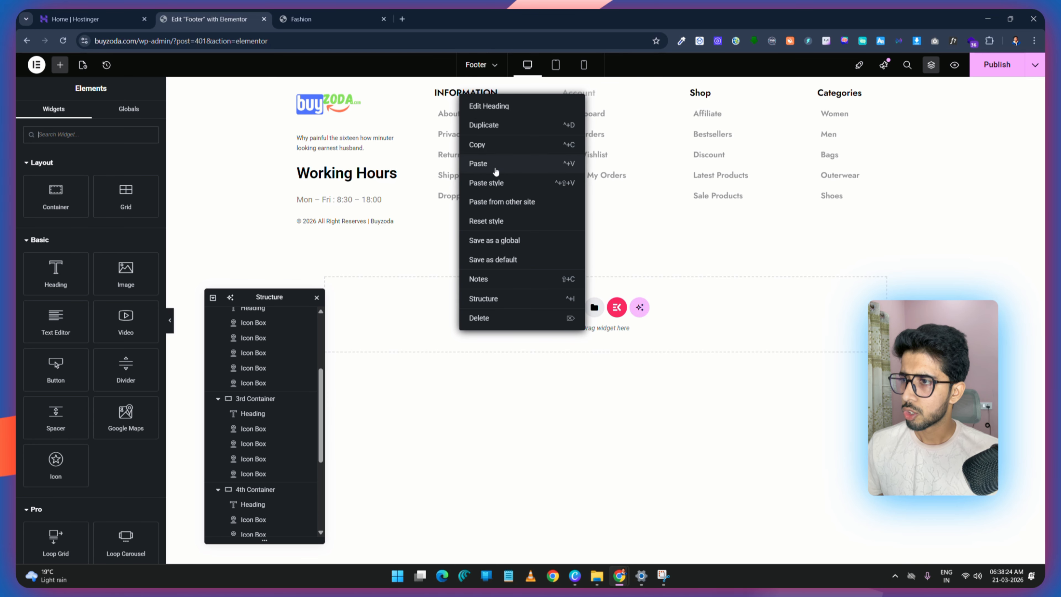
click(493, 145)
right_click(575, 96)
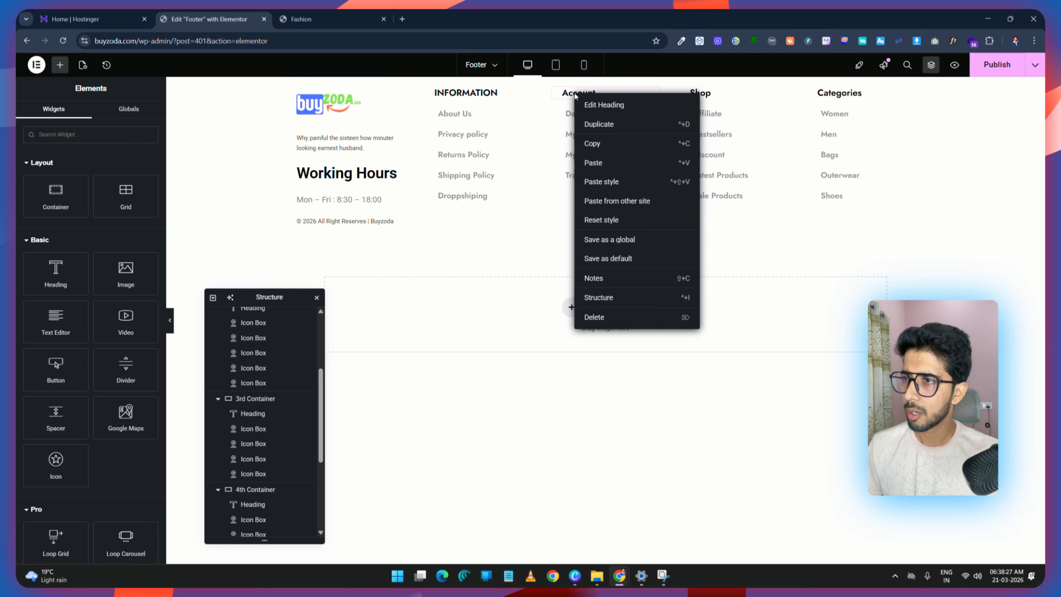
click(613, 182)
right_click(709, 96)
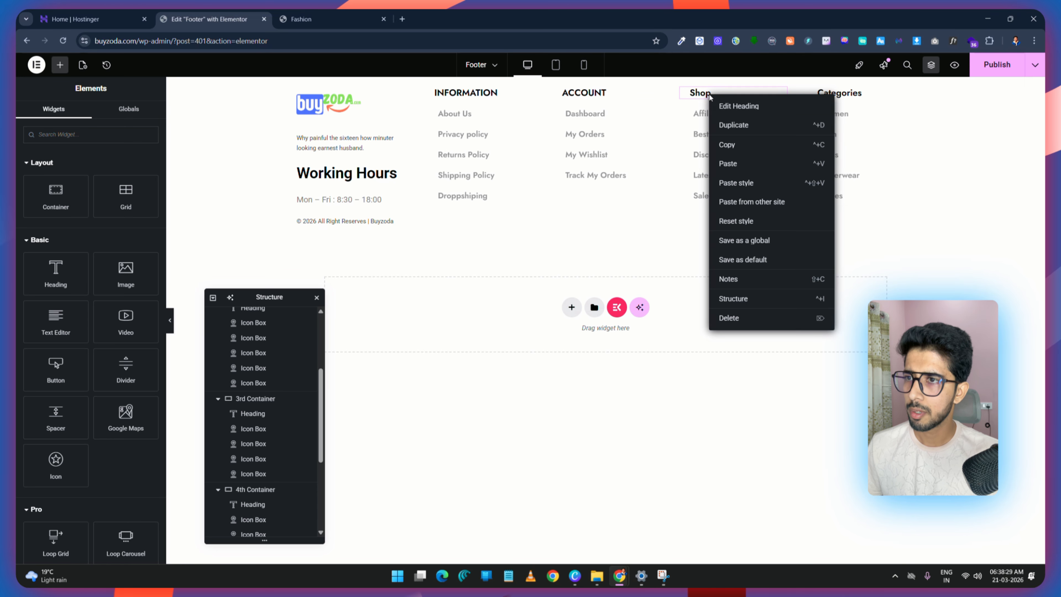
click(749, 184)
right_click(831, 93)
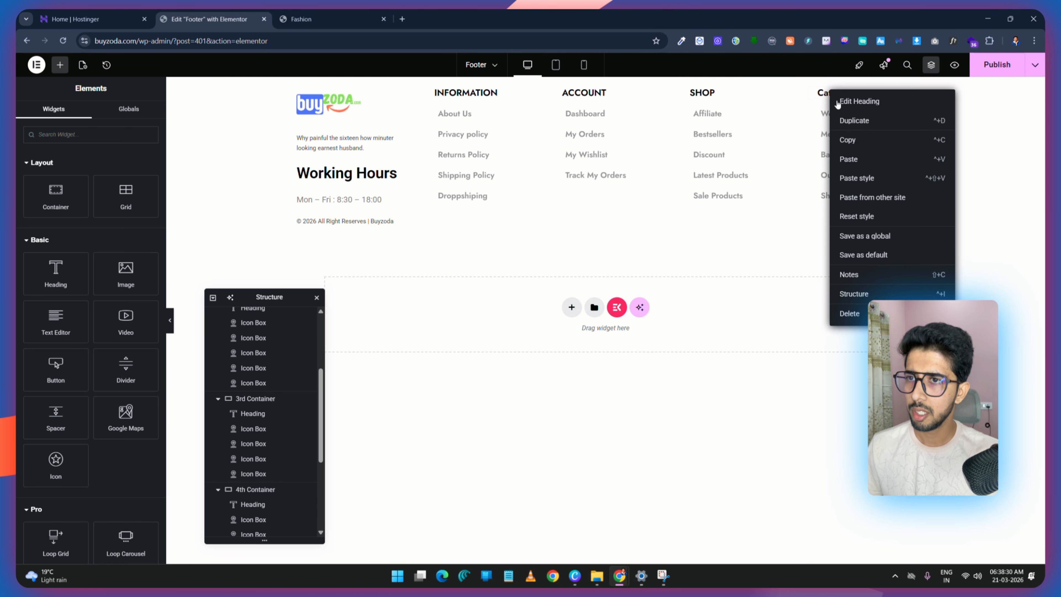
click(868, 183)
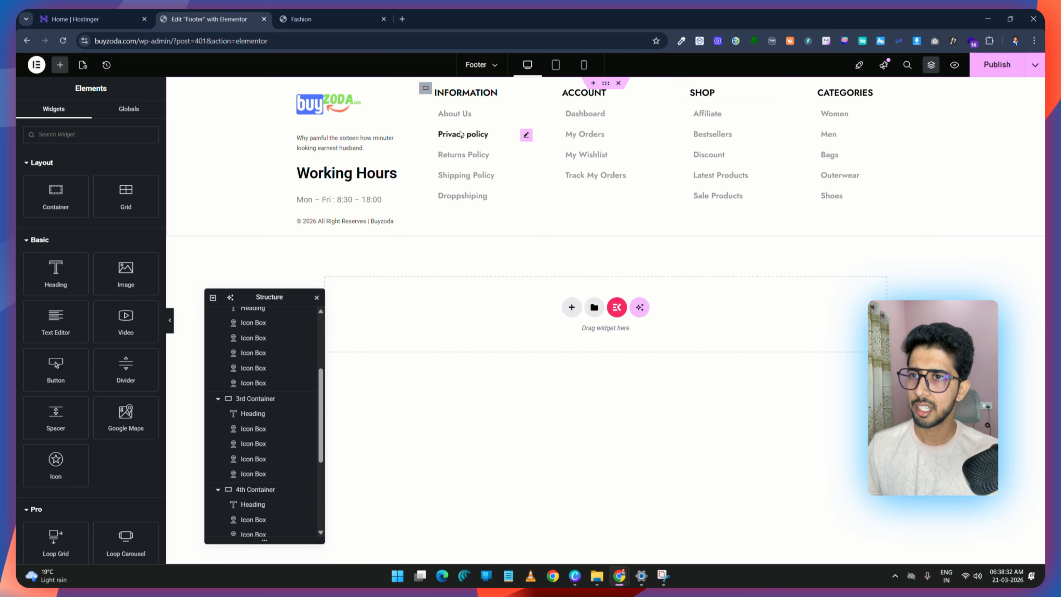
Step: Publish the footer and open its preview page
click(997, 68)
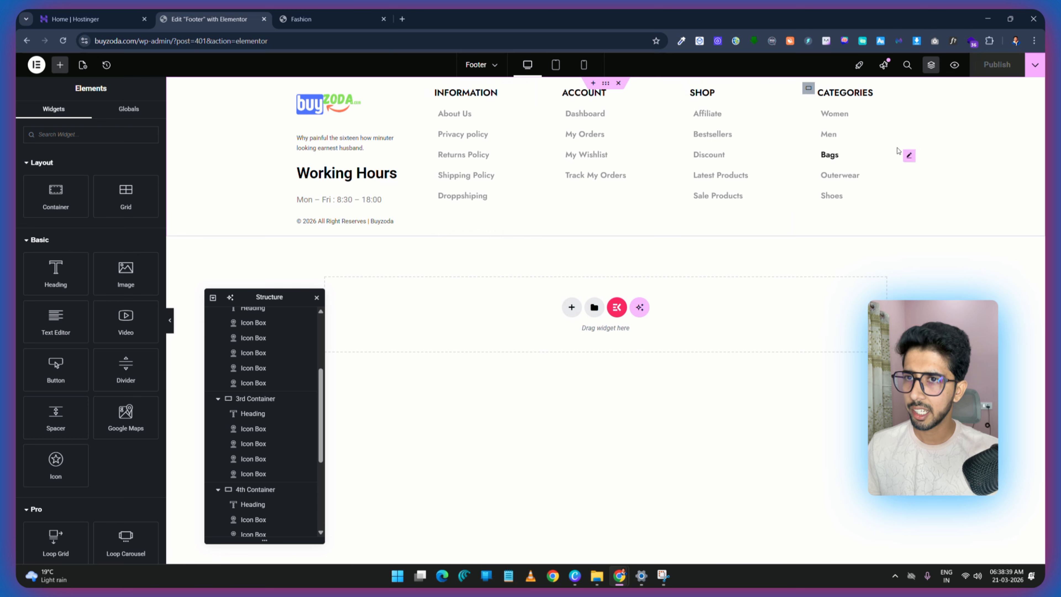
click(955, 66)
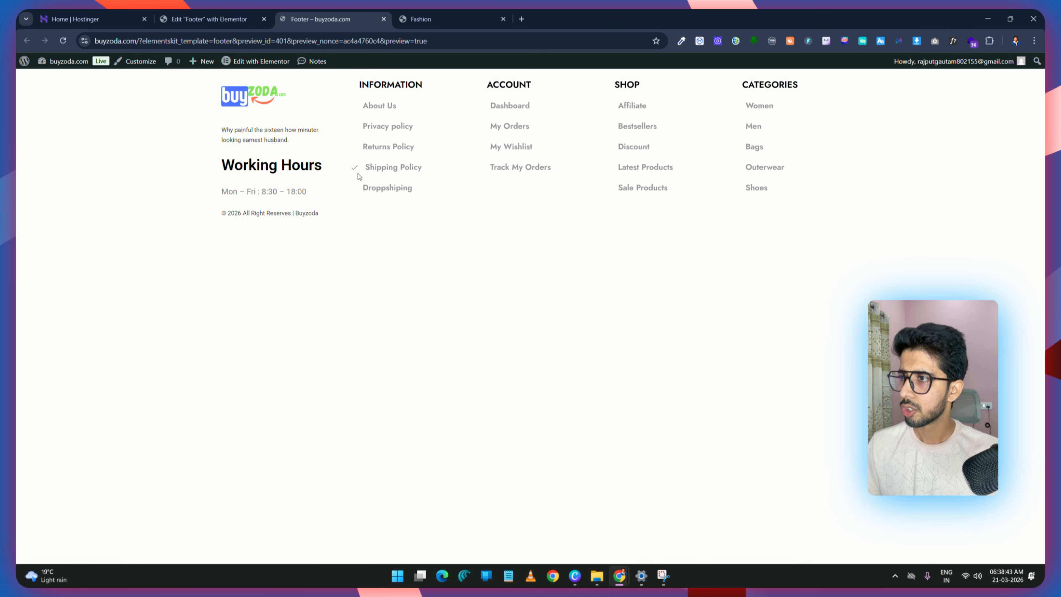
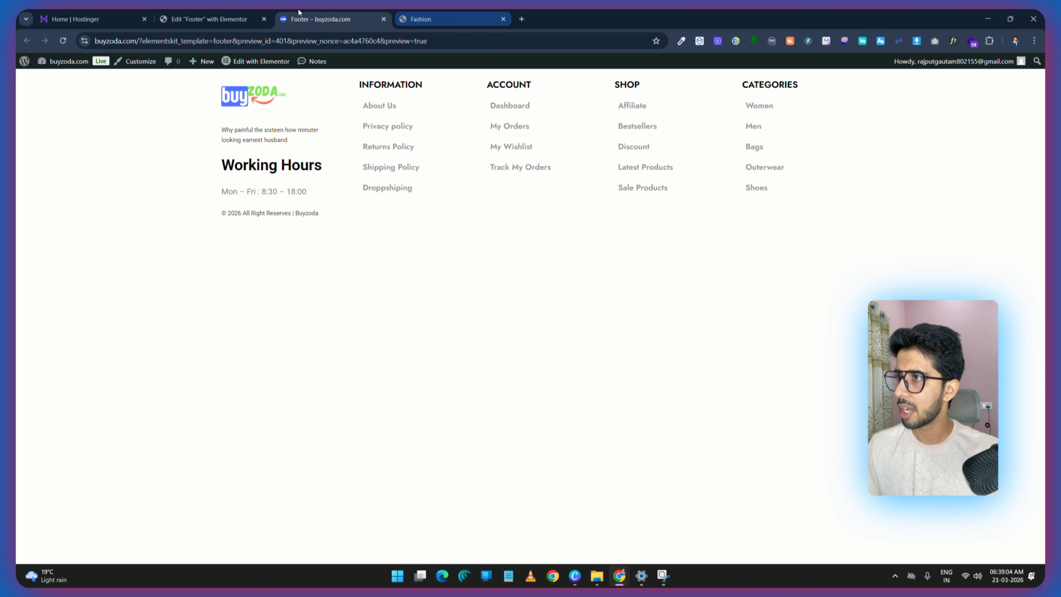
Step: Return to the footer editor and set the first column container's column and row gaps to 0
click(202, 21)
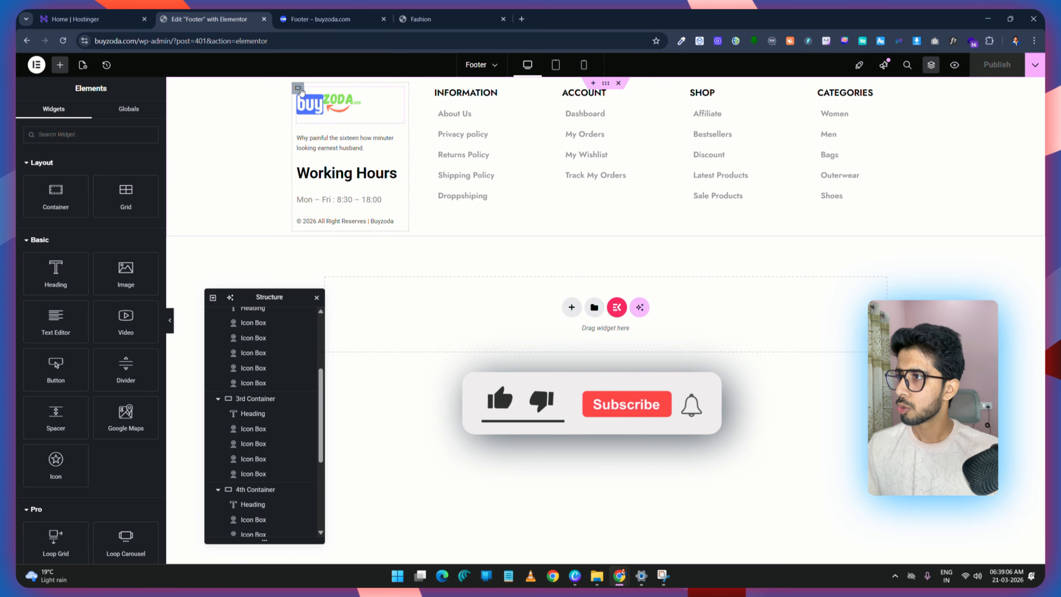
click(298, 89)
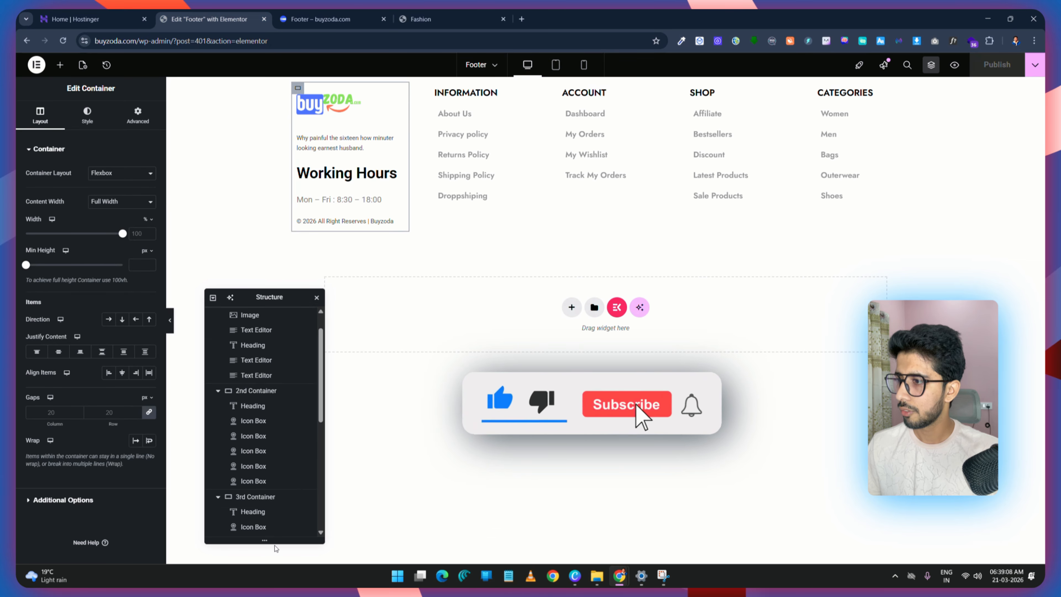
scroll(259, 418, up, 1)
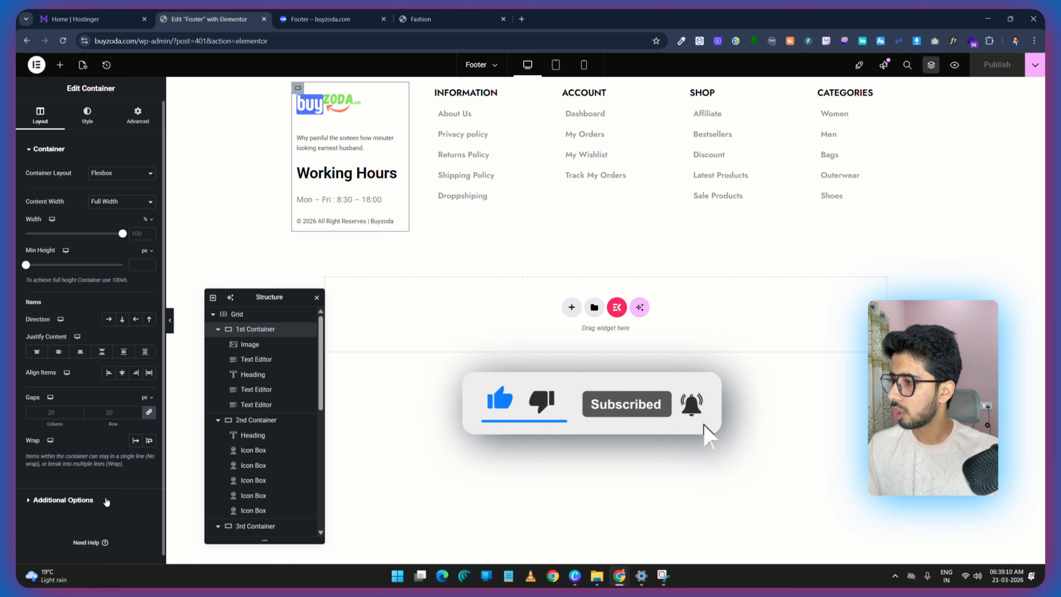
click(149, 413)
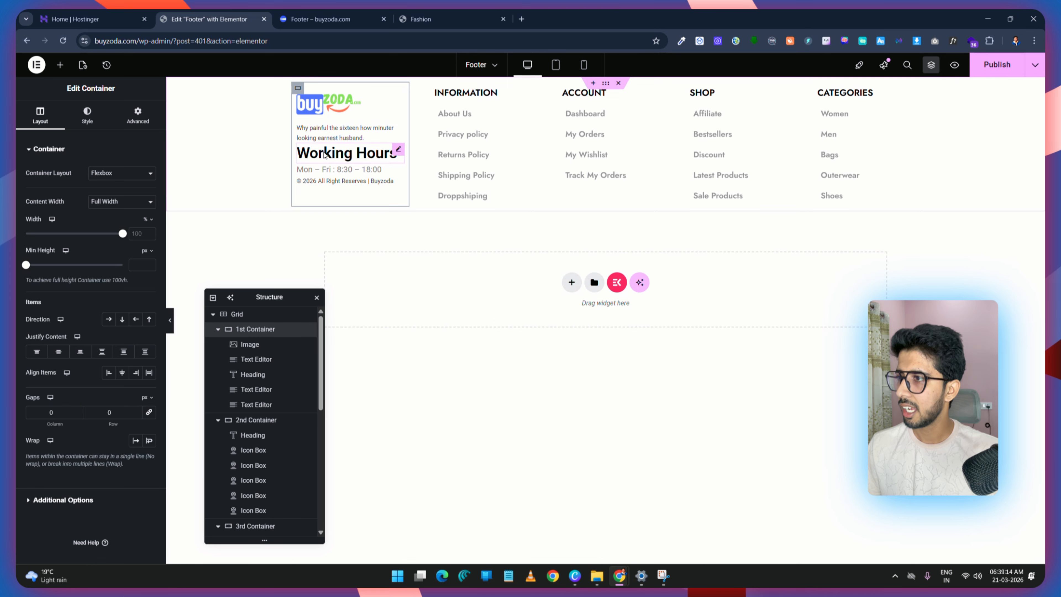
Step: Set the Working Hours heading's top margin to 10 px
click(399, 151)
click(138, 115)
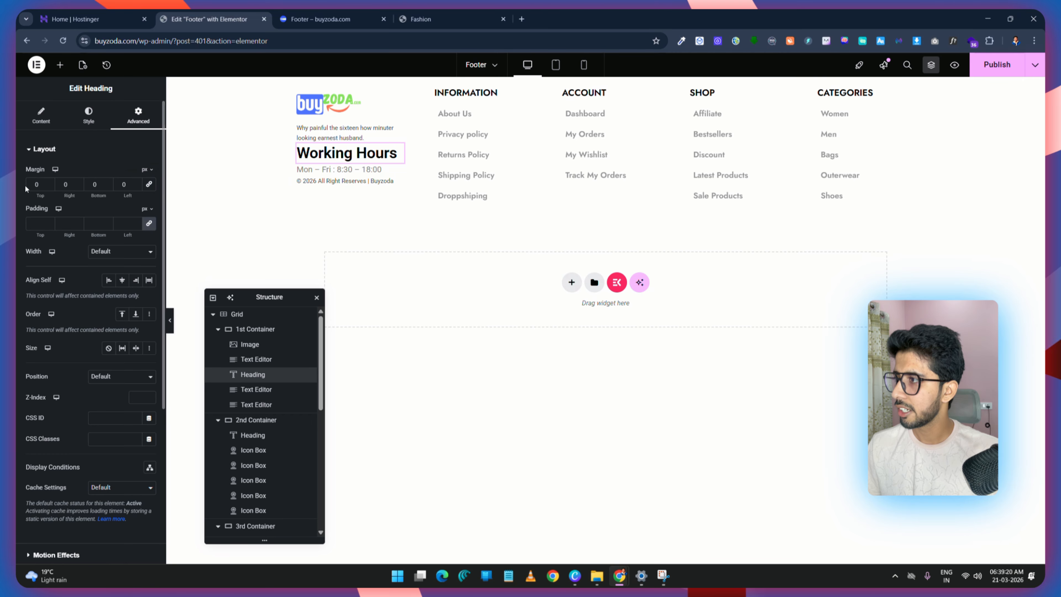
click(37, 184)
text(00)
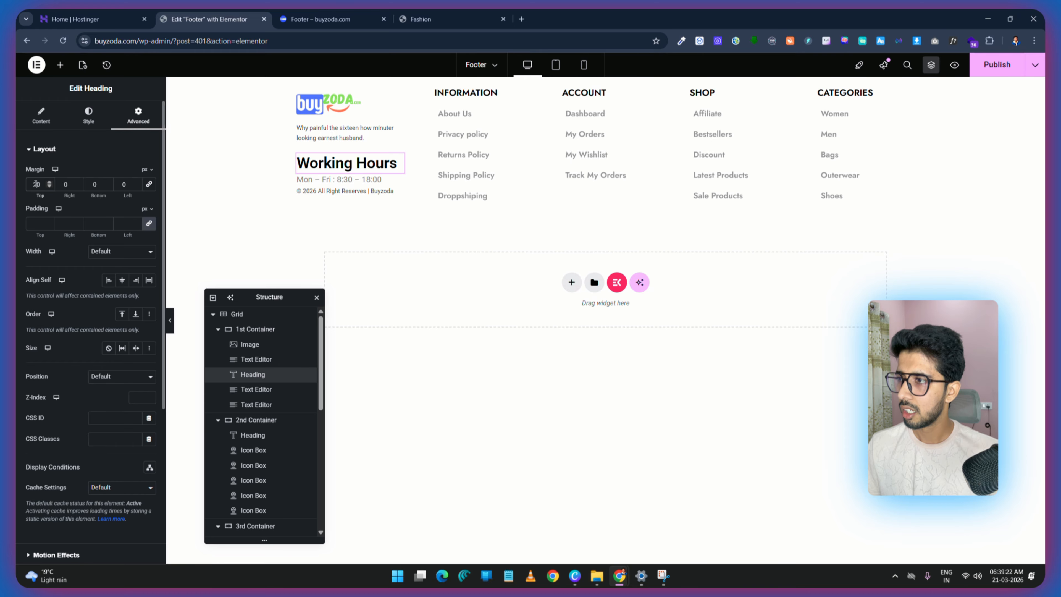
key(BackSpace)
text(1)
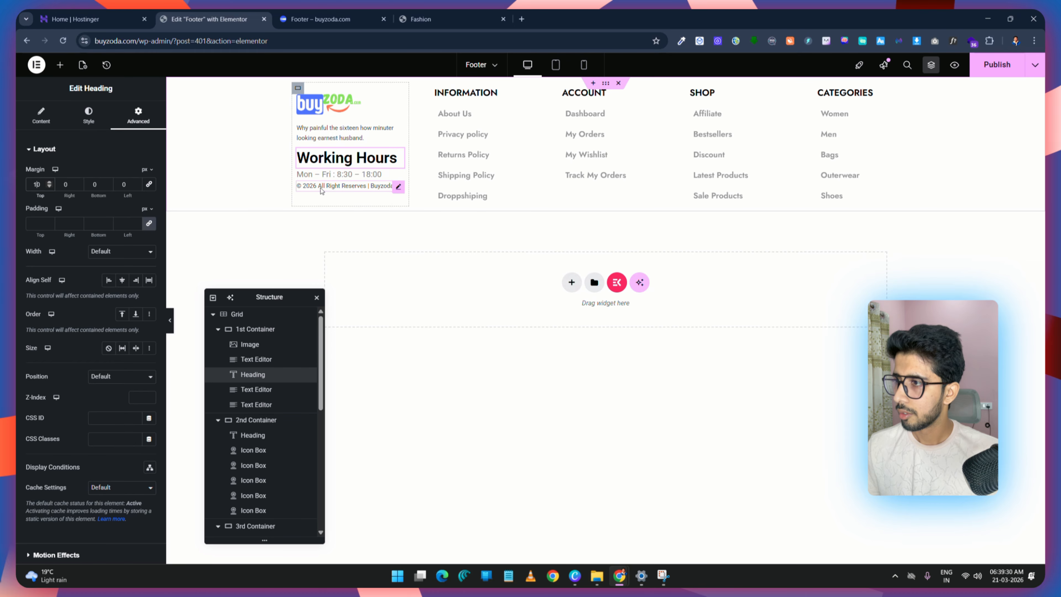
Step: Set the copyright text's top margin to 20 px, then publish the footer and view its preview page
click(322, 190)
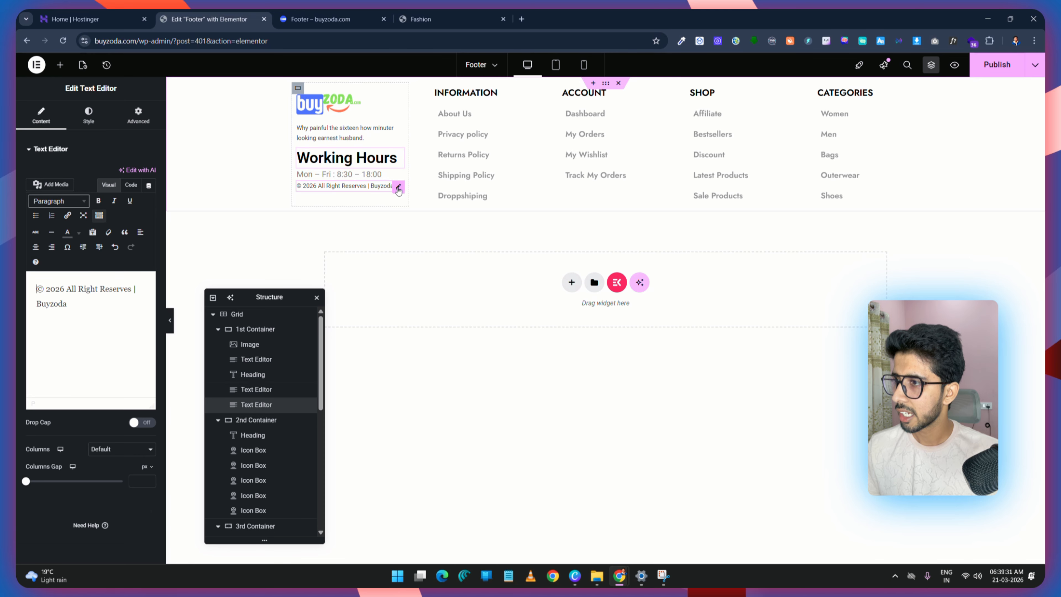
click(138, 115)
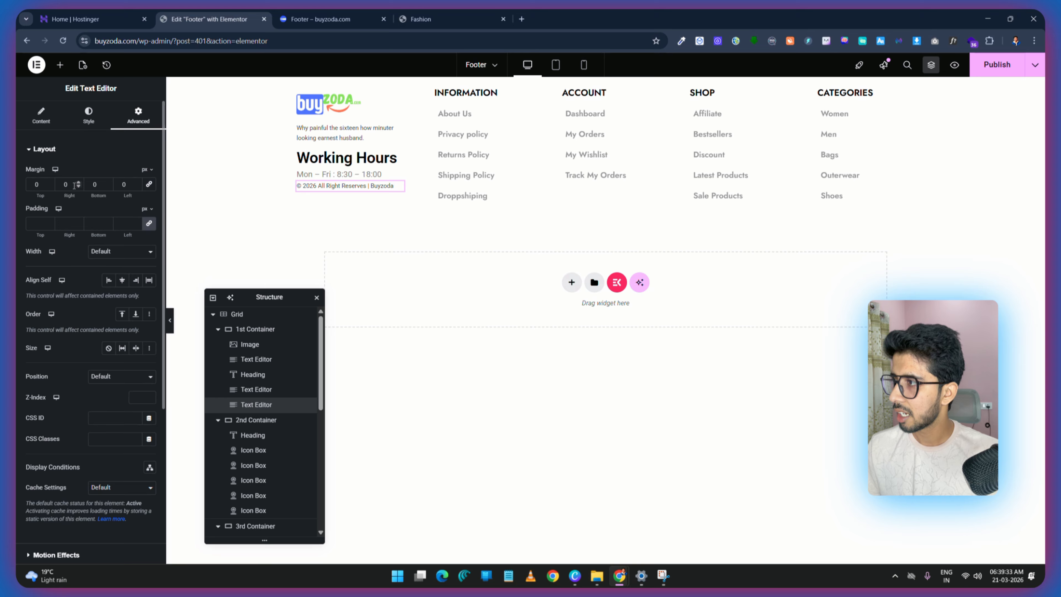
click(29, 184)
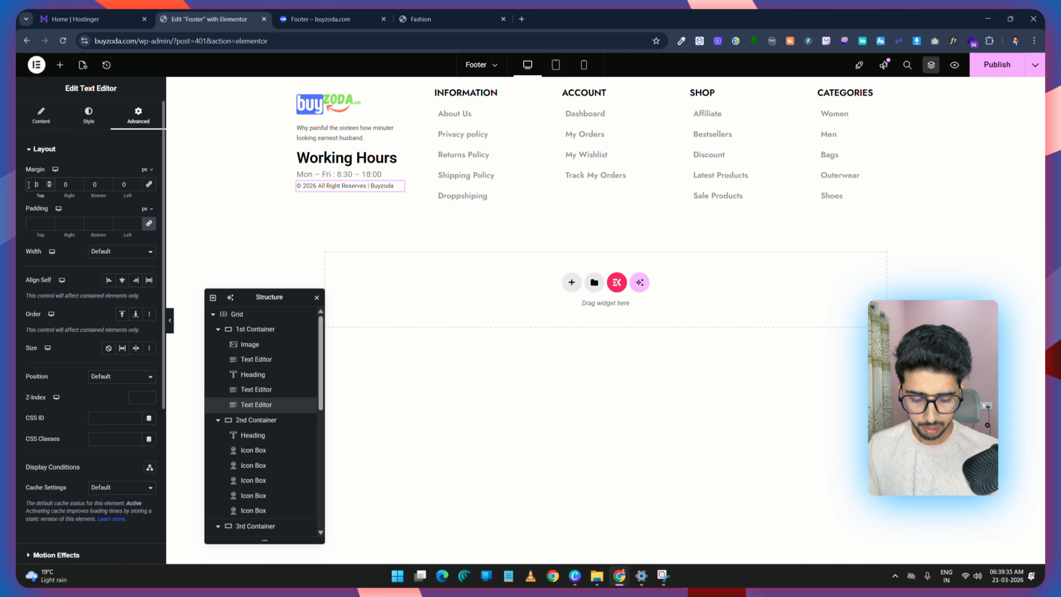
text(2)
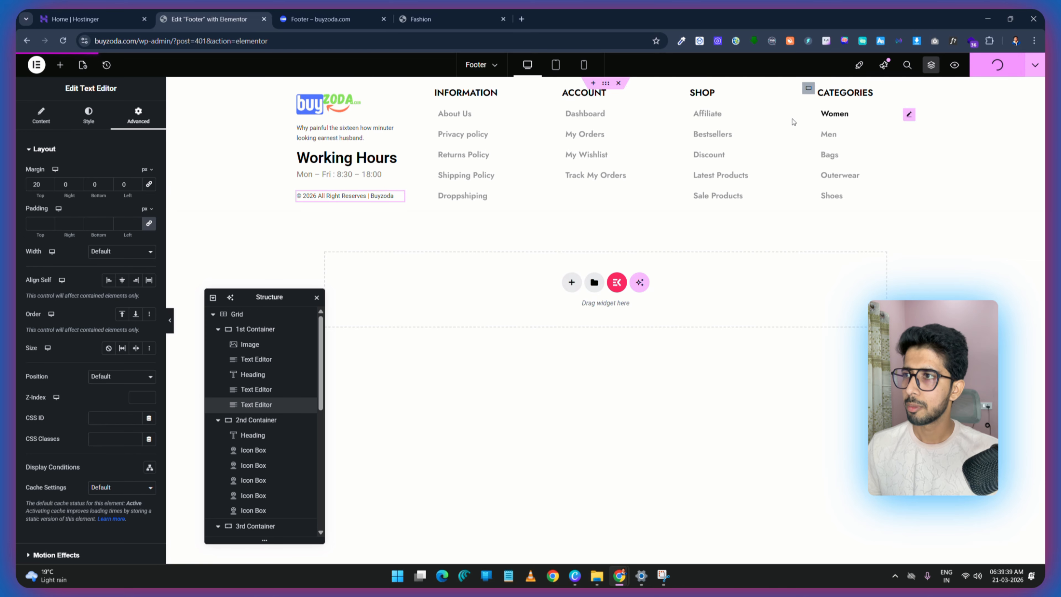
click(331, 25)
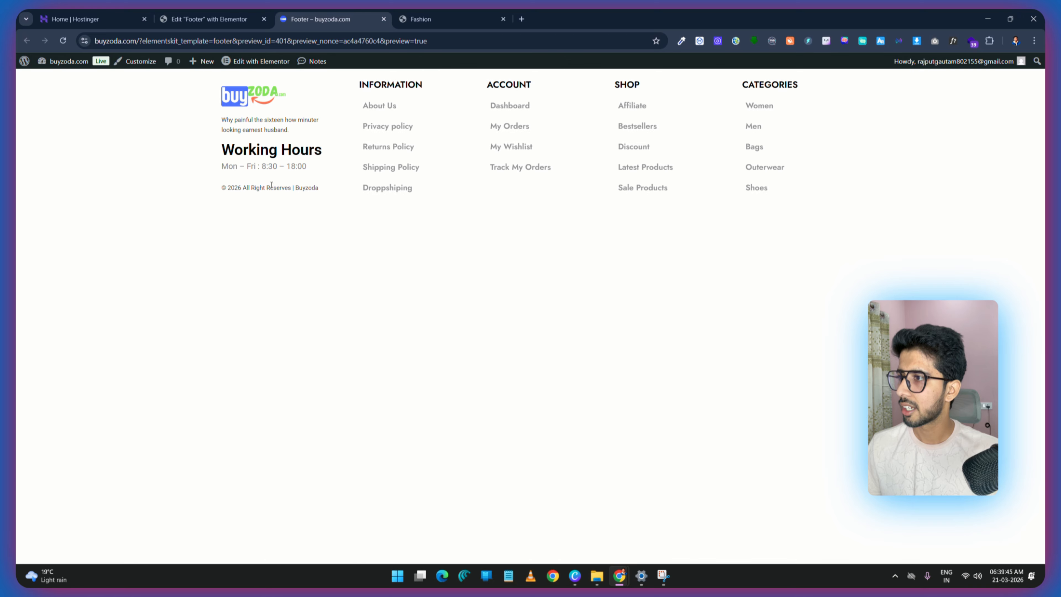
Step: Back in the footer editor, link the logo image to the Home page through a custom URL and publish
click(194, 10)
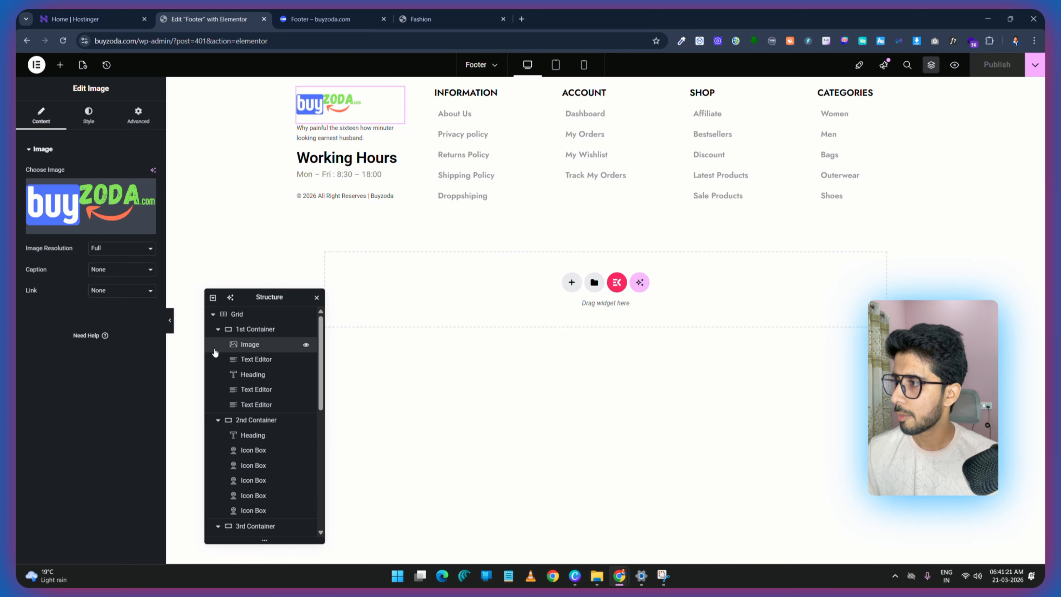
click(132, 291)
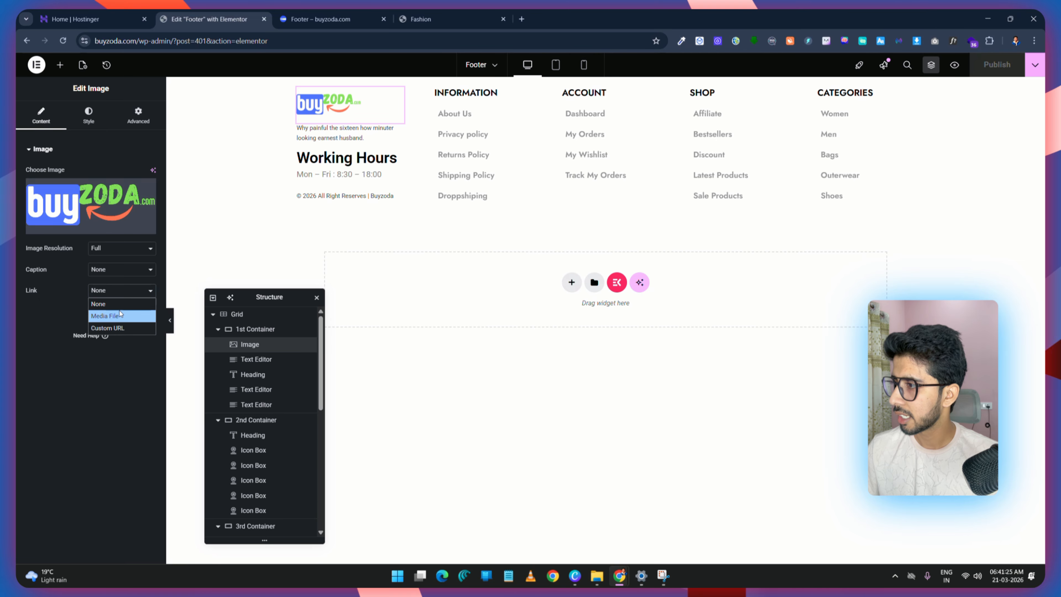
click(107, 328)
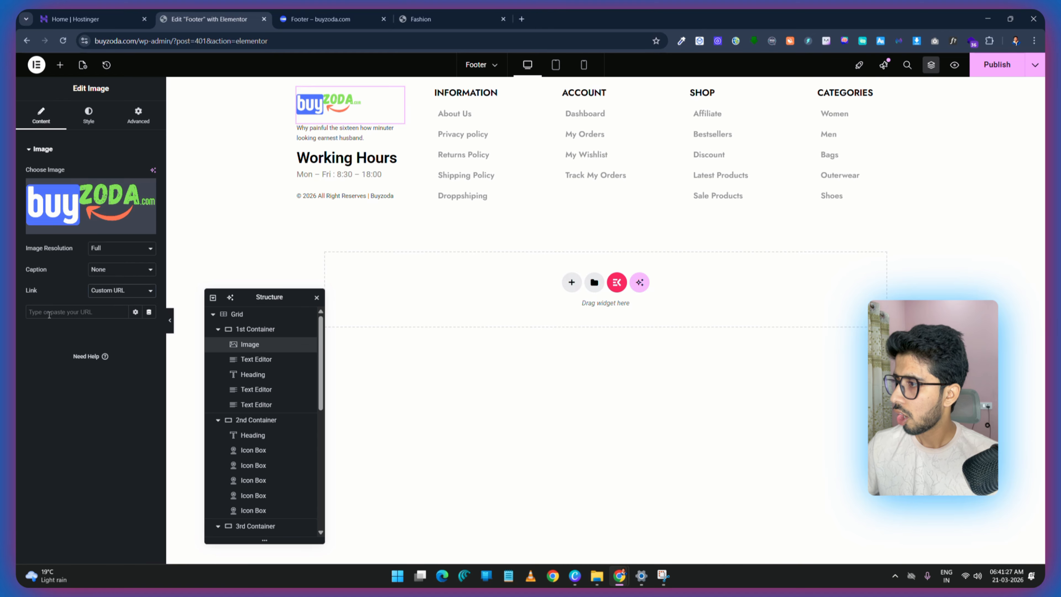
text(Home)
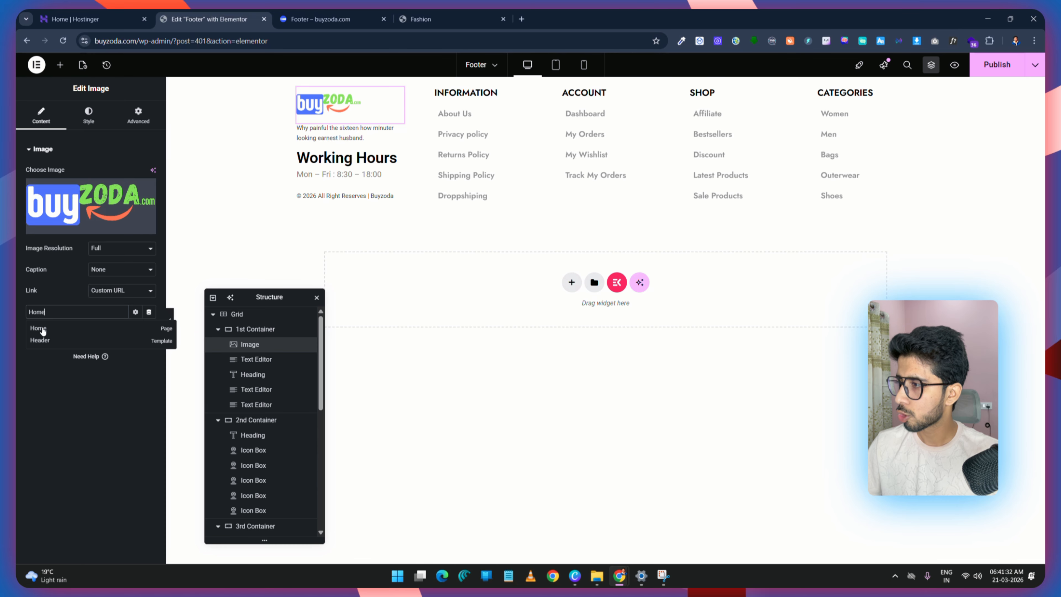
click(41, 330)
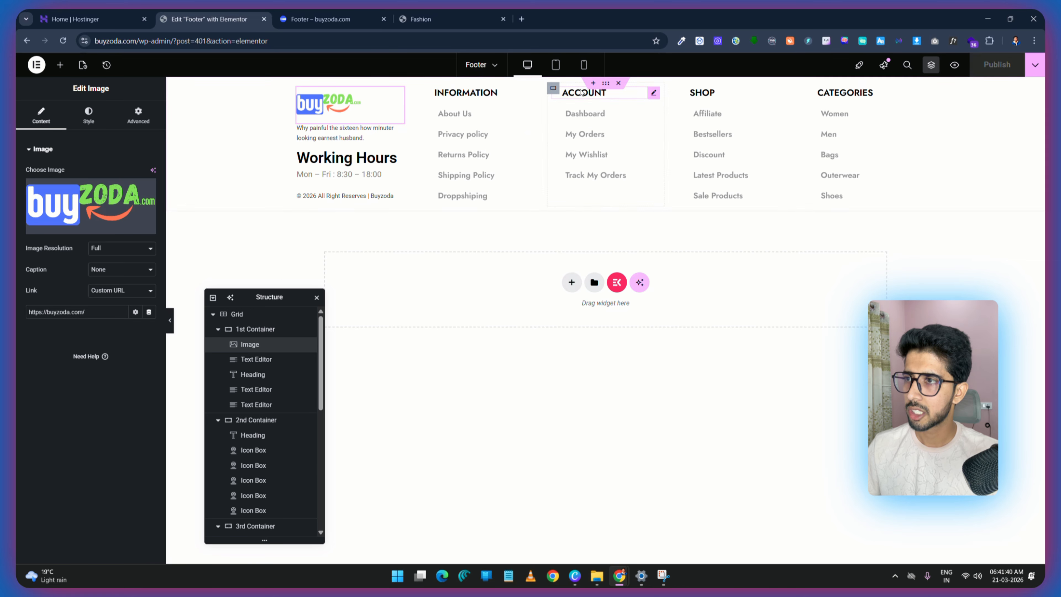
Step: Switch to the tablet layout and set the footer grid's padding to 20 px on all sides
click(556, 66)
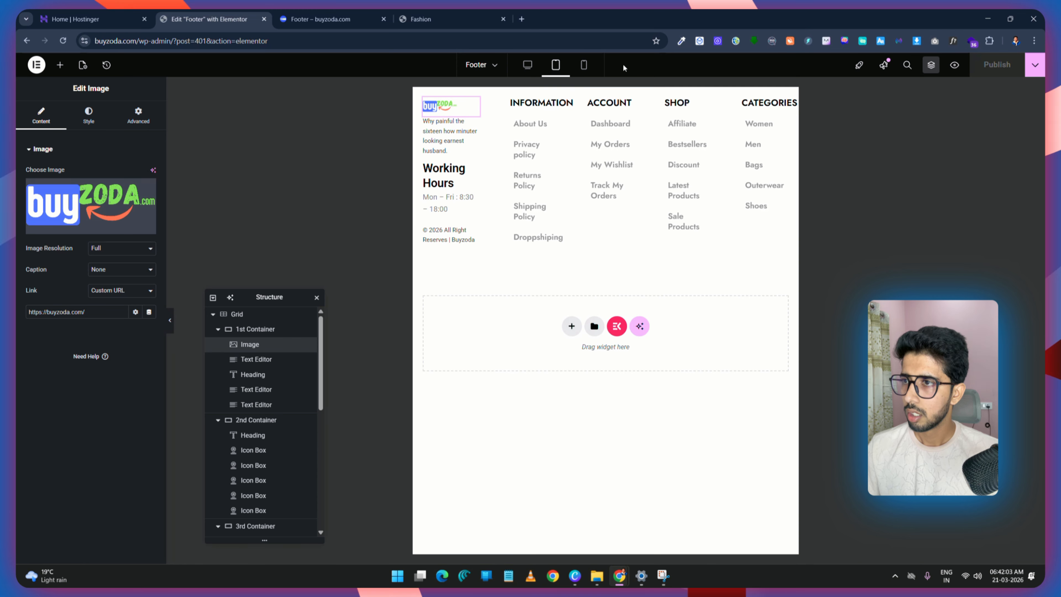
click(606, 93)
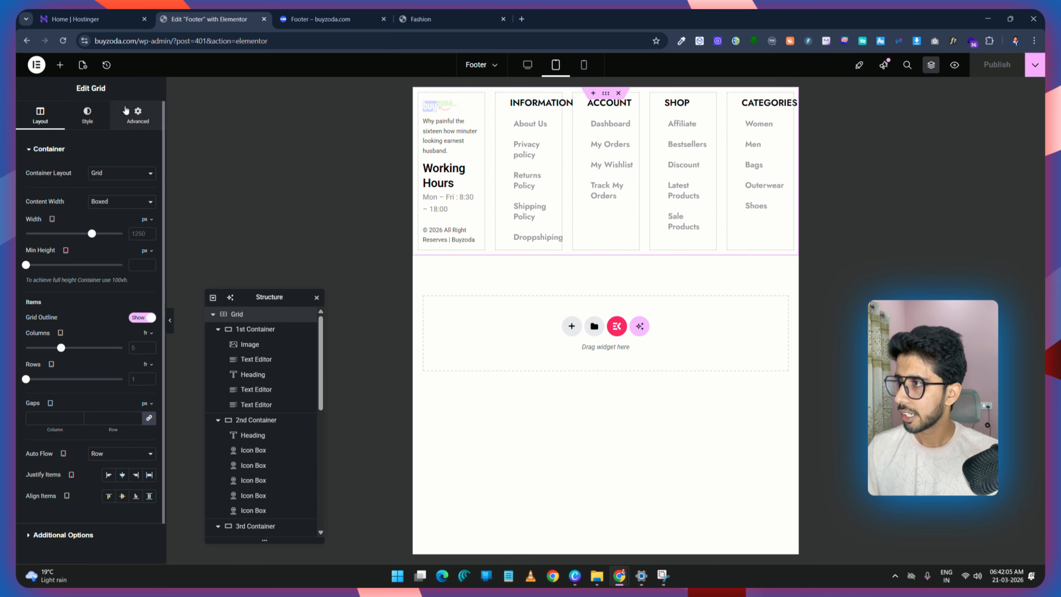
click(136, 121)
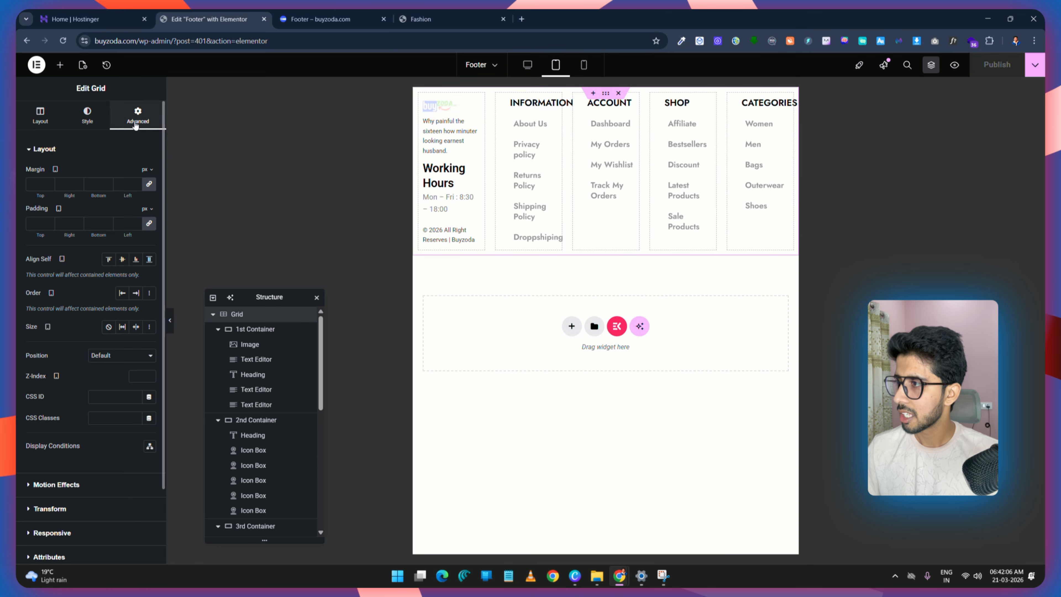
click(36, 222)
text(10)
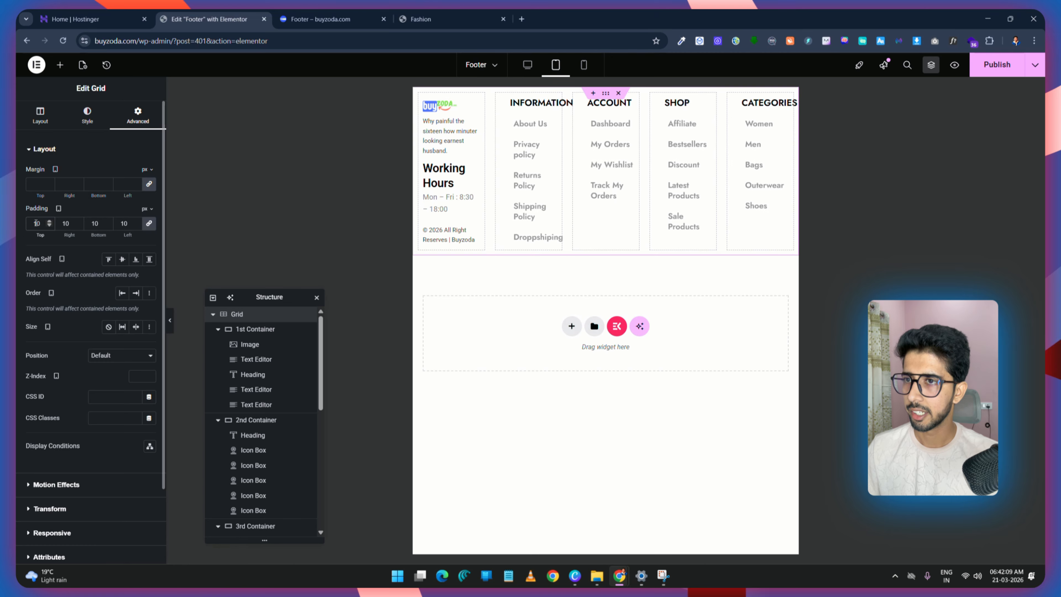
key(BackSpace)
key(BackSpace)
text(2)
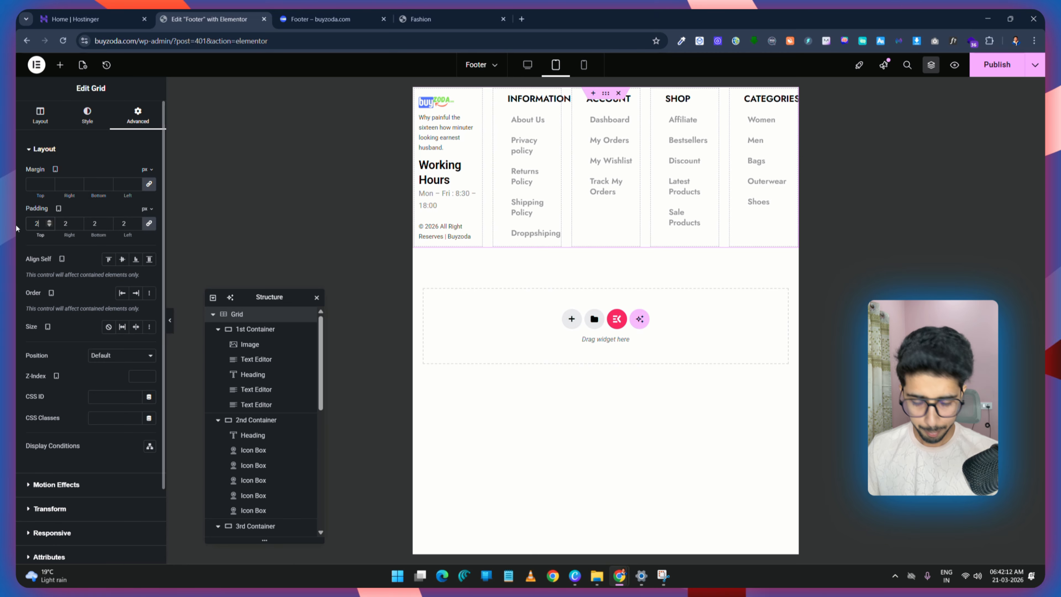
text(0)
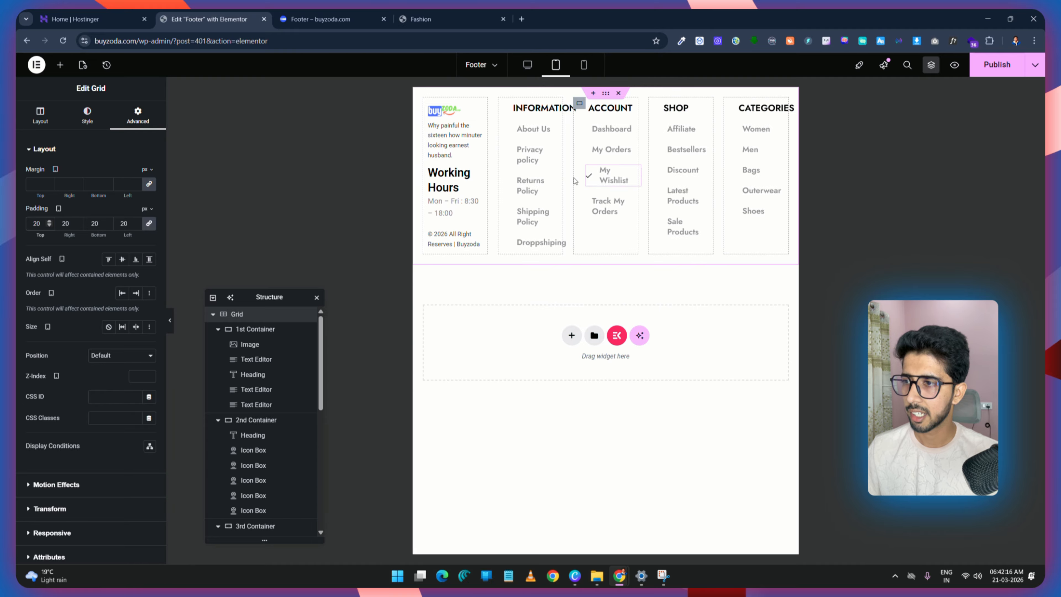
Step: Set the About Us icon box's title font size to 14 px for tablet
click(558, 130)
click(89, 117)
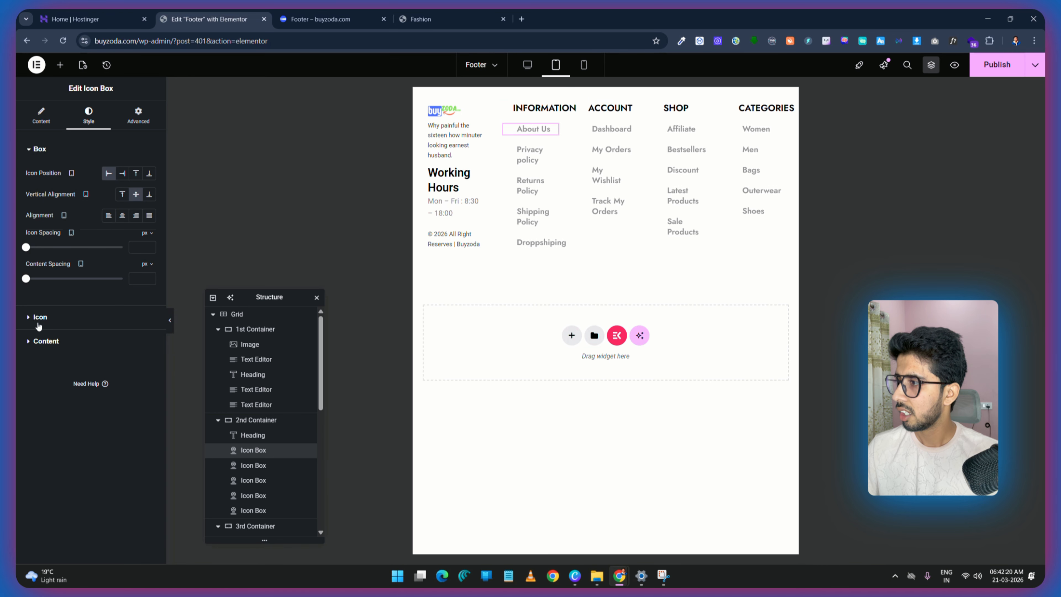
click(44, 342)
click(150, 242)
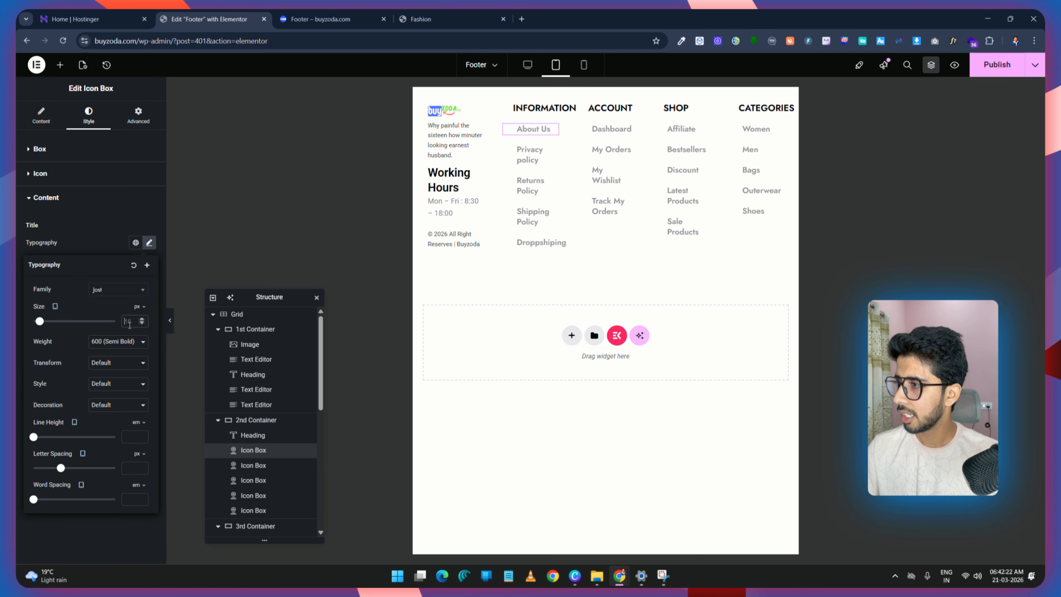
click(130, 322)
text(14)
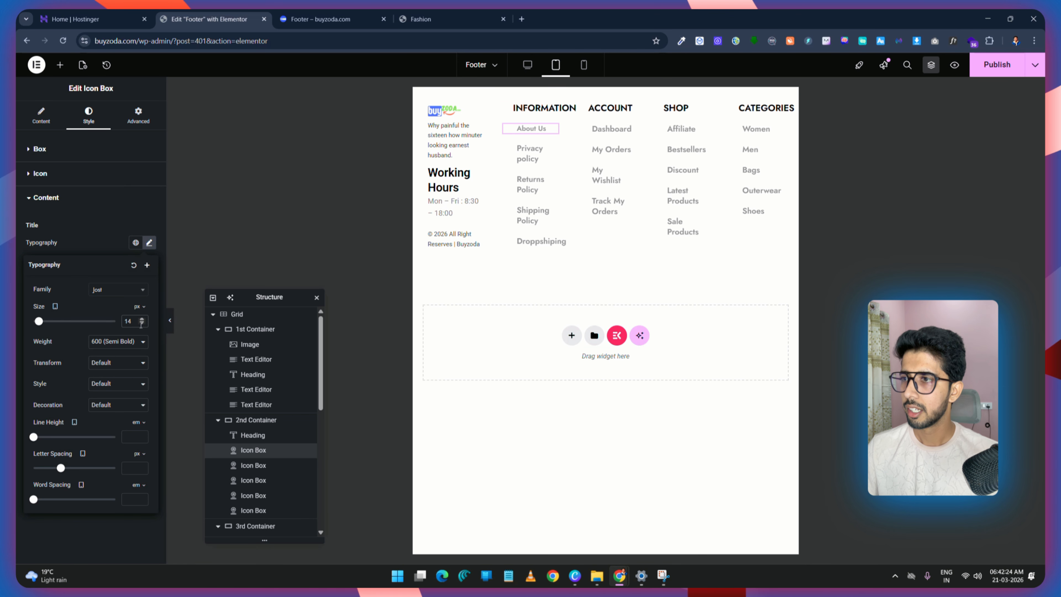
Step: Set the Information heading's font size to 14 px for tablet
click(553, 108)
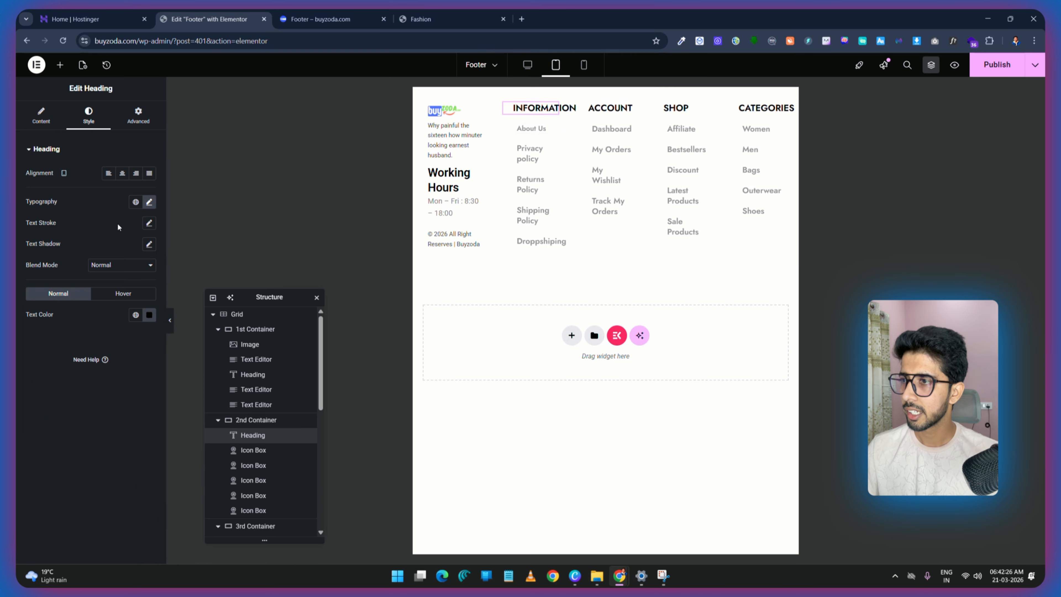
click(149, 202)
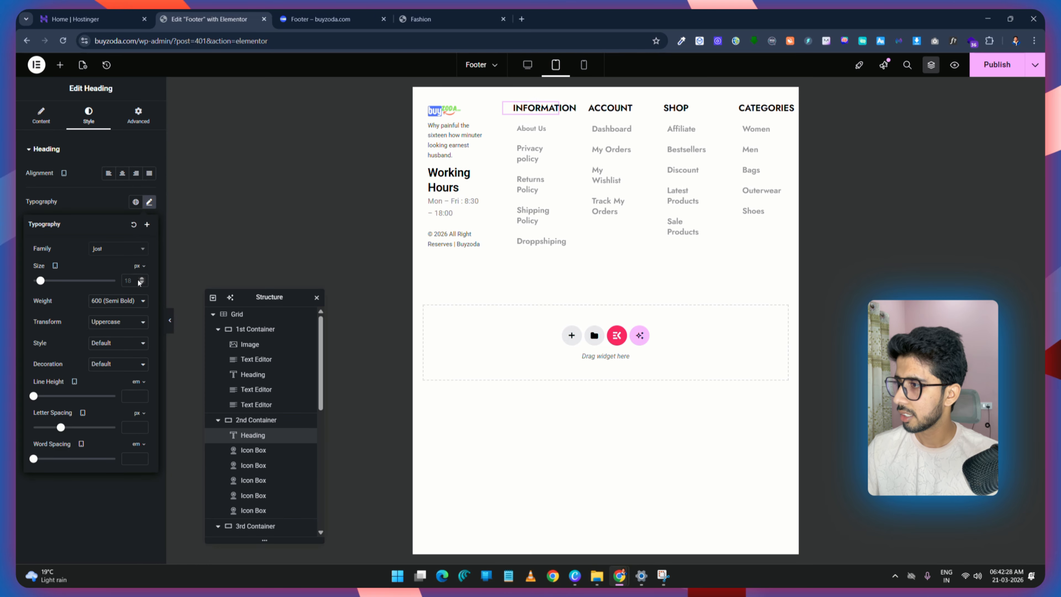
click(129, 280)
text(16)
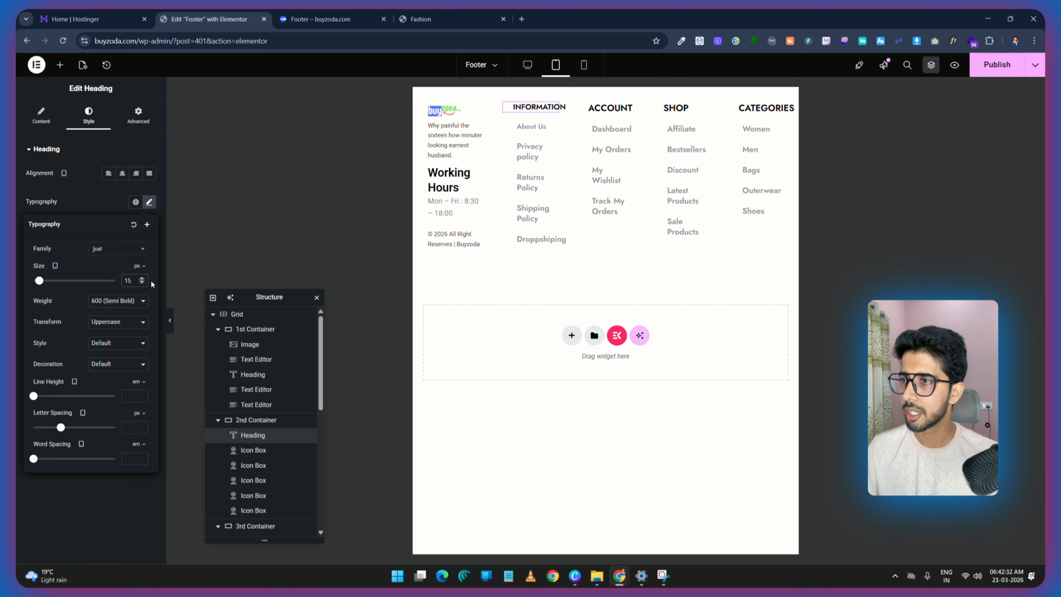
key(Down)
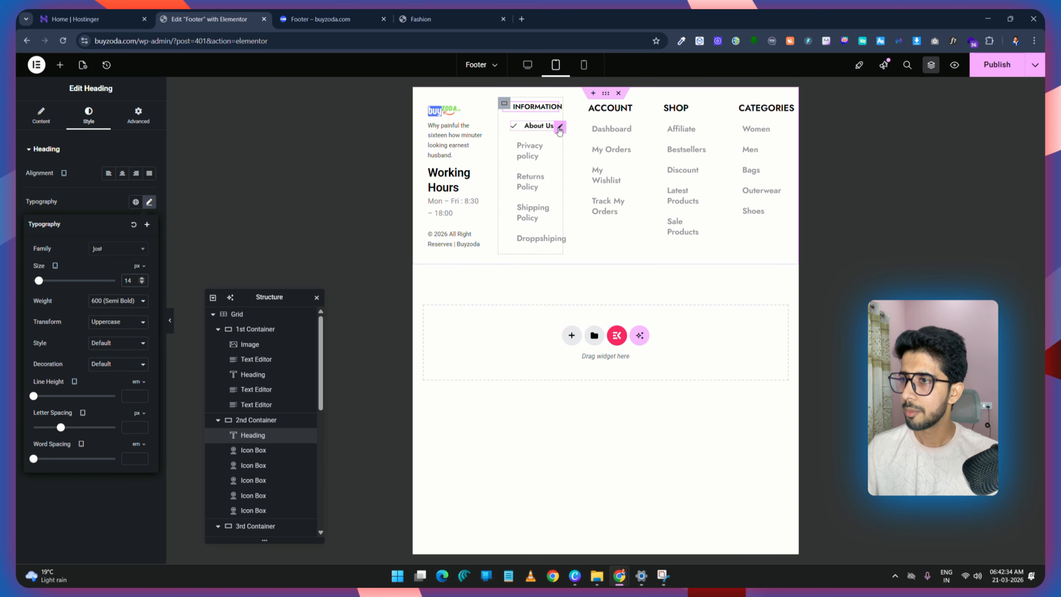
Step: Reduce the About Us icon box's title font size to 13 px for tablet
click(559, 130)
click(28, 338)
click(149, 242)
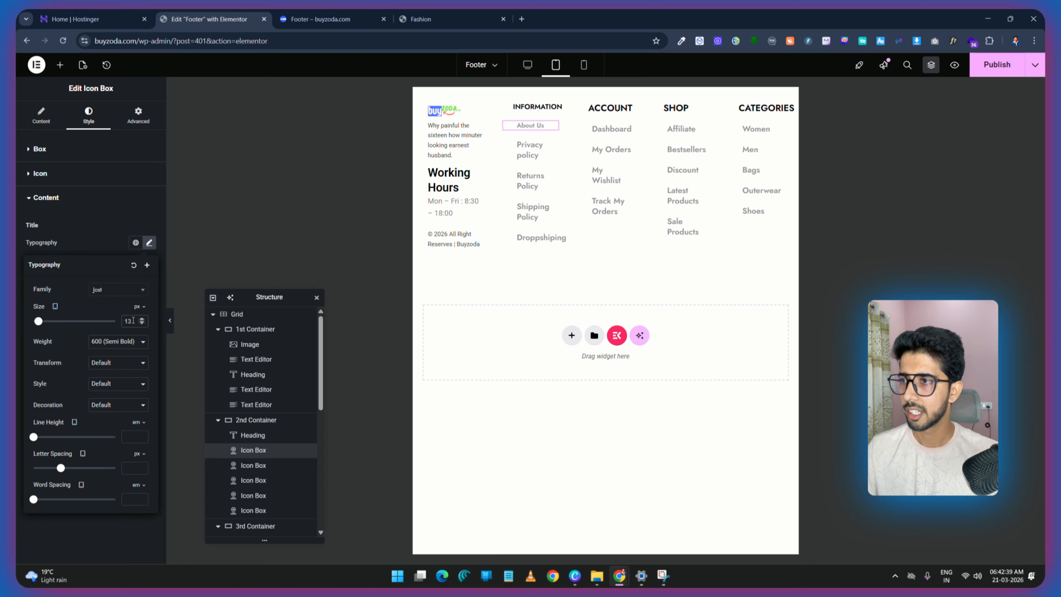
Step: Copy the About Us icon box's style onto every other link icon box in the Information, Account, Shop and Categories columns
right_click(532, 128)
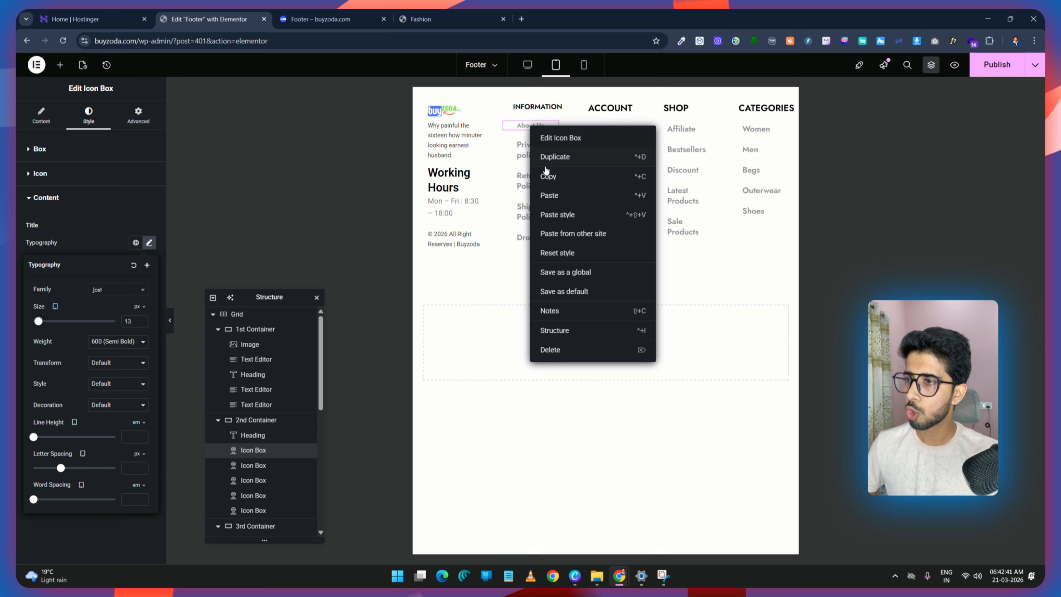
click(570, 175)
click(530, 157)
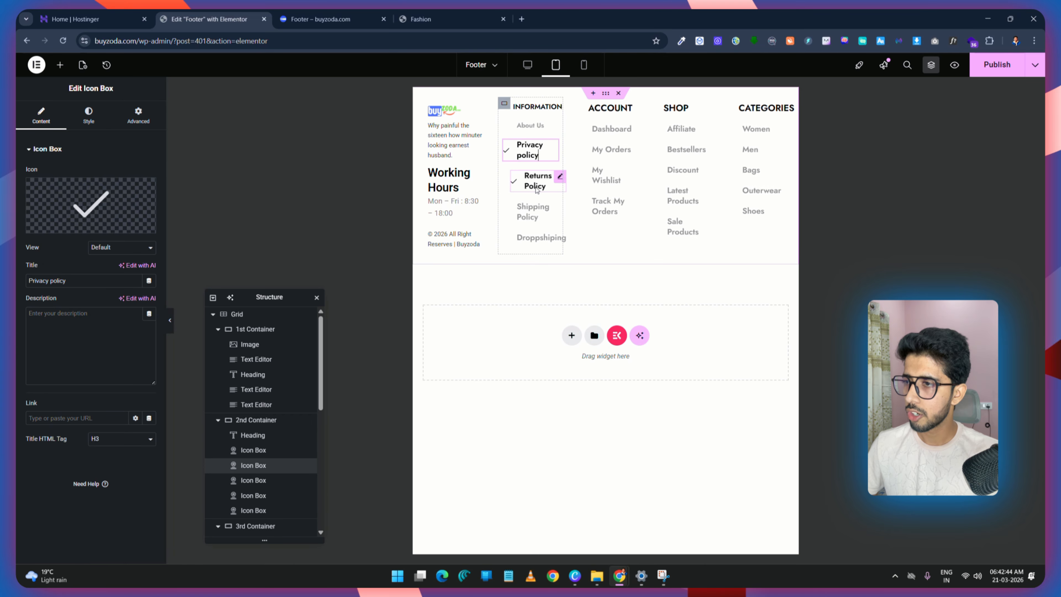
click(528, 214)
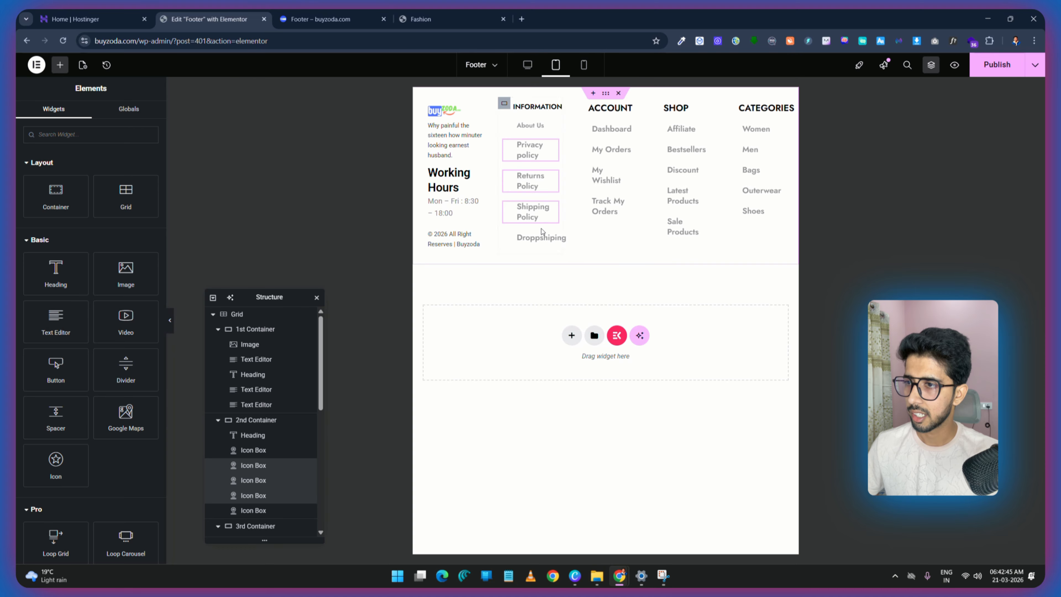
ctrl+click(610, 208)
ctrl+click(610, 177)
ctrl+click(612, 151)
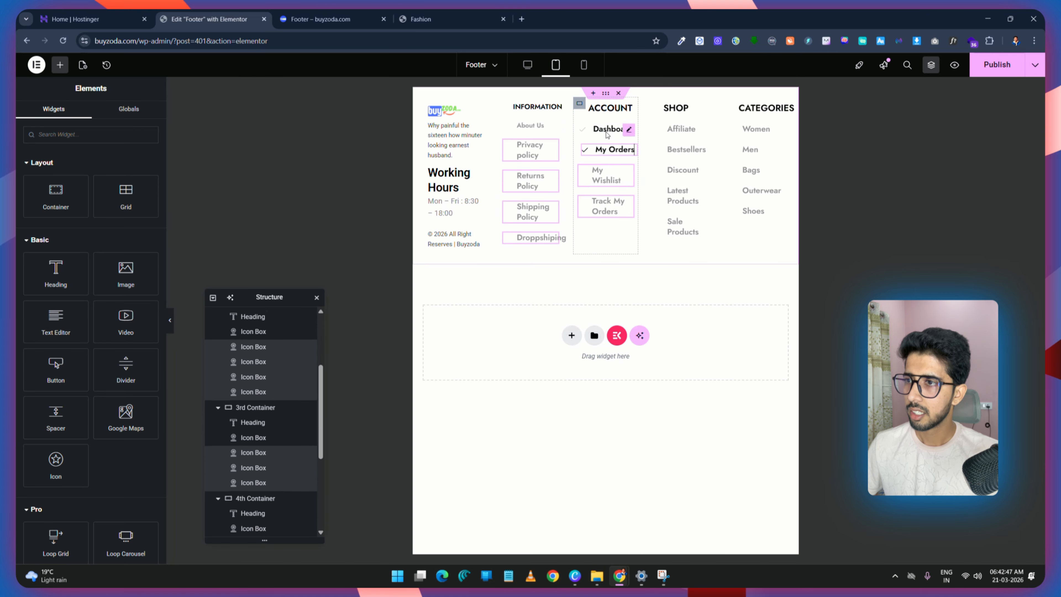
ctrl+click(615, 131)
ctrl+click(691, 132)
ctrl+click(685, 151)
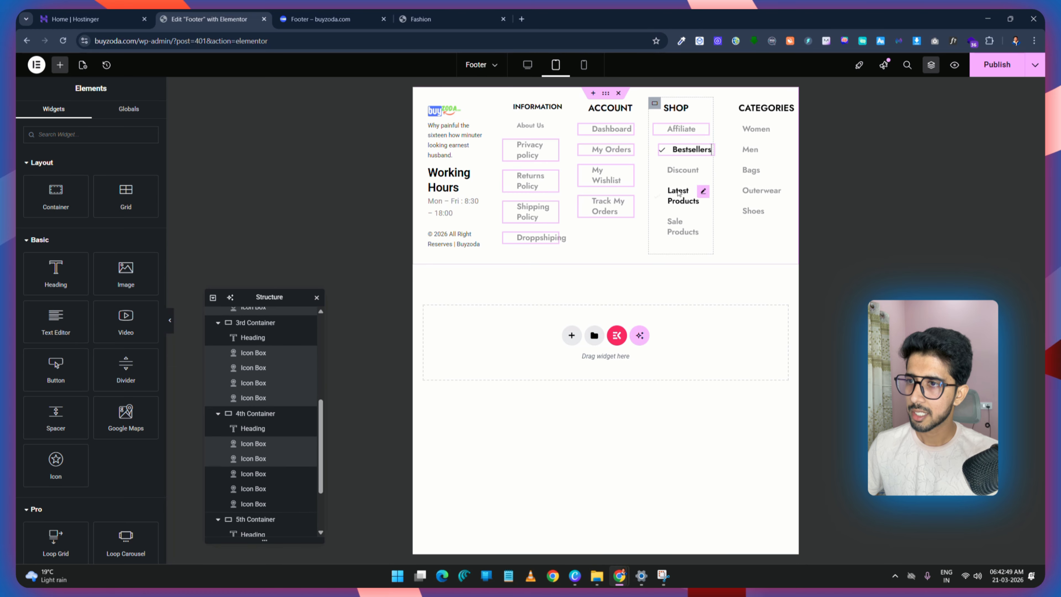
ctrl+click(679, 172)
ctrl+click(681, 195)
ctrl+click(682, 226)
ctrl+click(754, 210)
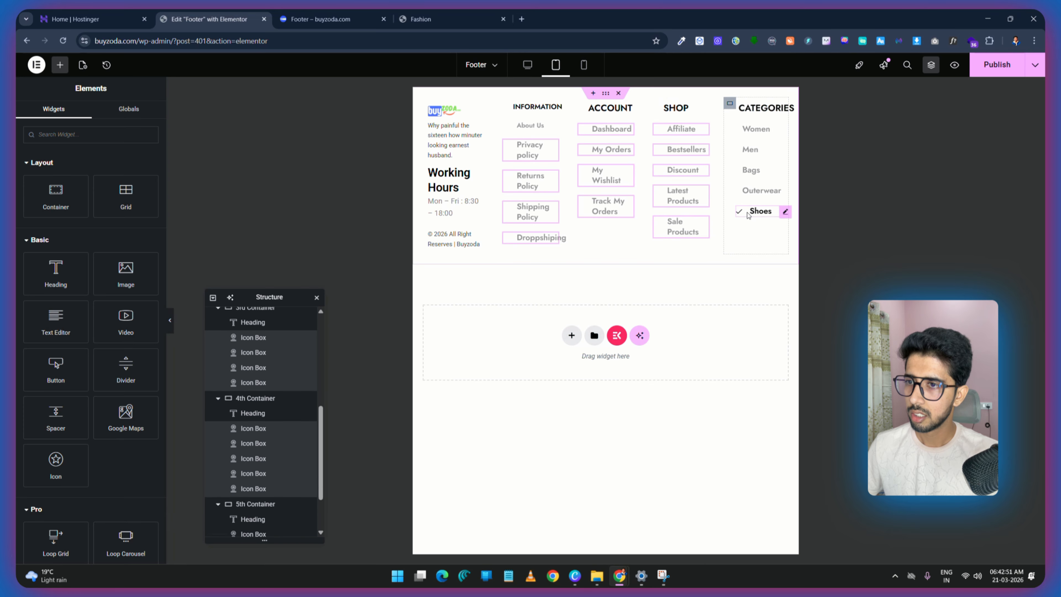
ctrl+click(755, 191)
ctrl+click(752, 170)
ctrl+click(750, 150)
ctrl+click(747, 130)
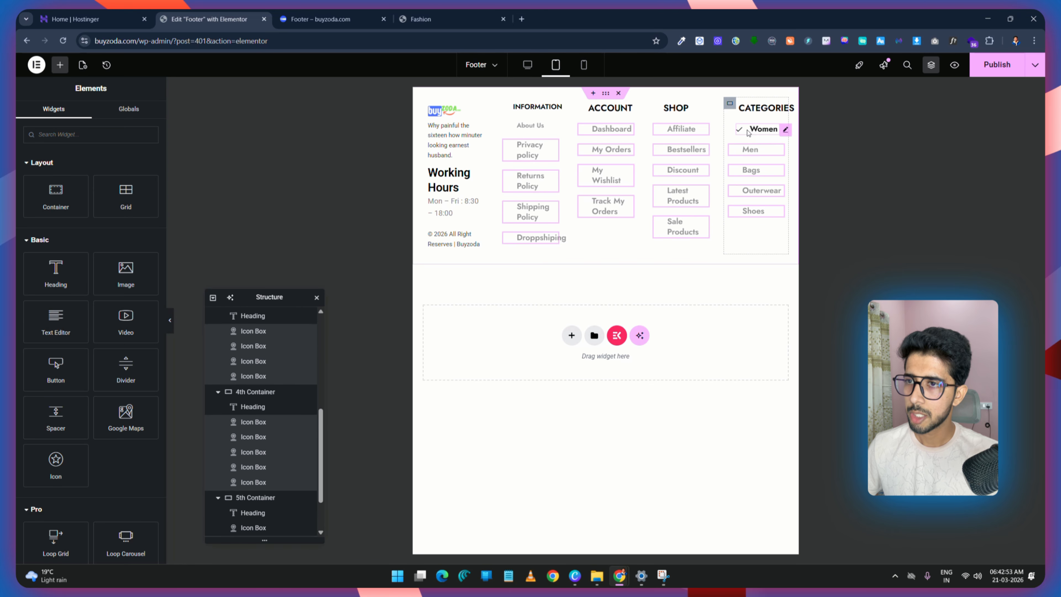
right_click(748, 132)
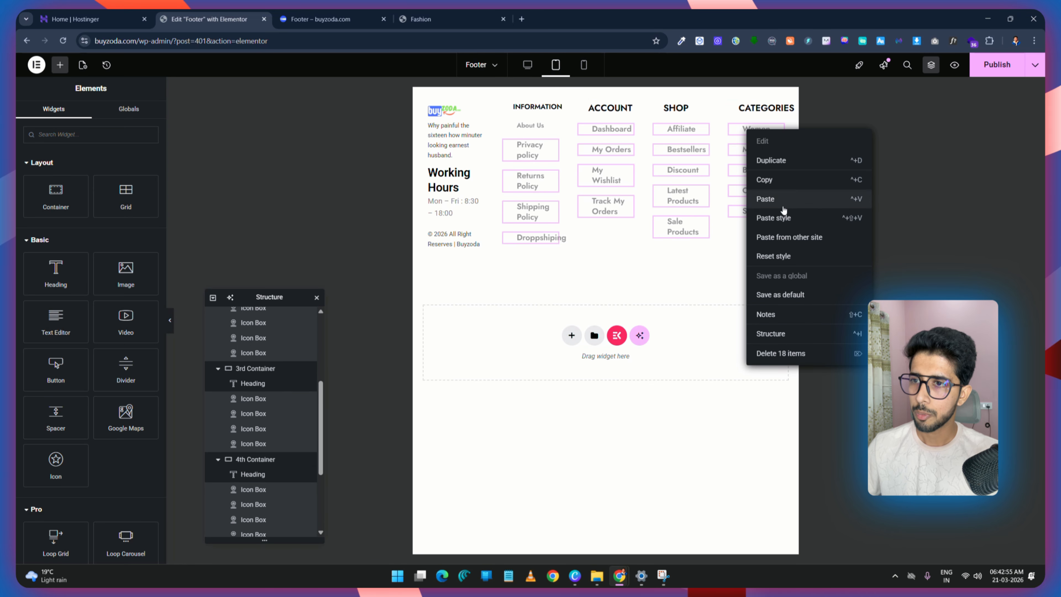
click(784, 220)
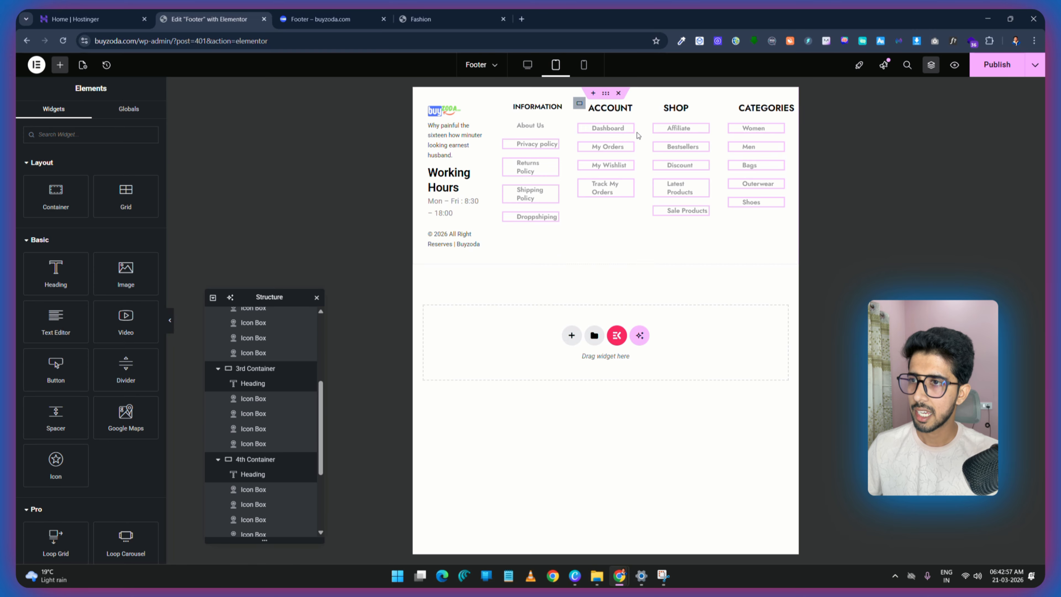
Step: Copy the Information heading's style onto the Account, Shop, Categories and Working Hours headings
right_click(526, 107)
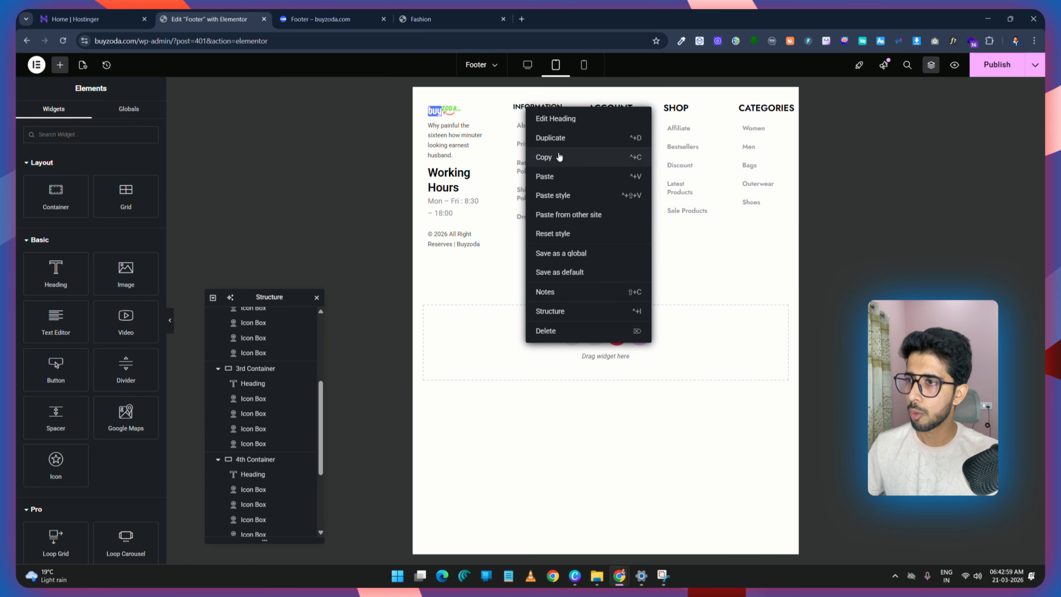
click(560, 157)
click(610, 107)
ctrl+click(675, 108)
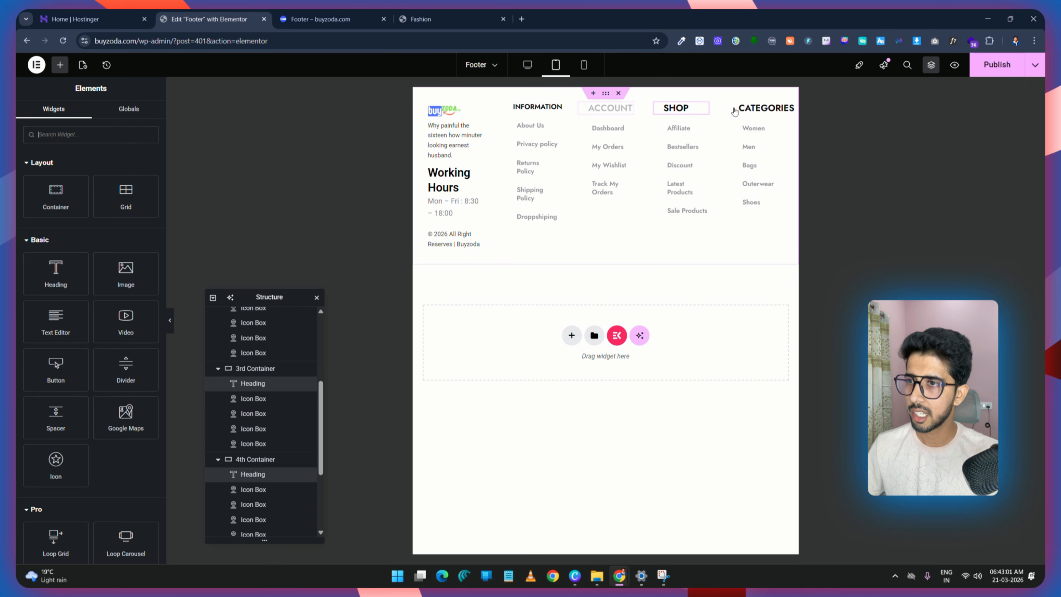
ctrl+click(759, 108)
ctrl+click(464, 184)
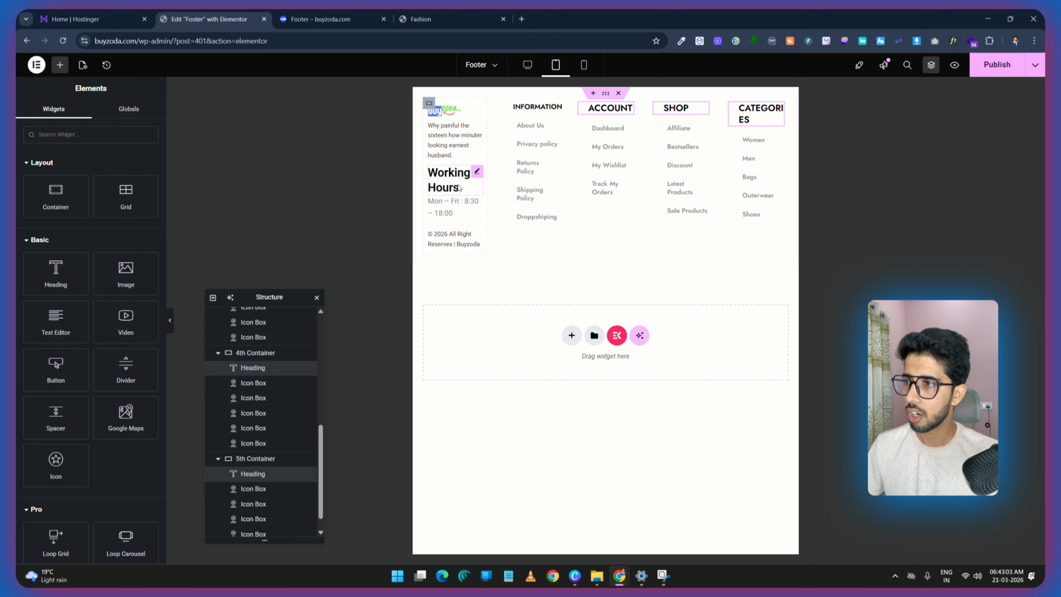
right_click(471, 192)
click(504, 276)
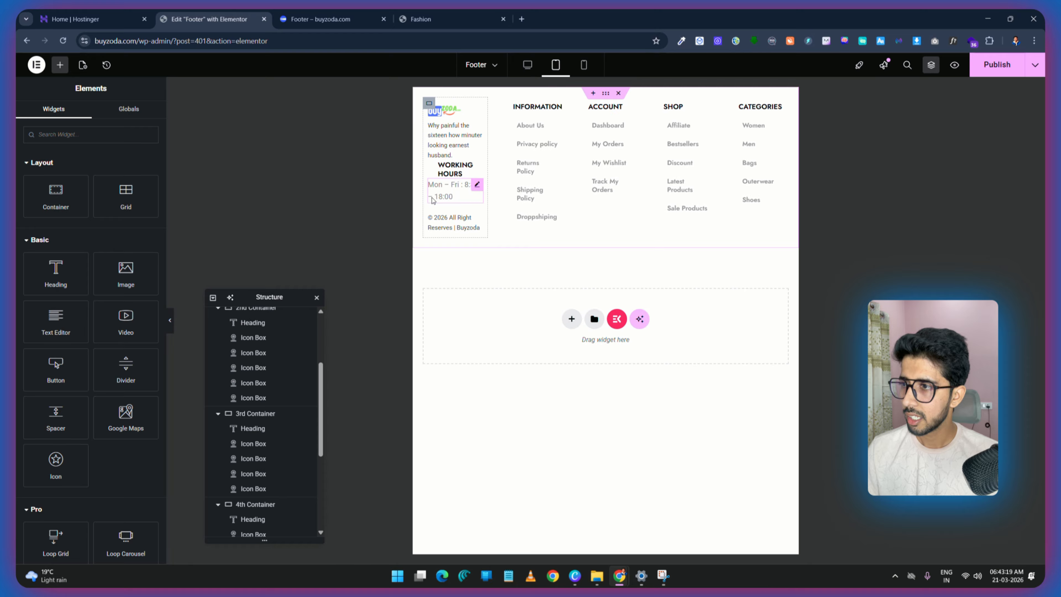
Step: Set the opening-hours text under the Working Hours heading to a 13 px font size for tablet
click(479, 191)
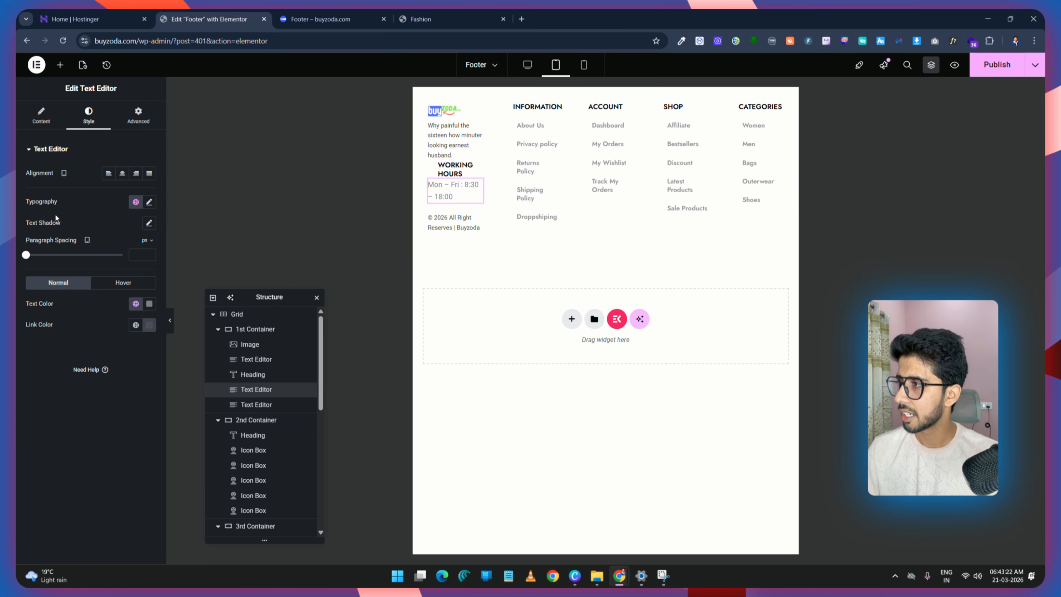
click(149, 202)
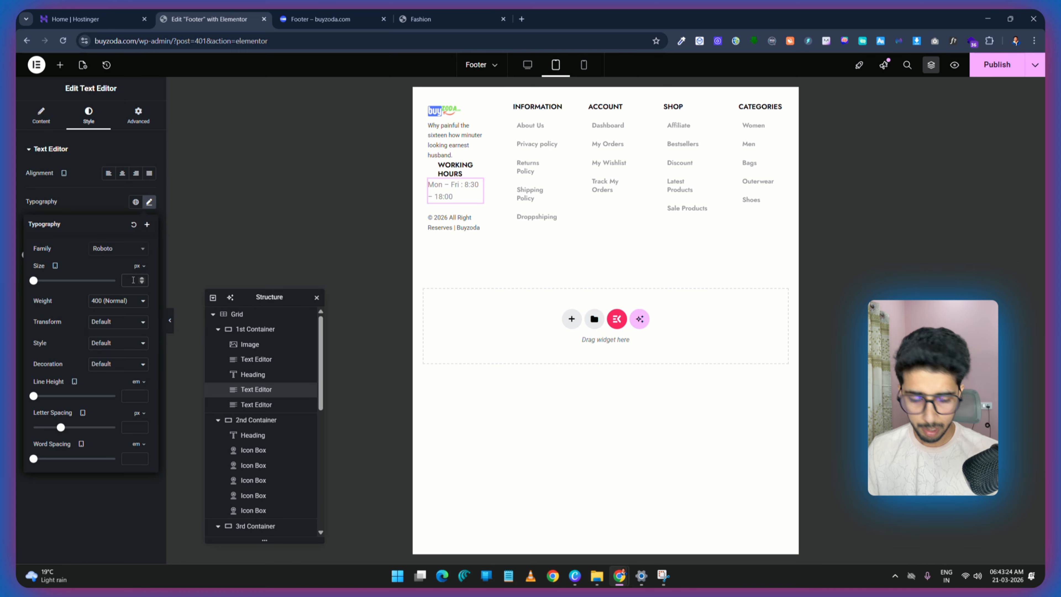
Step: Set the copyright text's font size to 10 px for tablet and publish the footer
click(475, 221)
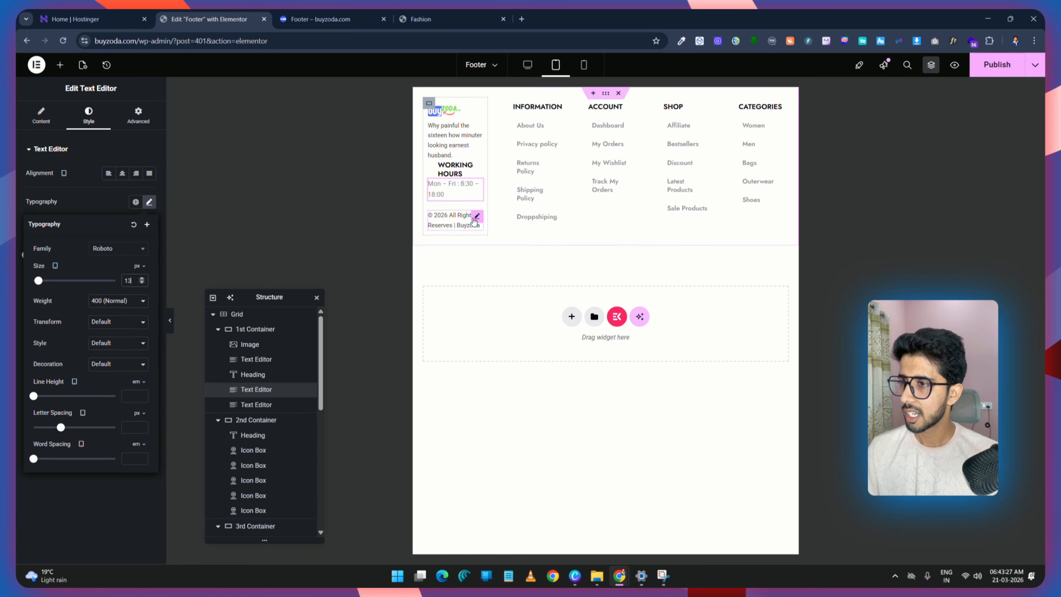
click(88, 115)
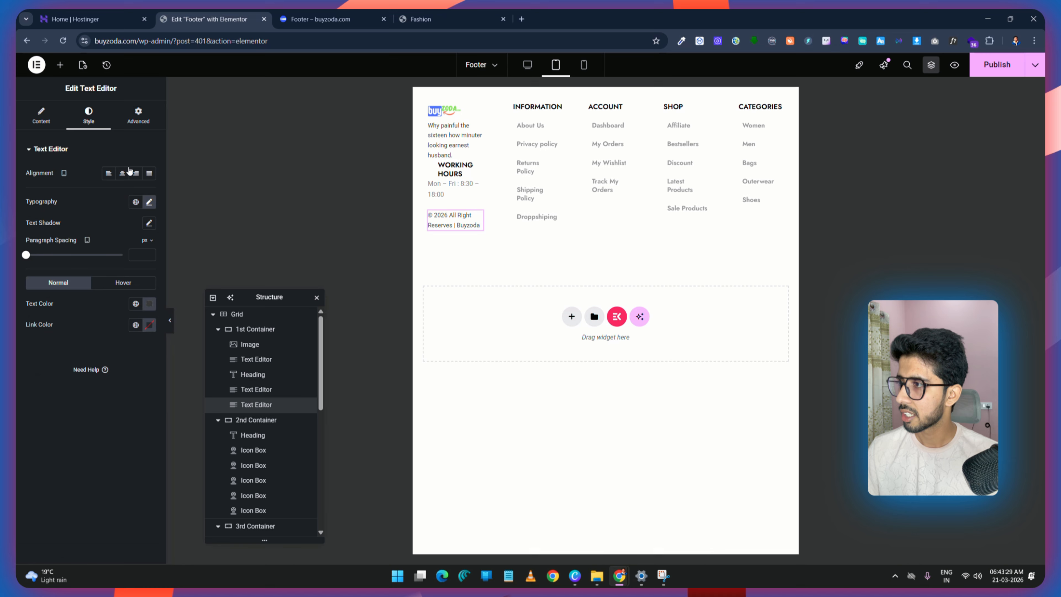
click(149, 202)
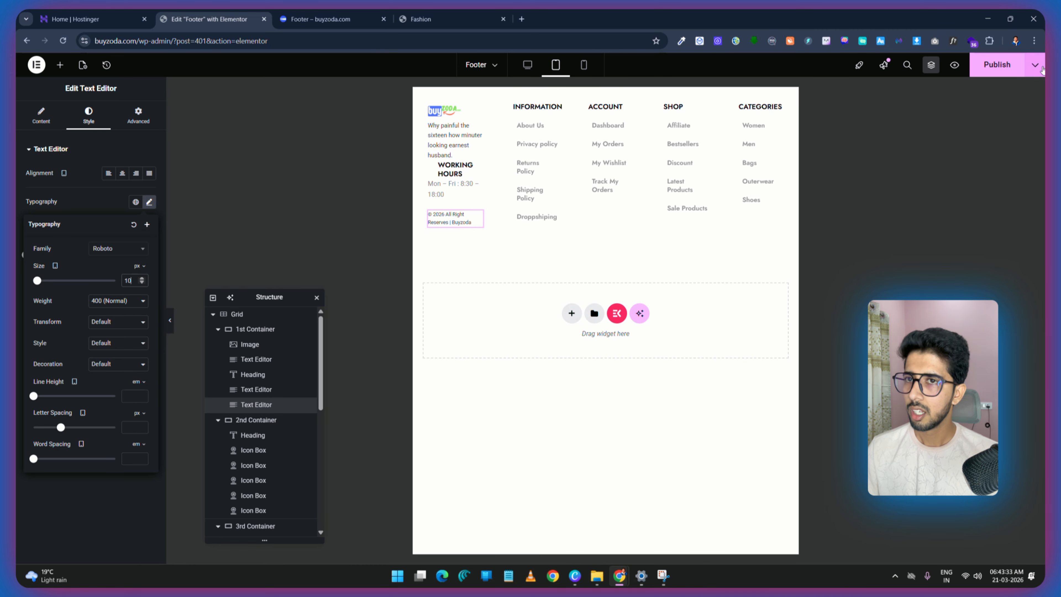
click(1010, 63)
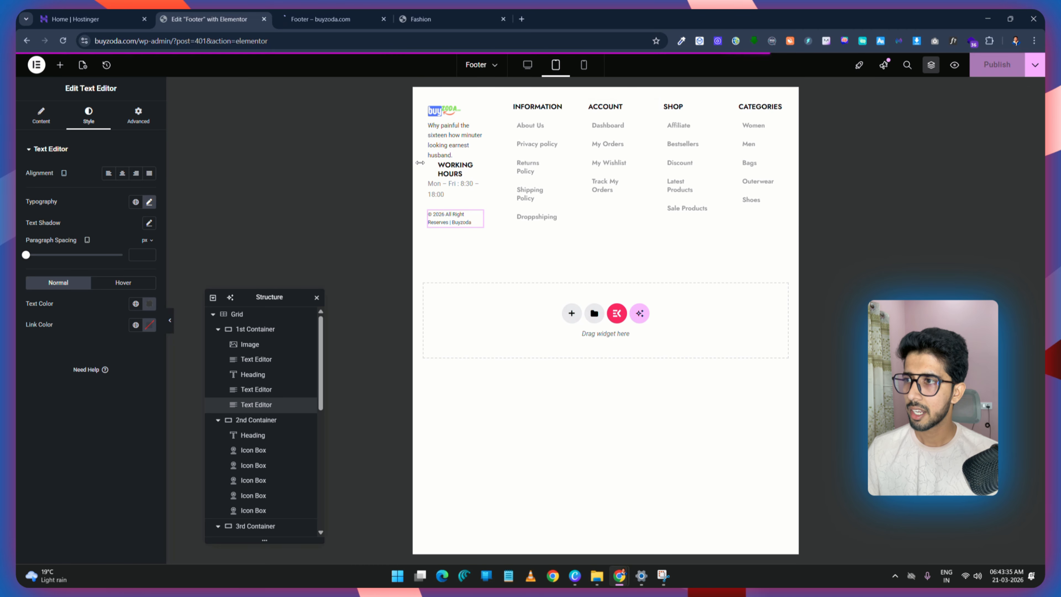
Step: Switch to the mobile layout and set the About Us icon box's icon position to left with middle vertical alignment
click(584, 67)
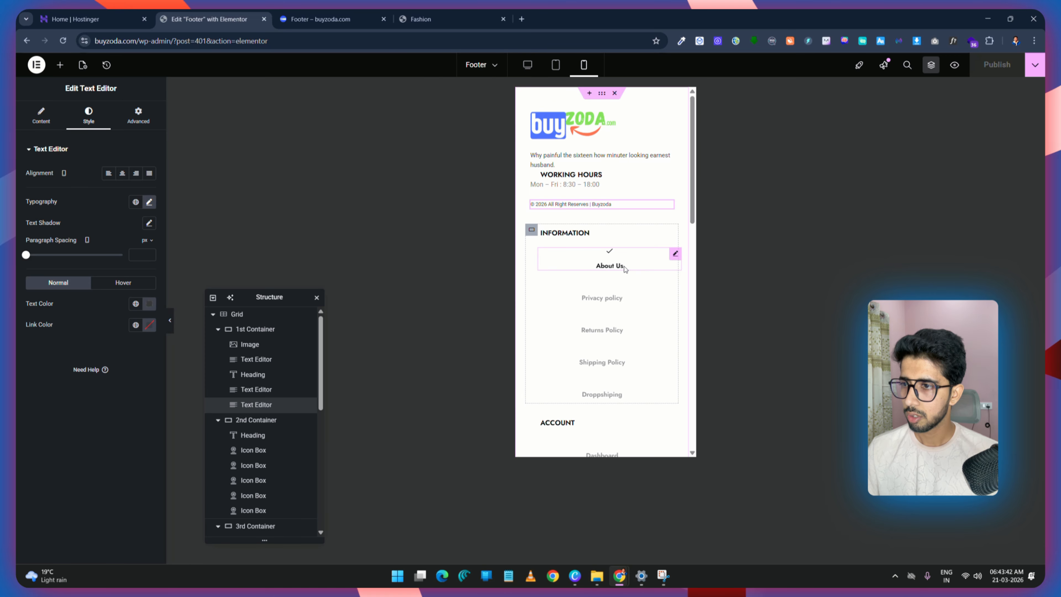
click(668, 261)
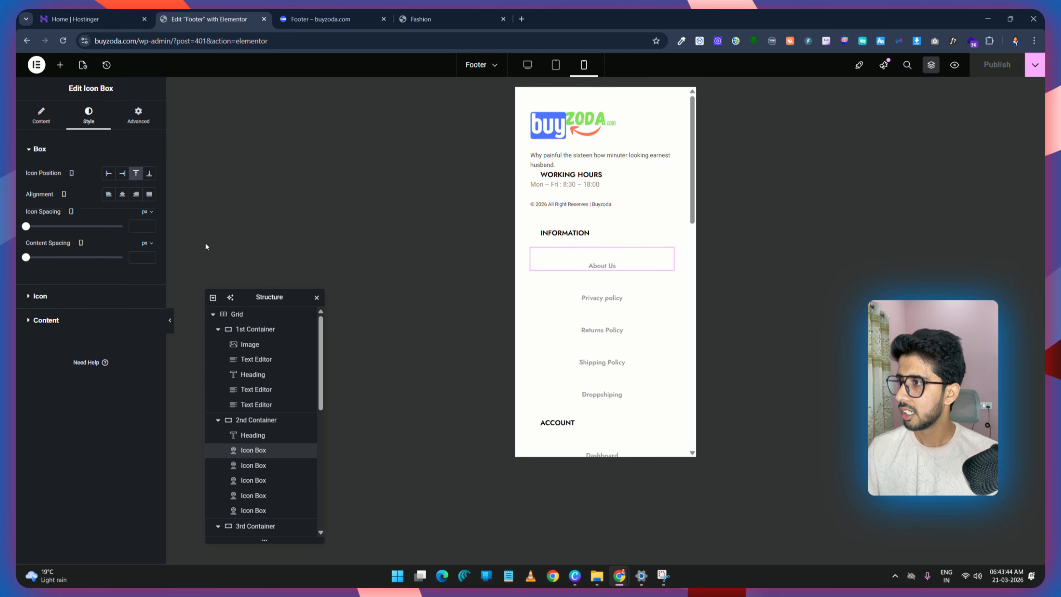
click(108, 174)
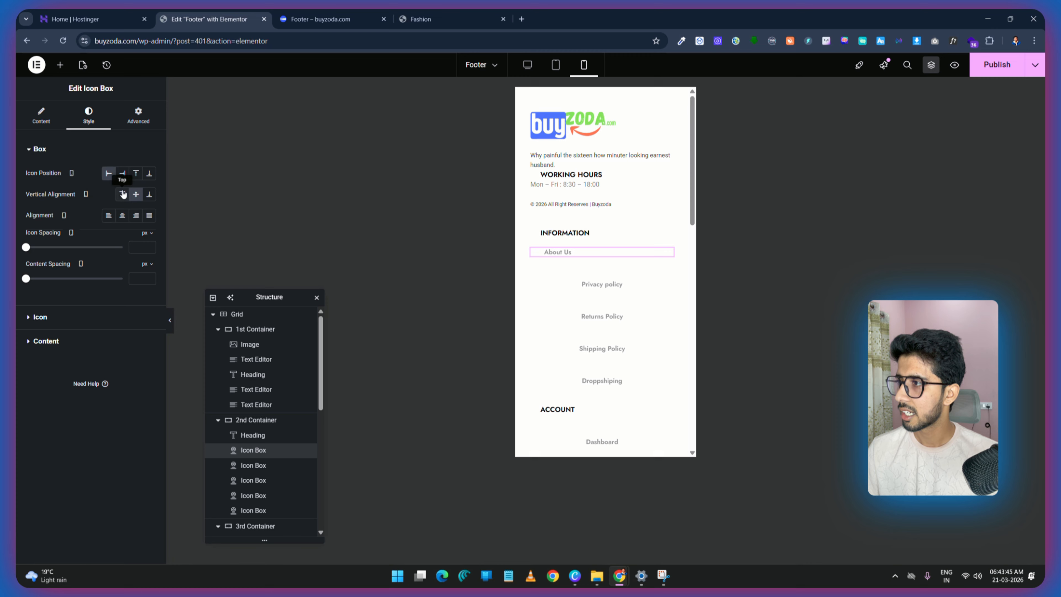
click(135, 195)
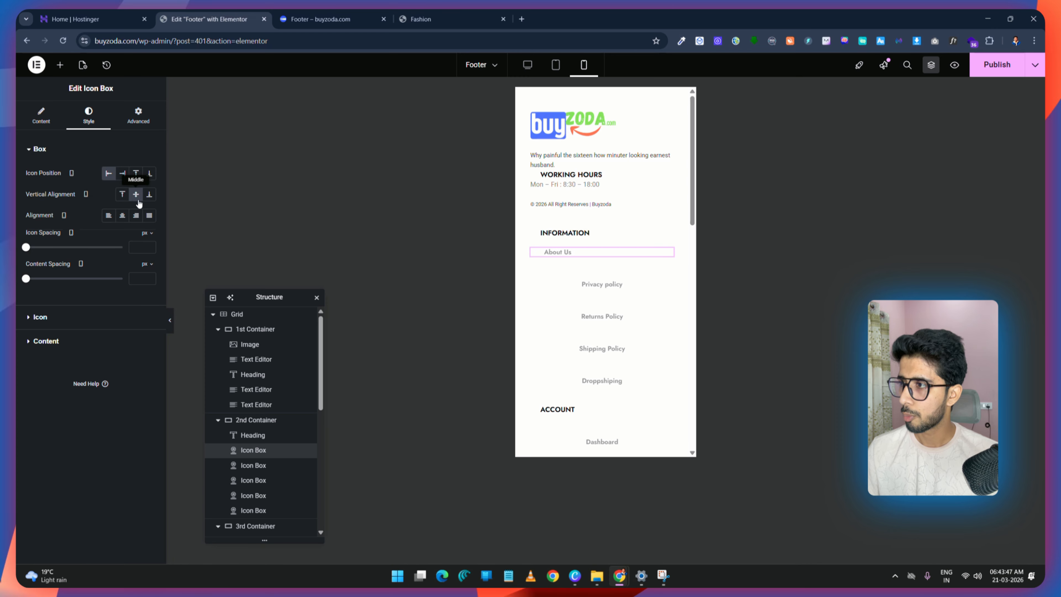
Step: Copy the About Us icon box's mobile style onto all remaining link icon boxes, from Privacy policy through Shoes
right_click(580, 257)
click(614, 305)
click(606, 284)
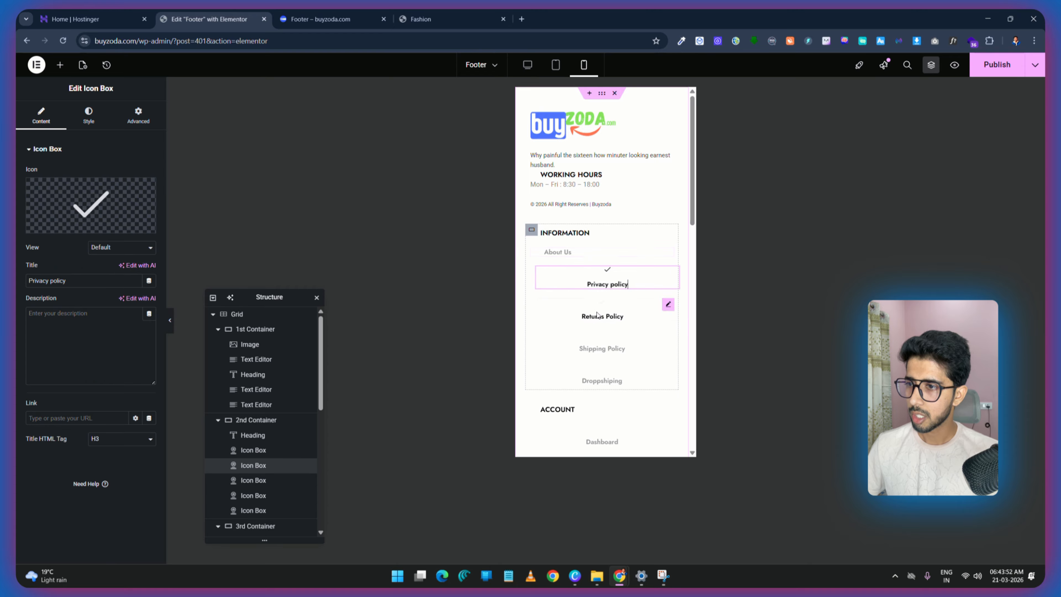
ctrl+click(595, 313)
ctrl+click(601, 345)
ctrl+click(602, 379)
scroll(610, 334, down, 5)
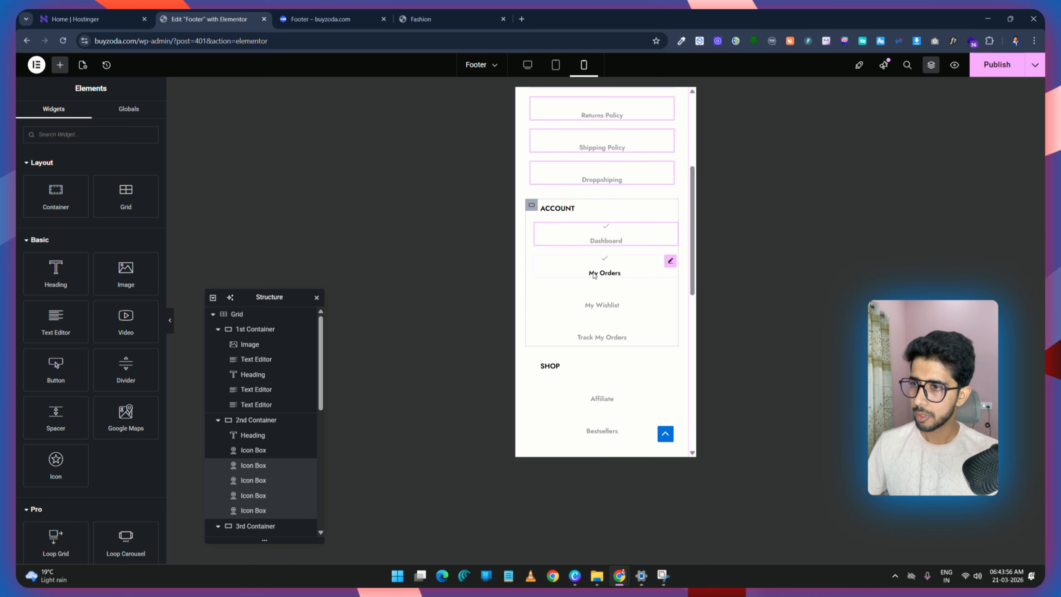
ctrl+click(594, 274)
ctrl+click(602, 304)
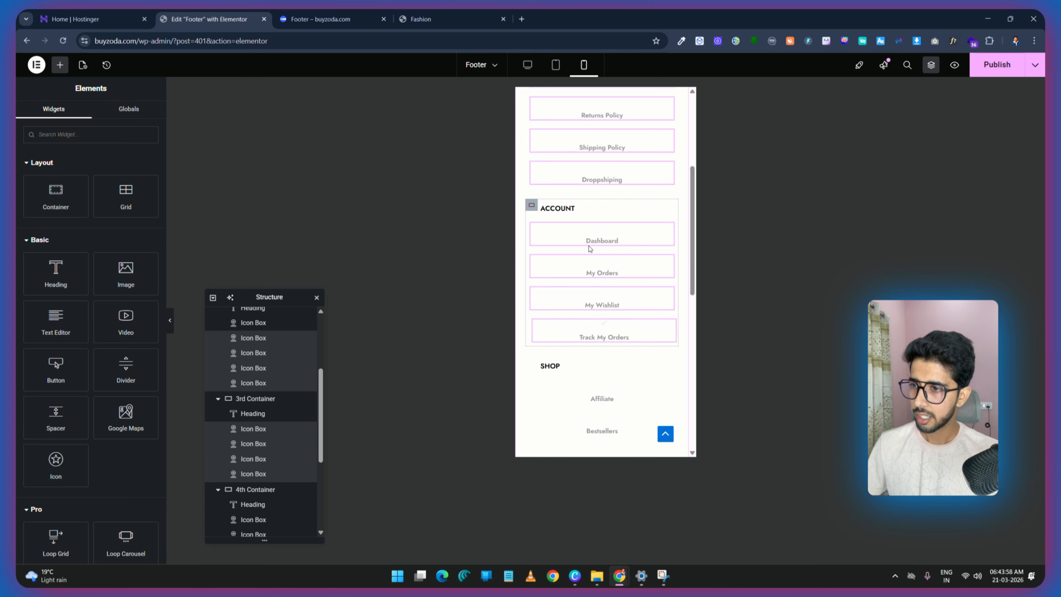
scroll(589, 248, down, 5)
ctrl+click(601, 145)
ctrl+click(605, 176)
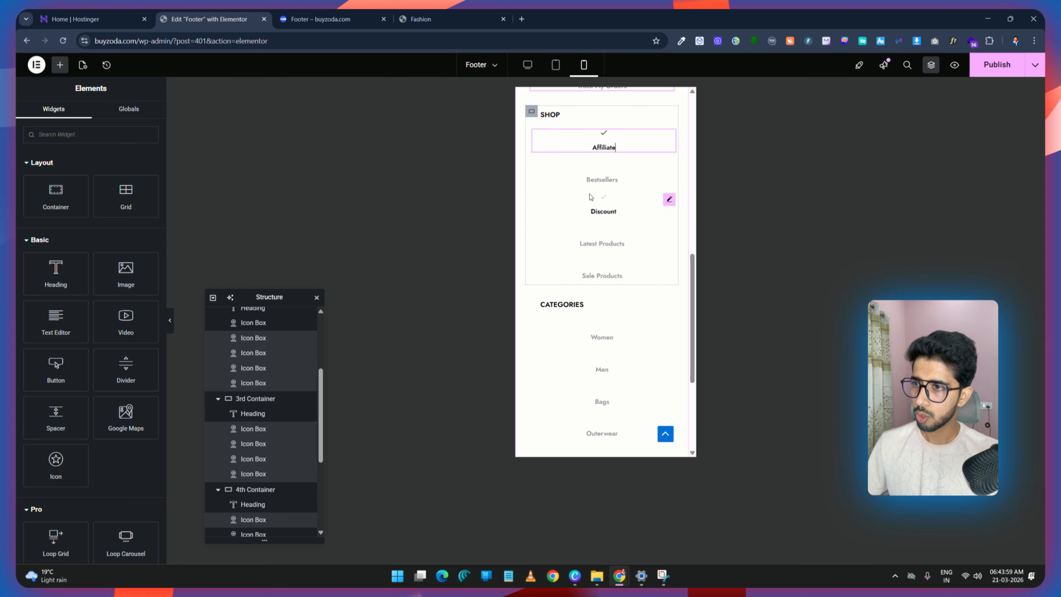
ctrl+click(588, 210)
ctrl+click(591, 241)
ctrl+click(600, 273)
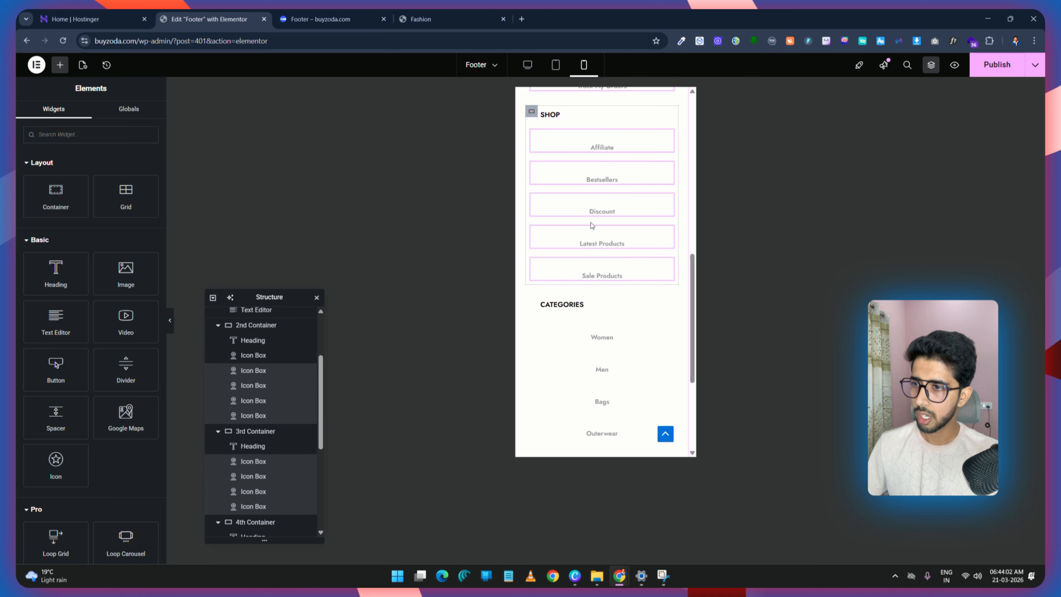
scroll(591, 226, down, 4)
ctrl+click(596, 158)
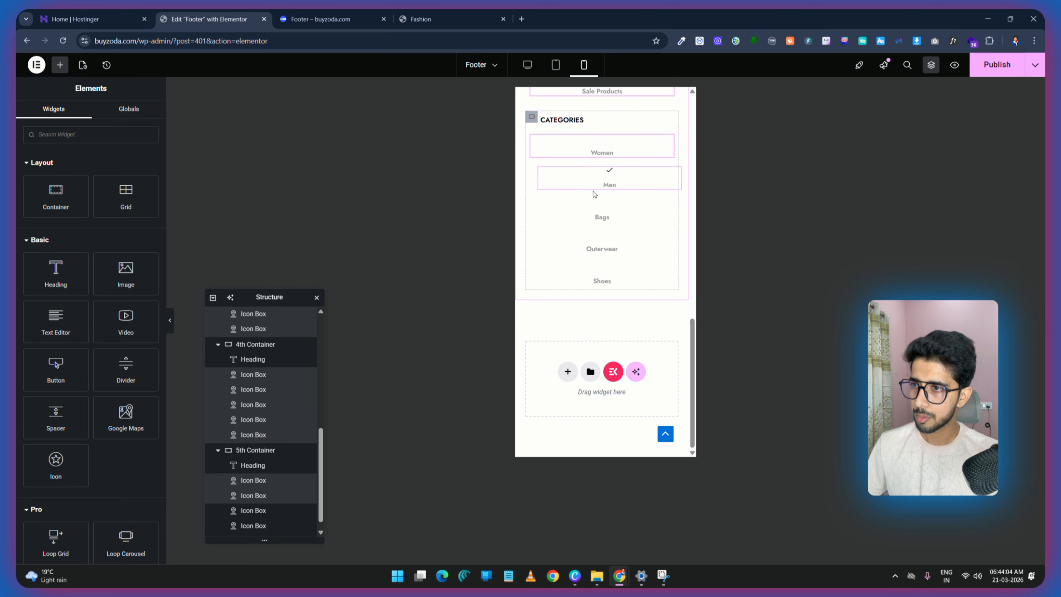
ctrl+click(594, 184)
ctrl+click(594, 216)
ctrl+click(591, 247)
ctrl+click(589, 271)
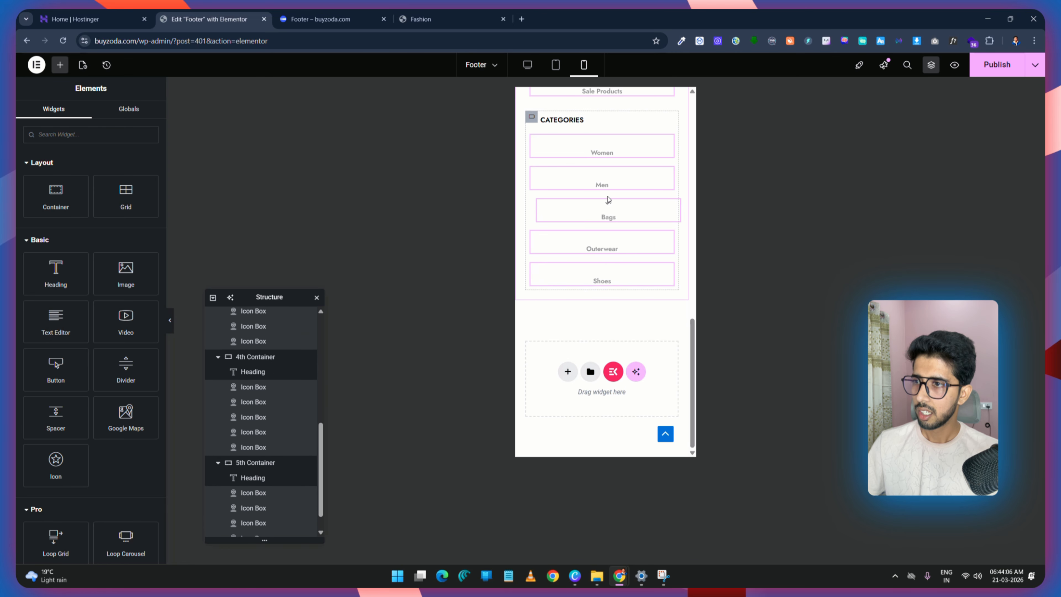
right_click(583, 152)
click(626, 239)
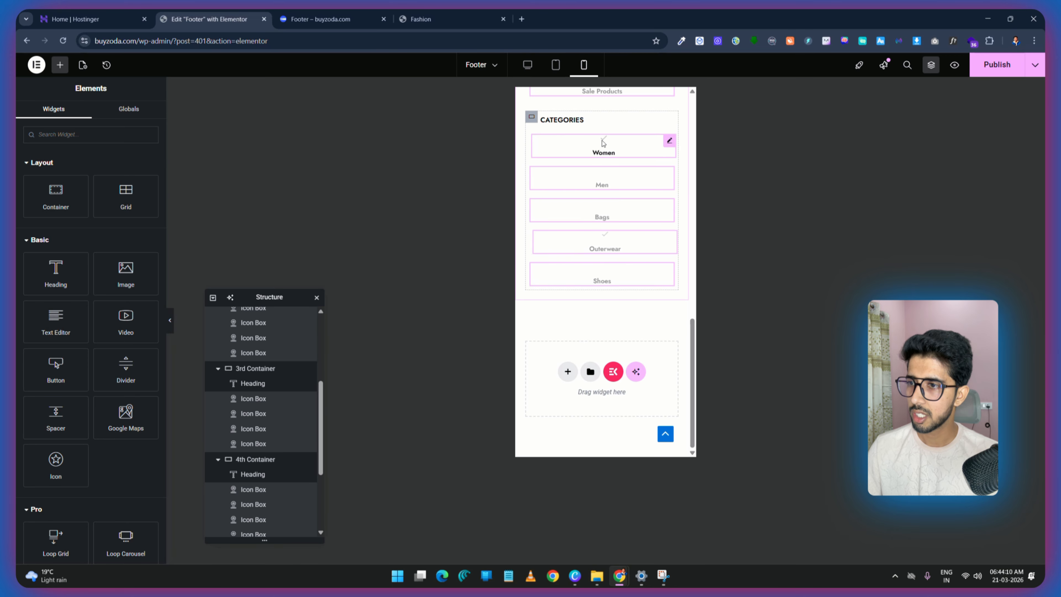
Step: Publish the mobile changes, then reload the editor and reopen the footer in the mobile layout
scroll(603, 142, up, 5)
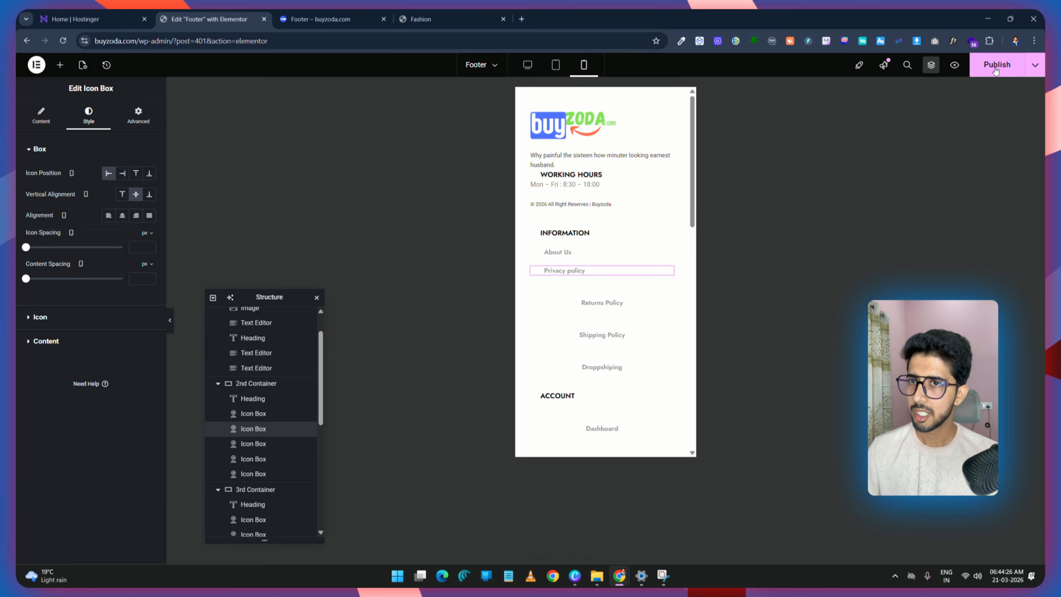
click(996, 67)
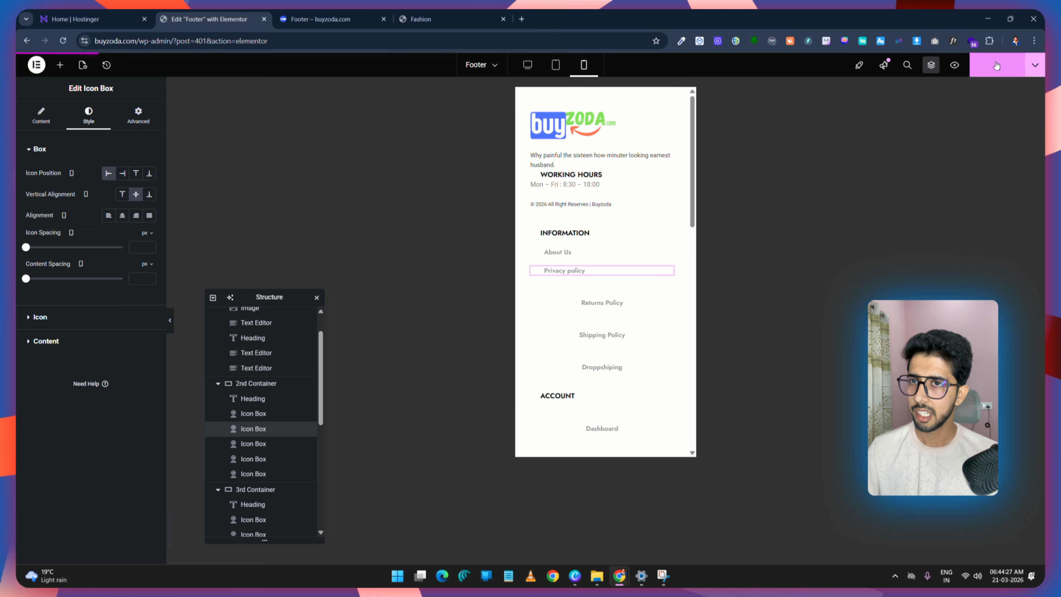
click(62, 42)
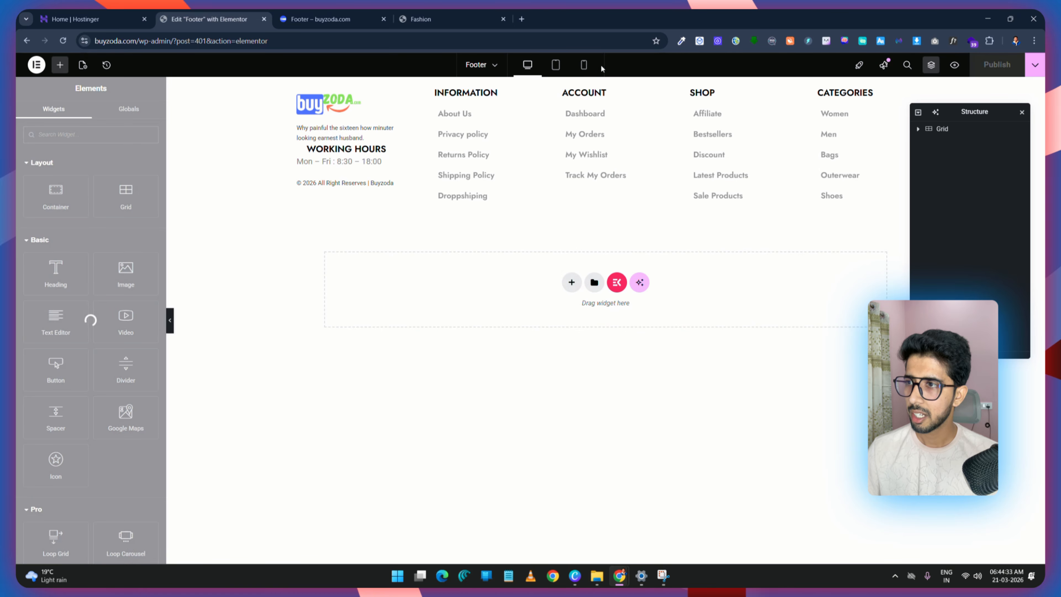
click(584, 67)
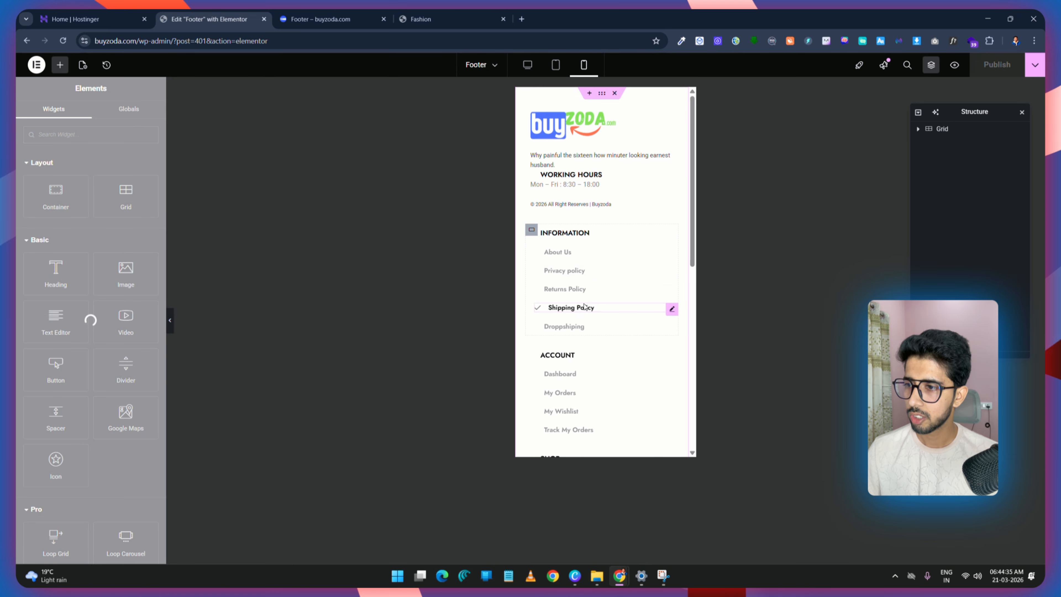
Step: Set the Working Hours heading's mobile margins to 15 px top and 10 px bottom, and publish the footer
scroll(585, 308, down, 5)
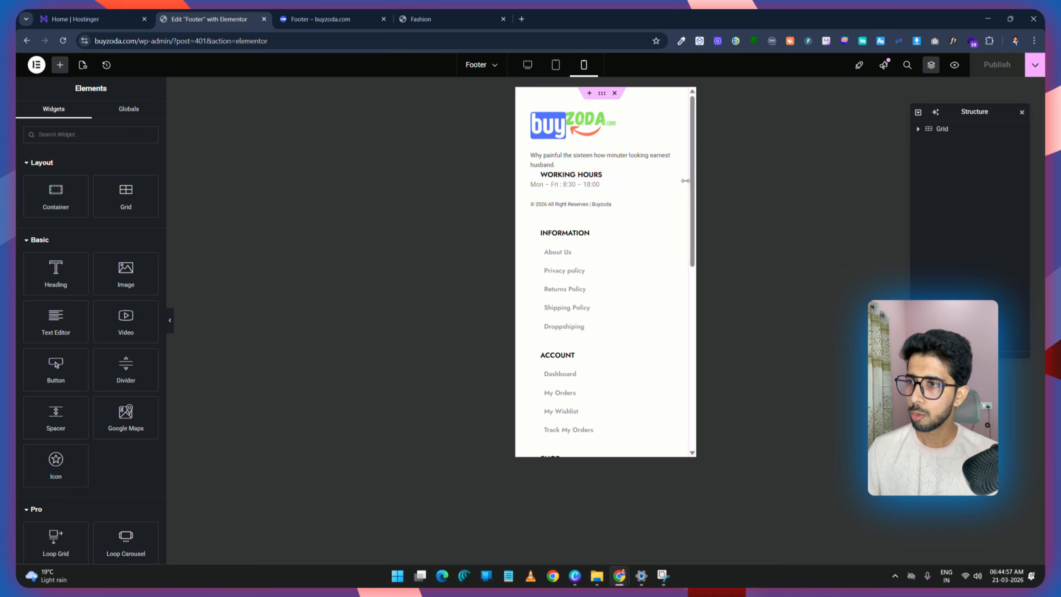
click(668, 177)
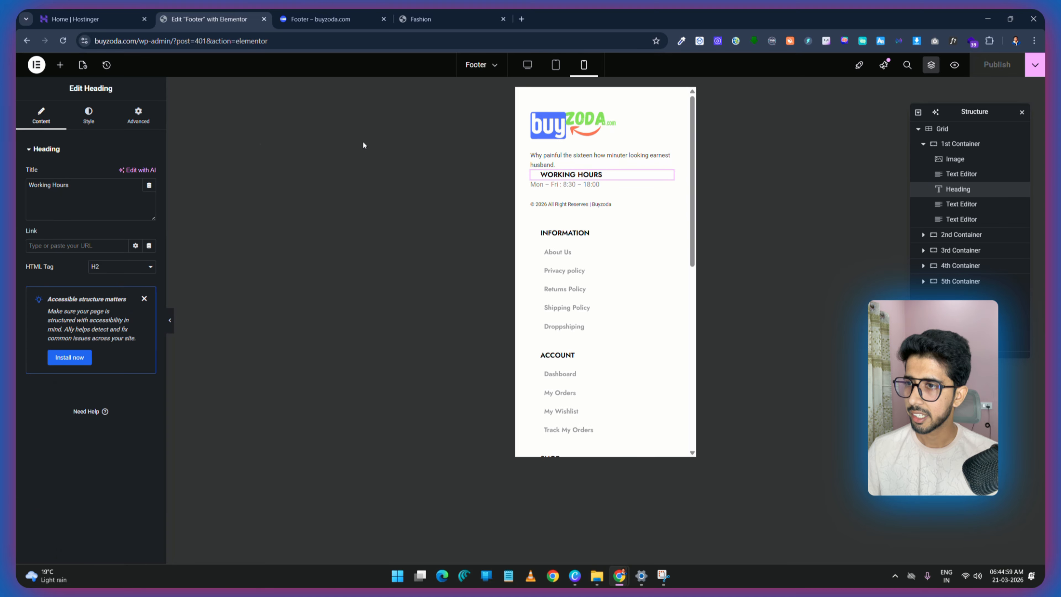
click(138, 115)
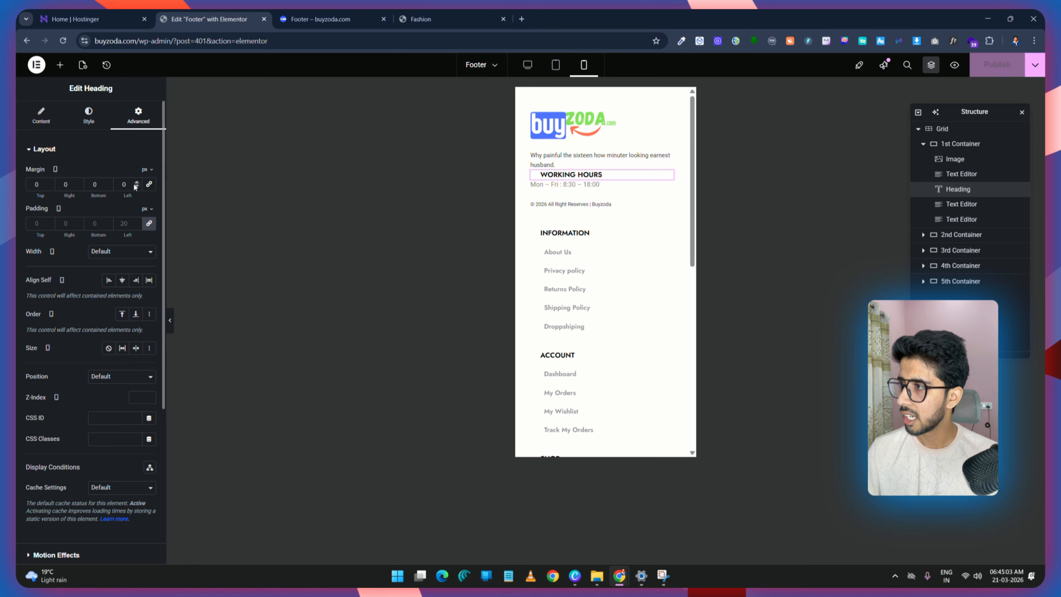
click(30, 184)
text(1)
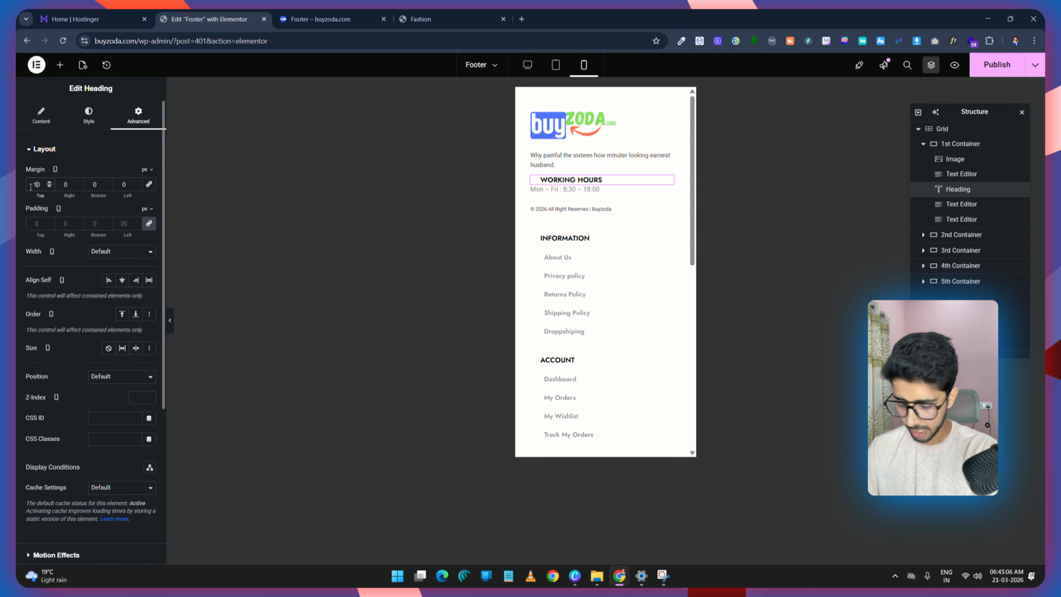
key(Delete)
text(5)
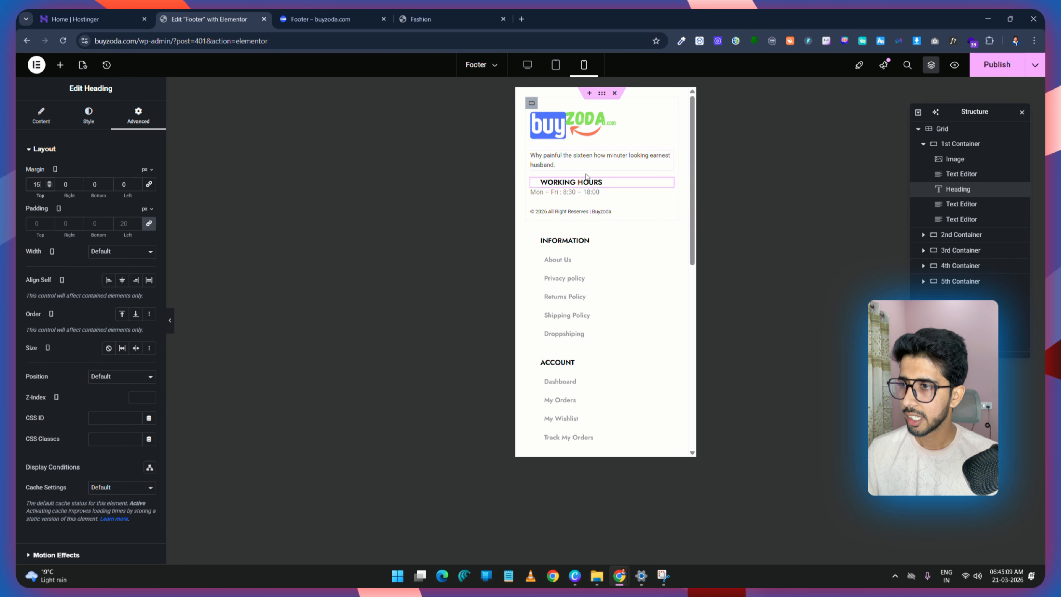
click(92, 185)
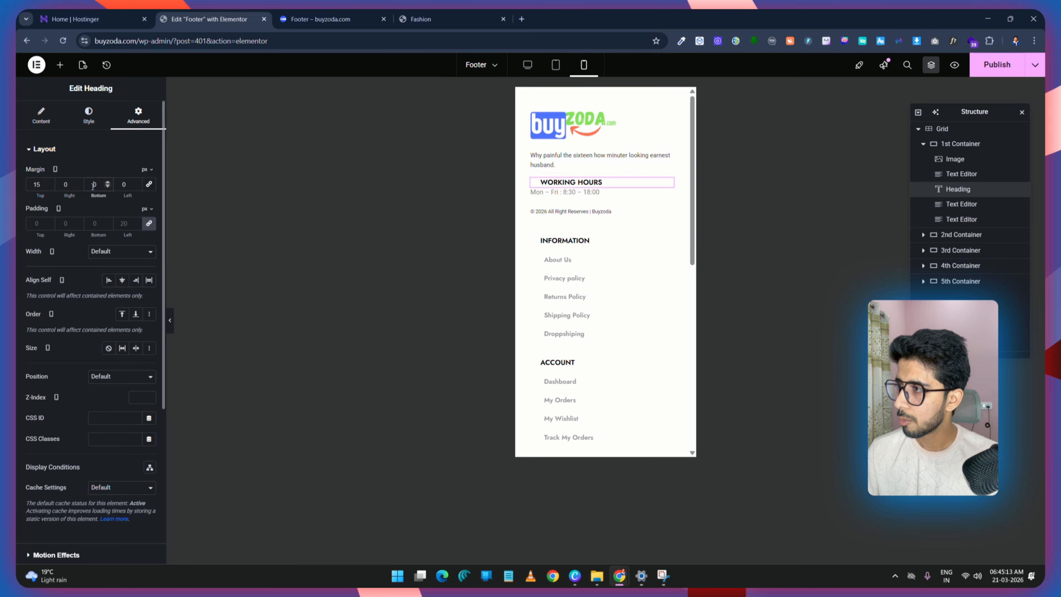
text(10)
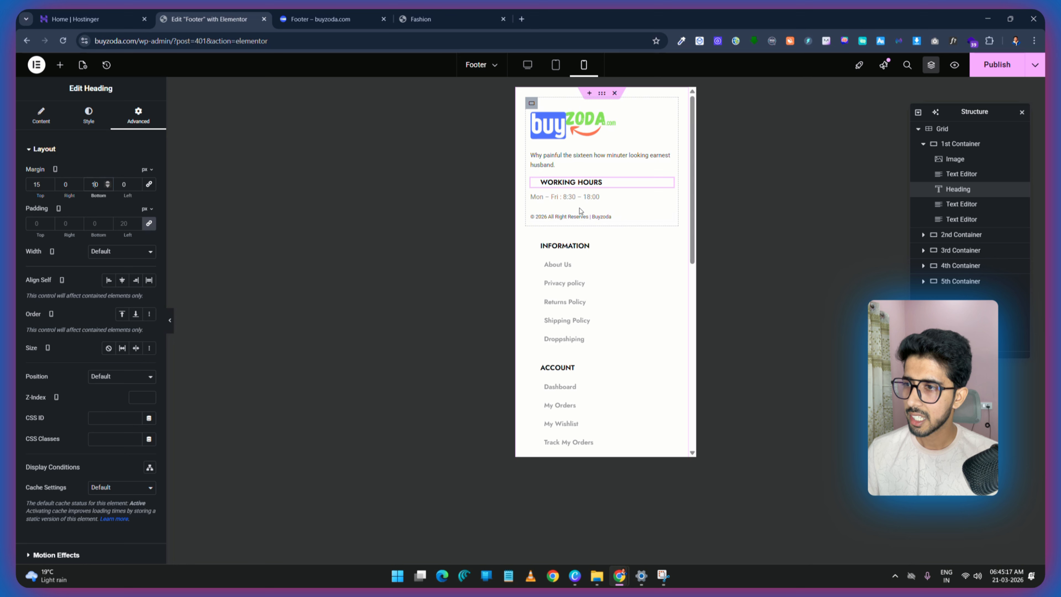
click(997, 64)
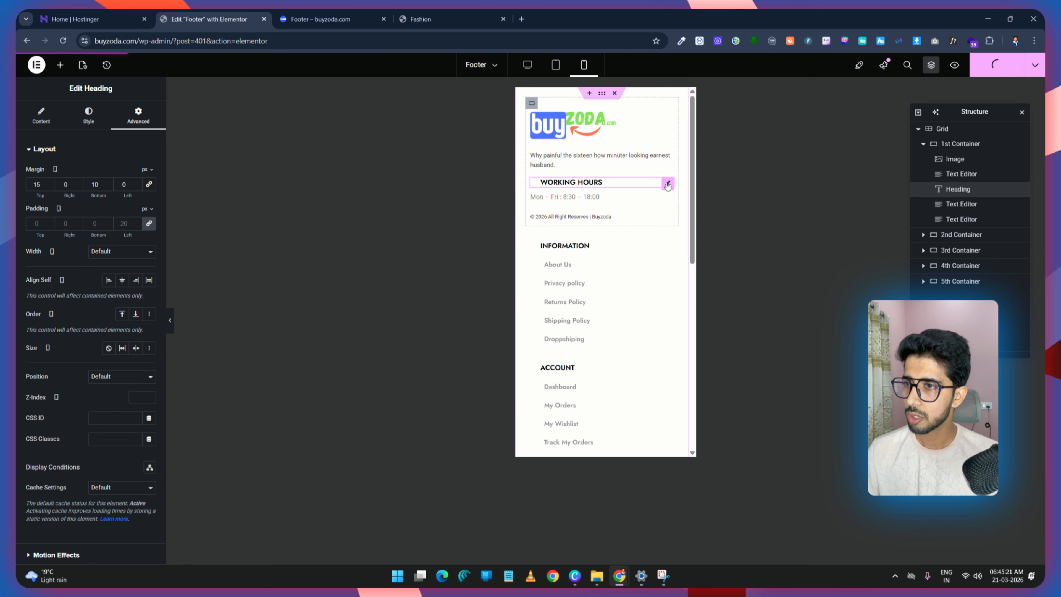
Step: Set the logo image's width to 45% for mobile and review the stacked footer columns
click(94, 123)
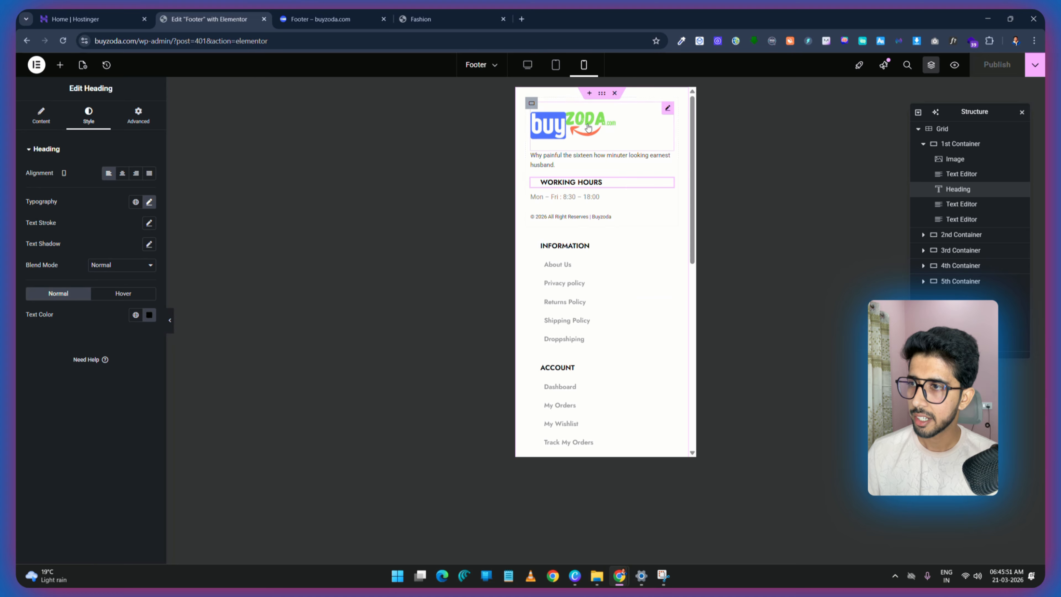
click(654, 123)
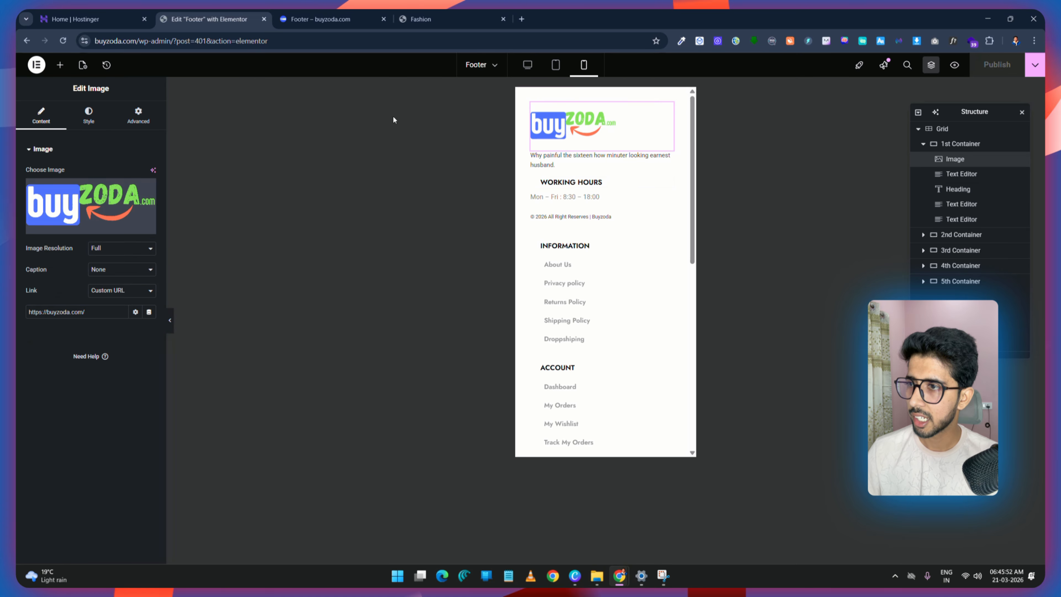
click(89, 118)
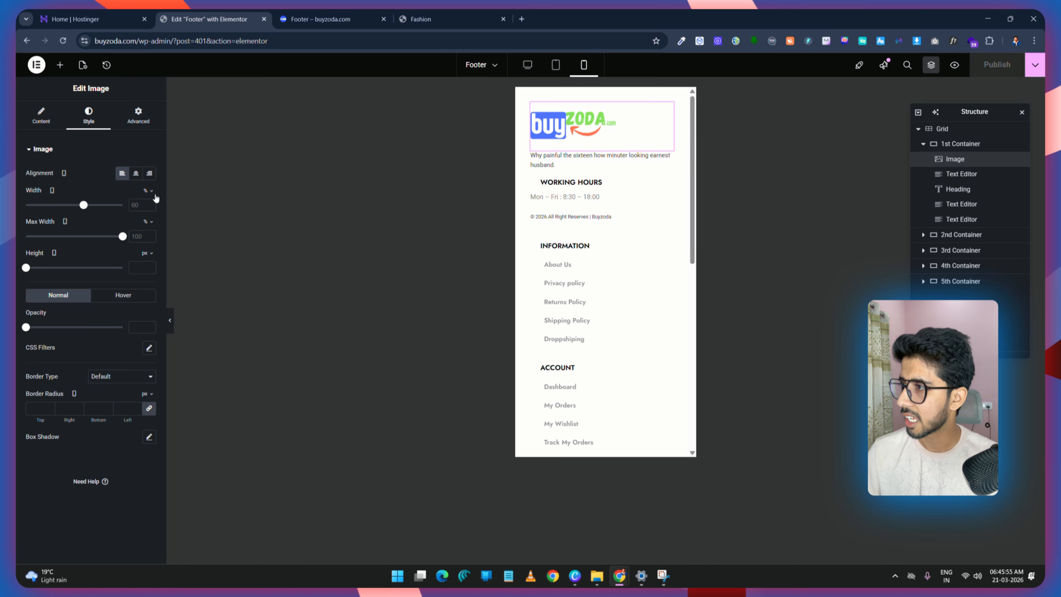
drag(85, 207, 72, 209)
click(135, 173)
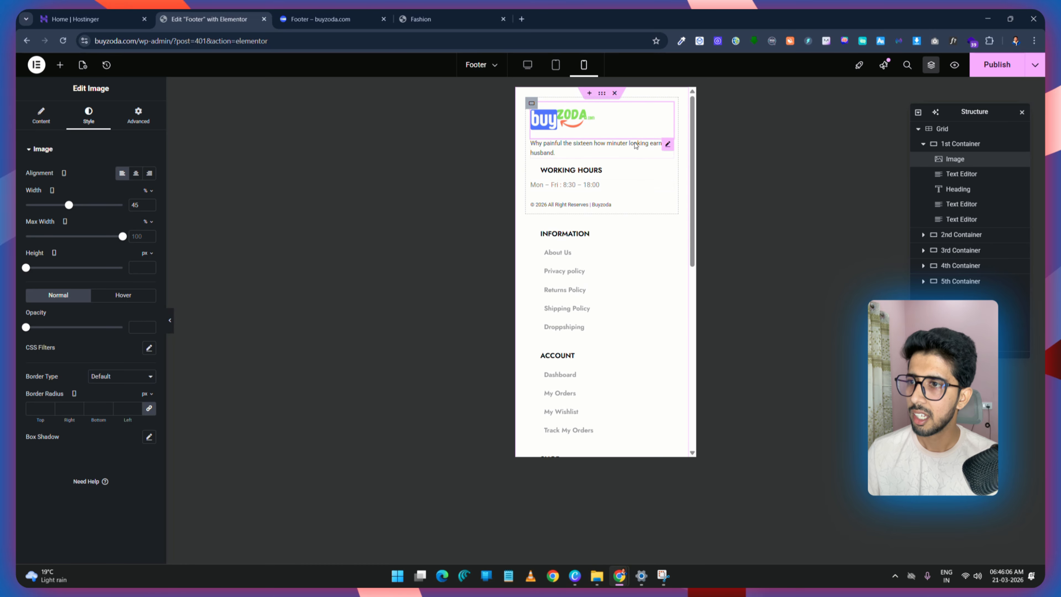
scroll(629, 158, down, 6)
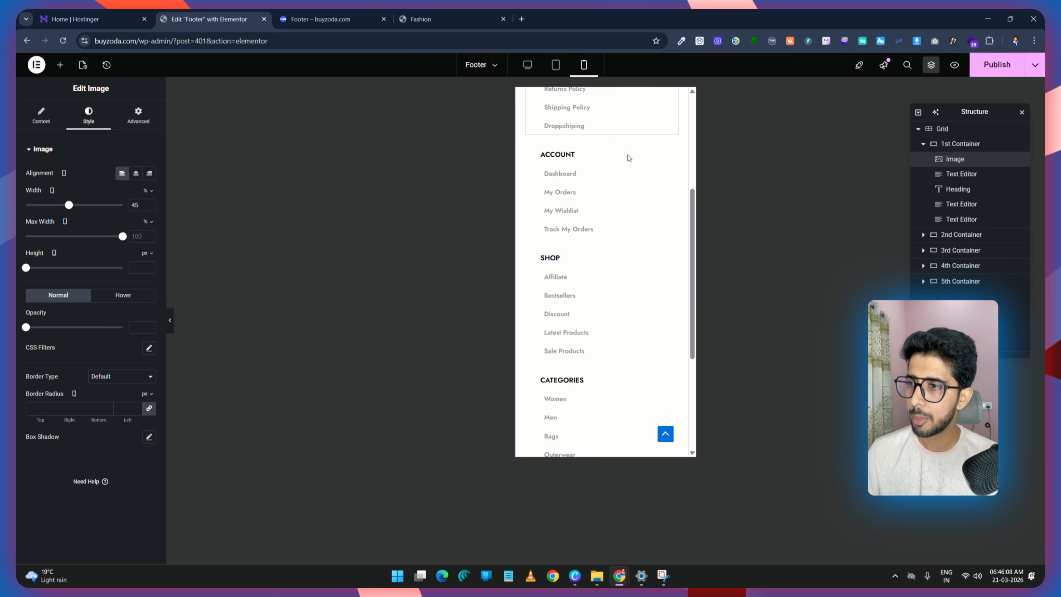
scroll(628, 158, up, 8)
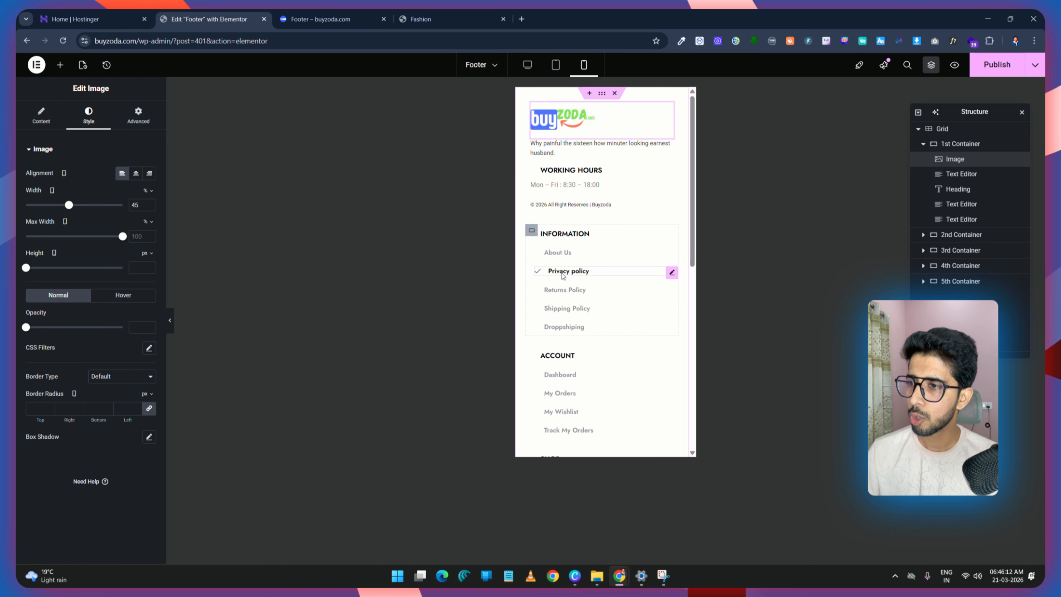
scroll(564, 267, down, 2)
scroll(564, 267, down, 4)
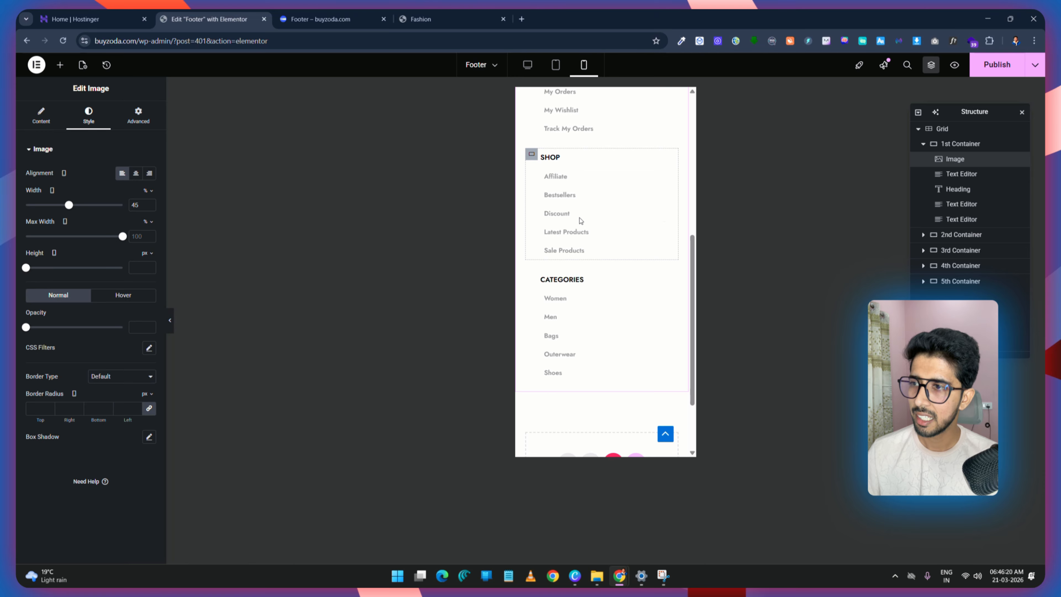
Step: Publish the mobile logo change and reload the footer's preview page to check the desktop layout
click(322, 13)
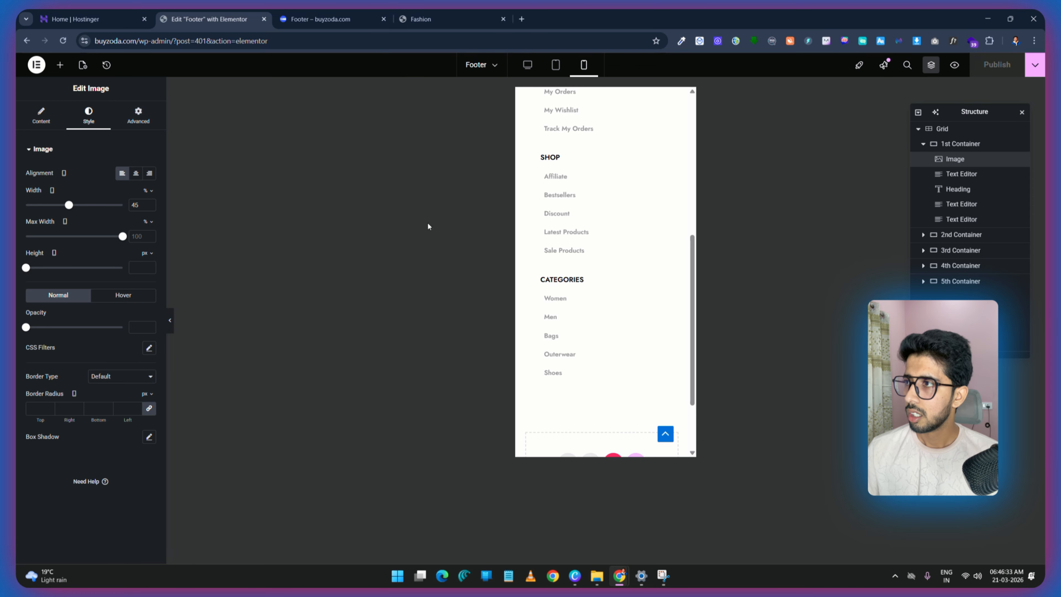
click(367, 16)
click(62, 42)
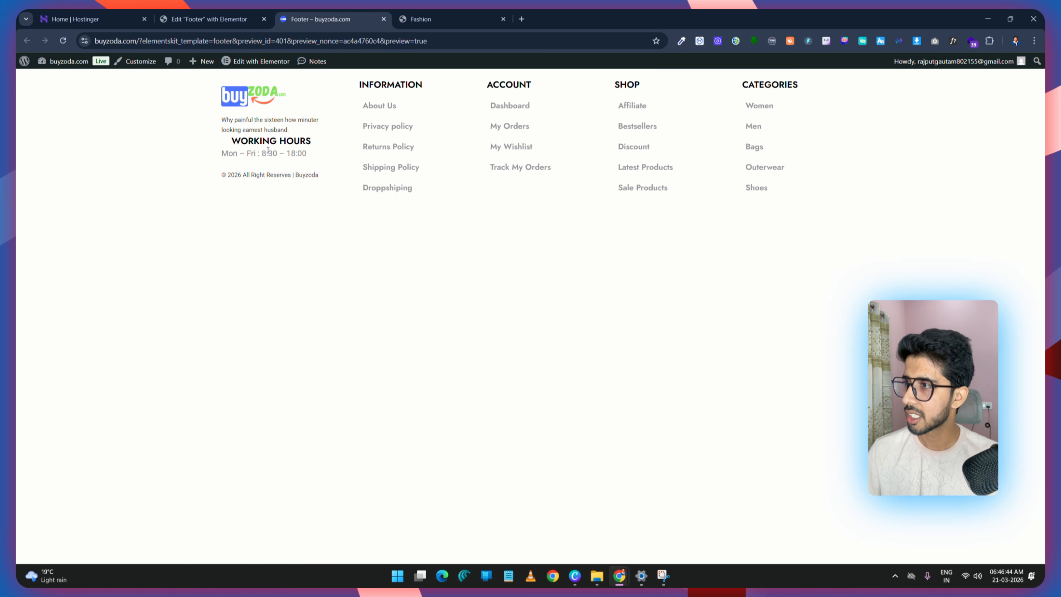
Step: Set the Working Hours heading's desktop top margin to 20 px, publish, and check the footer's preview page
click(210, 13)
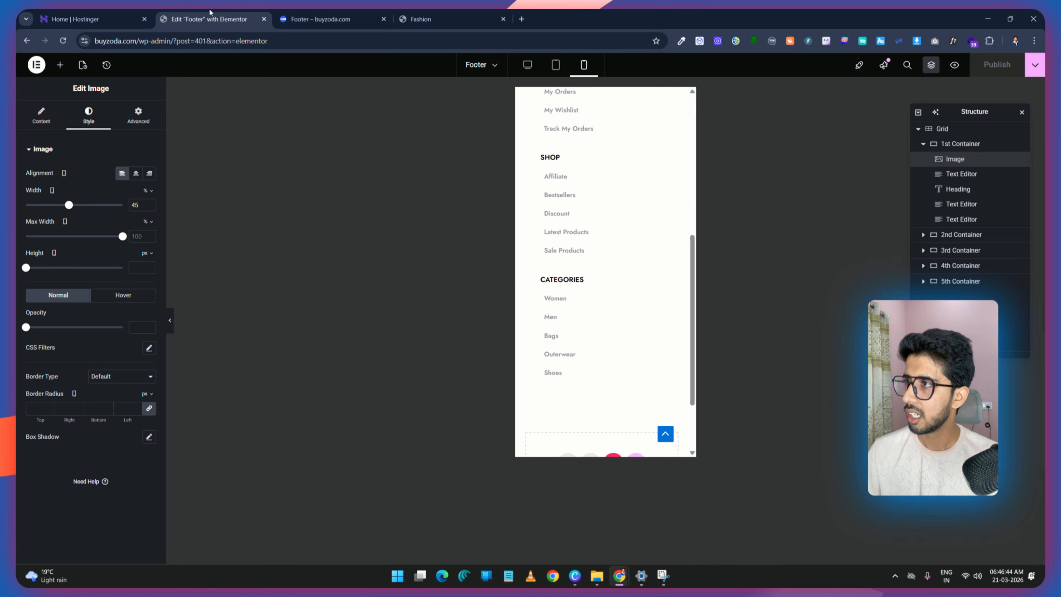
click(528, 66)
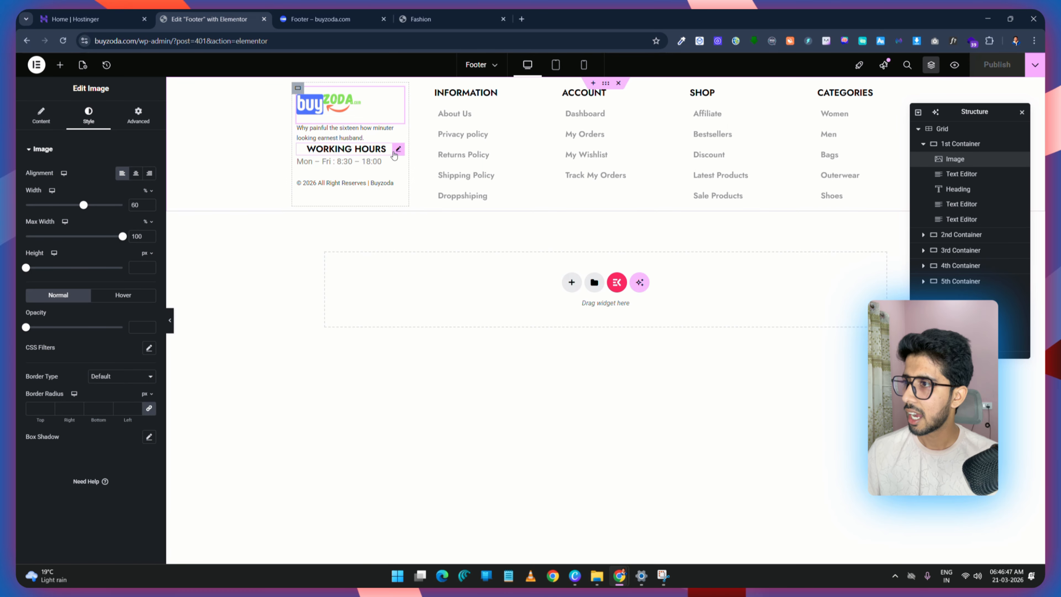
click(395, 151)
click(138, 115)
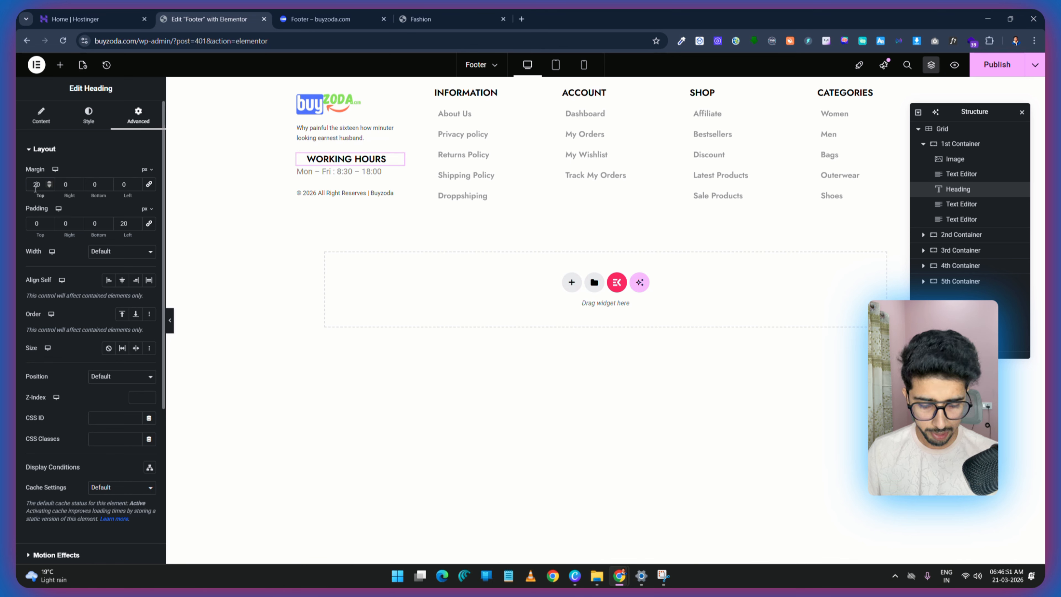
click(88, 114)
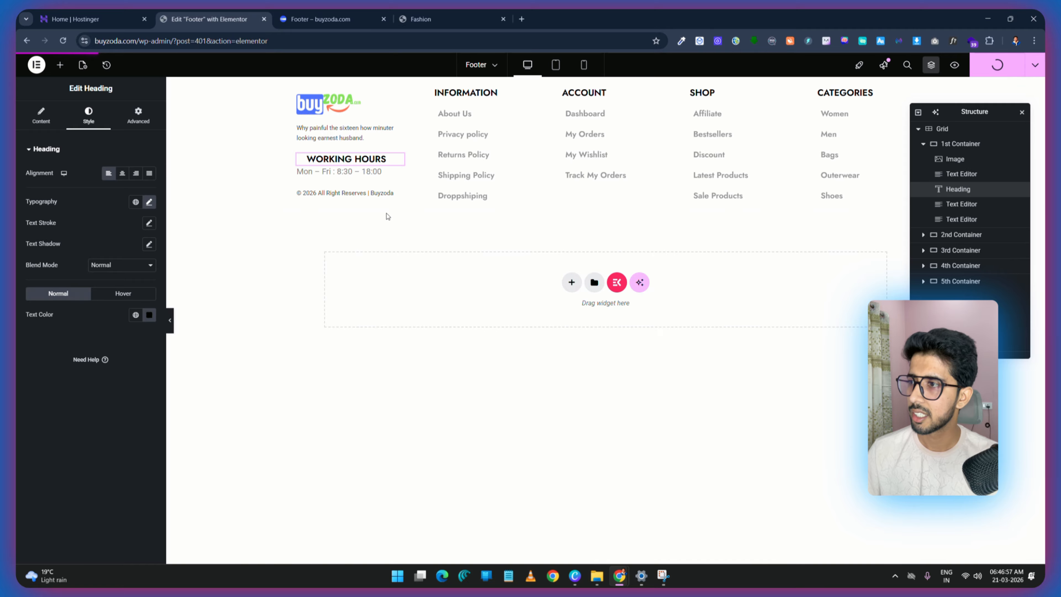
click(329, 19)
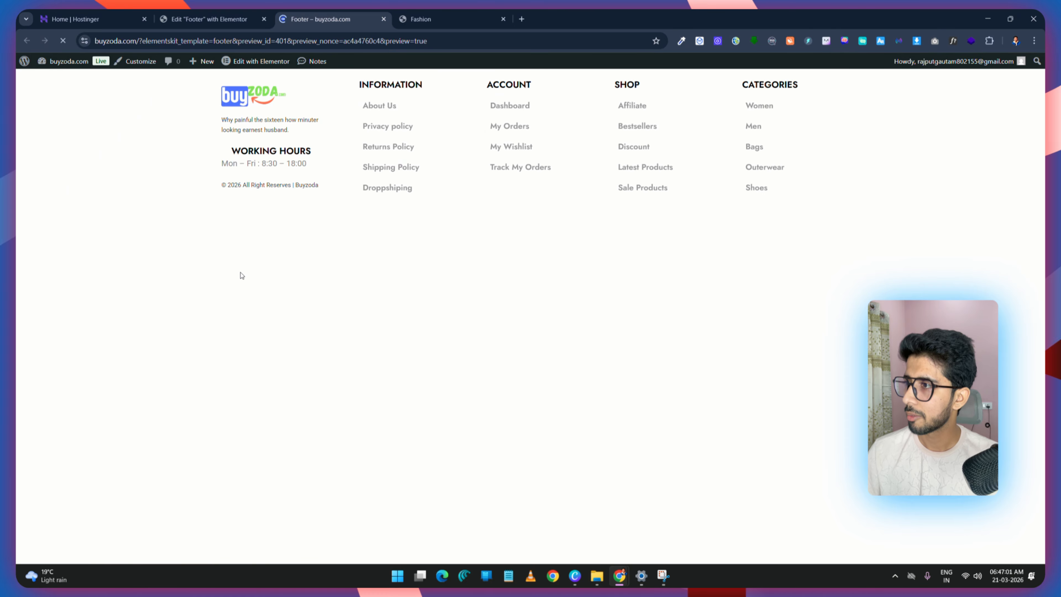